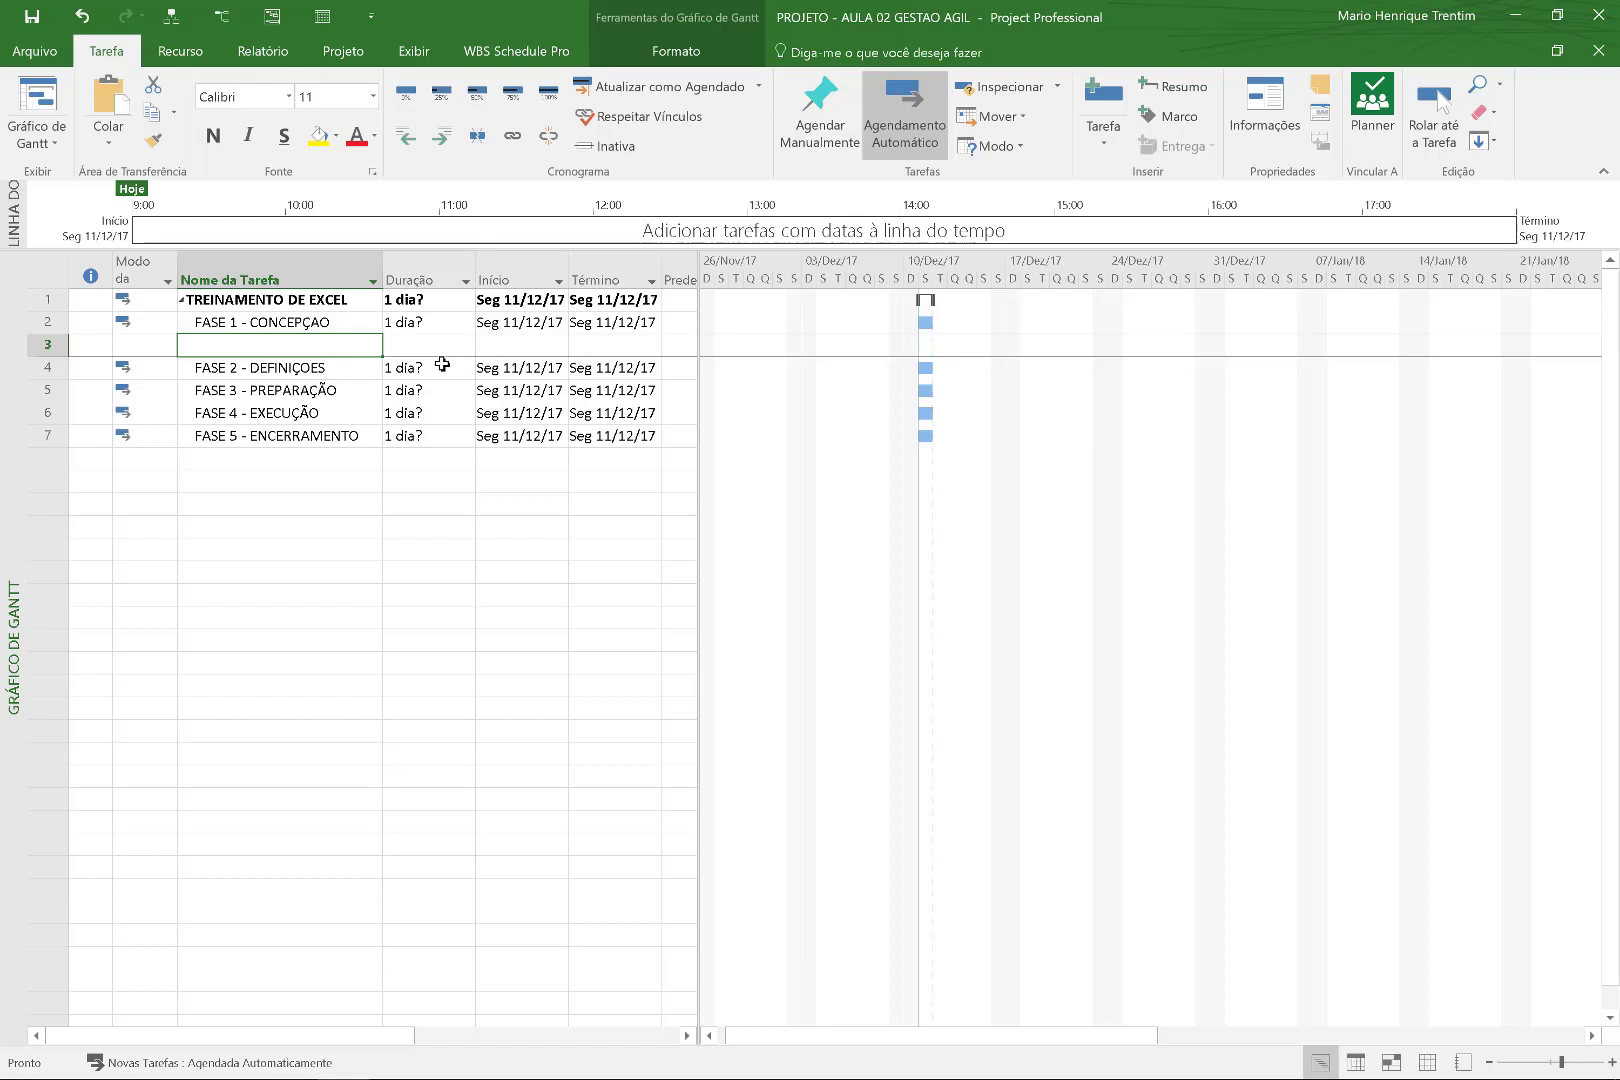
Add ENTREGA 1.1 - ESTUDO DE MERCADO and ENTREGA 1.2 - ANALISAR ECONOMICA below FASE 1.
{"action": "key", "text": "Insert"}
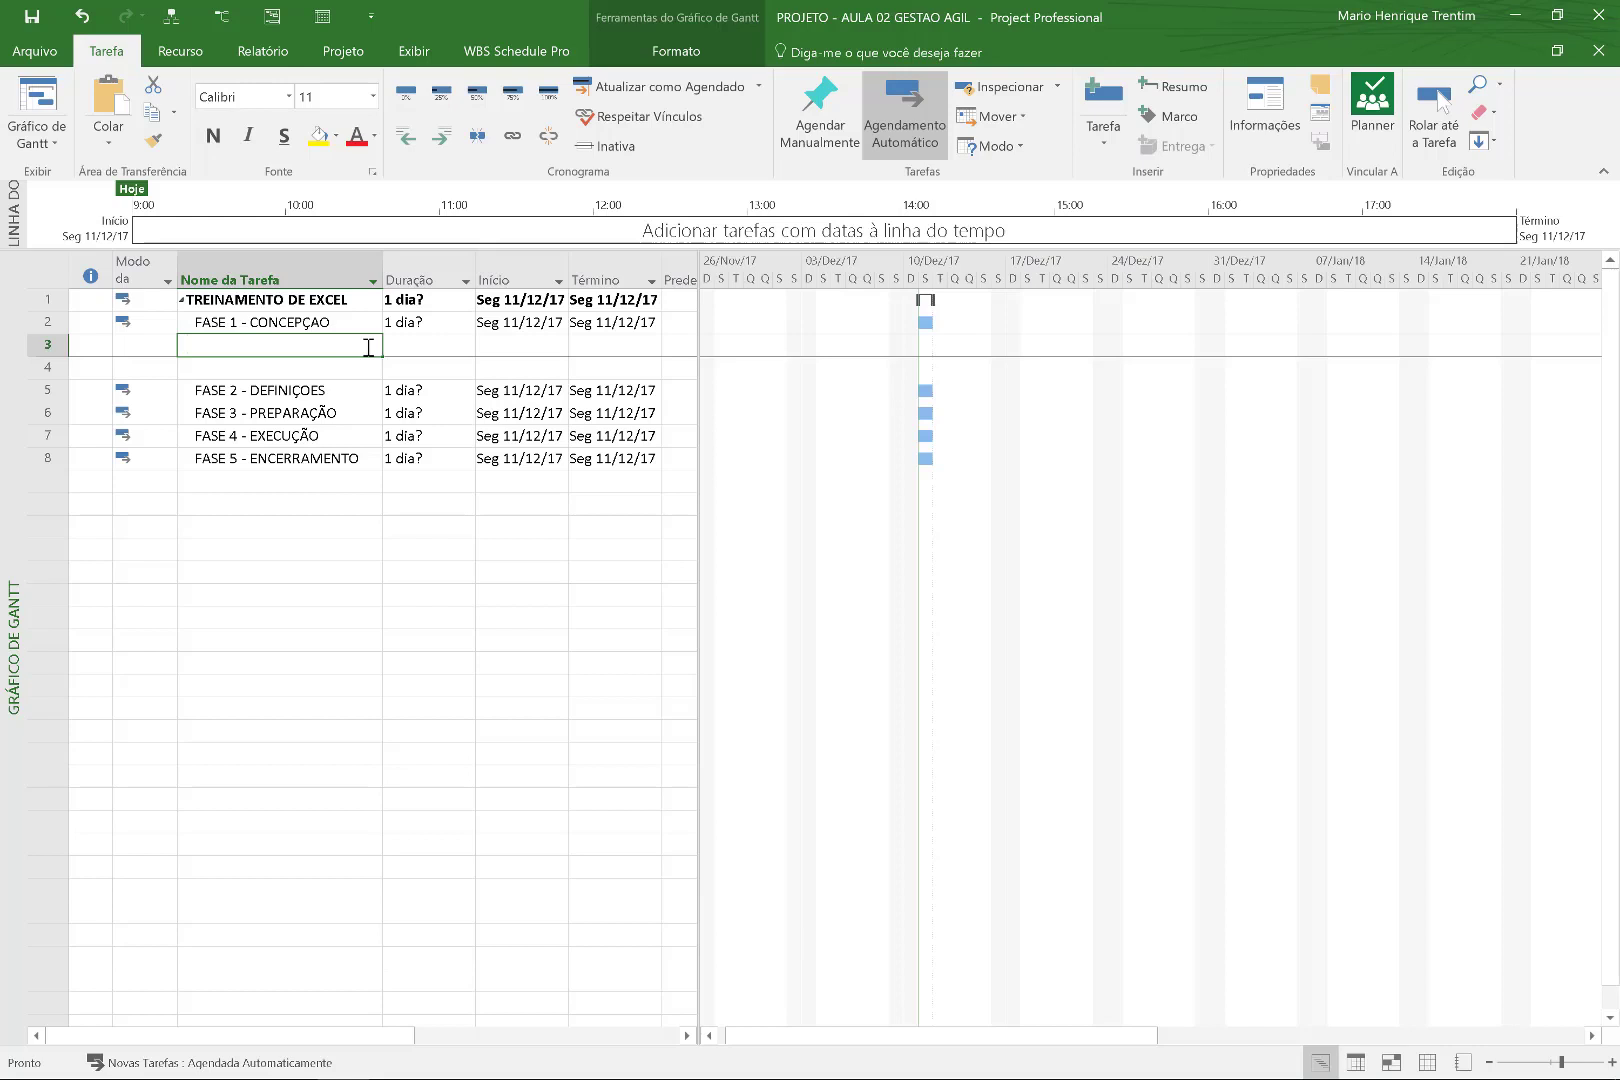
{"action": "type", "text": "ENTREGA 1.1"}
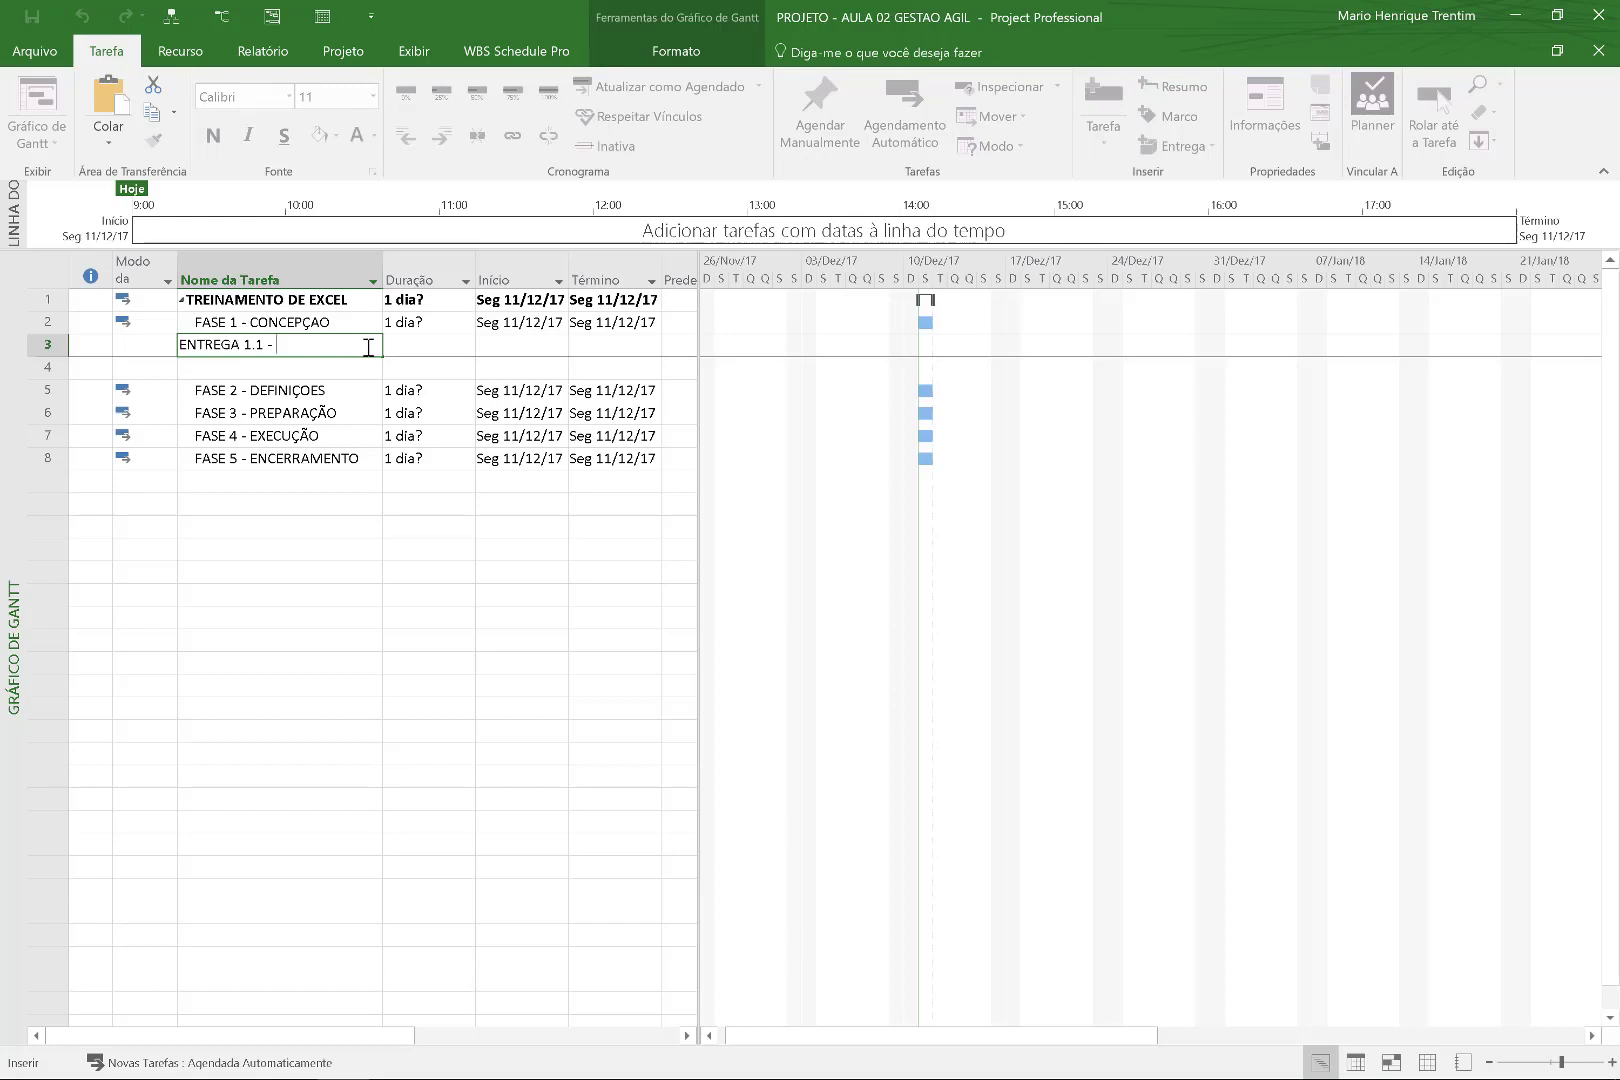
{"action": "type", "text": "- ESTUDO DE MERCADO"}
{"action": "key", "text": "Return"}
{"action": "type", "text": "ENTREGA"}
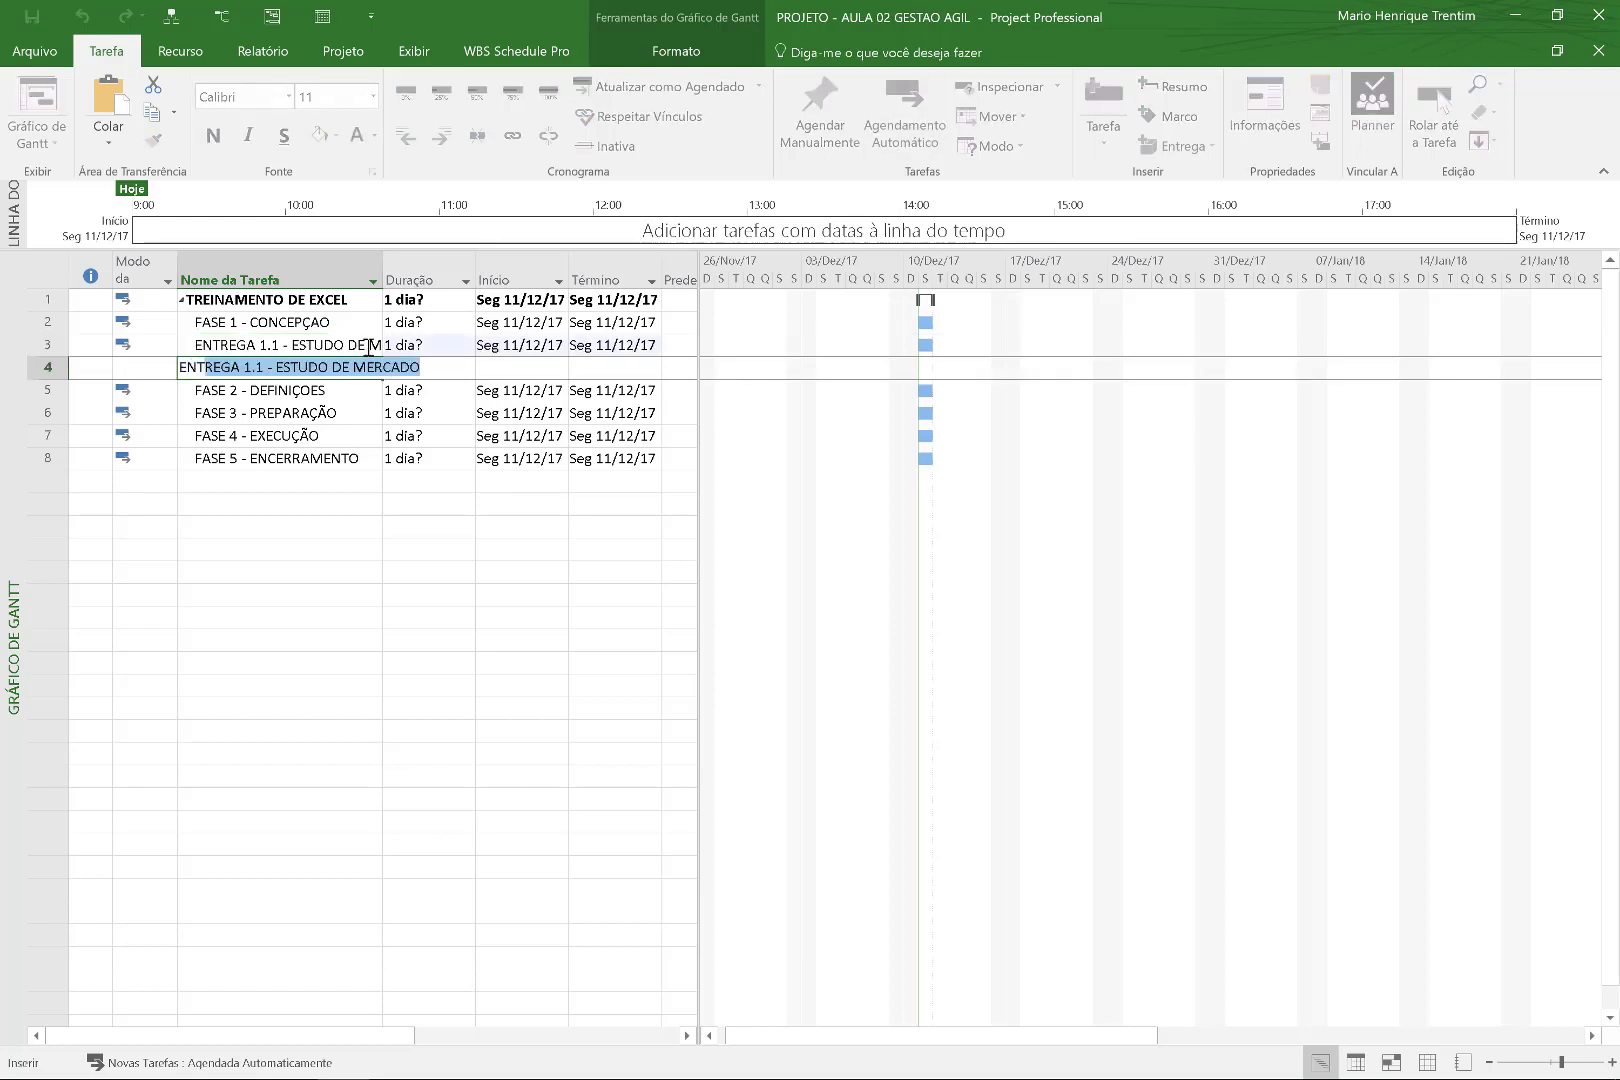
{"action": "type", "text": " 1.2 "}
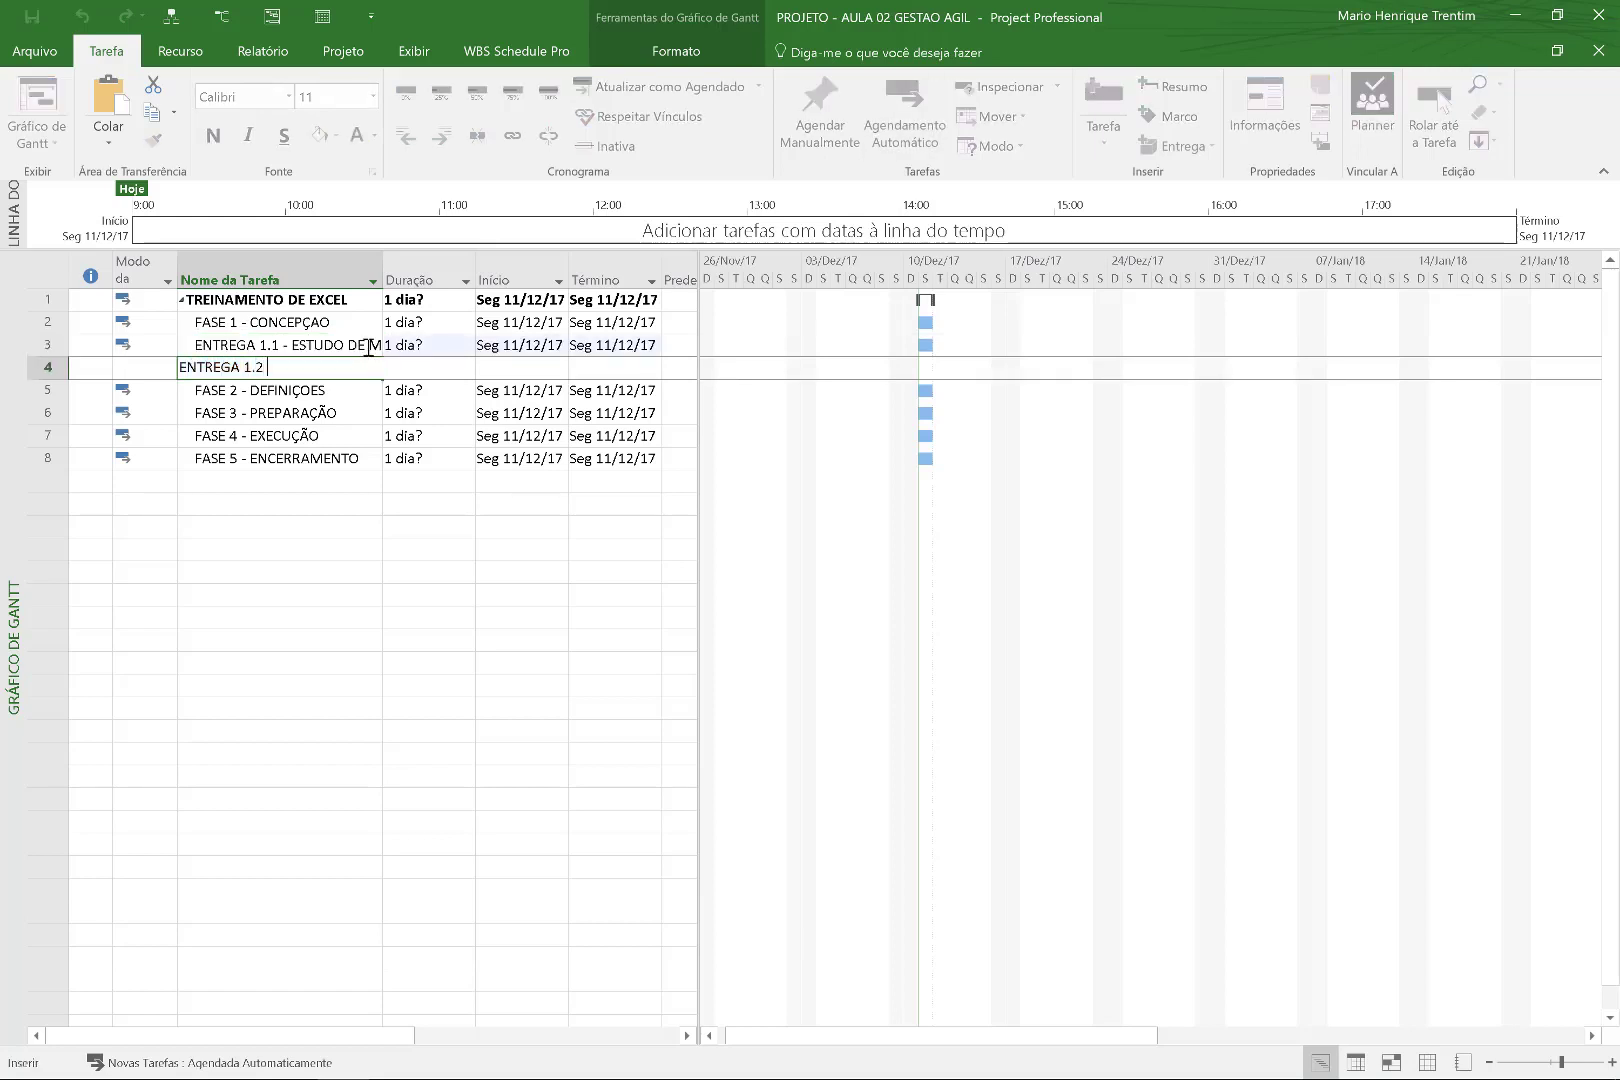
{"action": "type", "text": "- ANALISAR ECONOMICA"}
{"action": "key", "text": "Return"}
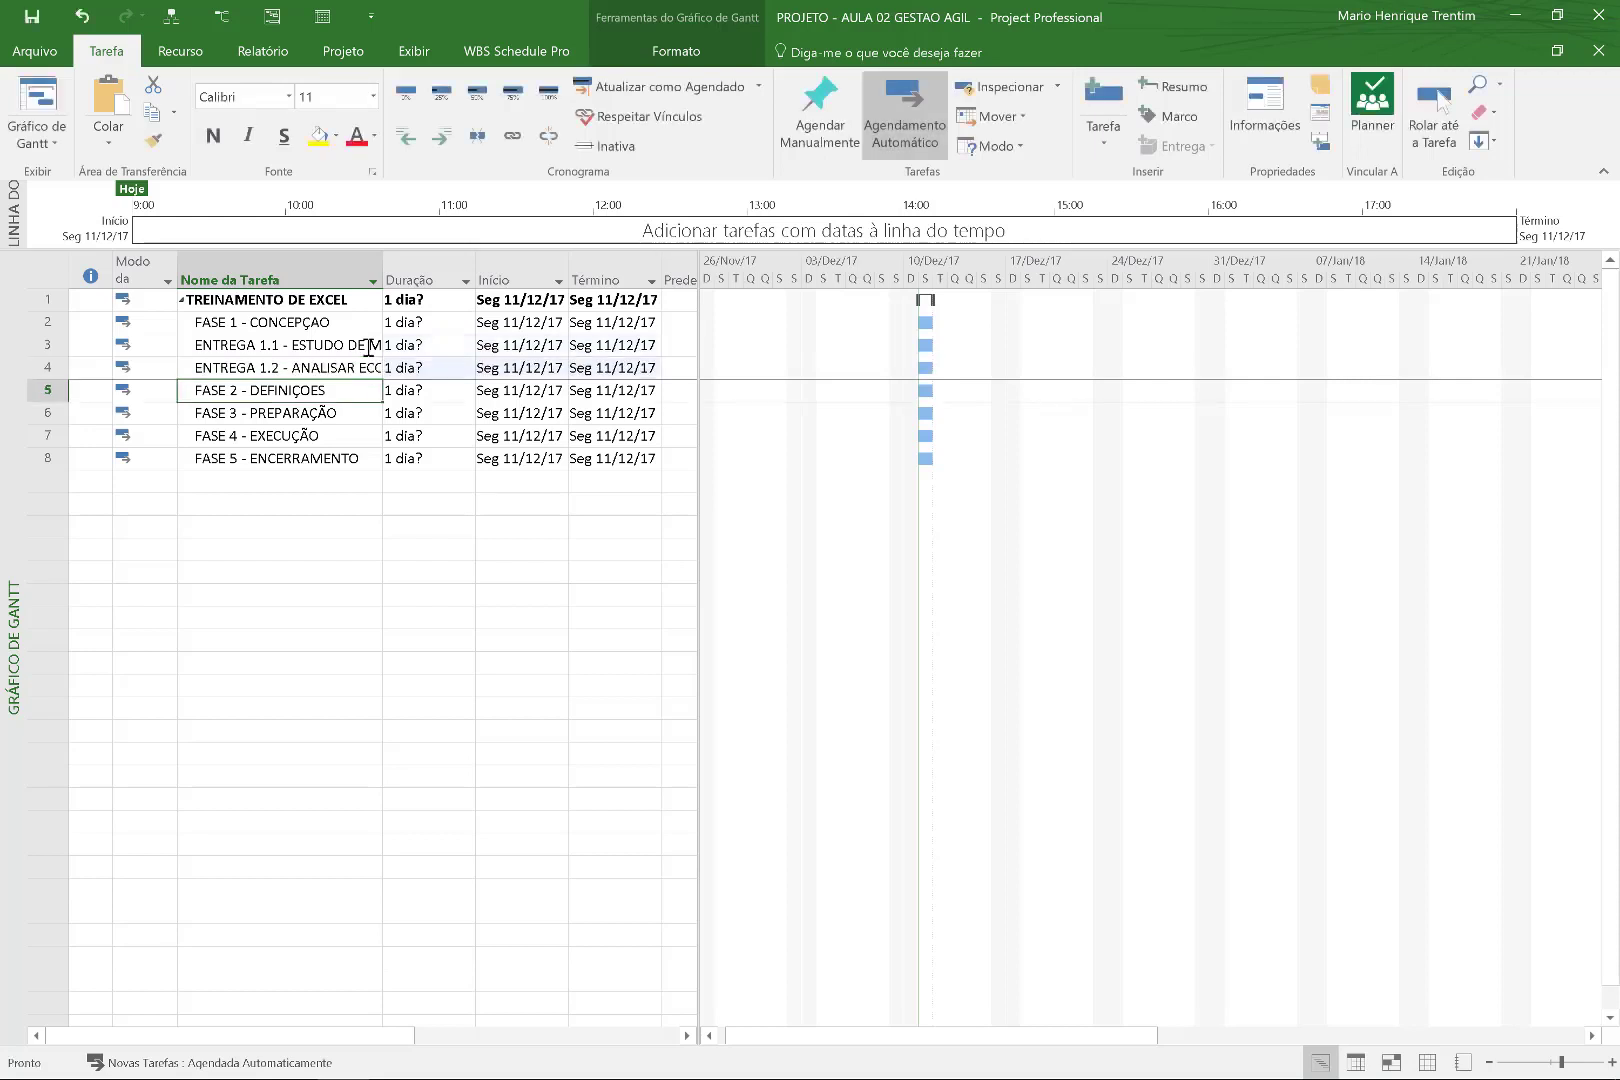
Indent both deliverables under FASE 1 and insert two blank rows above FASE 3.
{"action": "left_click_drag", "start_coordinate": [339, 348], "coordinate": [340, 358]}
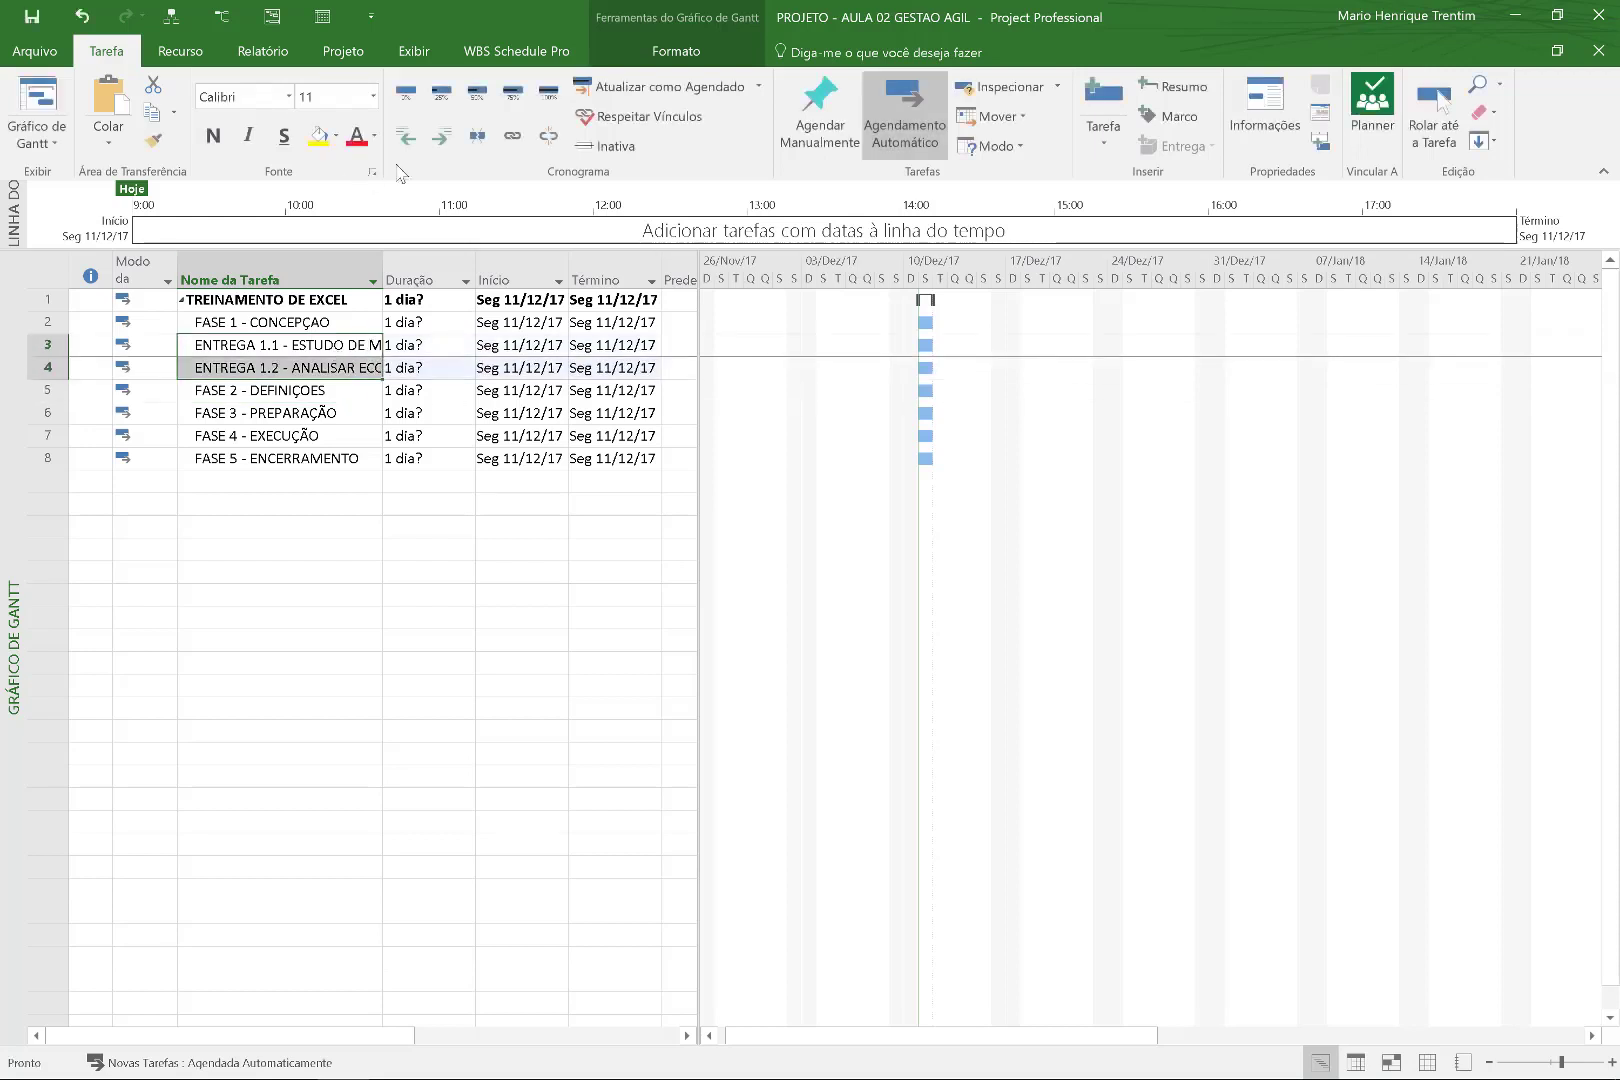
{"action": "left_click", "coordinate": [436, 132]}
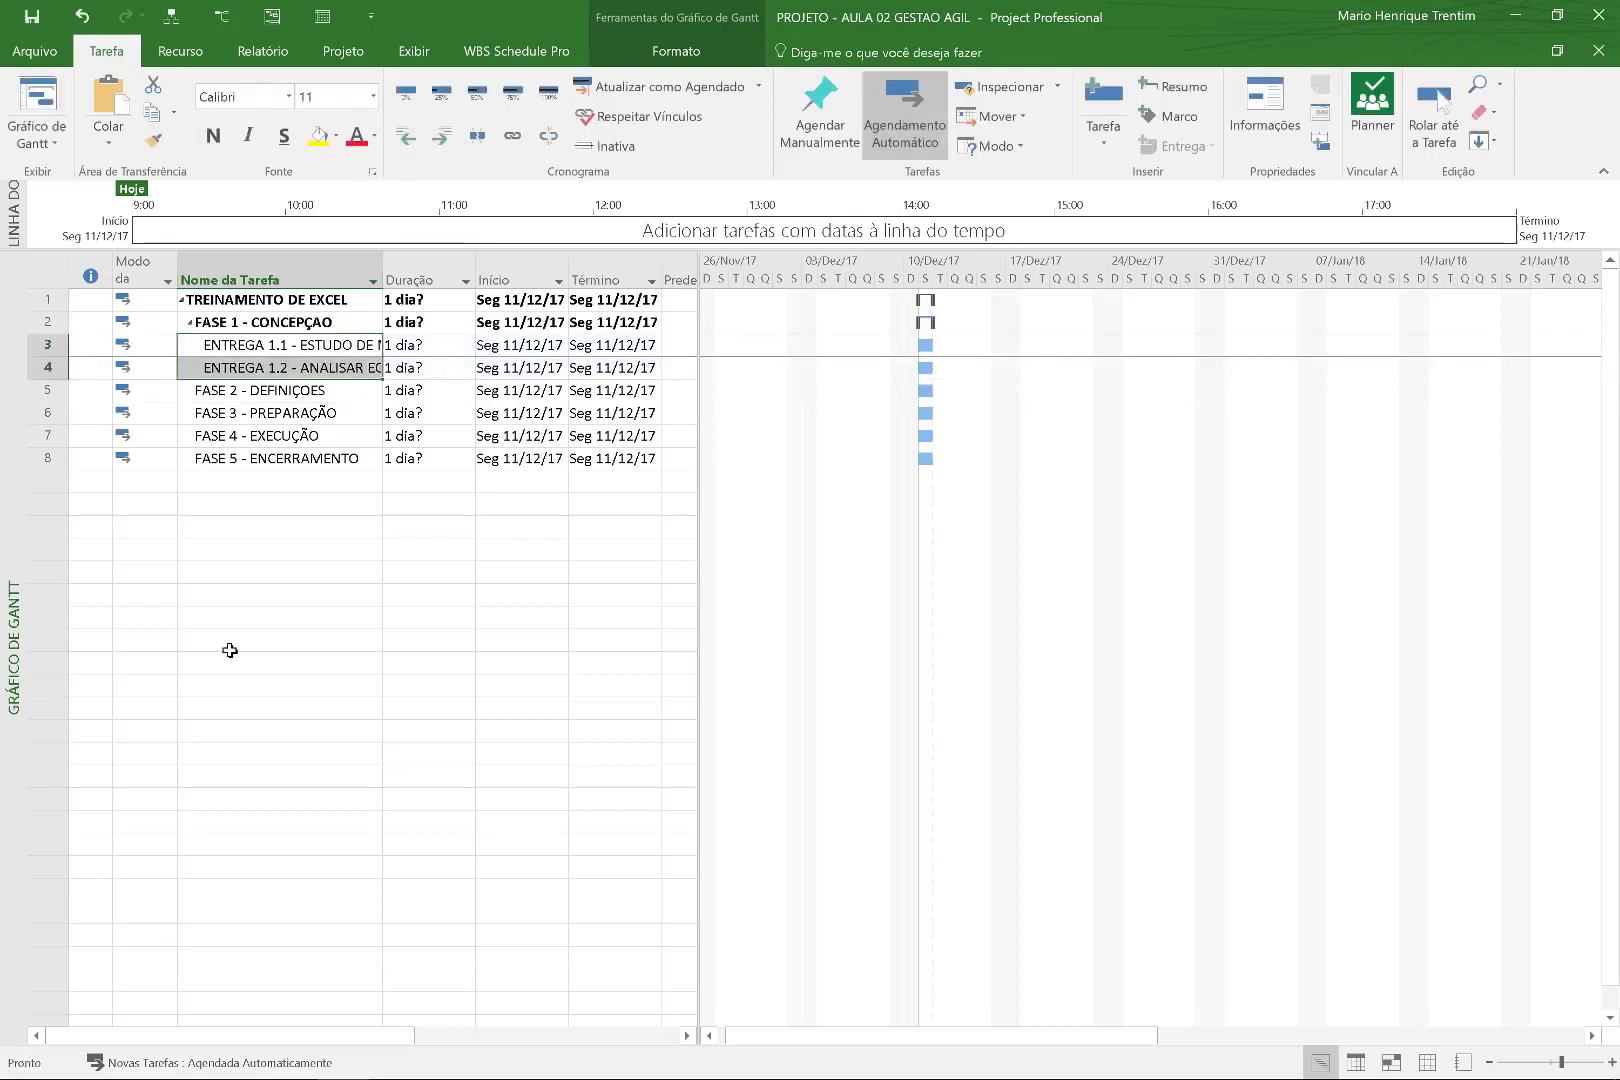
{"action": "left_click", "coordinate": [292, 409]}
{"action": "key", "text": "Insert"}
{"action": "key", "text": "Insert"}
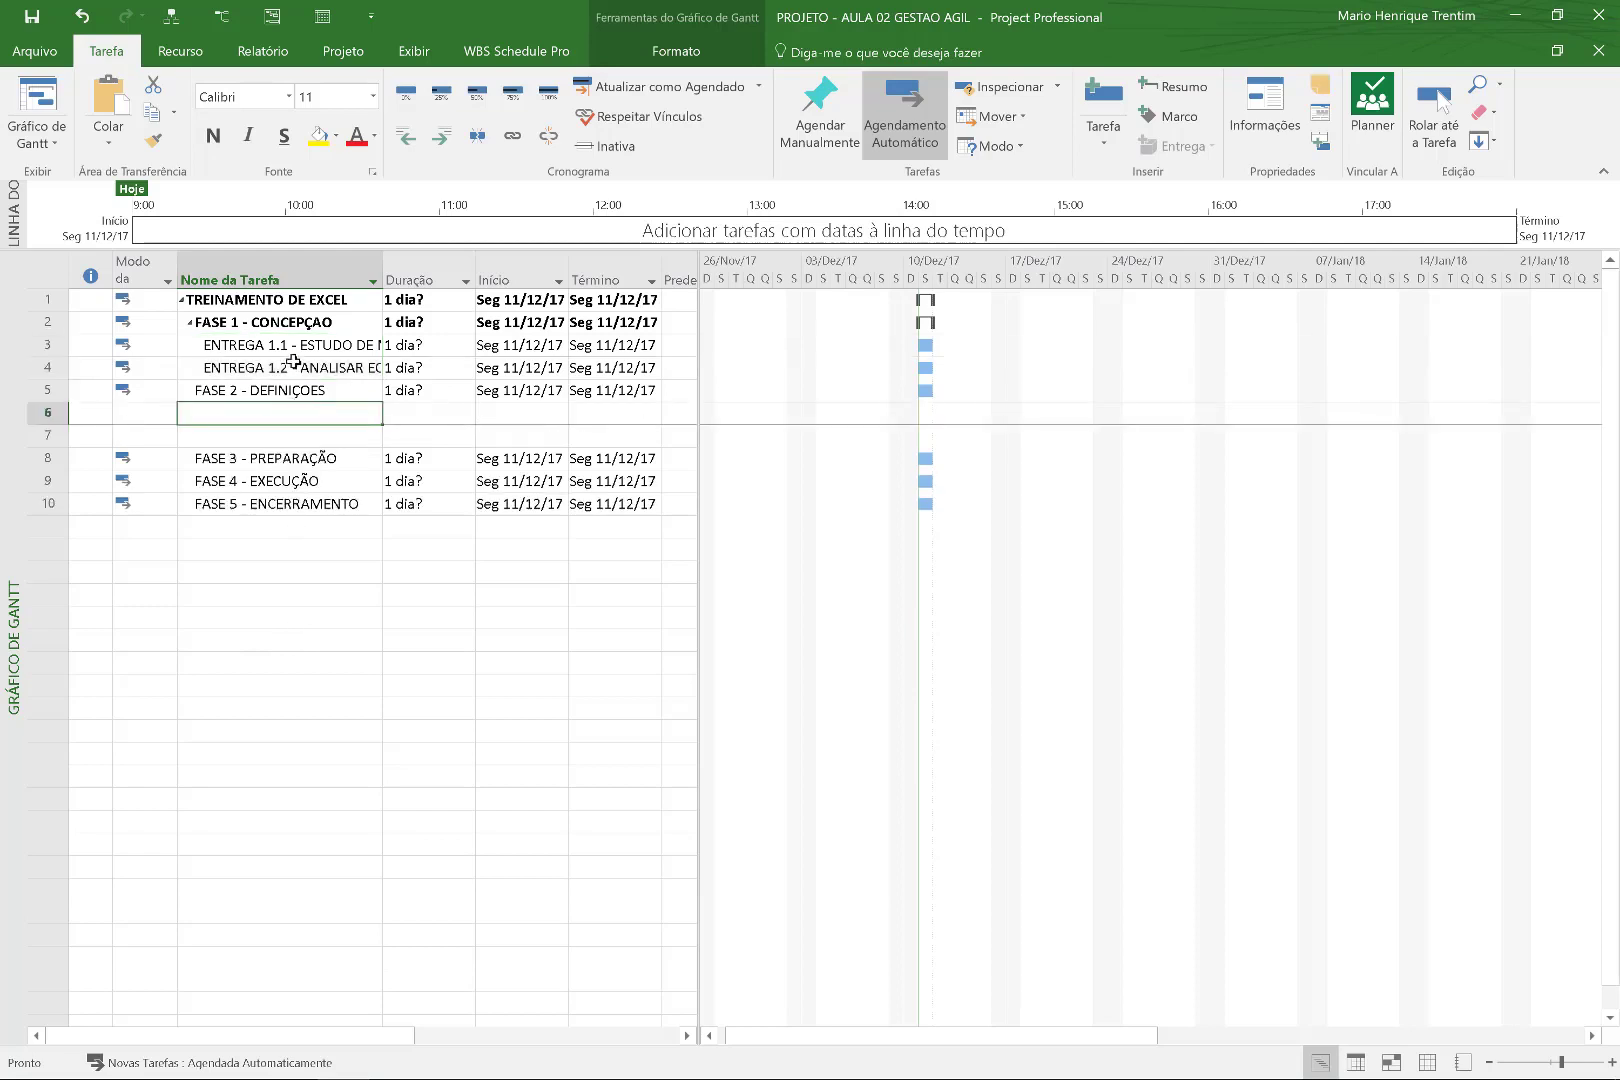
Name the blank rows ENTREGA 2.1 - EMENTA DO CURSO and ENTREGA 2.2 - LOGISTICA, indented under FASE 2.
{"action": "type", "text": "ENTREGA 2.1"}
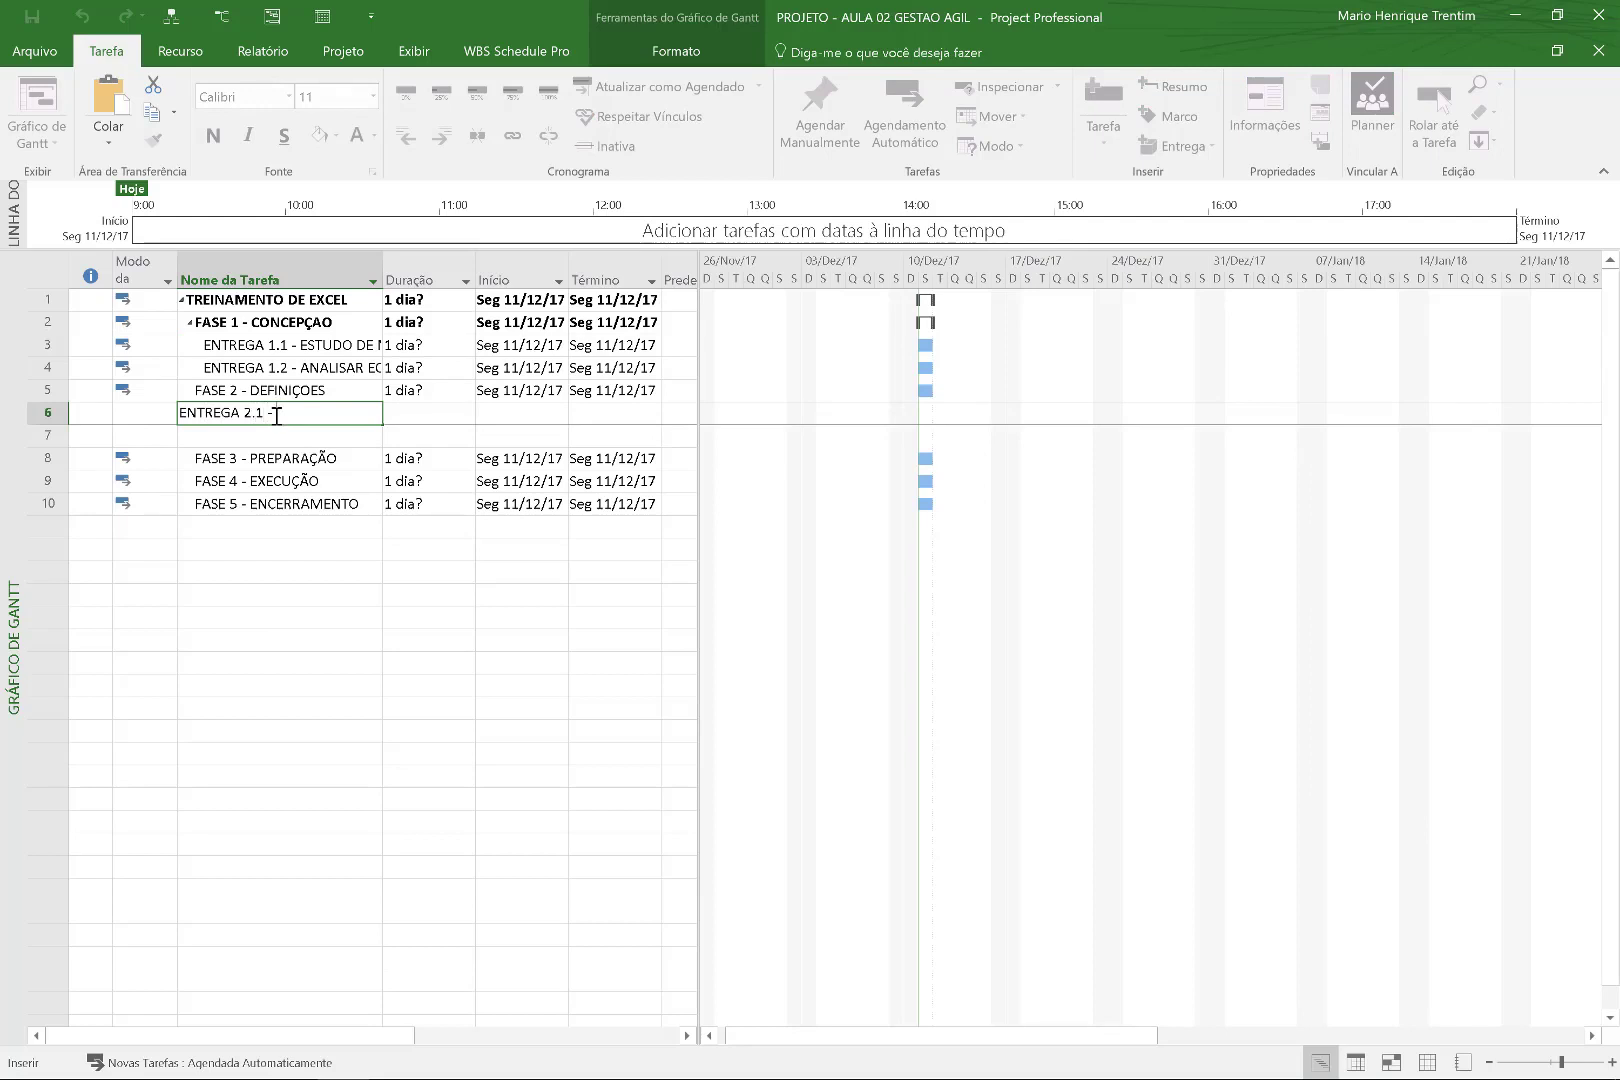
{"action": "type", "text": " - EMENTA DO CURSO"}
{"action": "key", "text": "Return"}
{"action": "type", "text": "ENTREGA 2.2"}
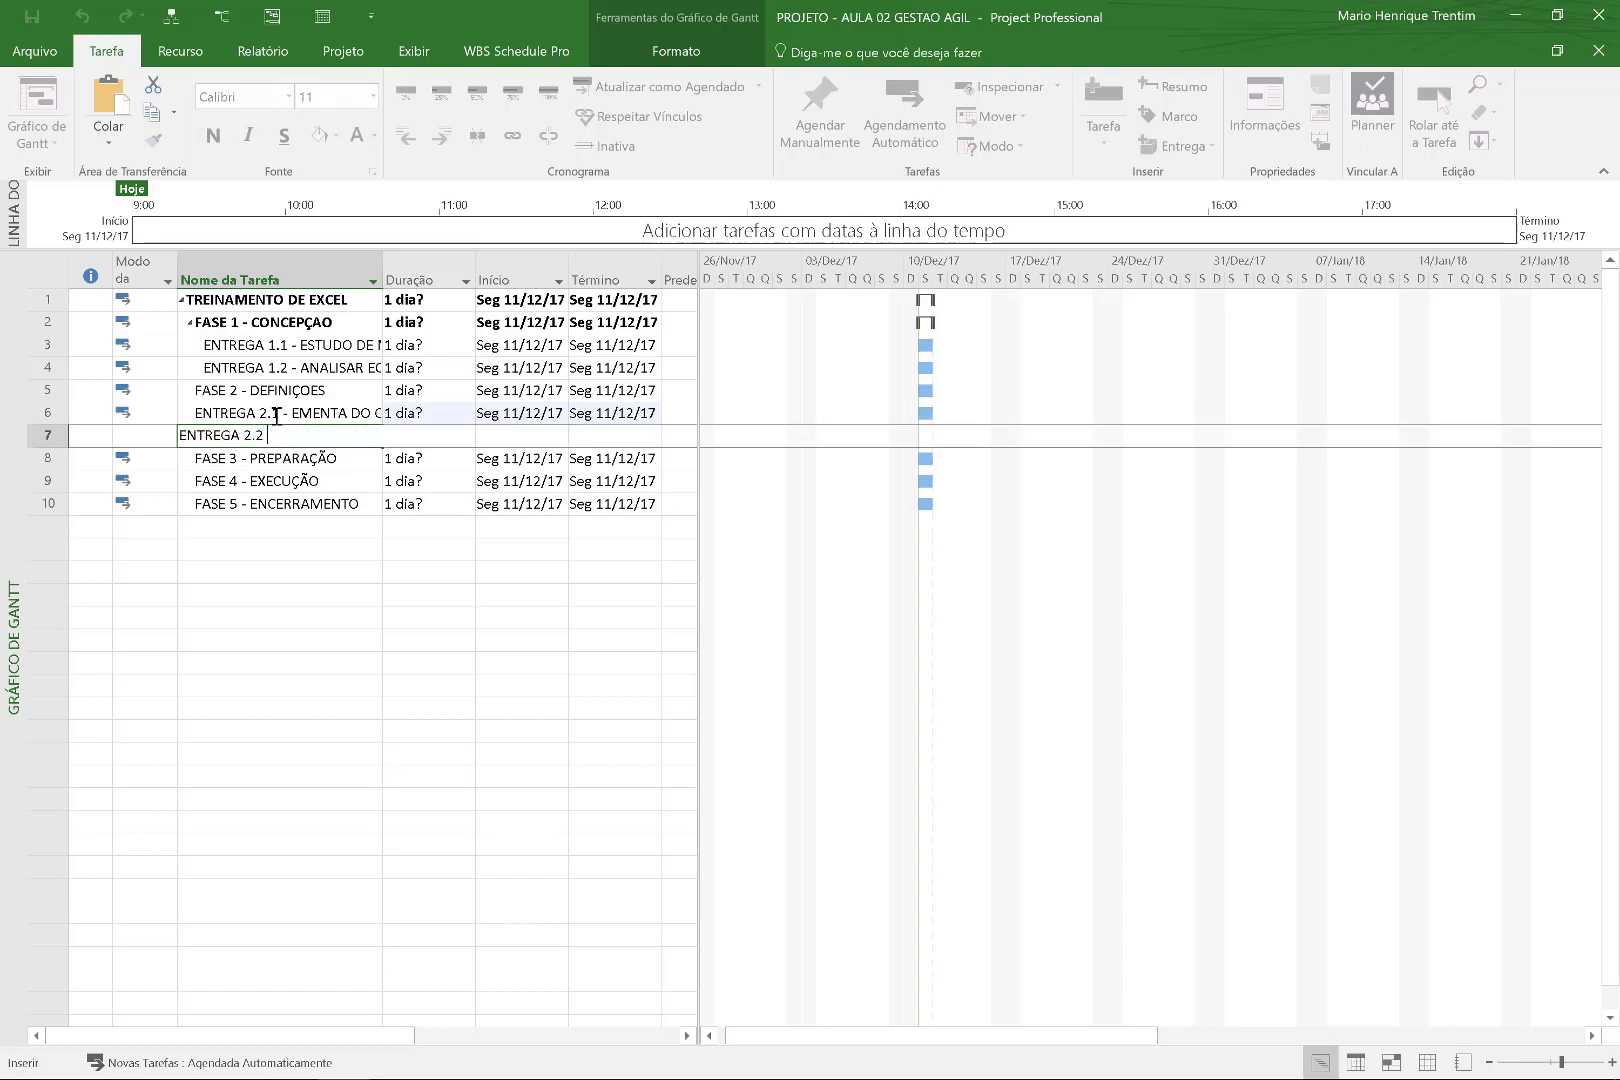
{"action": "type", "text": " - LOGISTICA"}
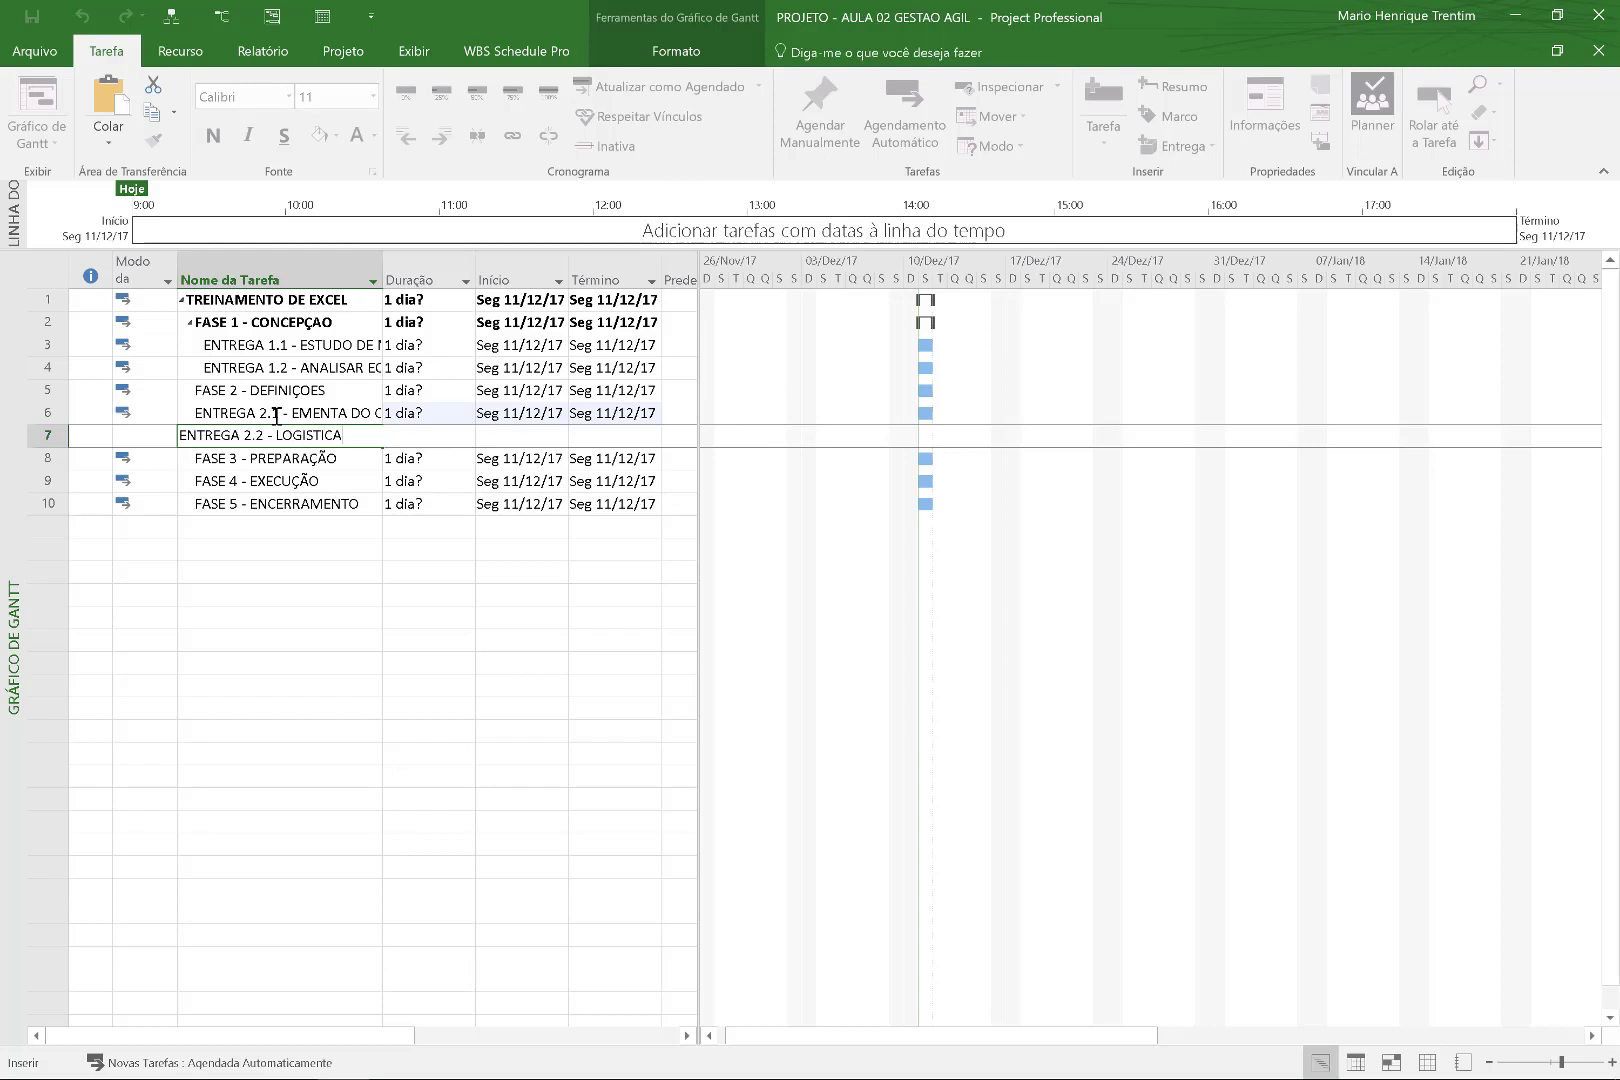
{"action": "key", "text": "Return"}
{"action": "left_click", "coordinate": [276, 413]}
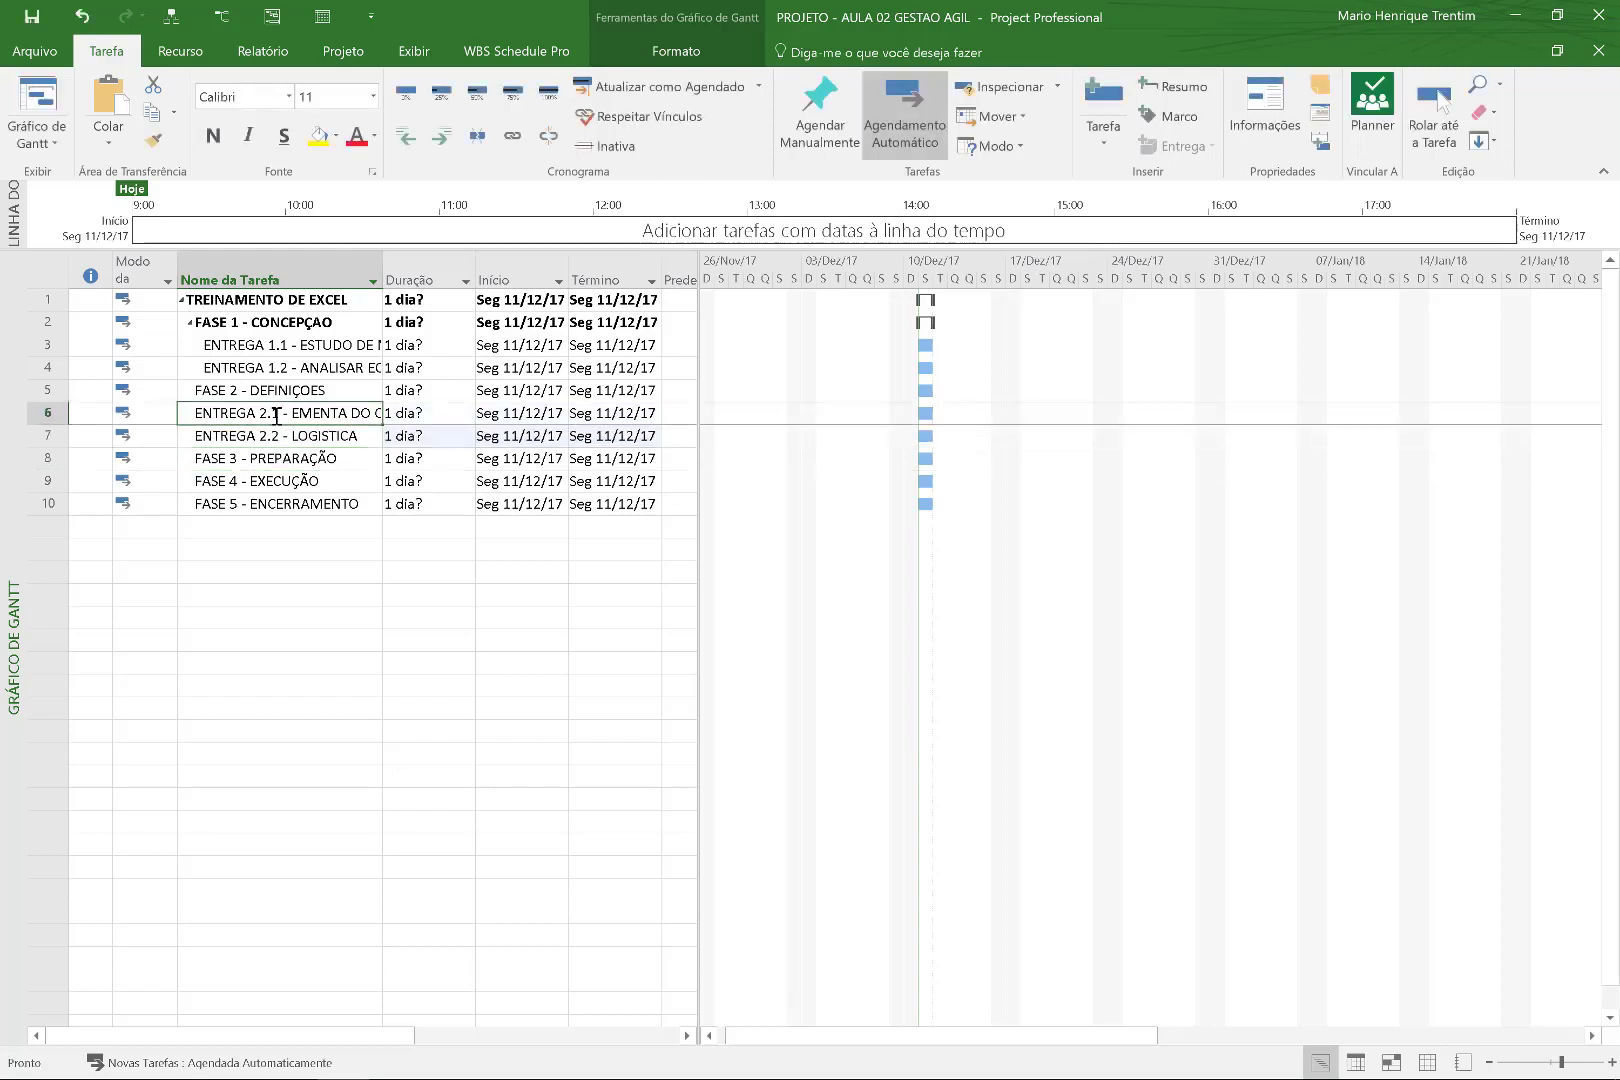
{"action": "key", "text": "shift+Down"}
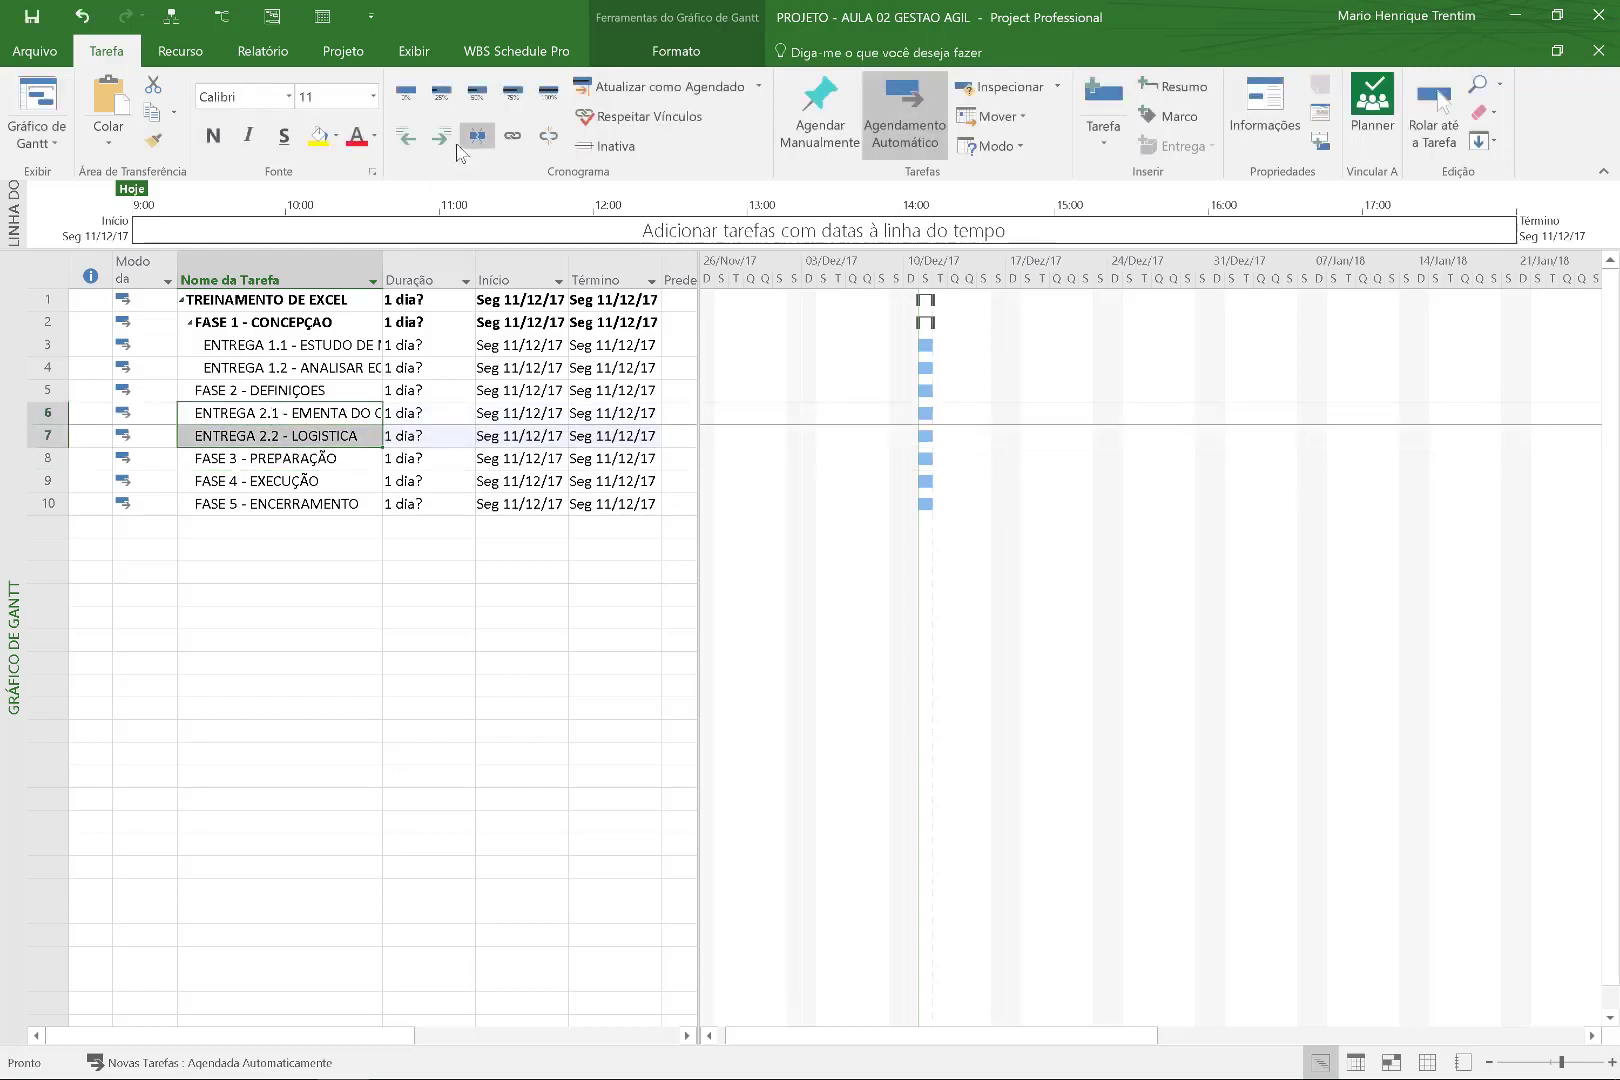
{"action": "left_click", "coordinate": [441, 136]}
{"action": "left_click", "coordinate": [270, 479]}
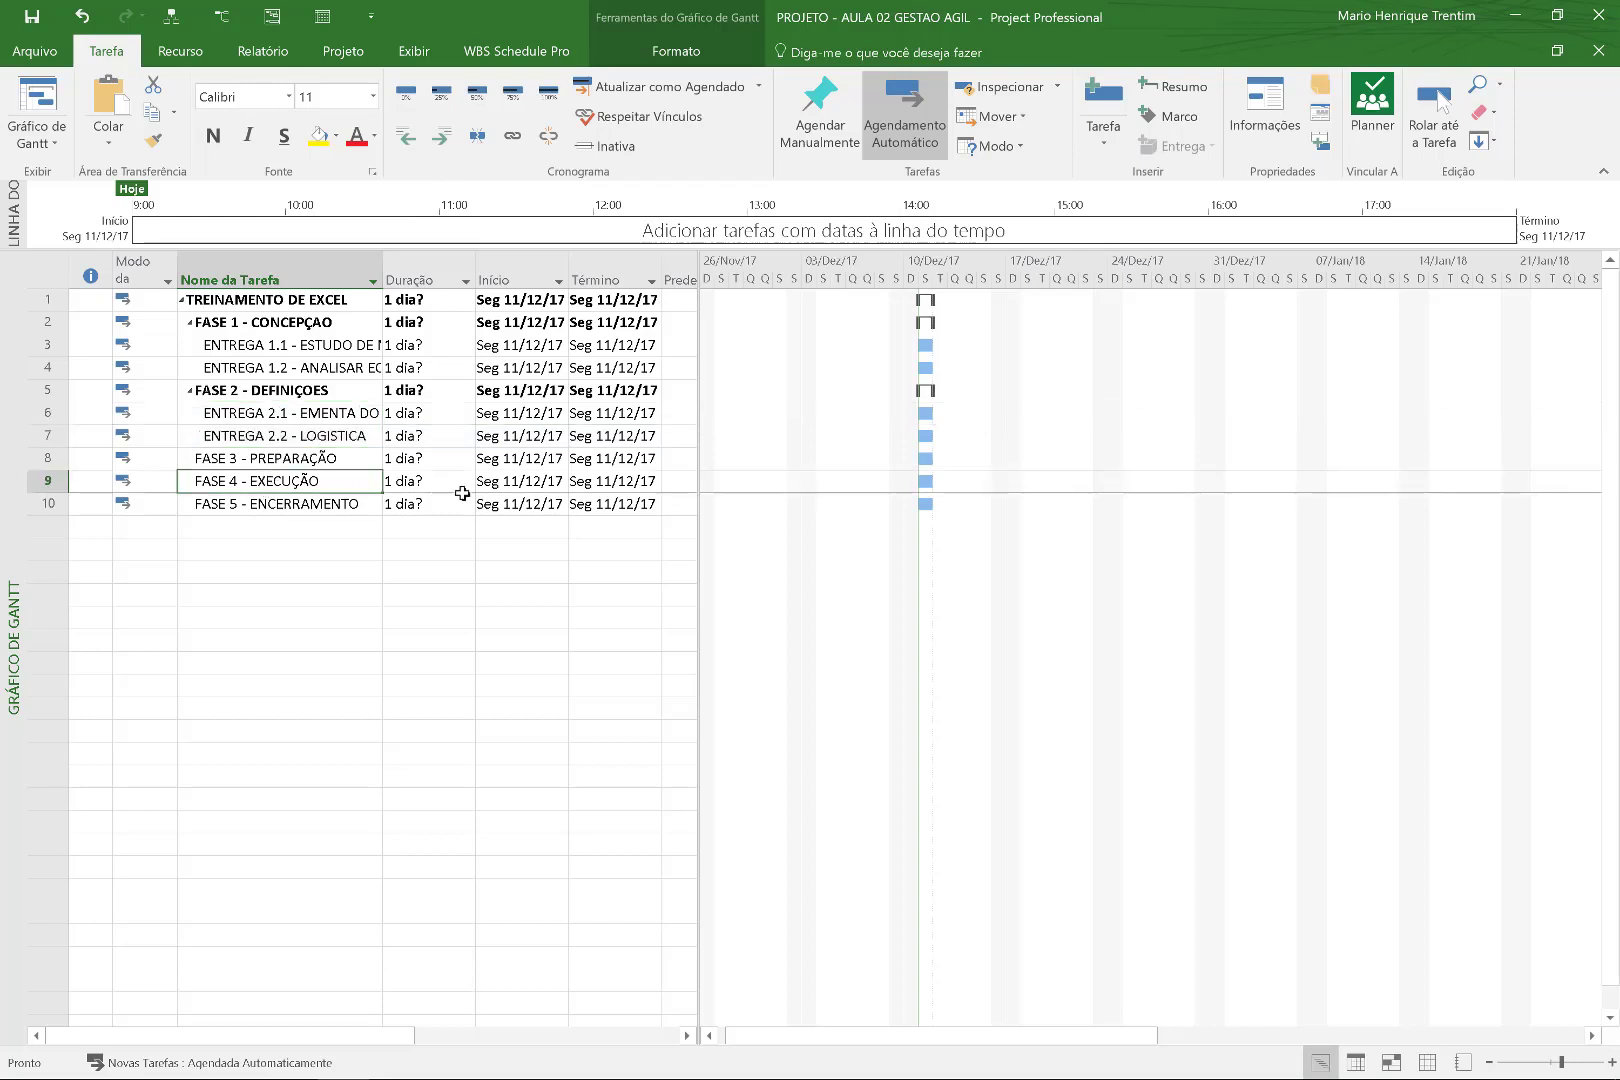
Add three rows above FASE 4 named MATERIAIS, INSTRUTOR and LOCAL.
{"action": "key", "text": "Insert"}
{"action": "key", "text": "Insert"}
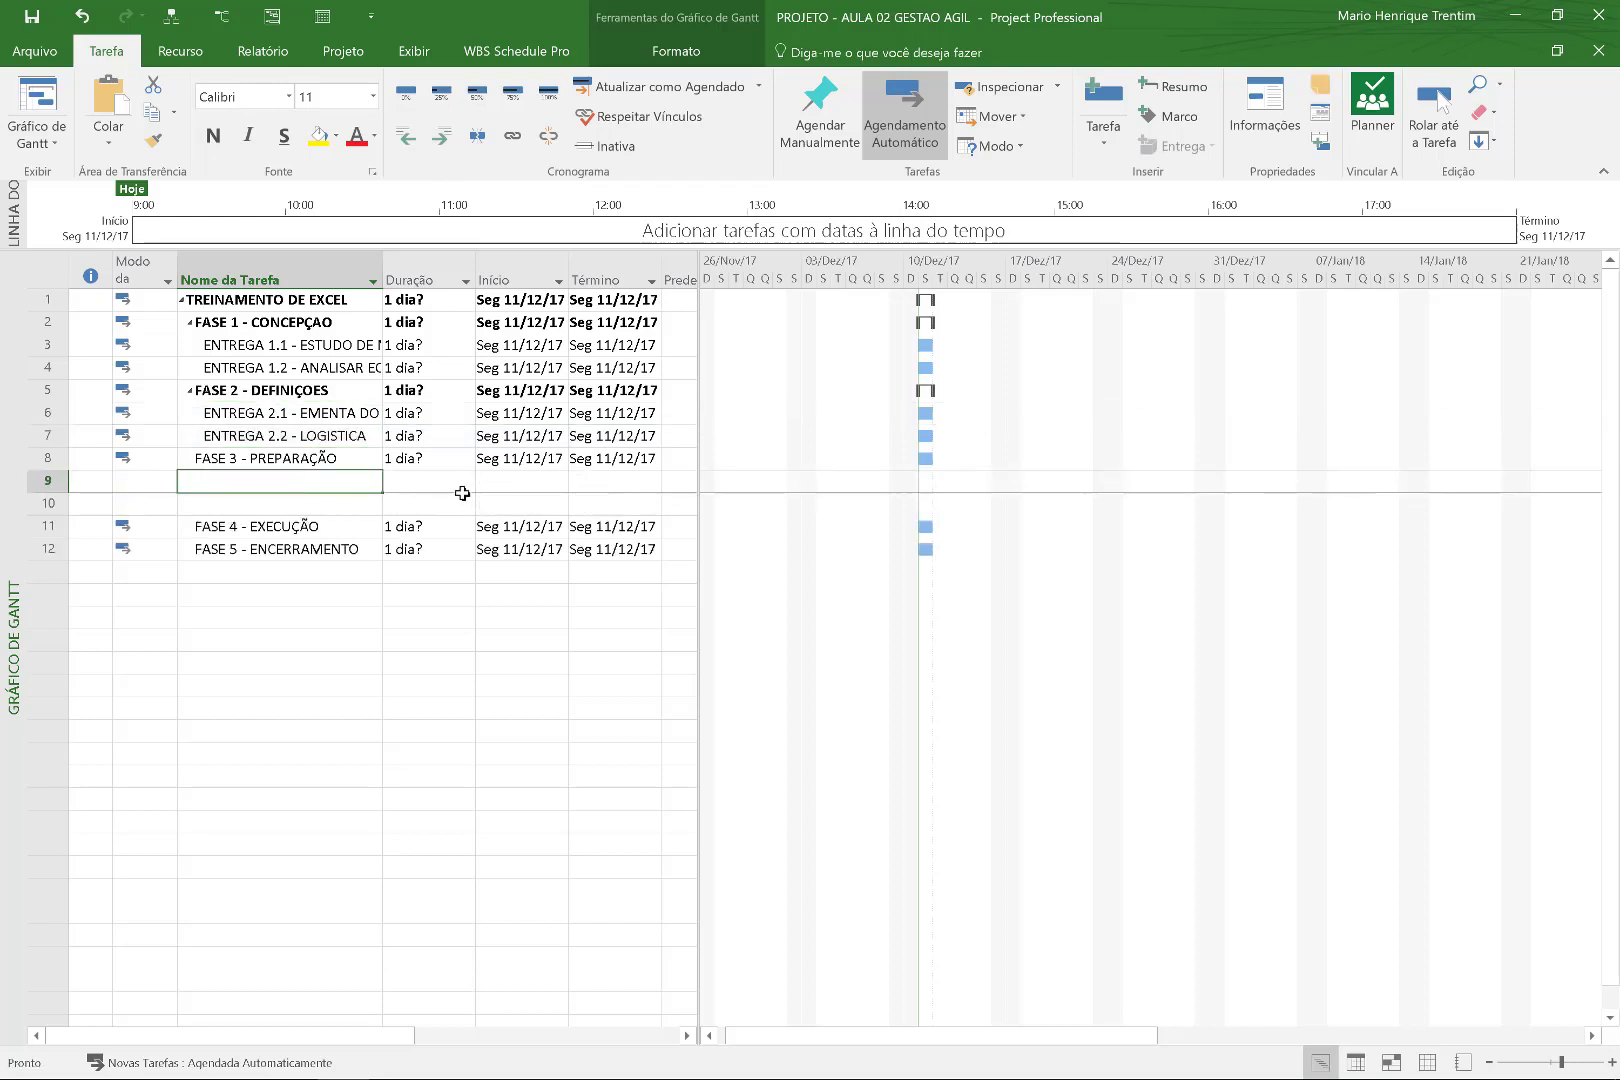
{"action": "left_click", "coordinate": [305, 476]}
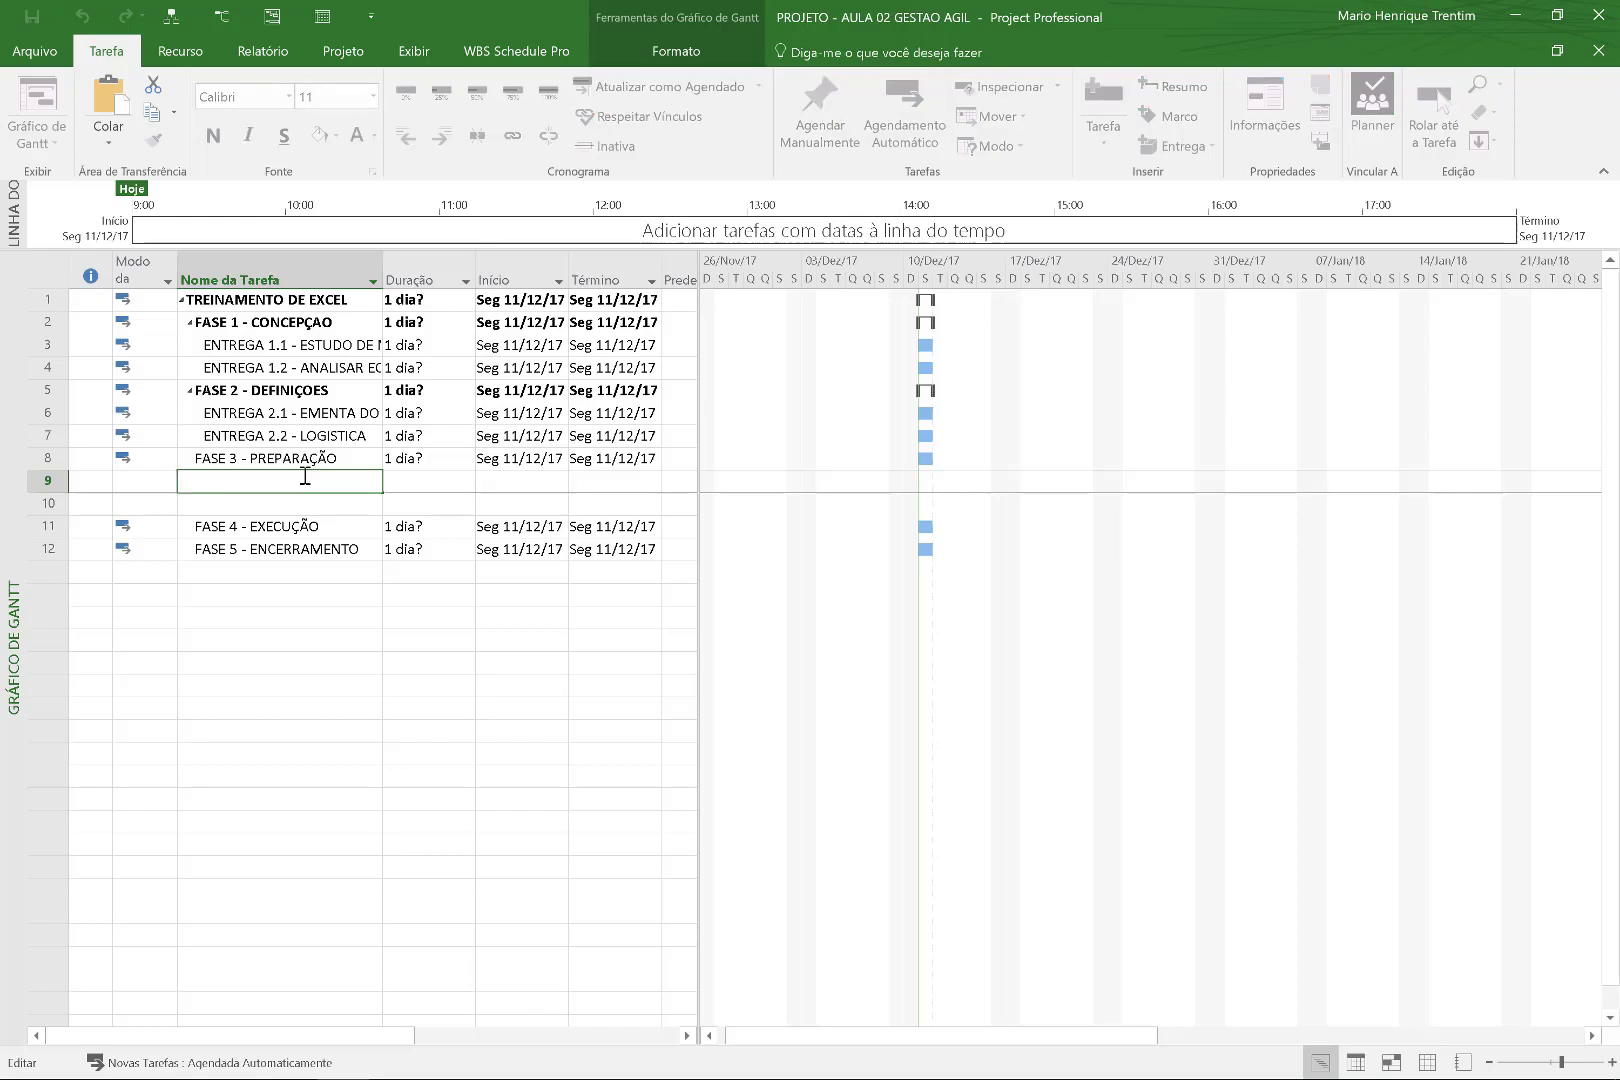
{"action": "type", "text": "PASSAGENS"}
{"action": "key", "text": "Return"}
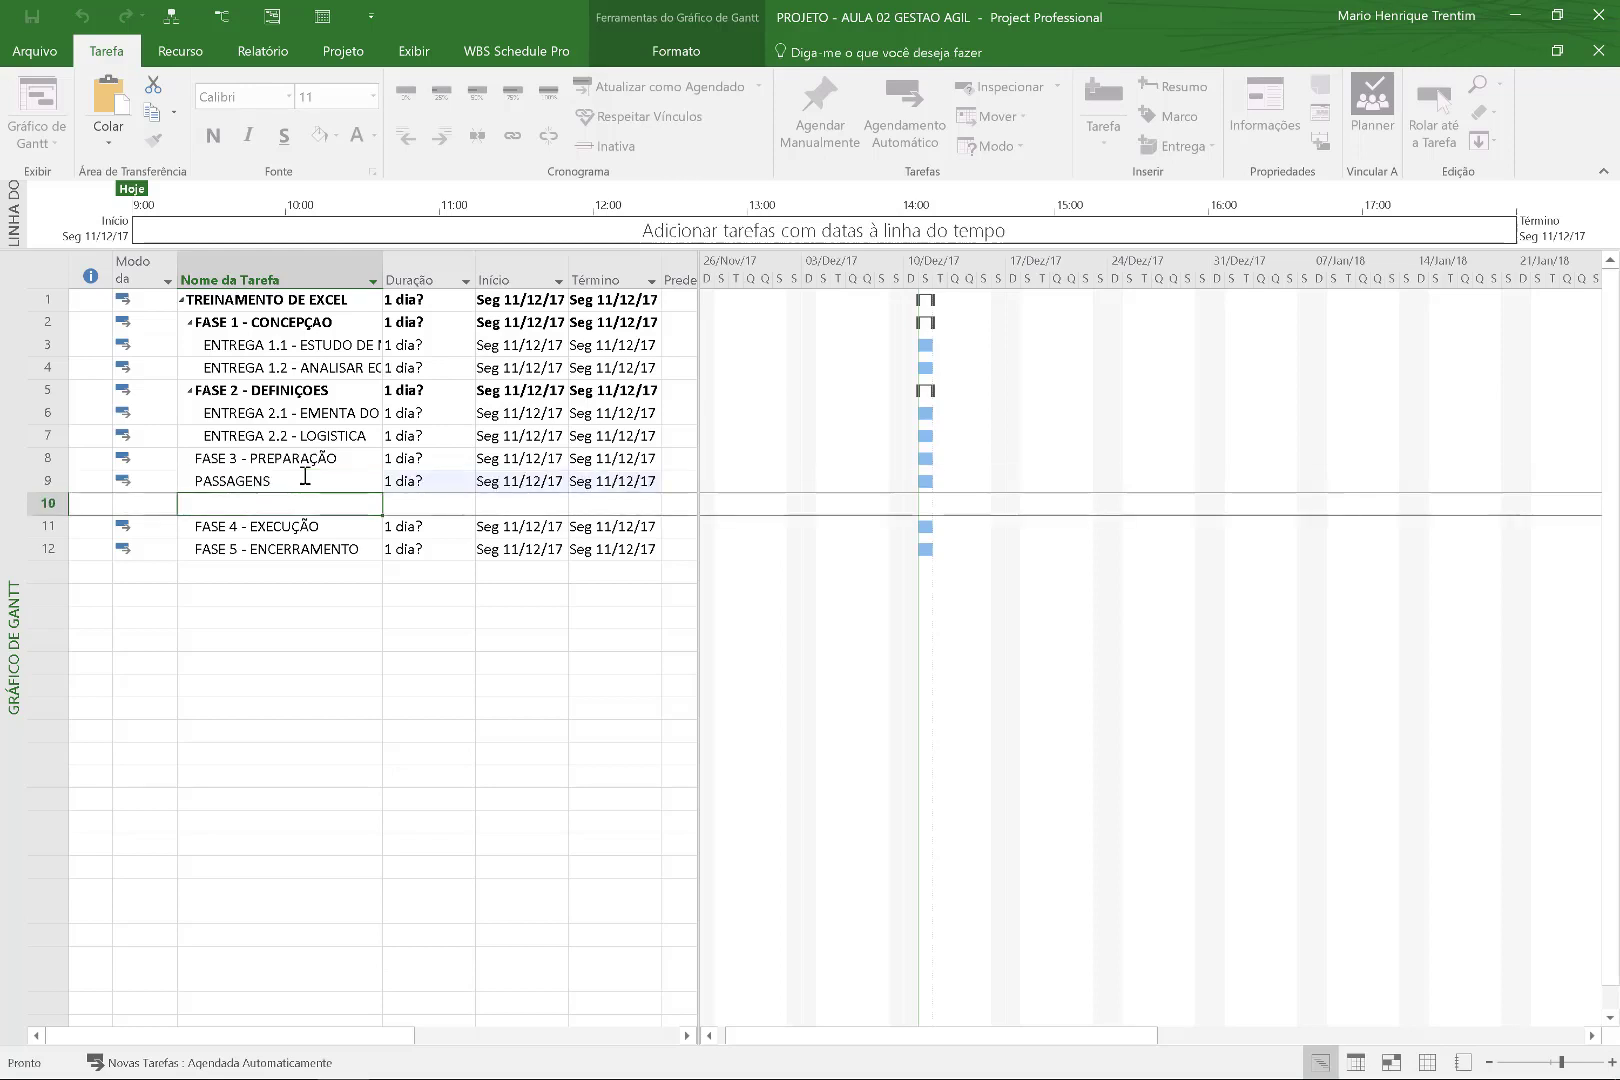
{"action": "left_click", "coordinate": [305, 480]}
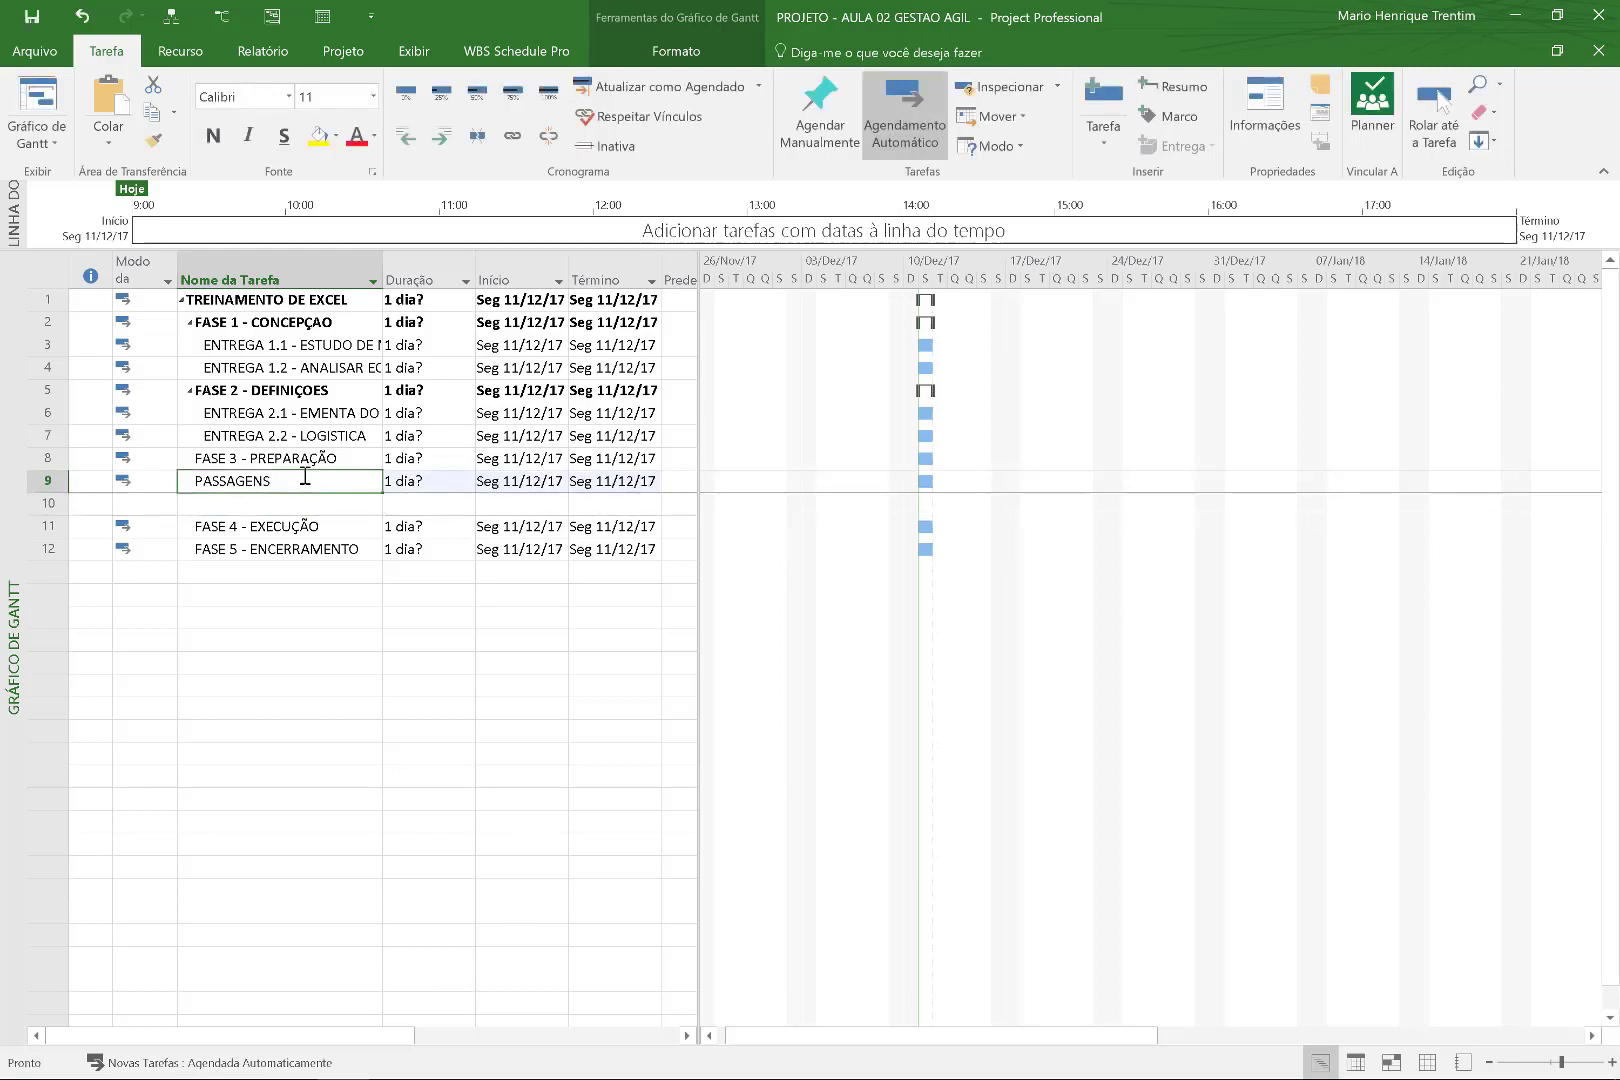
{"action": "type", "text": "MATERIAIS"}
{"action": "key", "text": "Return"}
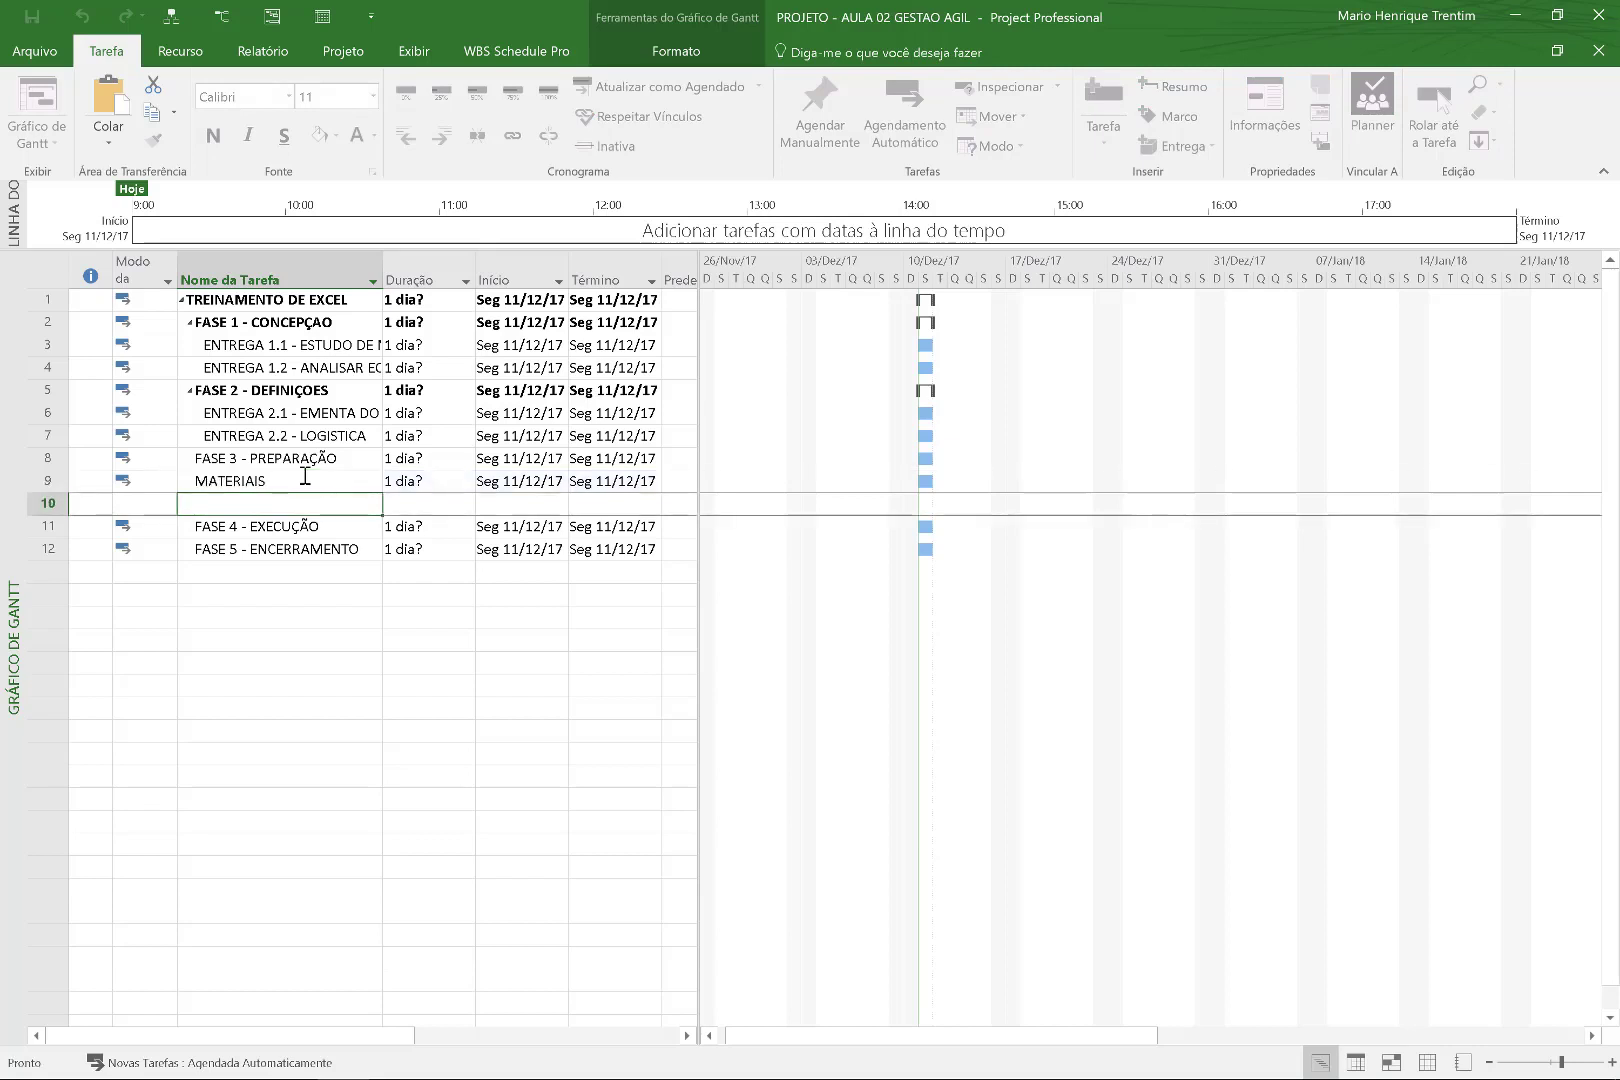
{"action": "type", "text": "INSTRUTOR"}
{"action": "key", "text": "Return"}
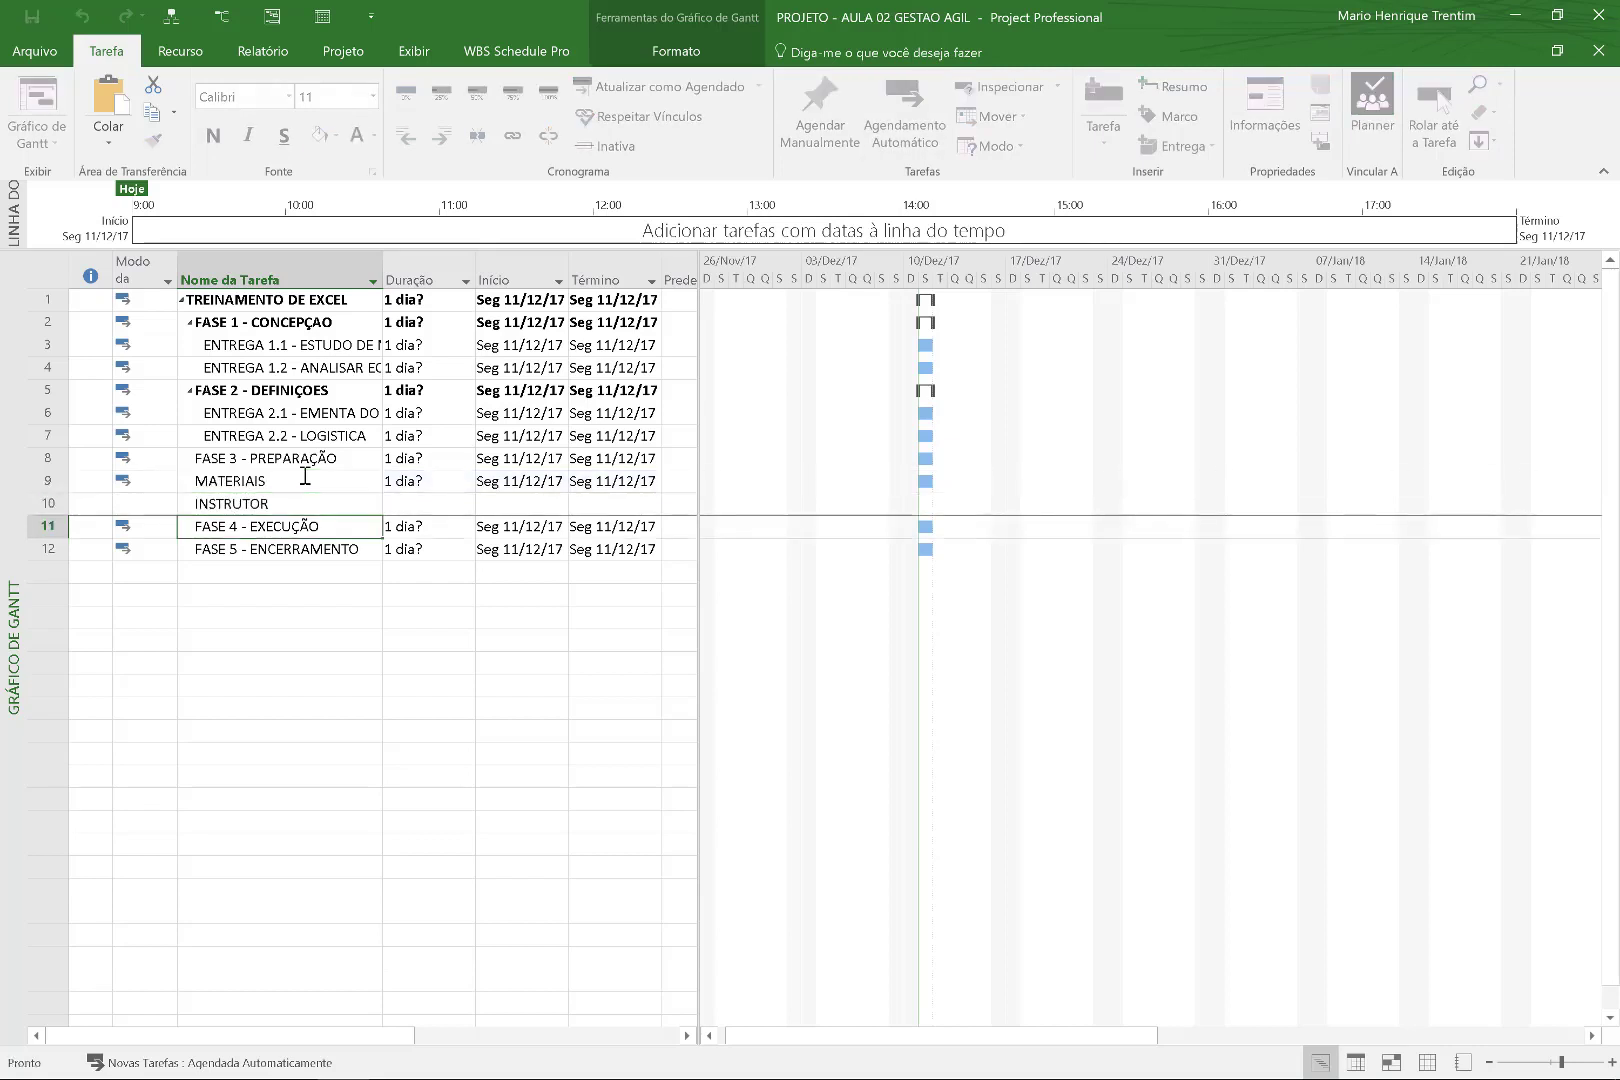
{"action": "key", "text": "Insert"}
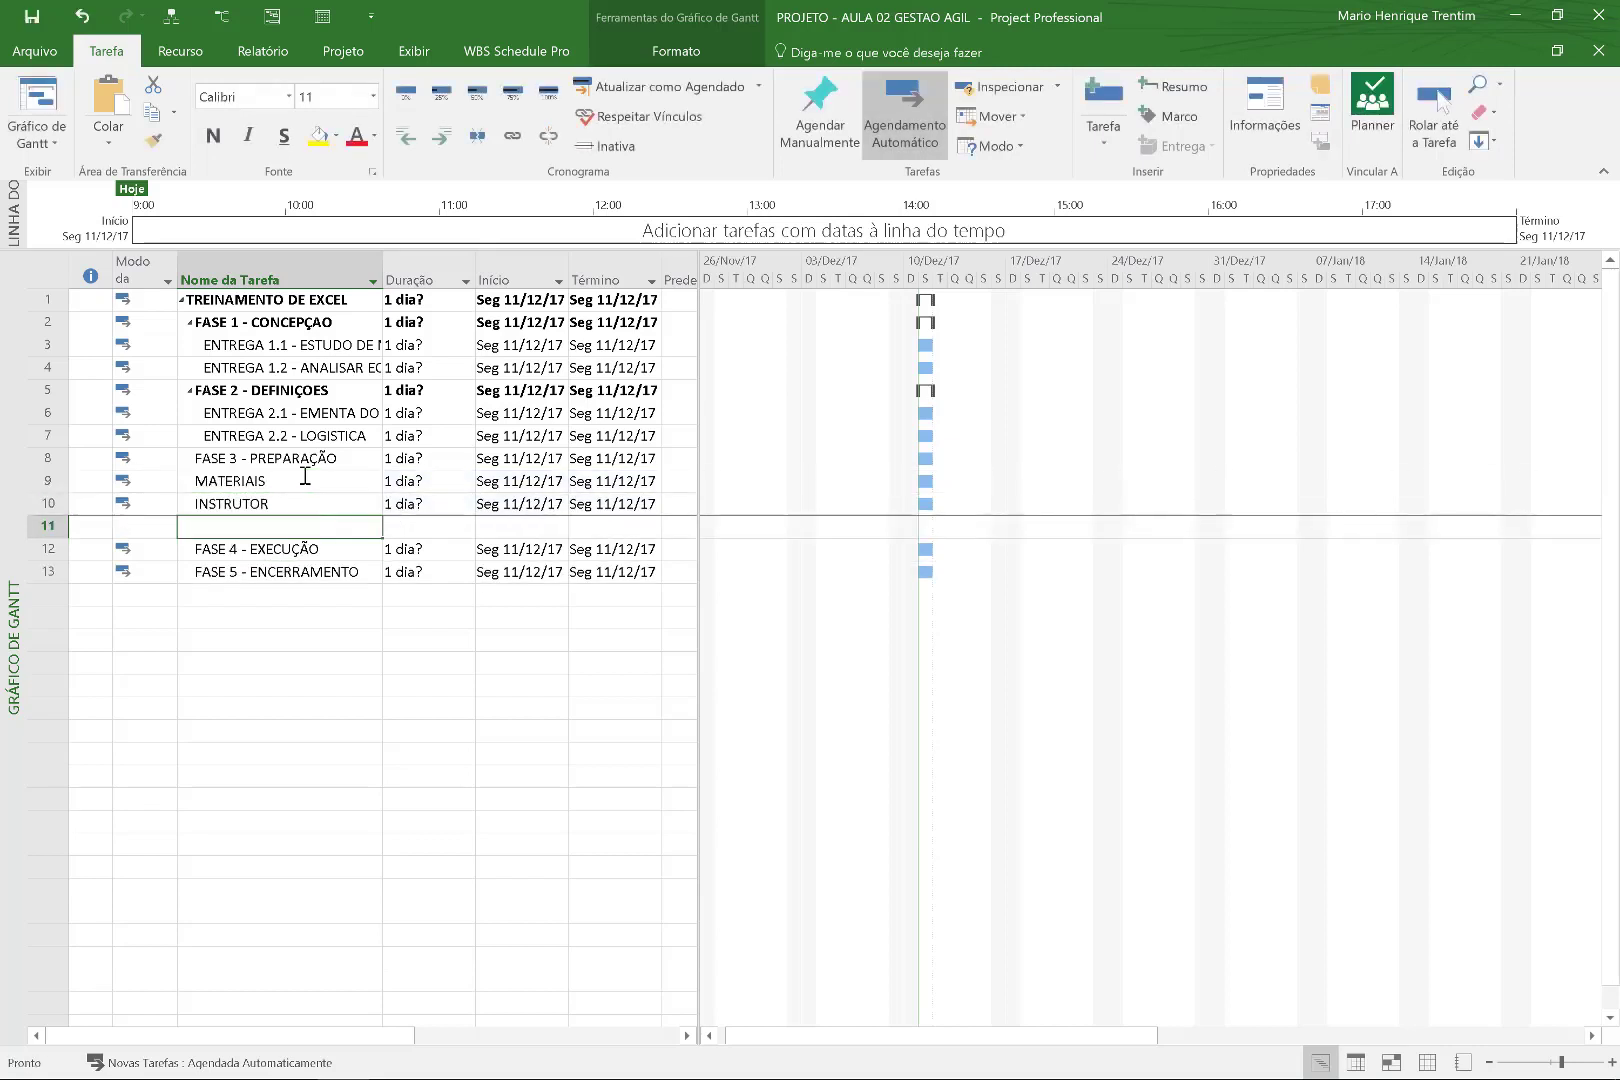
{"action": "type", "text": "LOCAL"}
{"action": "key", "text": "Return"}
Rename them ENTREGA 3.1 - MATERIAIS, ENTREGA 3.2 - INSTRUTOR and ENTREGA 3.3 - LOCAL.
{"action": "left_click", "coordinate": [305, 476]}
{"action": "type", "text": "ENTREGA"}
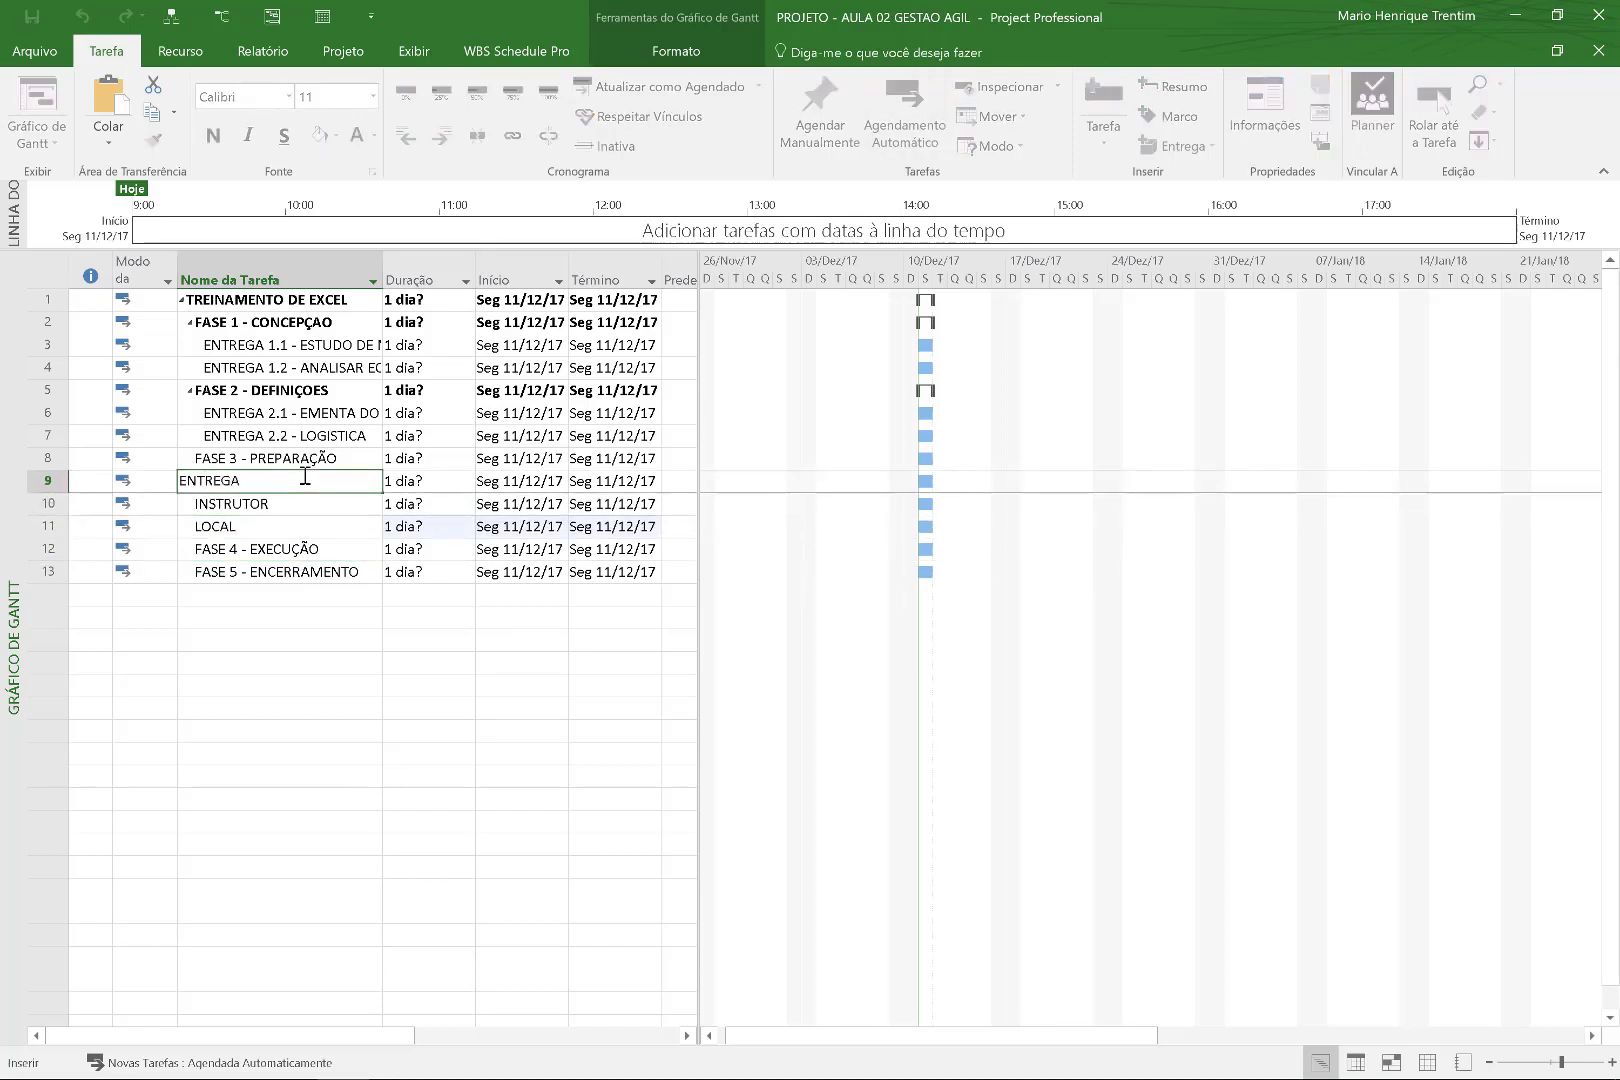
{"action": "type", "text": " 3.1 - MATERIAI"}
{"action": "key", "text": "BackSpace"}
{"action": "key", "text": "BackSpace"}
{"action": "key", "text": "BackSpace"}
{"action": "key", "text": "BackSpace"}
{"action": "key", "text": "BackSpace"}
{"action": "type", "text": "TERIAIS"}
{"action": "key", "text": "Return"}
{"action": "type", "text": "ENTREGA 3.2 - INSTRUTOR"}
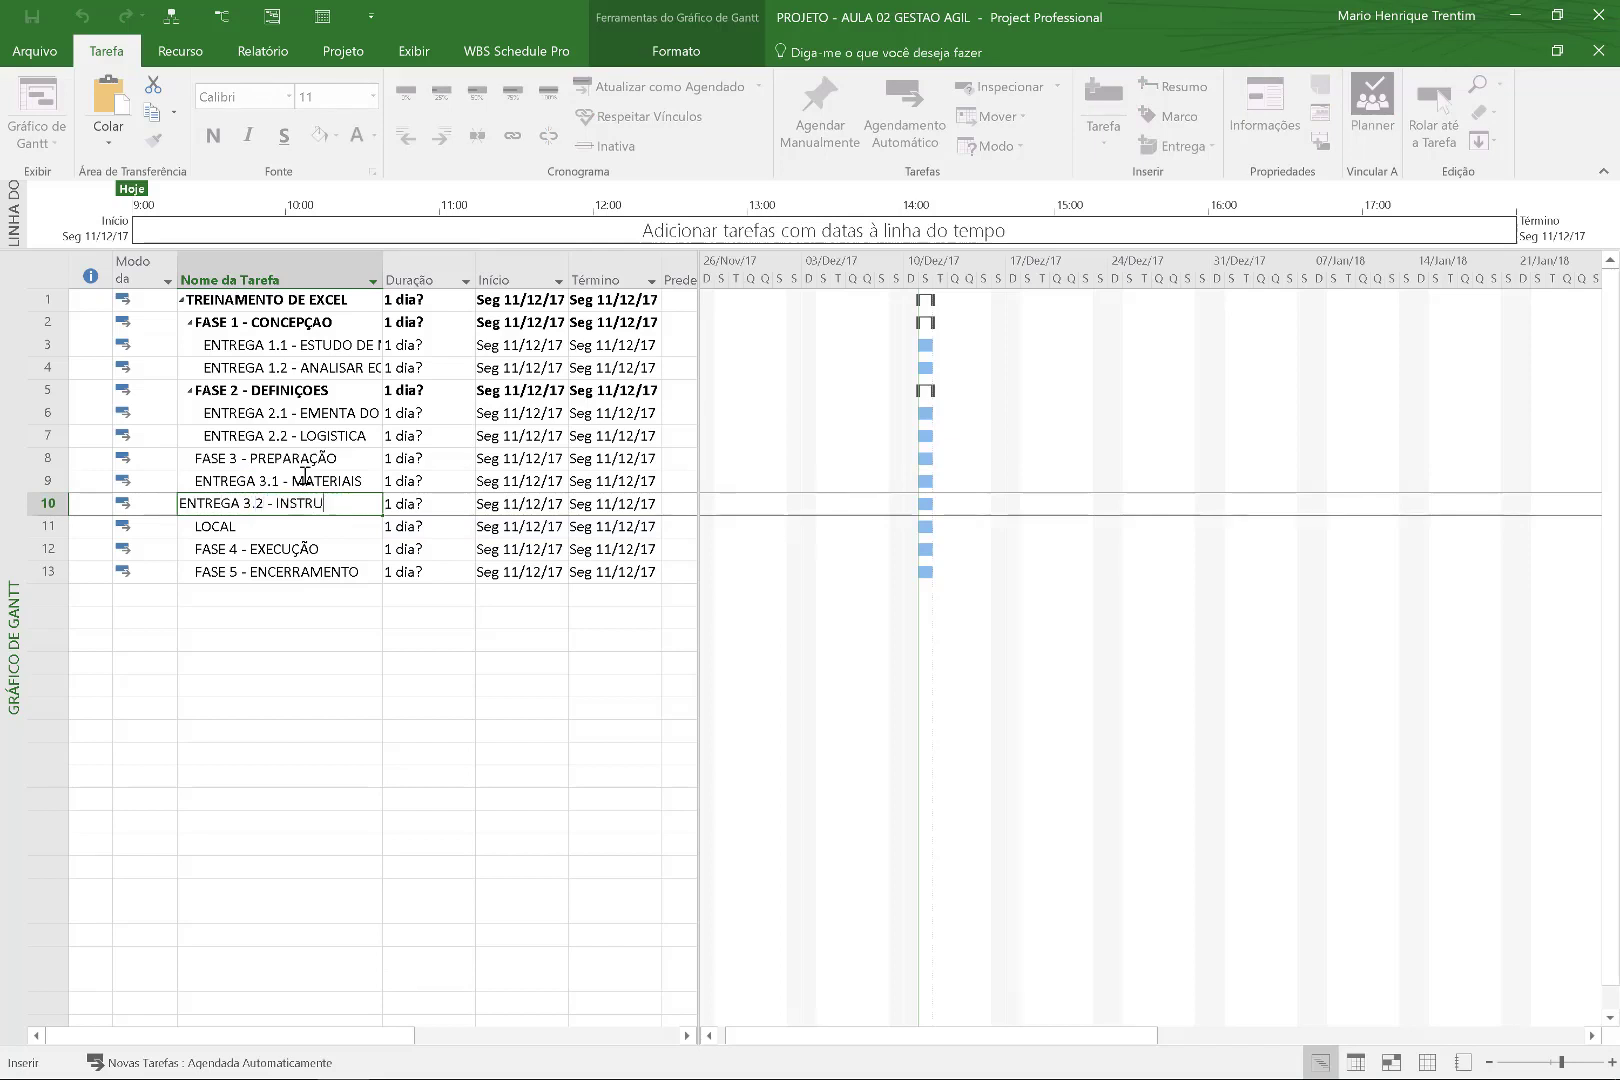
{"action": "key", "text": "Return"}
{"action": "type", "text": "ENTREGA"}
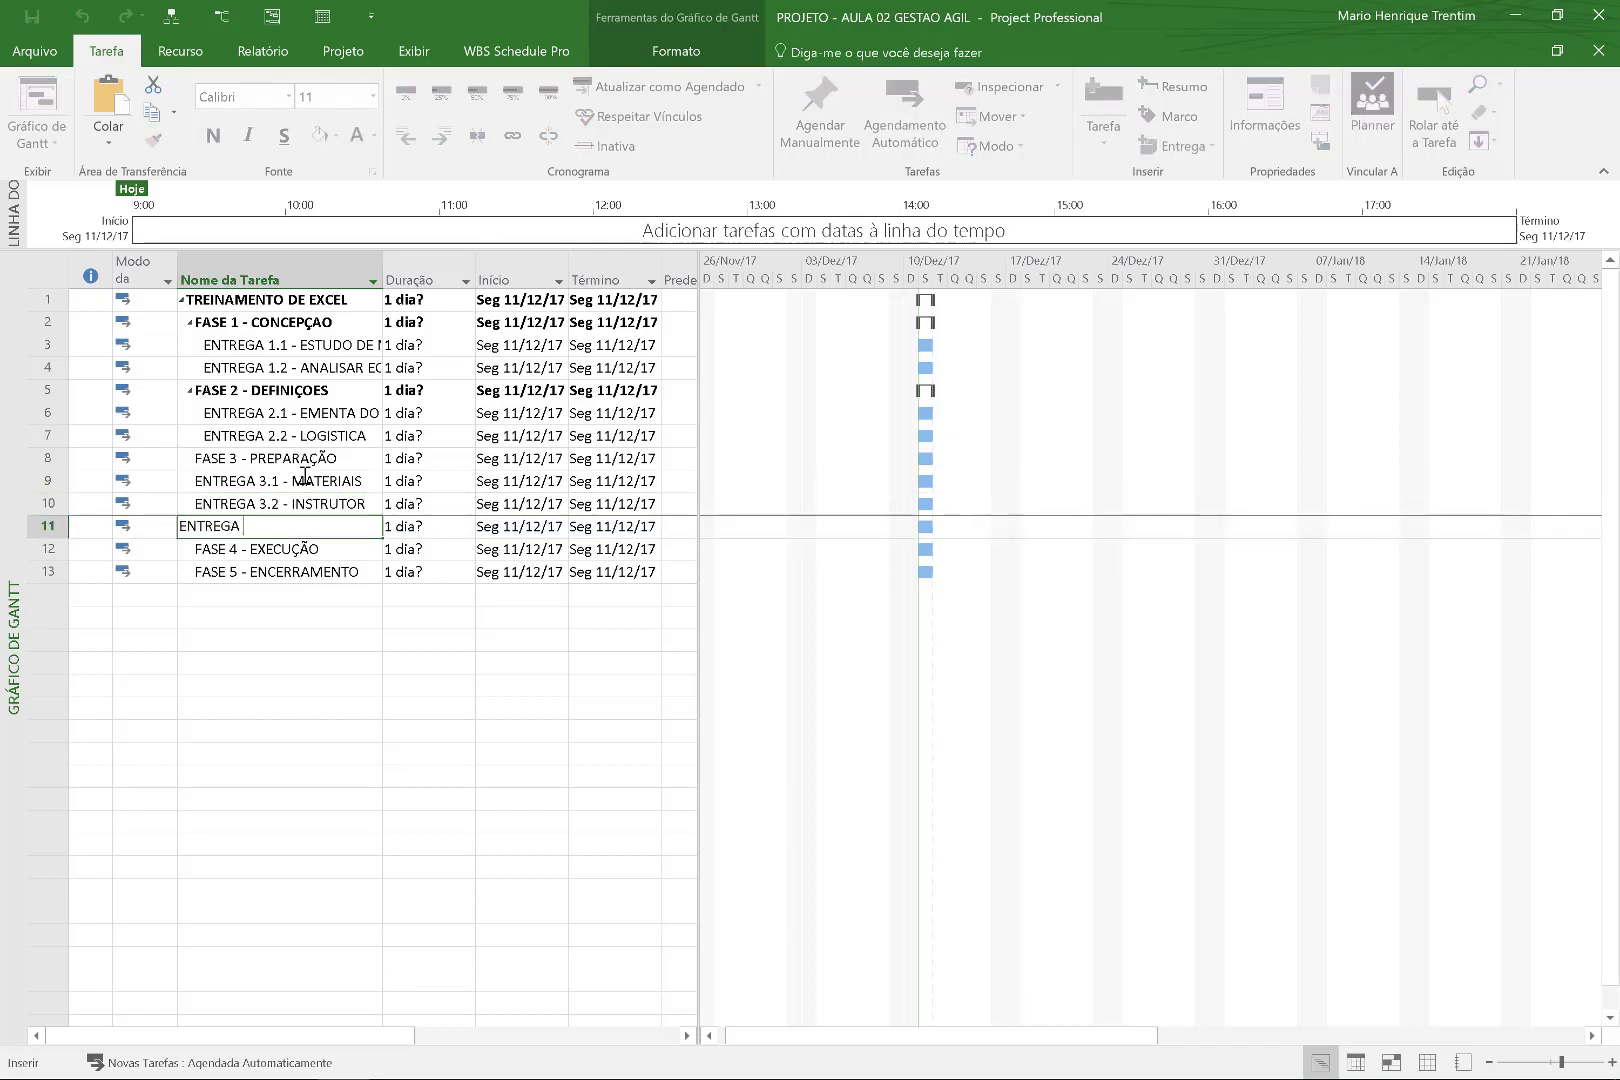
{"action": "type", "text": " 3.3 - LOCAL"}
{"action": "key", "text": "Return"}
Indent the three ENTREGA 3.x deliverables under FASE 3 with Alt+Shift+Right.
{"action": "key", "text": "Up"}
{"action": "key", "text": "Up"}
{"action": "key", "text": "Up"}
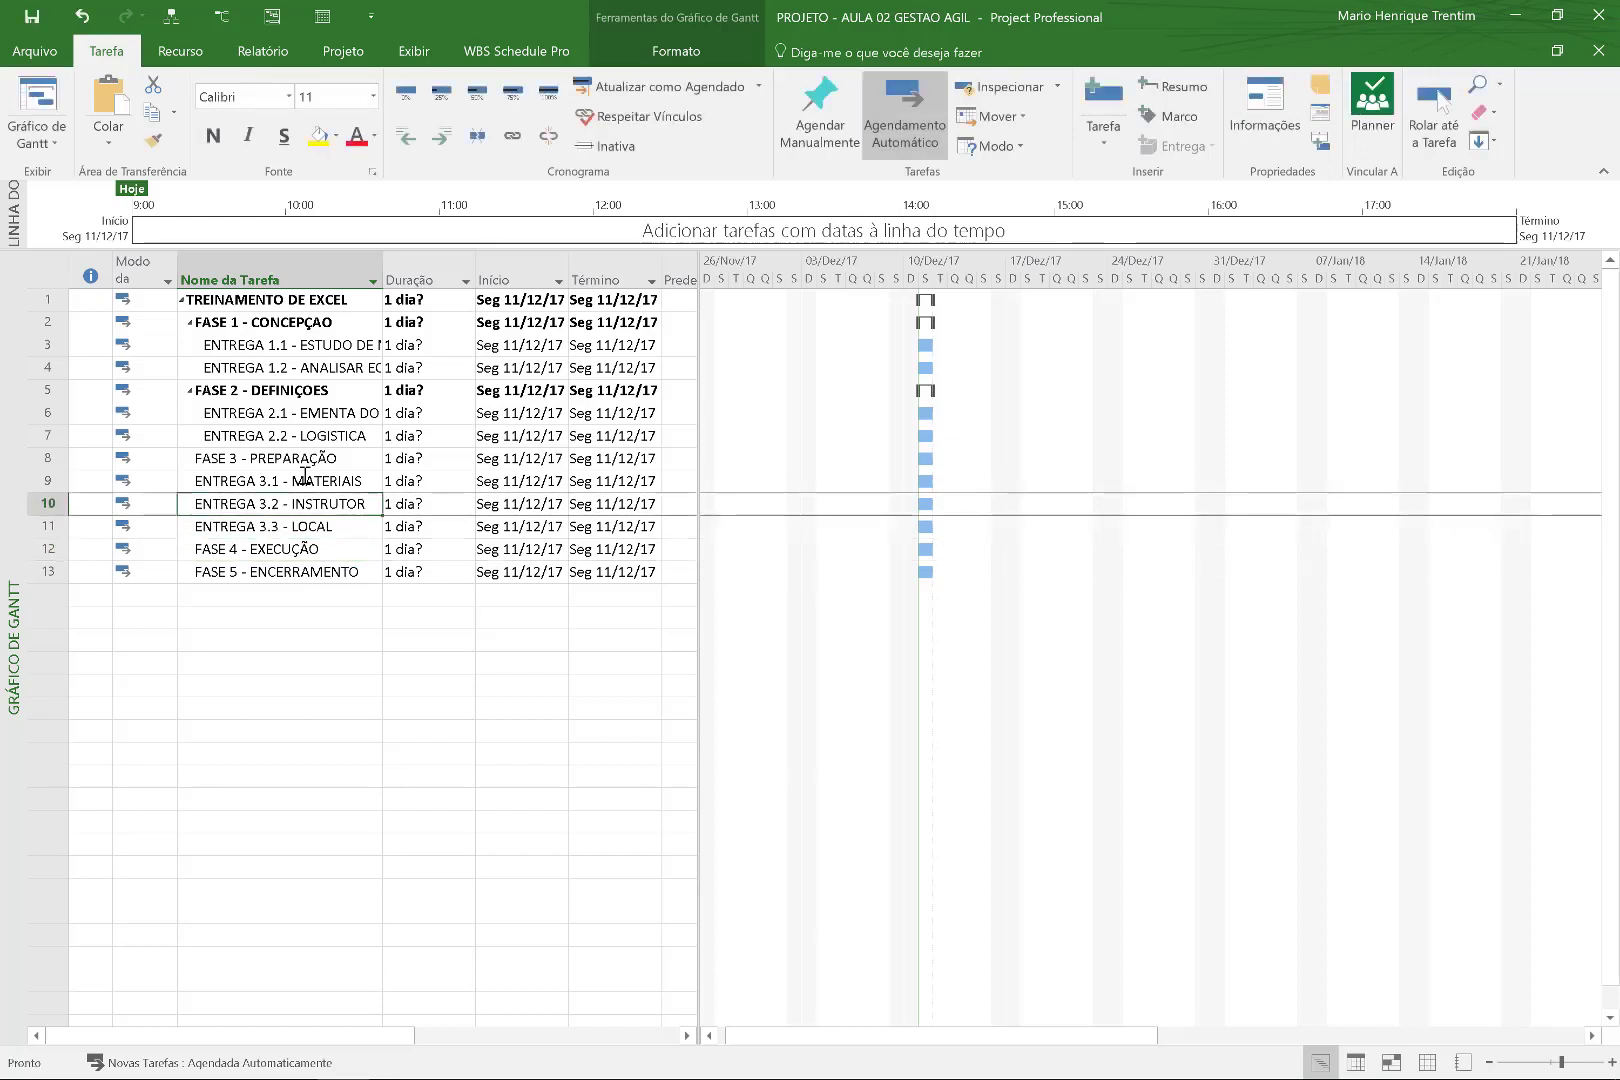
{"action": "key", "text": "shift+Down"}
{"action": "key", "text": "shift+Down"}
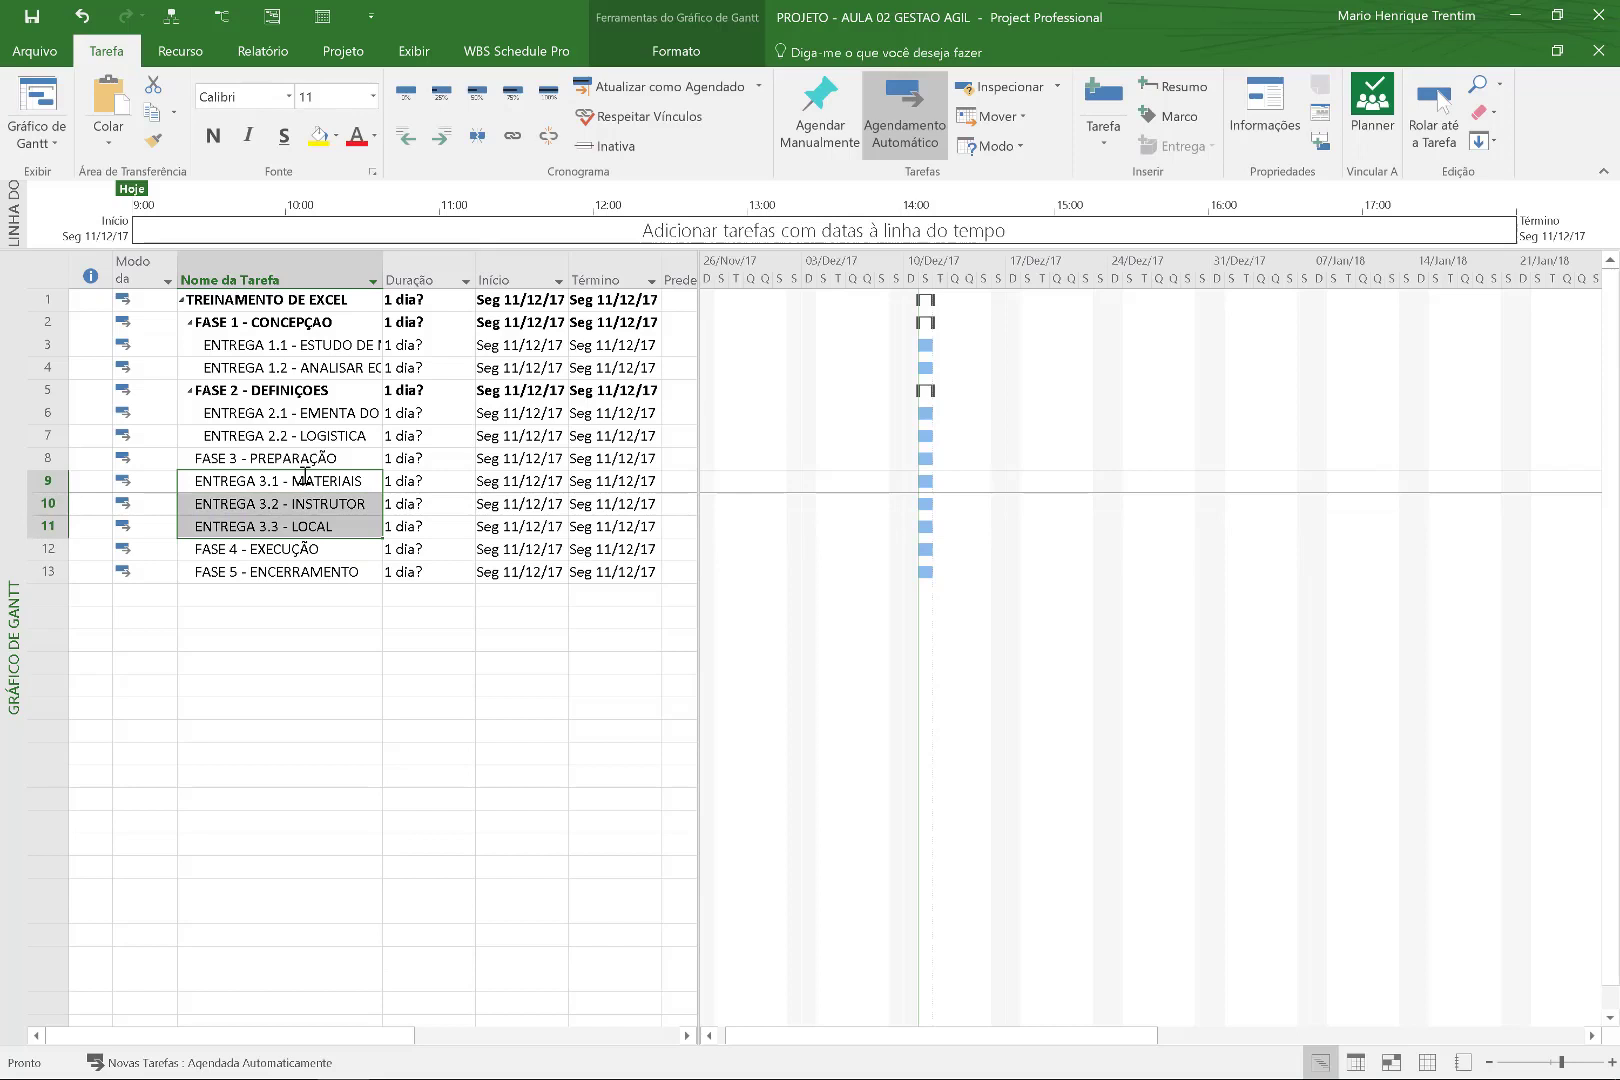
{"action": "key", "text": "alt+shift+Right"}
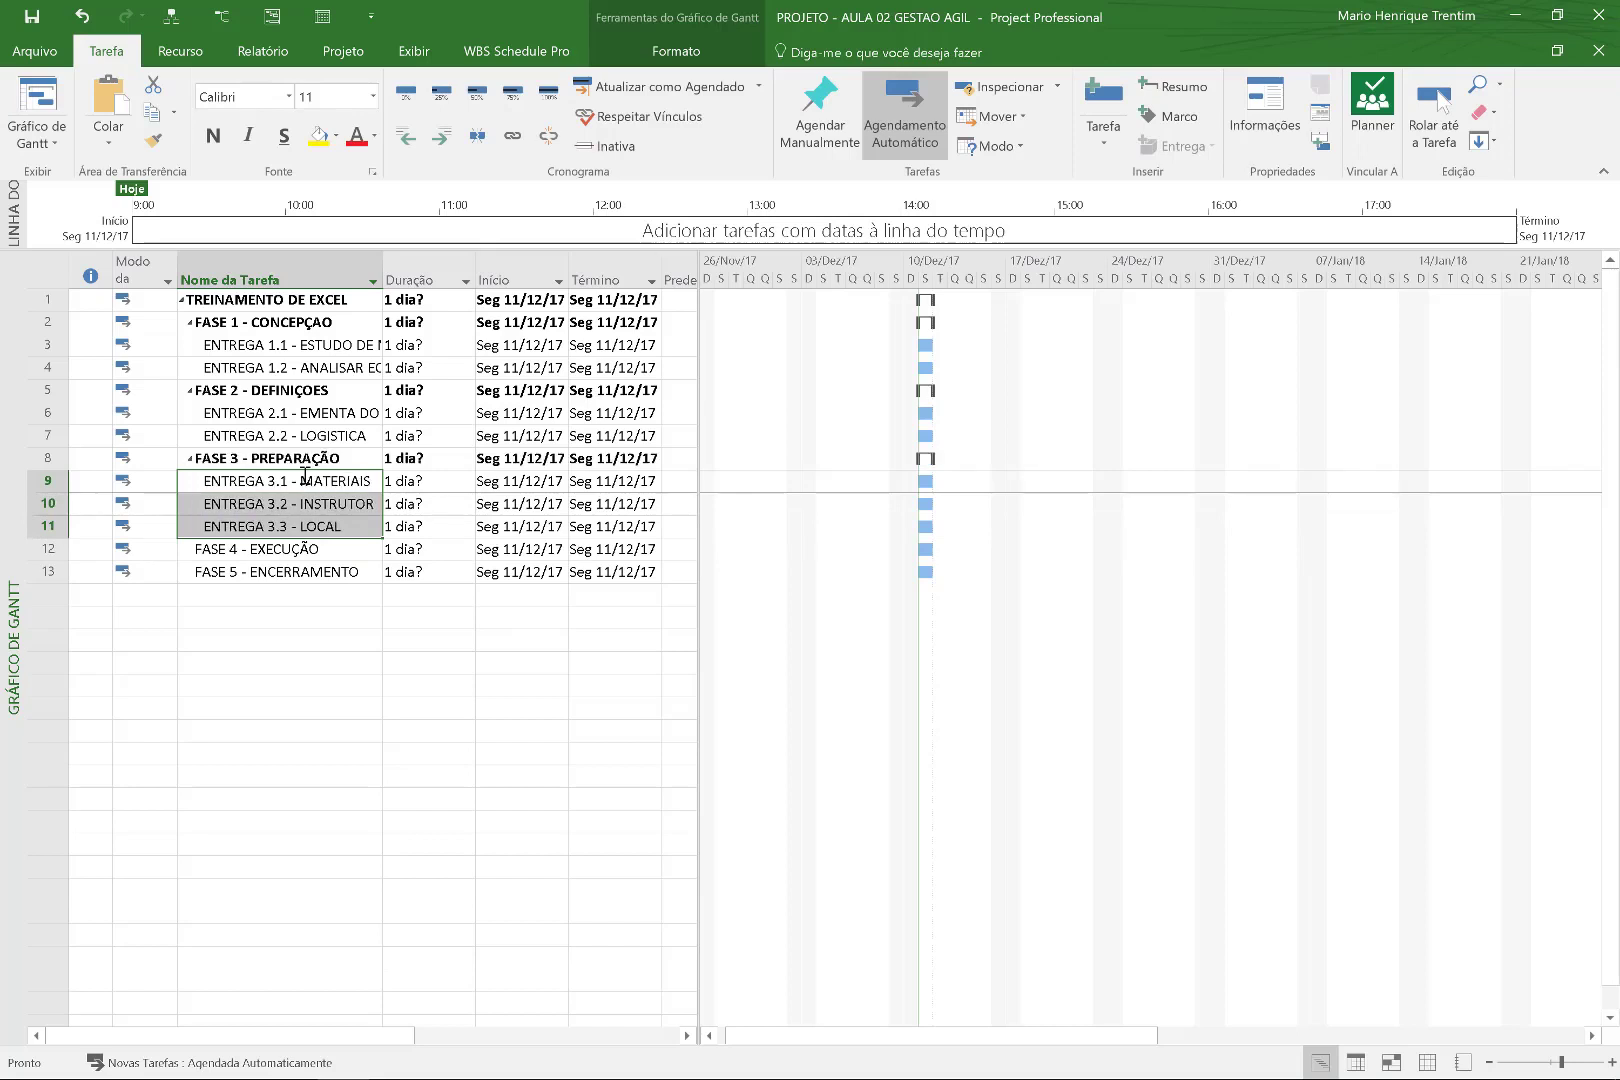
{"action": "left_click", "coordinate": [350, 574]}
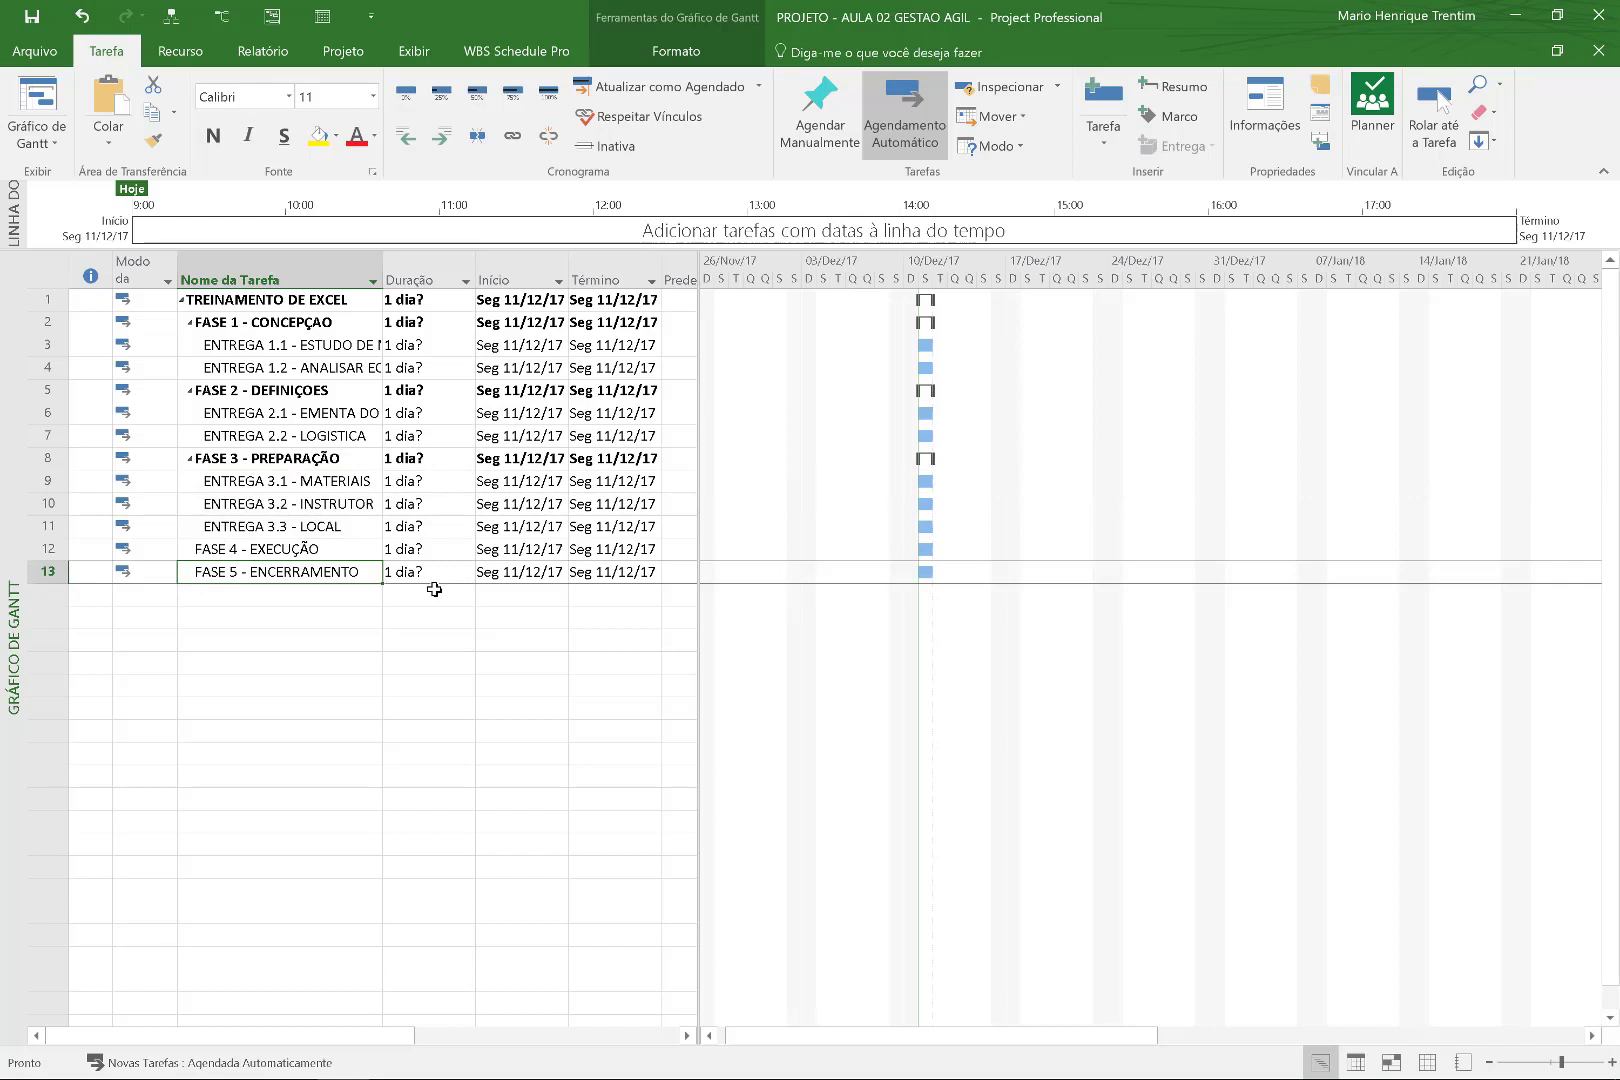
Add ENTREGA 4.1 - TURMAR 01 and ENTREGA 4.2 - TURMA 02 above FASE 5.
{"action": "key", "text": "Insert"}
{"action": "key", "text": "Insert"}
{"action": "type", "text": "ENTREGA 4.1"}
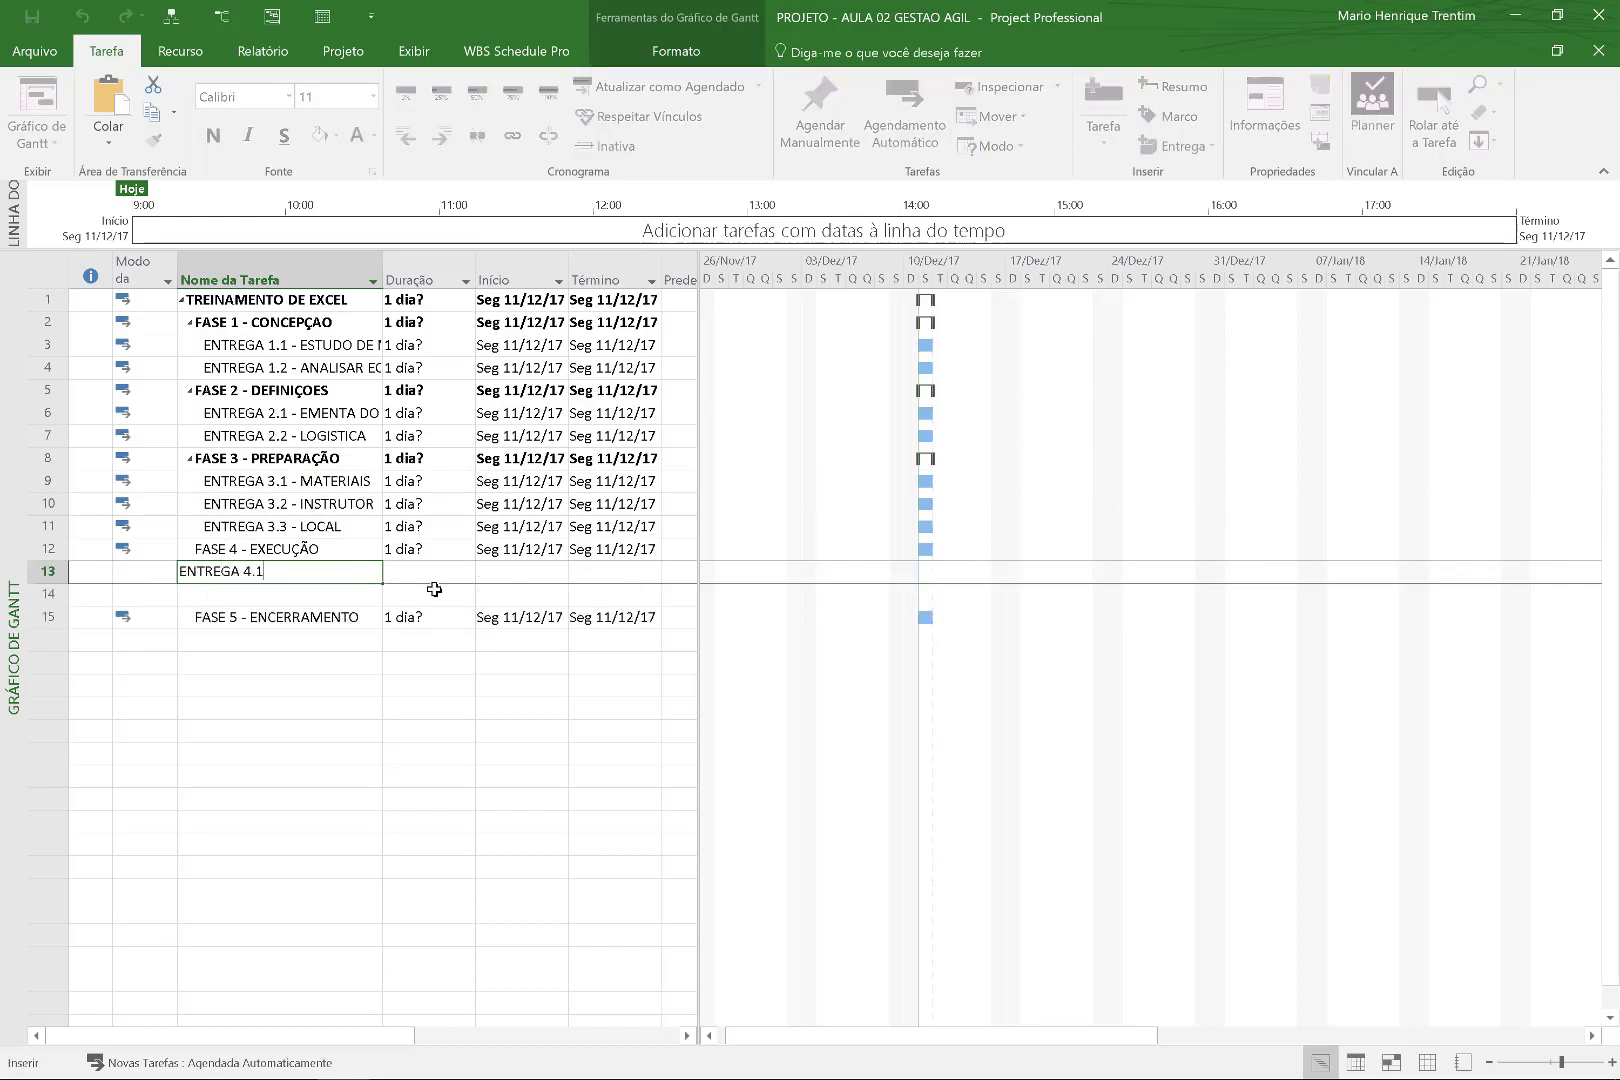
{"action": "type", "text": " - TURMAR 01"}
{"action": "key", "text": "Return"}
{"action": "type", "text": "ENTREGA 4.2"}
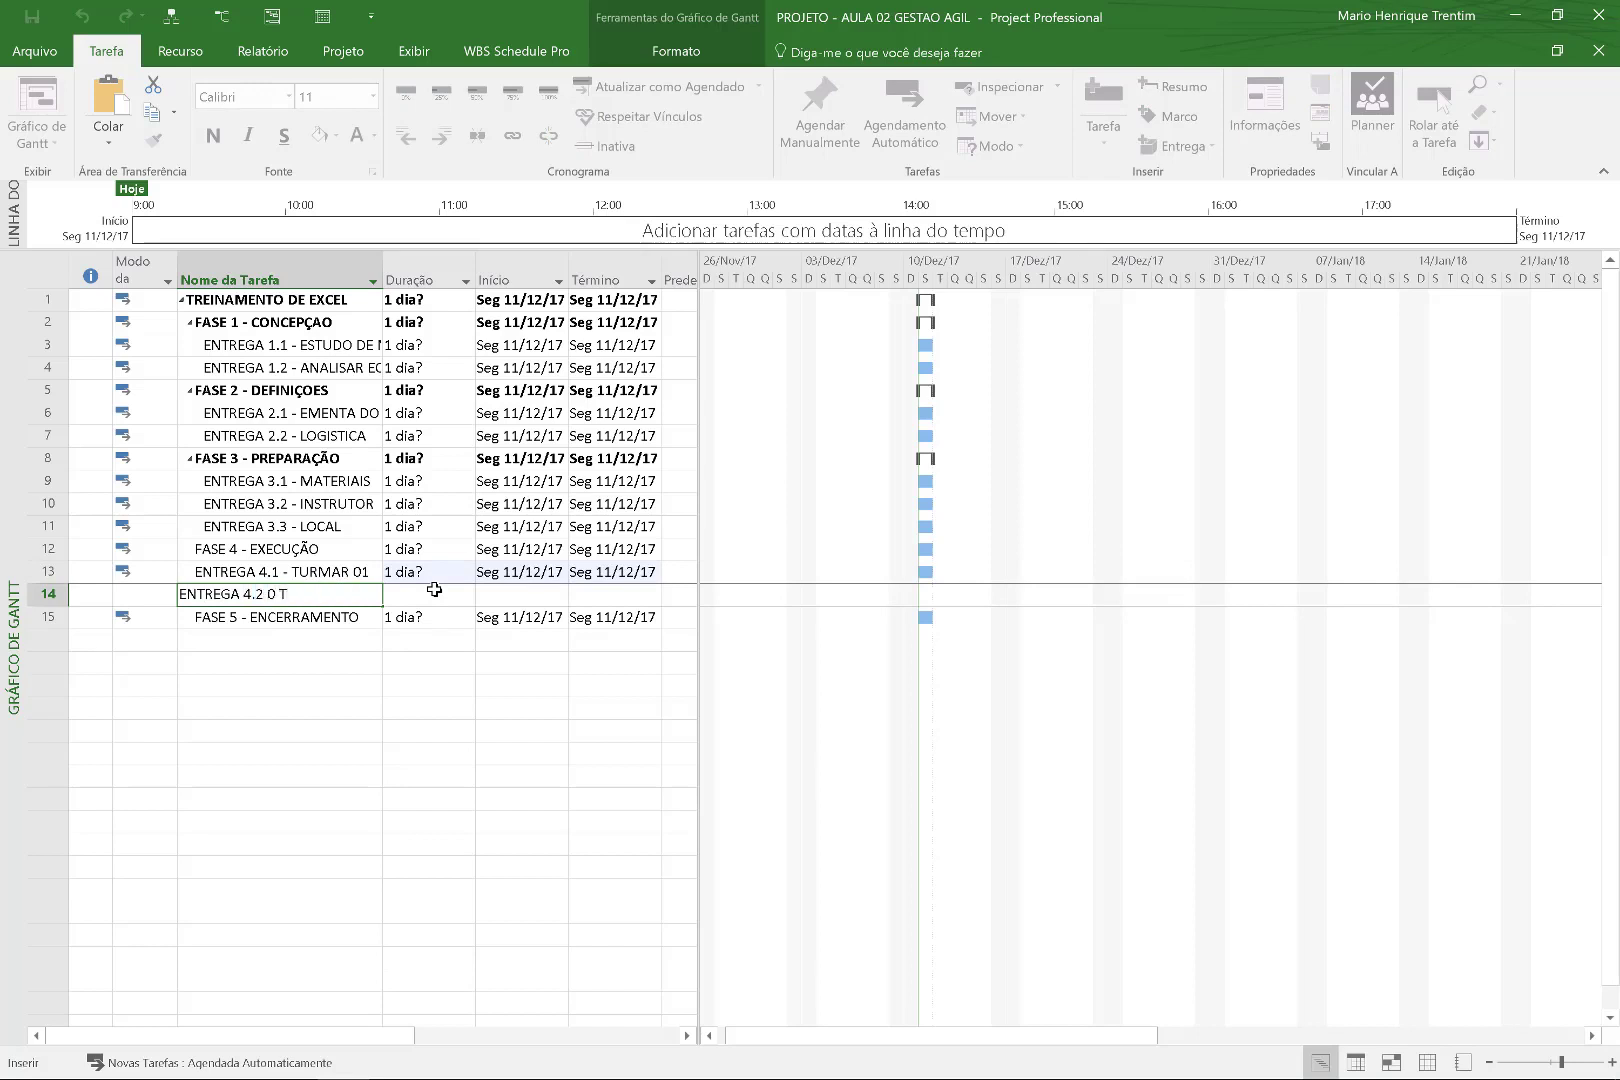
{"action": "type", "text": " - TURMA 02"}
{"action": "key", "text": "Return"}
Indent both phase 4 deliveries under FASE 4 and start typing ENTREGA 5.1 - AVALIAÇAO.
{"action": "key", "text": "Up"}
{"action": "key", "text": "Up"}
{"action": "key", "text": "shift+Down"}
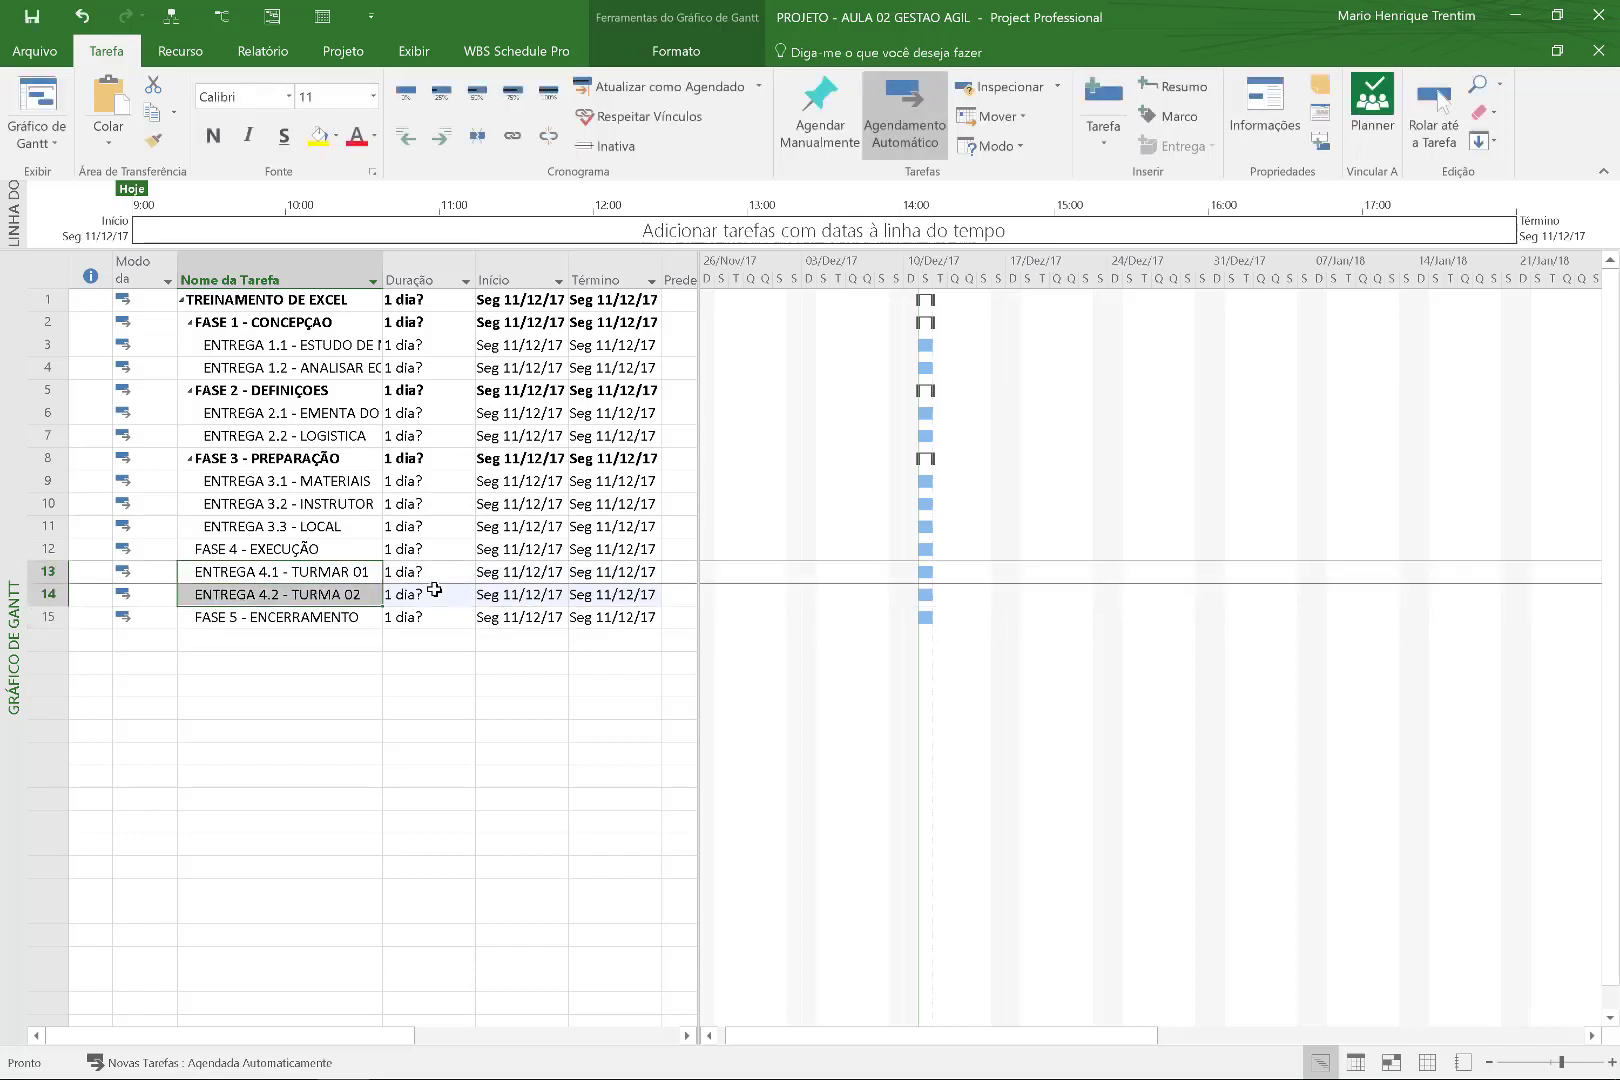
{"action": "key", "text": "alt+shift+Right"}
{"action": "key", "text": "Down"}
{"action": "key", "text": "Down"}
{"action": "key", "text": "Down"}
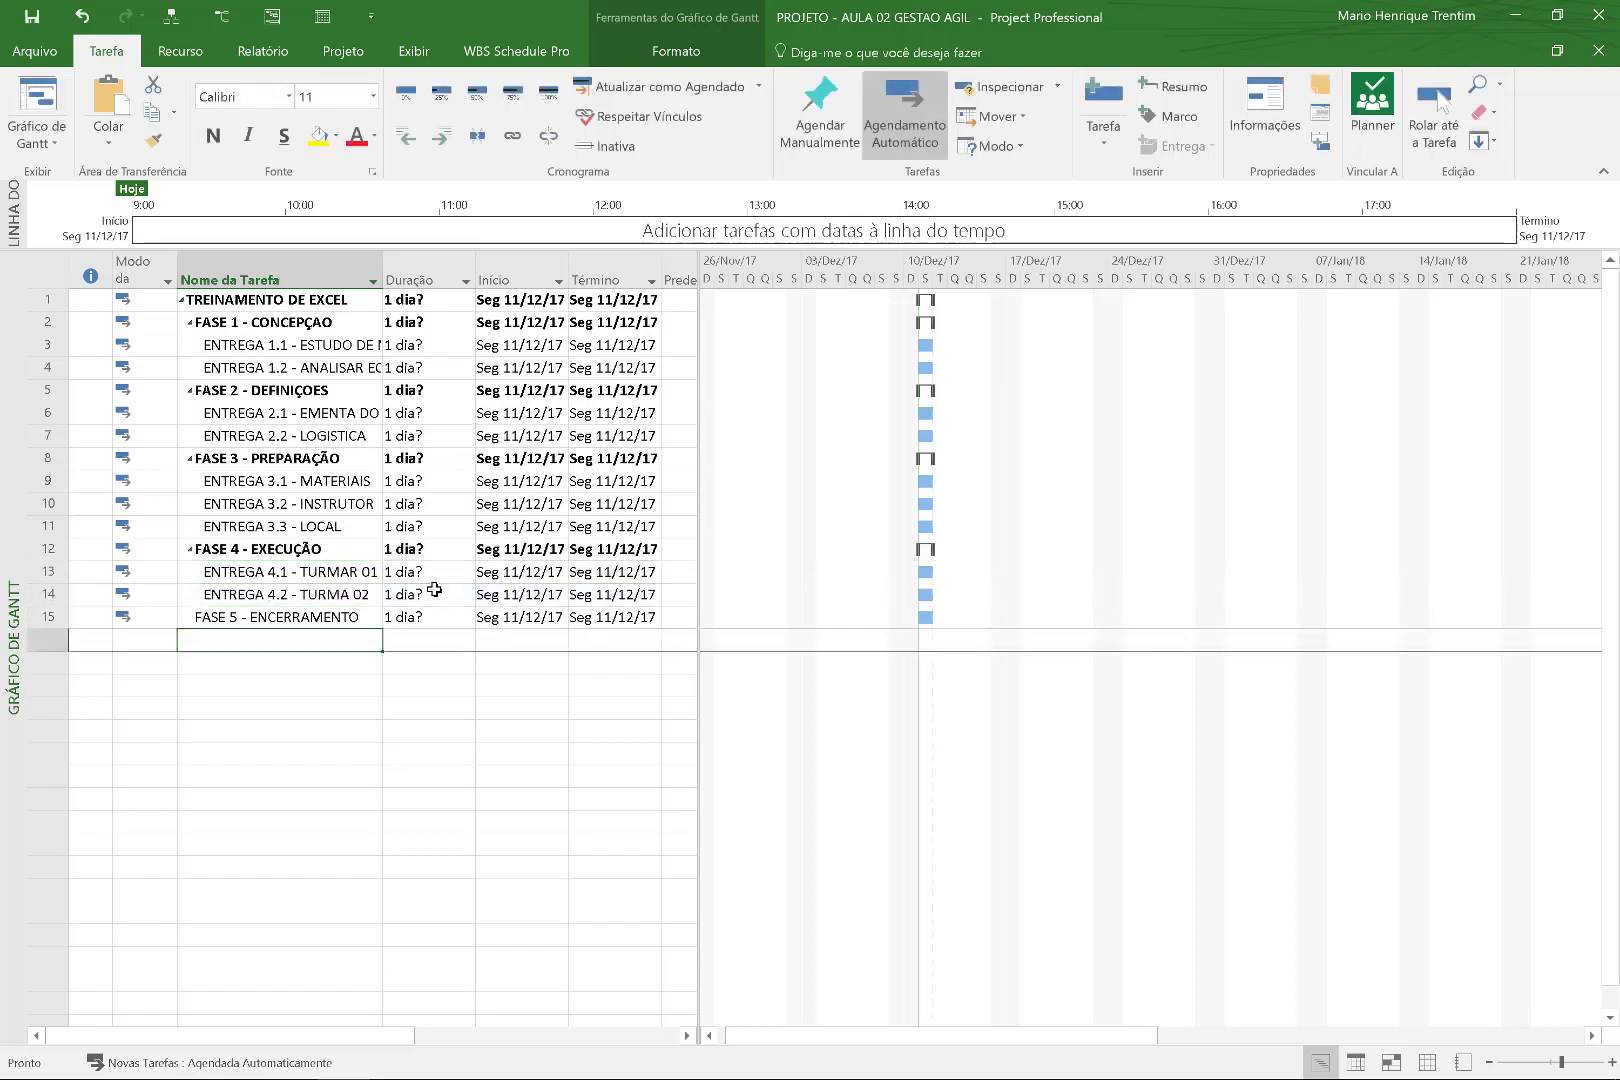
{"action": "type", "text": "ENTREGA 5.1 - AVALIAÇAO"}
Enter ENTREGA 5.1 - AVALIAÇAO and ENTREGA 5.2 - LIÇÕES APRENDIDAS, completing 5.2's name with F2.
{"action": "key", "text": "Return"}
{"action": "type", "text": "ENGTRE"}
{"action": "key", "text": "BackSpace"}
{"action": "key", "text": "BackSpace"}
{"action": "key", "text": "BackSpace"}
{"action": "key", "text": "BackSpace"}
{"action": "type", "text": "TREGA 5.2"}
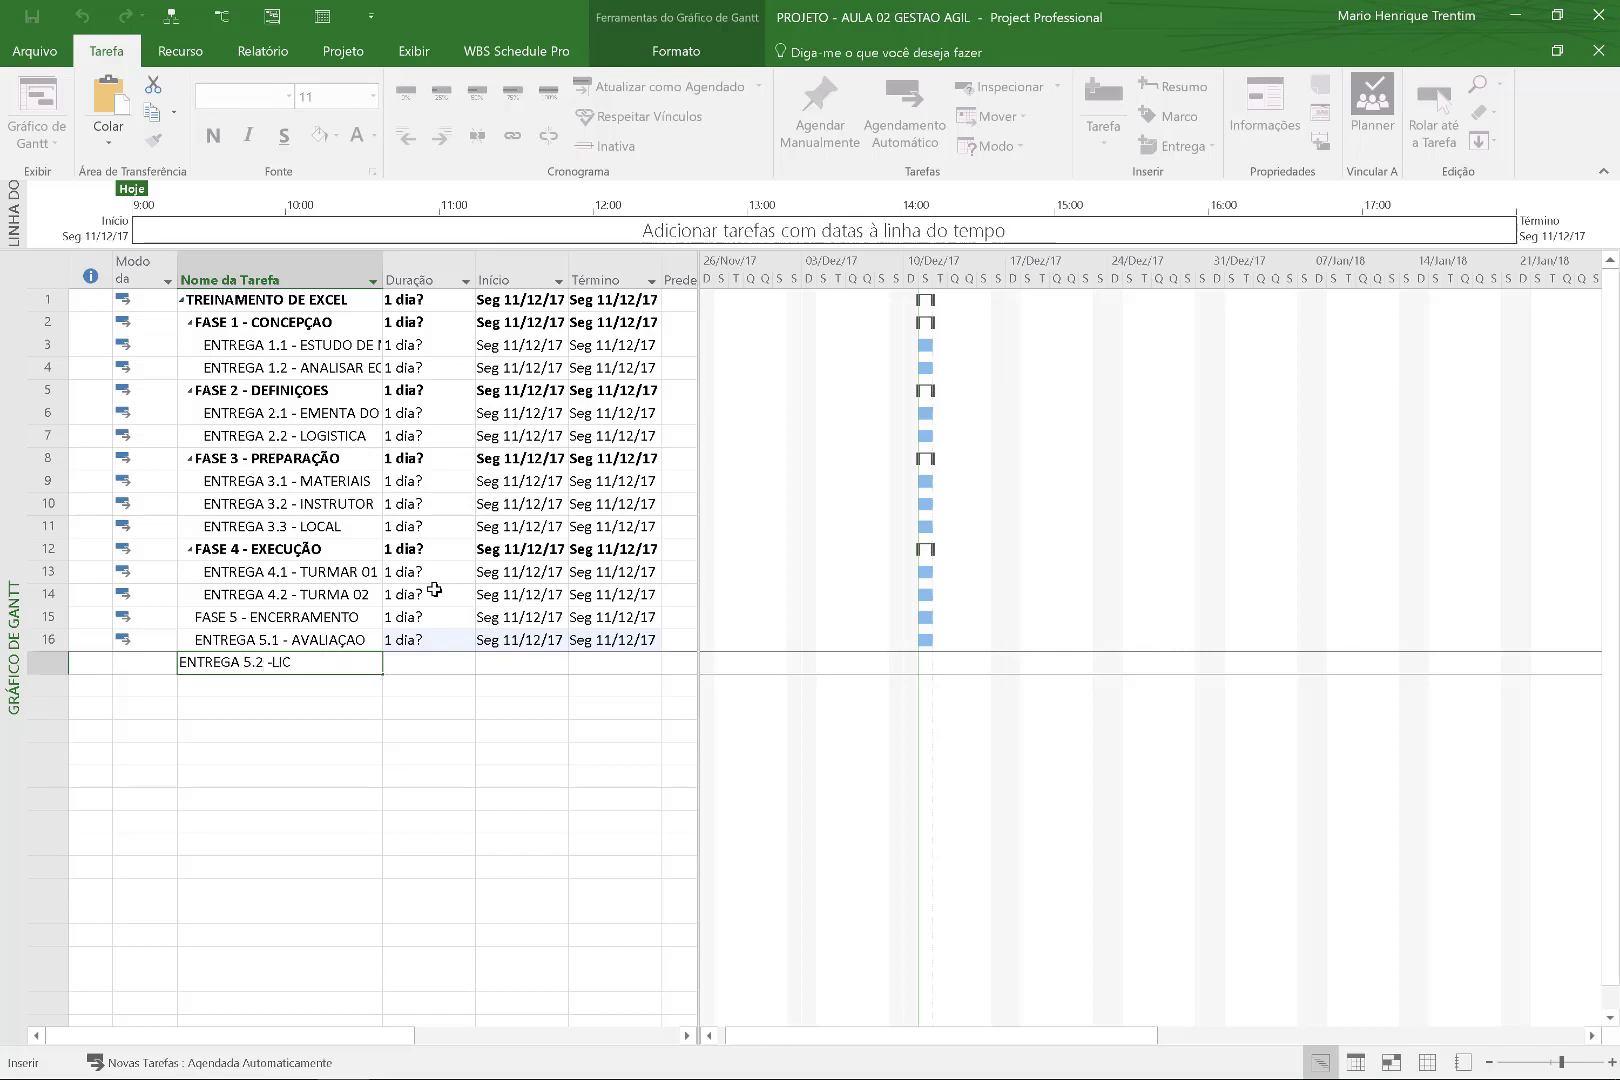
{"action": "key", "text": "Return"}
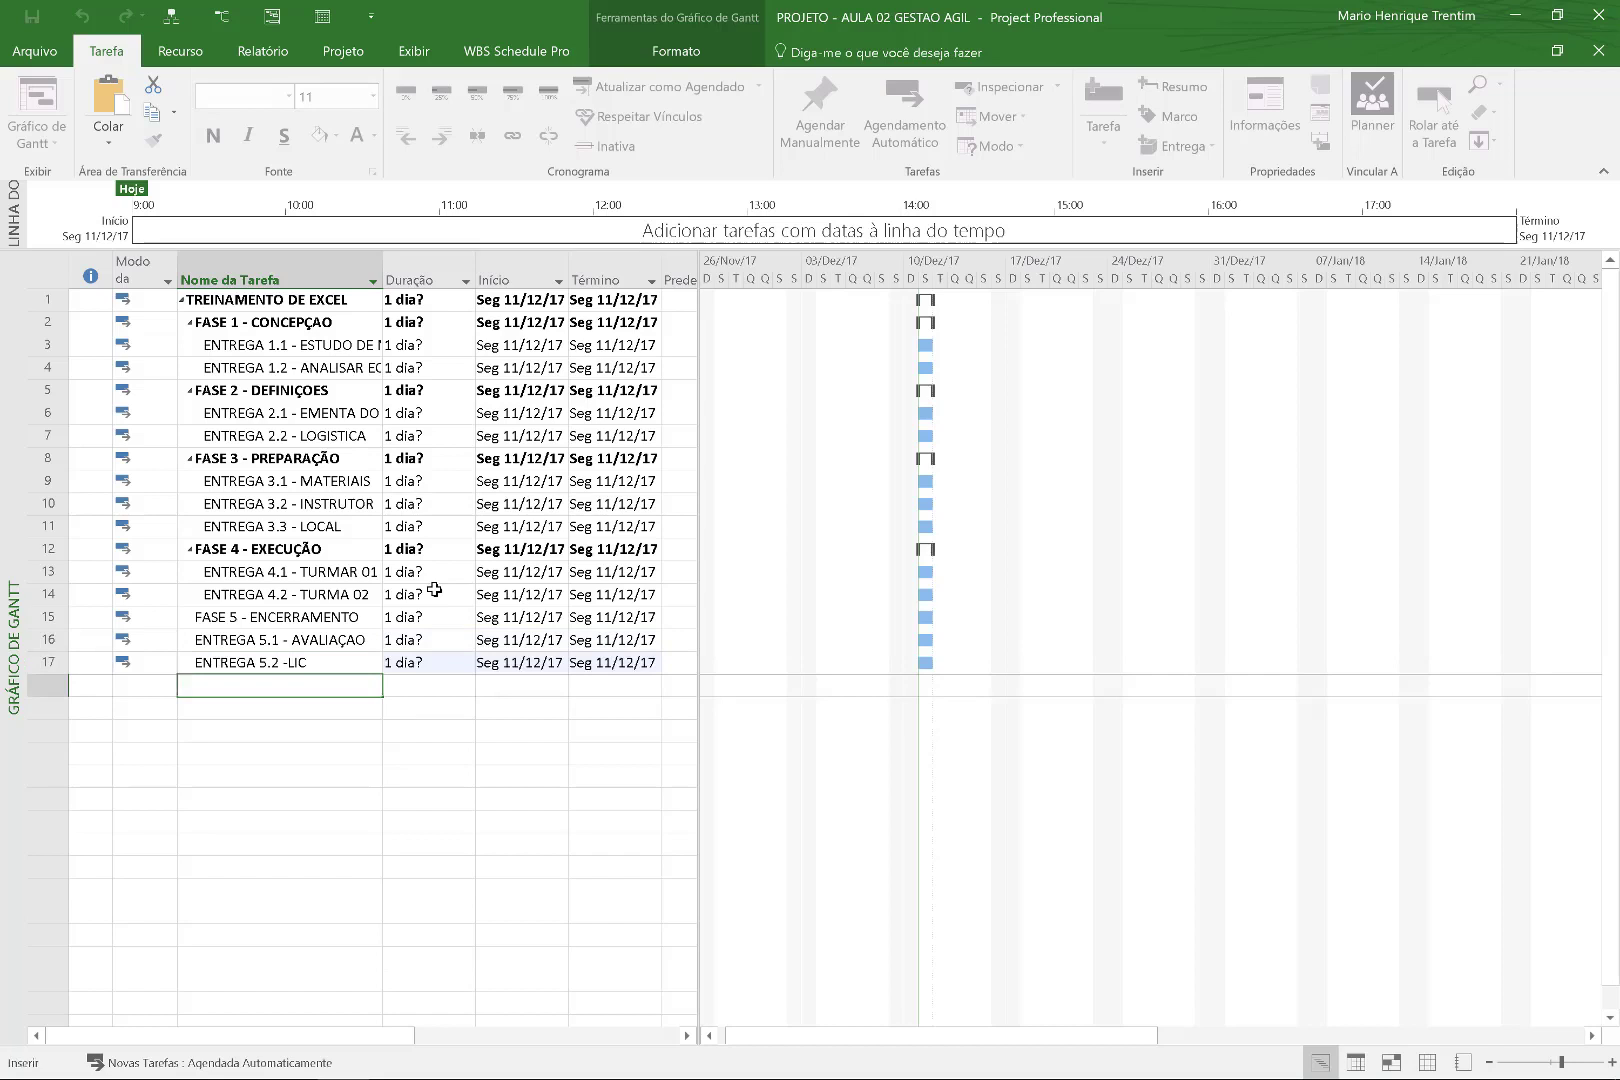
{"action": "key", "text": "Up"}
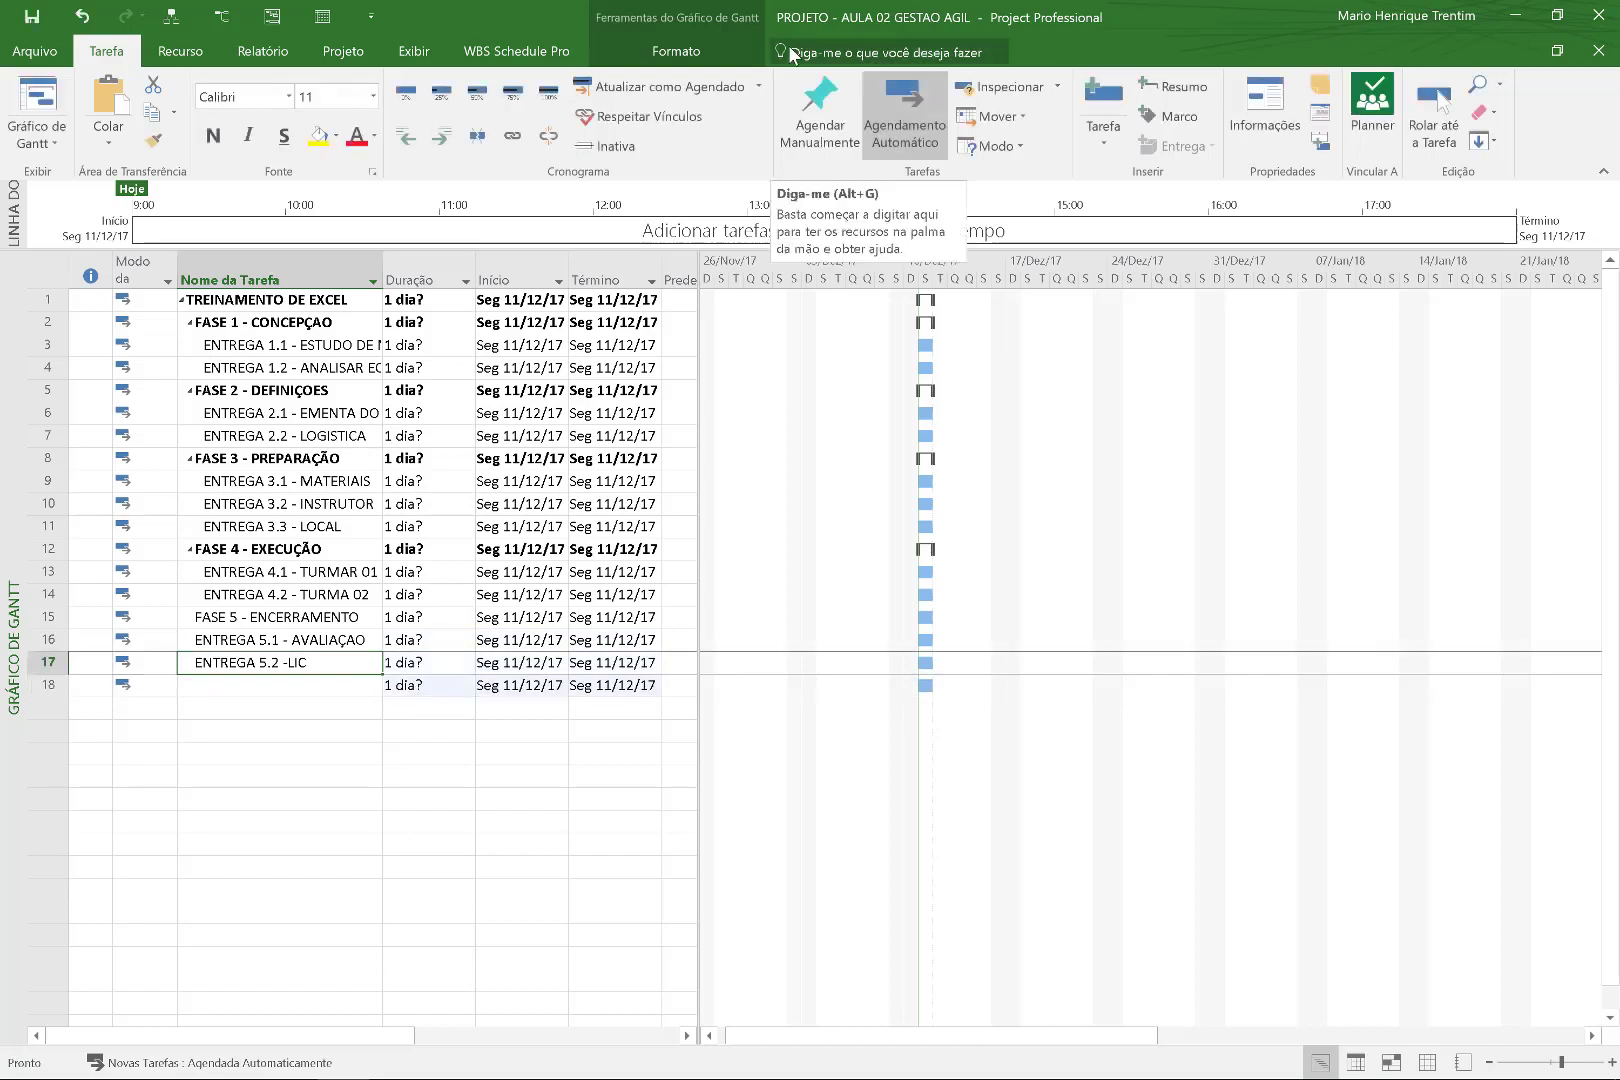
{"action": "key", "text": "F2"}
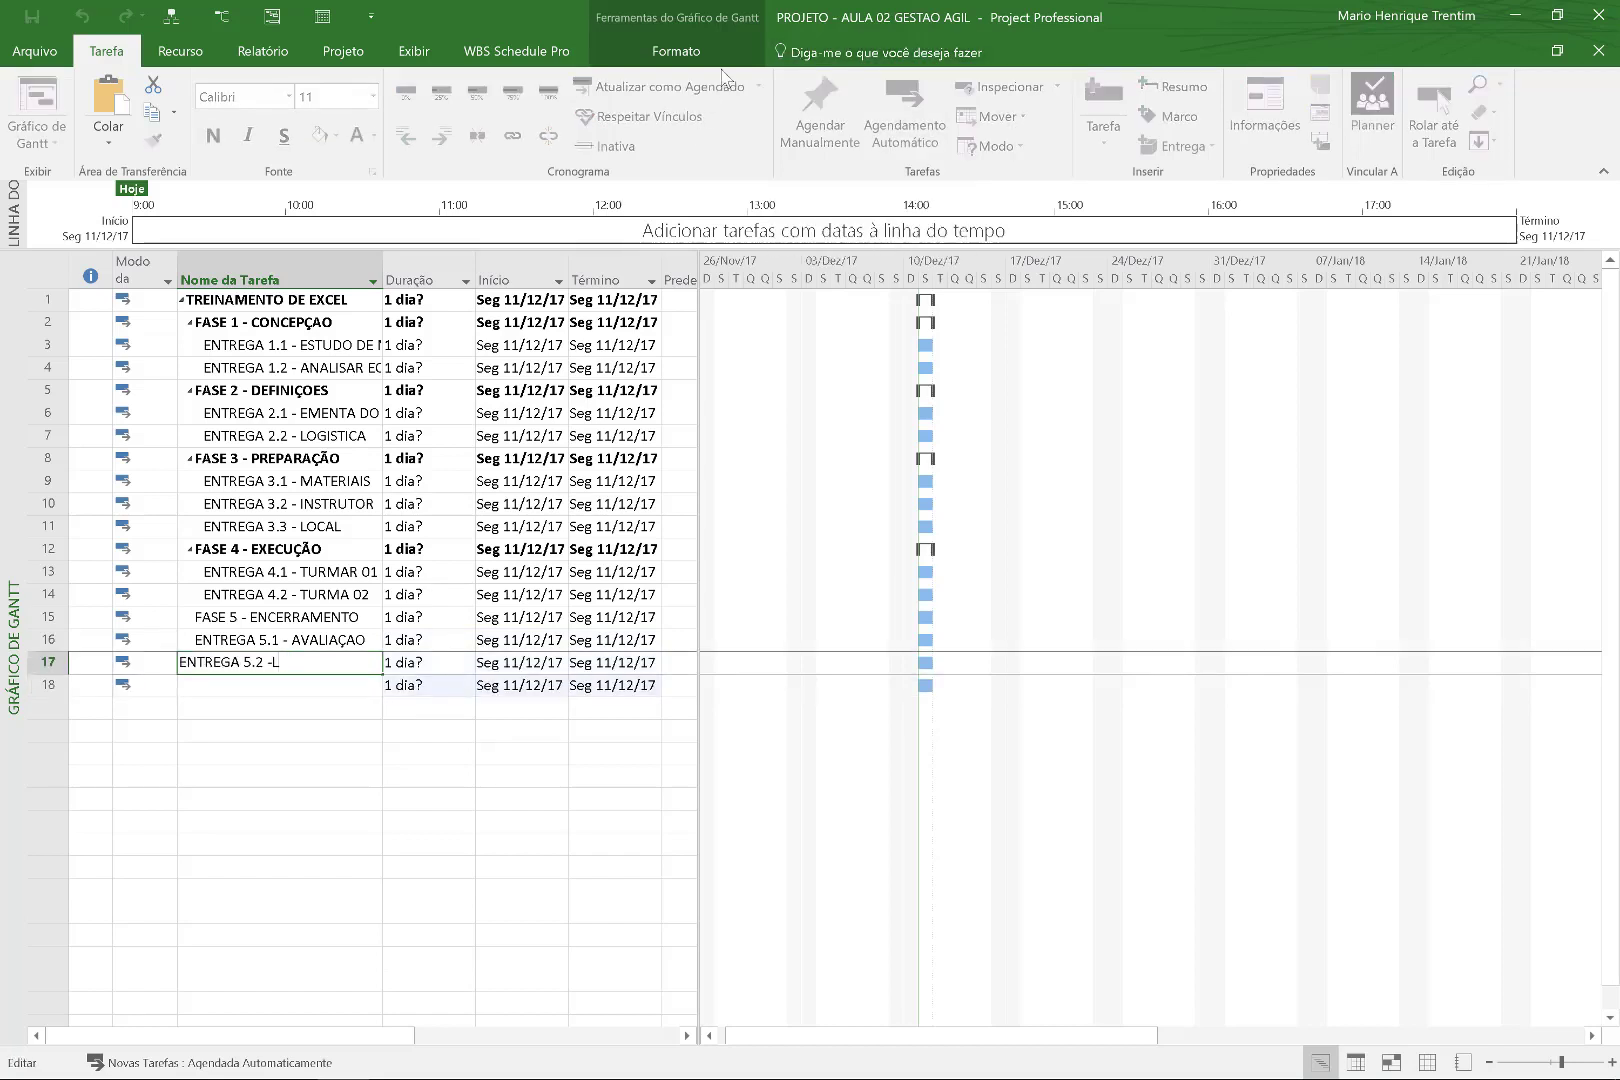
{"action": "type", "text": "LIU"}
{"action": "type", "text": "ÇÕES"}
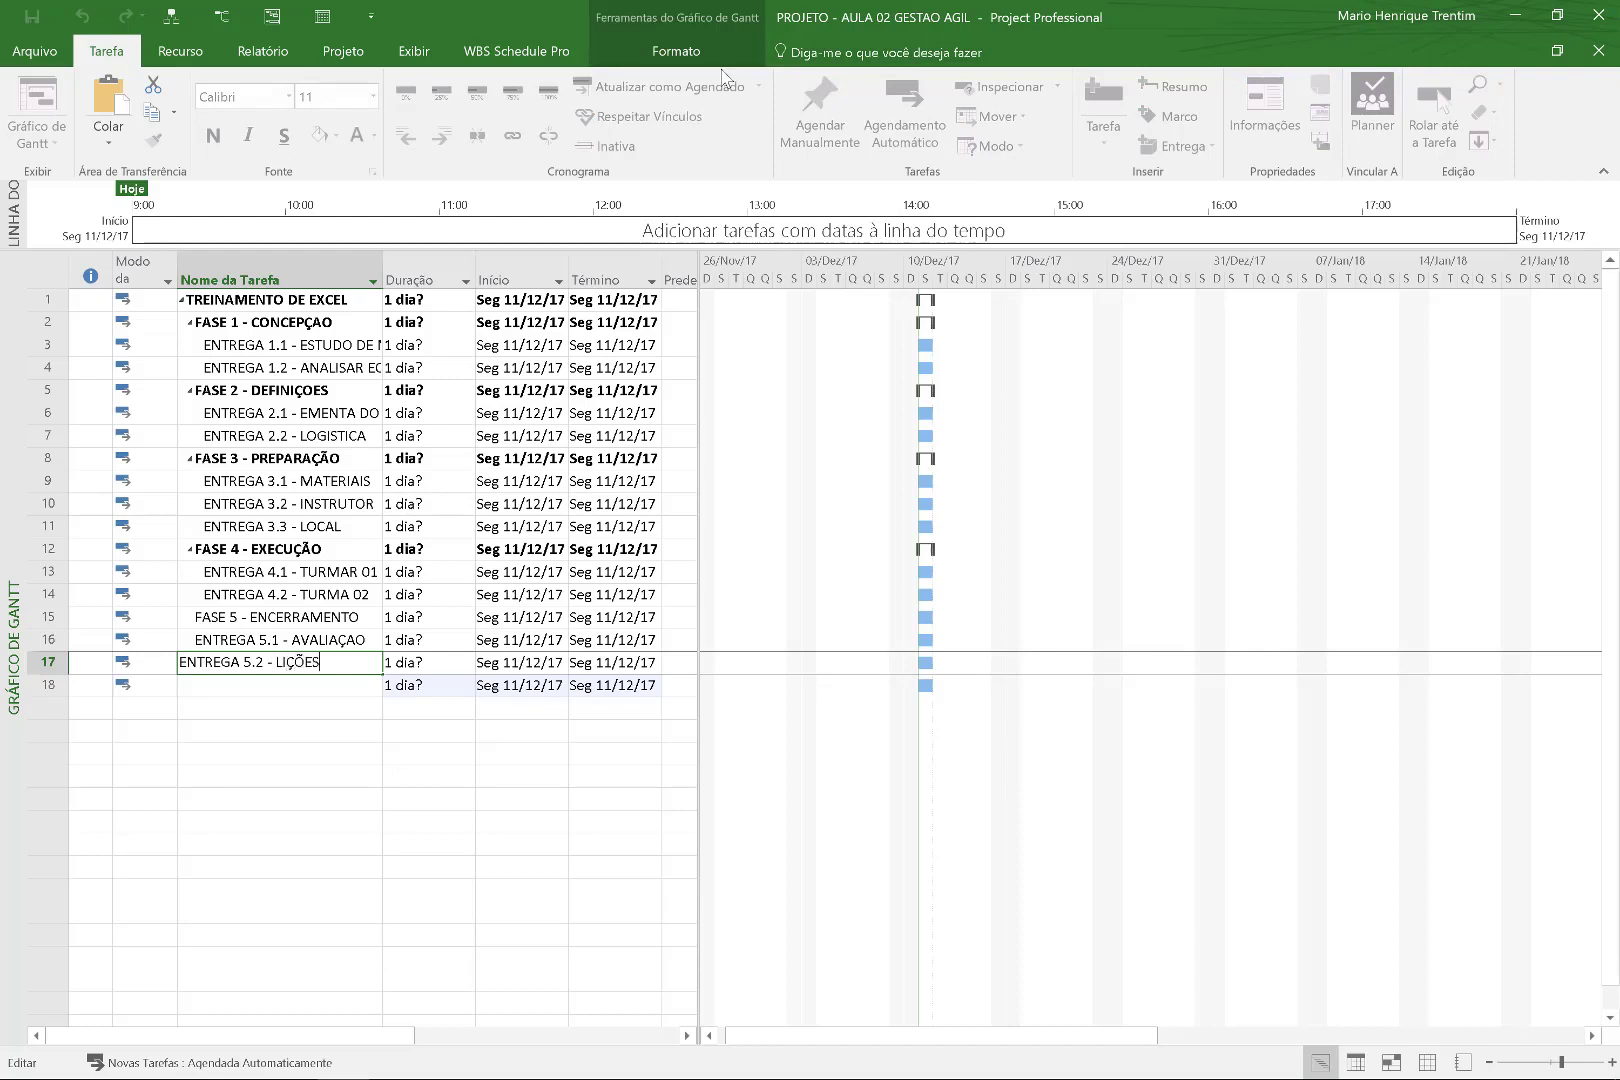
{"action": "type", "text": " APRENDIDAS"}
{"action": "key", "text": "Return"}
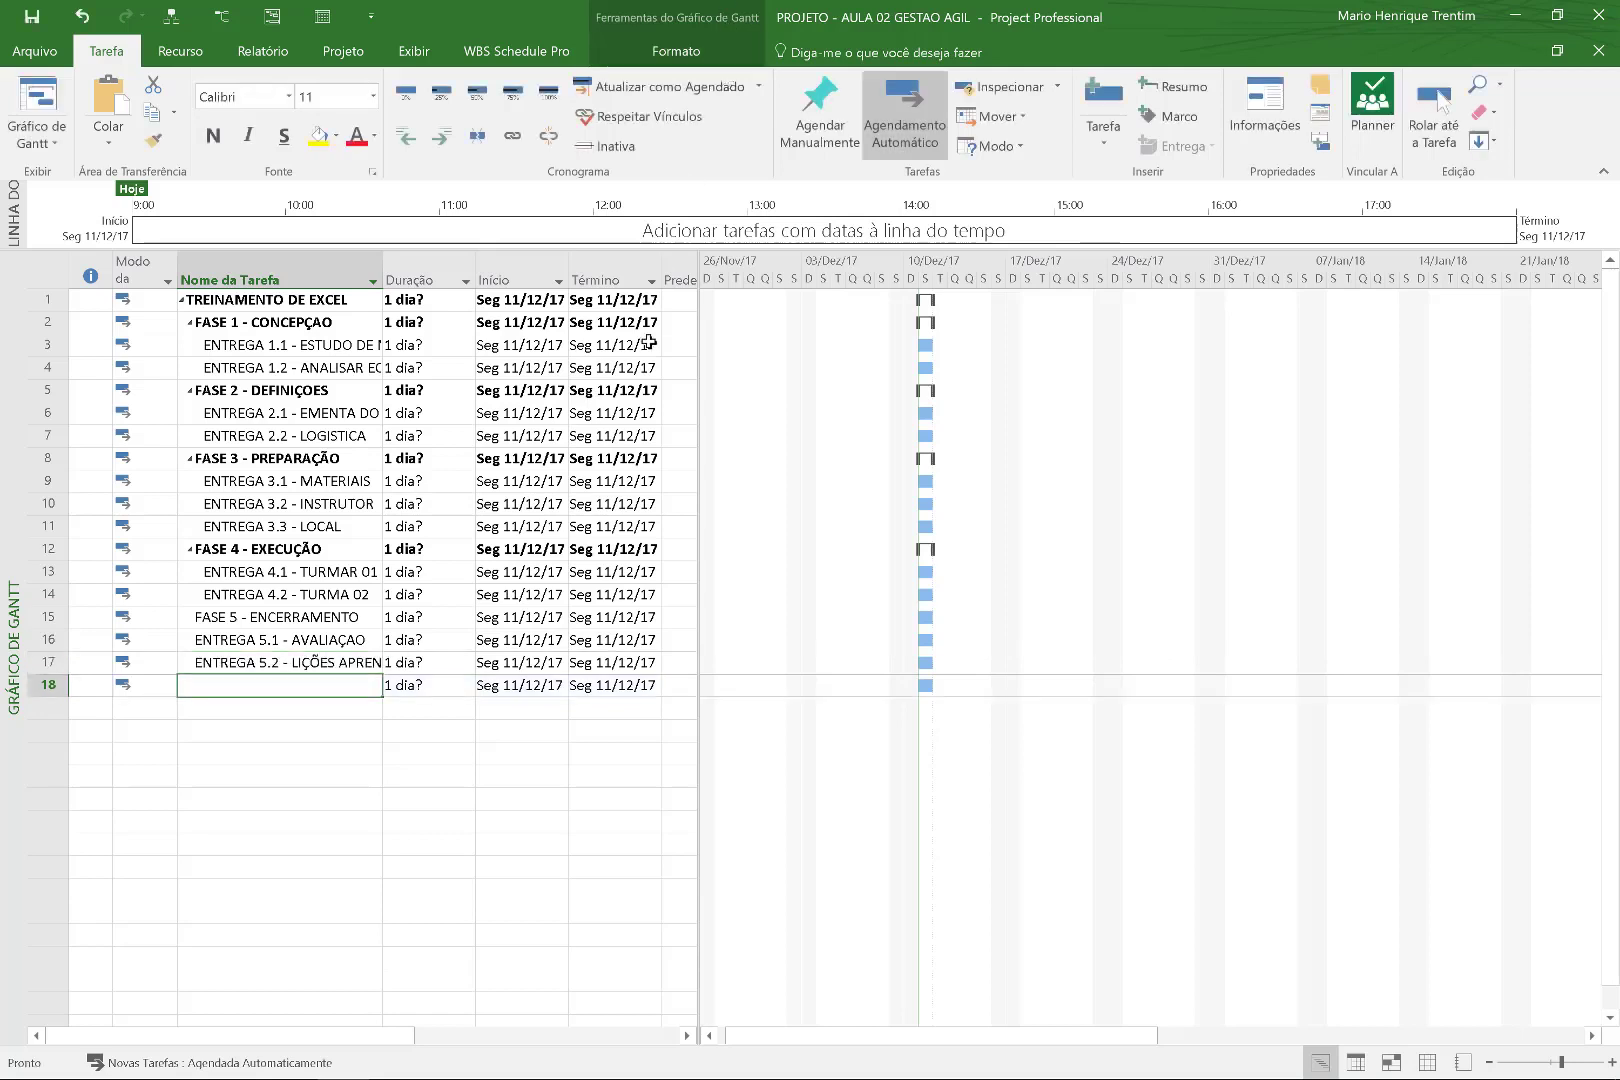
Widen the Nome da Tarefa column and the table so full names and Término dates show.
{"action": "left_click_drag", "start_coordinate": [384, 262], "coordinate": [517, 265]}
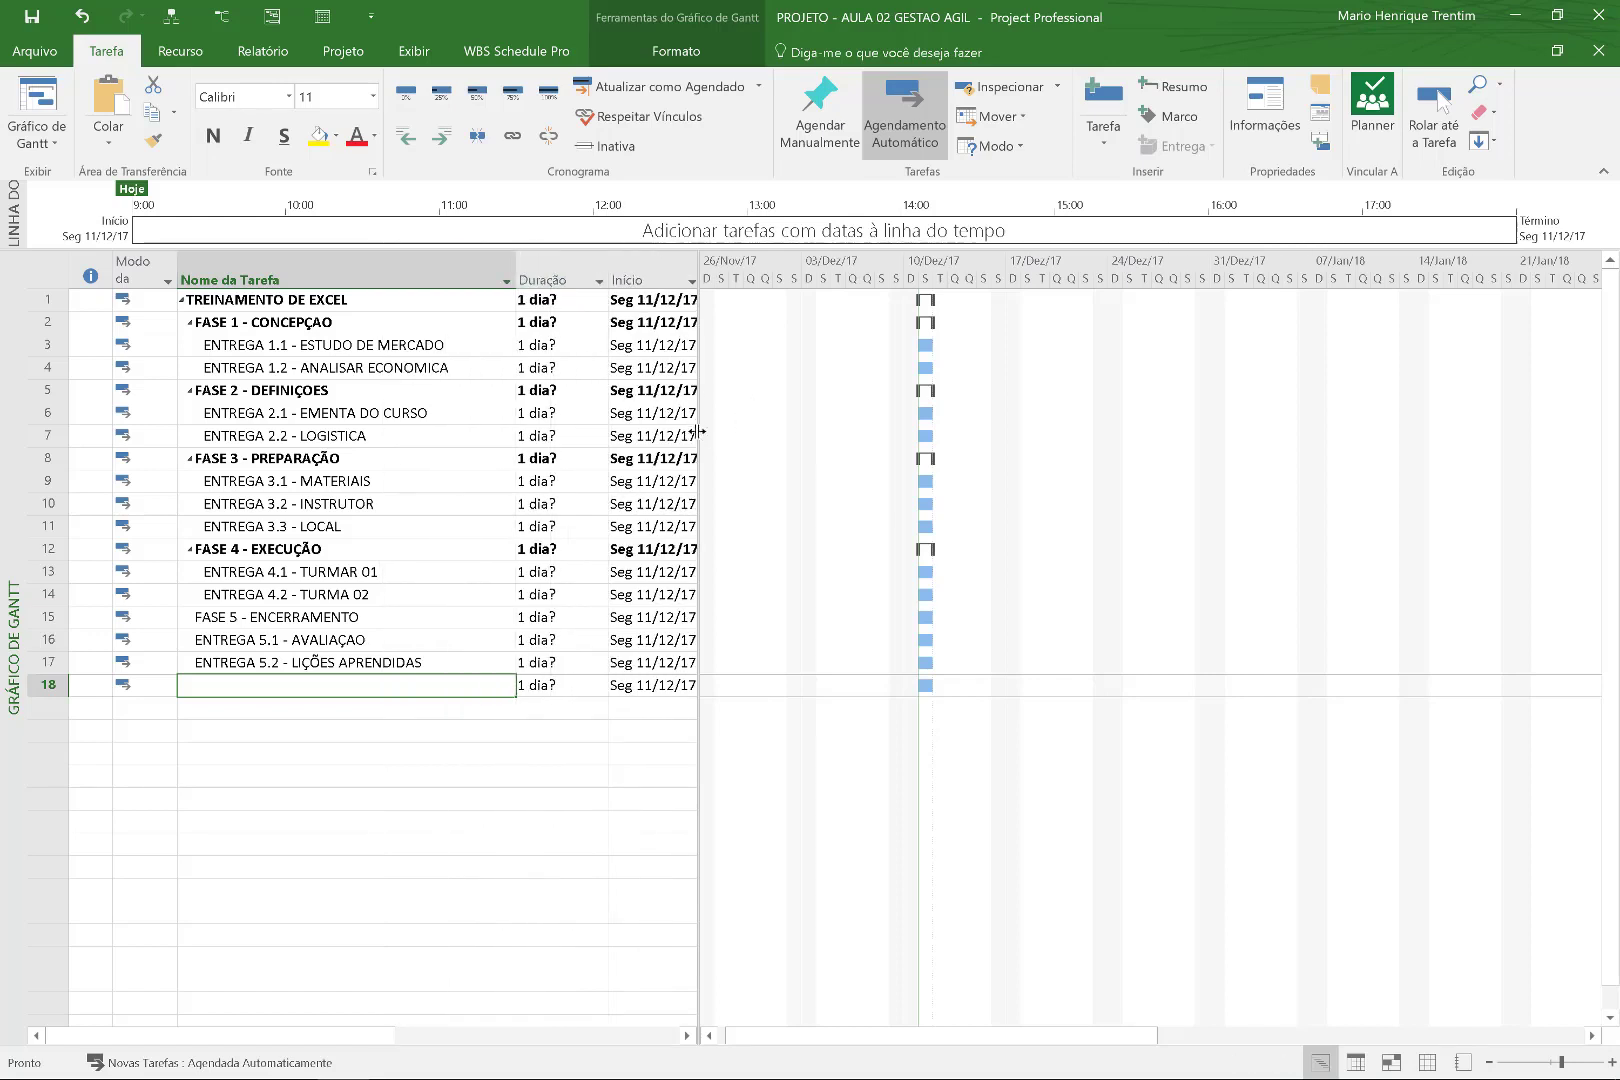
{"action": "left_click", "coordinate": [690, 436]}
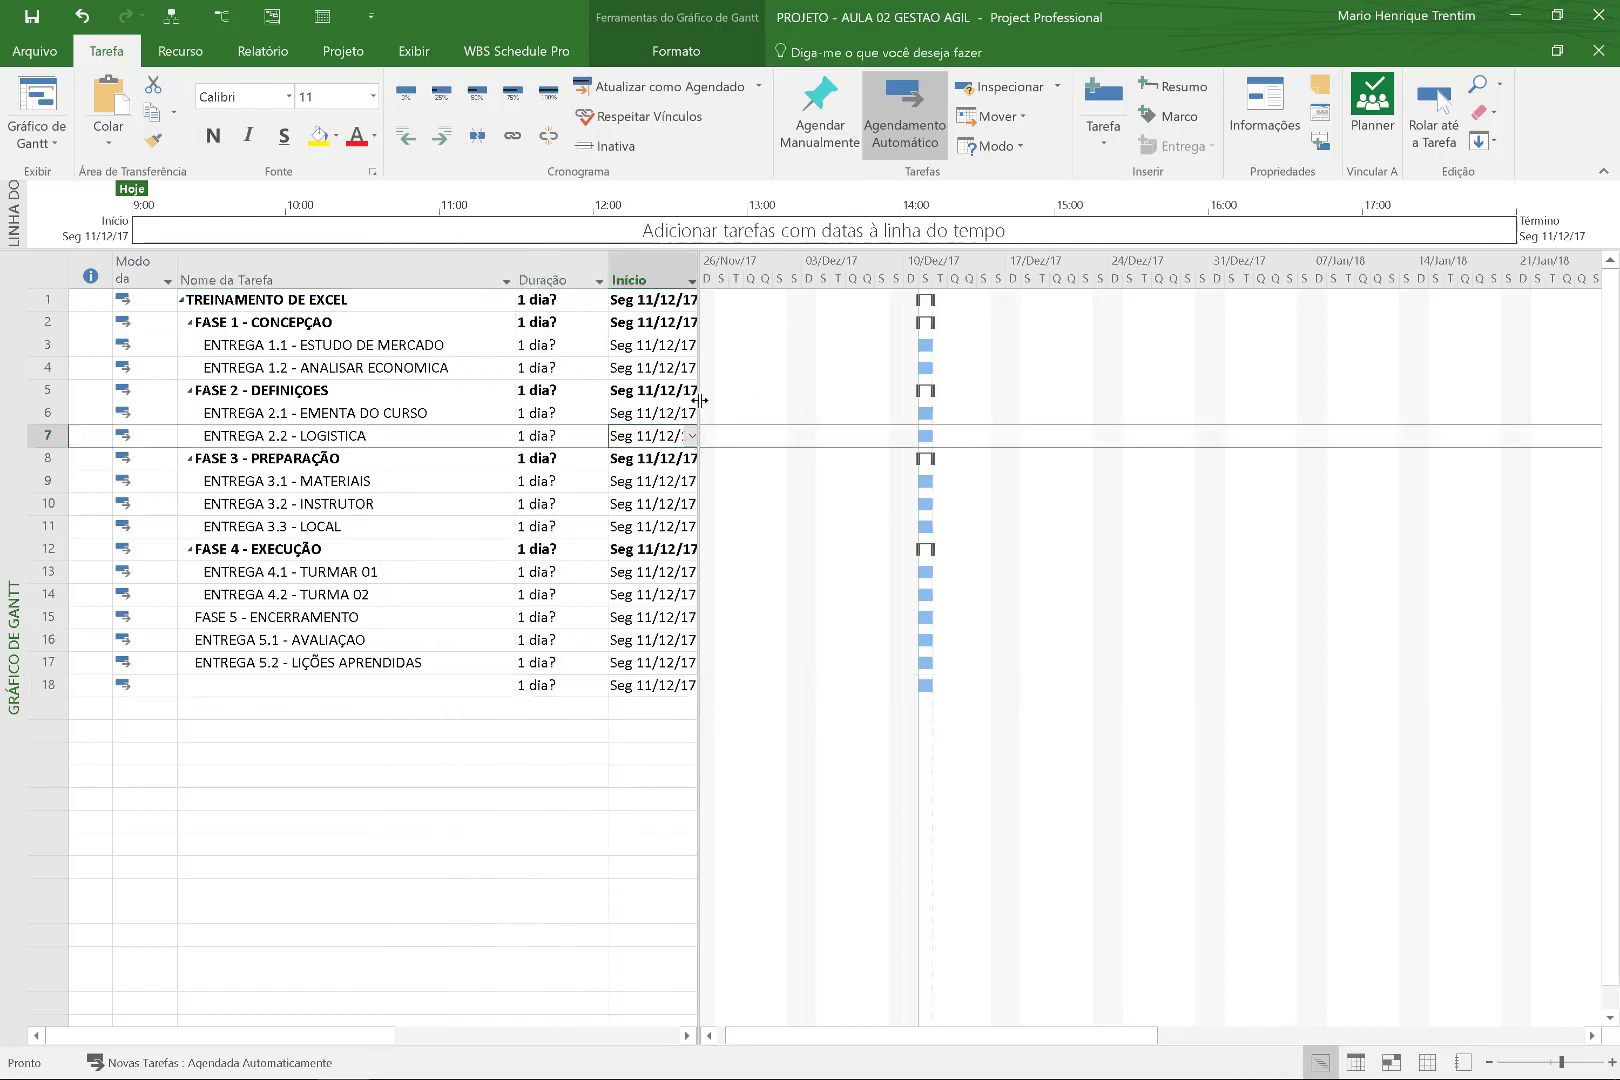
{"action": "left_click_drag", "start_coordinate": [700, 400], "coordinate": [757, 400]}
{"action": "left_click", "coordinate": [584, 344]}
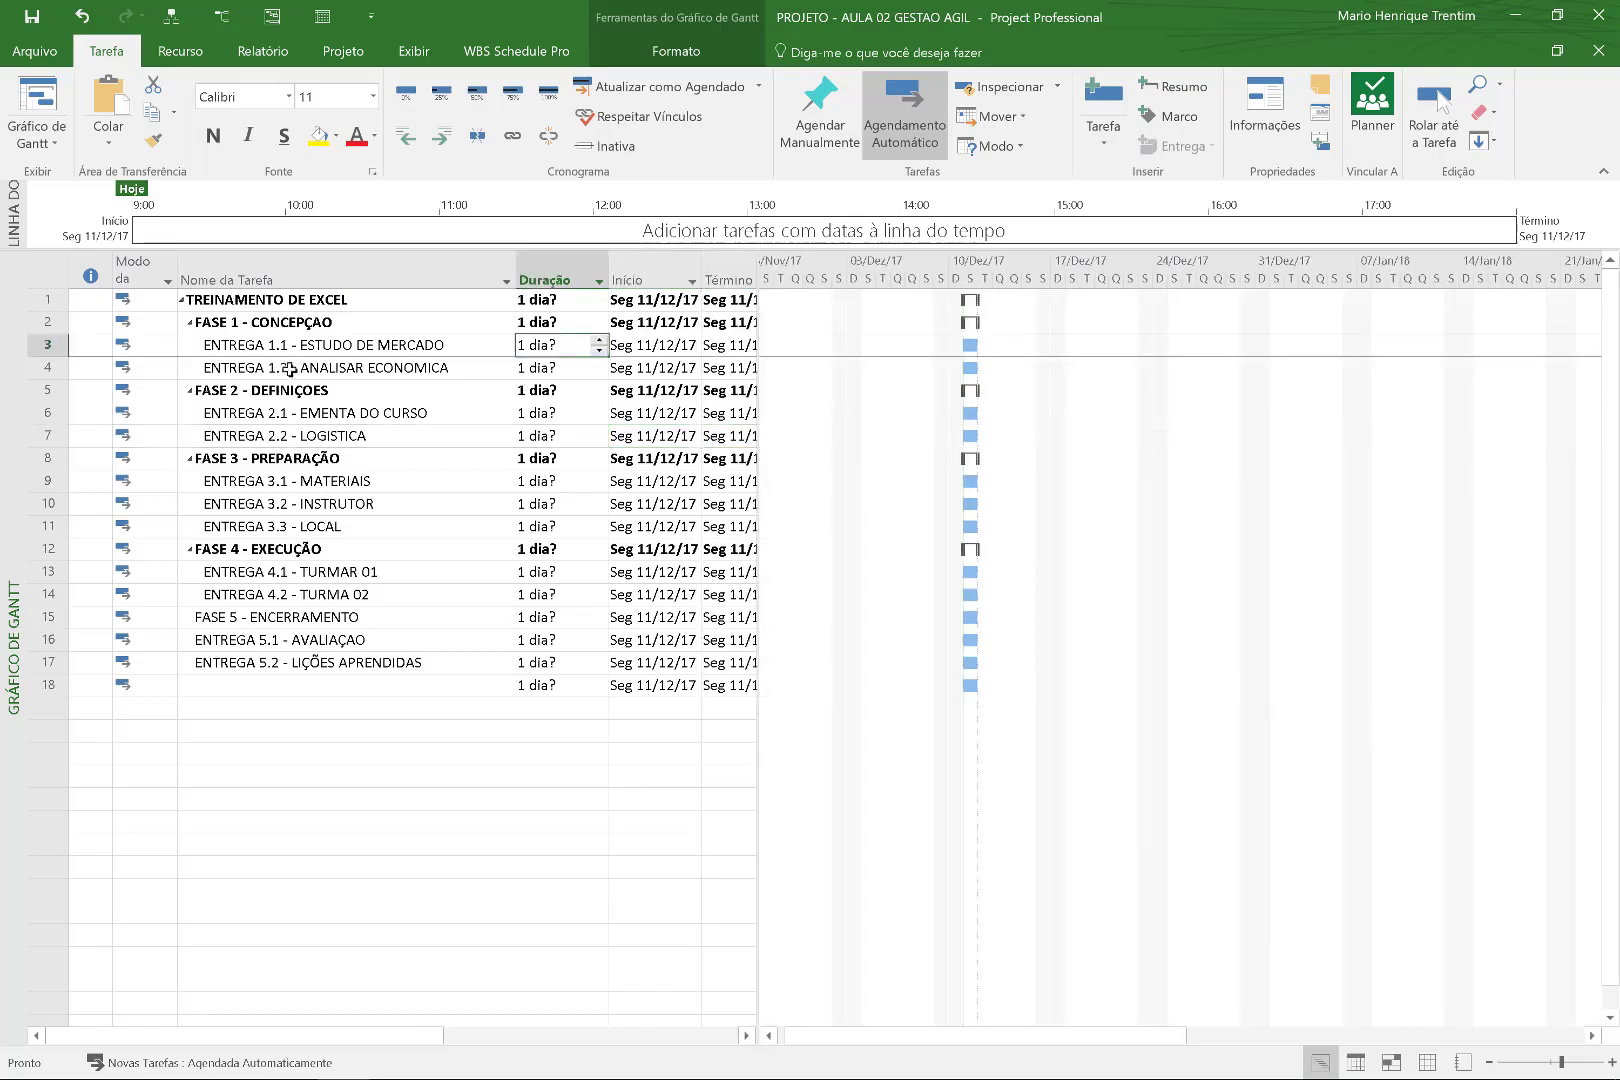
{"action": "left_click", "coordinate": [165, 18]}
Select ENTREGA 5.1 and ENTREGA 5.2 and indent them under FASE 5 - ENCERRAMENTO.
{"action": "left_click", "coordinate": [381, 495]}
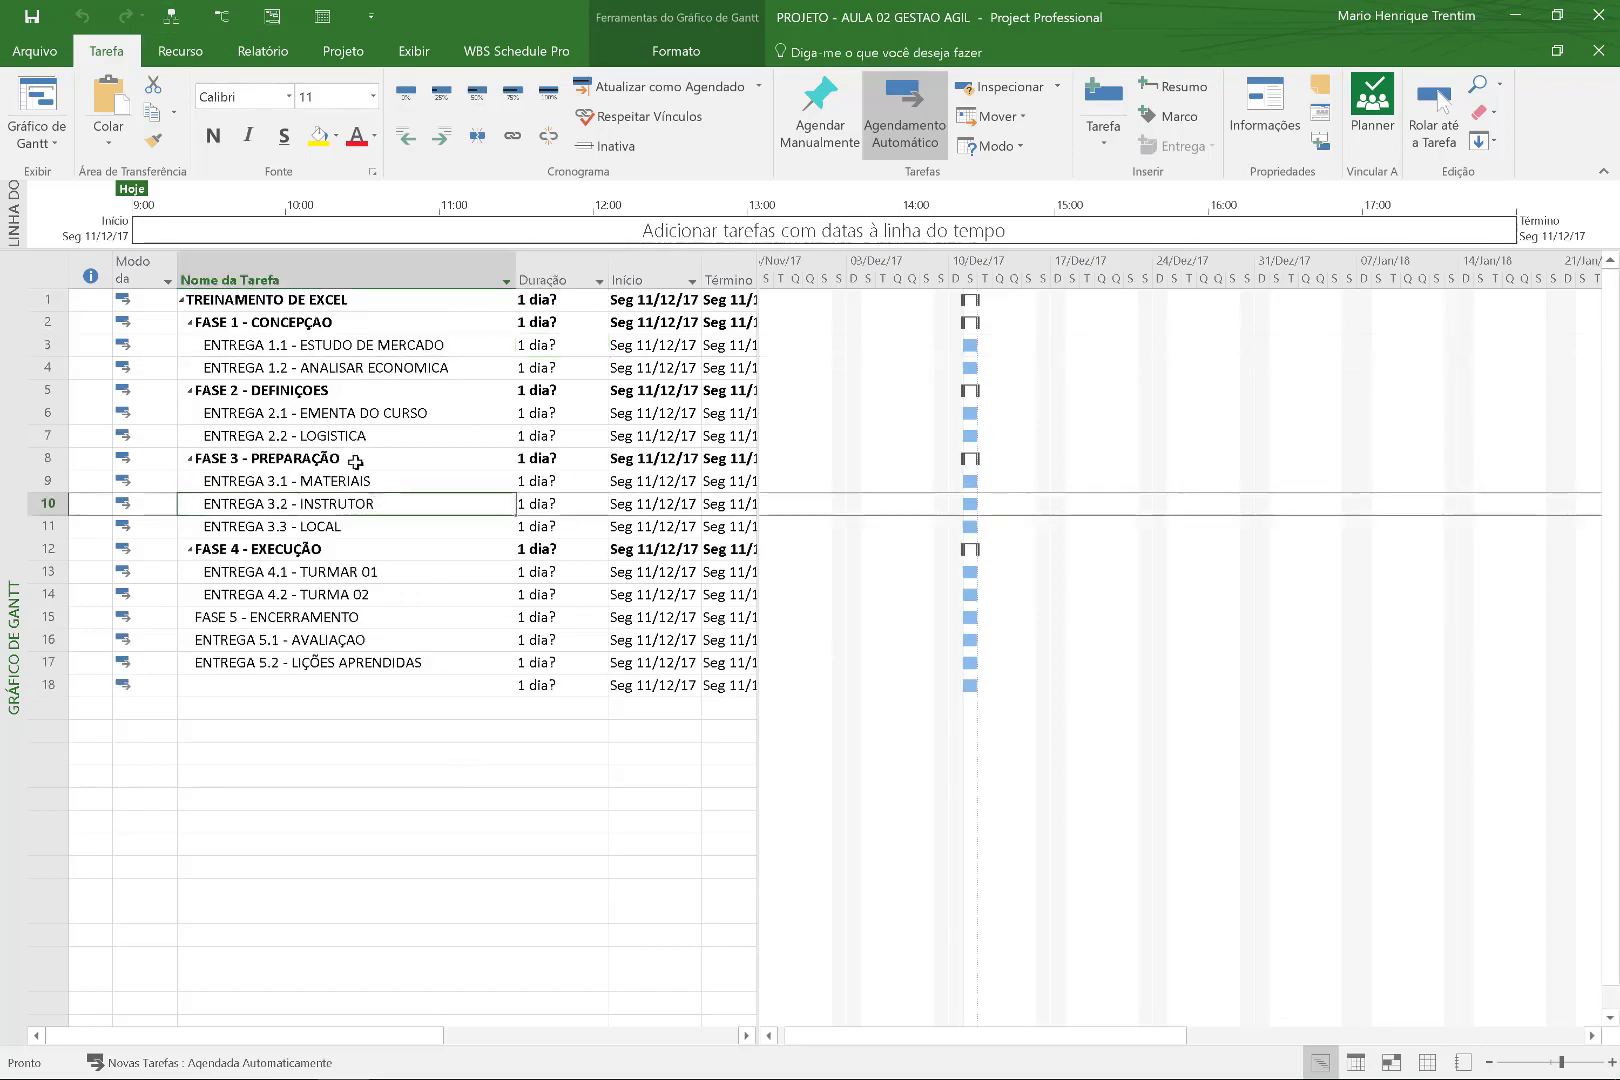
{"action": "left_click", "coordinate": [325, 348]}
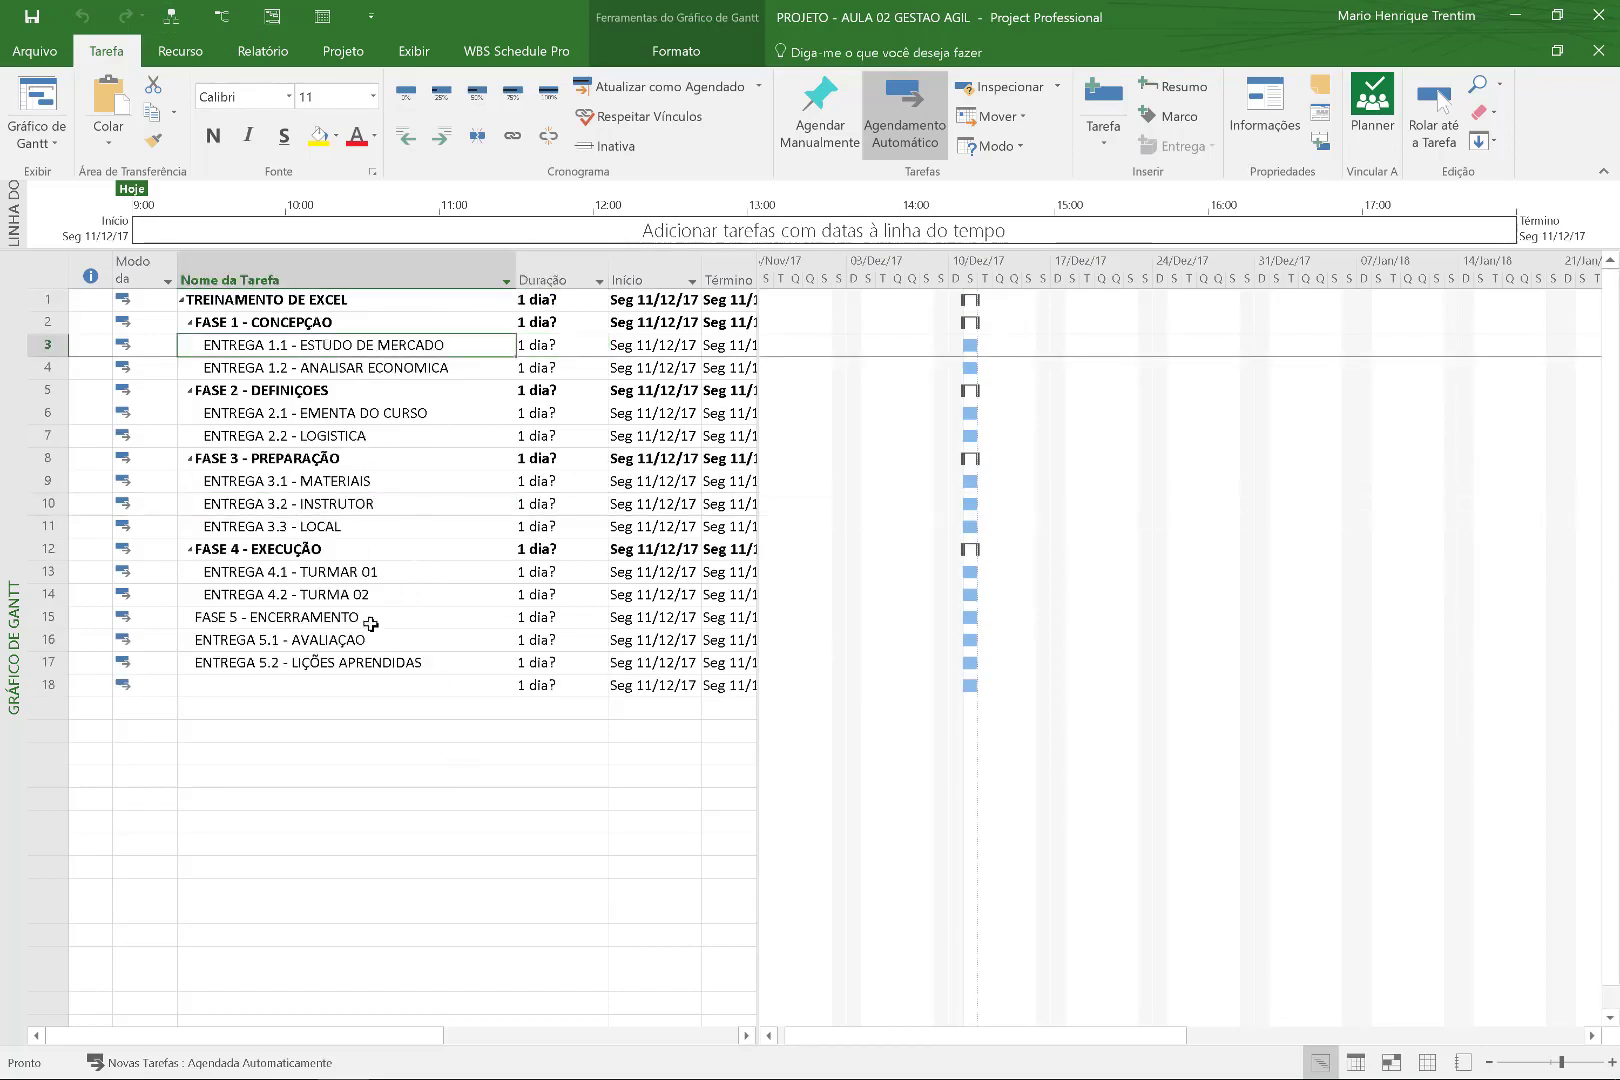
{"action": "left_click_drag", "start_coordinate": [330, 640], "coordinate": [329, 662]}
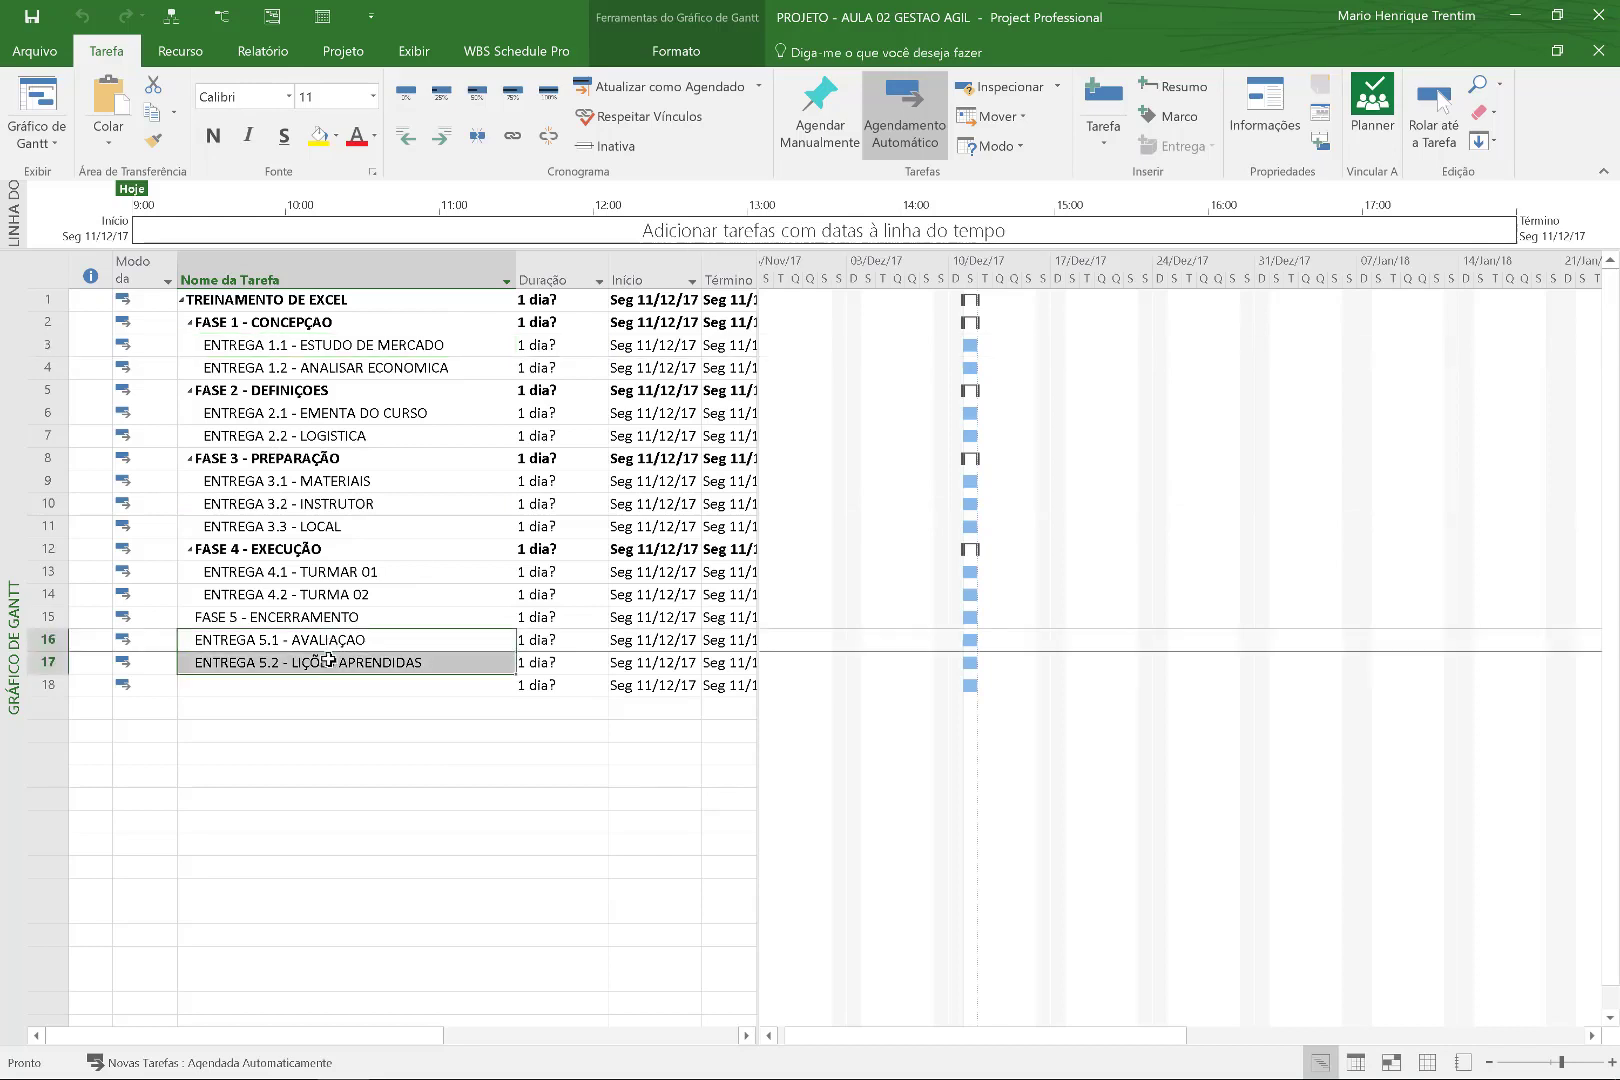
{"action": "key", "text": "alt+shift+Right"}
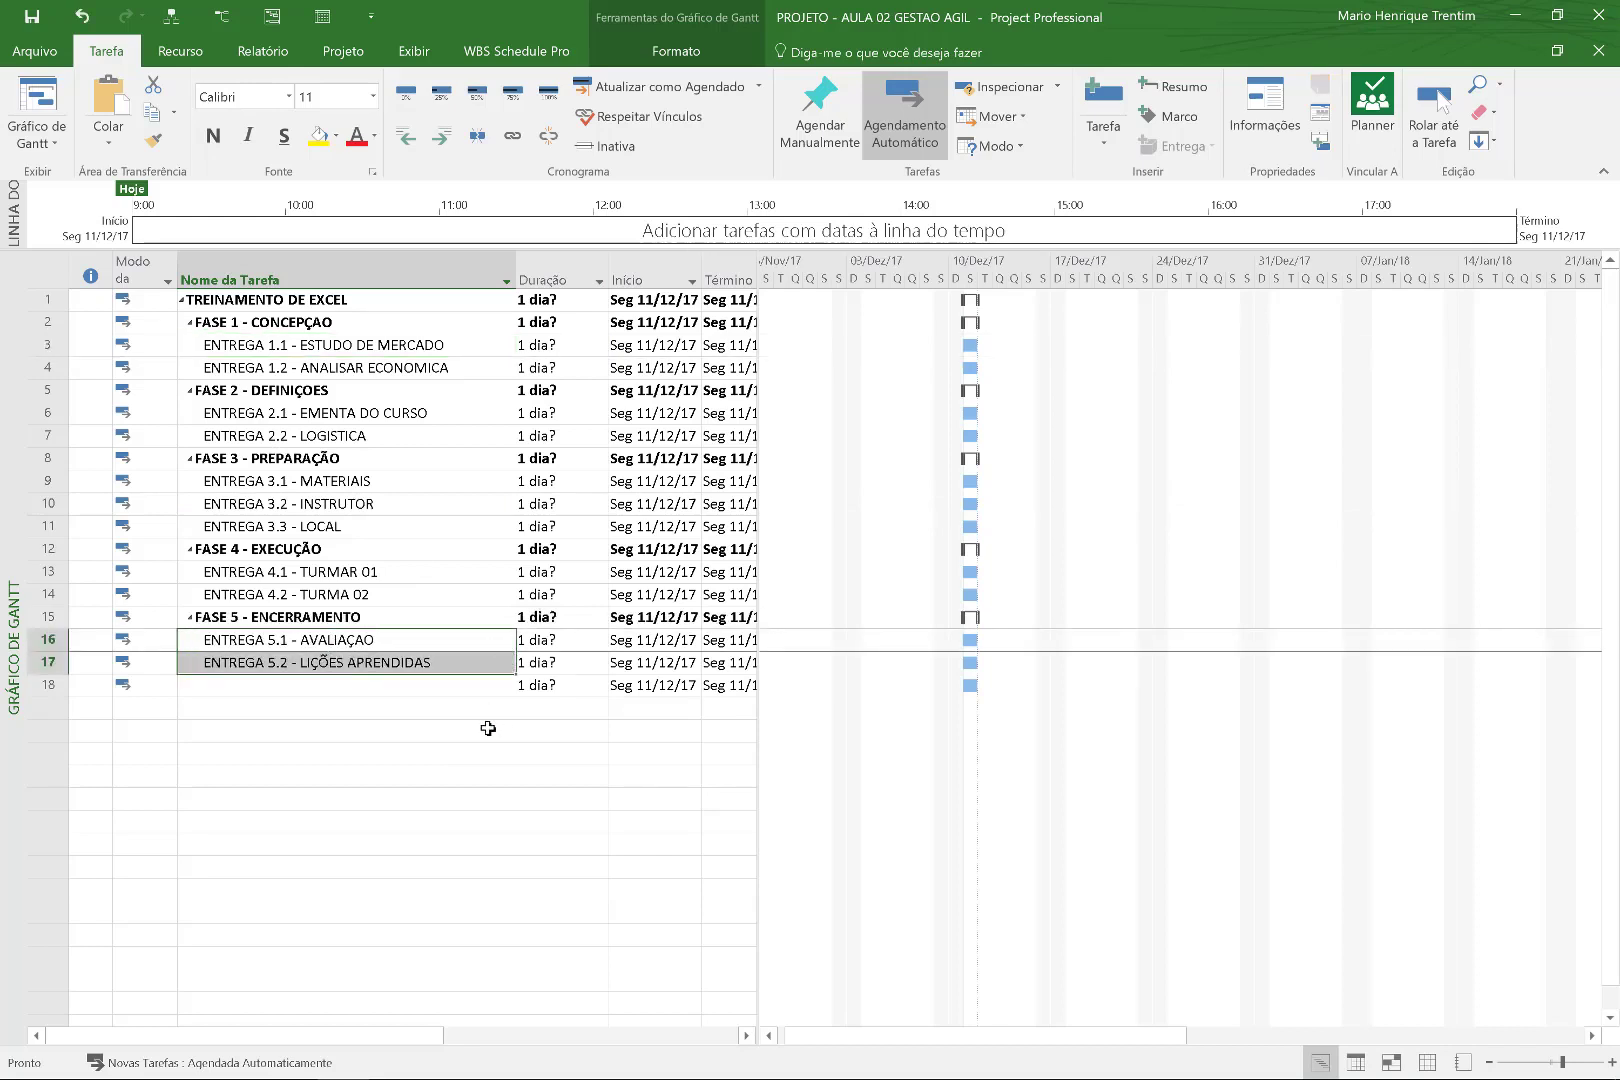
{"action": "left_click", "coordinate": [486, 729]}
{"action": "left_click", "coordinate": [378, 390]}
{"action": "left_click", "coordinate": [372, 367]}
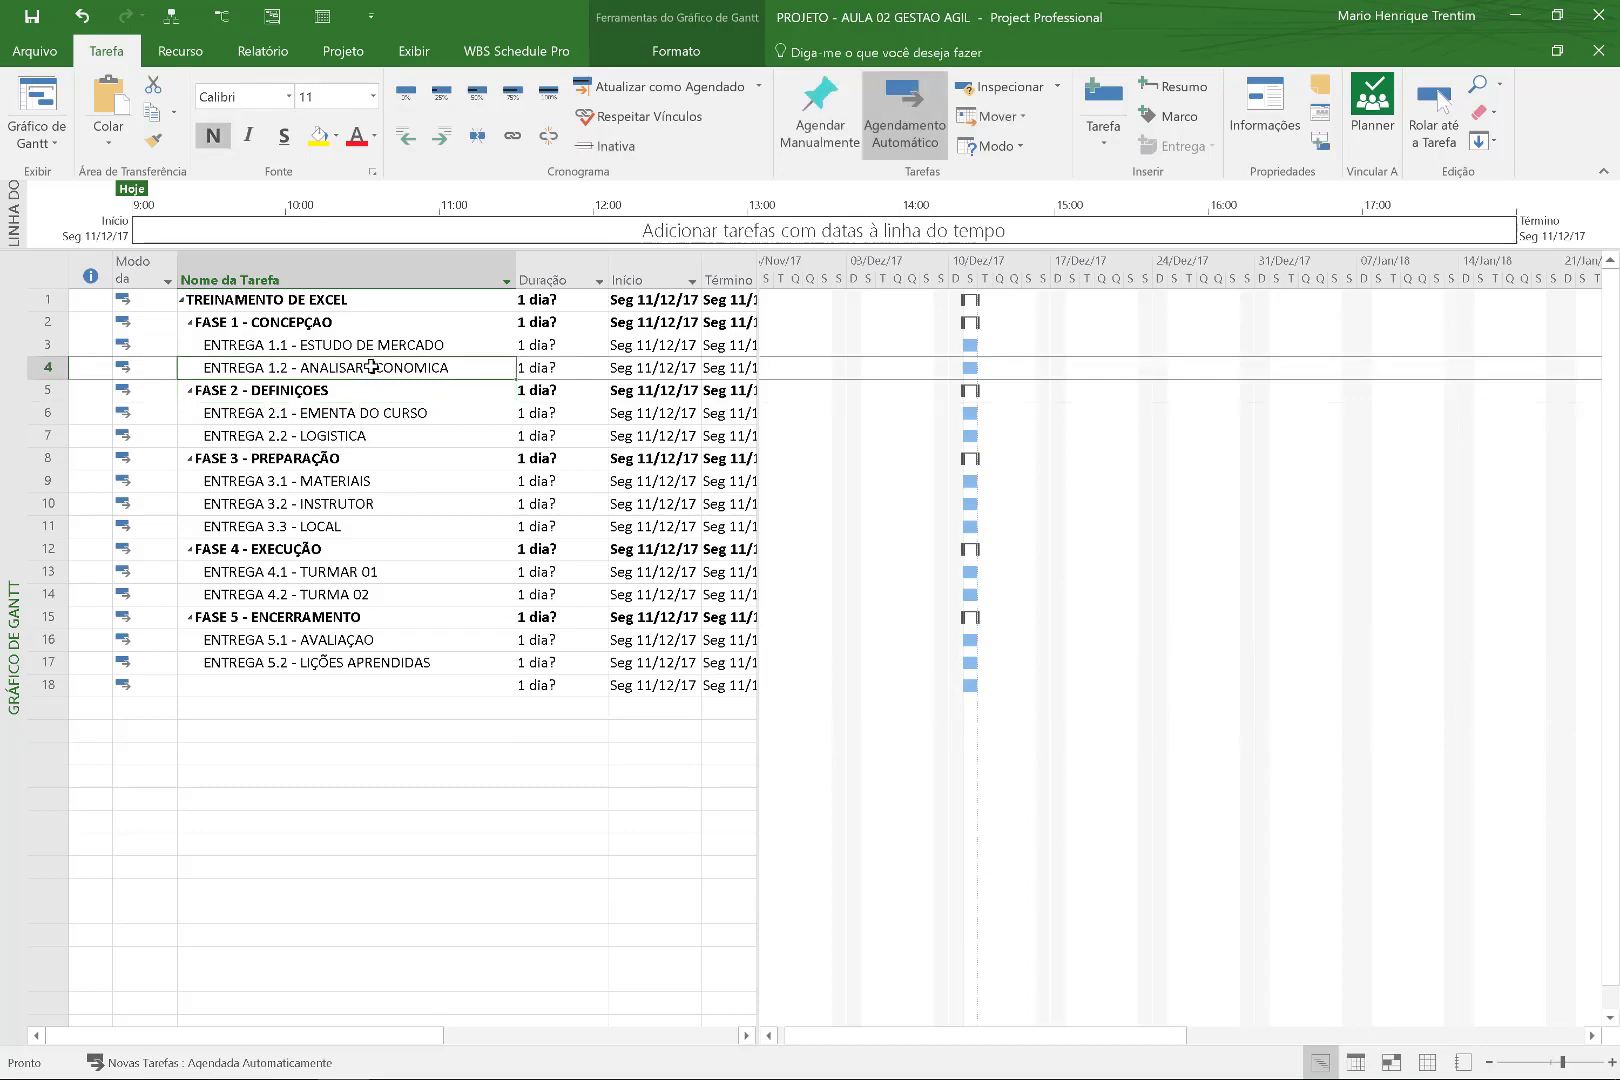
Insert two rows above ENTREGA 1.2 with all-caps TAREFA 1.1.1 and TAREFA 1.1.2 names.
{"action": "key", "text": "Insert"}
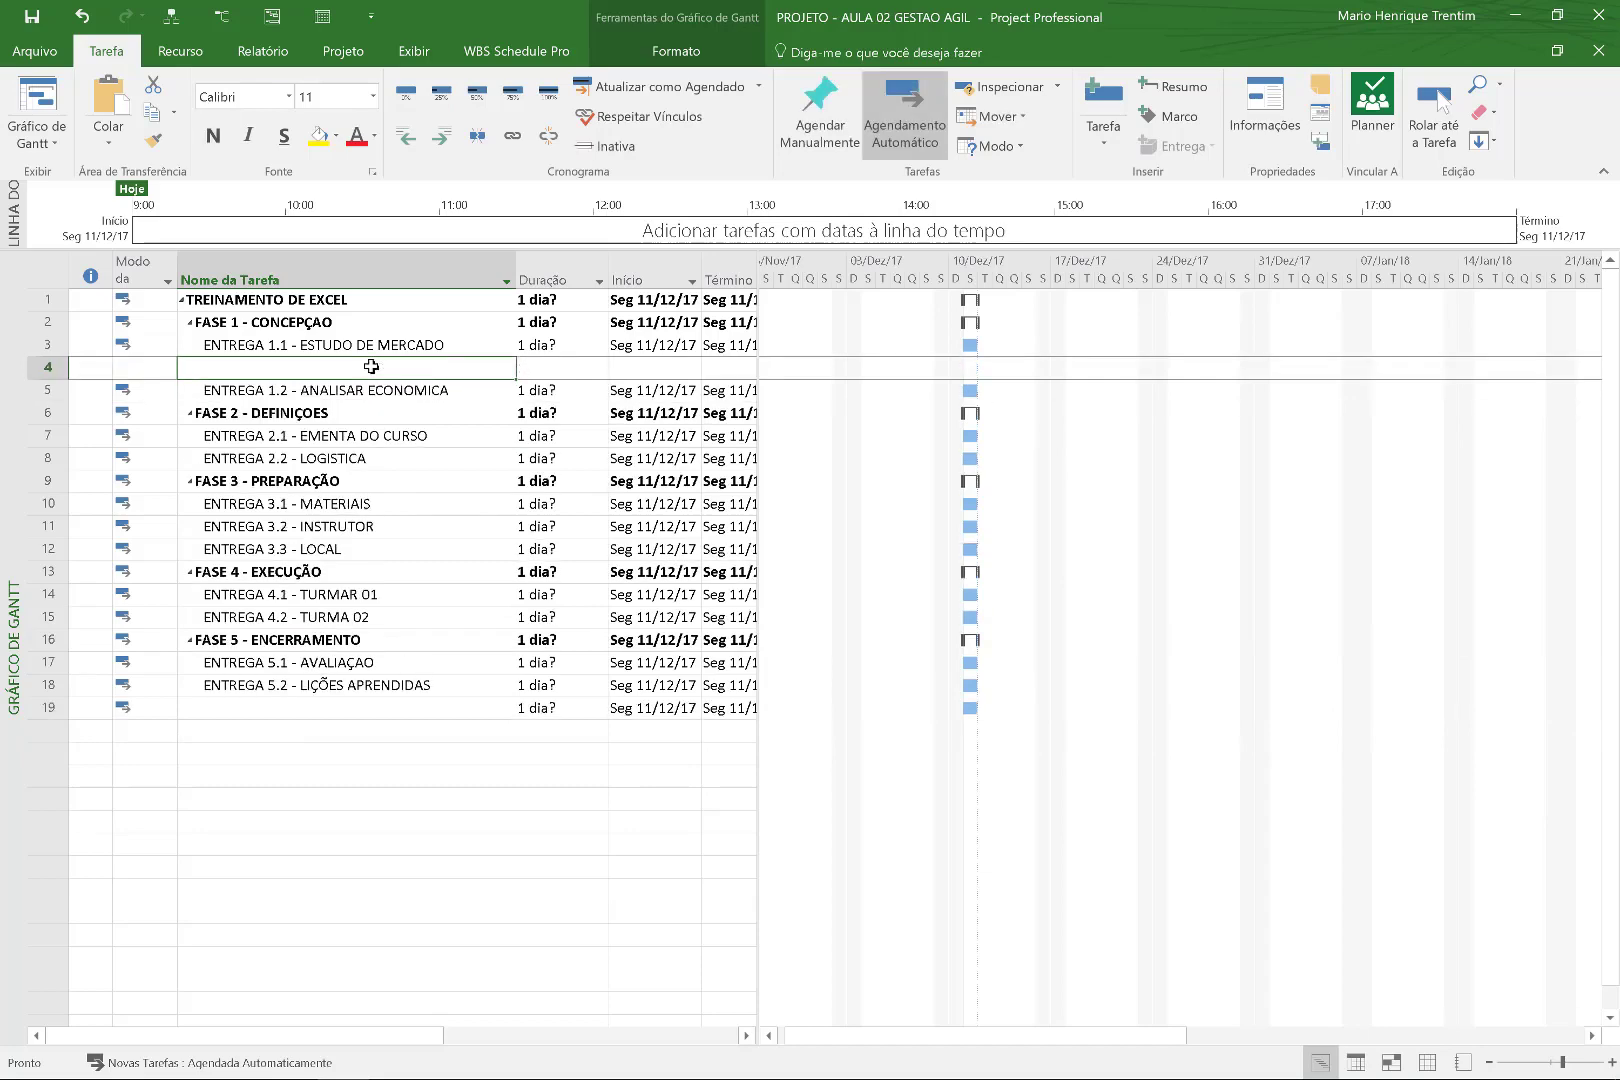
{"action": "key", "text": "Insert"}
{"action": "type", "text": "ta"}
{"action": "key", "text": "BackSpace"}
{"action": "key", "text": "BackSpace"}
{"action": "type", "text": "TAREFA 1.1.1 -"}
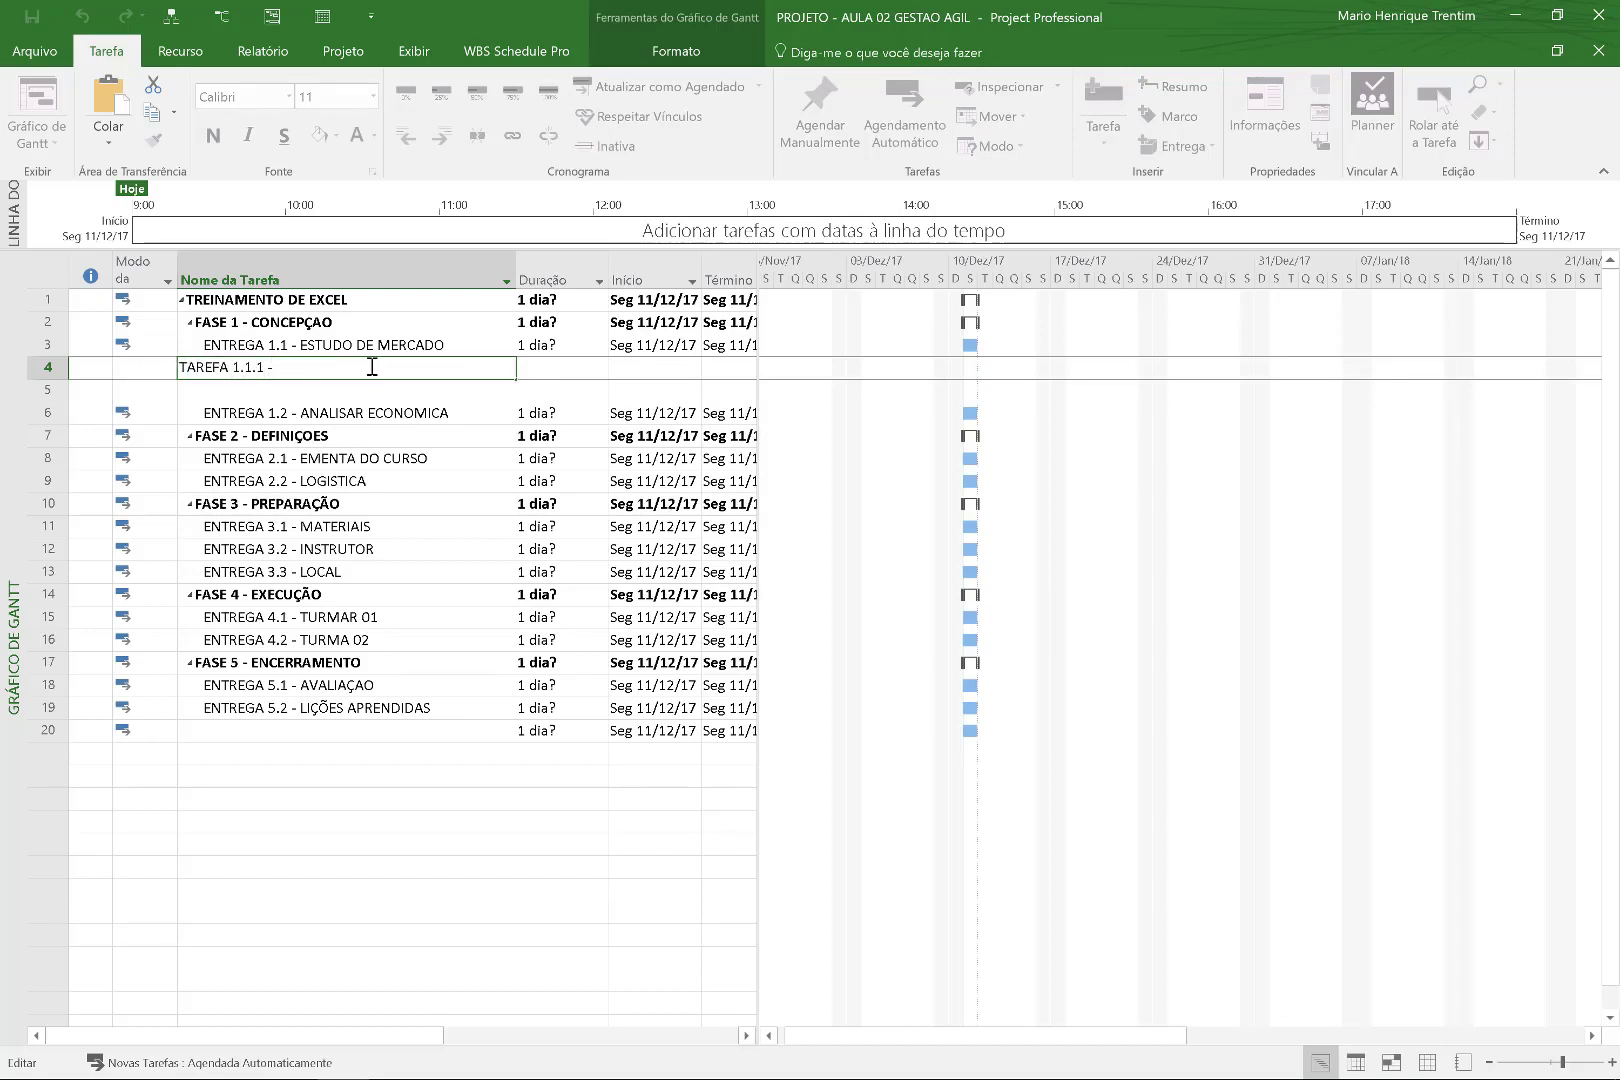
{"action": "type", "text": " ENTREG"}
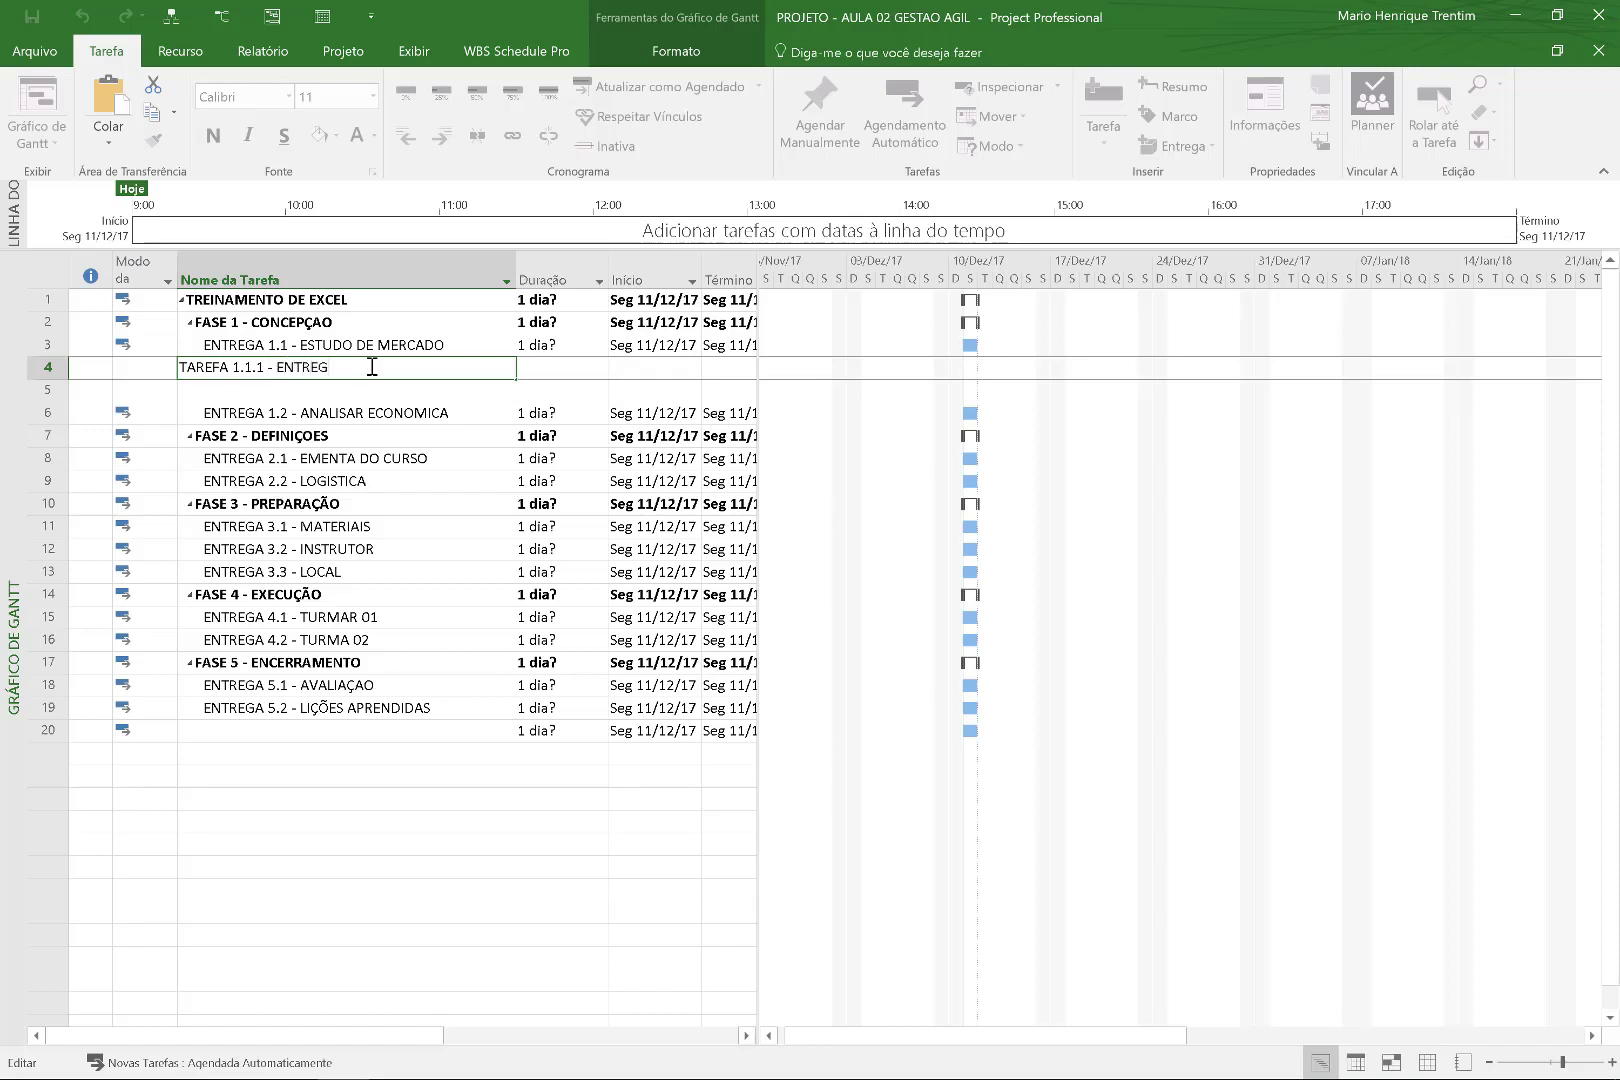
{"action": "type", "text": "VIU"}
{"action": "type", "text": "TAR"}
{"action": "type", "text": "ENTC"}
{"action": "key", "text": "BackSpace"}
{"action": "key", "text": "BackSpace"}
{"action": "key", "text": "BackSpace"}
{"action": "key", "text": "BackSpace"}
{"action": "type", "text": "TENCIAIS ALUNOS"}
{"action": "key", "text": "Return"}
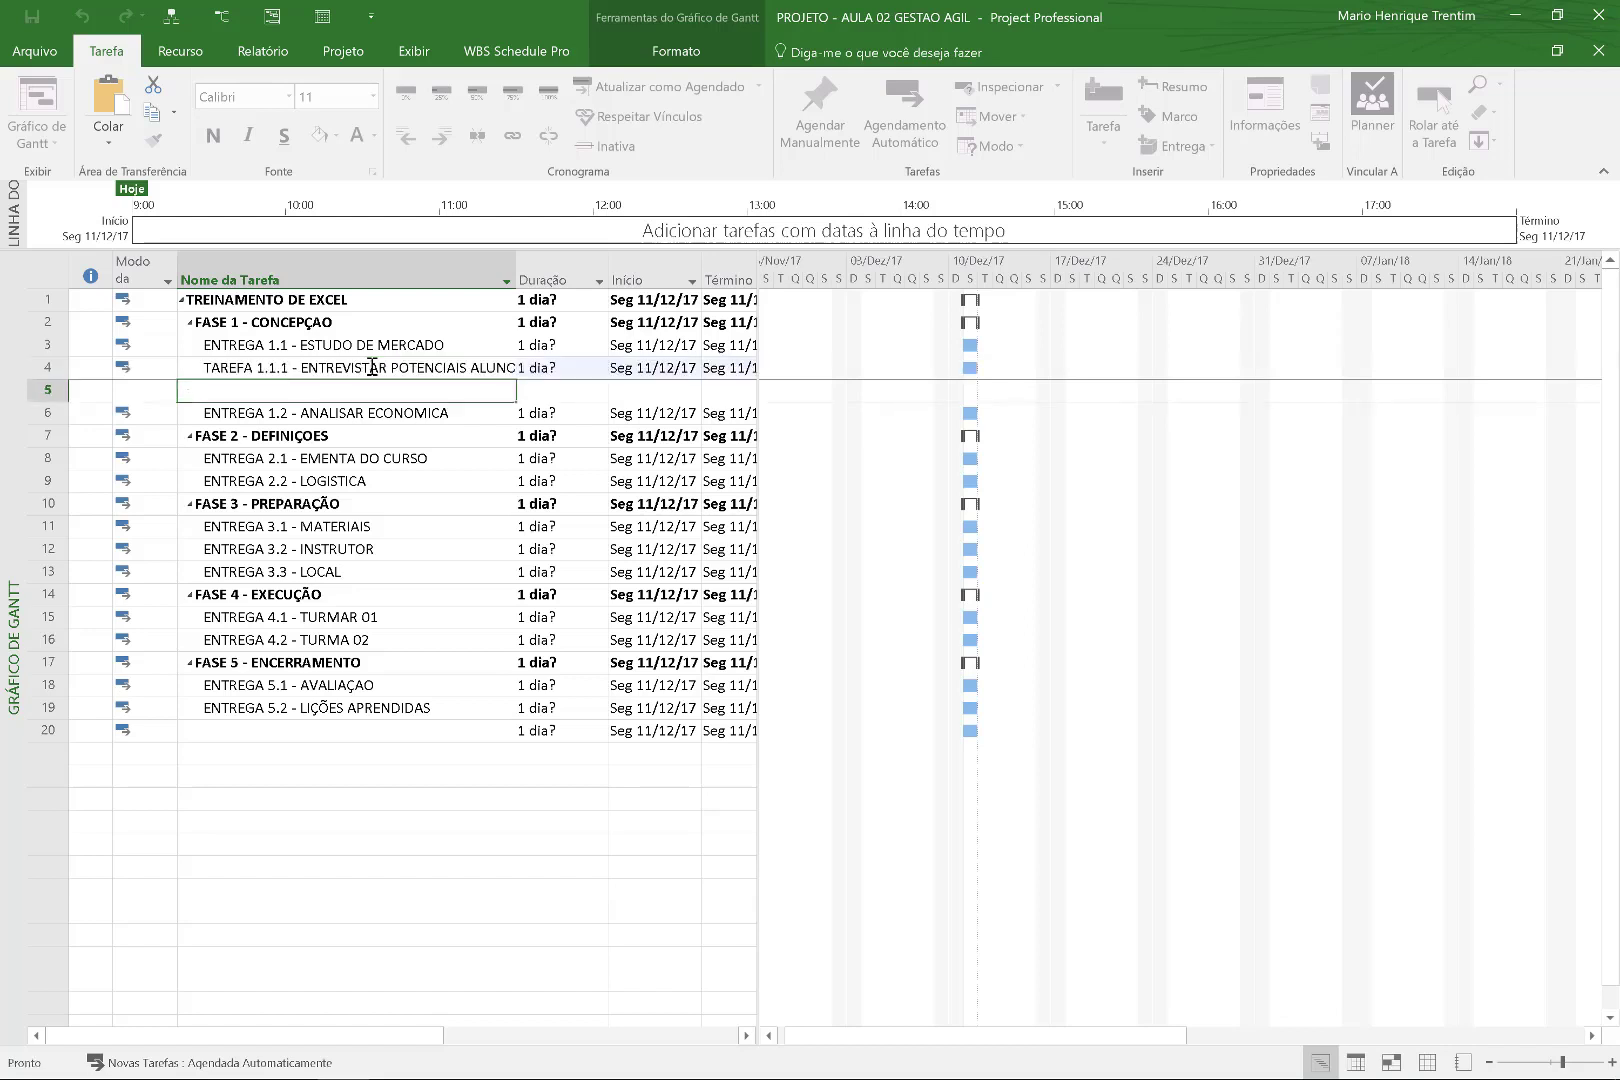
{"action": "type", "text": "TAREFA 1.1.."}
{"action": "type", "text": "RAR RELATORIO"}
{"action": "key", "text": "Return"}
Retype them as 'Tarefa 1.1.1 - Entrevistar potenciais alunos' and 'Tarefa 1.1.2 - Preparar relatorio'.
{"action": "key", "text": "Up"}
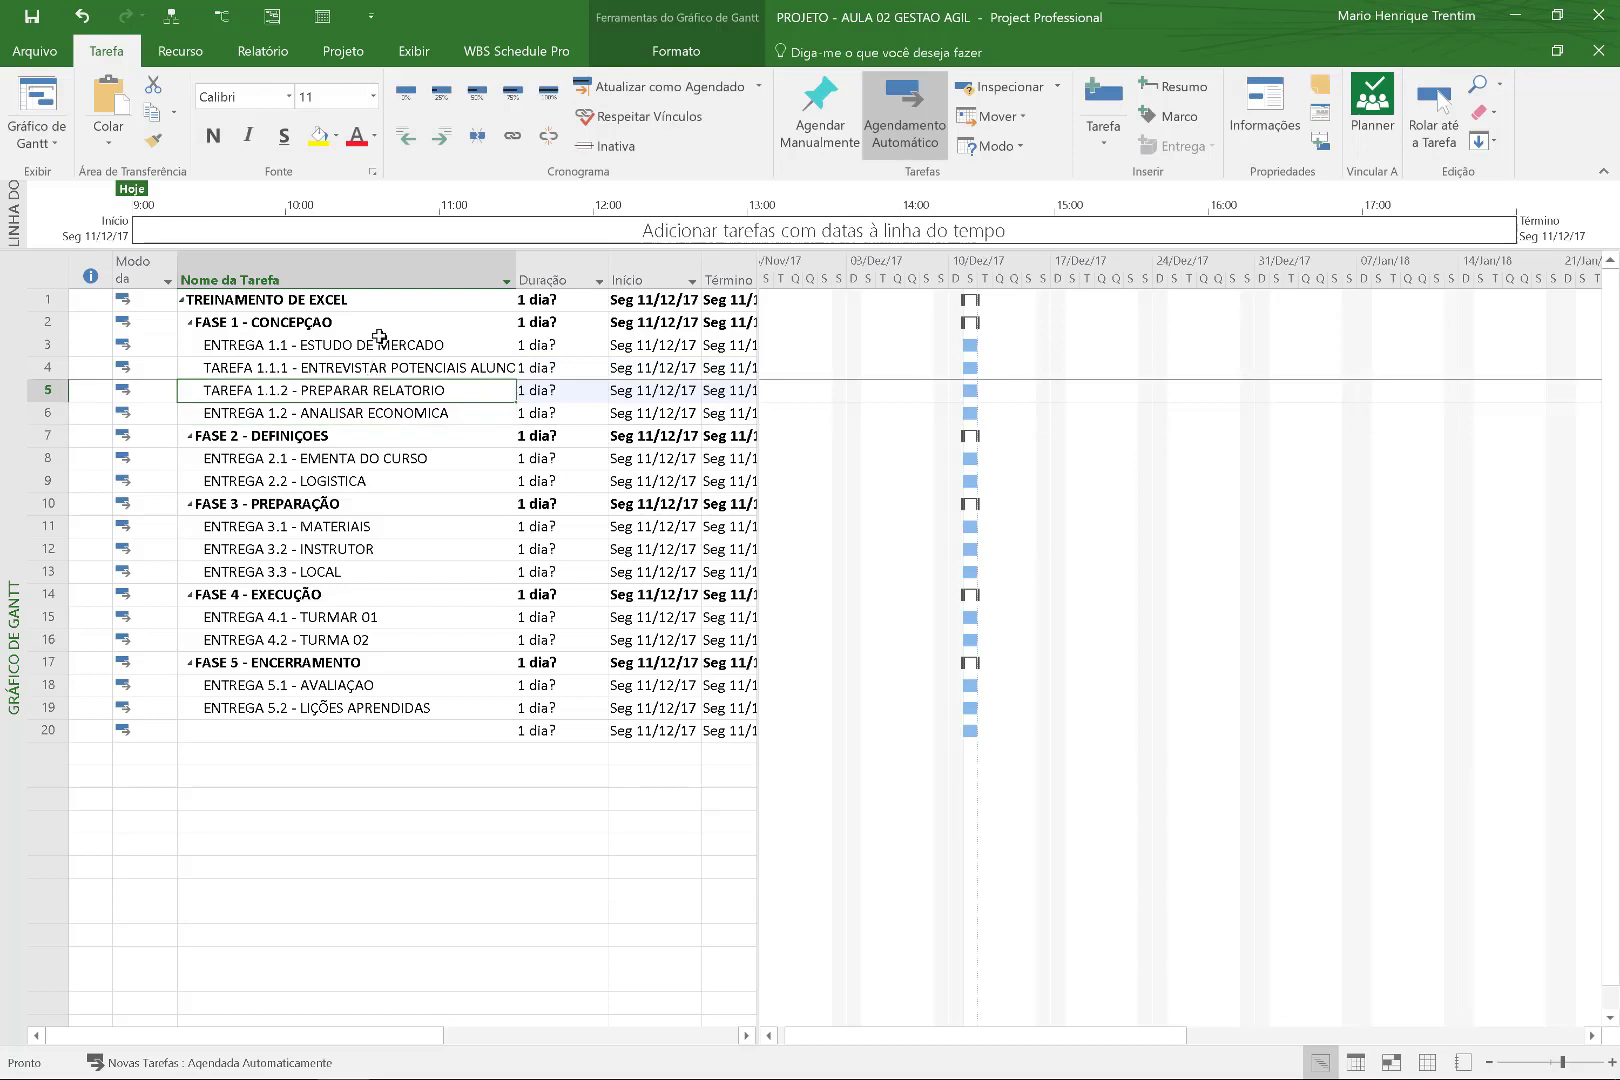
{"action": "left_click", "coordinate": [367, 370]}
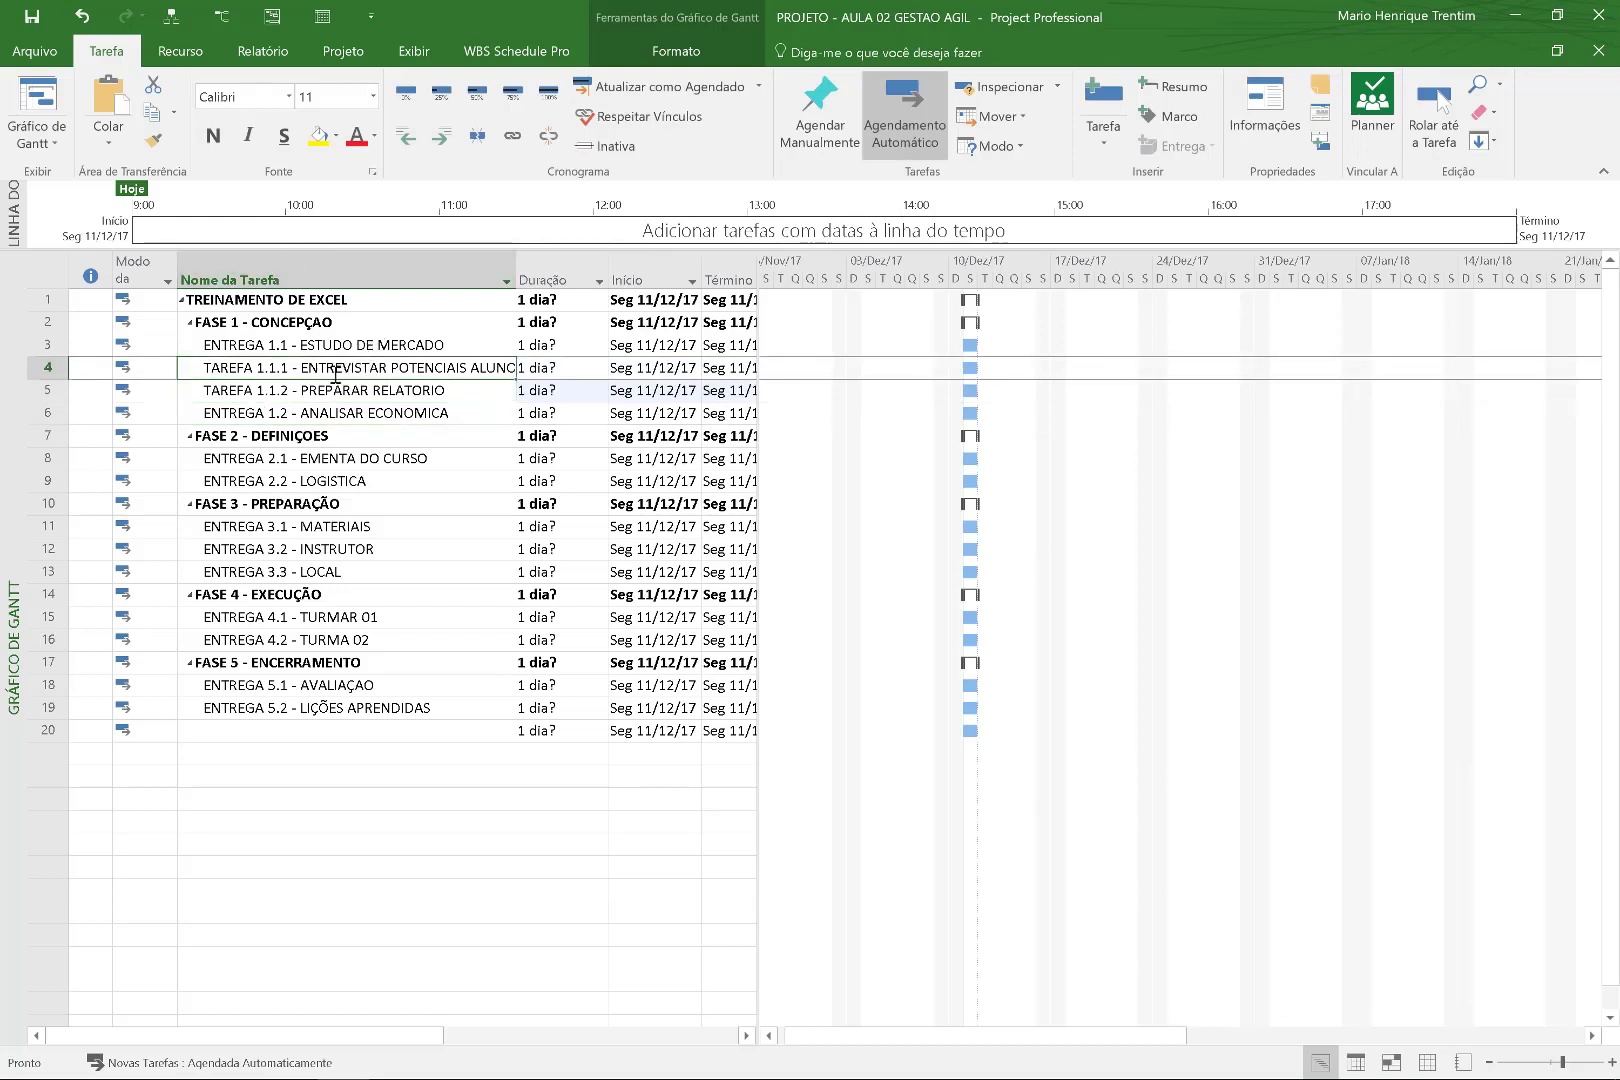
{"action": "left_click", "coordinate": [336, 372]}
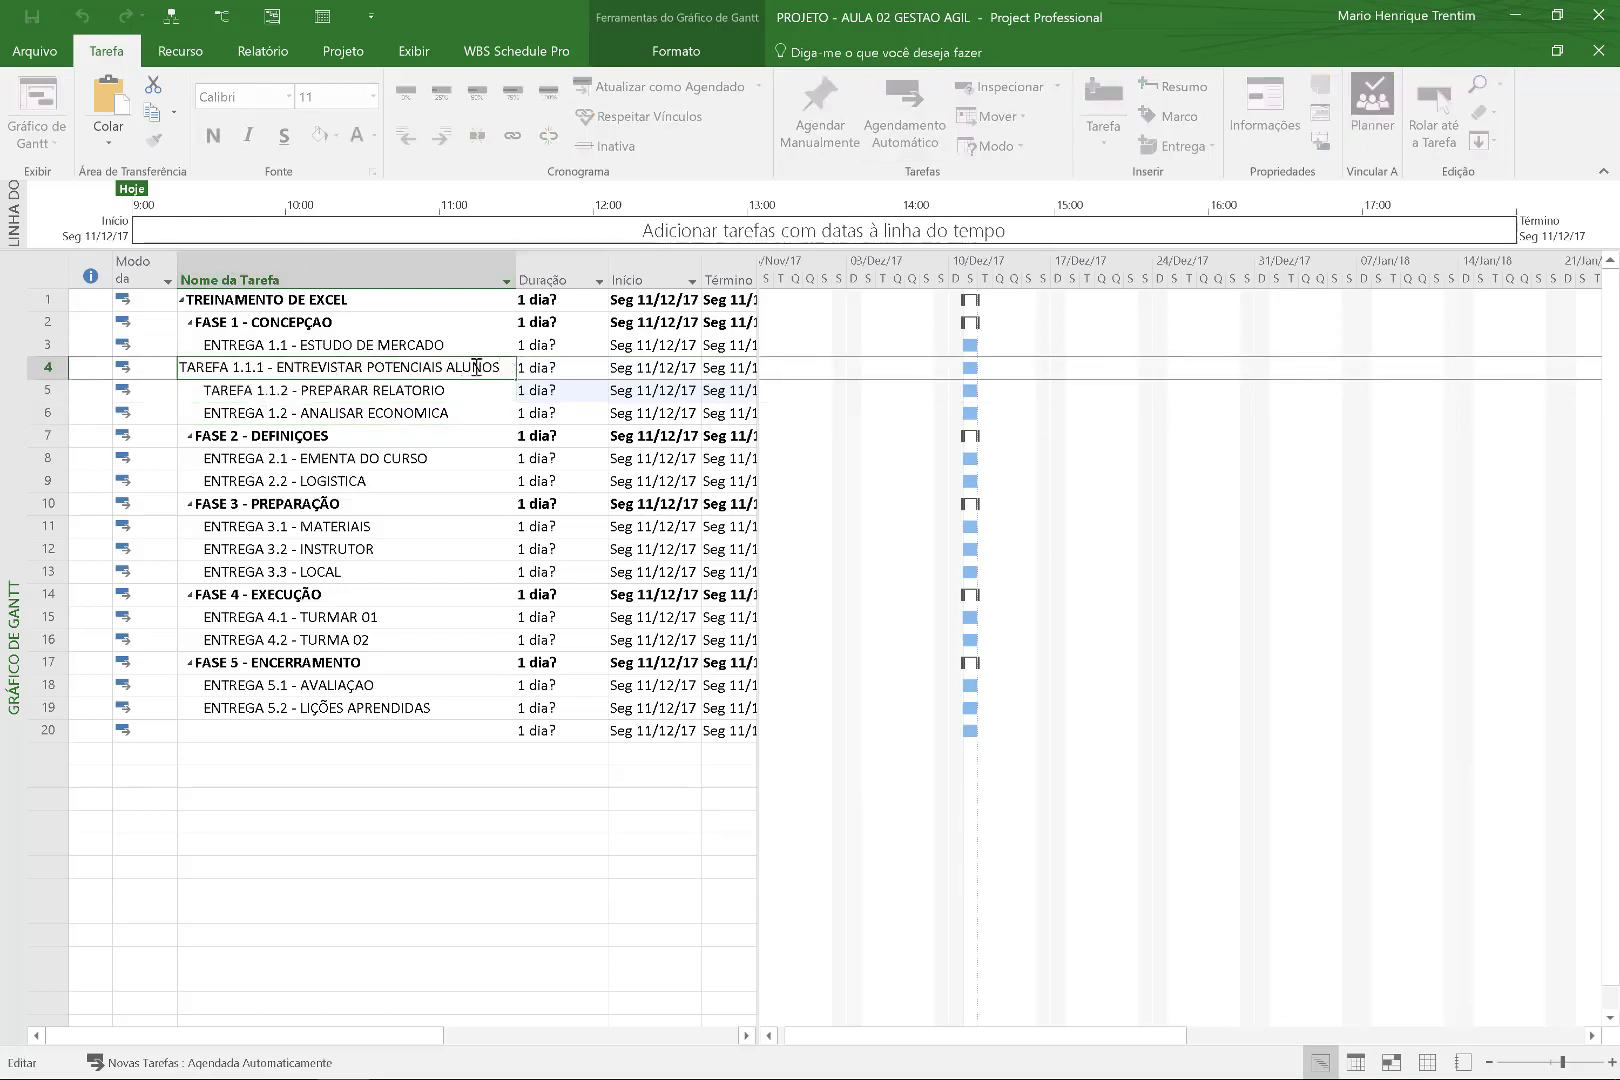
{"action": "left_click_drag", "start_coordinate": [506, 368], "coordinate": [284, 367]}
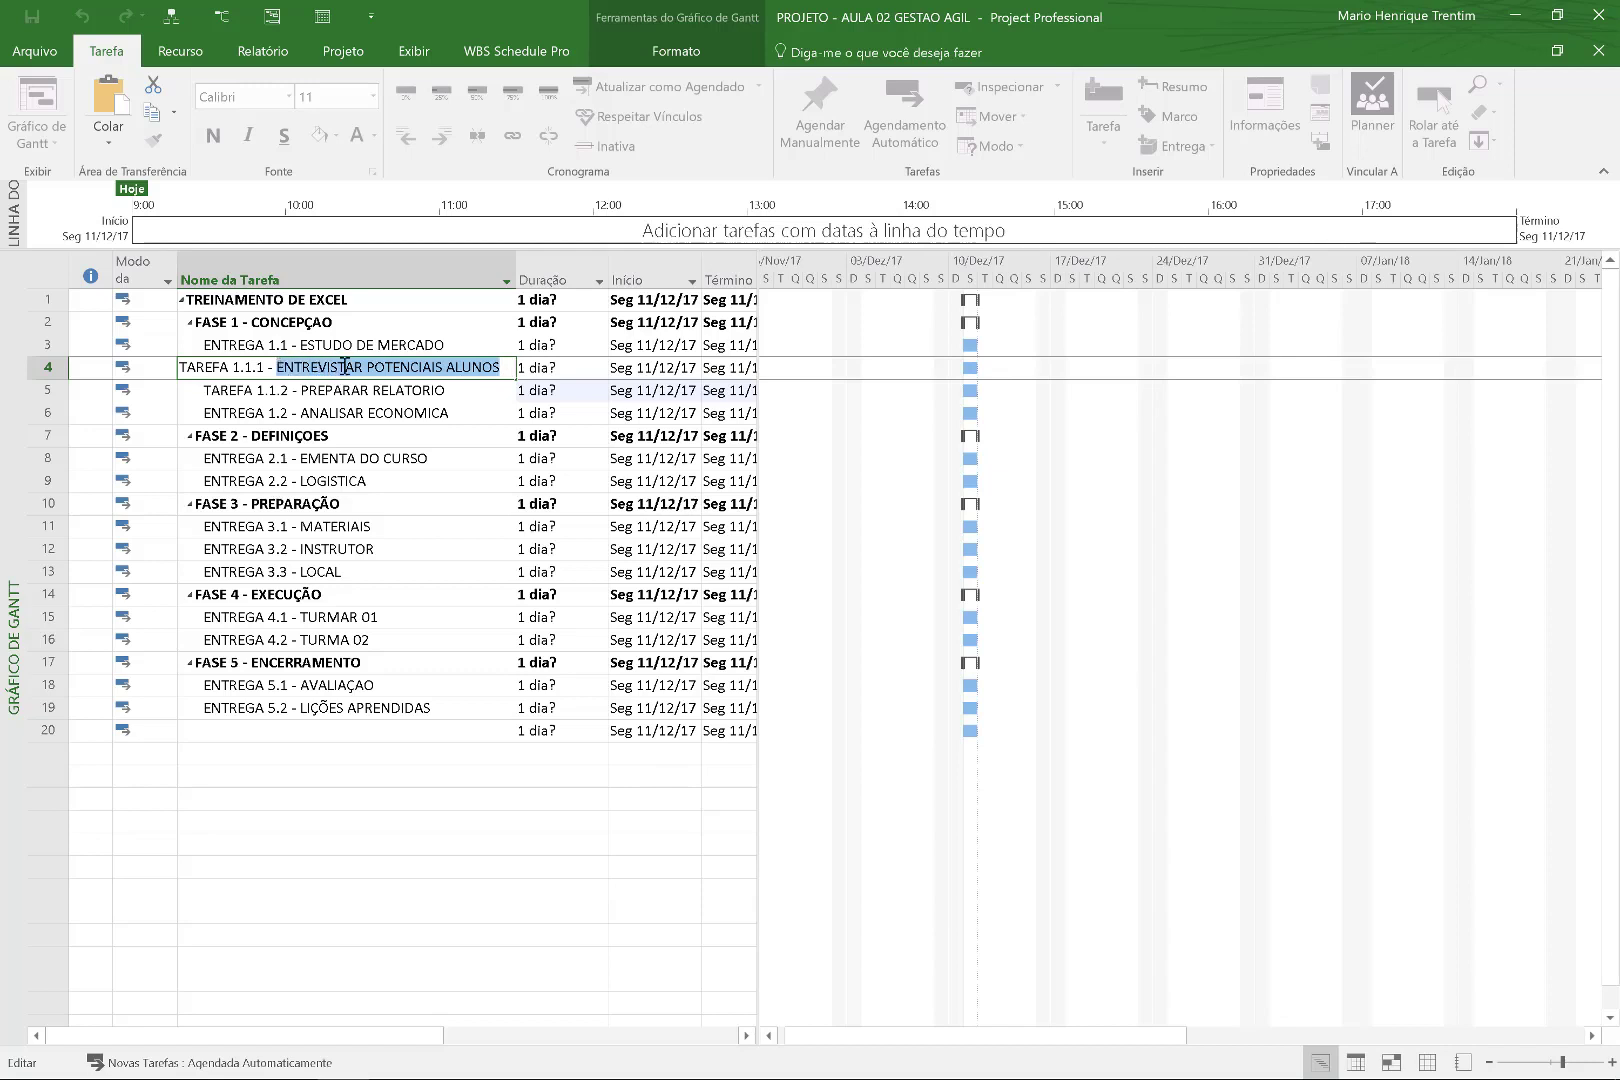
{"action": "key", "text": "BackSpace"}
{"action": "key", "text": "BackSpace"}
{"action": "key", "text": "BackSpace"}
{"action": "key", "text": "BackSpace"}
{"action": "key", "text": "BackSpace"}
{"action": "key", "text": "BackSpace"}
{"action": "key", "text": "BackSpace"}
{"action": "key", "text": "BackSpace"}
{"action": "key", "text": "BackSpace"}
{"action": "key", "text": "BackSpace"}
{"action": "key", "text": "BackSpace"}
{"action": "key", "text": "BackSpace"}
{"action": "key", "text": "BackSpace"}
{"action": "key", "text": "BackSpace"}
{"action": "key", "text": "BackSpace"}
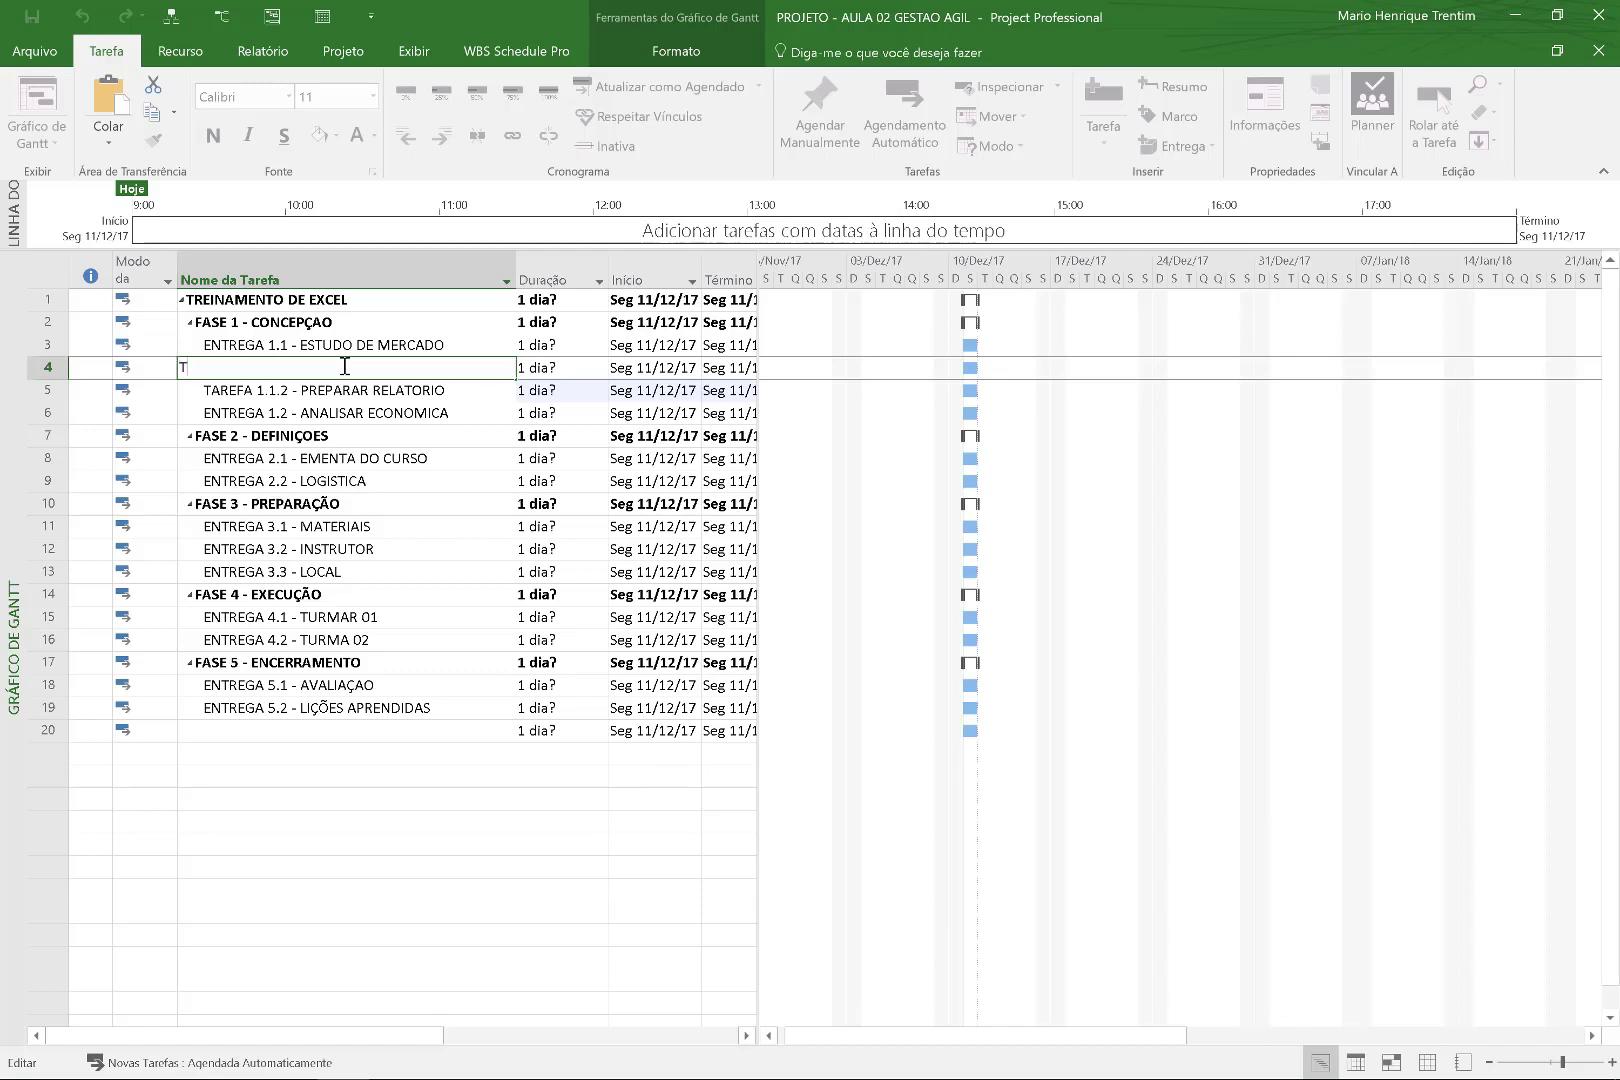
{"action": "type", "text": "arefa 1.1.1."}
{"action": "key", "text": "BackSpace"}
{"action": "type", "text": "- Entrevistar potenciais A"}
{"action": "key", "text": "BackSpace"}
{"action": "type", "text": "alunos"}
{"action": "key", "text": "Return"}
{"action": "type", "text": "Tarefa 1.1"}
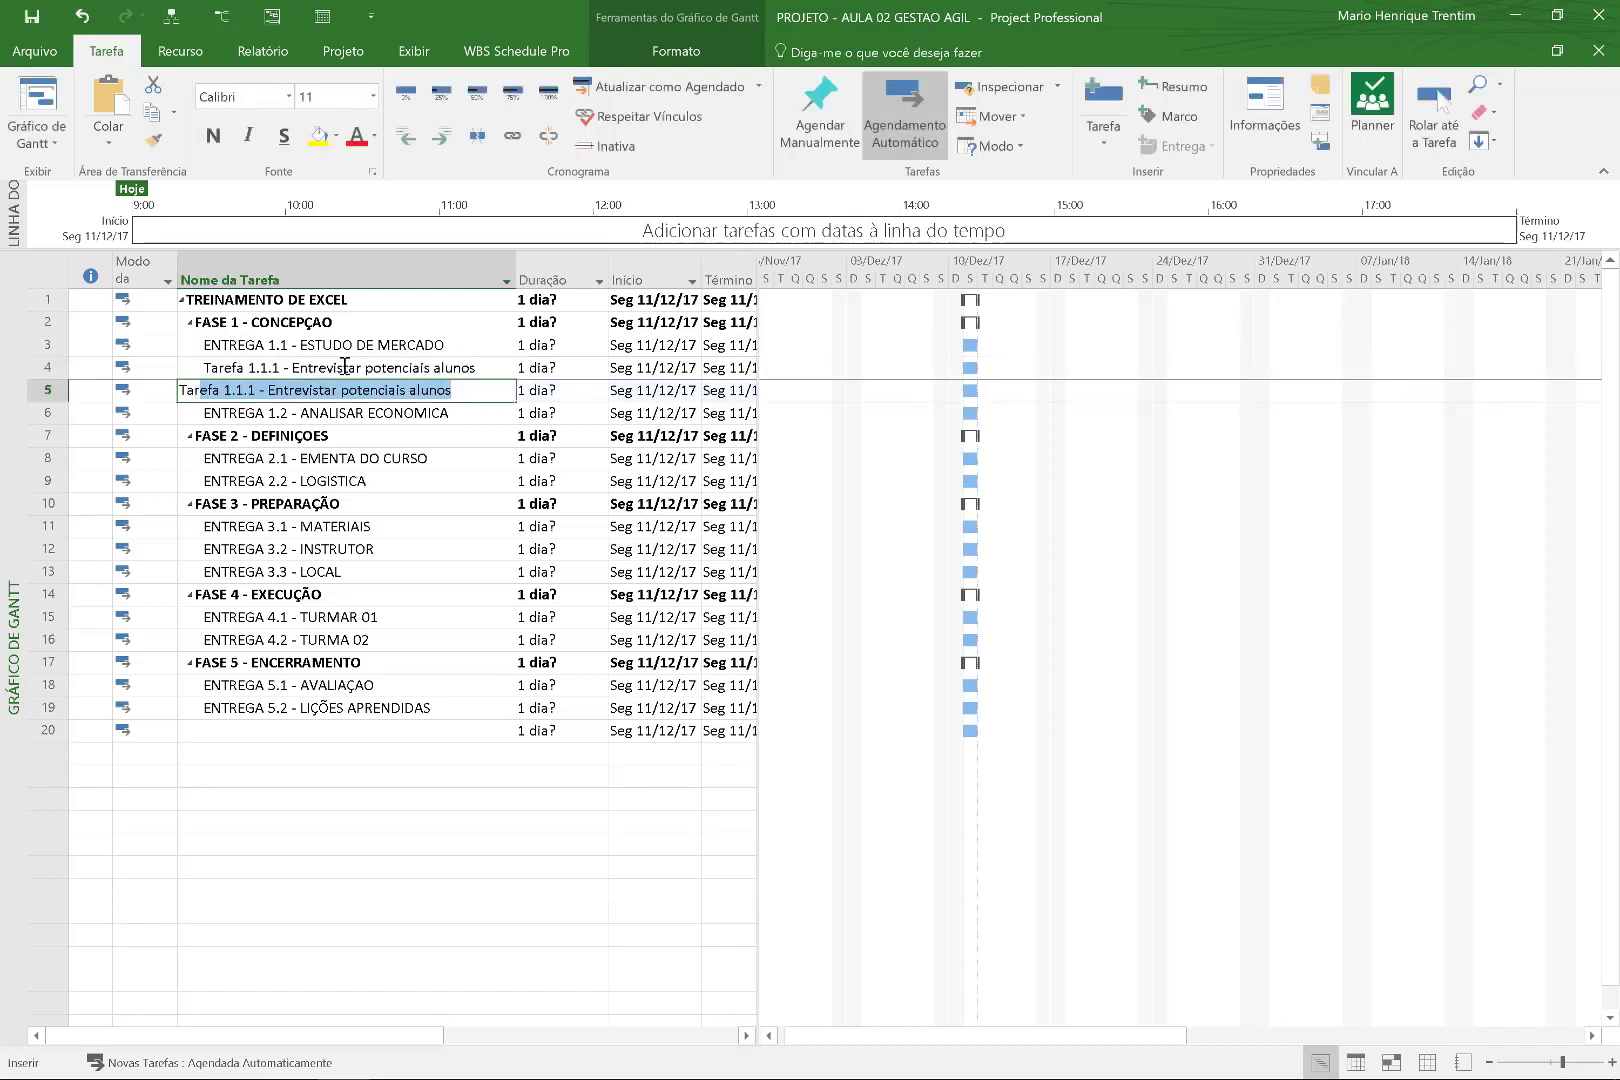
{"action": "type", "text": ".2"}
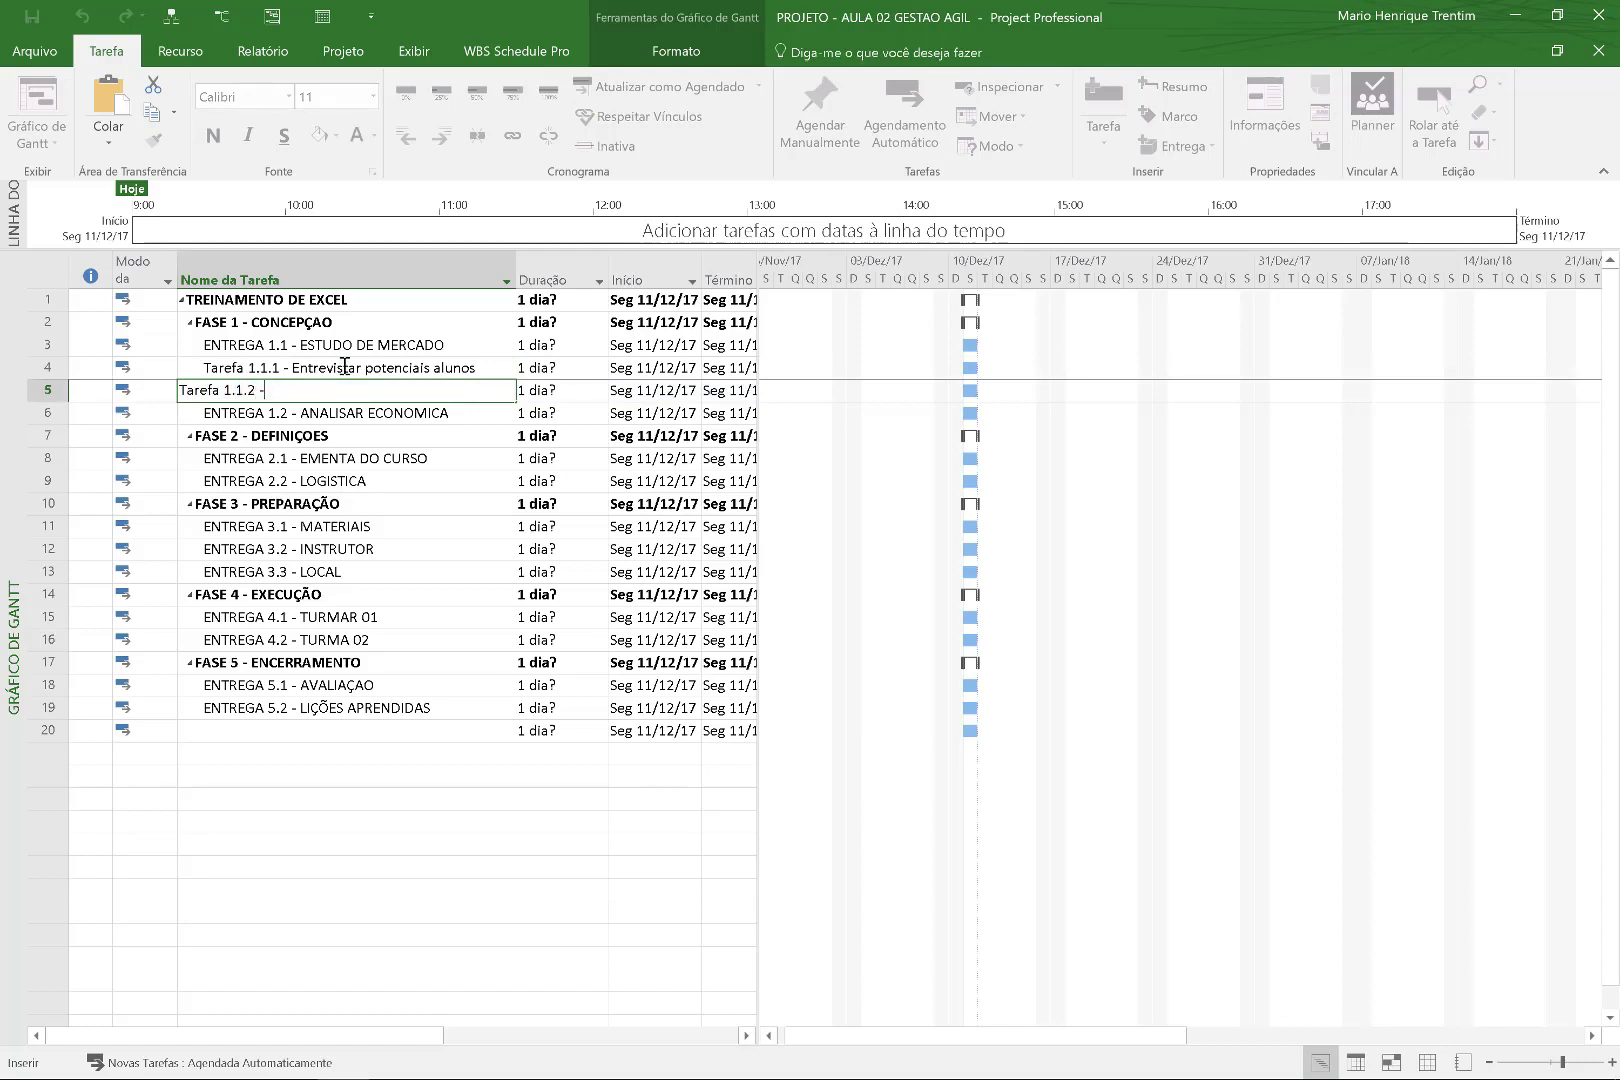
{"action": "type", "text": " - Prepearar relatorio"}
{"action": "key", "text": "Return"}
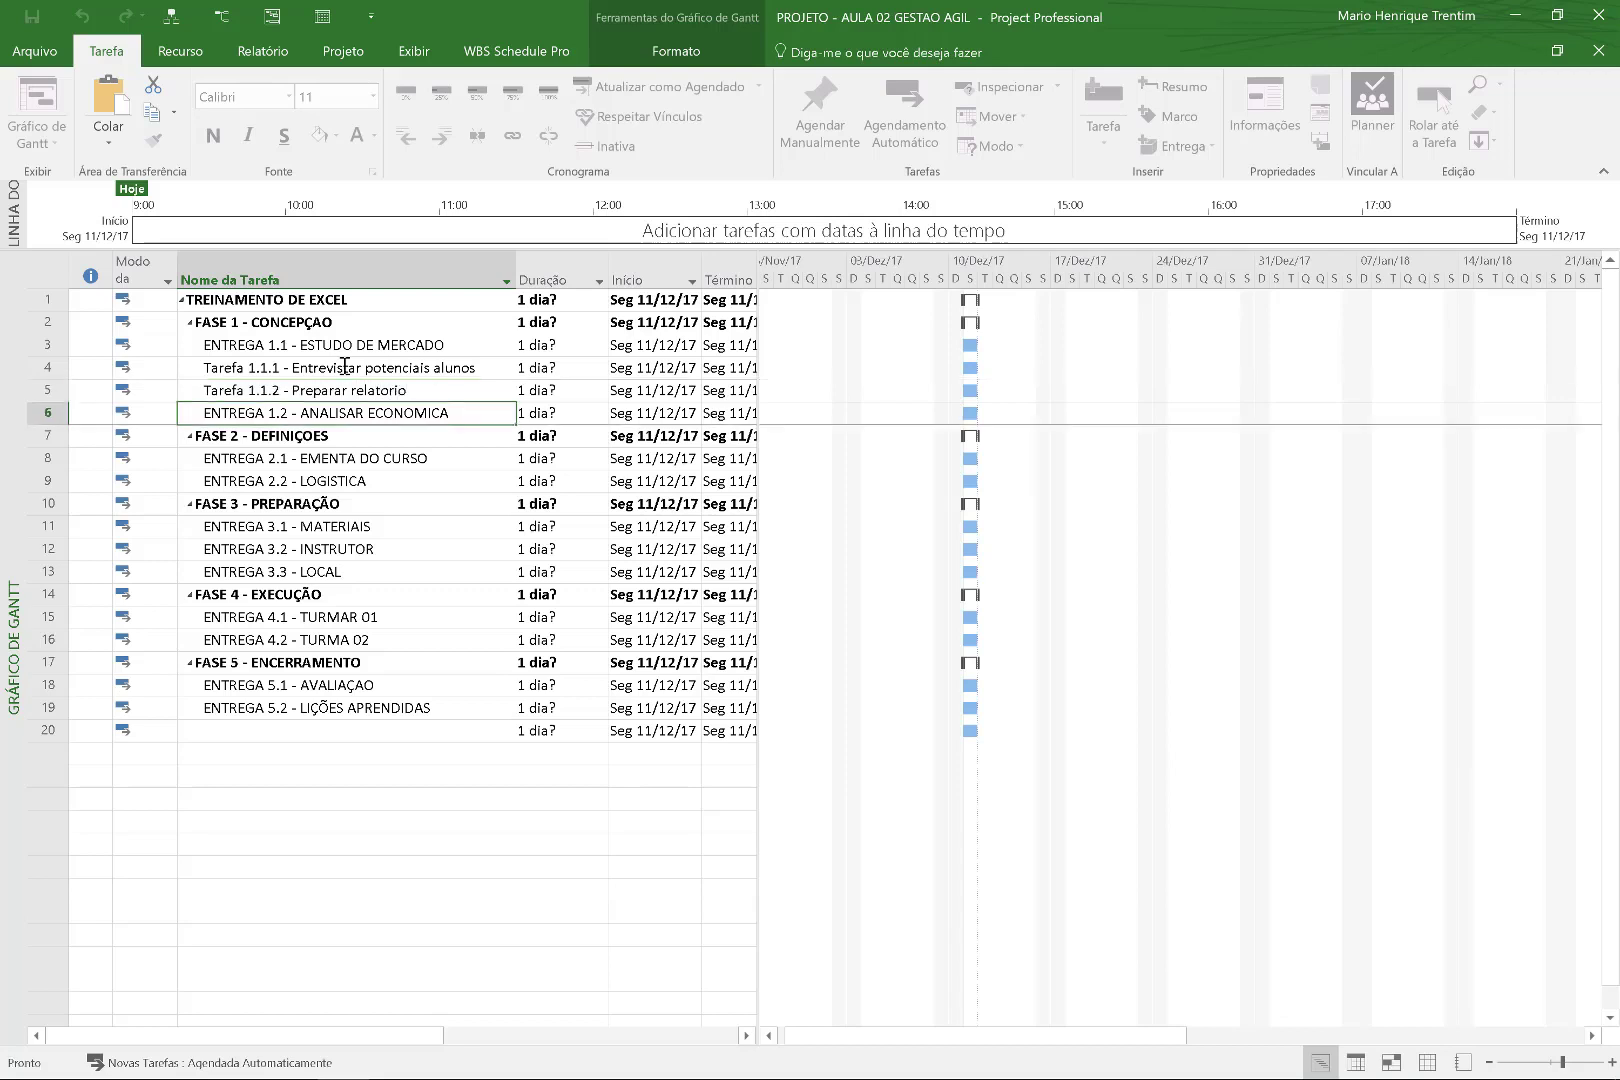
Indent Tarefa 1.1.1 and 1.1.2 under ENTREGA 1.1, give them 5 and 7 days, and link them.
{"action": "left_click_drag", "start_coordinate": [268, 365], "coordinate": [268, 390]}
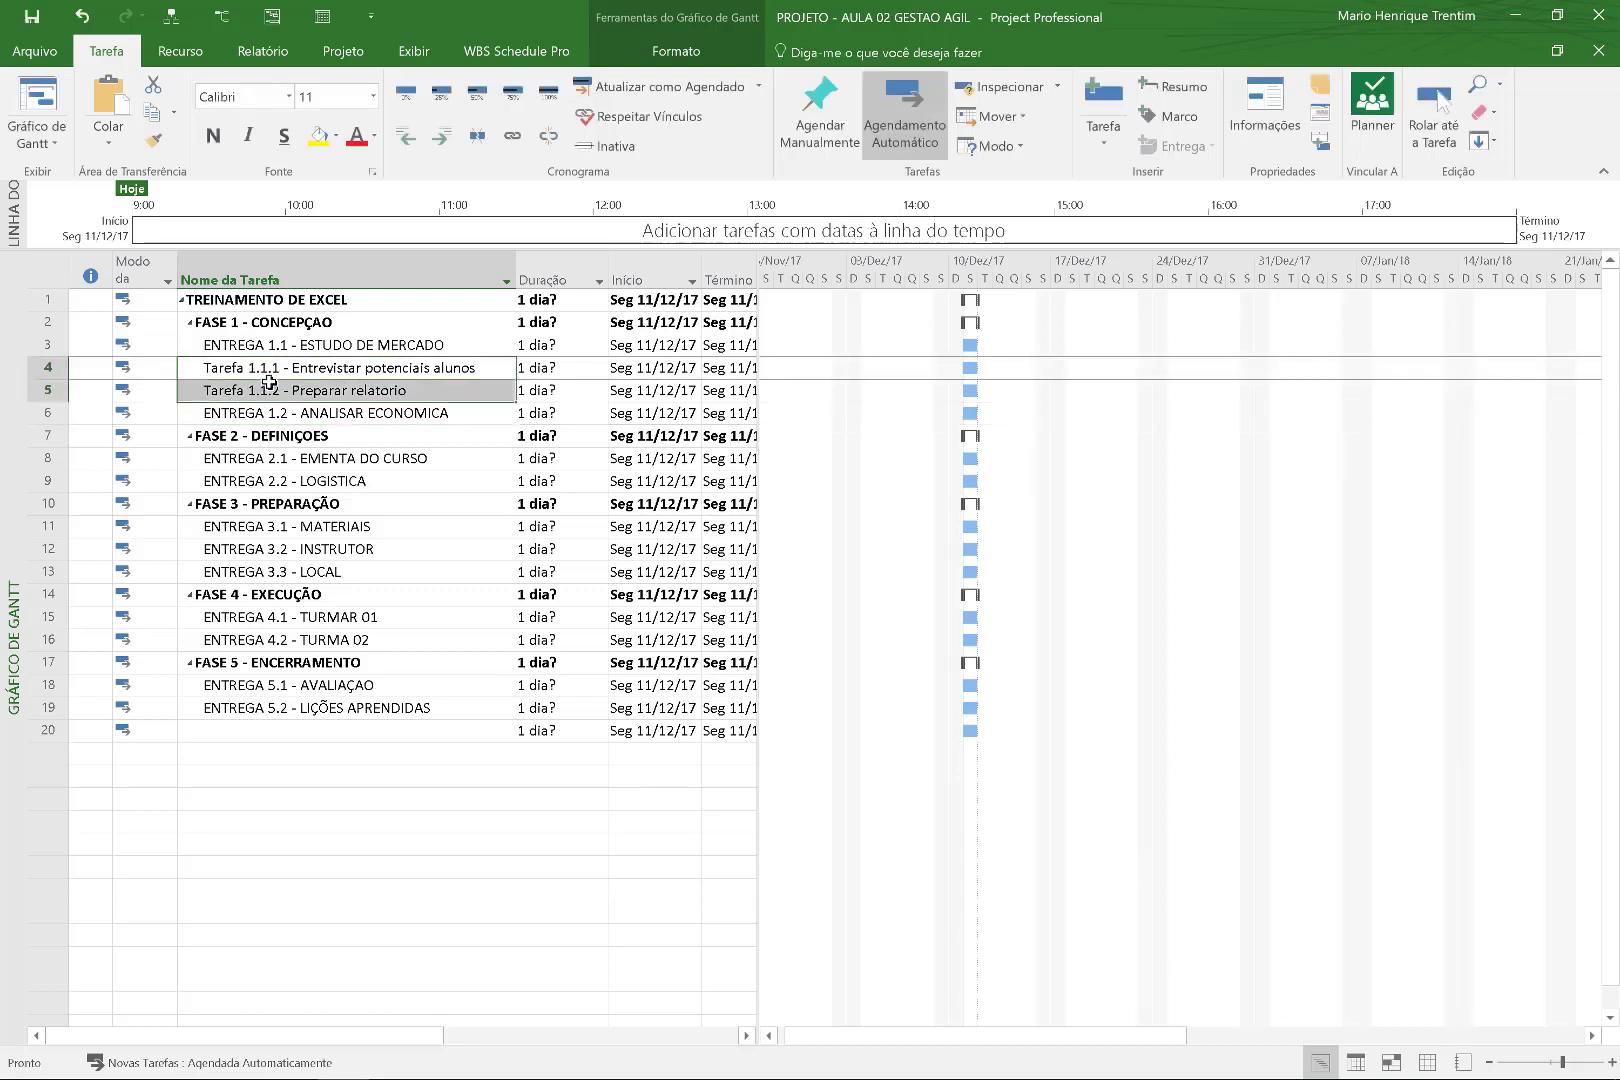
{"action": "left_click", "coordinate": [441, 136]}
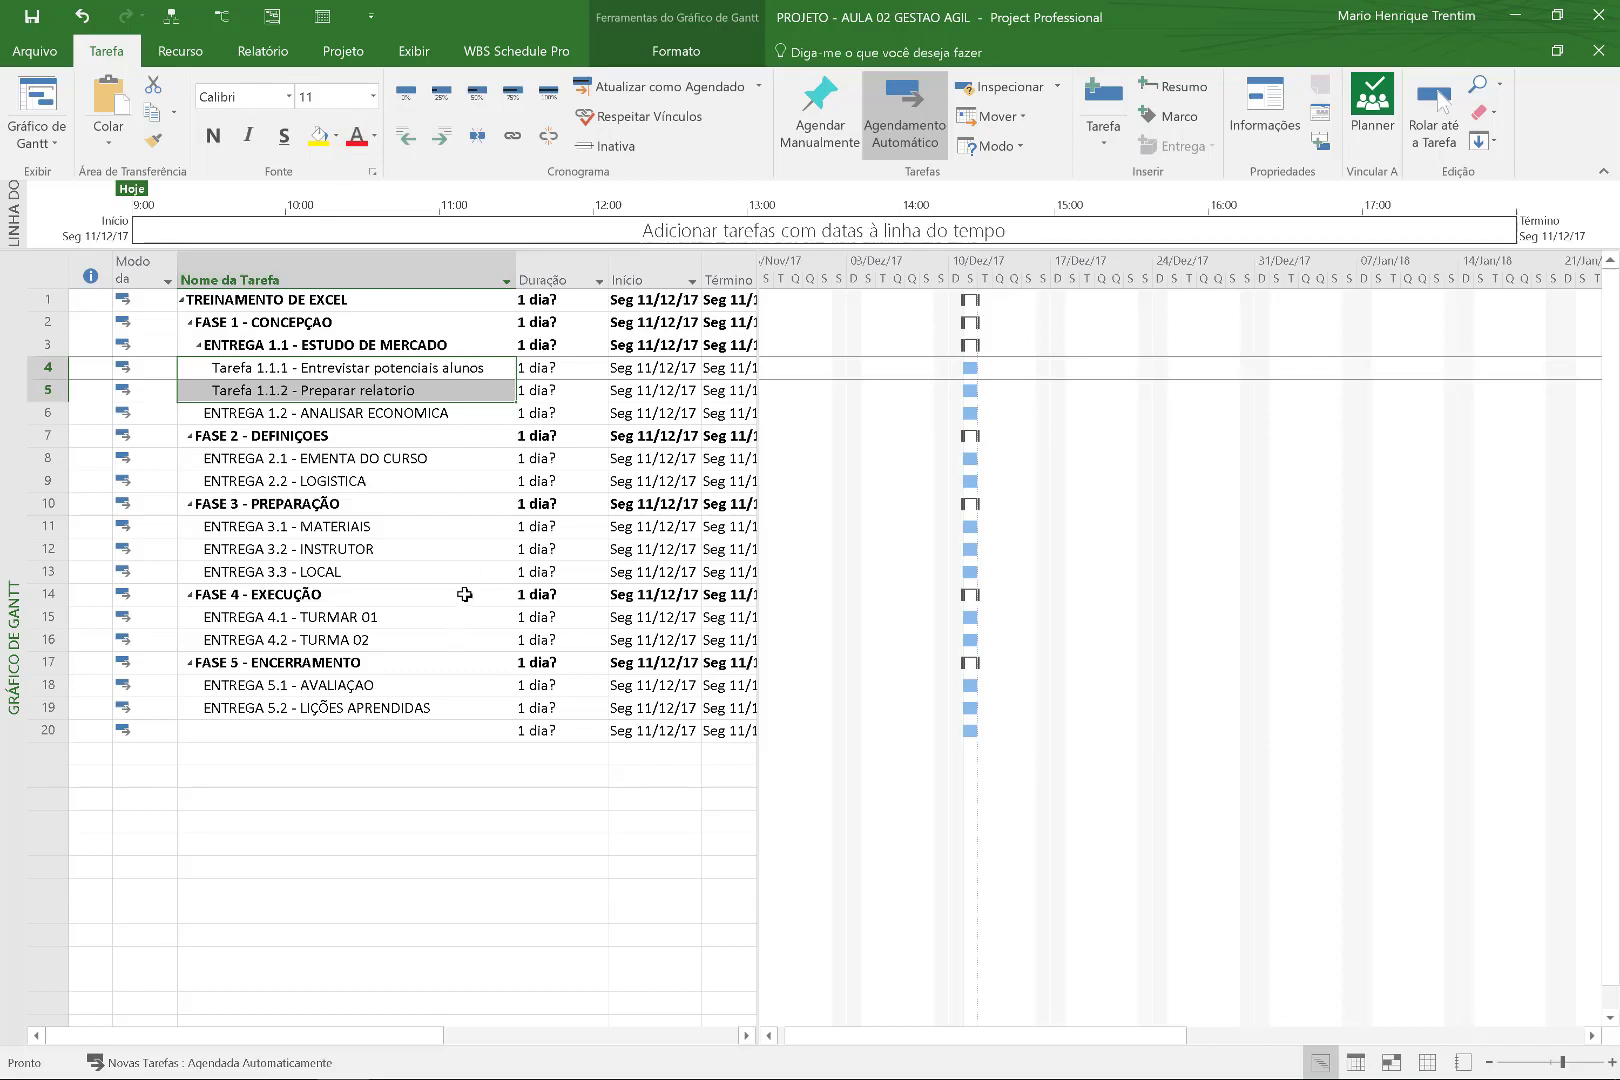
{"action": "left_click", "coordinate": [545, 367]}
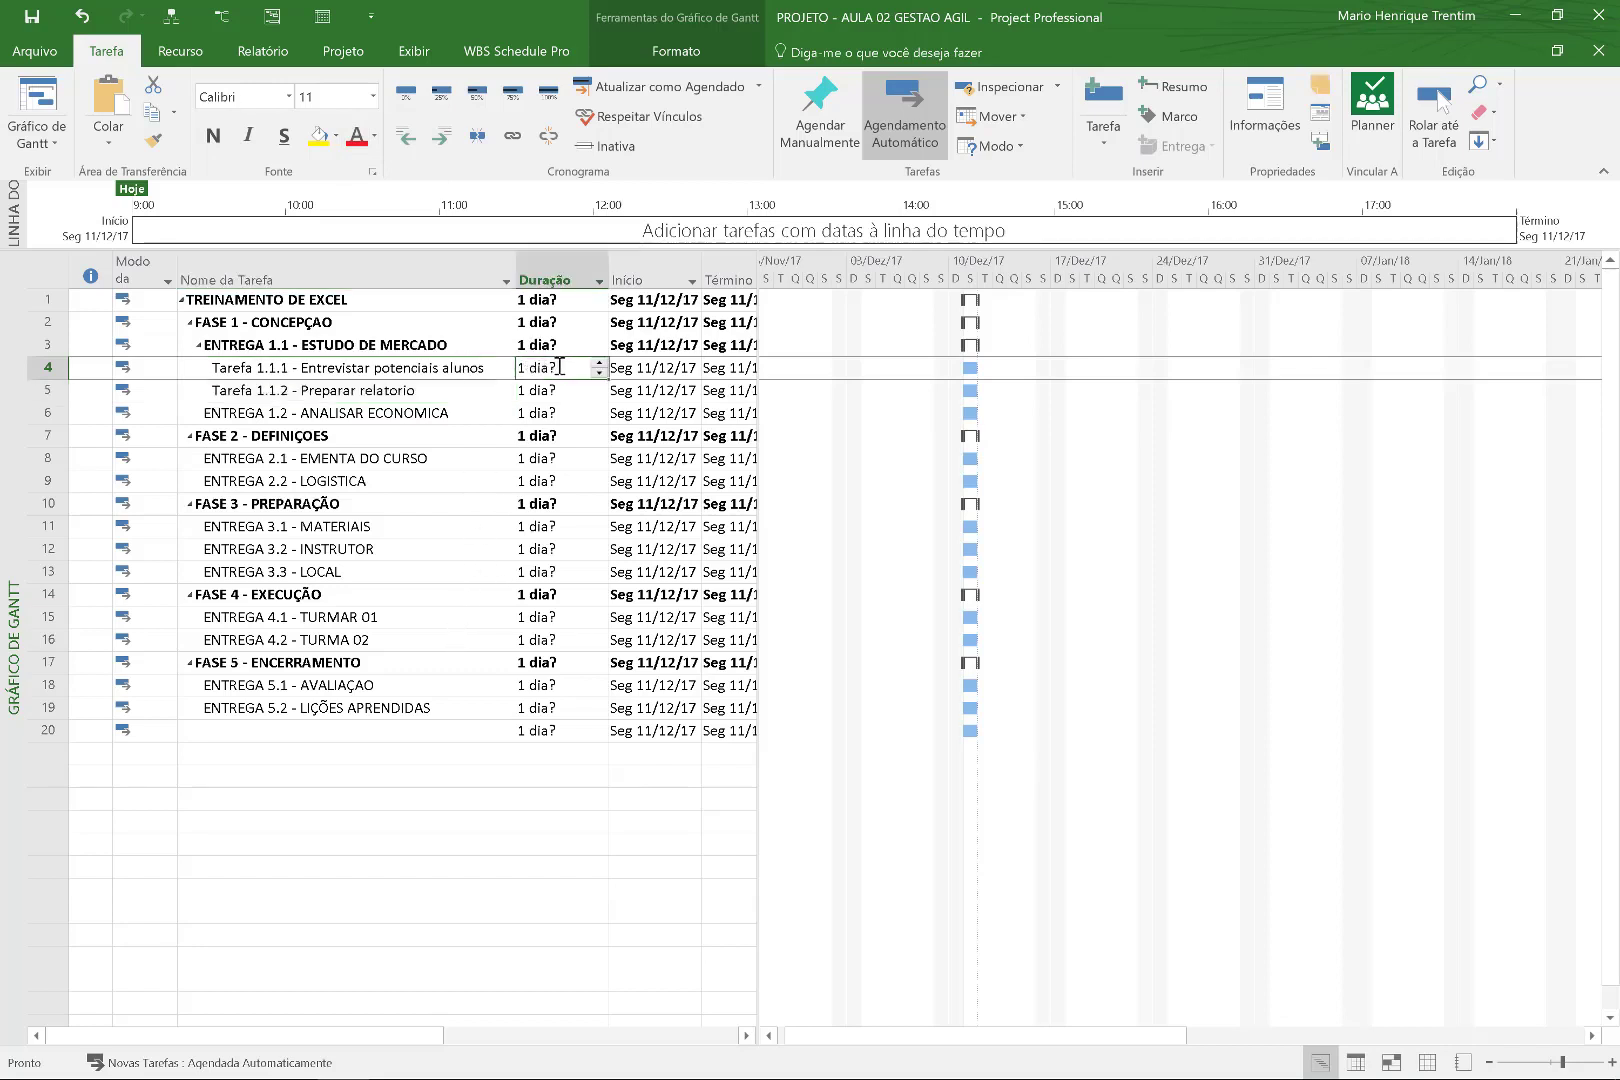
{"action": "type", "text": "5"}
{"action": "key", "text": "Return"}
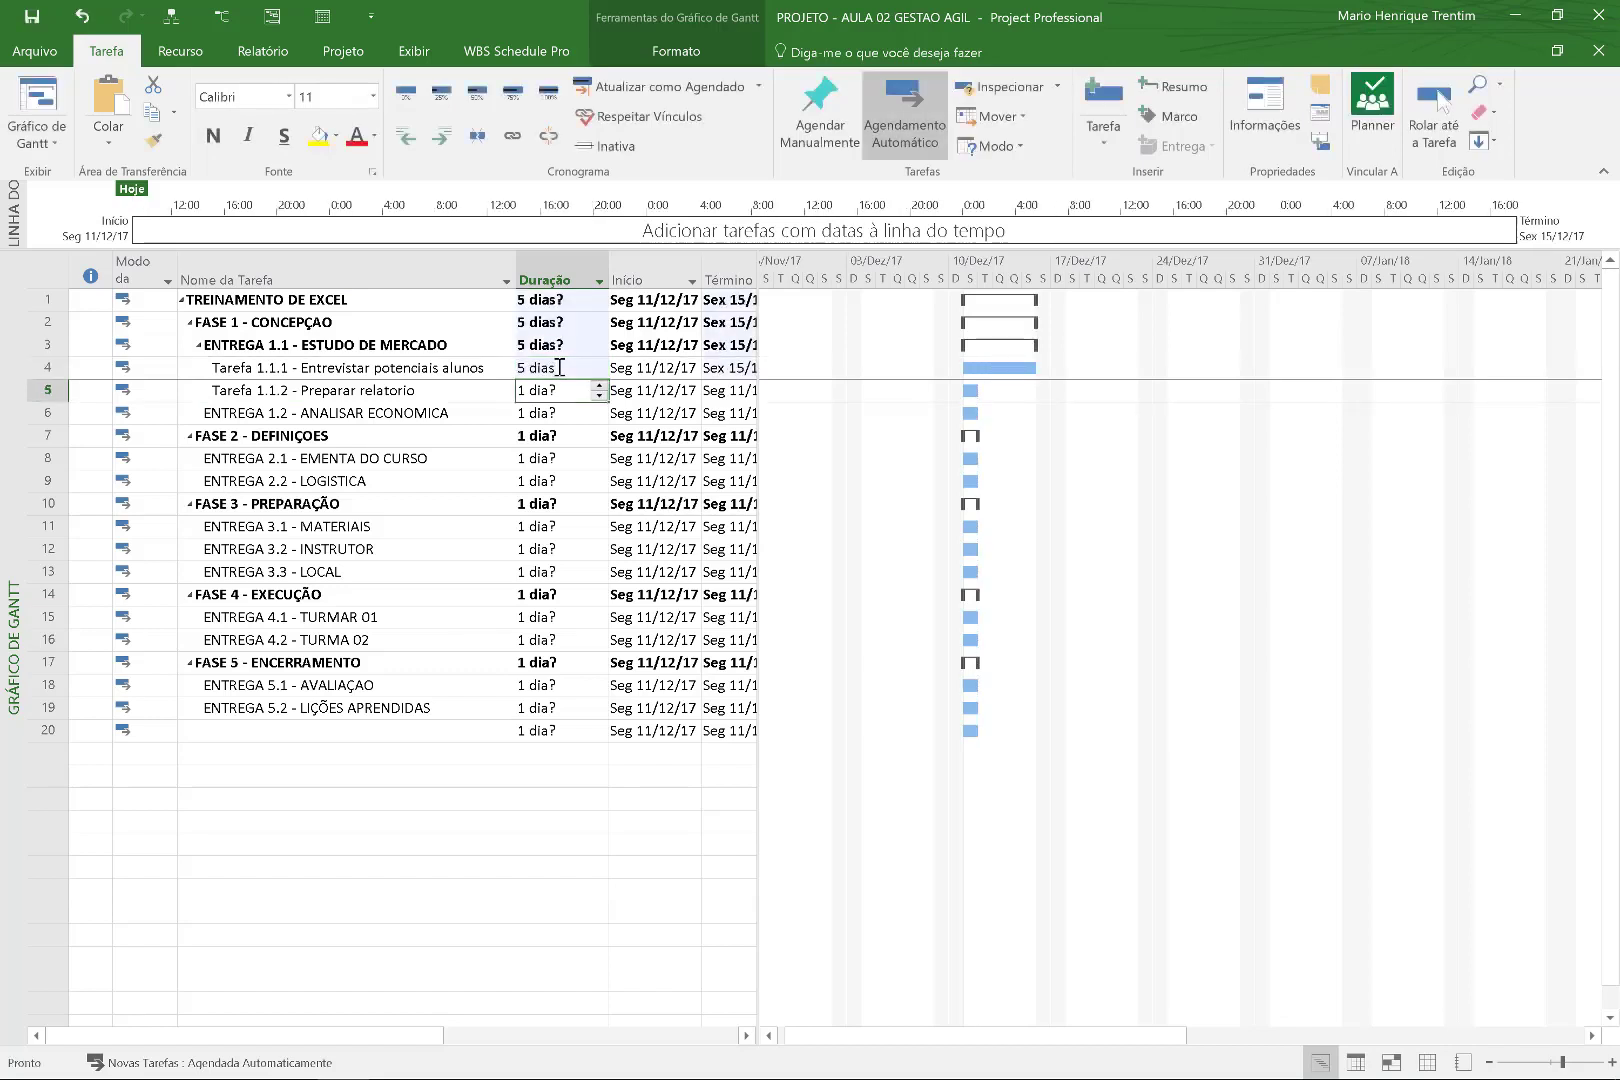
{"action": "type", "text": "7"}
{"action": "key", "text": "Return"}
{"action": "left_click_drag", "start_coordinate": [1019, 368], "coordinate": [1030, 390]}
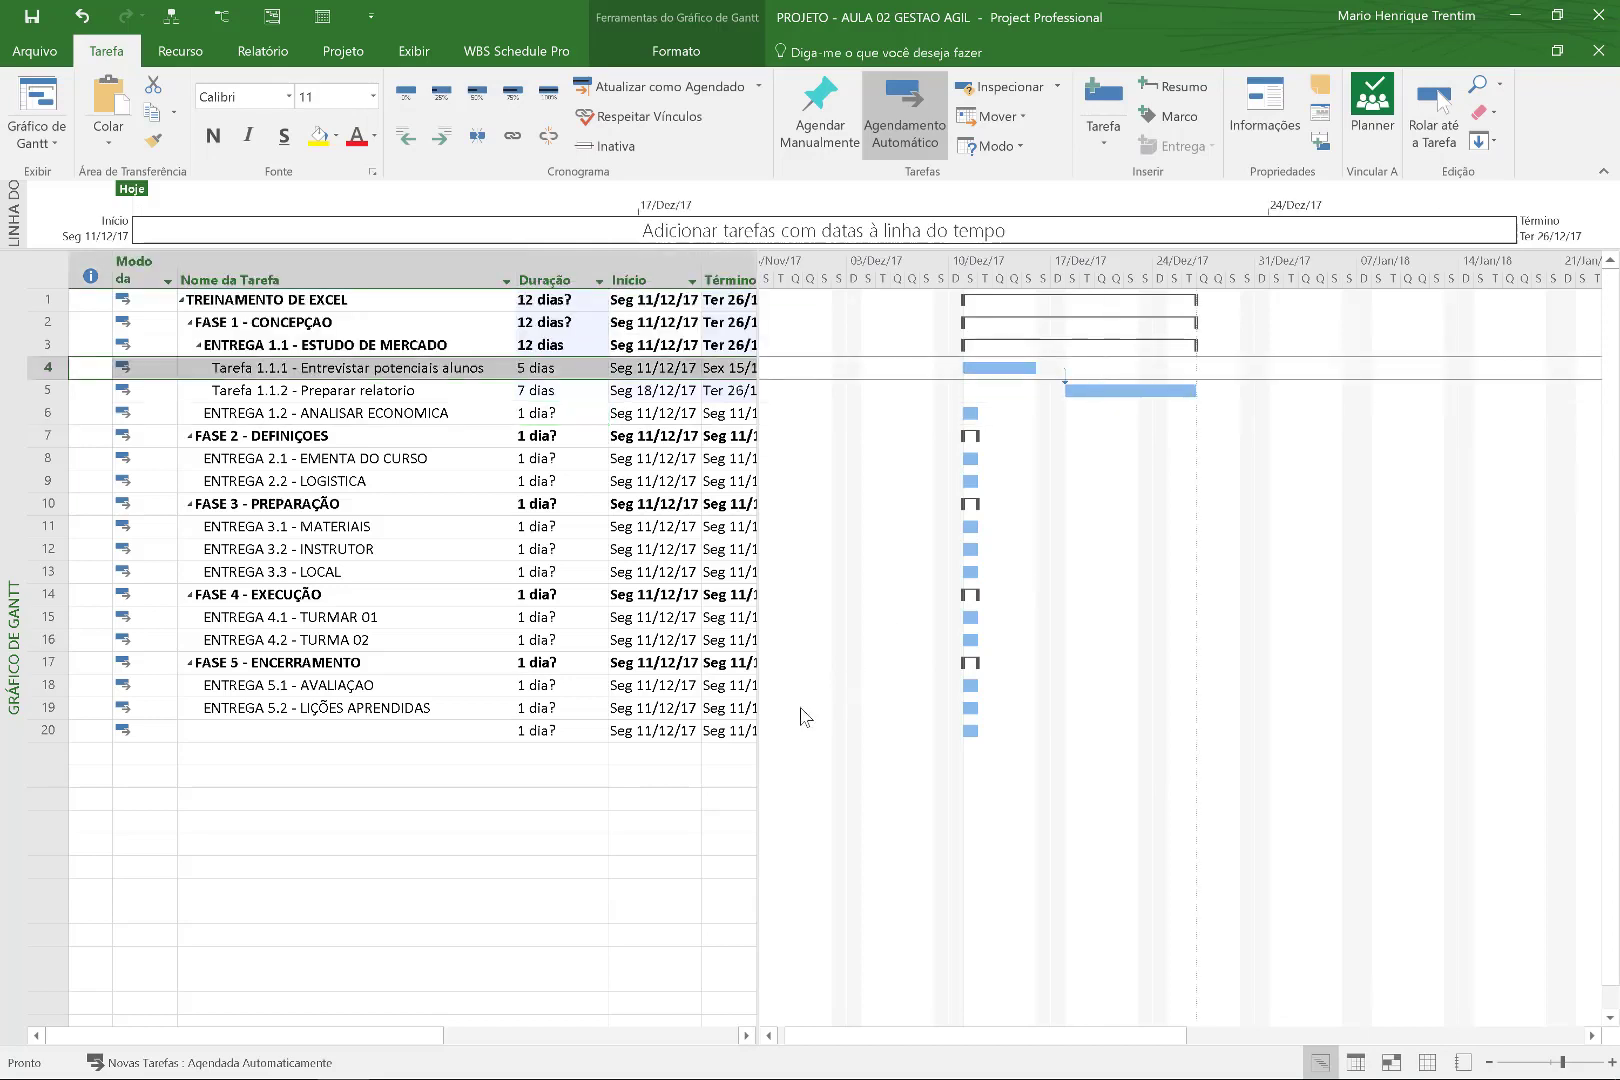
Rename ENTREGA 1.2 to ANALISE ECONOMICA, set 15 days, and link it after Tarefa 1.1.2.
{"action": "left_click", "coordinate": [361, 411]}
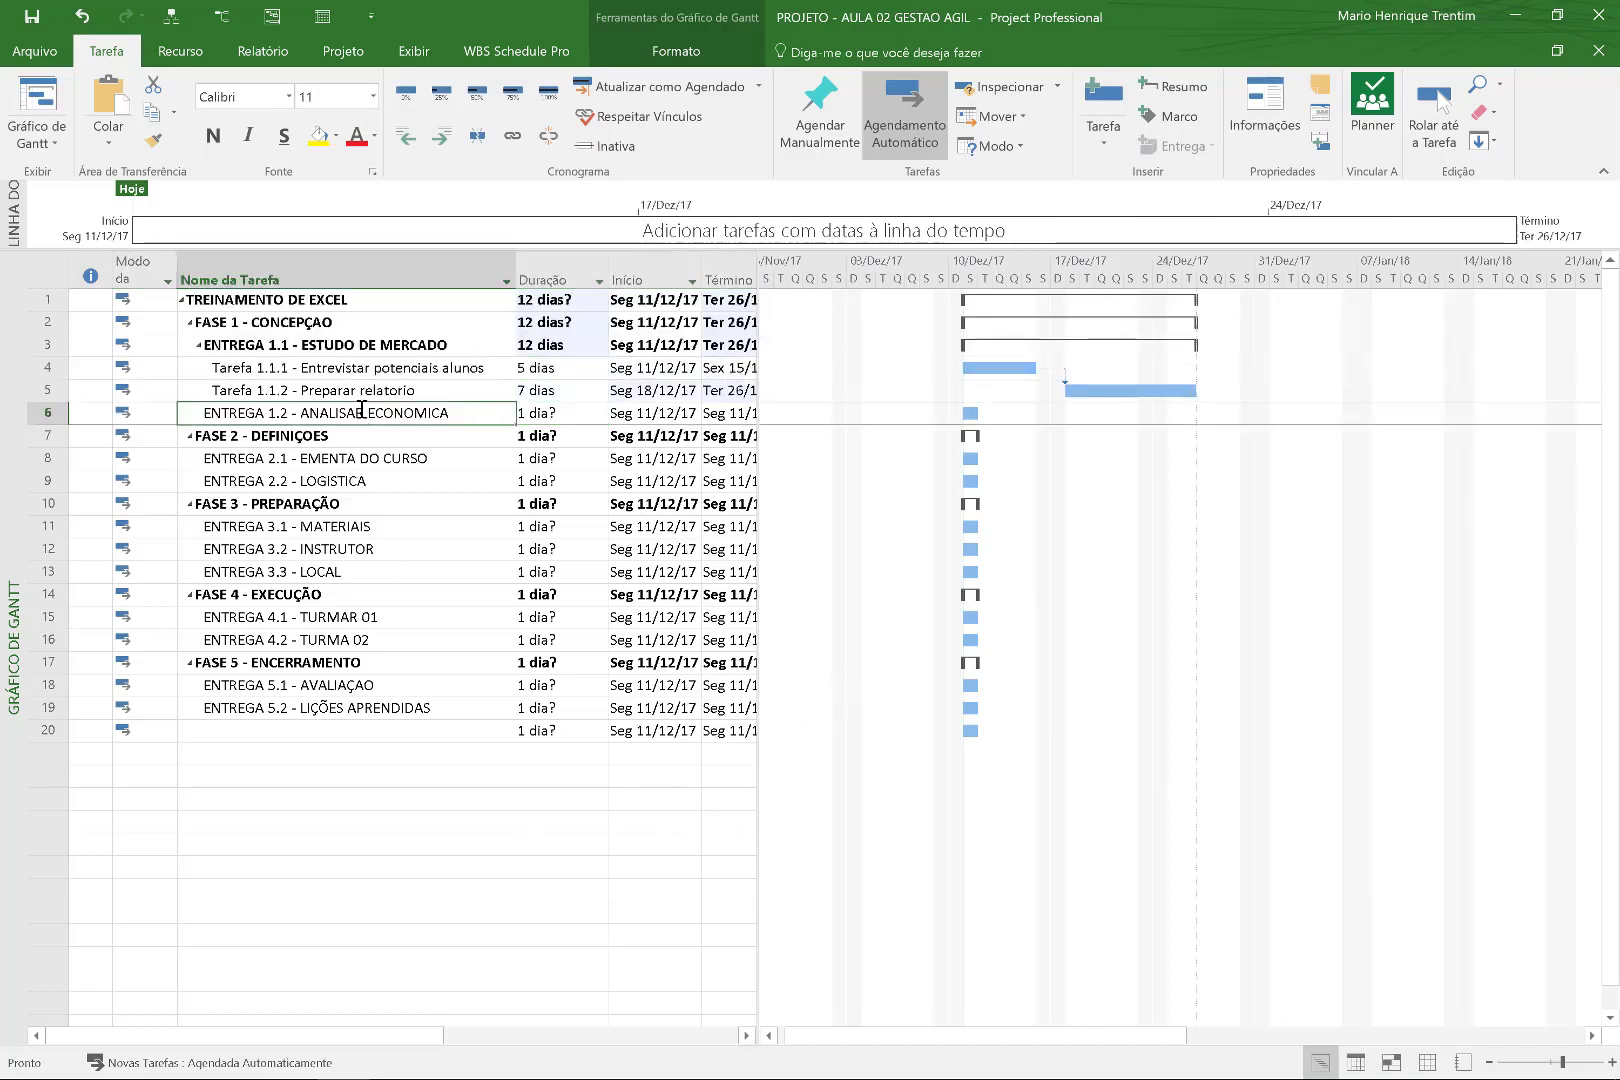
{"action": "left_click", "coordinate": [565, 415]}
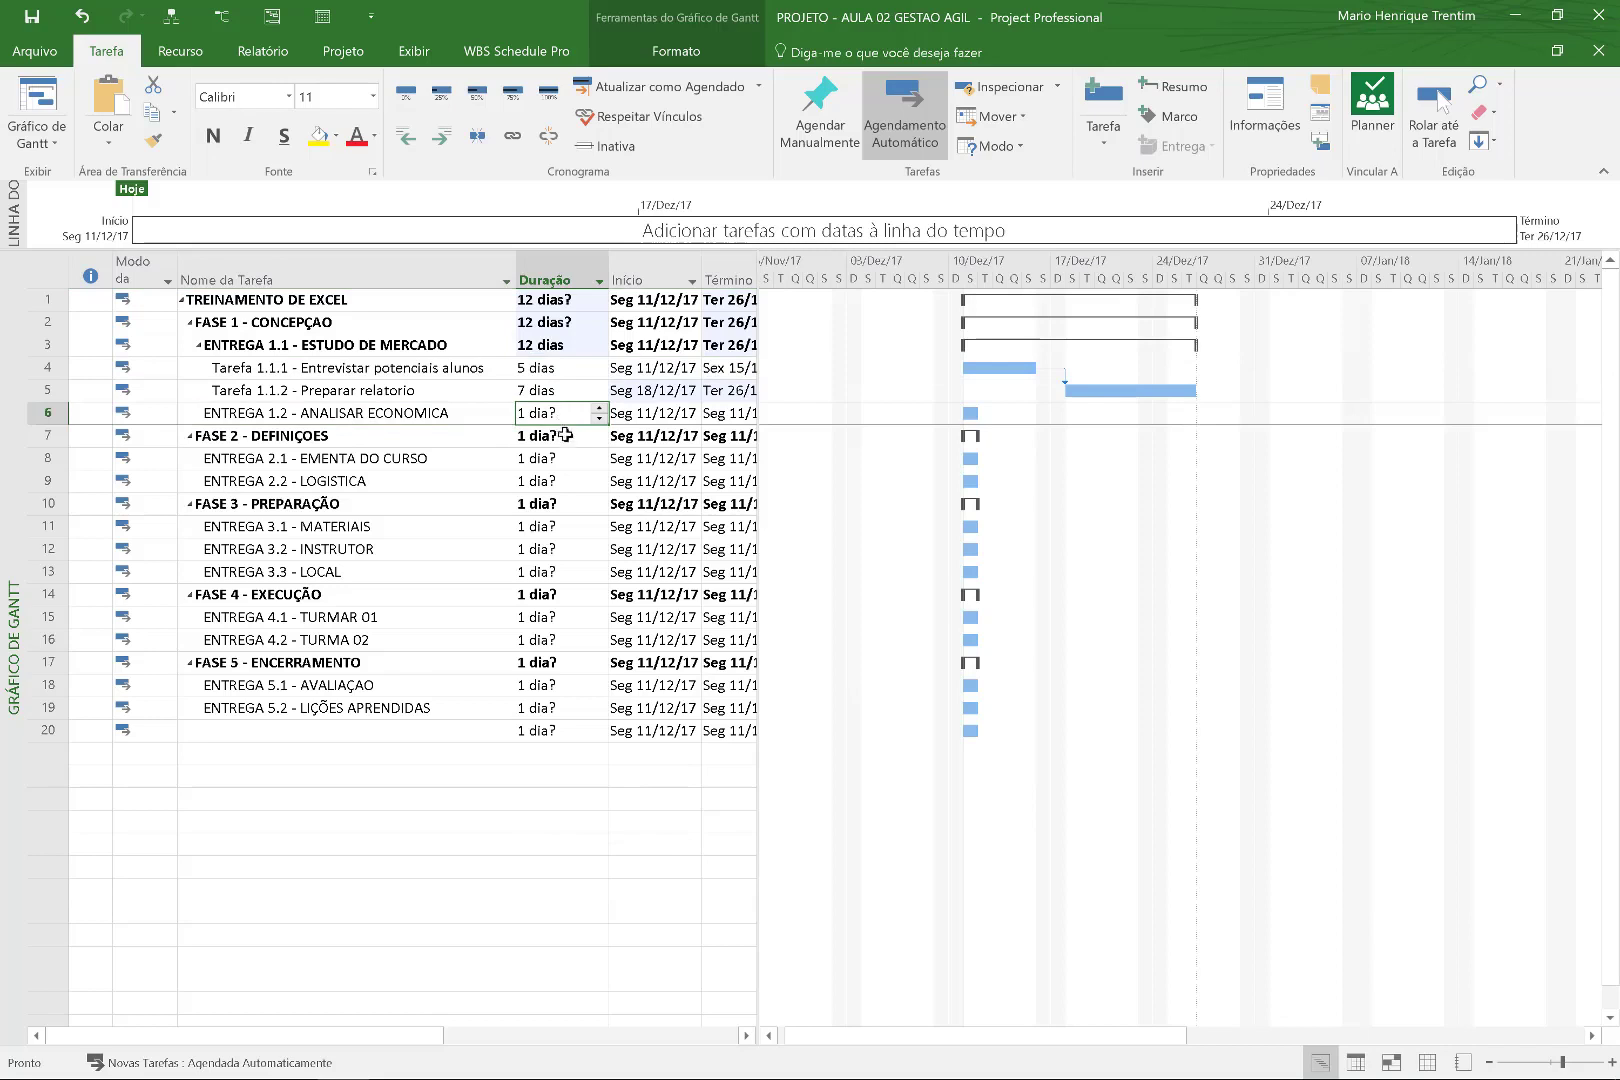
{"action": "left_click", "coordinate": [378, 418]}
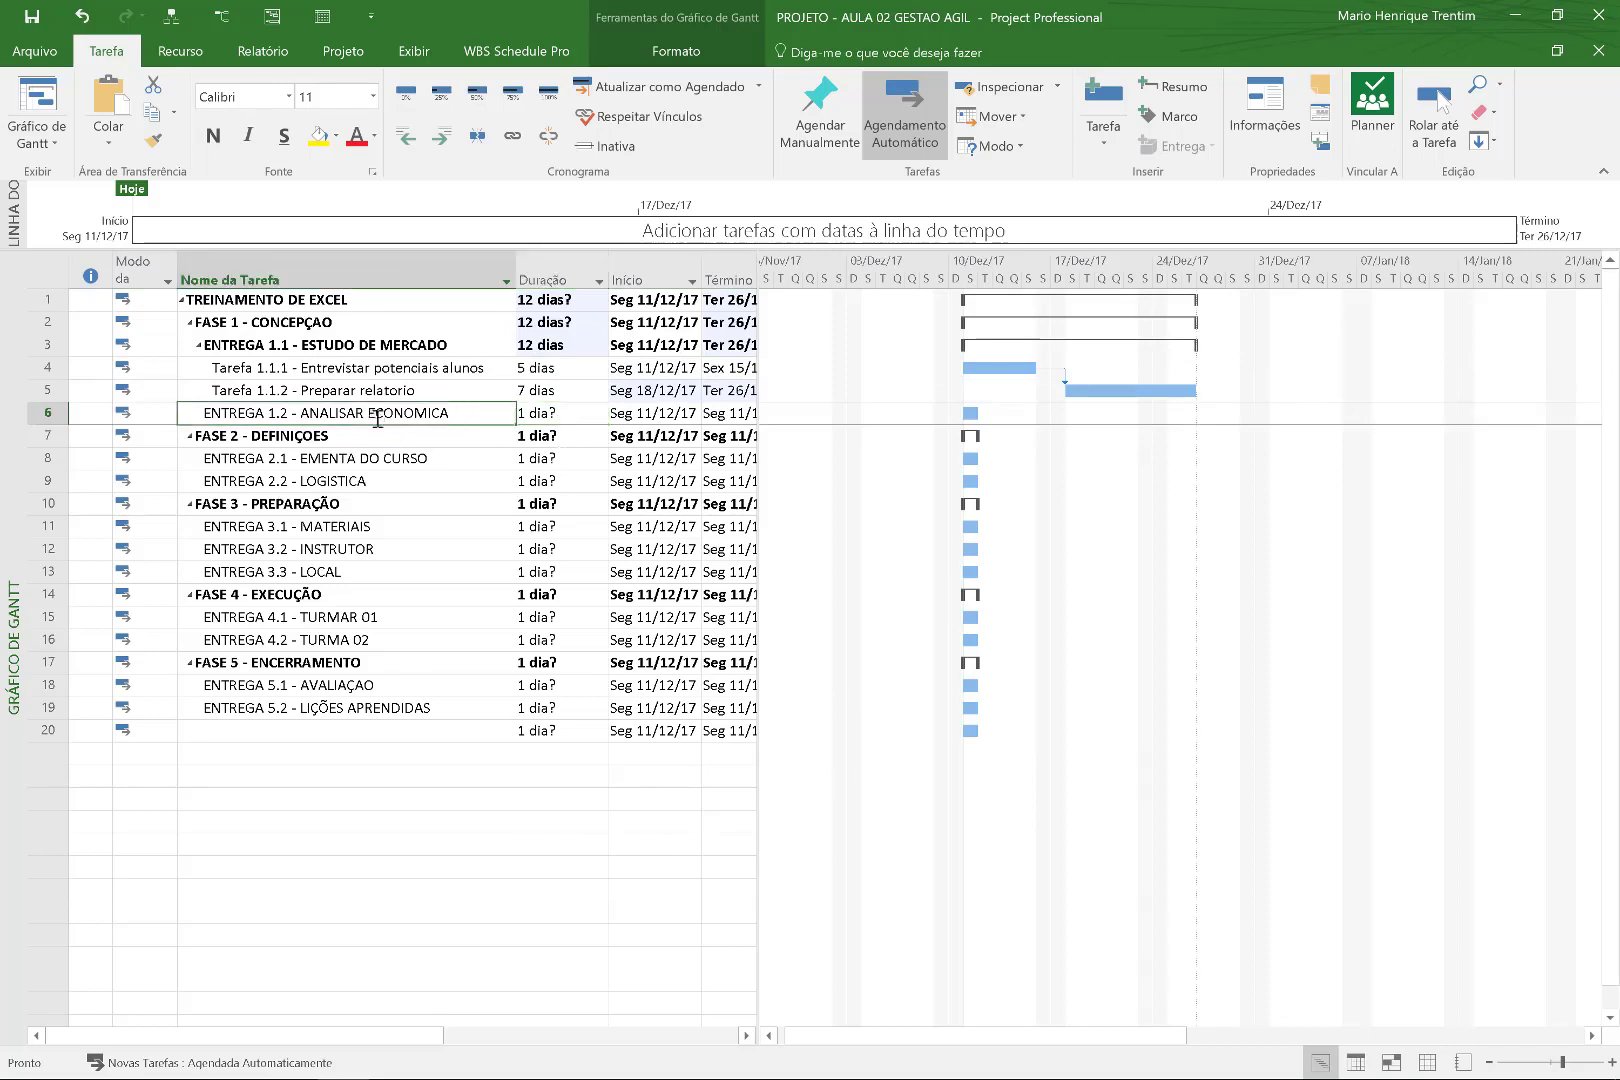
{"action": "left_click", "coordinate": [365, 413]}
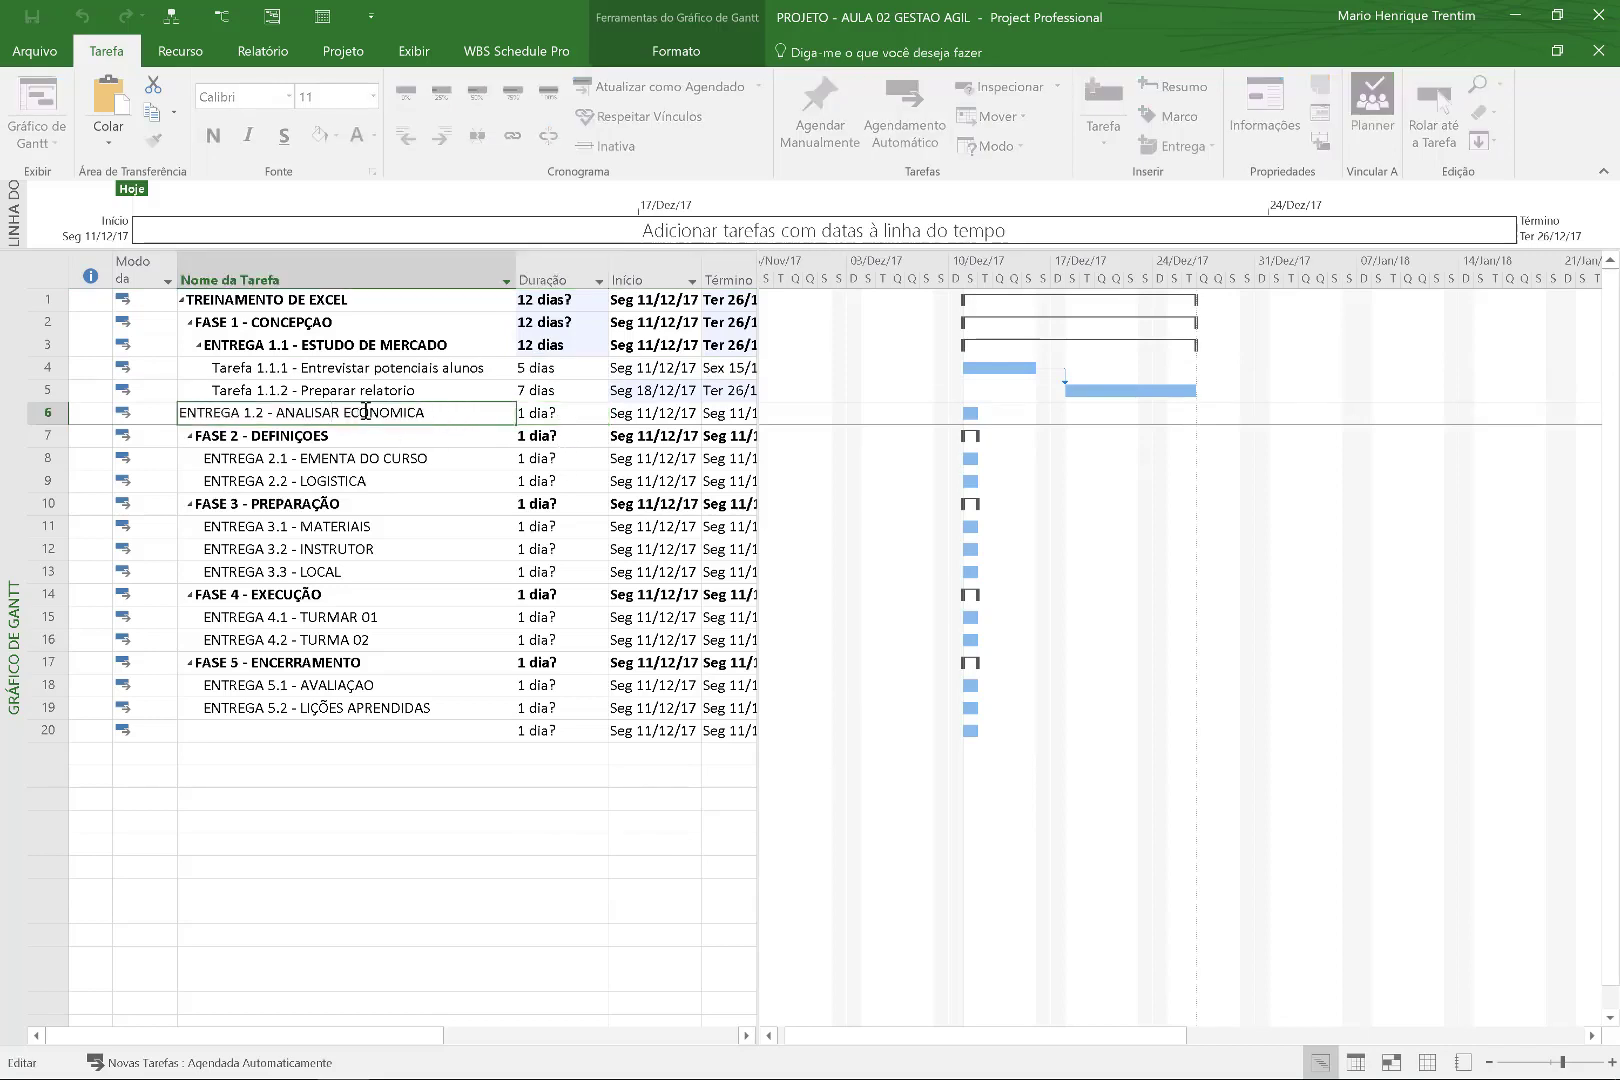
{"action": "key", "text": "BackSpace"}
{"action": "key", "text": "BackSpace"}
{"action": "type", "text": "E"}
{"action": "key", "text": "Return"}
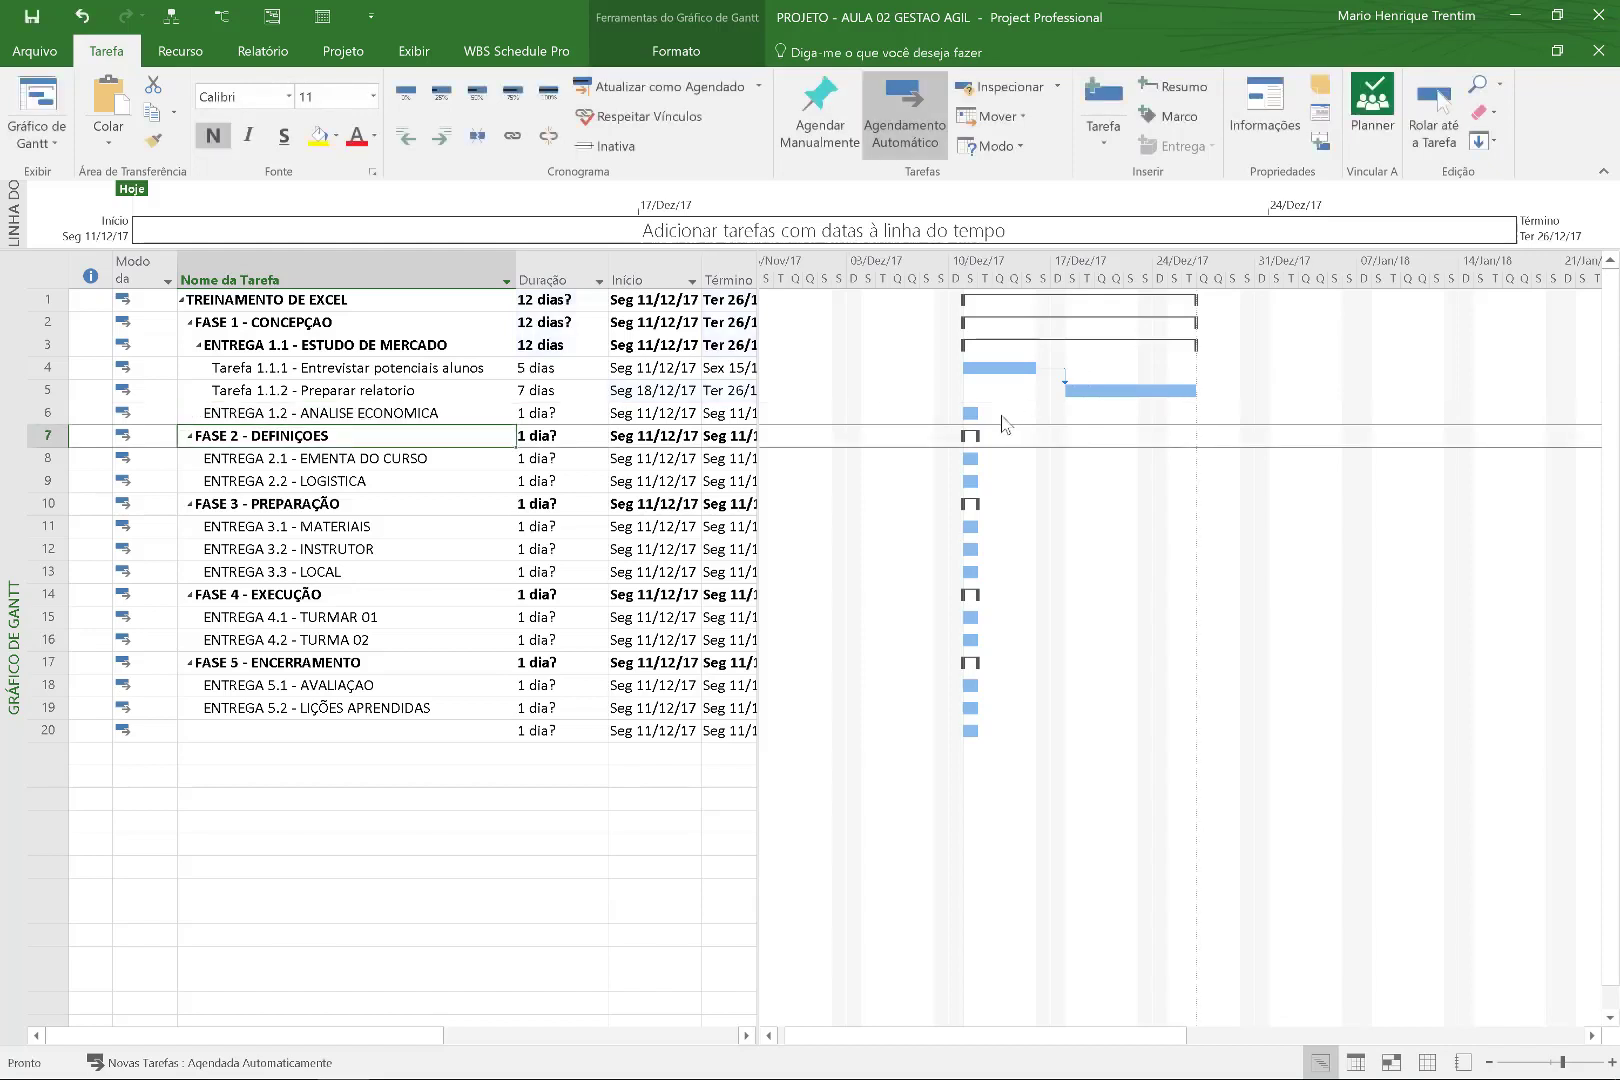
{"action": "left_click", "coordinate": [562, 414]}
{"action": "left_click", "coordinate": [566, 415]}
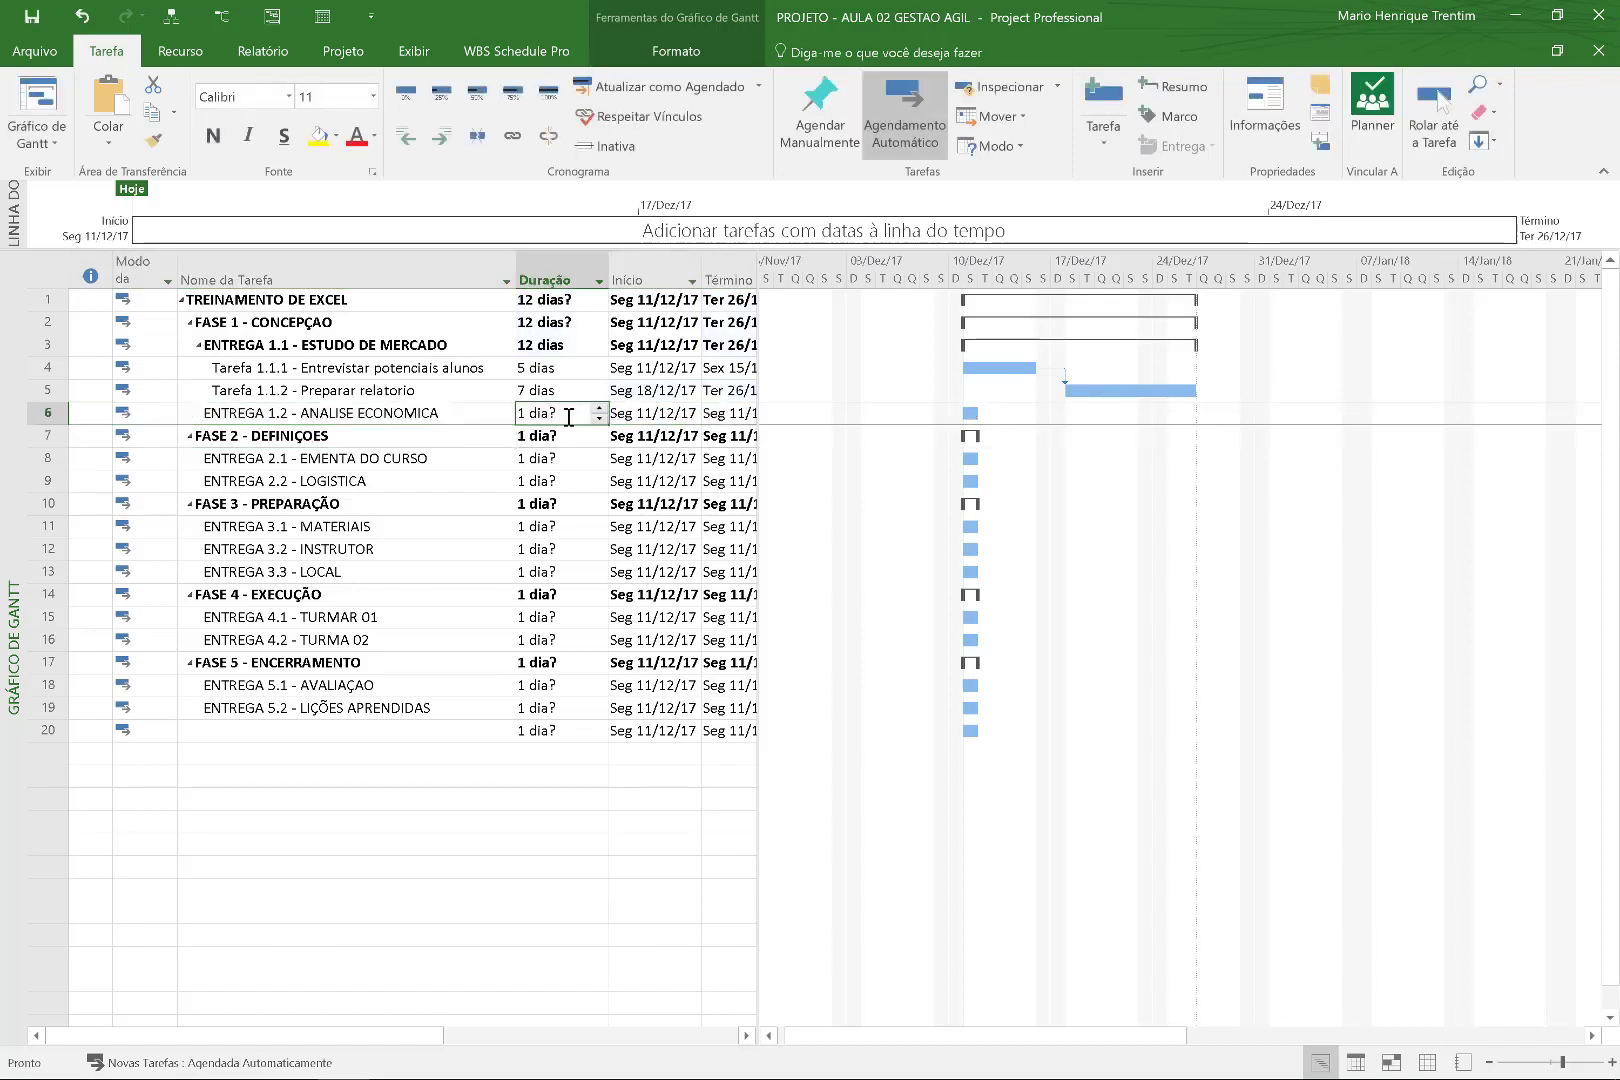
{"action": "type", "text": "15"}
{"action": "key", "text": "Return"}
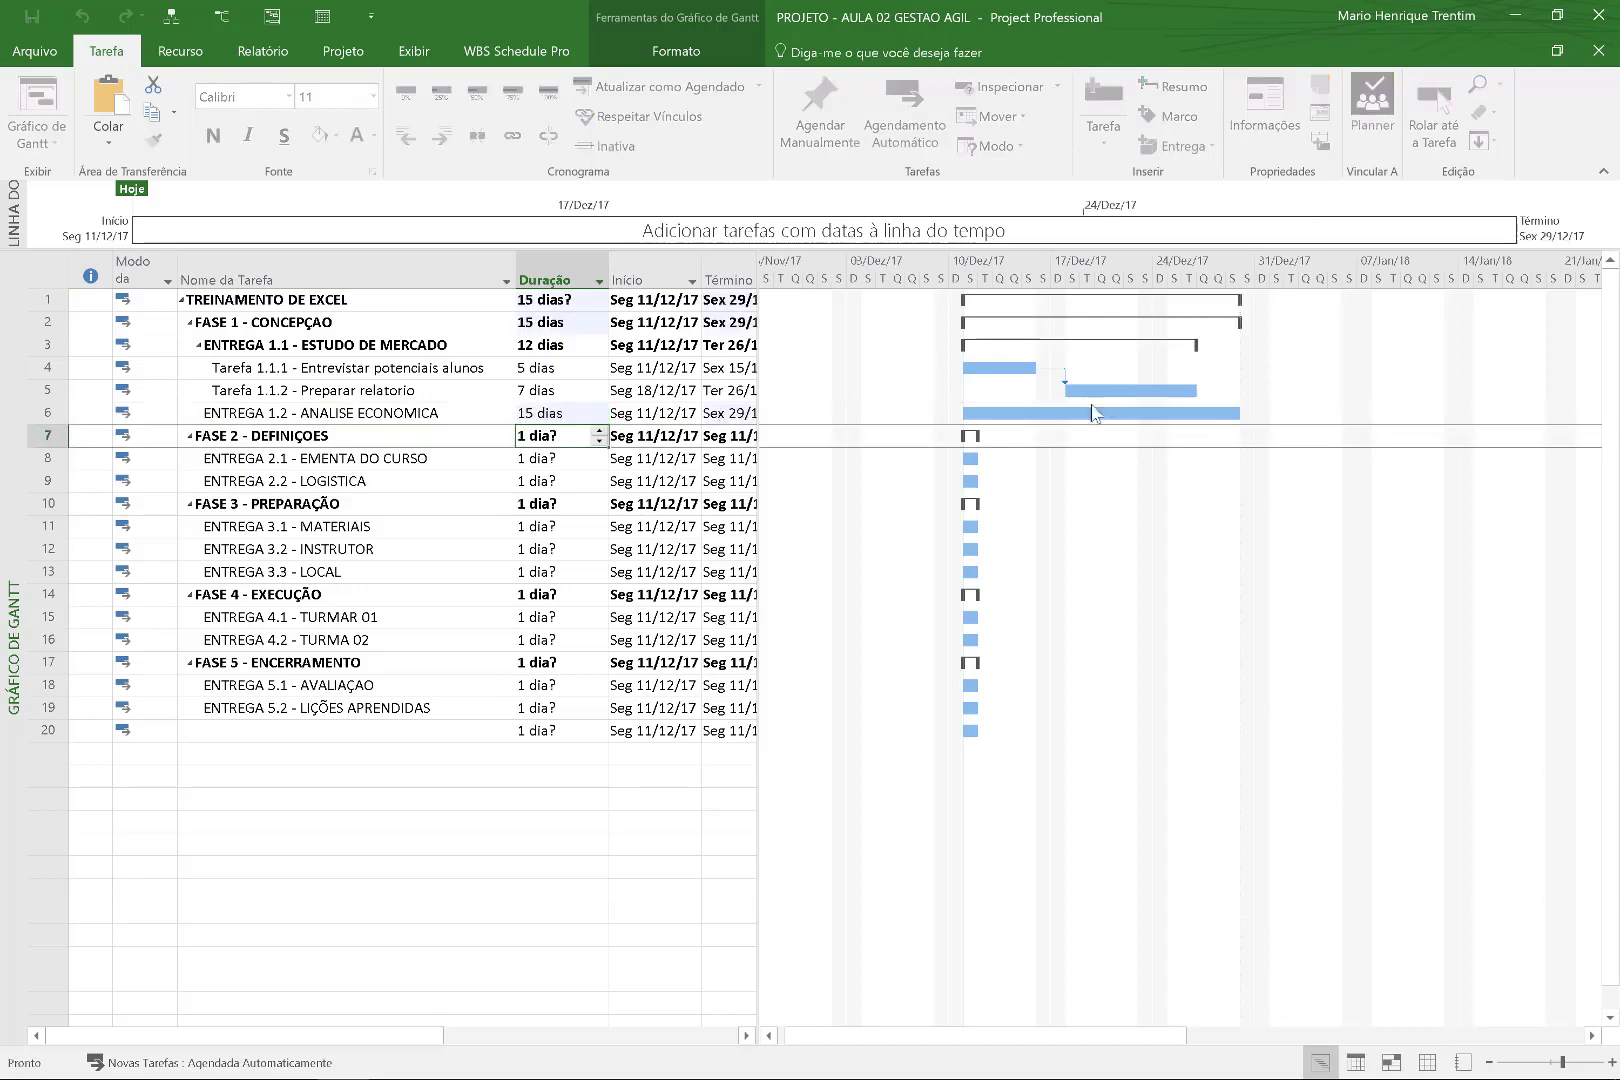
{"action": "left_click_drag", "start_coordinate": [1113, 390], "coordinate": [1093, 412]}
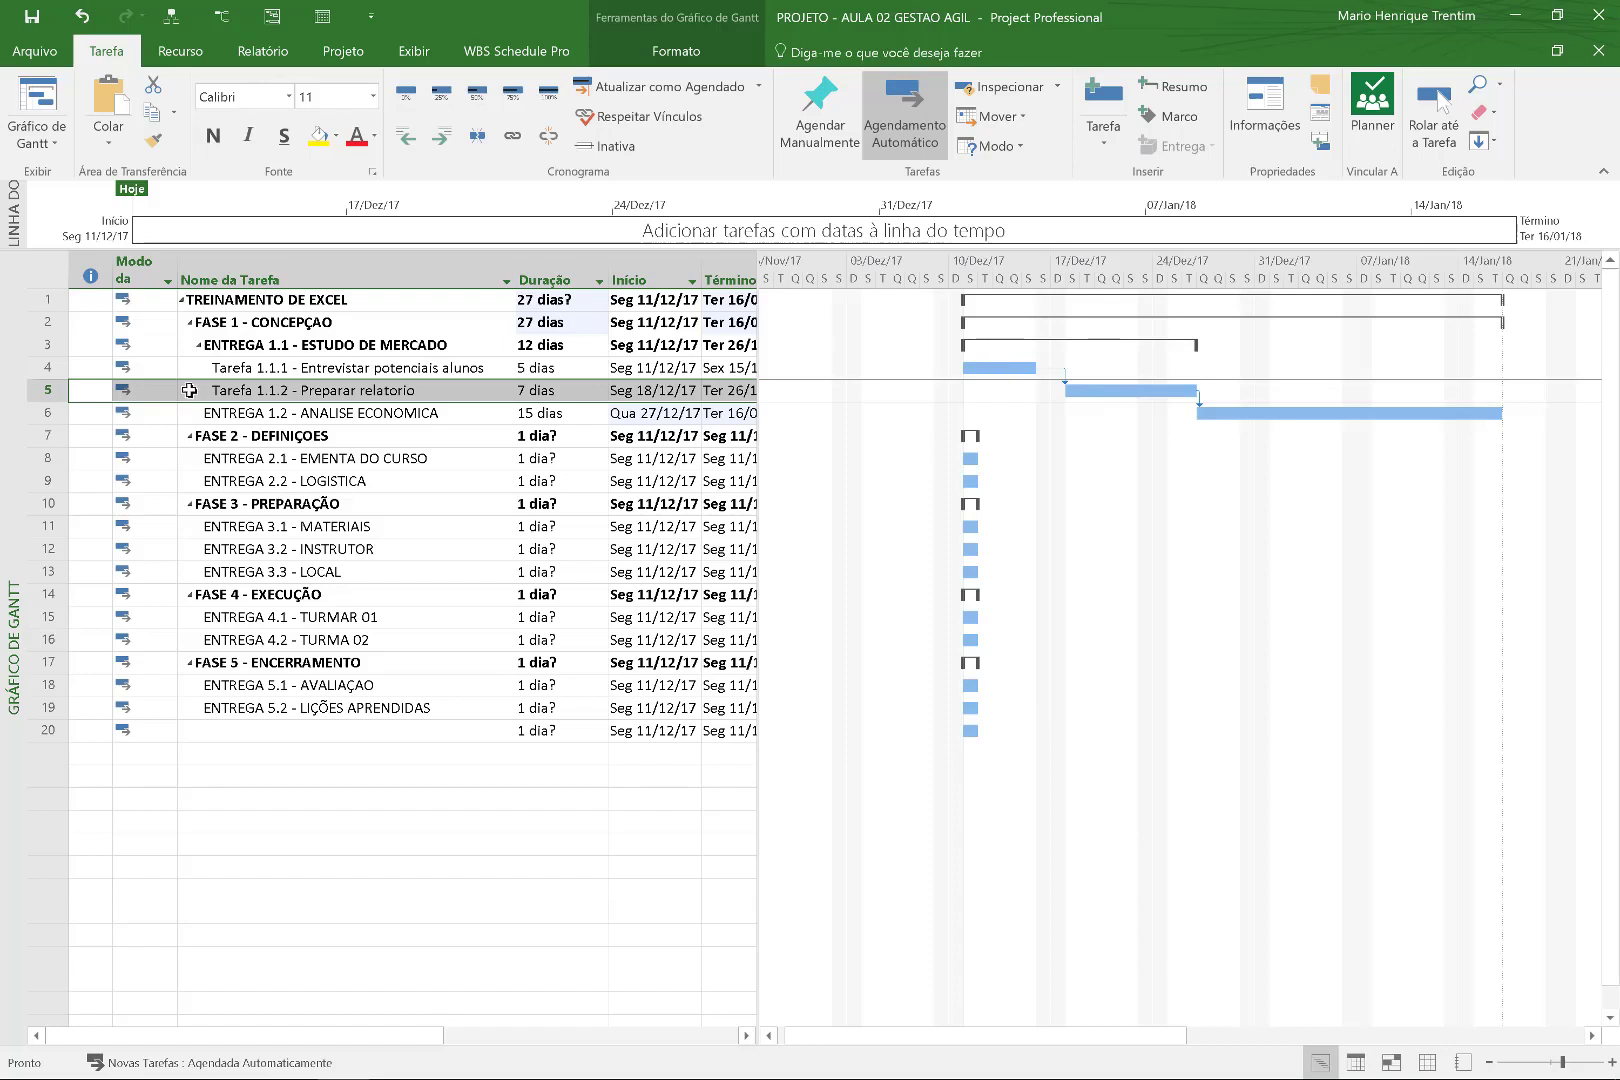
Link FASE 1 and FASE 2 so FASE 2 follows FASE 1.
{"action": "left_click", "coordinate": [46, 340]}
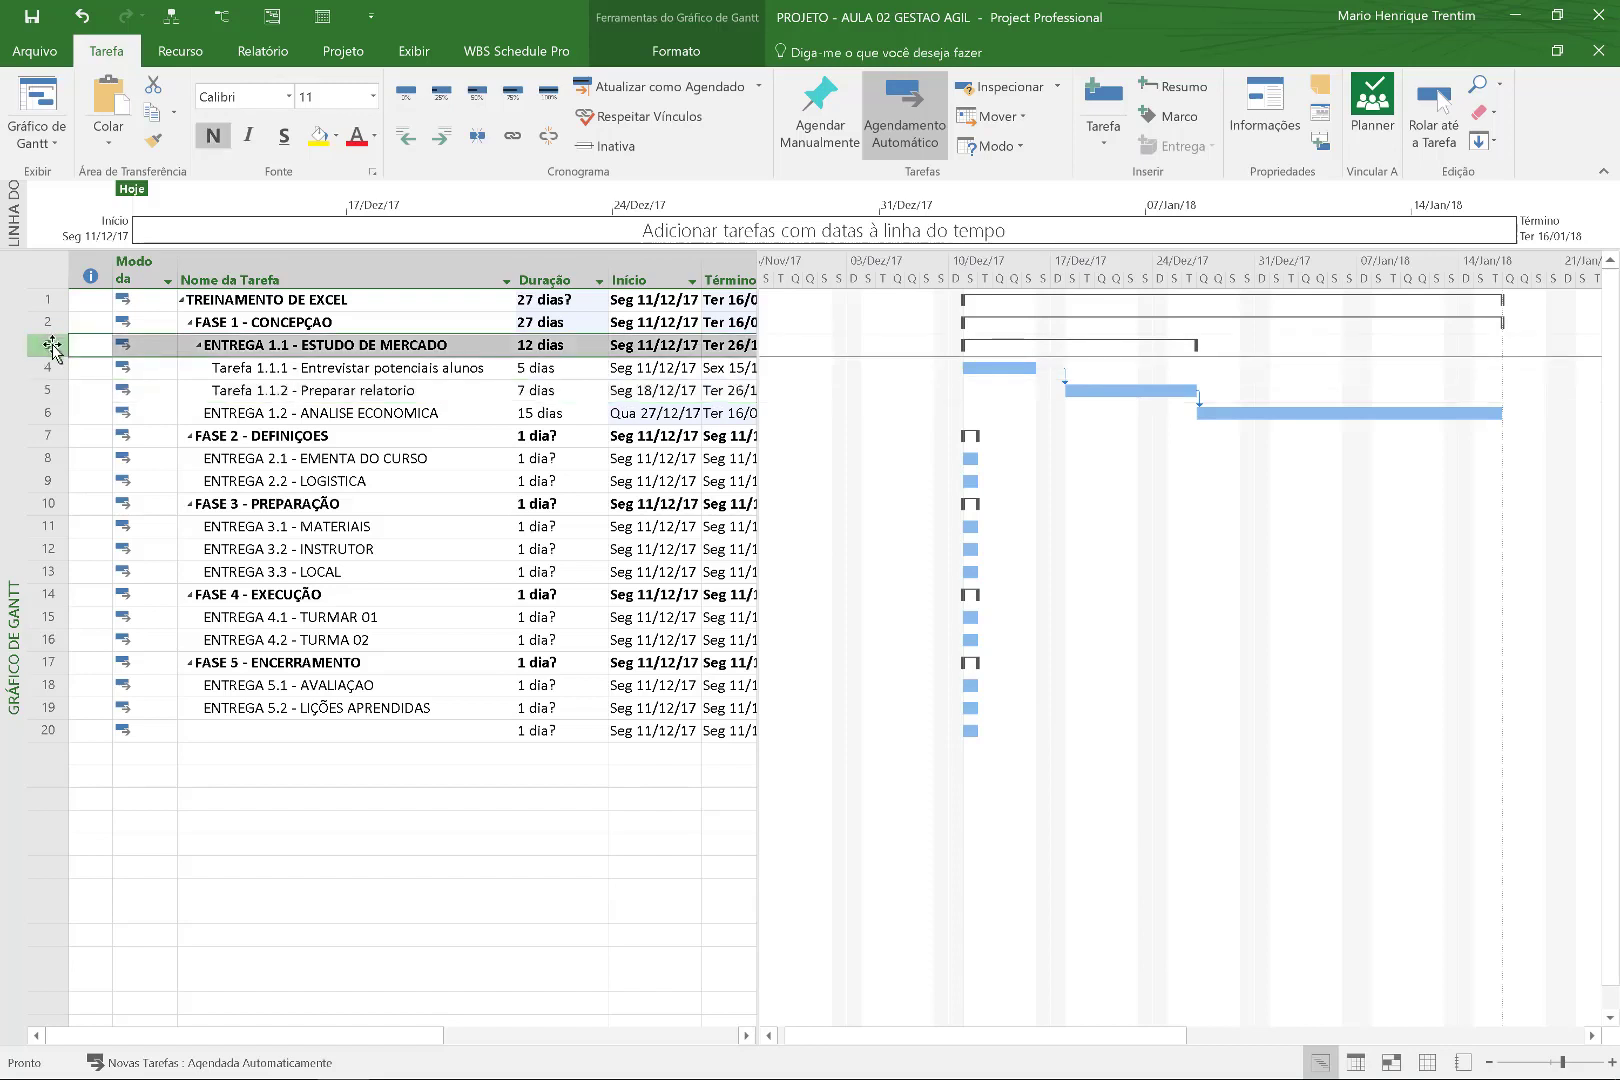
{"action": "left_click", "coordinate": [56, 321]}
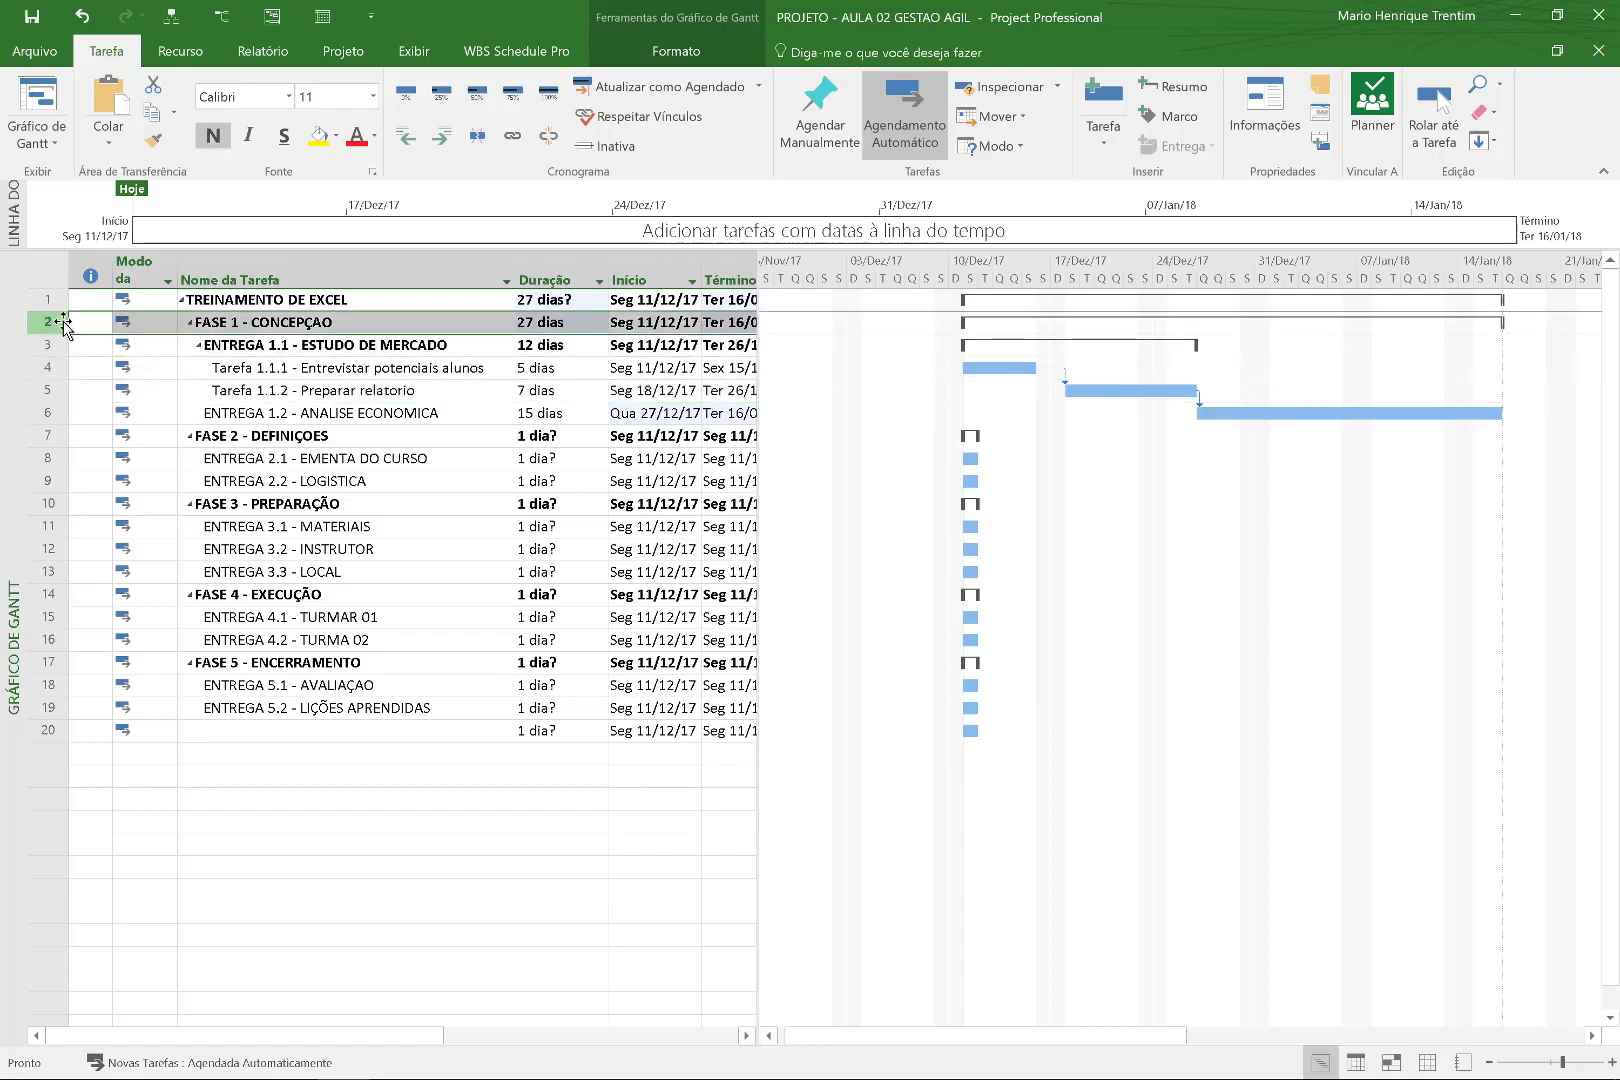
{"action": "left_click", "coordinate": [48, 436], "text": "ctrl"}
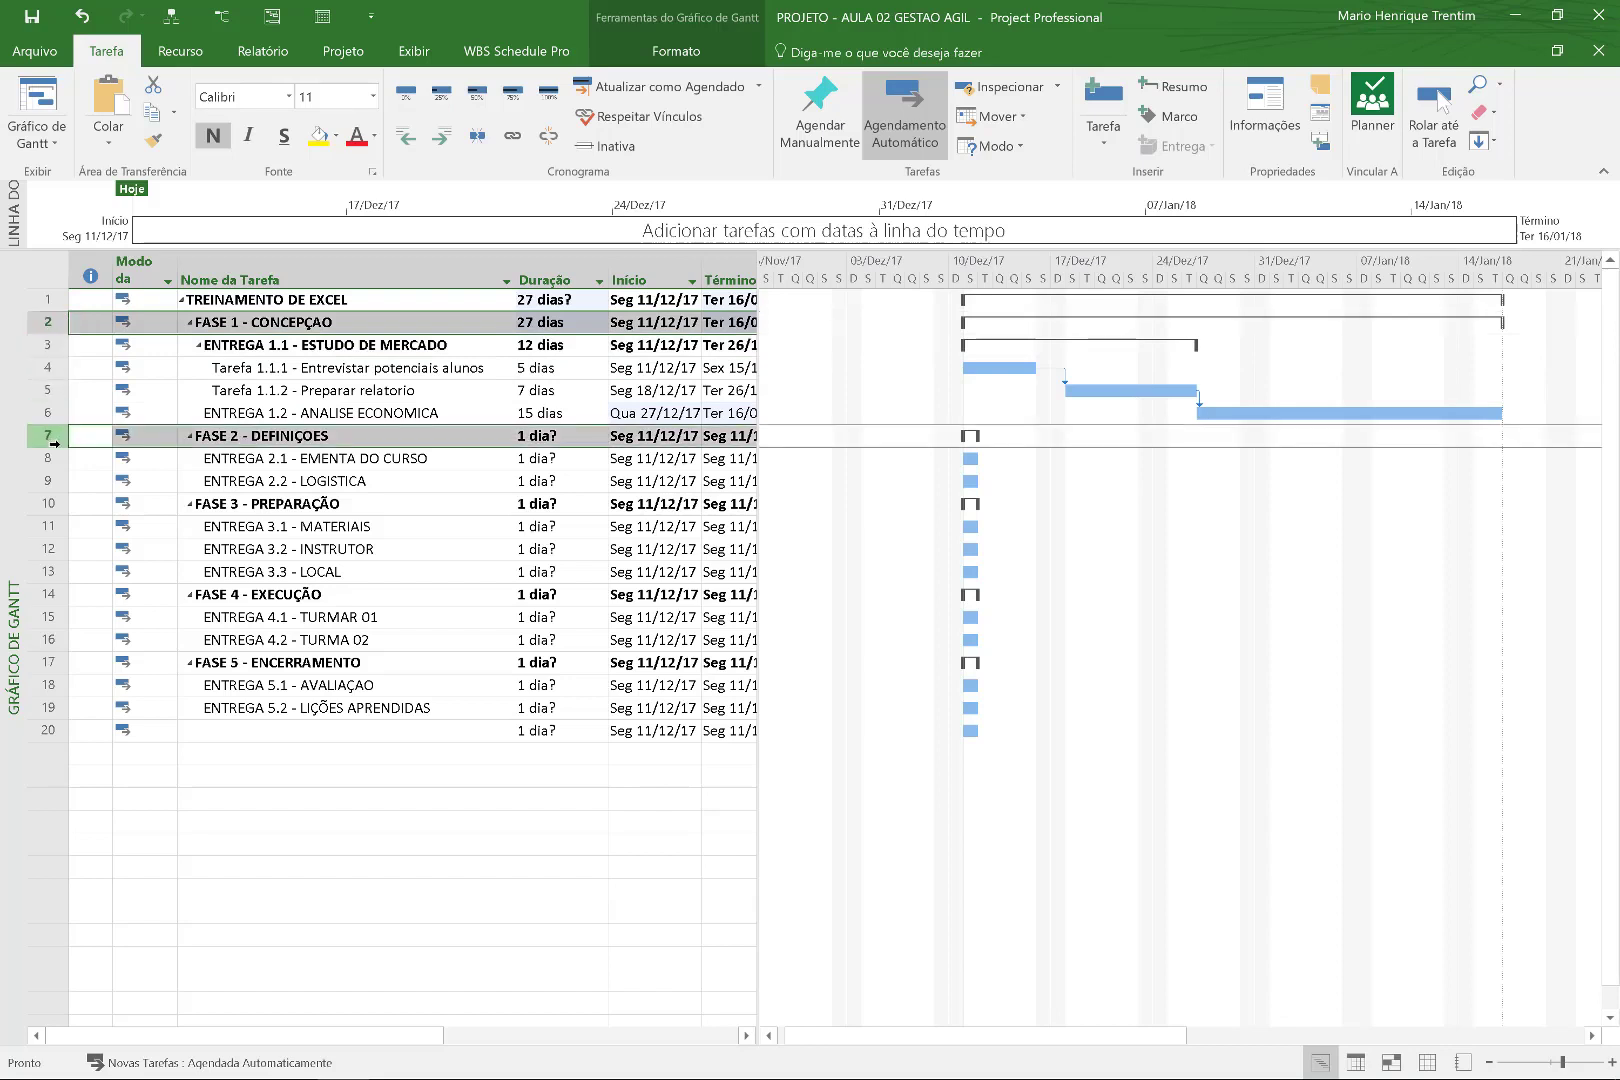
{"action": "left_click", "coordinate": [511, 137]}
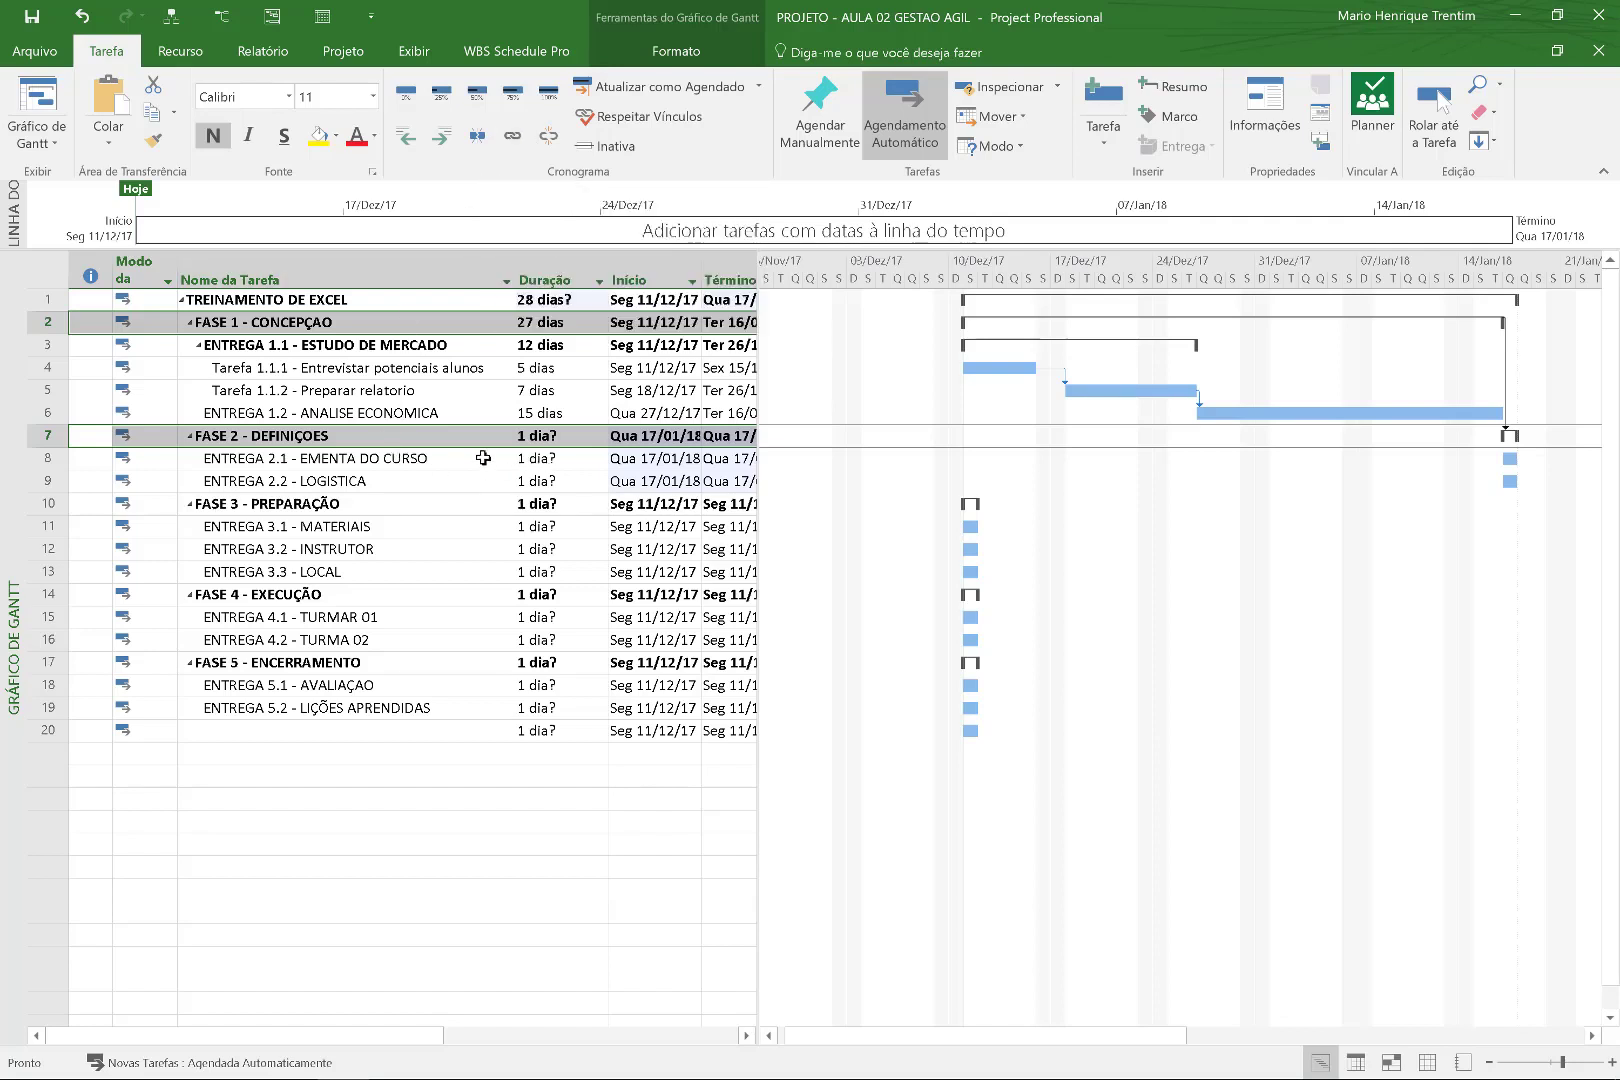
Set ENTREGA 2.1 to 30 days and ENTREGA 2.2 to 45 days.
{"action": "left_click_drag", "start_coordinate": [484, 461], "coordinate": [482, 482]}
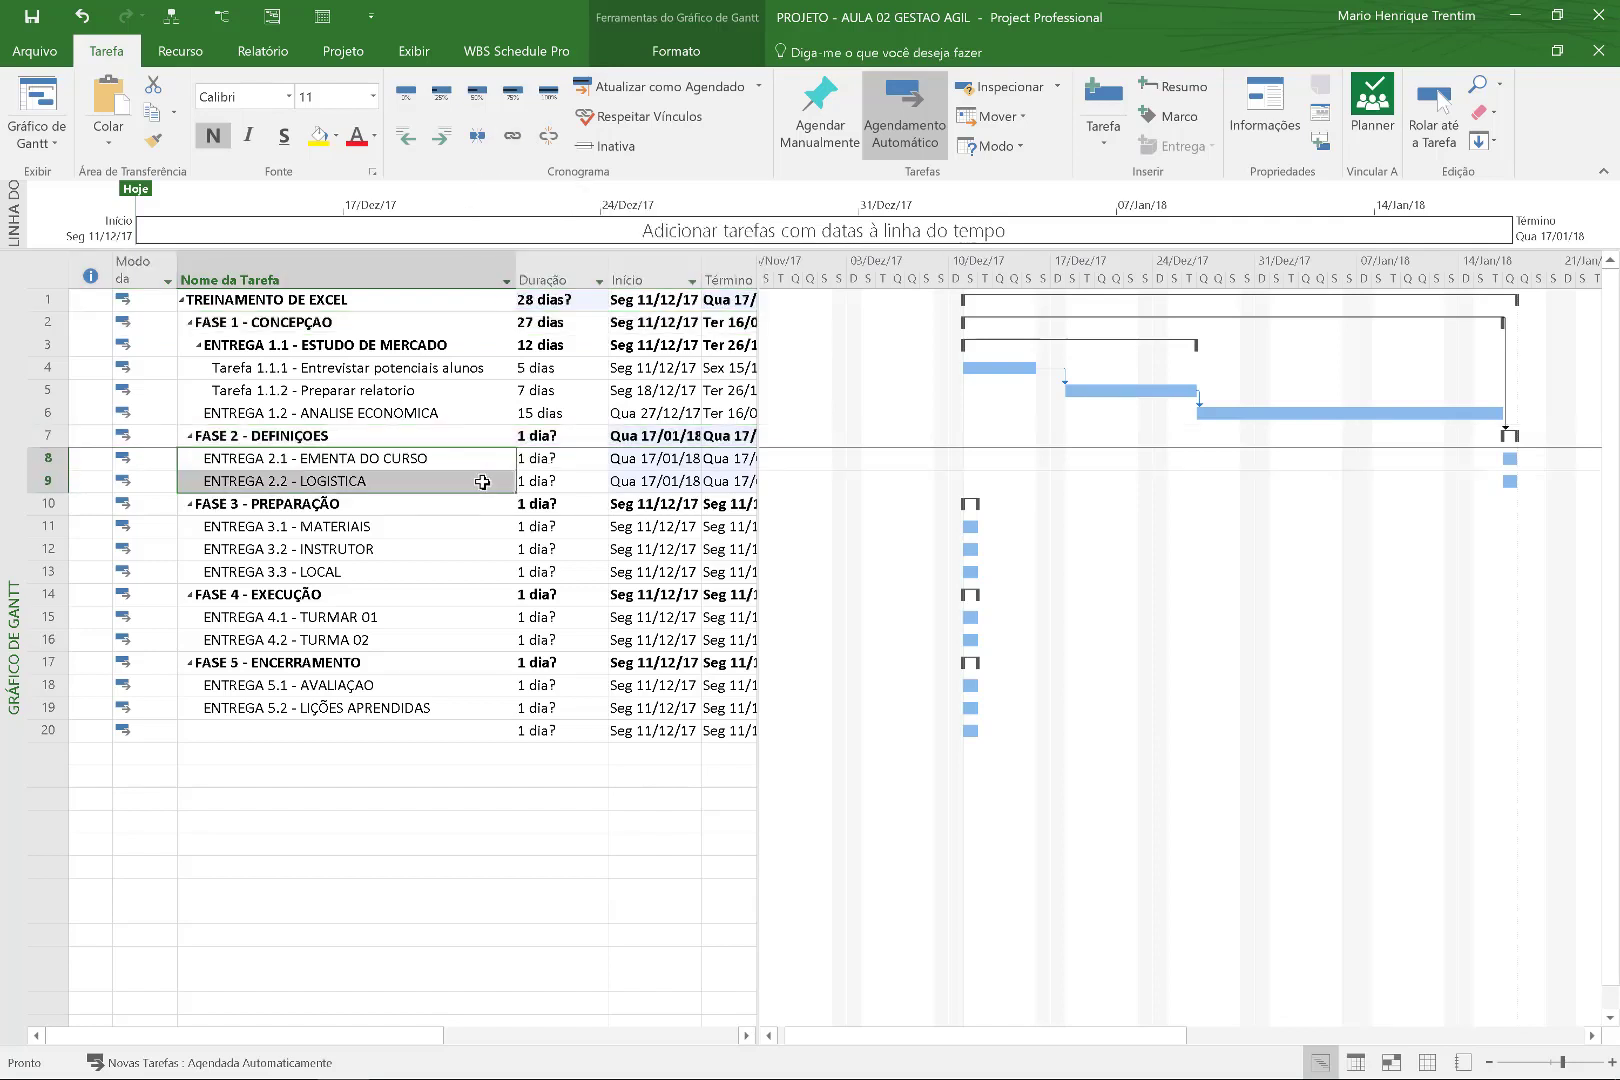
{"action": "left_click", "coordinate": [579, 463]}
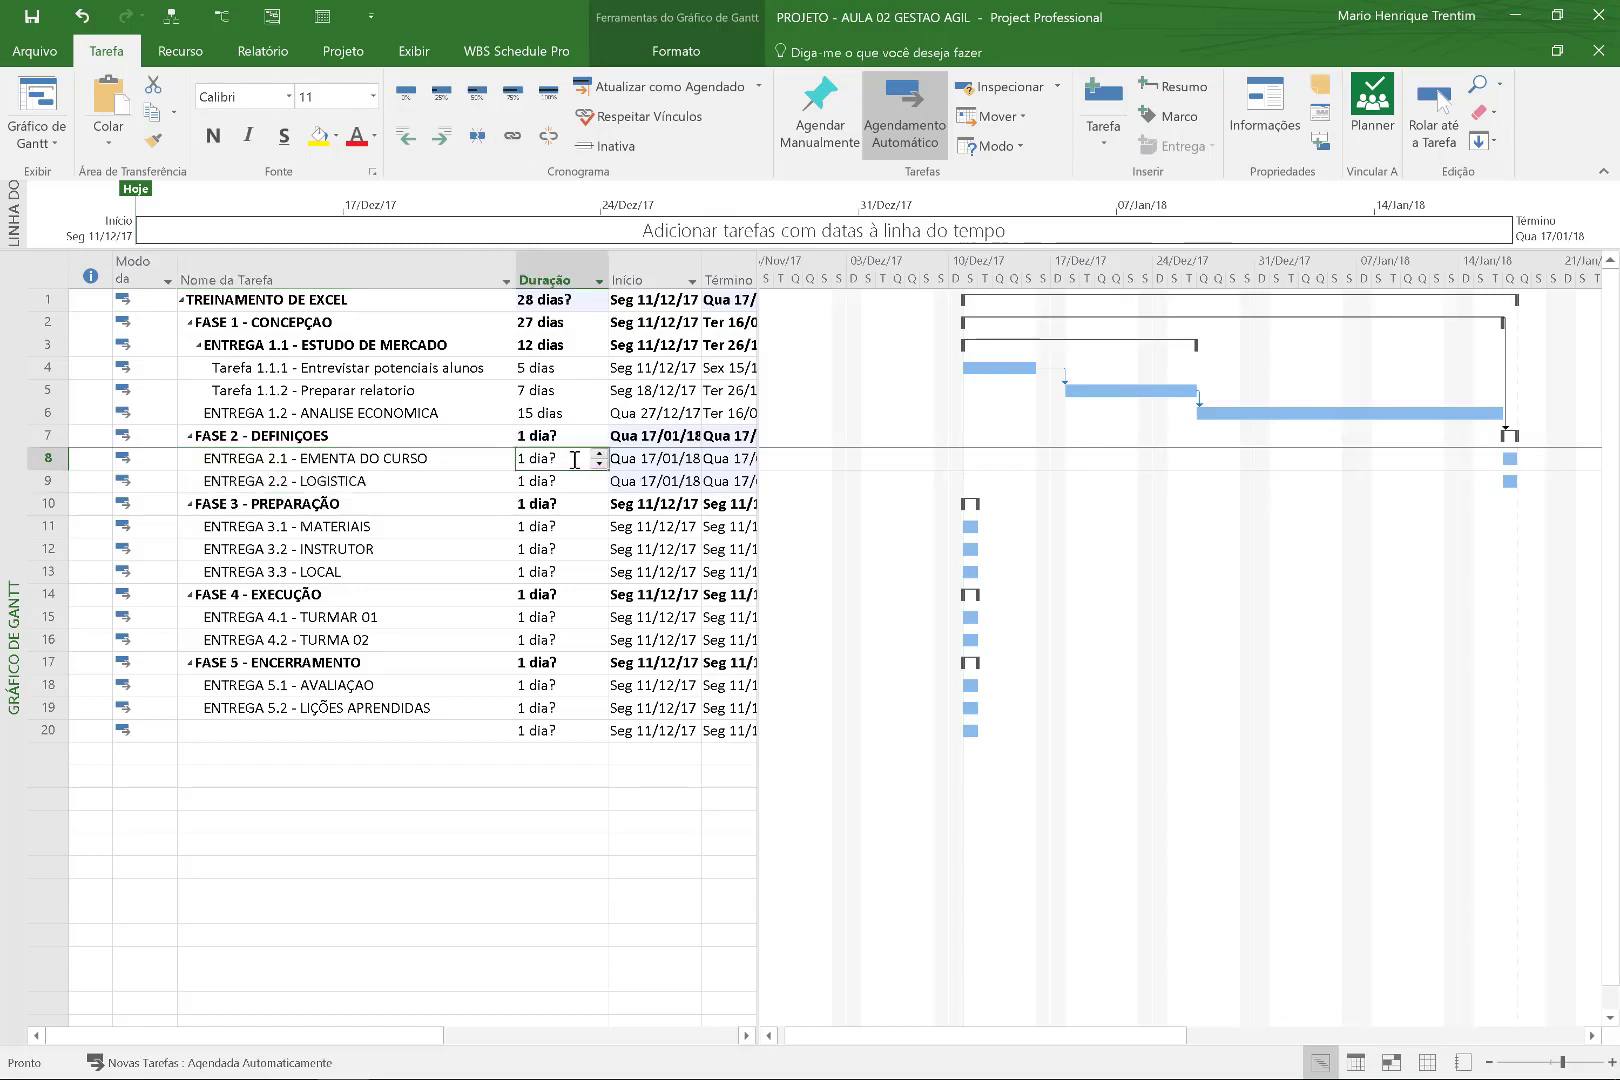
{"action": "type", "text": "30"}
{"action": "key", "text": "Return"}
{"action": "type", "text": "45"}
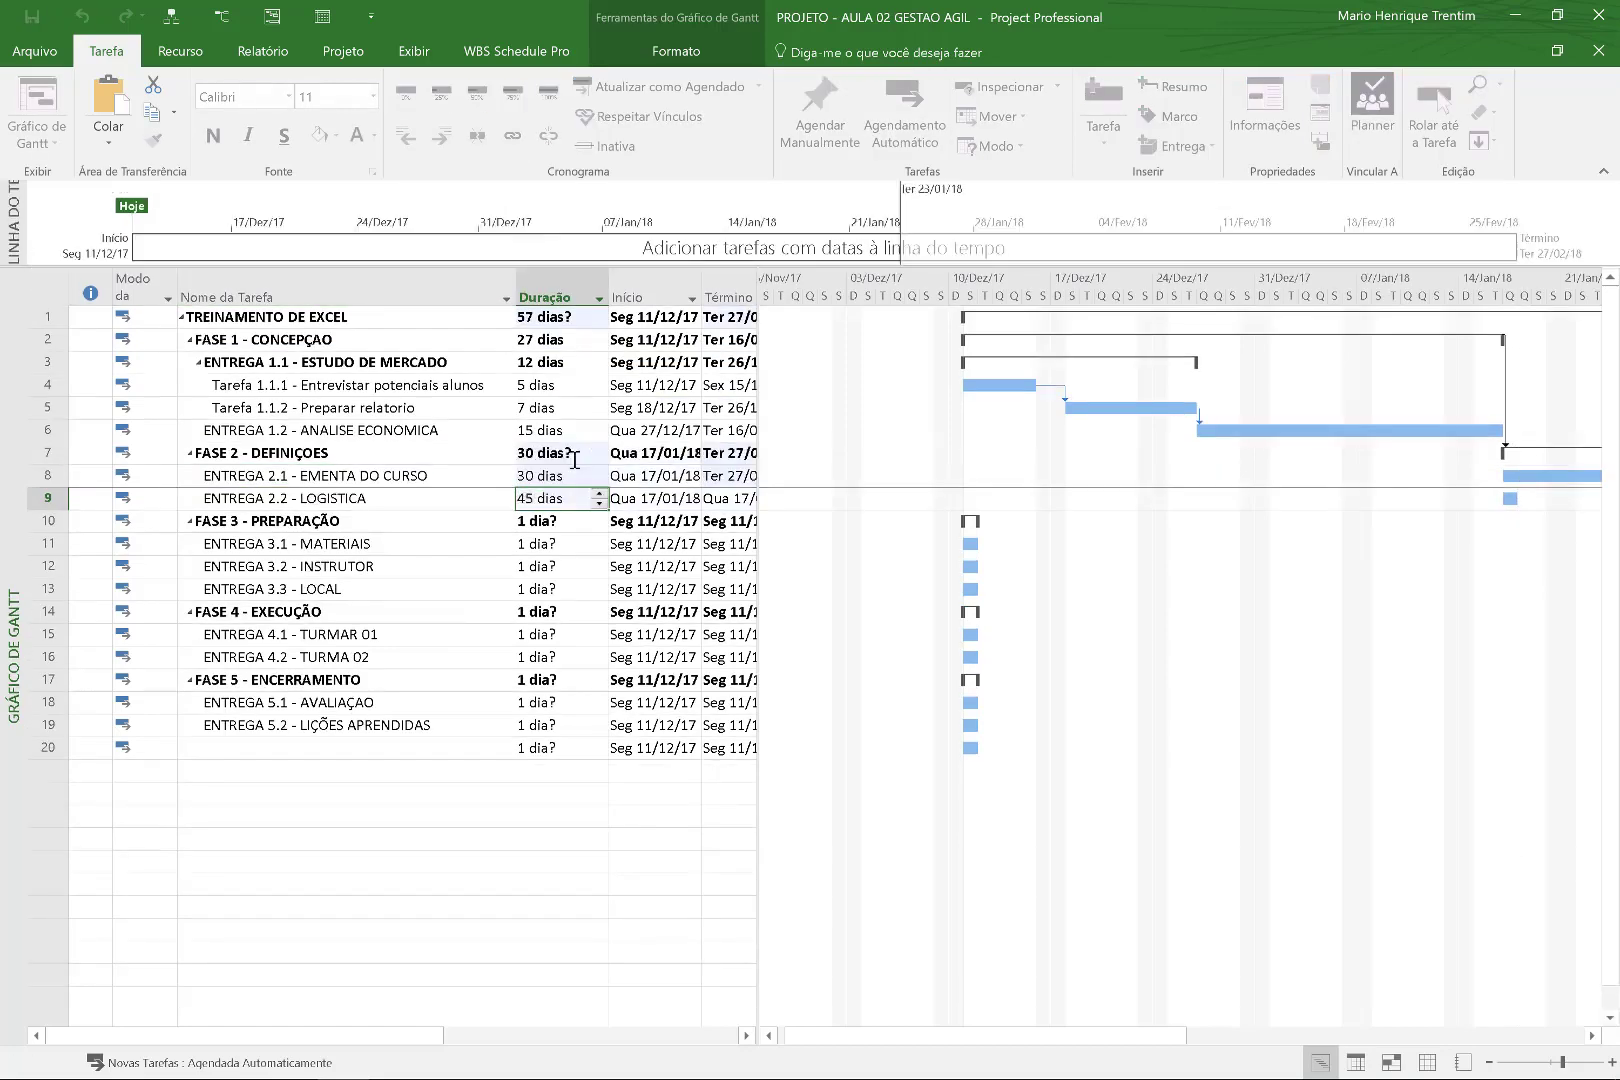
{"action": "key", "text": "Return"}
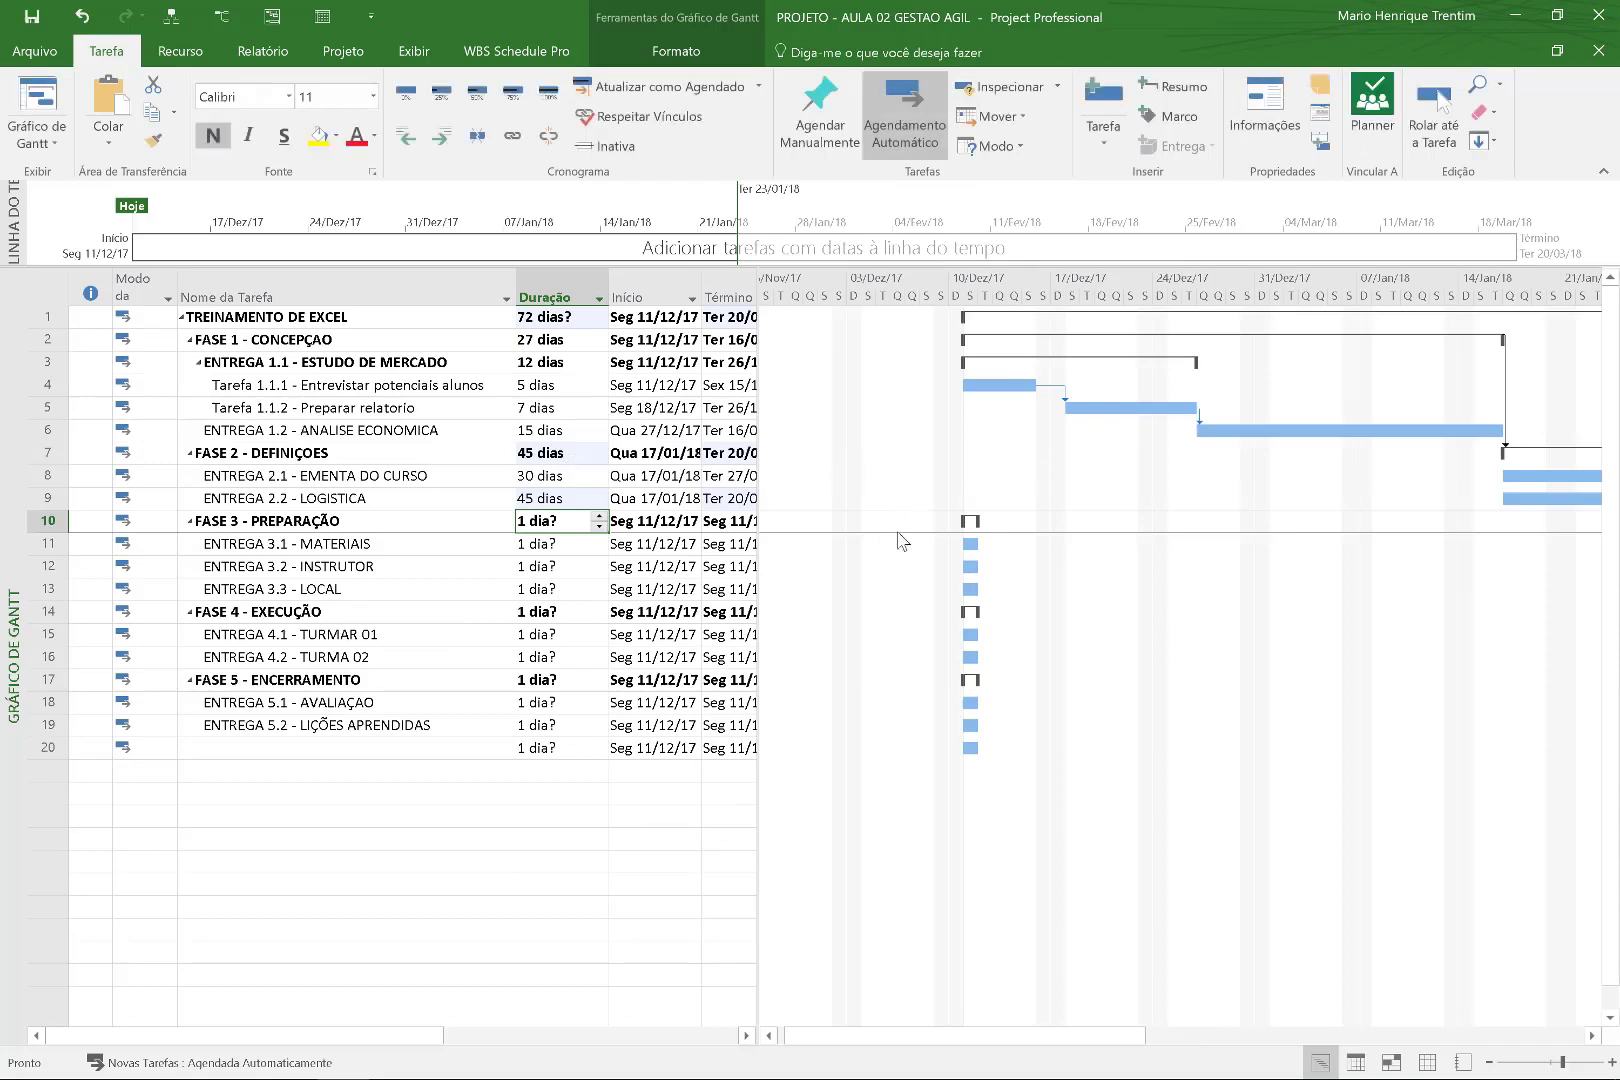
Link FASE 2 and FASE 3 so FASE 3 follows FASE 2.
{"action": "left_click", "coordinate": [265, 455]}
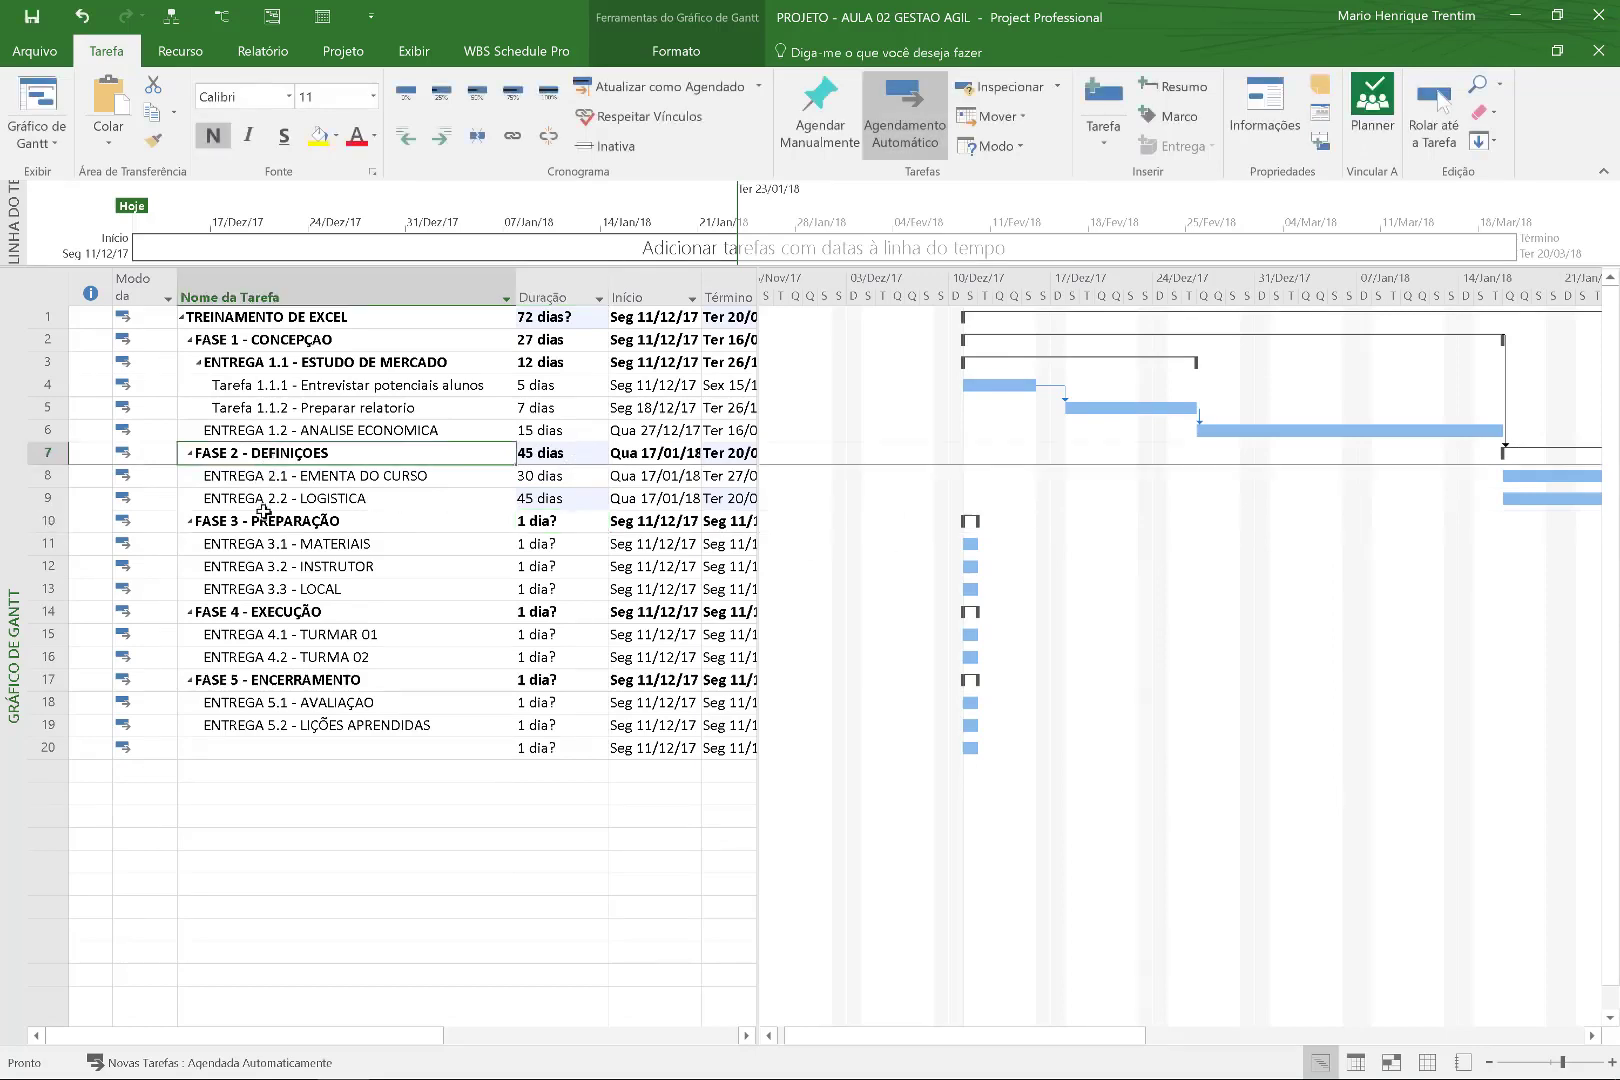
{"action": "left_click", "coordinate": [263, 518], "text": "ctrl"}
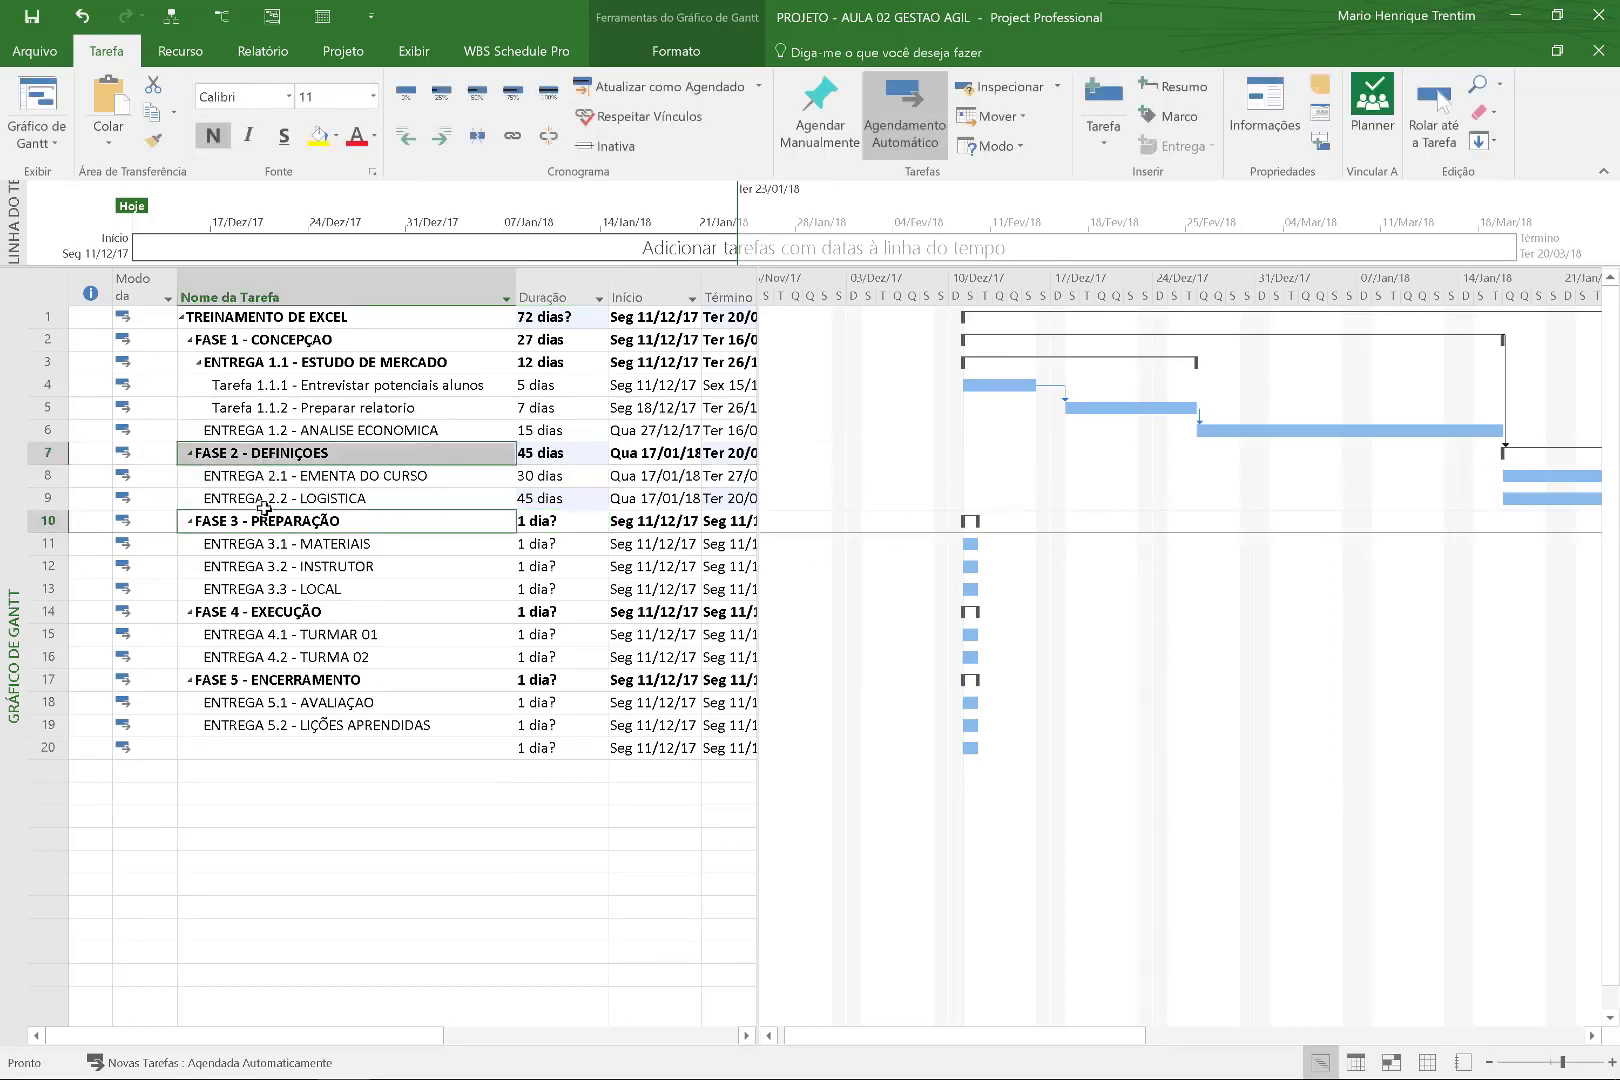
{"action": "left_click", "coordinate": [509, 138]}
{"action": "left_click_drag", "start_coordinate": [1122, 1040], "coordinate": [1152, 1010]}
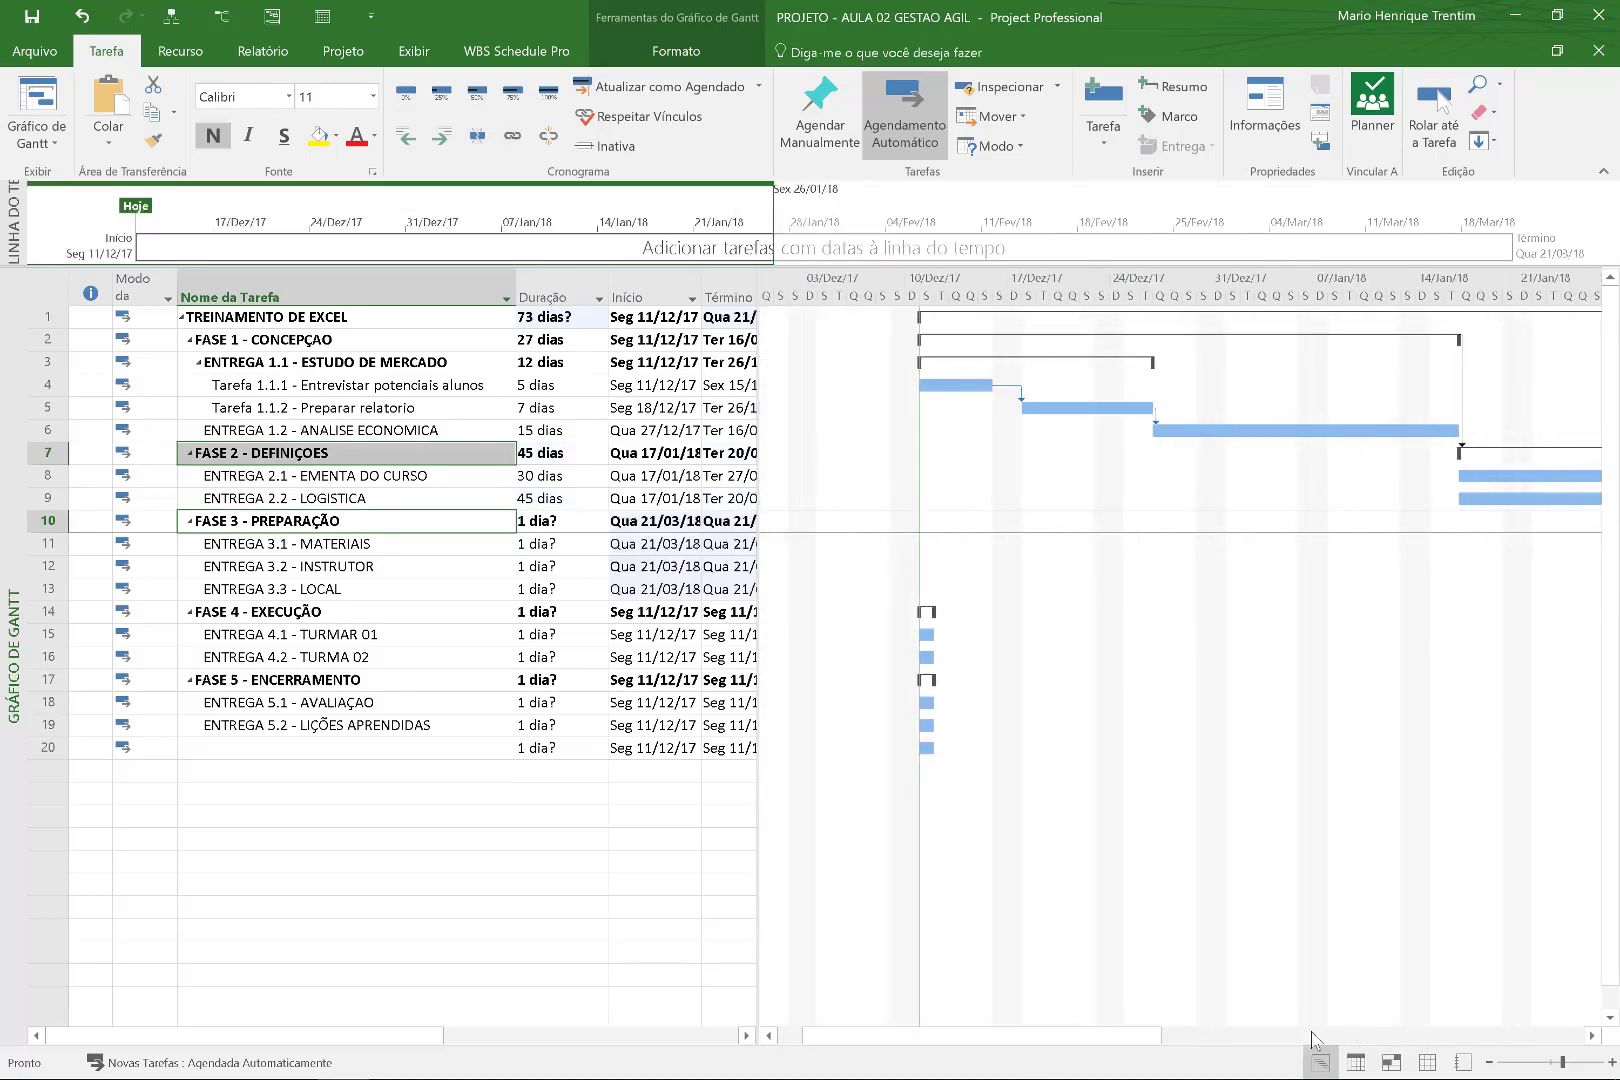
Zoom the timescale out to months and give ENTREGA 3.1, 3.2 and 3.3 durations of 20, 15 and 20 days.
{"action": "left_click", "coordinate": [1489, 1062]}
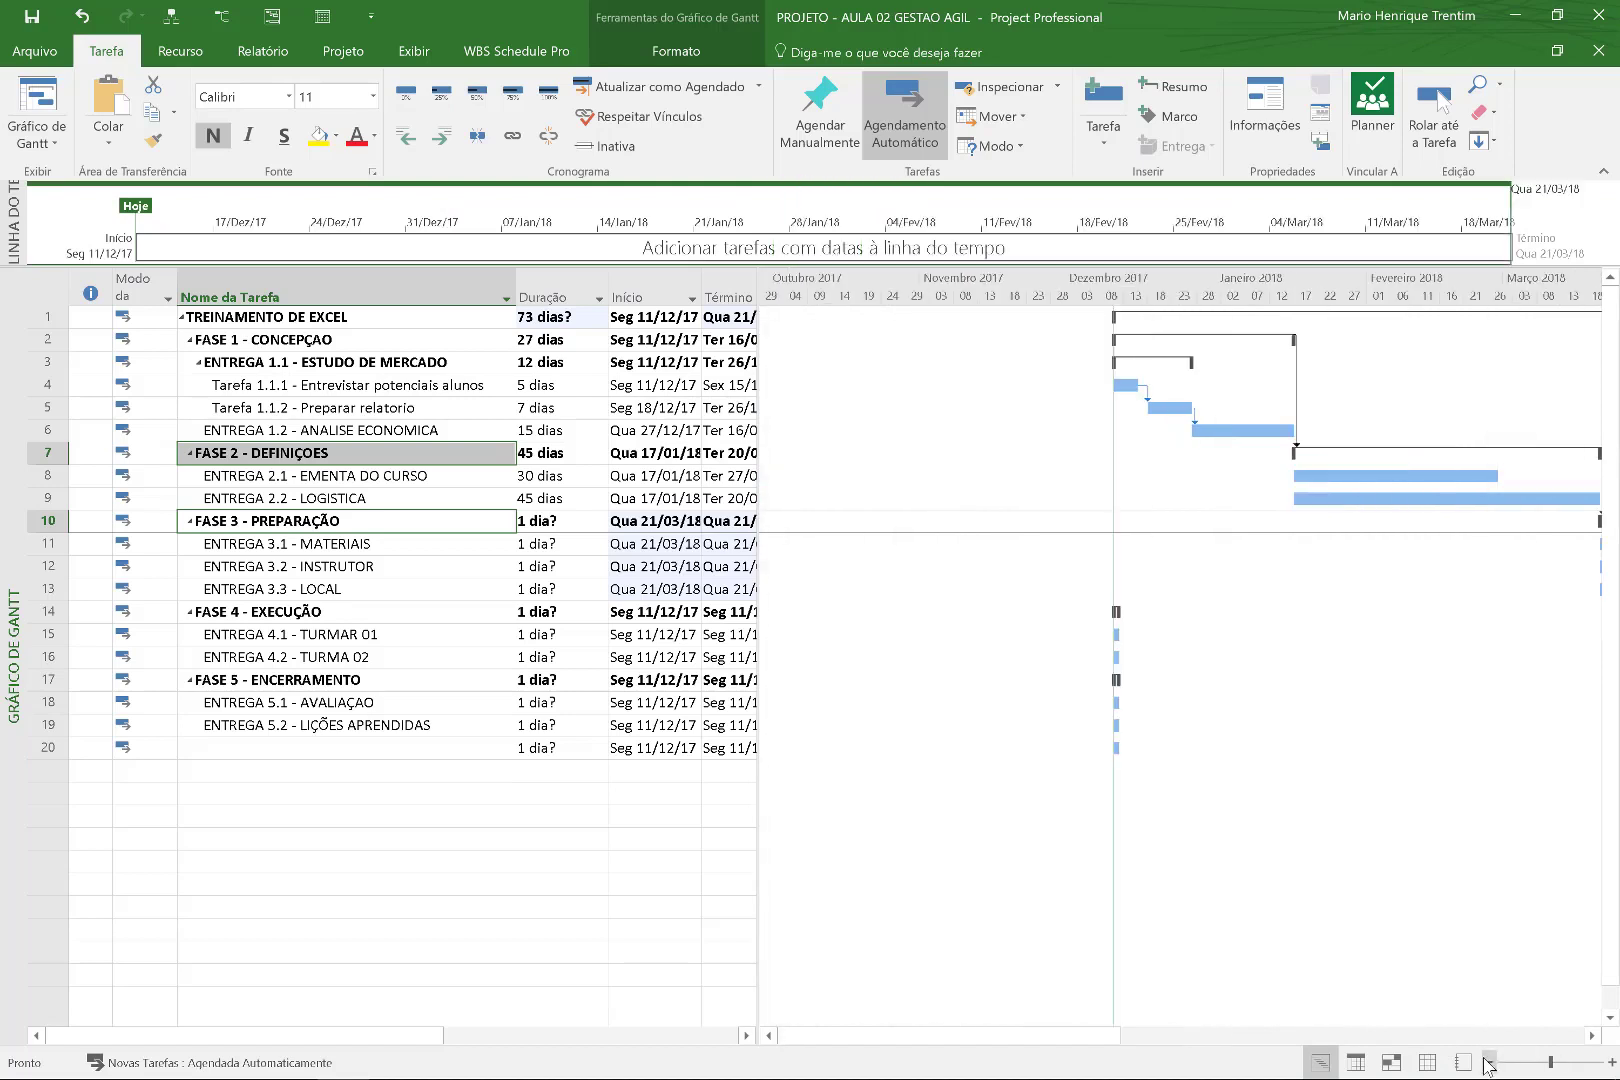
{"action": "left_click_drag", "start_coordinate": [1067, 1040], "coordinate": [1120, 1040]}
{"action": "left_click", "coordinate": [563, 547]}
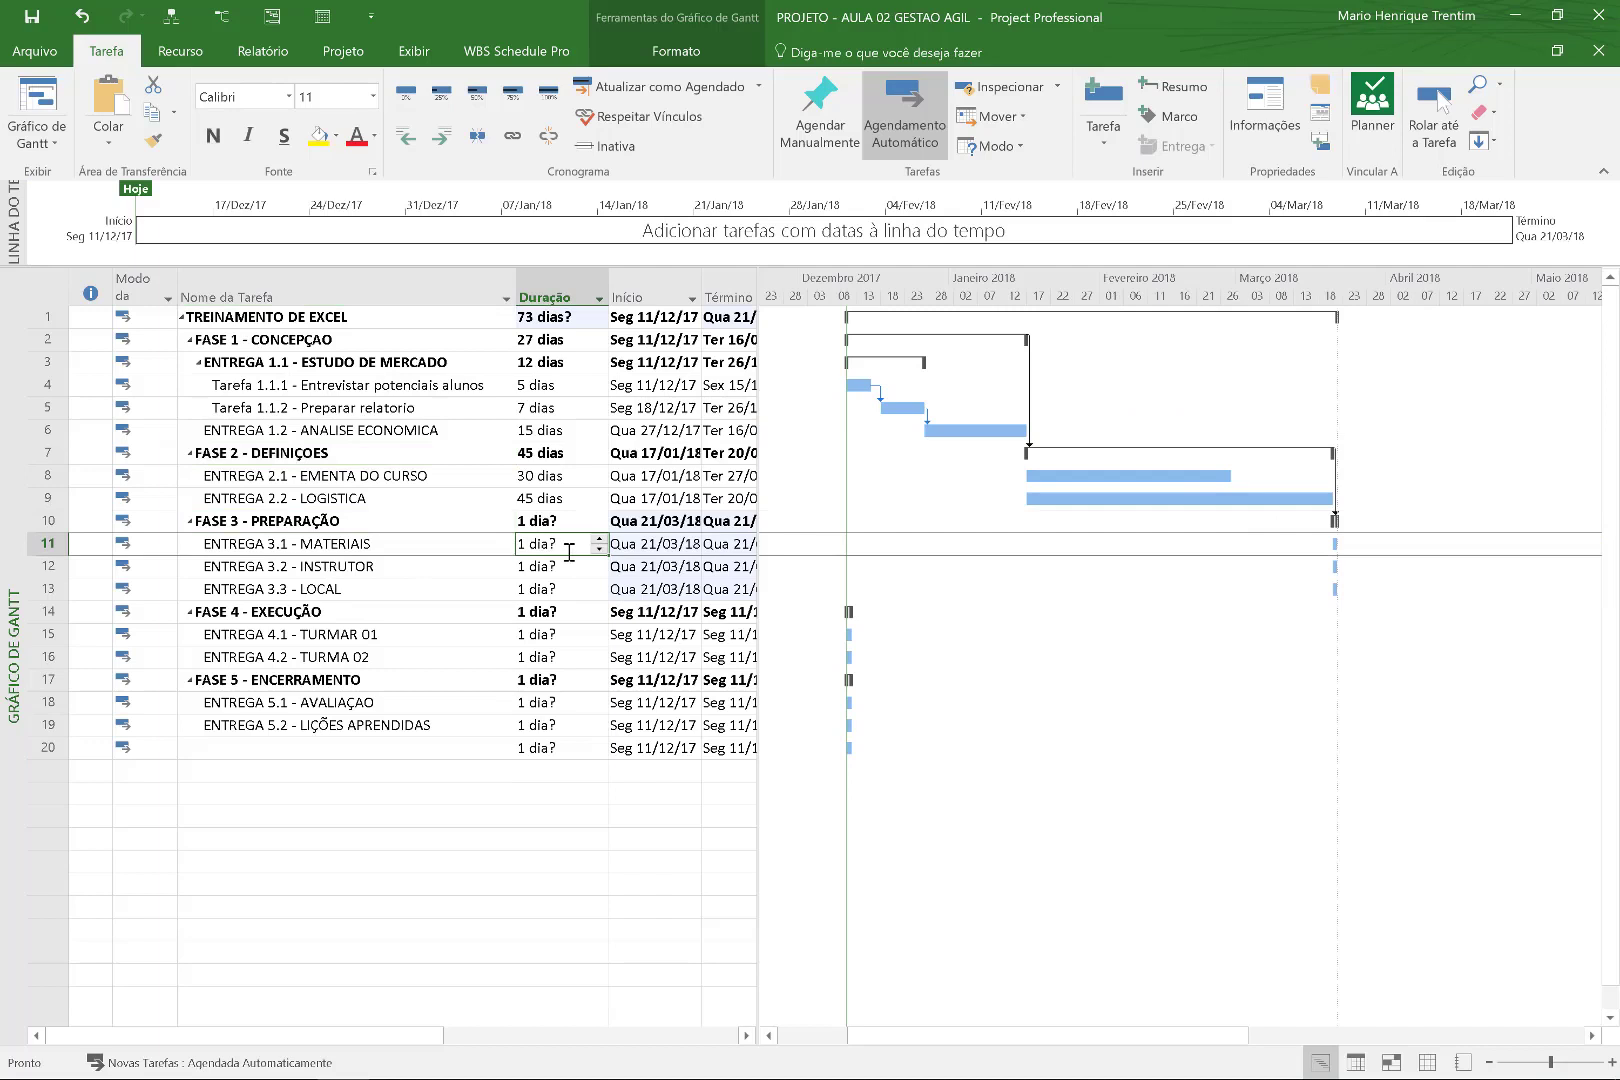
{"action": "type", "text": "20"}
{"action": "key", "text": "Return"}
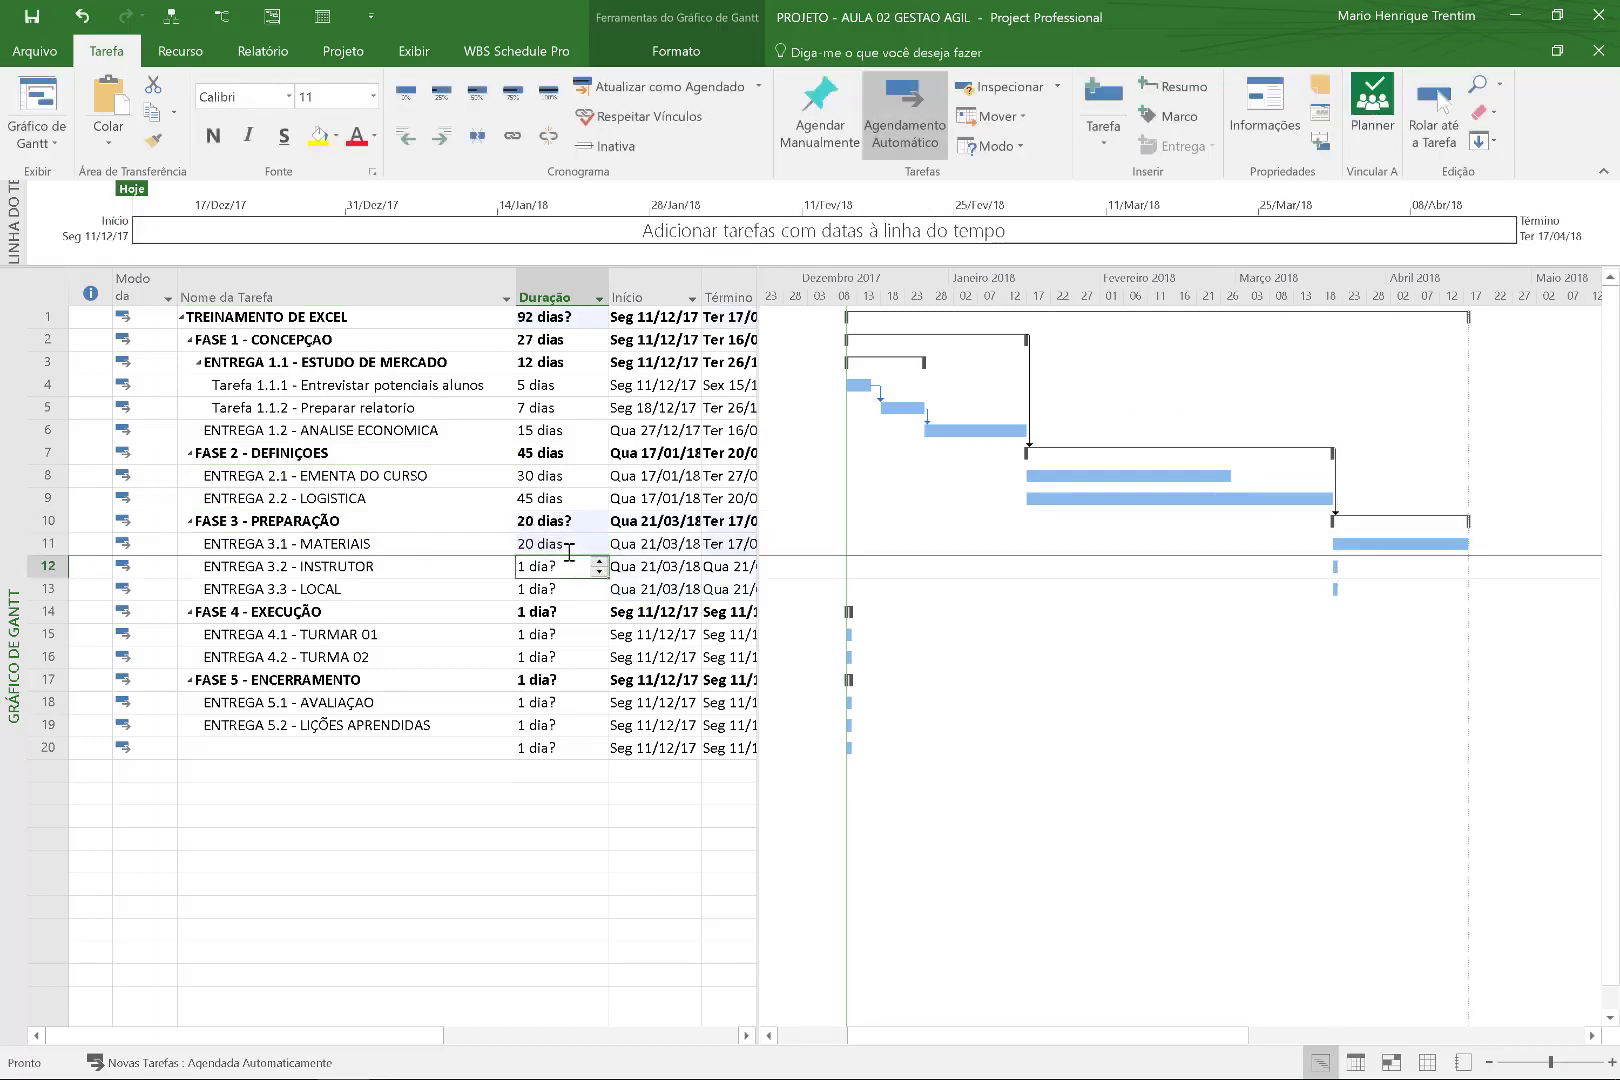
{"action": "type", "text": "15"}
{"action": "key", "text": "Return"}
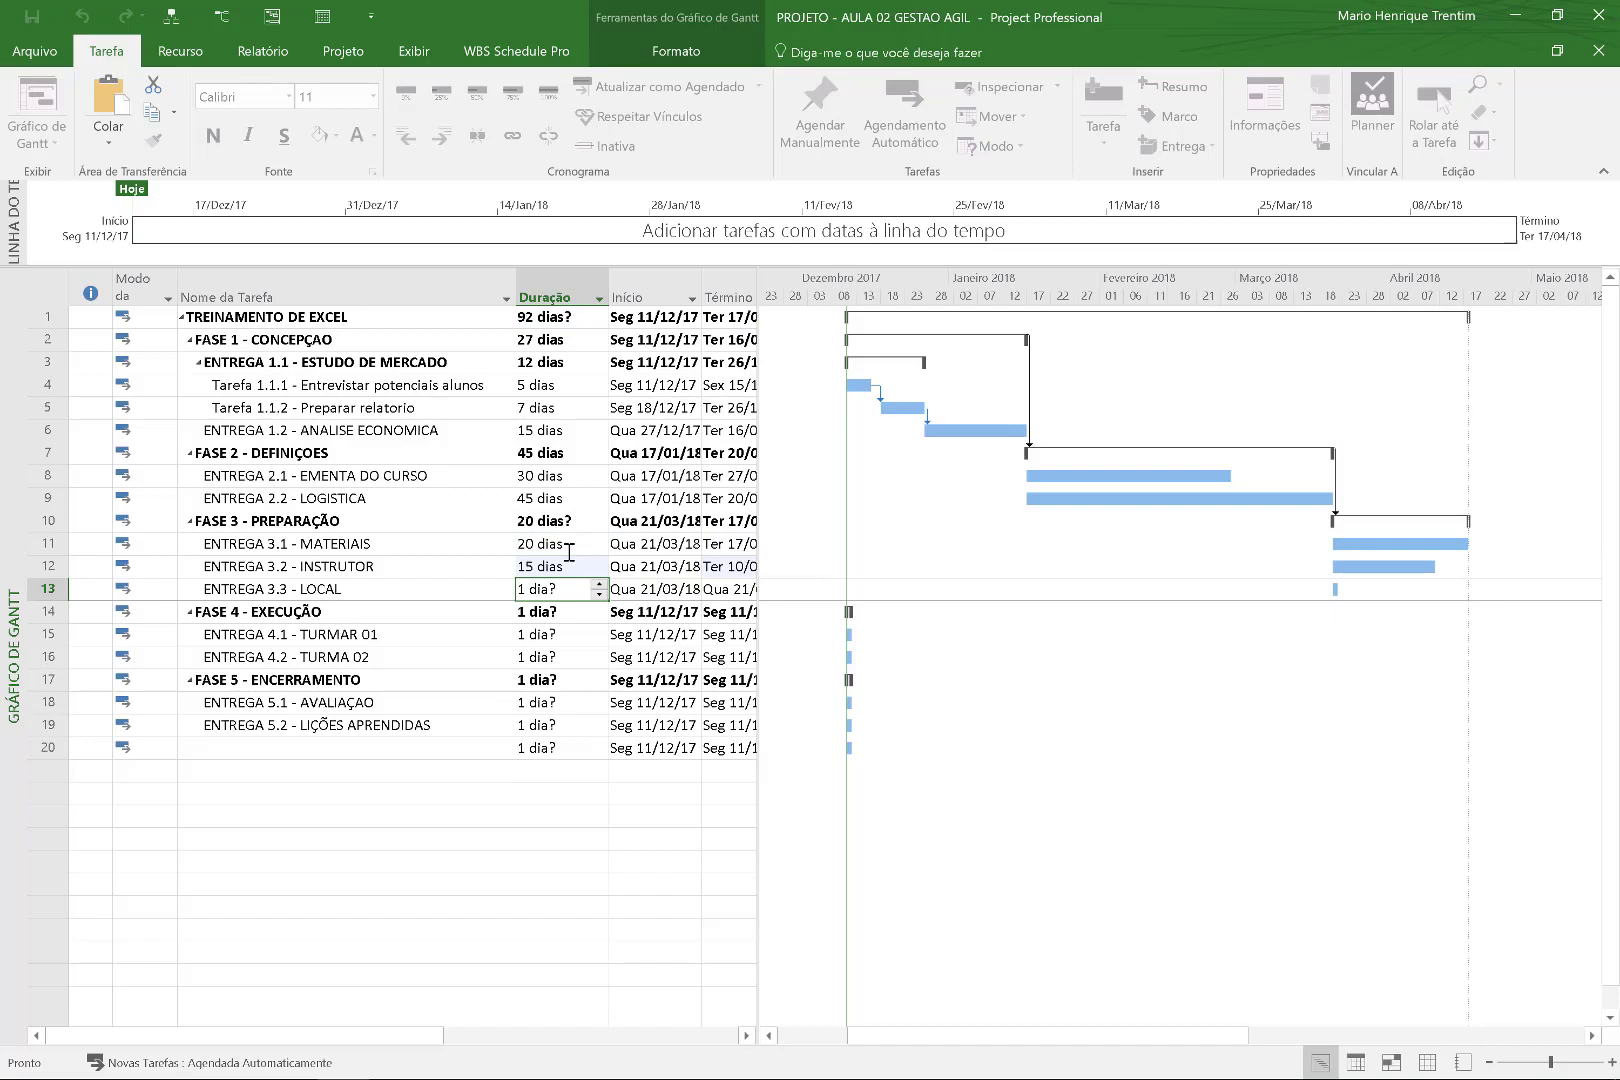
{"action": "type", "text": "20"}
{"action": "key", "text": "Return"}
Link FASE 3 to FASE 4, then FASE 4 to FASE 5, so the phases run in sequence.
{"action": "left_click_drag", "start_coordinate": [457, 549], "coordinate": [461, 595]}
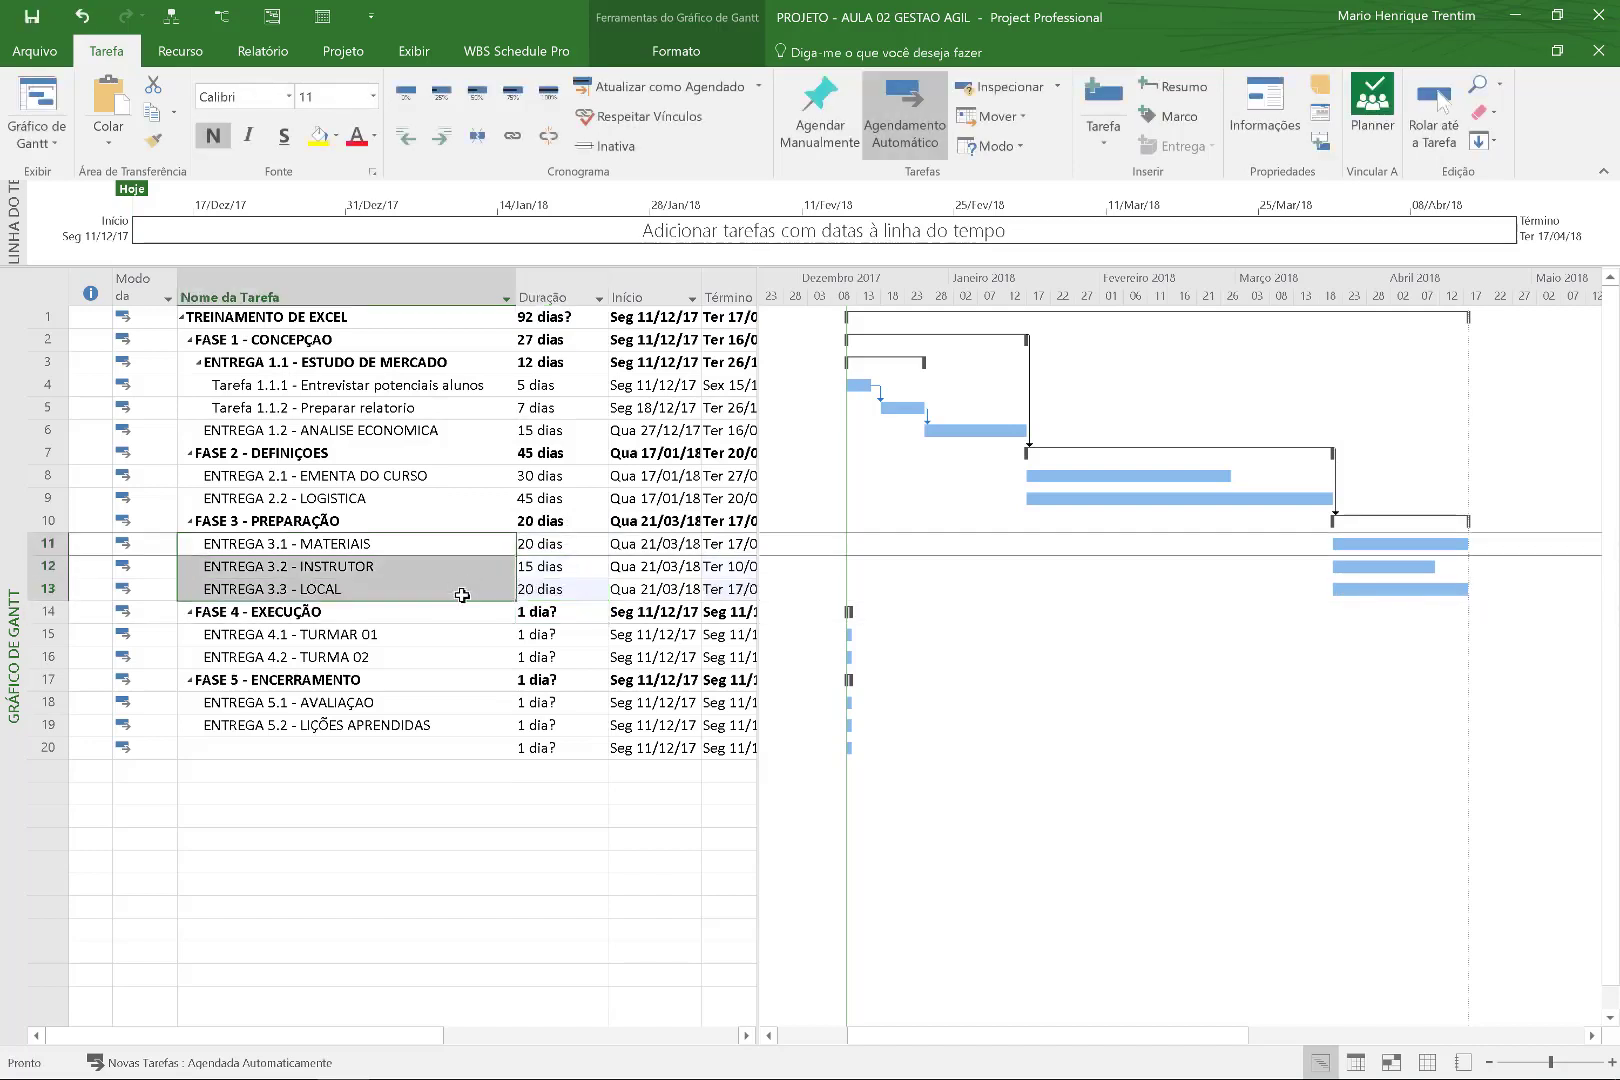
{"action": "left_click", "coordinate": [310, 521]}
{"action": "left_click", "coordinate": [300, 590], "text": "ctrl"}
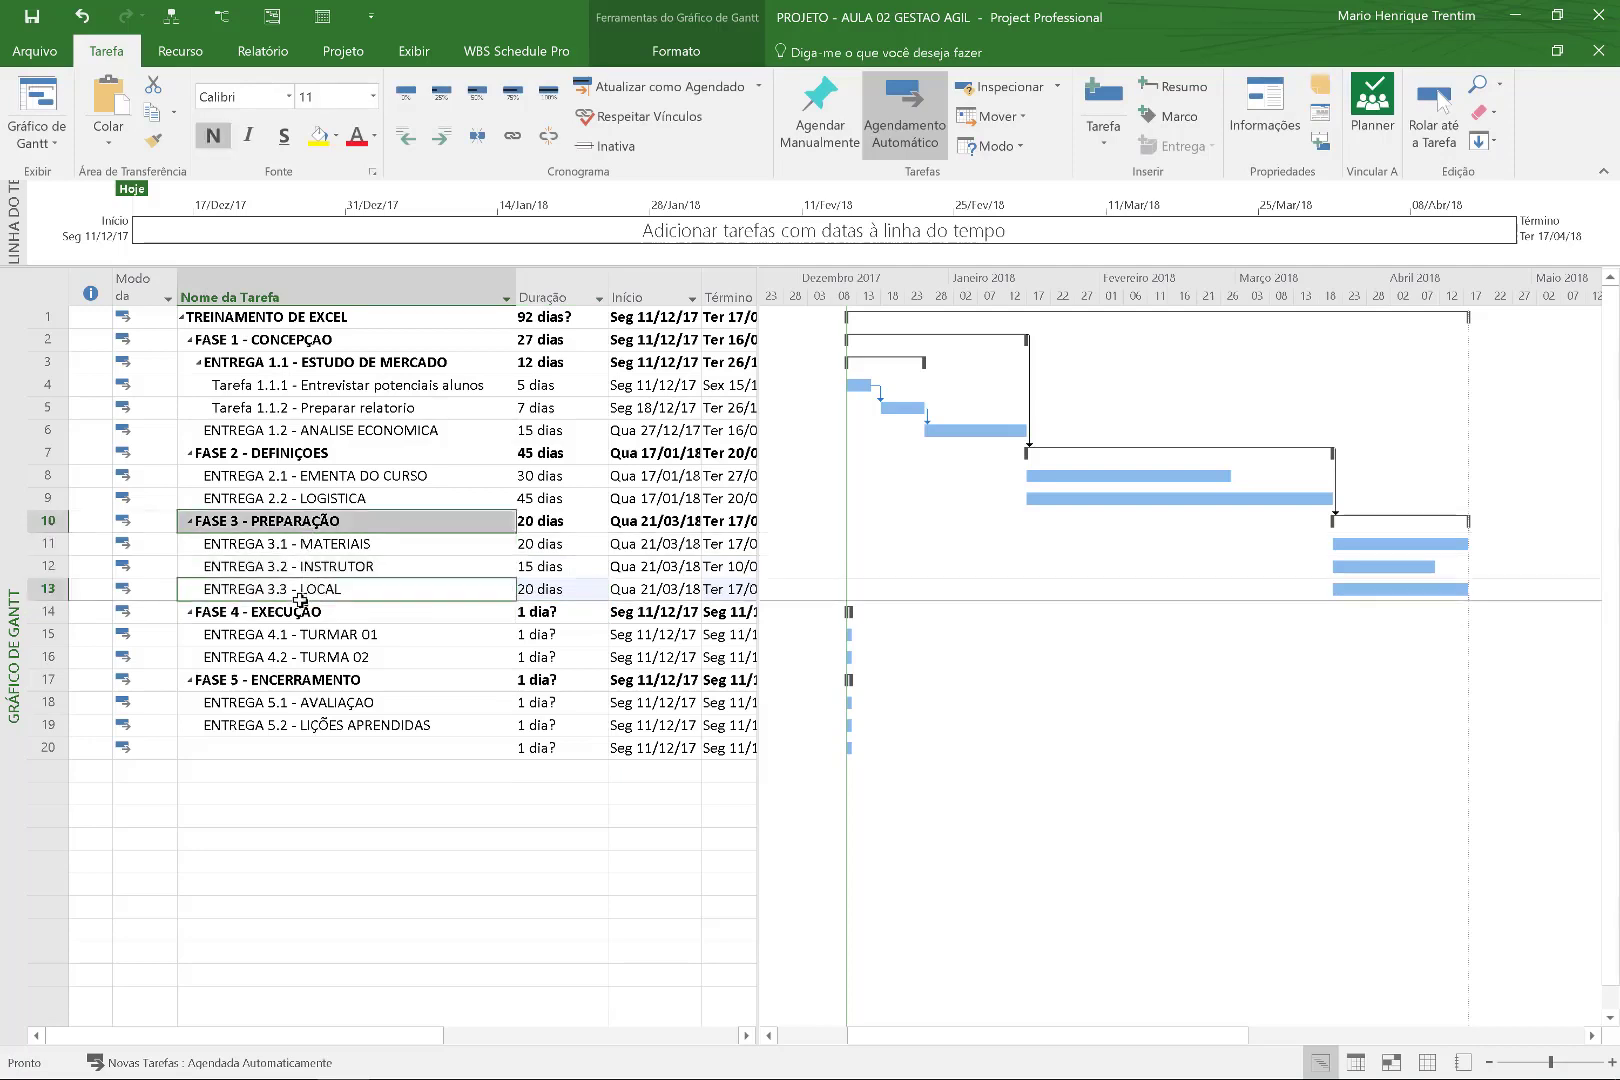
{"action": "left_click", "coordinate": [296, 612], "text": "ctrl"}
{"action": "left_click", "coordinate": [357, 520]}
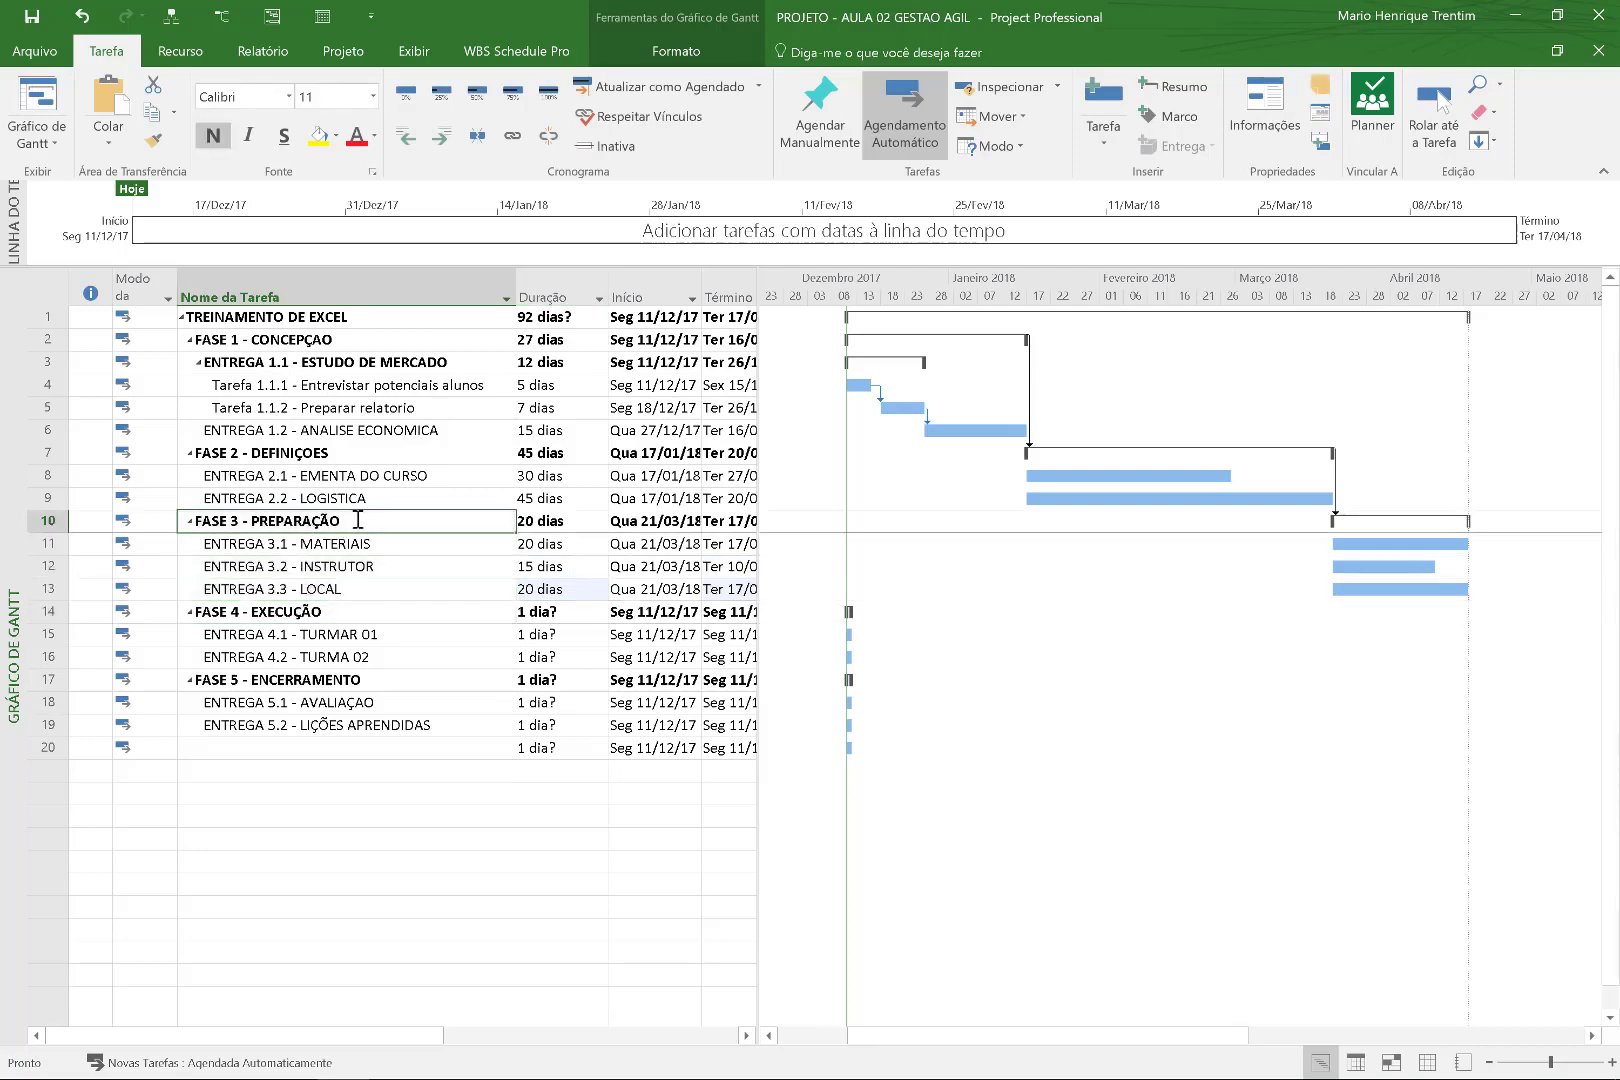
{"action": "left_click", "coordinate": [310, 612], "text": "ctrl"}
{"action": "left_click", "coordinate": [512, 135]}
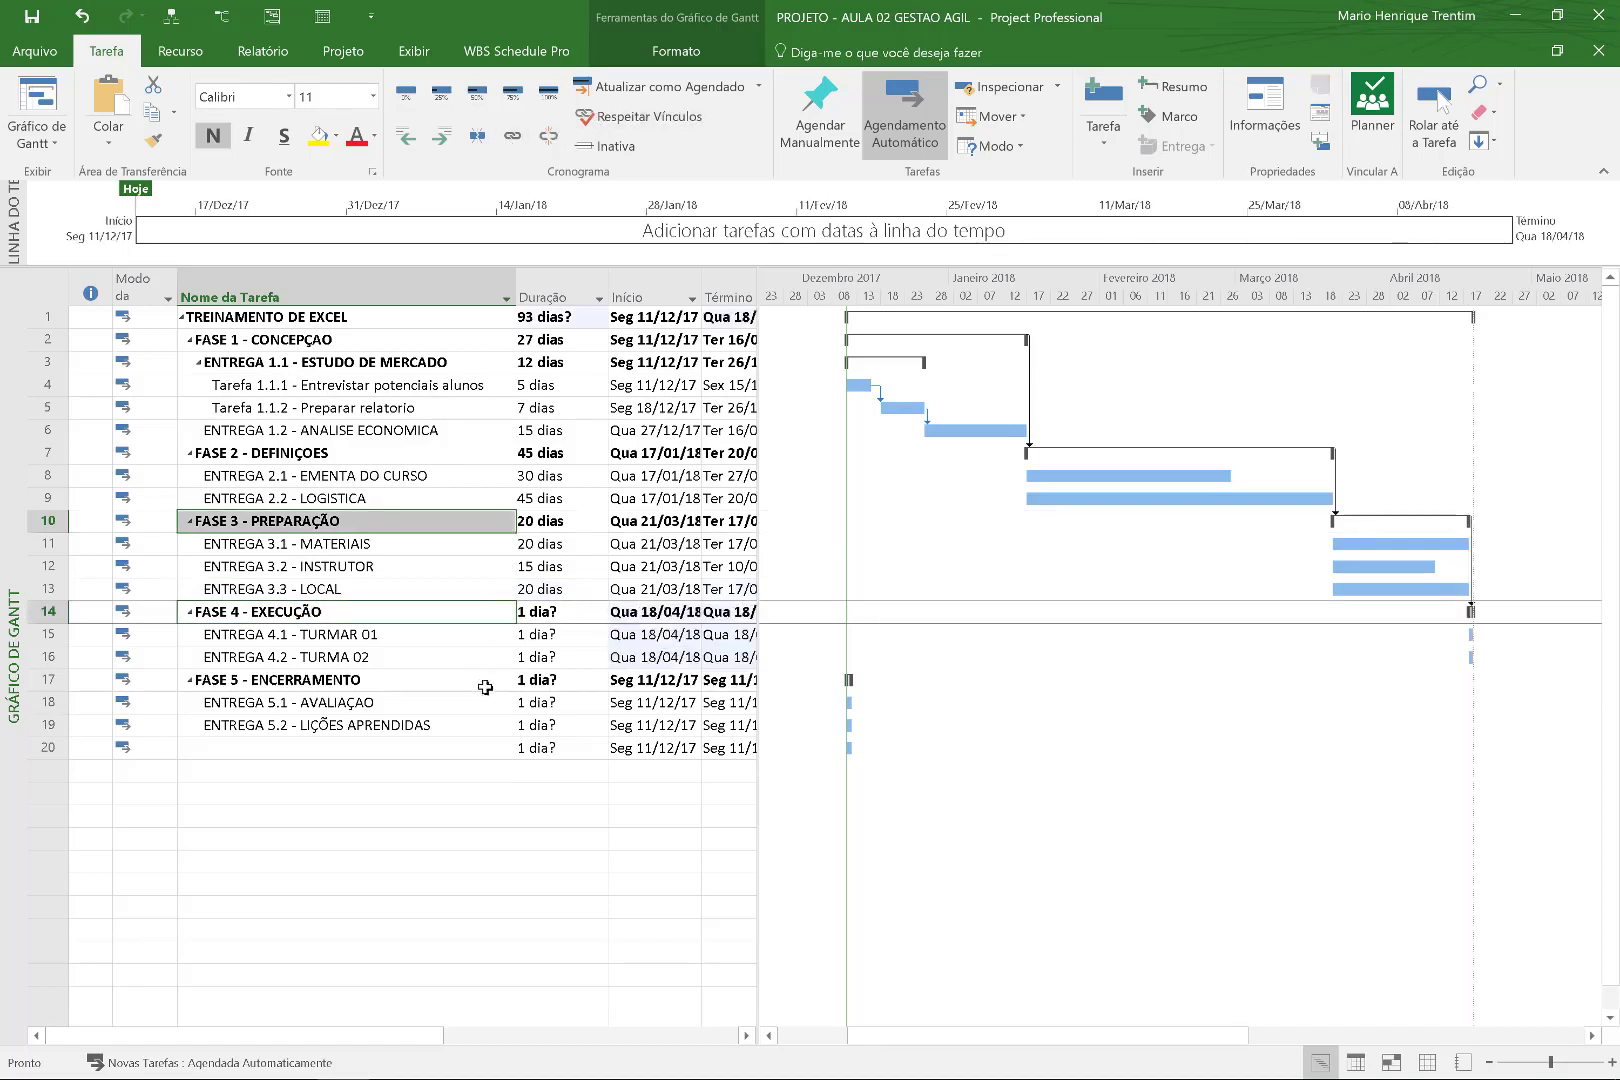
{"action": "left_click", "coordinate": [350, 612]}
{"action": "left_click", "coordinate": [335, 677], "text": "ctrl"}
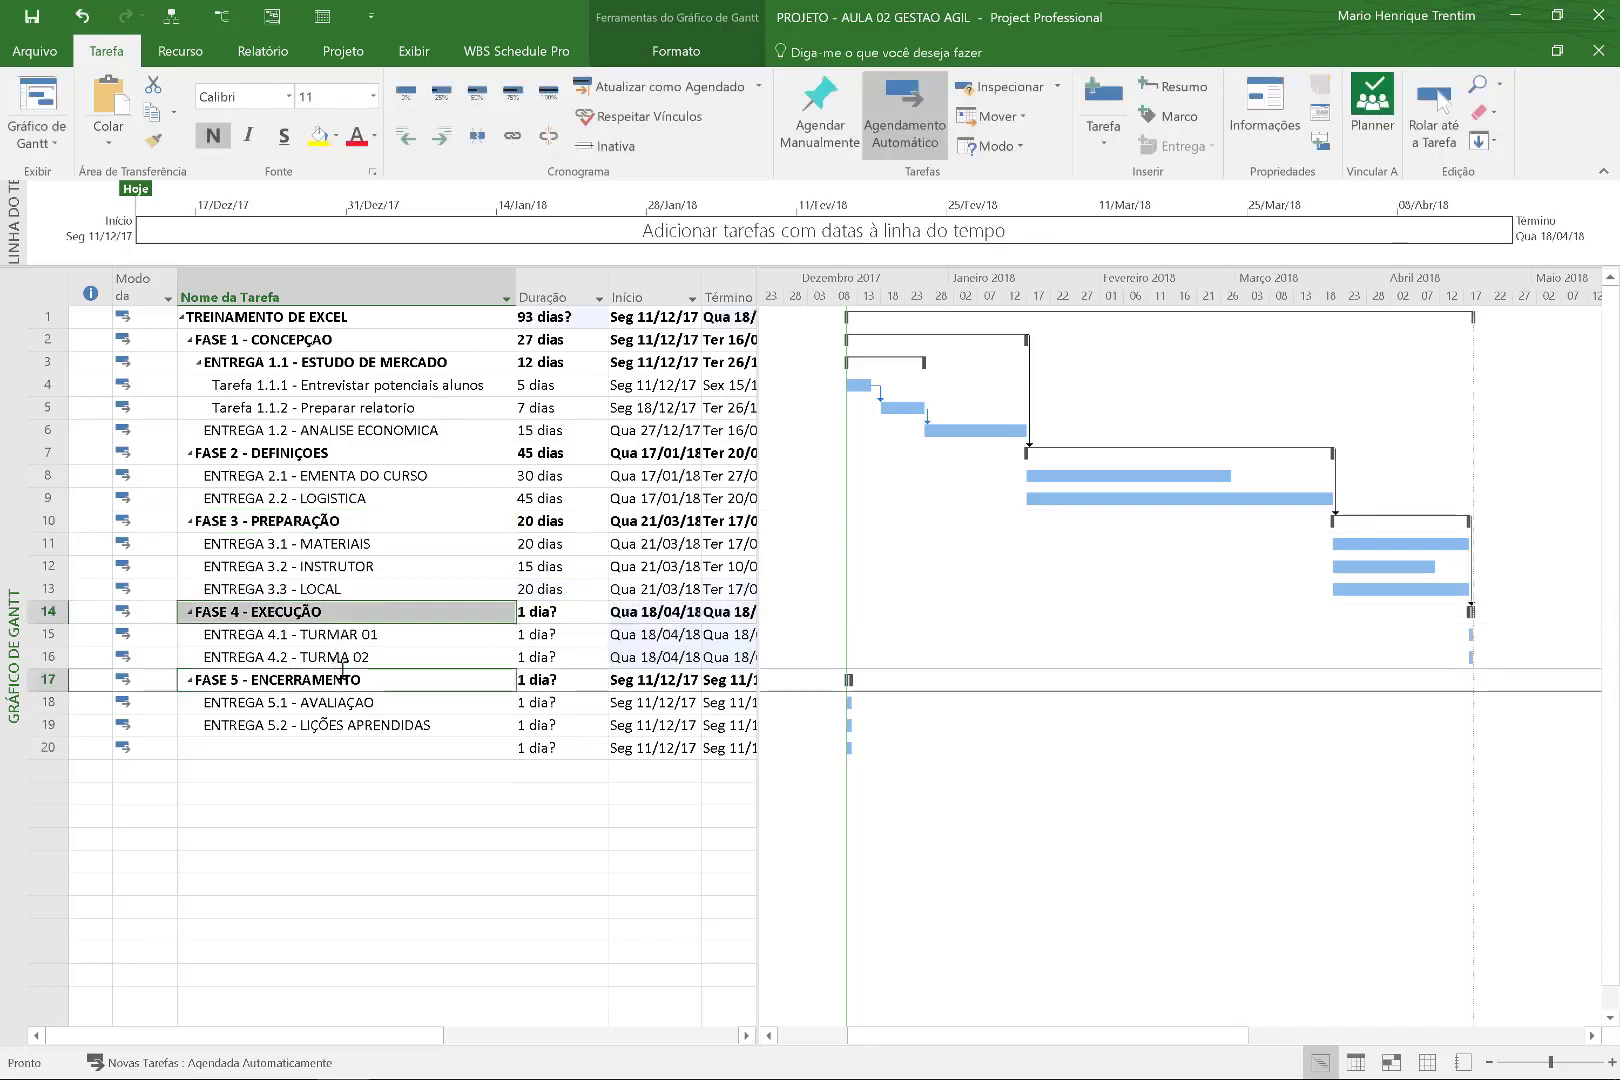
{"action": "left_click", "coordinate": [512, 135]}
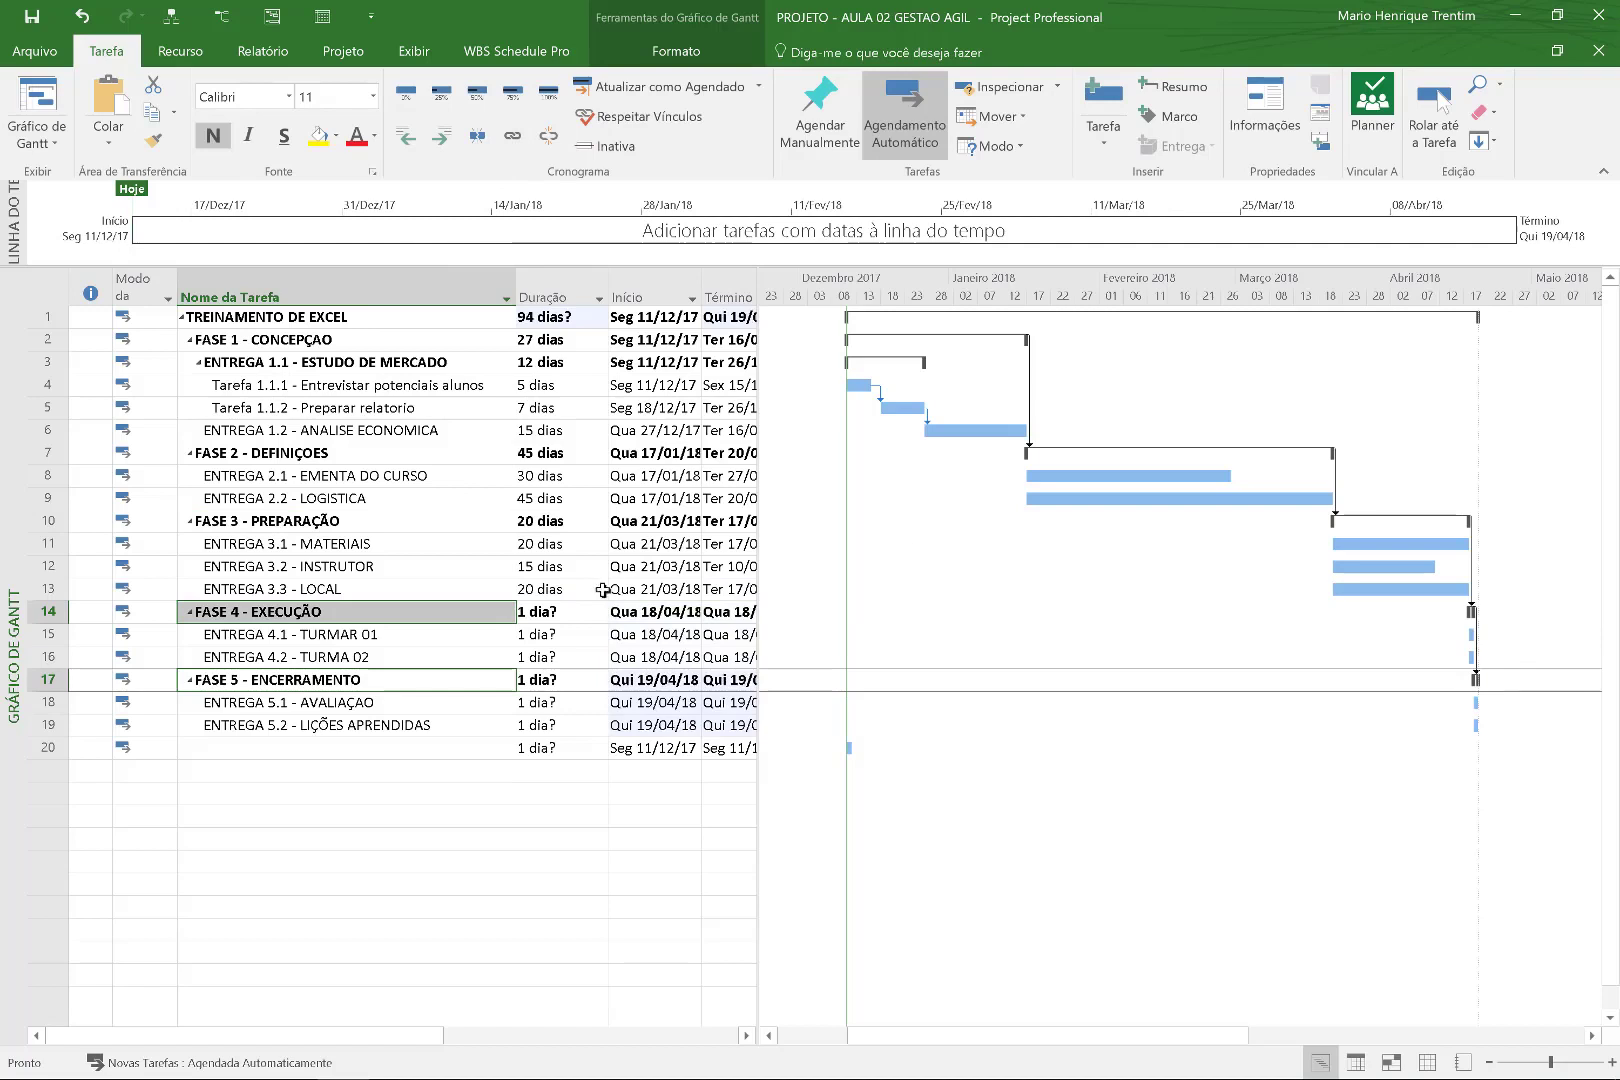
Set ENTREGA 4.1 and 4.2 to 3 days each and link 4.1 to precede 4.2.
{"action": "left_click", "coordinate": [558, 635]}
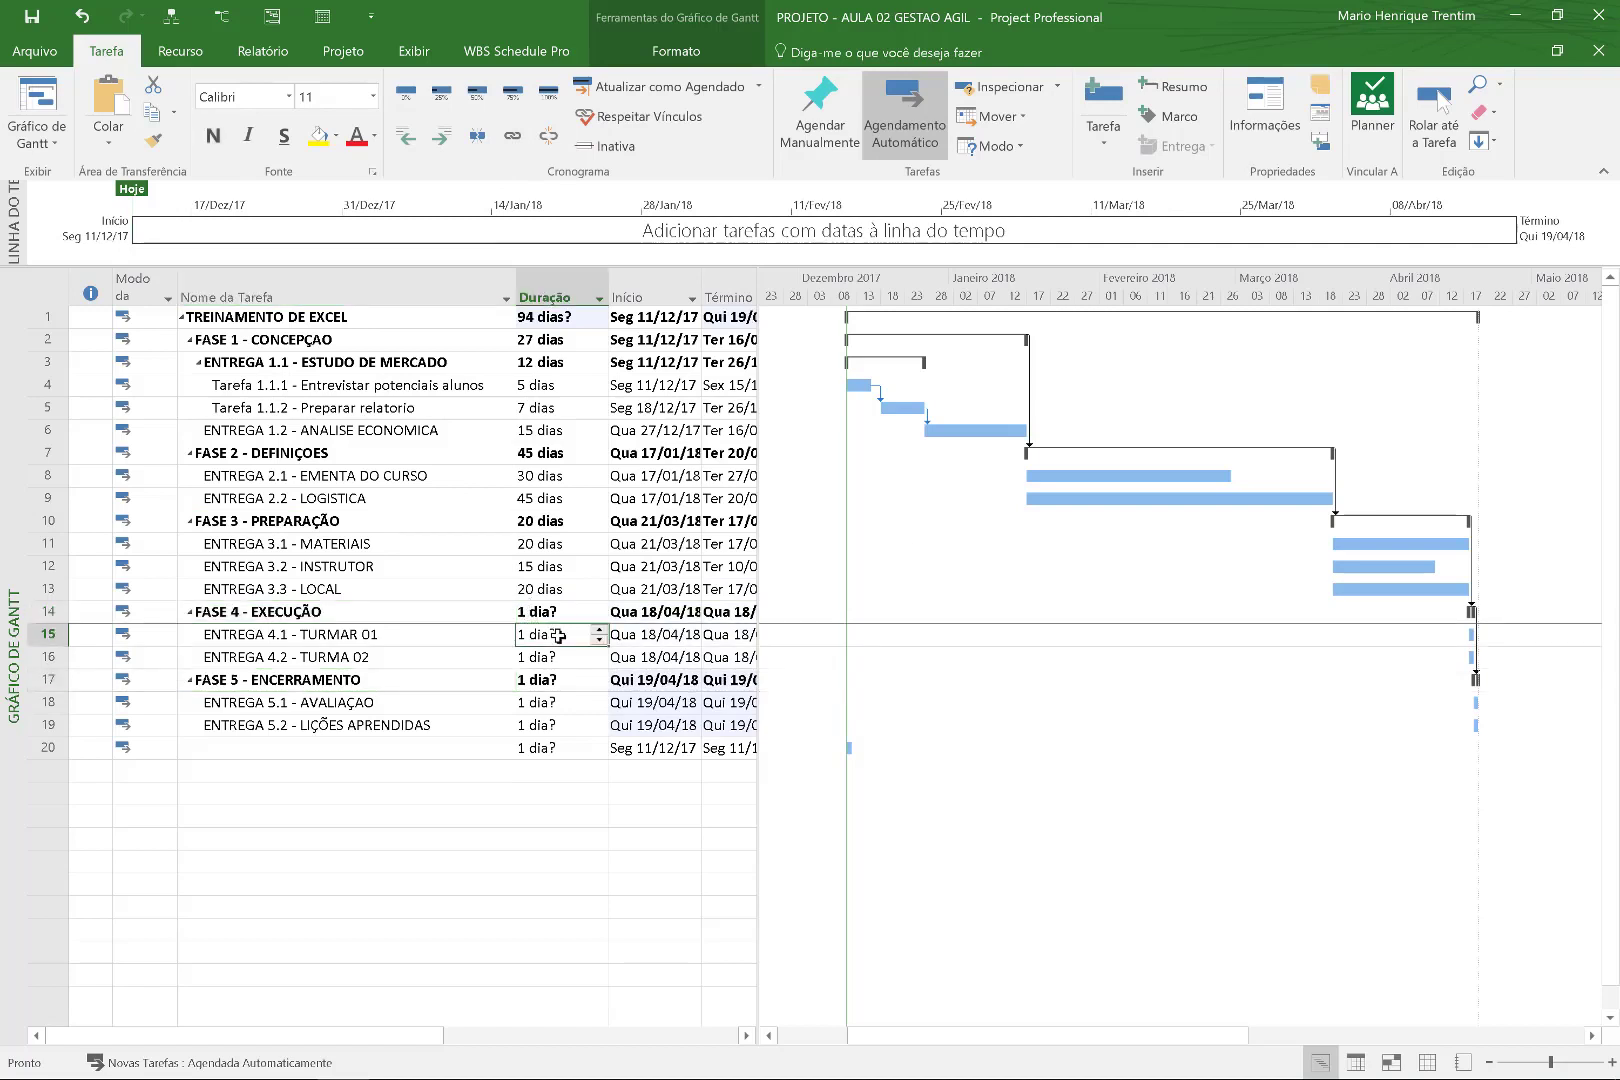
{"action": "type", "text": "3"}
{"action": "key", "text": "Return"}
{"action": "type", "text": "3"}
{"action": "key", "text": "Return"}
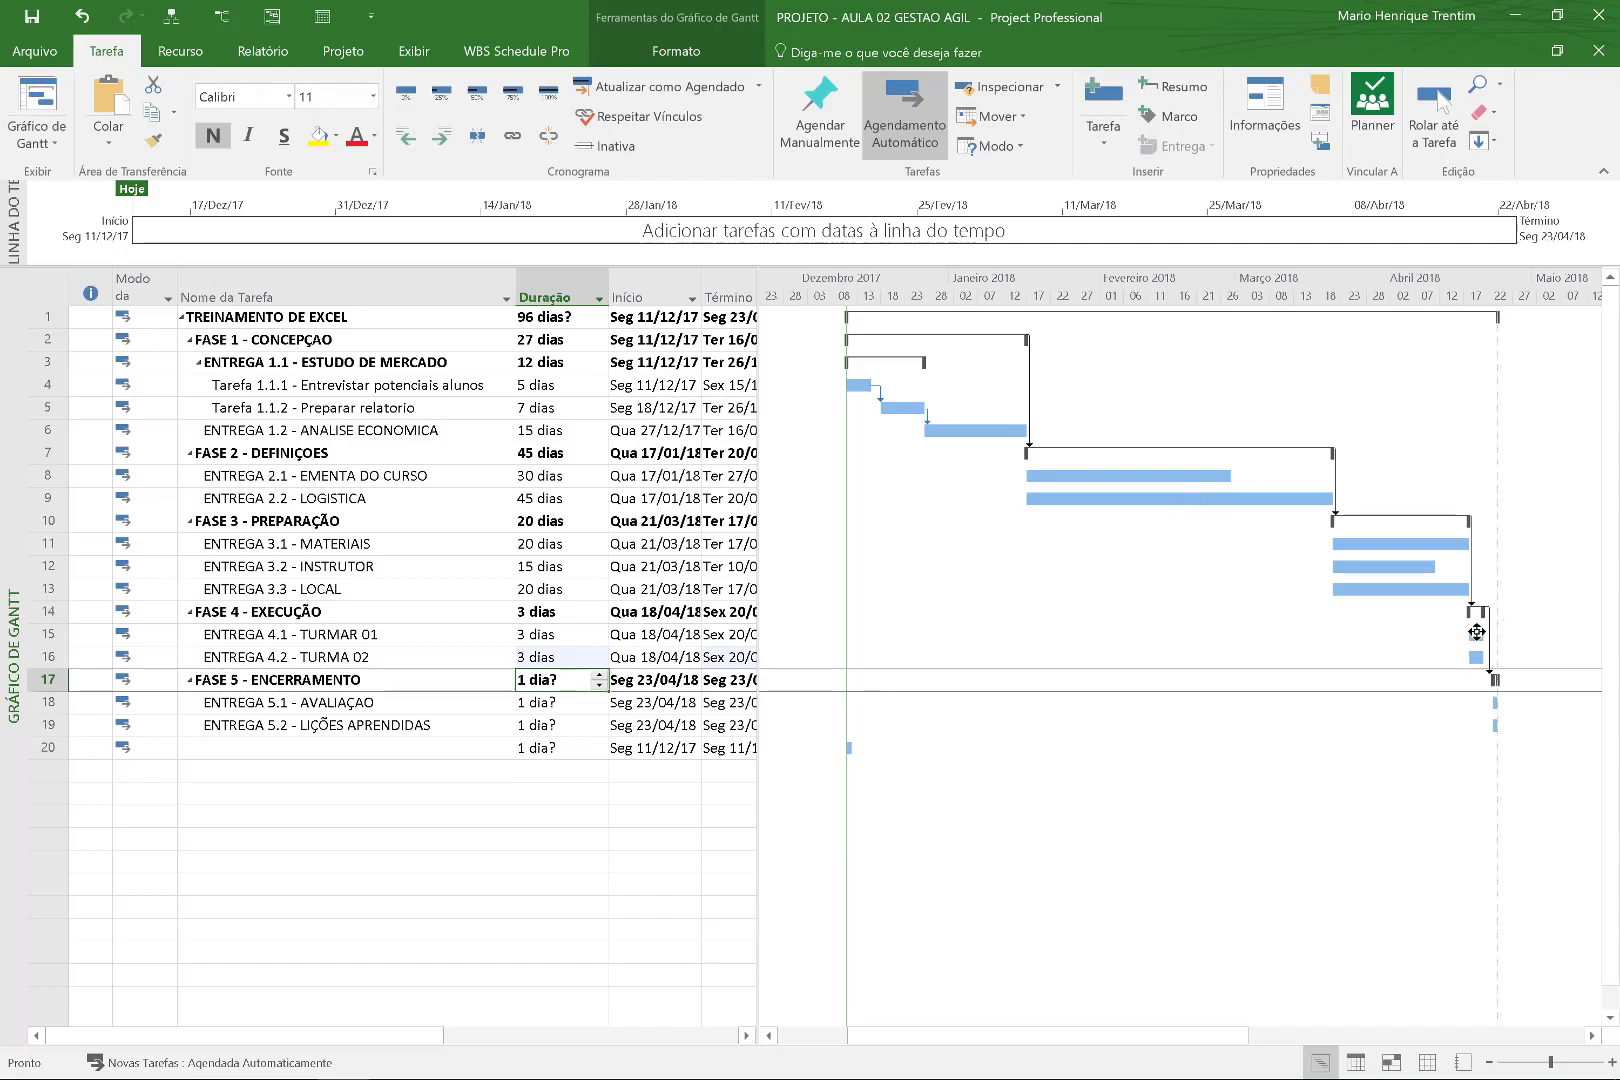
{"action": "left_click_drag", "start_coordinate": [1477, 632], "coordinate": [1478, 657]}
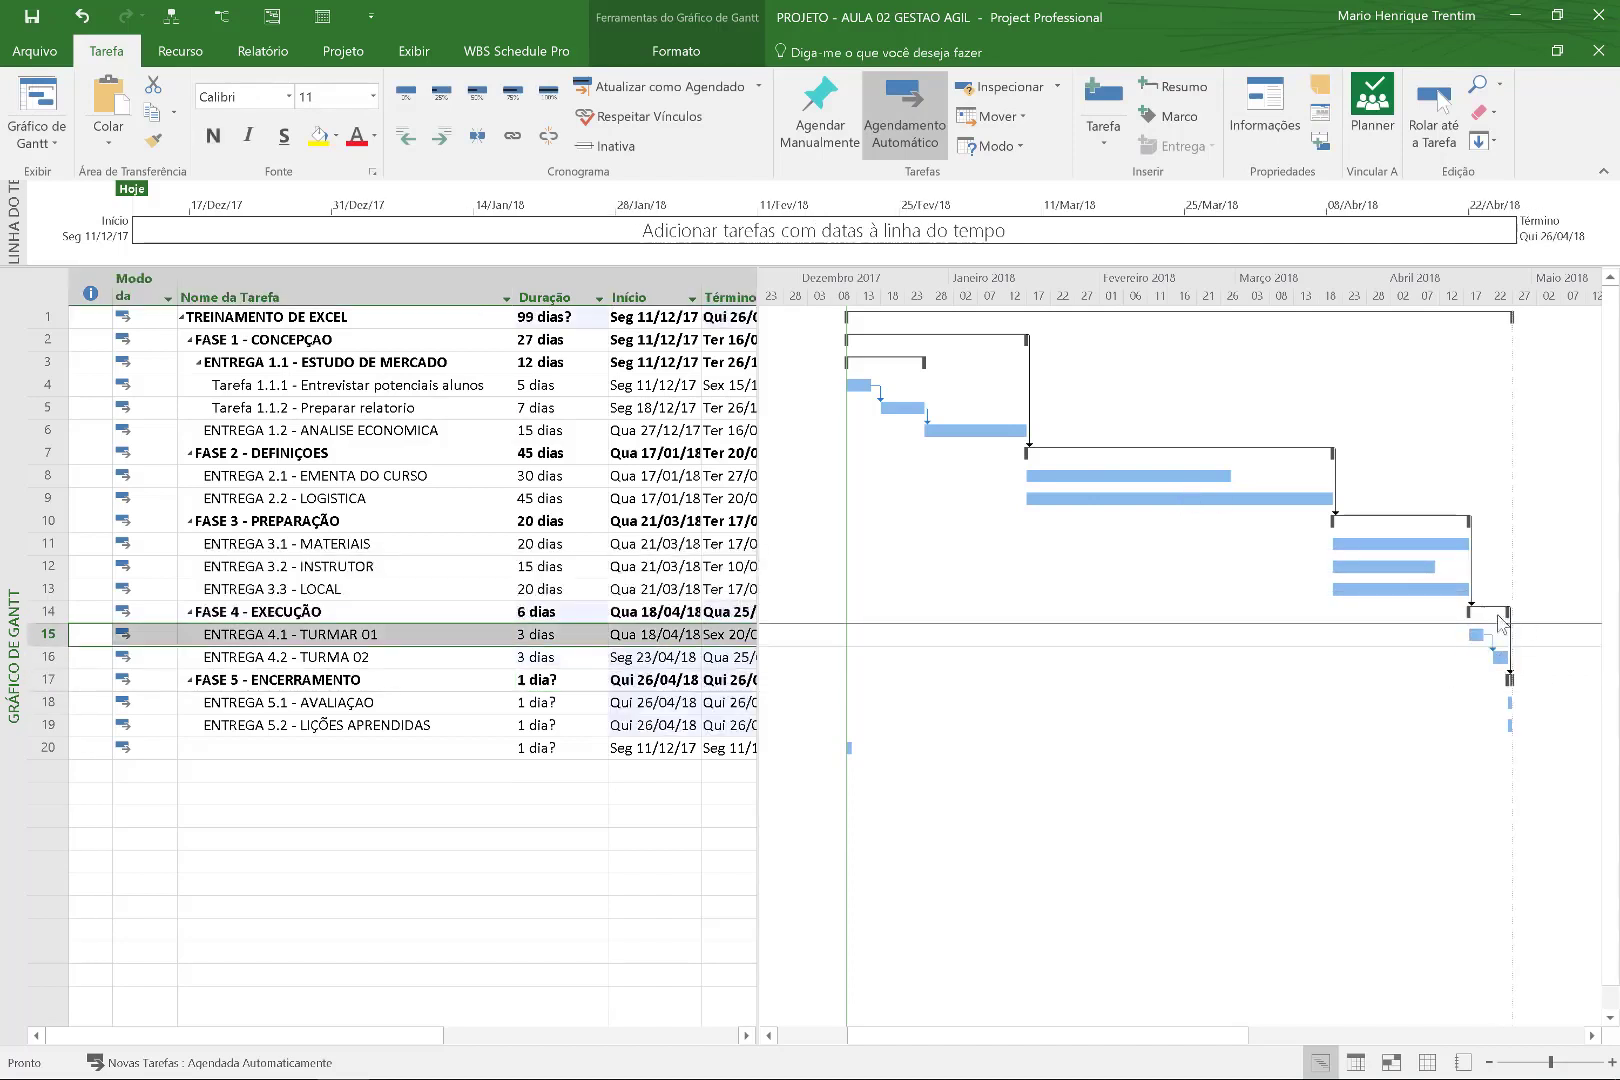
{"action": "left_click", "coordinate": [445, 705]}
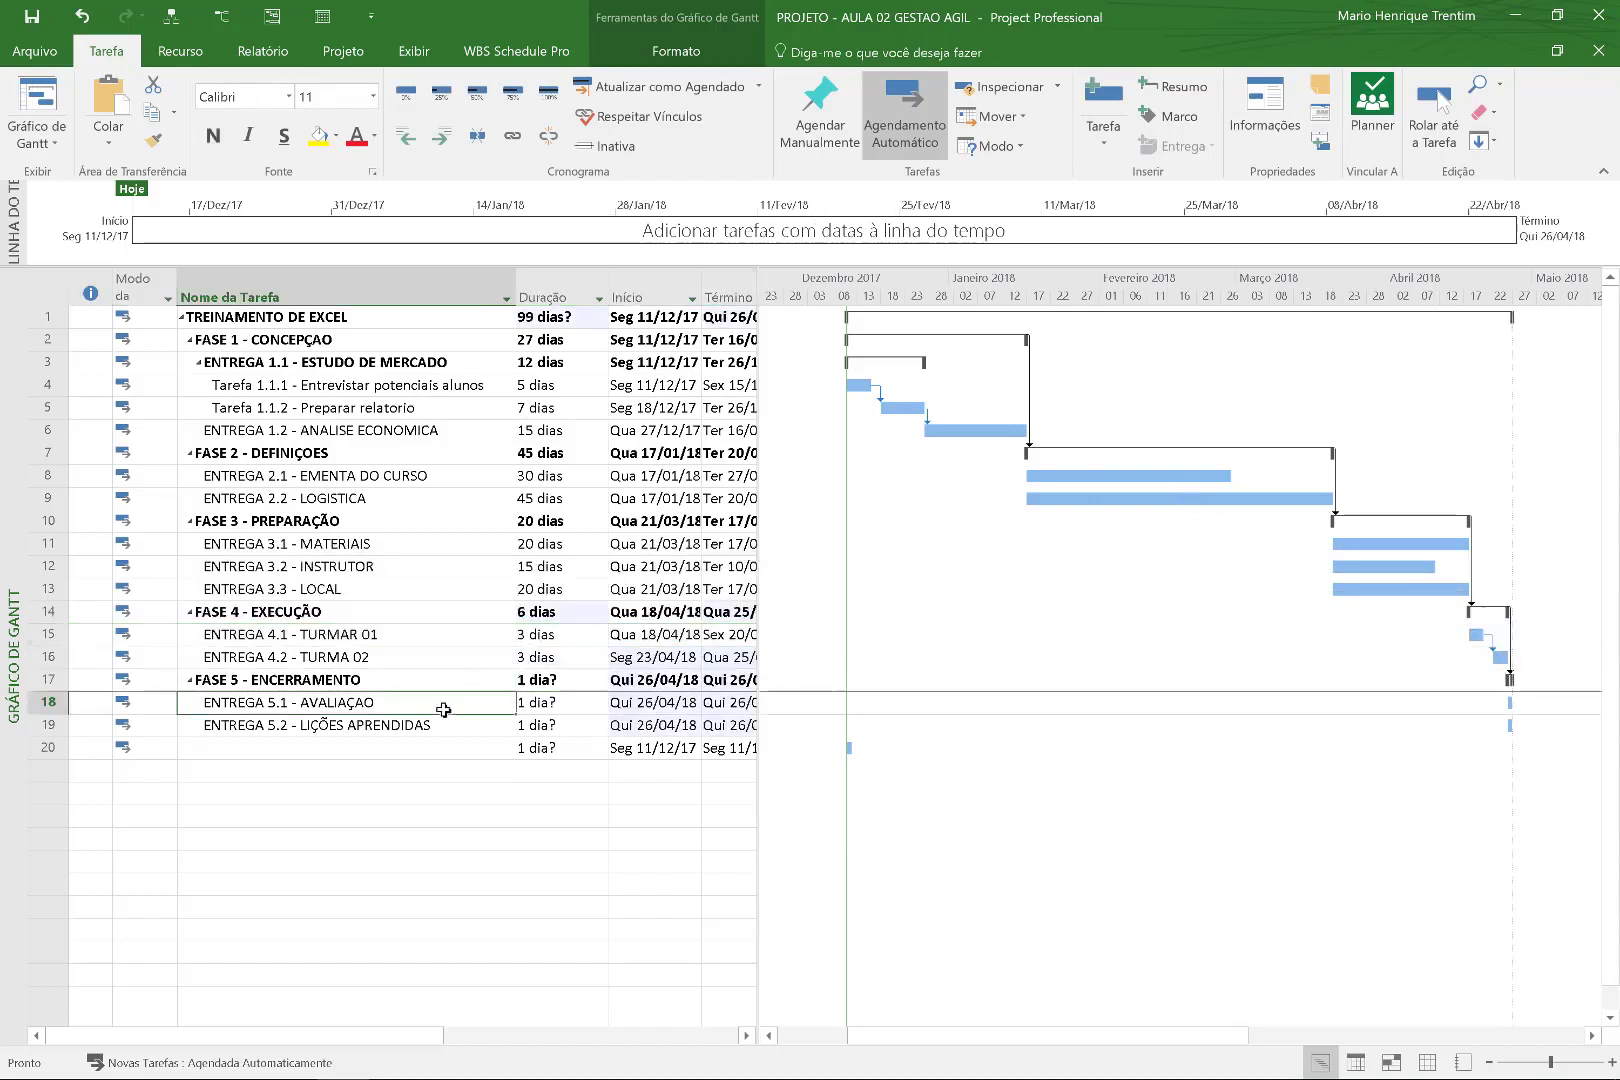
Delete the blank row 20 and add a zero-day 'Fim do projeto' milestone in its place.
{"action": "left_click", "coordinate": [30, 750]}
{"action": "right_click", "coordinate": [35, 750]}
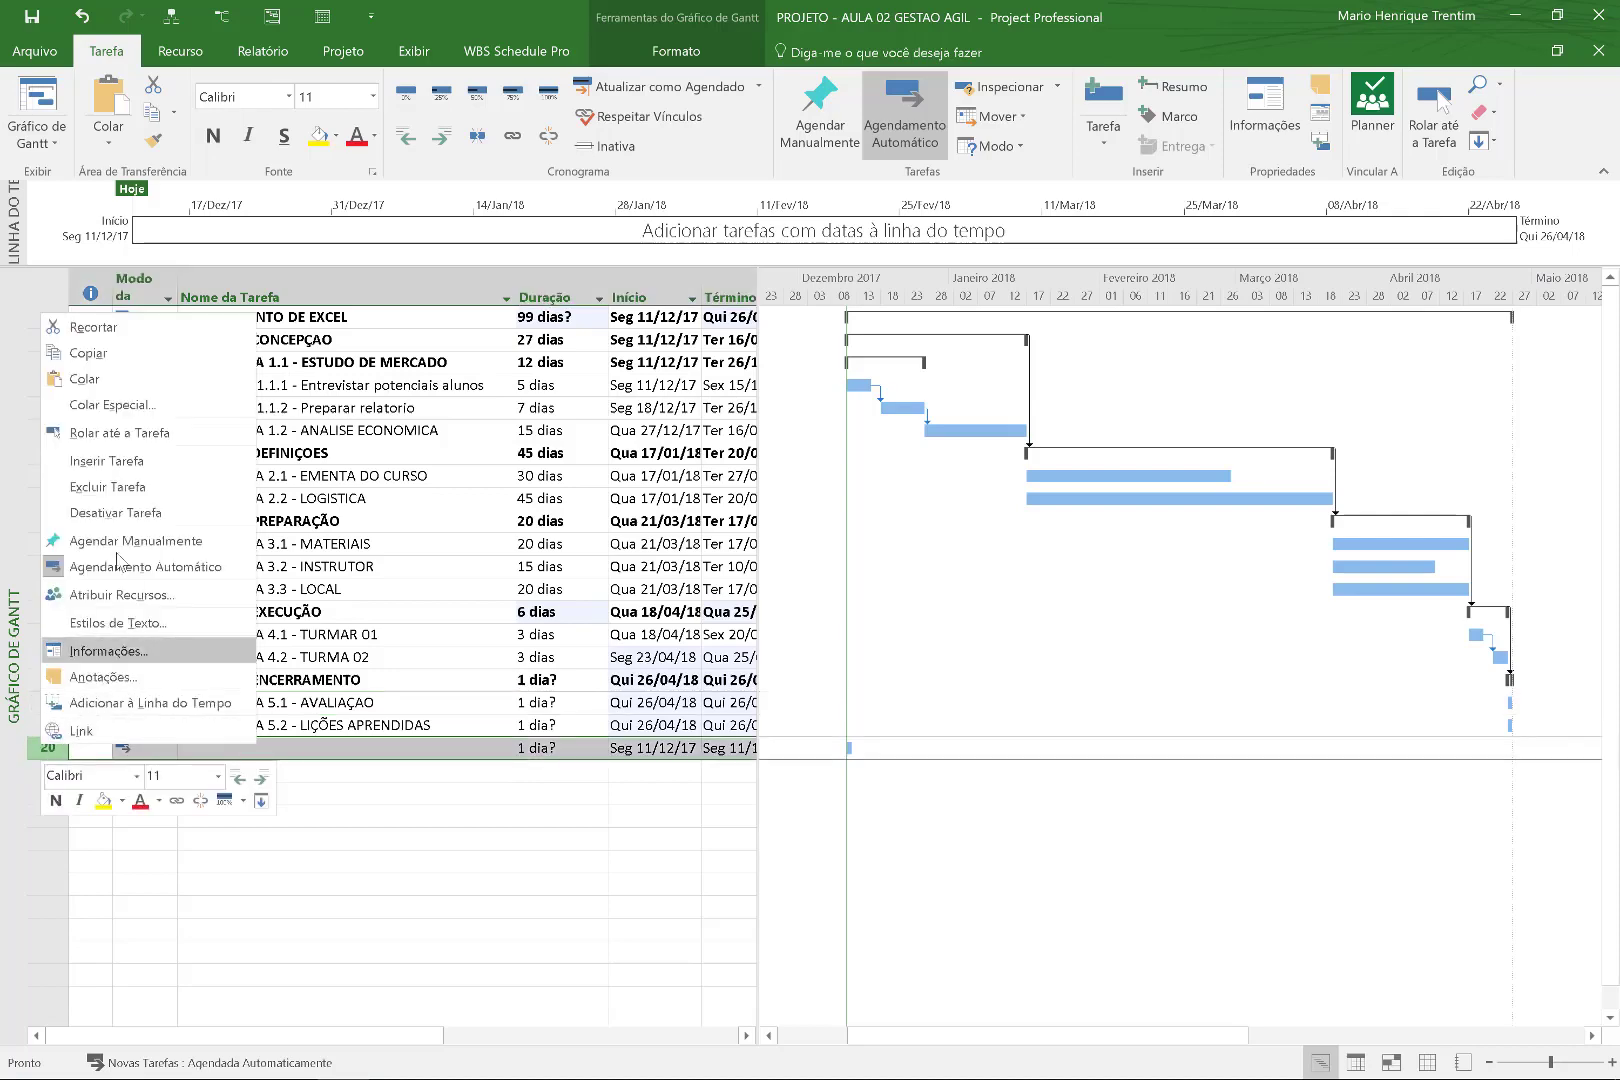
{"action": "left_click", "coordinate": [110, 487]}
{"action": "key", "text": "Up"}
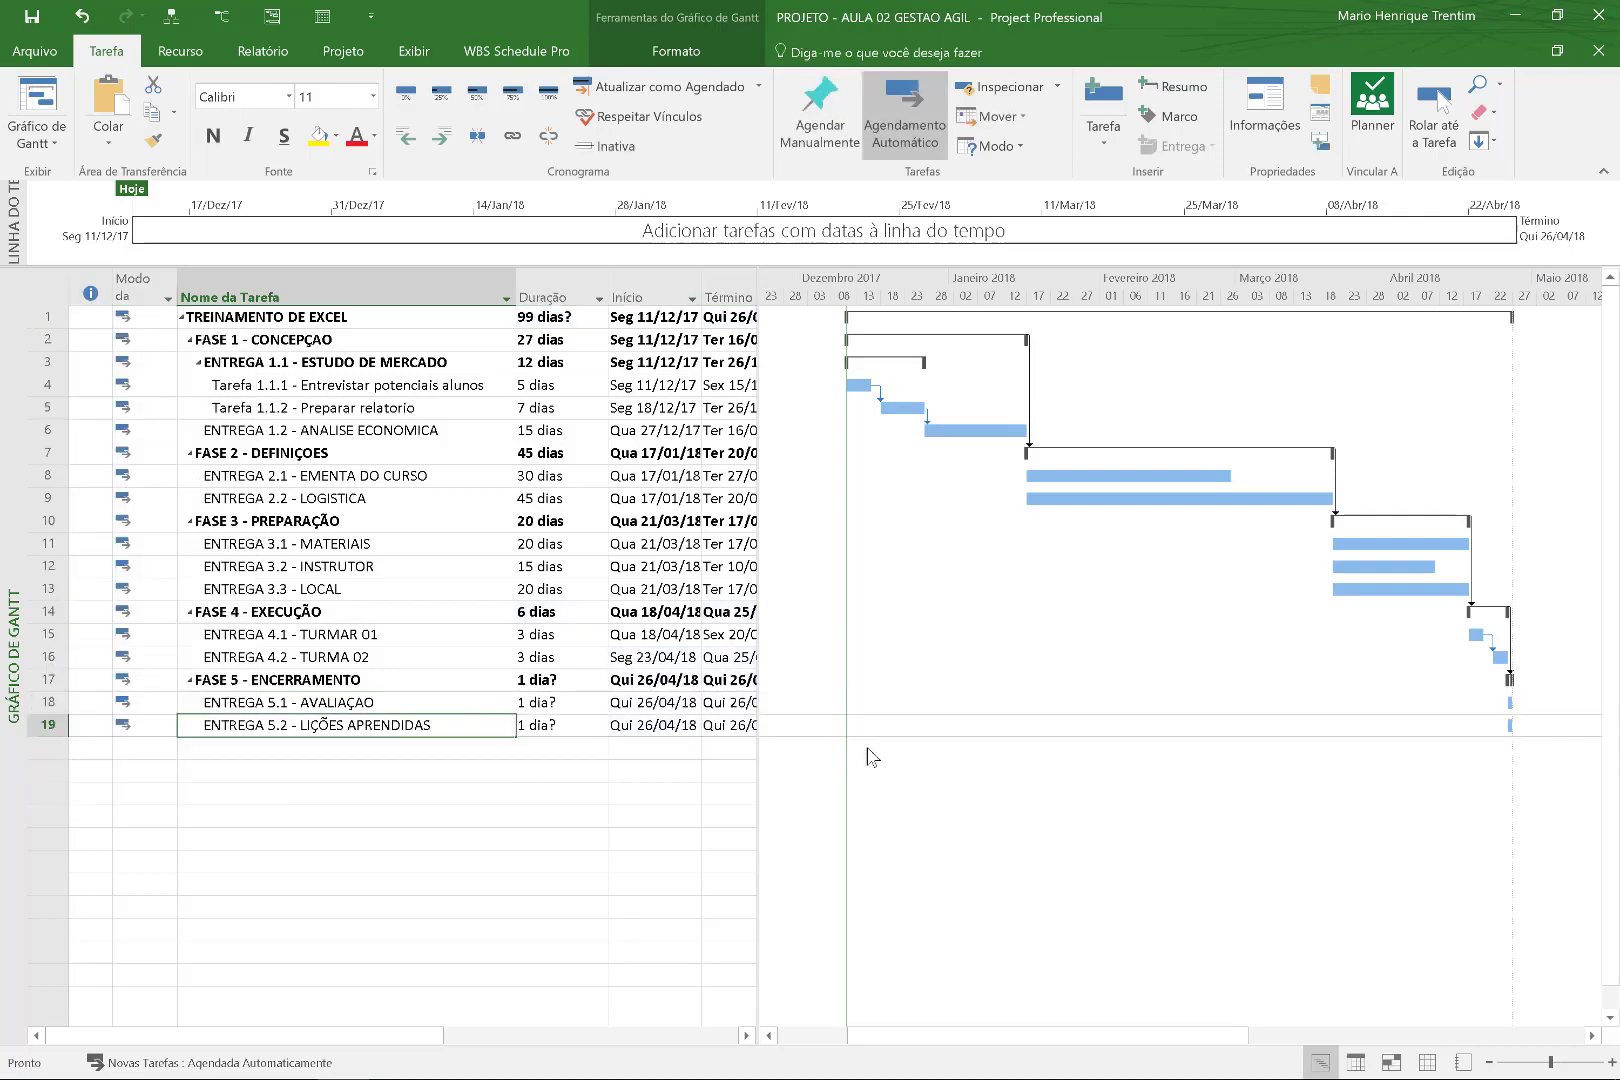
{"action": "left_click", "coordinate": [436, 753]}
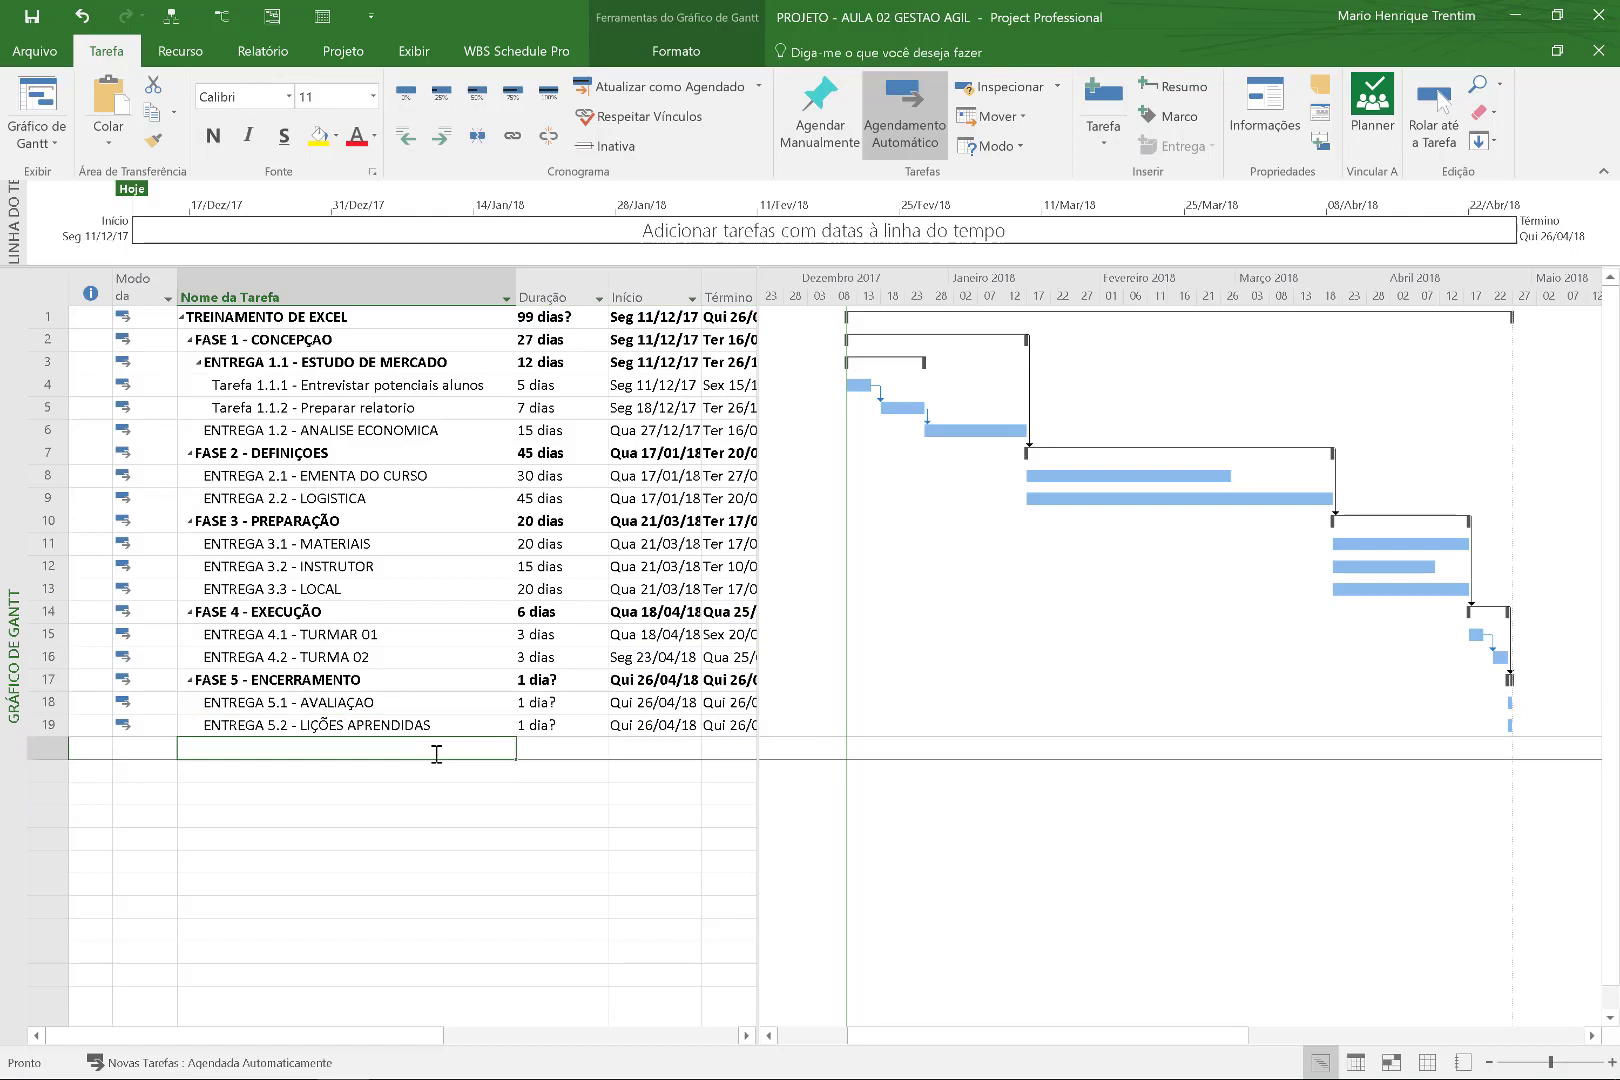
{"action": "type", "text": "f"}
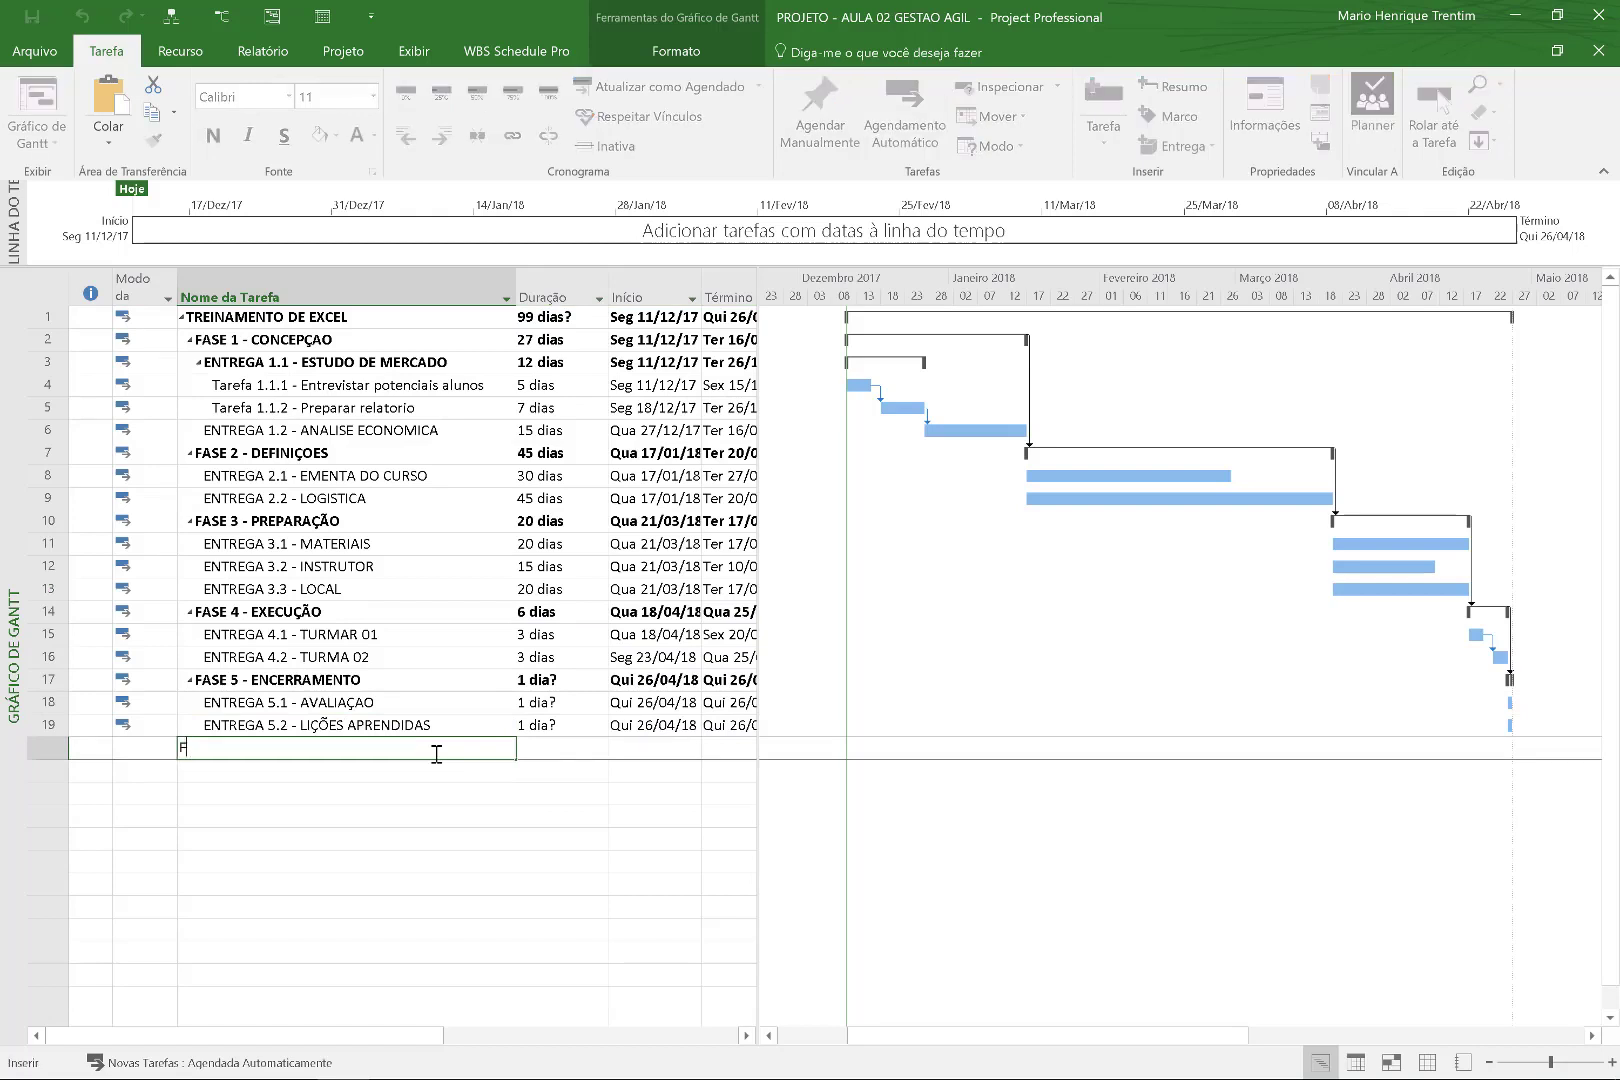
{"action": "type", "text": "im do projeto"}
{"action": "key", "text": "Tab"}
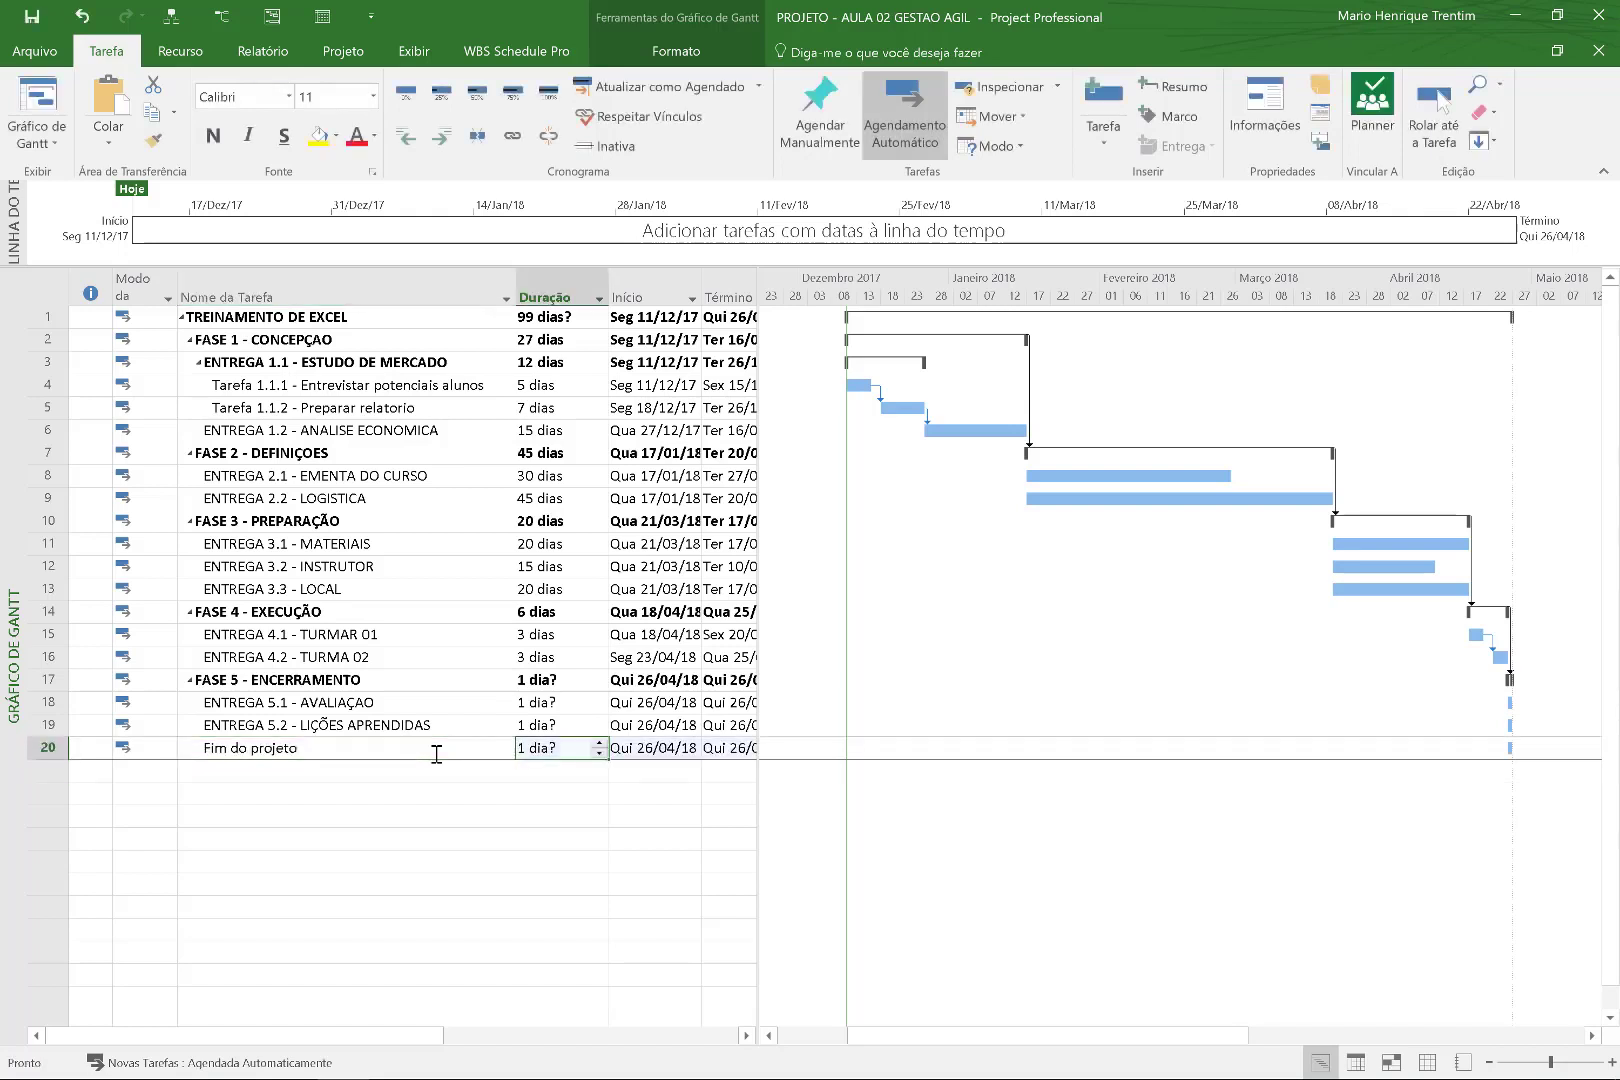
{"action": "type", "text": "0"}
{"action": "key", "text": "Return"}
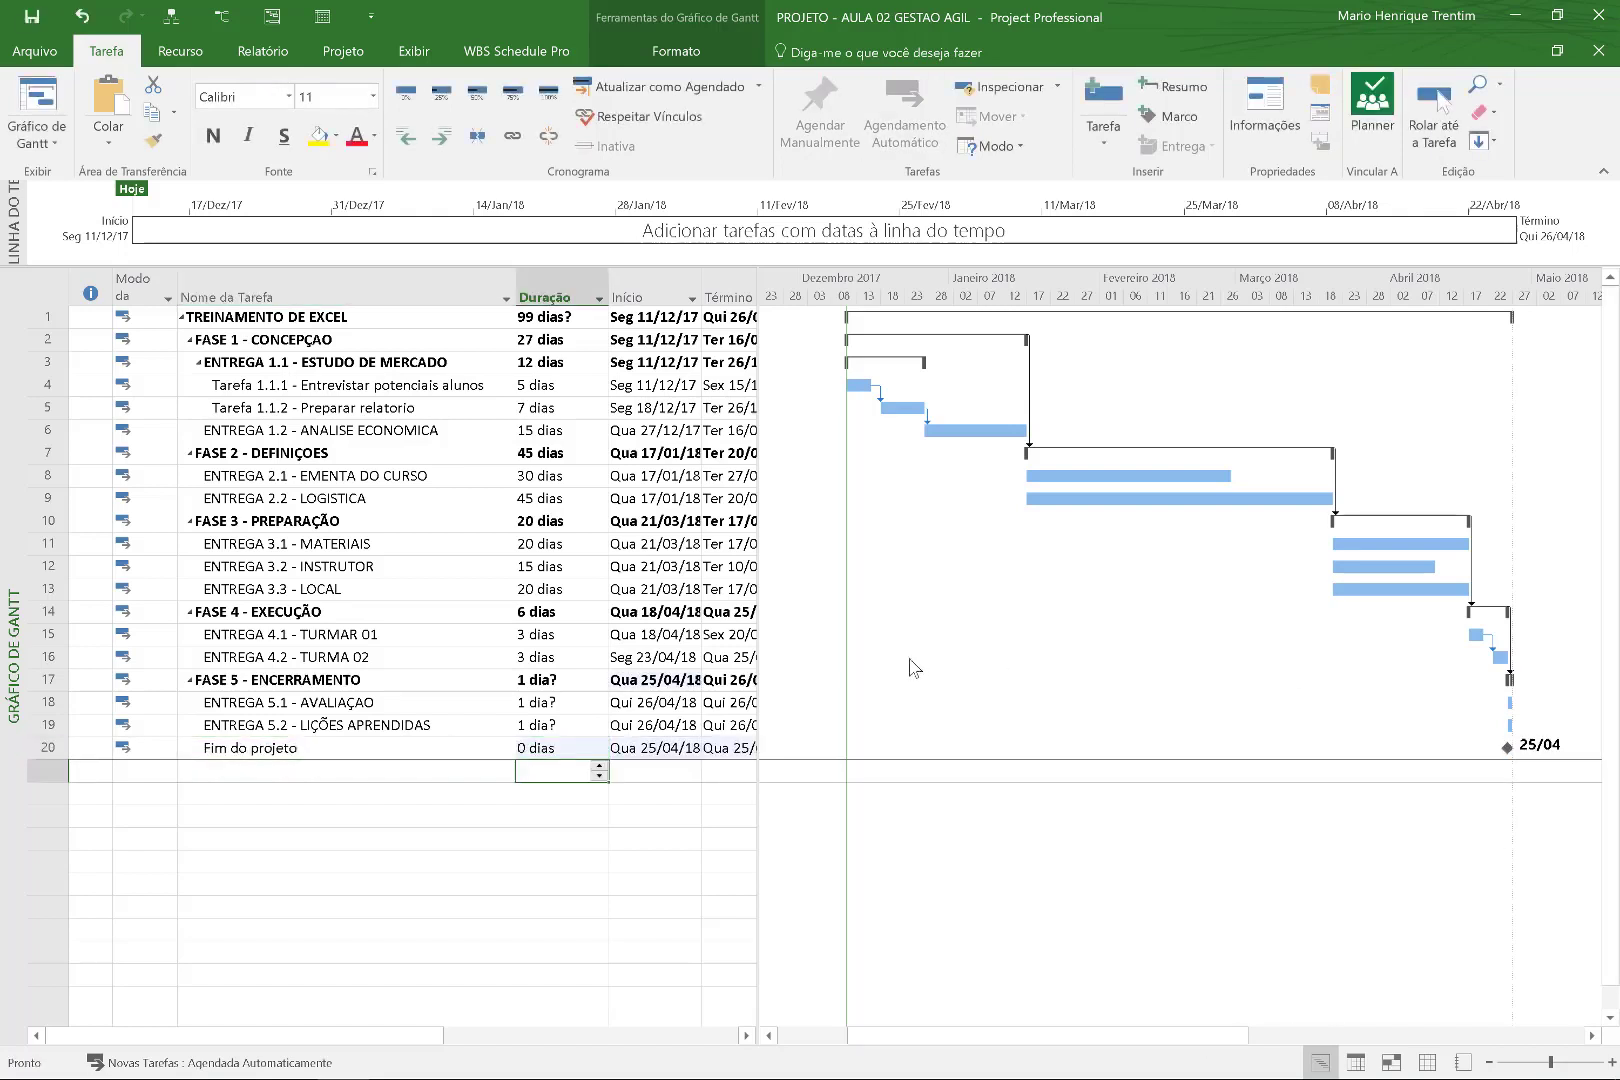
Set ENTREGA 5.1 to 5 days and 5.2 to 1 day, then link them to the milestone.
{"action": "left_click", "coordinate": [597, 705]}
{"action": "type", "text": "5"}
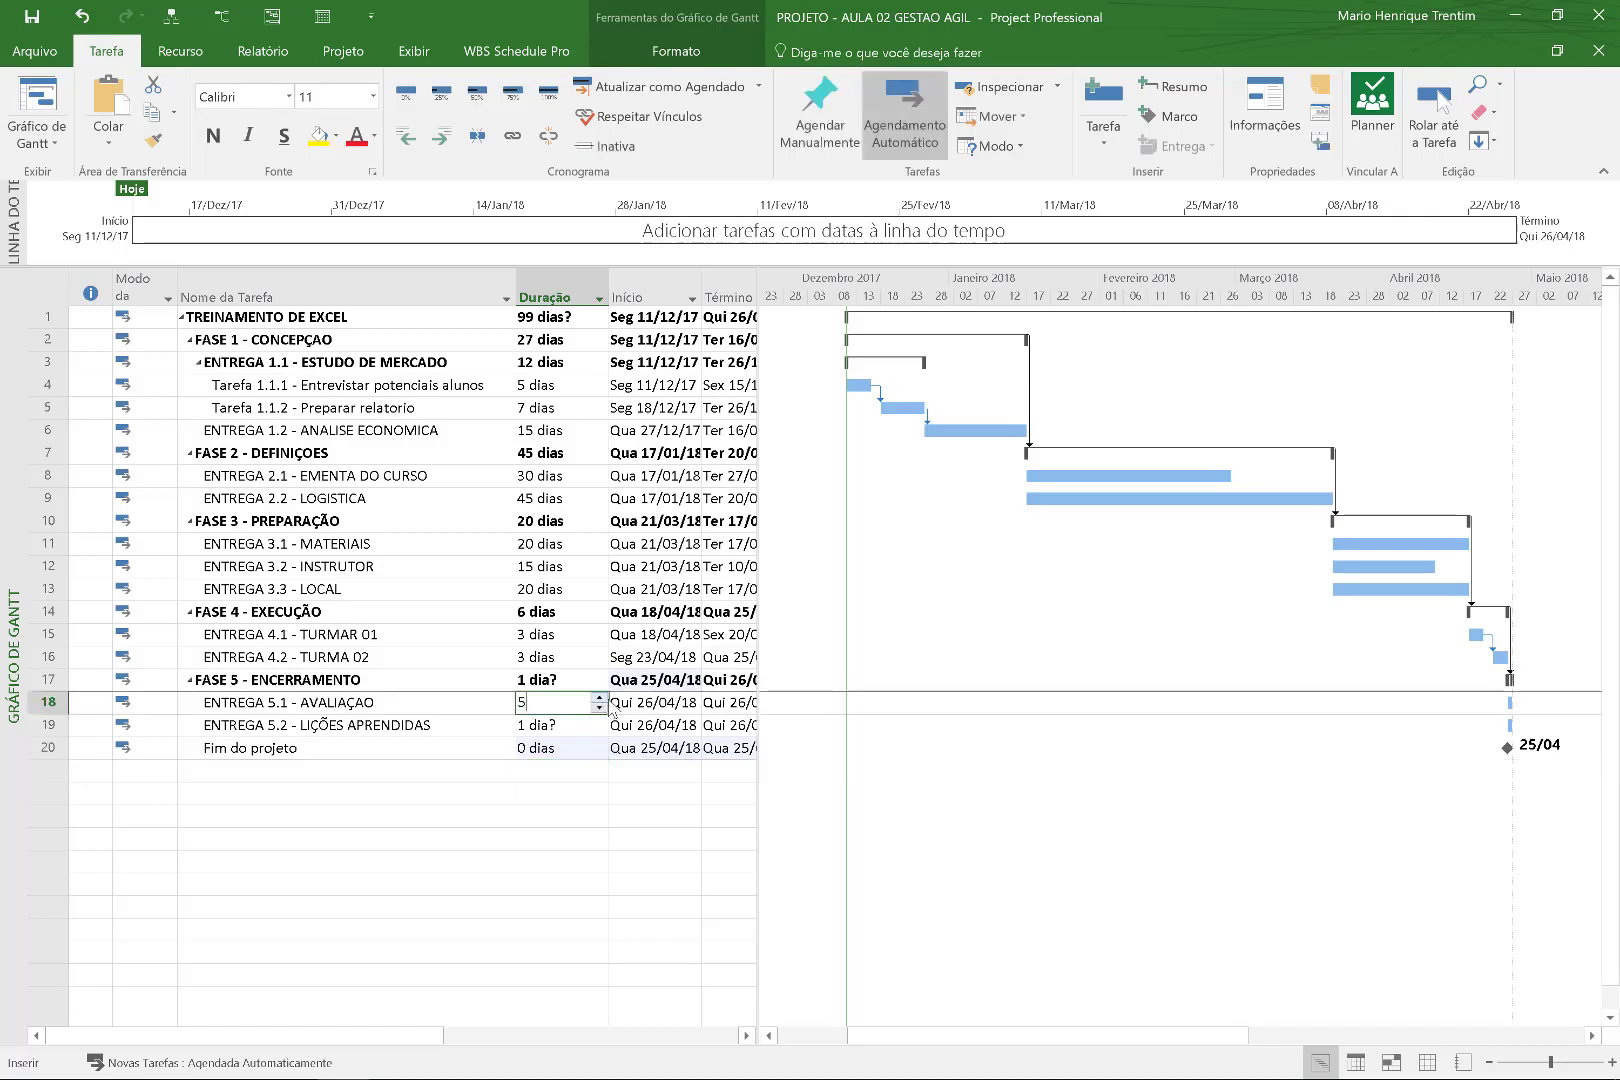
{"action": "key", "text": "Return"}
{"action": "type", "text": "1"}
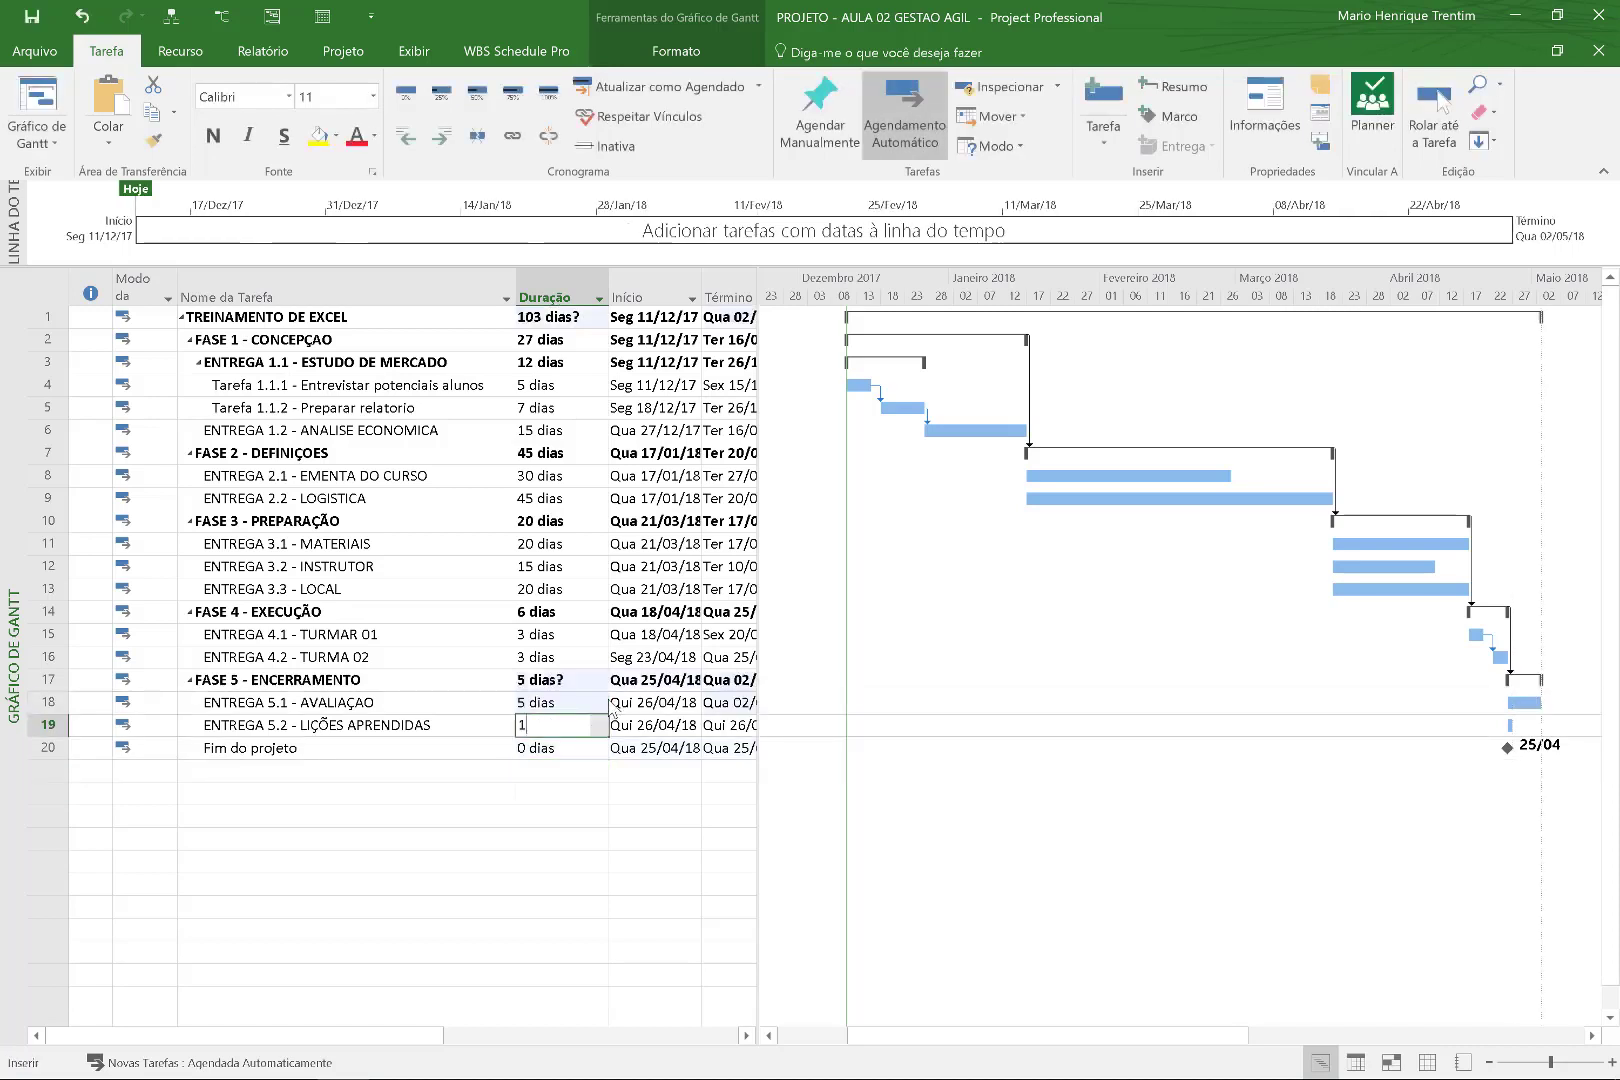
{"action": "key", "text": "Return"}
{"action": "left_click_drag", "start_coordinate": [411, 707], "coordinate": [409, 751]}
{"action": "left_click", "coordinate": [514, 140]}
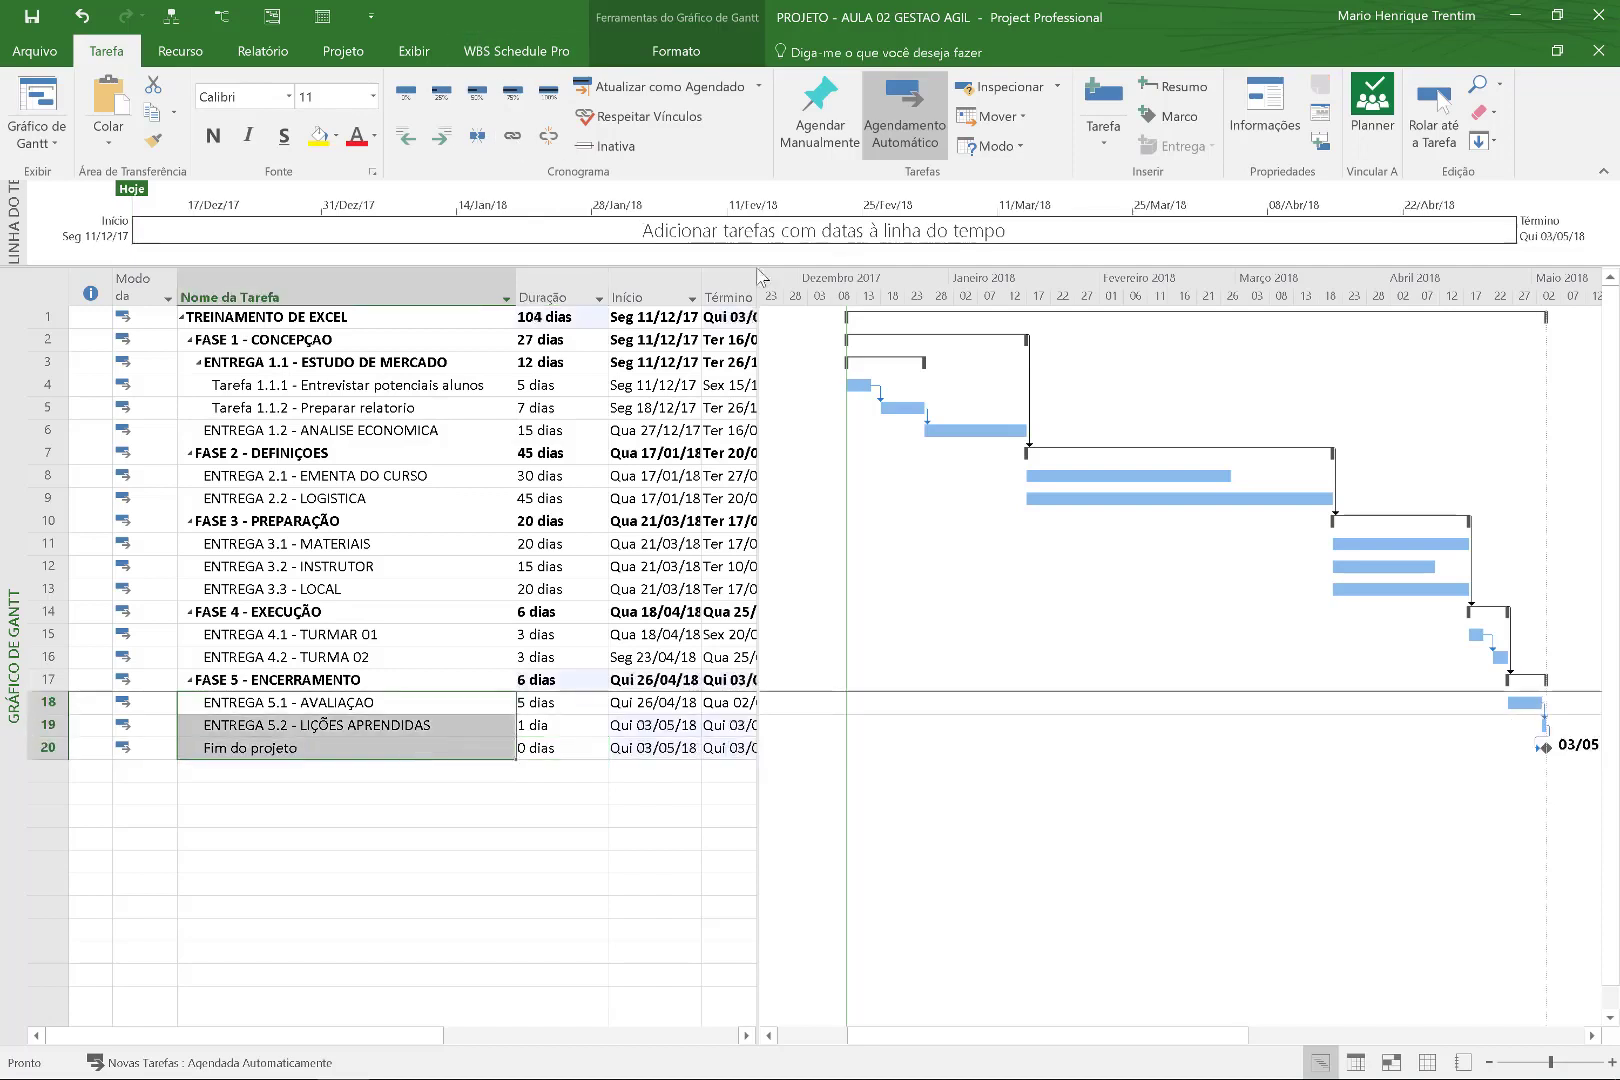
{"action": "left_click", "coordinate": [1285, 1036]}
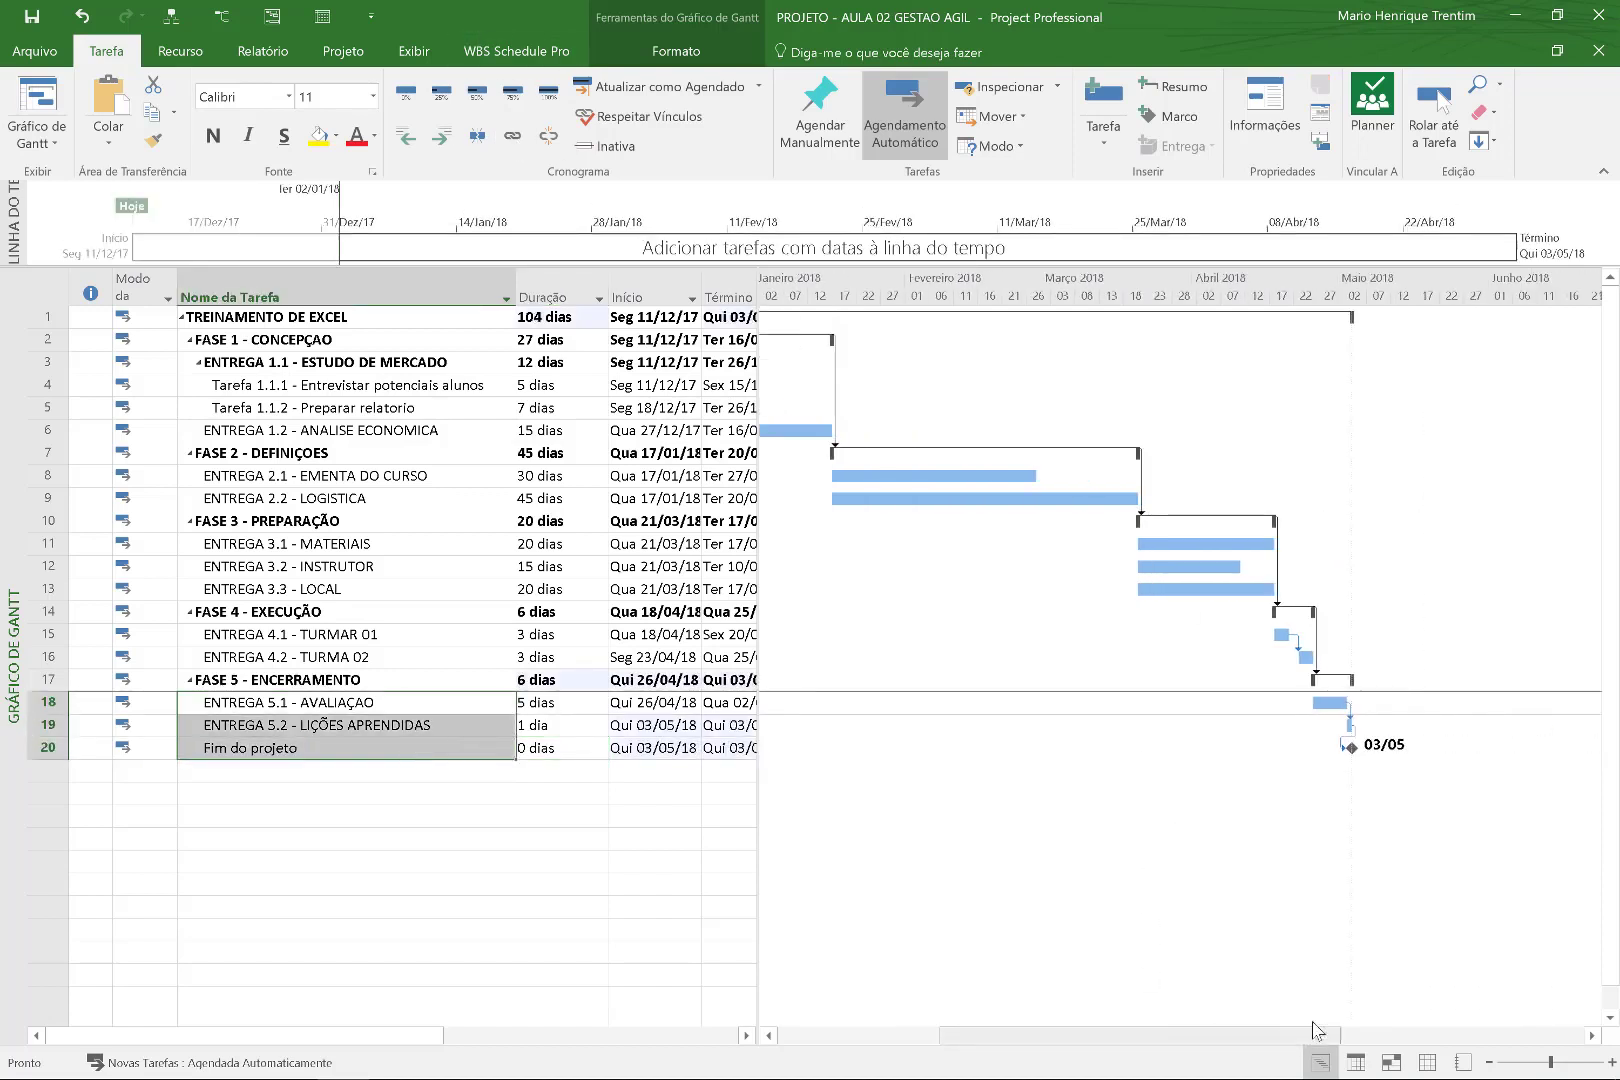
Zoom and scroll the Gantt timescale until December 2017 through May 2018 is visible.
{"action": "left_click", "coordinate": [1611, 1063]}
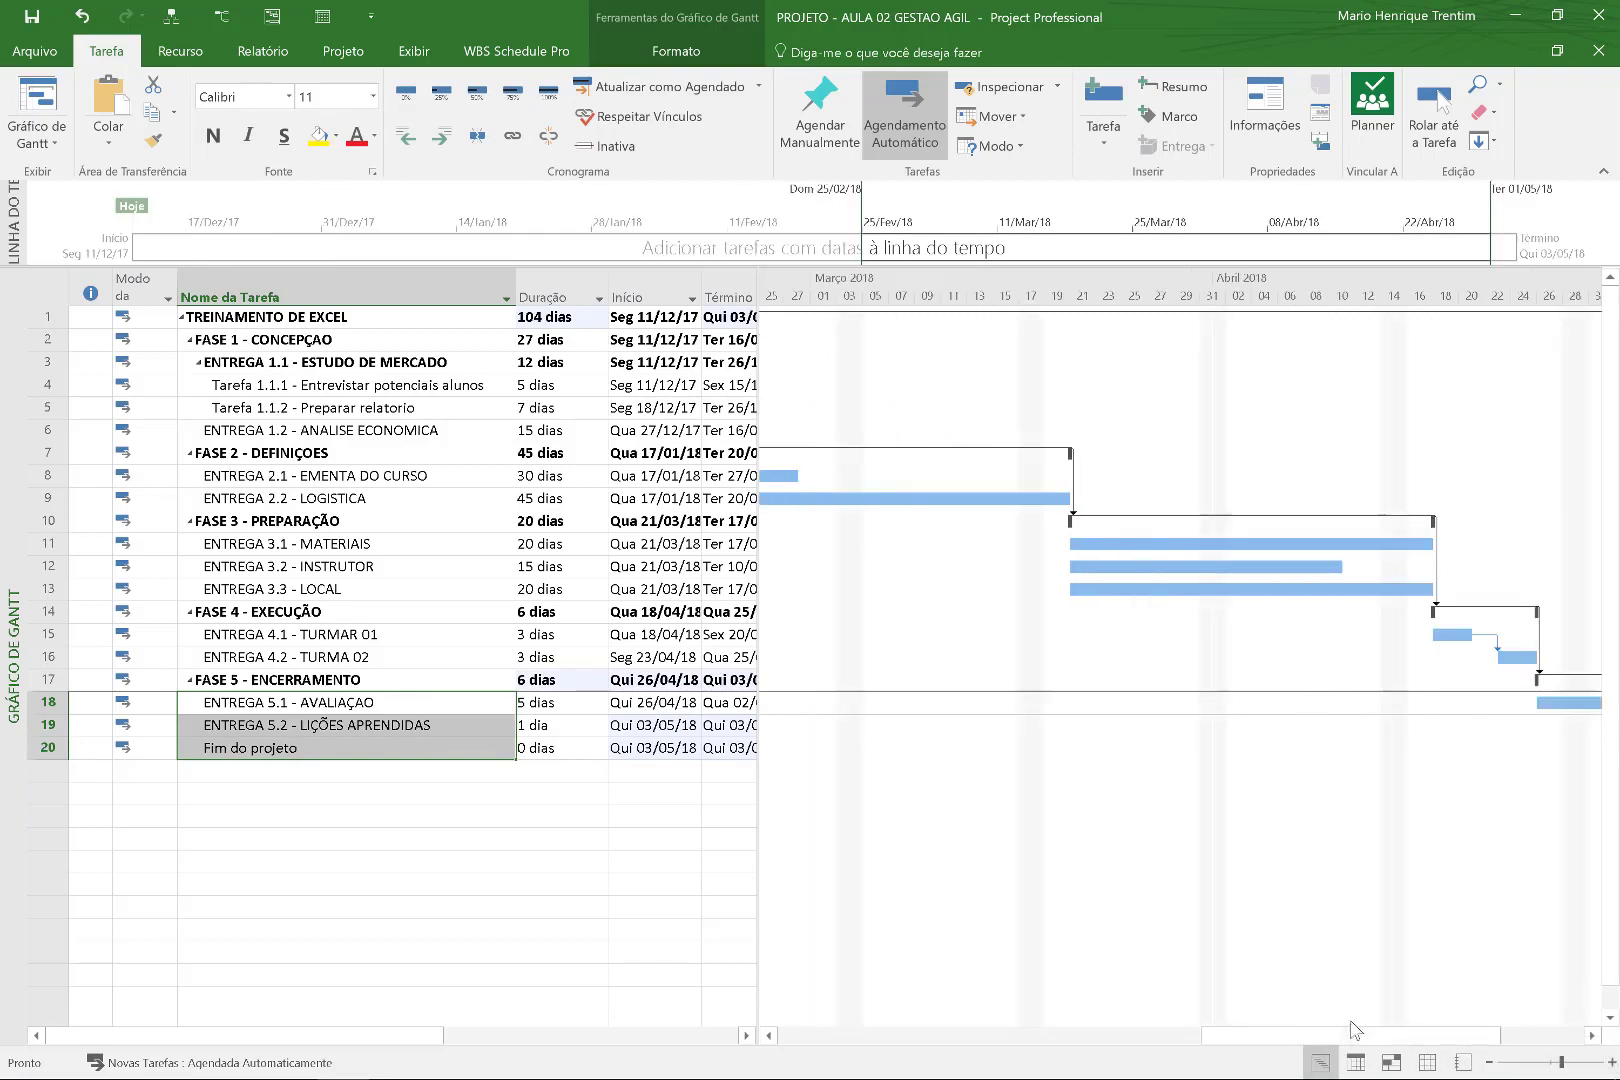
{"action": "left_click_drag", "start_coordinate": [1462, 1036], "coordinate": [984, 1038]}
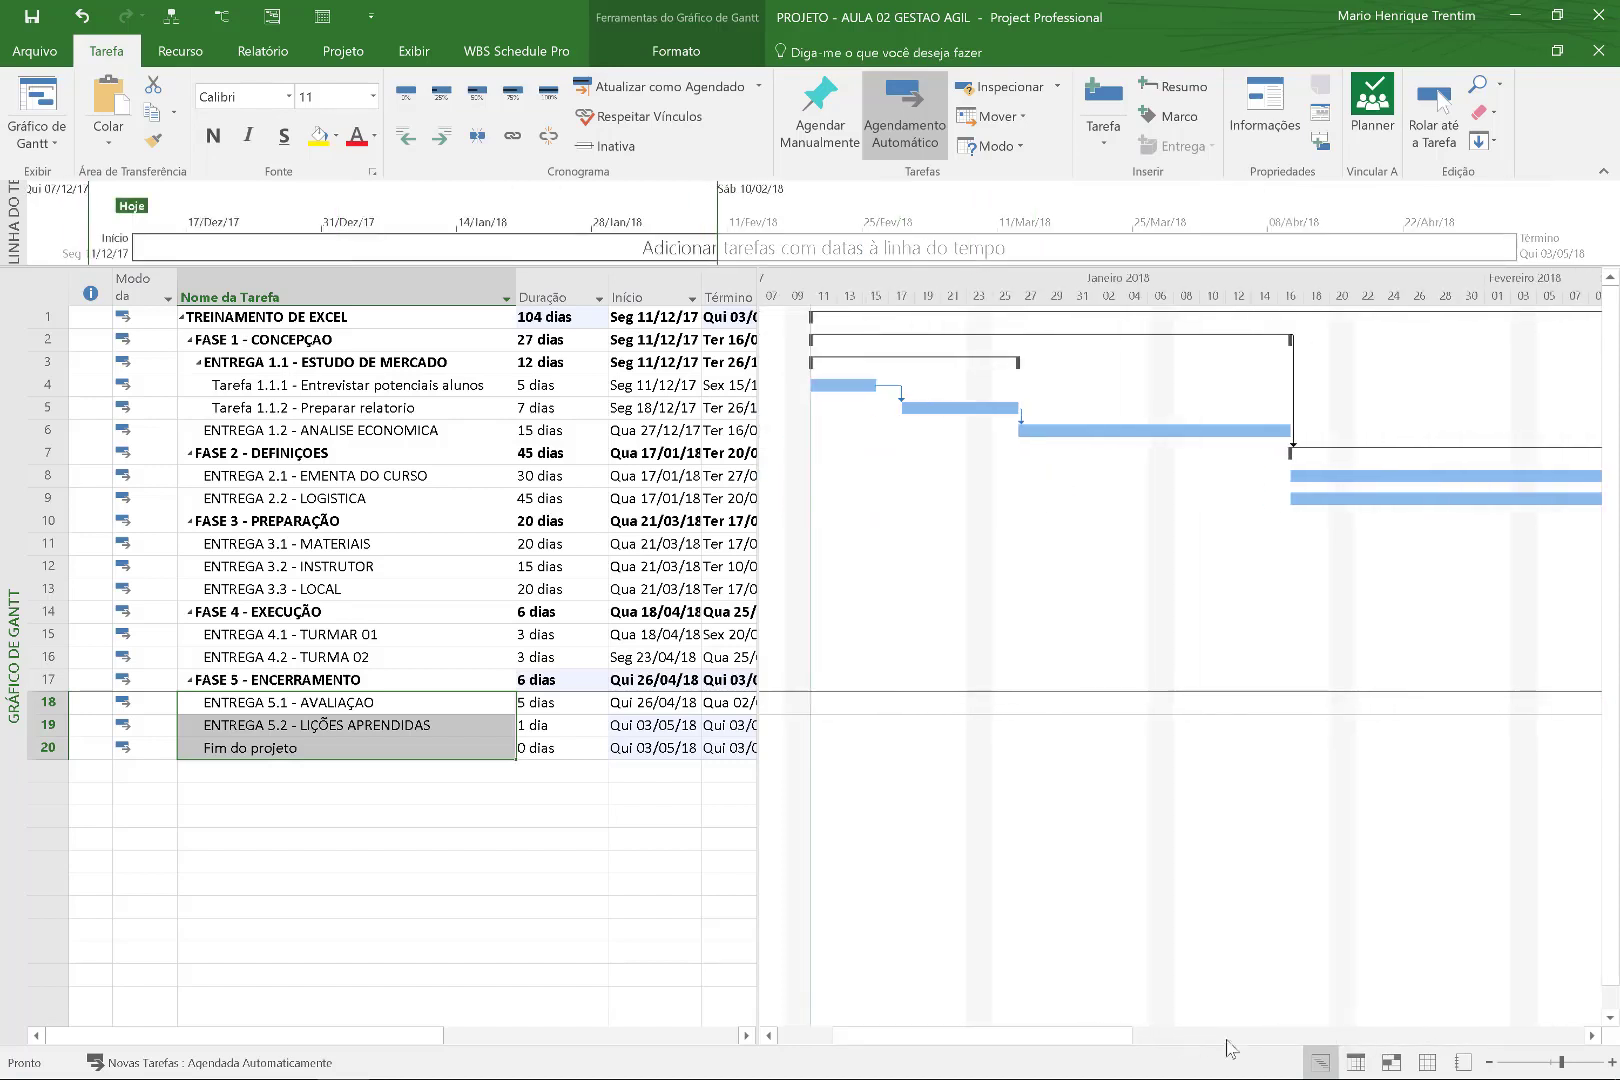
{"action": "left_click", "coordinate": [1490, 1063]}
{"action": "left_click_drag", "start_coordinate": [1070, 1045], "coordinate": [1158, 1048]}
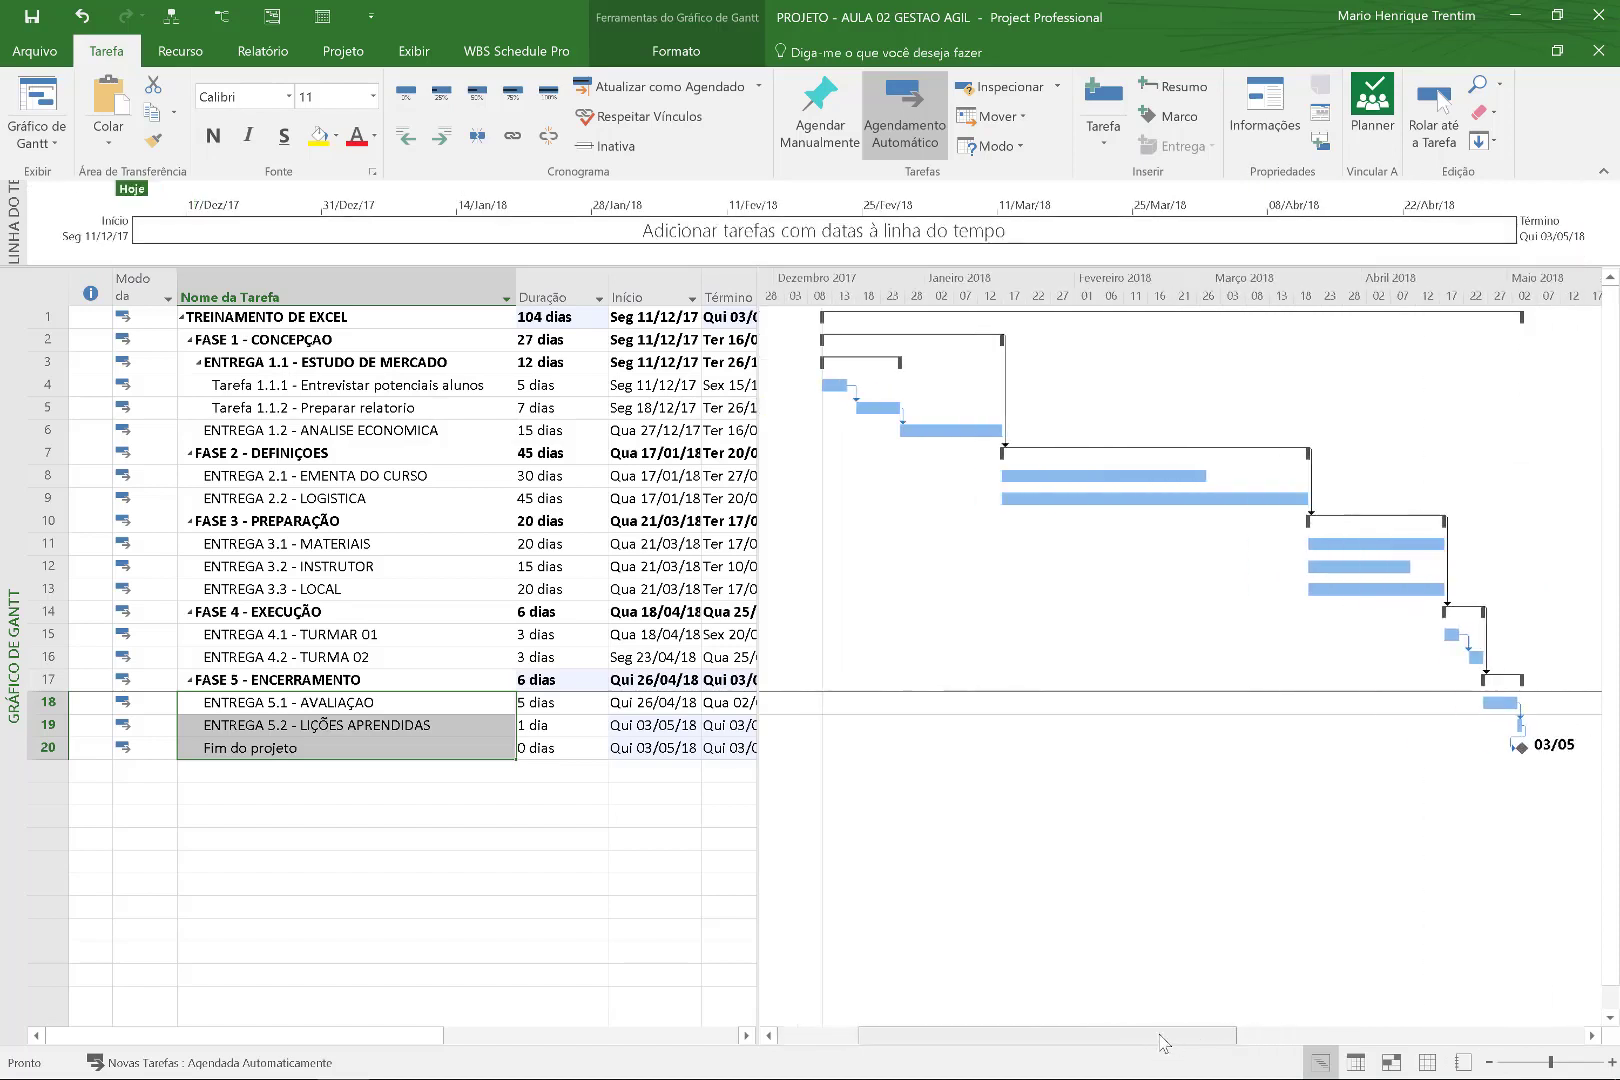
{"action": "left_click", "coordinate": [498, 543]}
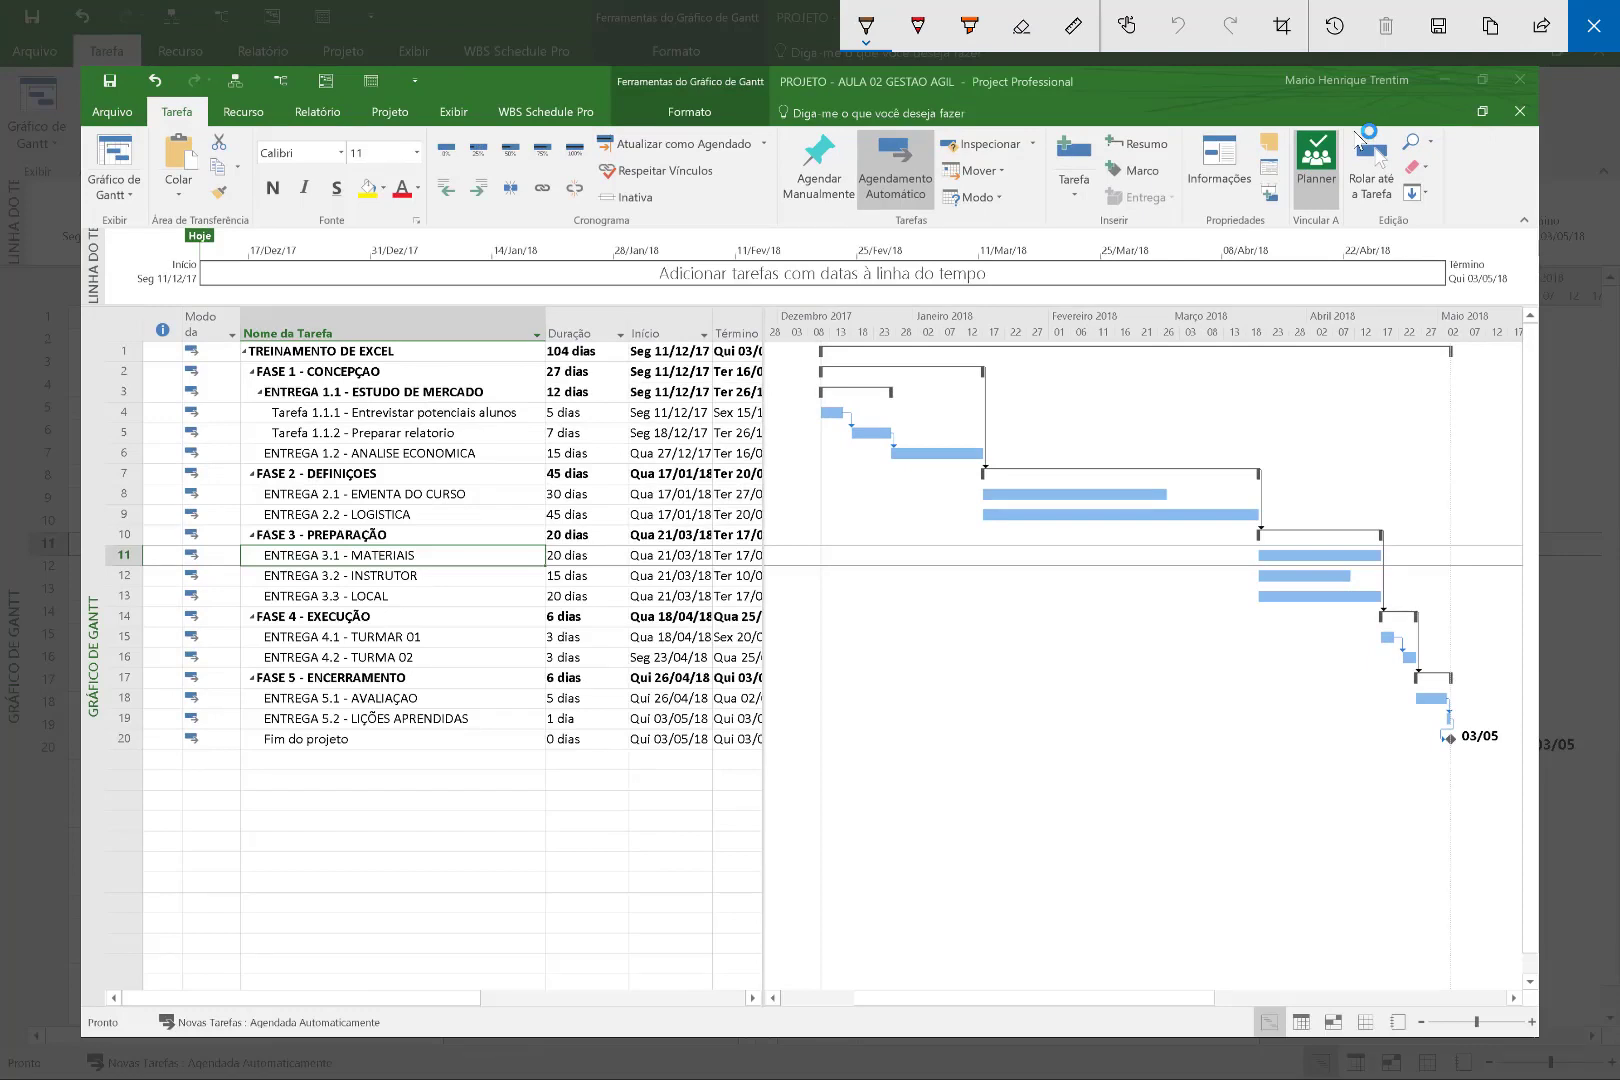
{"action": "mouse_move", "coordinate": [175, 97]}
{"action": "left_mouse_down"}
{"action": "mouse_move", "coordinate": [205, 212]}
{"action": "mouse_move", "coordinate": [198, 78]}
{"action": "left_mouse_up"}
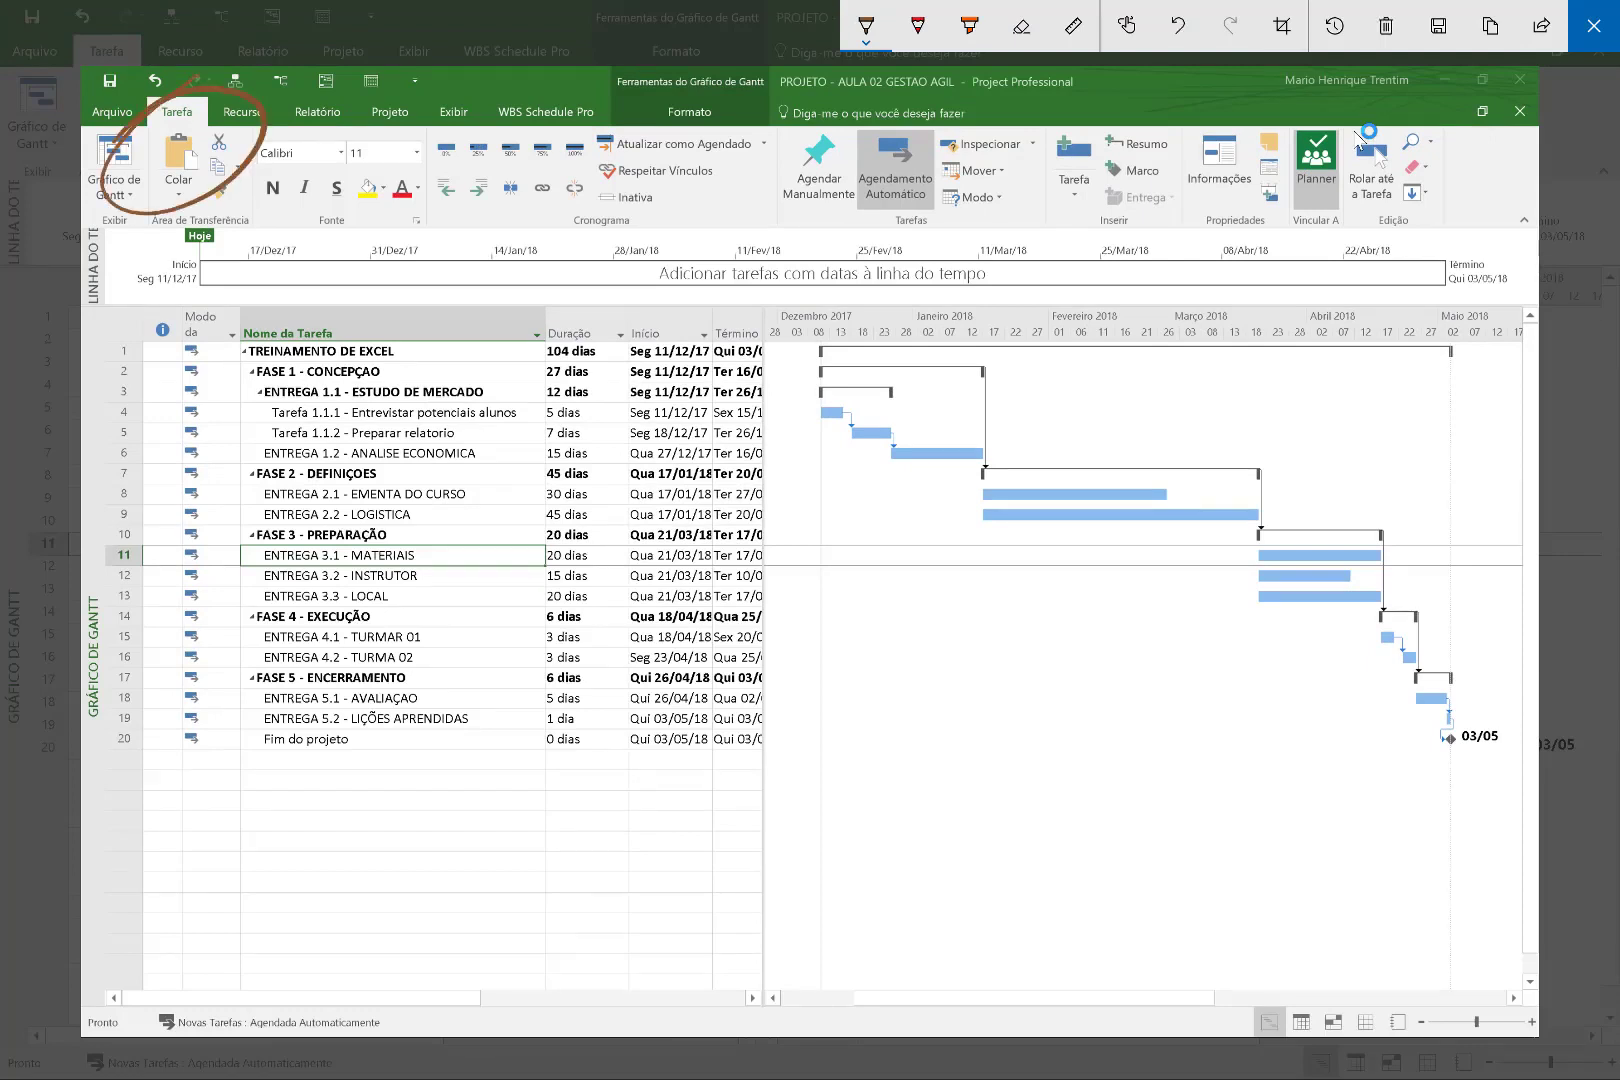
{"action": "mouse_move", "coordinate": [402, 190]}
{"action": "left_mouse_down"}
{"action": "mouse_move", "coordinate": [1200, 178]}
{"action": "mouse_move", "coordinate": [1230, 214]}
{"action": "mouse_move", "coordinate": [1368, 128]}
{"action": "mouse_move", "coordinate": [1250, 150]}
{"action": "left_mouse_up"}
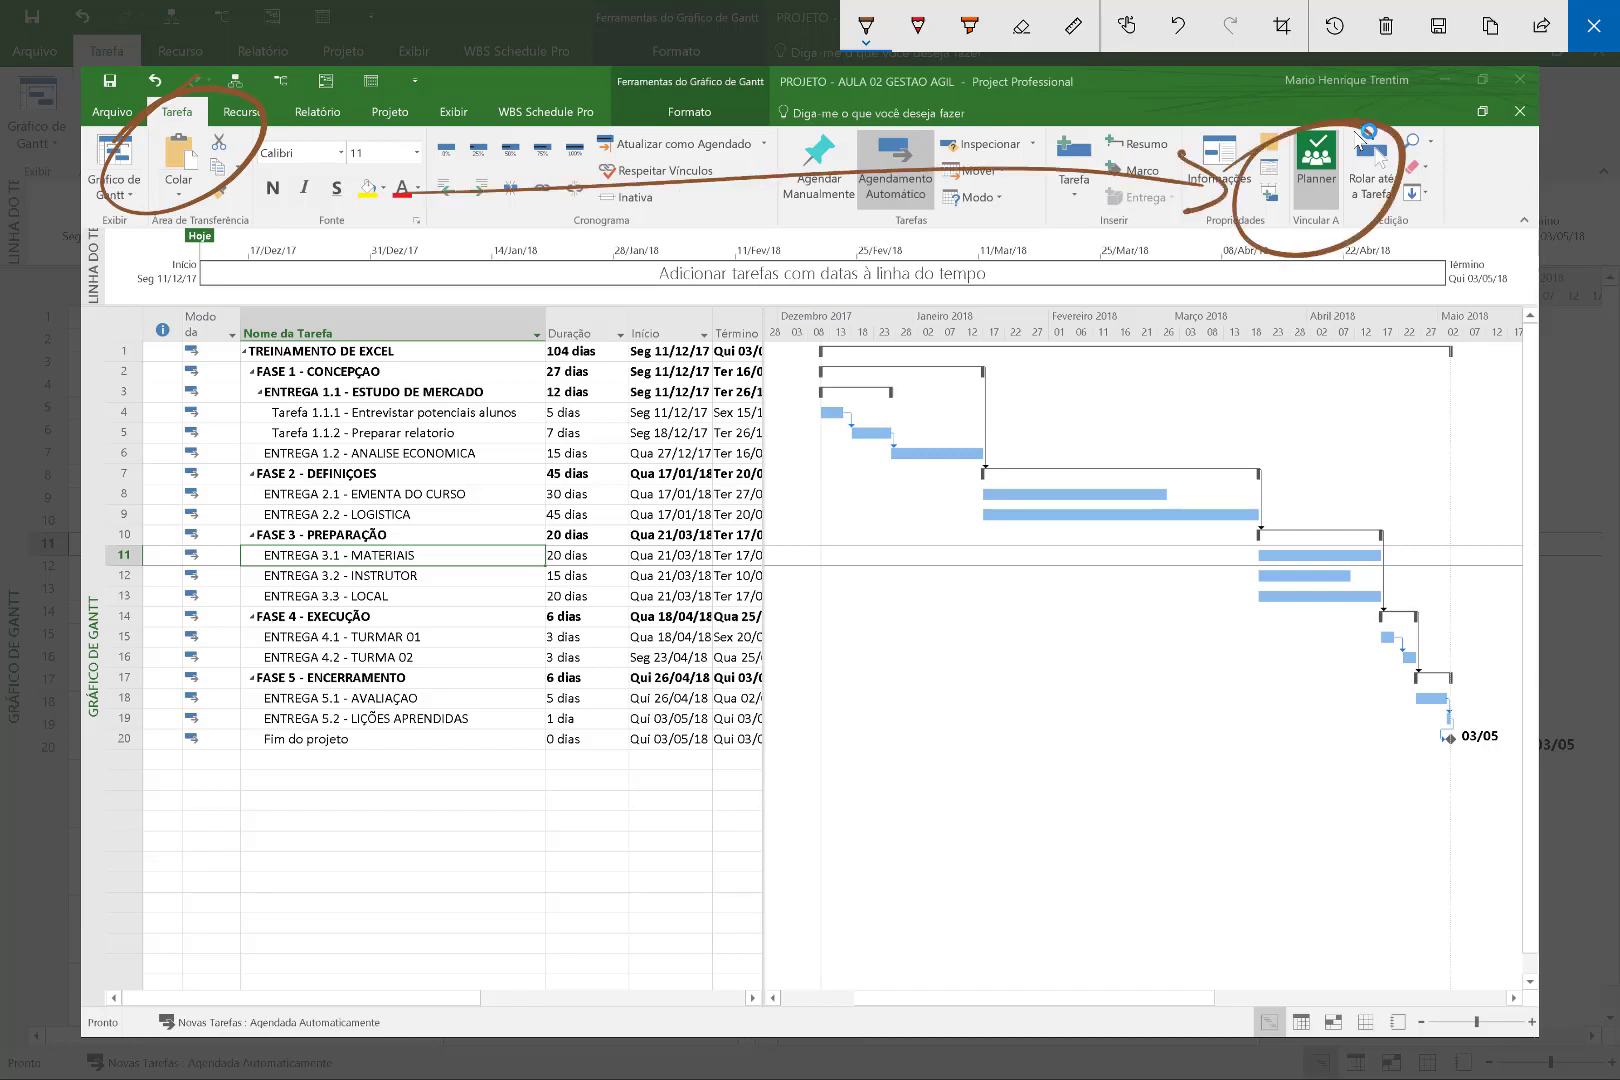
{"action": "mouse_move", "coordinate": [1331, 190]}
{"action": "left_mouse_down"}
{"action": "mouse_move", "coordinate": [1350, 105]}
{"action": "mouse_move", "coordinate": [1275, 82]}
{"action": "mouse_move", "coordinate": [1415, 88]}
{"action": "left_mouse_up"}
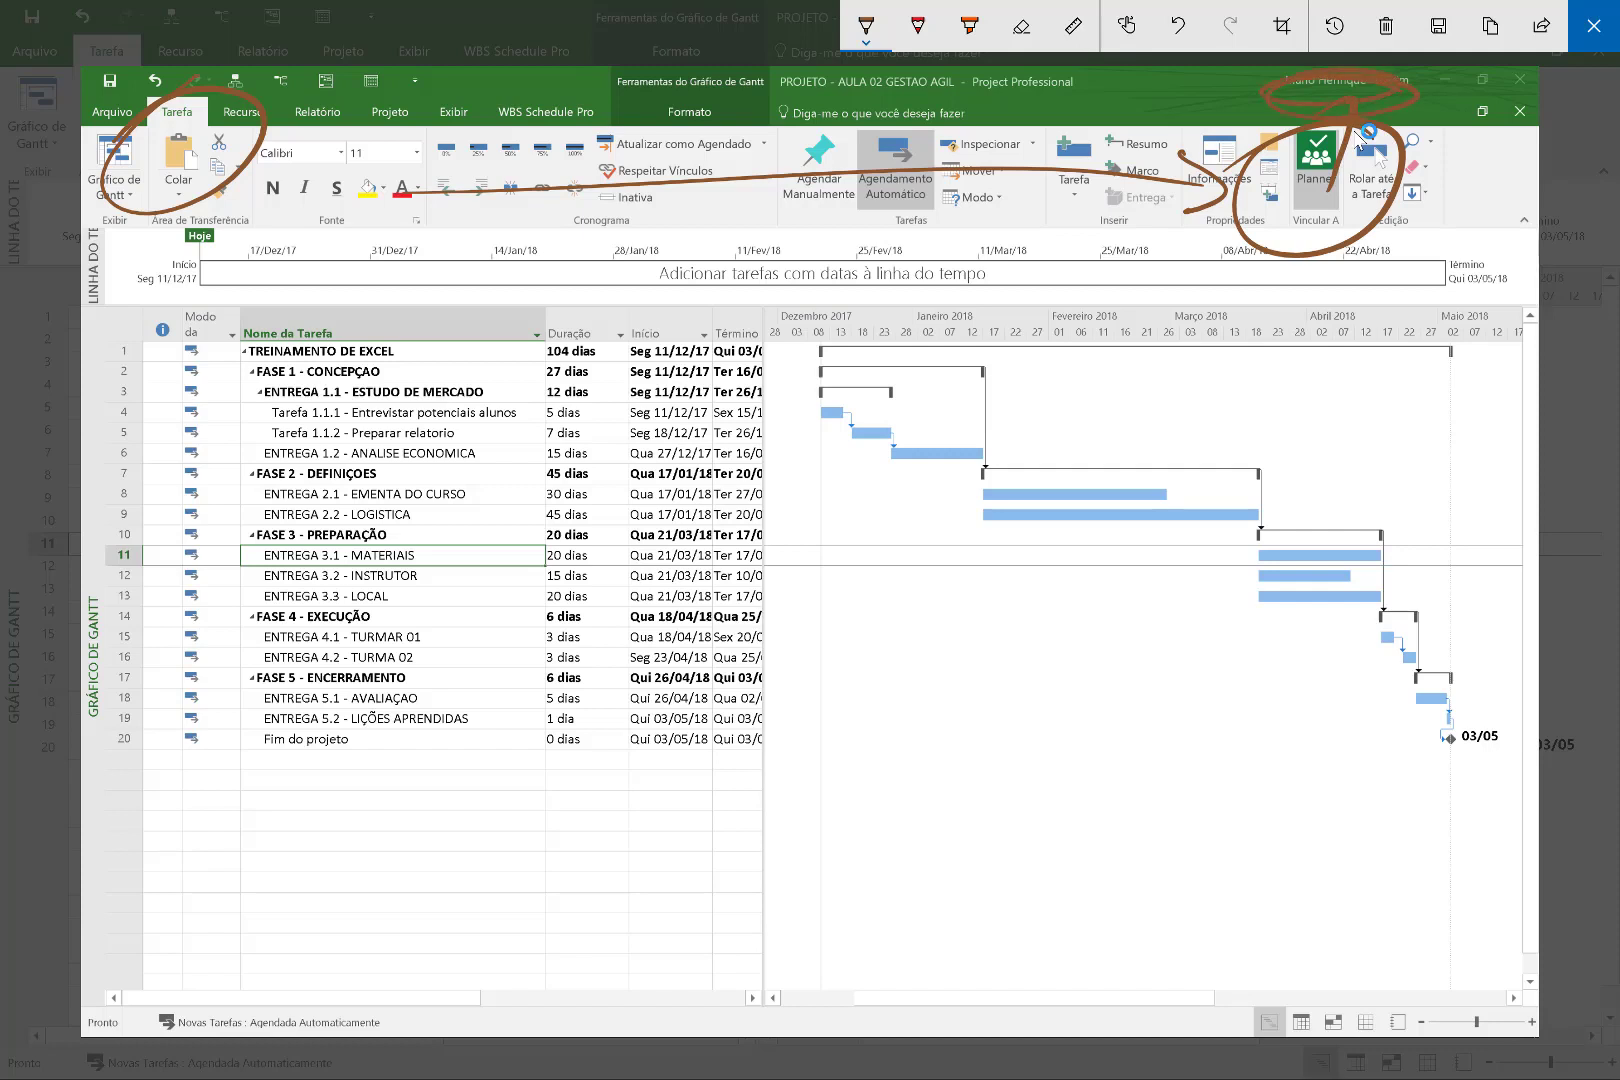
{"action": "key", "text": "ctrl+z"}
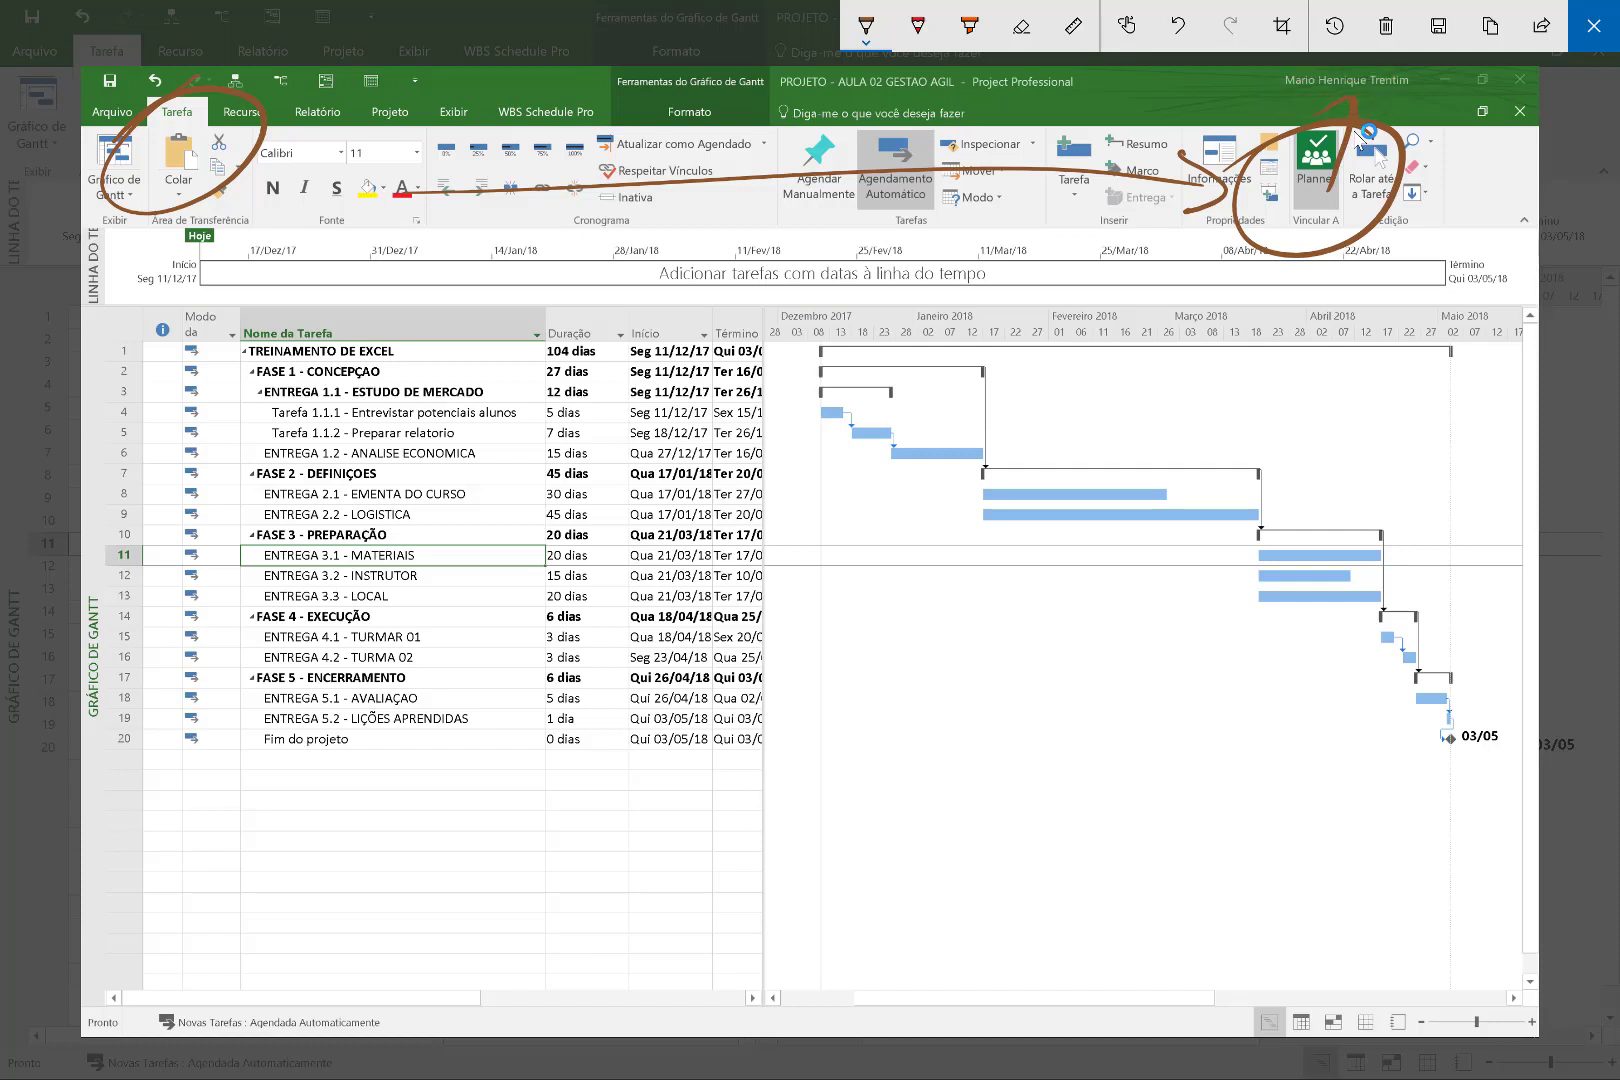
{"action": "key", "text": "ctrl+y"}
{"action": "mouse_move", "coordinate": [1433, 125]}
{"action": "left_mouse_down"}
{"action": "mouse_move", "coordinate": [1466, 160]}
{"action": "mouse_move", "coordinate": [1400, 163]}
{"action": "mouse_move", "coordinate": [1370, 188]}
{"action": "left_mouse_up"}
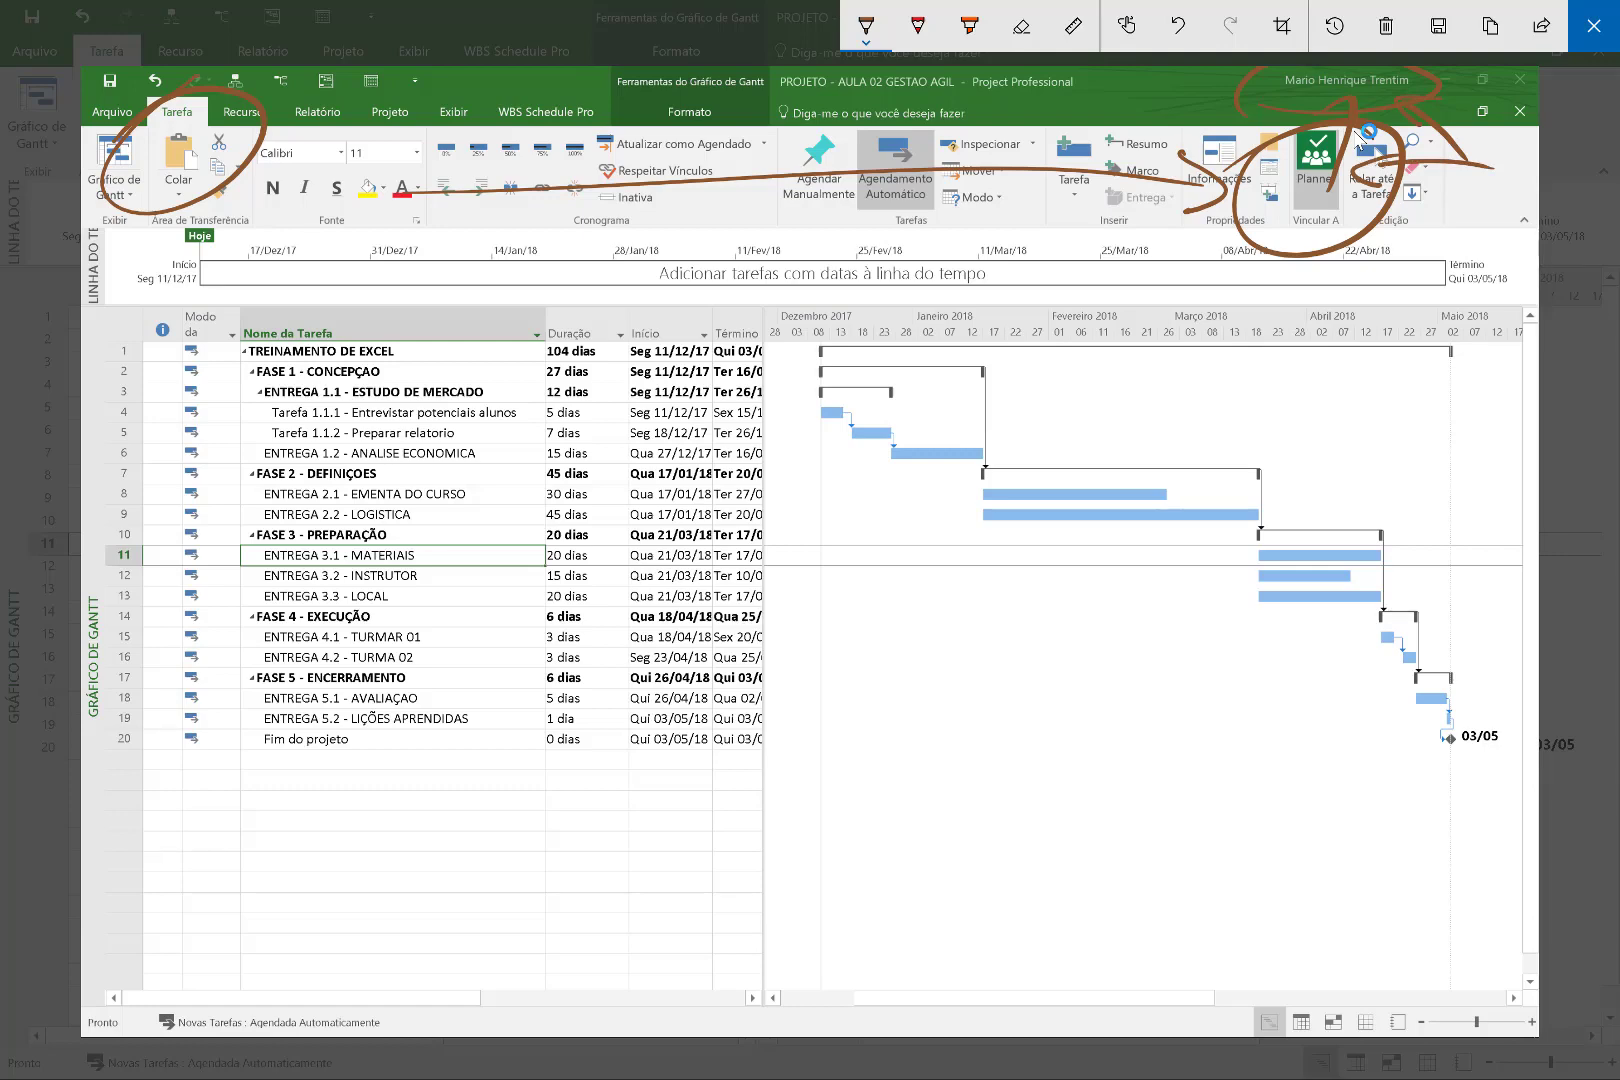
{"action": "key", "text": "Escape"}
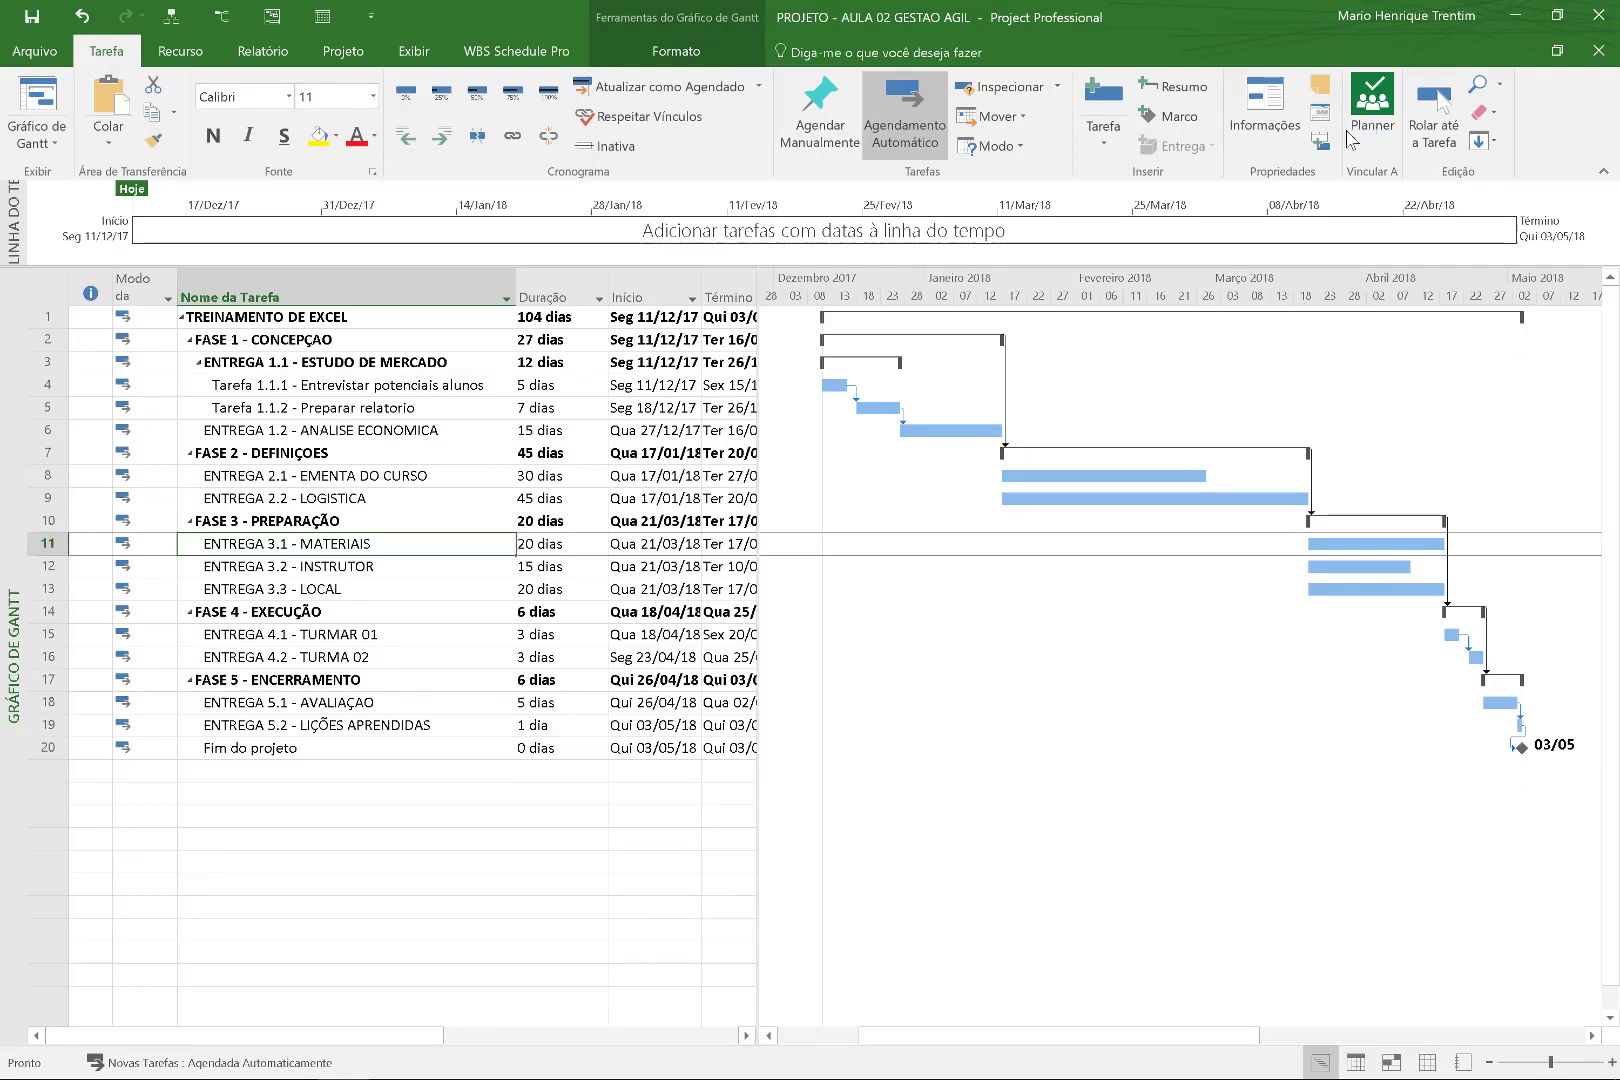
Select the ENTREGA 2.1 - EMENTA DO CURSO task and choose Planner in the Vincular A group.
{"action": "left_click", "coordinate": [319, 818]}
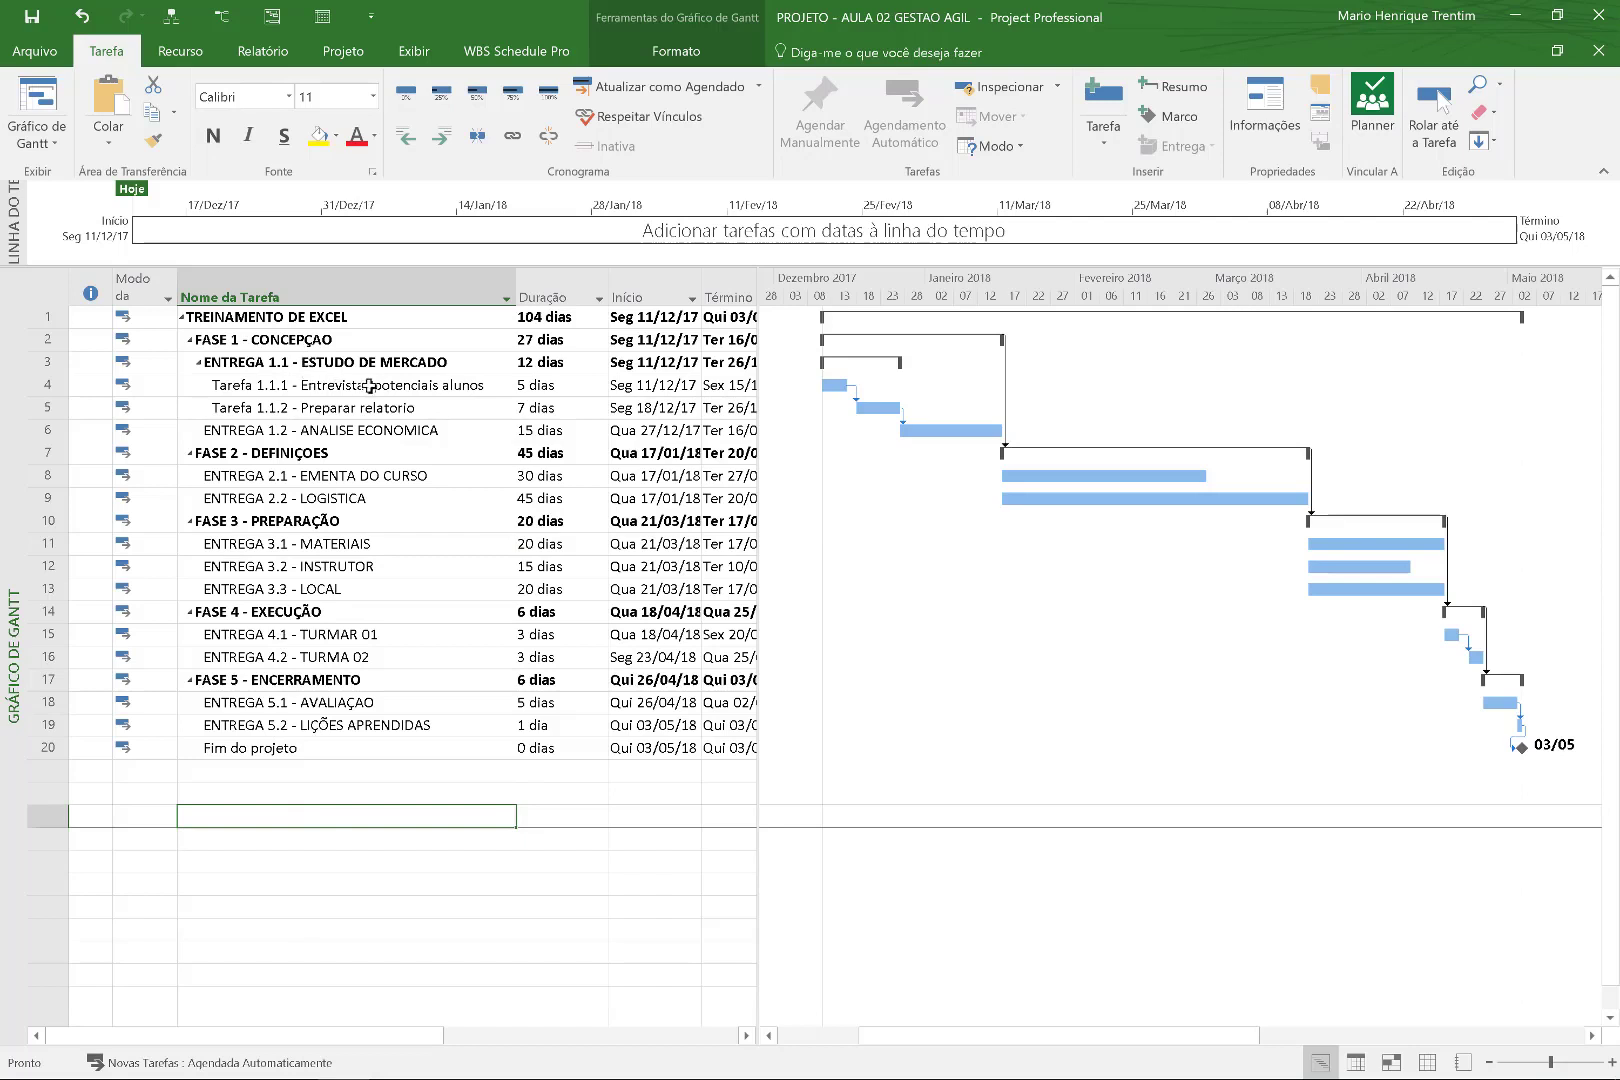
{"action": "left_click", "coordinate": [369, 476]}
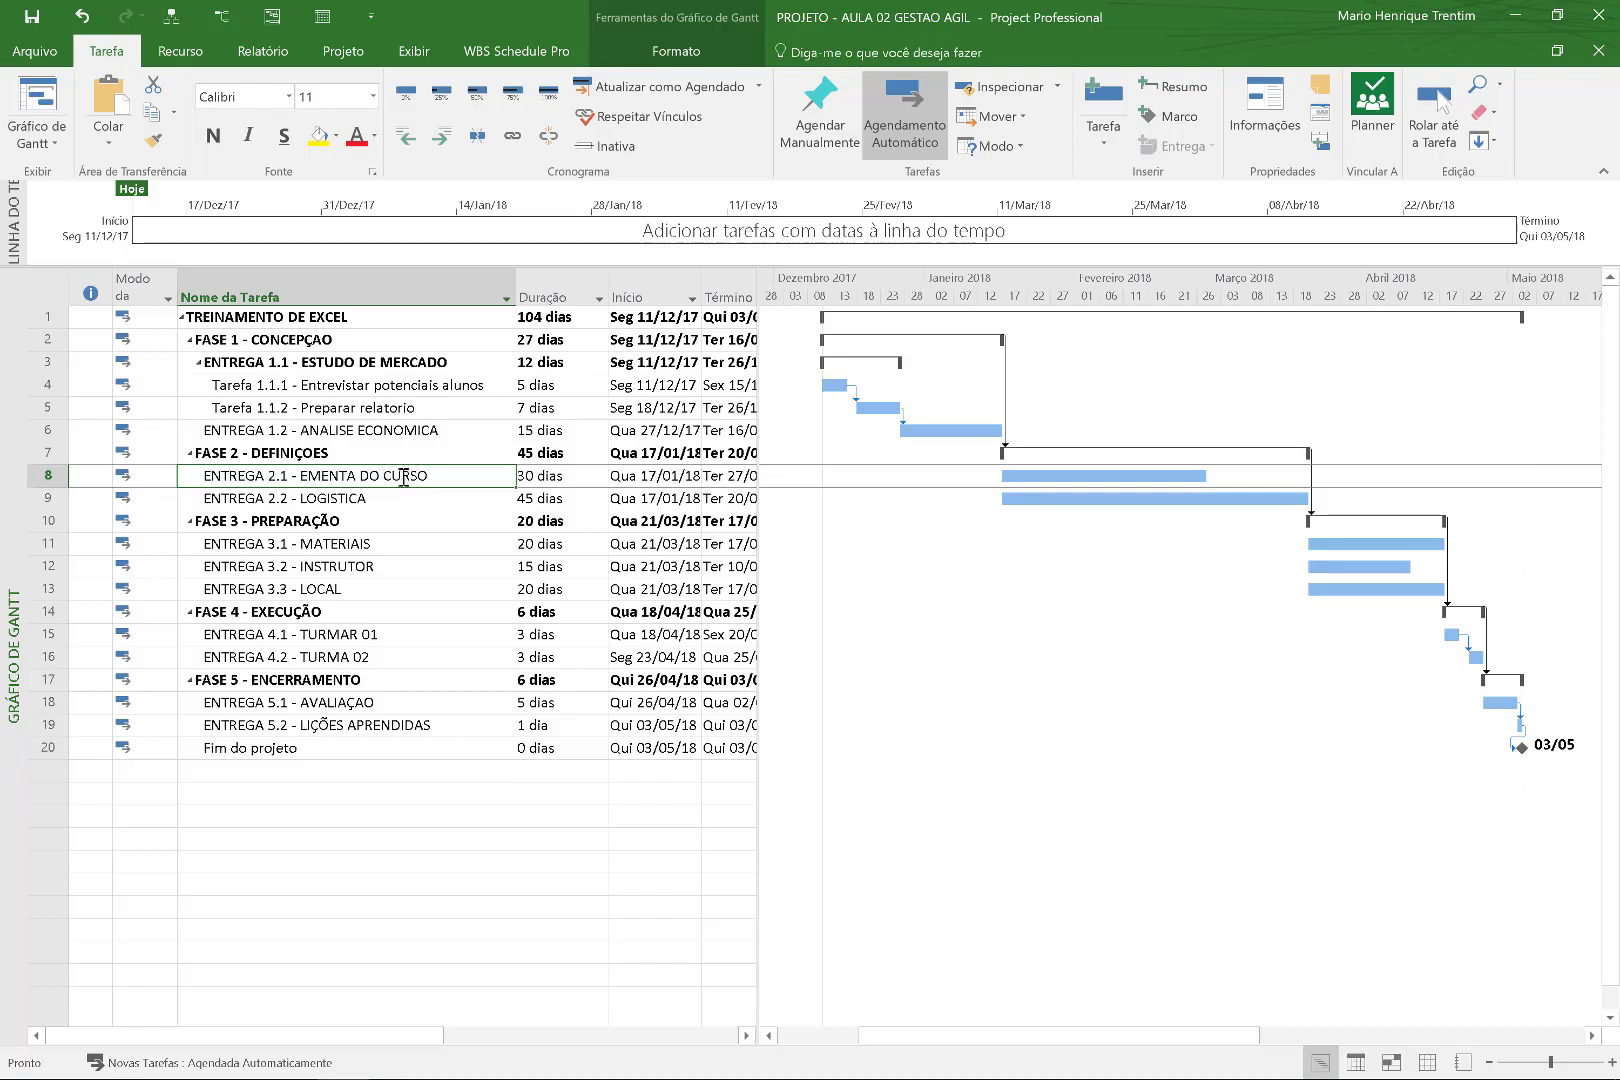
{"action": "left_click_drag", "start_coordinate": [524, 475], "coordinate": [419, 475]}
{"action": "left_click", "coordinate": [416, 477]}
{"action": "left_click", "coordinate": [402, 478]}
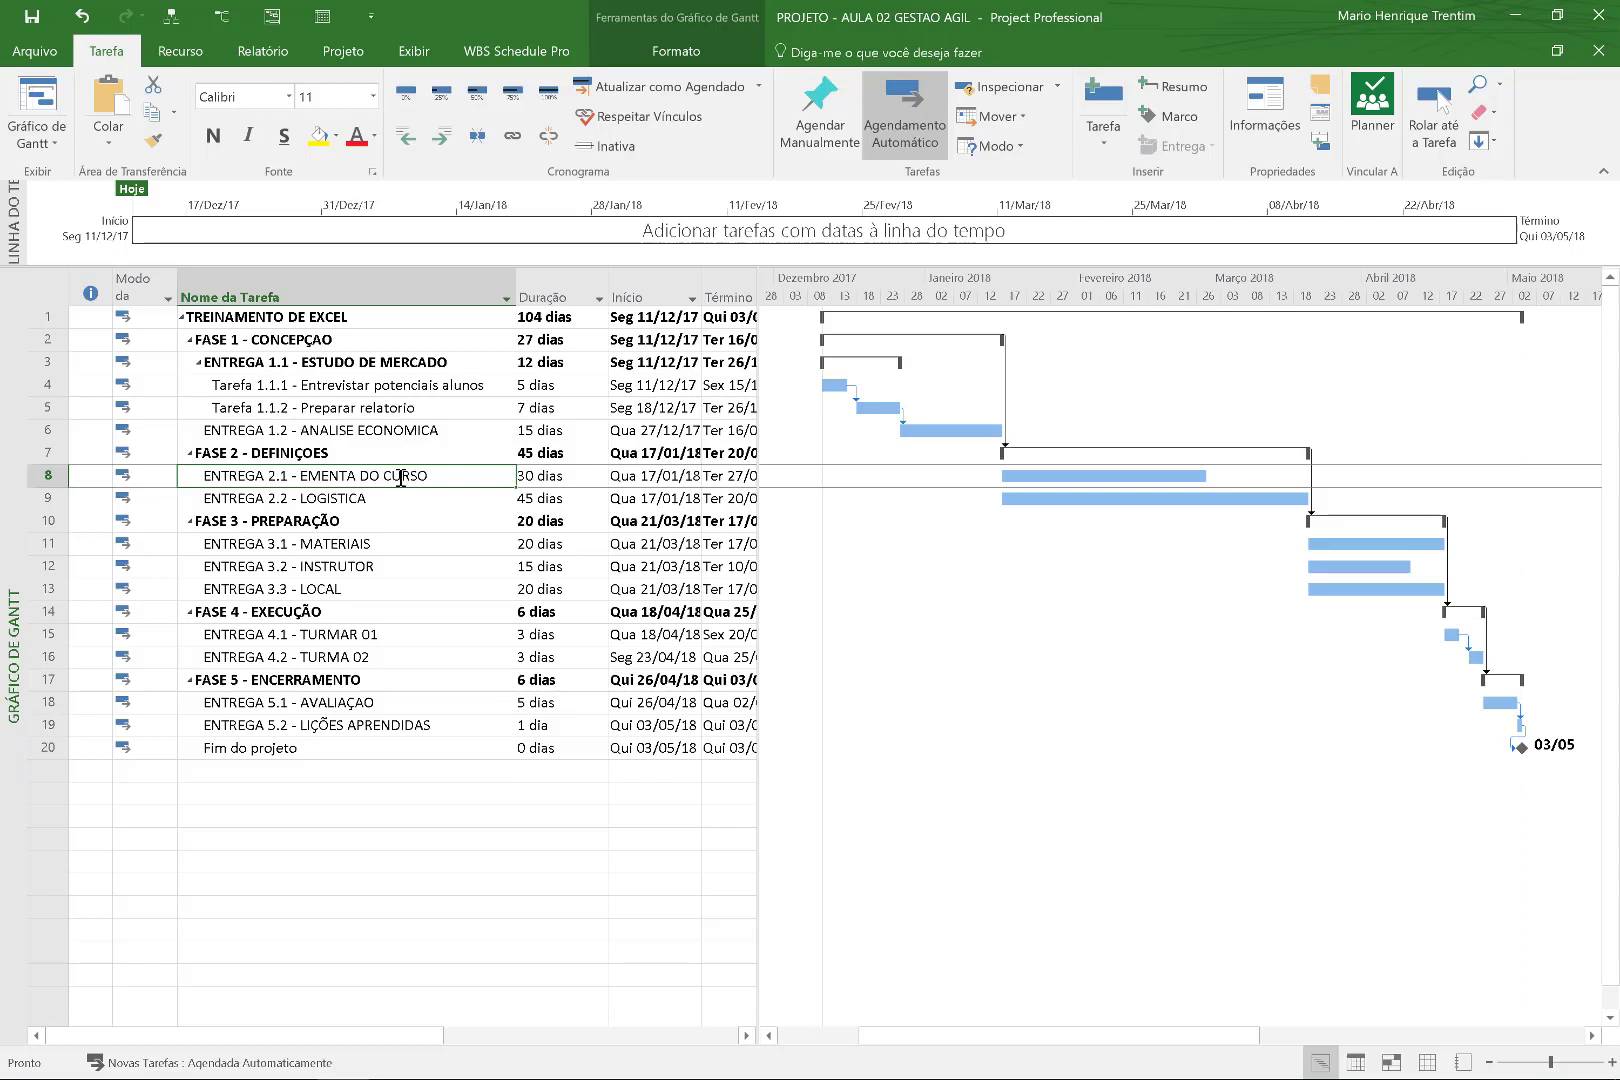
{"action": "left_click", "coordinate": [150, 477]}
{"action": "left_click", "coordinate": [223, 478]}
{"action": "left_click", "coordinate": [1383, 139]}
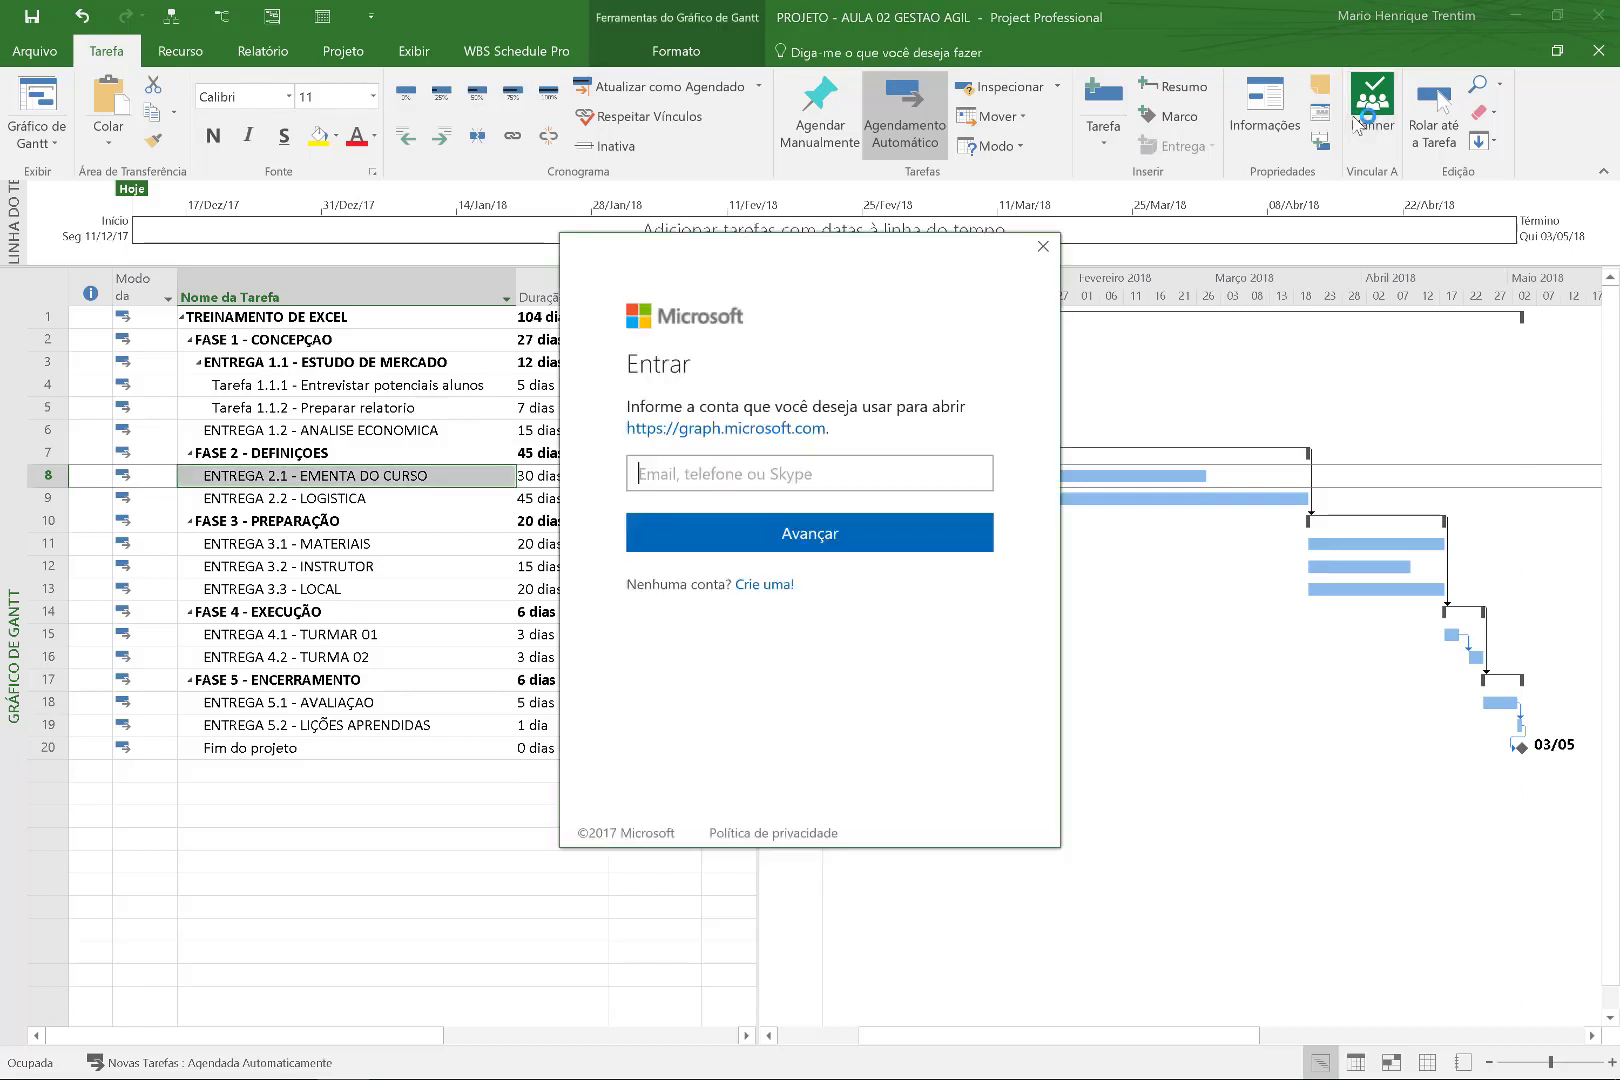
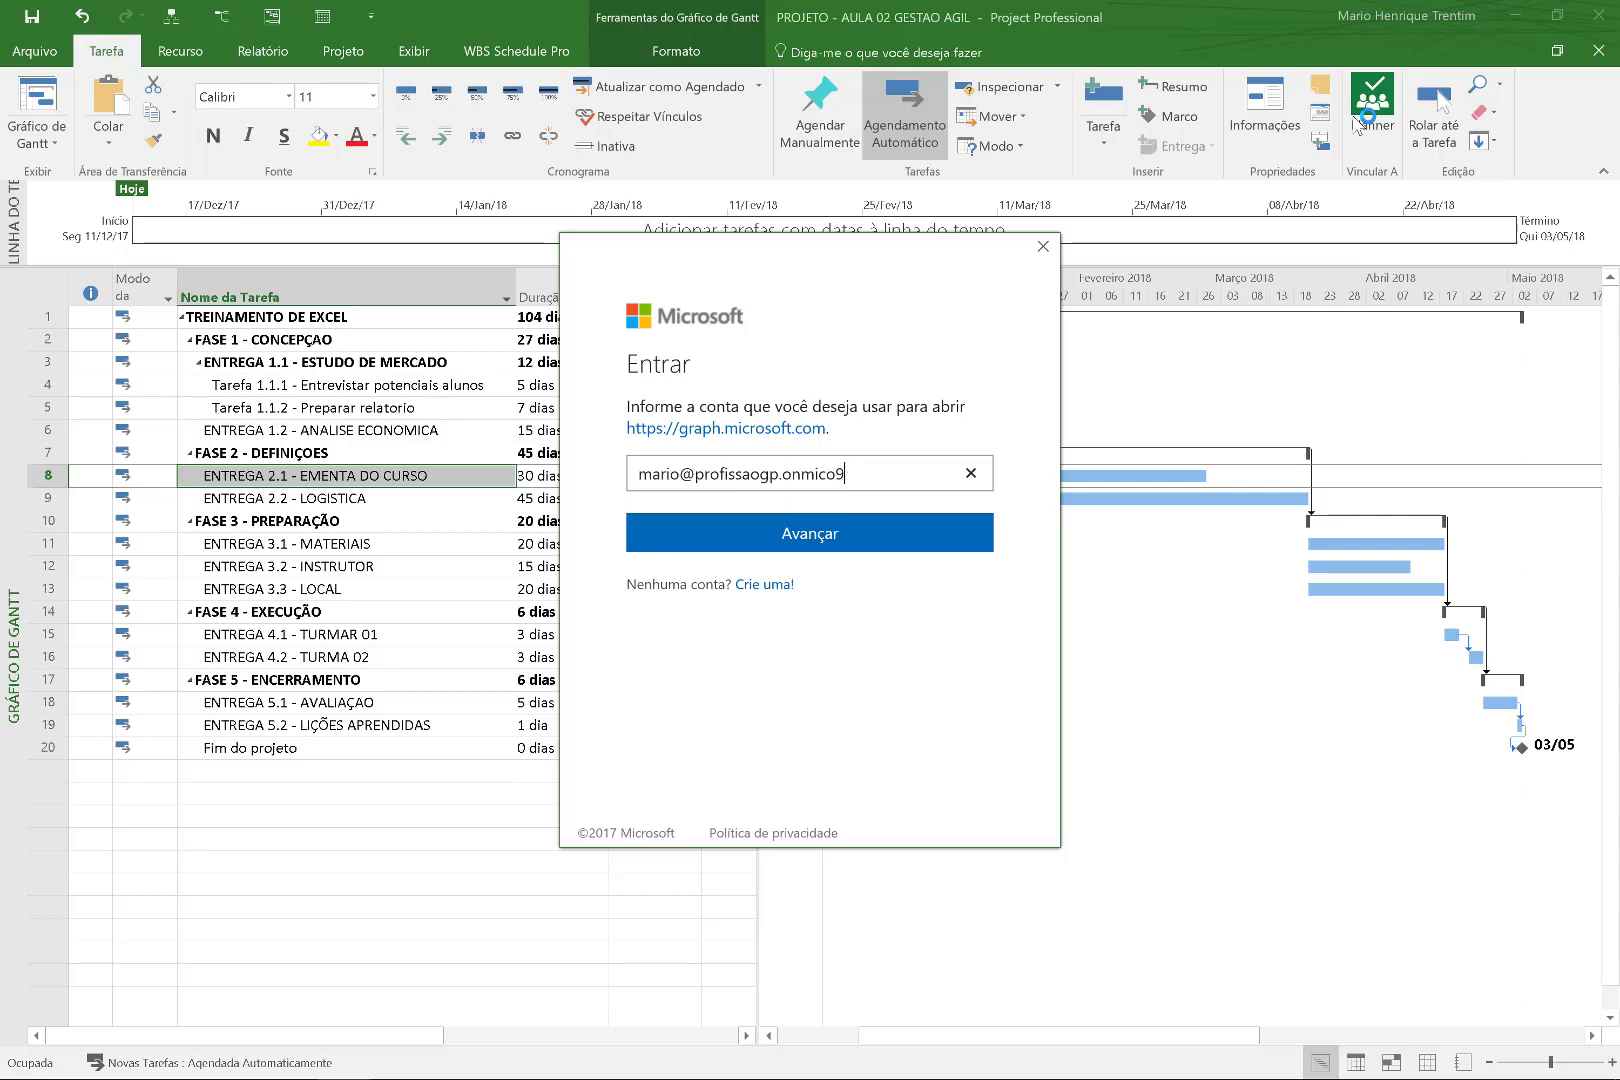
Sign in with the work account e-mail and password, then request the Planner link again.
{"action": "key", "text": "Return"}
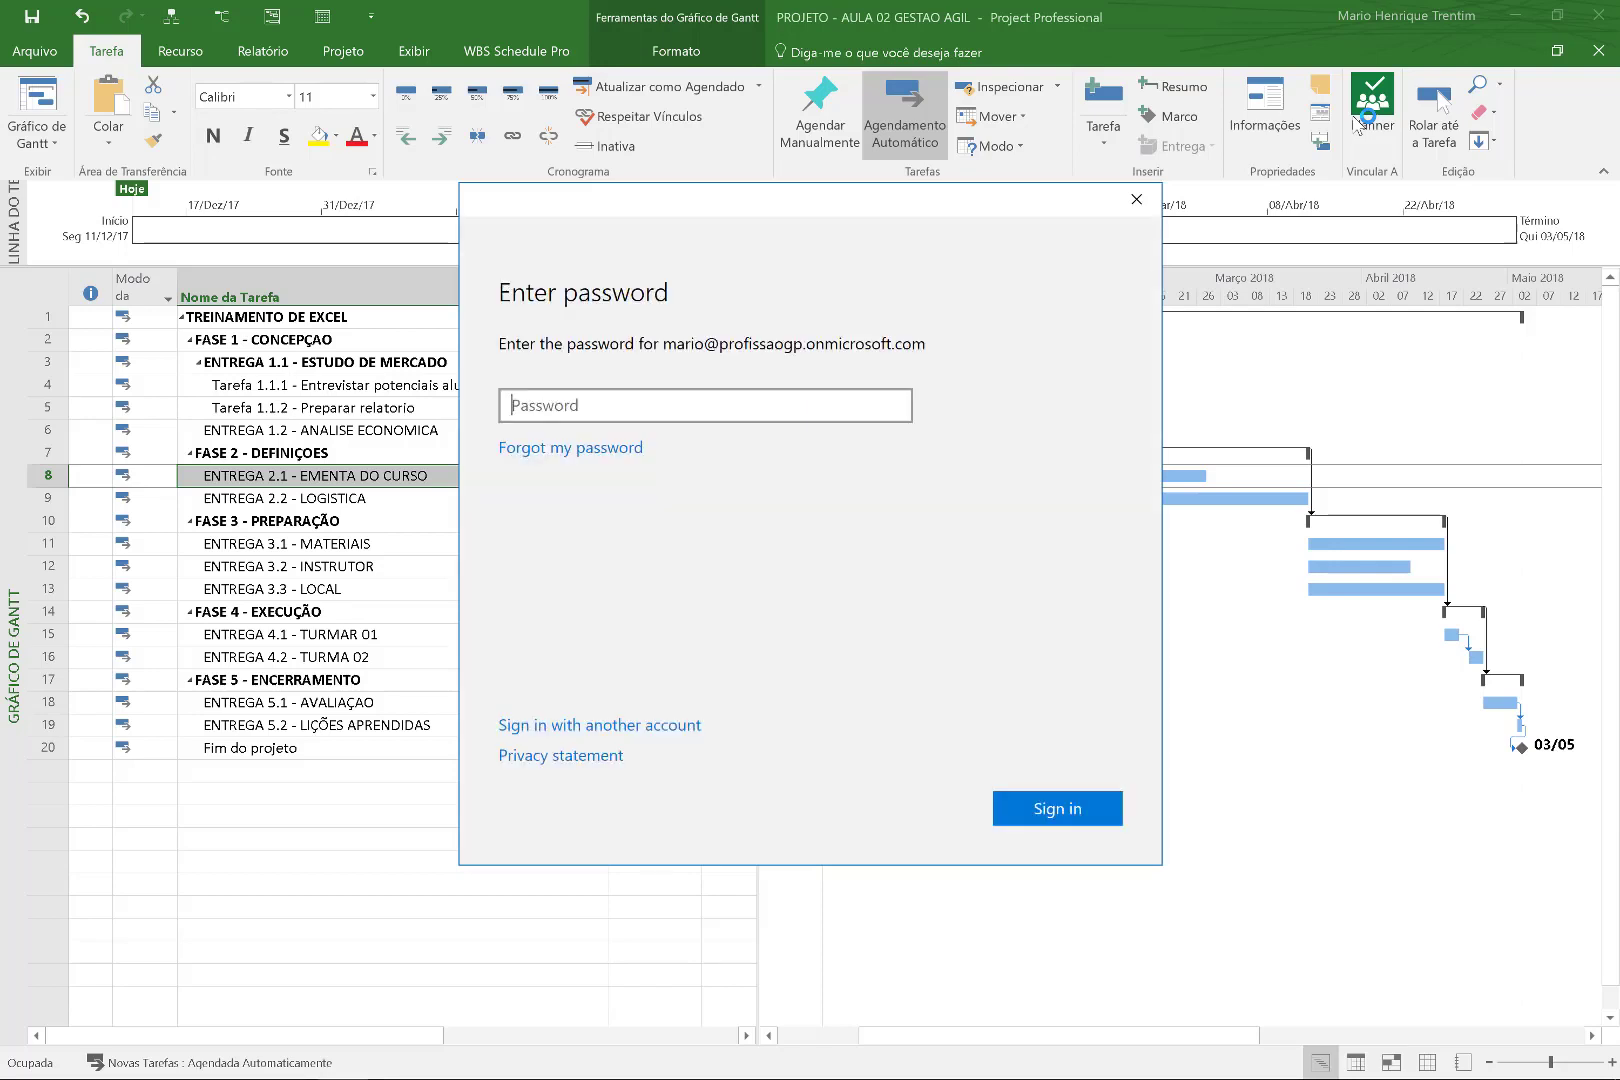
{"action": "type", "text": "•"}
{"action": "key", "text": "BackSpace"}
{"action": "type", "text": "••••••"}
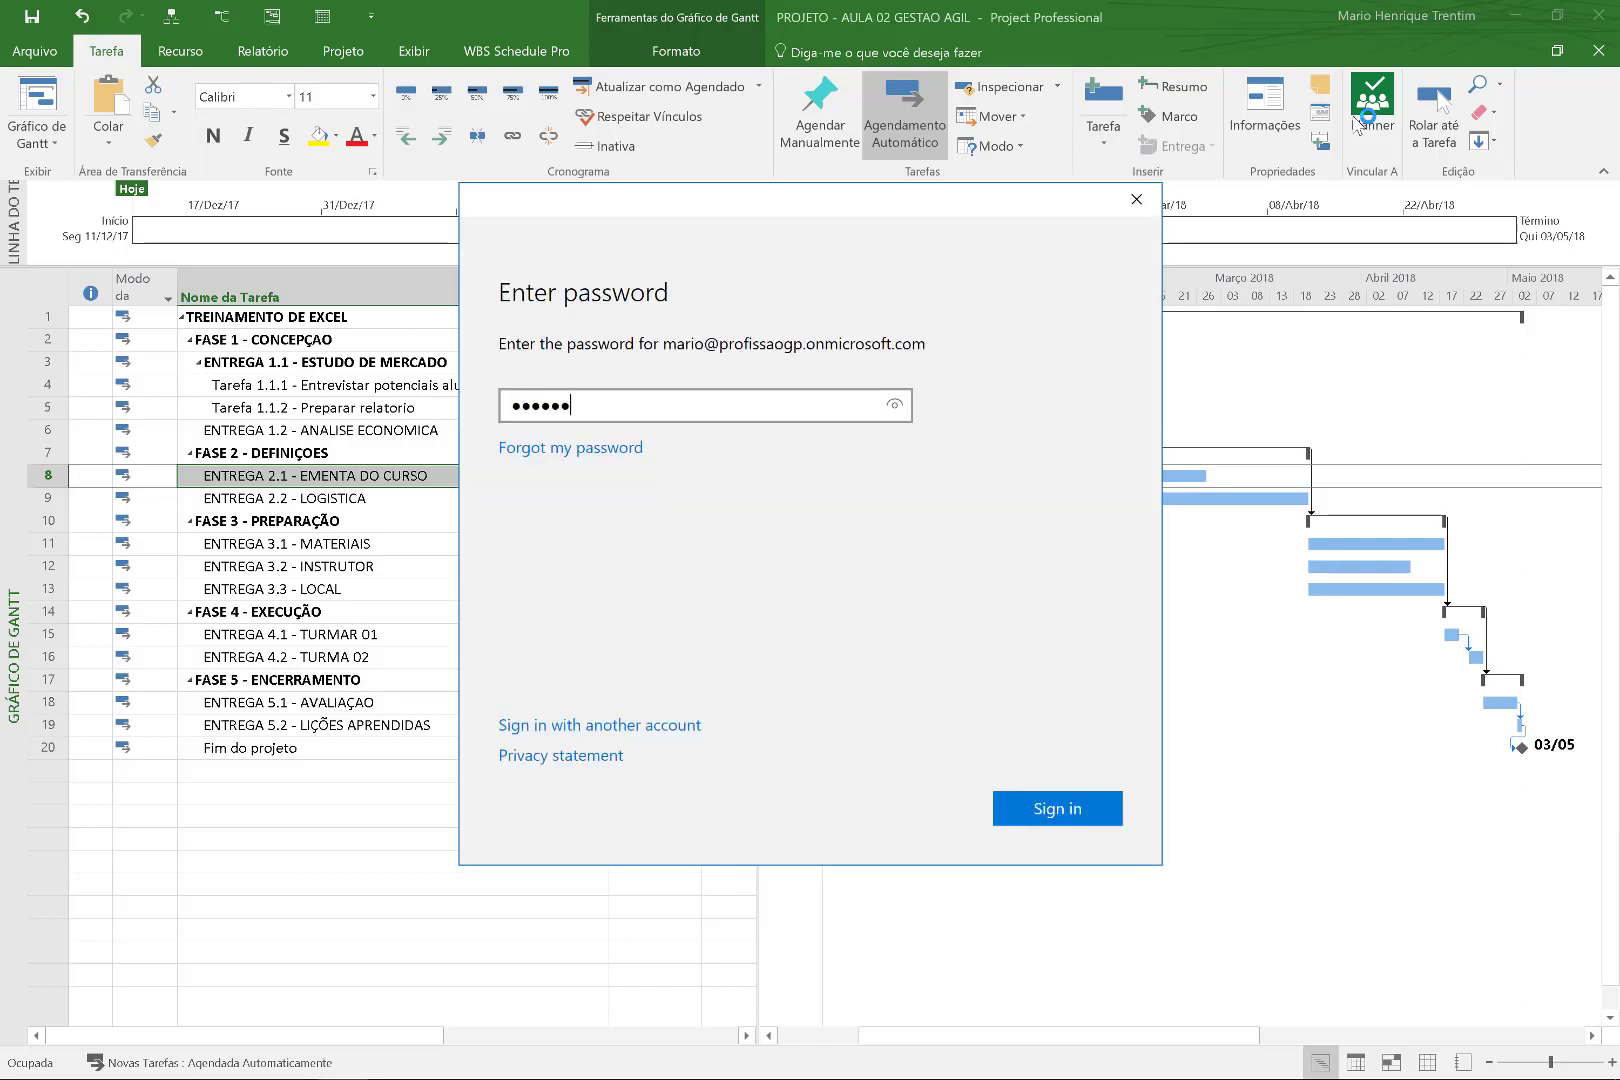
{"action": "type", "text": "•"}
{"action": "key", "text": "Return"}
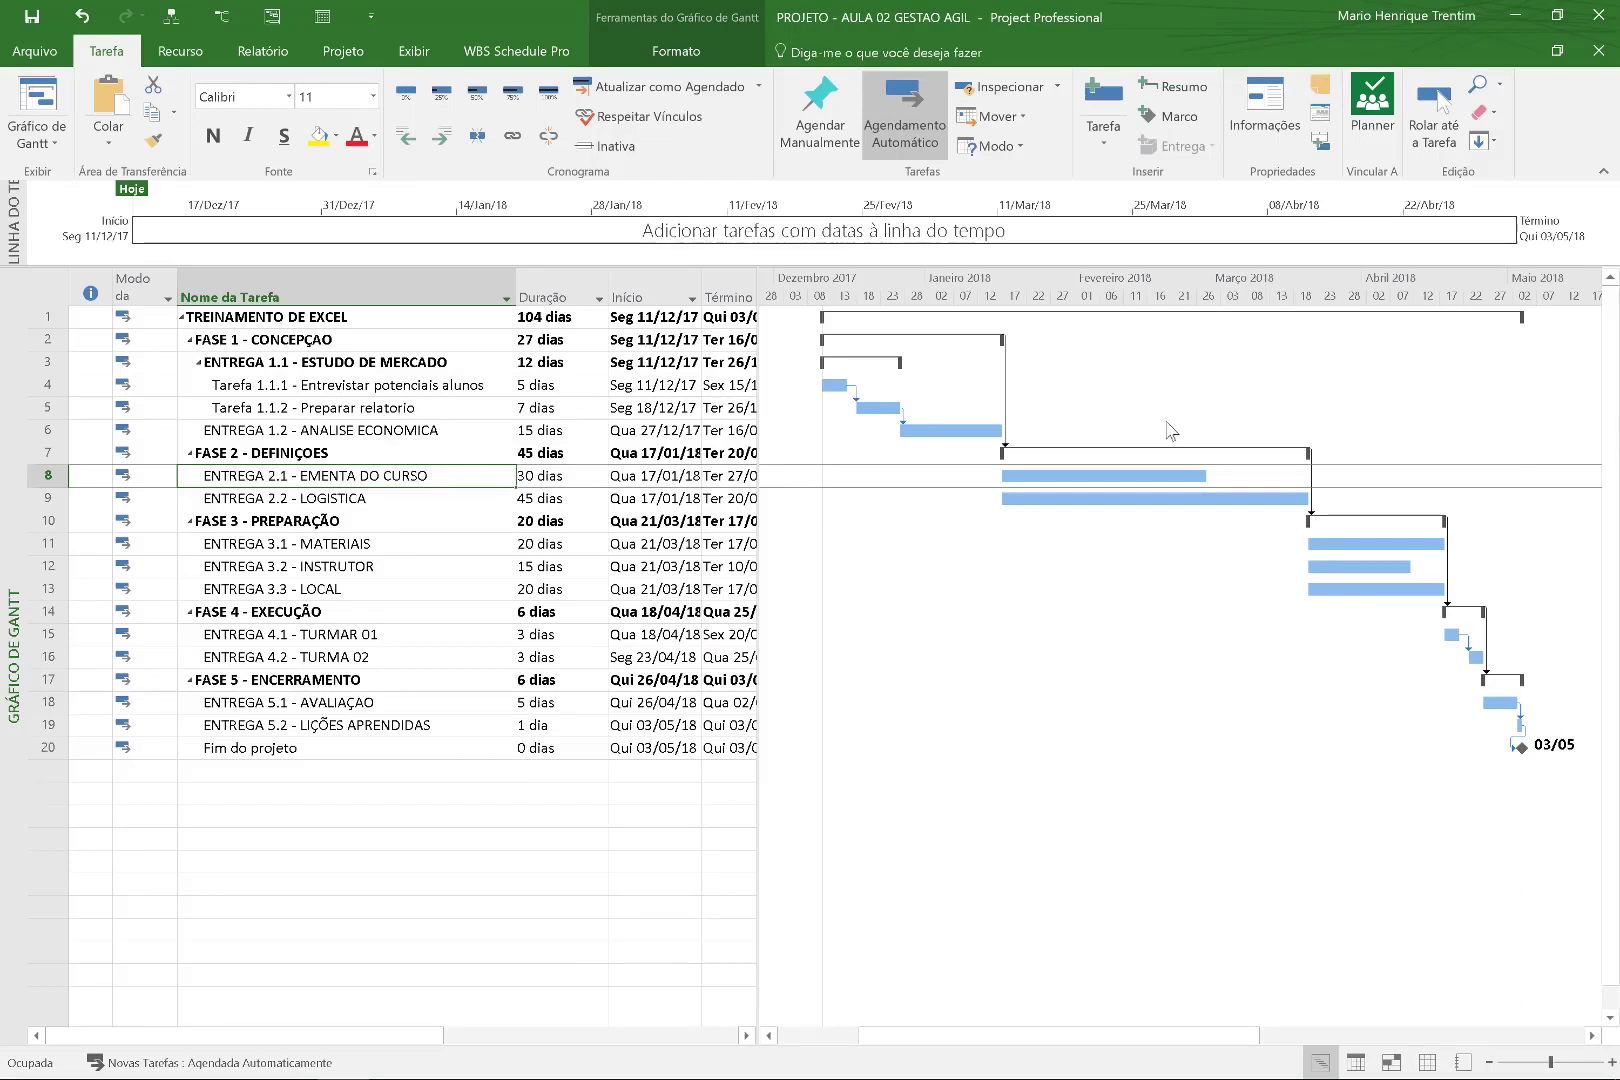
{"action": "left_click", "coordinate": [1365, 88]}
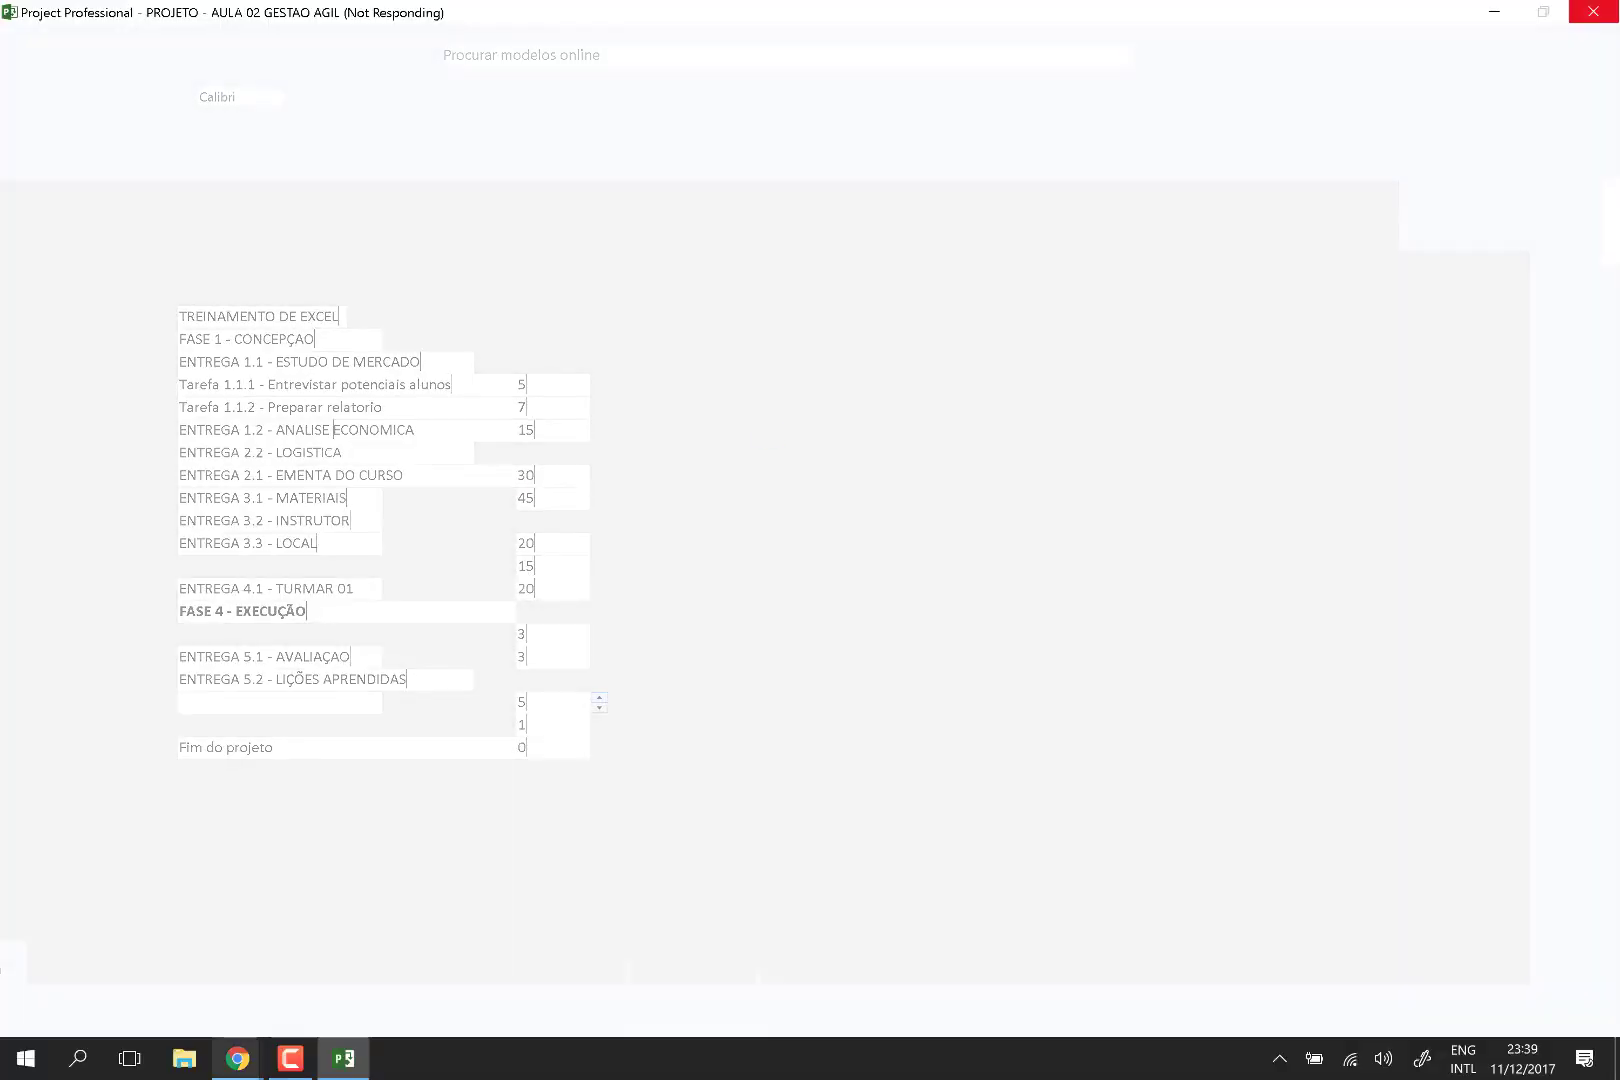
{"action": "mouse_move", "coordinate": [237, 1058]}
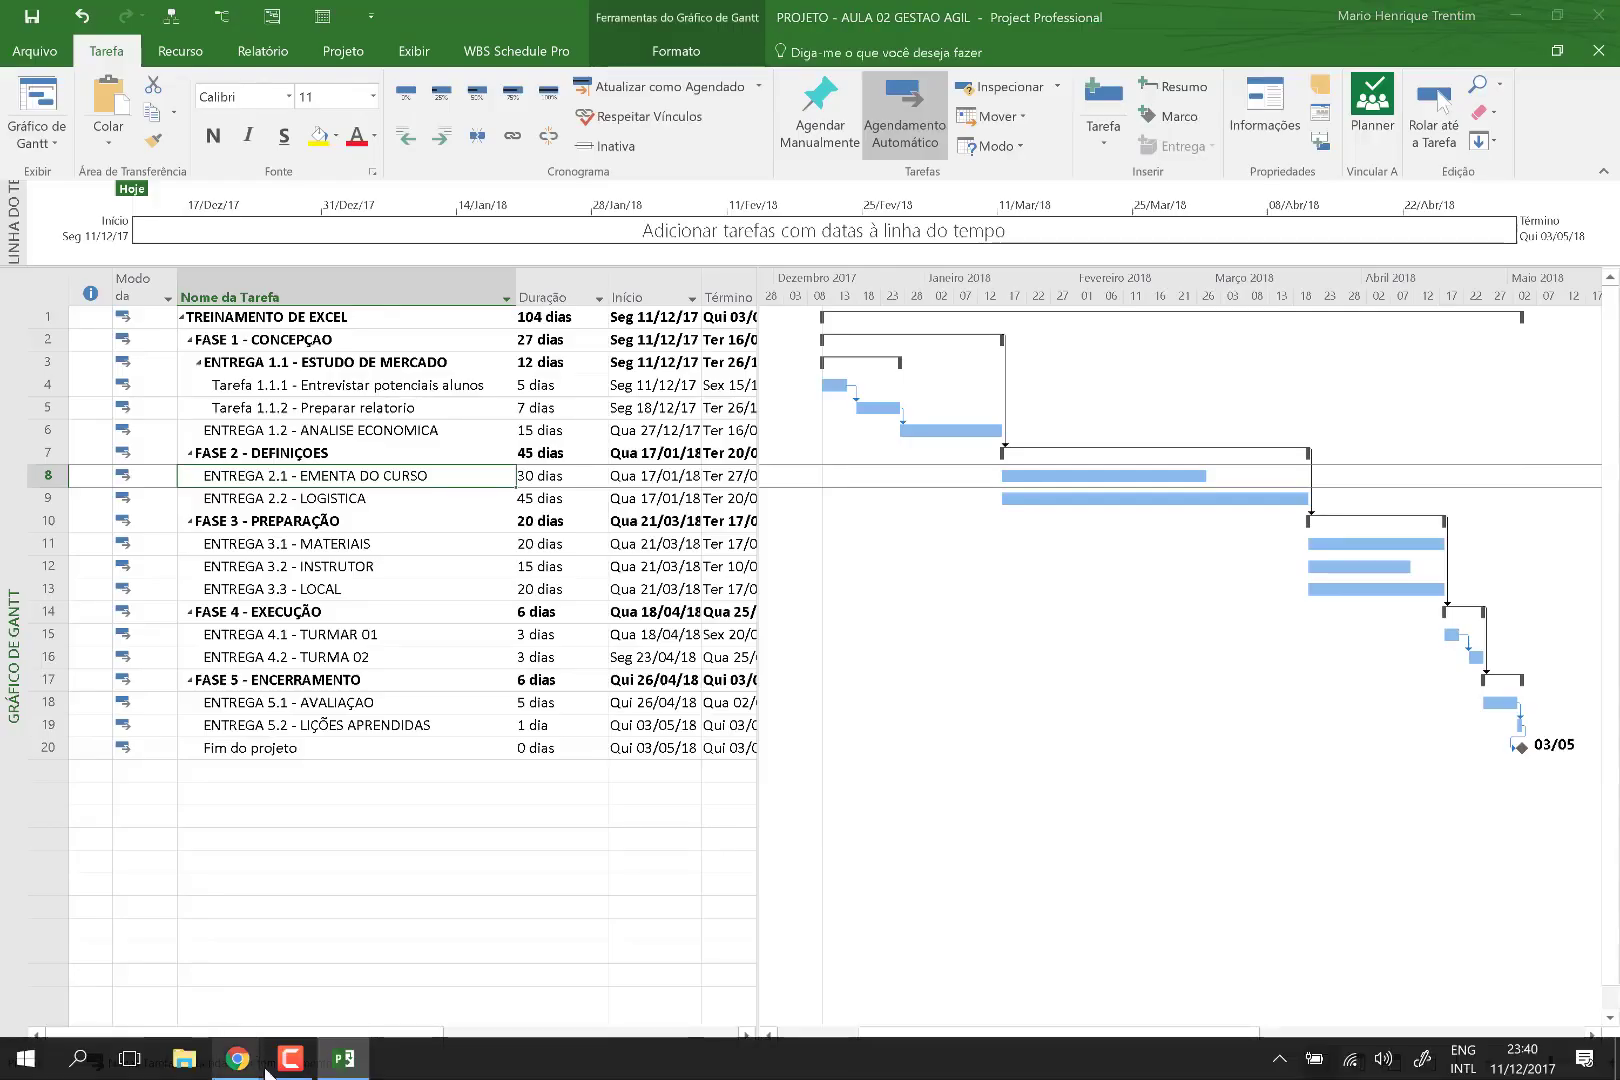
Bring Project back so the Vincular ao Planner pane shows, then take a screen sketch capture.
{"action": "left_click", "coordinate": [285, 1062]}
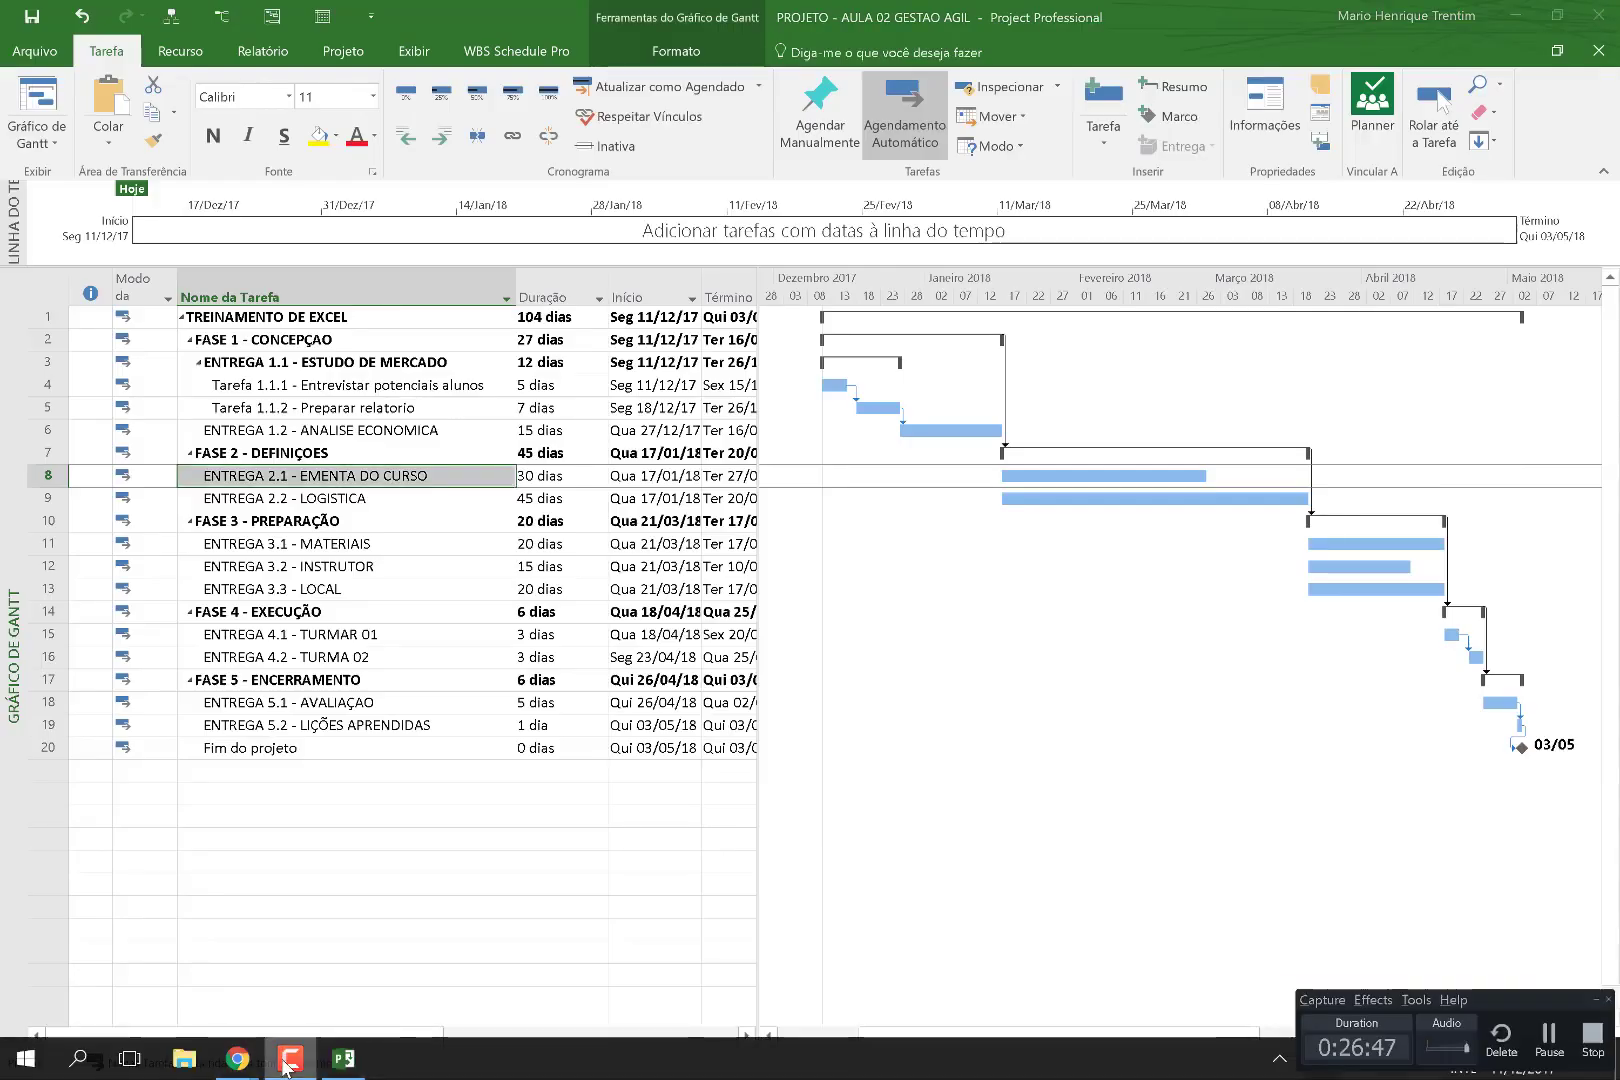
{"action": "left_click", "coordinate": [1545, 1040]}
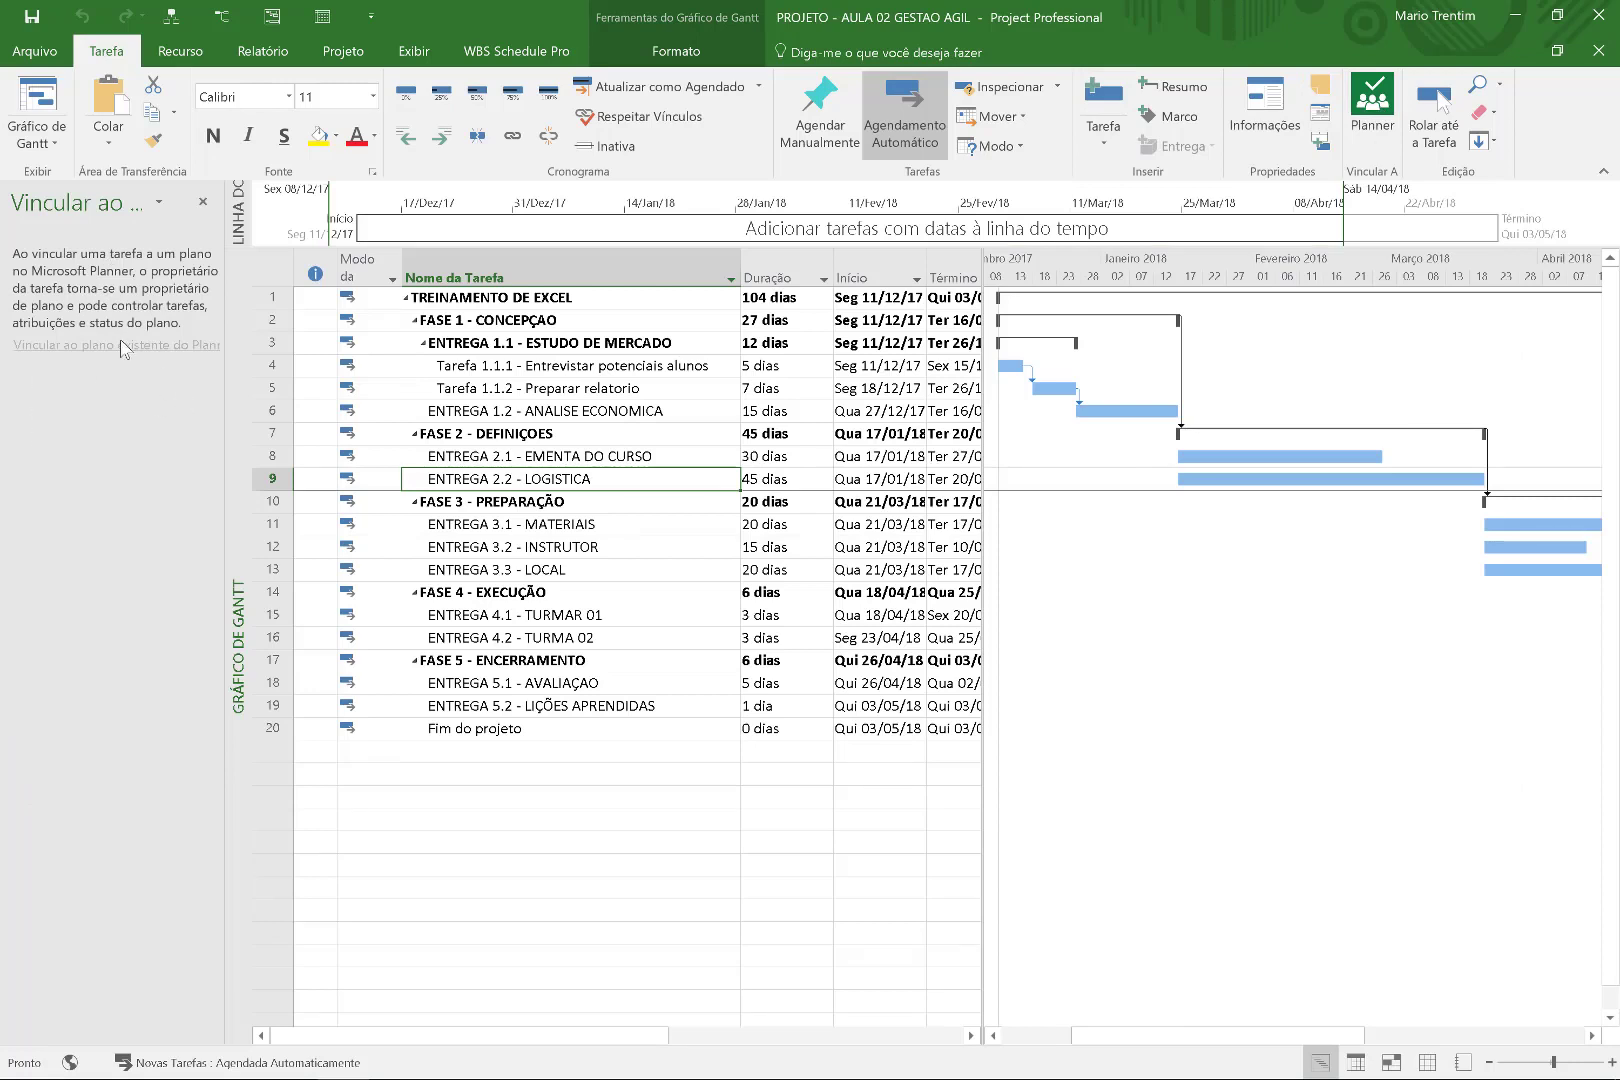
{"action": "mouse_move", "coordinate": [121, 342]}
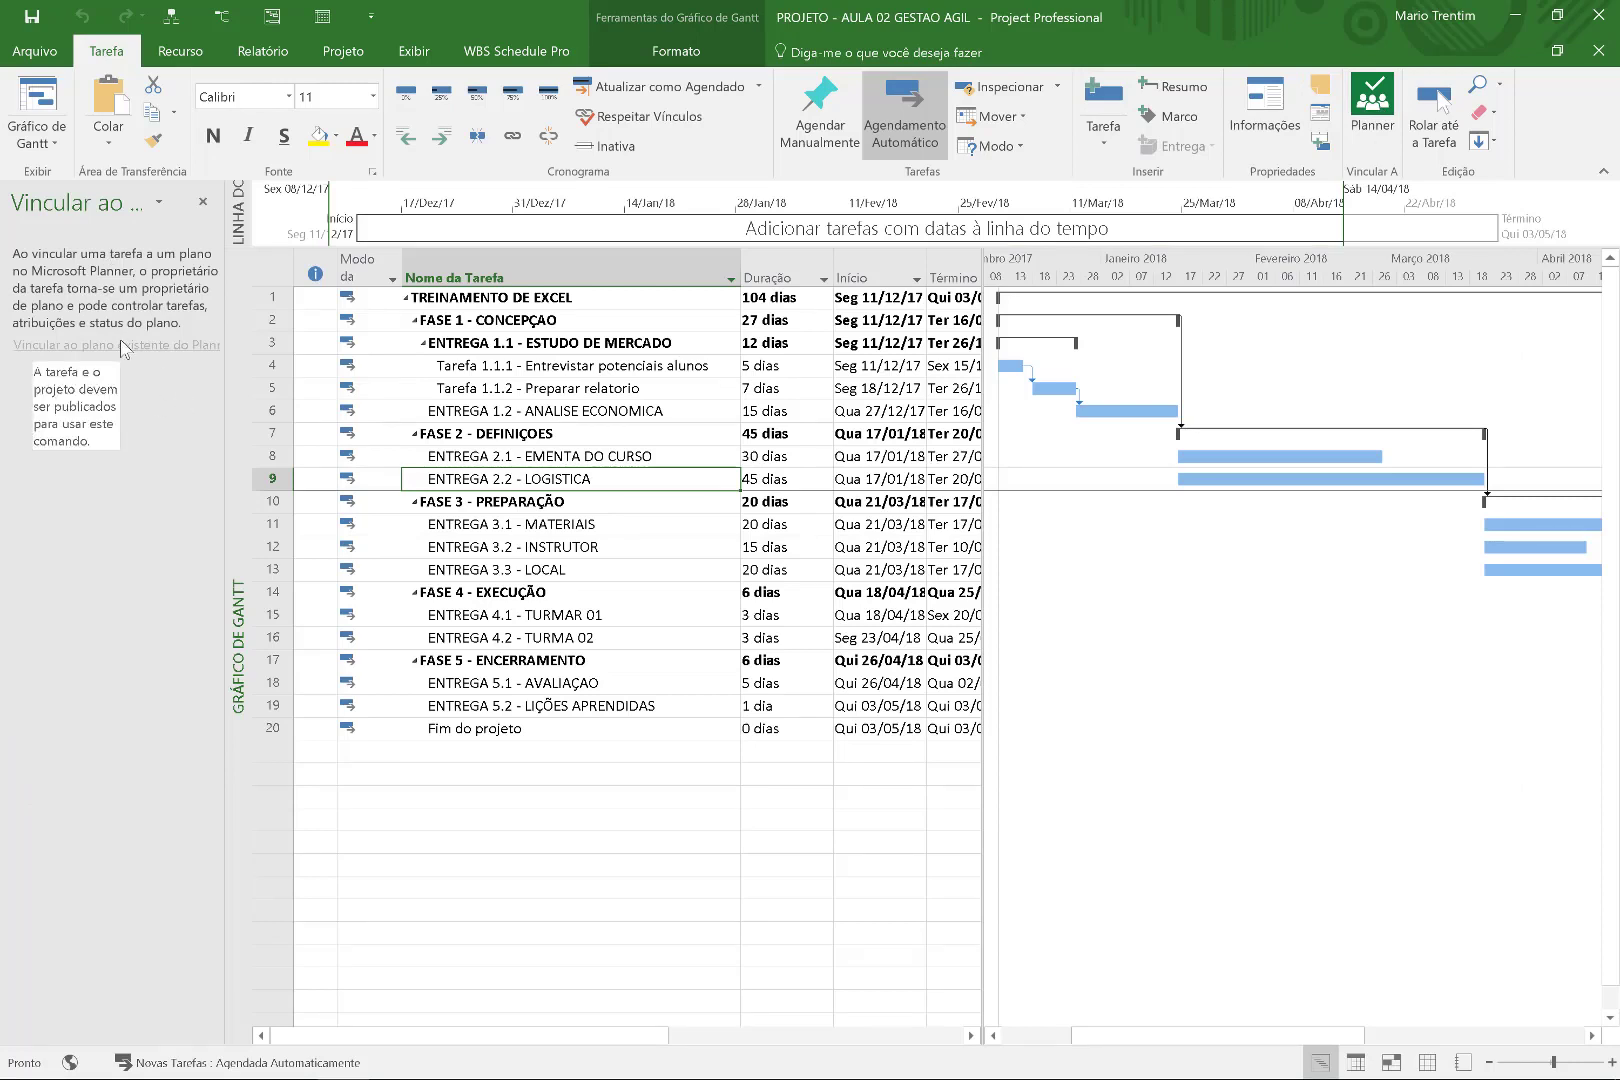
{"action": "key", "text": "super+F19"}
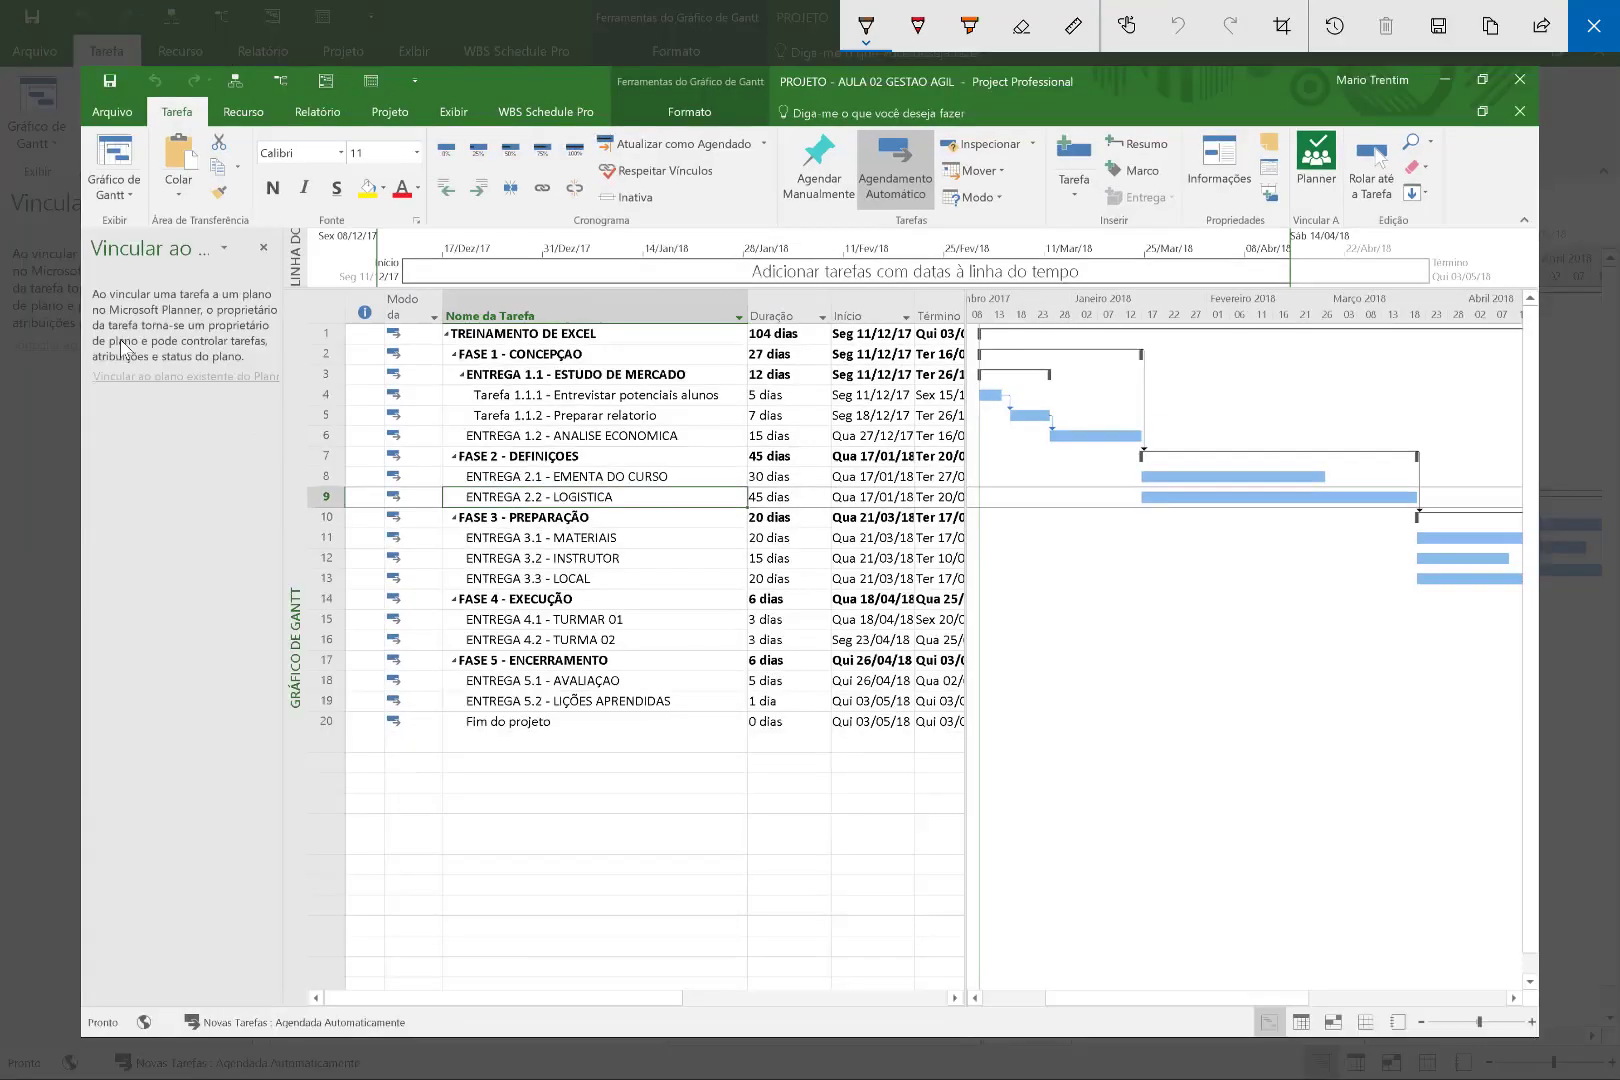
With the yellow highlighter, circle the Planner linking pane and draw an arrow to ENTREGA 2.2 - LOGISTICA.
{"action": "left_click", "coordinate": [866, 25]}
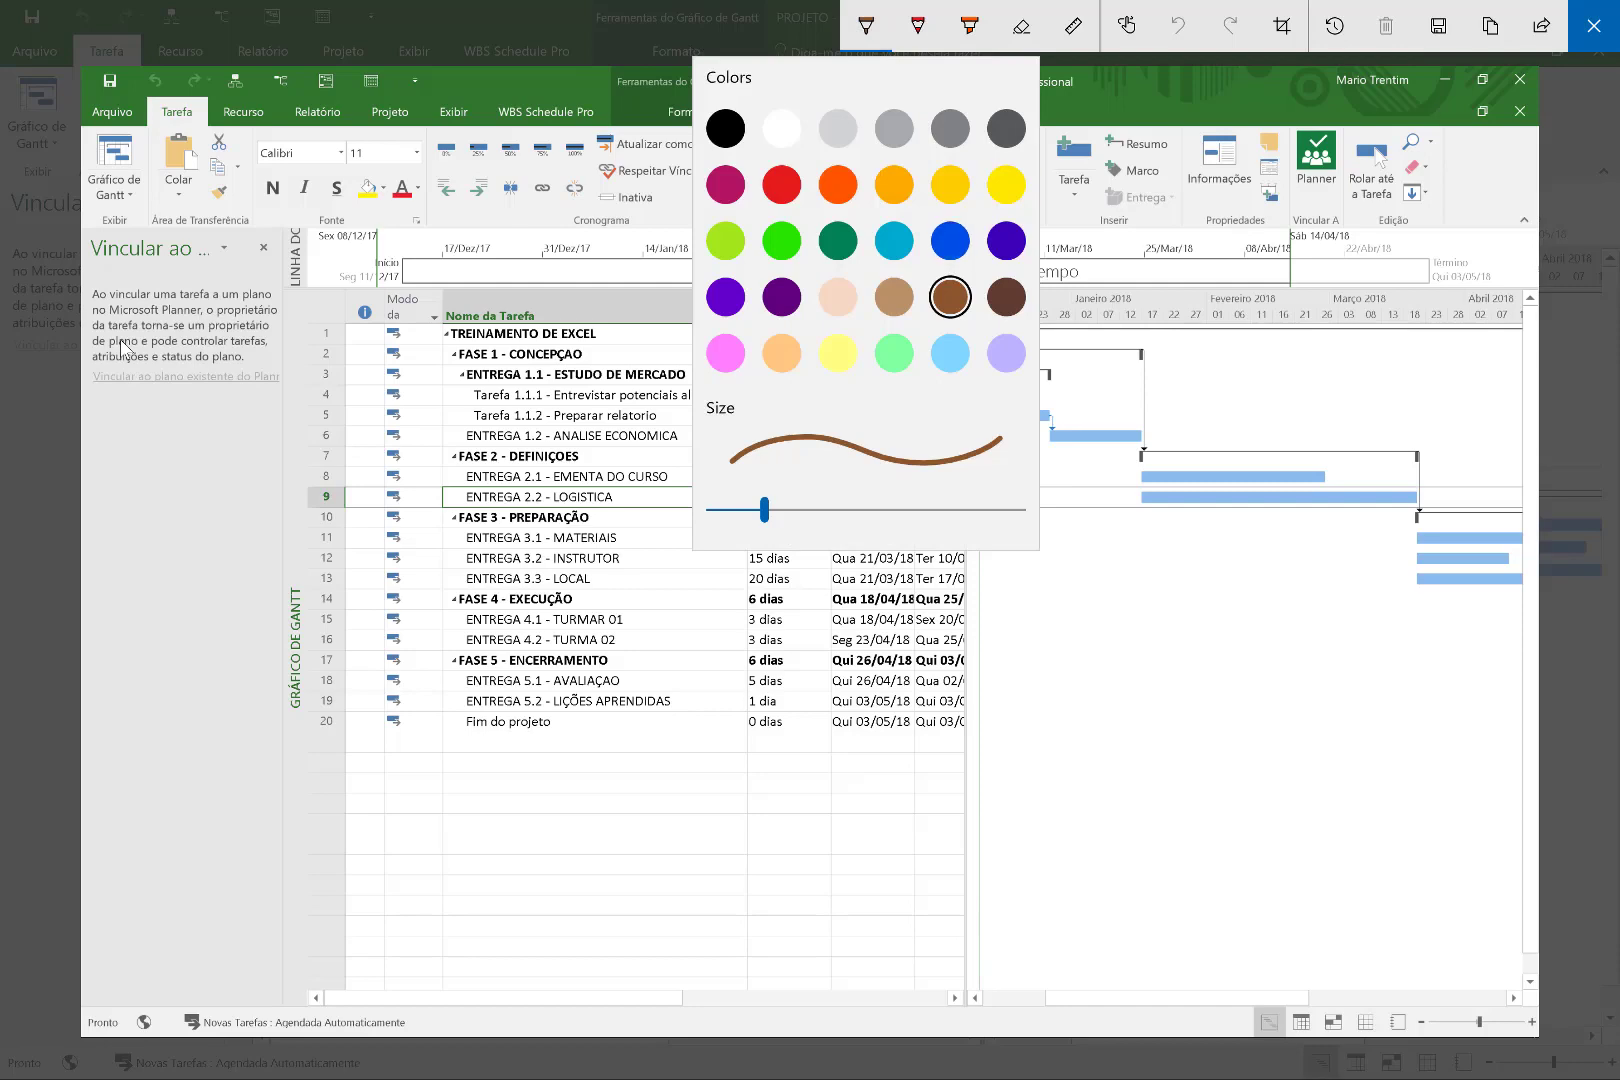
{"action": "left_click", "coordinate": [969, 25]}
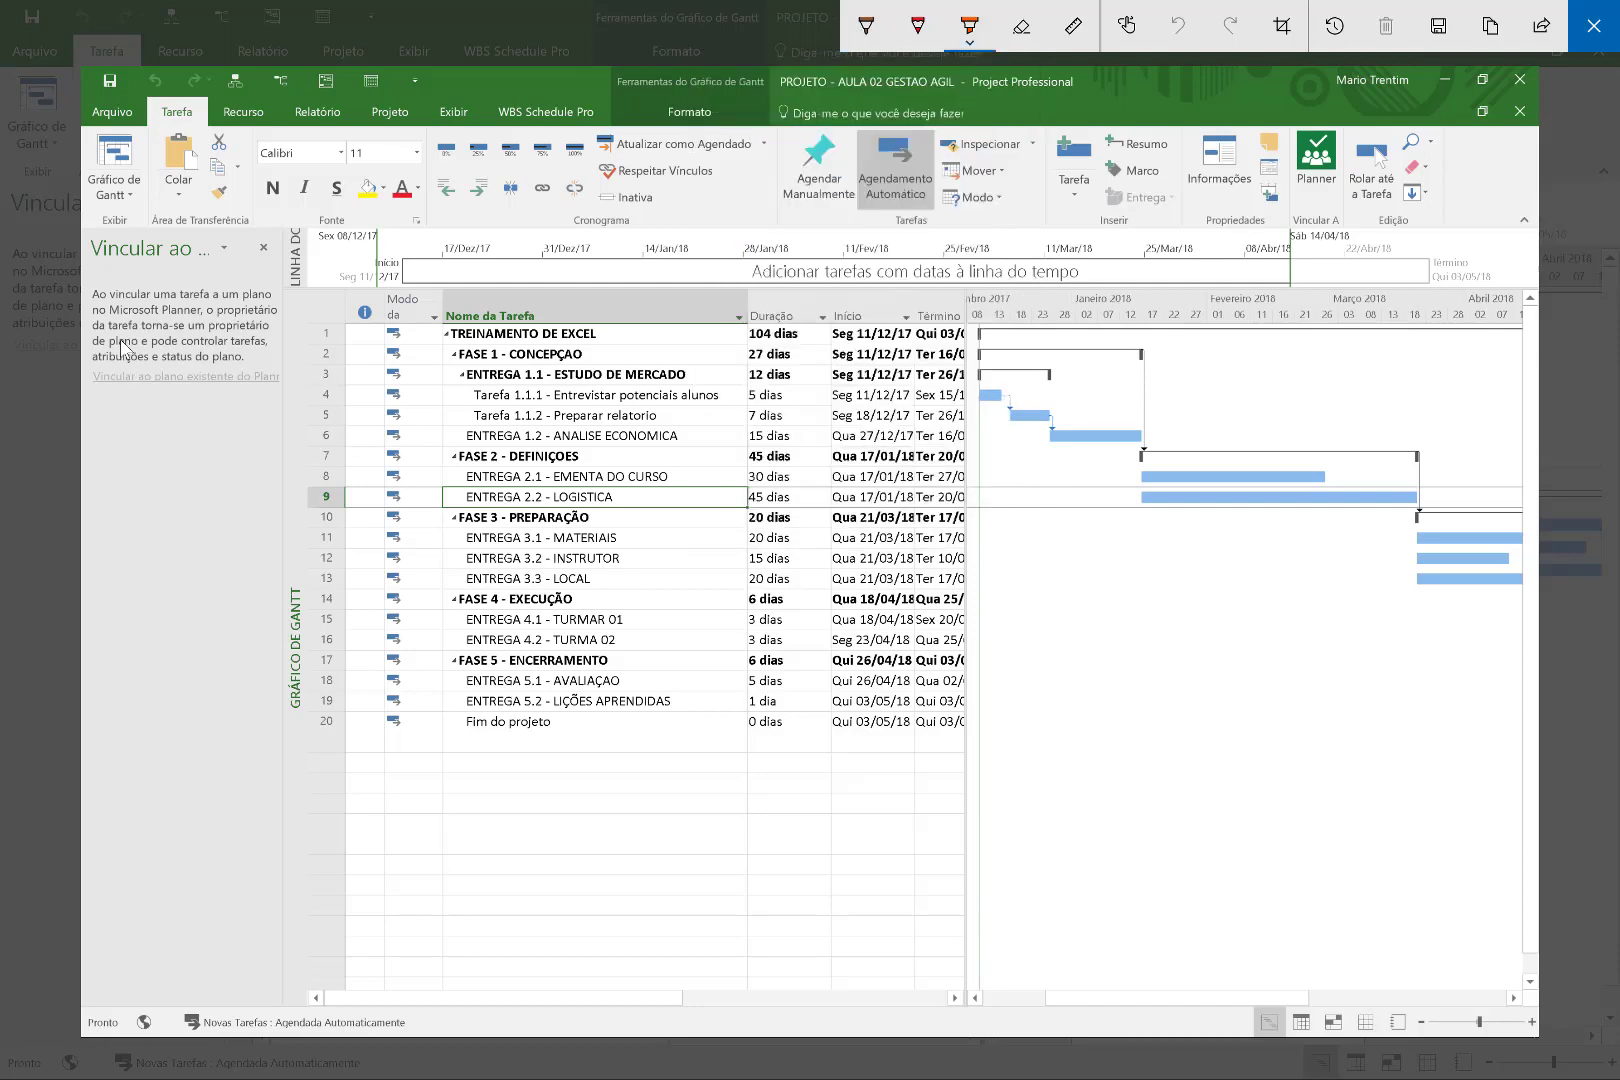
{"action": "left_click", "coordinate": [969, 25]}
{"action": "left_click", "coordinate": [829, 128]}
{"action": "mouse_move", "coordinate": [215, 210]}
{"action": "left_mouse_down"}
{"action": "mouse_move", "coordinate": [321, 275]}
{"action": "mouse_move", "coordinate": [135, 233]}
{"action": "left_mouse_up"}
{"action": "mouse_move", "coordinate": [300, 384]}
{"action": "left_mouse_down"}
{"action": "mouse_move", "coordinate": [168, 454]}
{"action": "mouse_move", "coordinate": [312, 398]}
{"action": "mouse_move", "coordinate": [442, 495]}
{"action": "left_mouse_up"}
{"action": "left_click_drag", "start_coordinate": [442, 495], "coordinate": [397, 517]}
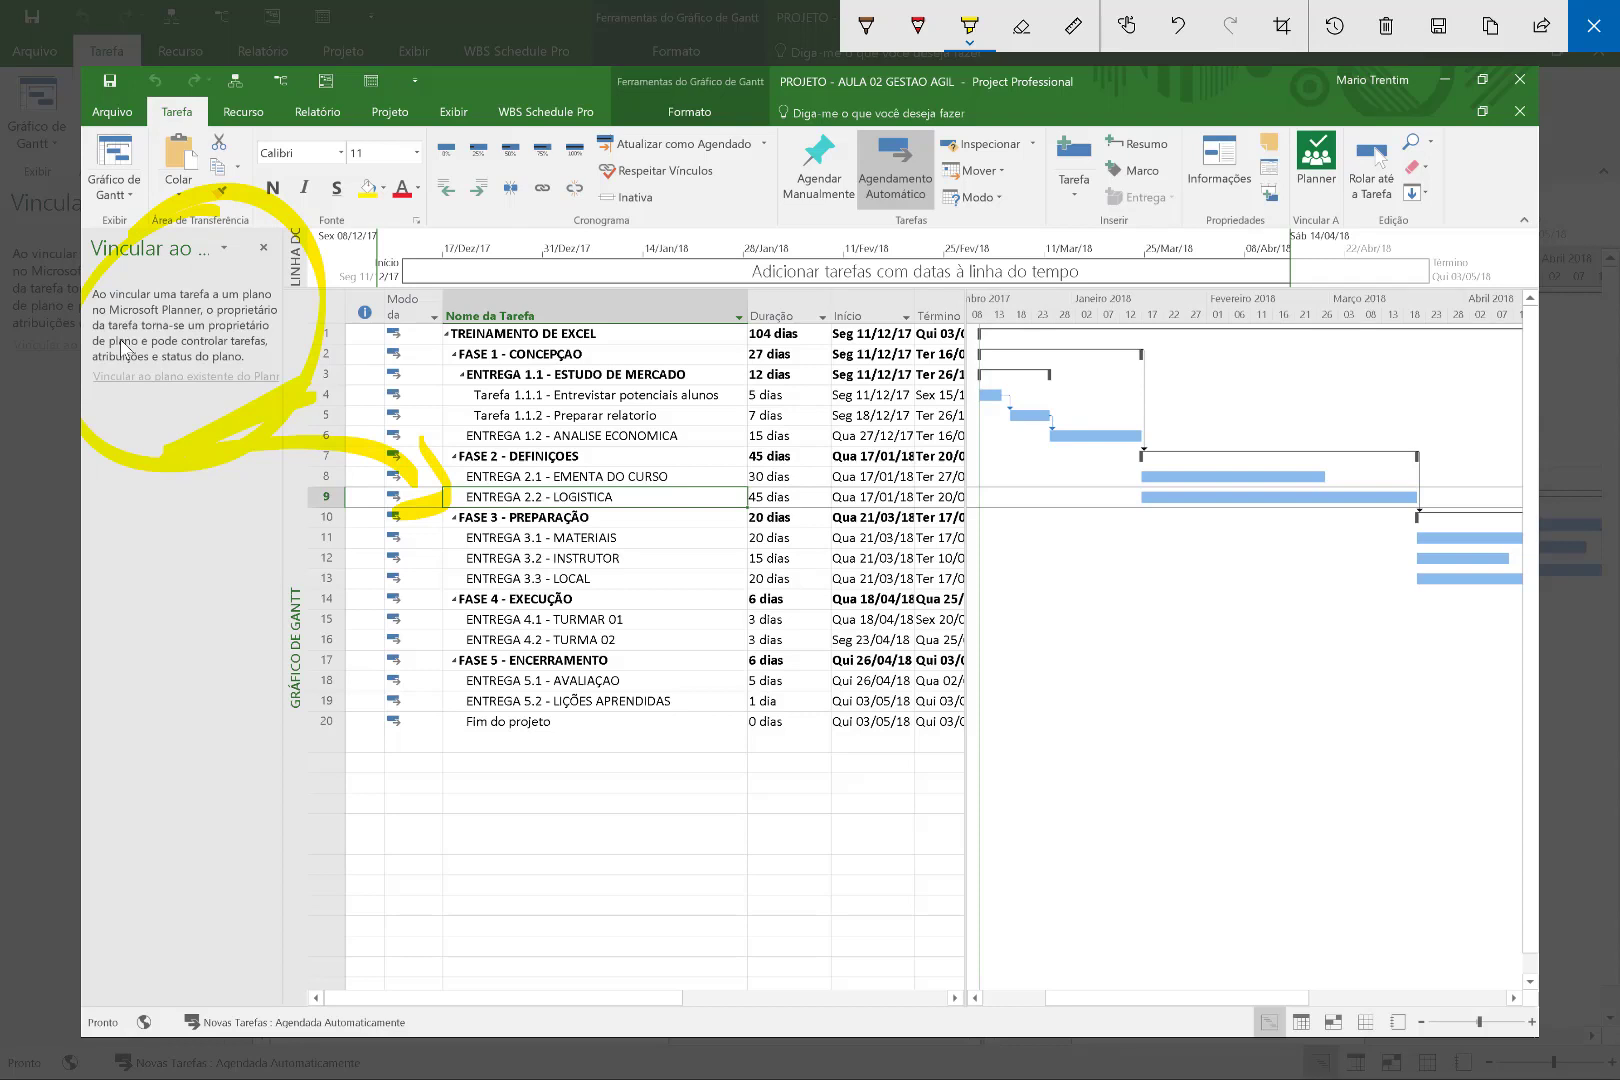
Handwrite 'PPM → PUBLICAR' below the task list and circle PUBLICAR.
{"action": "mouse_move", "coordinate": [440, 745]}
{"action": "left_mouse_down"}
{"action": "mouse_move", "coordinate": [442, 795]}
{"action": "mouse_move", "coordinate": [492, 850]}
{"action": "mouse_move", "coordinate": [502, 760]}
{"action": "mouse_move", "coordinate": [583, 736]}
{"action": "mouse_move", "coordinate": [628, 850]}
{"action": "left_mouse_up"}
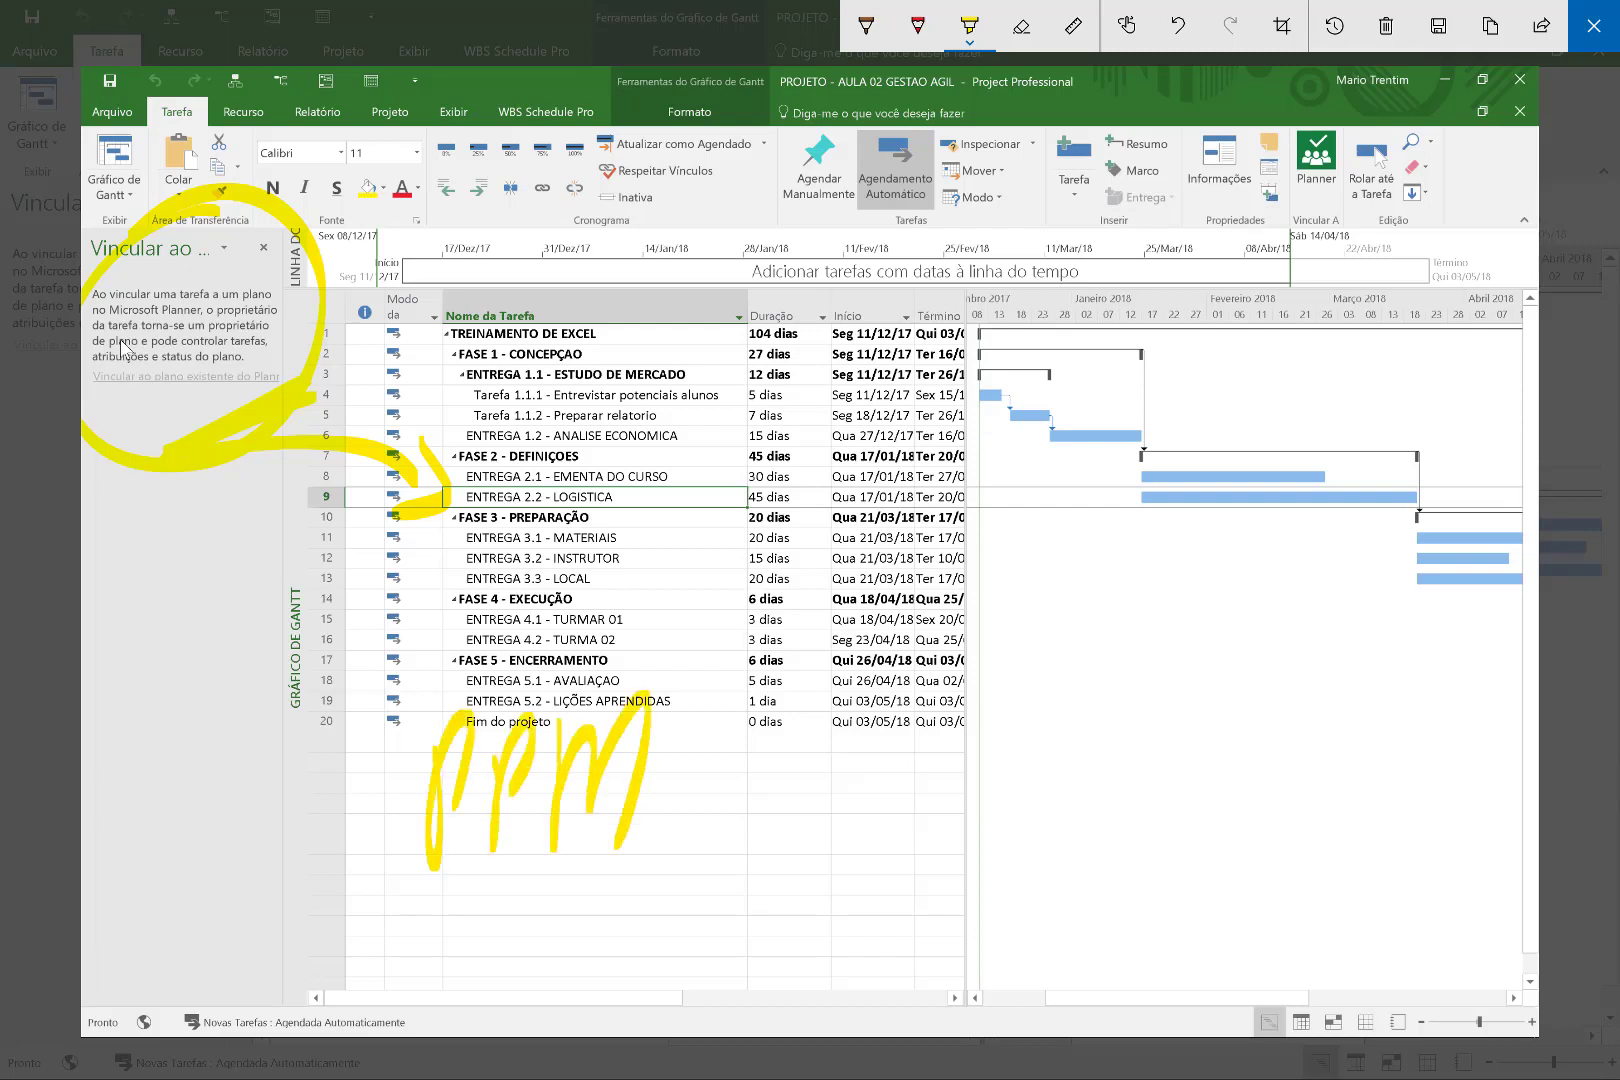
{"action": "left_click_drag", "start_coordinate": [734, 814], "coordinate": [782, 816]}
{"action": "mouse_move", "coordinate": [736, 790]}
{"action": "left_mouse_down"}
{"action": "mouse_move", "coordinate": [790, 788]}
{"action": "mouse_move", "coordinate": [782, 840]}
{"action": "left_mouse_up"}
{"action": "mouse_move", "coordinate": [901, 752]}
{"action": "left_mouse_down"}
{"action": "mouse_move", "coordinate": [899, 845]}
{"action": "mouse_move", "coordinate": [928, 788]}
{"action": "left_mouse_up"}
{"action": "mouse_move", "coordinate": [966, 744]}
{"action": "left_mouse_down"}
{"action": "mouse_move", "coordinate": [967, 770]}
{"action": "mouse_move", "coordinate": [1022, 750]}
{"action": "mouse_move", "coordinate": [1032, 830]}
{"action": "left_mouse_up"}
{"action": "mouse_move", "coordinate": [1032, 740]}
{"action": "left_mouse_down"}
{"action": "mouse_move", "coordinate": [1040, 830]}
{"action": "mouse_move", "coordinate": [1096, 820]}
{"action": "left_mouse_up"}
{"action": "mouse_move", "coordinate": [1113, 744]}
{"action": "left_mouse_down"}
{"action": "mouse_move", "coordinate": [1115, 824]}
{"action": "mouse_move", "coordinate": [1136, 738]}
{"action": "left_mouse_up"}
{"action": "mouse_move", "coordinate": [1185, 738]}
{"action": "left_mouse_down"}
{"action": "mouse_move", "coordinate": [1160, 815]}
{"action": "mouse_move", "coordinate": [1251, 812]}
{"action": "left_mouse_up"}
{"action": "left_click_drag", "start_coordinate": [1221, 792], "coordinate": [1242, 782]}
{"action": "left_click_drag", "start_coordinate": [1278, 720], "coordinate": [1281, 826]}
{"action": "left_click_drag", "start_coordinate": [1292, 722], "coordinate": [1334, 812]}
{"action": "mouse_move", "coordinate": [866, 800]}
{"action": "left_mouse_down"}
{"action": "mouse_move", "coordinate": [1166, 637]}
{"action": "mouse_move", "coordinate": [1005, 650]}
{"action": "left_mouse_up"}
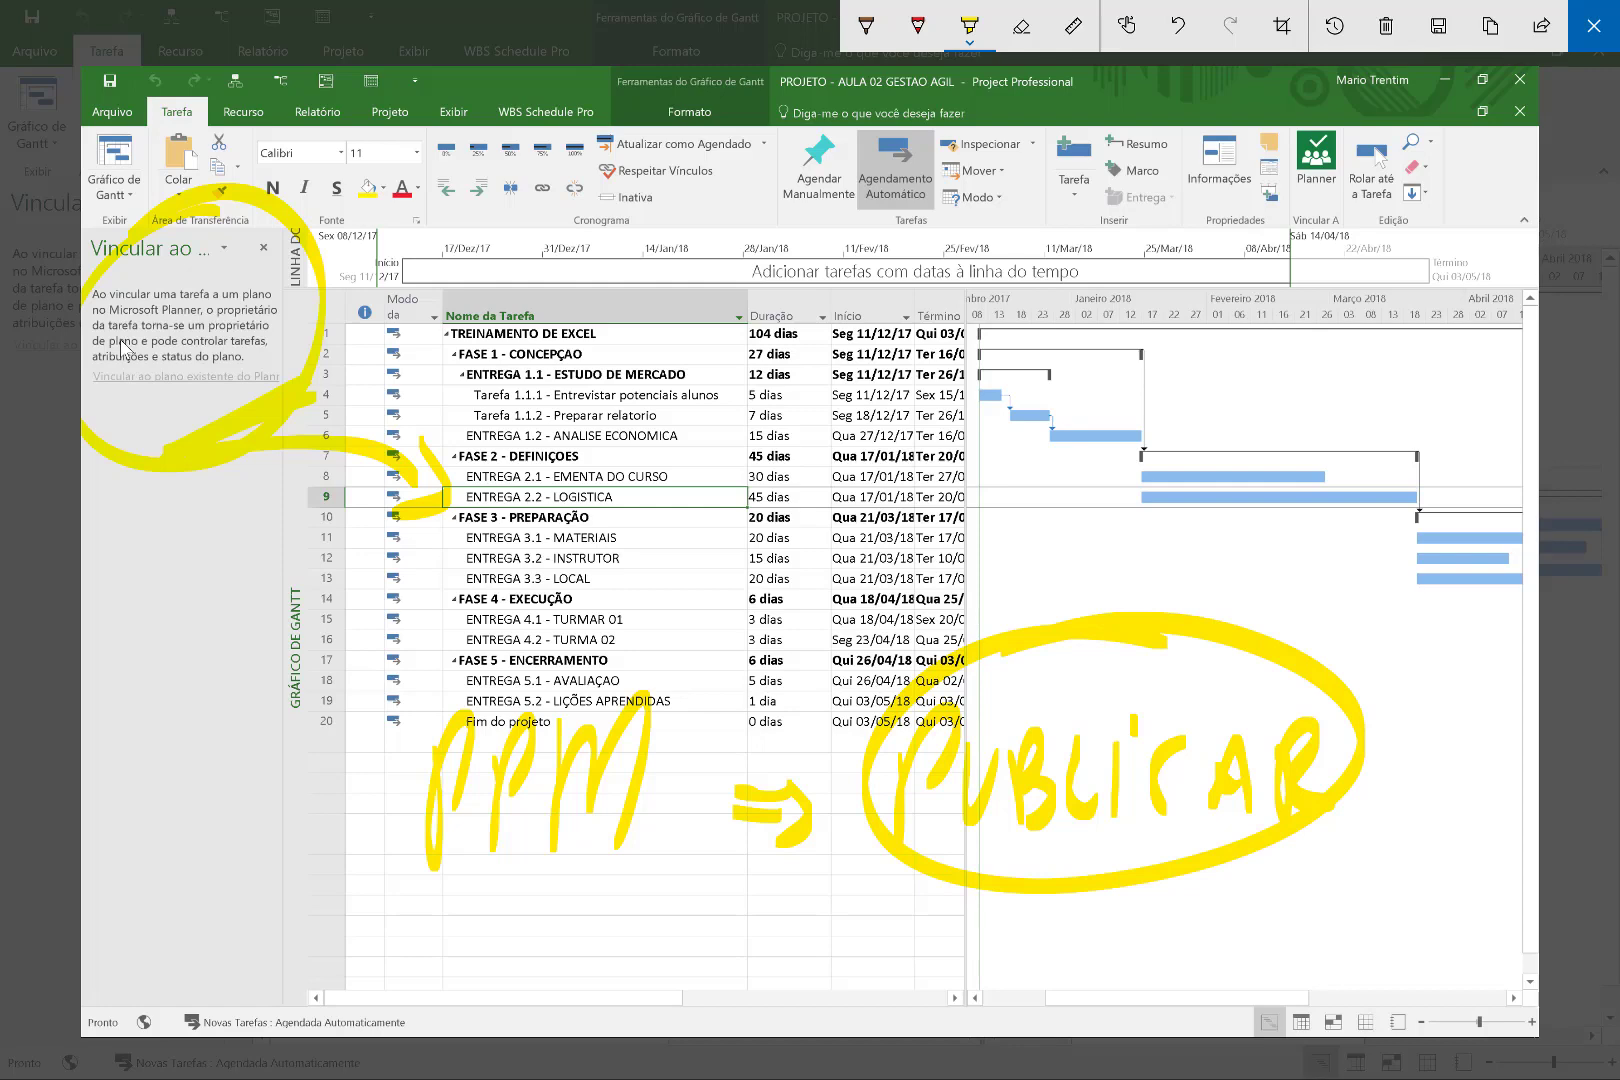
Write 'PPM + OFFICE' over the Gantt chart and close the annotated sketch.
{"action": "mouse_move", "coordinate": [1068, 318]}
{"action": "left_mouse_down"}
{"action": "mouse_move", "coordinate": [1062, 398]}
{"action": "mouse_move", "coordinate": [1070, 348]}
{"action": "left_mouse_up"}
{"action": "mouse_move", "coordinate": [1104, 323]}
{"action": "left_mouse_down"}
{"action": "mouse_move", "coordinate": [1105, 393]}
{"action": "mouse_move", "coordinate": [1110, 360]}
{"action": "mouse_move", "coordinate": [1246, 388]}
{"action": "left_mouse_up"}
{"action": "left_click_drag", "start_coordinate": [1100, 436], "coordinate": [1170, 432]}
{"action": "mouse_move", "coordinate": [1150, 397]}
{"action": "left_mouse_down"}
{"action": "mouse_move", "coordinate": [1140, 462]}
{"action": "mouse_move", "coordinate": [1062, 490]}
{"action": "mouse_move", "coordinate": [1112, 562]}
{"action": "left_mouse_up"}
{"action": "mouse_move", "coordinate": [1106, 486]}
{"action": "left_mouse_down"}
{"action": "mouse_move", "coordinate": [1160, 478]}
{"action": "mouse_move", "coordinate": [1134, 518]}
{"action": "left_mouse_up"}
{"action": "left_click_drag", "start_coordinate": [1160, 484], "coordinate": [1158, 562]}
{"action": "left_click_drag", "start_coordinate": [1152, 483], "coordinate": [1208, 480]}
{"action": "left_click_drag", "start_coordinate": [1168, 530], "coordinate": [1186, 528]}
{"action": "mouse_move", "coordinate": [1220, 478]}
{"action": "left_mouse_down"}
{"action": "mouse_move", "coordinate": [1218, 548]}
{"action": "mouse_move", "coordinate": [1234, 484]}
{"action": "left_mouse_up"}
{"action": "left_click_drag", "start_coordinate": [1294, 478], "coordinate": [1294, 562]}
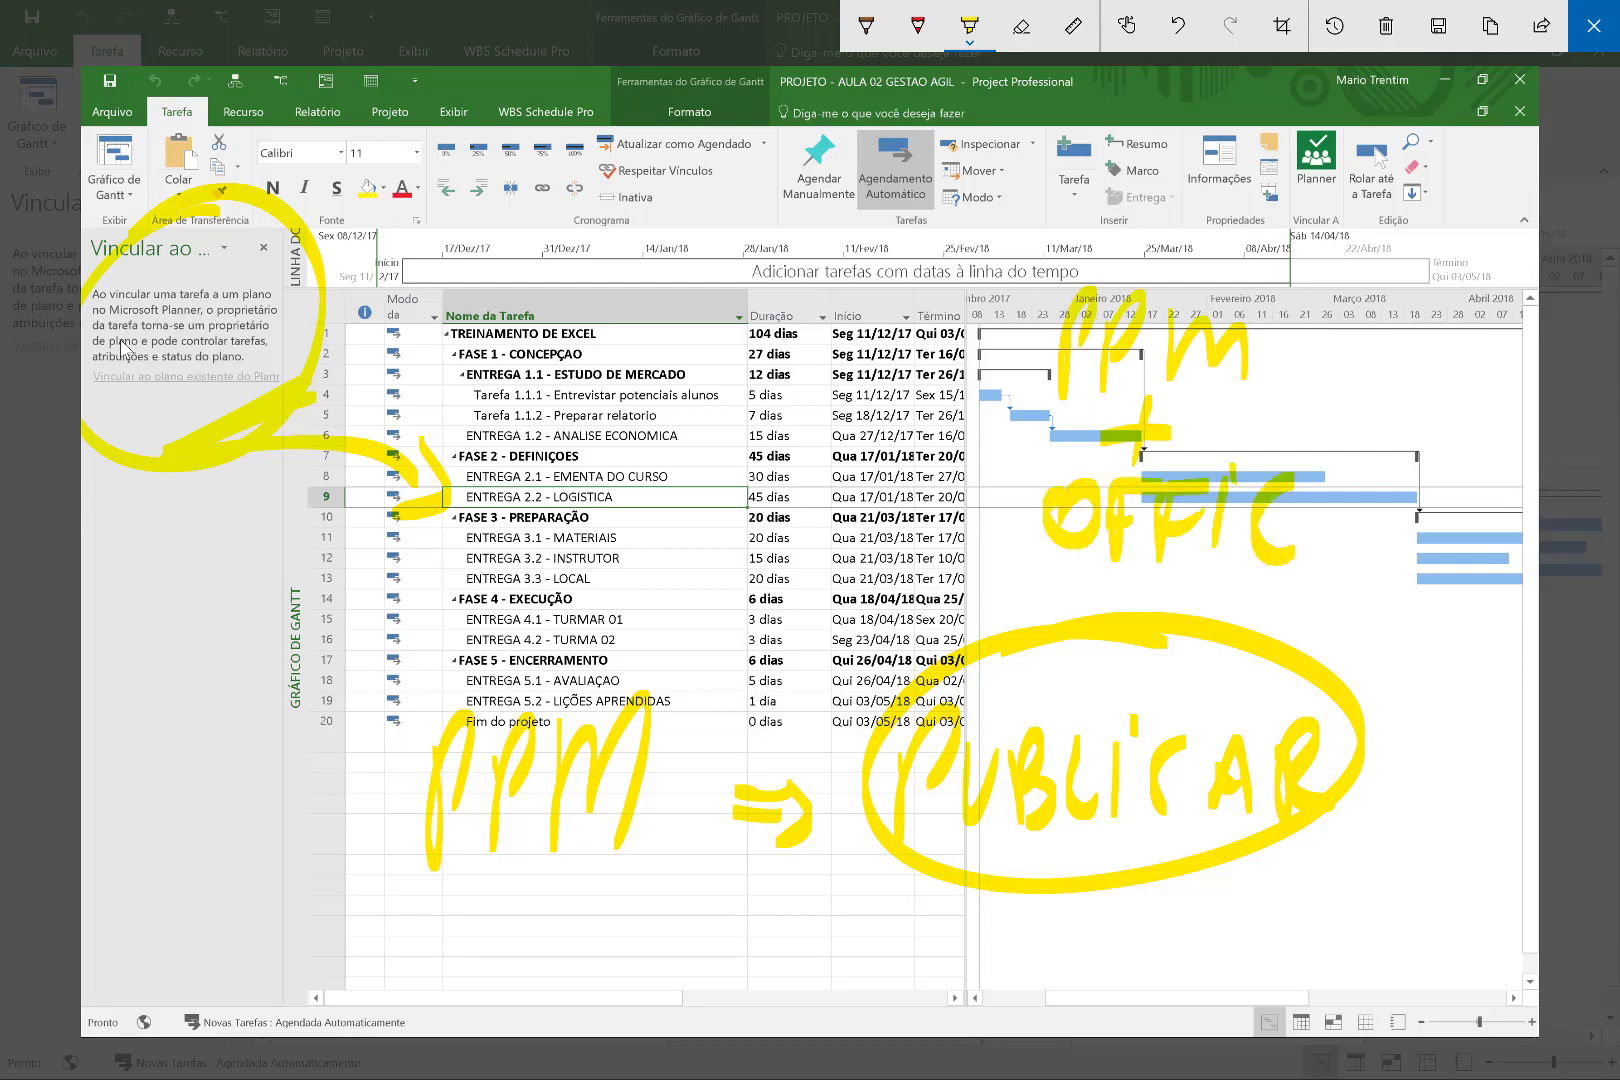
{"action": "left_click_drag", "start_coordinate": [1360, 480], "coordinate": [1362, 560]}
{"action": "left_click_drag", "start_coordinate": [1326, 522], "coordinate": [1400, 512]}
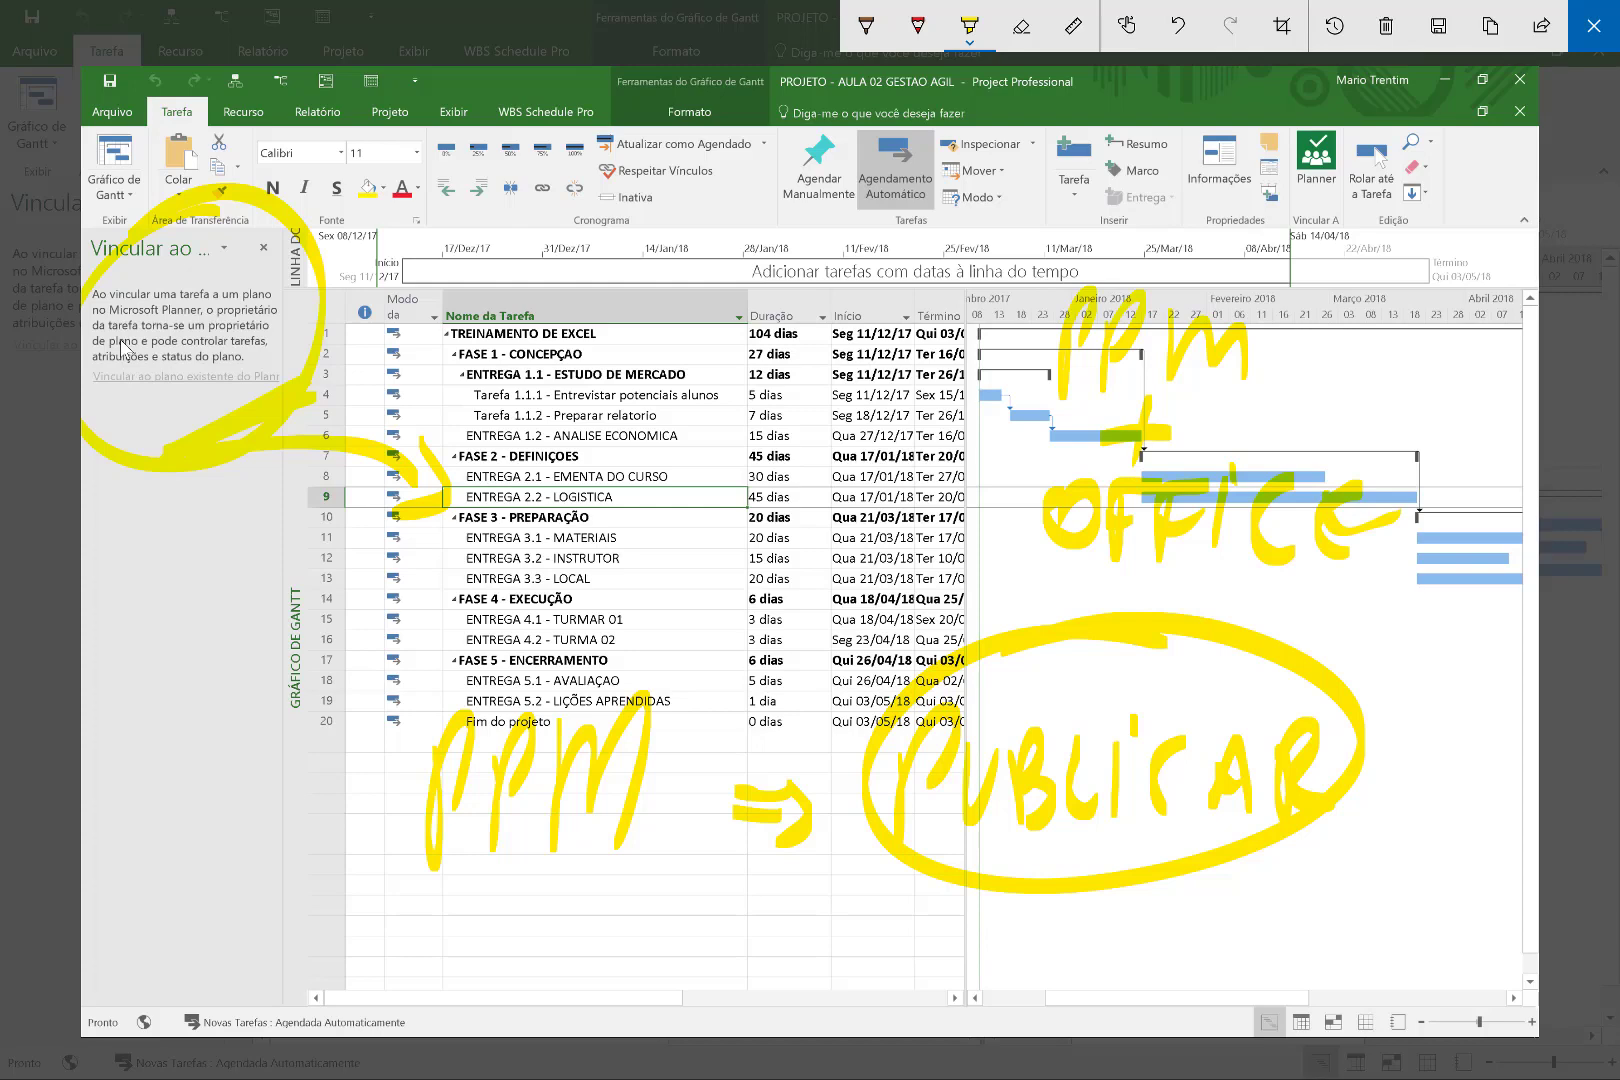
{"action": "key", "text": "Escape"}
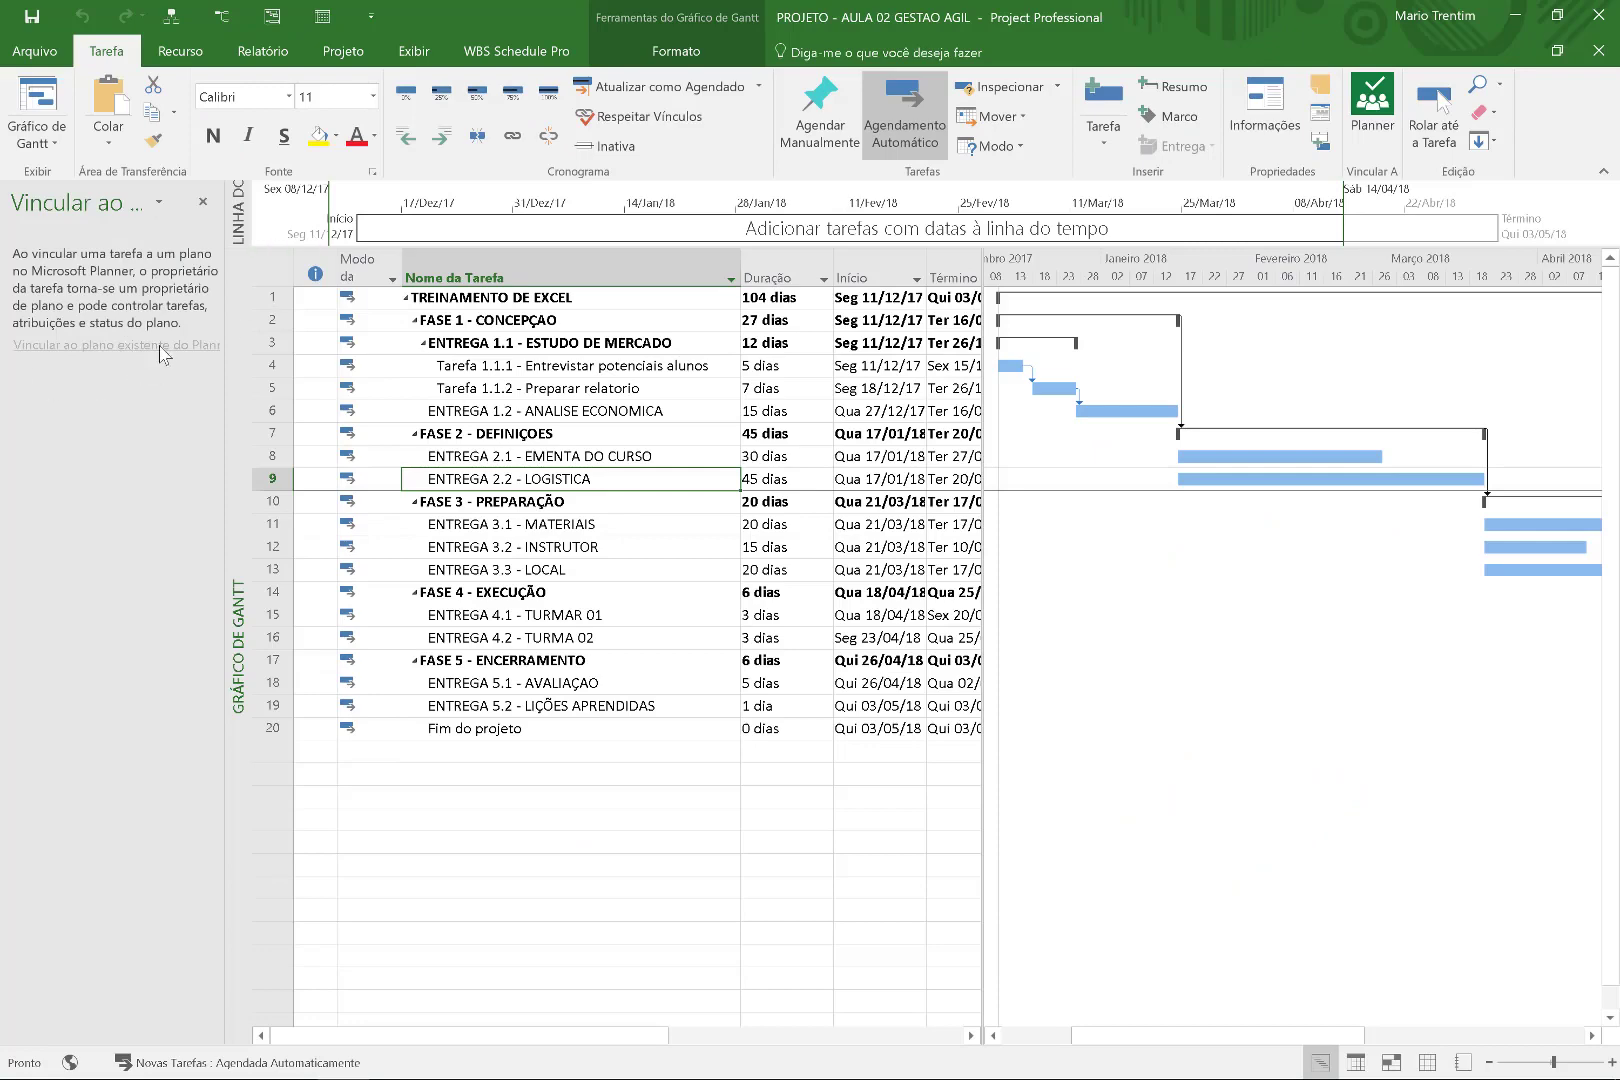
Capture the screen and underline the 'atribuições e status do plano' text in the sketch.
{"action": "key", "text": "super+w"}
{"action": "left_click_drag", "start_coordinate": [91, 376], "coordinate": [294, 376]}
{"action": "key", "text": "Escape"}
Widen the Vincular ao plano pane, select ENTREGA 2.1 - EMENTA DO CURSO and capture the screen again.
{"action": "left_click_drag", "start_coordinate": [224, 312], "coordinate": [377, 316]}
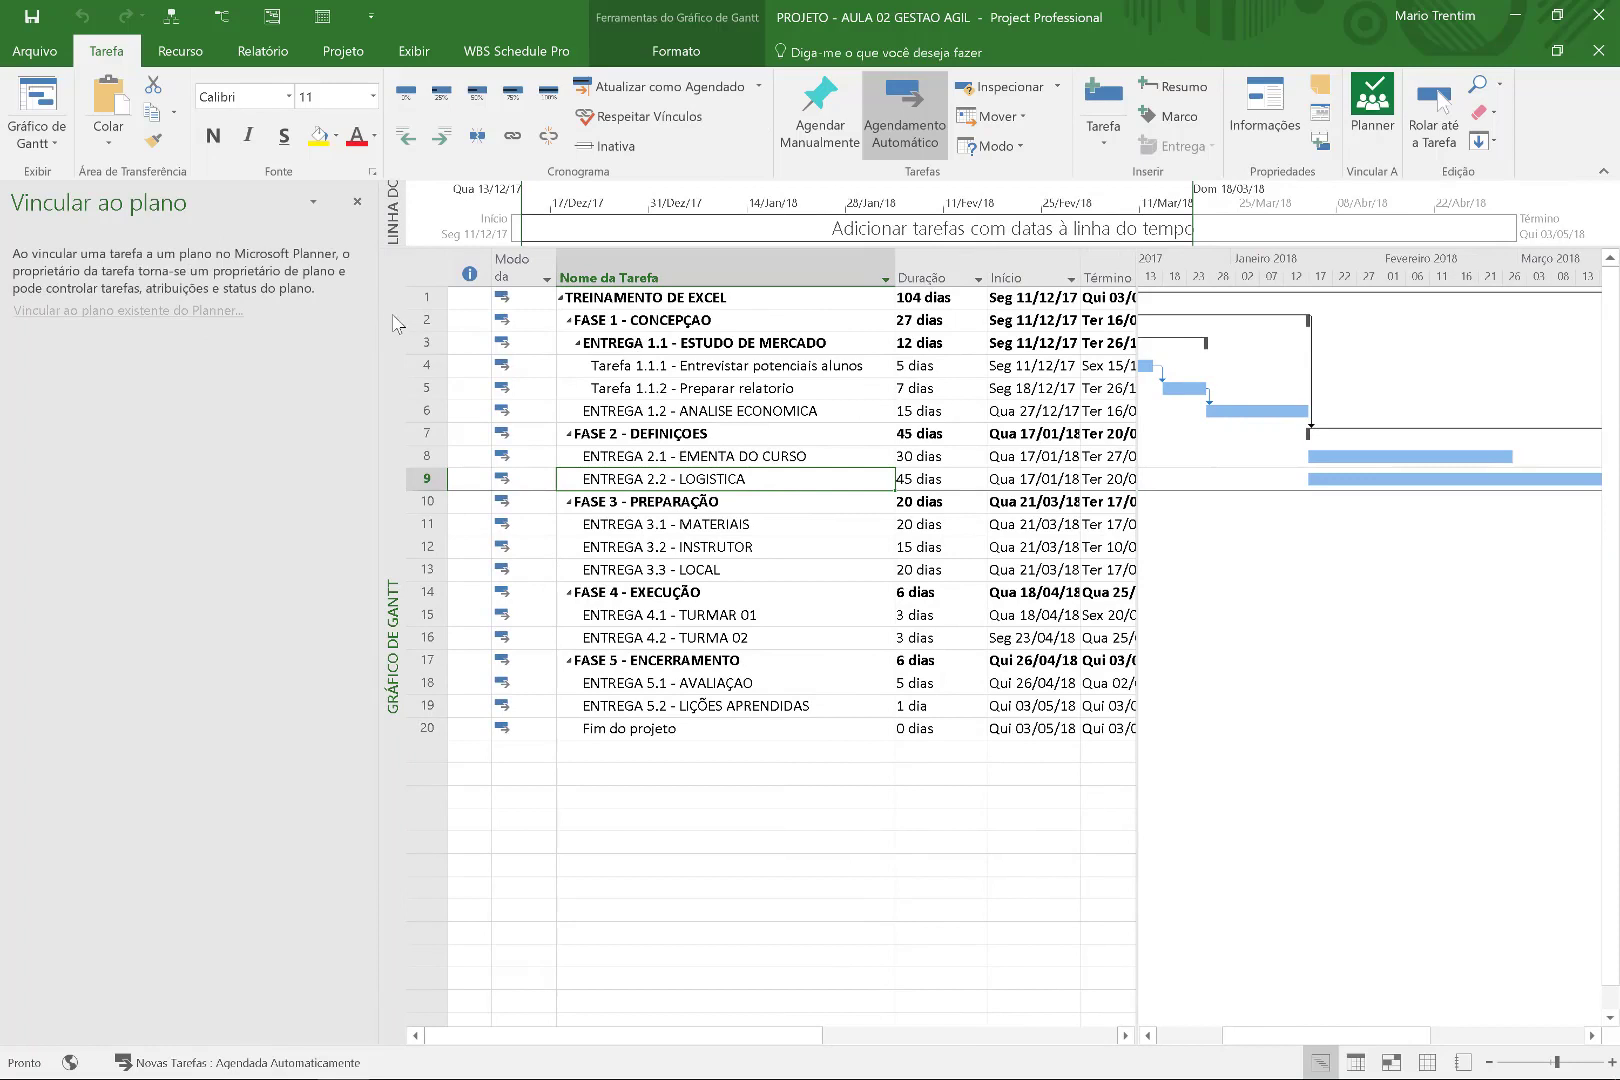
{"action": "key", "text": "super+w"}
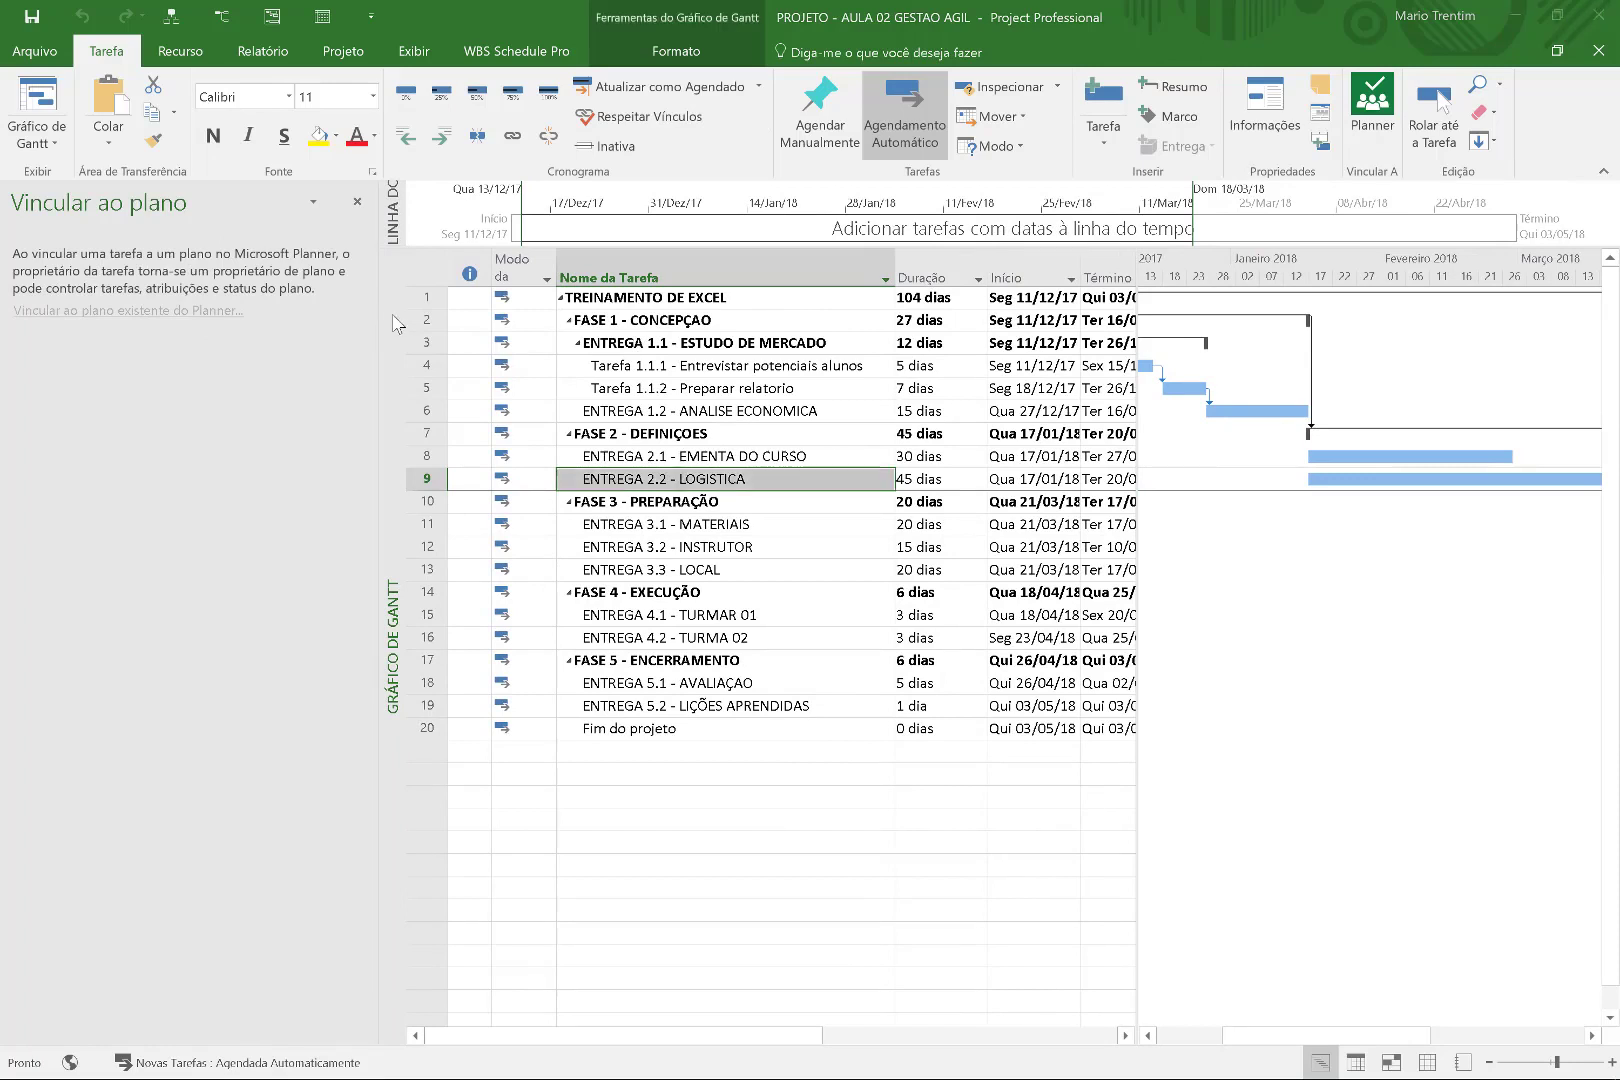
{"action": "key", "text": "Escape"}
{"action": "left_click", "coordinate": [738, 455]}
{"action": "key", "text": "super+w"}
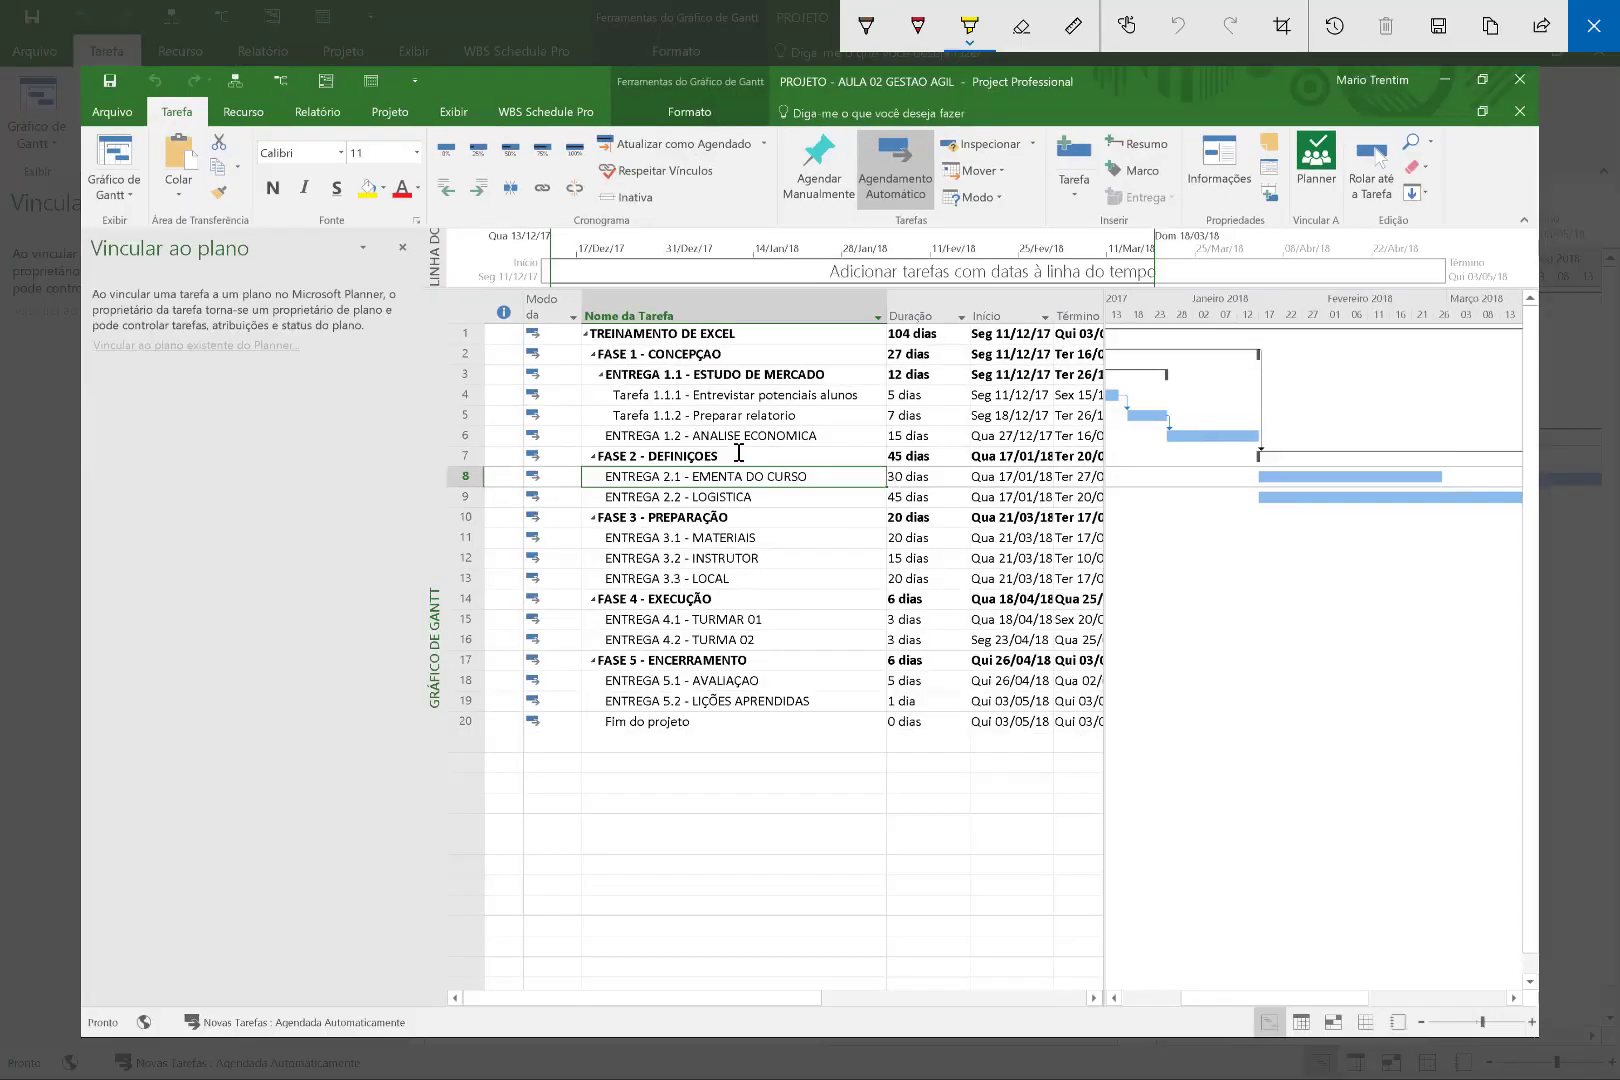
Loop yellow highlighter fully around the Vincular ao plano description, then exit the sketch.
{"action": "mouse_move", "coordinate": [137, 266]}
{"action": "left_mouse_down"}
{"action": "mouse_move", "coordinate": [95, 362]}
{"action": "mouse_move", "coordinate": [375, 350]}
{"action": "mouse_move", "coordinate": [212, 240]}
{"action": "mouse_move", "coordinate": [134, 270]}
{"action": "mouse_move", "coordinate": [218, 311]}
{"action": "mouse_move", "coordinate": [378, 312]}
{"action": "left_mouse_up"}
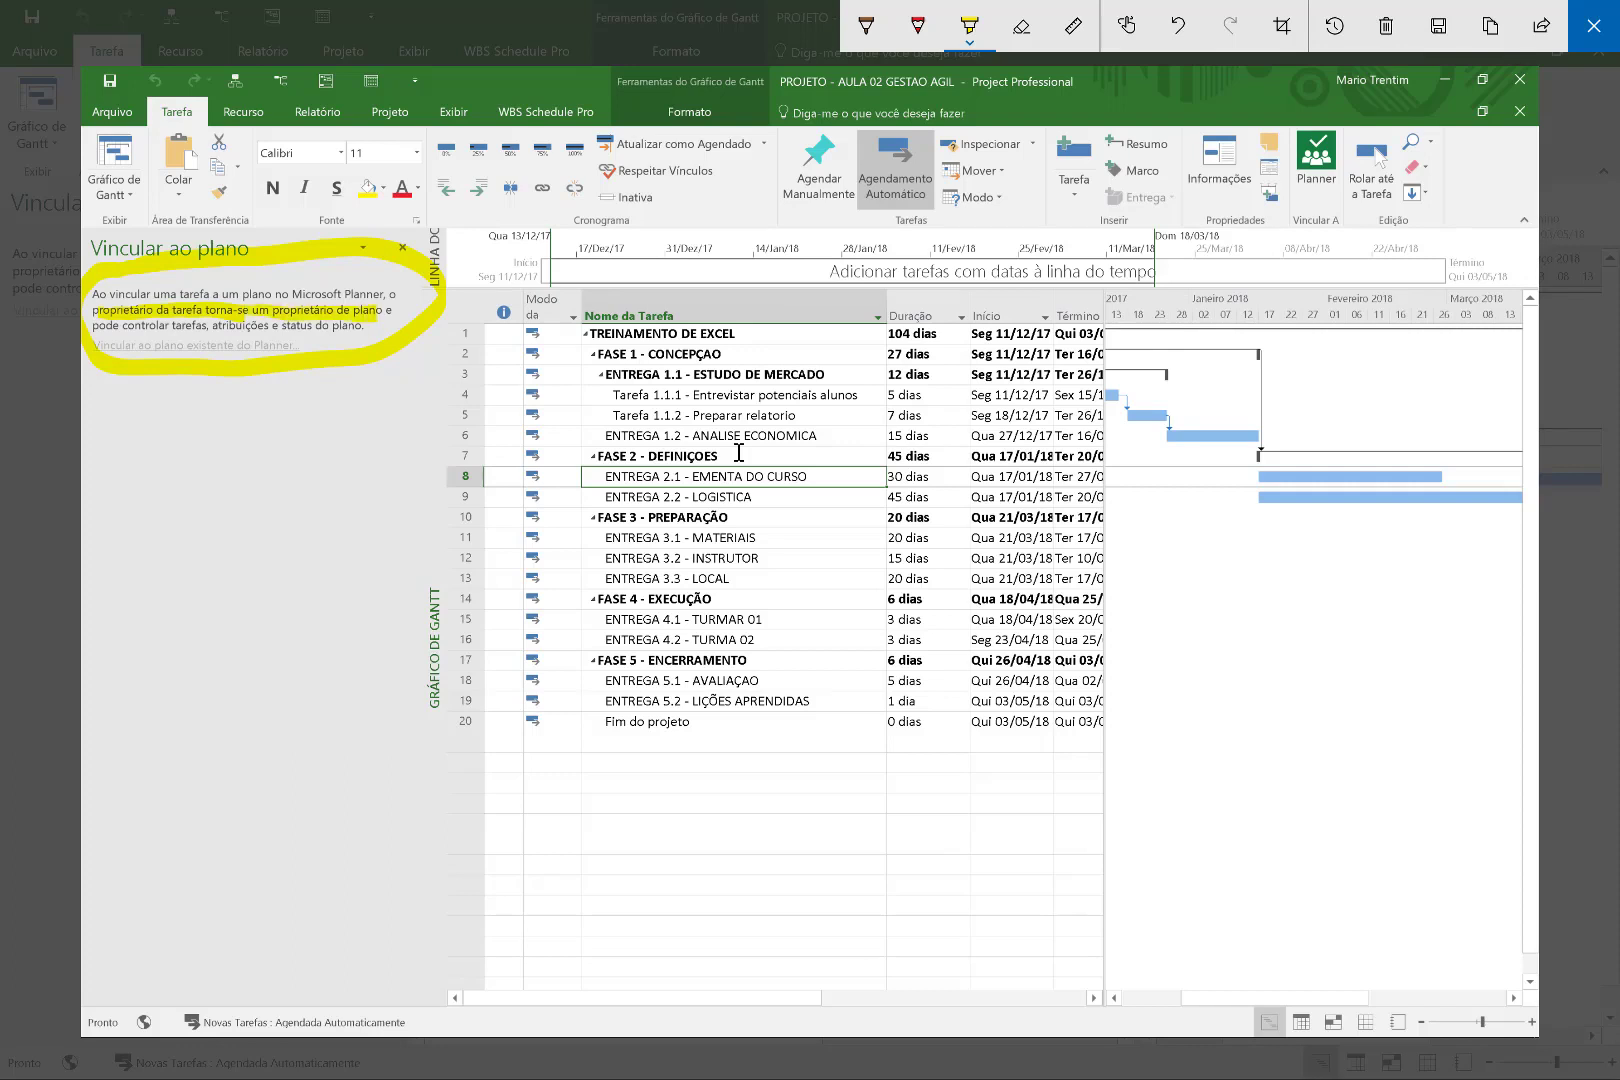
{"action": "left_click_drag", "start_coordinate": [346, 326], "coordinate": [334, 348]}
{"action": "key", "text": "Escape"}
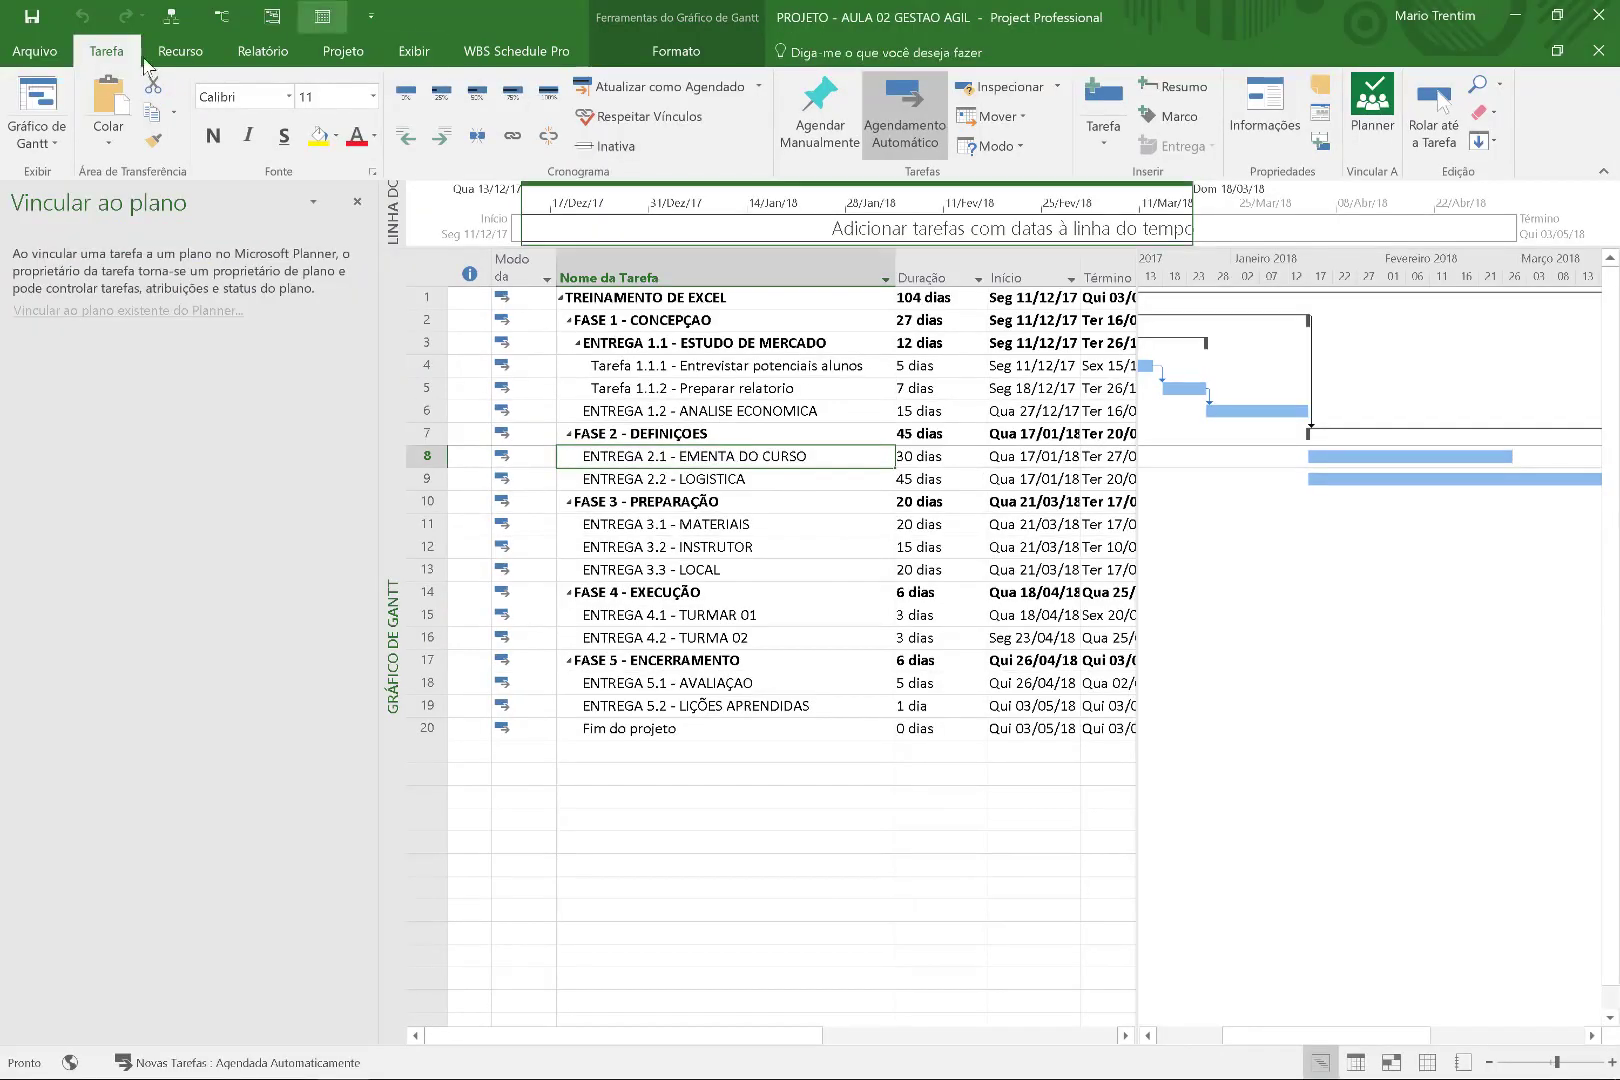
Save the project to PPM Online Project Web App as 'AULA 02 PROJECT E PLANNER_TREINAMENTO DO EXCEL'.
{"action": "left_click", "coordinate": [20, 53]}
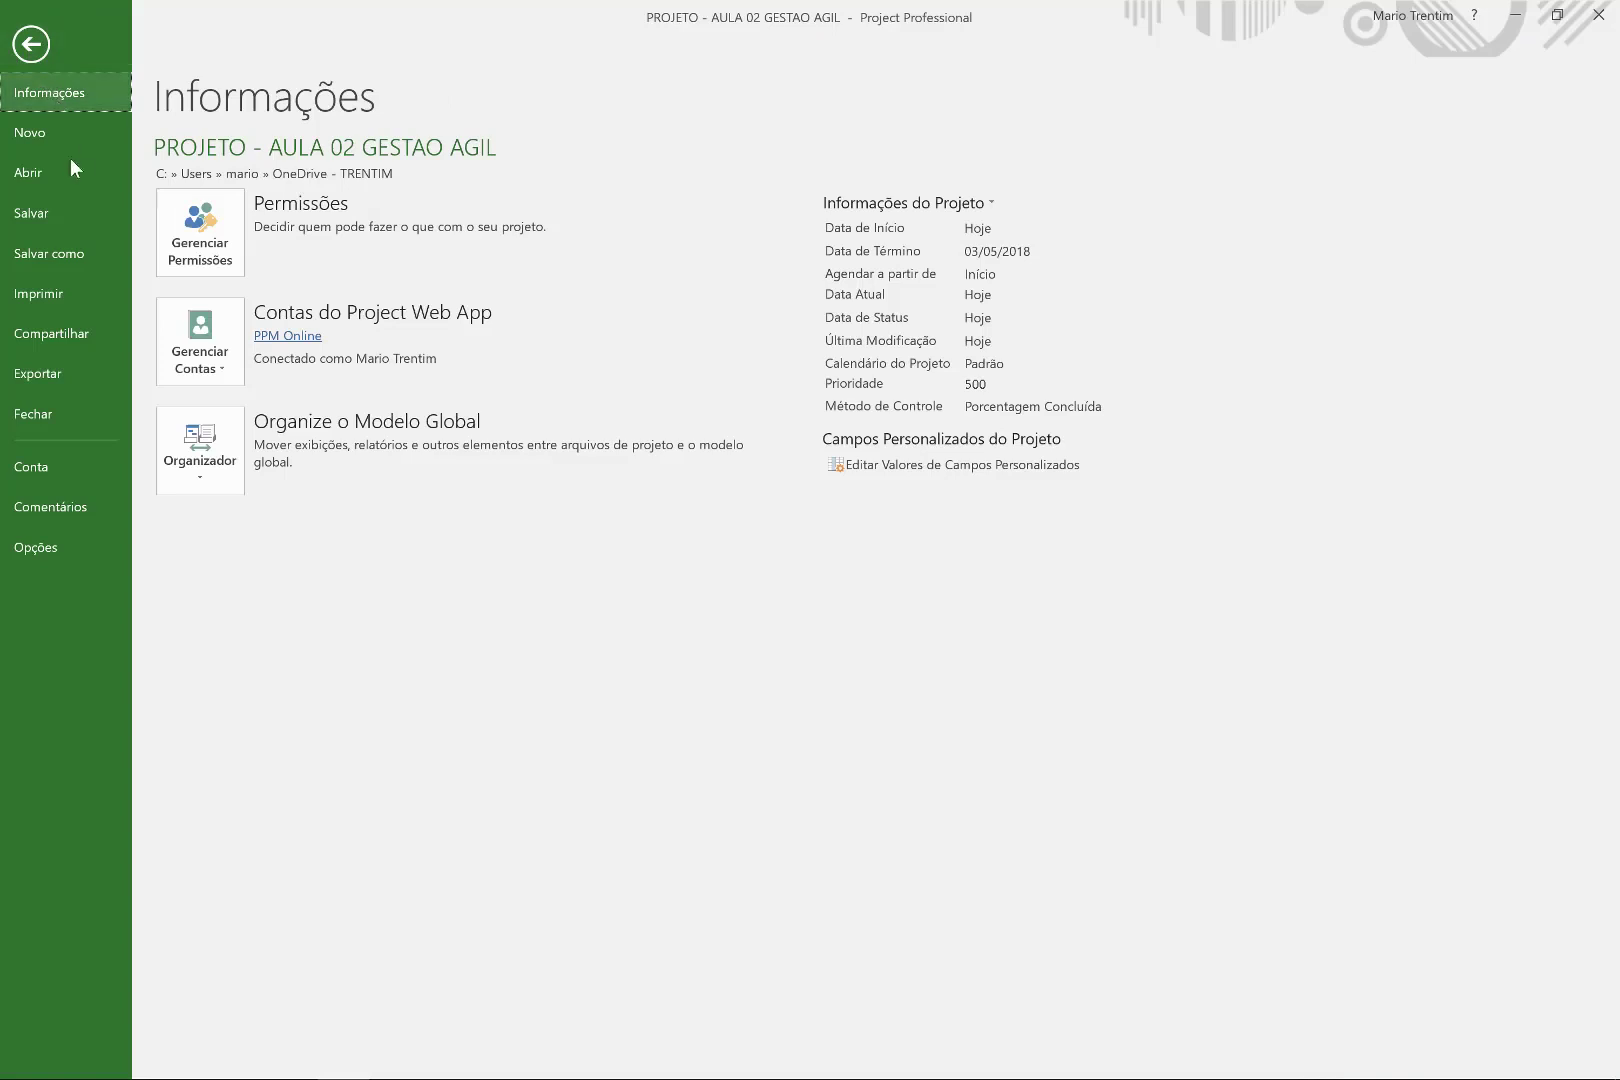
{"action": "left_click", "coordinate": [67, 243]}
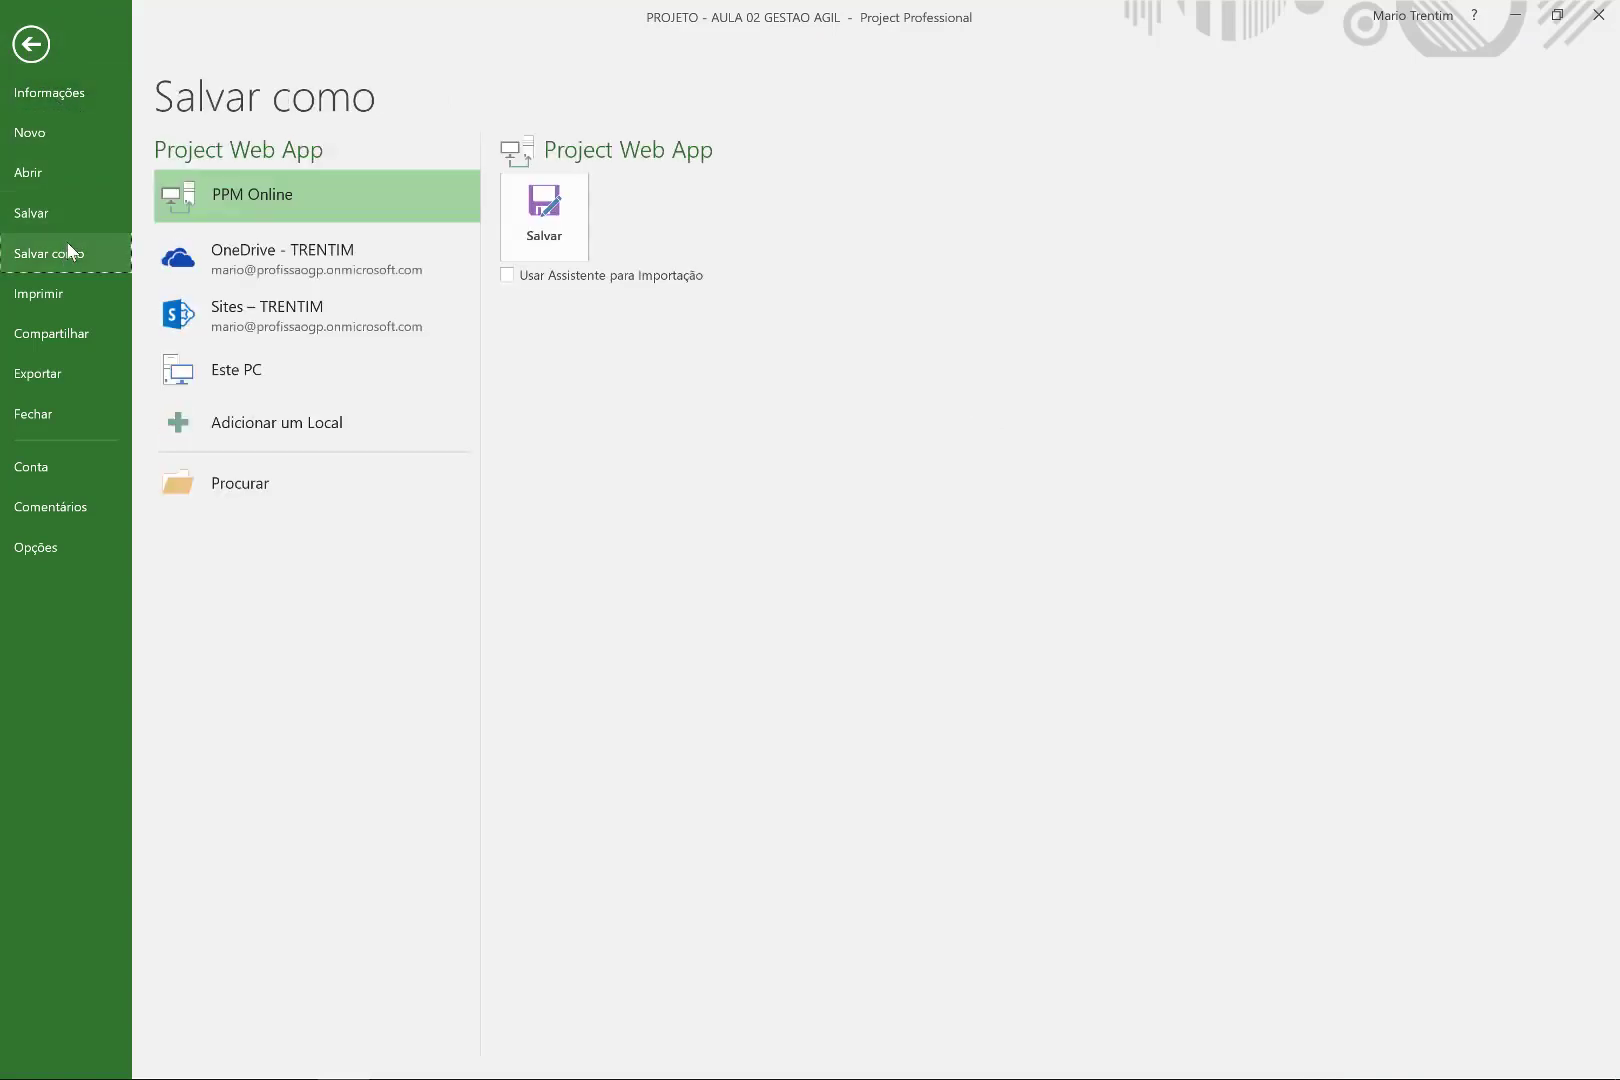
{"action": "left_click", "coordinate": [247, 201]}
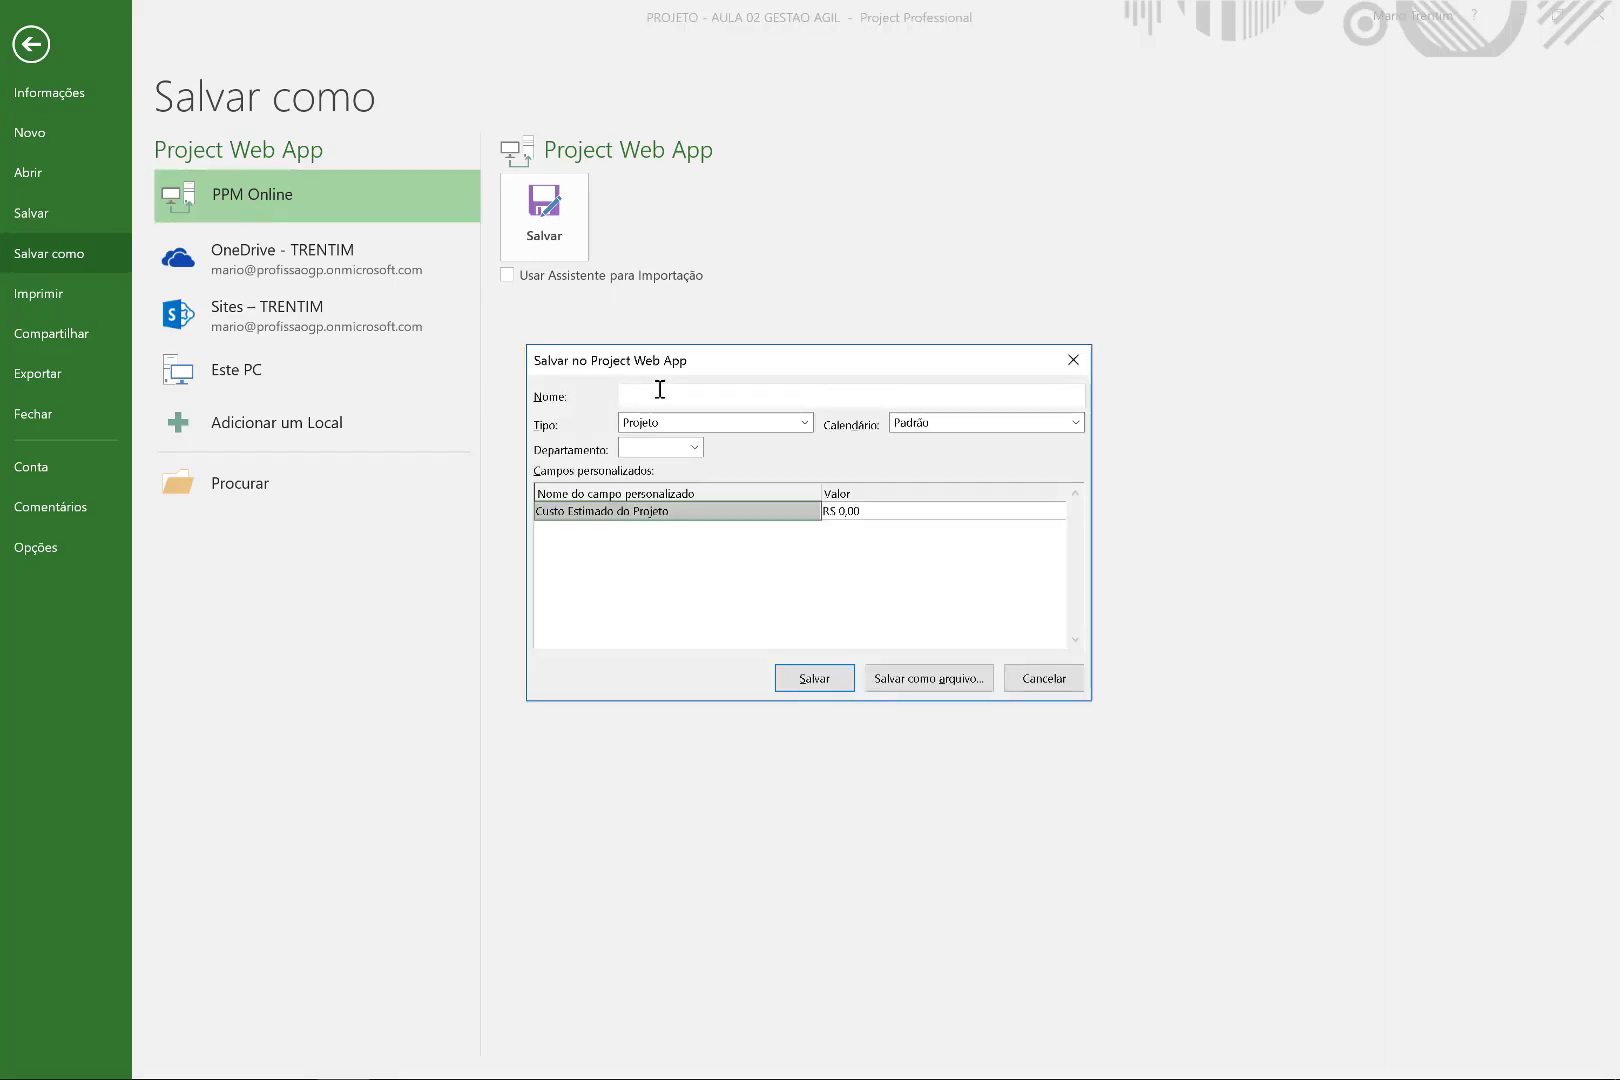
{"action": "type", "text": "PROJETO - TREINAMENTO EXCEL"}
{"action": "key", "text": "Home"}
{"action": "type", "text": "AULA 02 "}
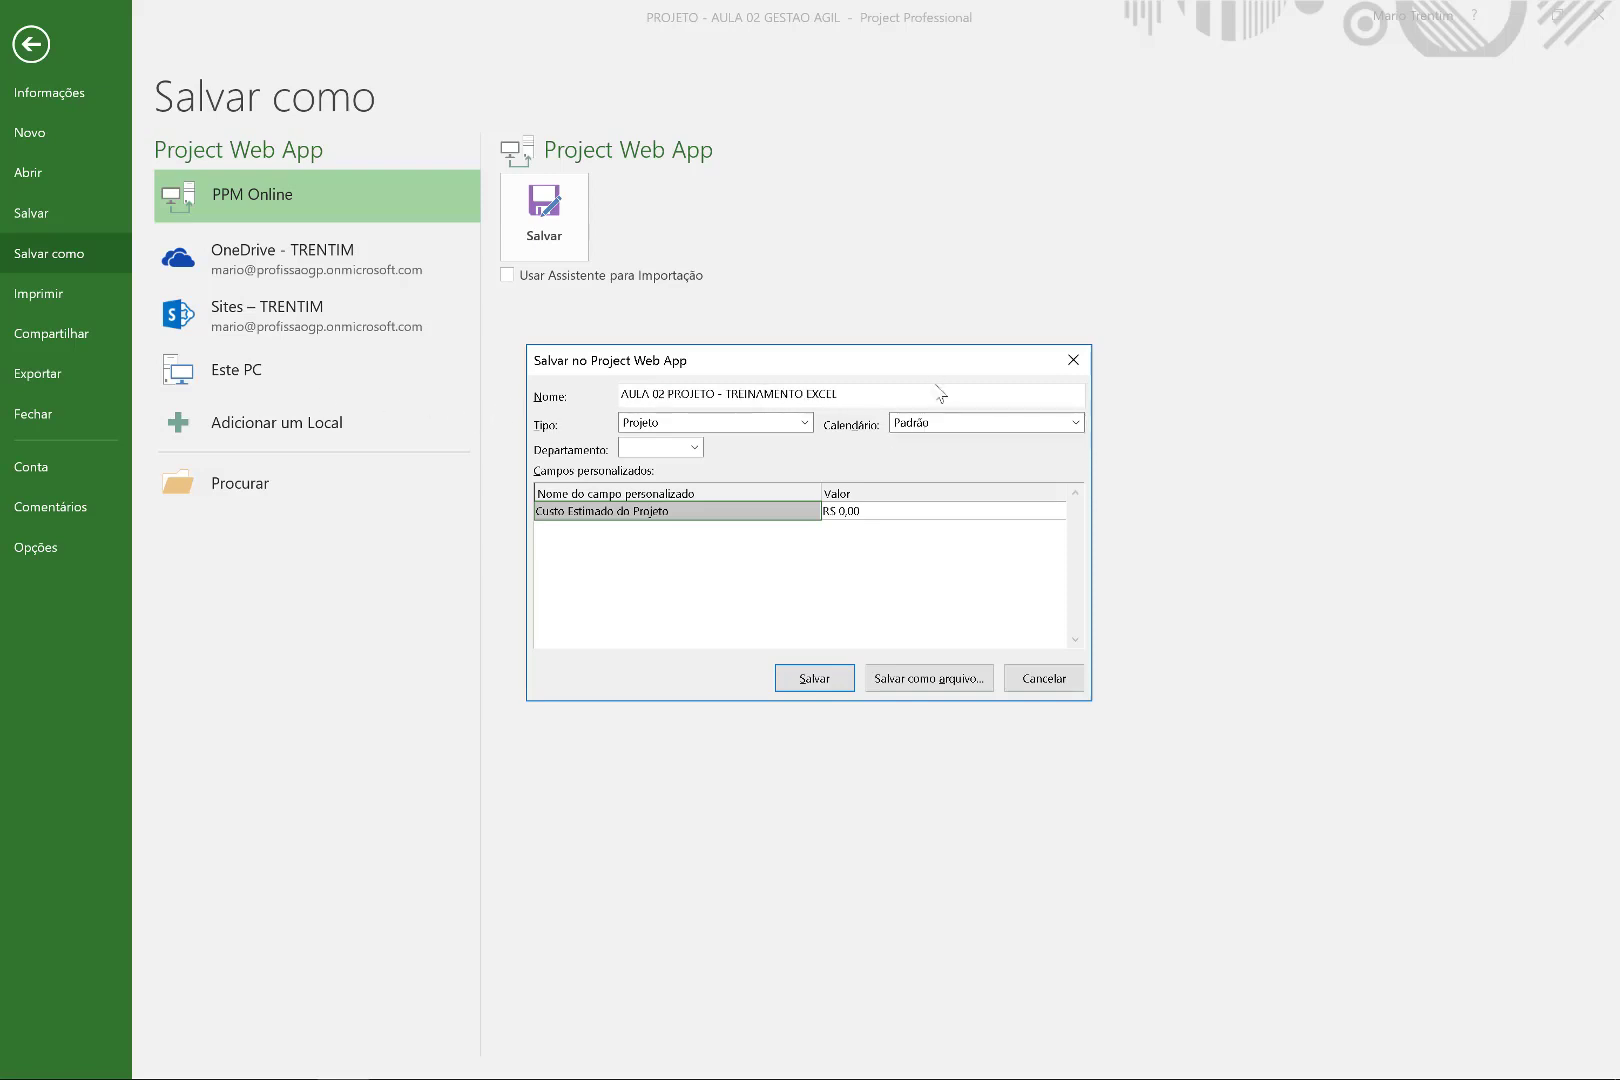
{"action": "type", "text": "PROJ-"}
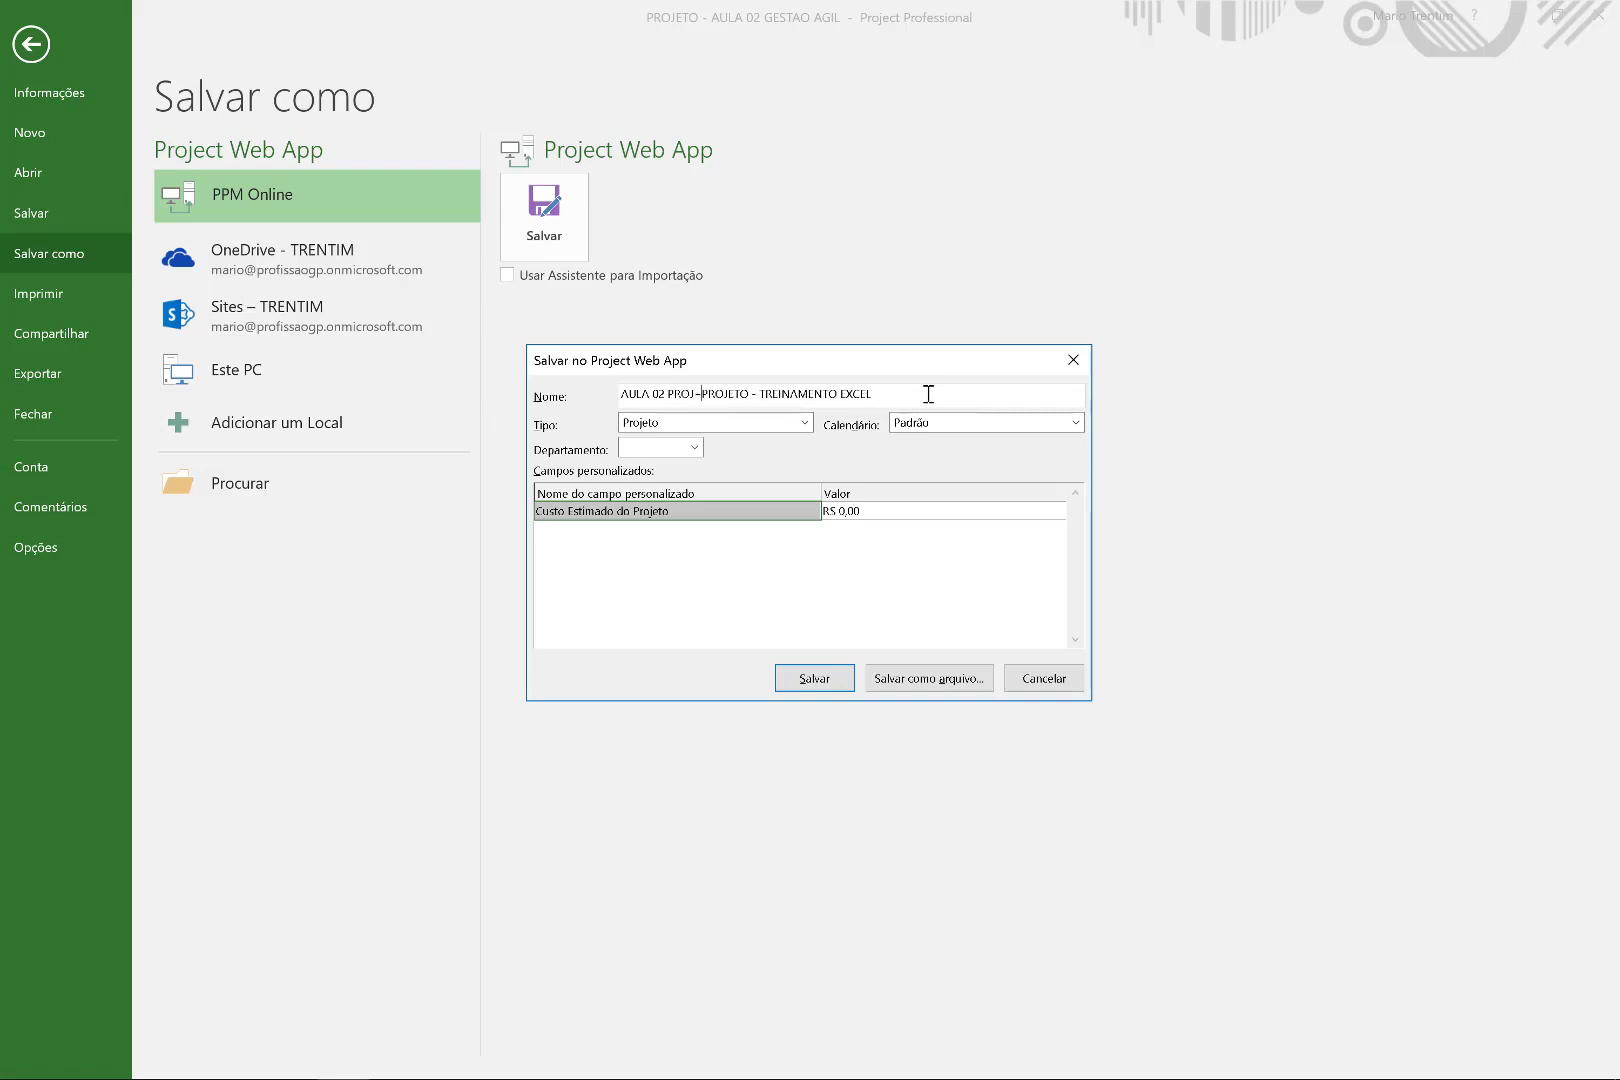
{"action": "key", "text": "BackSpace"}
{"action": "type", "text": "E PLANNER "}
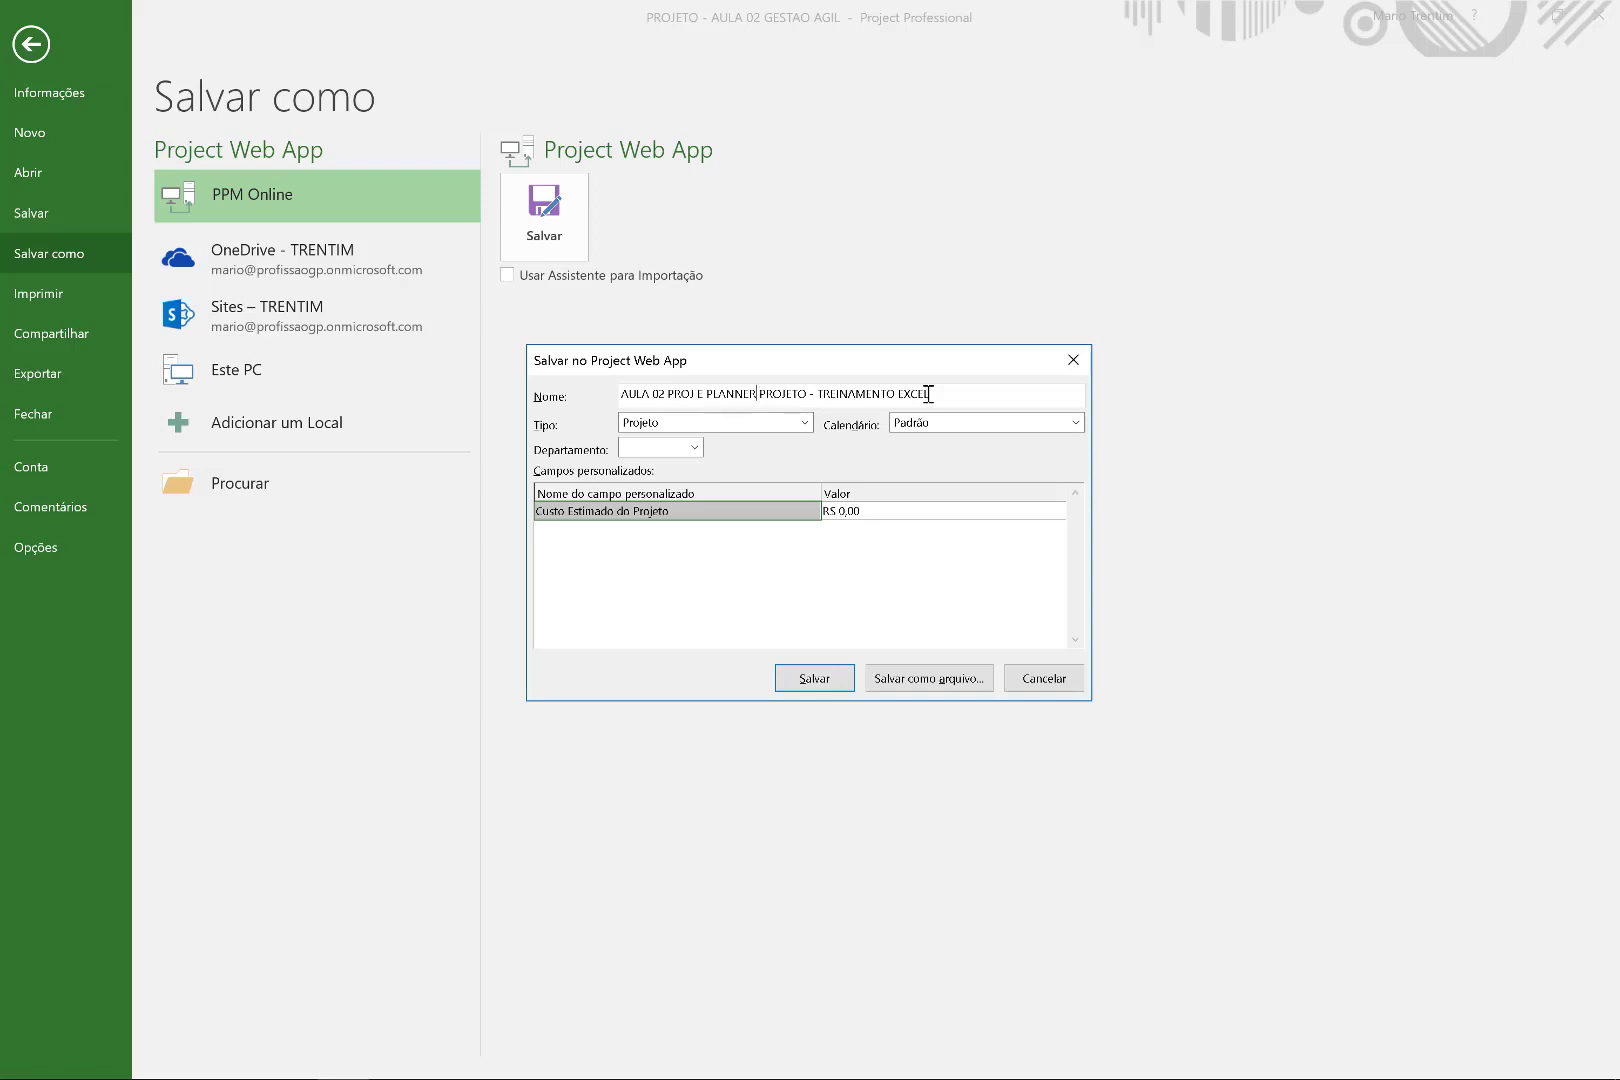
{"action": "type", "text": "_"}
{"action": "key", "text": "Delete"}
{"action": "left_click", "coordinate": [814, 679]}
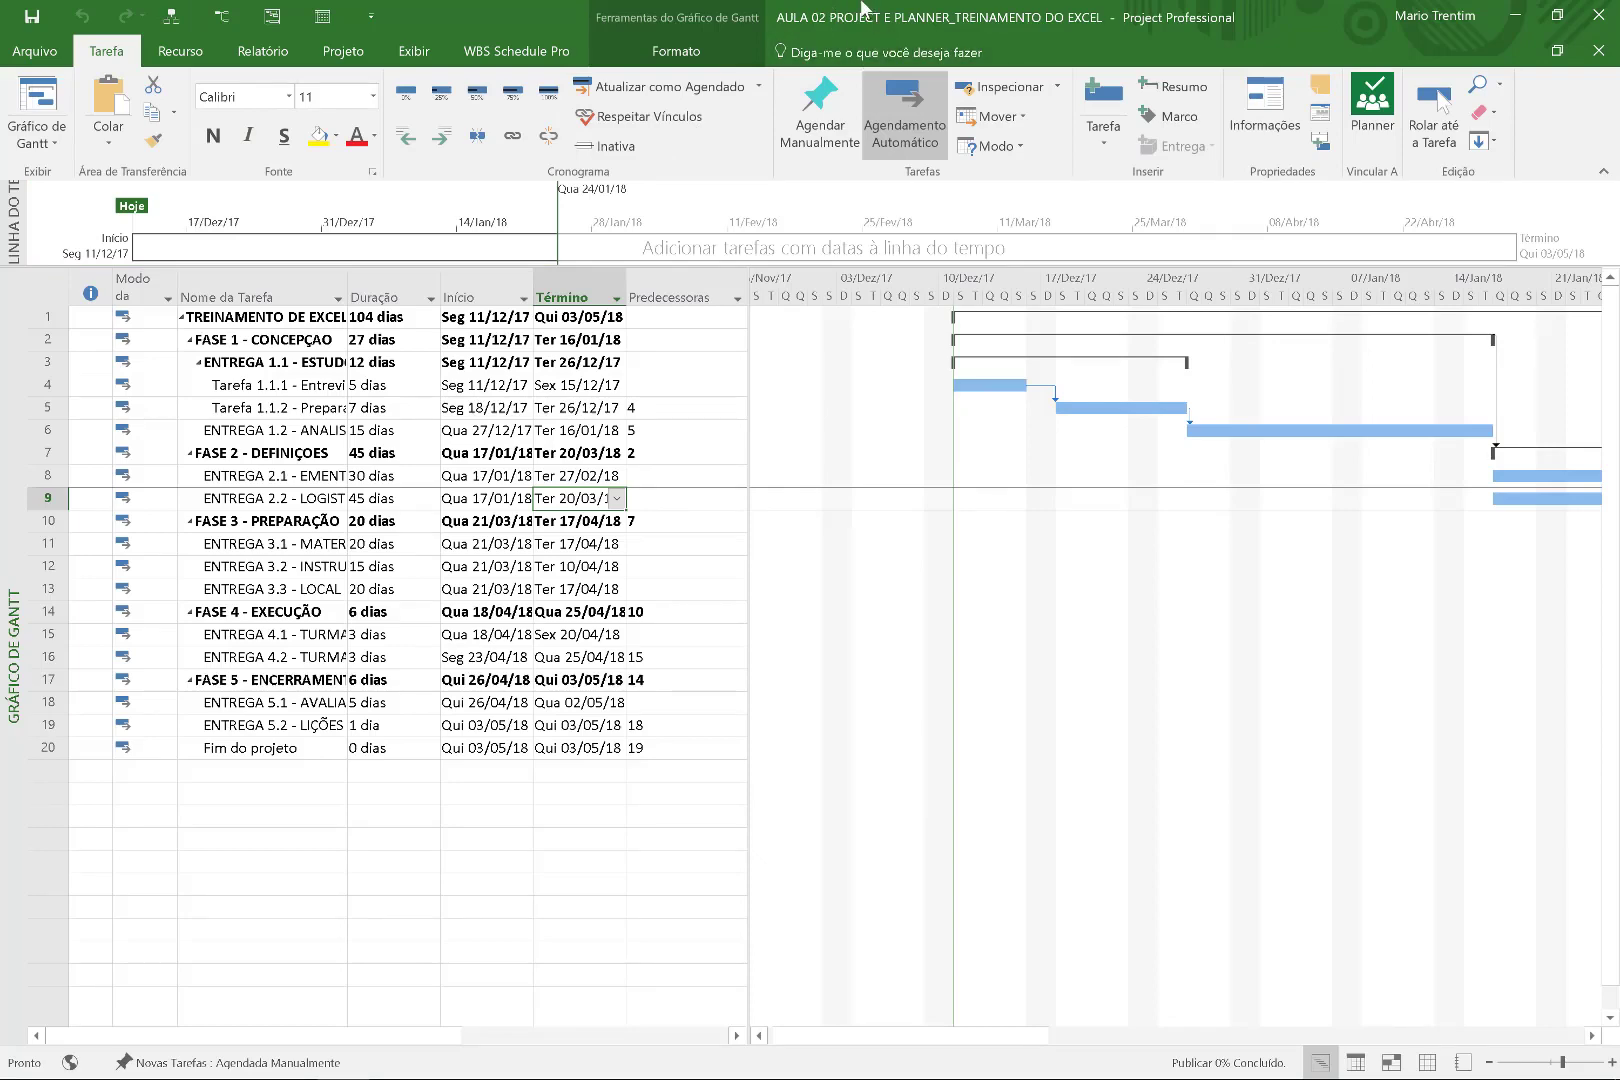
{"action": "key", "text": "super+w"}
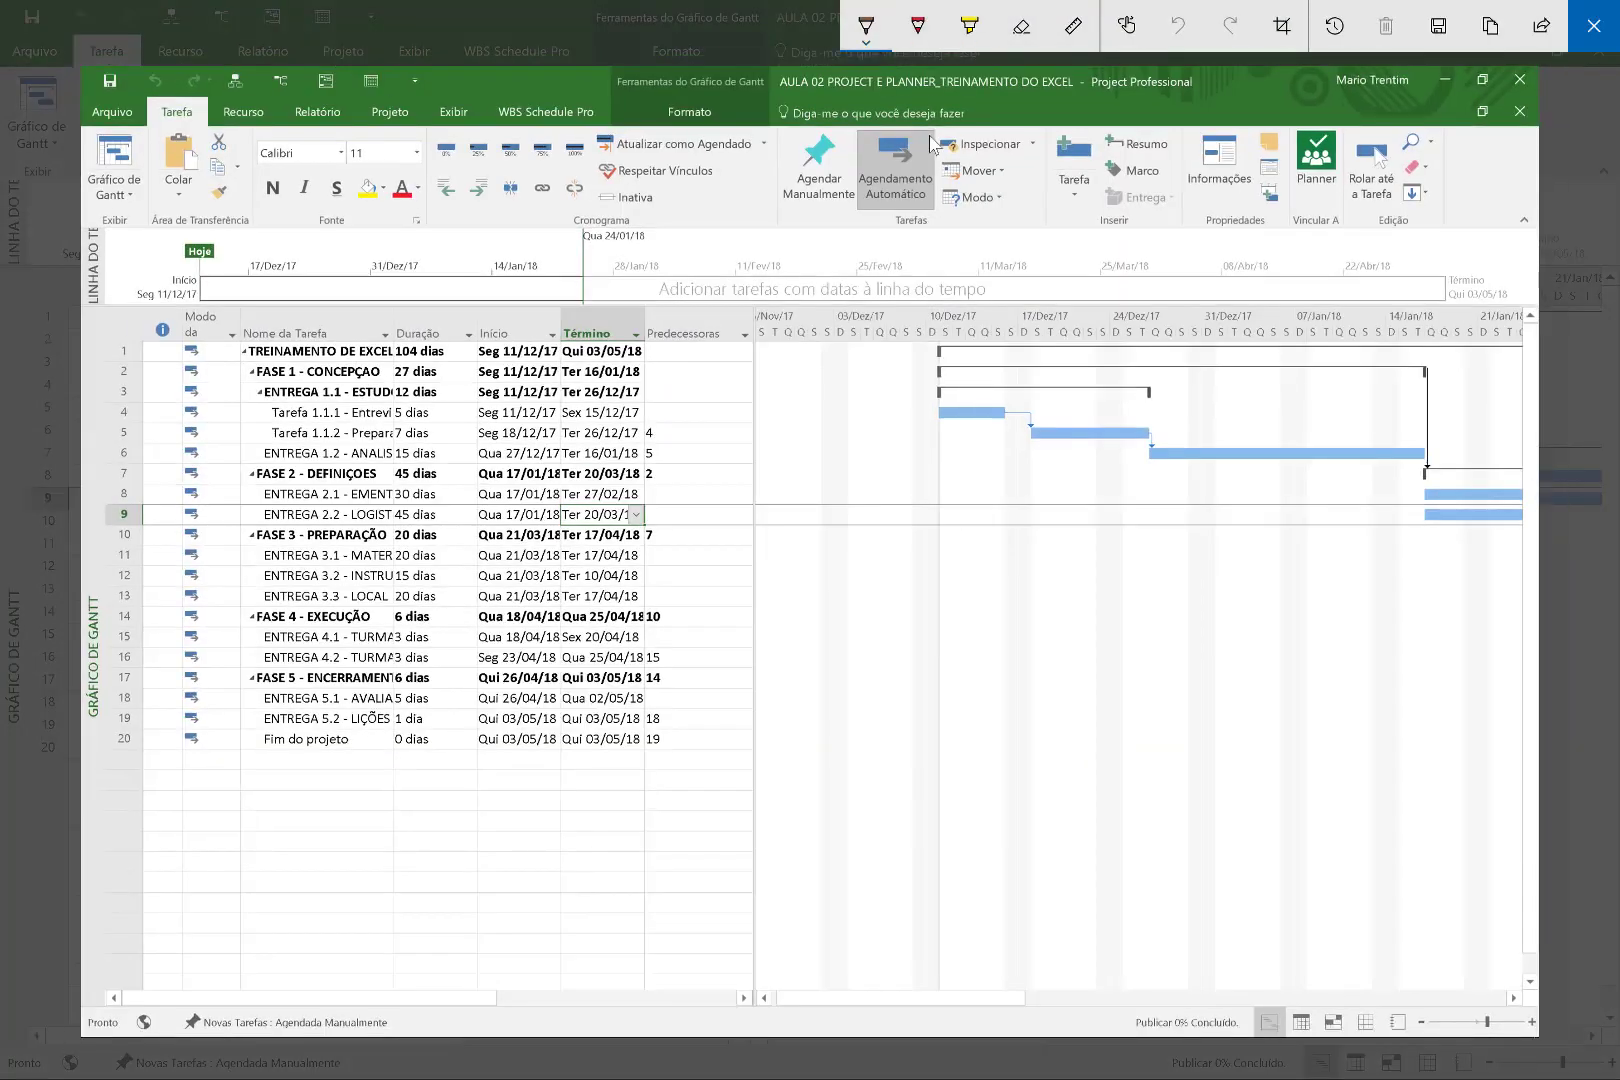
{"action": "left_click_drag", "start_coordinate": [1192, 84], "coordinate": [1230, 82]}
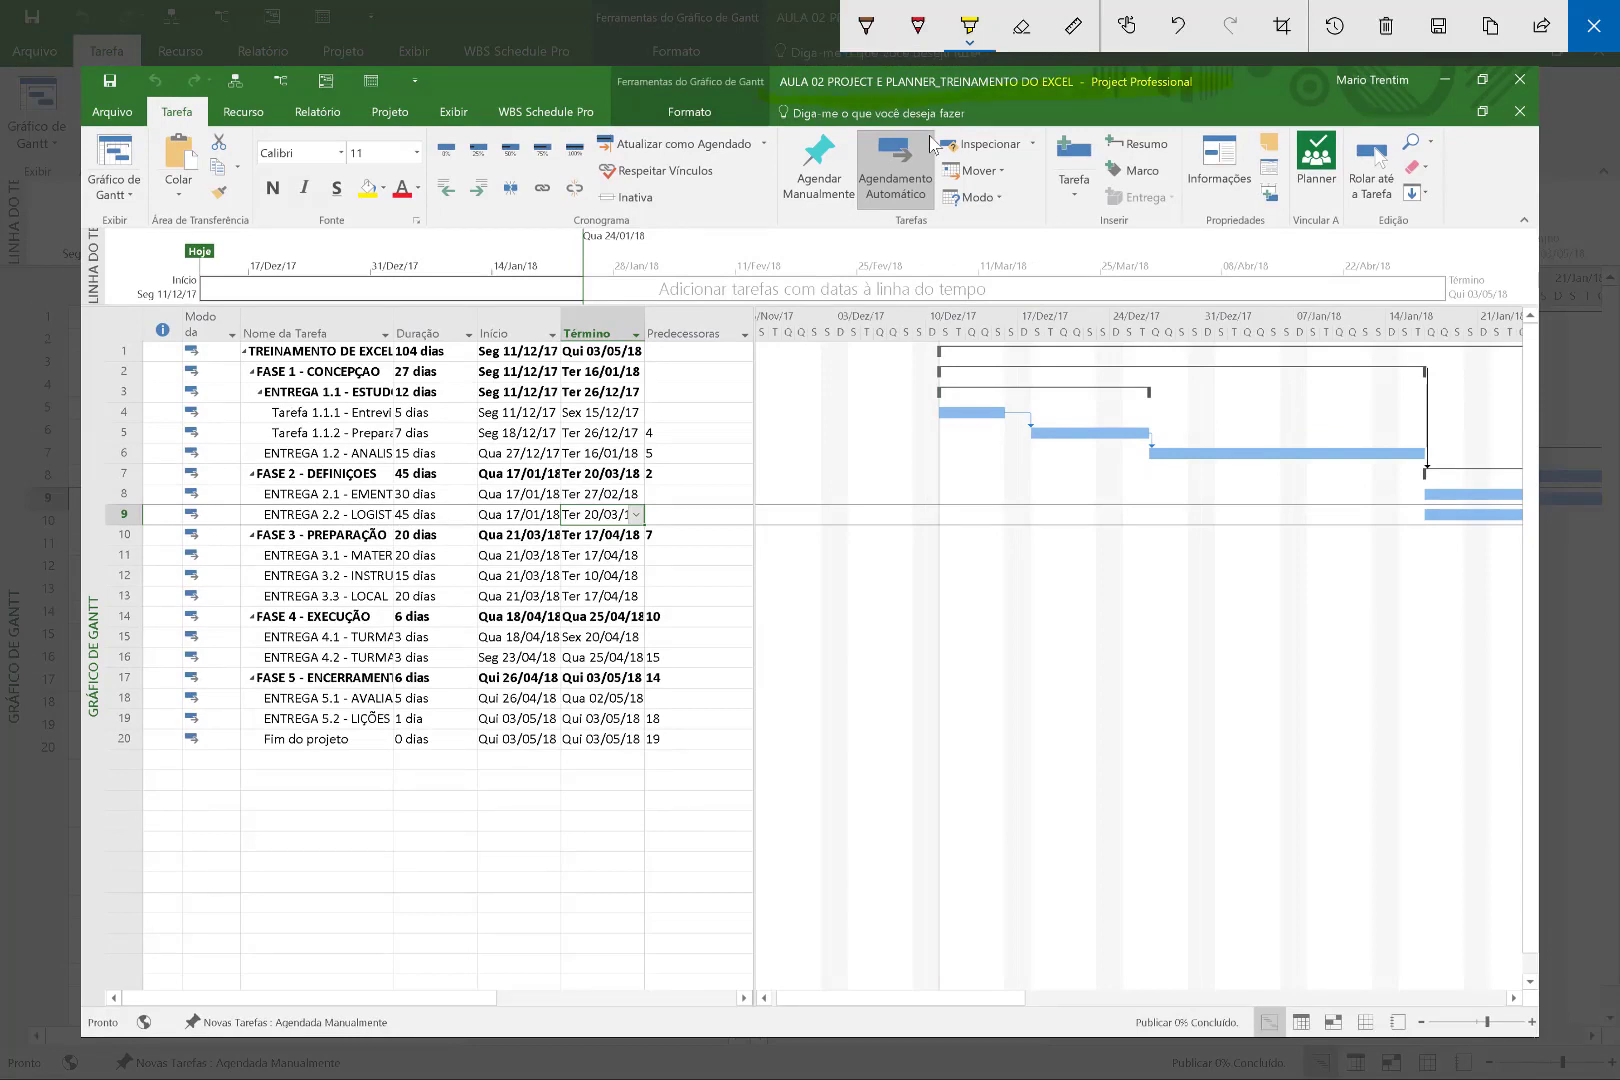
{"action": "left_click", "coordinate": [969, 27]}
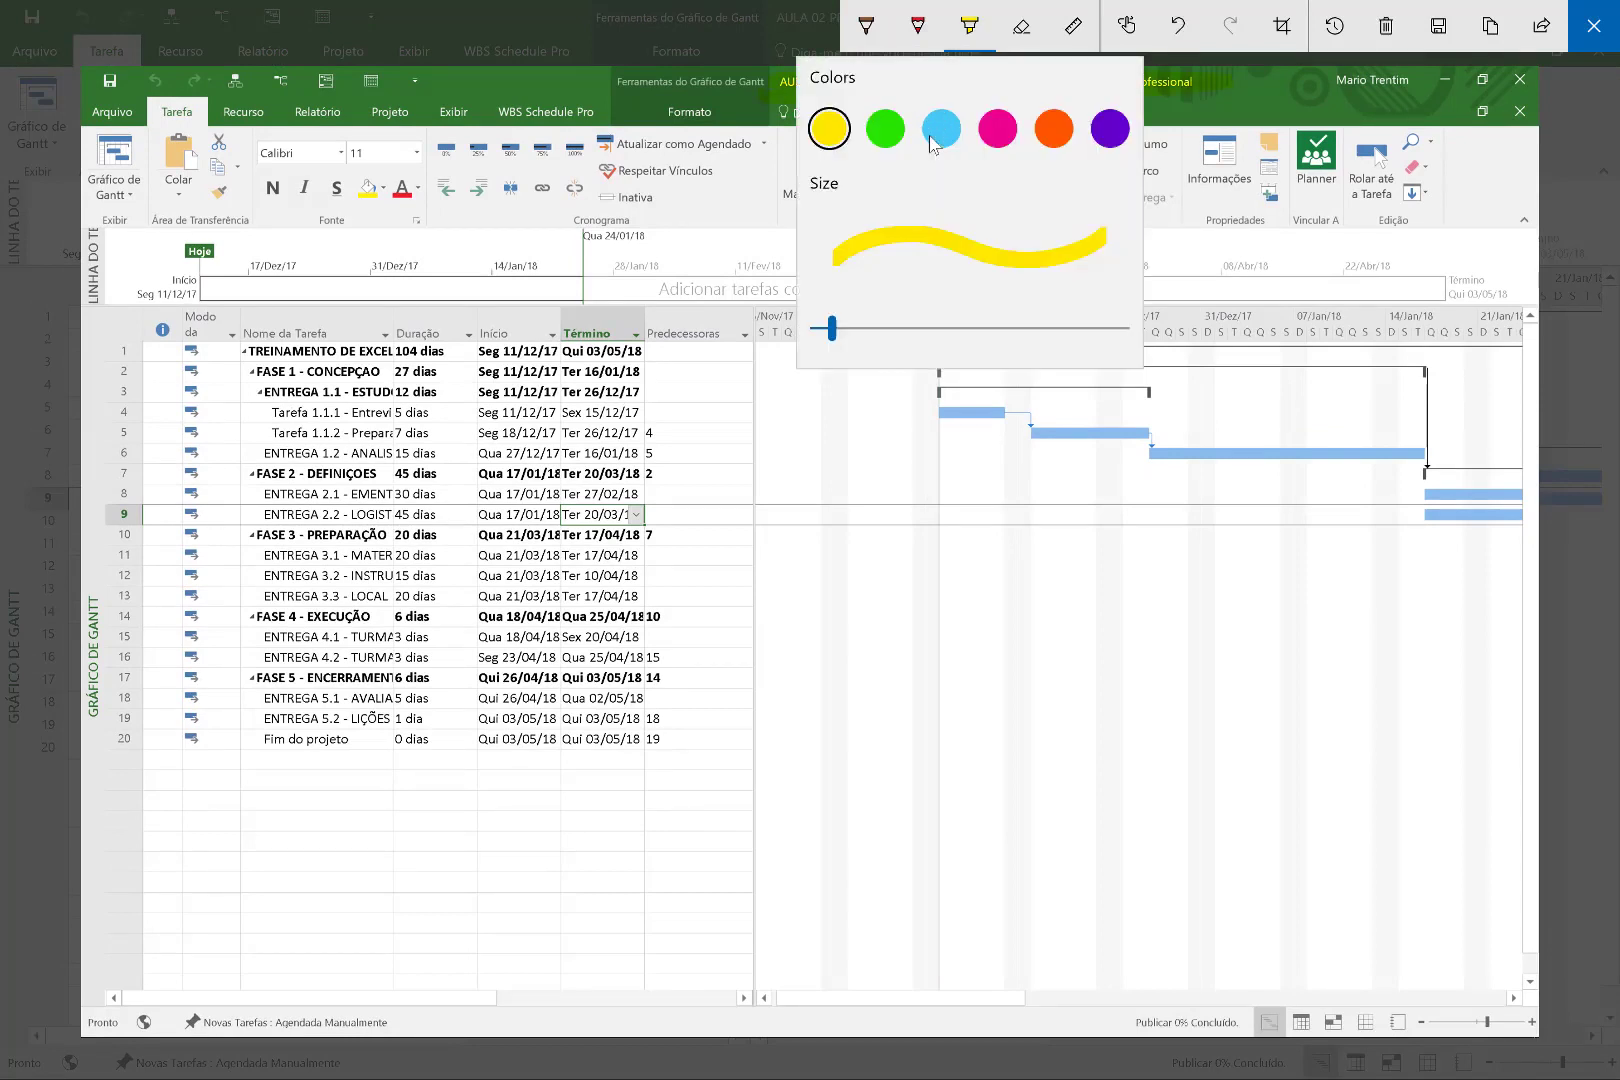
{"action": "left_click", "coordinate": [997, 129]}
{"action": "mouse_move", "coordinate": [1060, 76]}
{"action": "left_mouse_down"}
{"action": "mouse_move", "coordinate": [904, 122]}
{"action": "mouse_move", "coordinate": [793, 101]}
{"action": "left_mouse_up"}
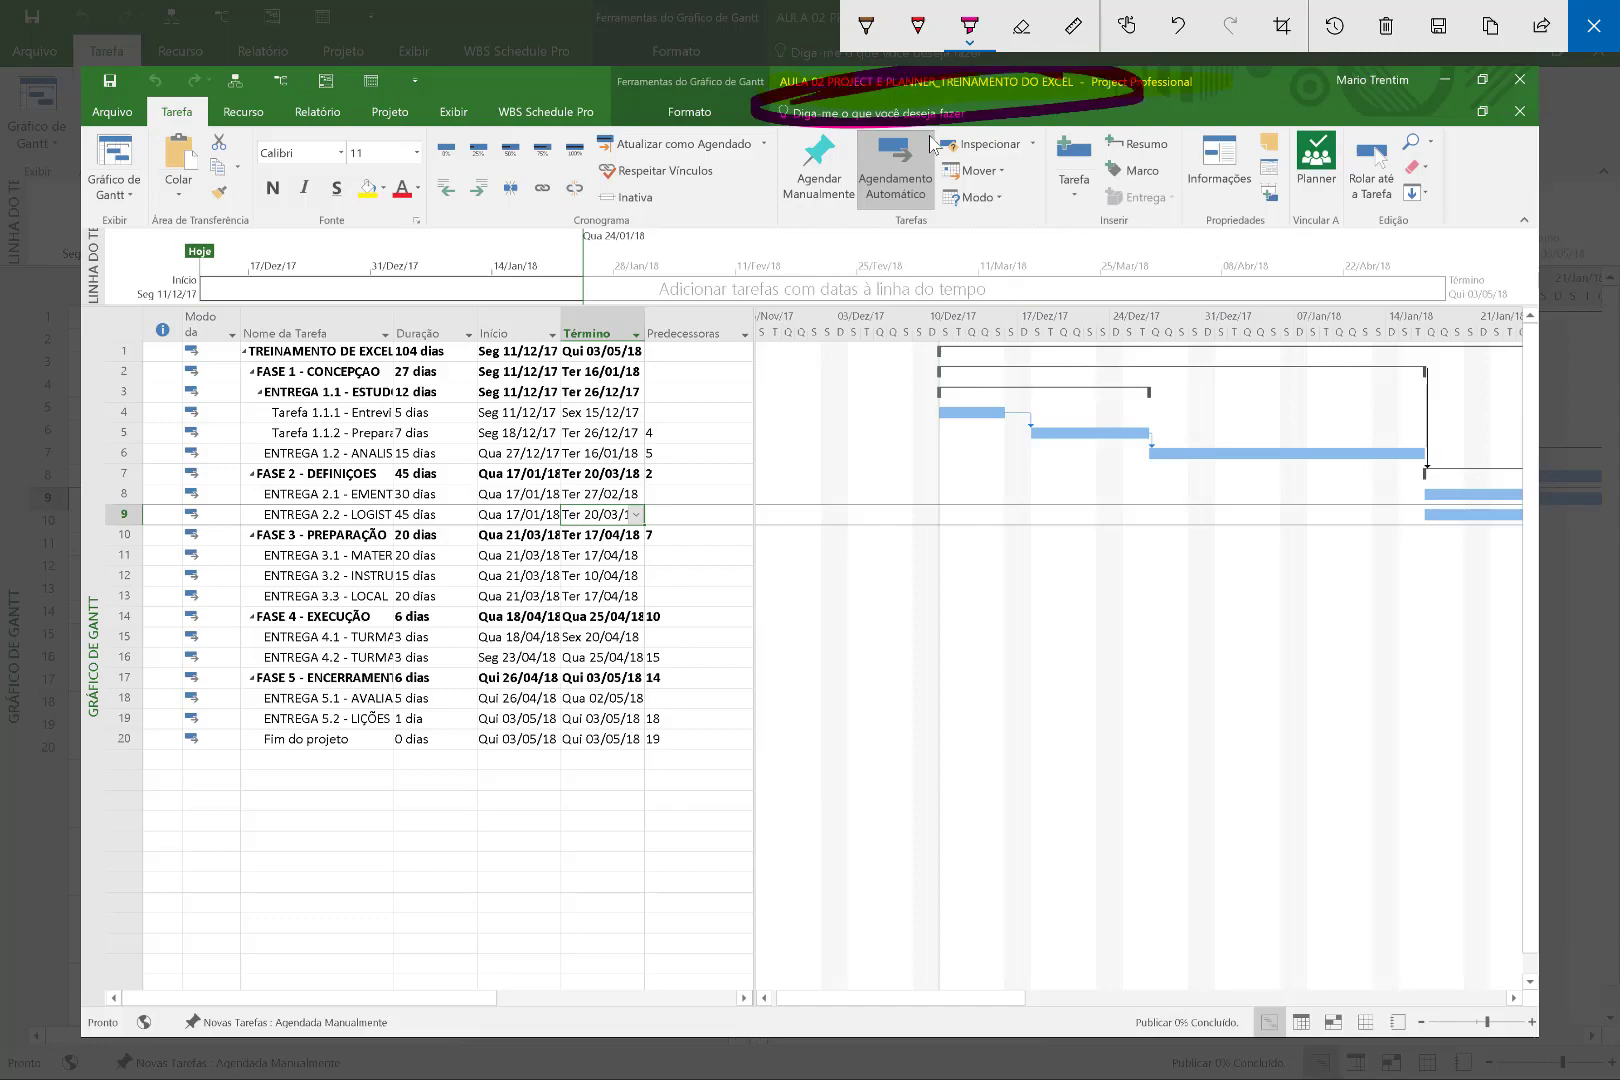
{"action": "left_click", "coordinate": [1594, 26]}
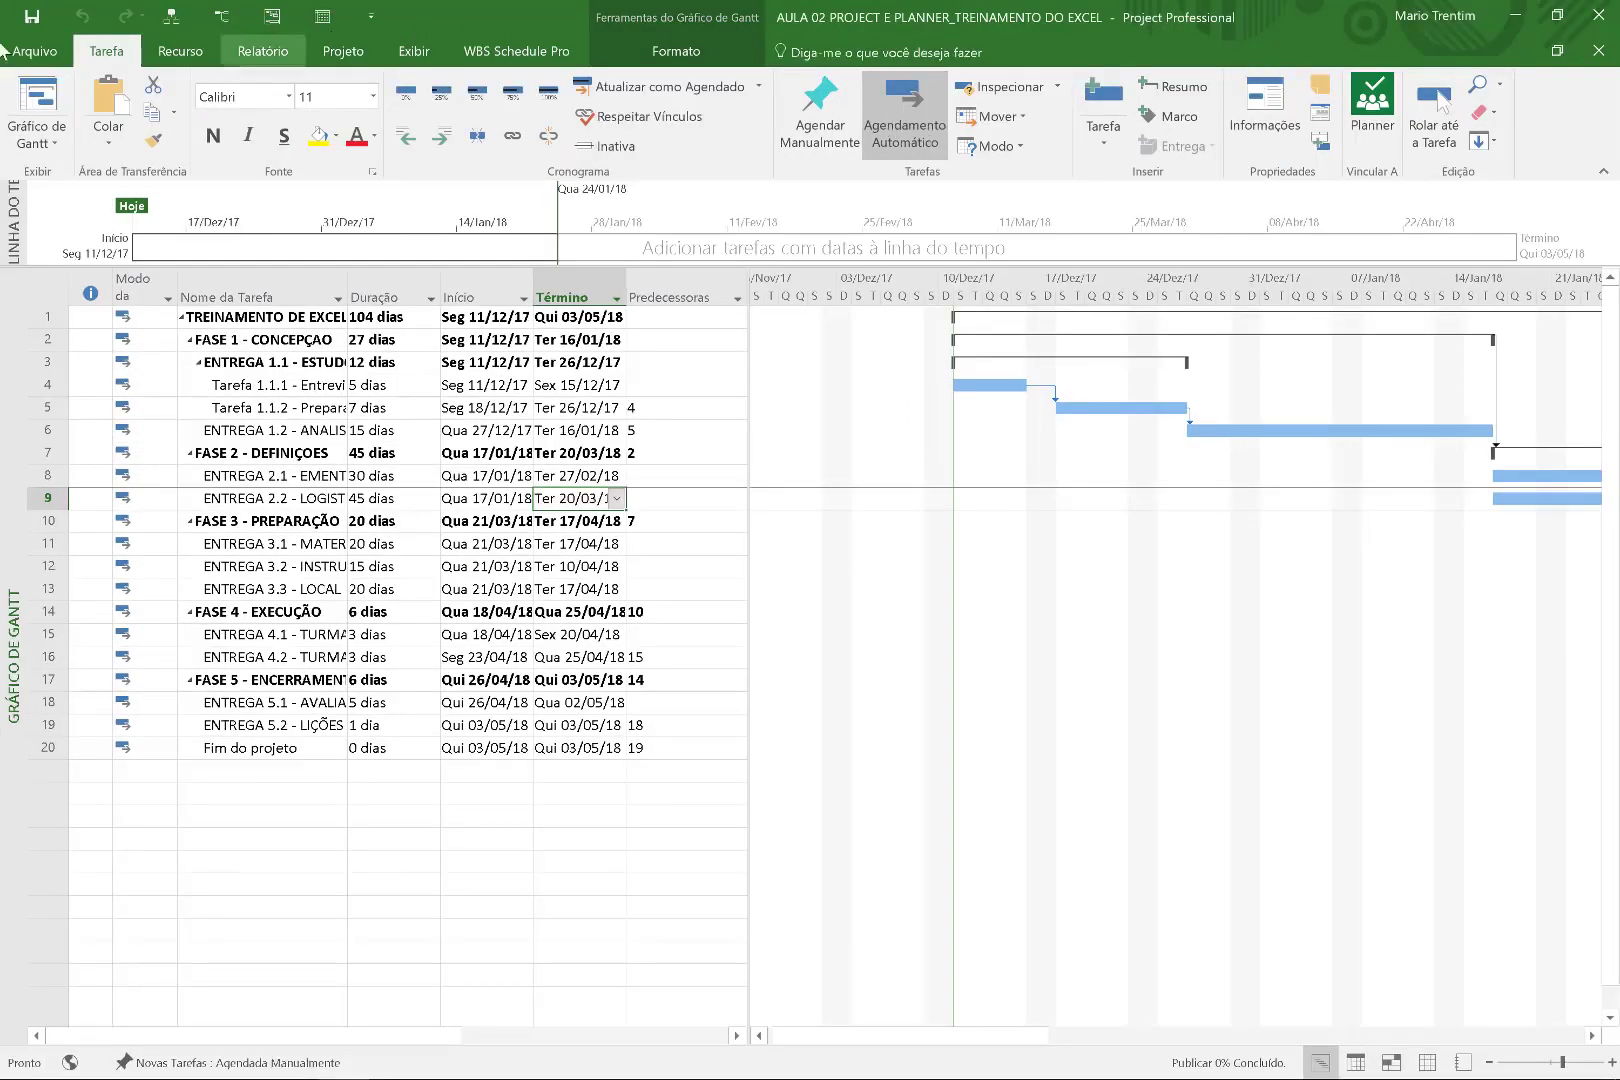
Publish the Excel training schedule to Project Web App from the Informações page.
{"action": "left_click", "coordinate": [42, 55]}
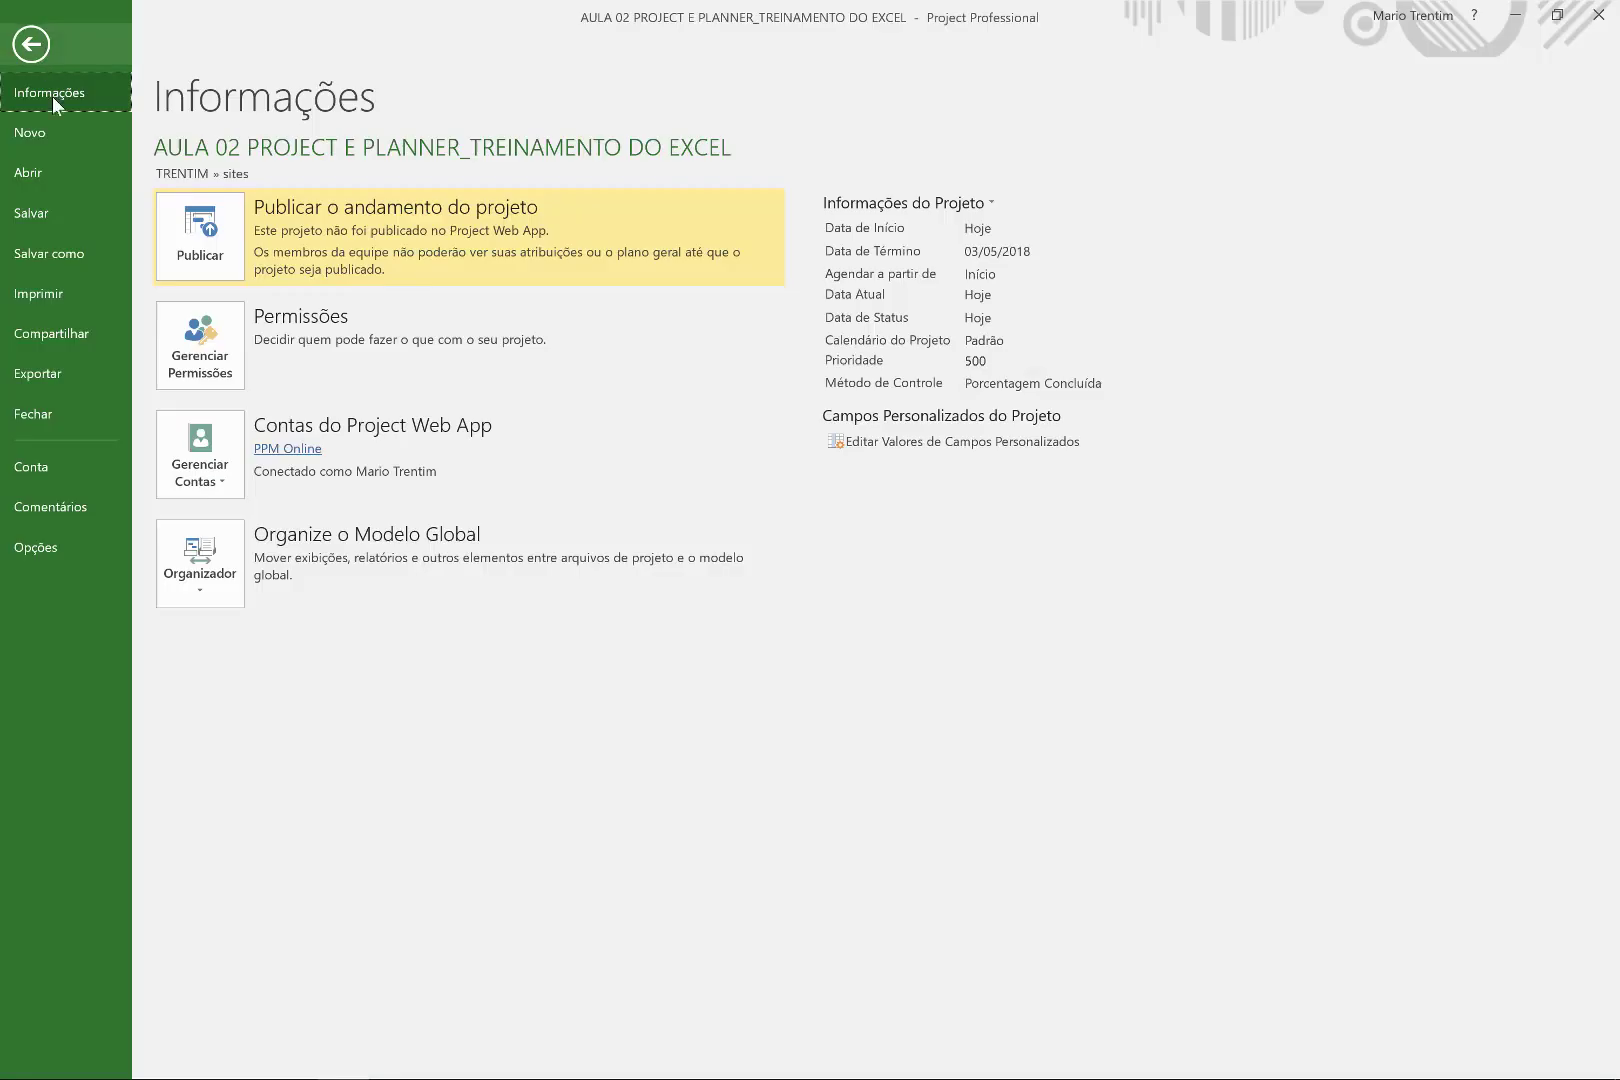
{"action": "left_click", "coordinate": [213, 253]}
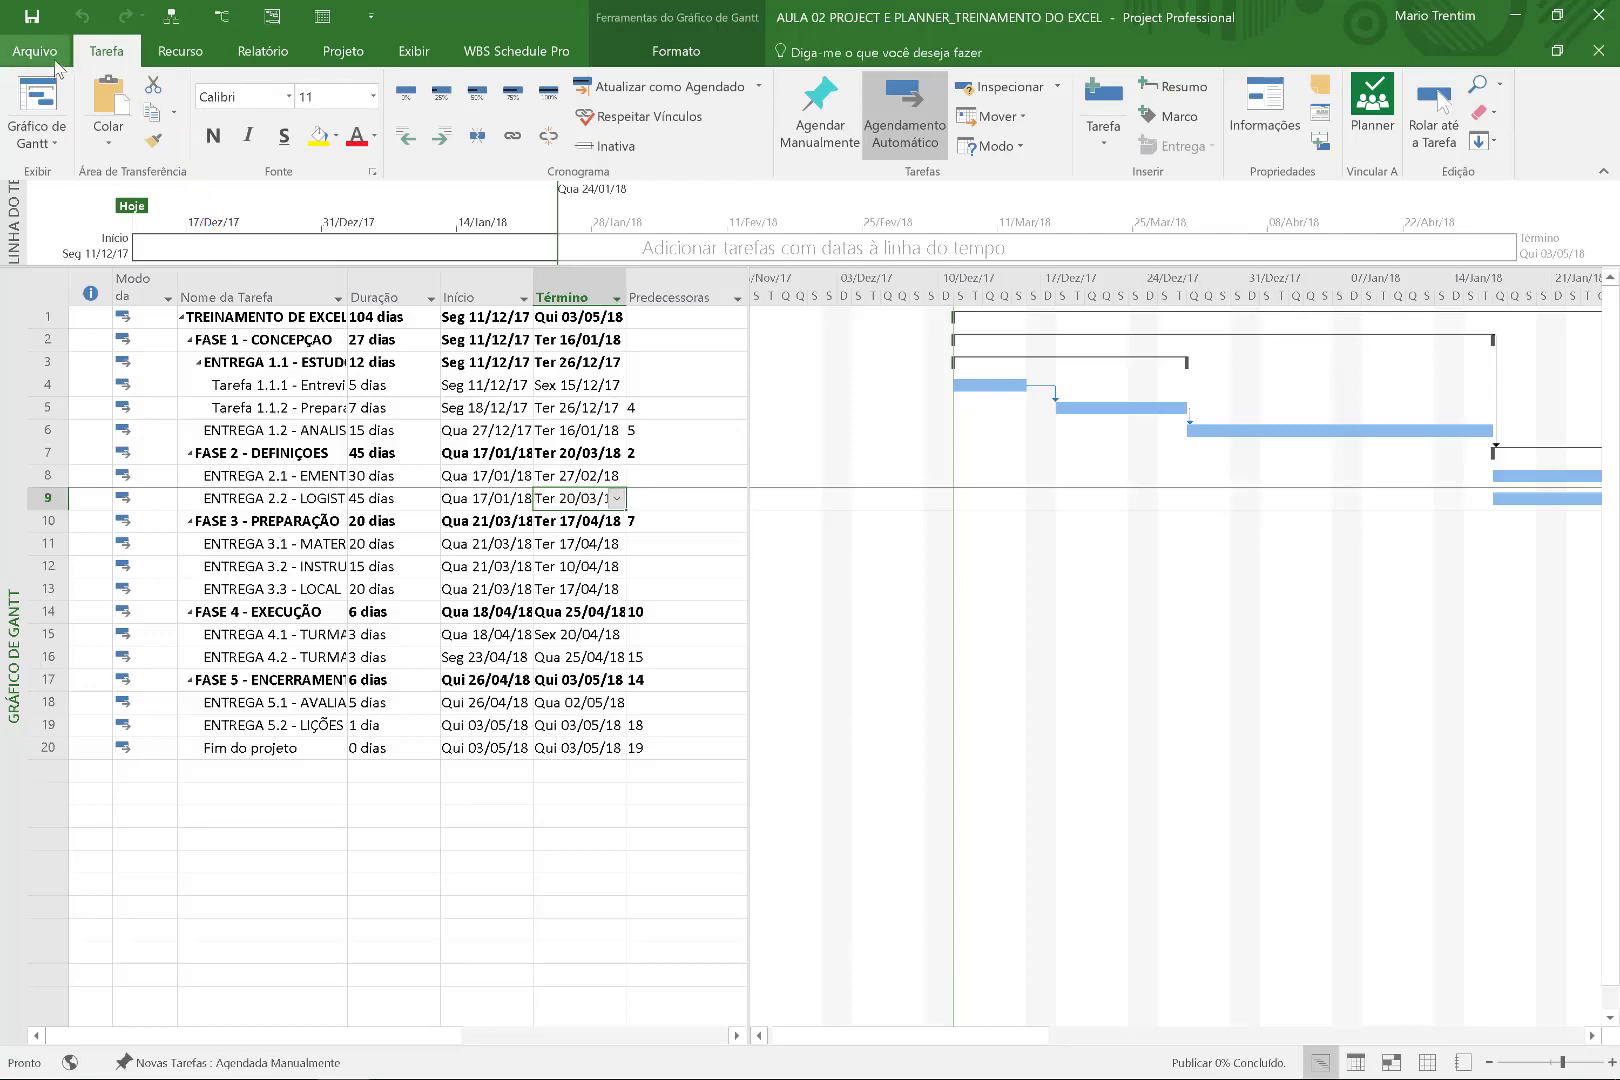
{"action": "left_click", "coordinate": [55, 62]}
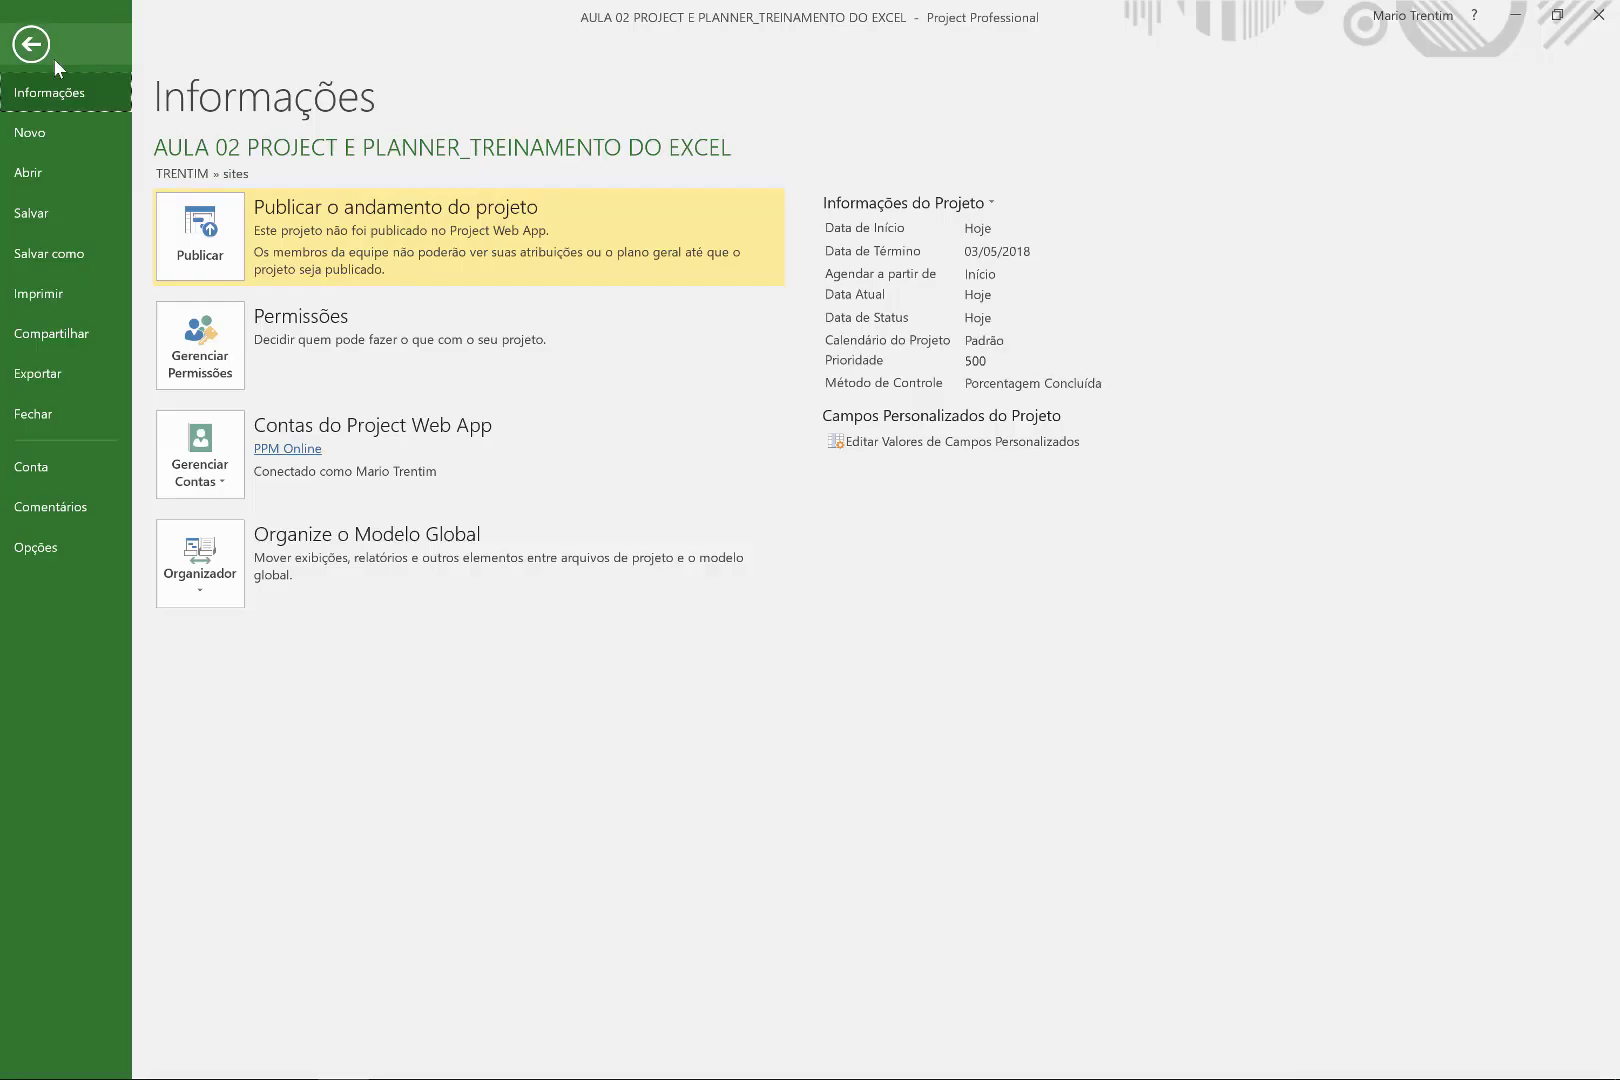
{"action": "left_click", "coordinate": [176, 246]}
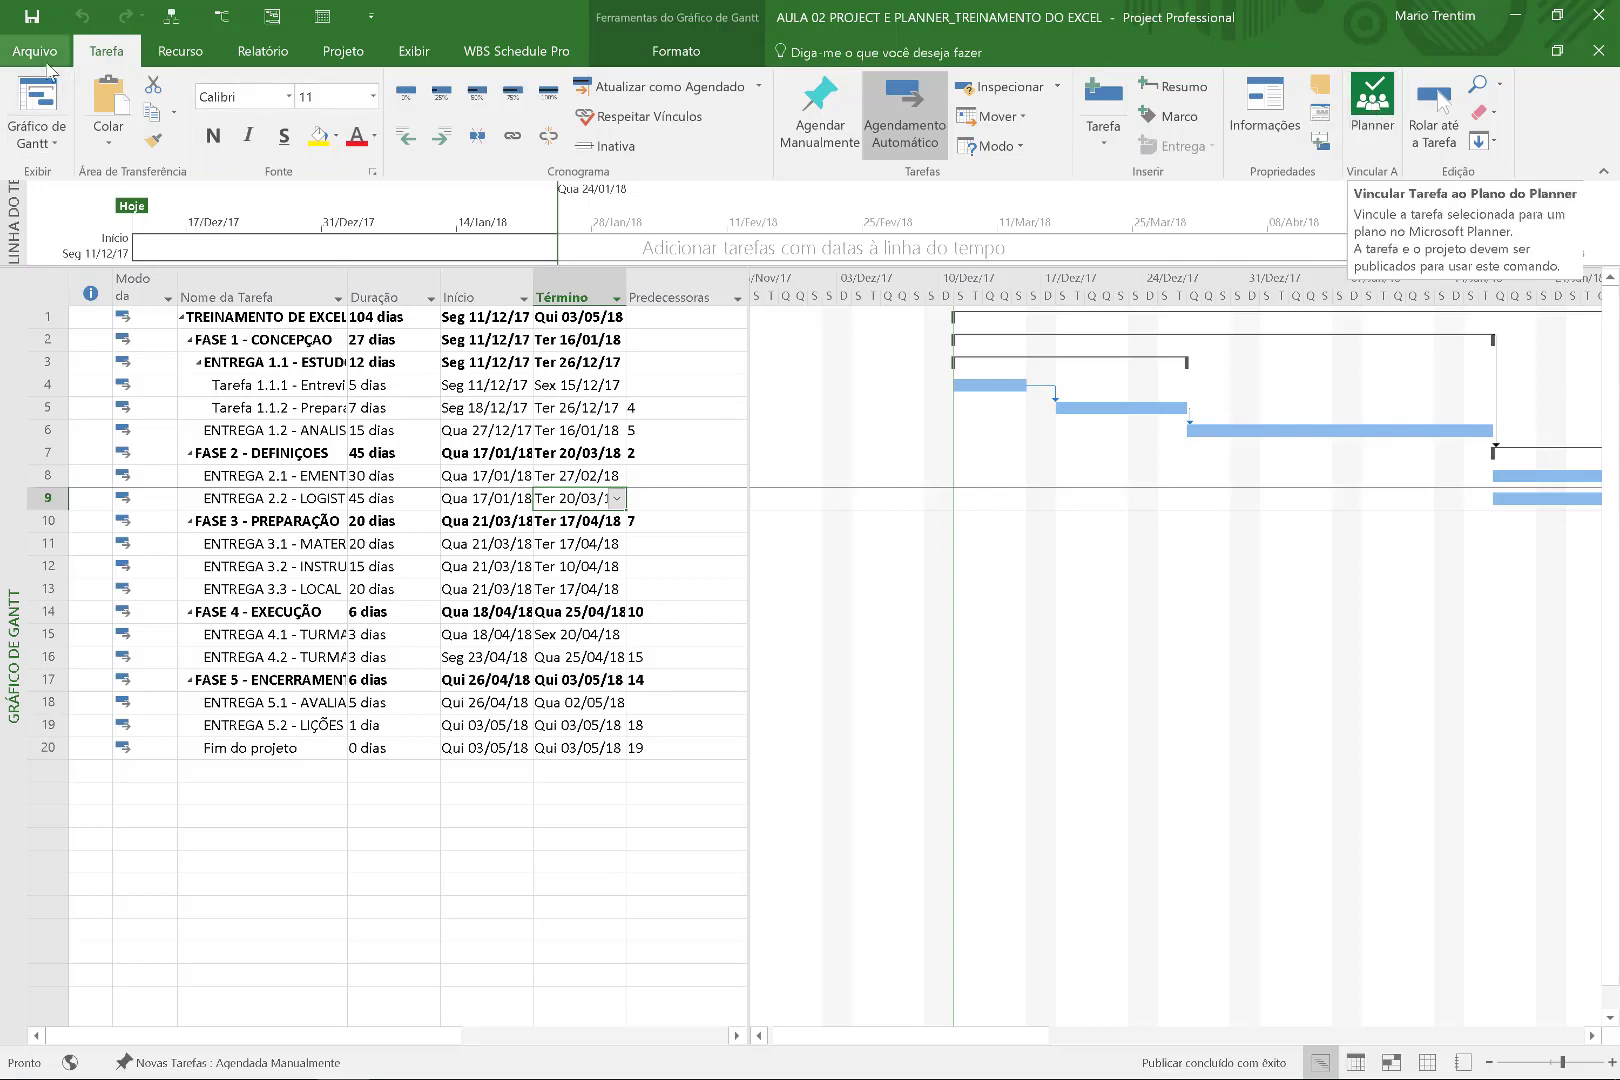
Review the Salvar como locations, select task rows 2–17, and switch to Chrome.
{"action": "left_click", "coordinate": [38, 52]}
{"action": "left_click", "coordinate": [68, 253]}
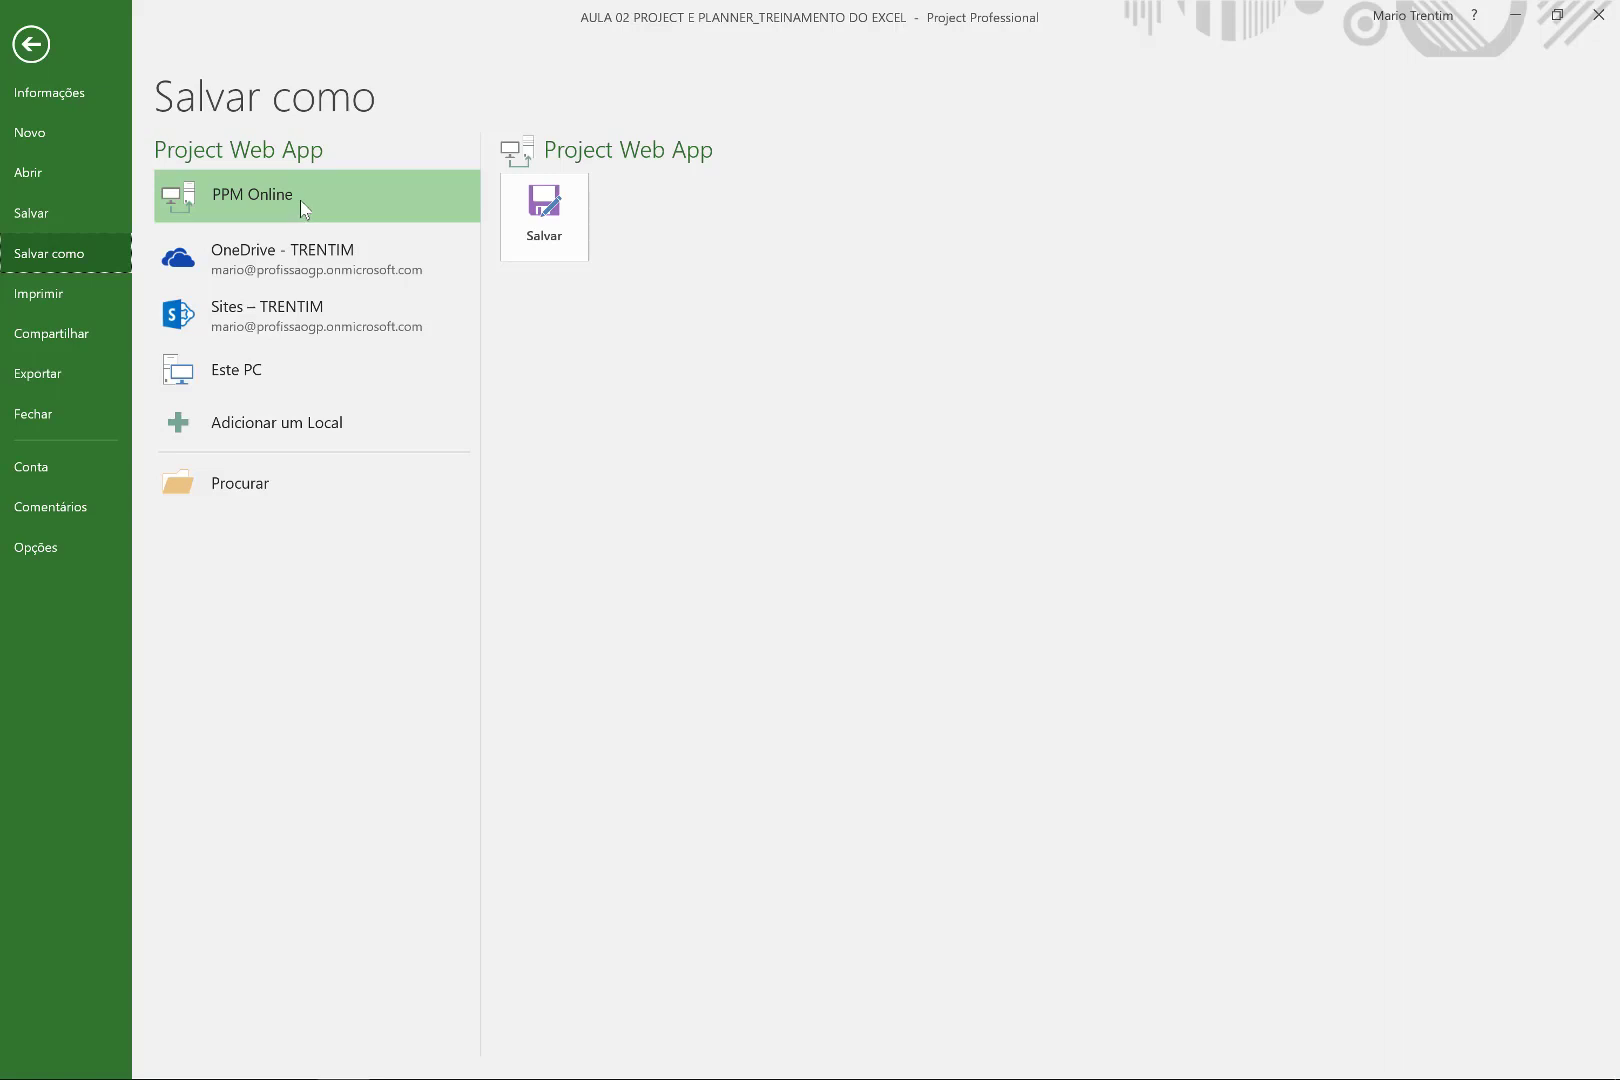
{"action": "left_click", "coordinate": [40, 57]}
{"action": "left_click_drag", "start_coordinate": [276, 339], "coordinate": [287, 673]}
{"action": "key", "text": "ctrl+n"}
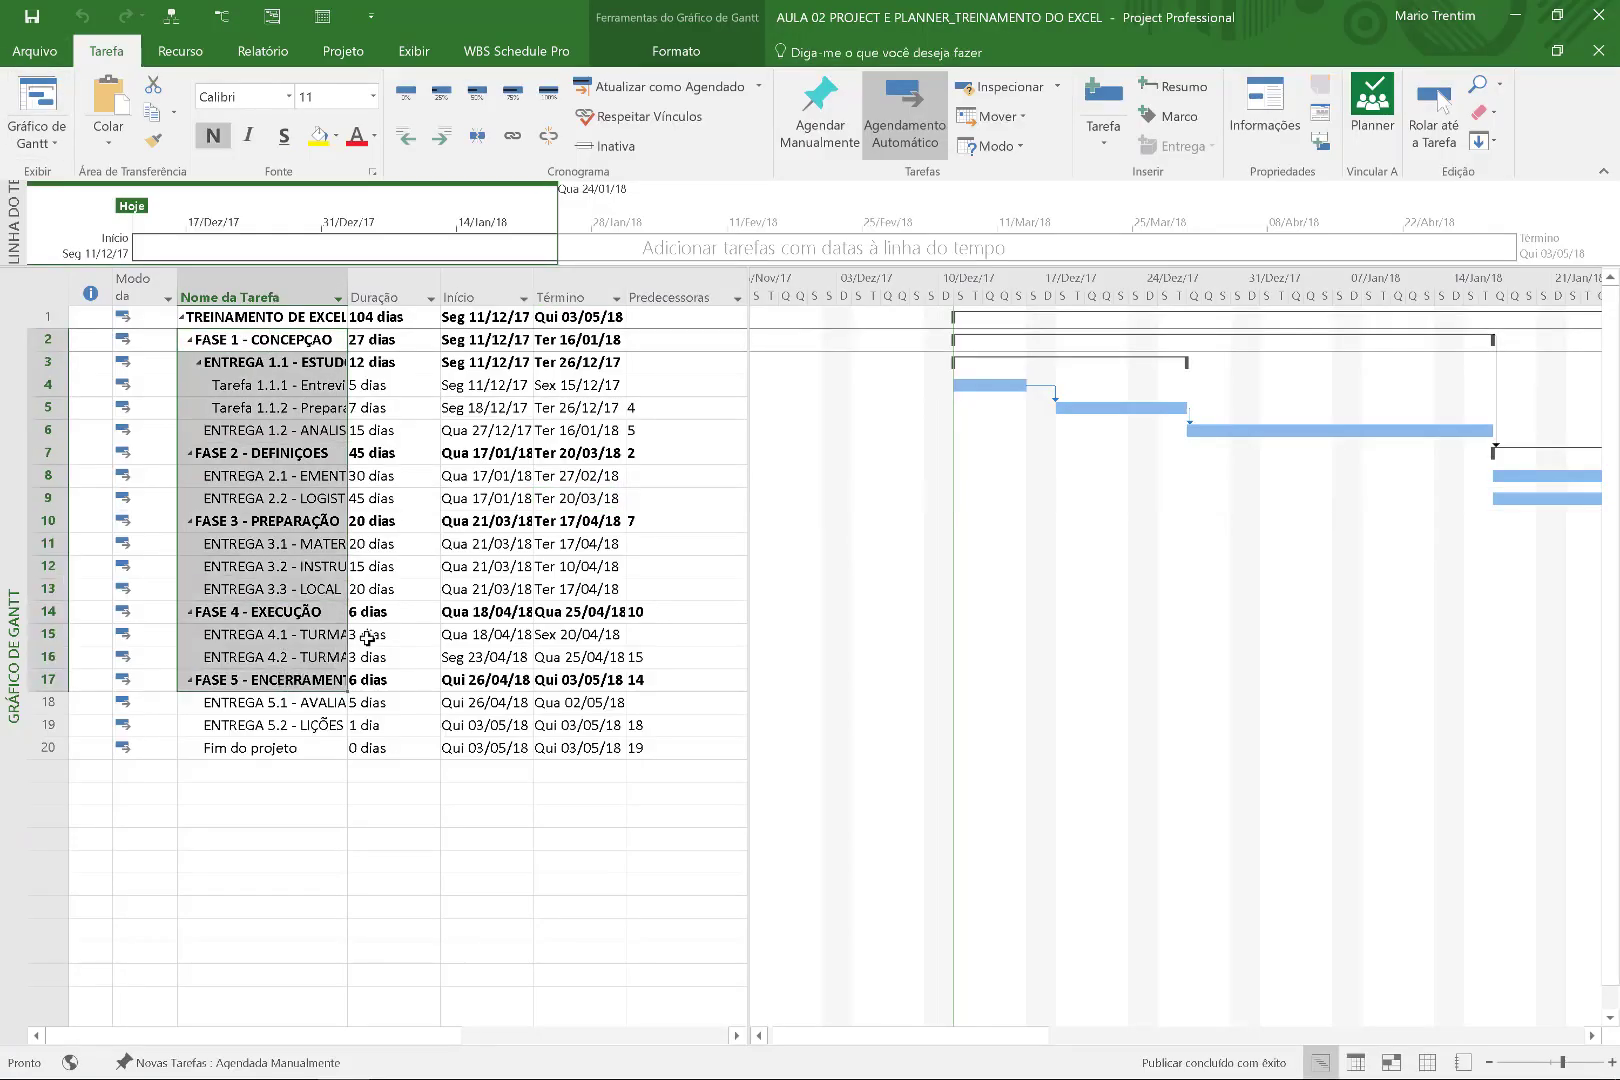
{"action": "key", "text": "alt+Tab"}
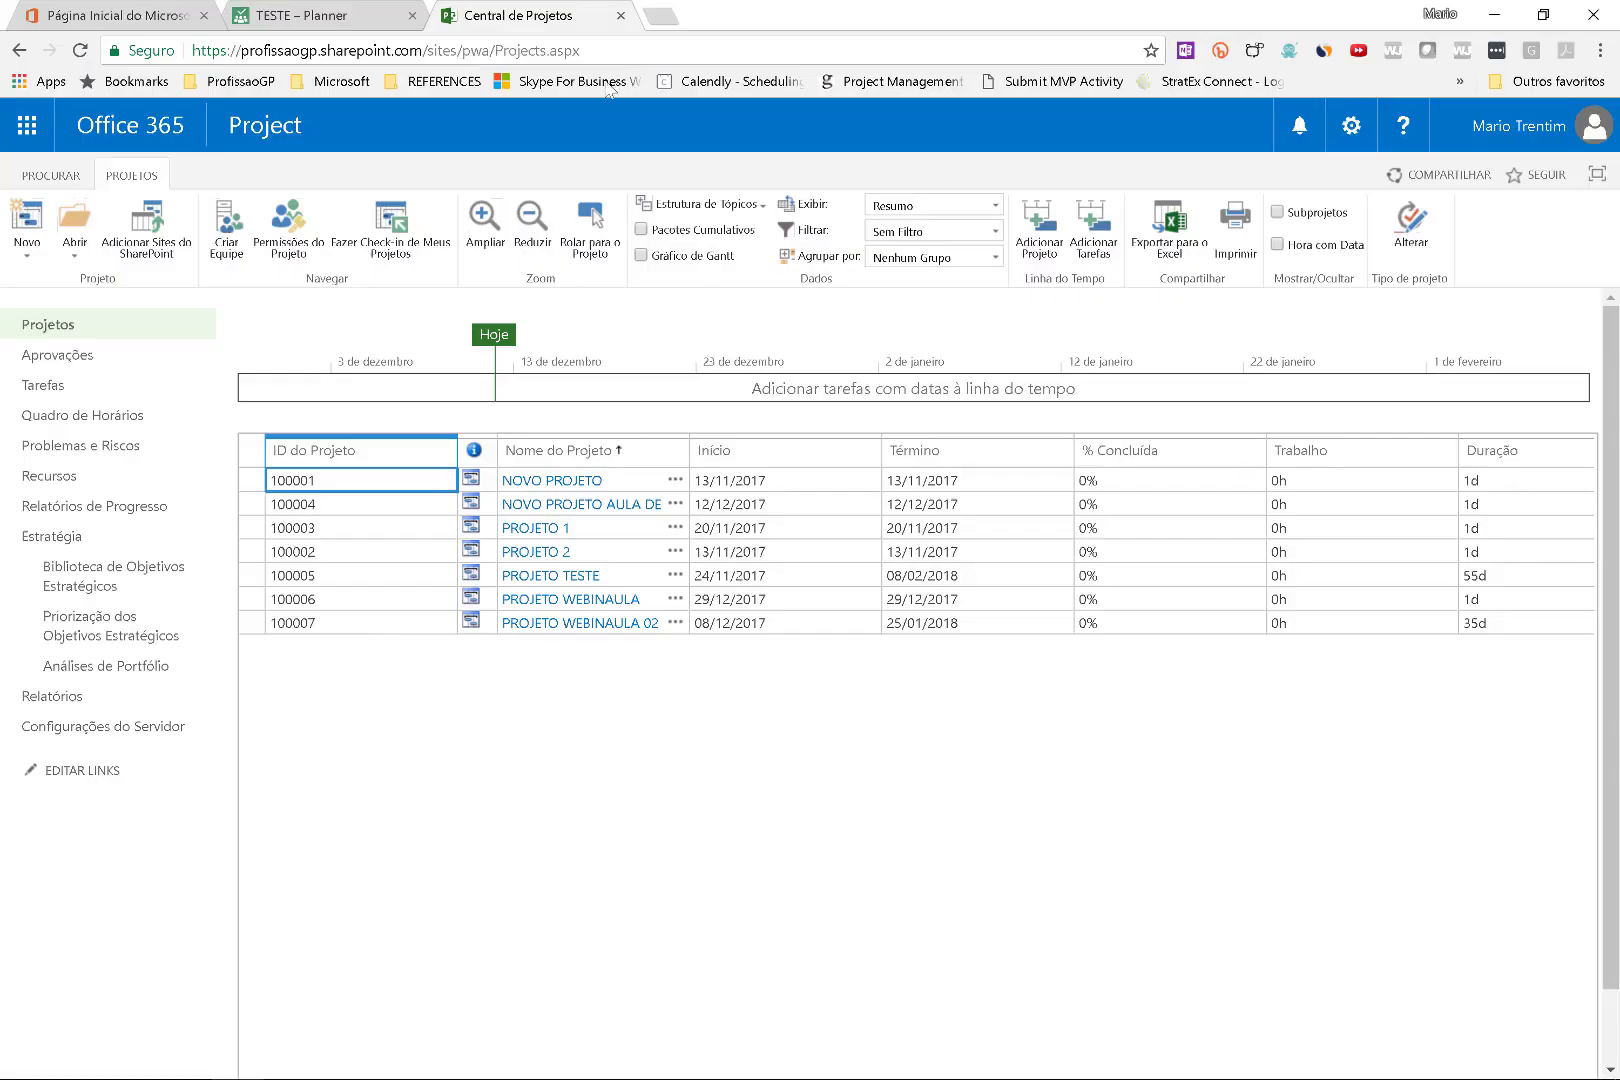
Refresh Central de Projetos, widen Nome do Projeto, and highlight the new project's name and 11/12/2017 start.
{"action": "left_click", "coordinate": [80, 50]}
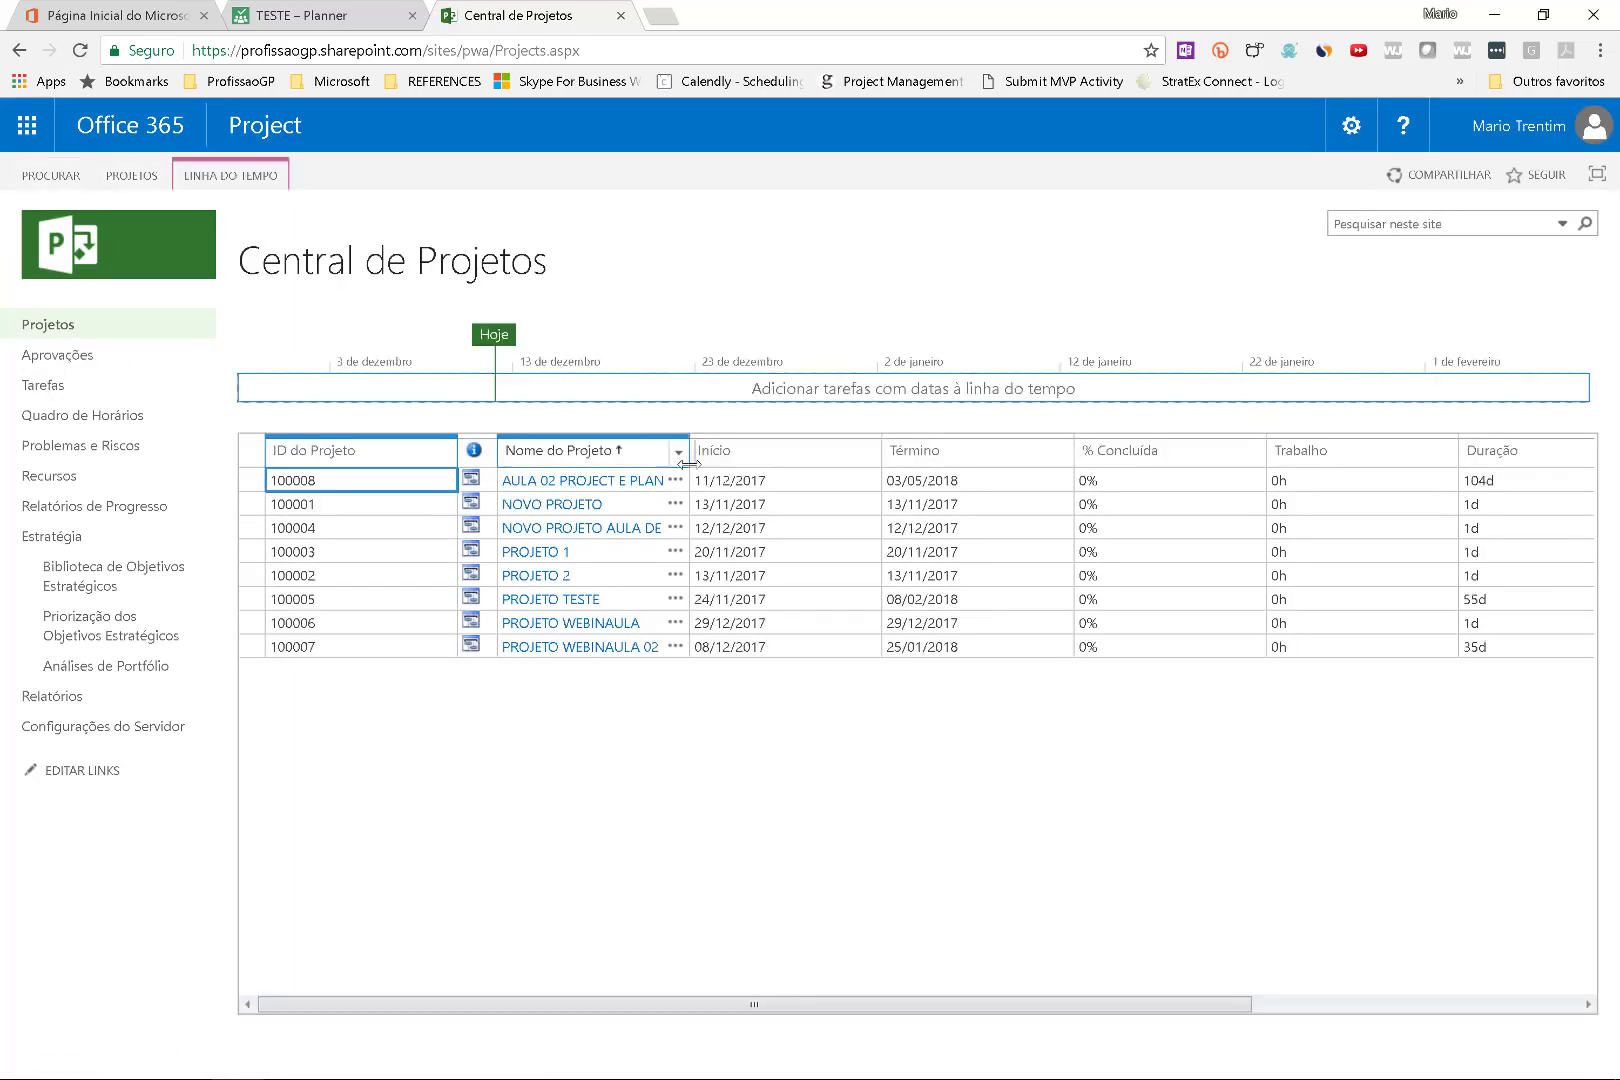
{"action": "left_click_drag", "start_coordinate": [689, 462], "coordinate": [1007, 486]}
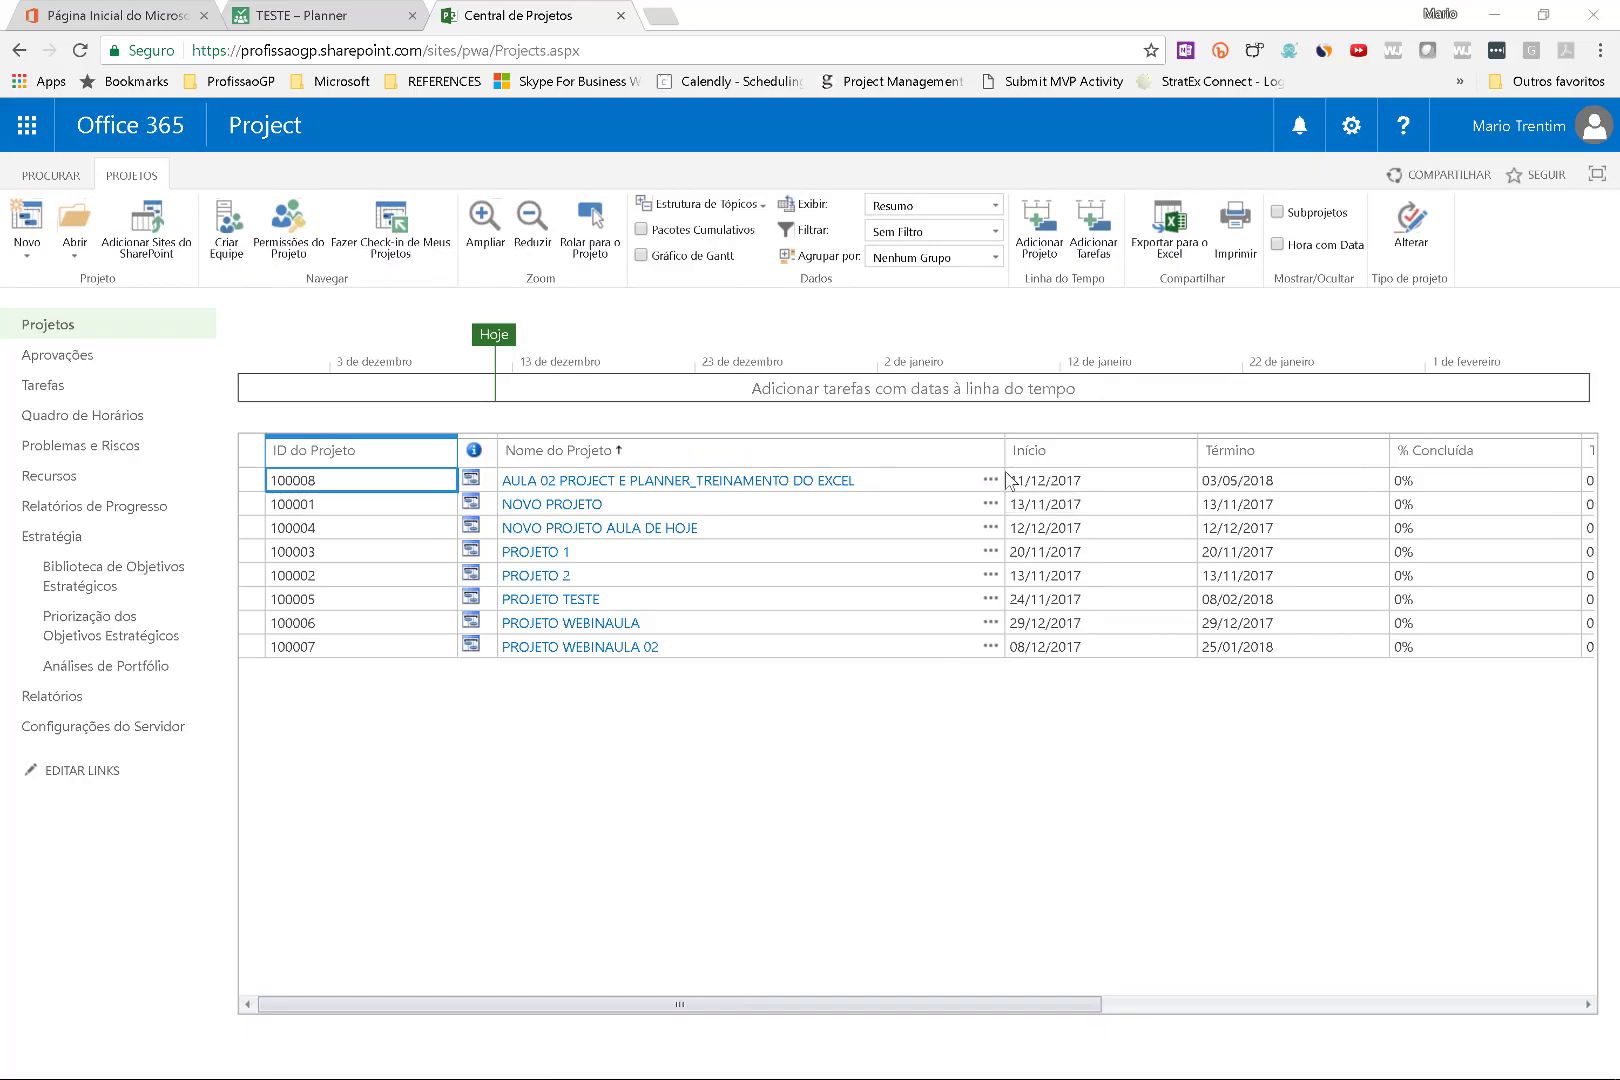
{"action": "key", "text": "super+w"}
{"action": "left_click_drag", "start_coordinate": [533, 497], "coordinate": [863, 501]}
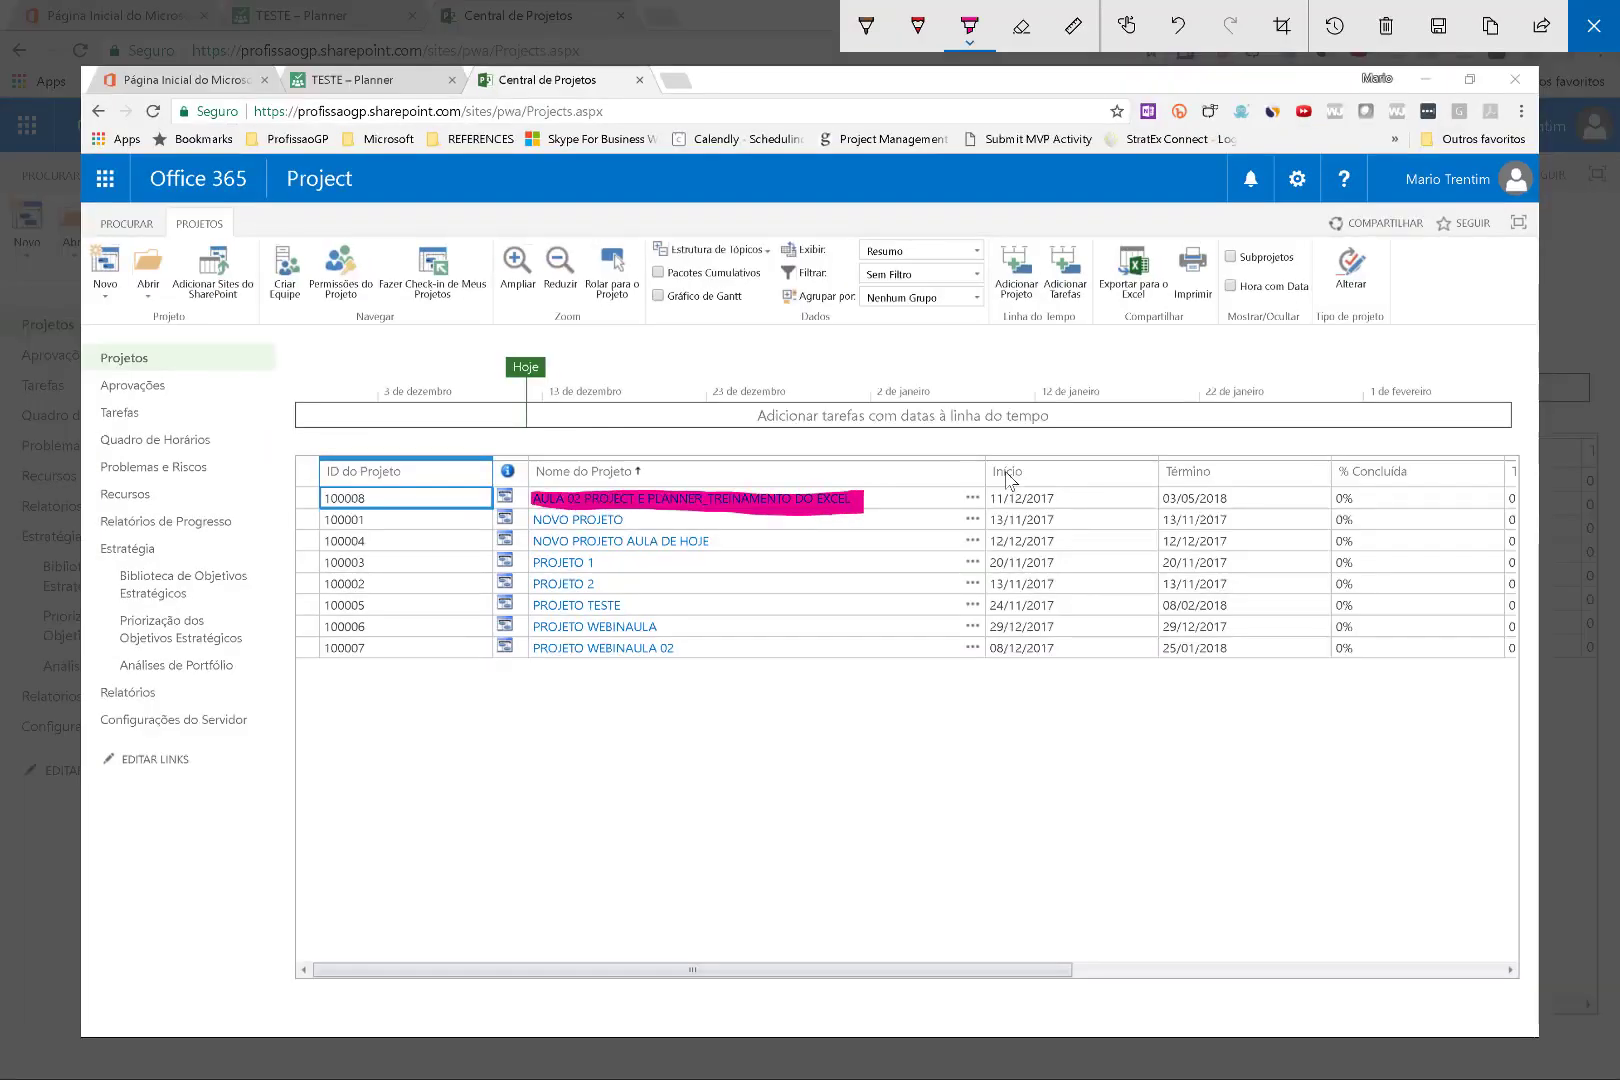
{"action": "left_click_drag", "start_coordinate": [978, 492], "coordinate": [1081, 498]}
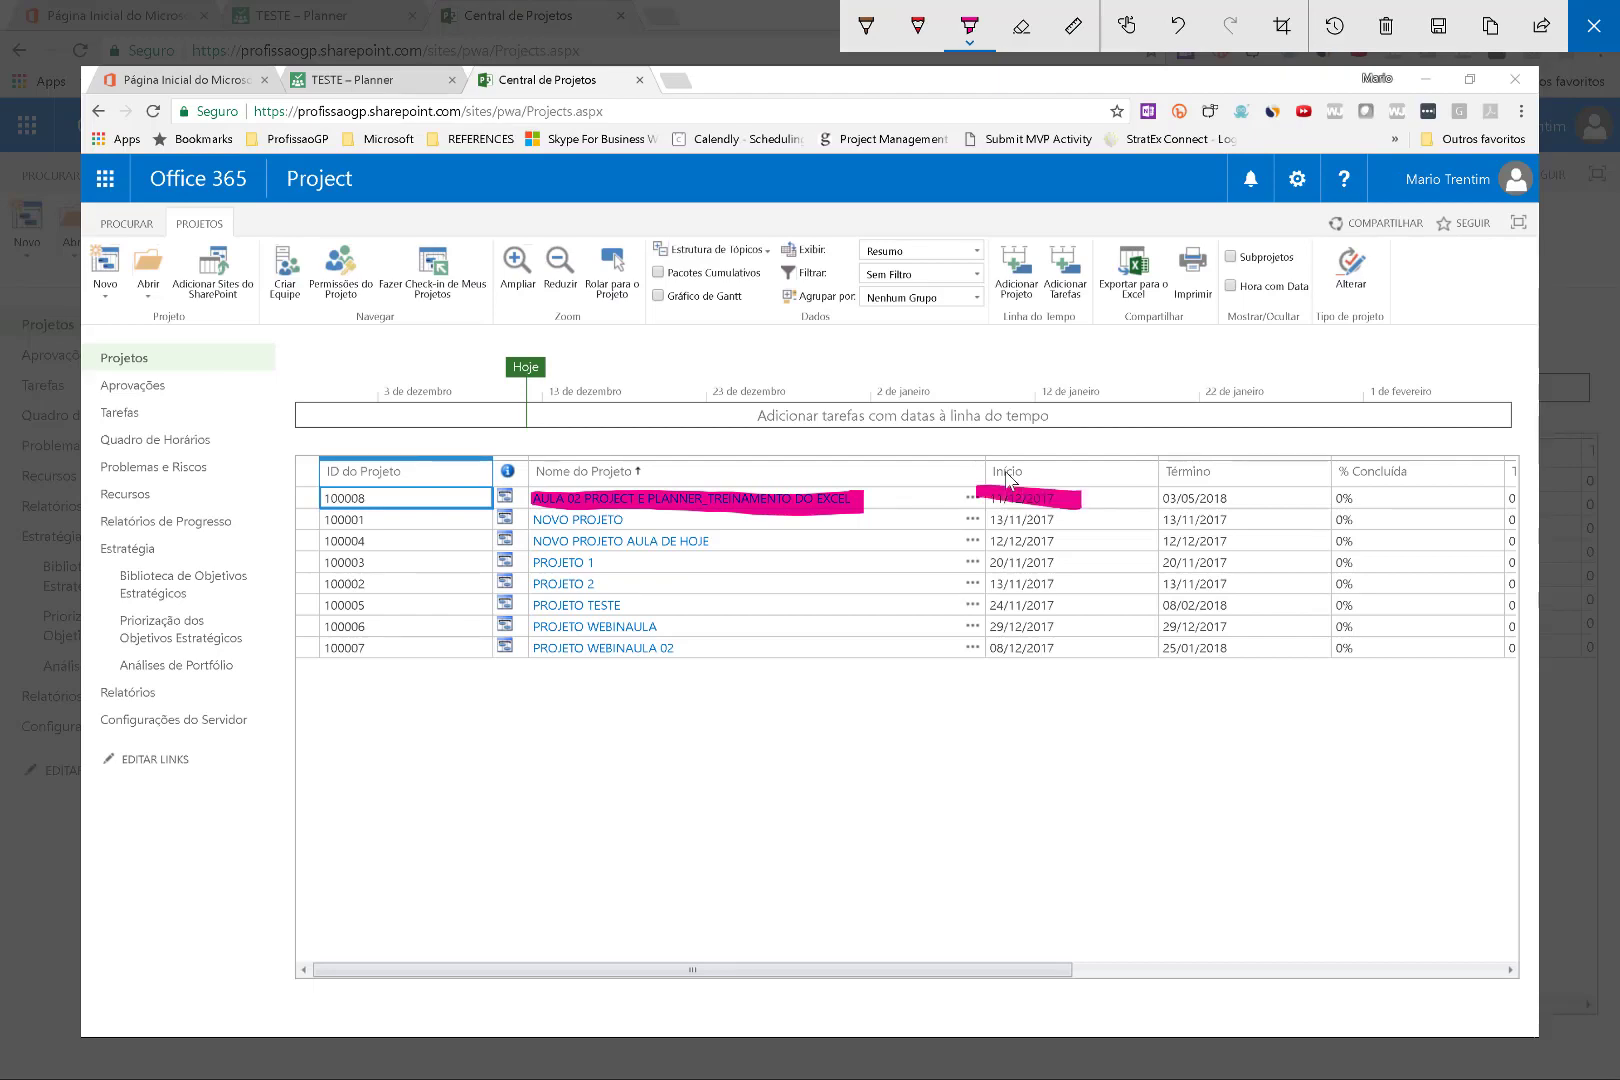
{"action": "key", "text": "Escape"}
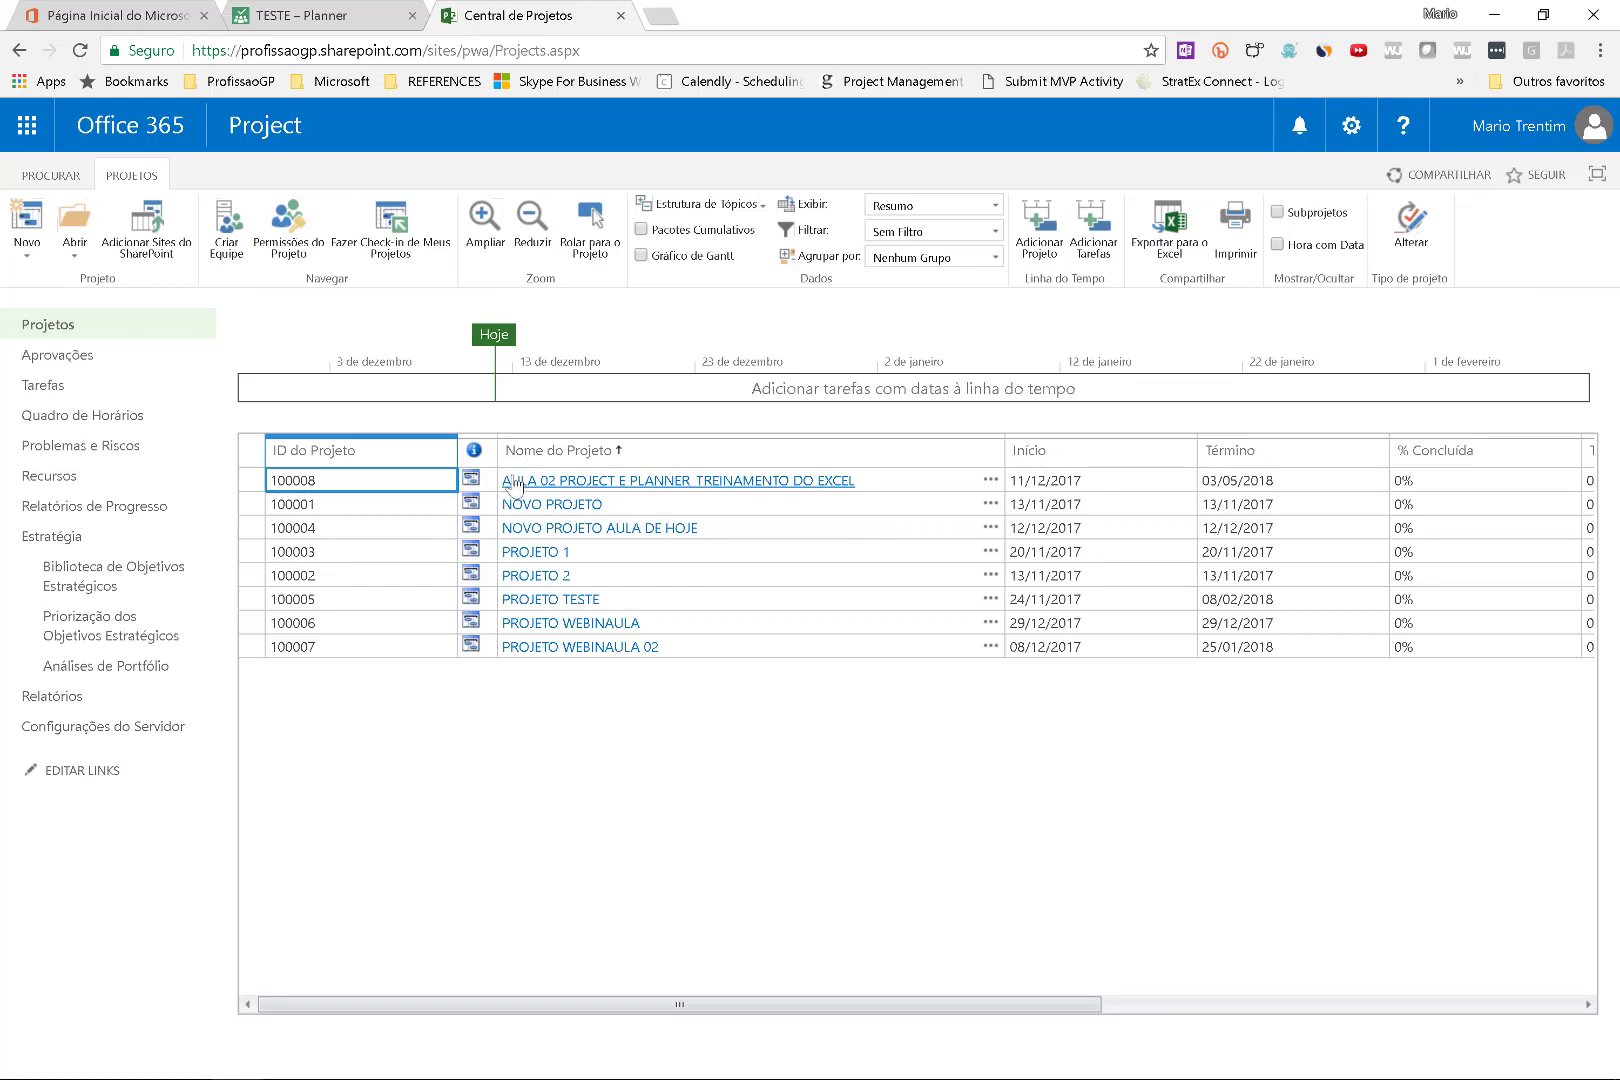
{"action": "left_click", "coordinate": [473, 484]}
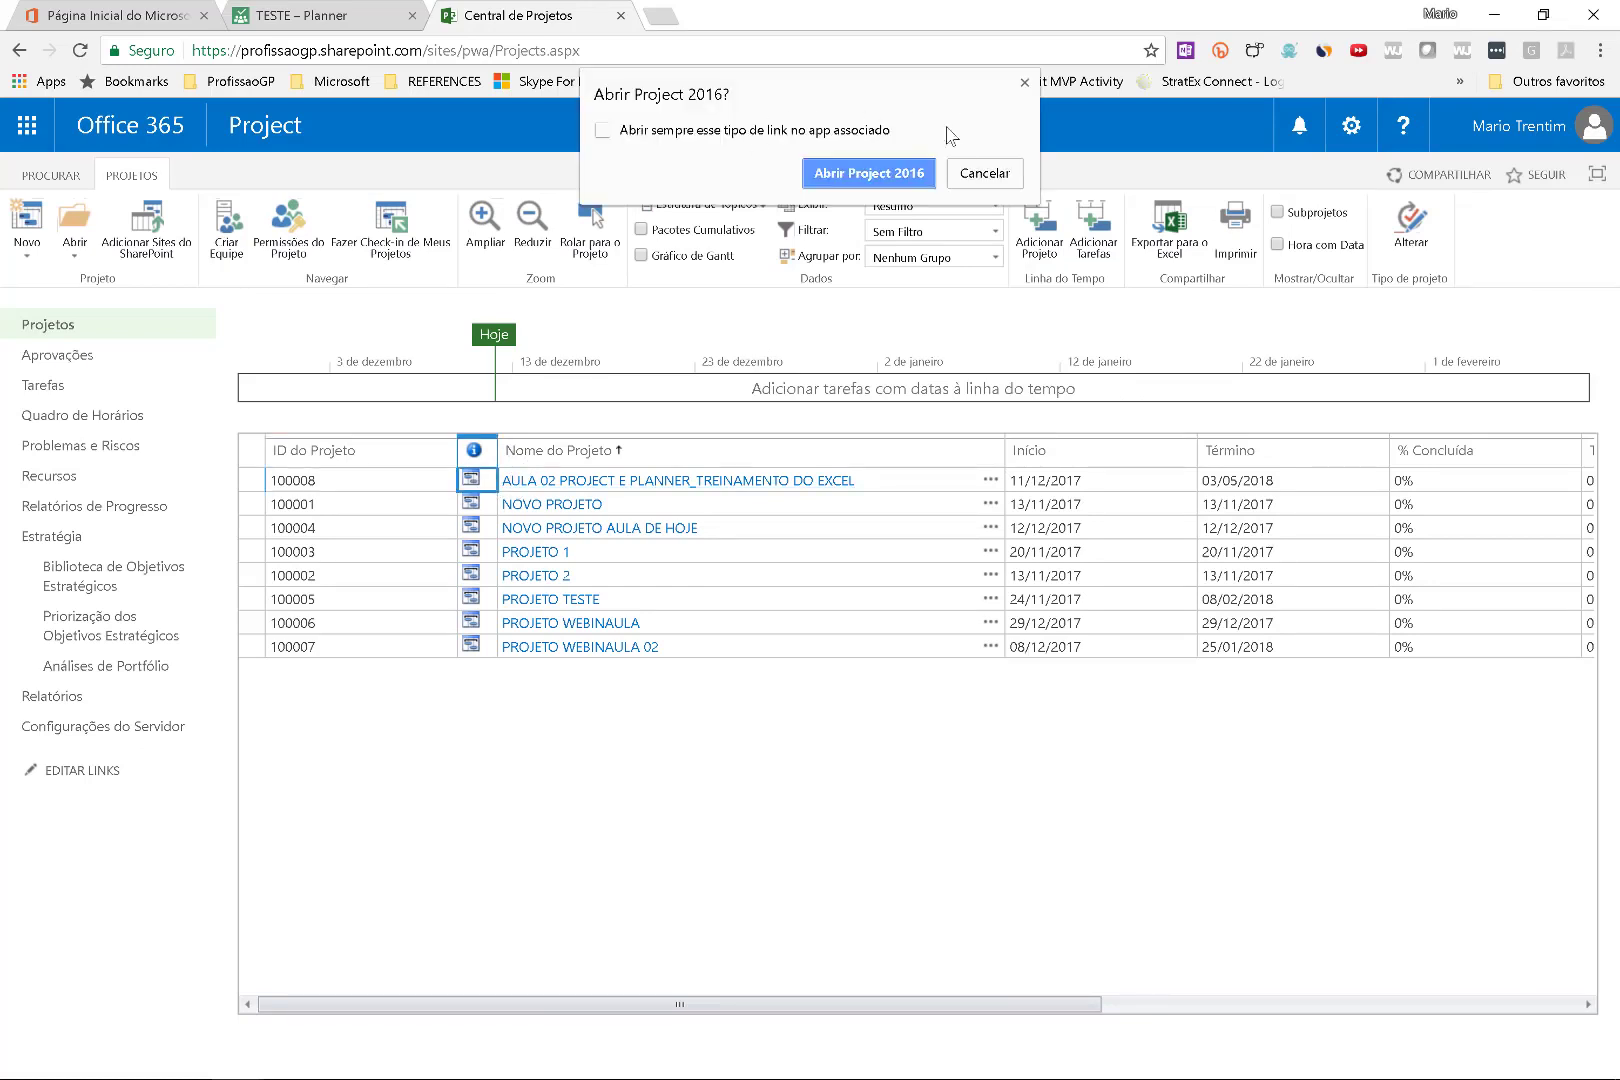
Open the AULA 02 PROJECT E PLANNER_TREINAMENTO DO EXCEL Cronograma page and widen Nome da Tarefa.
{"action": "left_click", "coordinate": [980, 178]}
{"action": "left_click", "coordinate": [619, 484]}
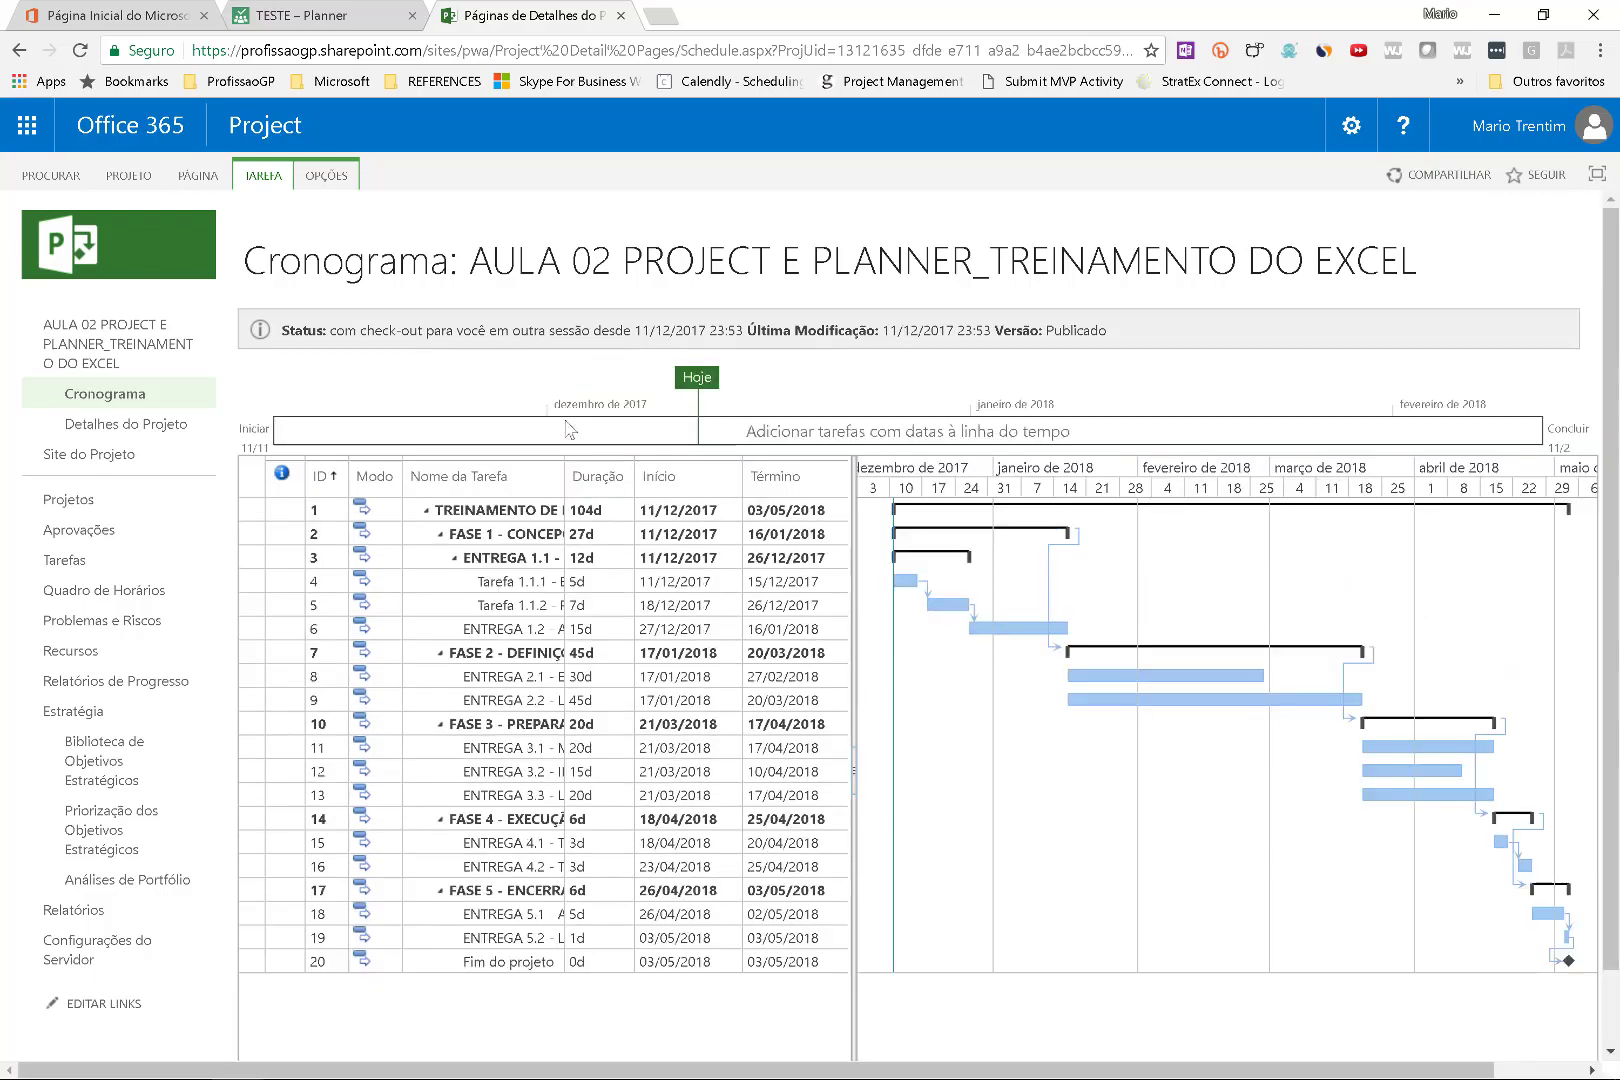
{"action": "left_click_drag", "start_coordinate": [642, 487], "coordinate": [708, 497]}
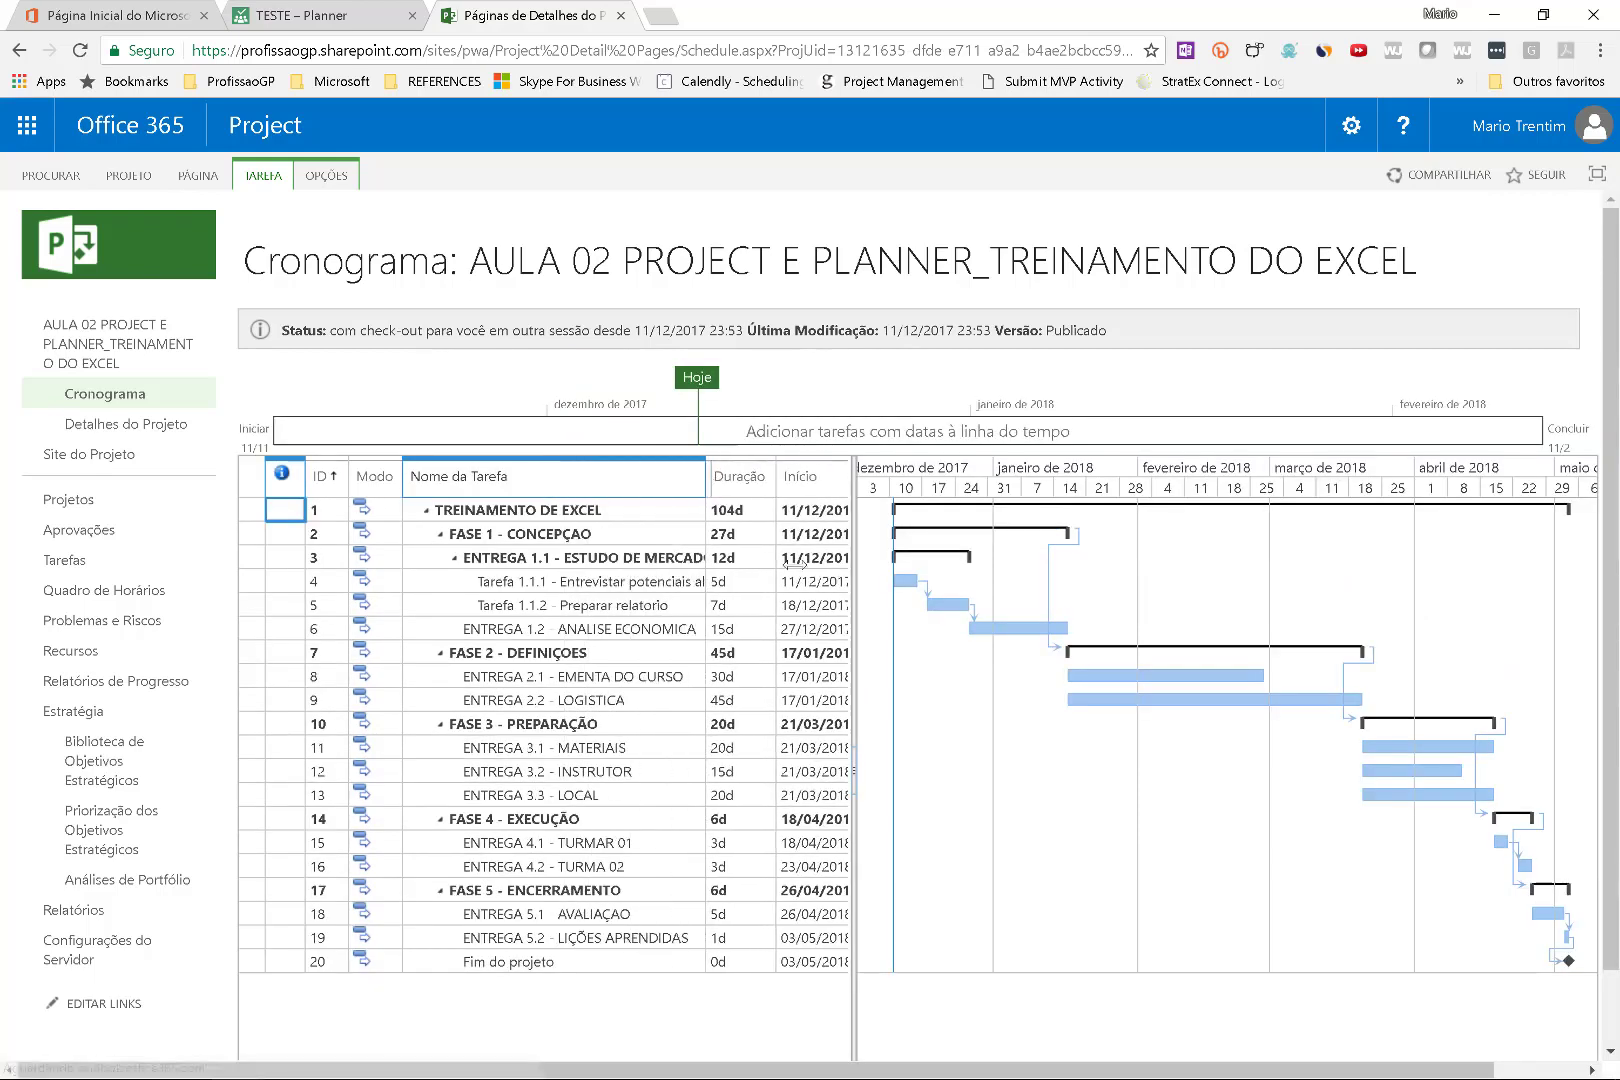
{"action": "left_click_drag", "start_coordinate": [855, 574], "coordinate": [997, 570]}
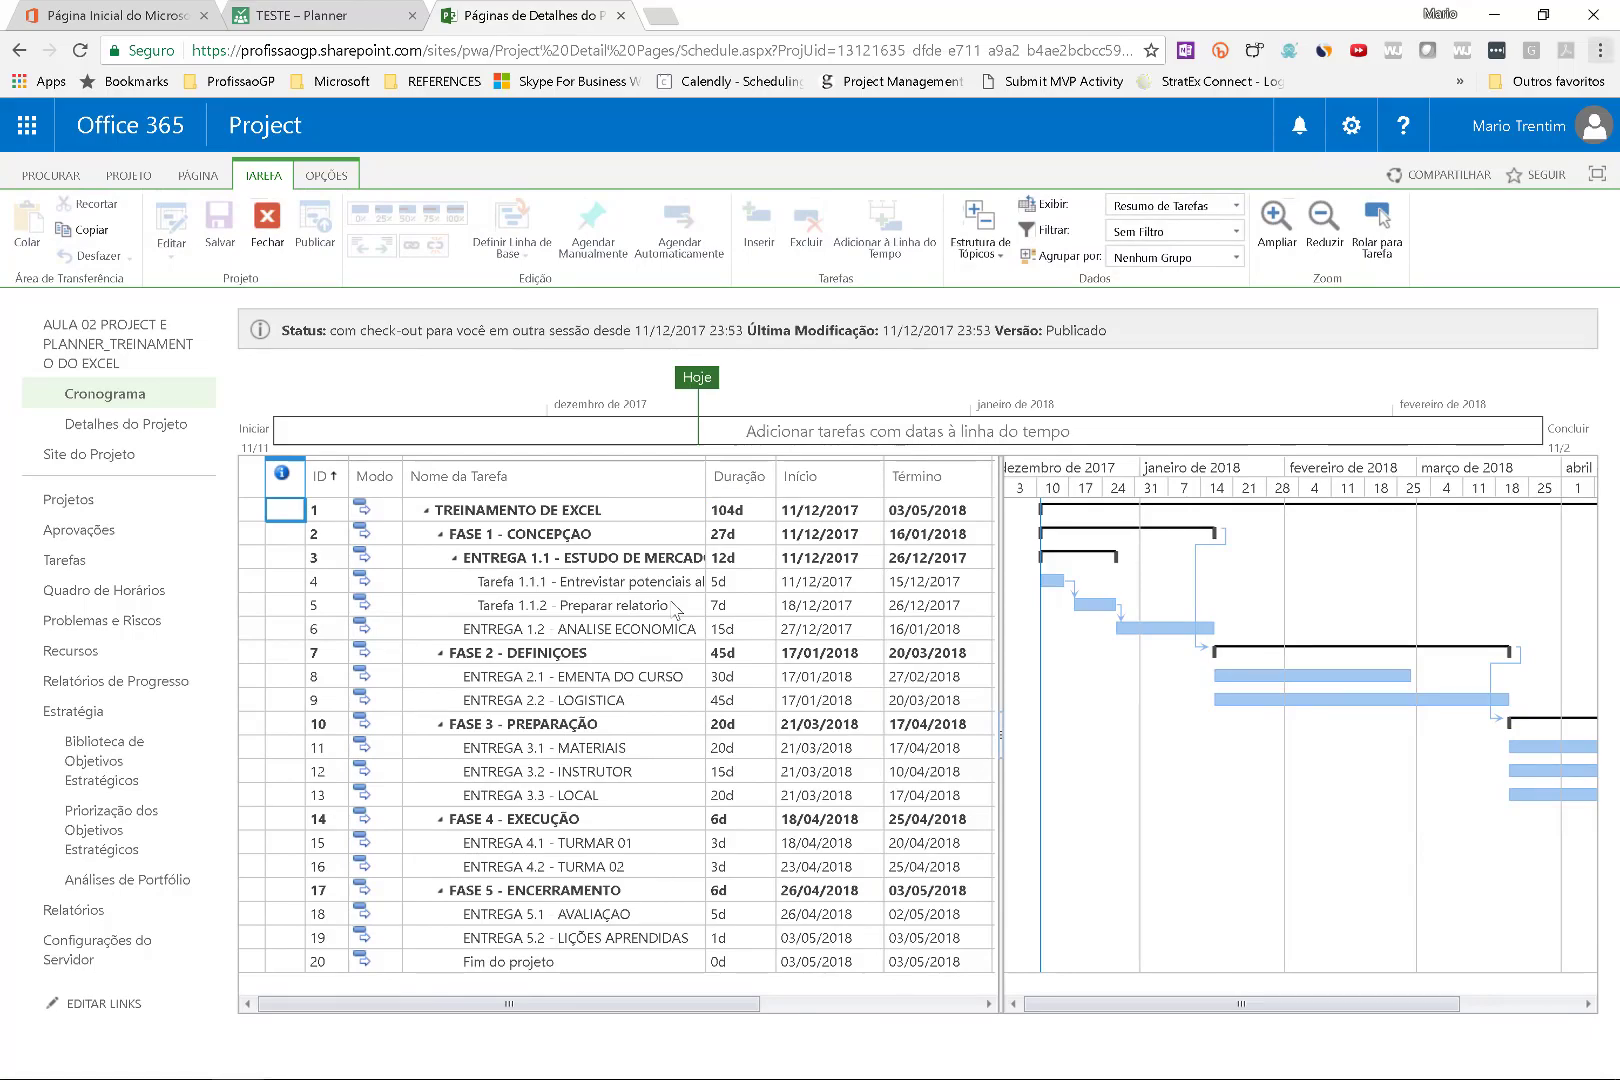
{"action": "key", "text": "alt+Tab"}
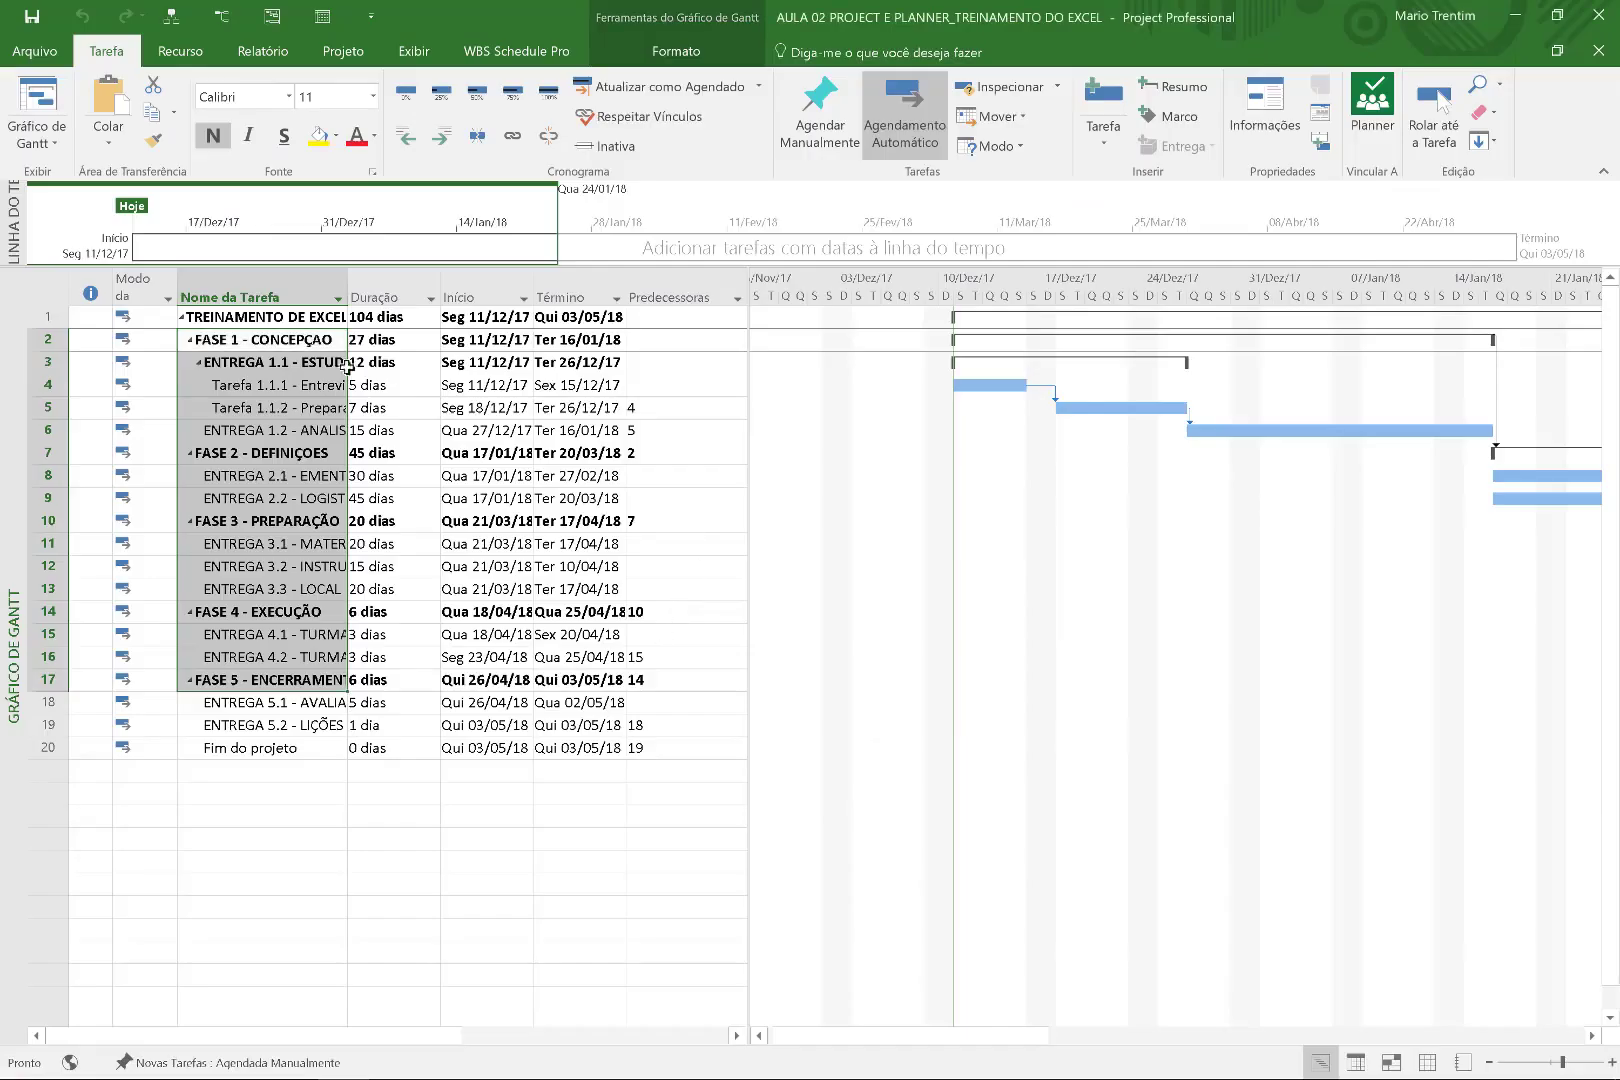
Select the row 1 summary task and look over the Informações and Conta pages.
{"action": "left_click", "coordinate": [306, 406]}
{"action": "left_click", "coordinate": [292, 322]}
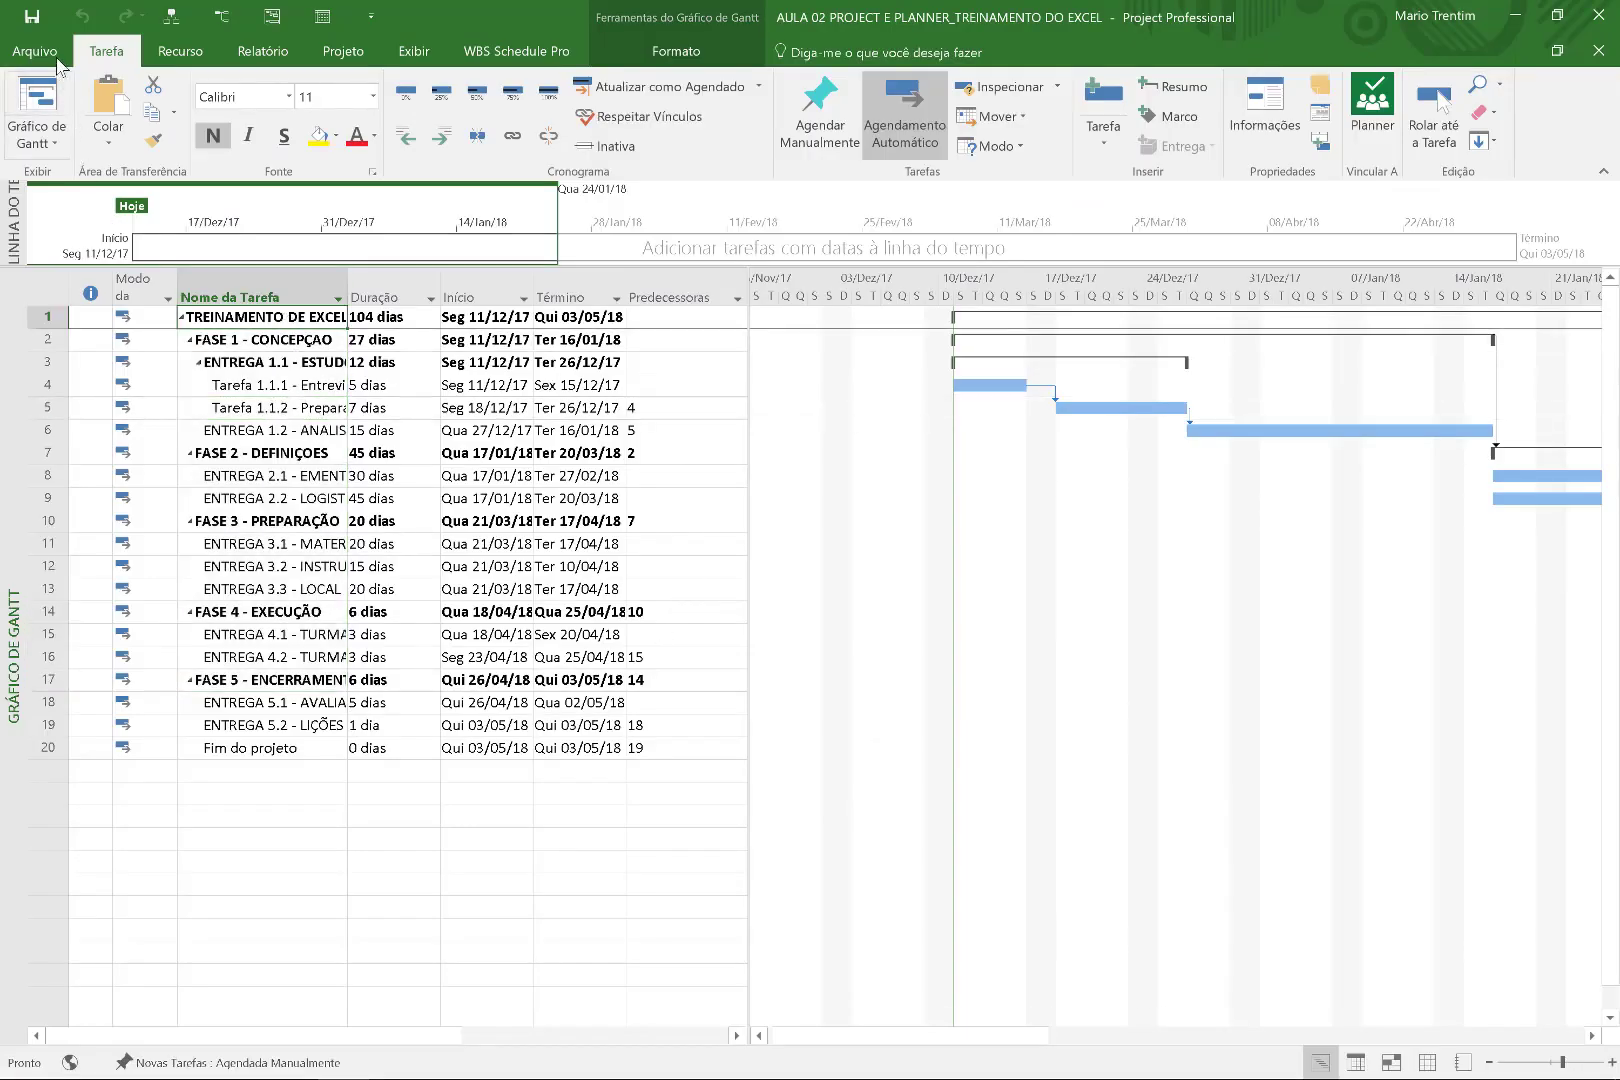
{"action": "left_click", "coordinate": [56, 57]}
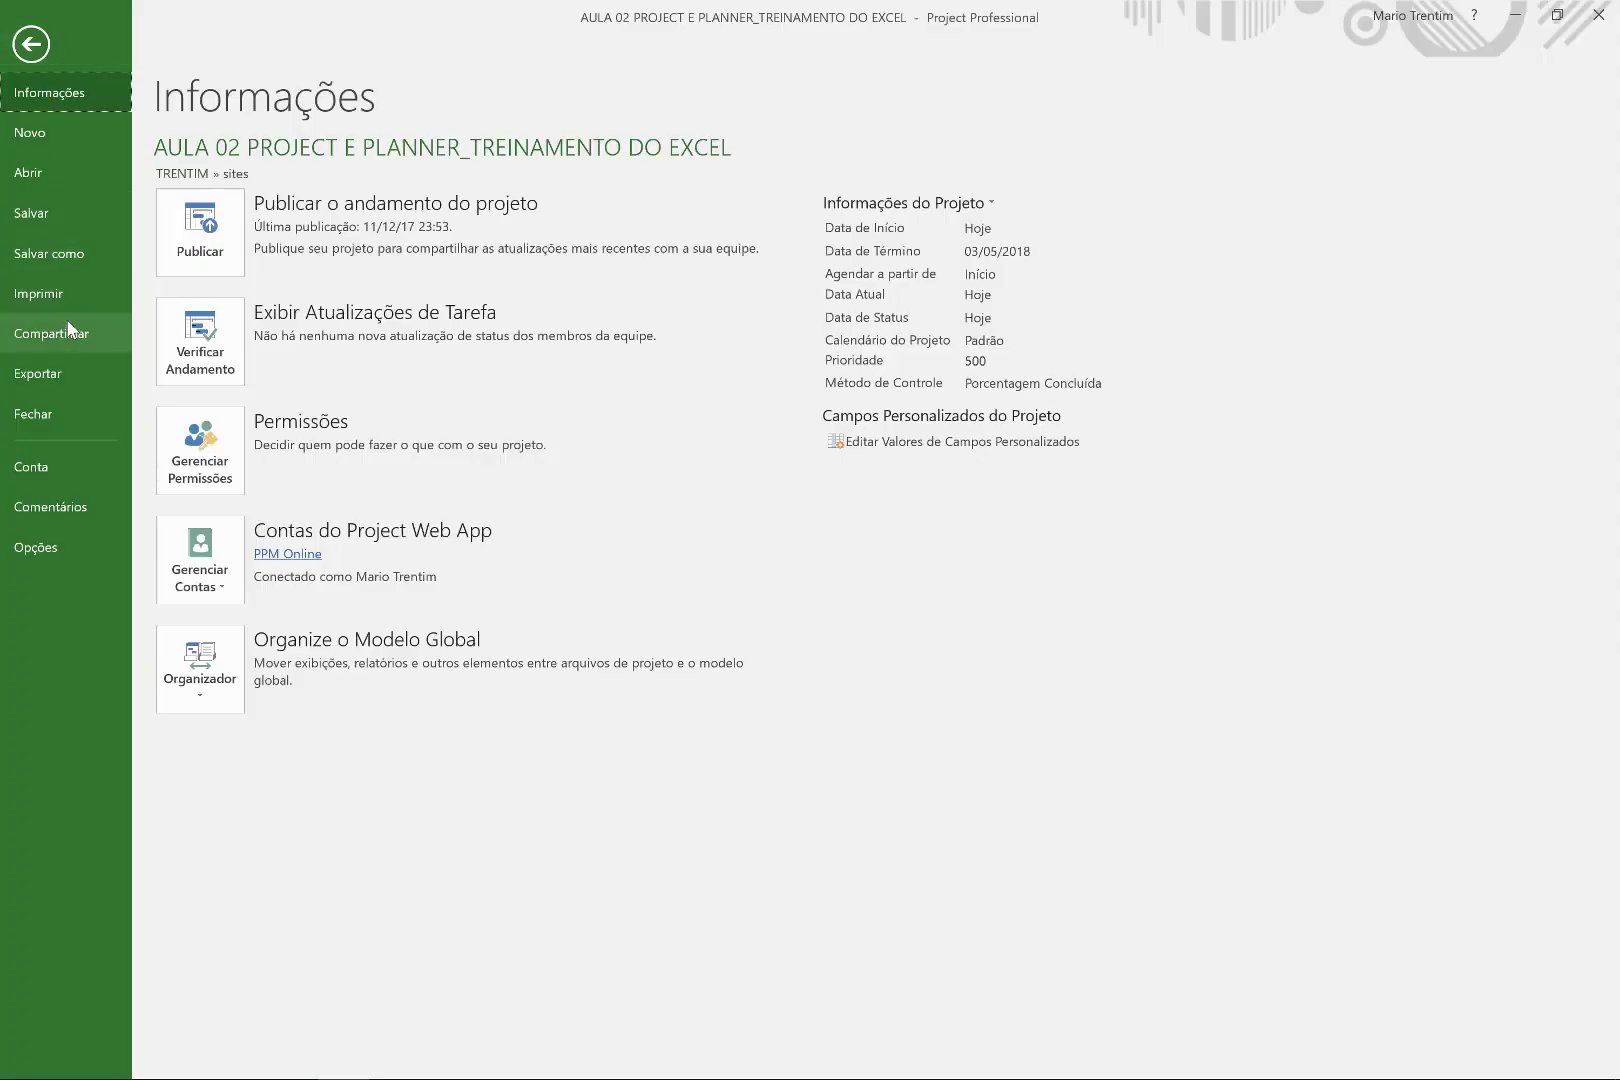
{"action": "left_click", "coordinate": [37, 468]}
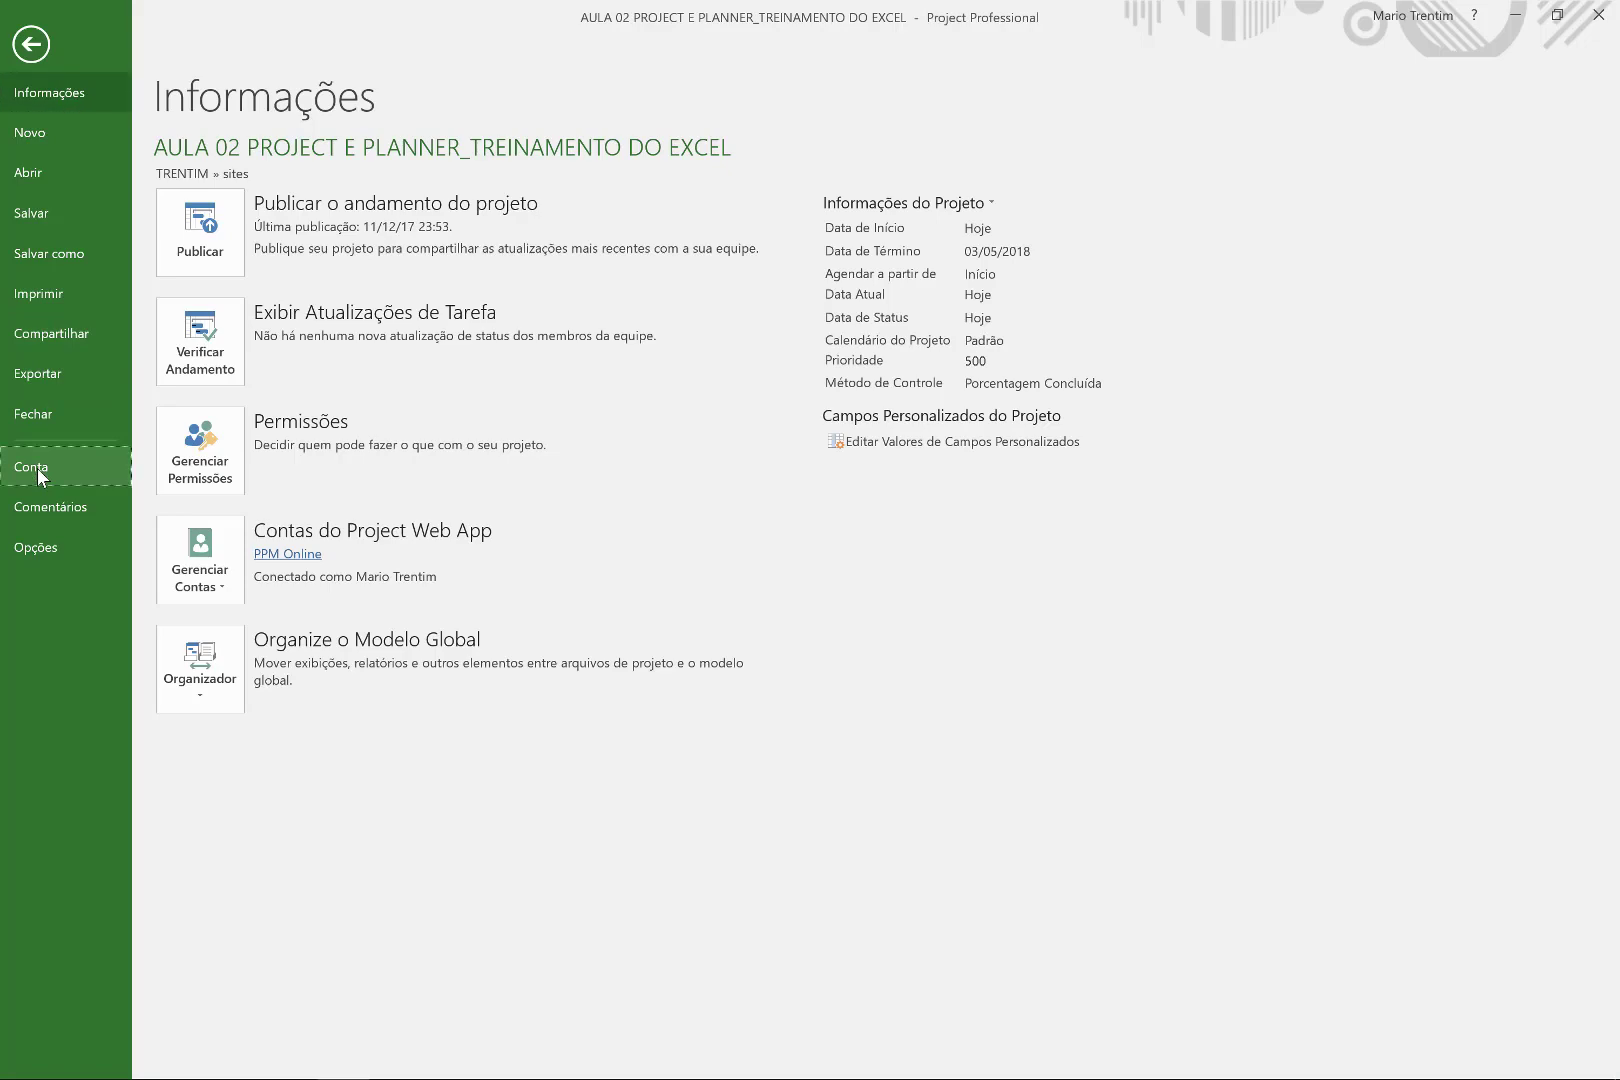
{"action": "left_click", "coordinate": [68, 91]}
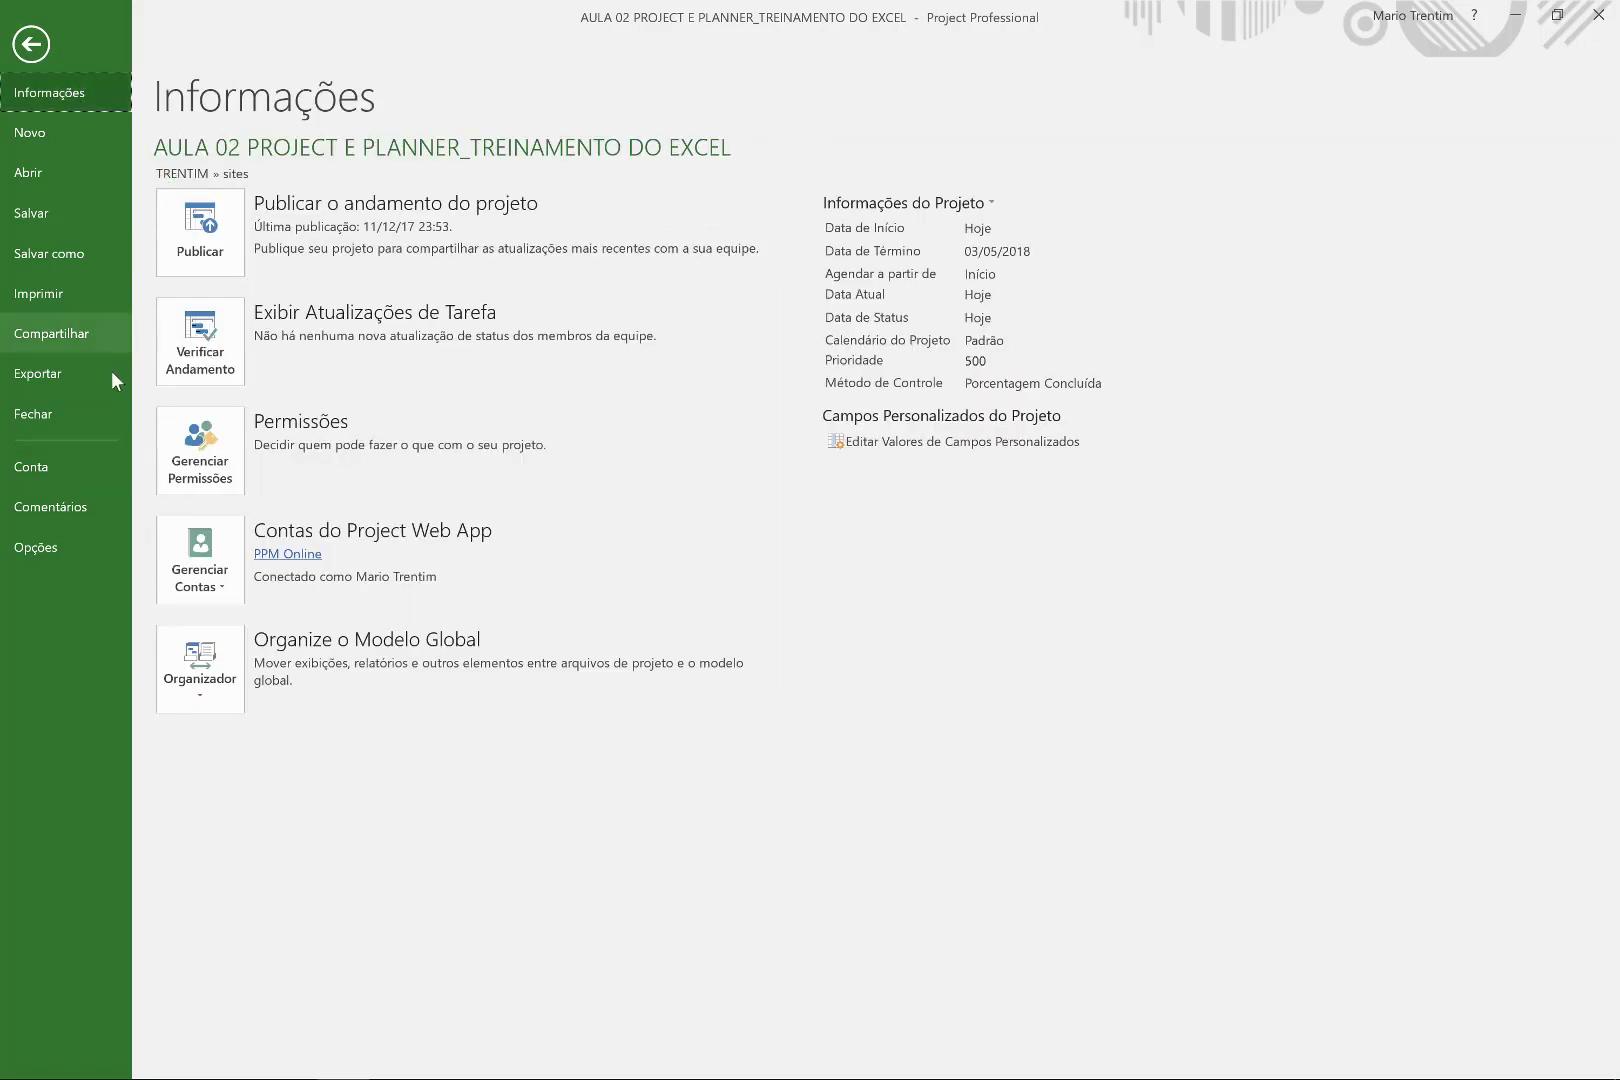
Widen the Project Web App Accounts column to reveal PPM Online's full server address.
{"action": "left_click", "coordinate": [198, 567]}
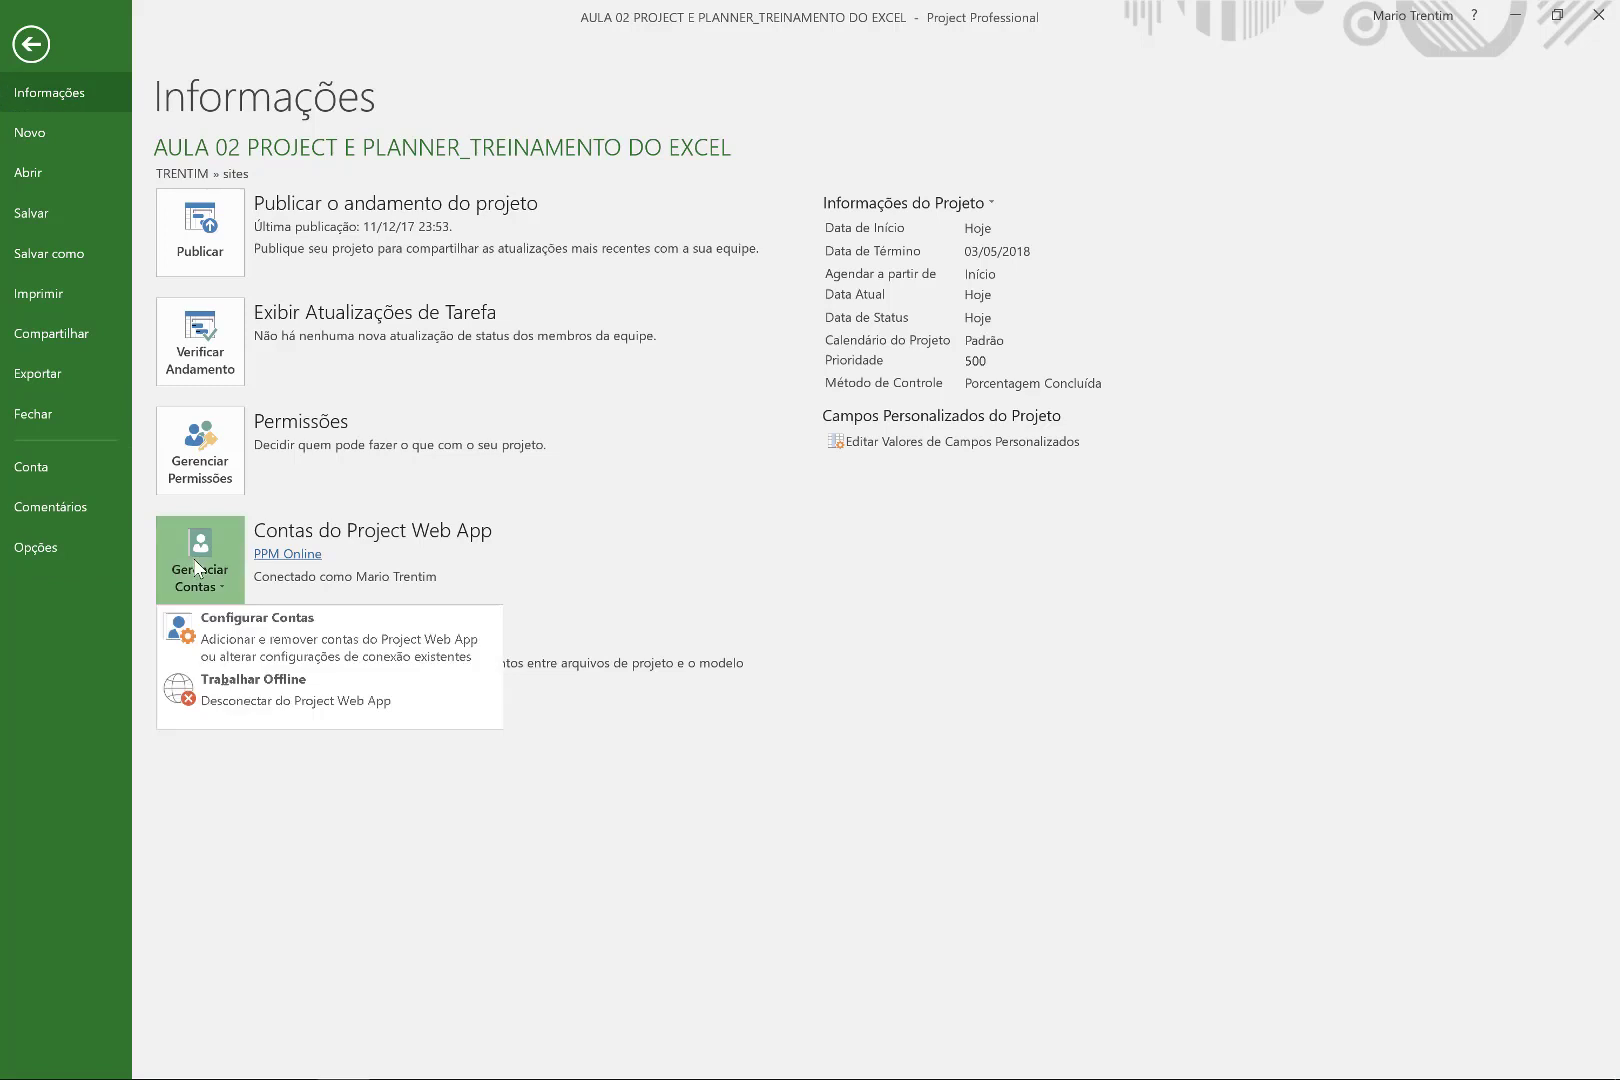
{"action": "left_click", "coordinate": [221, 617]}
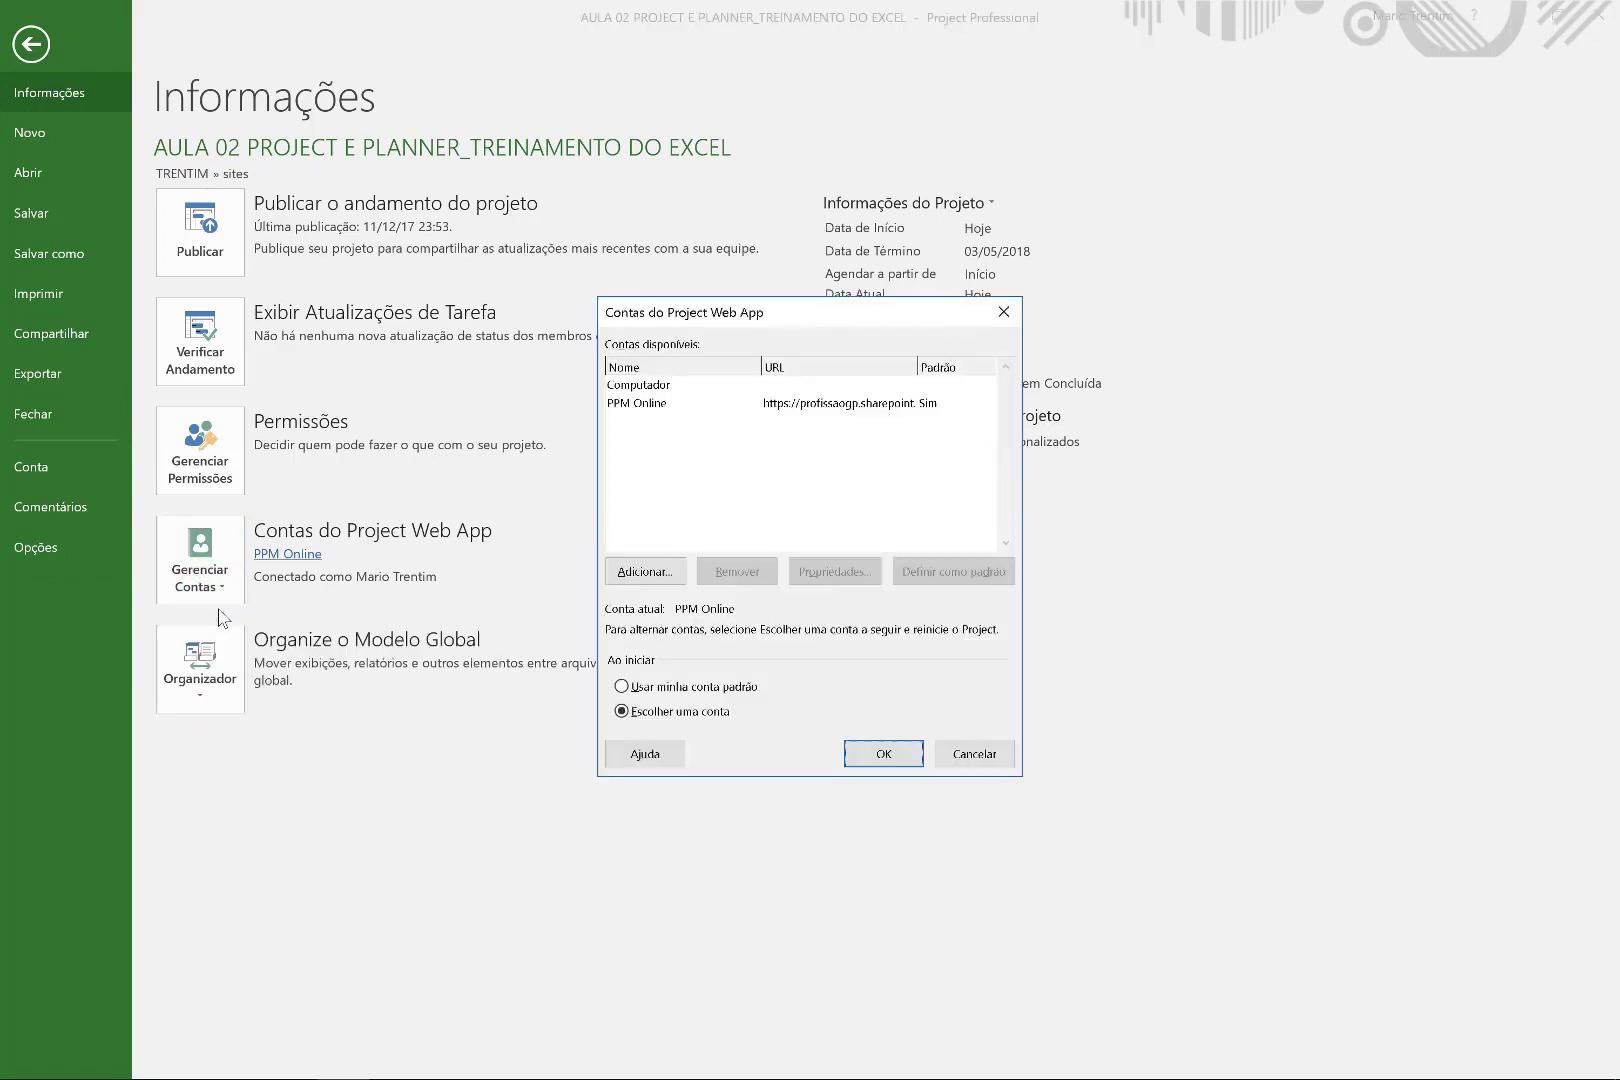
{"action": "left_click", "coordinate": [660, 386]}
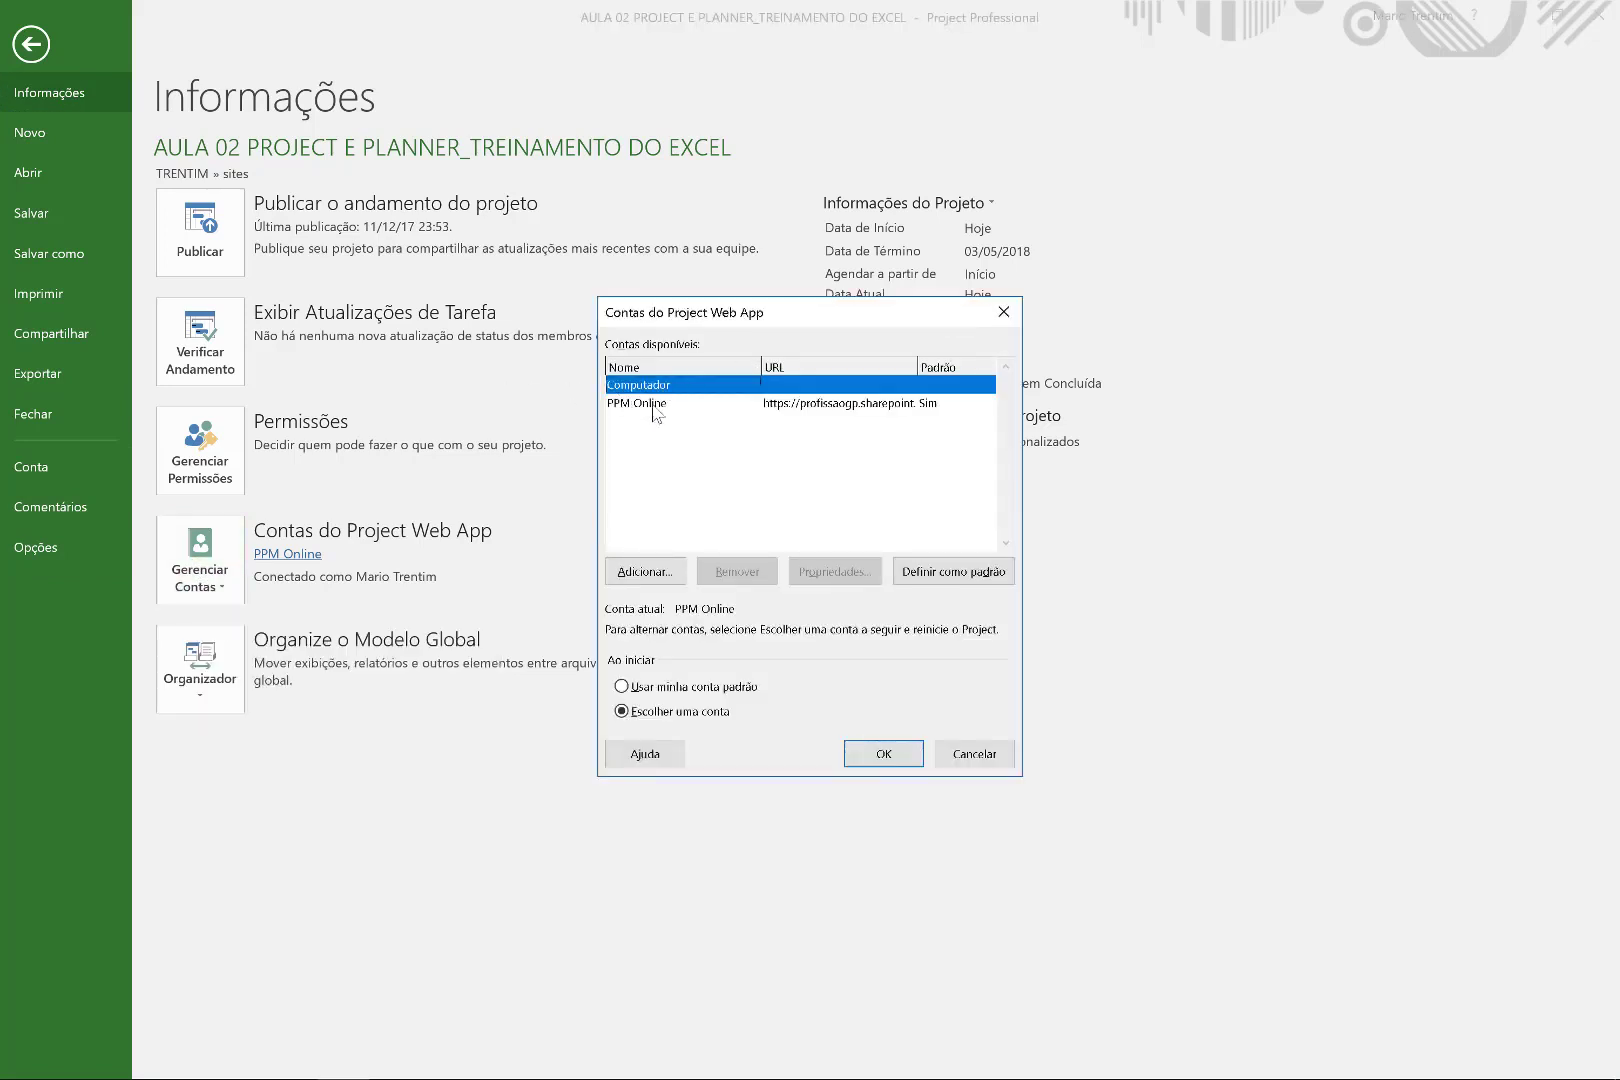
{"action": "left_click", "coordinate": [652, 404]}
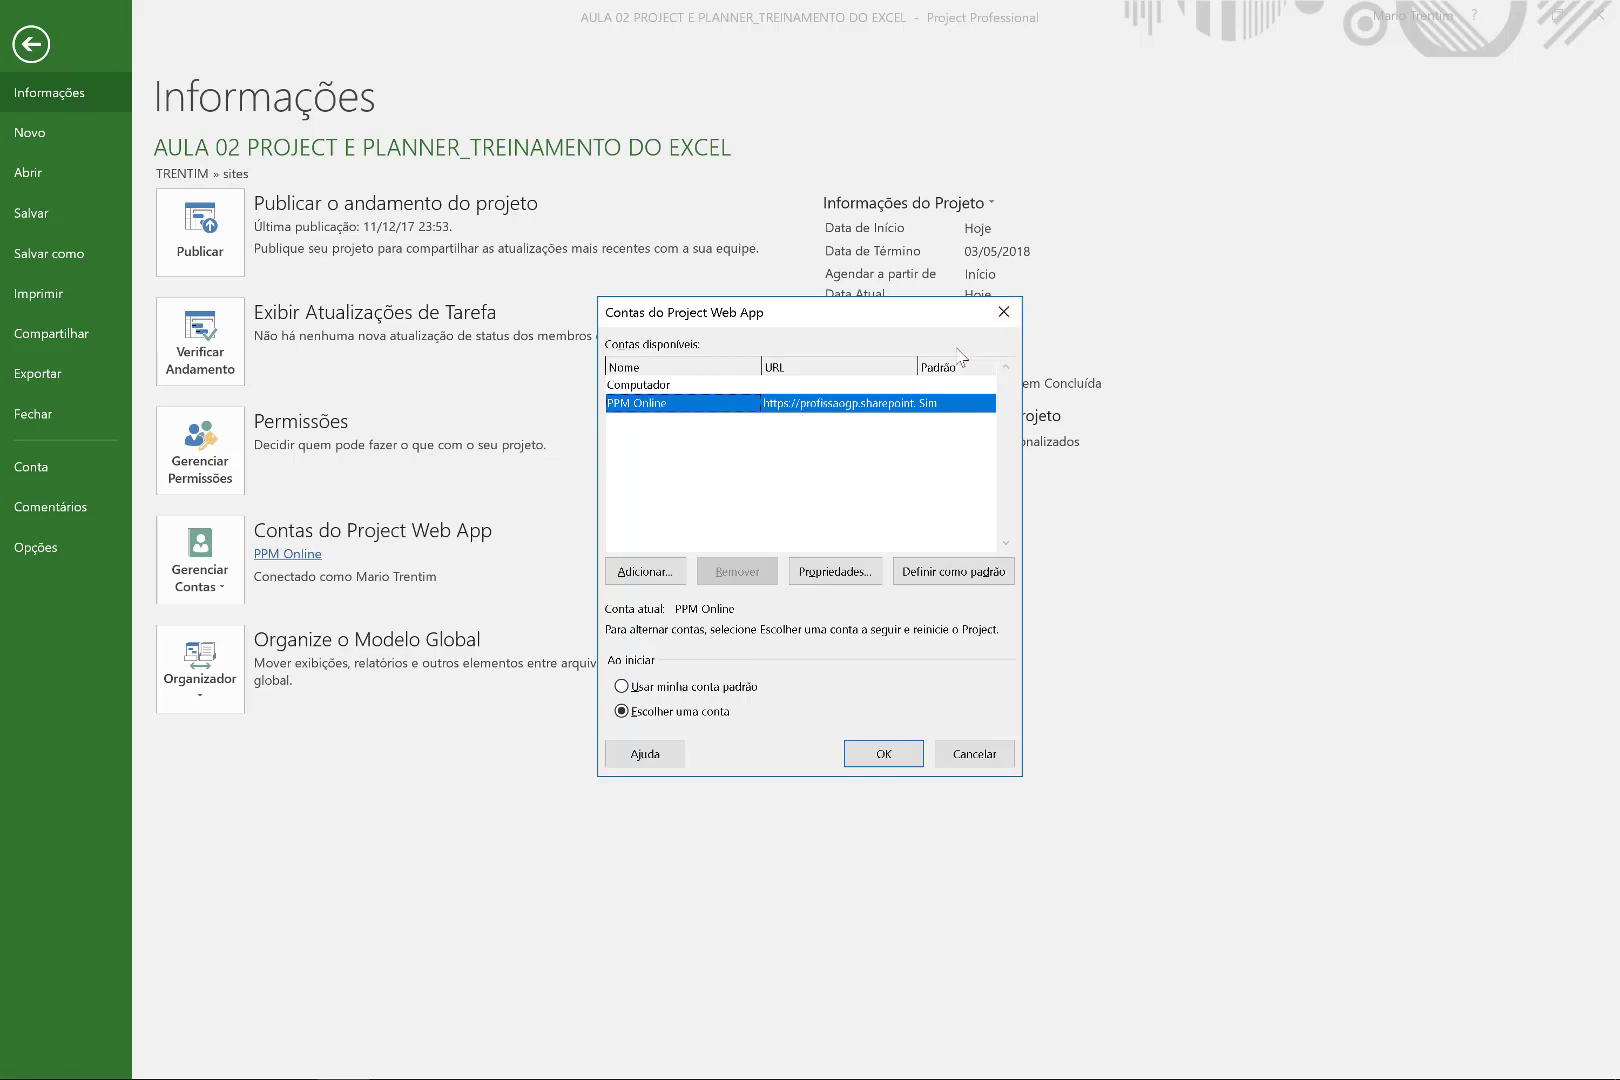
{"action": "left_click_drag", "start_coordinate": [917, 365], "coordinate": [992, 352]}
{"action": "key", "text": "alt+Tab"}
{"action": "key", "text": "alt+Tab"}
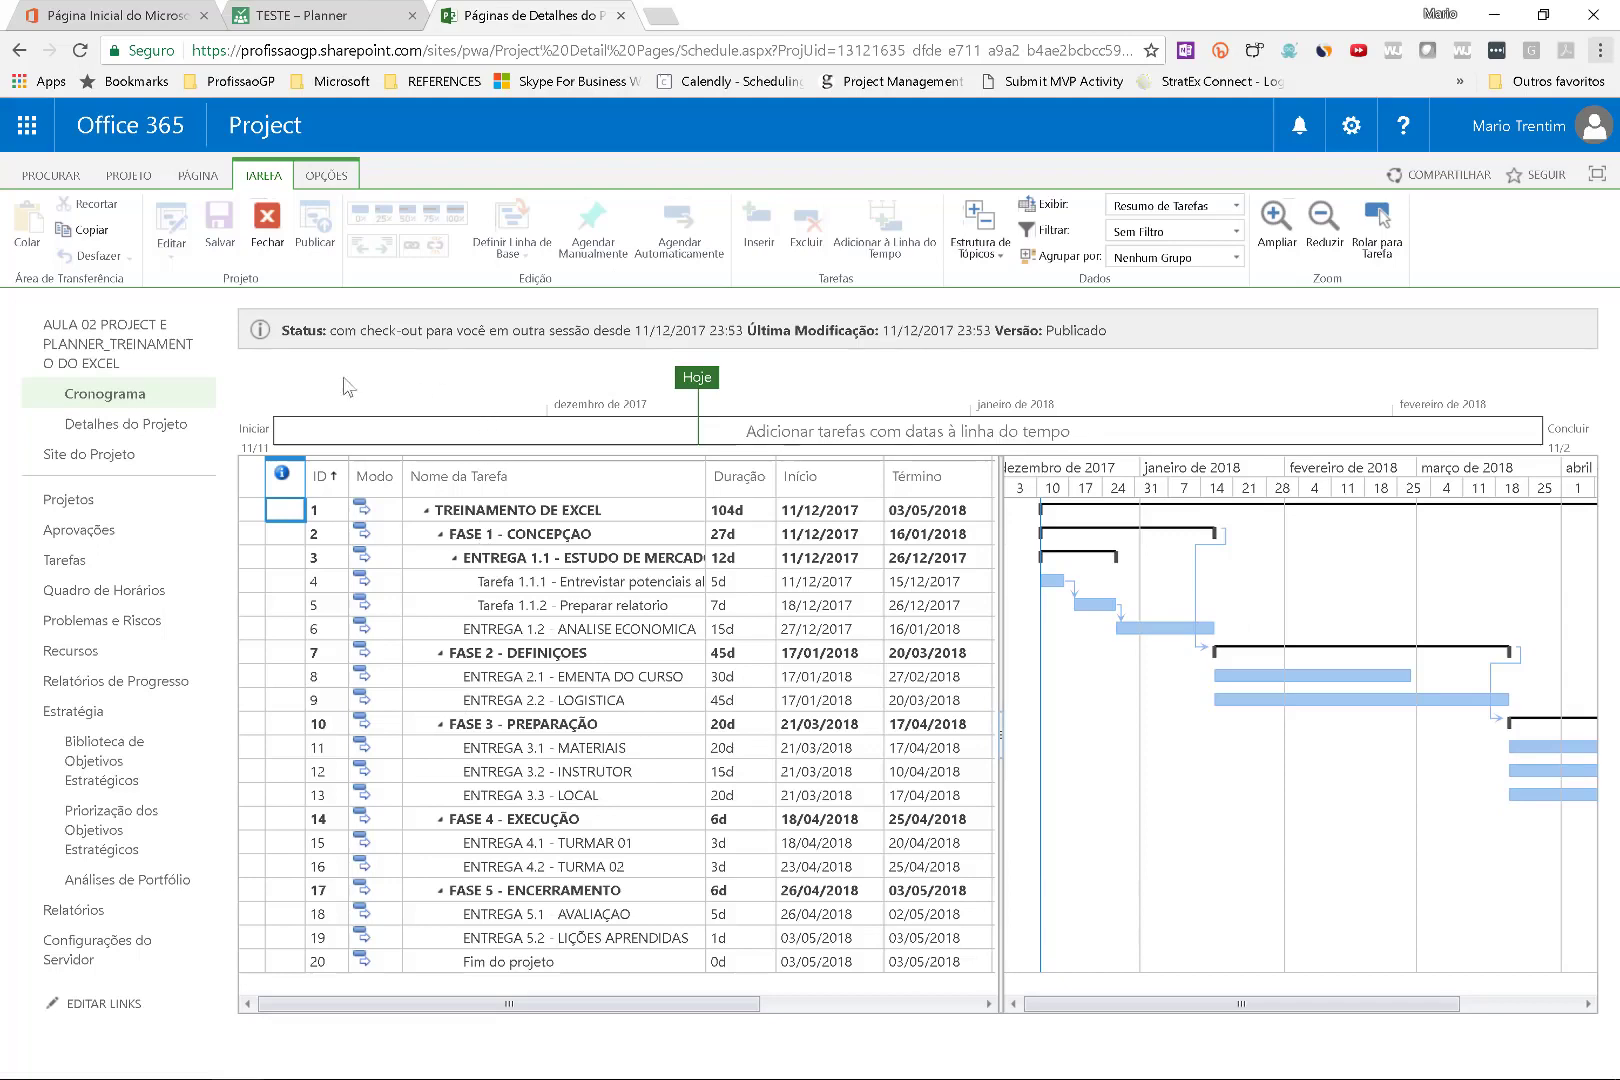
Circle the site address in the schedule page's URL with Screen Sketch.
{"action": "left_click", "coordinate": [440, 55]}
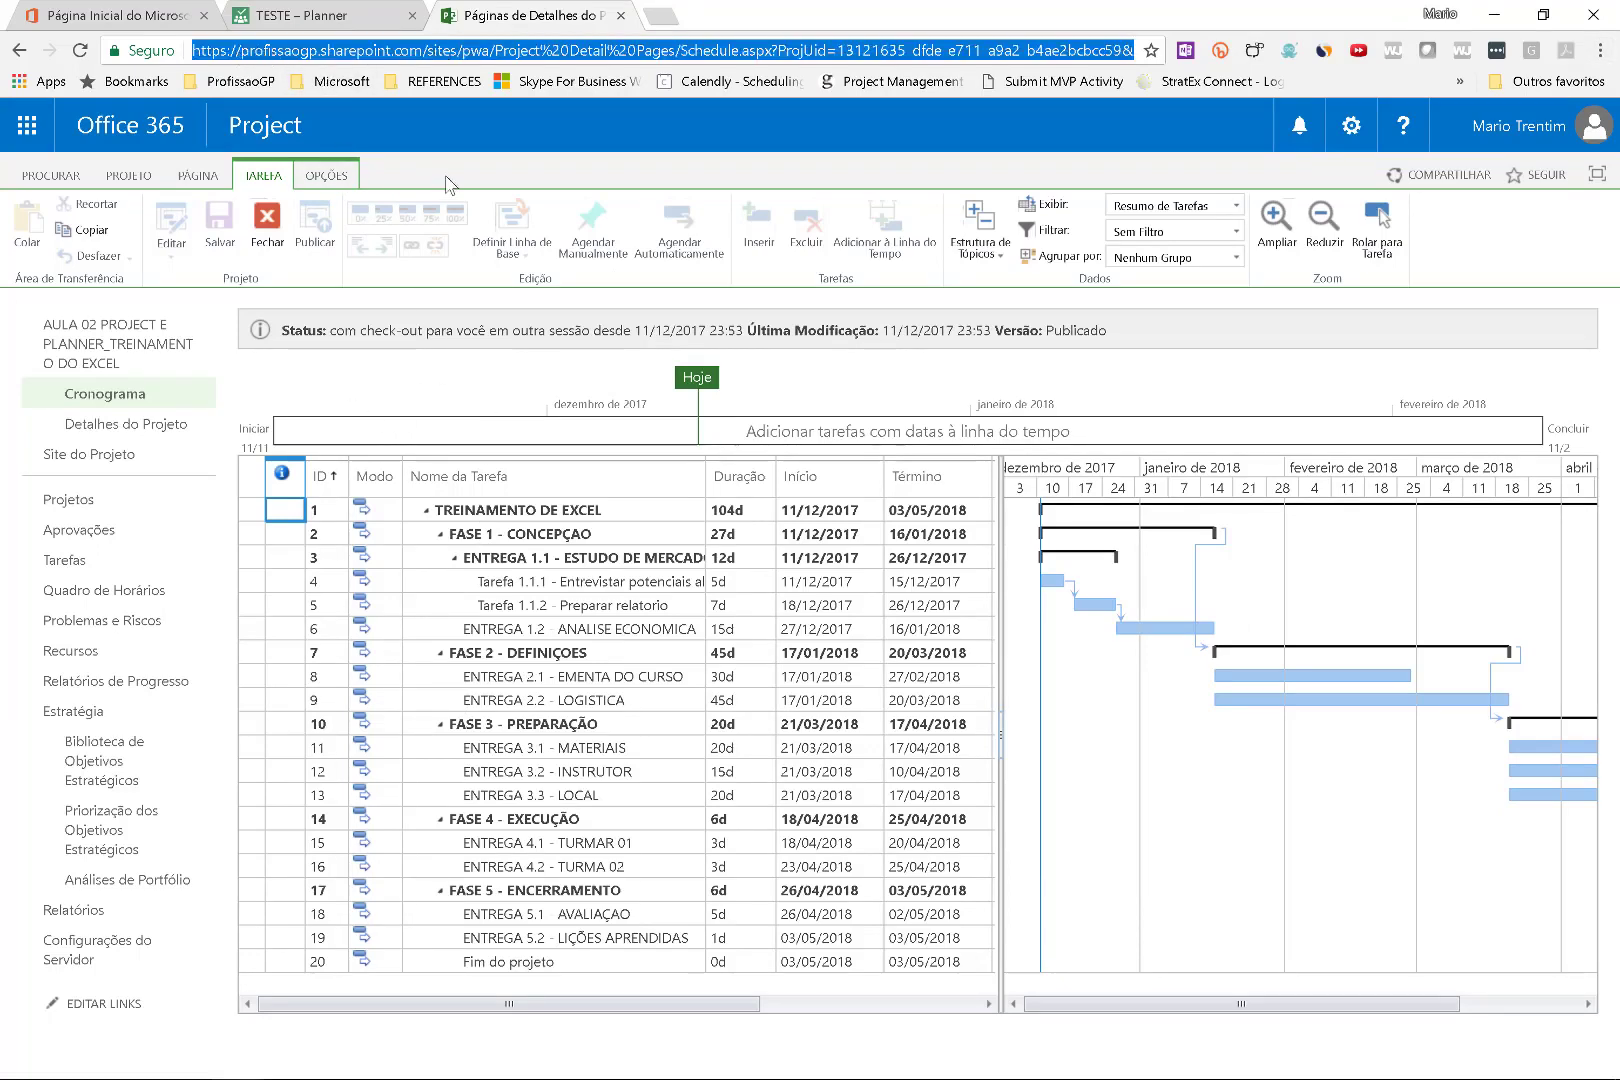
{"action": "key", "text": "super+w"}
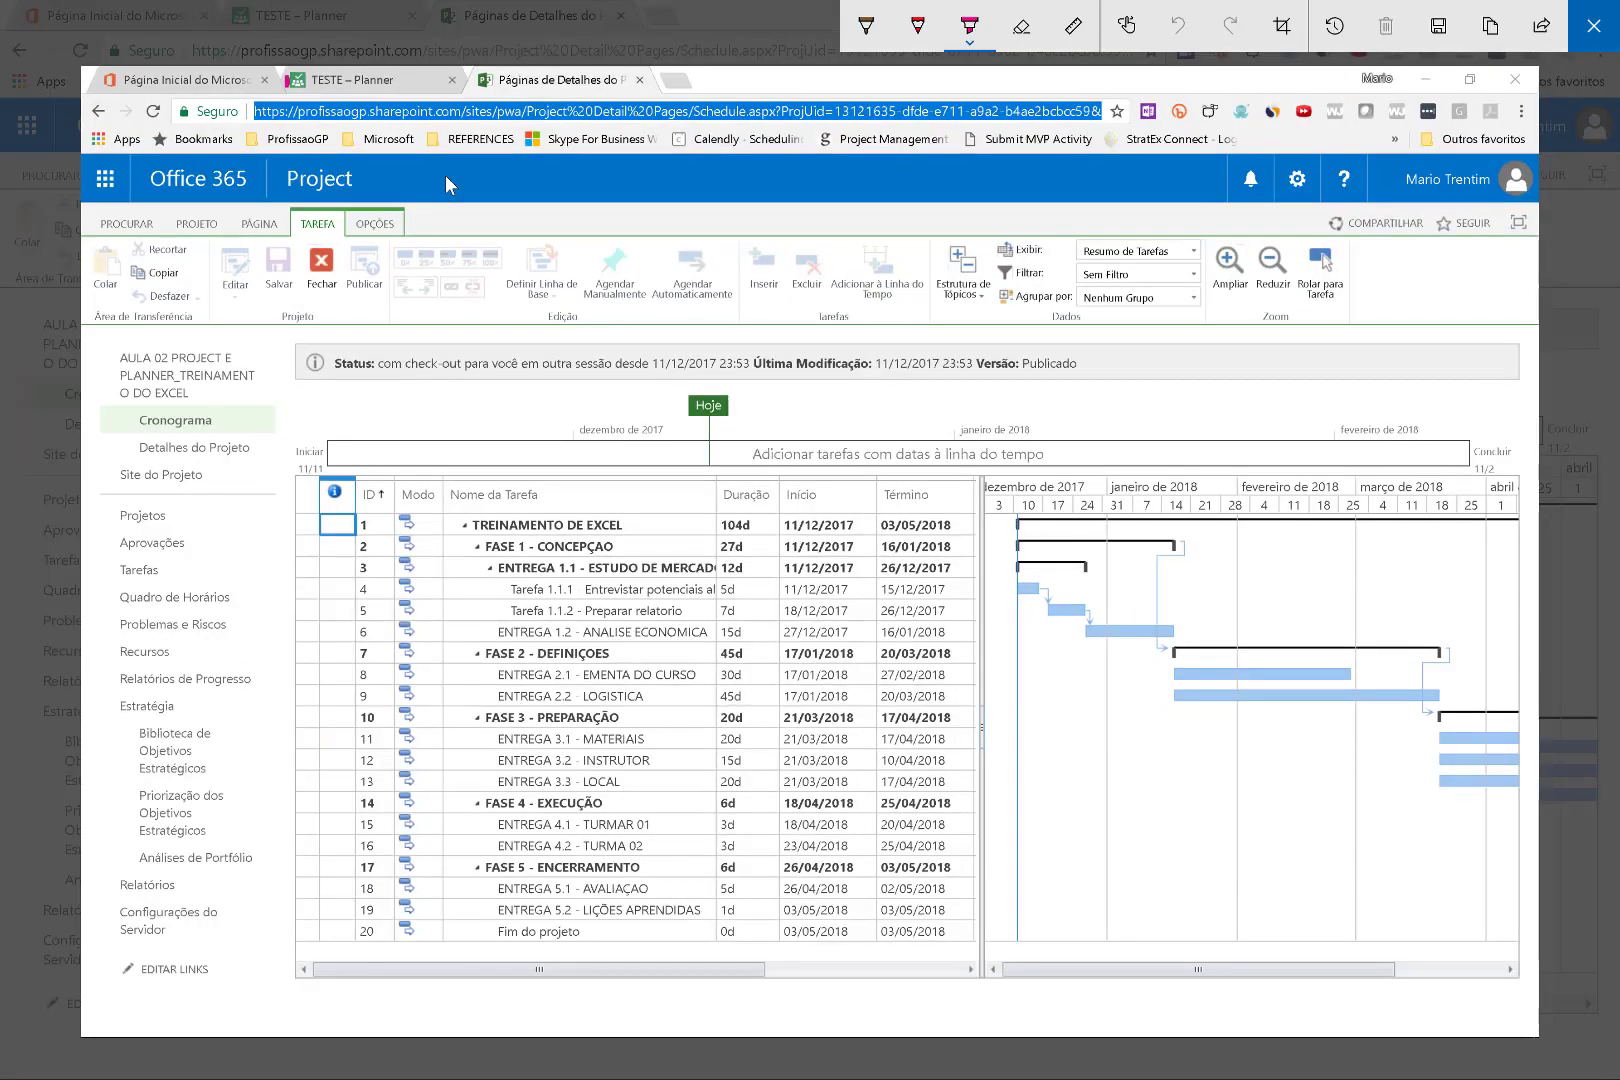
{"action": "mouse_move", "coordinate": [290, 72]}
{"action": "left_mouse_down"}
{"action": "mouse_move", "coordinate": [330, 150]}
{"action": "mouse_move", "coordinate": [608, 145]}
{"action": "mouse_move", "coordinate": [335, 70]}
{"action": "mouse_move", "coordinate": [280, 80]}
{"action": "mouse_move", "coordinate": [270, 113]}
{"action": "mouse_move", "coordinate": [528, 110]}
{"action": "left_mouse_up"}
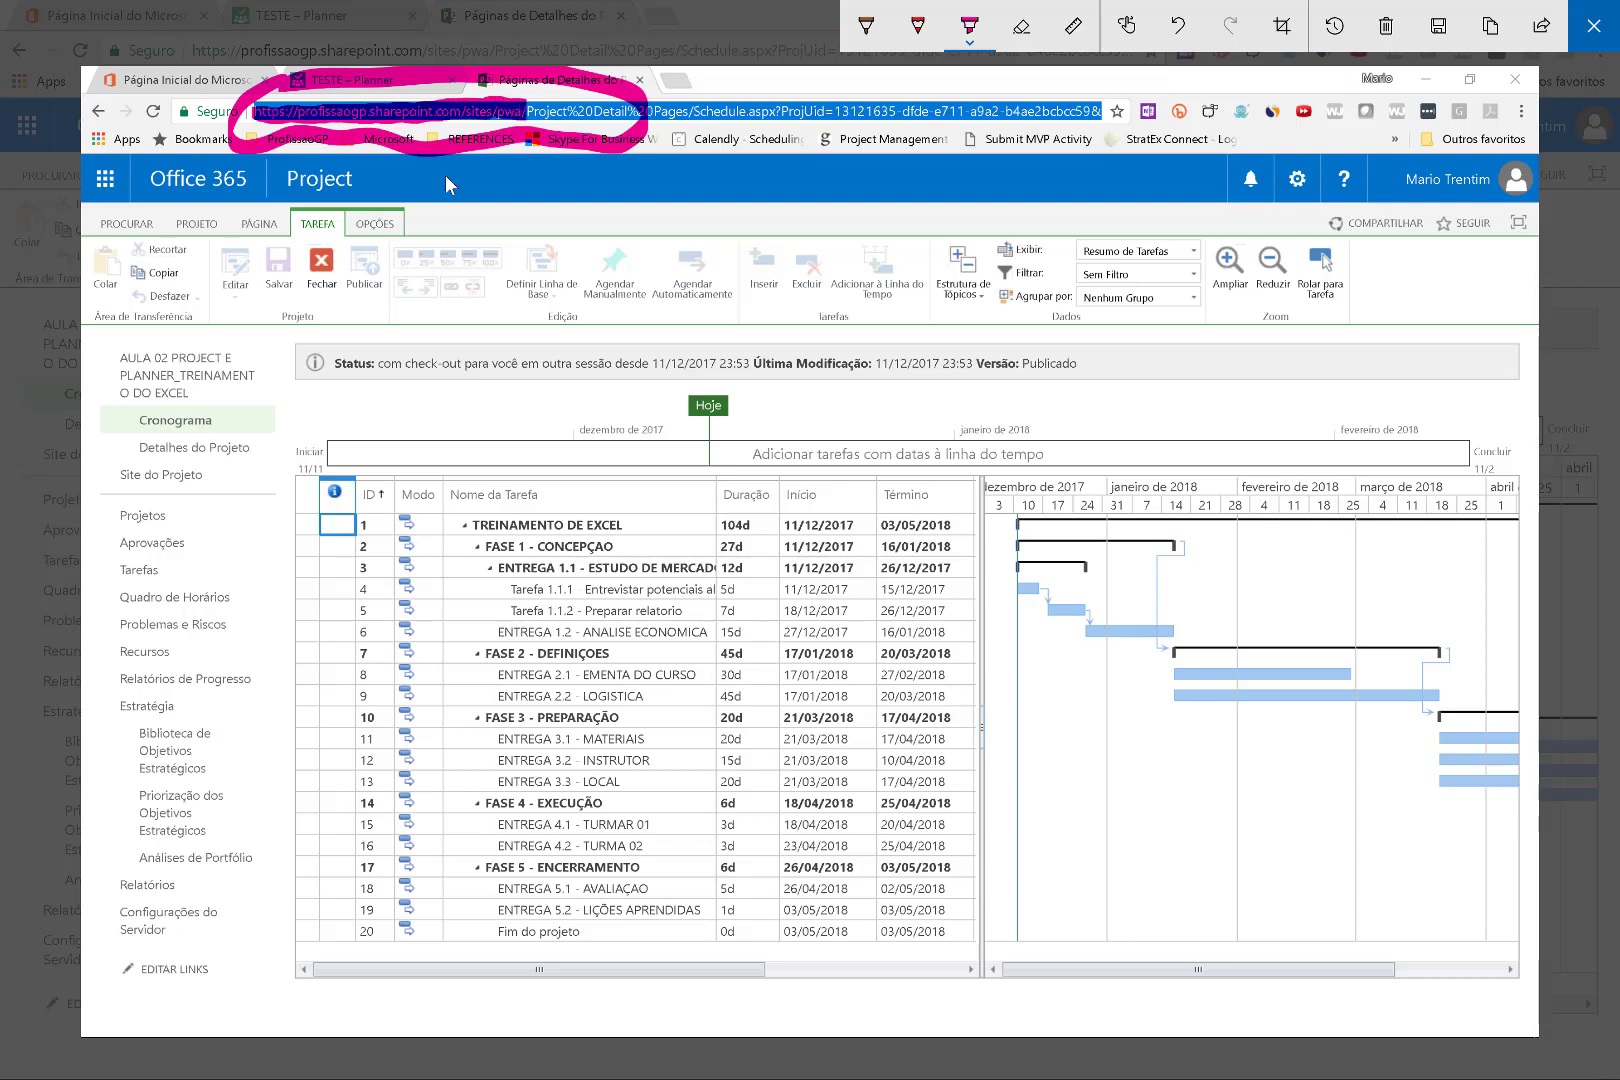
{"action": "key", "text": "Escape"}
{"action": "left_click", "coordinate": [309, 50]}
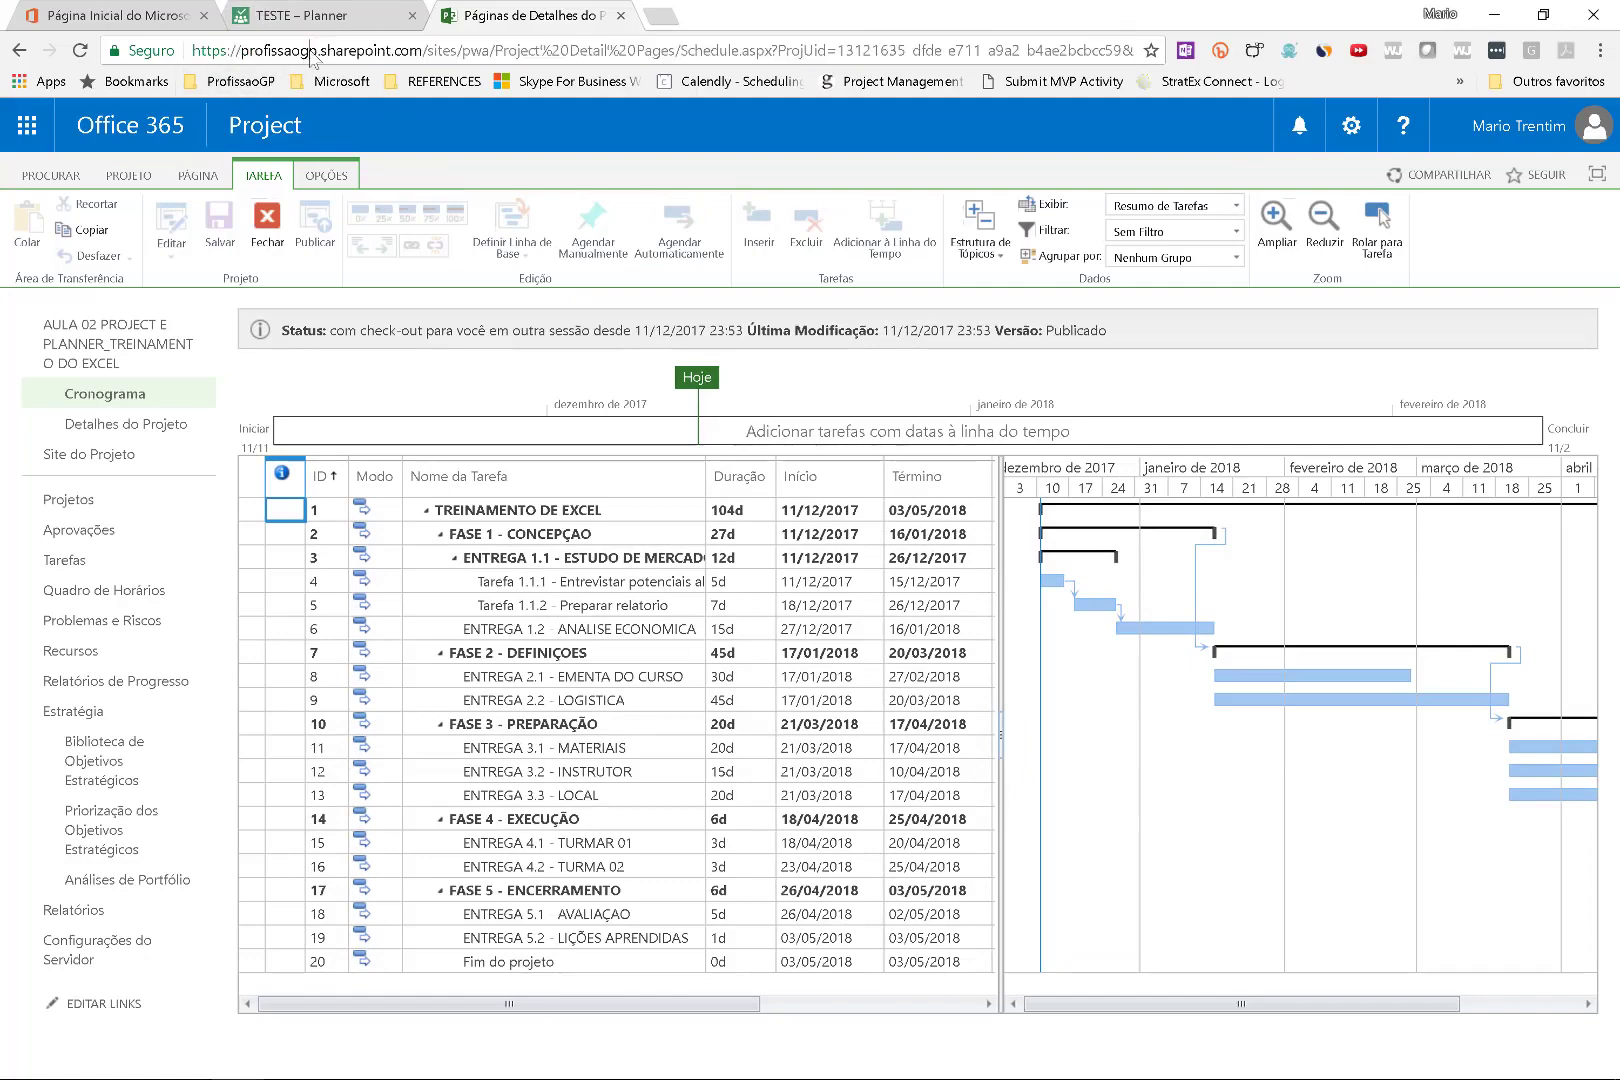
{"action": "left_click_drag", "start_coordinate": [318, 50], "coordinate": [240, 53]}
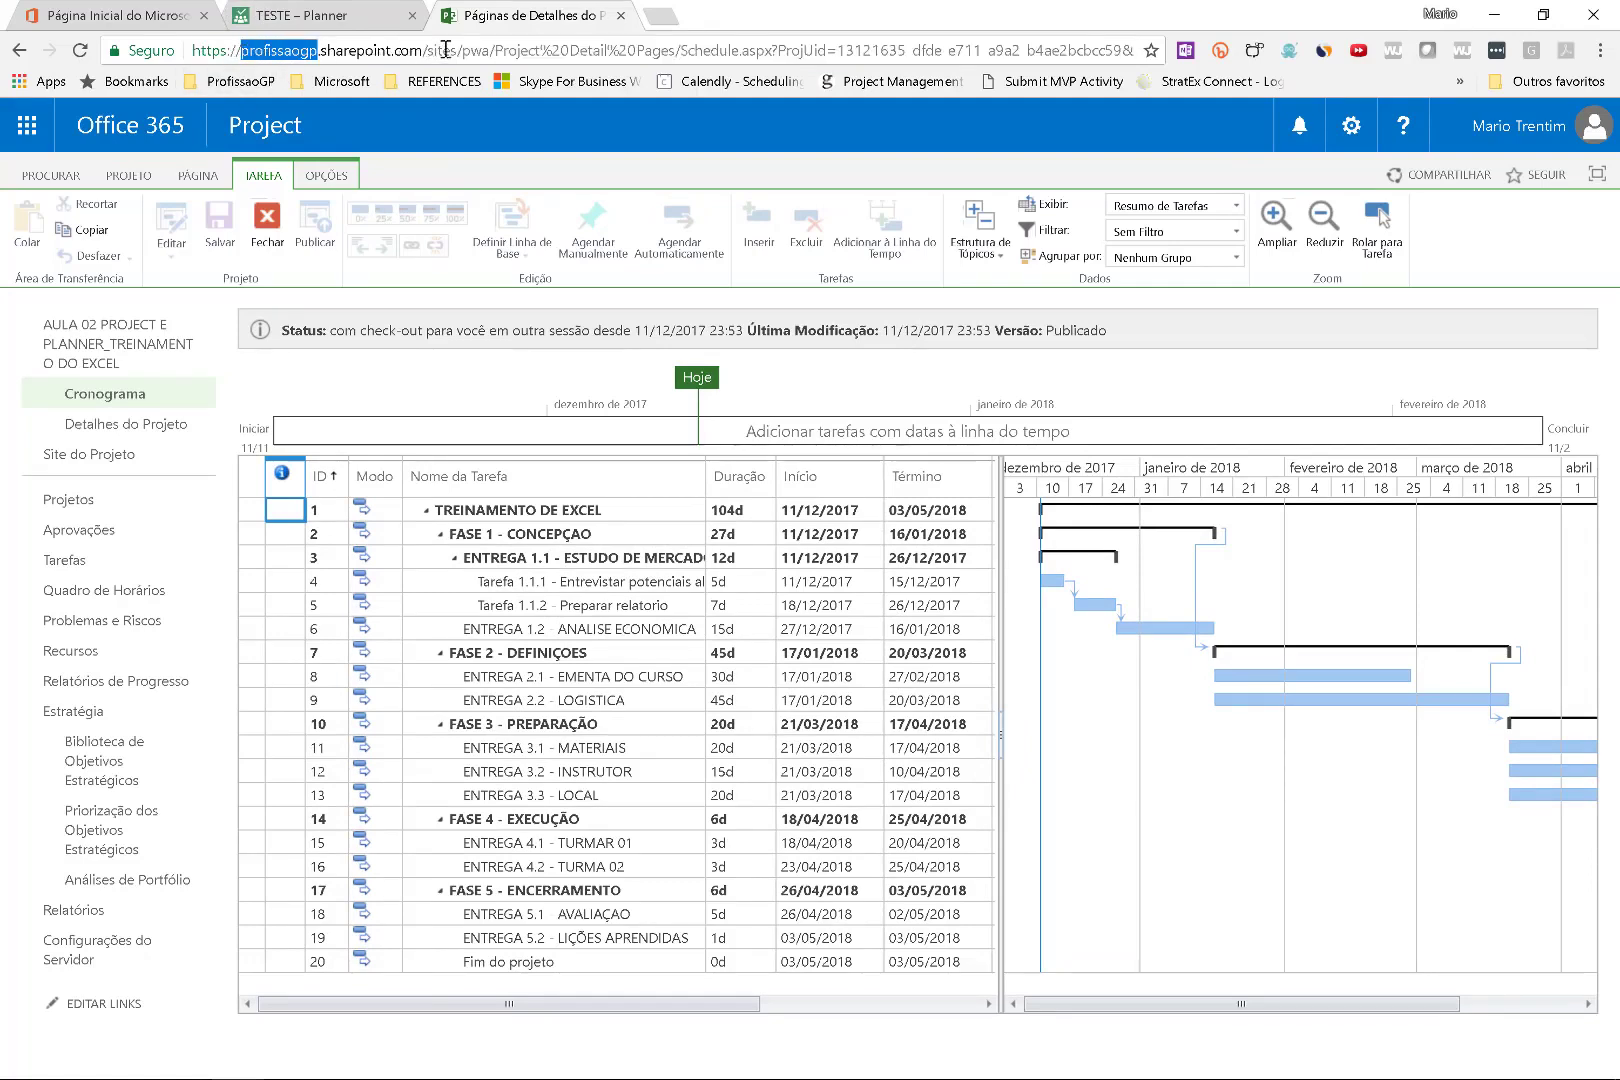
{"action": "left_click_drag", "start_coordinate": [488, 50], "coordinate": [176, 46]}
{"action": "key", "text": "ctrl+c"}
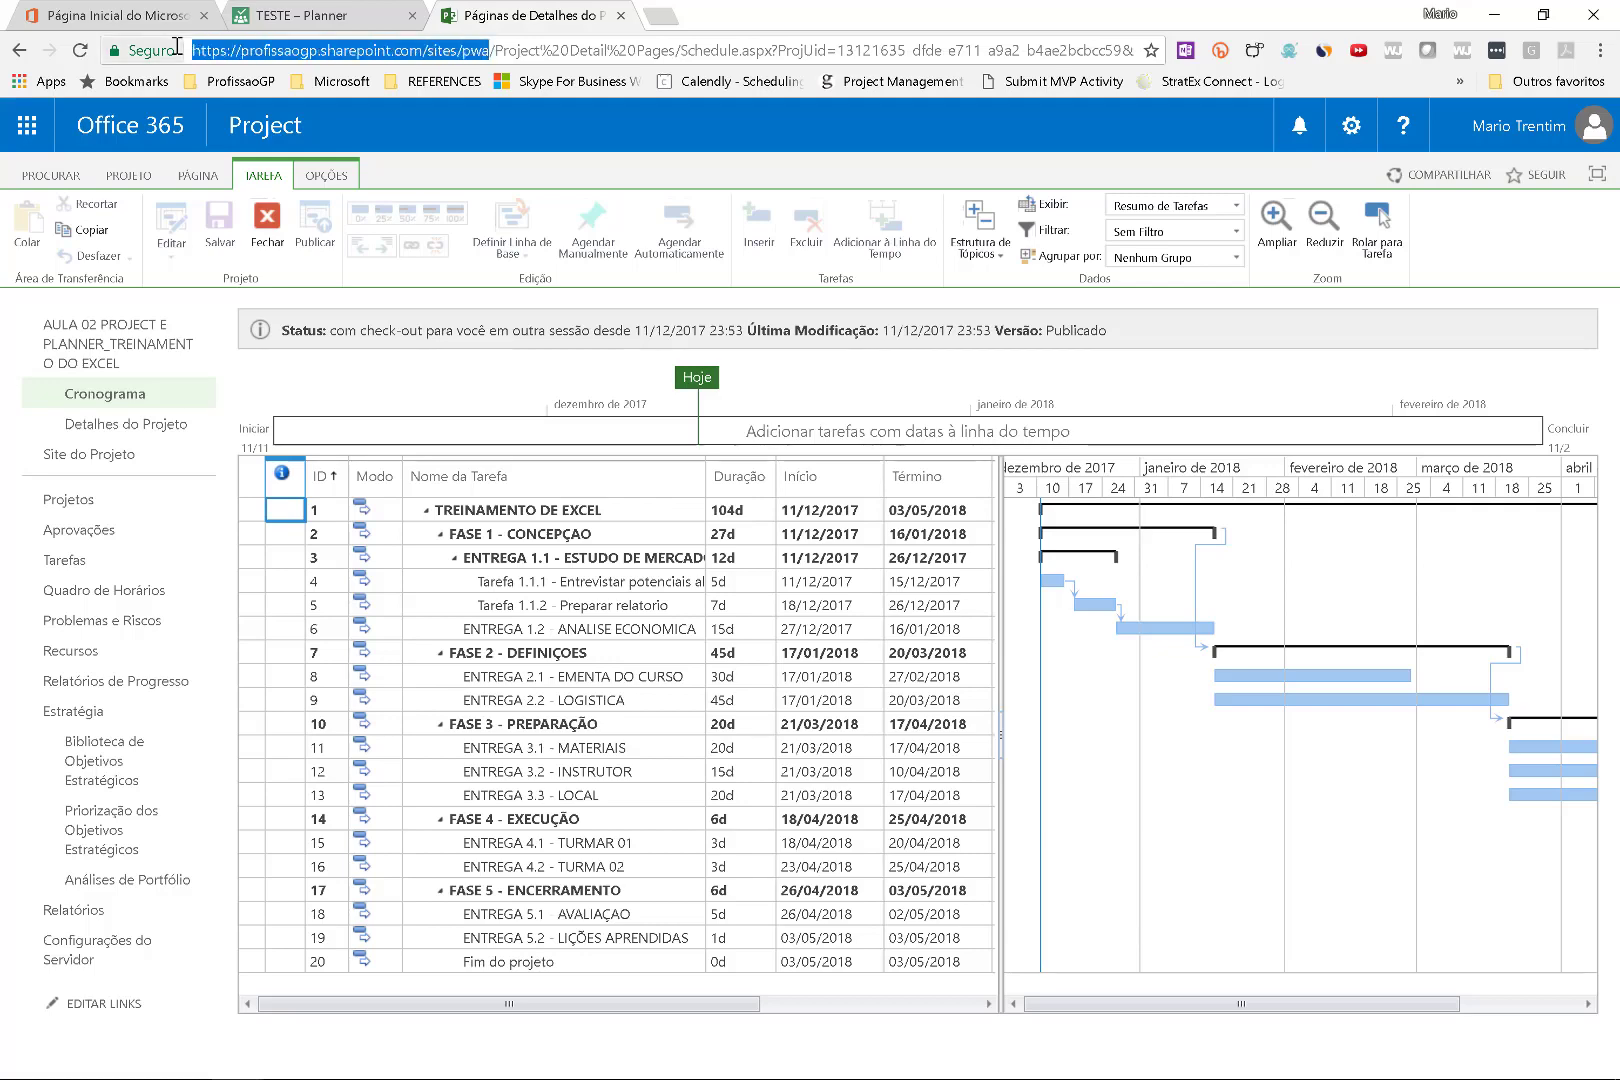
{"action": "mouse_move", "coordinate": [255, 1066]}
{"action": "left_click", "coordinate": [343, 1058]}
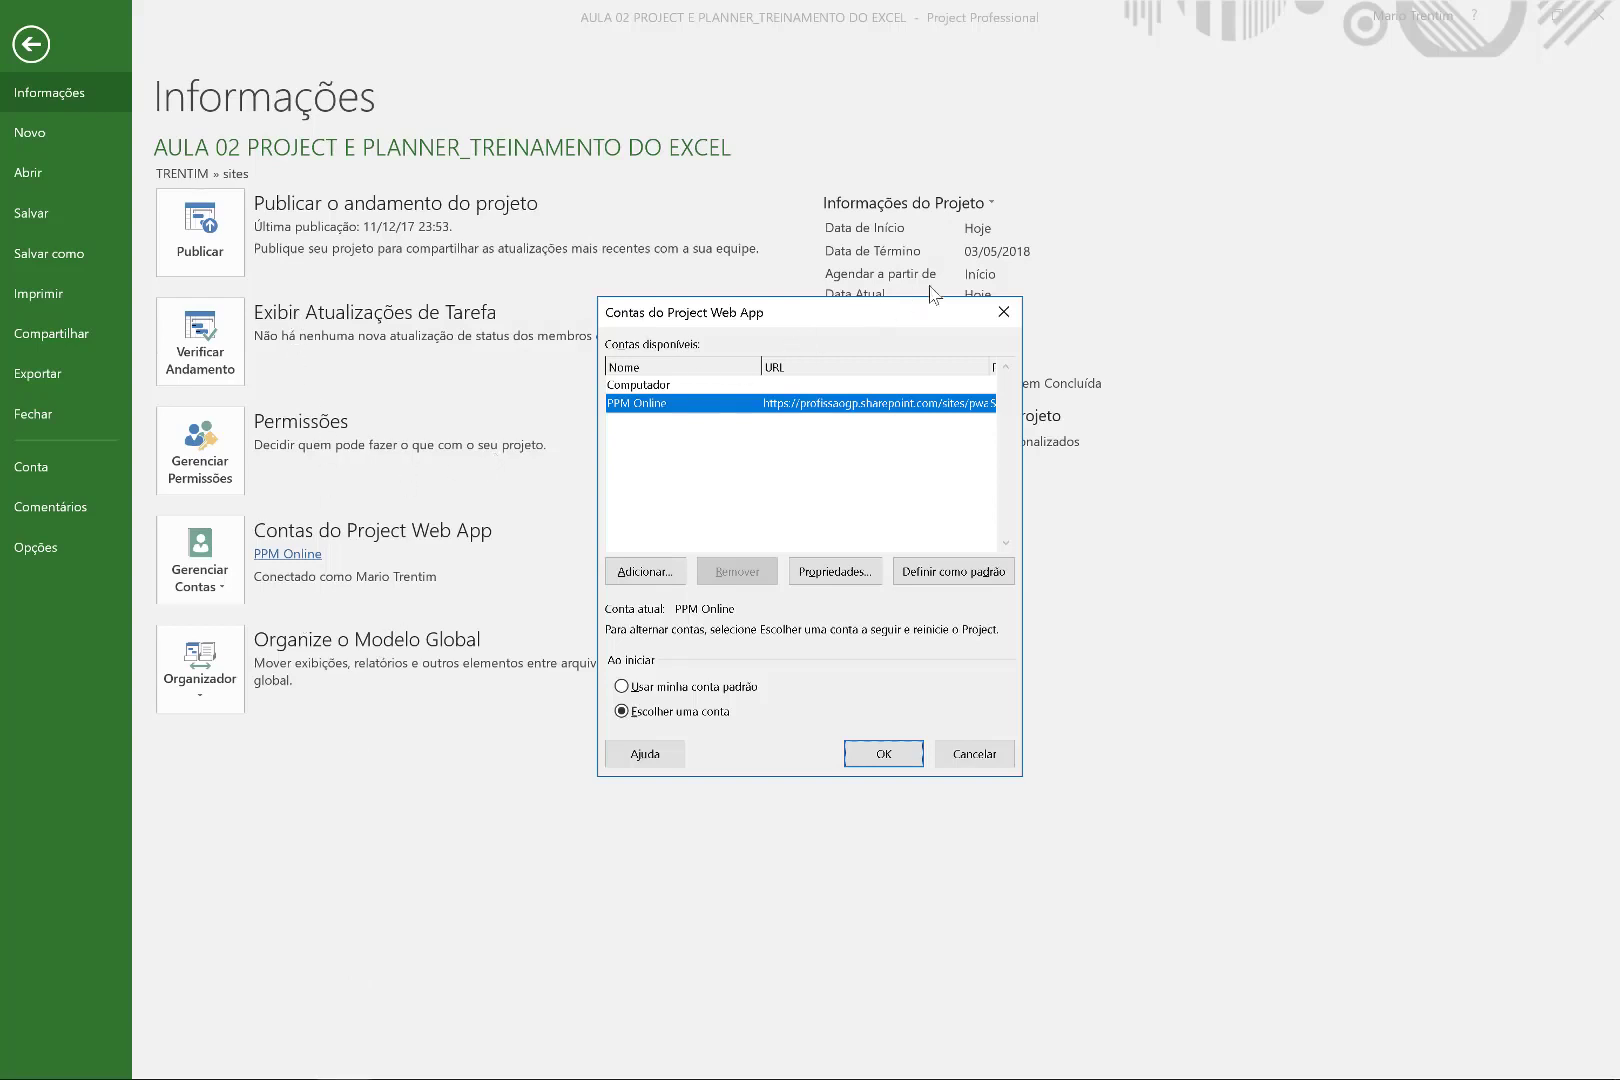
Close the accounts dialog and reopen the Project Web App account settings from File.
{"action": "left_click", "coordinate": [1019, 319]}
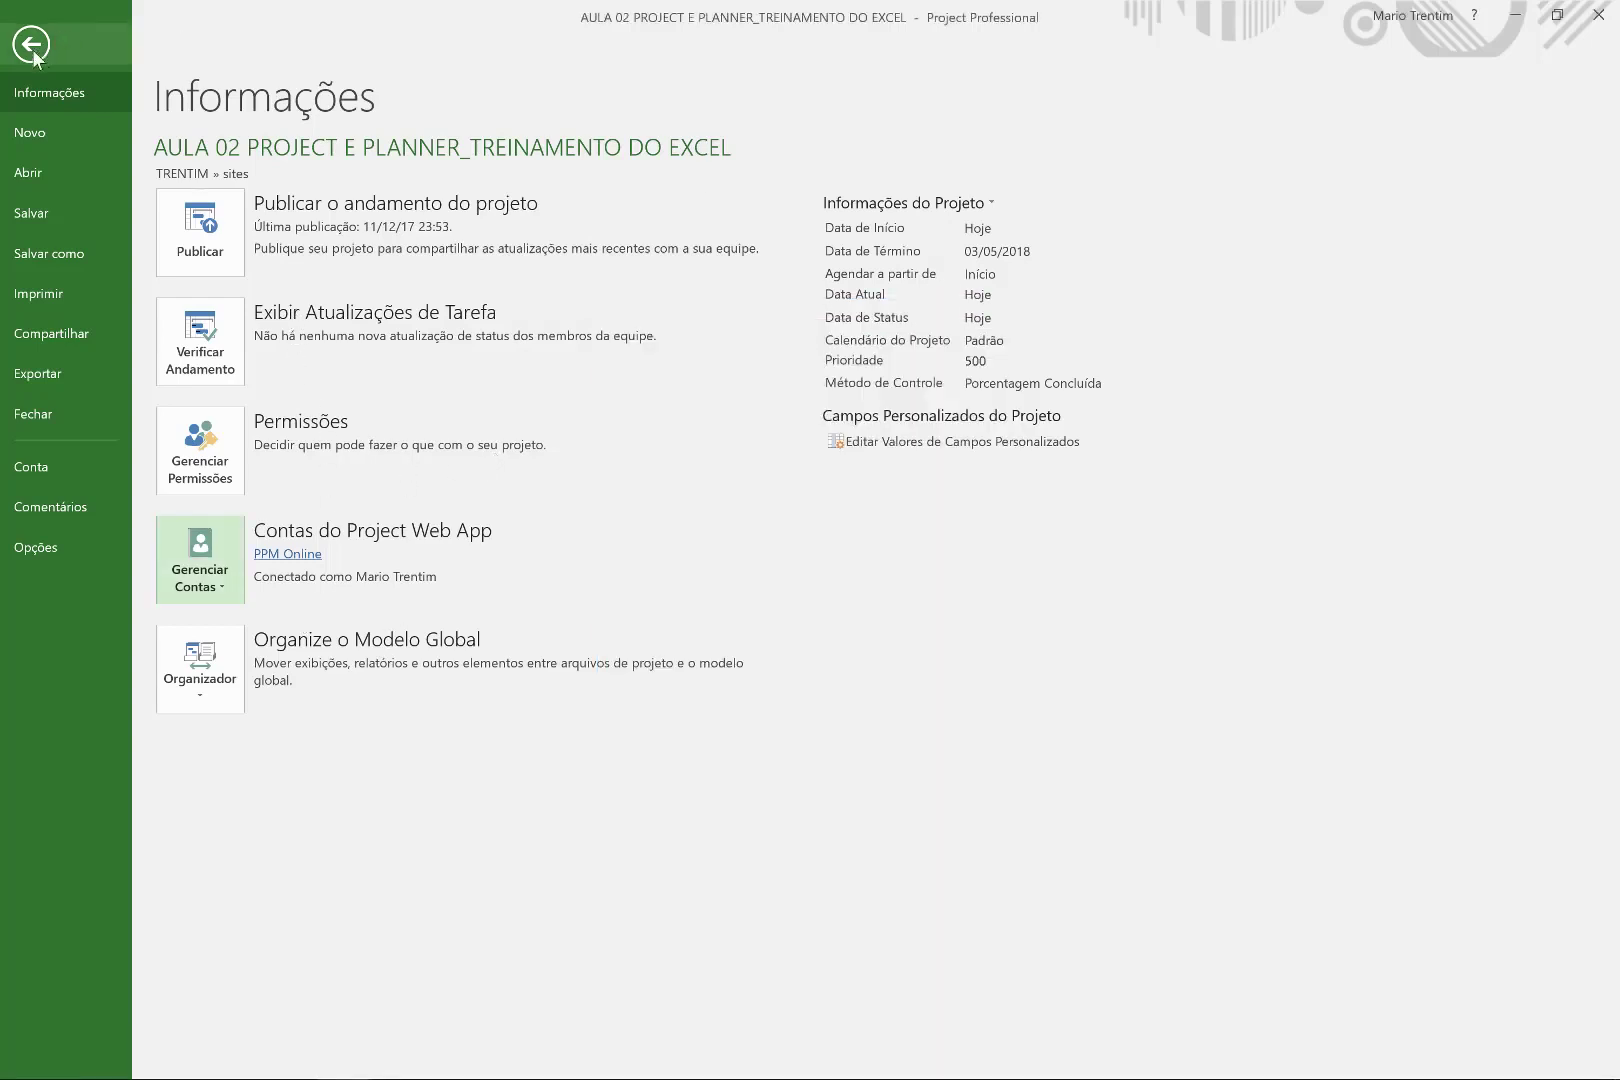
{"action": "left_click", "coordinate": [31, 52]}
{"action": "left_click", "coordinate": [33, 55]}
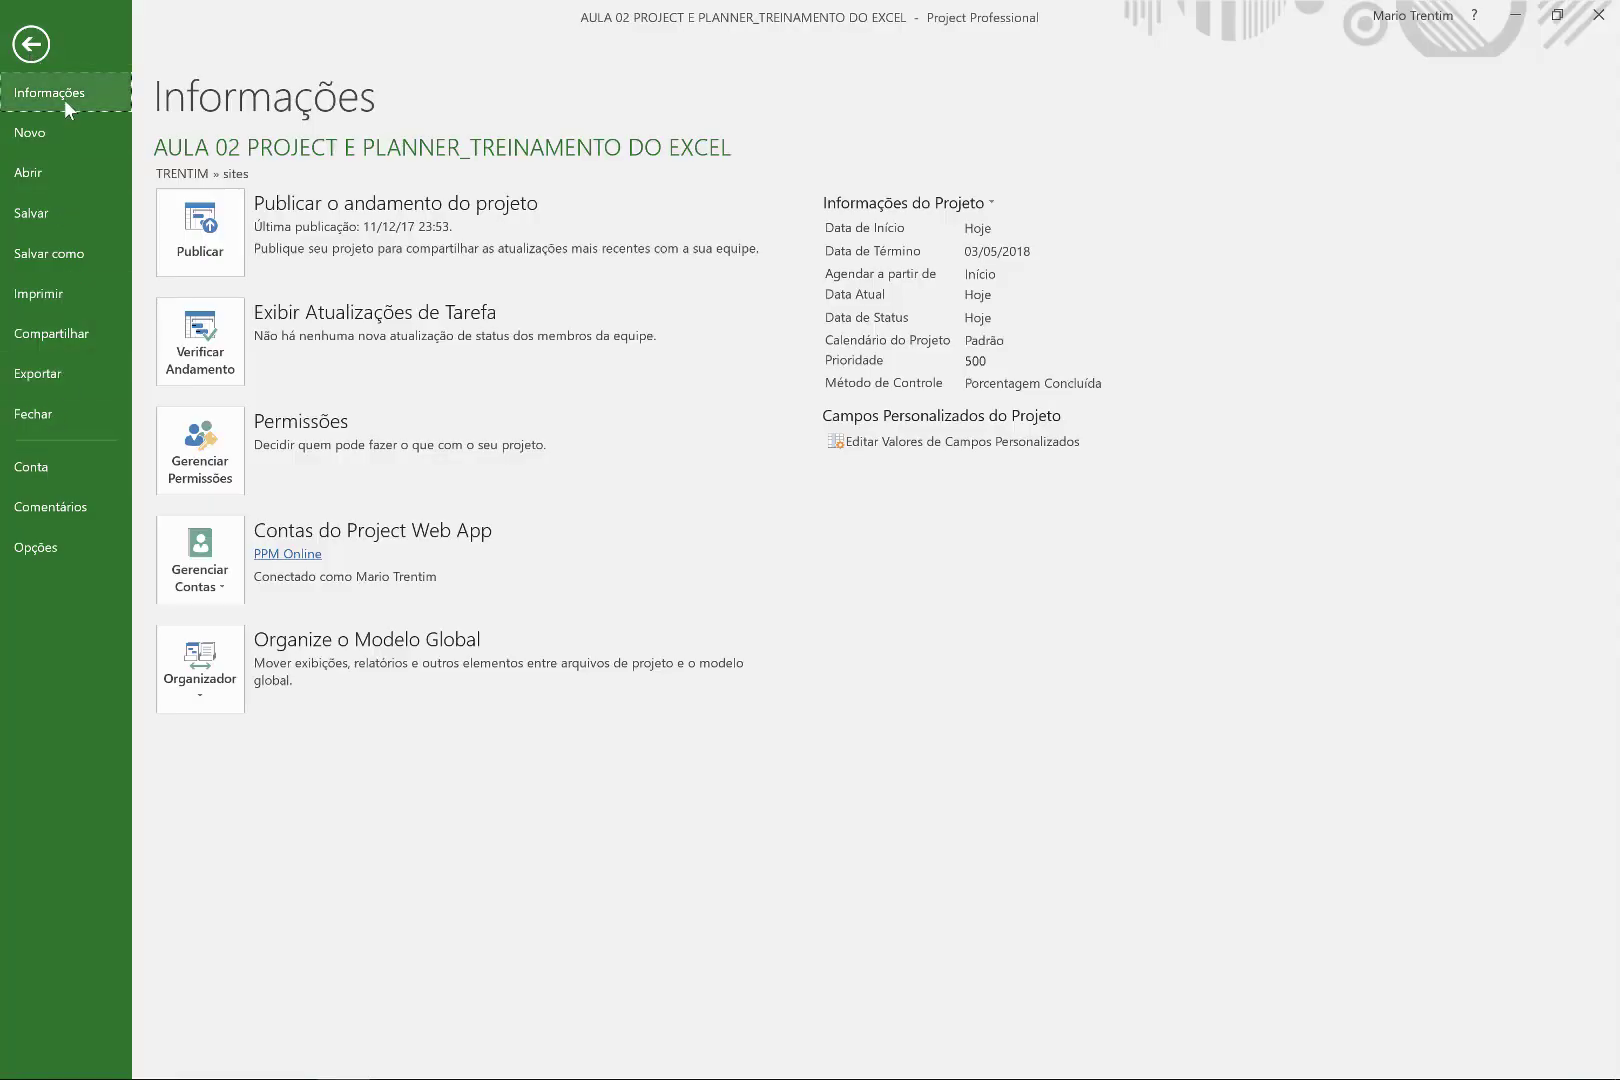
{"action": "left_click", "coordinate": [222, 568]}
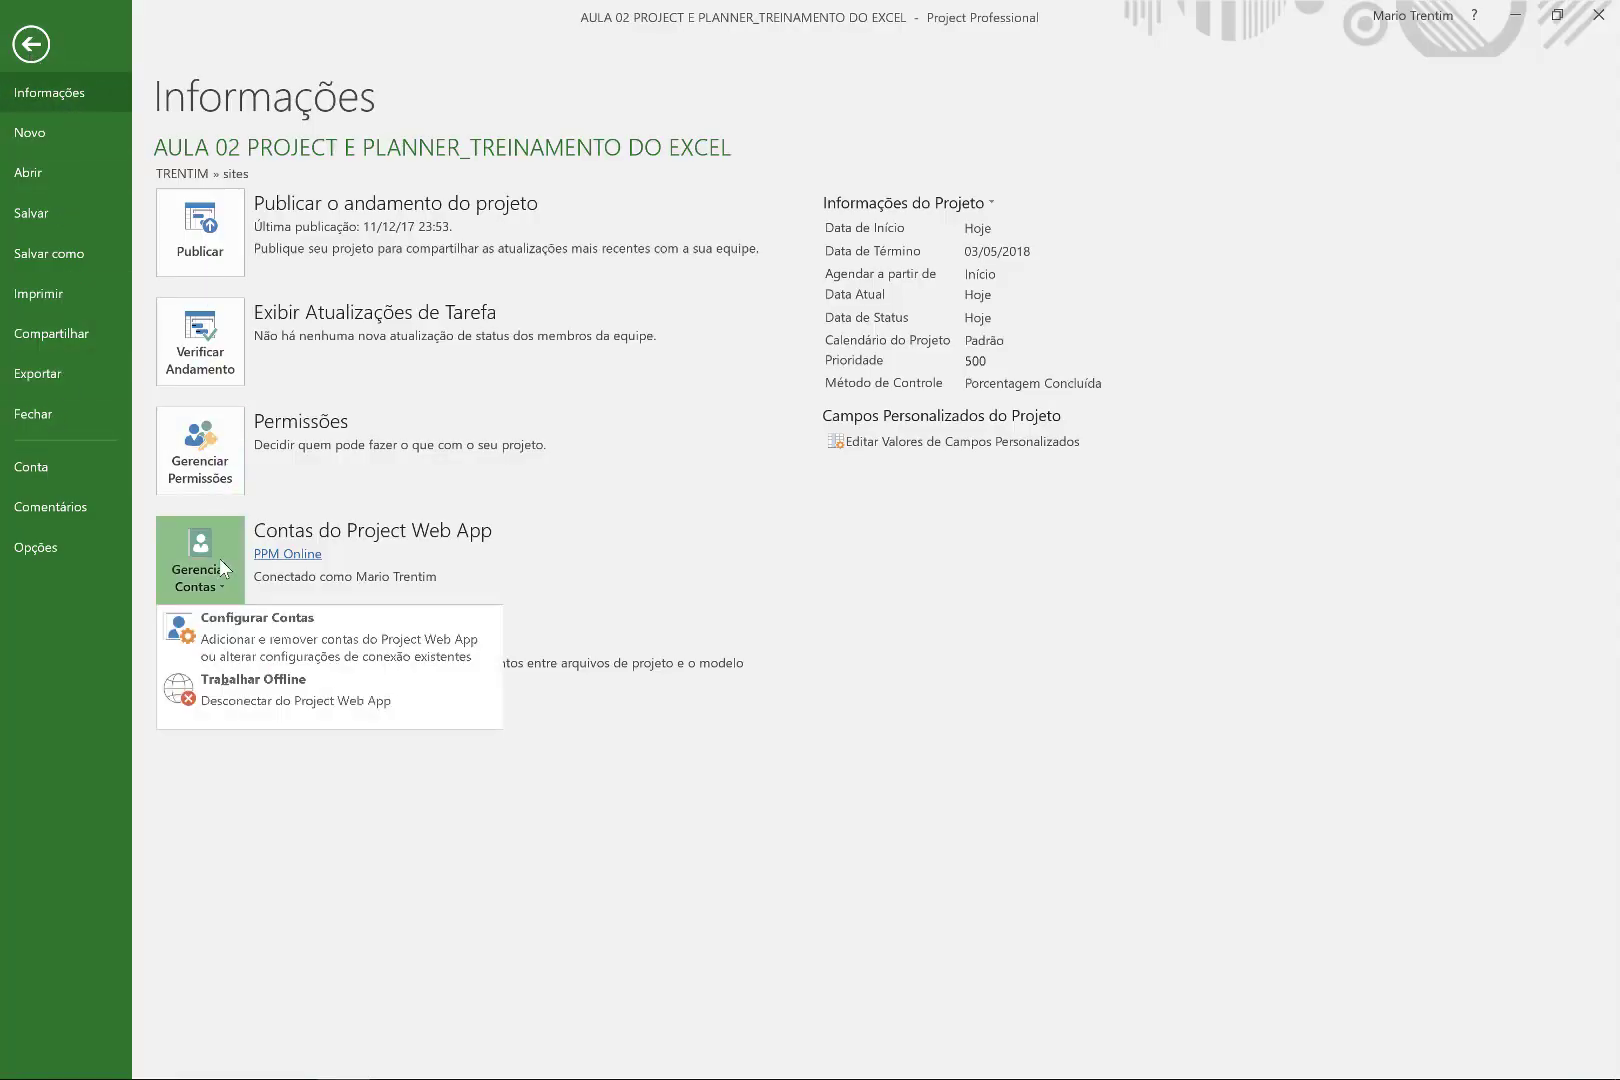
{"action": "left_click", "coordinate": [257, 628]}
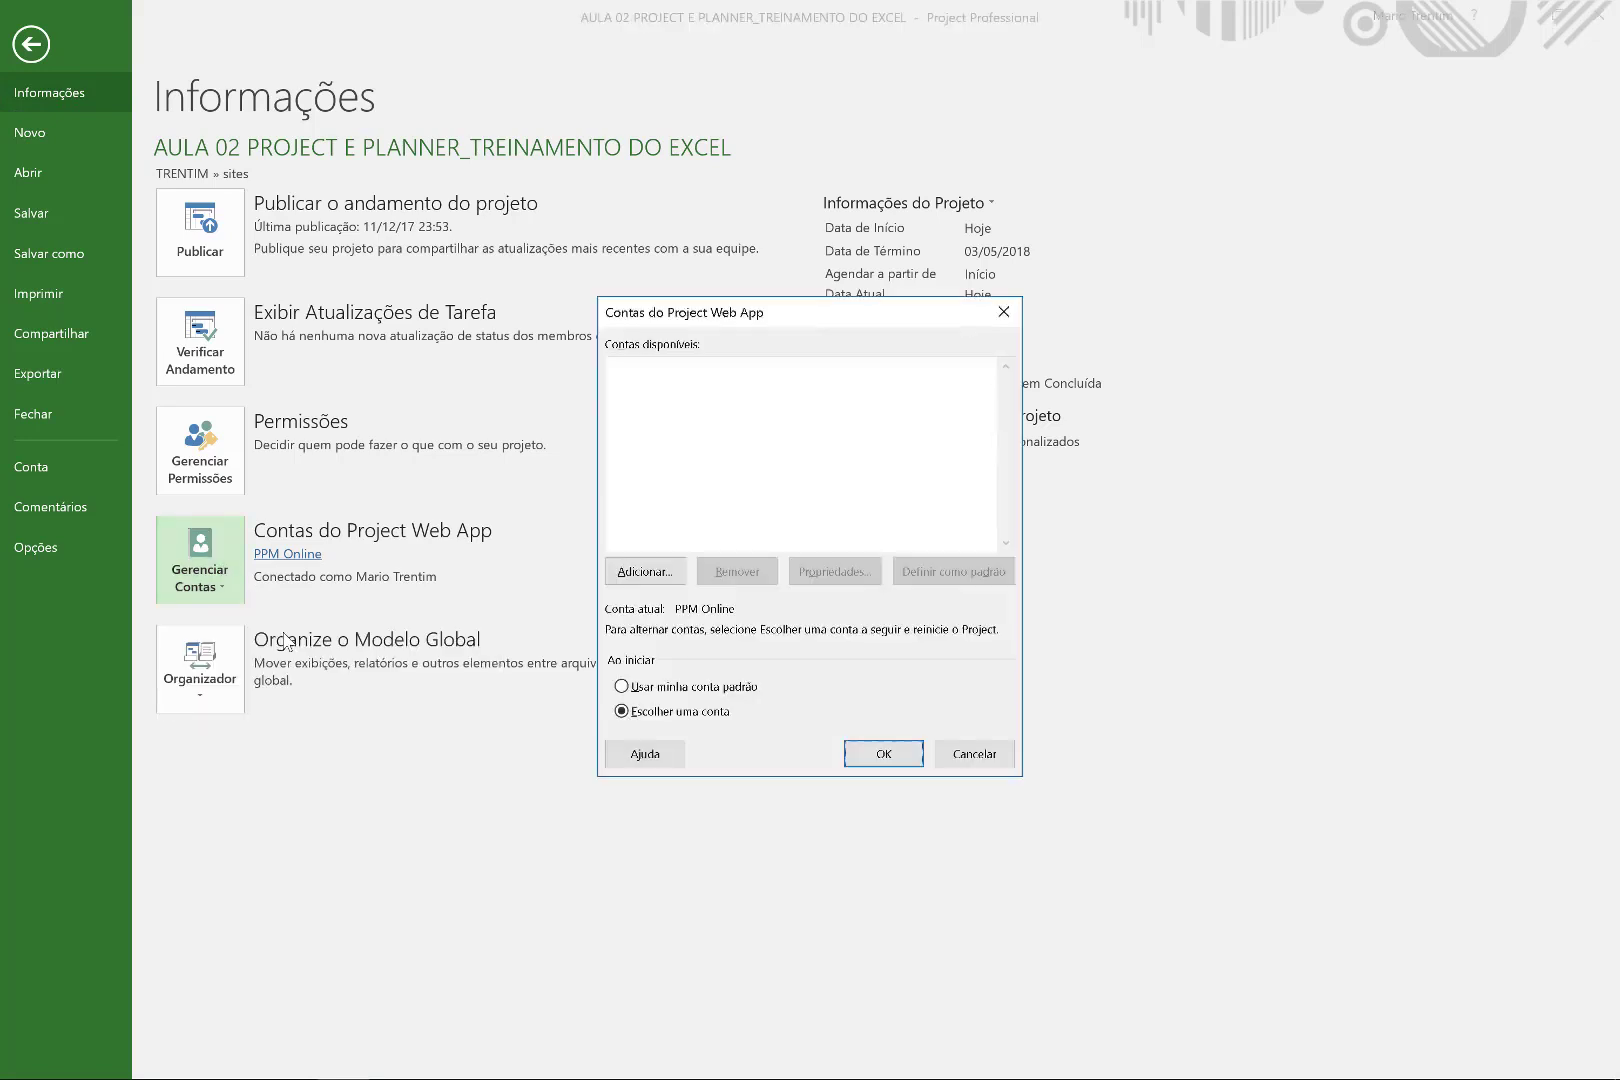
Draft a 'ProfissaoGP - Project Online' account with the pasted PWA URL, then cancel it.
{"action": "left_click", "coordinate": [646, 578]}
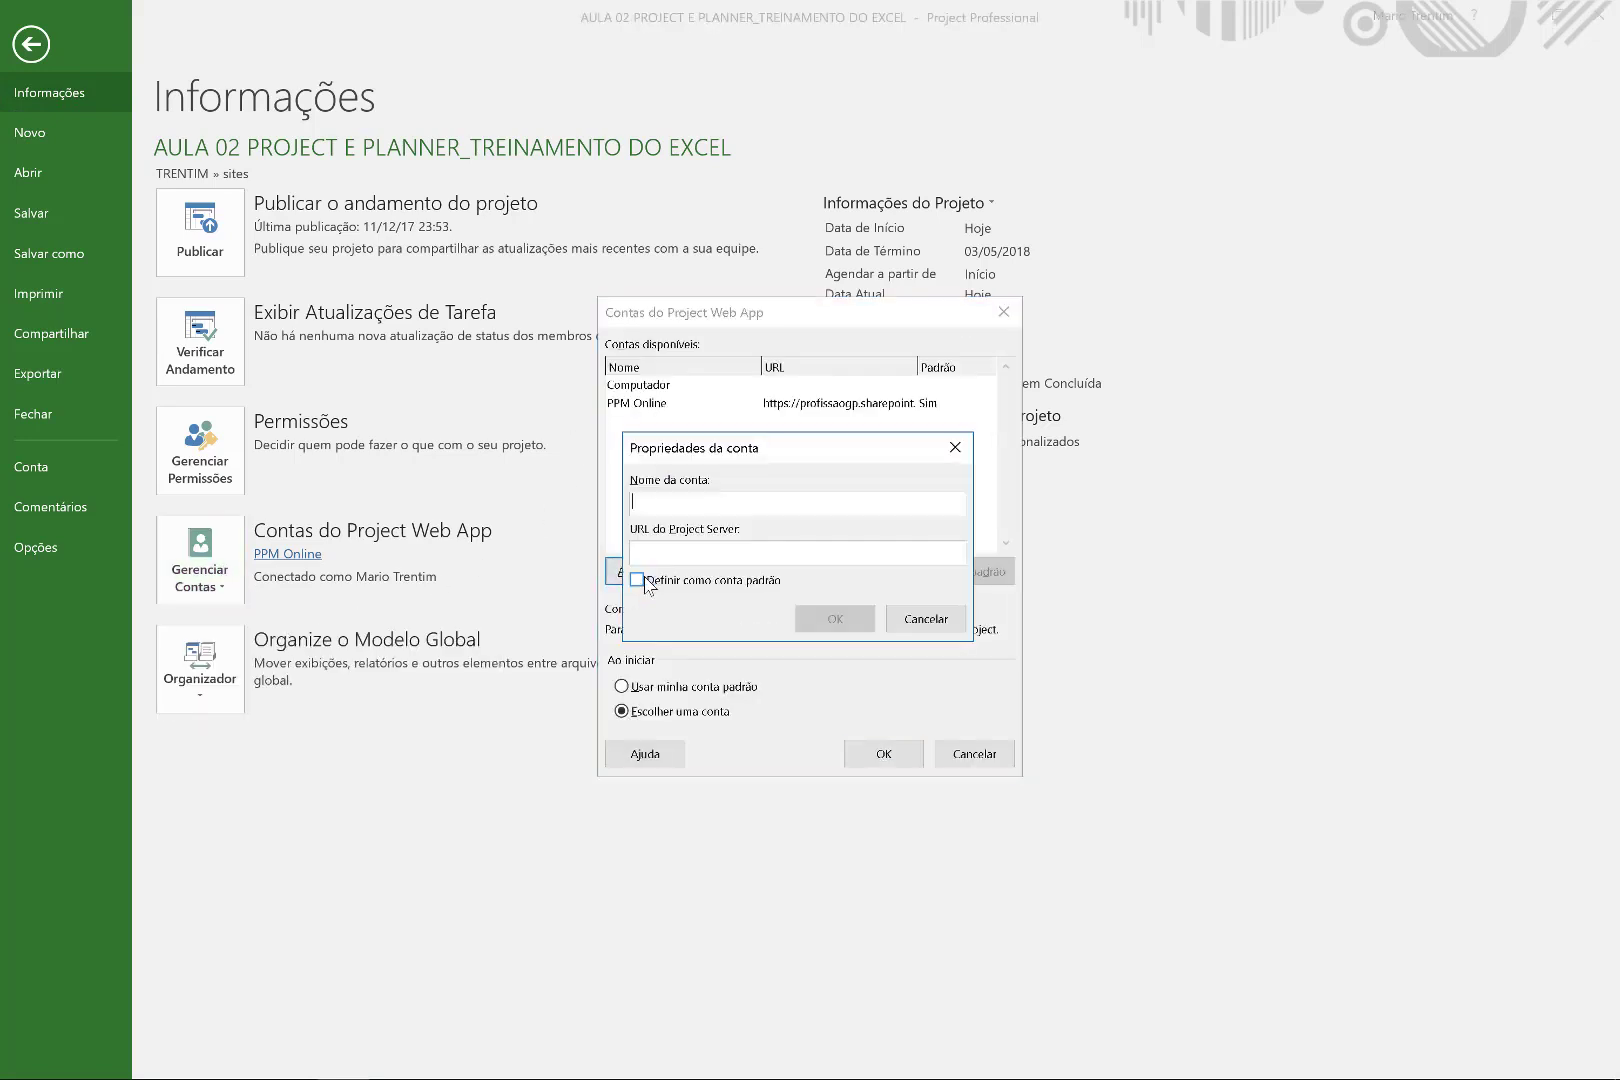
{"action": "left_click", "coordinate": [662, 507]}
{"action": "type", "text": "ProfissaoGP - Project Online"}
{"action": "key", "text": "ctrl+v"}
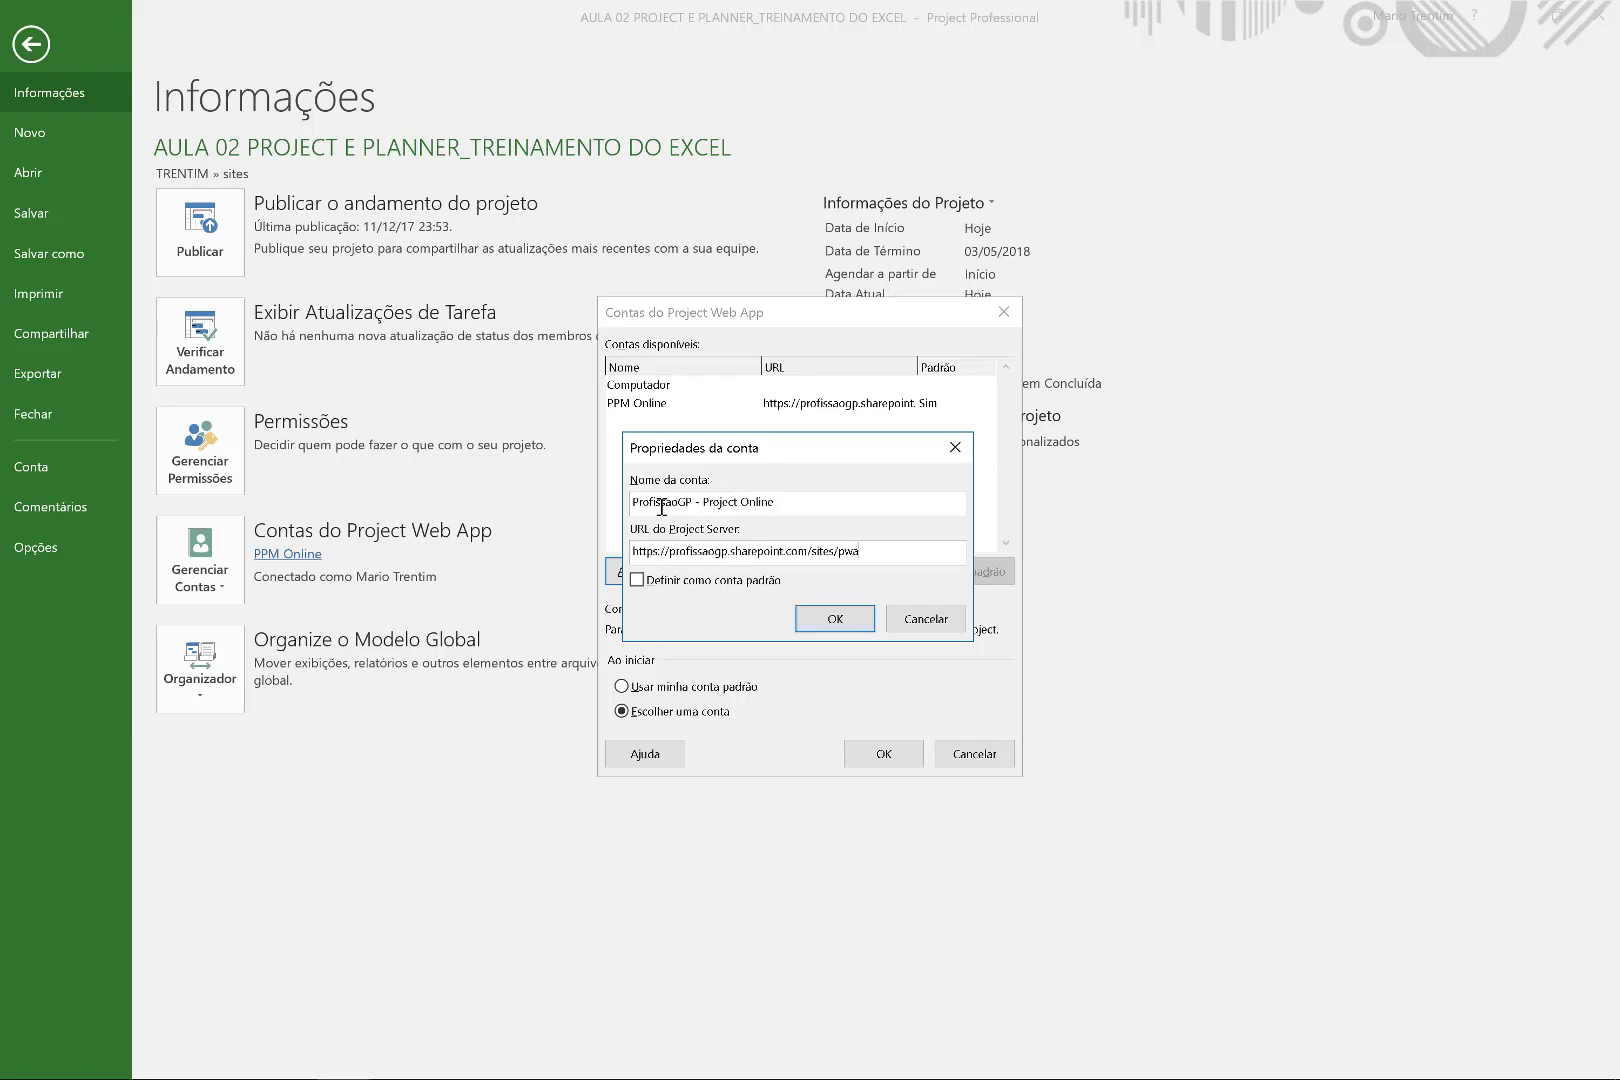
{"action": "left_click", "coordinate": [922, 624]}
Close the accounts dialog unchanged and return to the 104-day Gantt chart.
{"action": "left_click", "coordinate": [653, 390]}
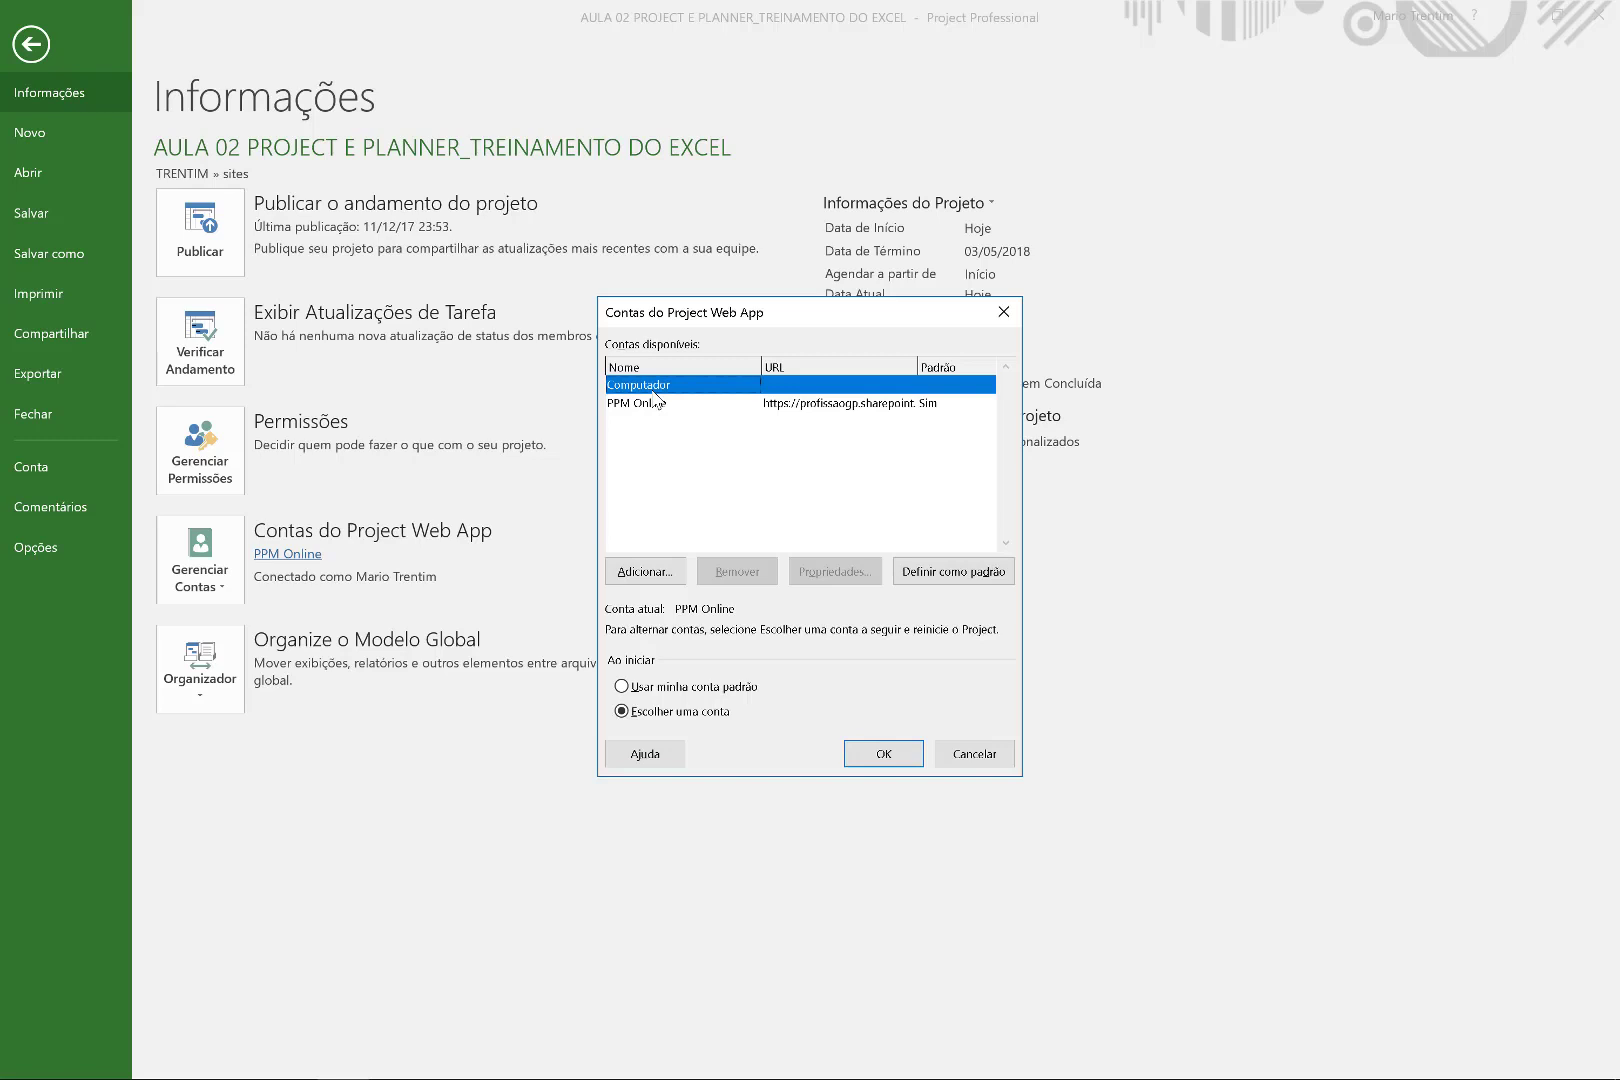
{"action": "left_click", "coordinate": [745, 403]}
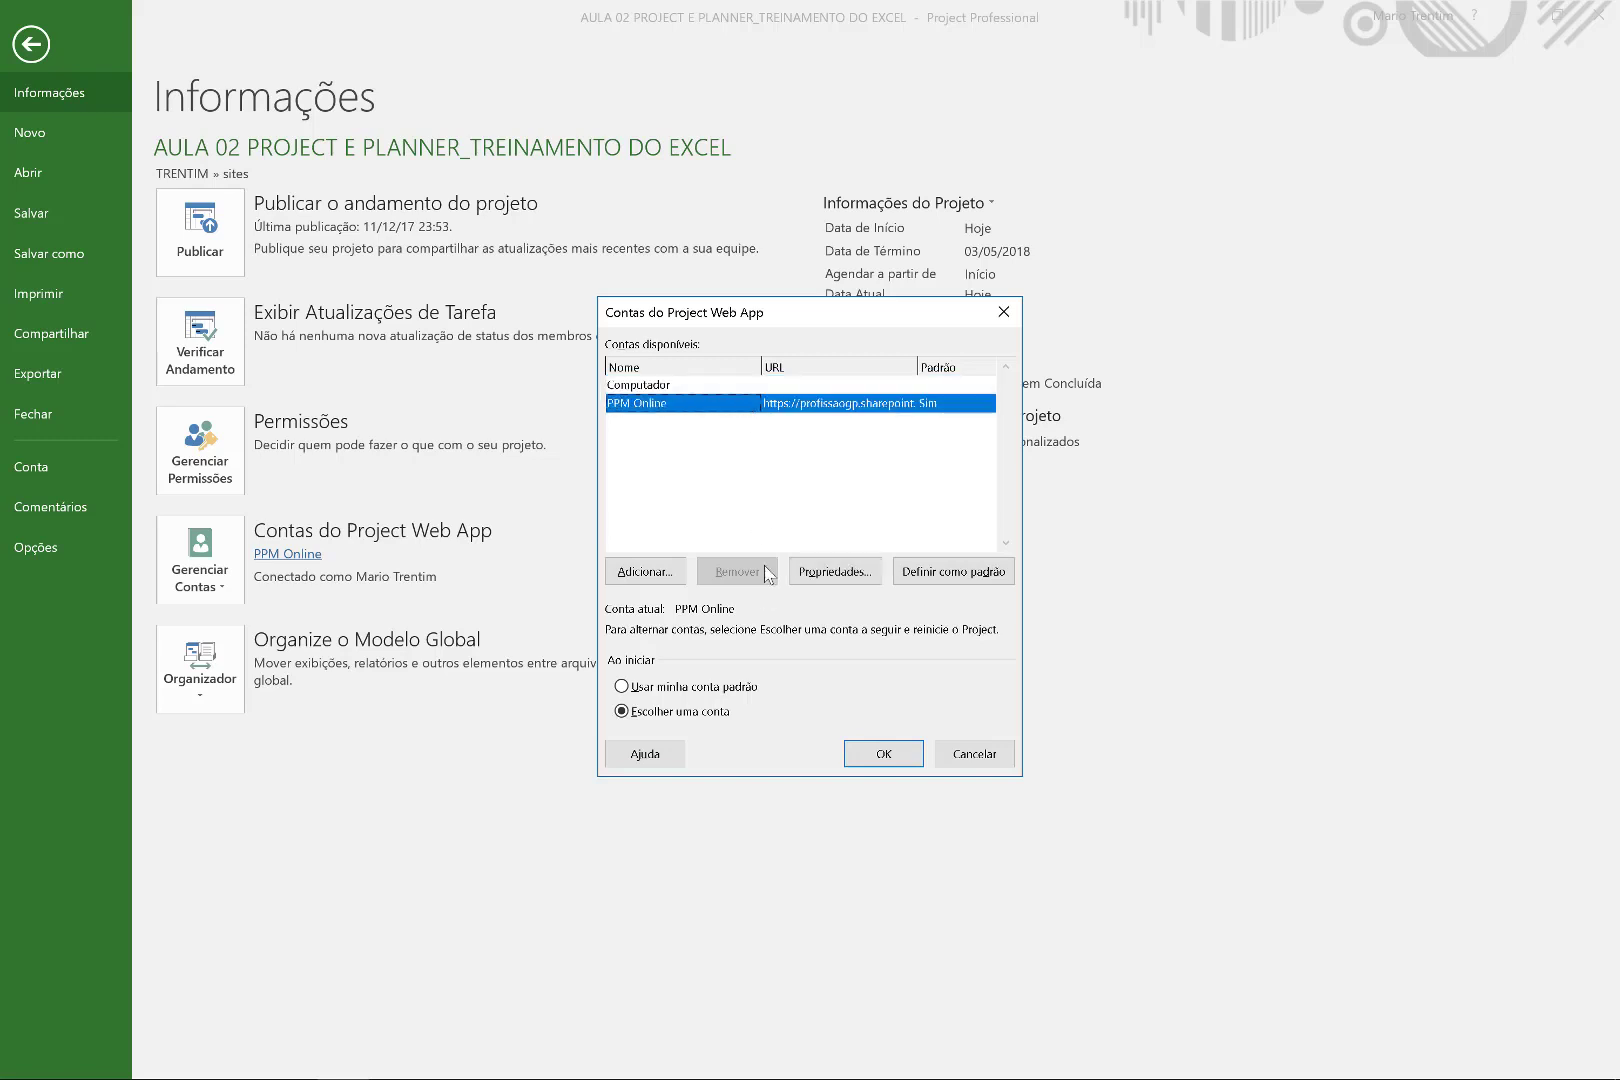
{"action": "left_click", "coordinate": [972, 756]}
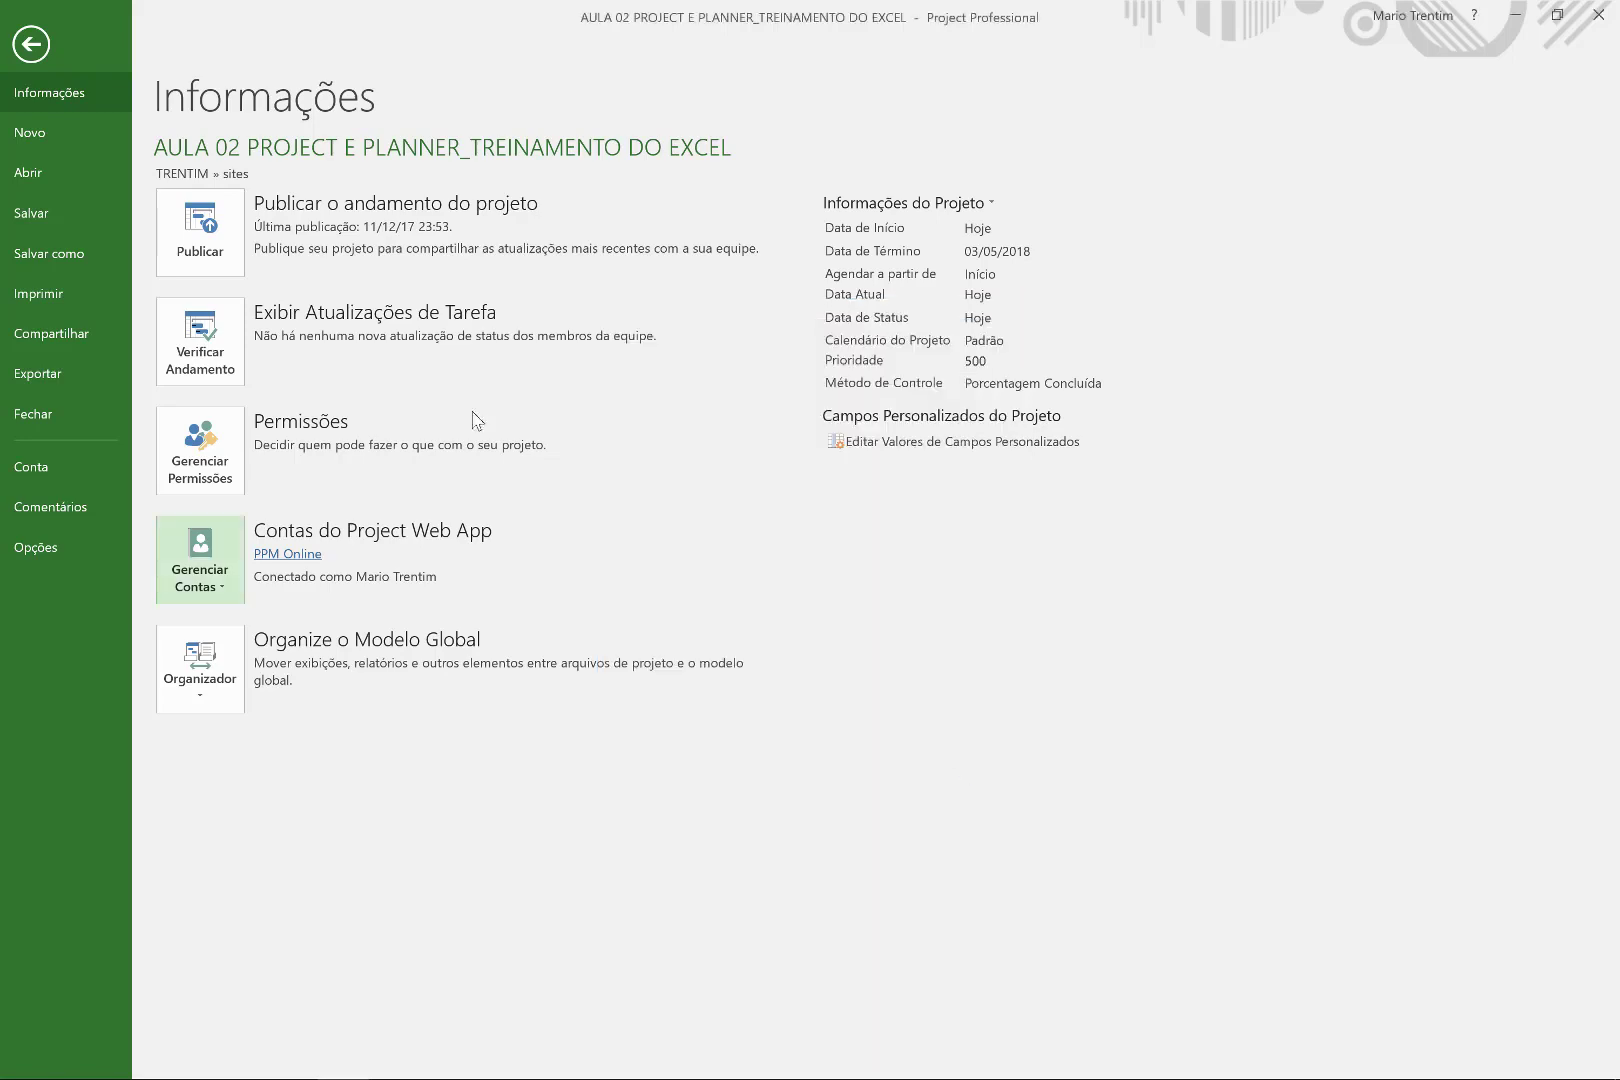
{"action": "left_click", "coordinate": [16, 45]}
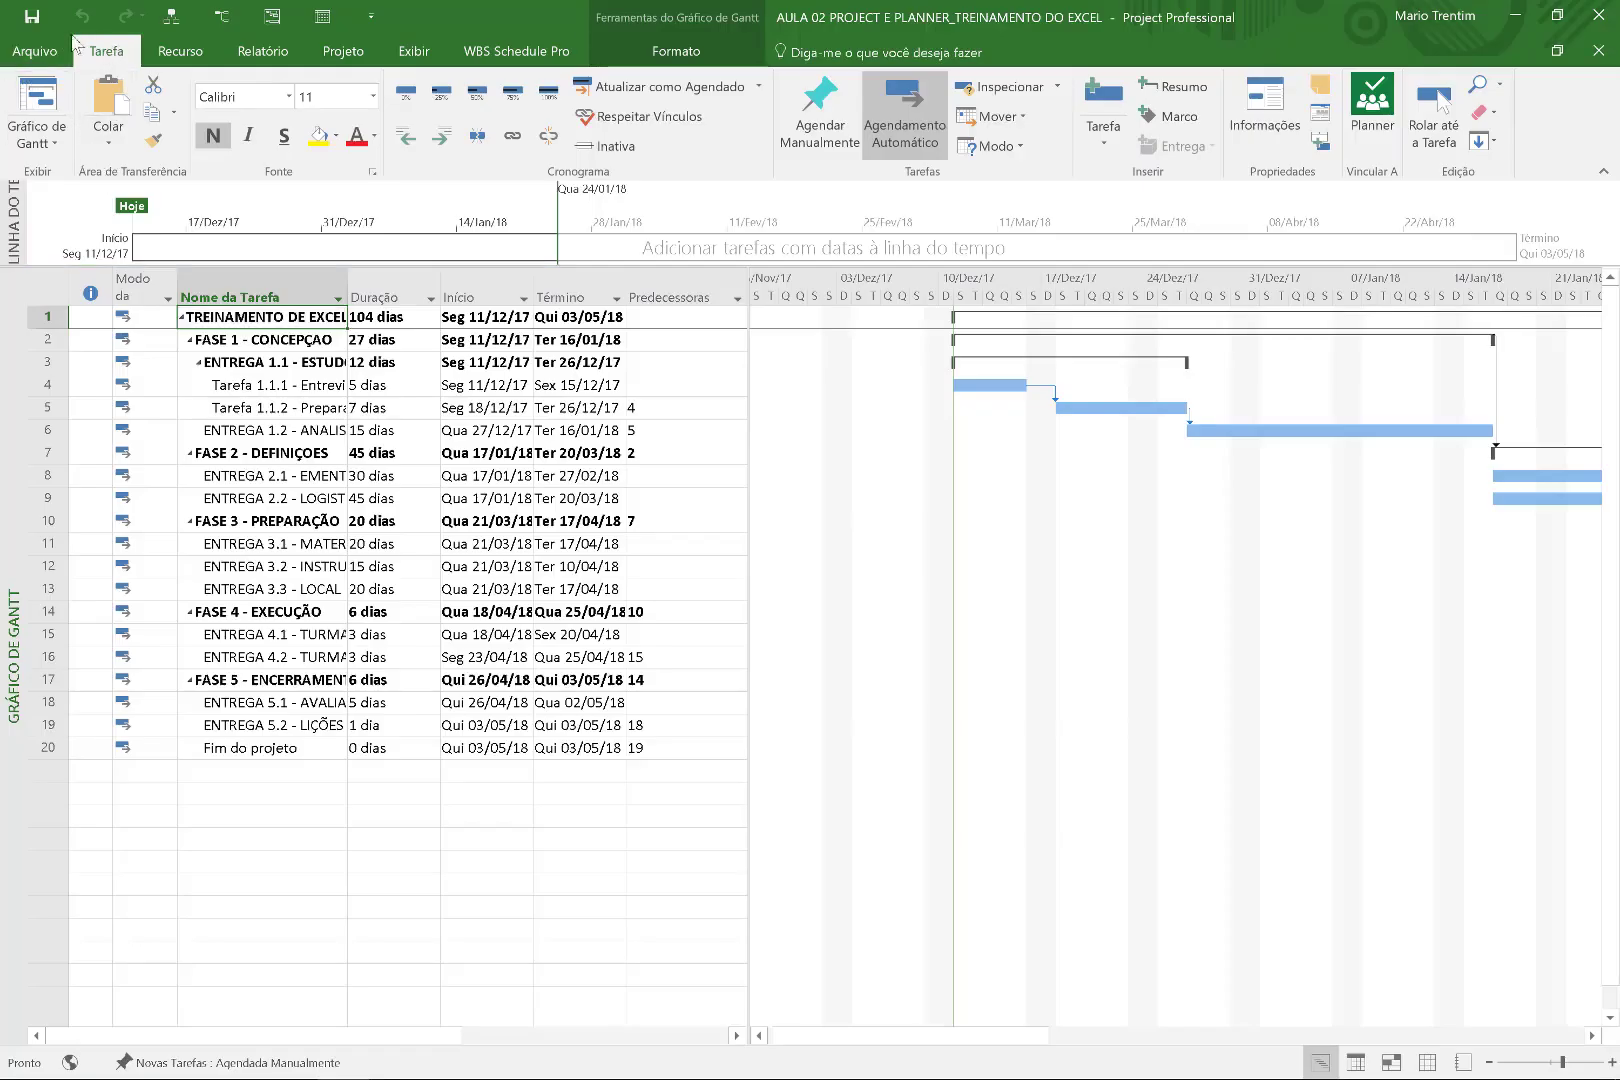
Publish the project, select Tarefa 1.1.1, and widen the Nome da Tarefa column.
{"action": "left_click", "coordinate": [44, 51]}
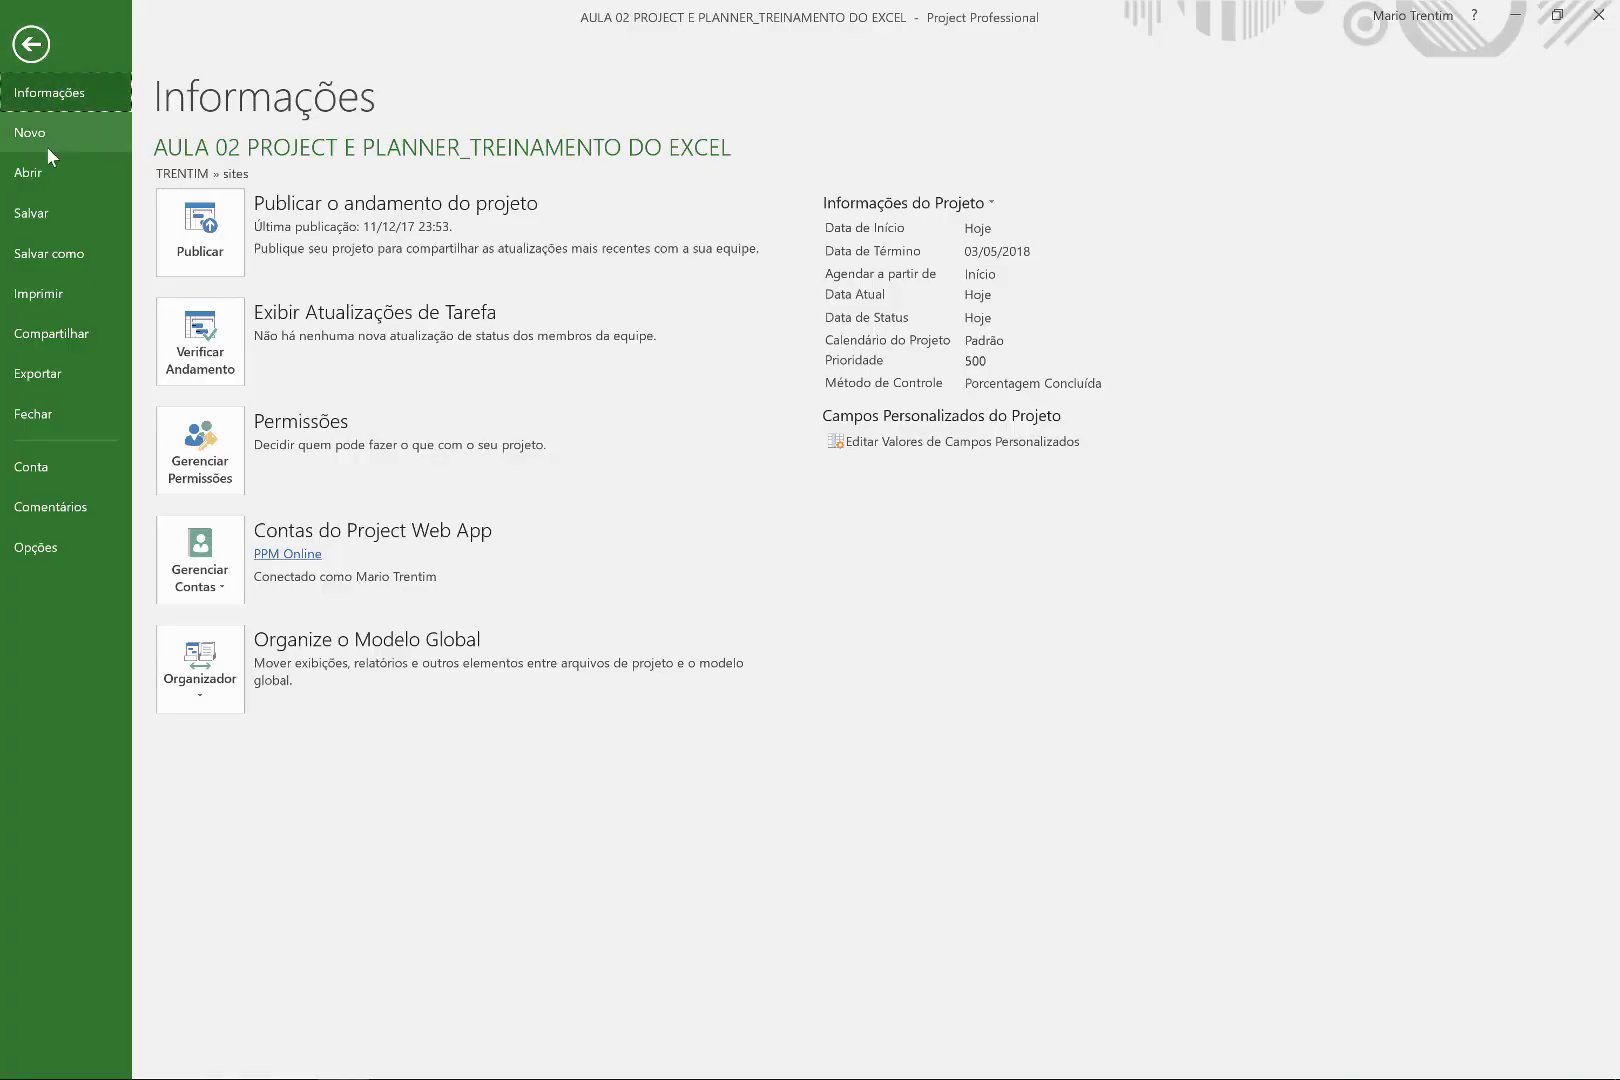
{"action": "left_click", "coordinate": [199, 256]}
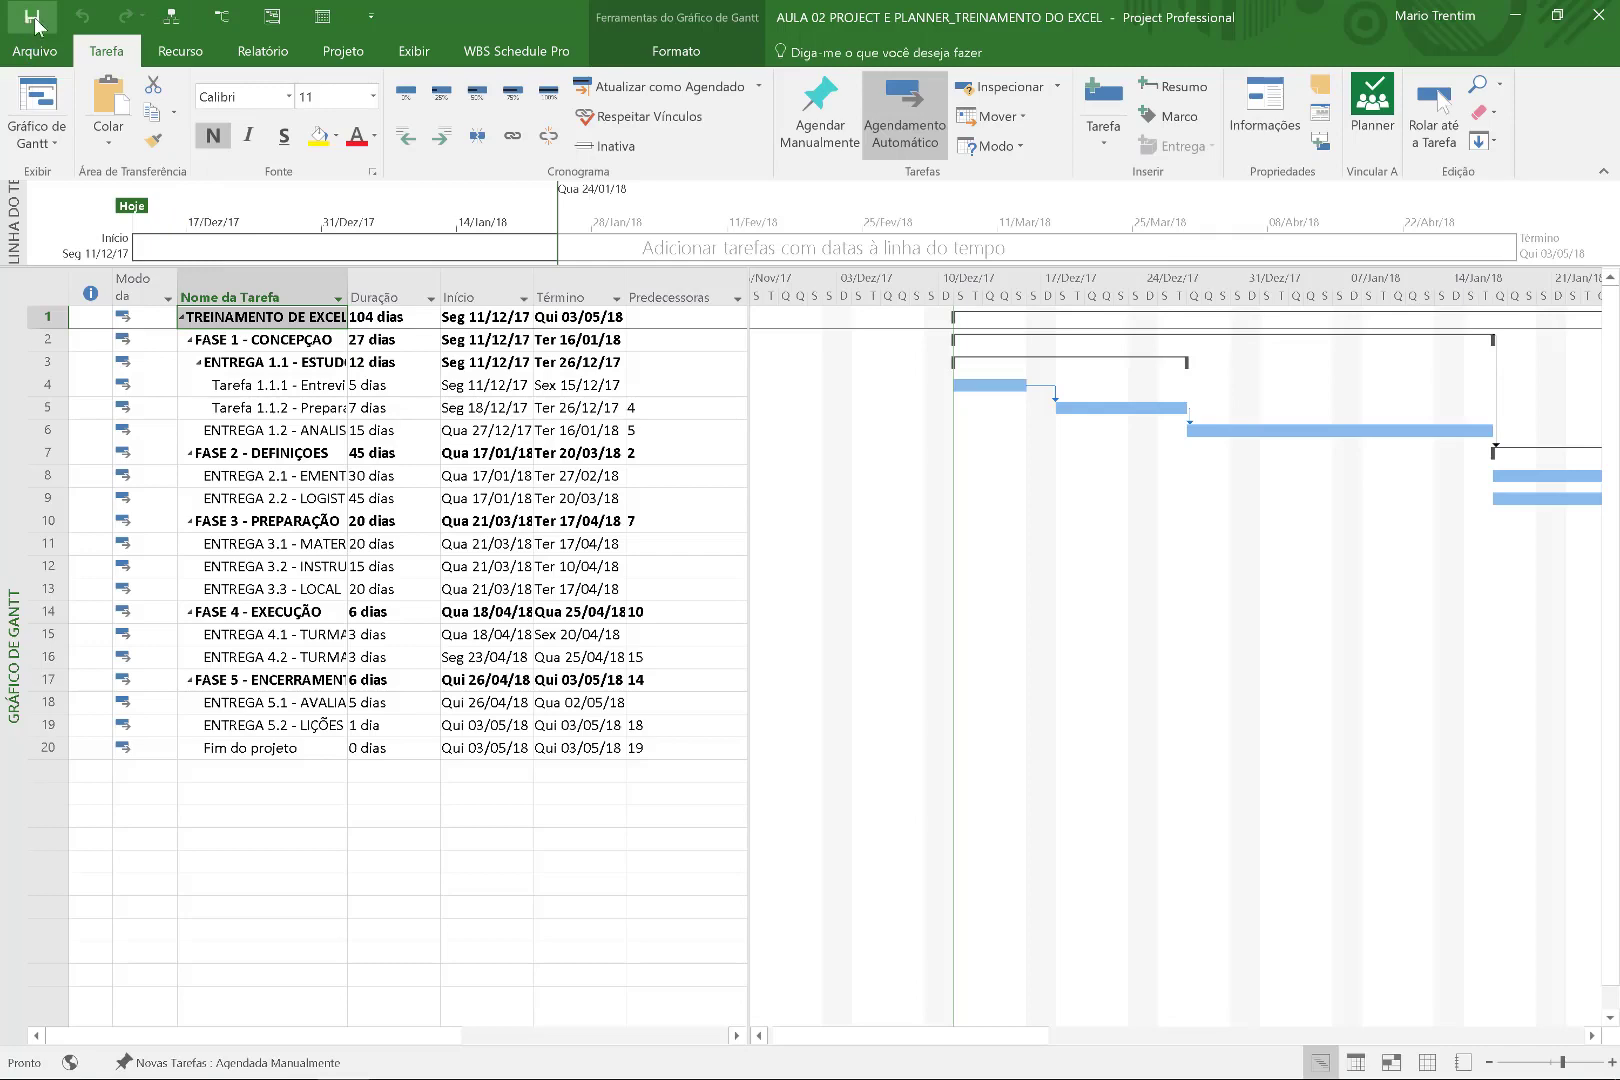
{"action": "left_click", "coordinate": [390, 385]}
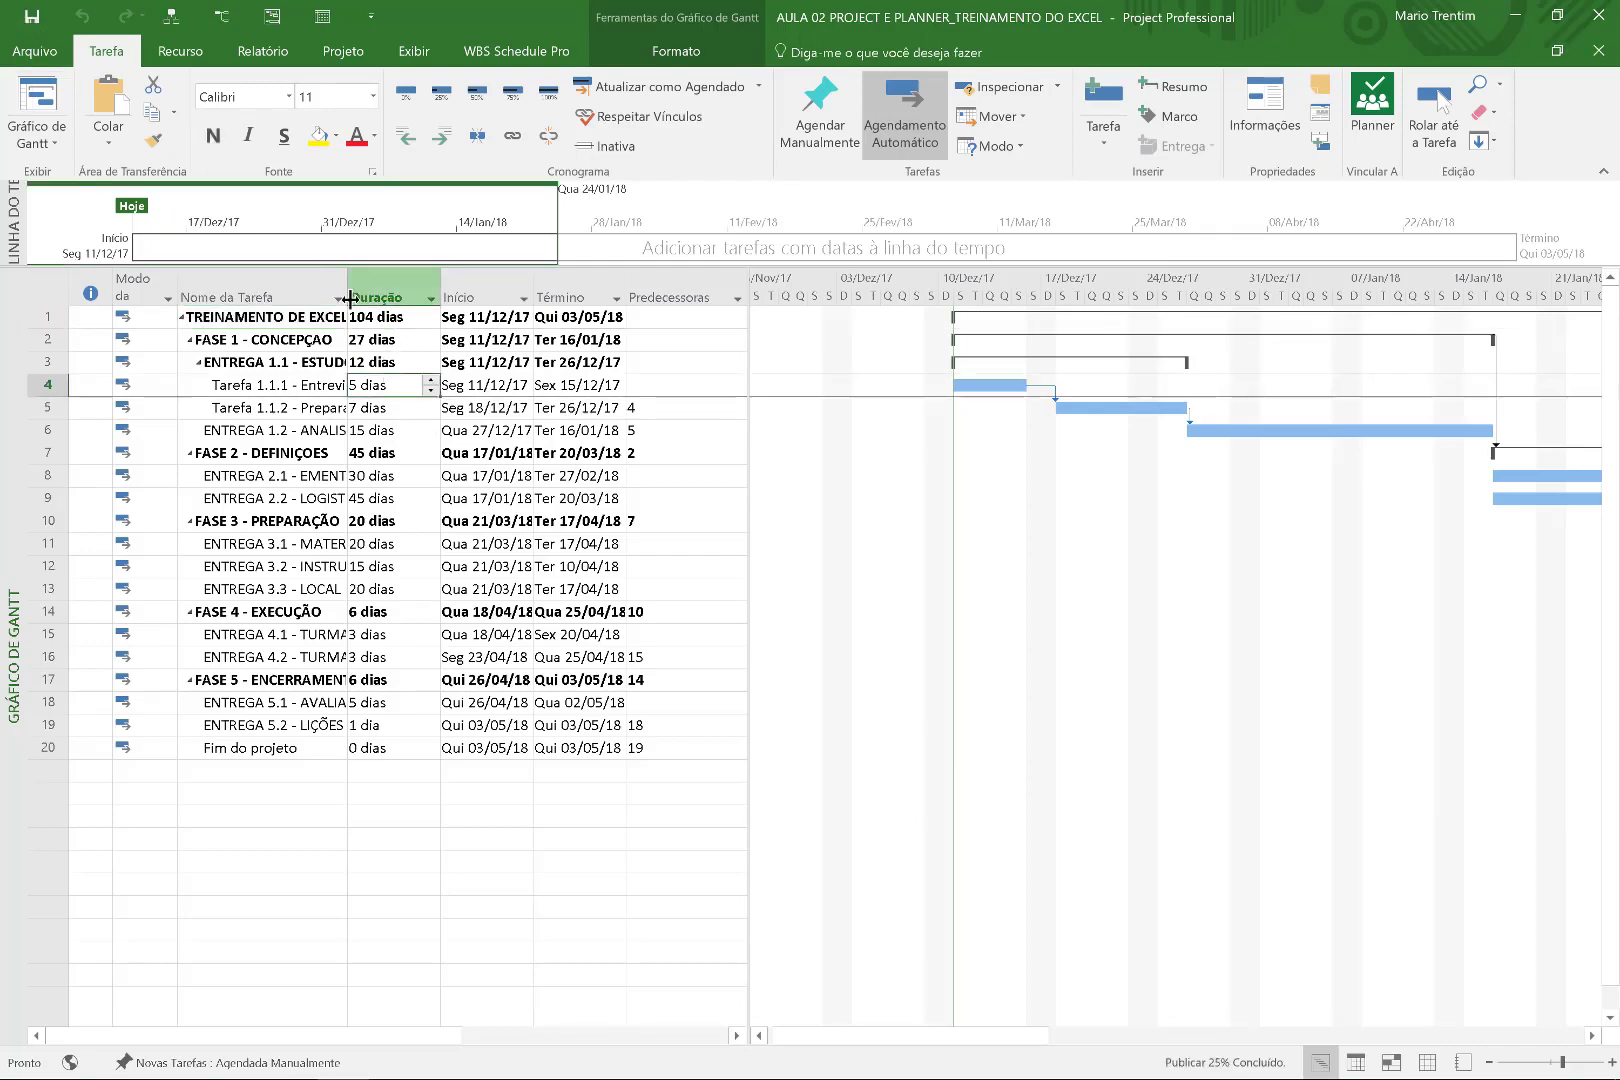
{"action": "mouse_move", "coordinate": [458, 304]}
{"action": "left_mouse_down"}
{"action": "mouse_move", "coordinate": [566, 290]}
{"action": "mouse_move", "coordinate": [452, 300]}
{"action": "mouse_move", "coordinate": [484, 291]}
{"action": "left_mouse_up"}
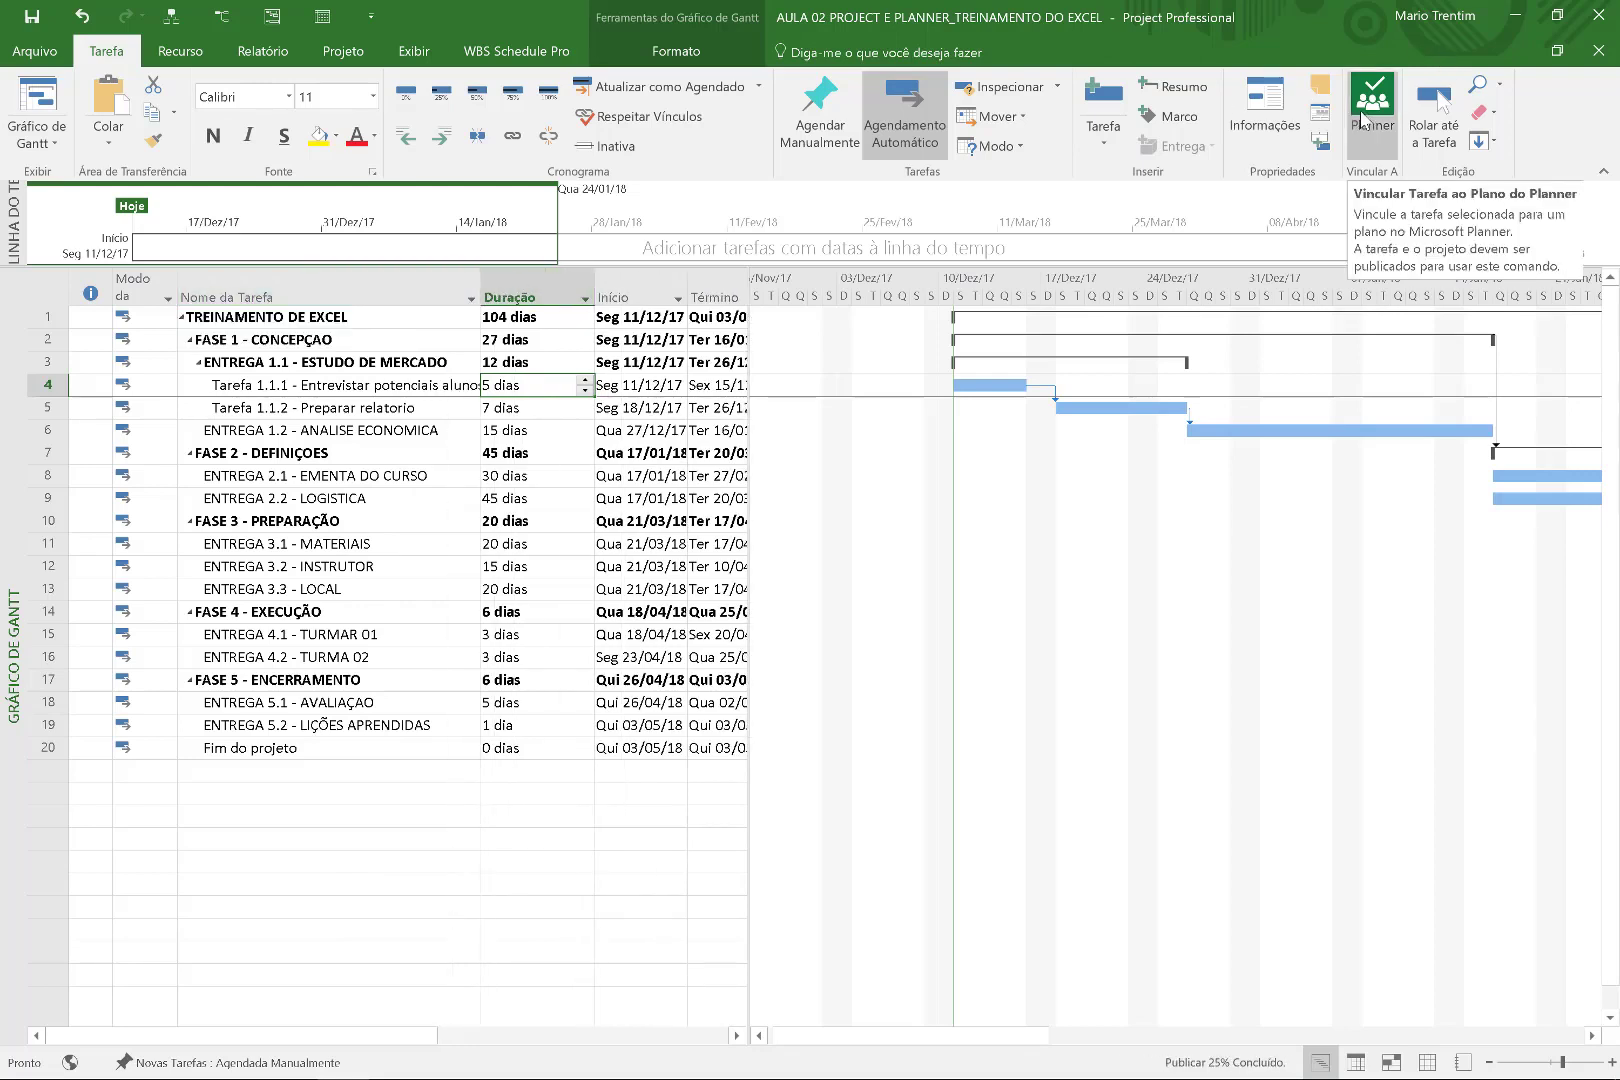
Link Tarefa 1.1.1 to Planner and enter the account's sign-in e-mail address.
{"action": "left_click", "coordinate": [1362, 120]}
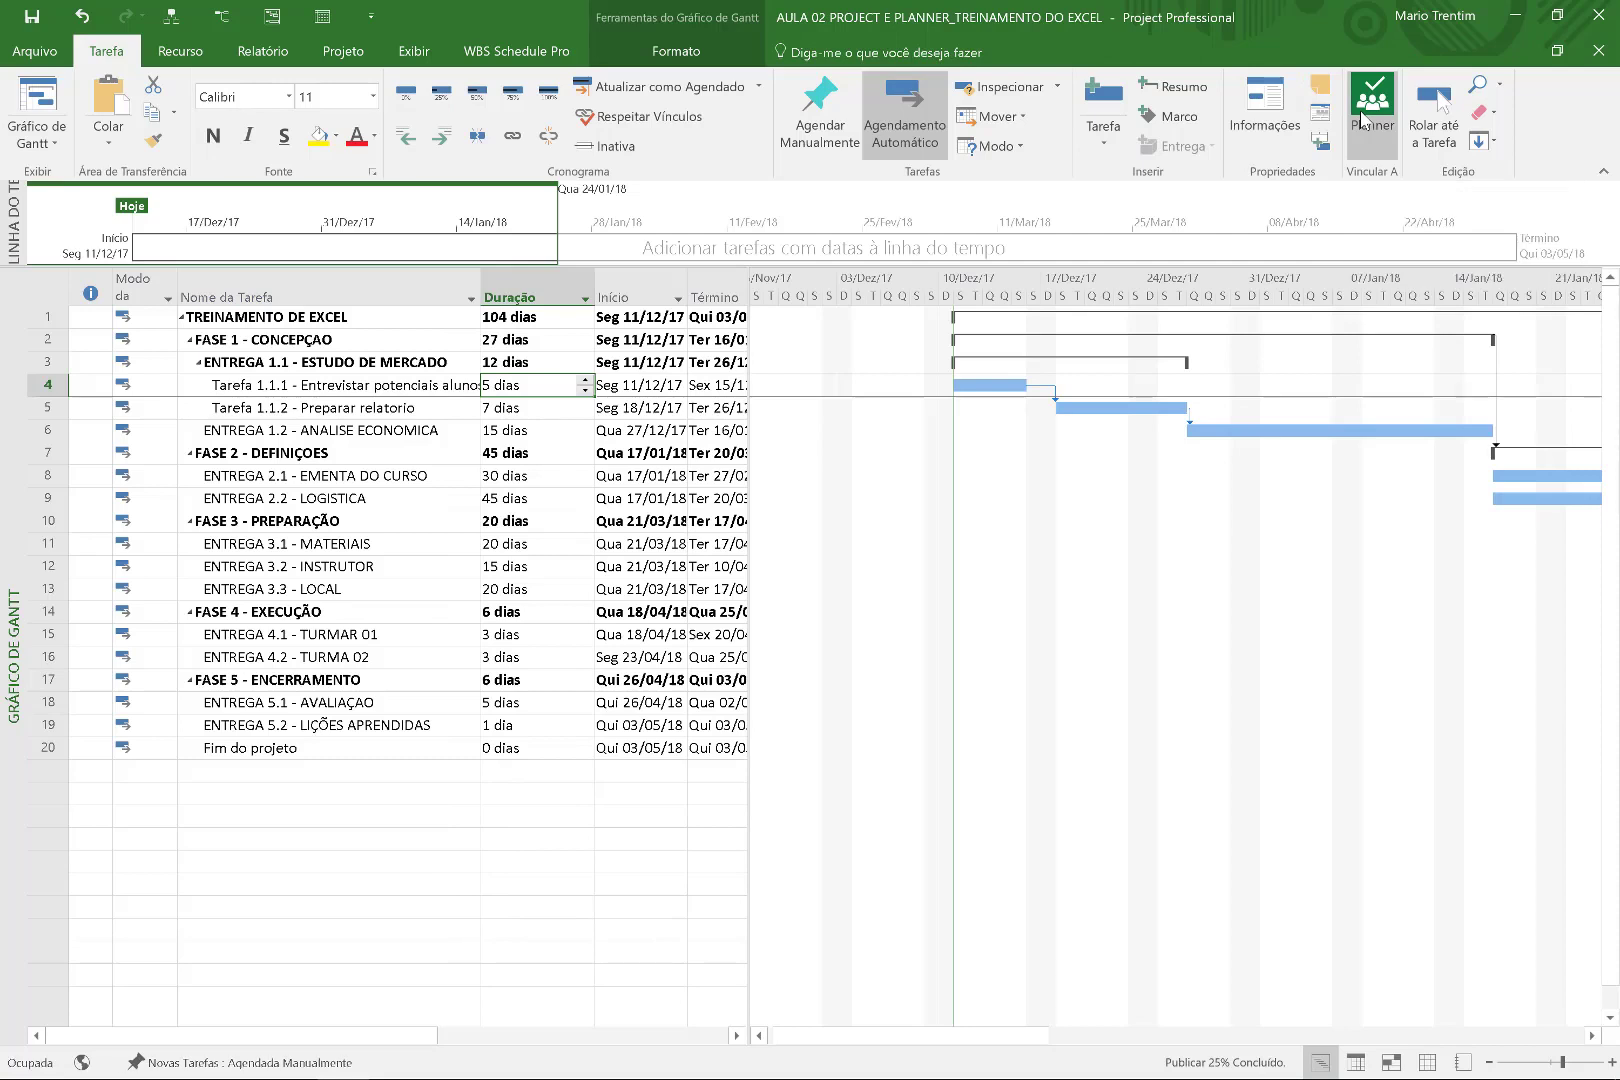
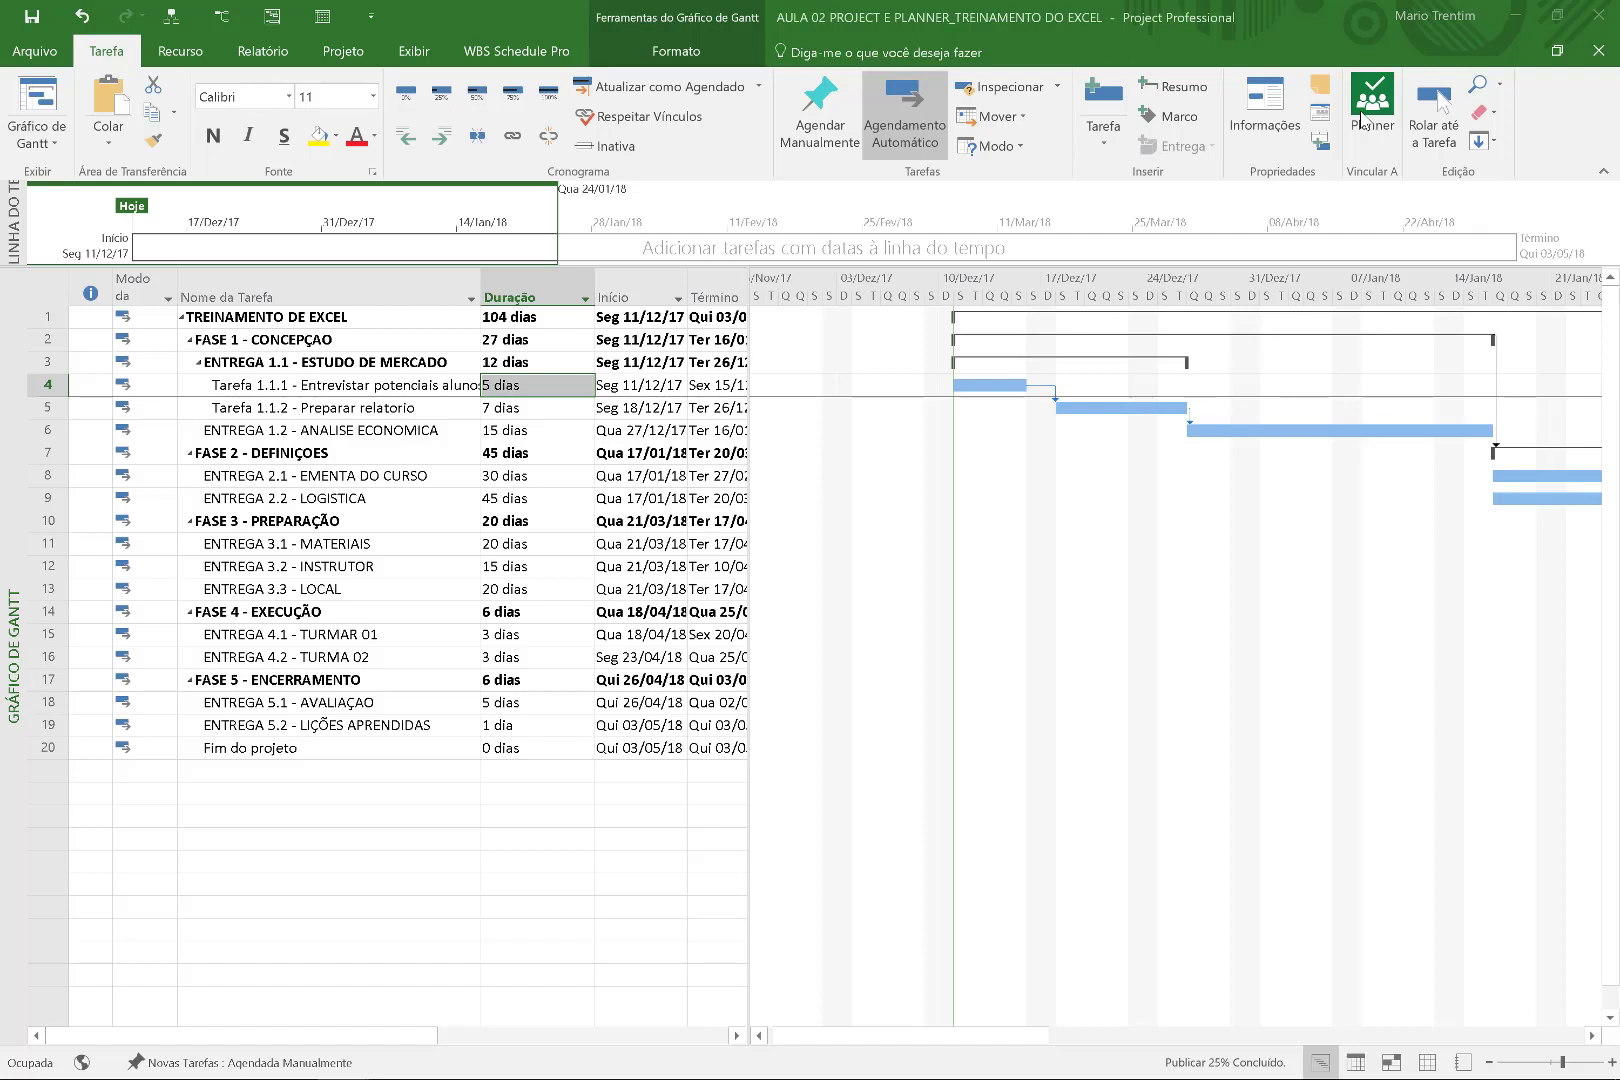
Sign in to Office 365 with the account password to open the Vincular ao plano pane.
{"action": "left_click", "coordinate": [1374, 100]}
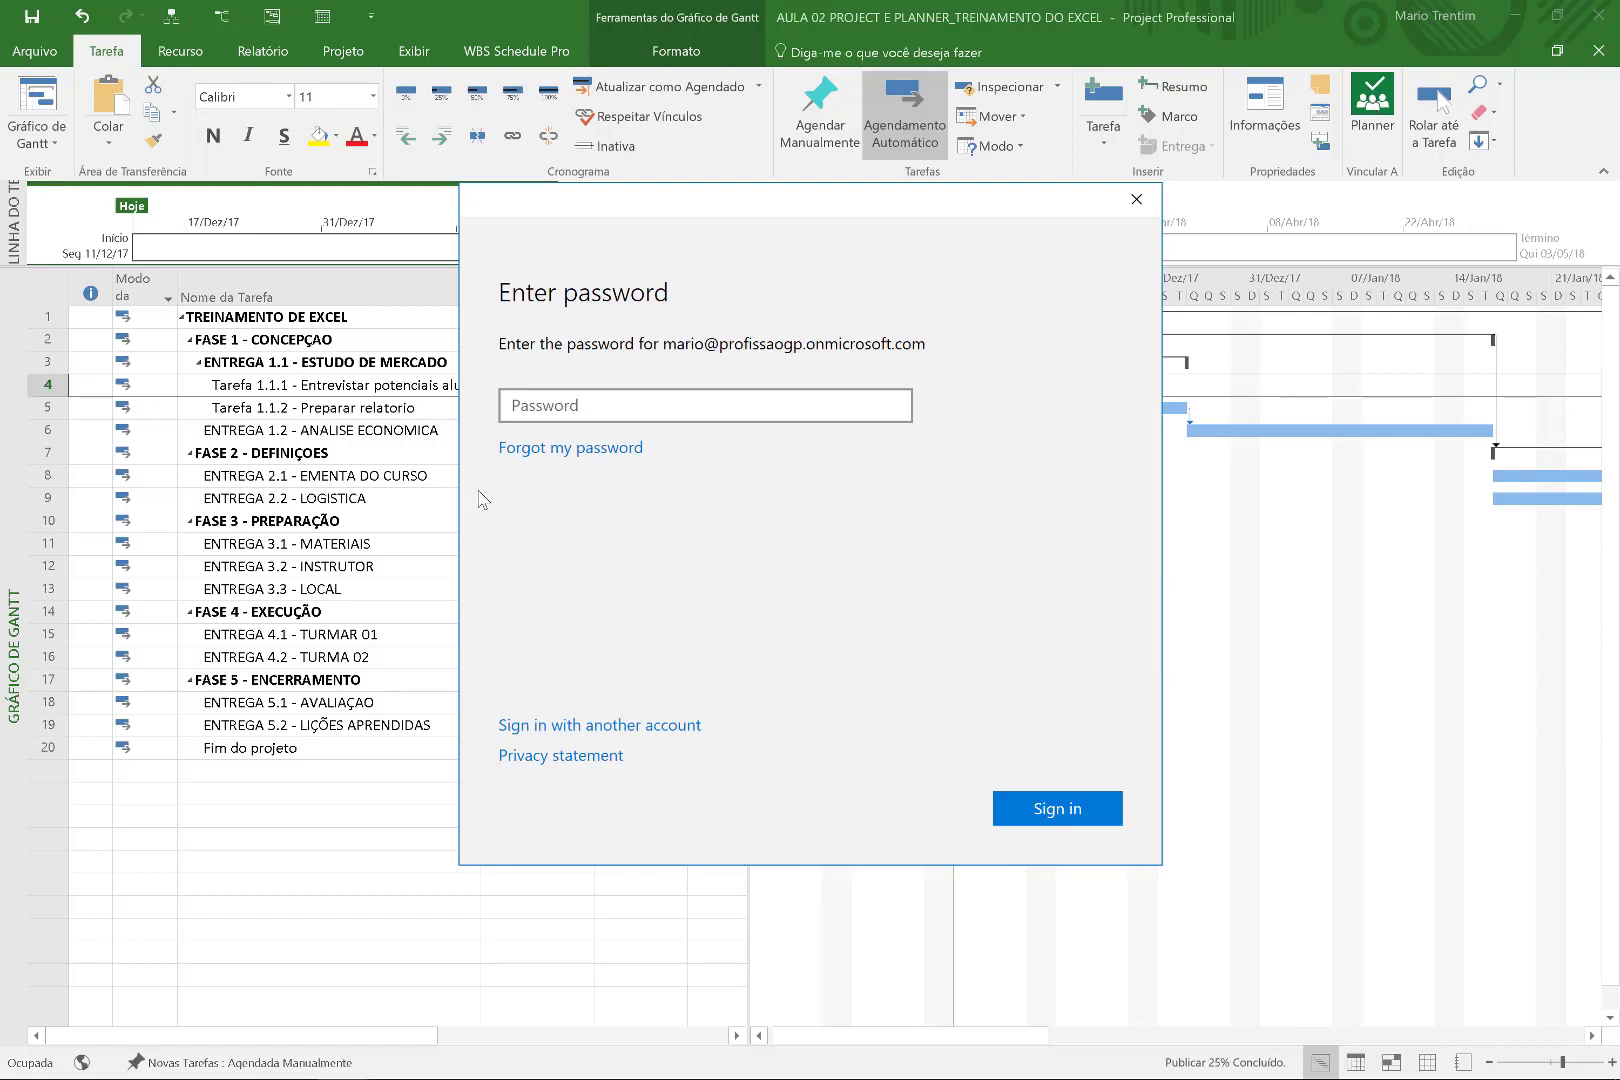
{"action": "left_click", "coordinate": [627, 410]}
{"action": "type", "text": "•••••••"}
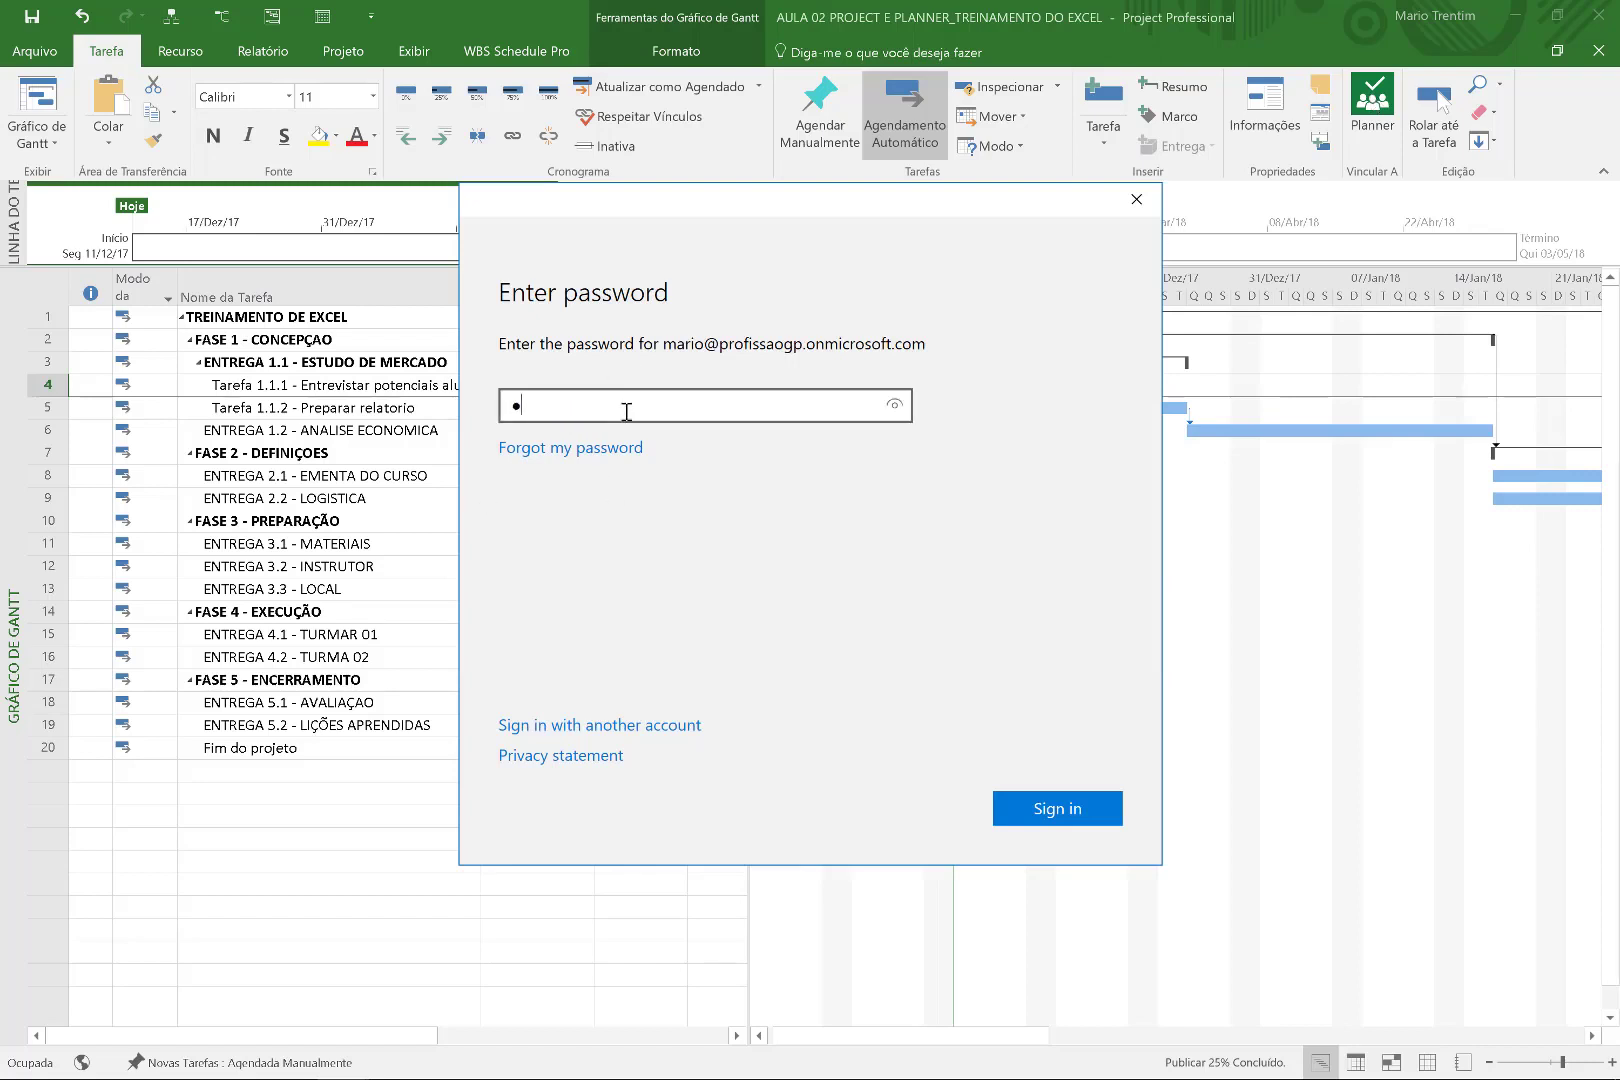
{"action": "type", "text": "•••"}
{"action": "key", "text": "Return"}
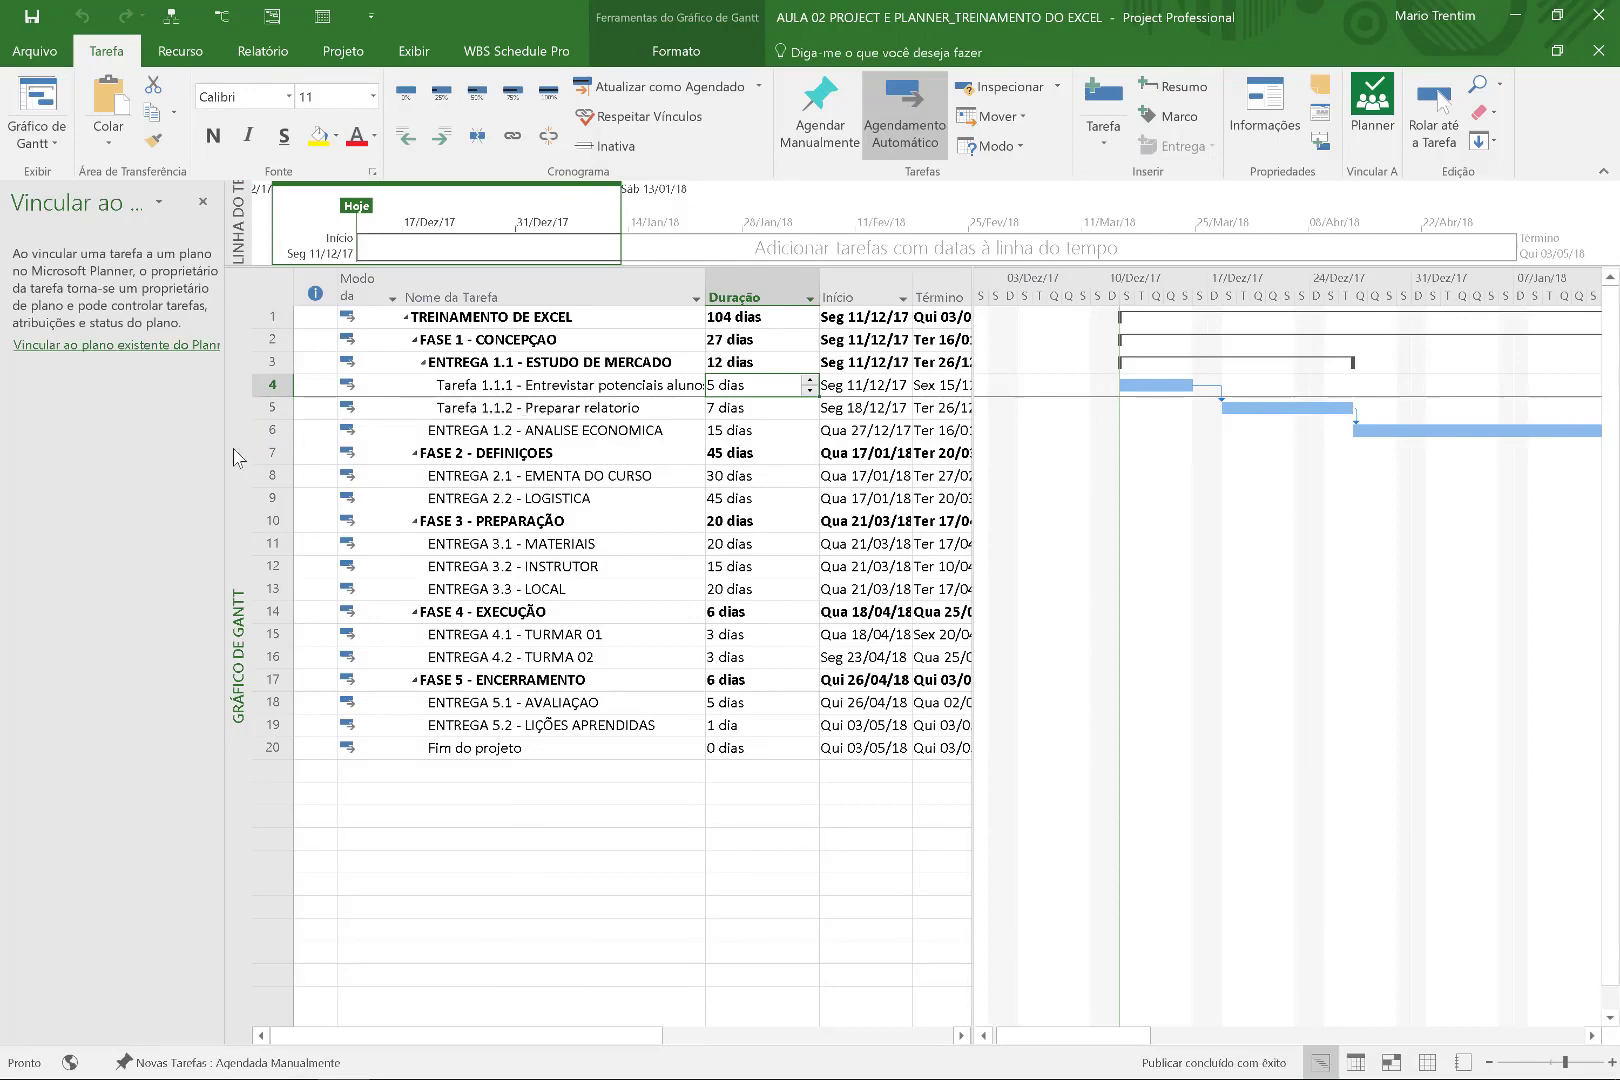
Widen the Planner linking pane and sketch-highlight the existing-plan linking option.
{"action": "left_click_drag", "start_coordinate": [223, 454], "coordinate": [335, 452]}
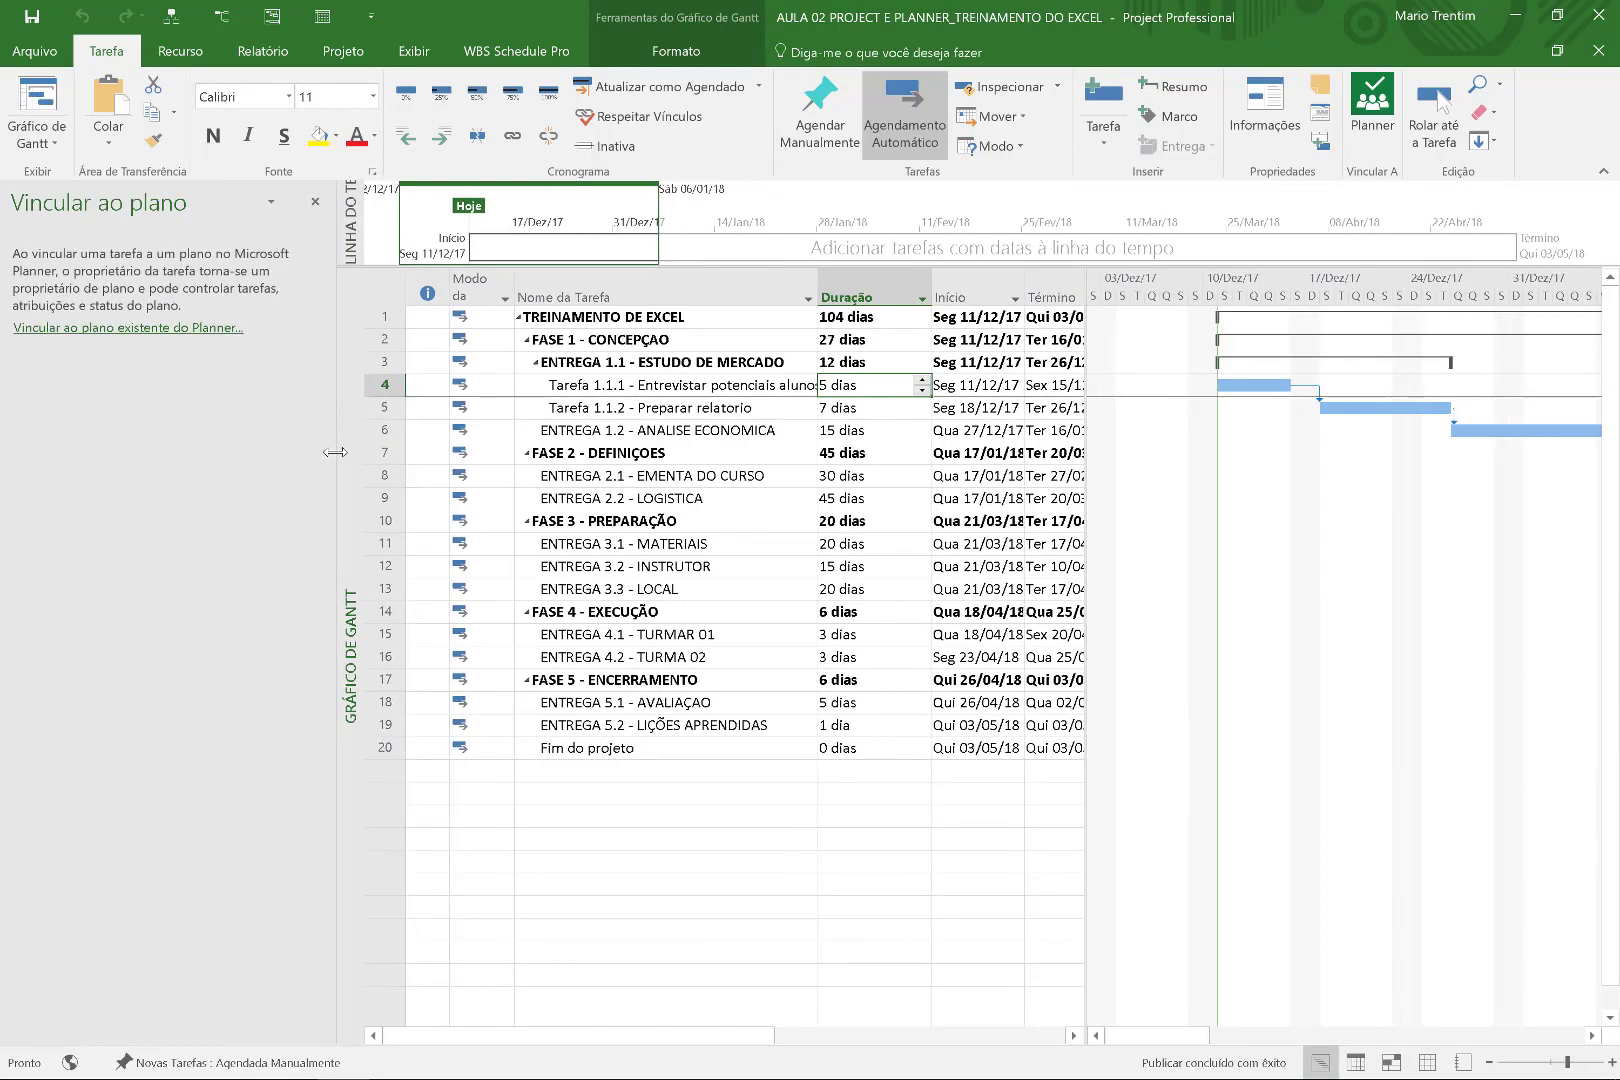
{"action": "key", "text": "super+w"}
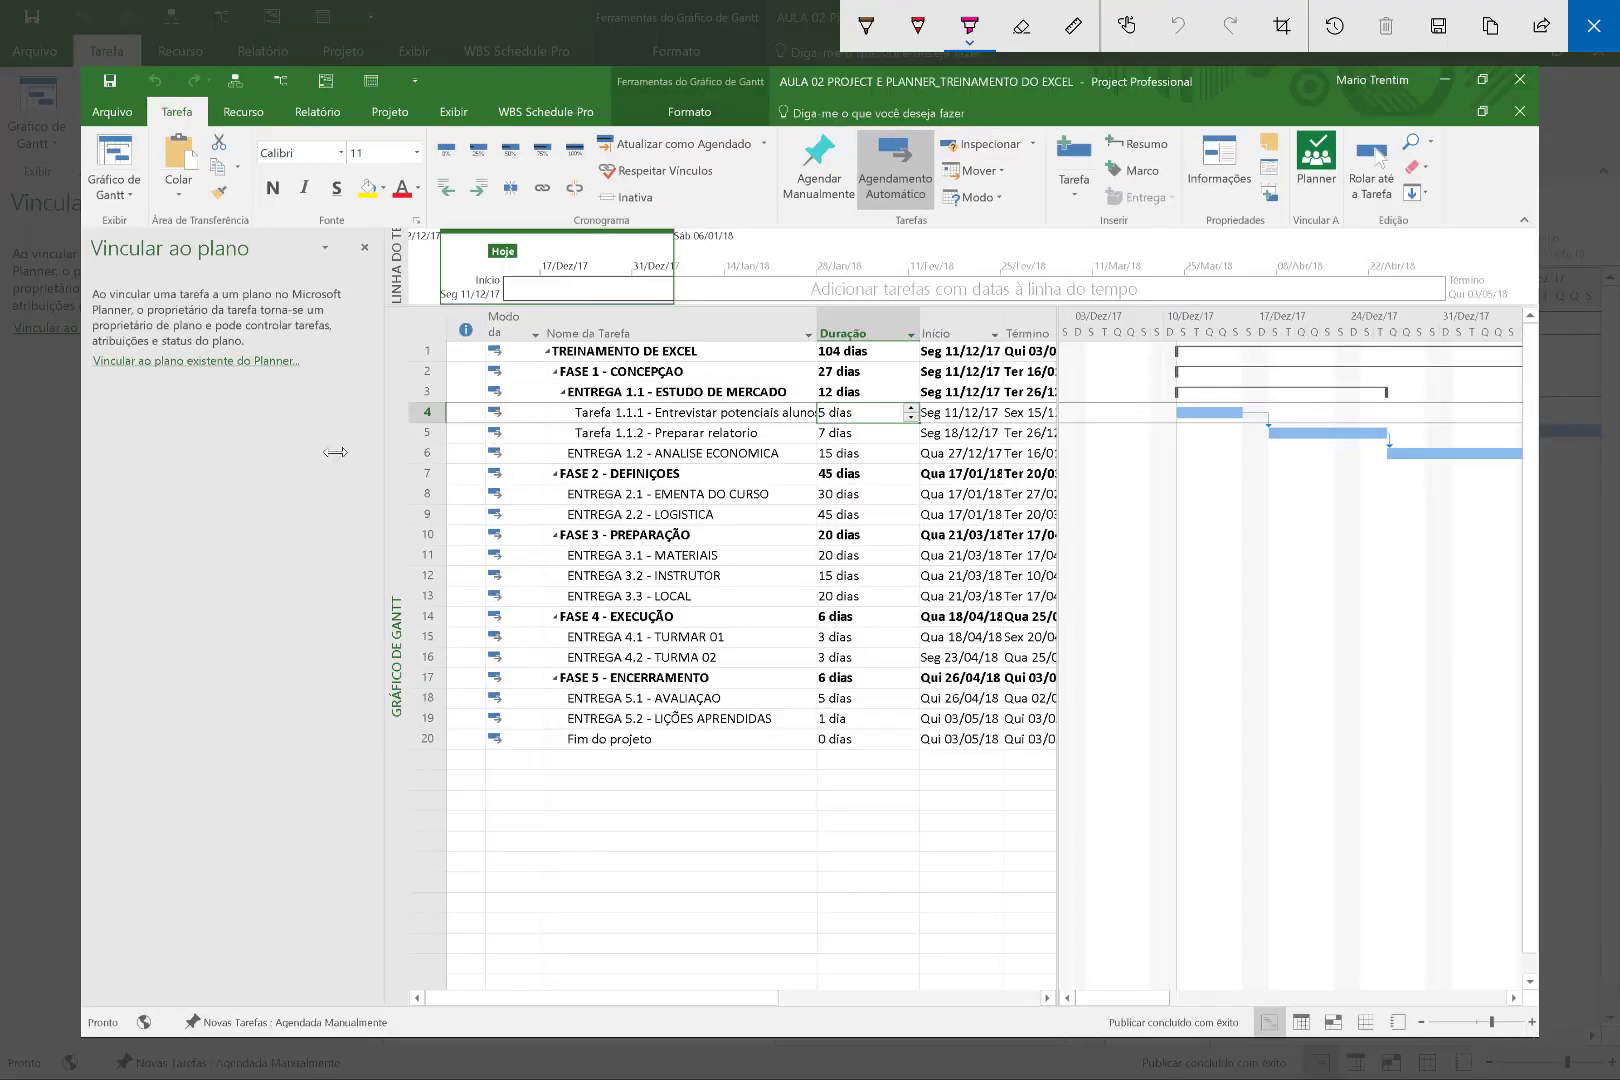
{"action": "left_click_drag", "start_coordinate": [90, 362], "coordinate": [306, 363]}
{"action": "key", "text": "Escape"}
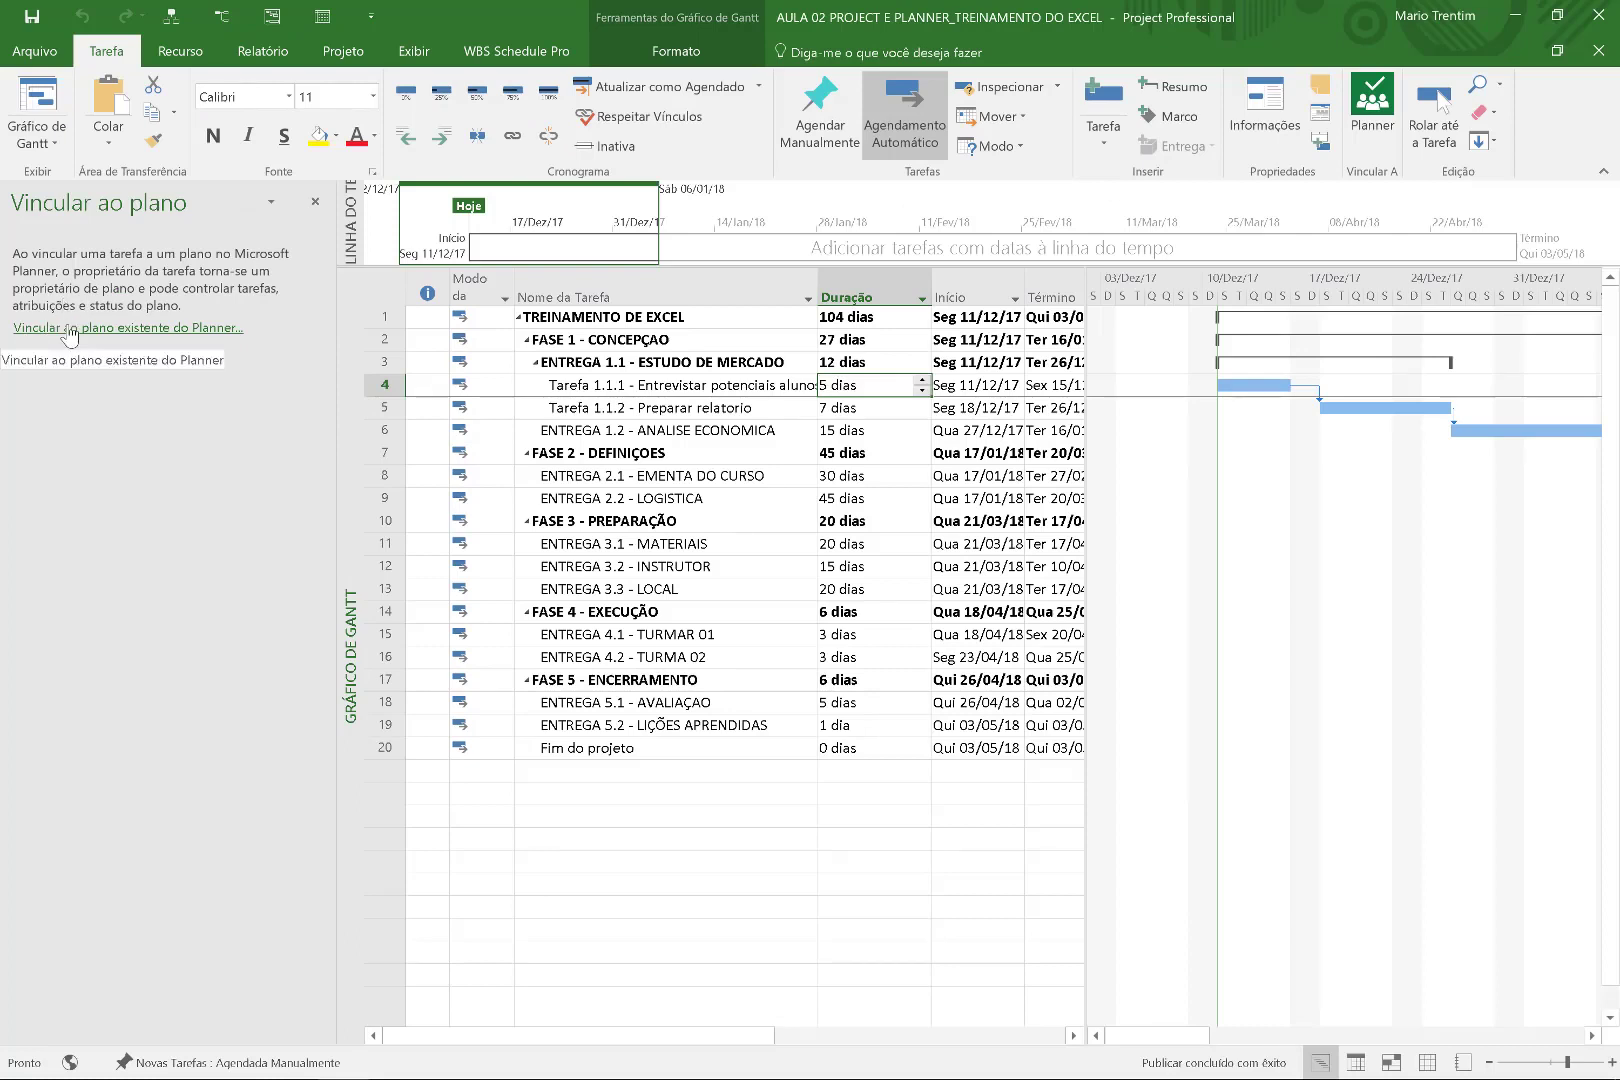
Select ENTREGA 2.1 - EMENTA DO CURSO, choose linking to an existing Planner plan, then switch to Chrome.
{"action": "left_click", "coordinate": [650, 477]}
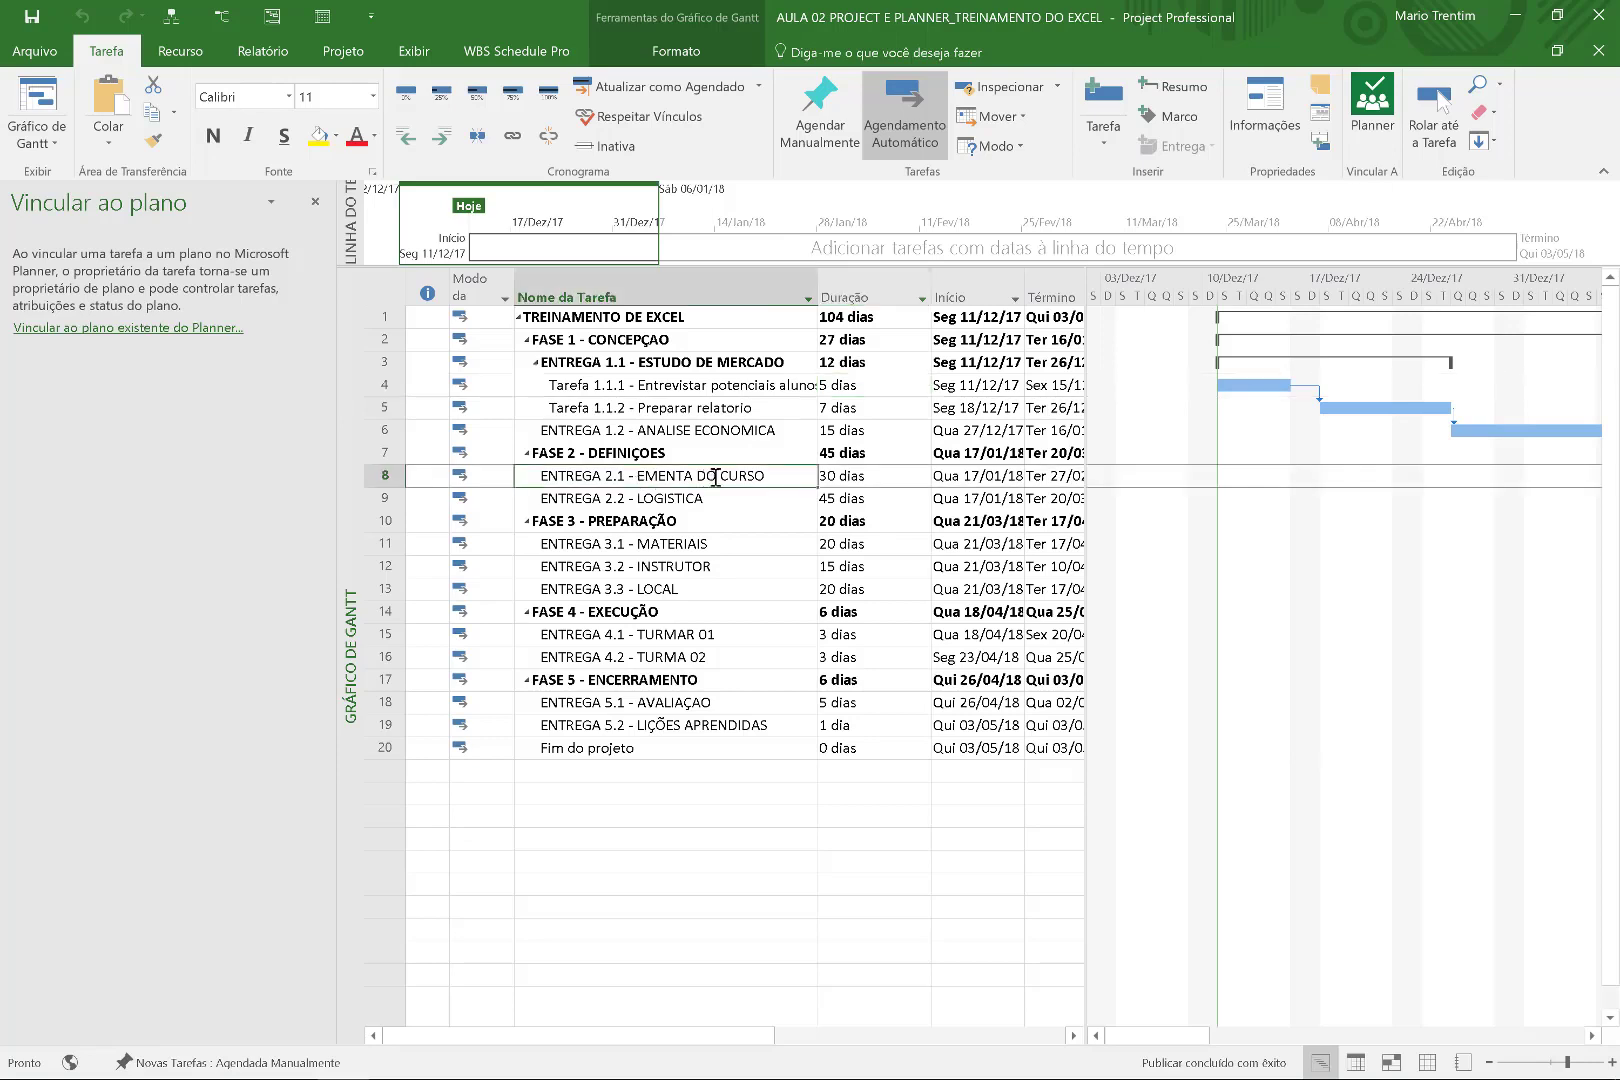
{"action": "left_click", "coordinate": [146, 328]}
{"action": "left_click", "coordinate": [157, 279]}
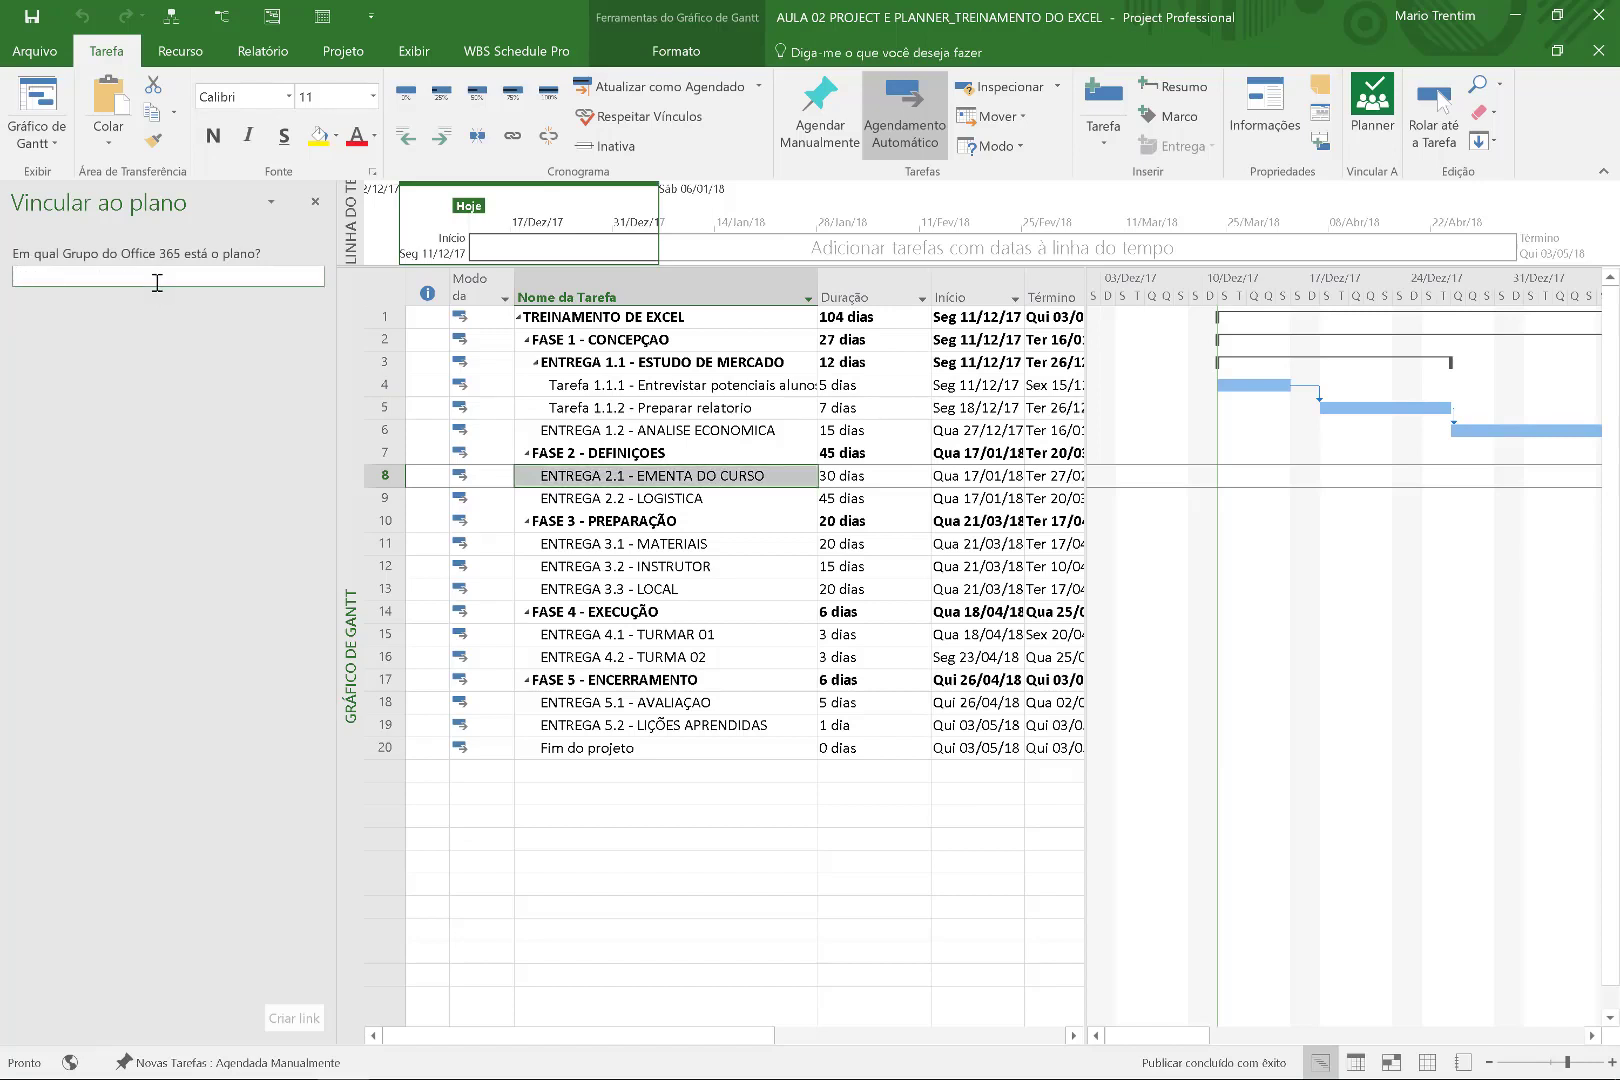
{"action": "key", "text": "alt+Tab"}
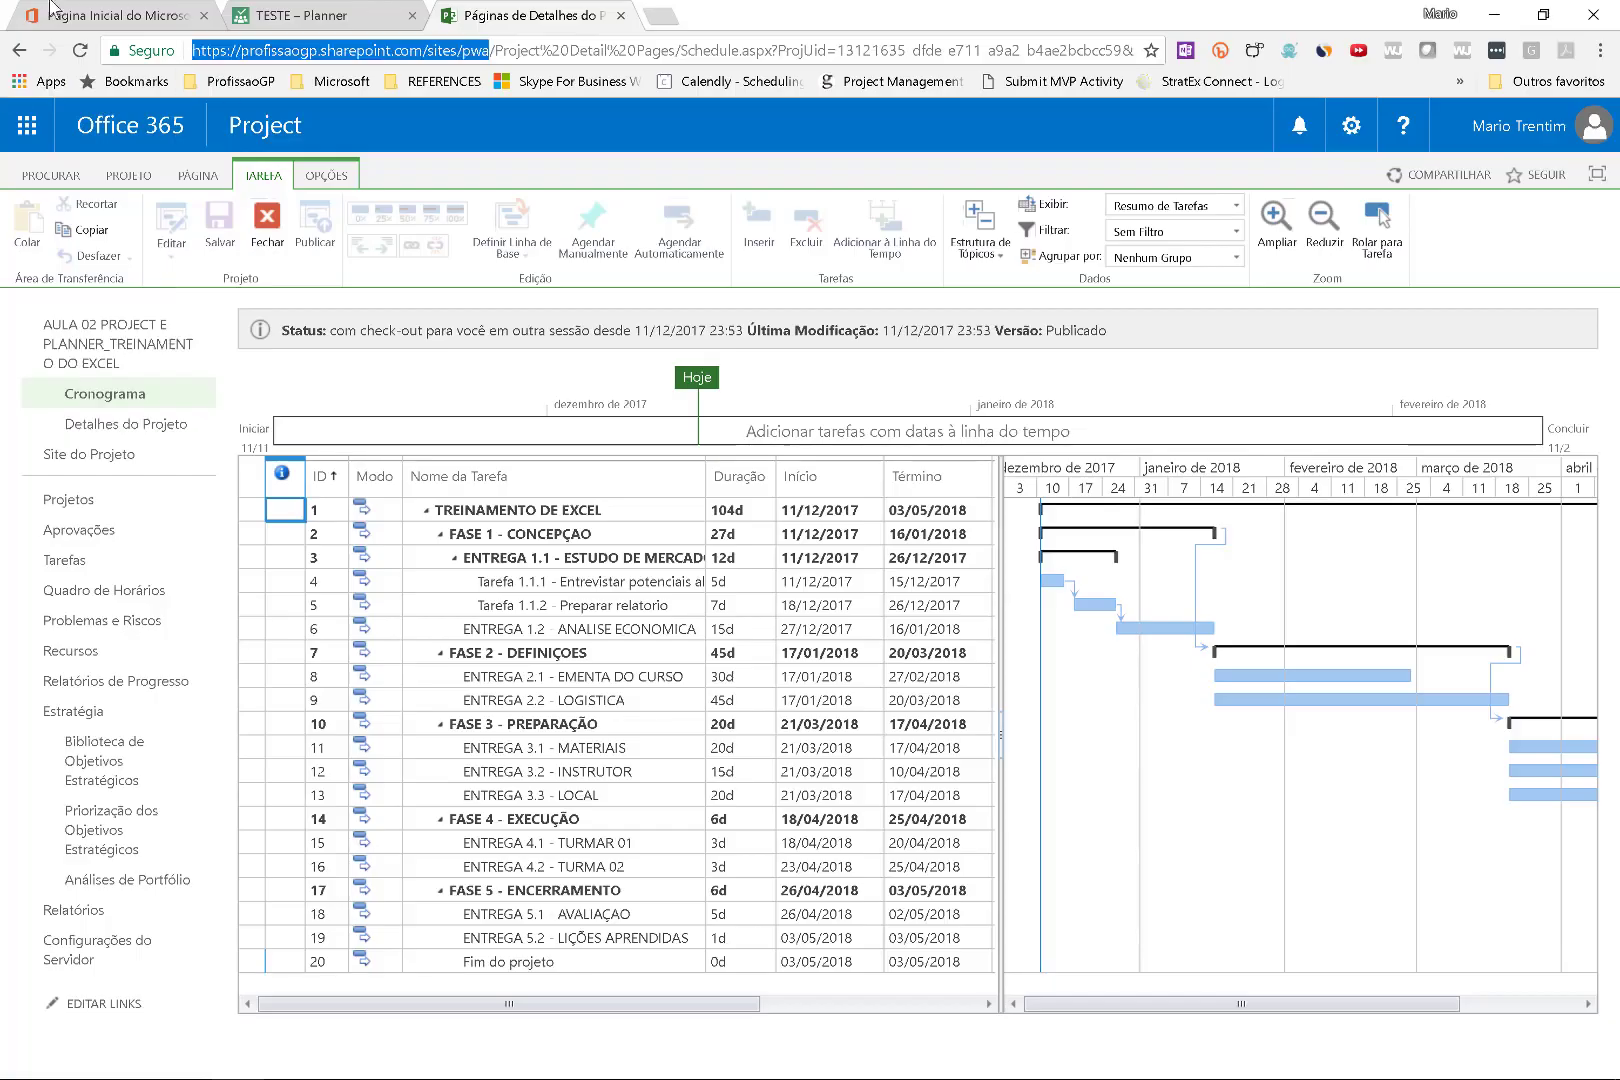
Open the TESTE plan from the Planner hub and permanently delete it with its group.
{"action": "left_click", "coordinate": [260, 15]}
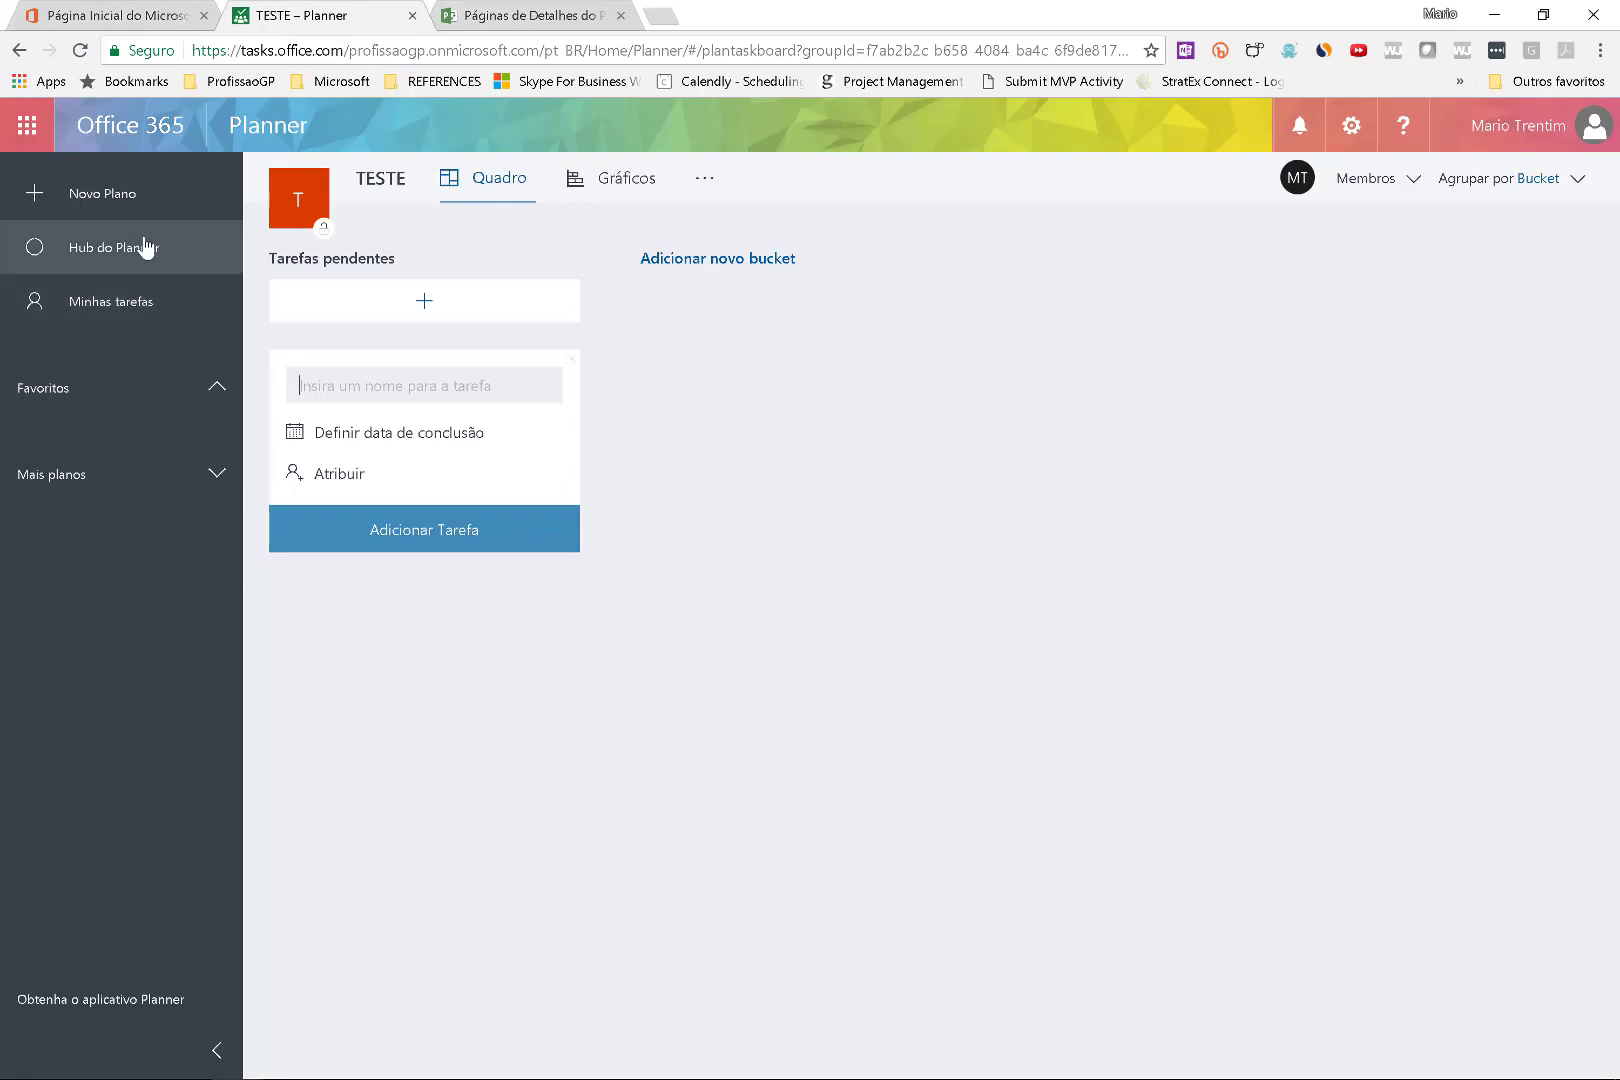
{"action": "left_click", "coordinate": [146, 246]}
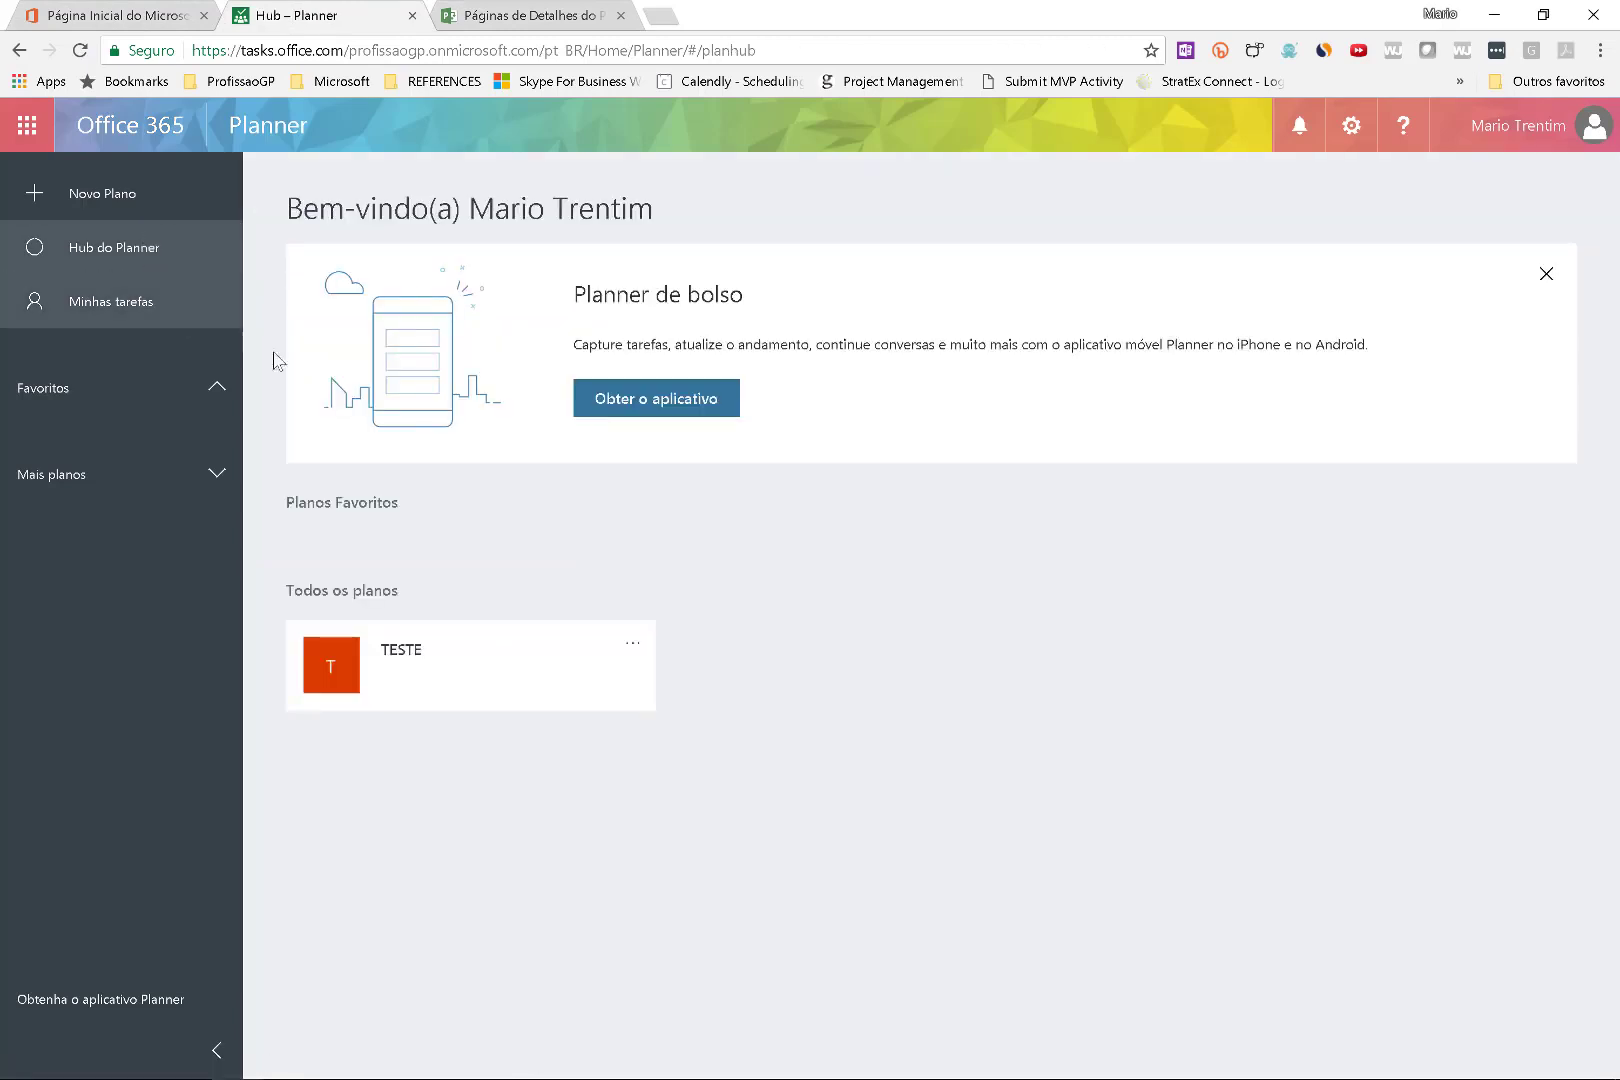
{"action": "left_click", "coordinate": [555, 678]}
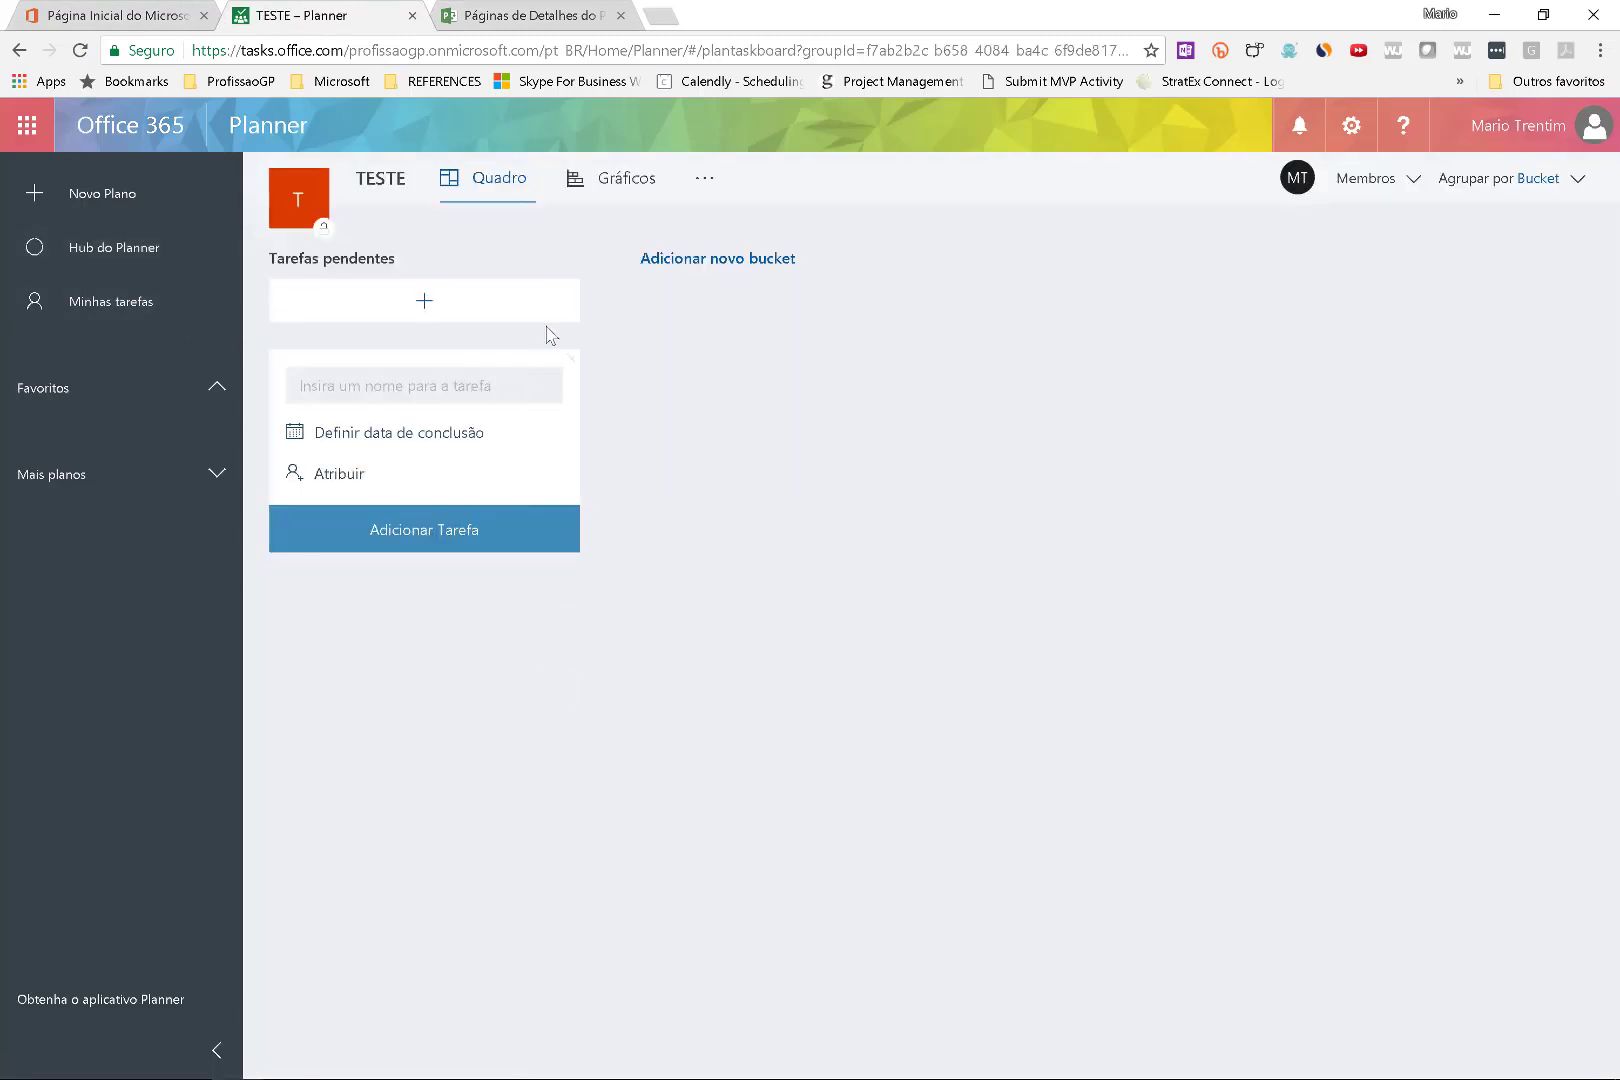
{"action": "left_click", "coordinate": [704, 178]}
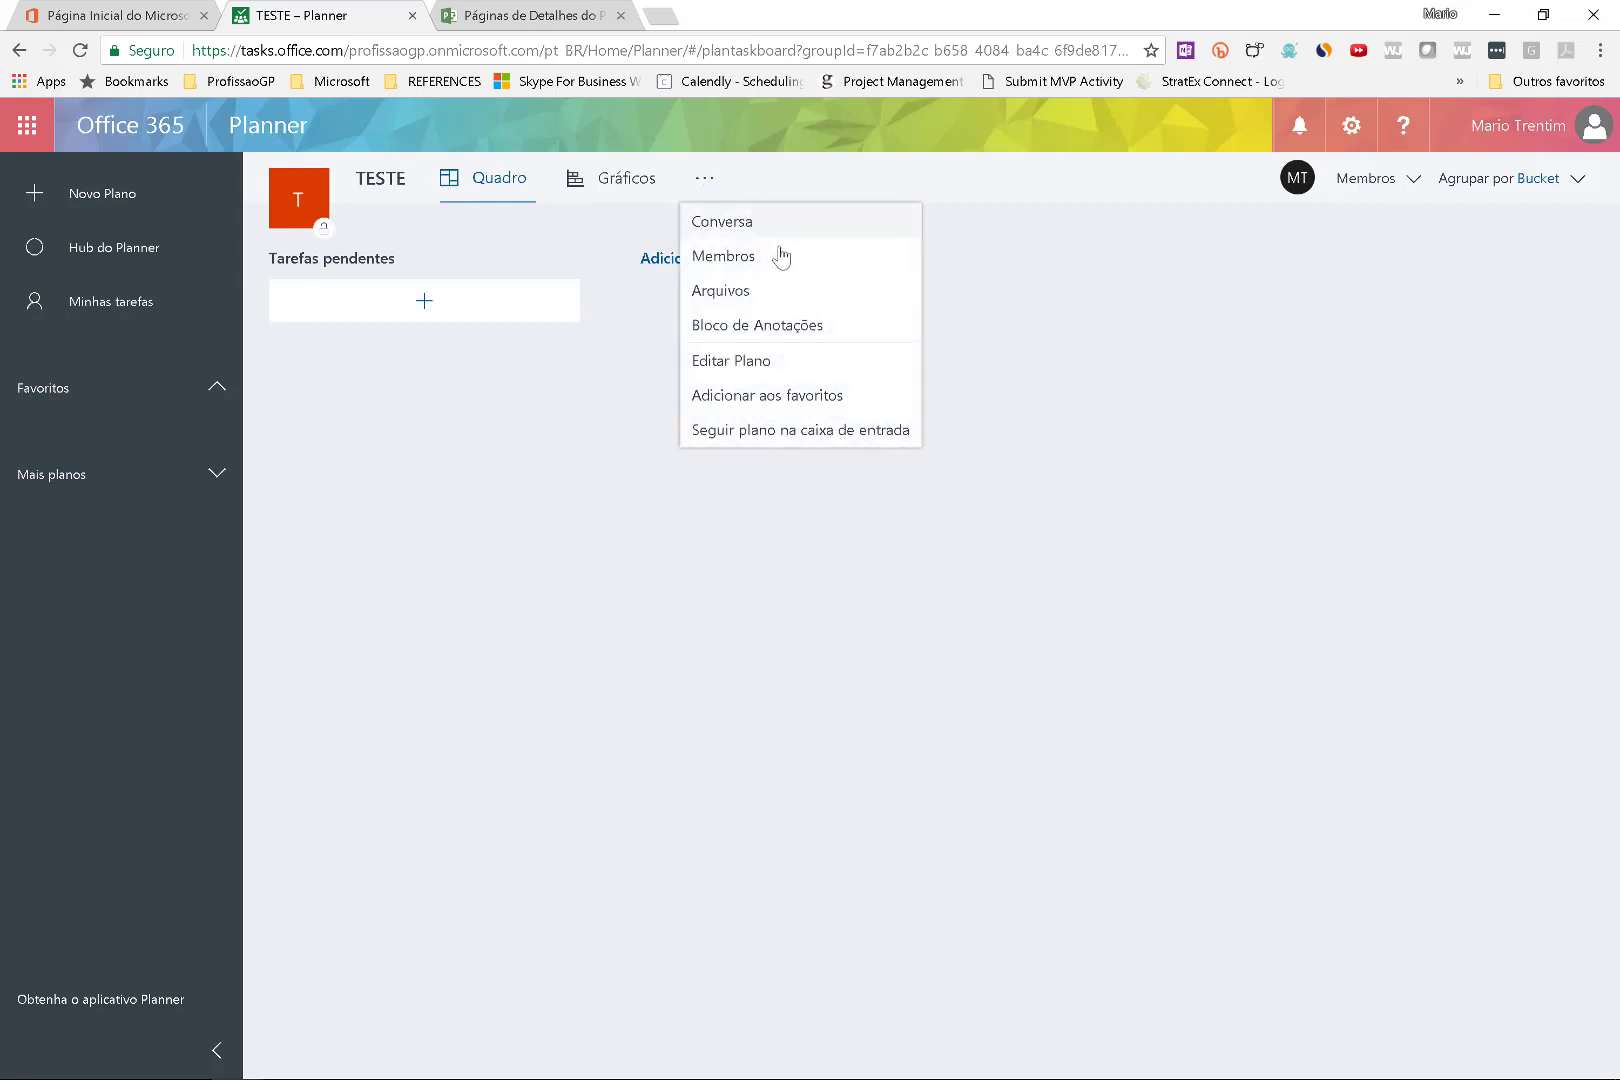
{"action": "left_click", "coordinate": [826, 370]}
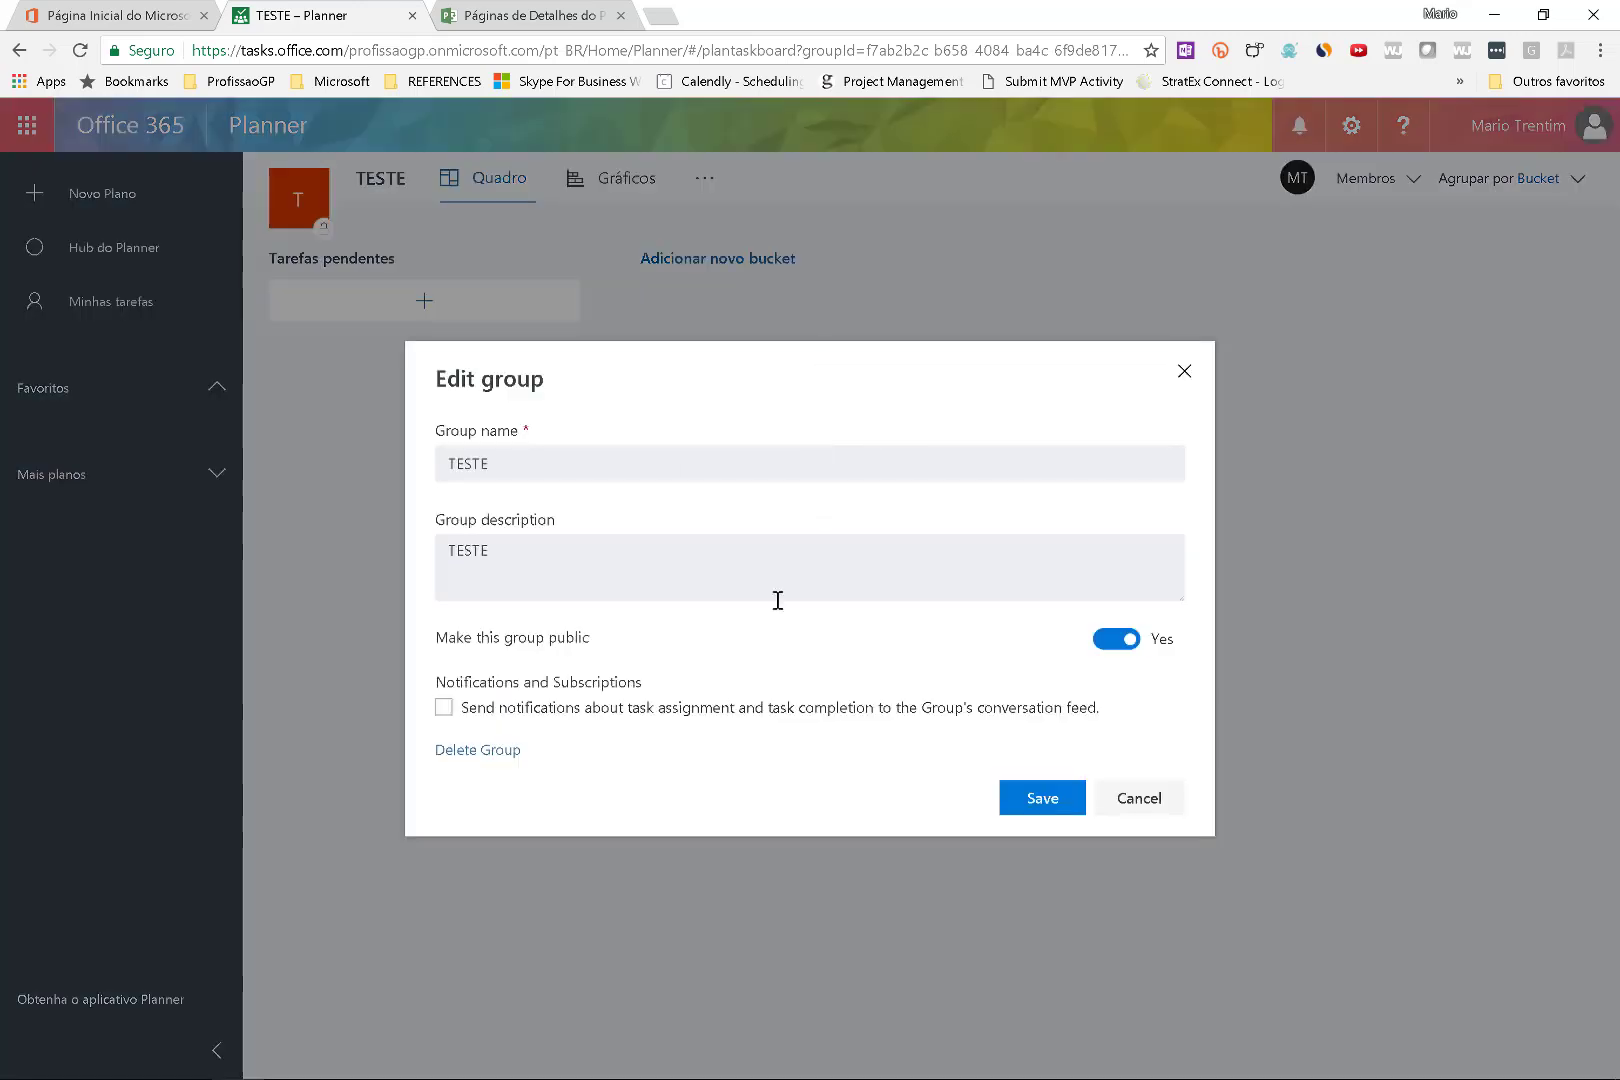
{"action": "left_click", "coordinate": [502, 768]}
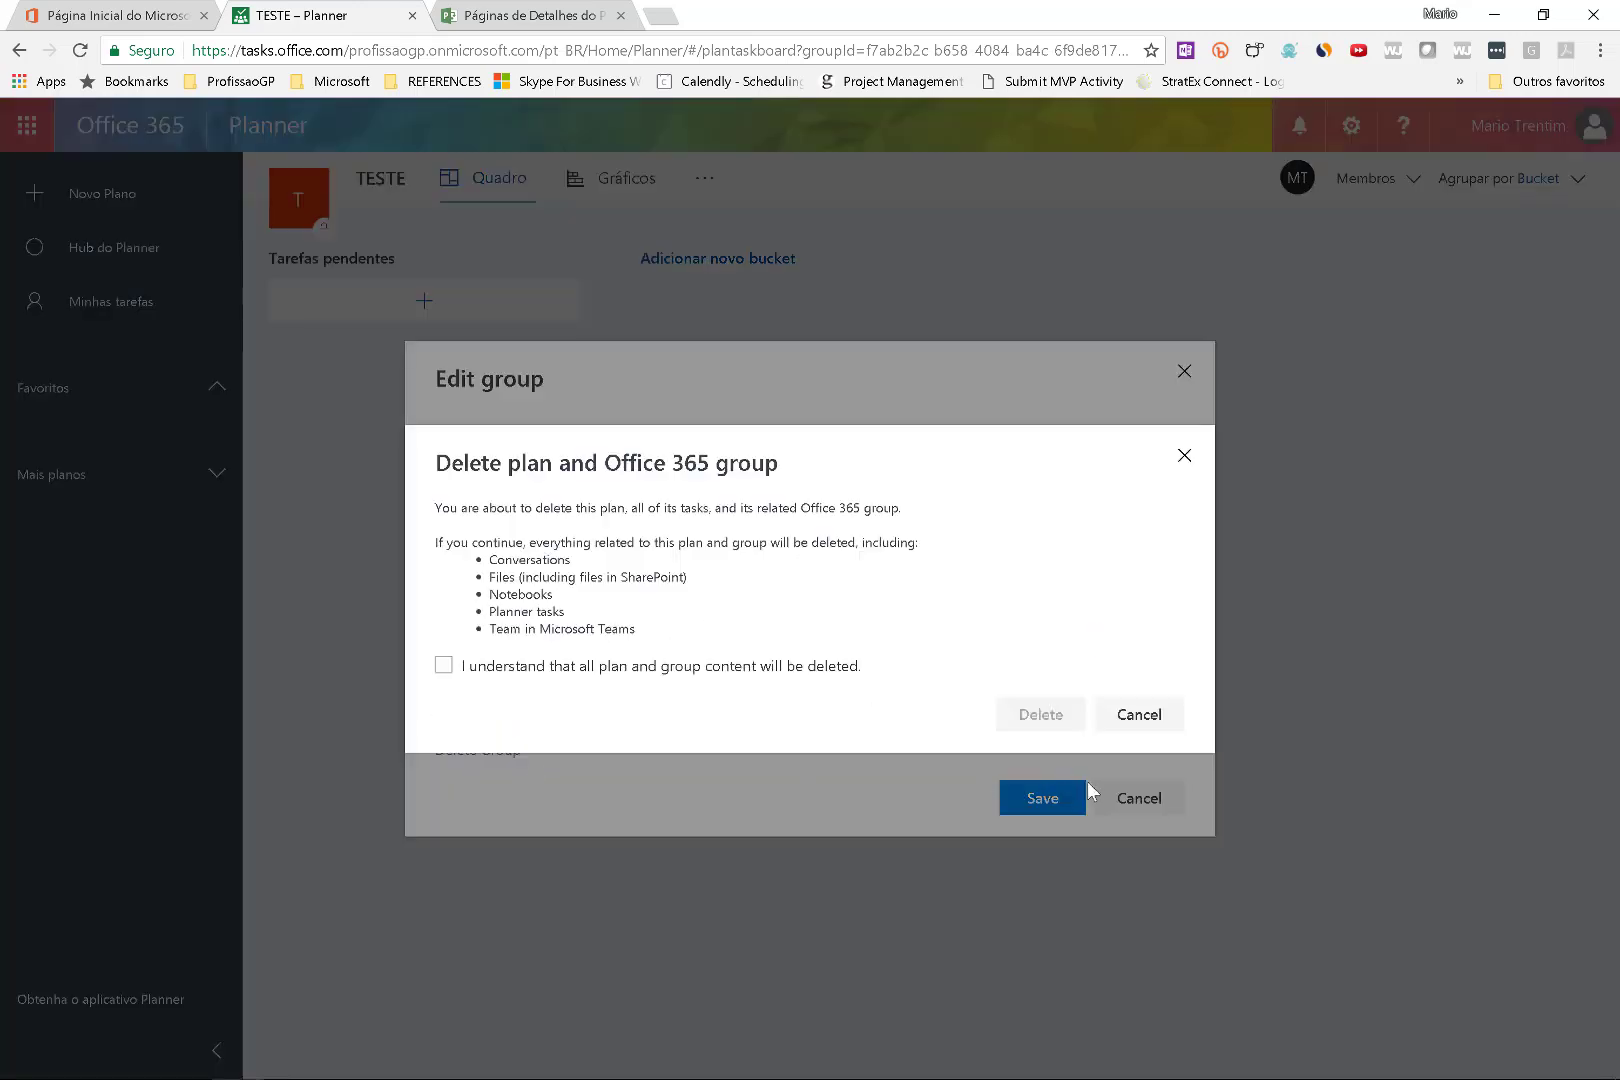
{"action": "left_click", "coordinate": [566, 667]}
{"action": "left_click", "coordinate": [1002, 719]}
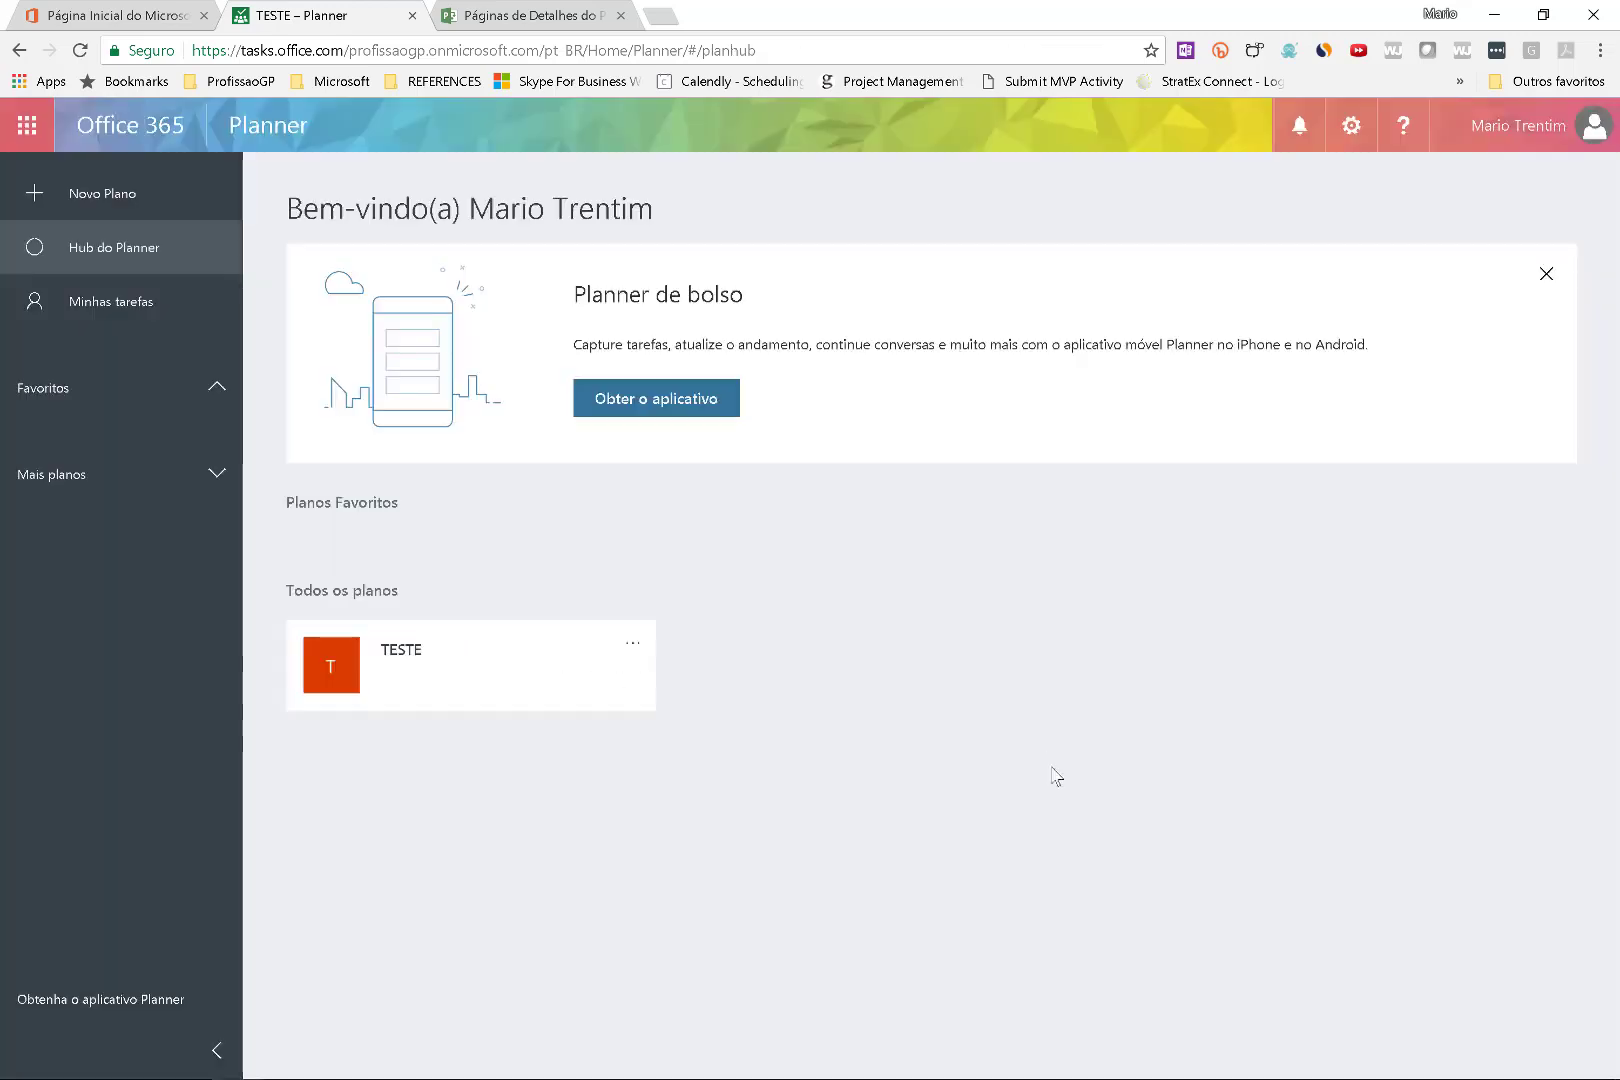
Start a new public plan named EMENTA - TREINAMENTO DE EXCEL.
{"action": "left_click", "coordinate": [113, 203]}
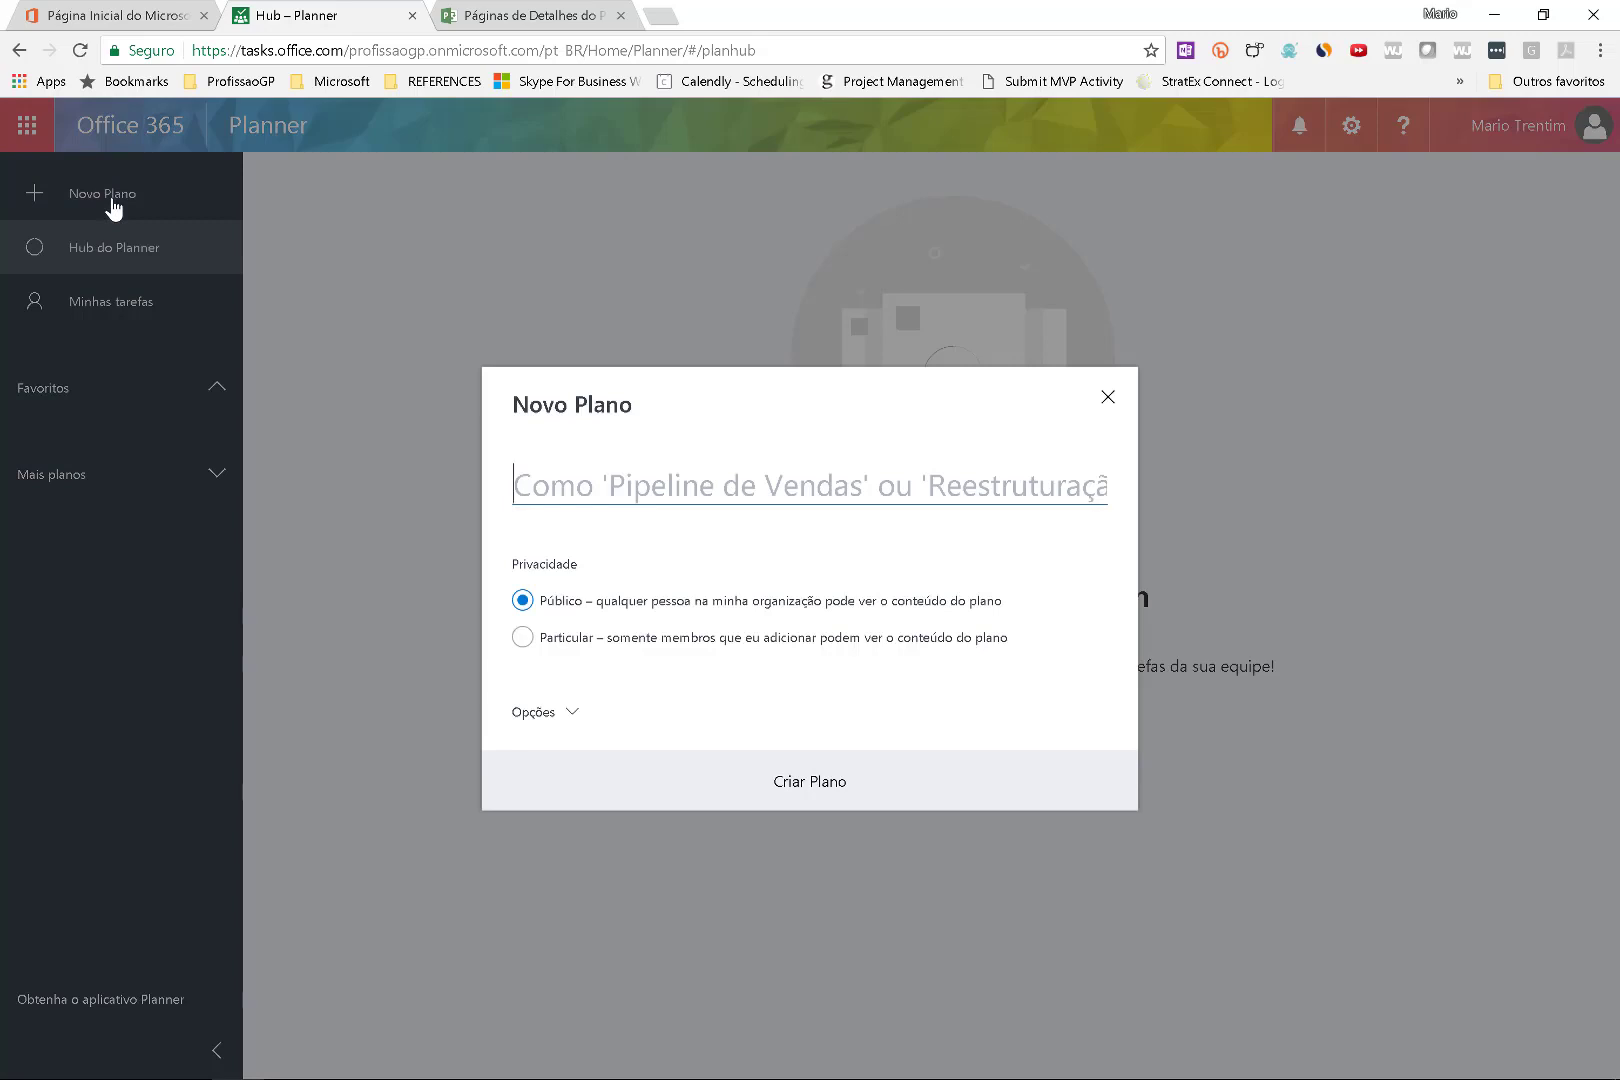
{"action": "type", "text": "EMENTA - "}
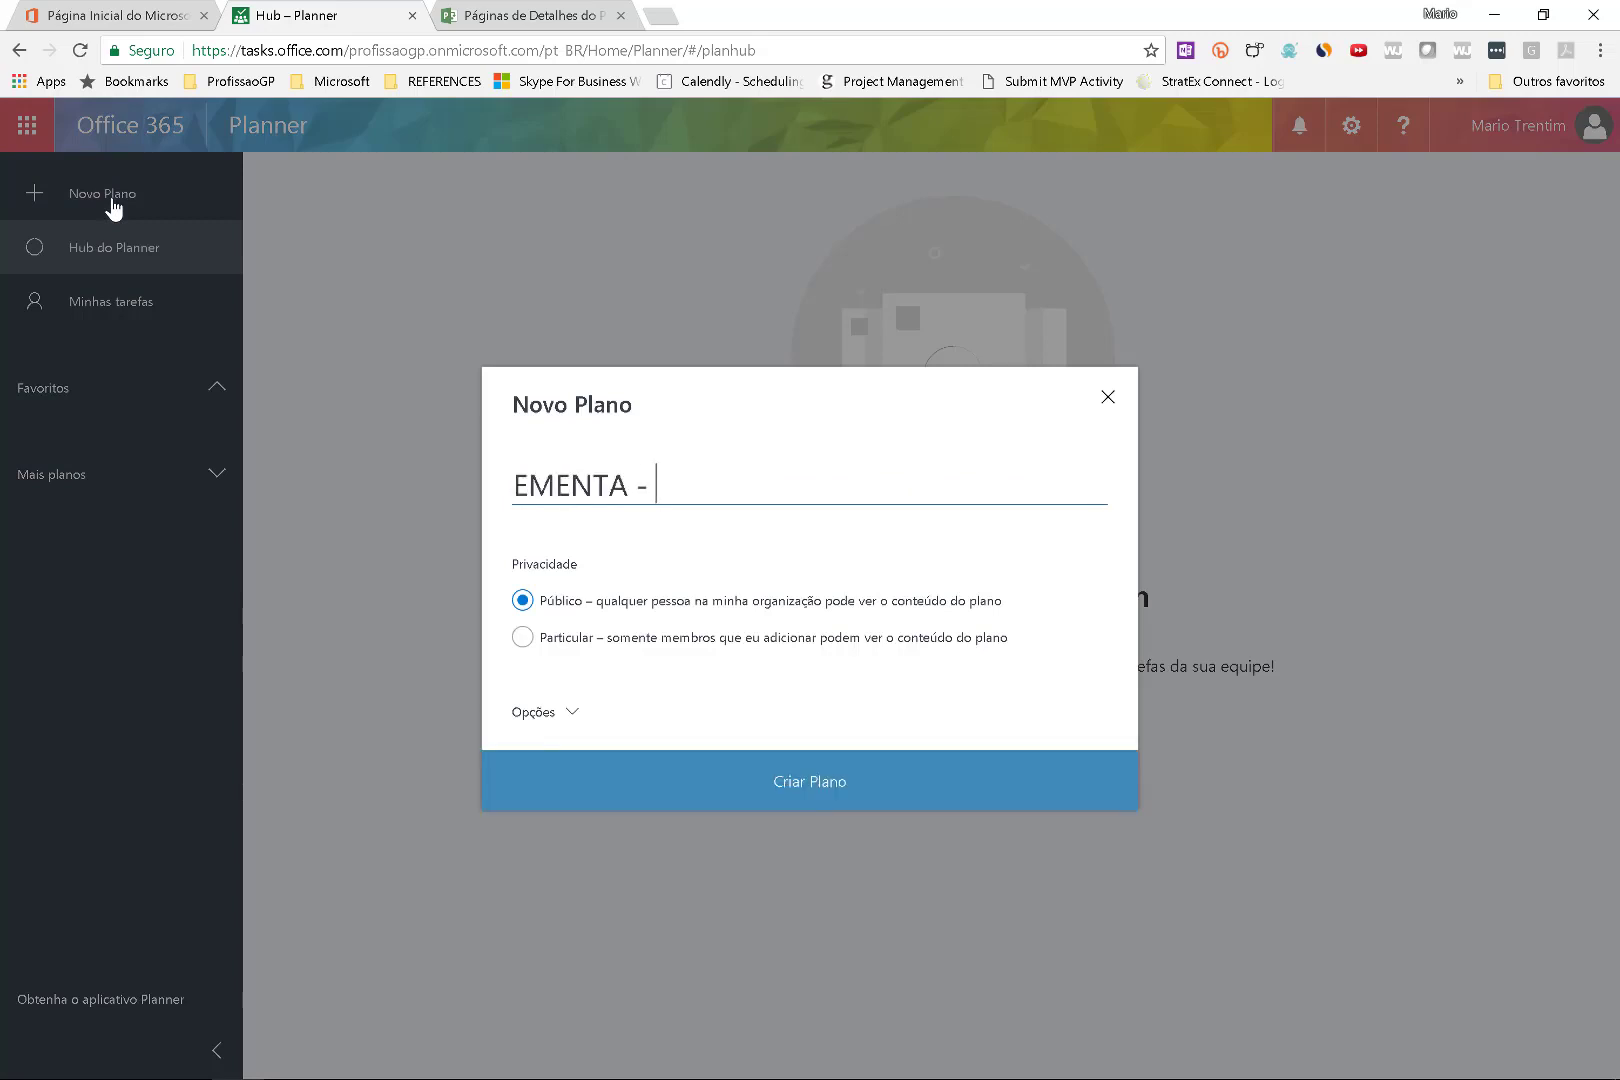
{"action": "type", "text": "TREINAMENTO "}
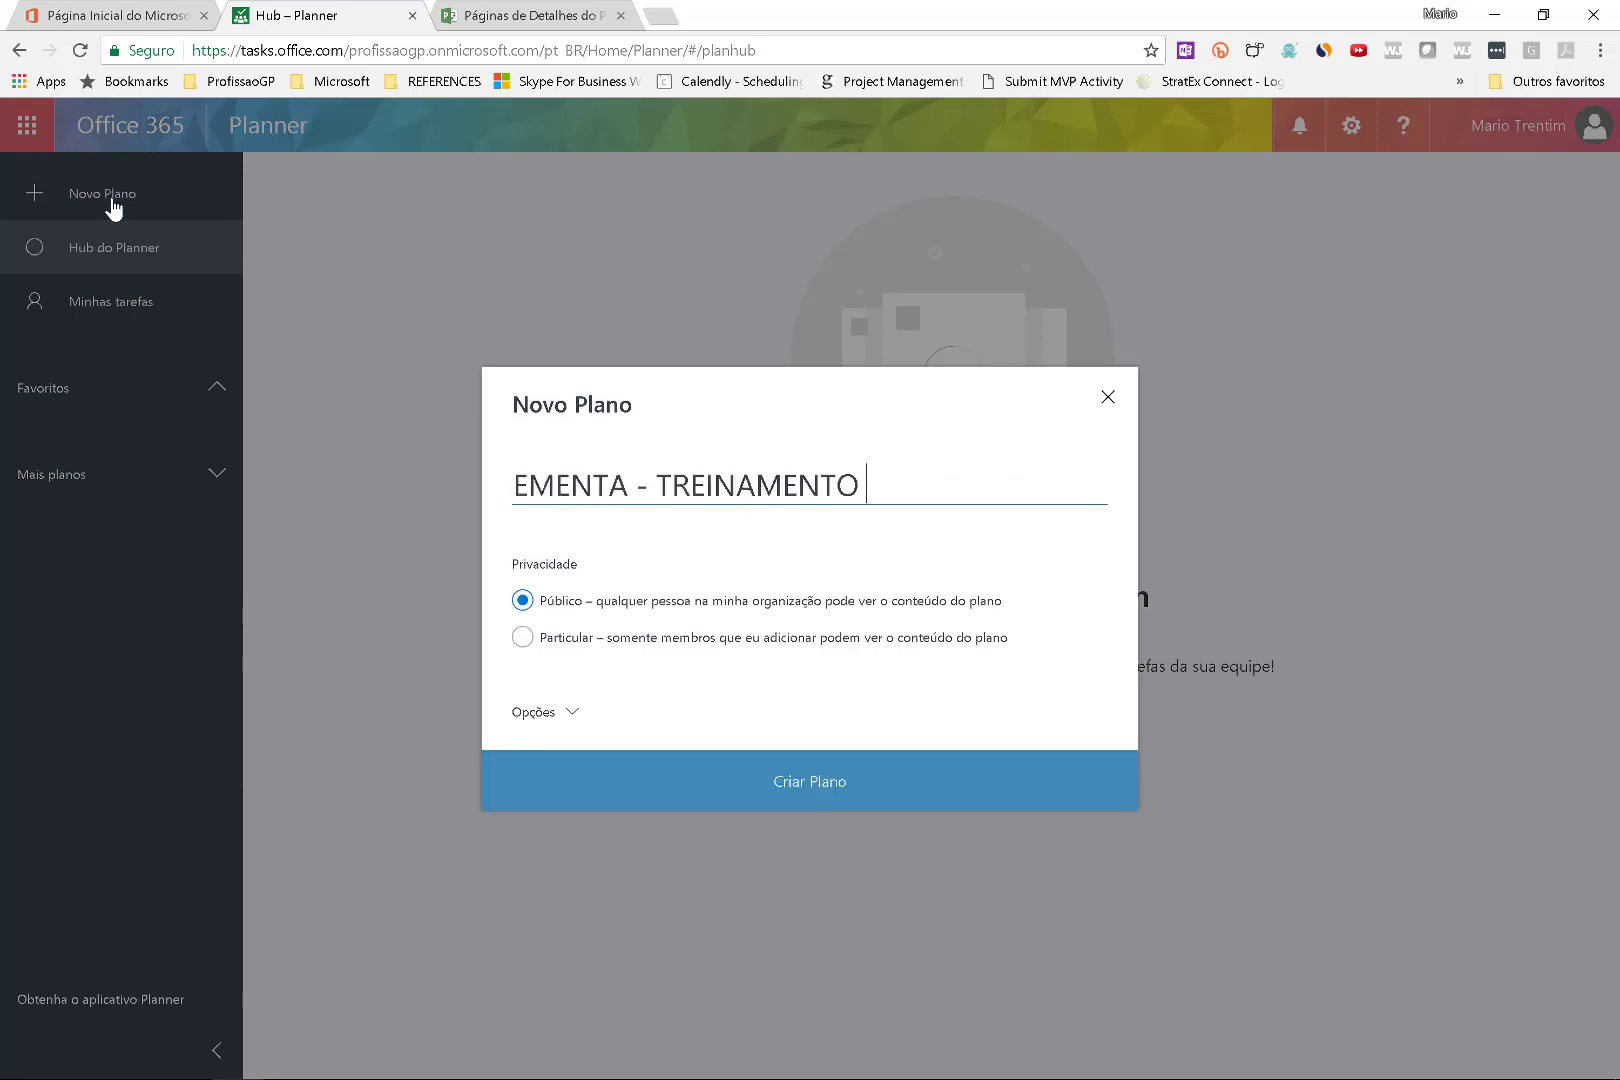
{"action": "type", "text": "DE EXCEL"}
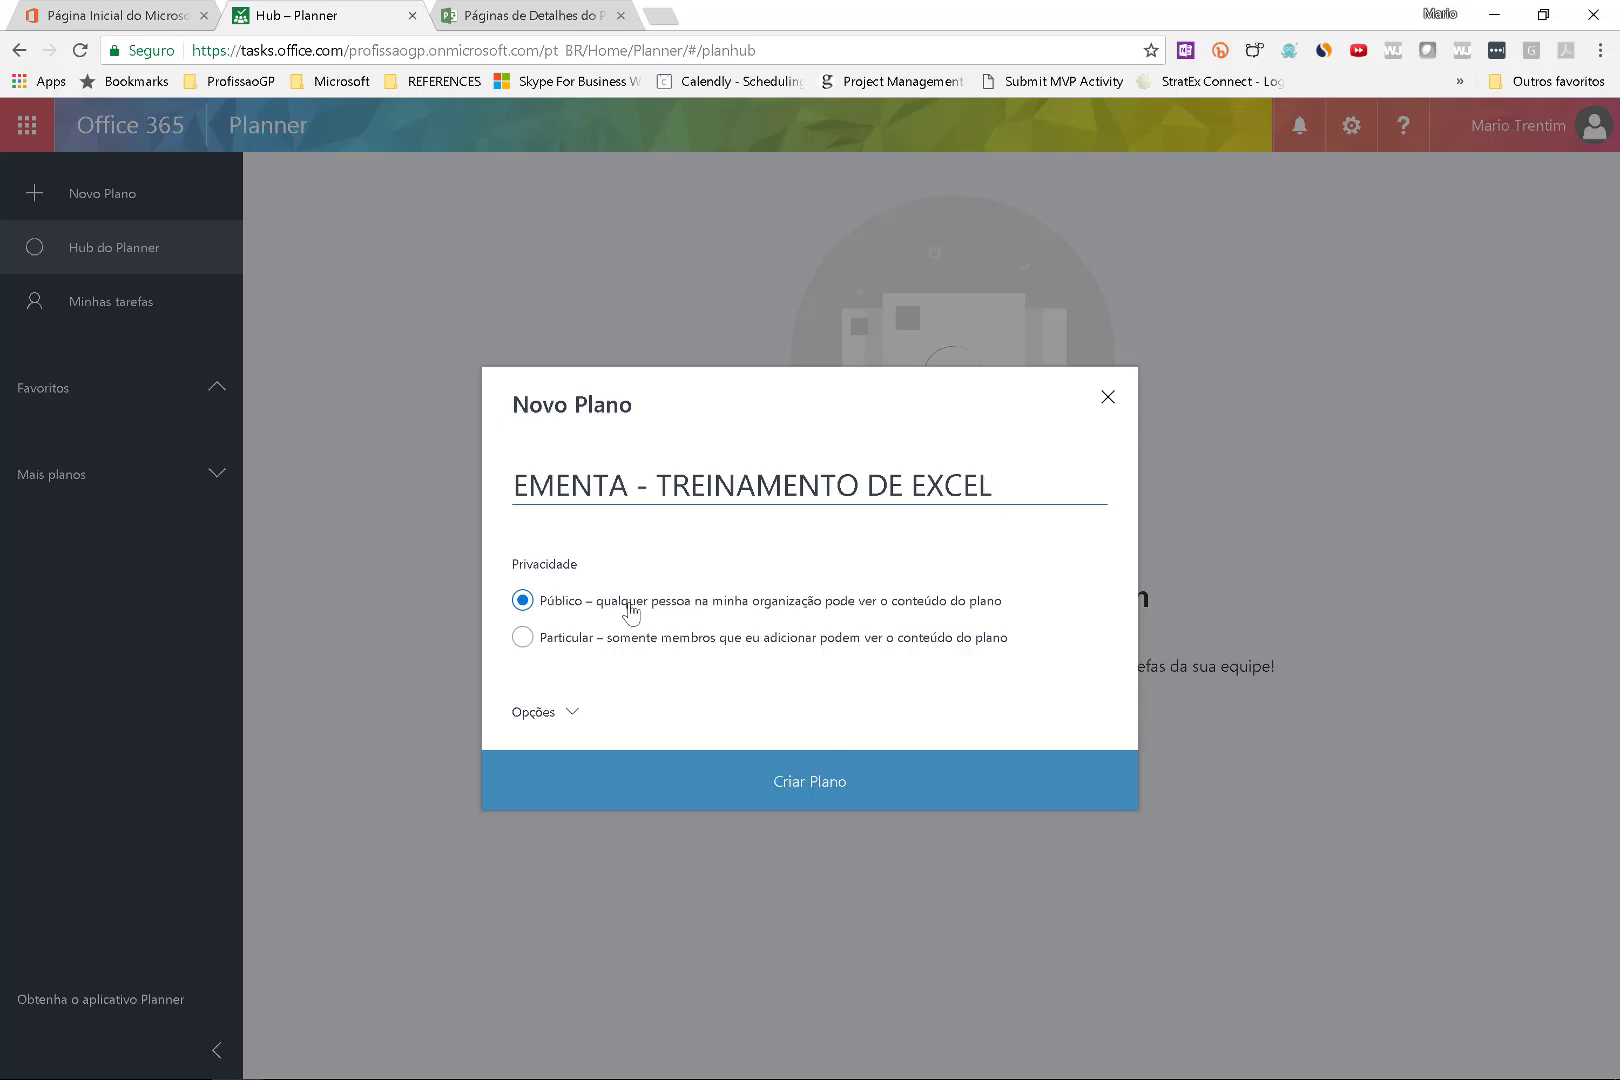
{"action": "left_click", "coordinate": [547, 648]}
{"action": "left_click", "coordinate": [572, 607]}
Describe it as 'Elaborar ementas para treinamento de Excel' plus the pedagogical lead, enable notifications, and create it.
{"action": "left_click", "coordinate": [556, 715]}
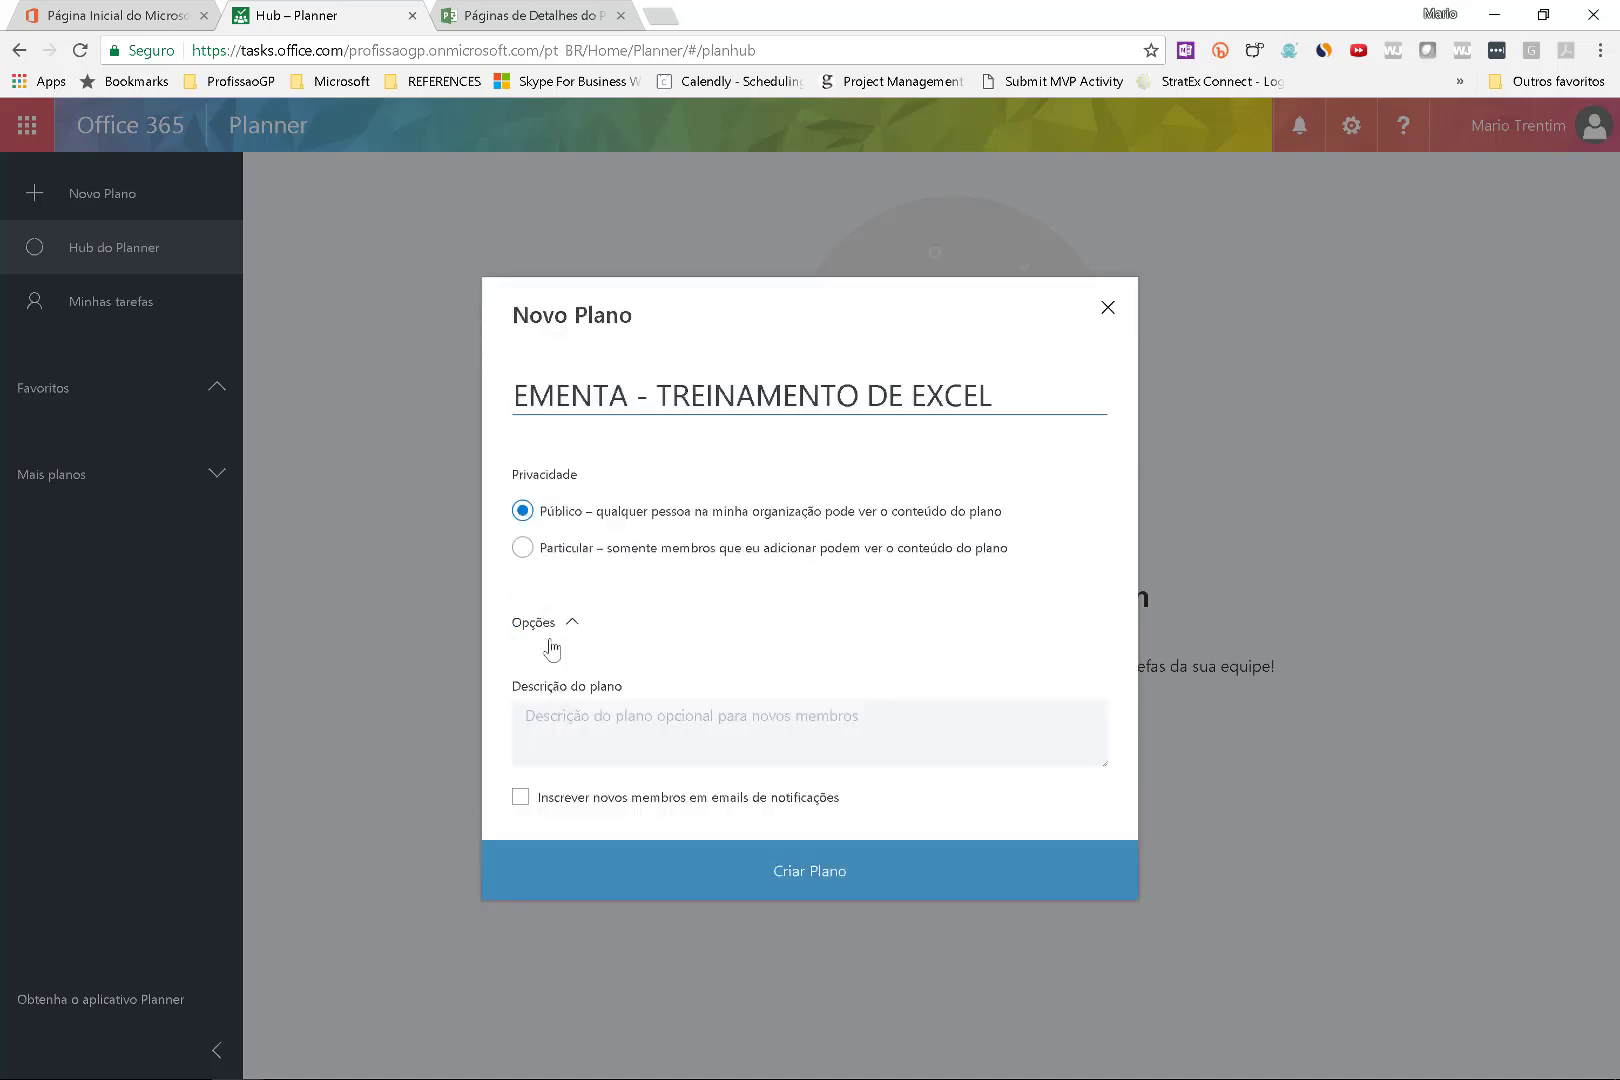
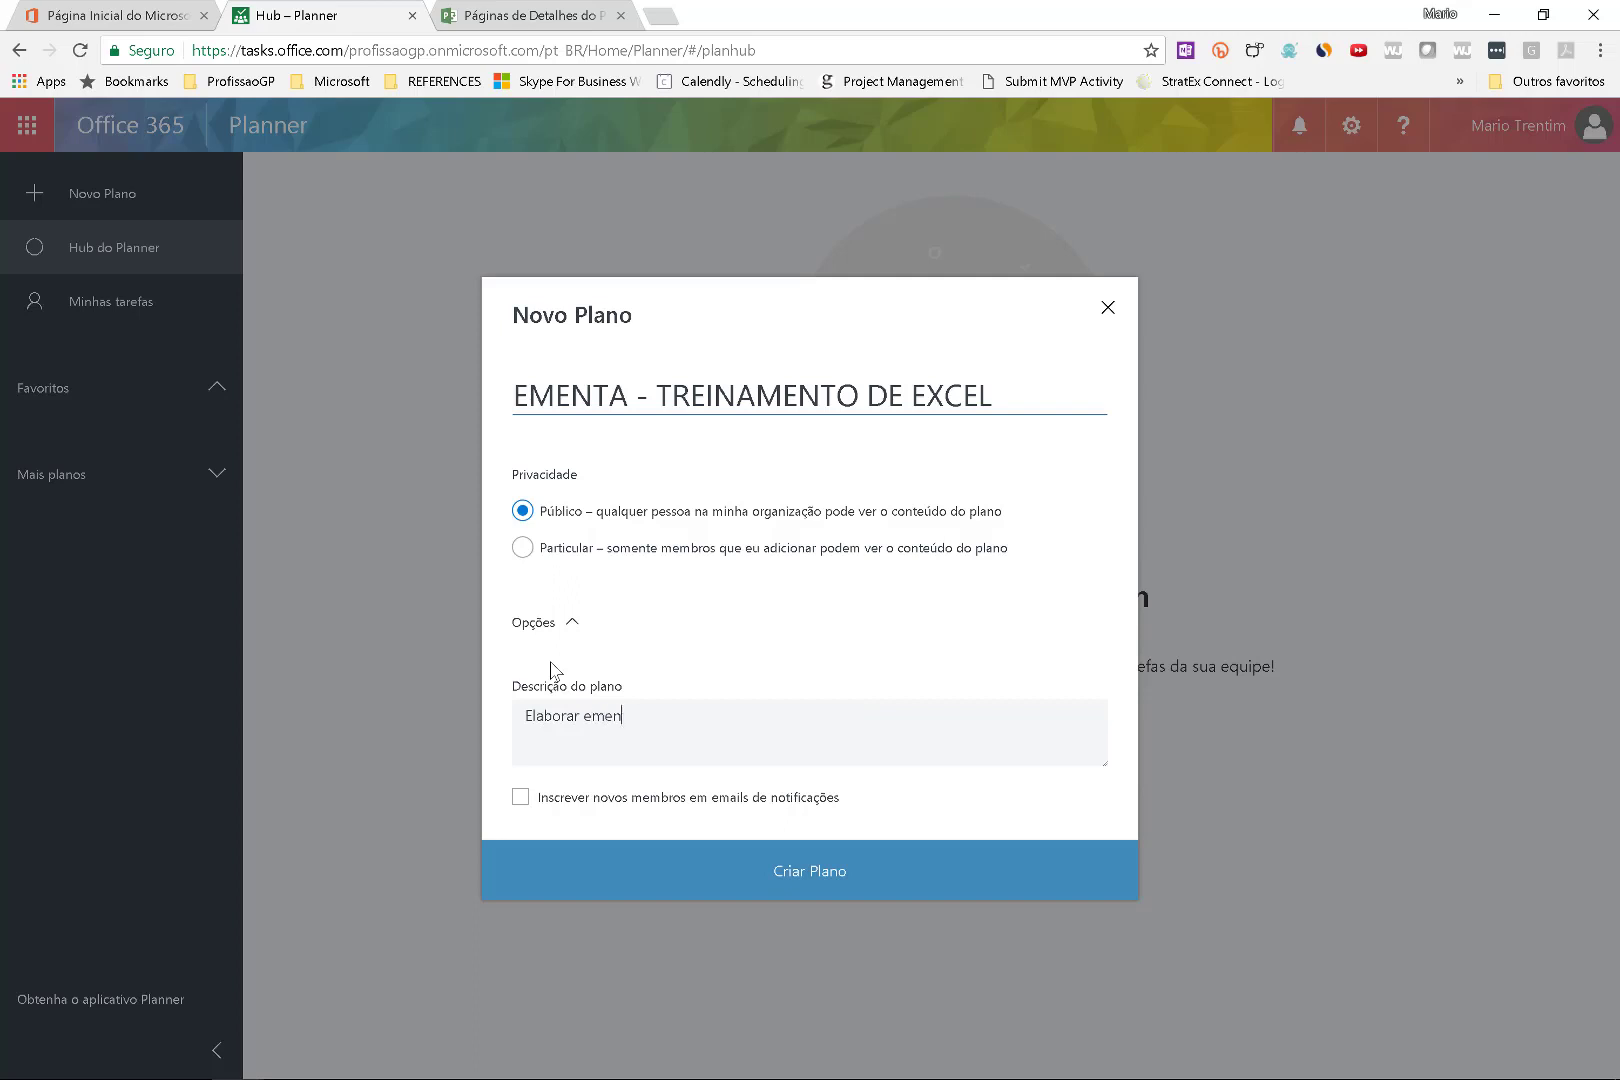
{"action": "key", "text": "Return"}
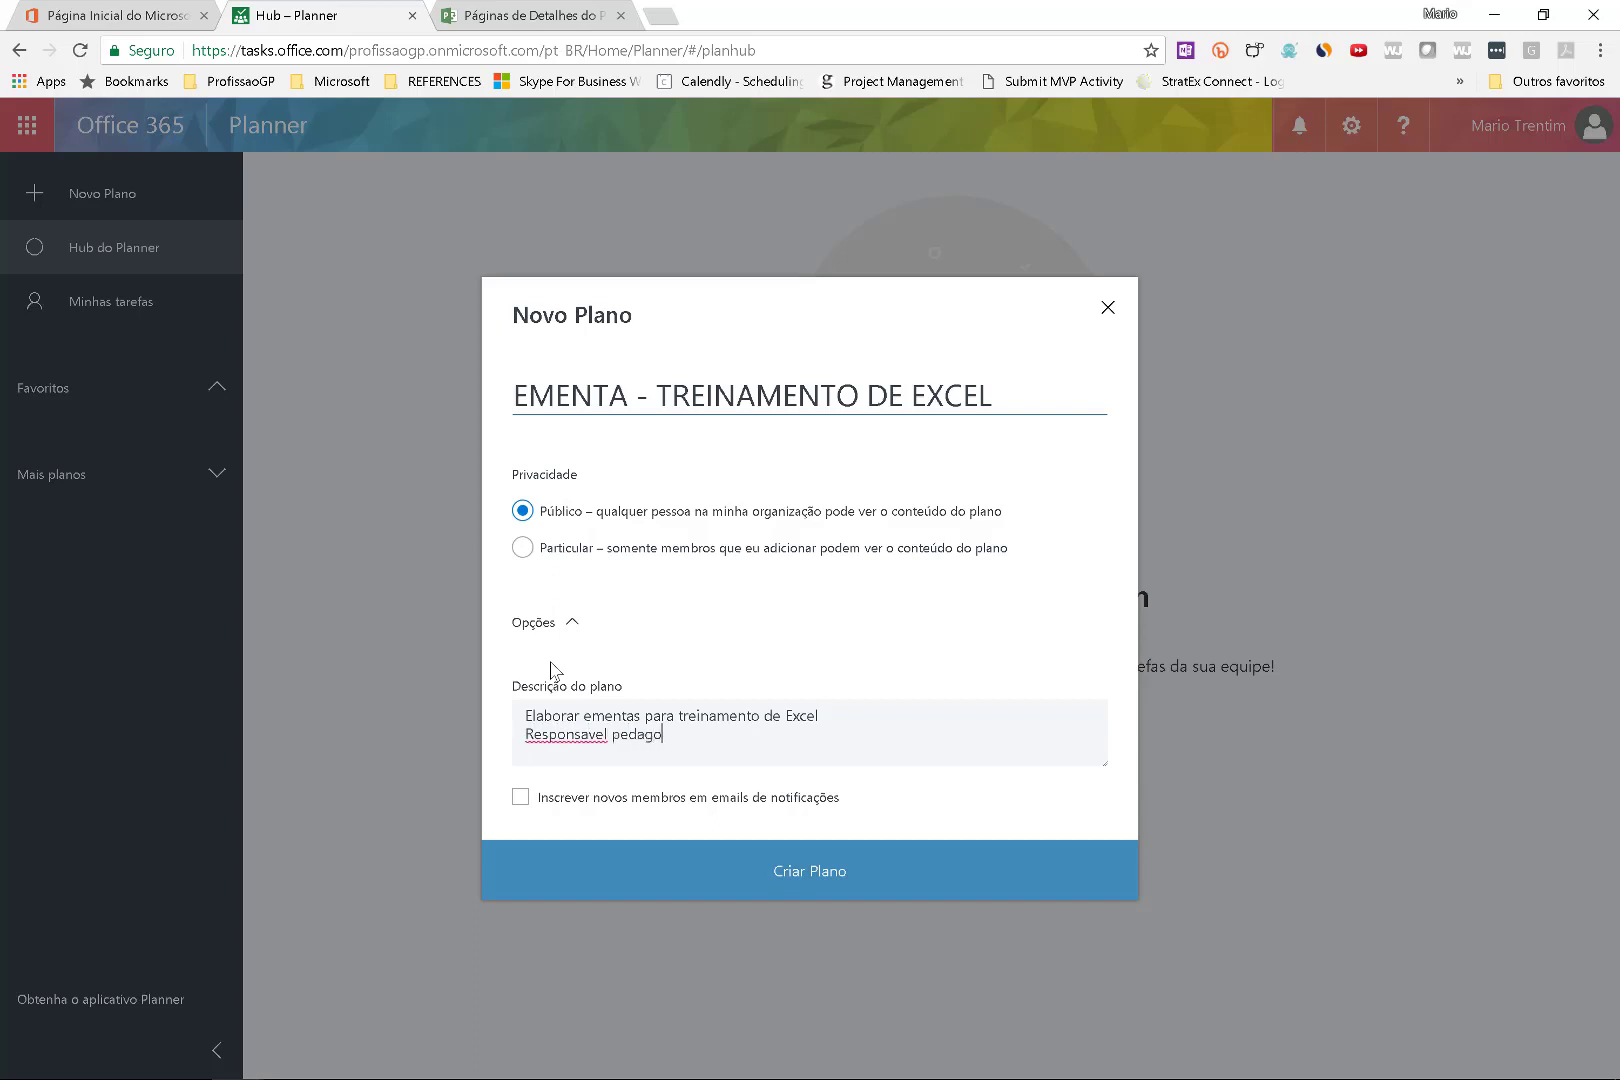
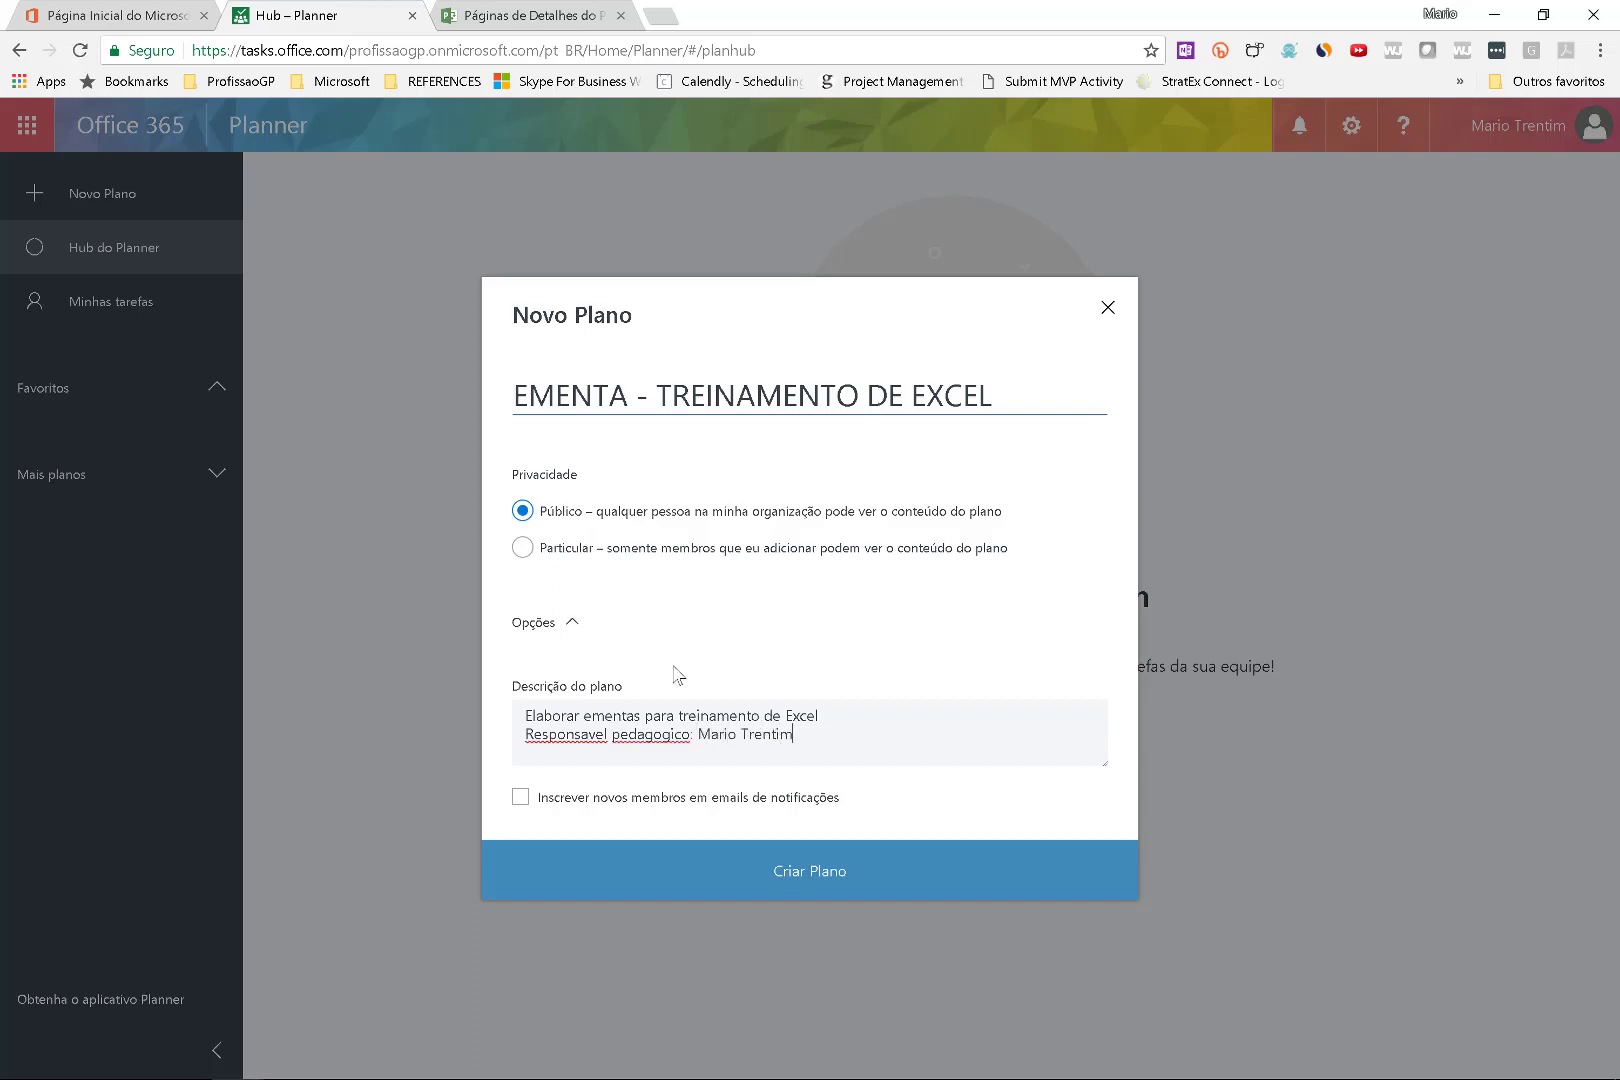
{"action": "left_click", "coordinate": [528, 797]}
{"action": "left_click", "coordinate": [573, 797]}
{"action": "left_click", "coordinate": [590, 808]}
{"action": "left_click", "coordinate": [735, 870]}
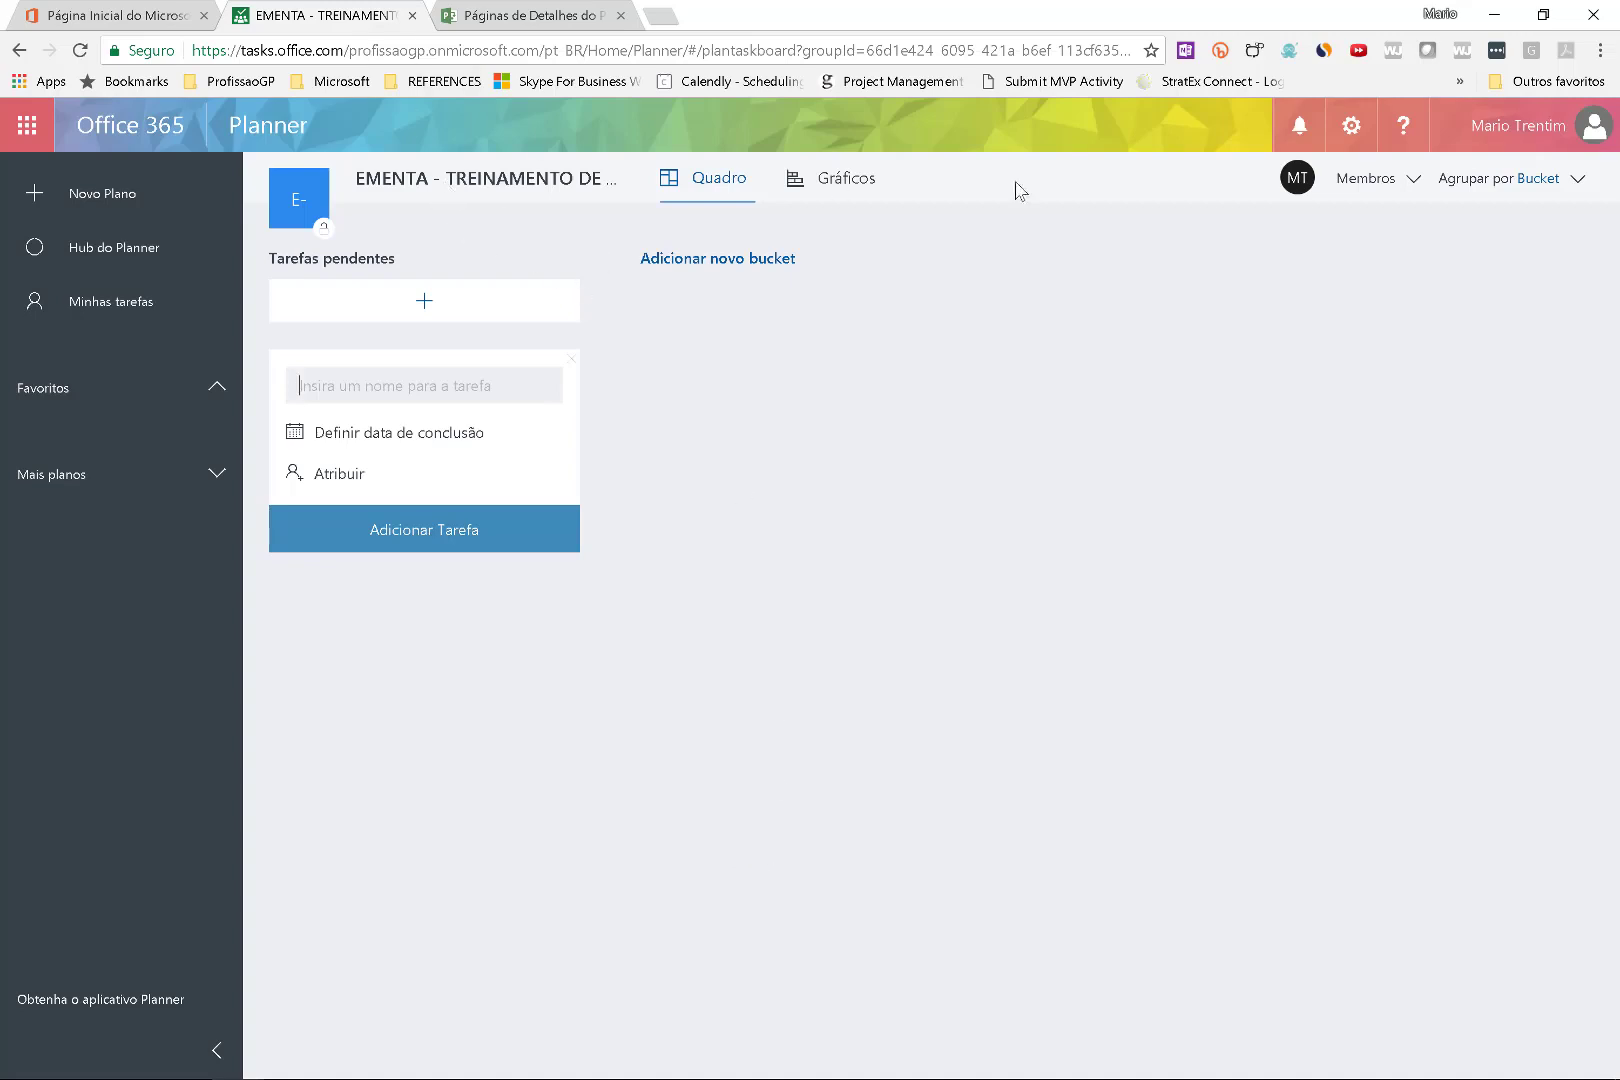
Rename the Tarefas pendentes bucket to BACKLOG.
{"action": "left_click", "coordinate": [924, 182]}
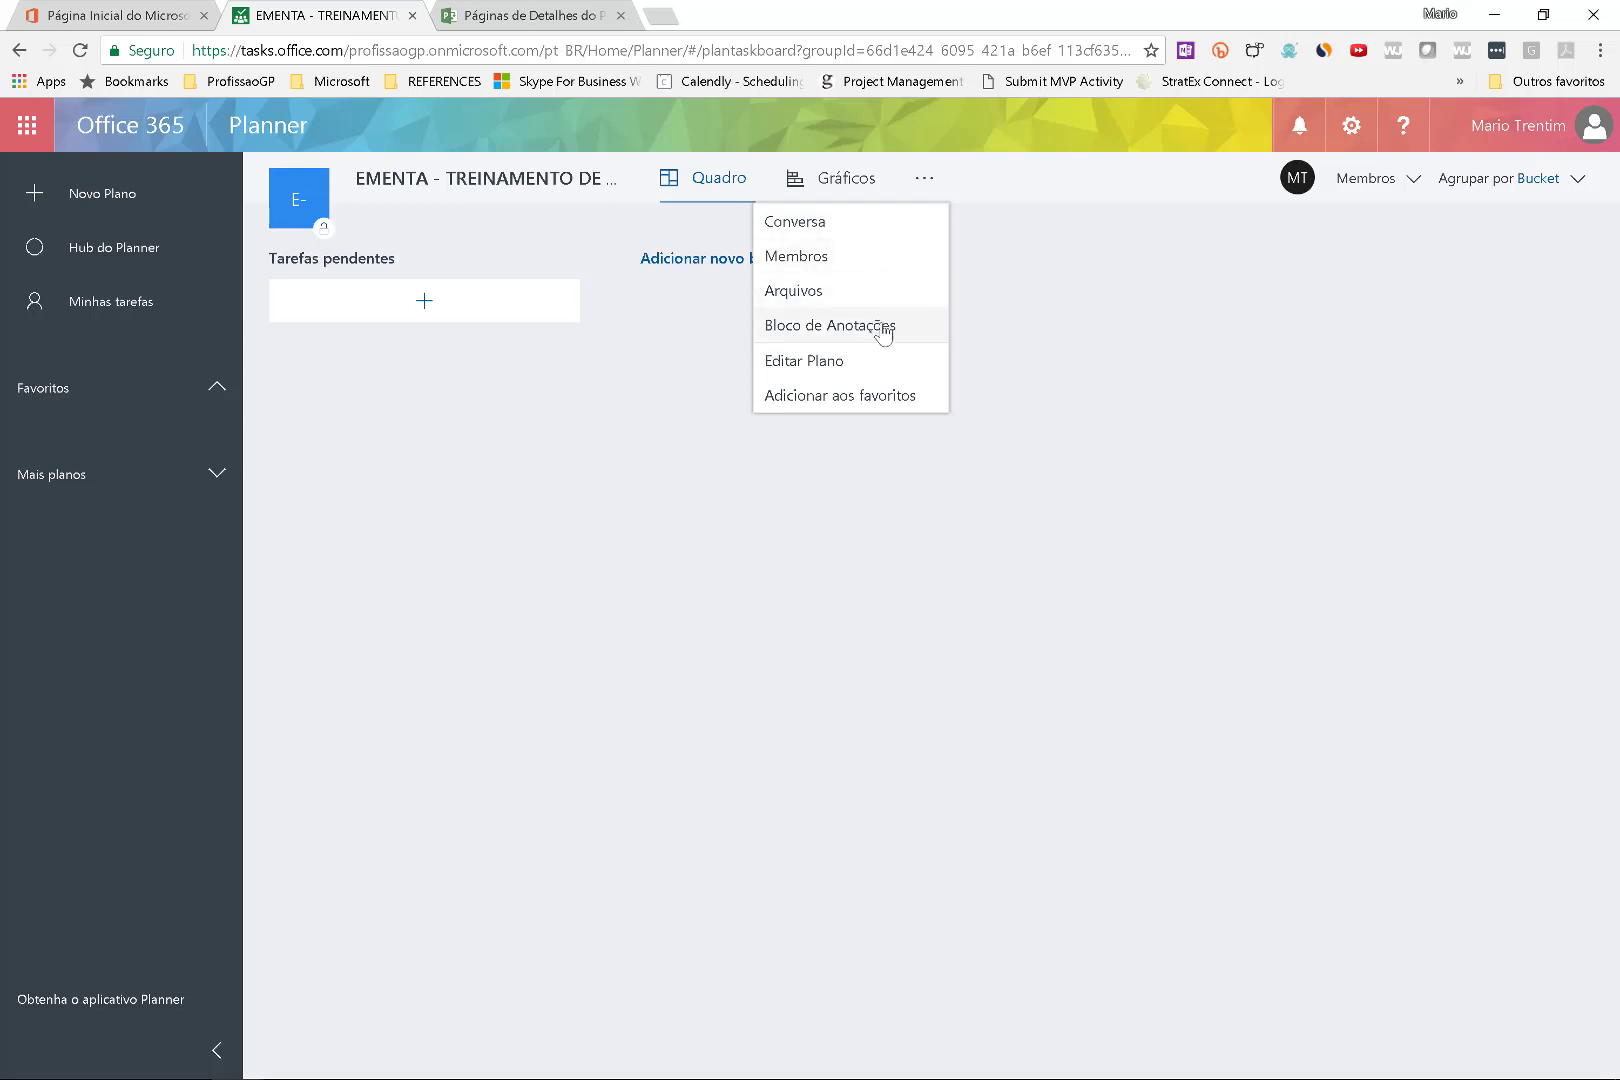
{"action": "left_click", "coordinate": [362, 243]}
{"action": "double_click", "coordinate": [360, 247]}
{"action": "key", "text": "ctrl+a"}
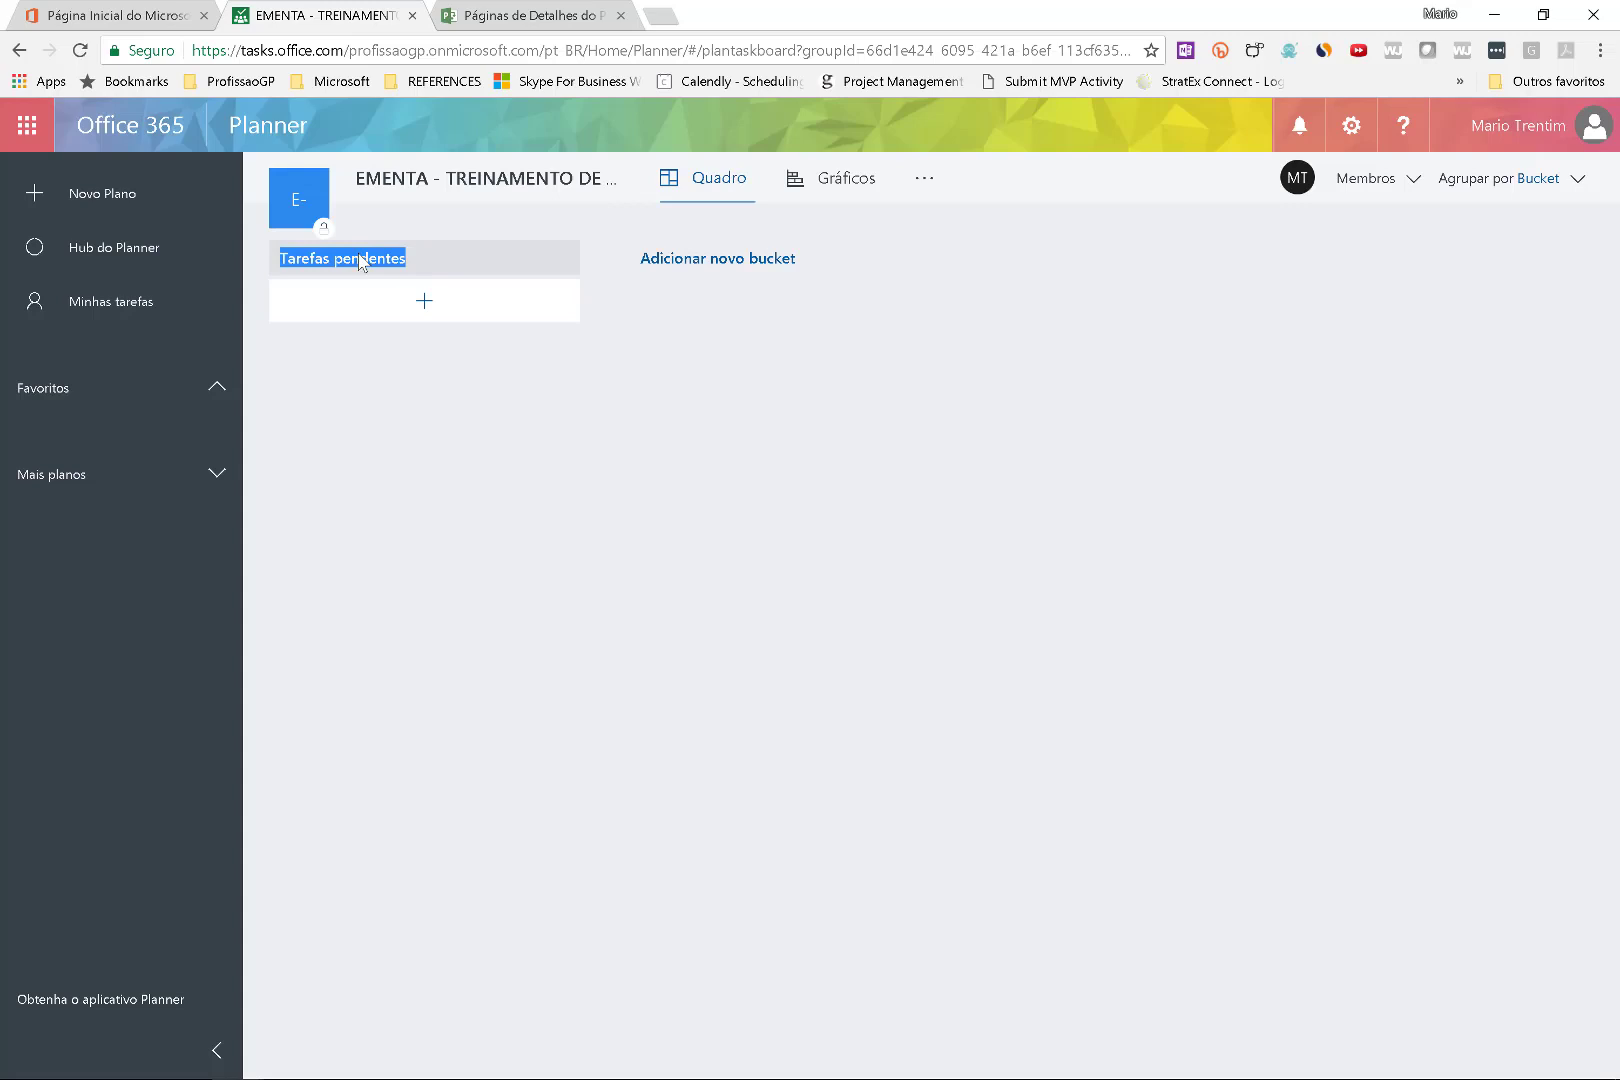
{"action": "type", "text": "BACKLOG"}
Add TO-DO, DOING and PENDING buckets after BACKLOG.
{"action": "left_click", "coordinate": [756, 259]}
{"action": "type", "text": "TO-DO"}
{"action": "left_click", "coordinate": [1170, 314]}
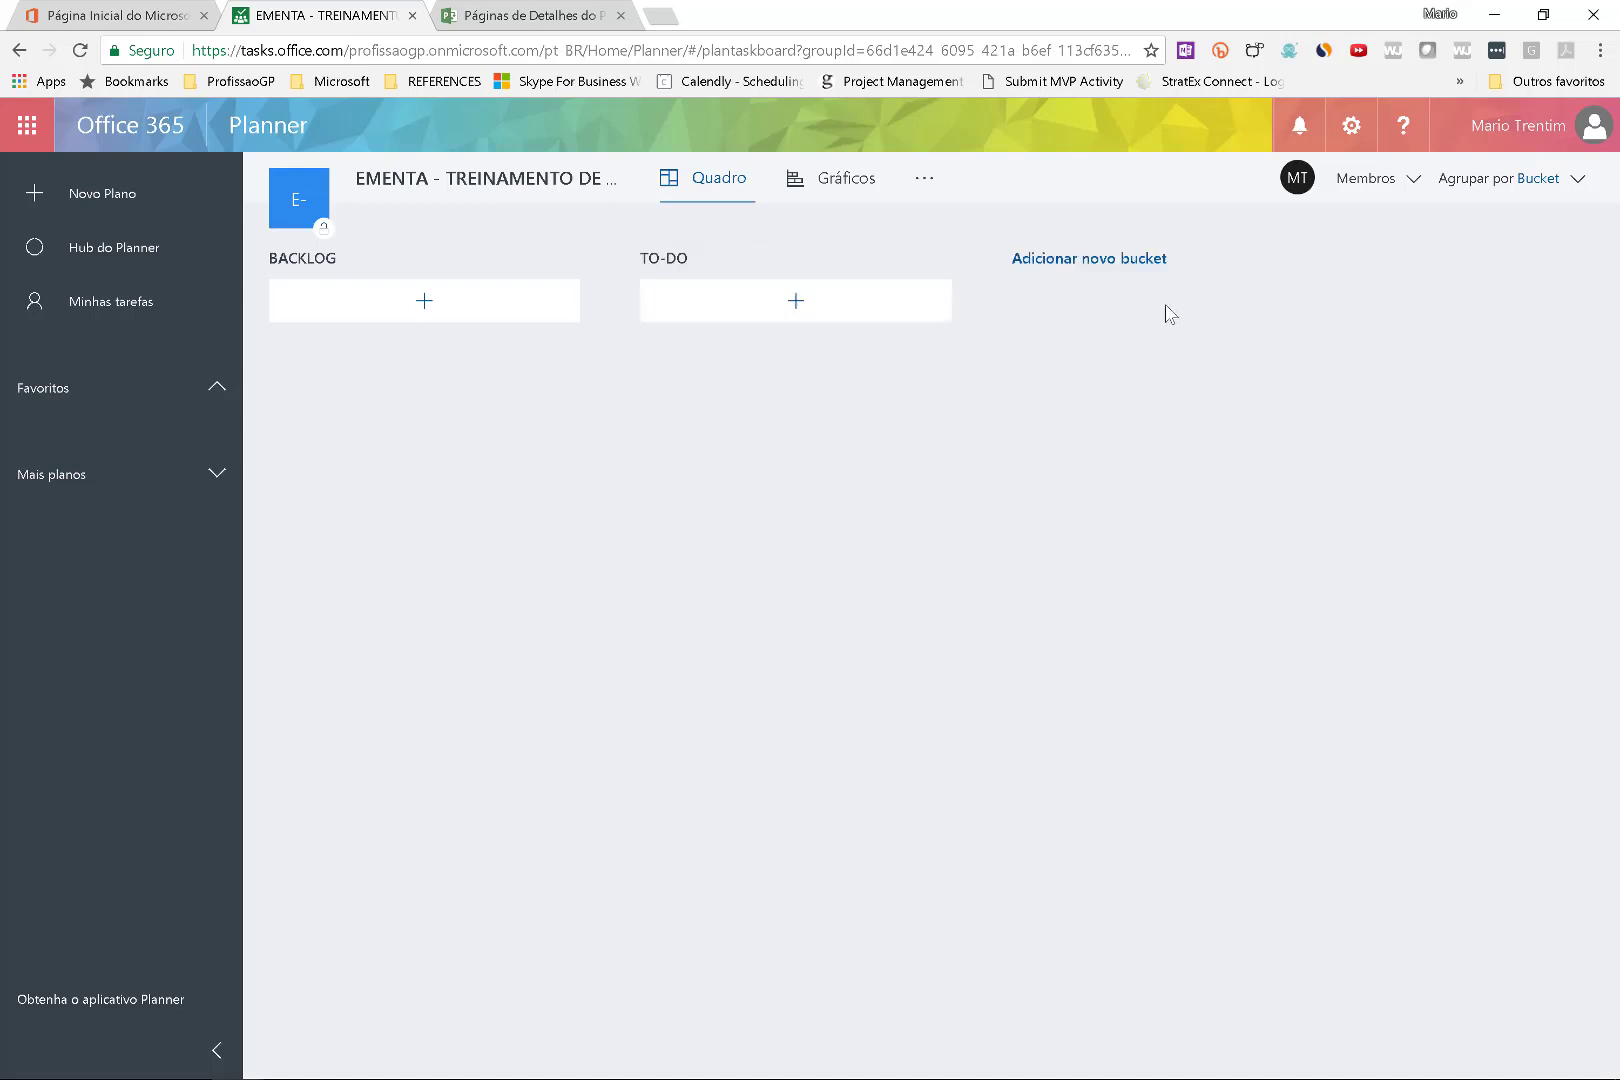
{"action": "left_click", "coordinate": [1070, 258]}
{"action": "type", "text": "DOING"}
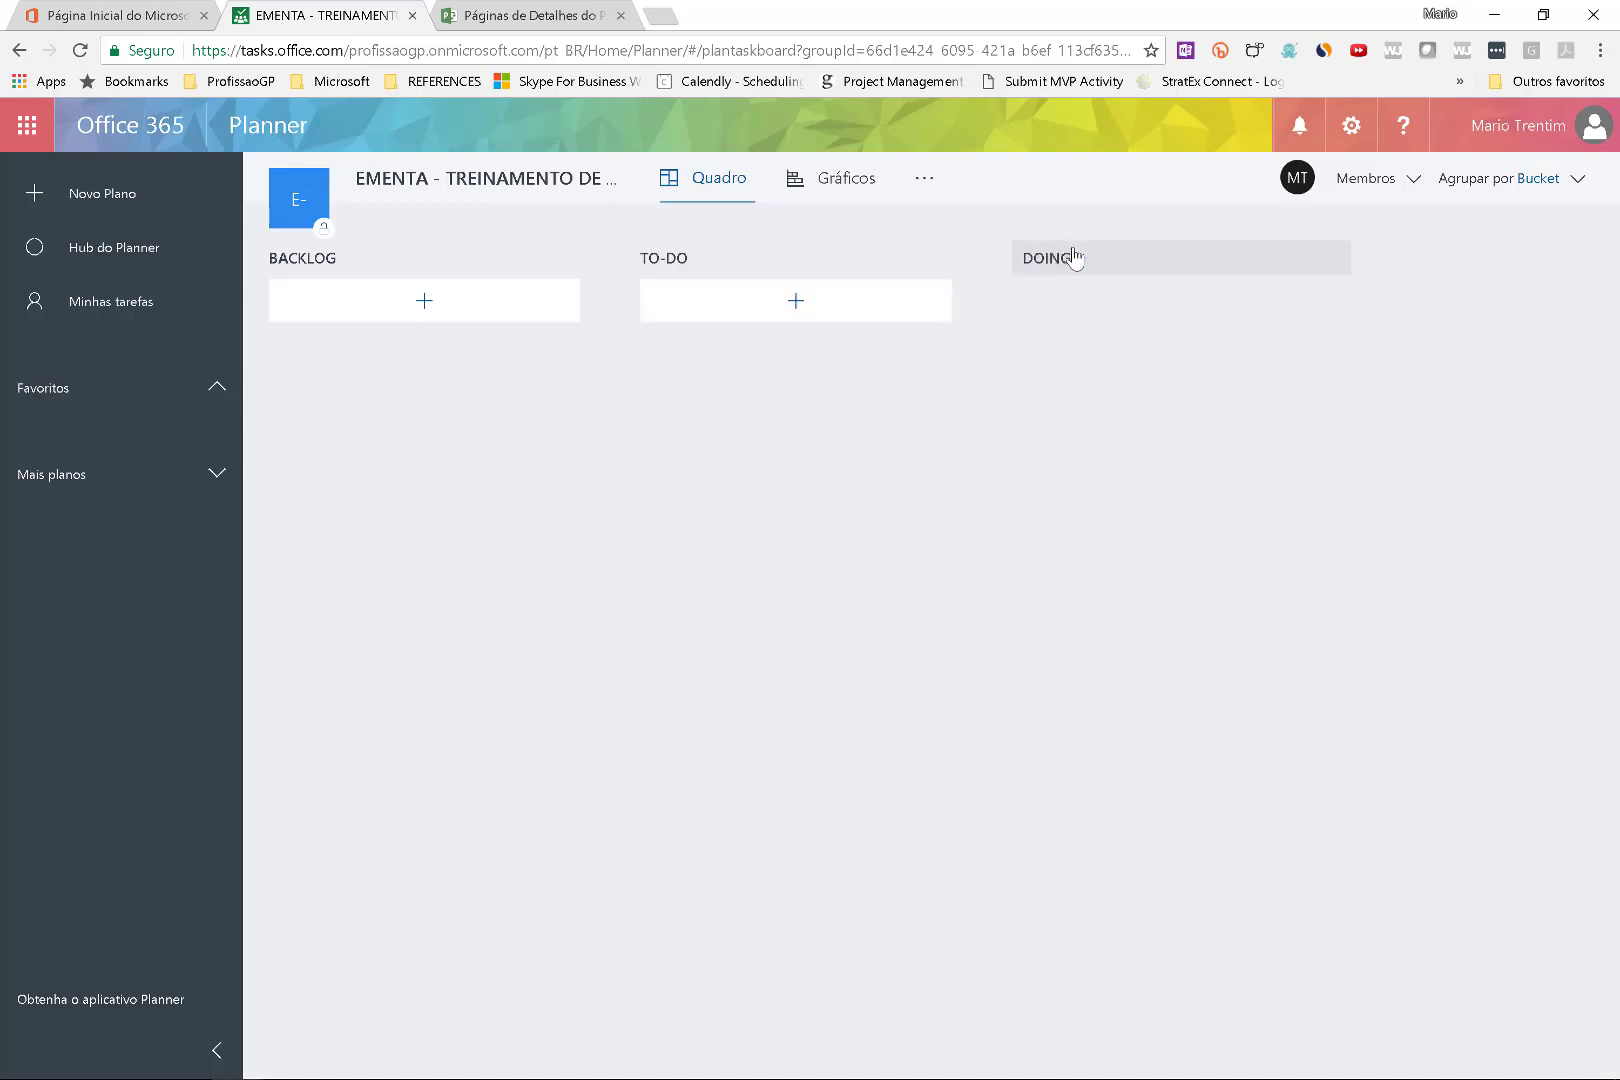
{"action": "left_click", "coordinate": [1440, 440]}
{"action": "left_click", "coordinate": [1445, 258]}
{"action": "type", "text": "PENDING"}
{"action": "key", "text": "Return"}
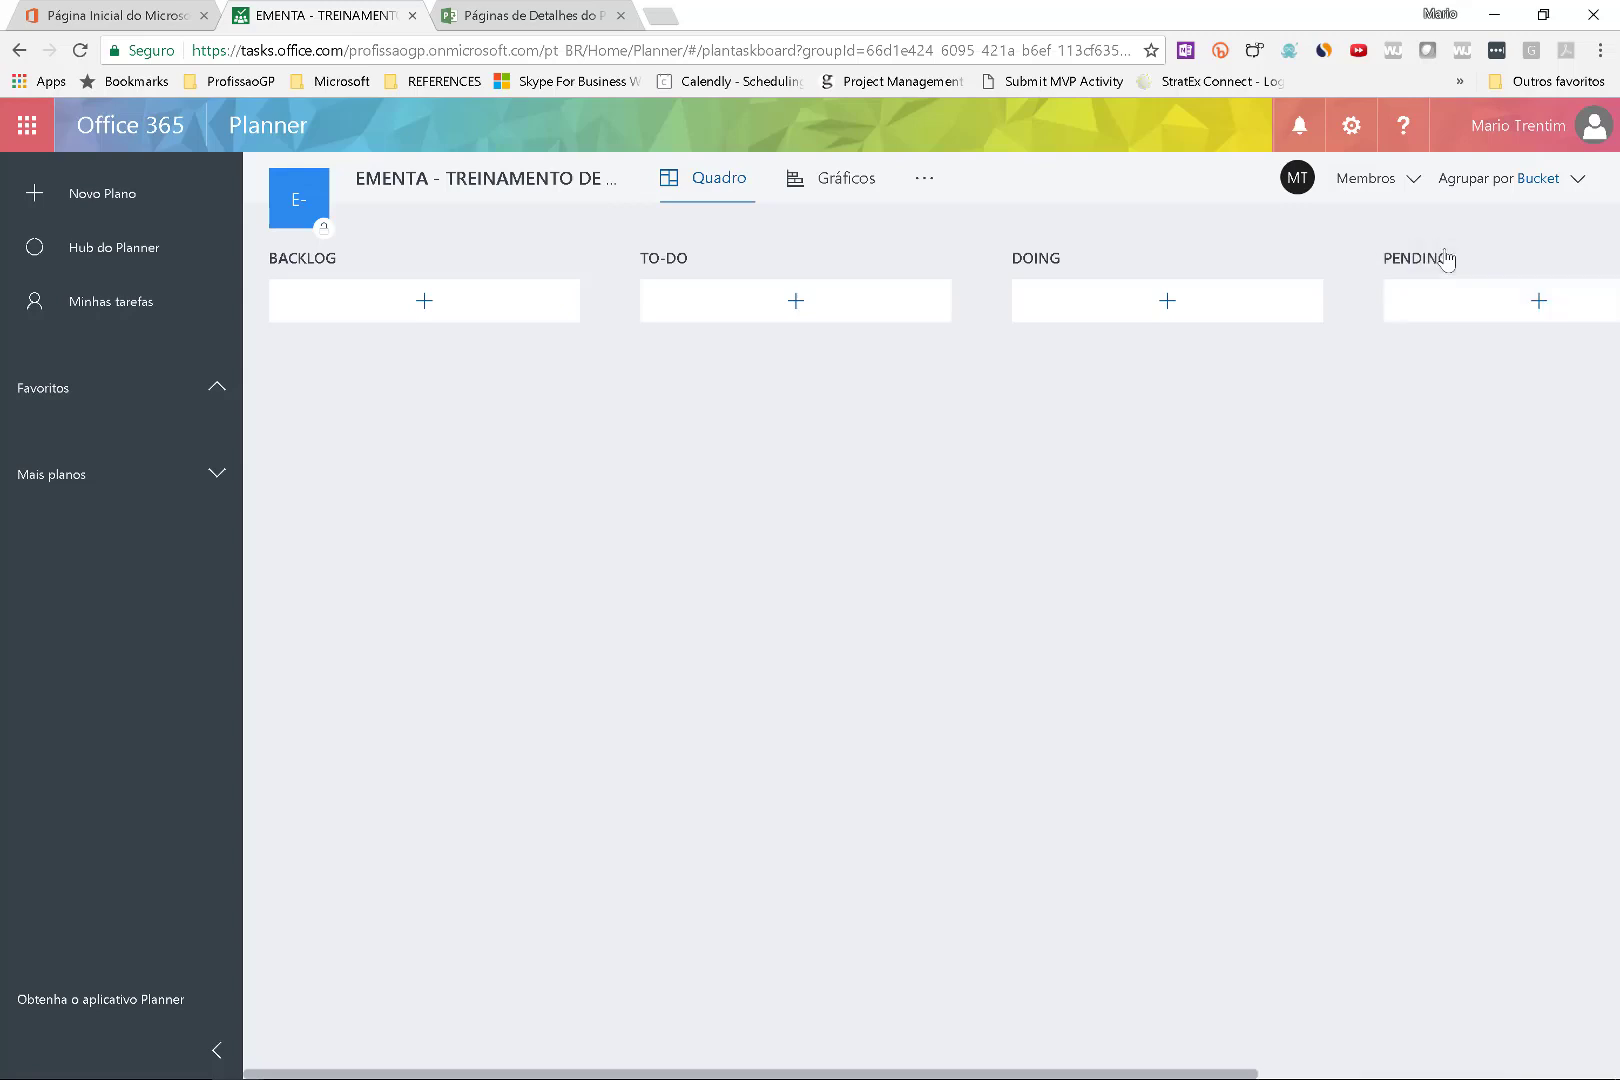
Add a DONE! bucket at the end of the board and scroll back left.
{"action": "left_click_drag", "start_coordinate": [1231, 1072], "coordinate": [1495, 432]}
{"action": "left_click", "coordinate": [1468, 1075]}
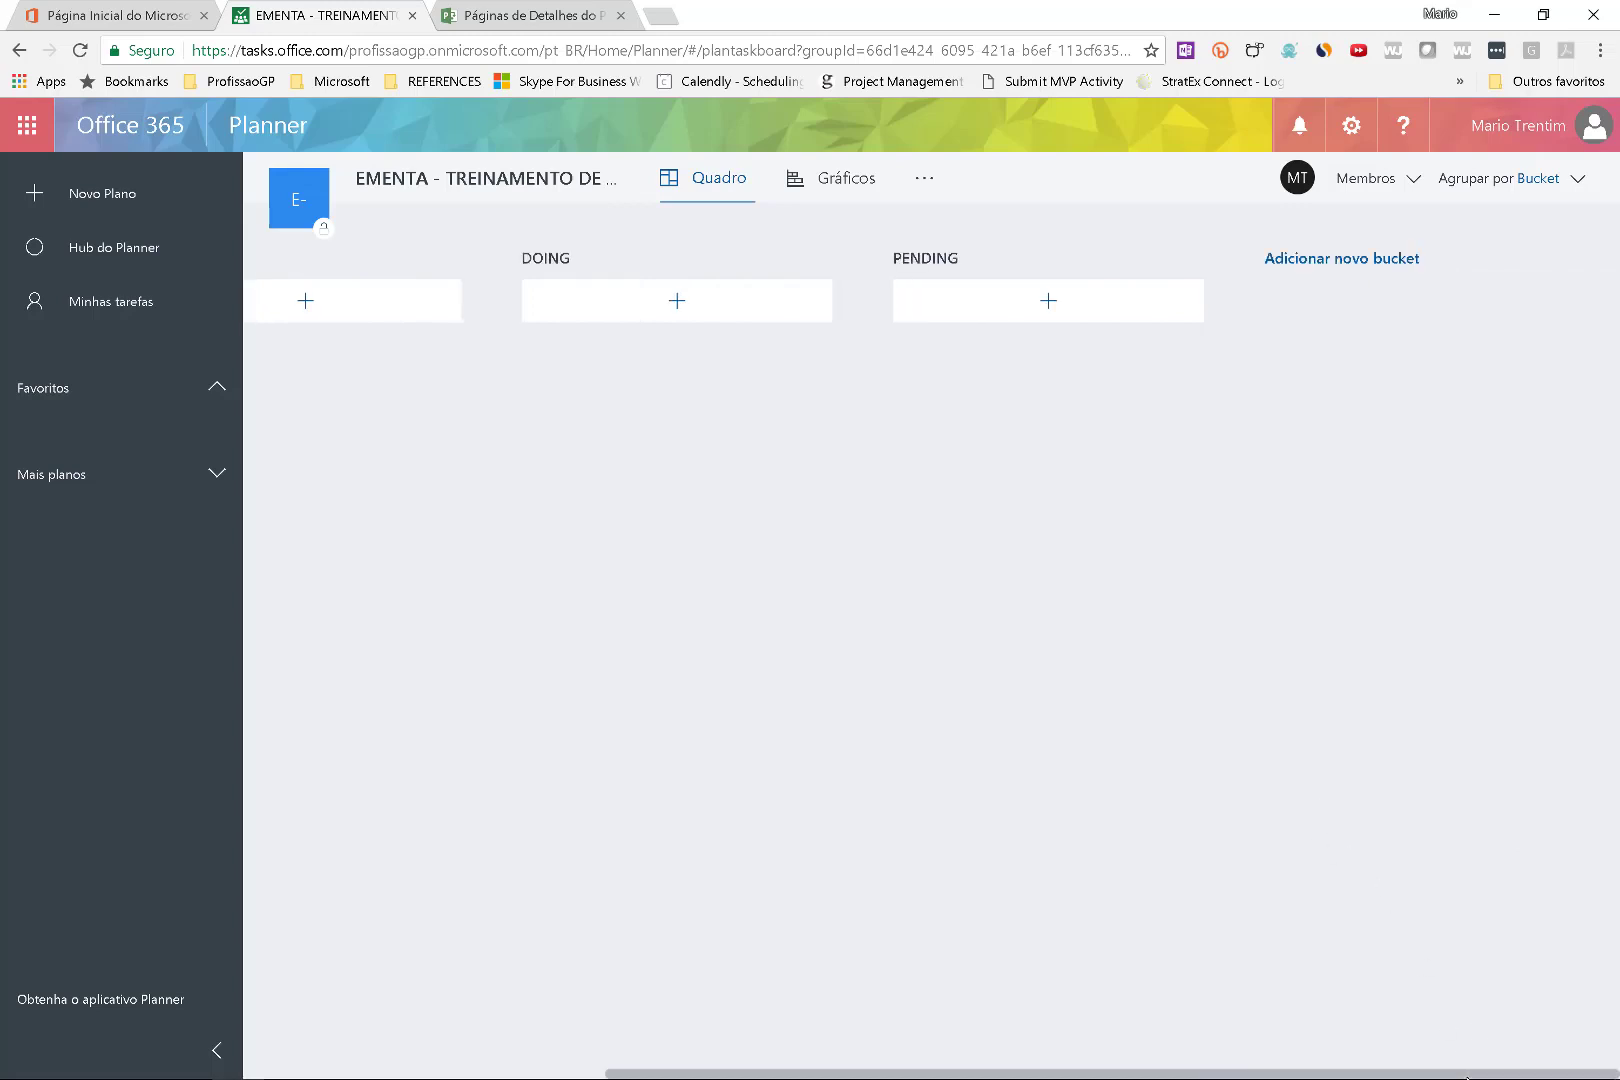
{"action": "left_click", "coordinate": [1376, 261]}
{"action": "type", "text": "DONE!"}
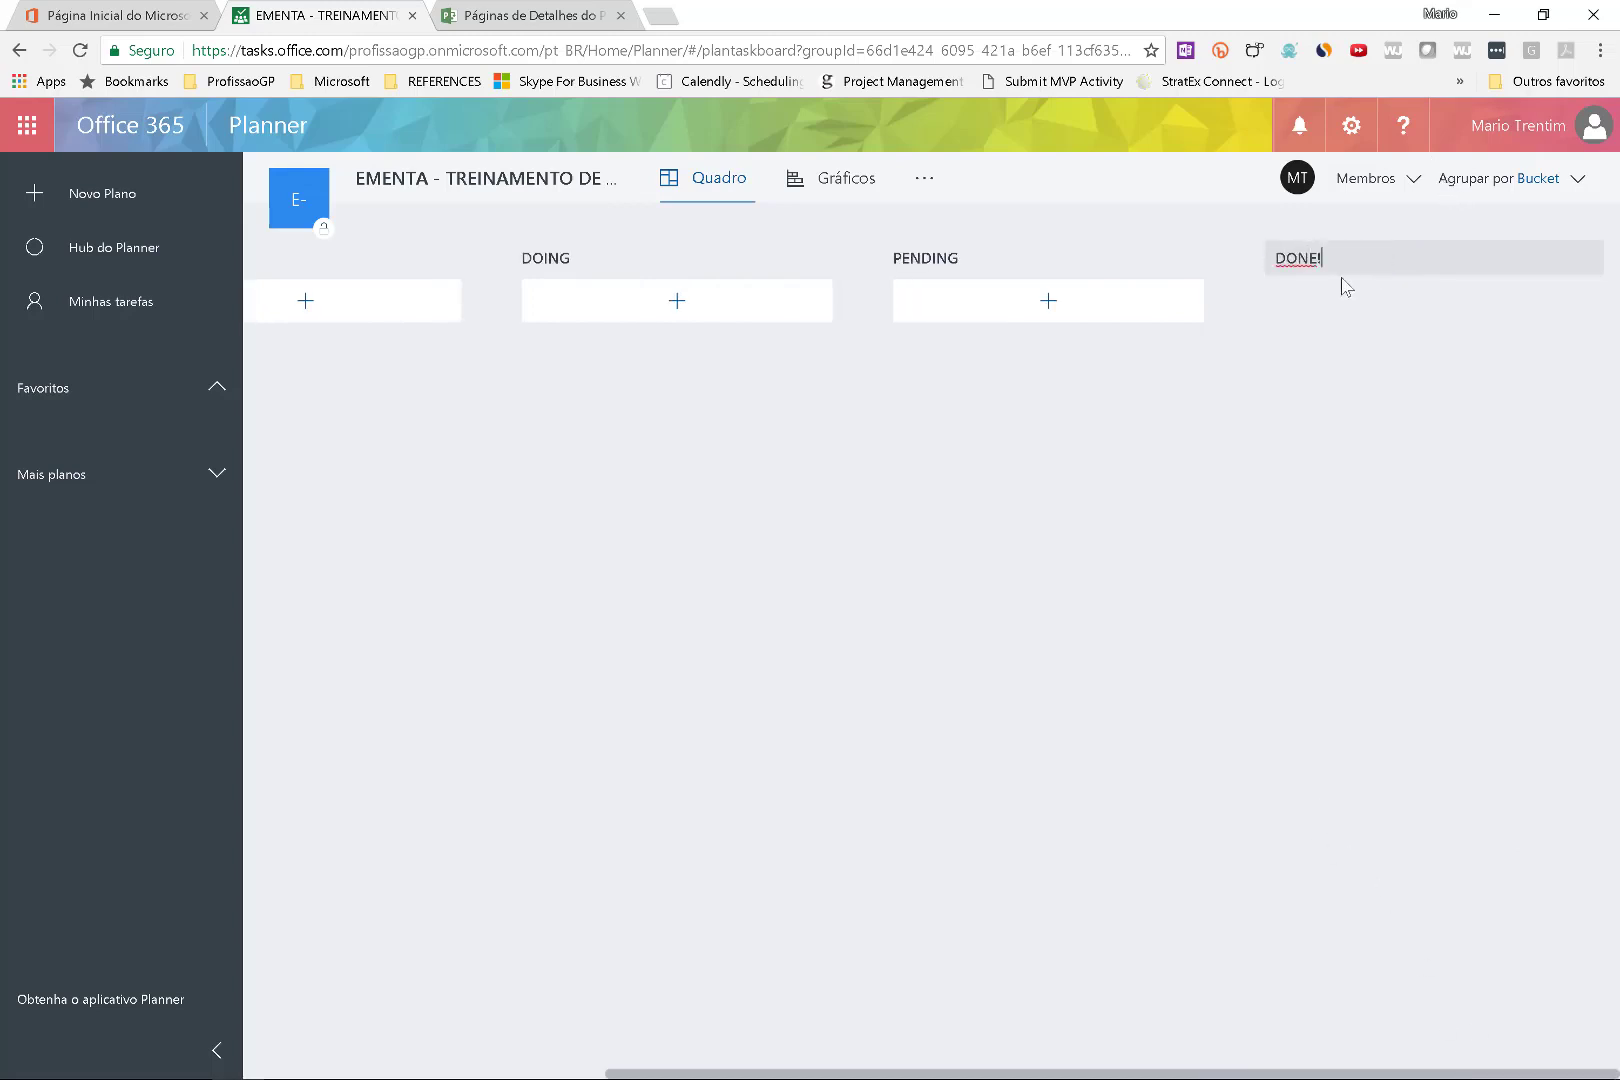
{"action": "key", "text": "Return"}
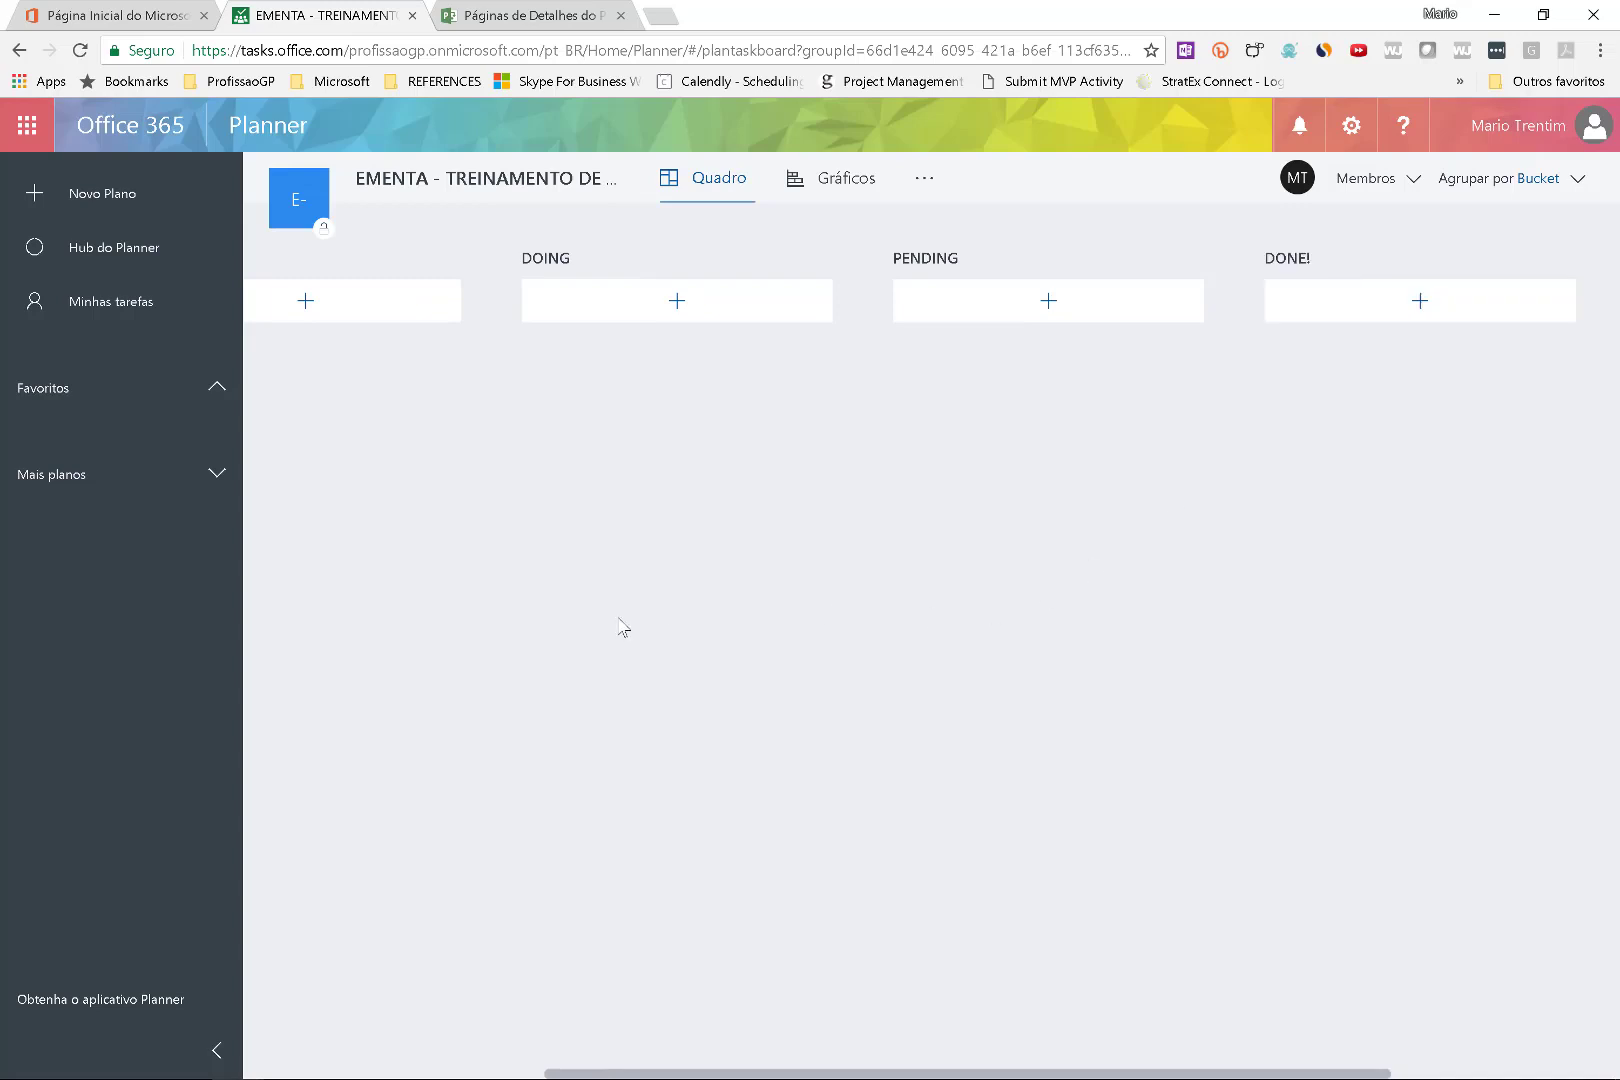
{"action": "scroll", "coordinate": [622, 625], "scroll_direction": "left", "scroll_amount": 5}
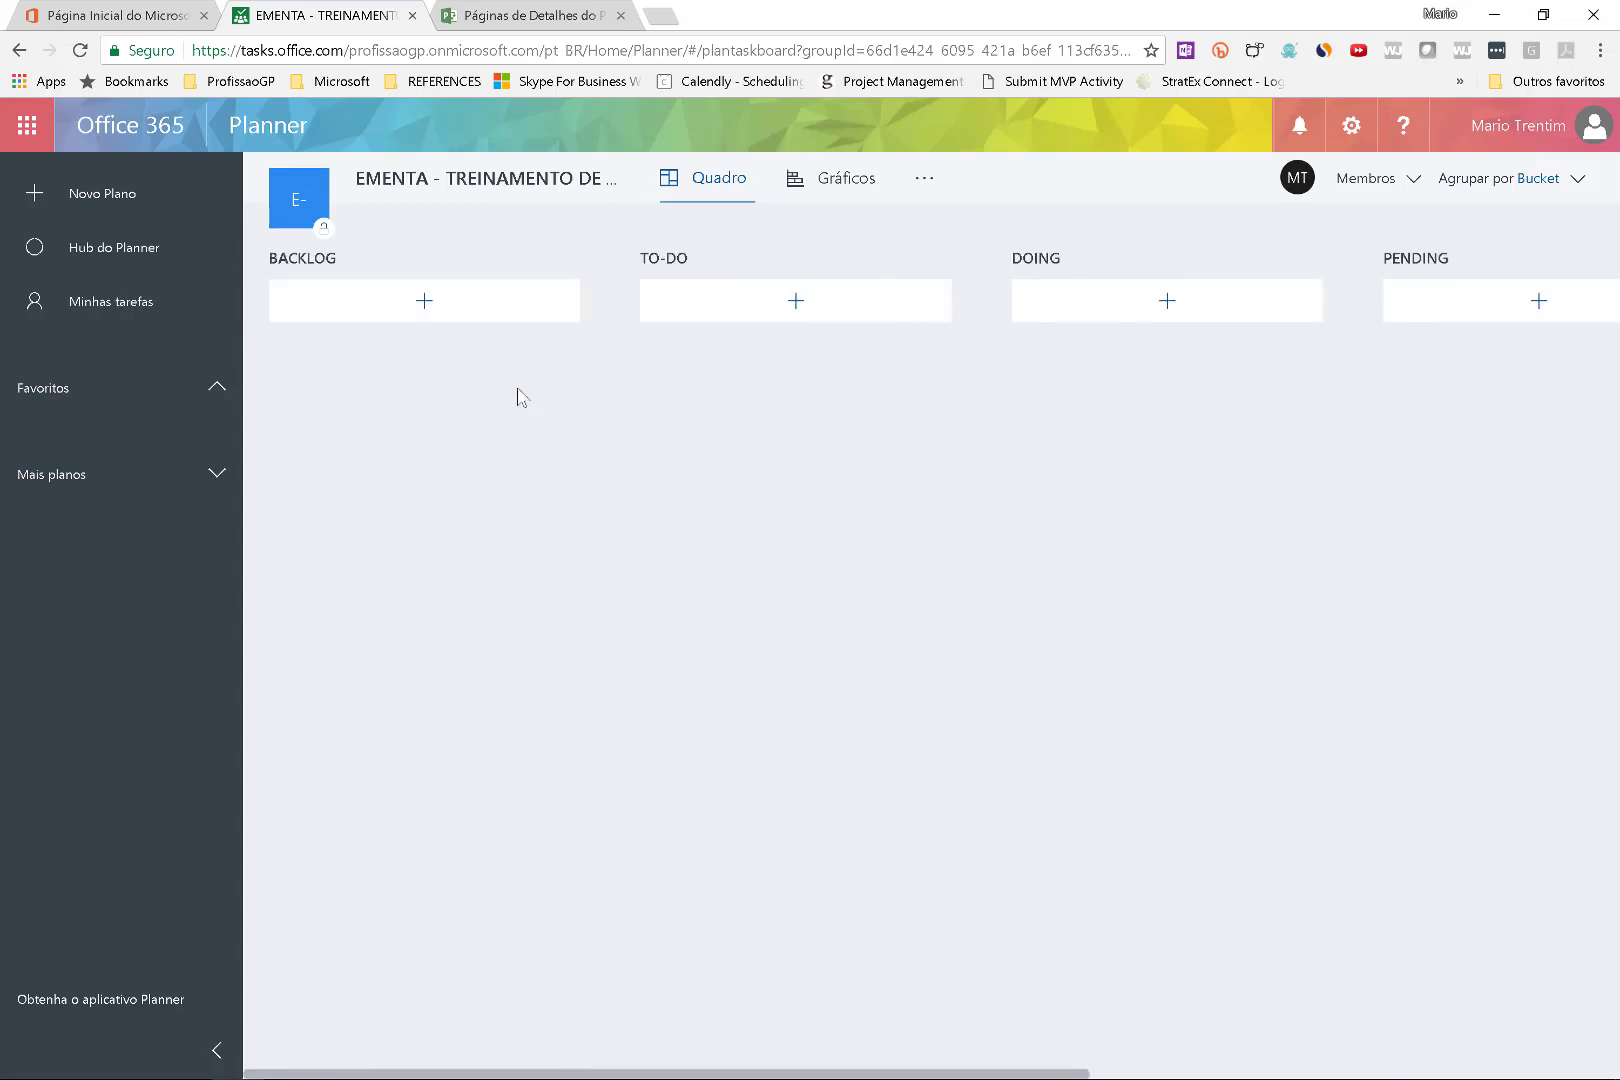
Add three colleagues as plan members through the Membros panel.
{"action": "left_click", "coordinate": [1357, 180]}
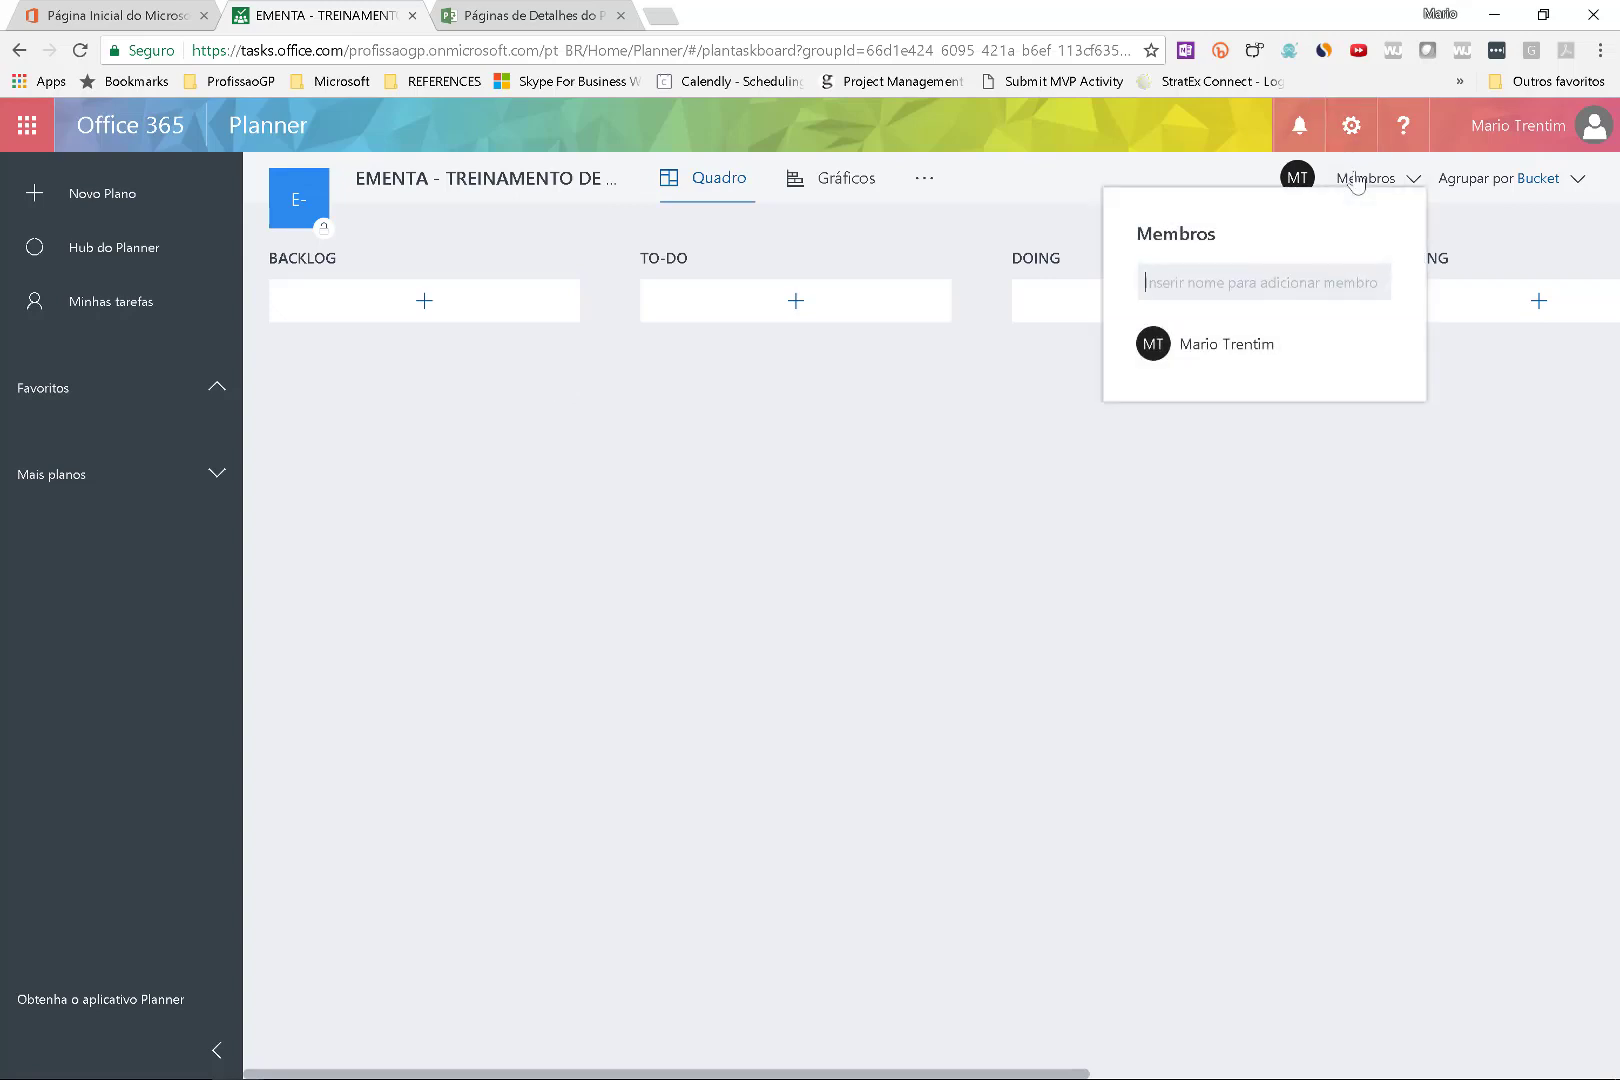
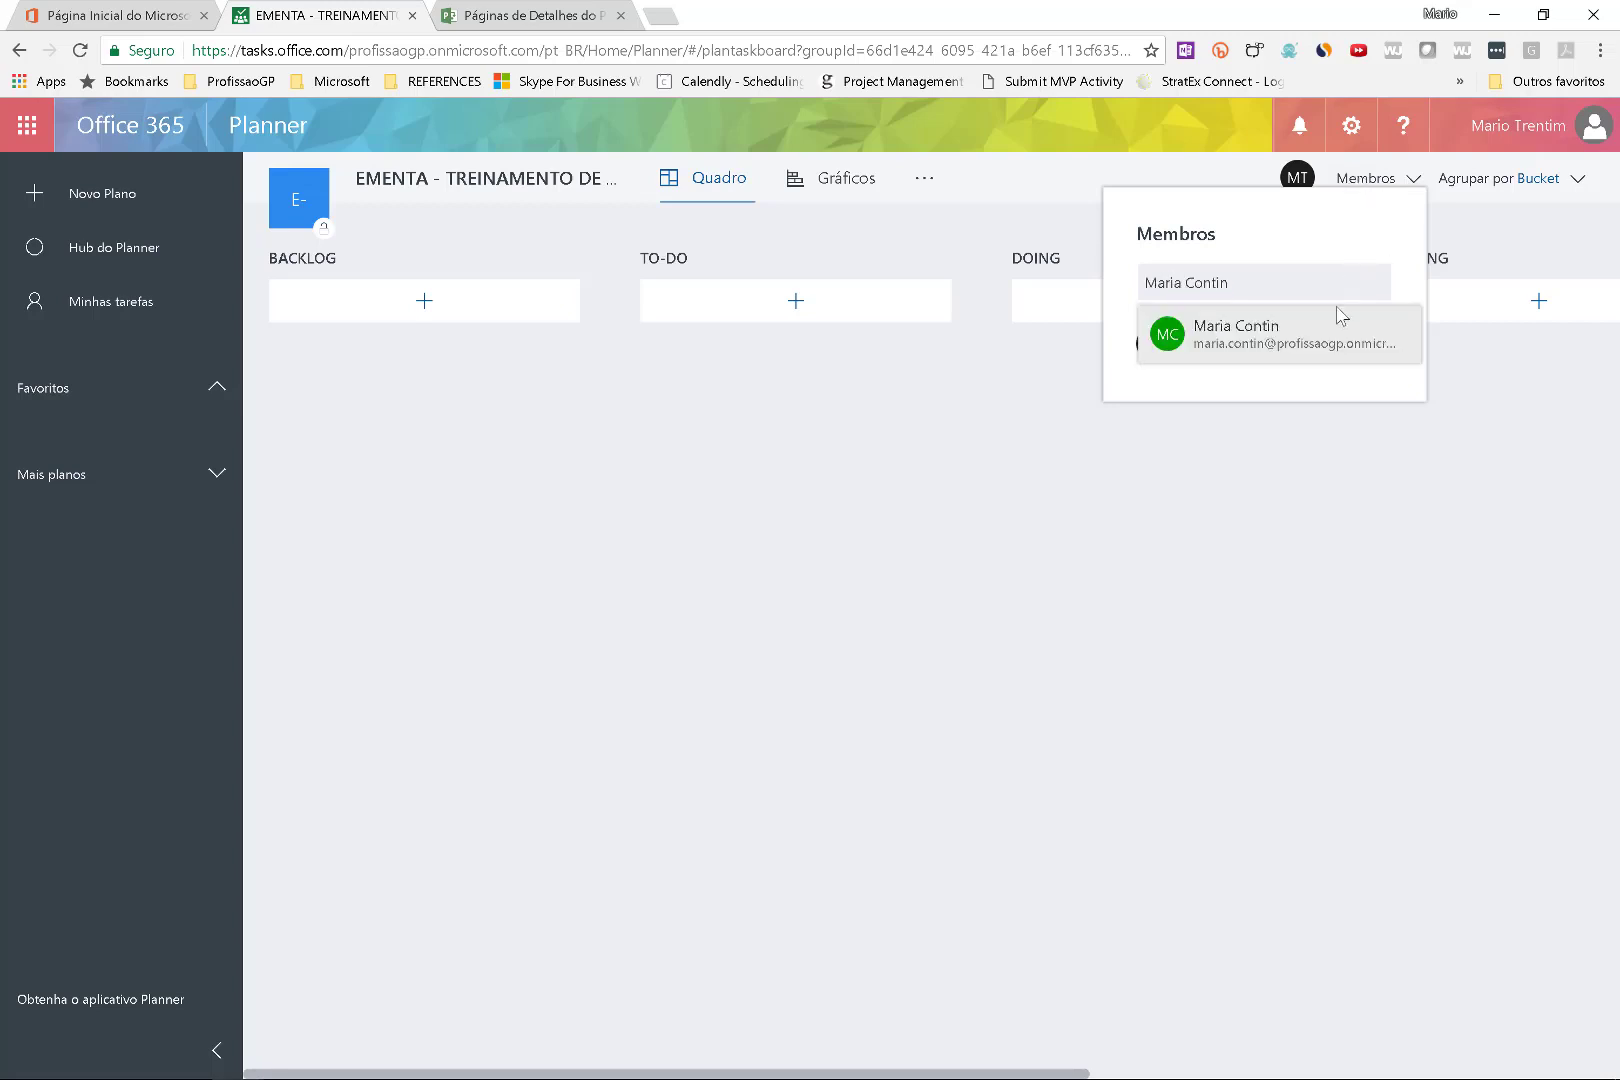
{"action": "left_click", "coordinate": [1340, 338]}
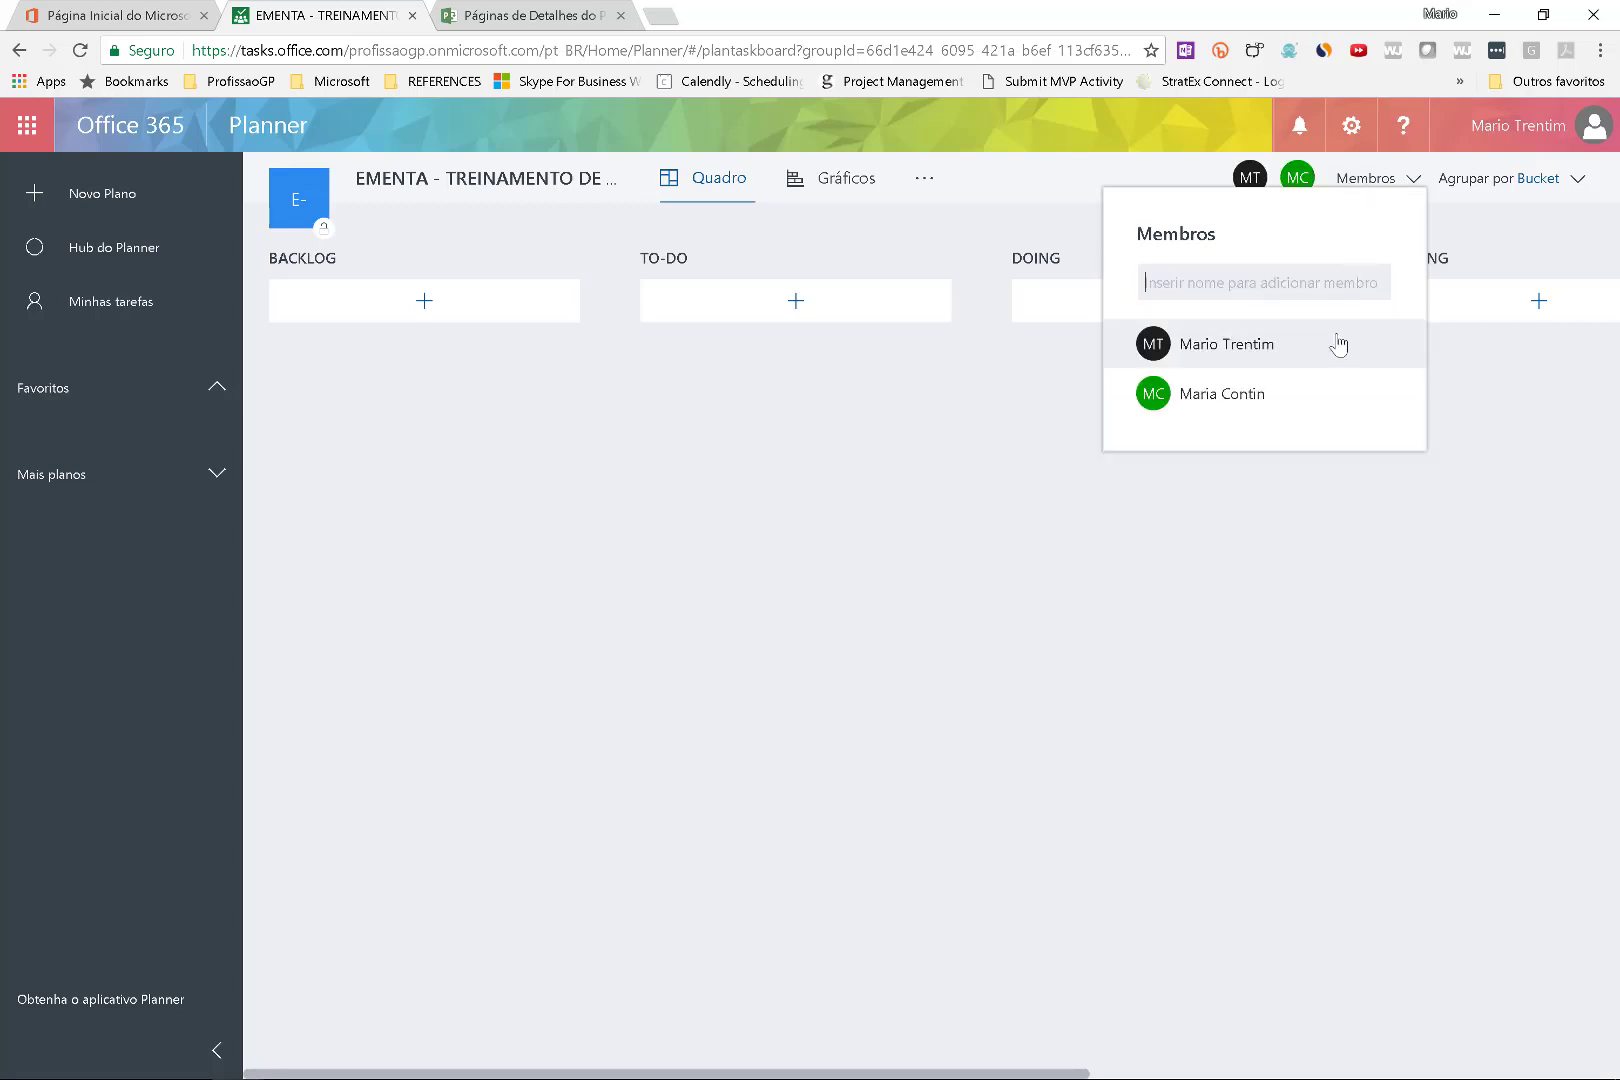
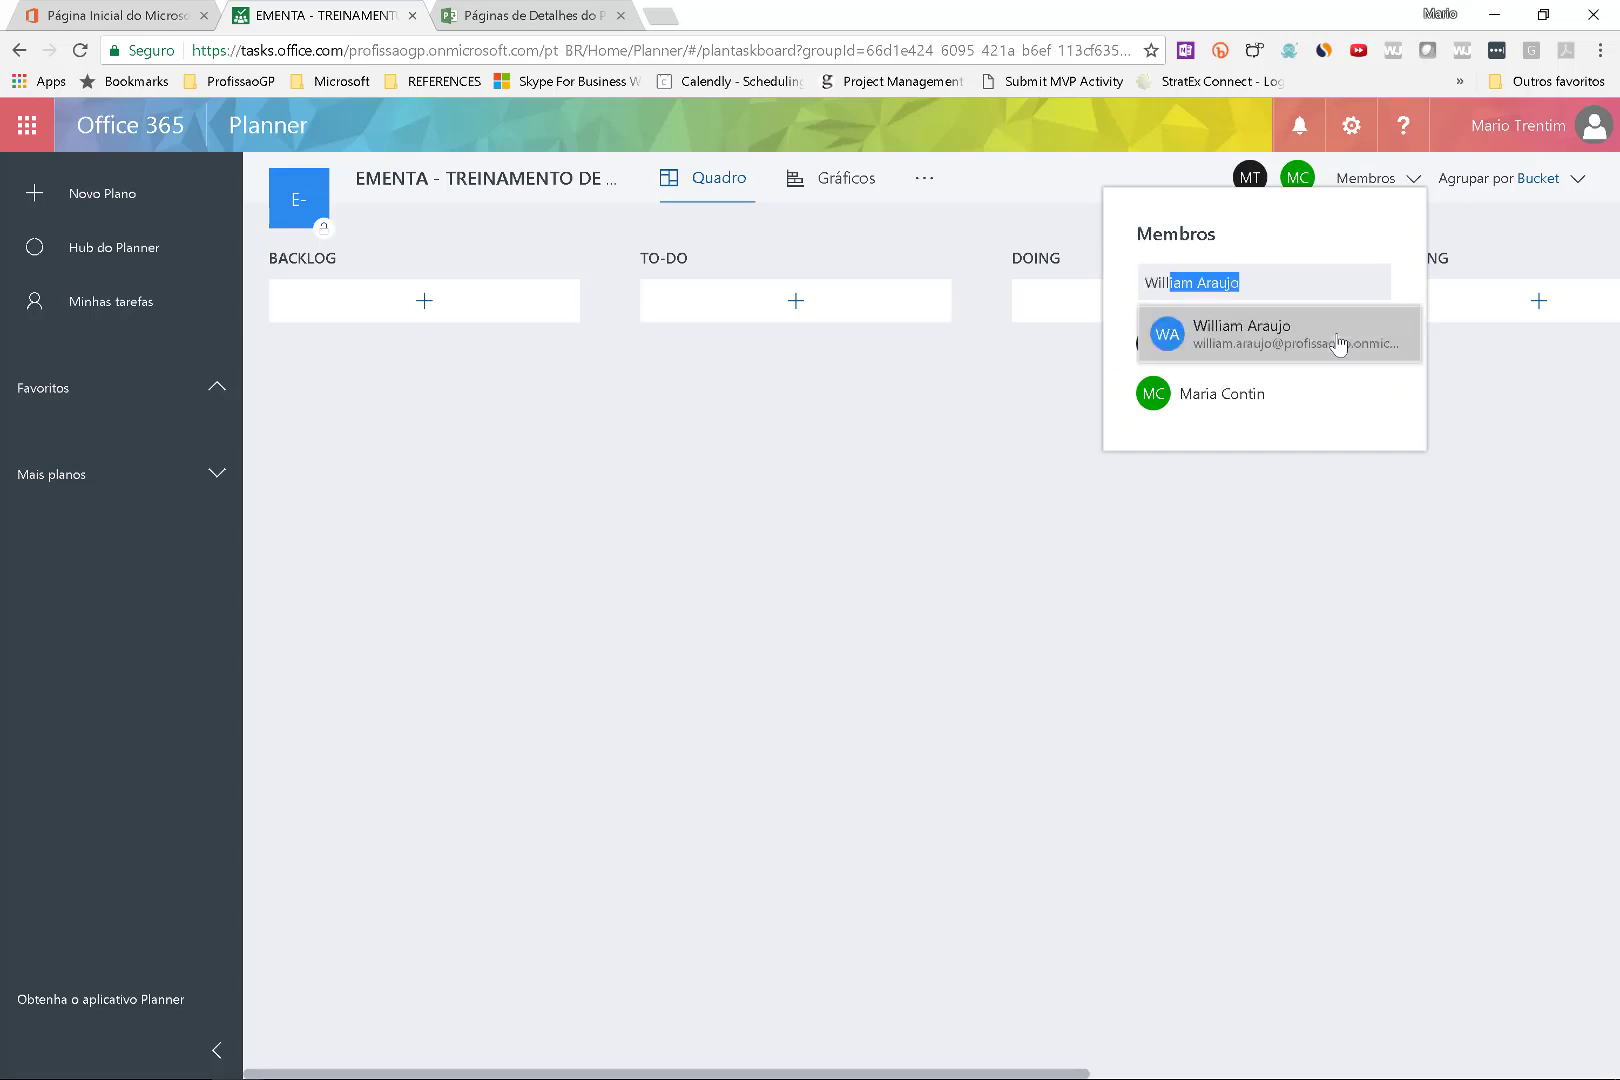
{"action": "left_click", "coordinate": [1338, 340]}
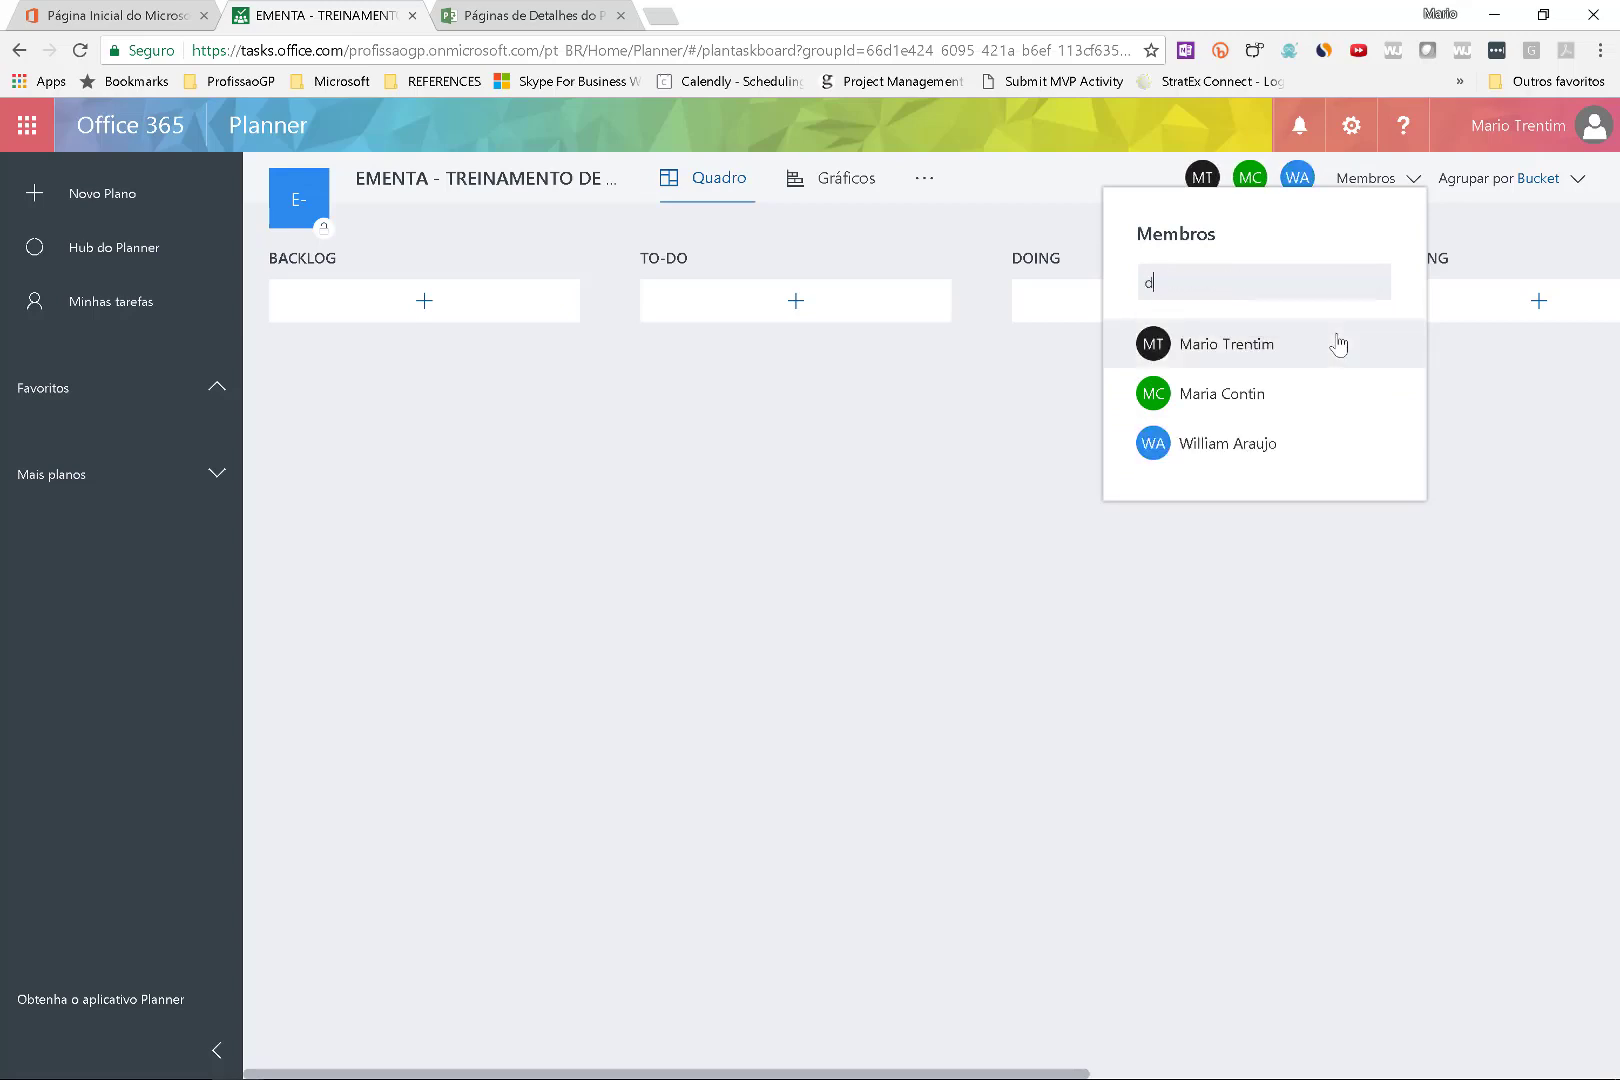
{"action": "left_click", "coordinate": [1315, 336]}
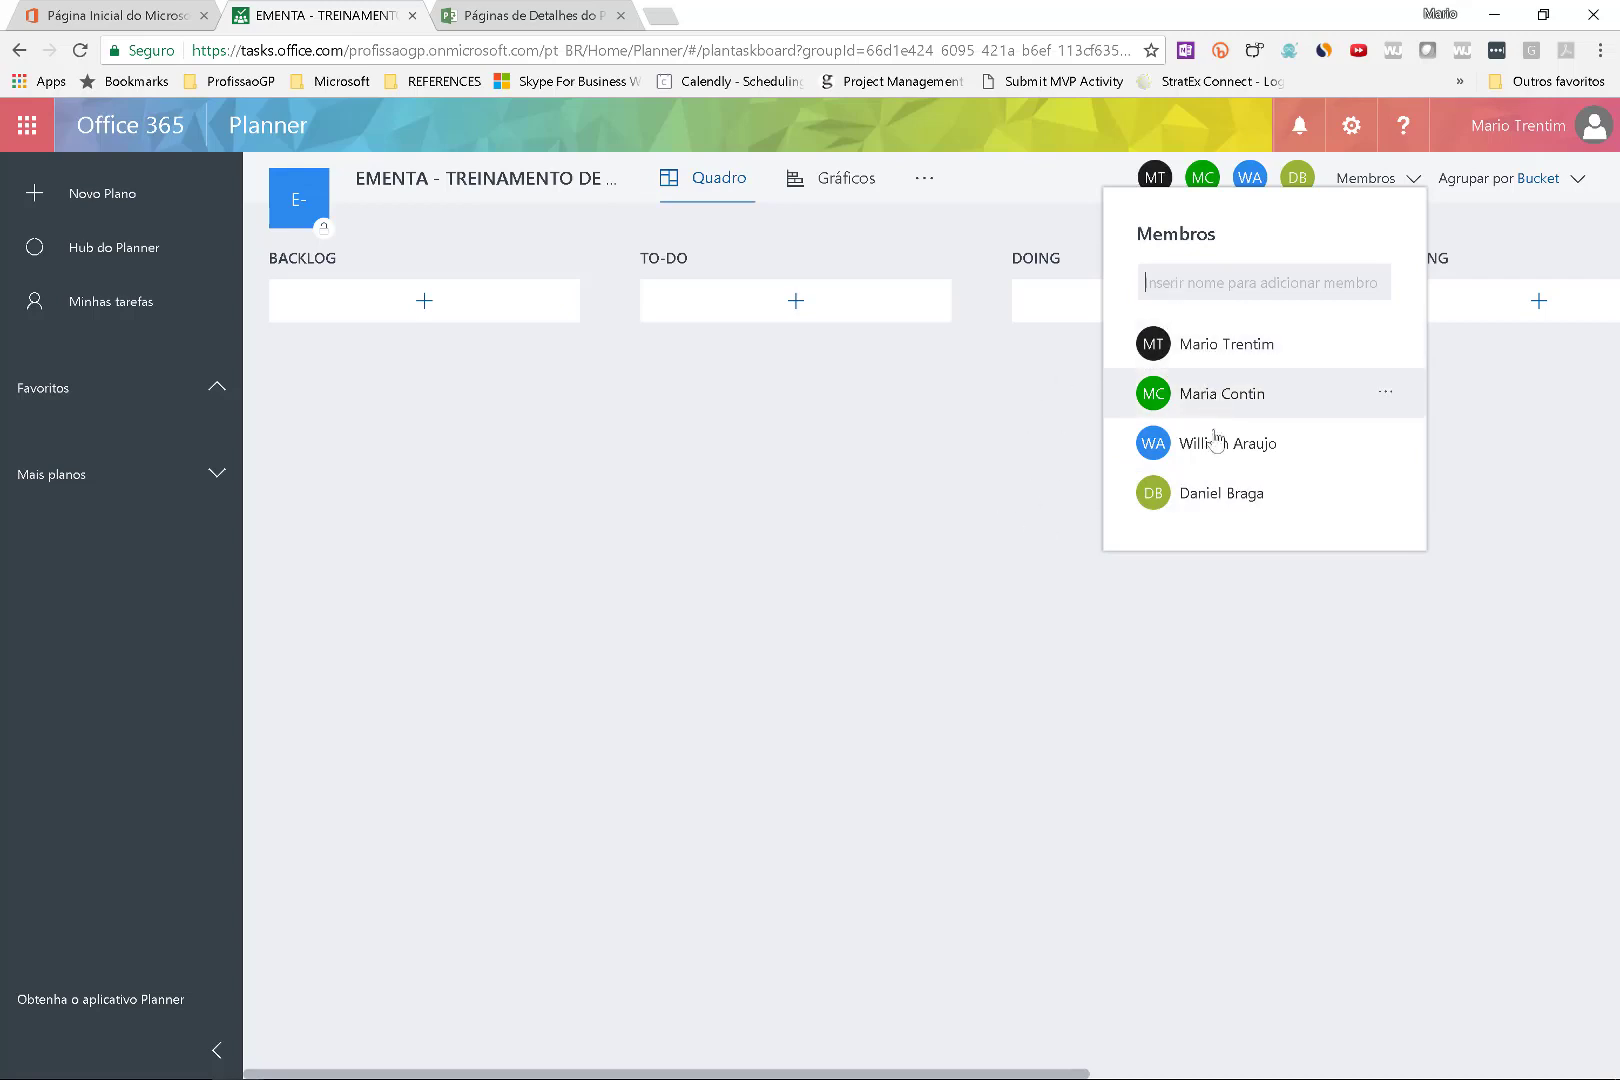
{"action": "left_click", "coordinate": [1385, 392]}
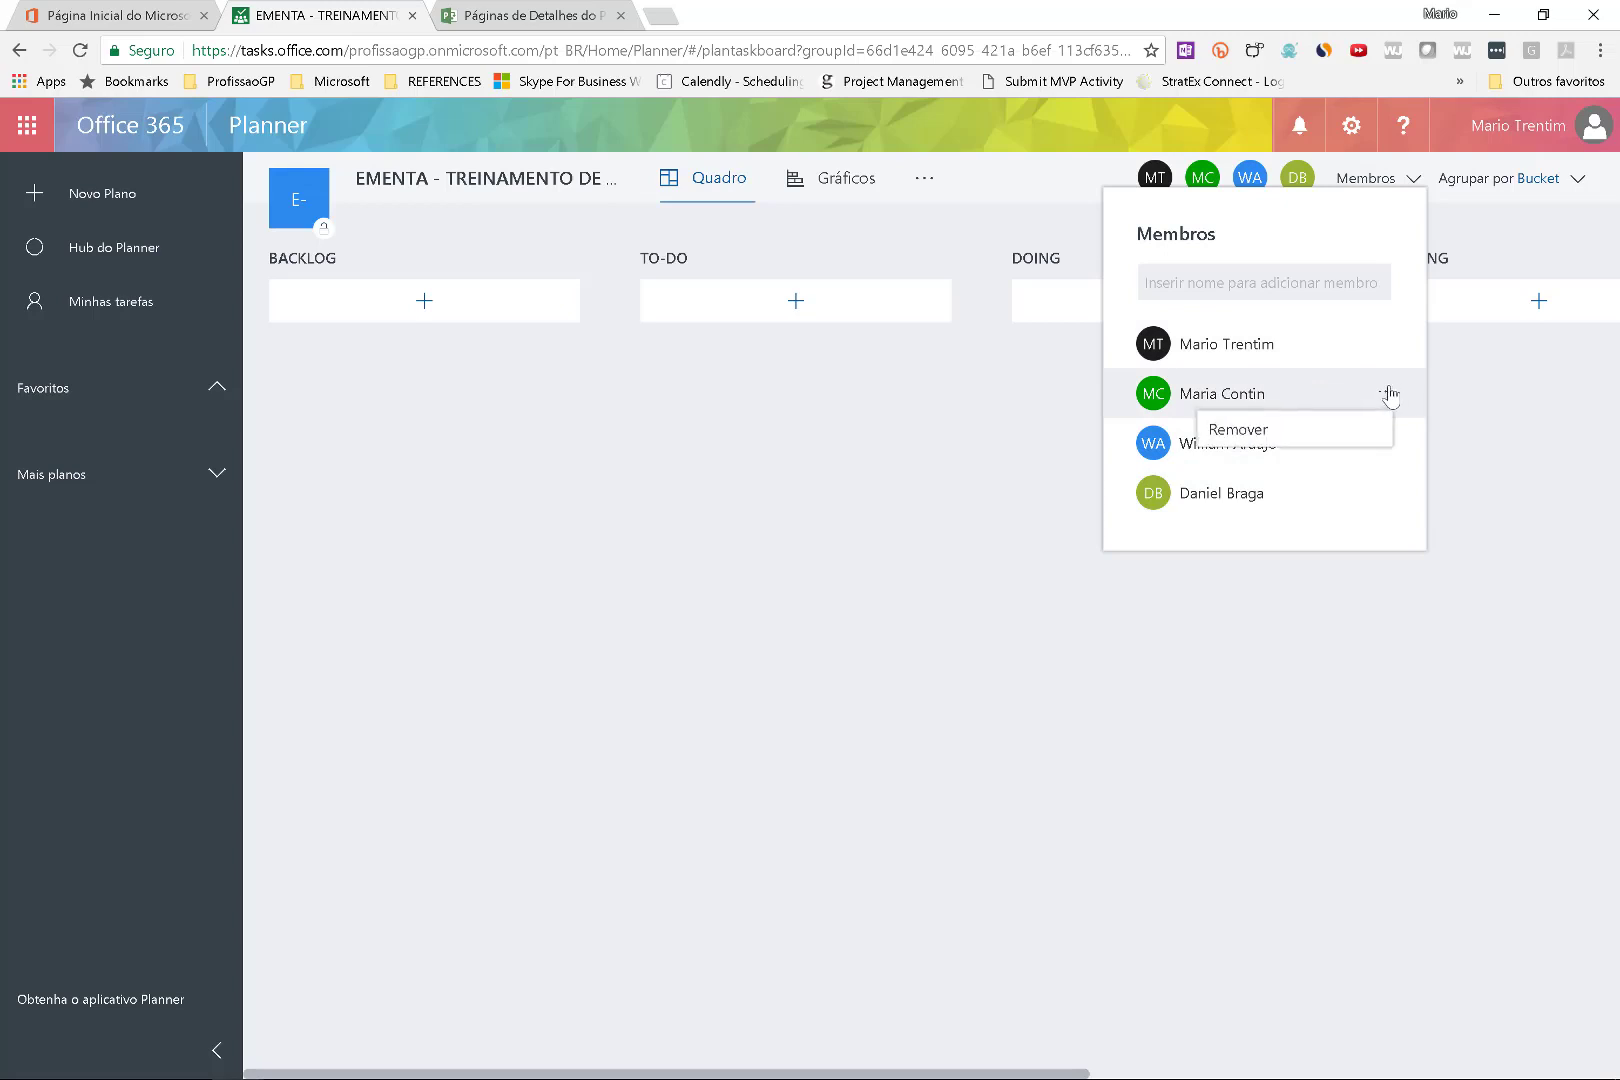
{"action": "left_click", "coordinate": [1197, 604]}
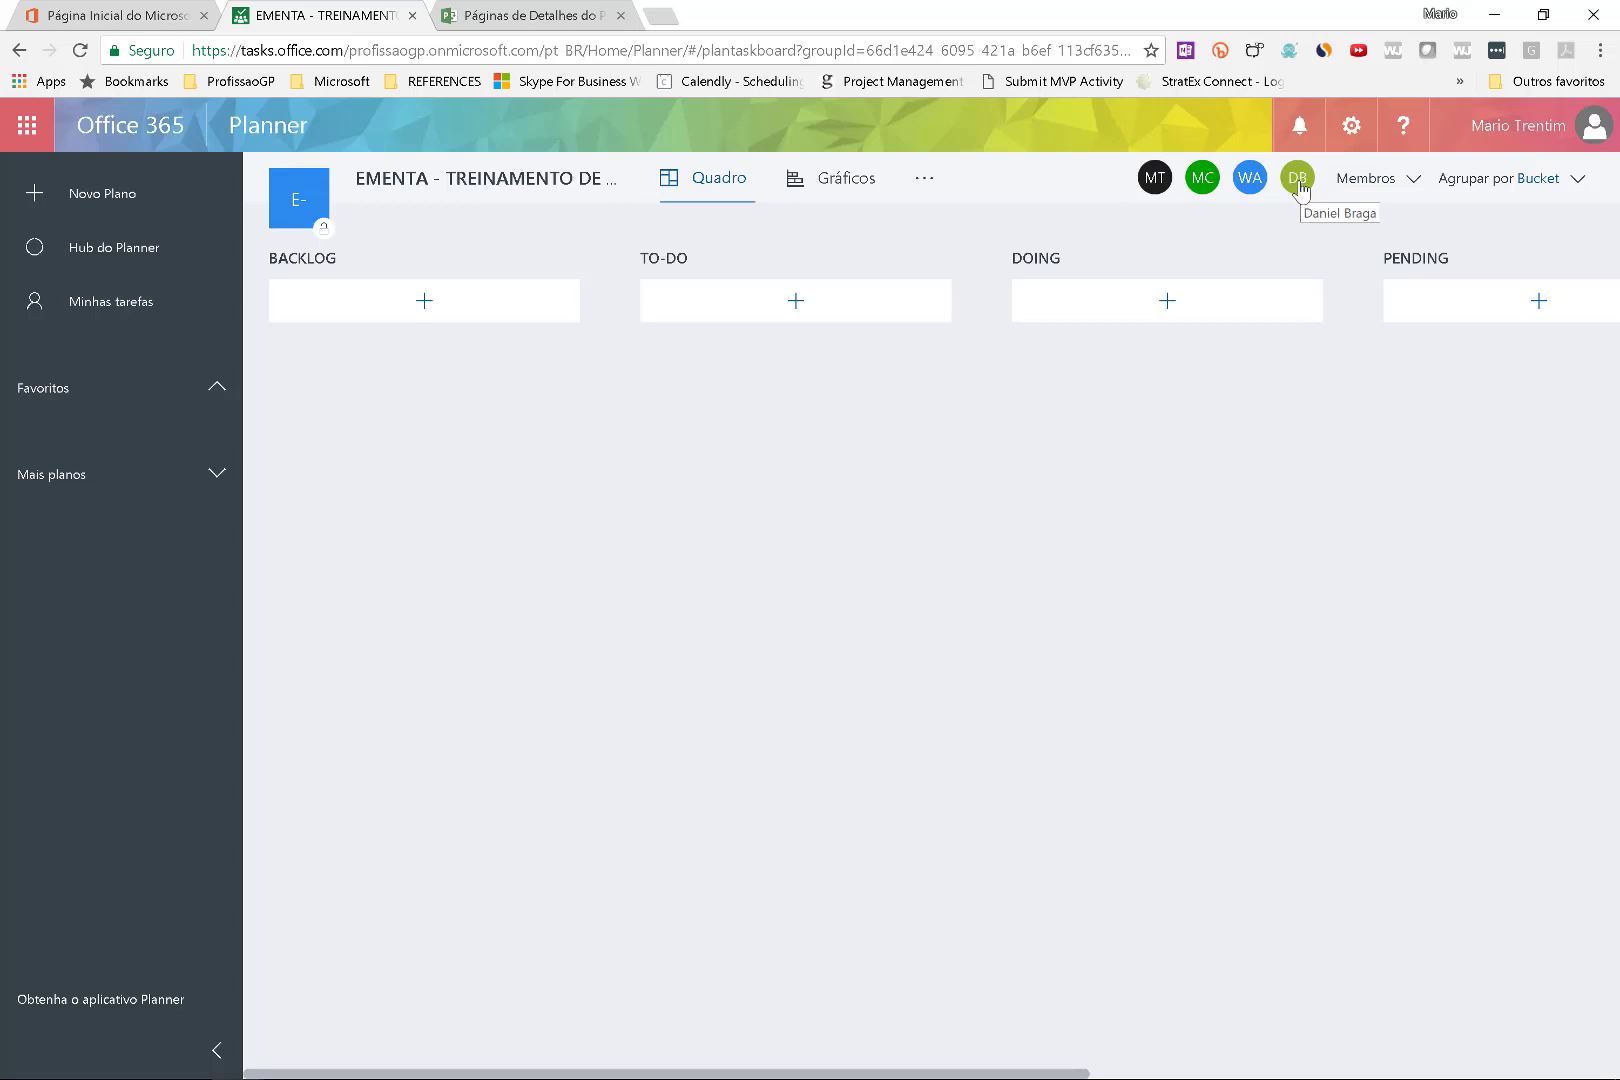
Cancel a new BACKLOG task and switch to Project Professional.
{"action": "left_click", "coordinate": [441, 314]}
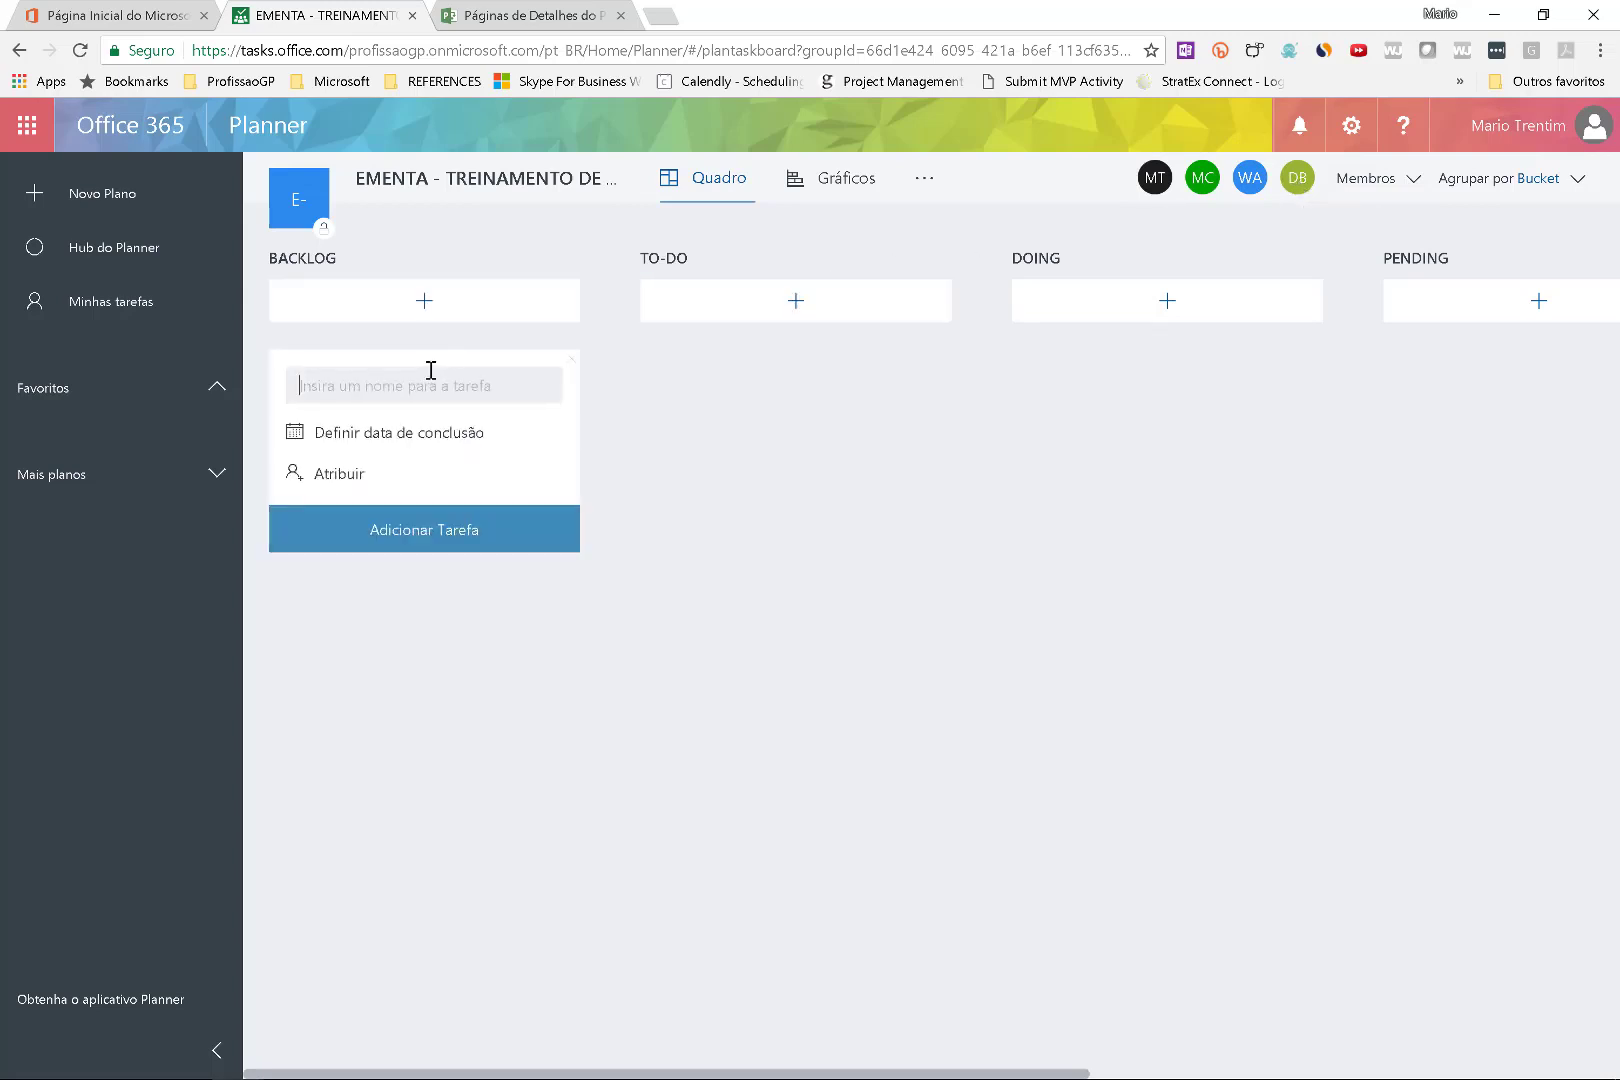
{"action": "left_click", "coordinate": [721, 419]}
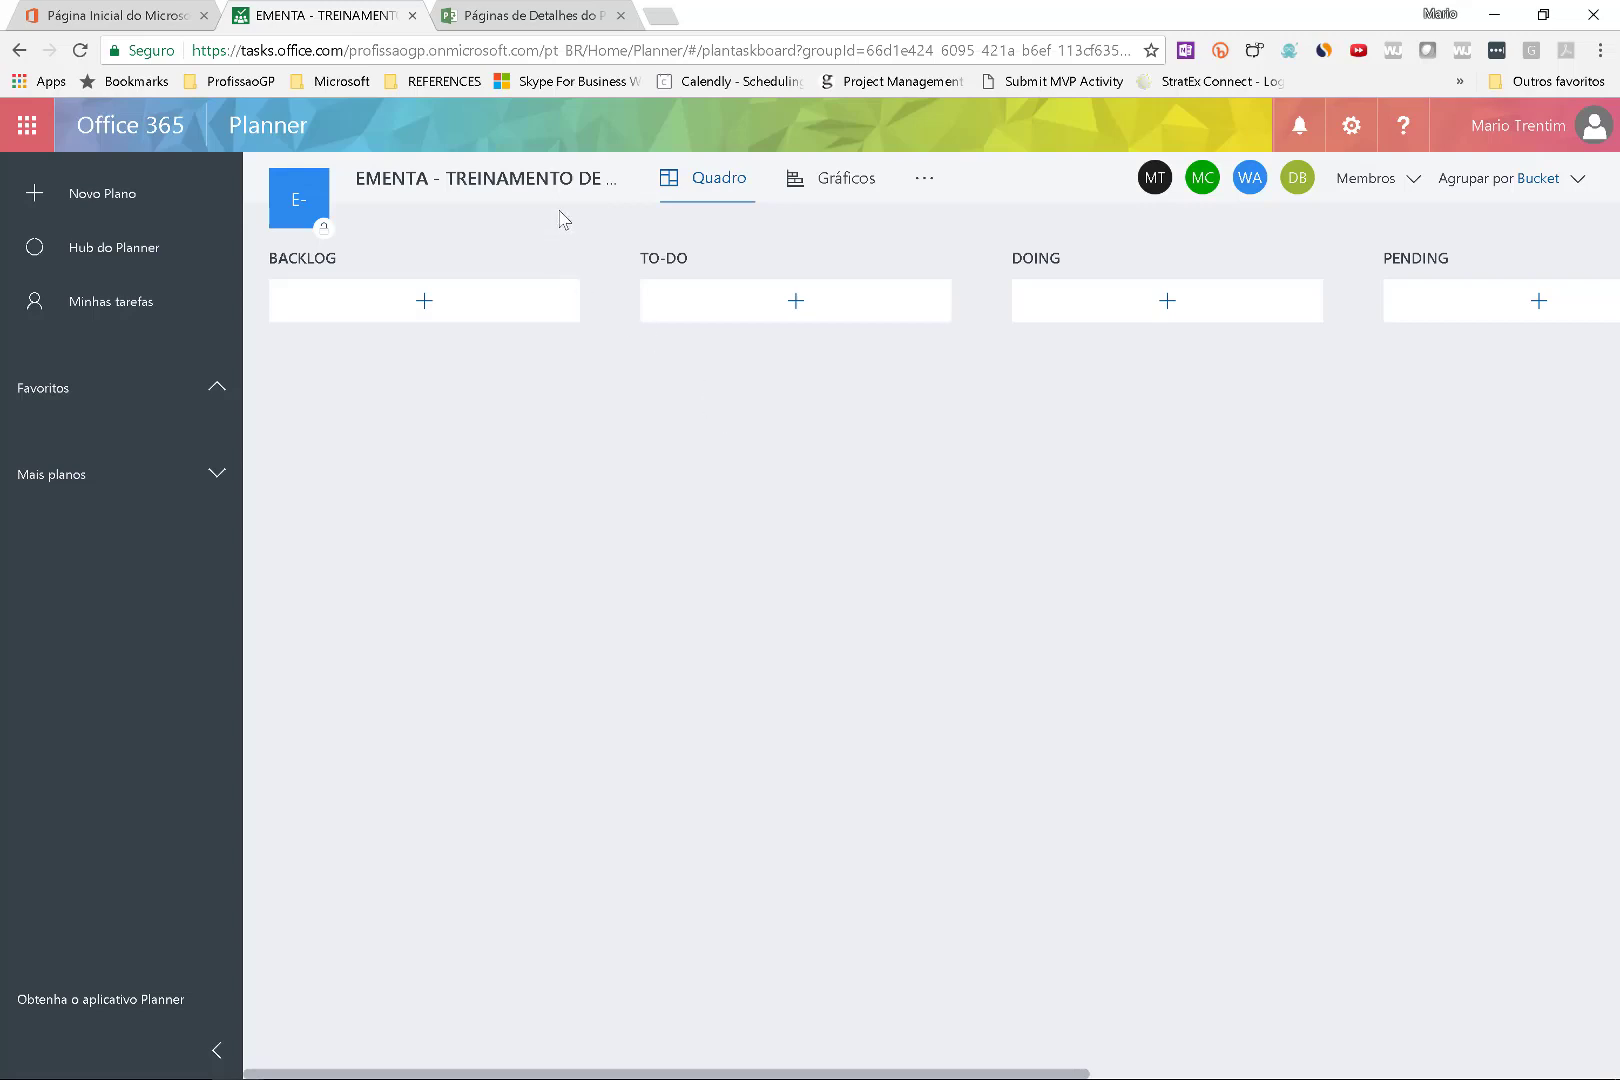
{"action": "key", "text": "alt+Tab"}
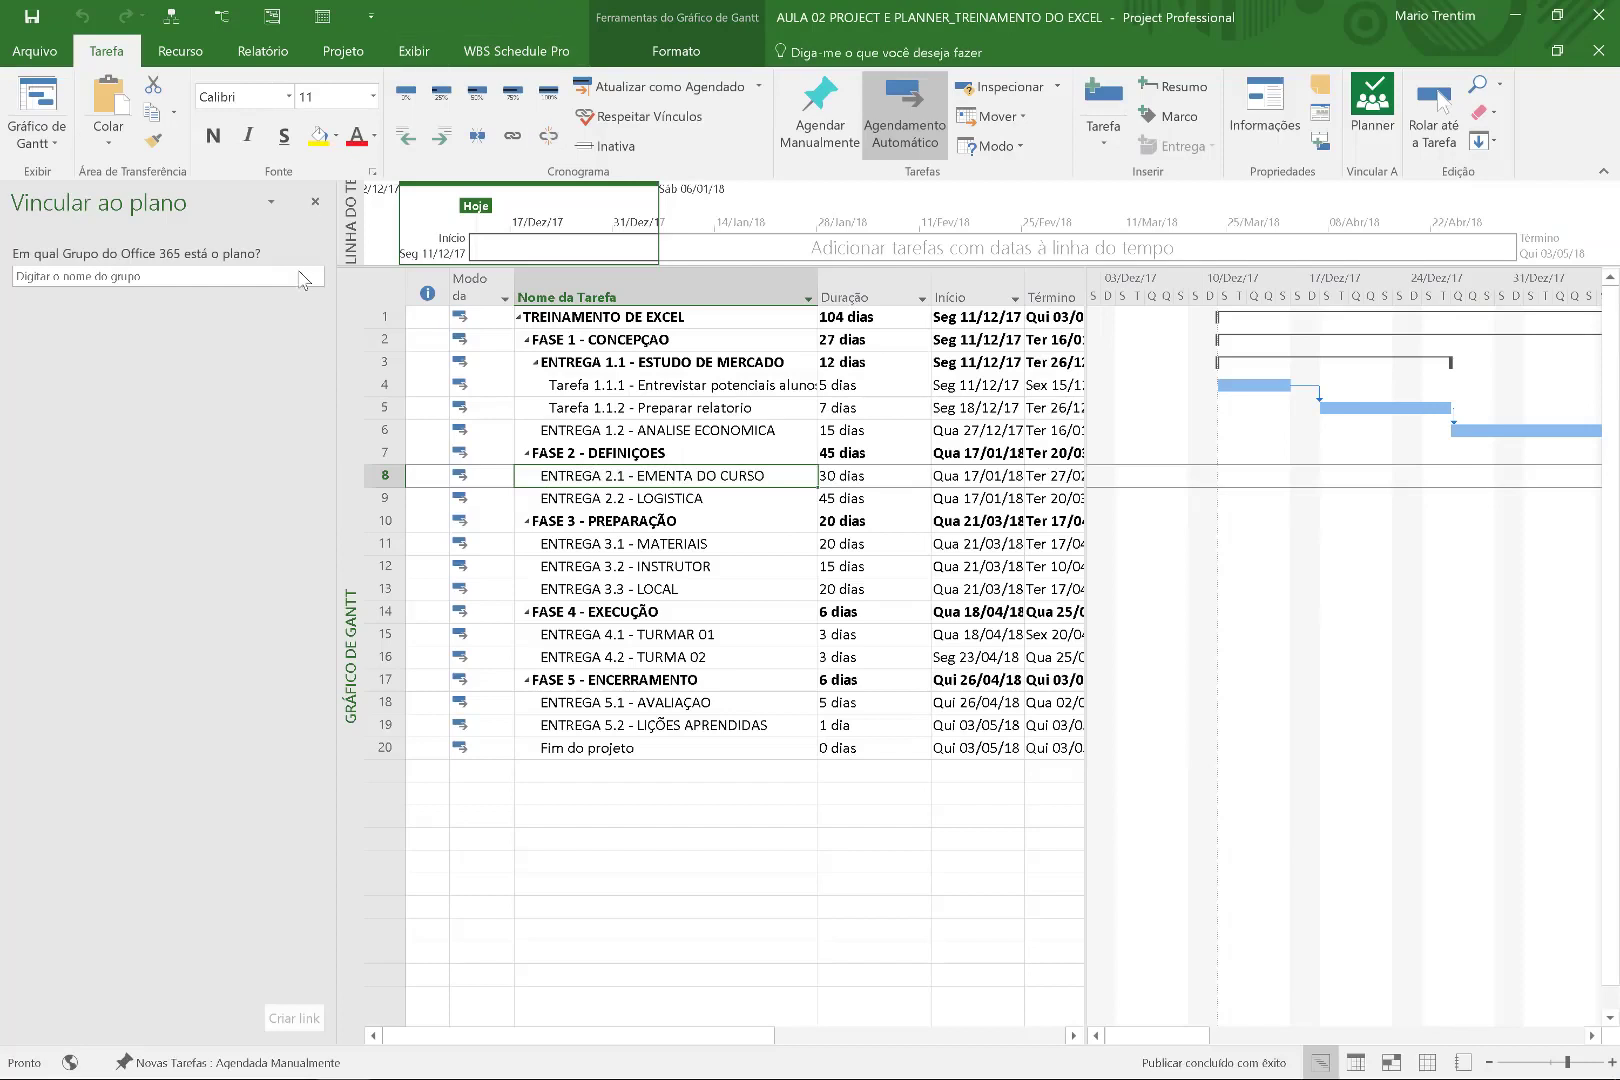
Pick the EMENTA - TREINAMENTO DE EXCEL group in the link pane's group field.
{"action": "left_click", "coordinate": [227, 277]}
{"action": "type", "text": "em"}
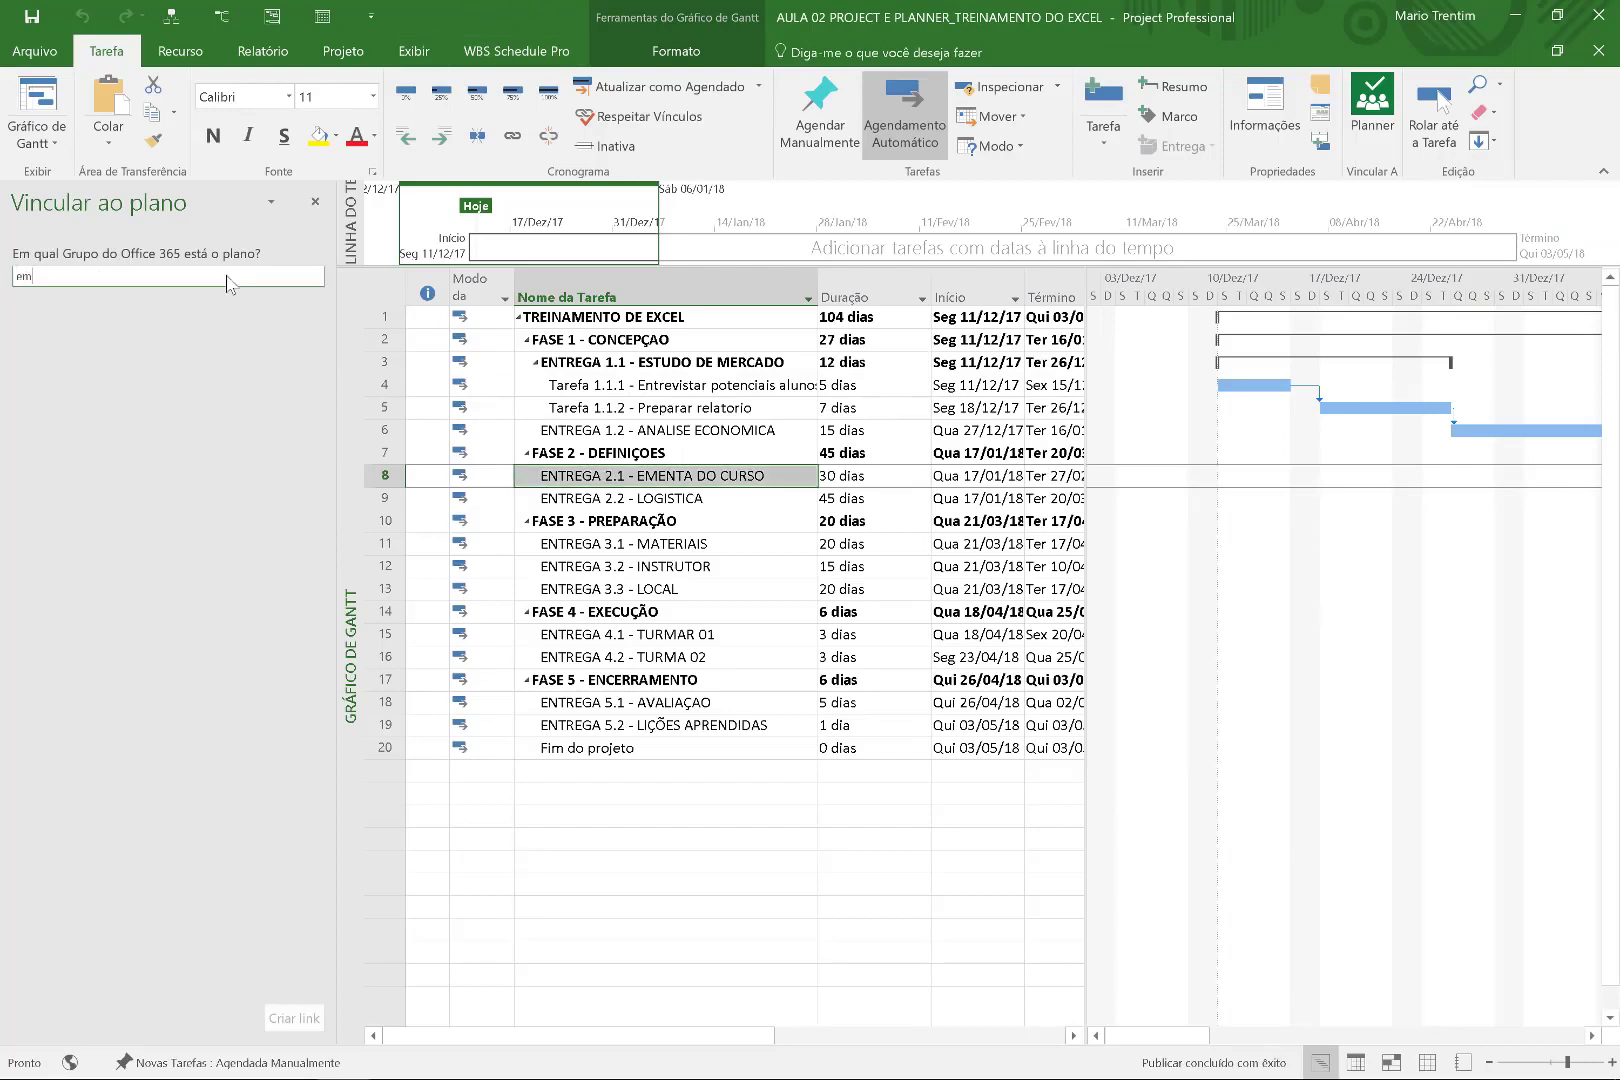
{"action": "type", "text": "e"}
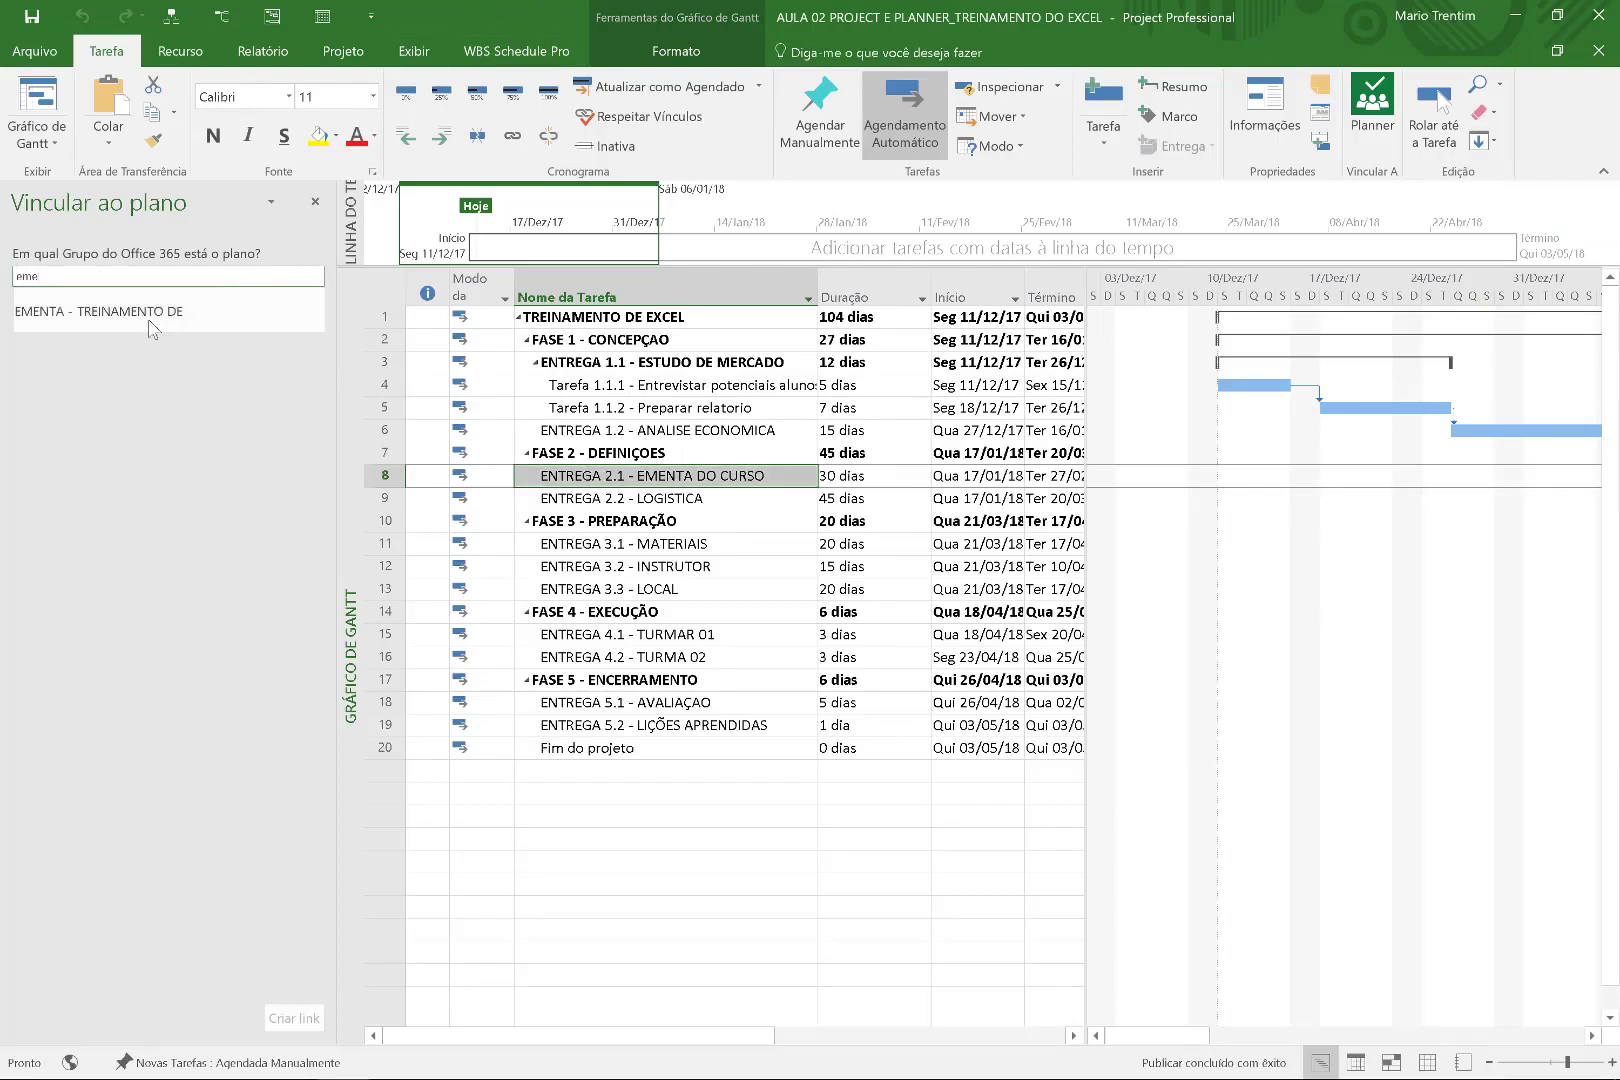
{"action": "left_click", "coordinate": [147, 313]}
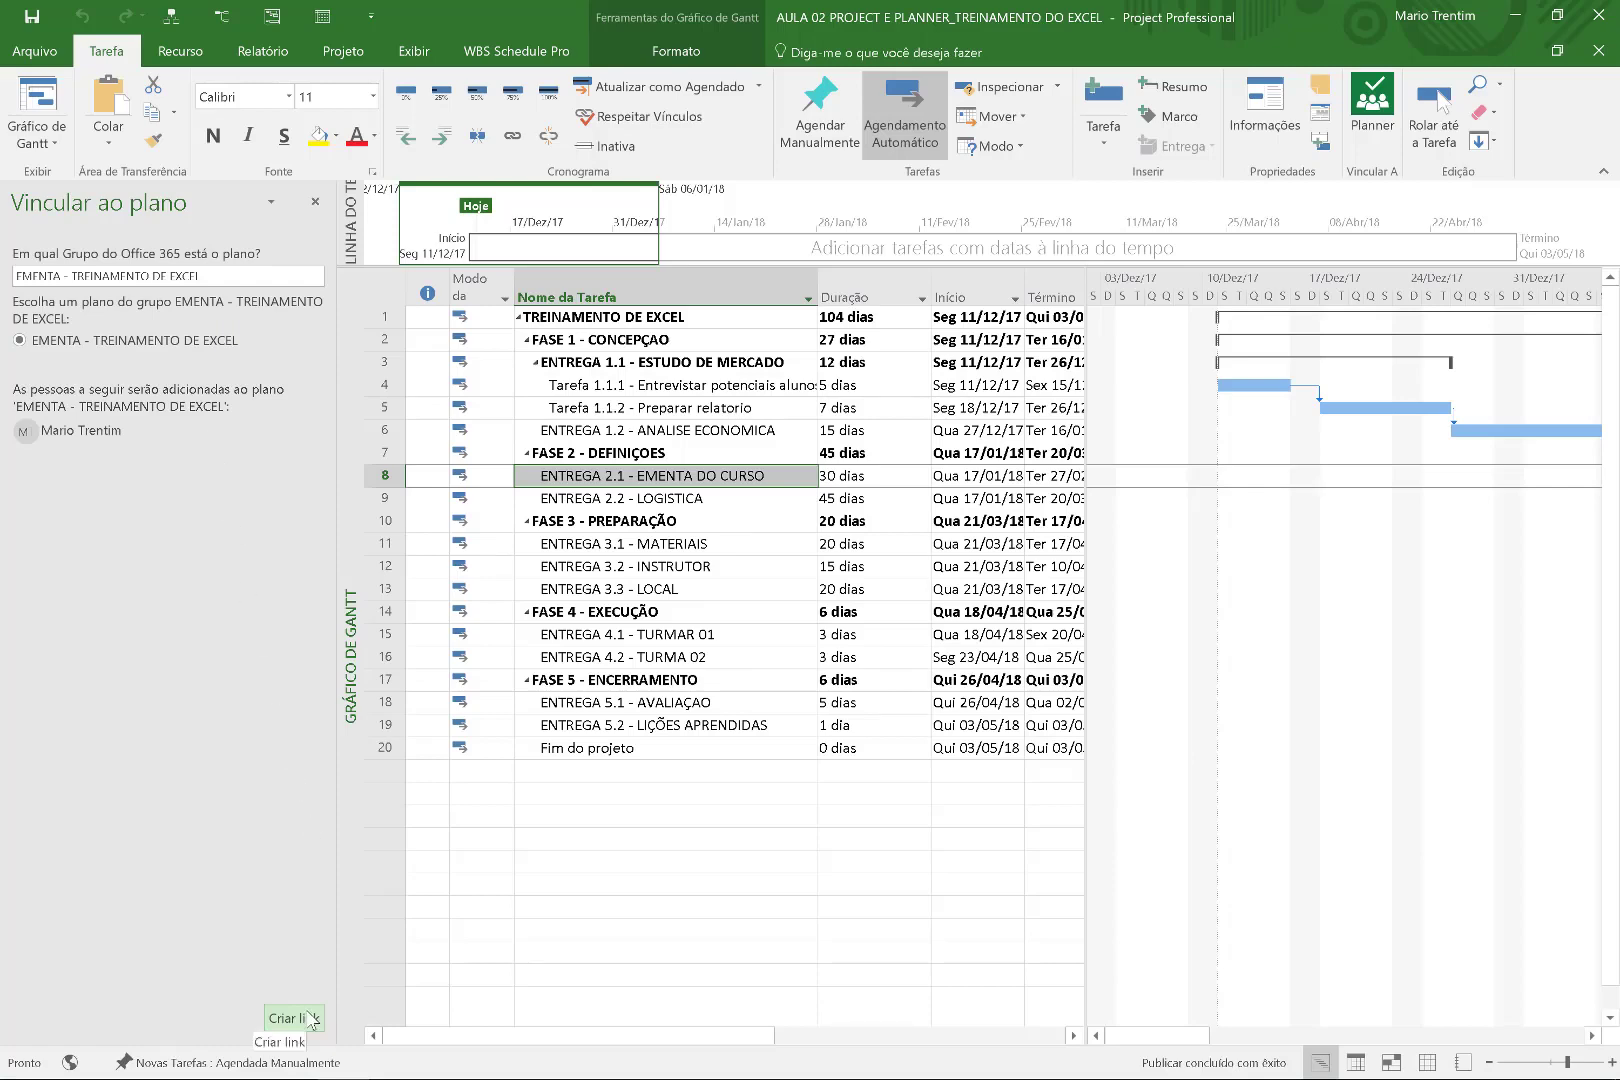
Take and dismiss screen captures and an empty sticky note without annotating.
{"action": "key", "text": "super+w"}
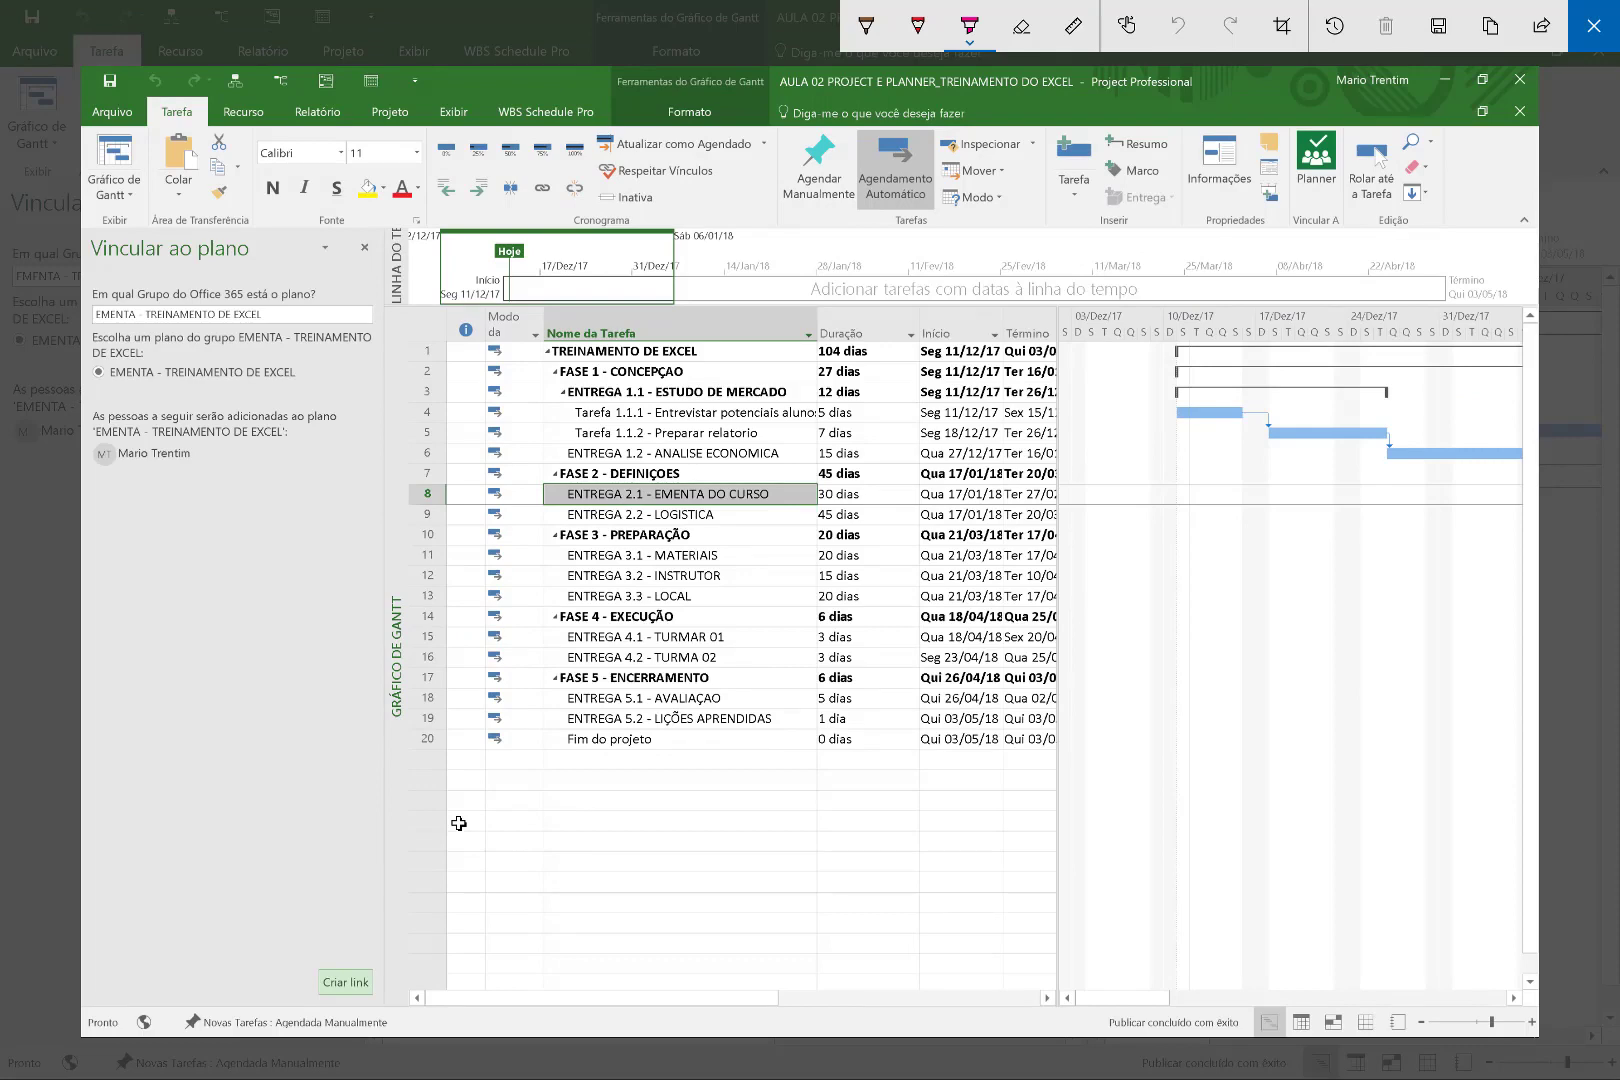
{"action": "key", "text": "Escape"}
{"action": "key", "text": "super+w"}
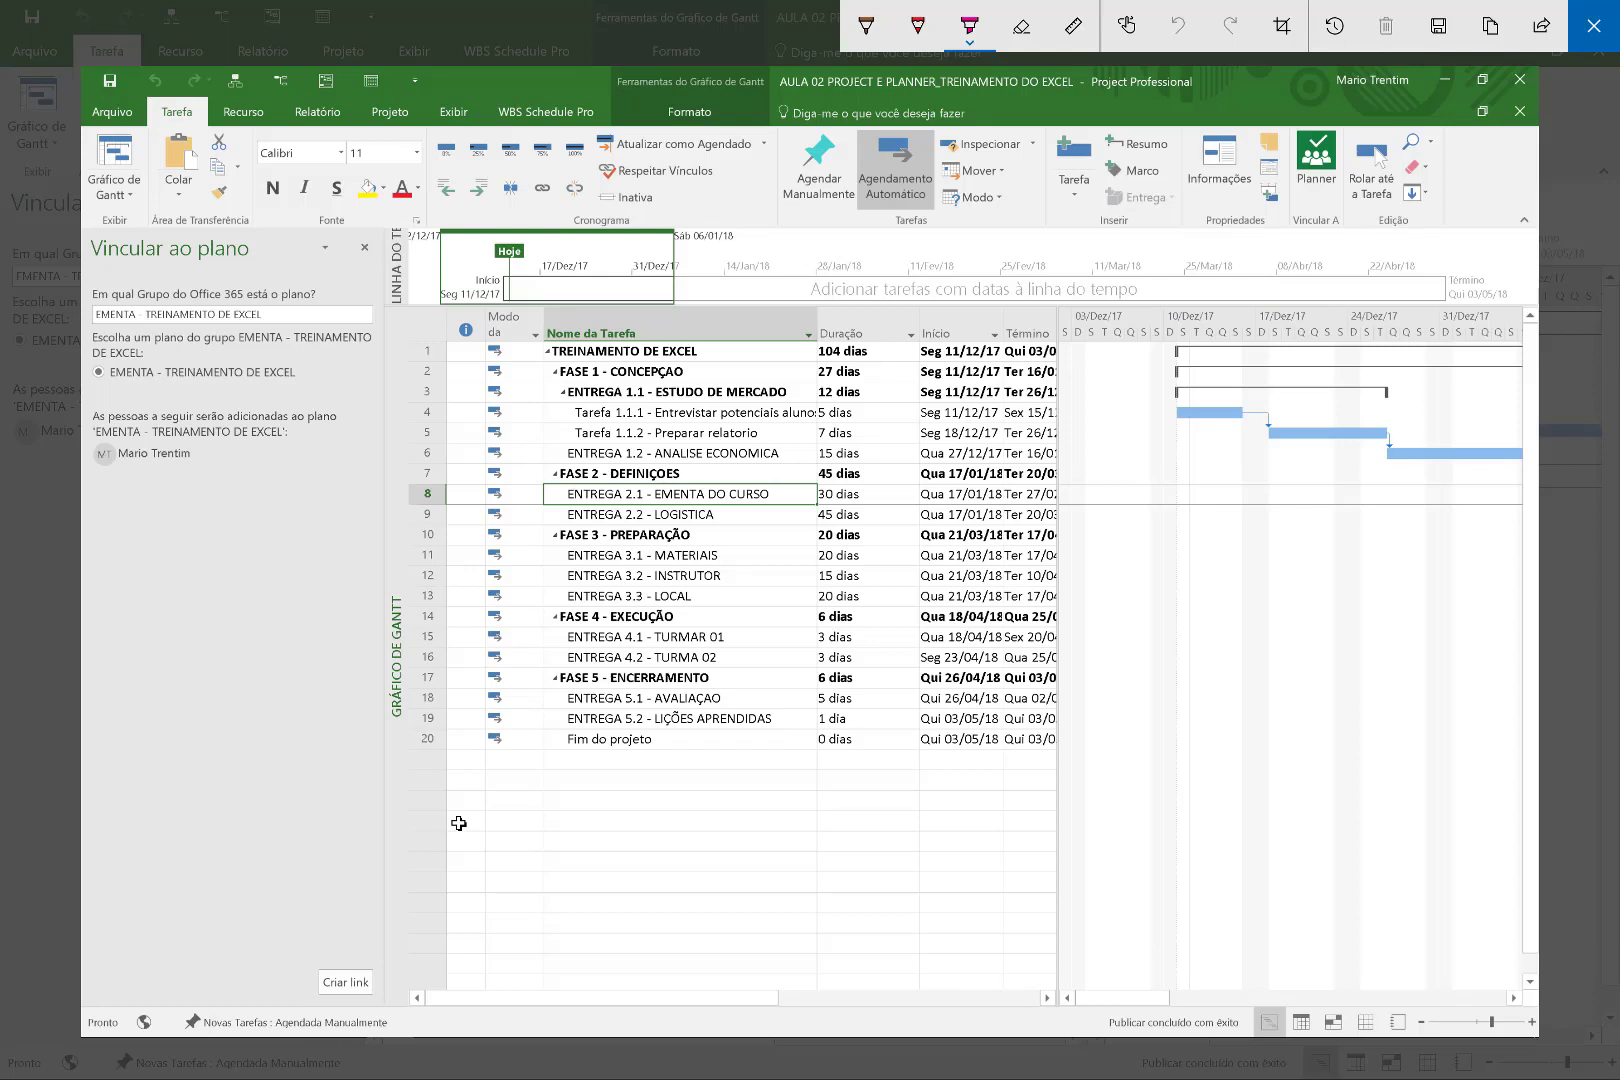
{"action": "key", "text": "Escape"}
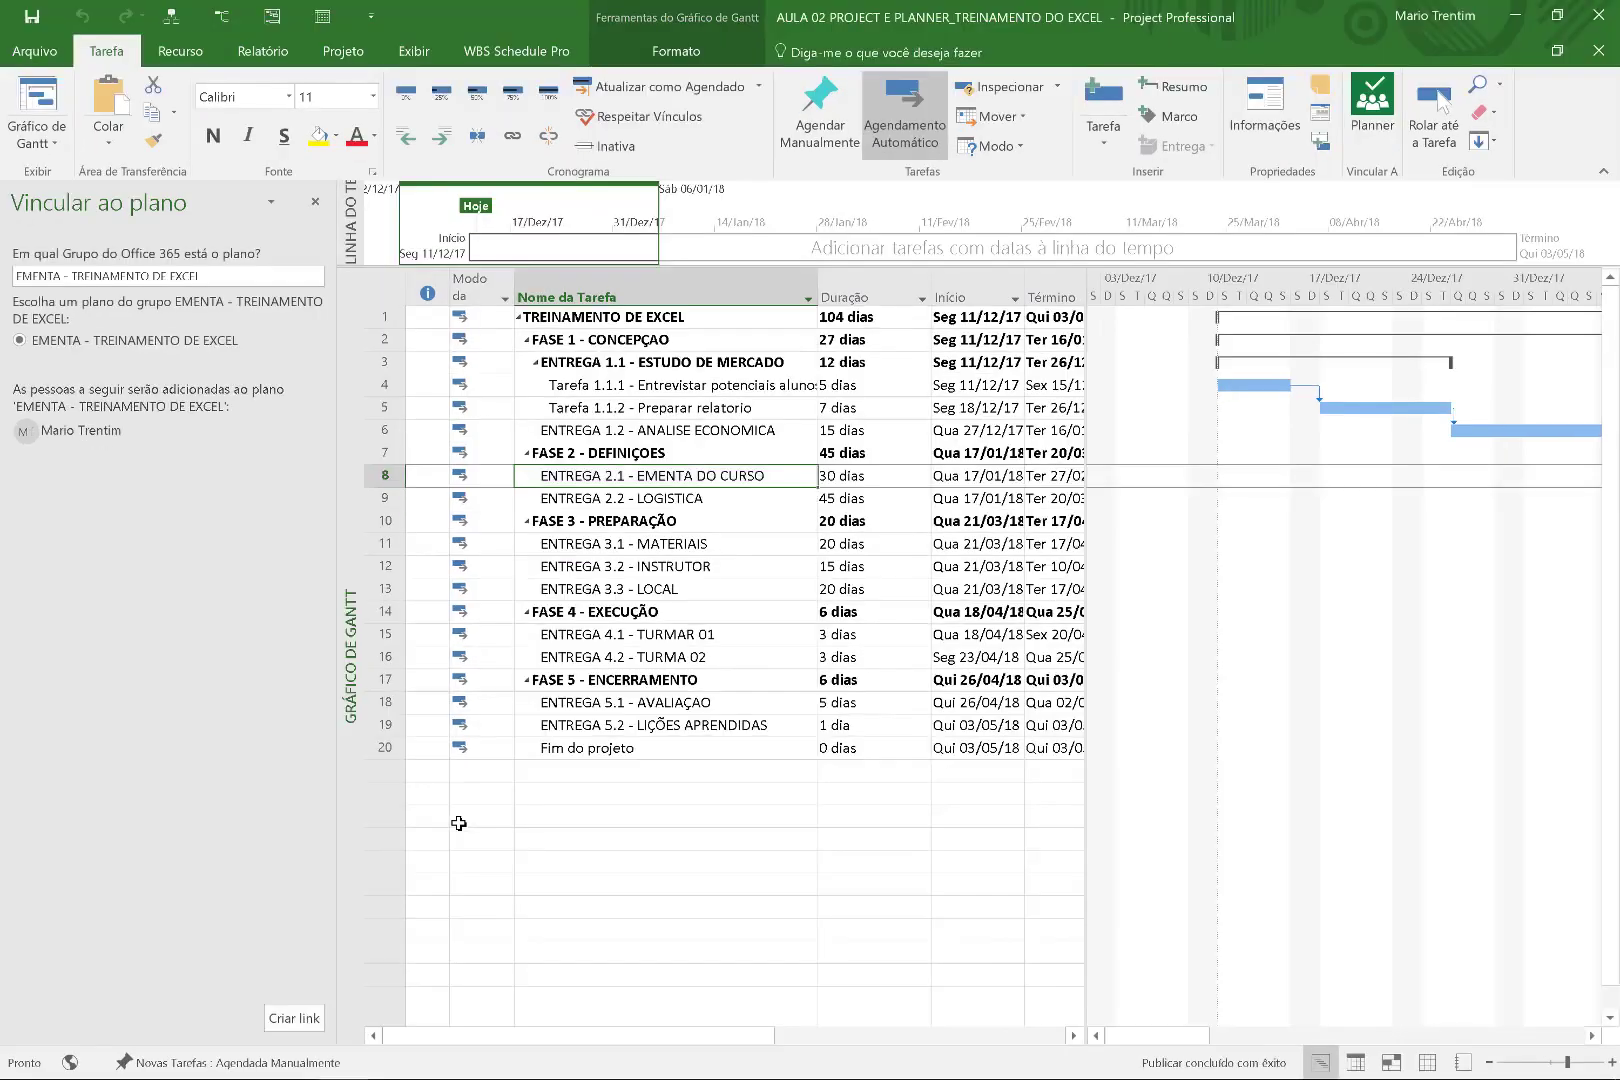
{"action": "key", "text": "super+w"}
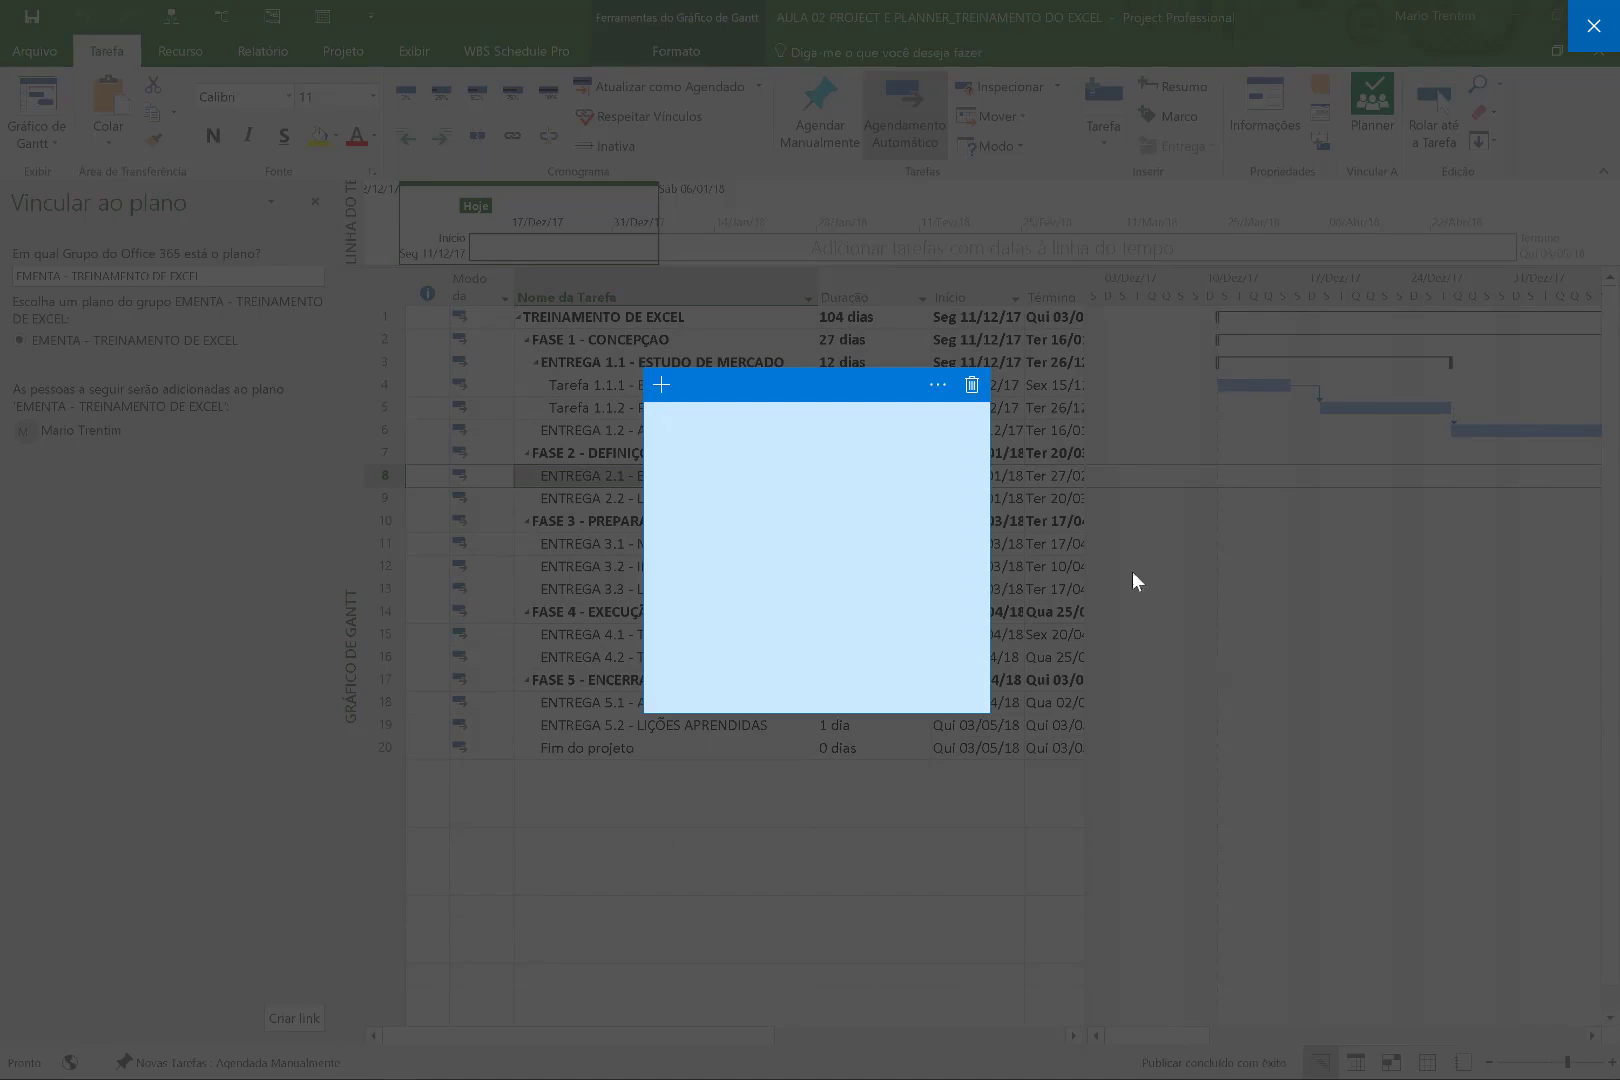
{"action": "left_click", "coordinate": [971, 386]}
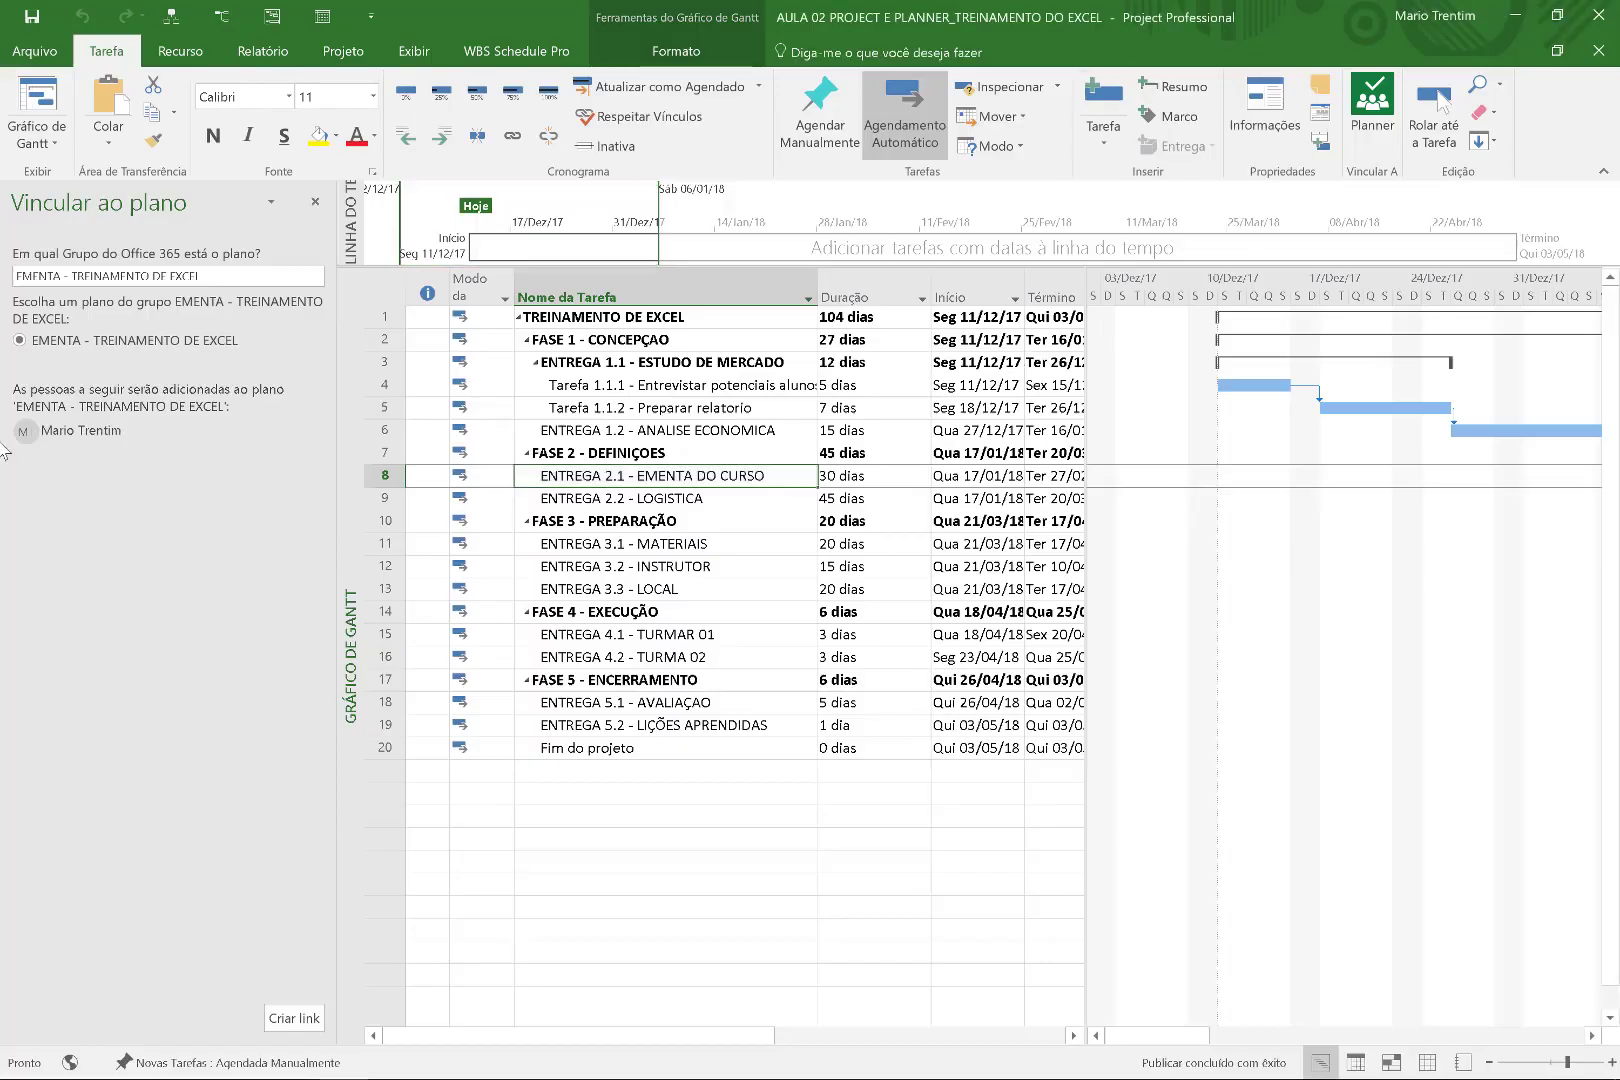
Select ENTREGA 2.1 - EMENTA DO CURSO and choose the EMENTA - TREINAMENTO DE EXCEL group as existing plan.
{"action": "left_click", "coordinate": [684, 497]}
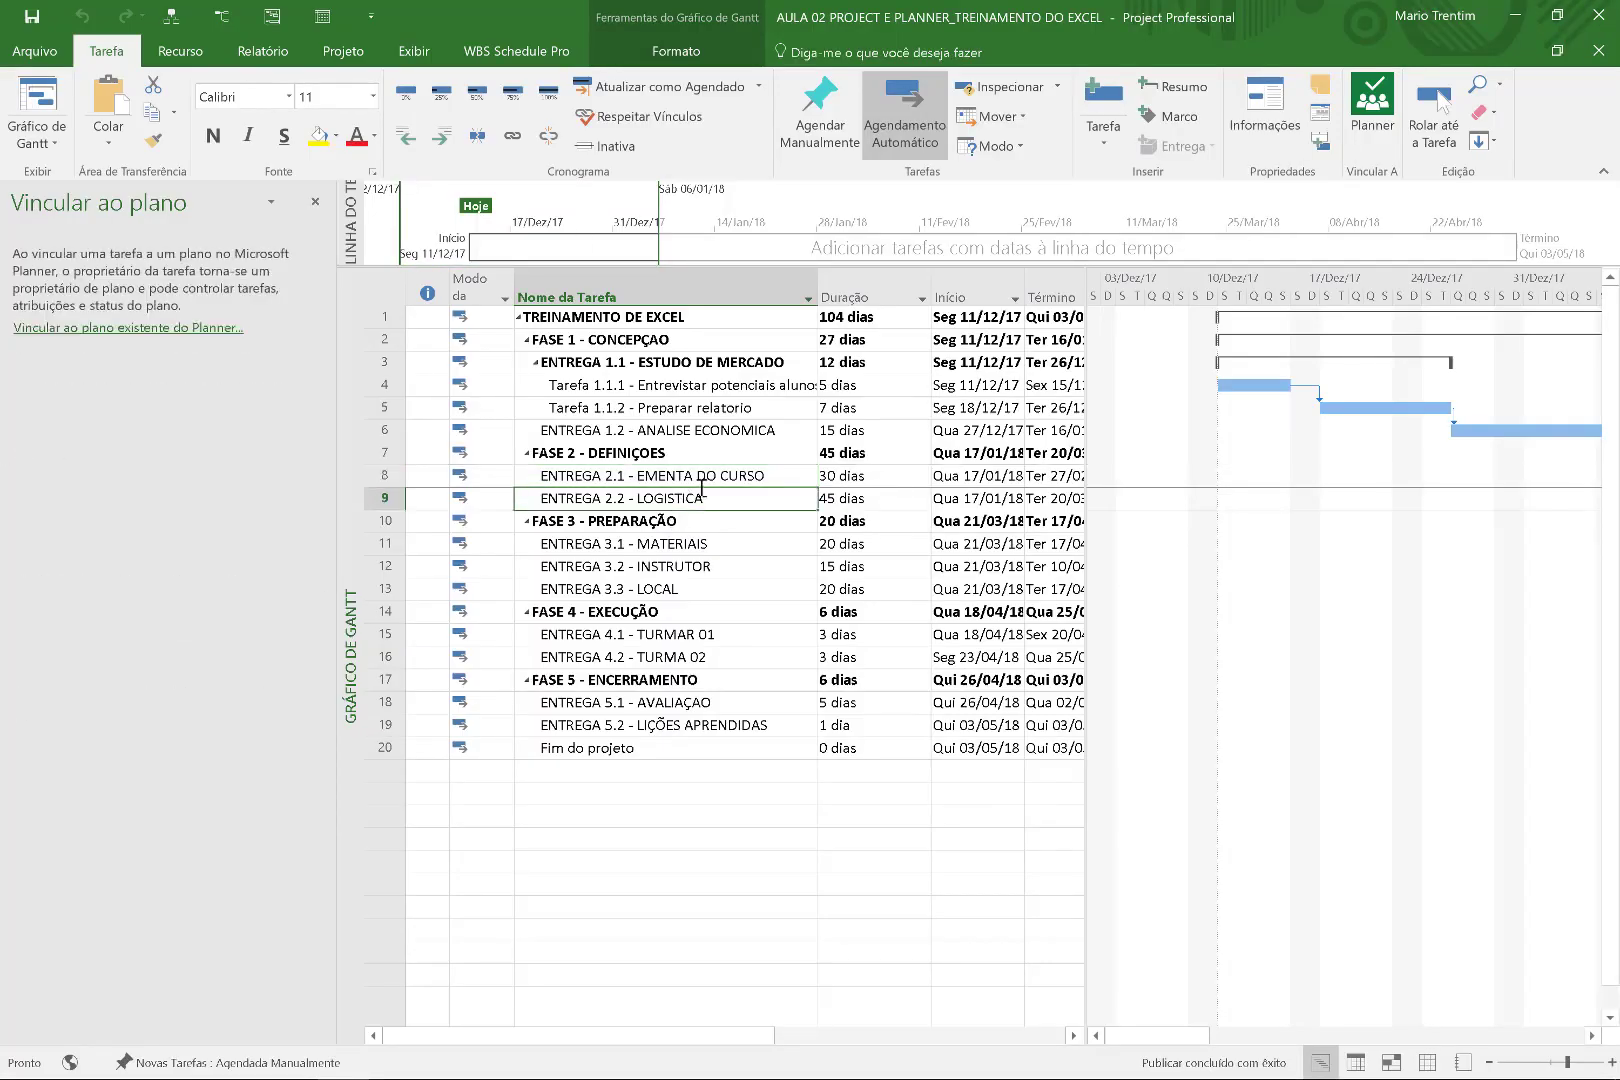
{"action": "left_click", "coordinate": [701, 480]}
{"action": "left_click", "coordinate": [208, 328]}
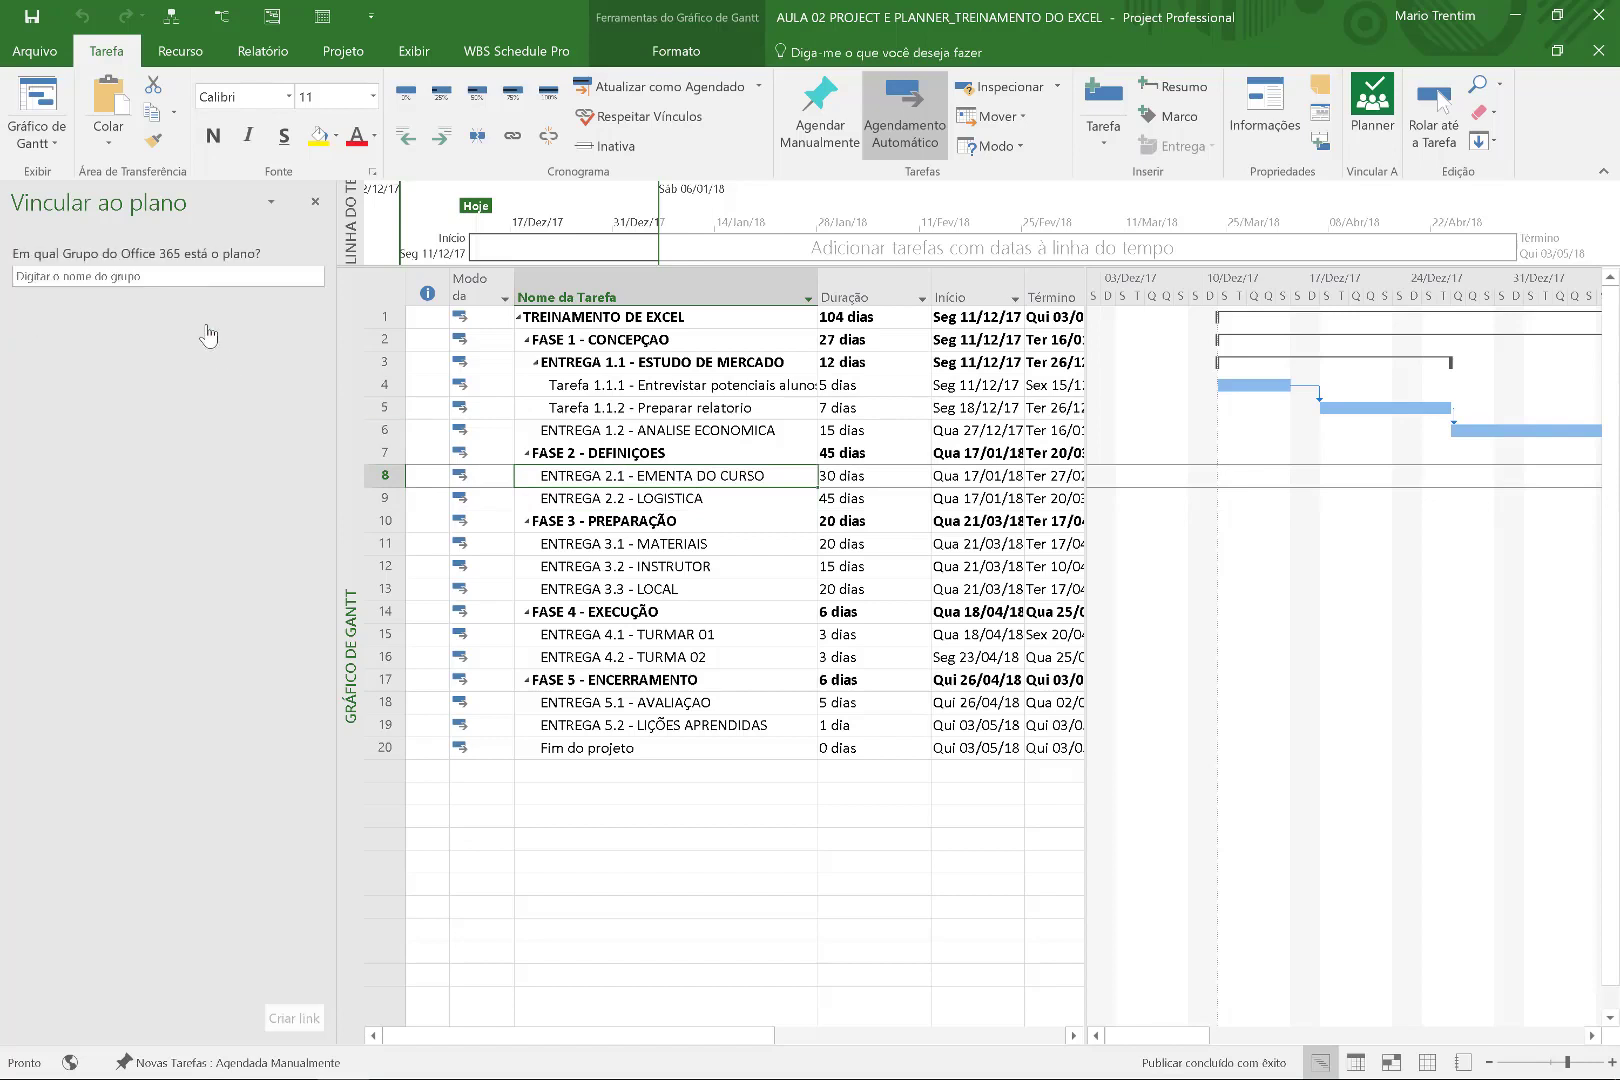
{"action": "left_click", "coordinate": [201, 278]}
{"action": "type", "text": "ement"}
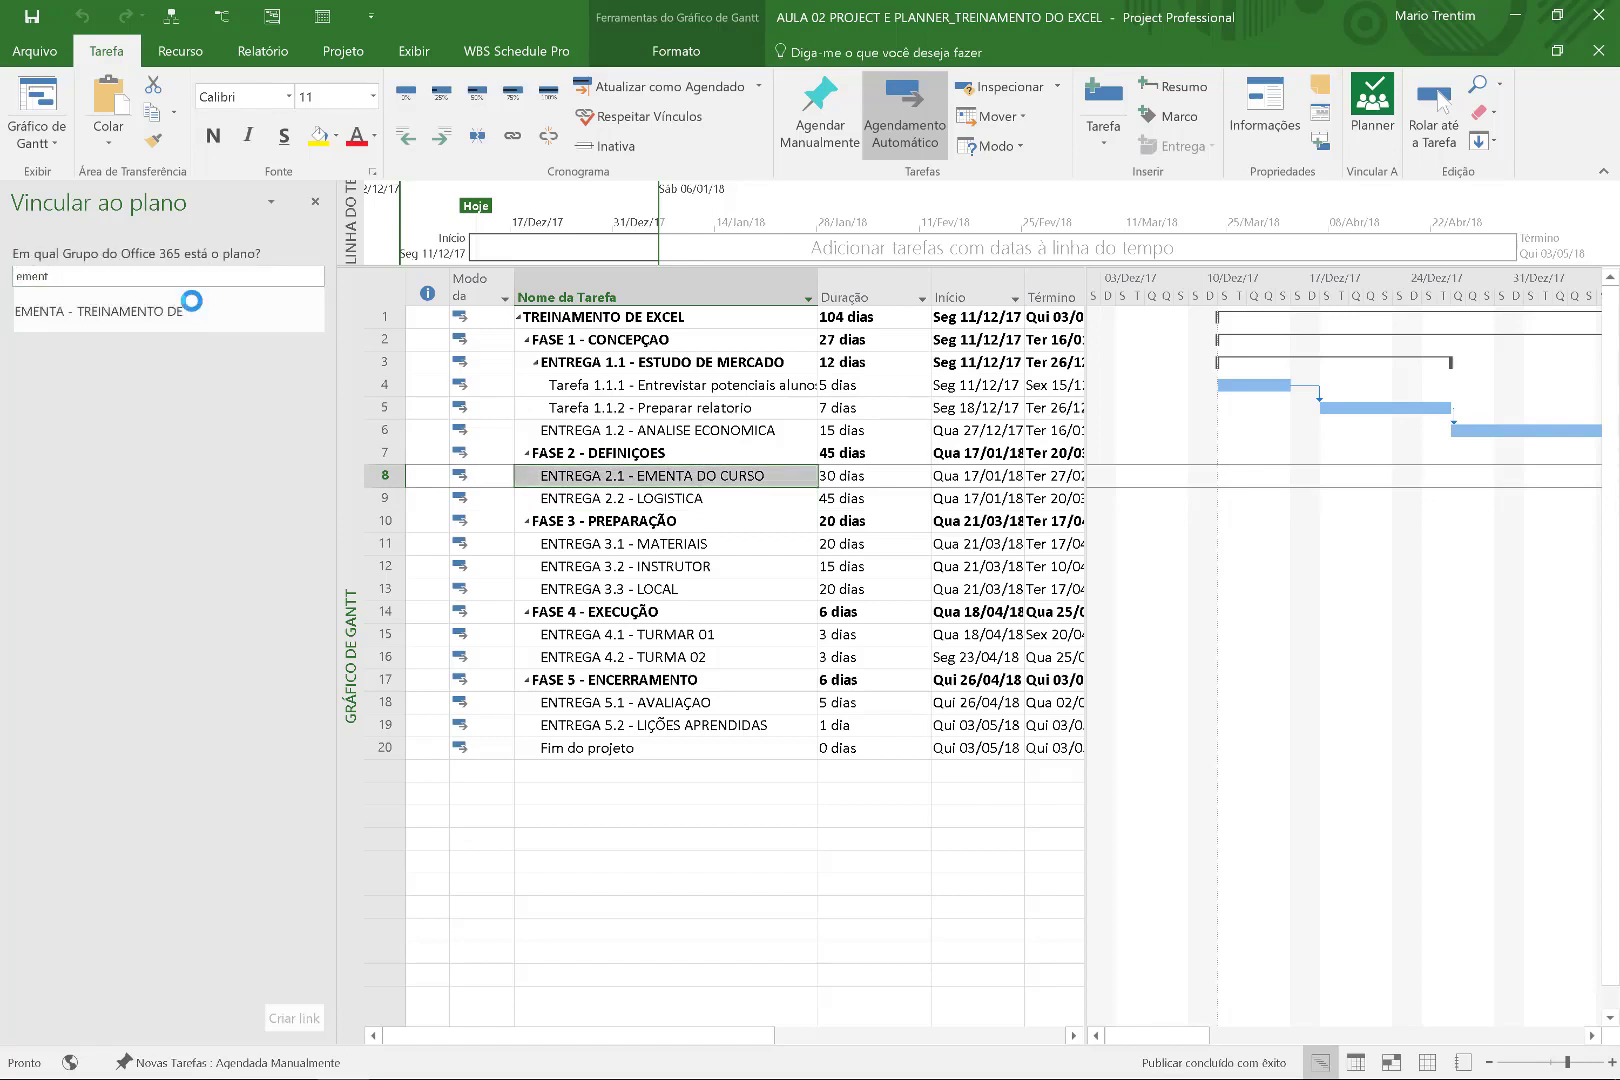
{"action": "left_click", "coordinate": [191, 300]}
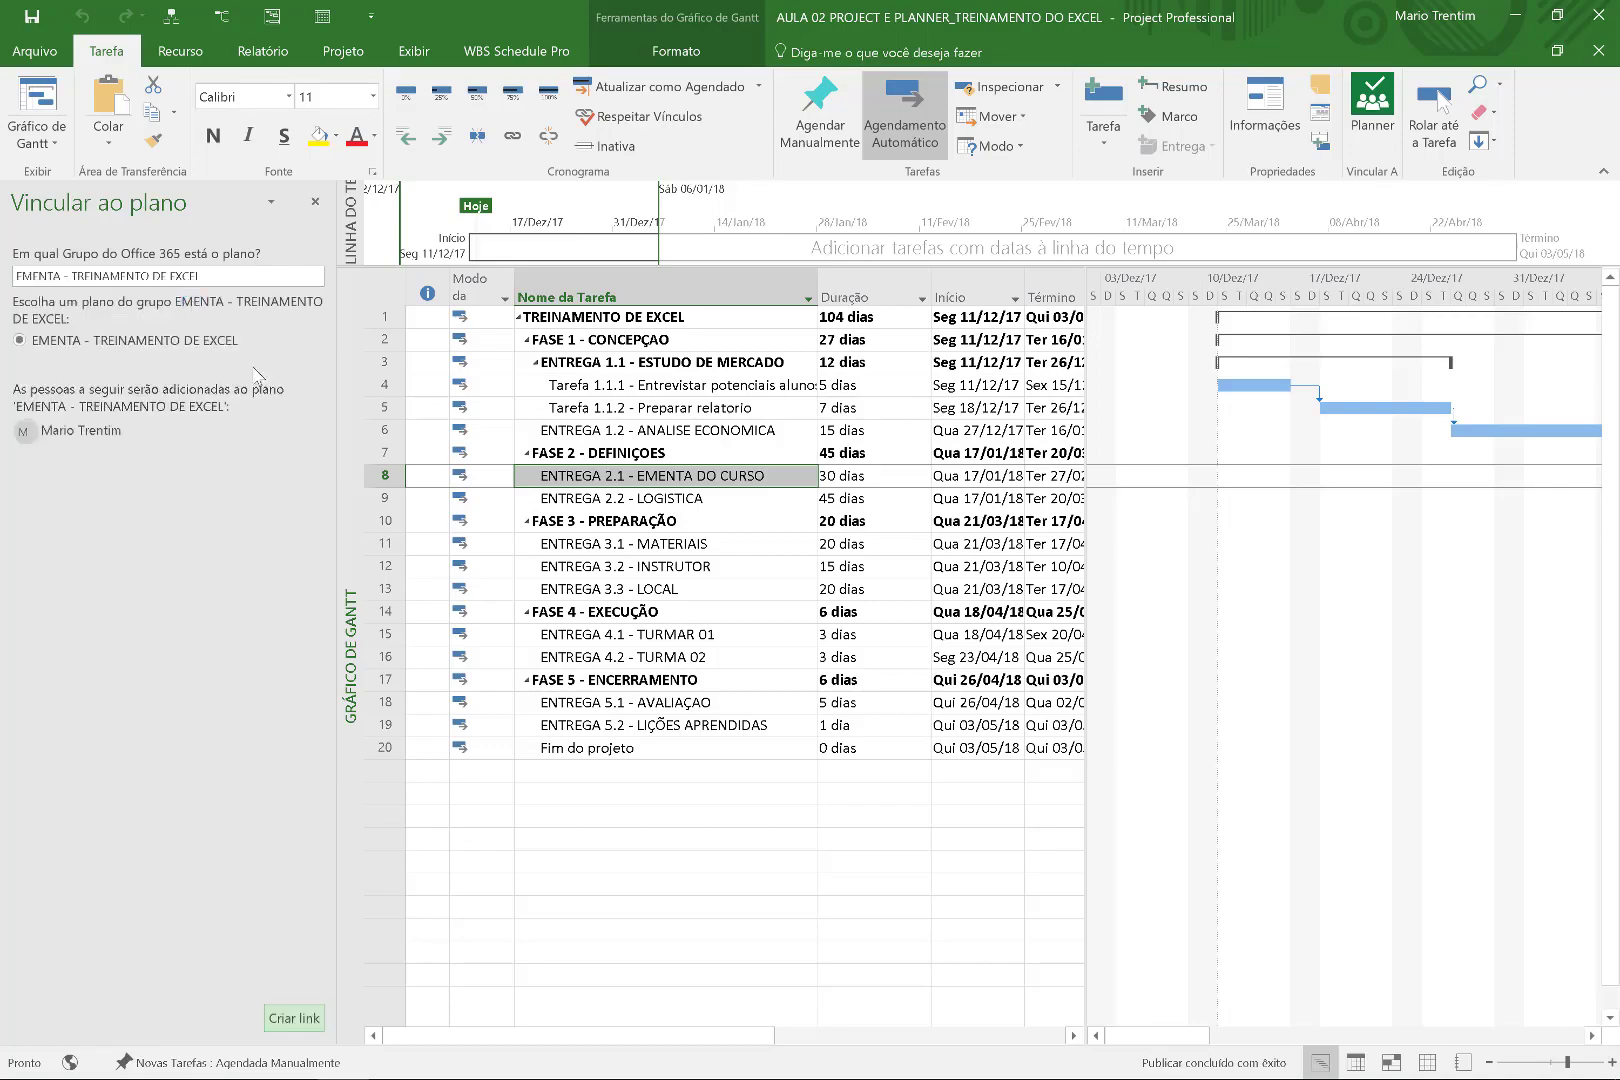
Annotate the task and pane on a screen sketch, then create the link.
{"action": "key", "text": "super+w"}
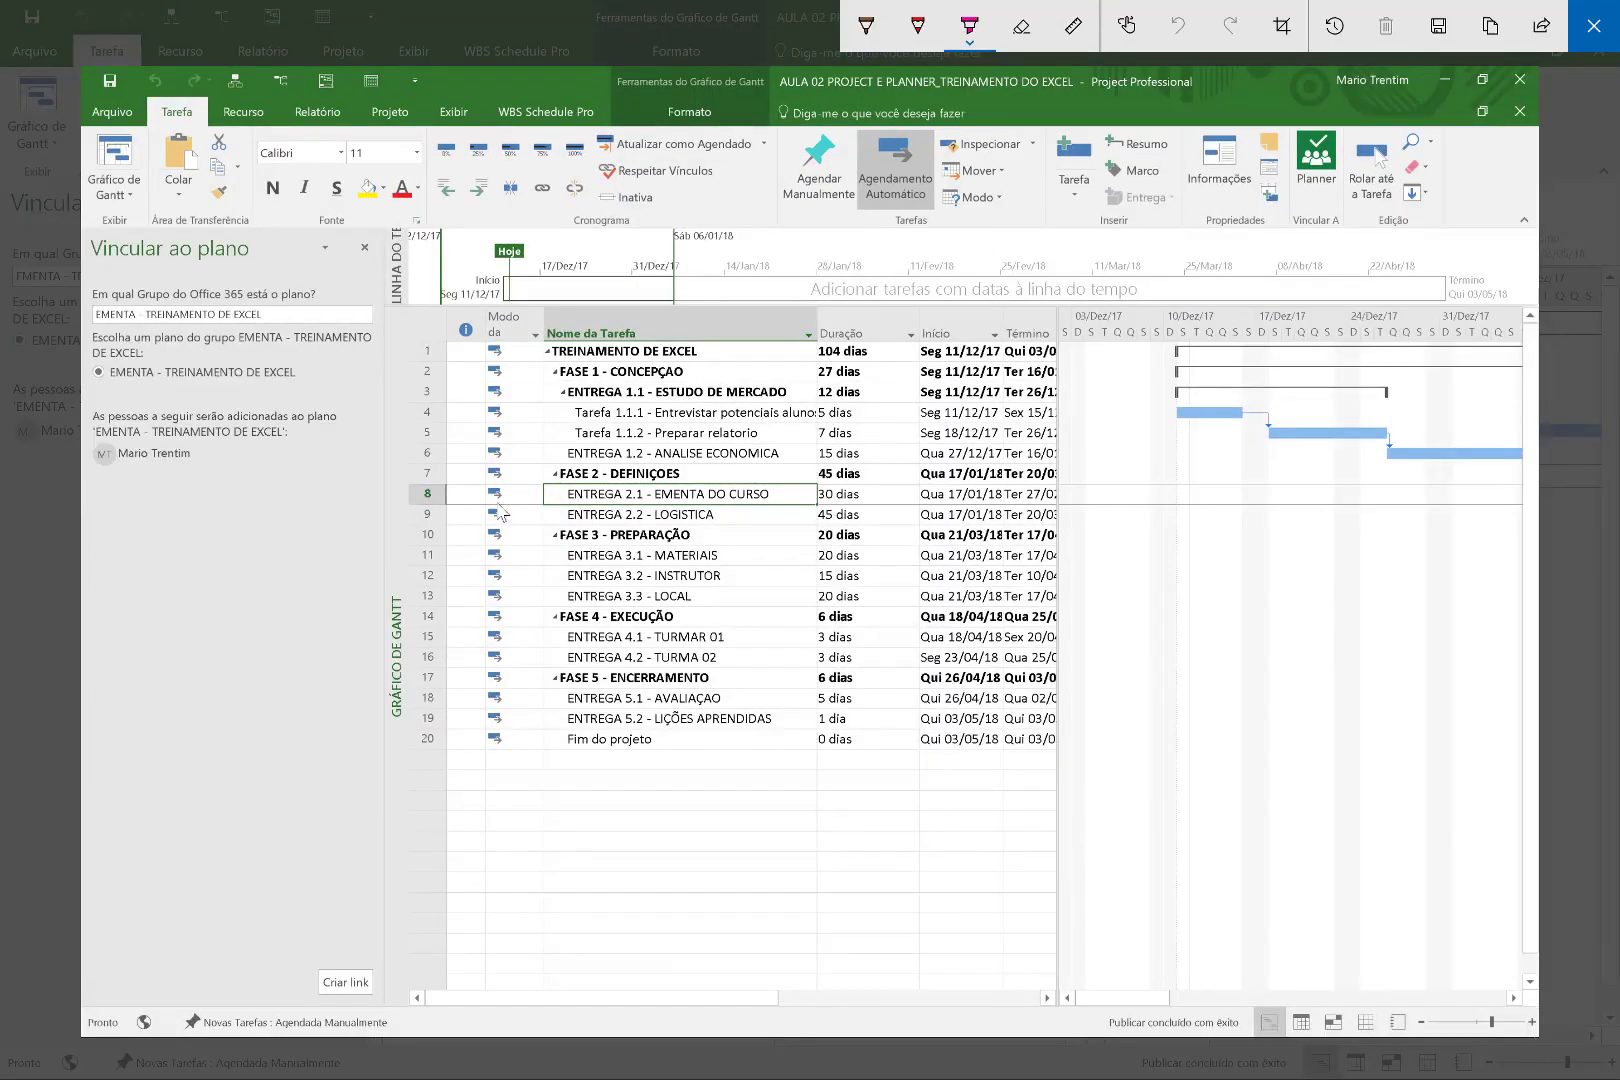
{"action": "mouse_move", "coordinate": [533, 496]}
{"action": "left_mouse_down"}
{"action": "mouse_move", "coordinate": [328, 422]}
{"action": "mouse_move", "coordinate": [375, 458]}
{"action": "left_mouse_up"}
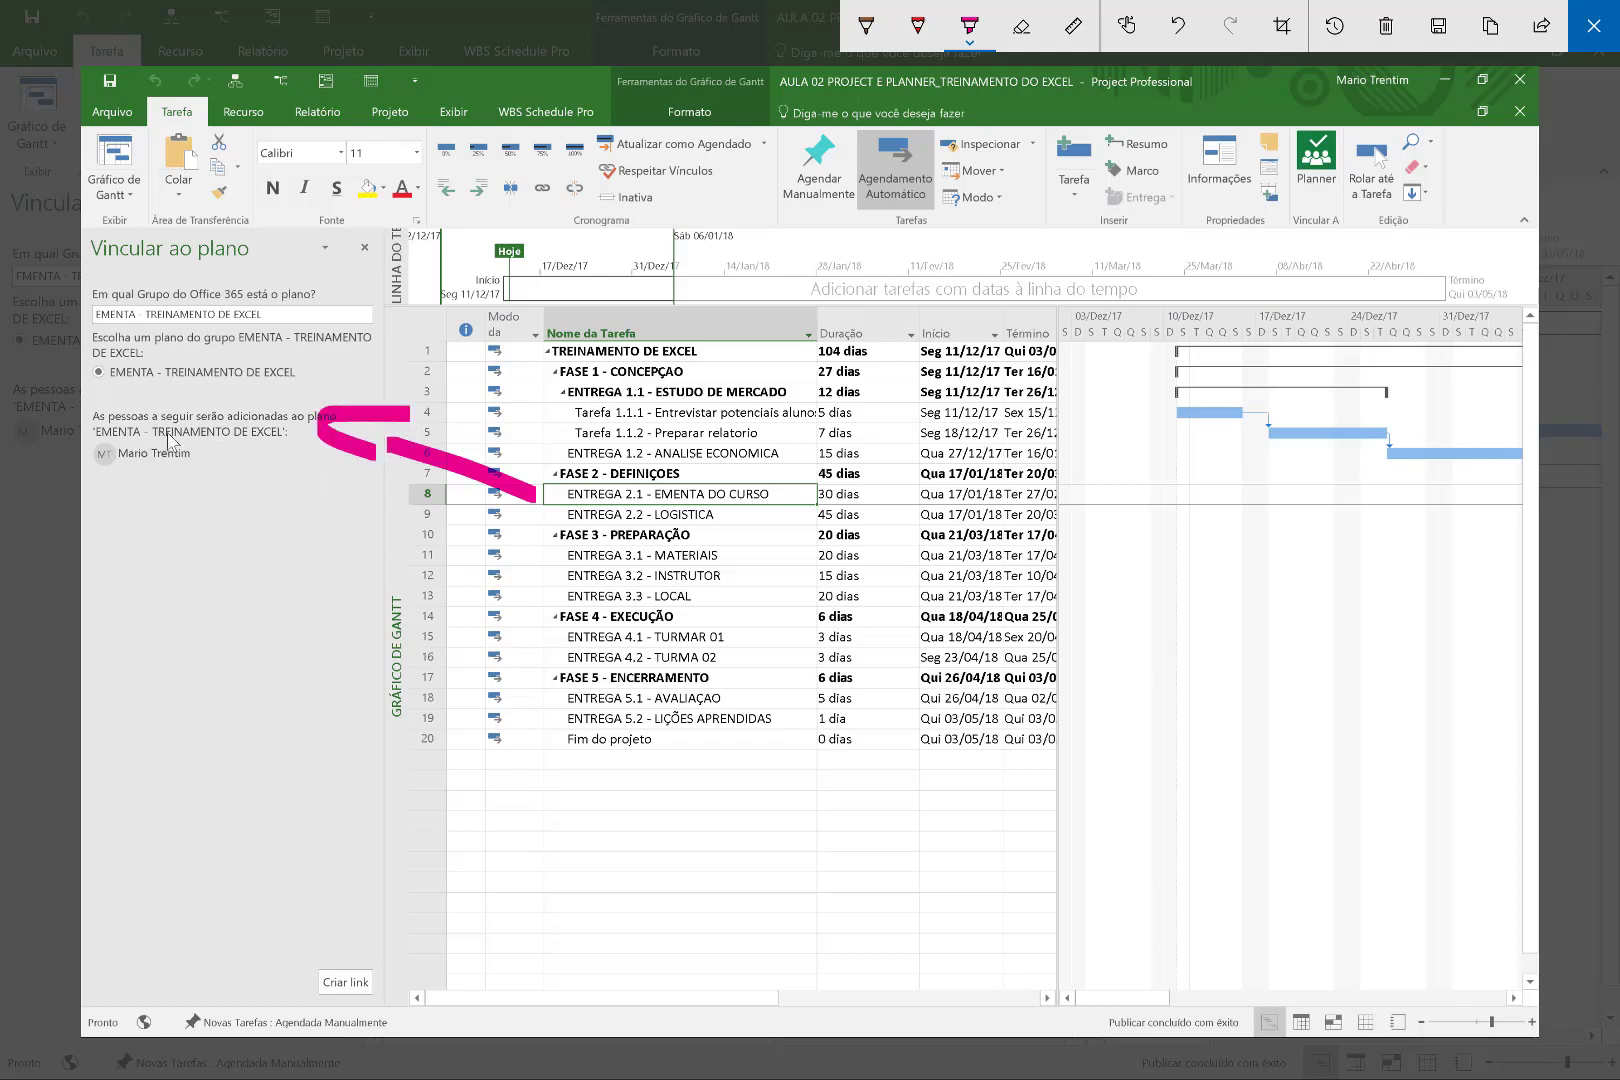
{"action": "left_click_drag", "start_coordinate": [115, 453], "coordinate": [198, 458]}
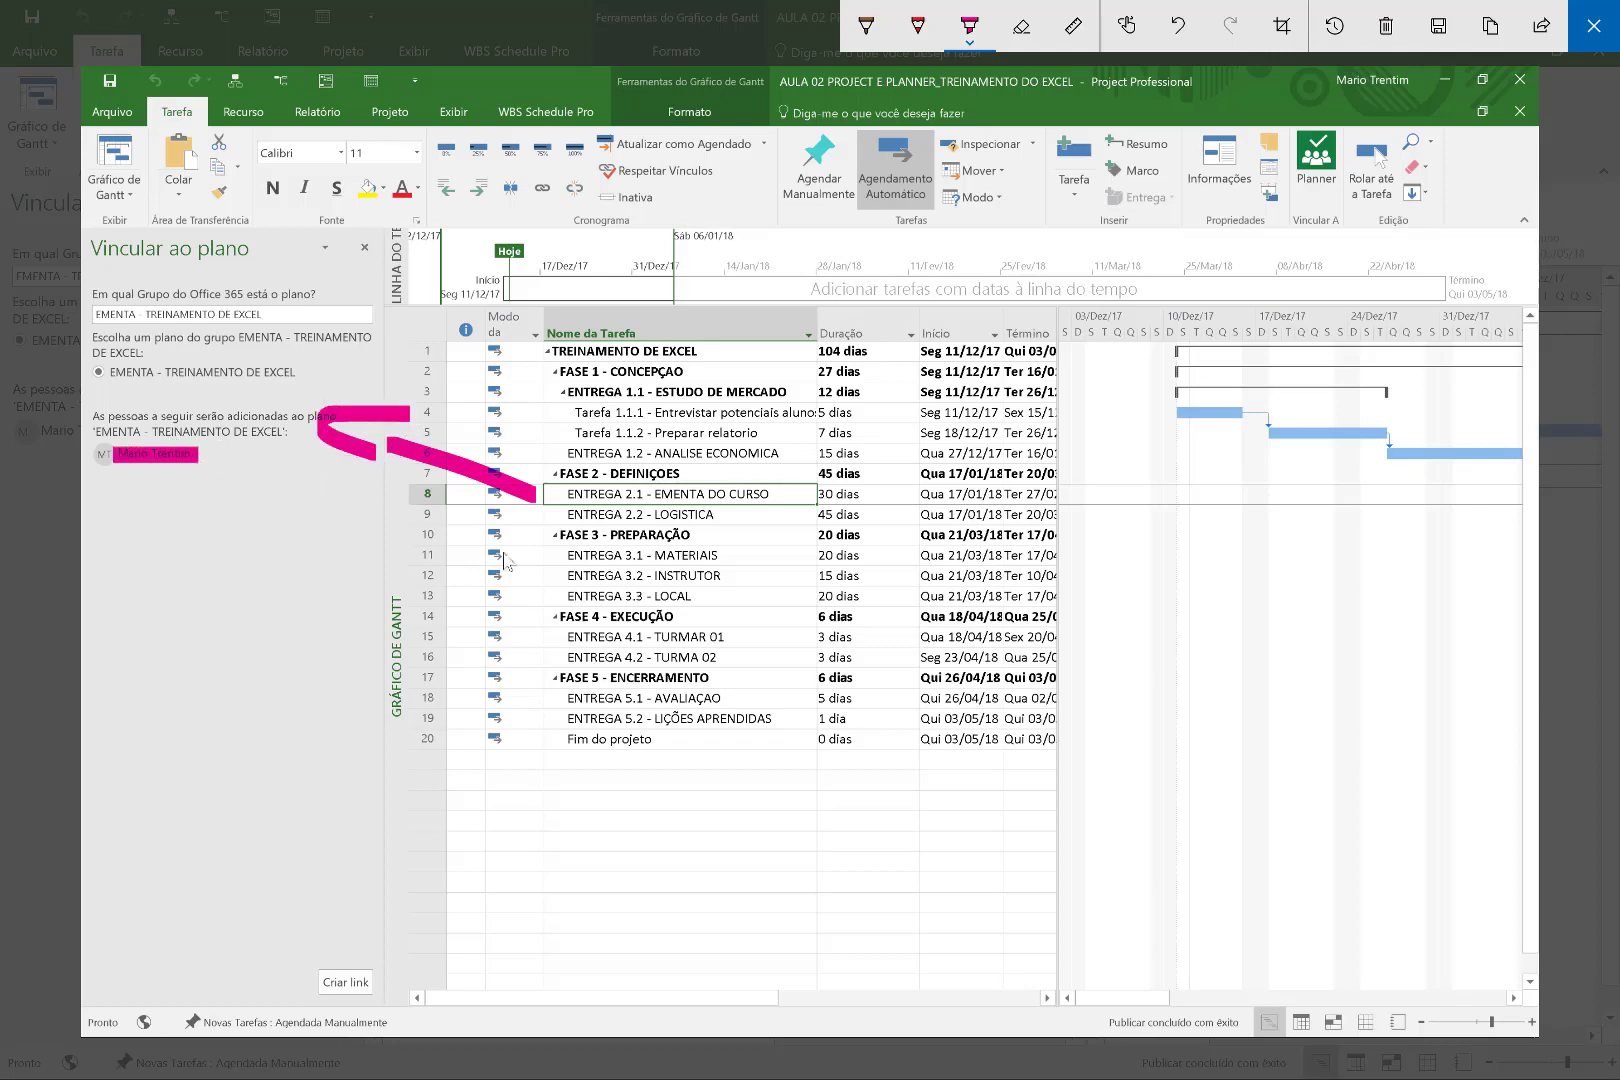
{"action": "left_click_drag", "start_coordinate": [562, 495], "coordinate": [785, 496]}
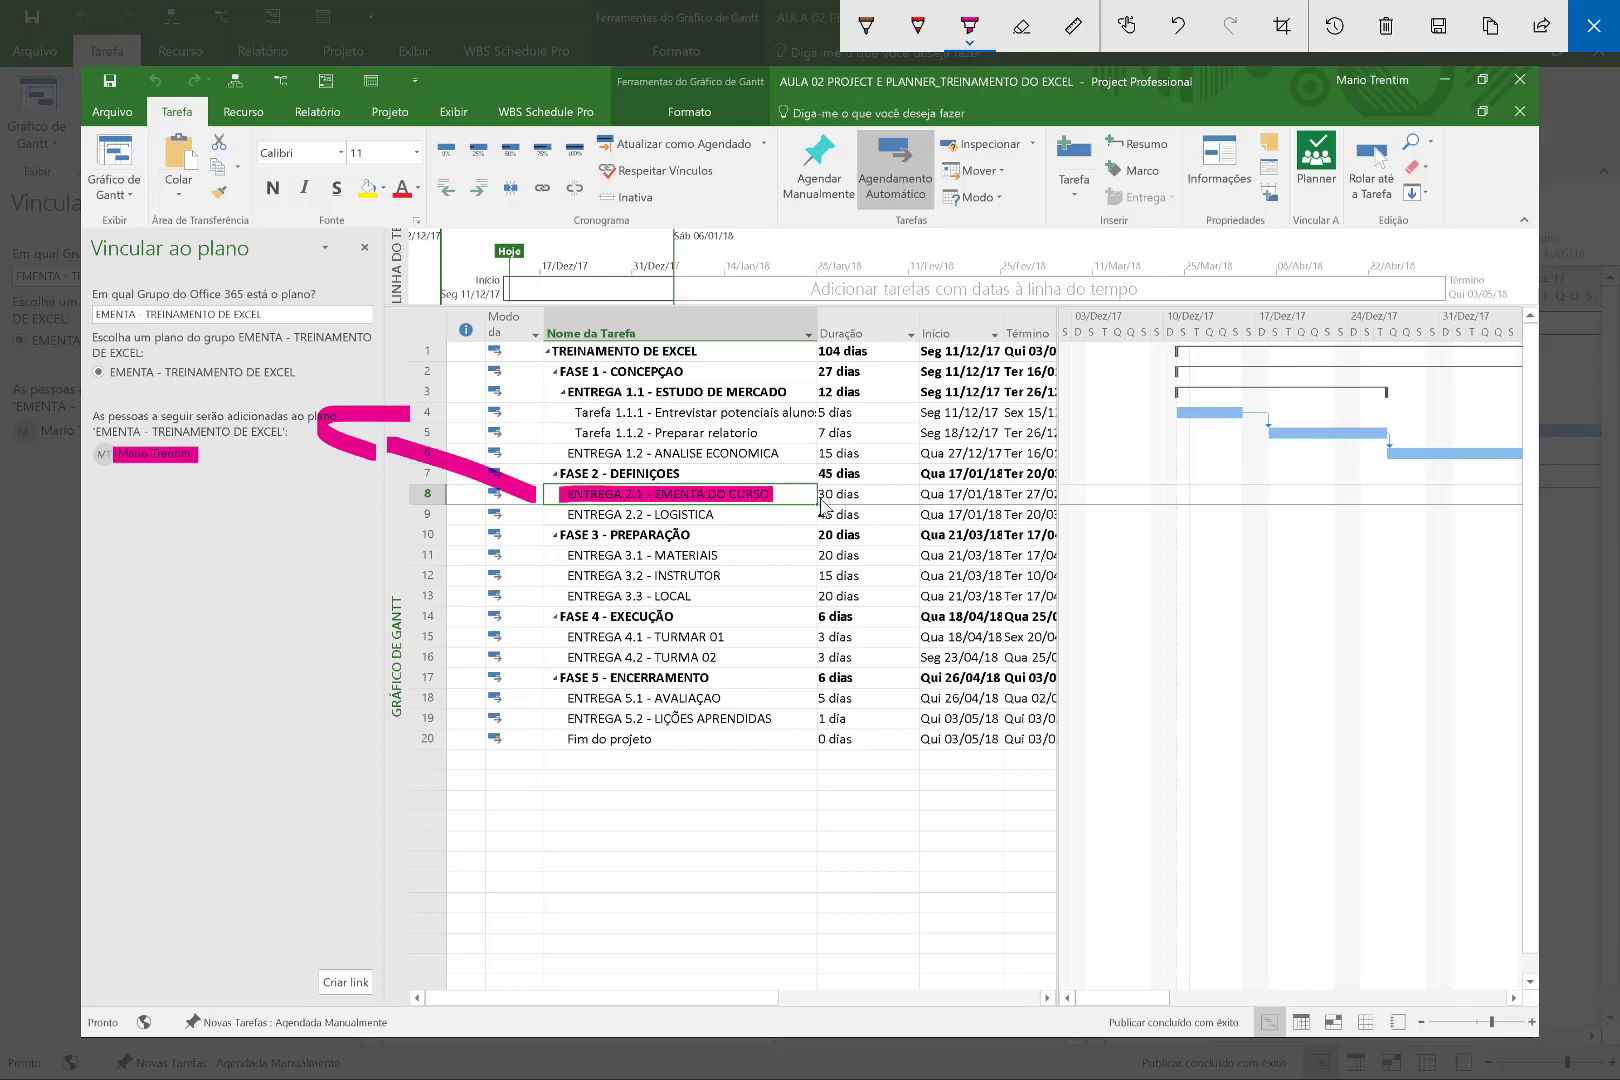
{"action": "mouse_move", "coordinate": [344, 930]}
{"action": "left_mouse_down"}
{"action": "mouse_move", "coordinate": [295, 970]}
{"action": "mouse_move", "coordinate": [412, 1000]}
{"action": "mouse_move", "coordinate": [352, 952]}
{"action": "mouse_move", "coordinate": [372, 922]}
{"action": "left_mouse_up"}
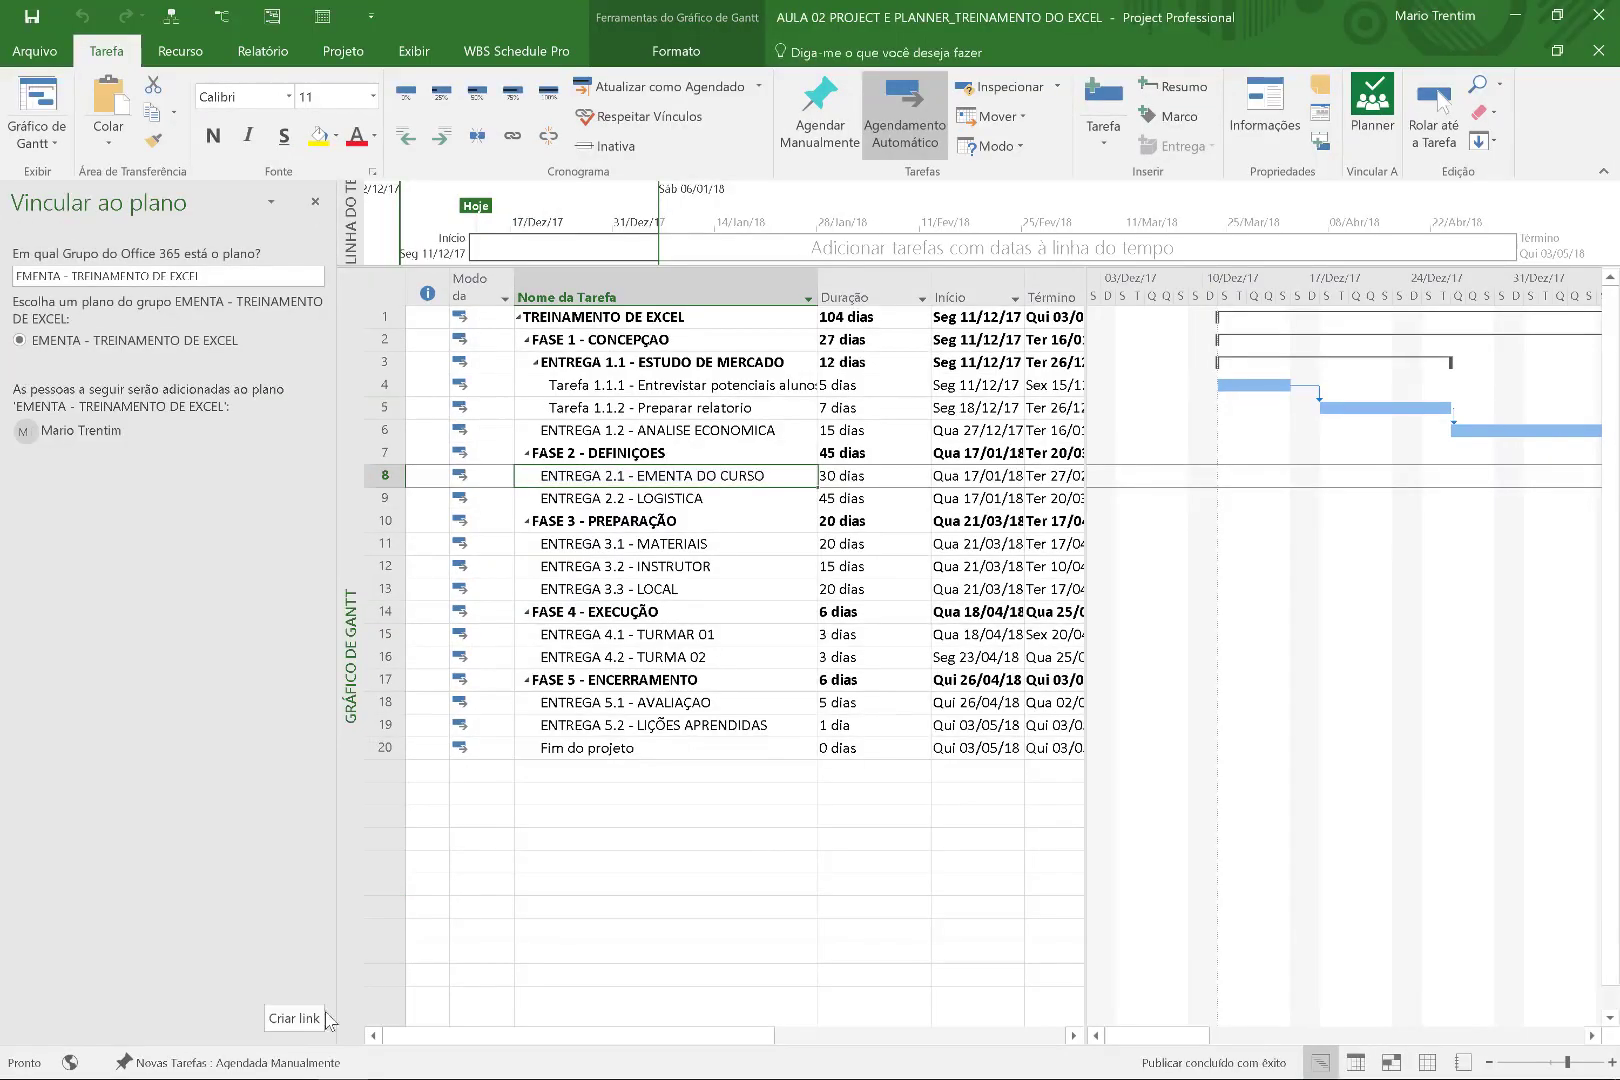
{"action": "left_click", "coordinate": [326, 1019]}
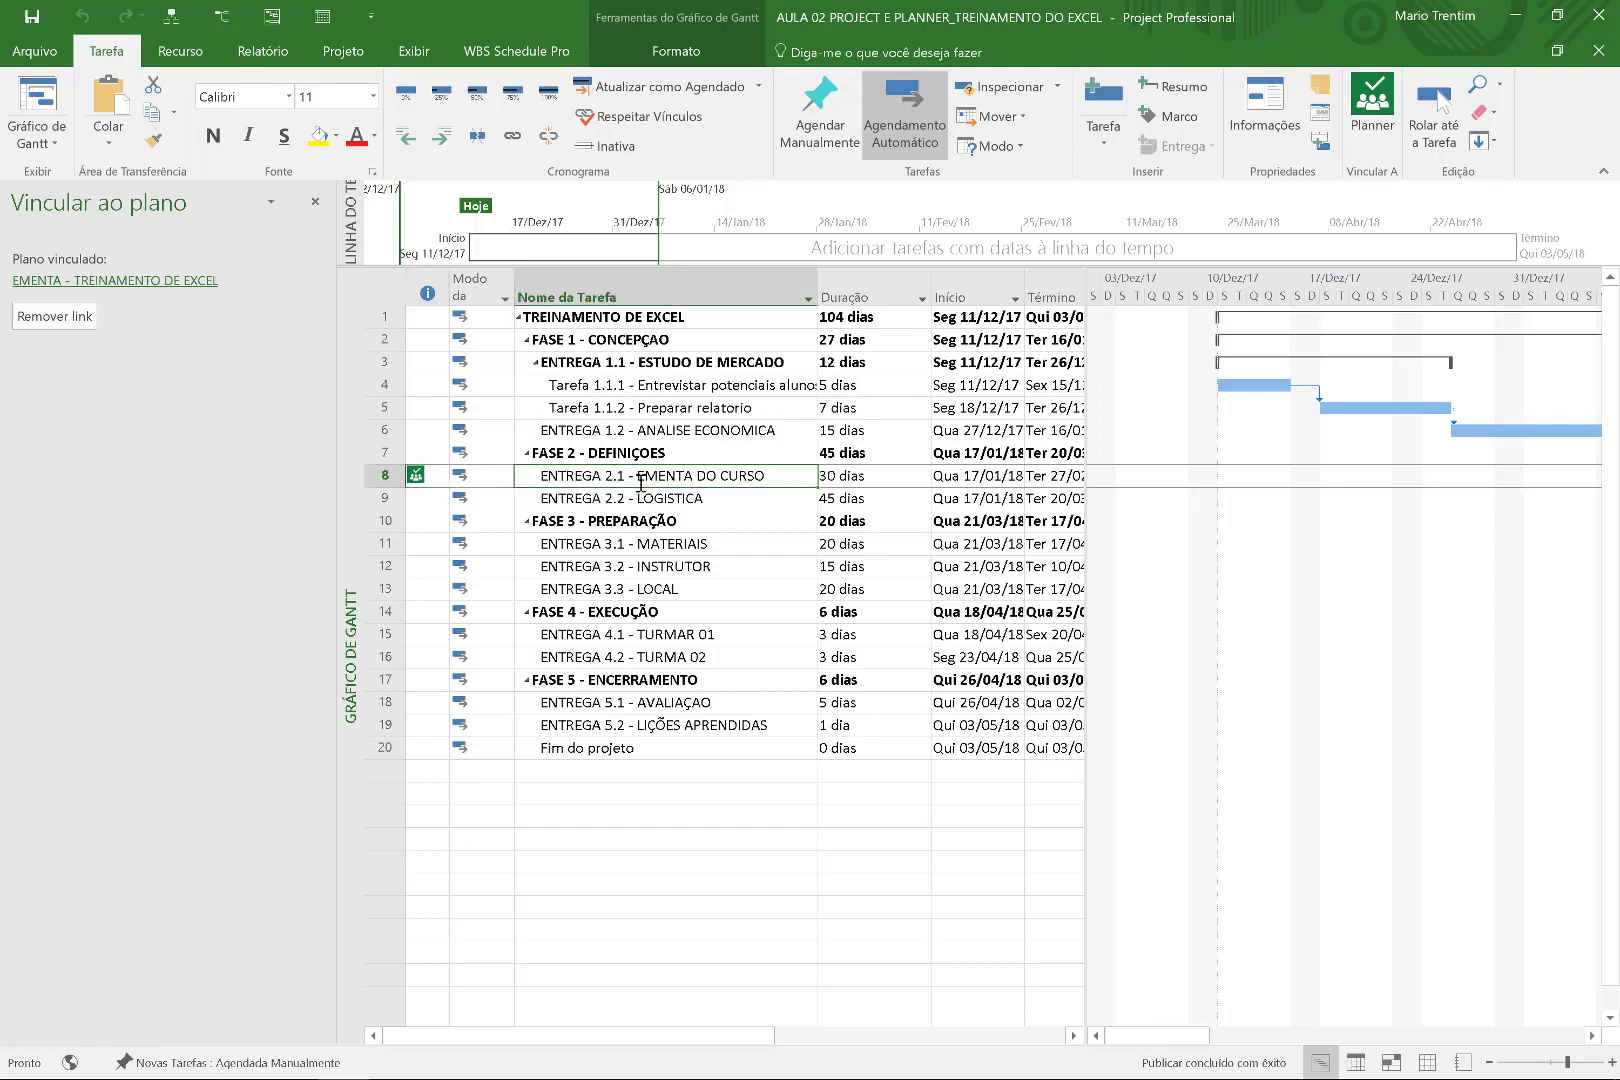
Browse the task rows and narrow the Planner pane to enlarge the grid and Gantt.
{"action": "left_click", "coordinate": [830, 475]}
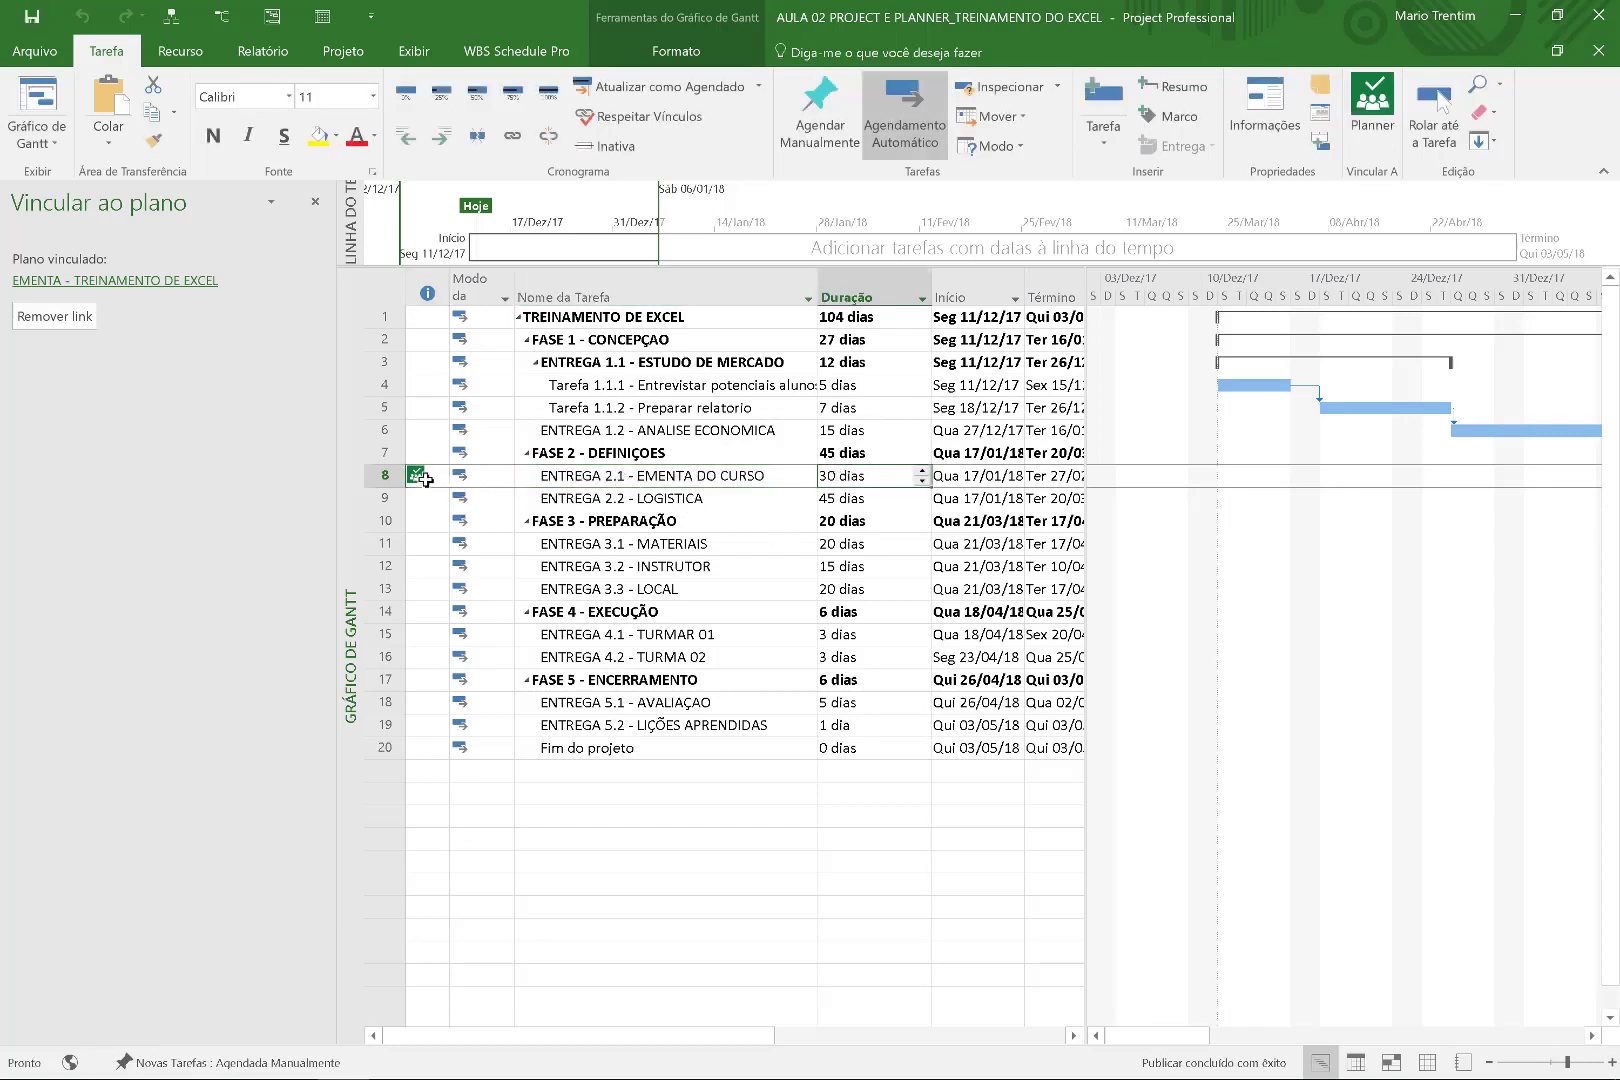
{"action": "left_click", "coordinate": [418, 476]}
{"action": "left_click", "coordinate": [568, 478]}
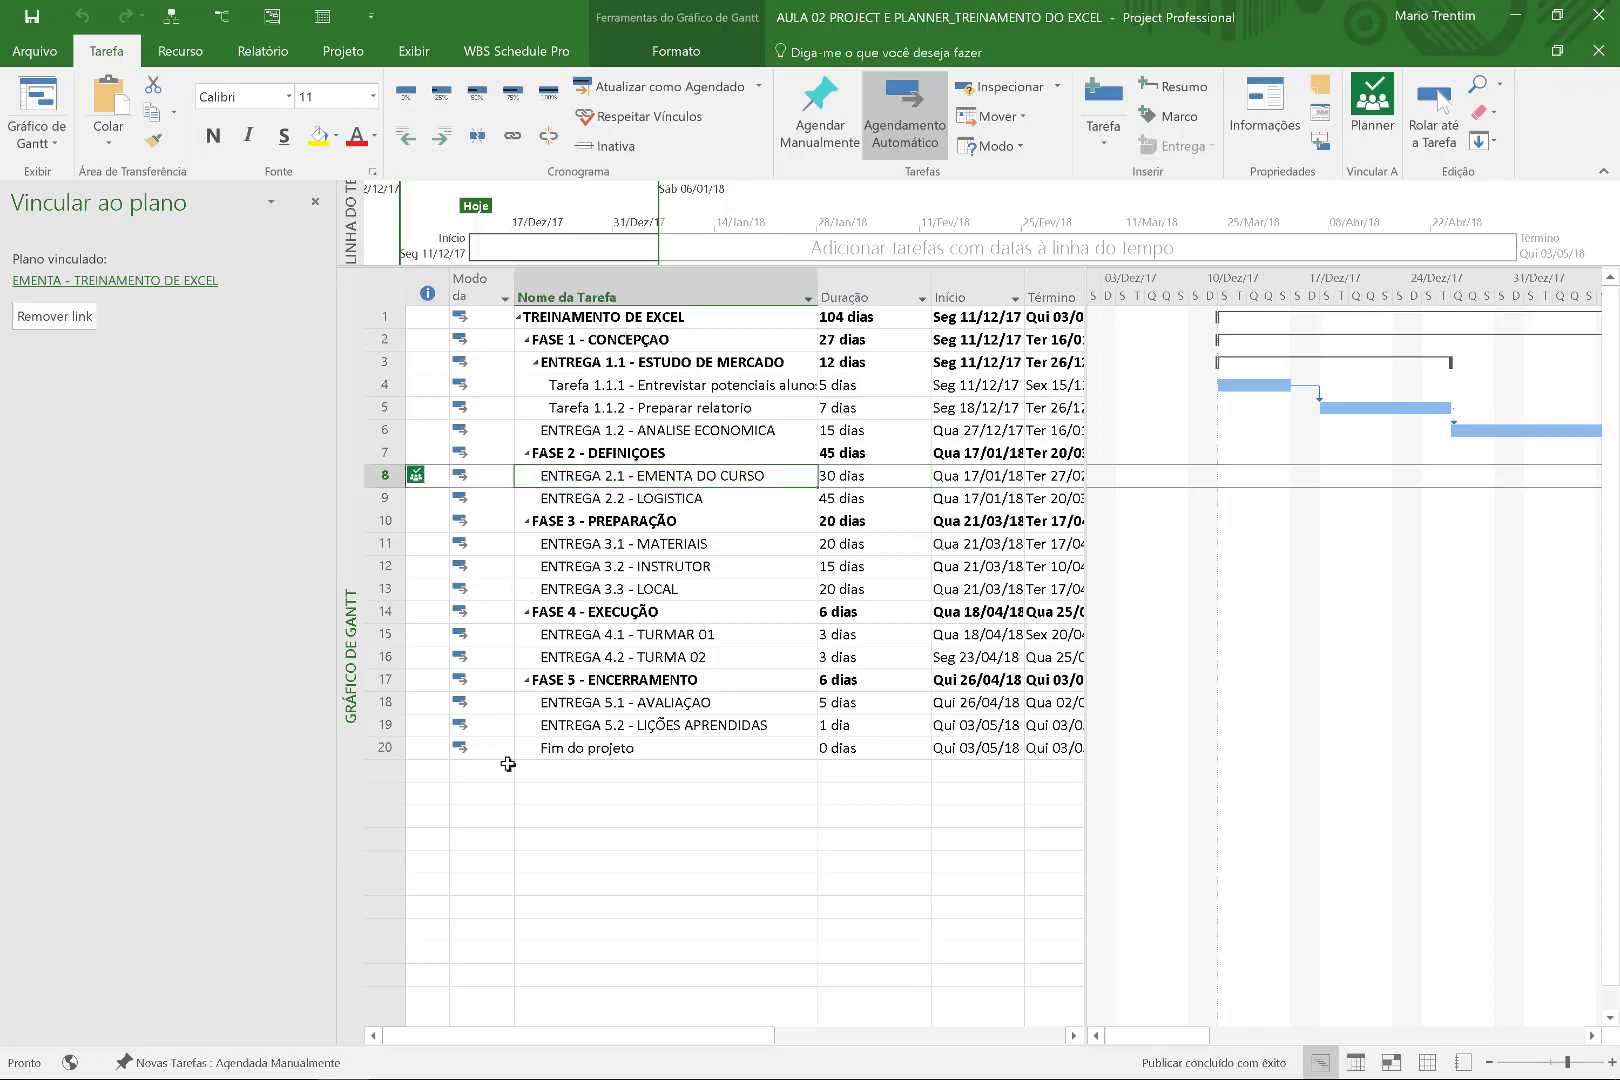
{"action": "left_click", "coordinate": [590, 455]}
{"action": "left_click", "coordinate": [585, 430]}
{"action": "left_click", "coordinate": [596, 384]}
{"action": "left_click", "coordinate": [585, 430]}
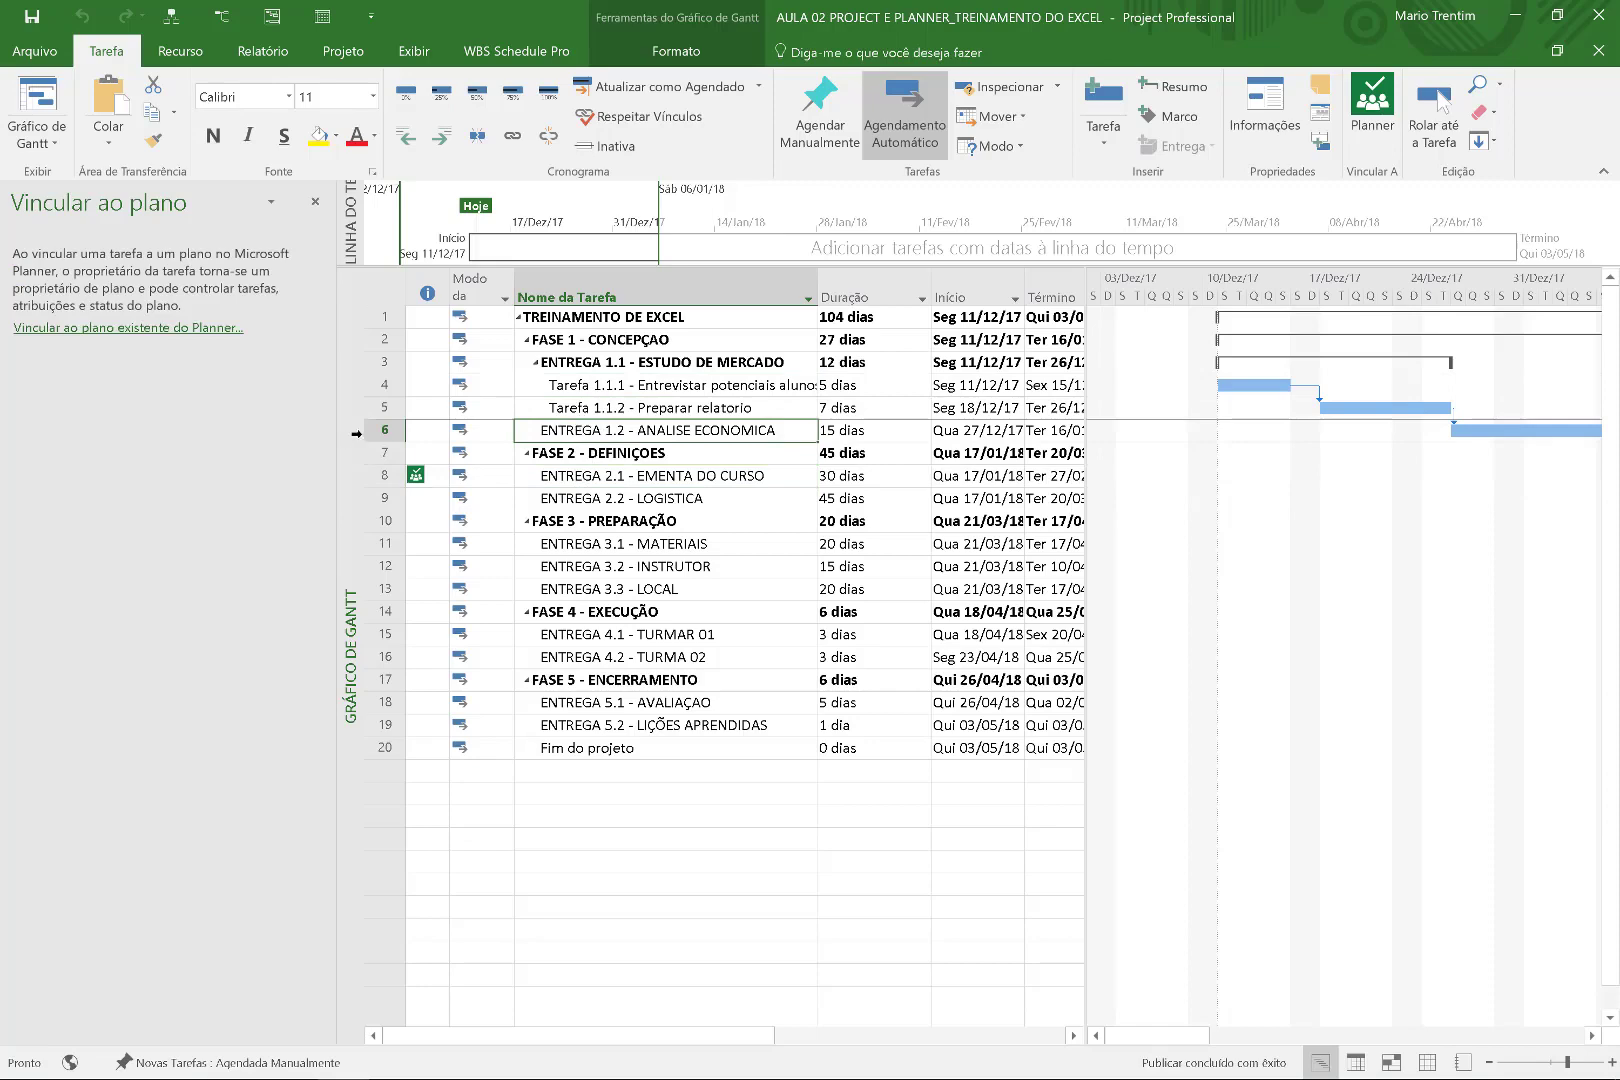
{"action": "left_click_drag", "start_coordinate": [336, 433], "coordinate": [107, 441]}
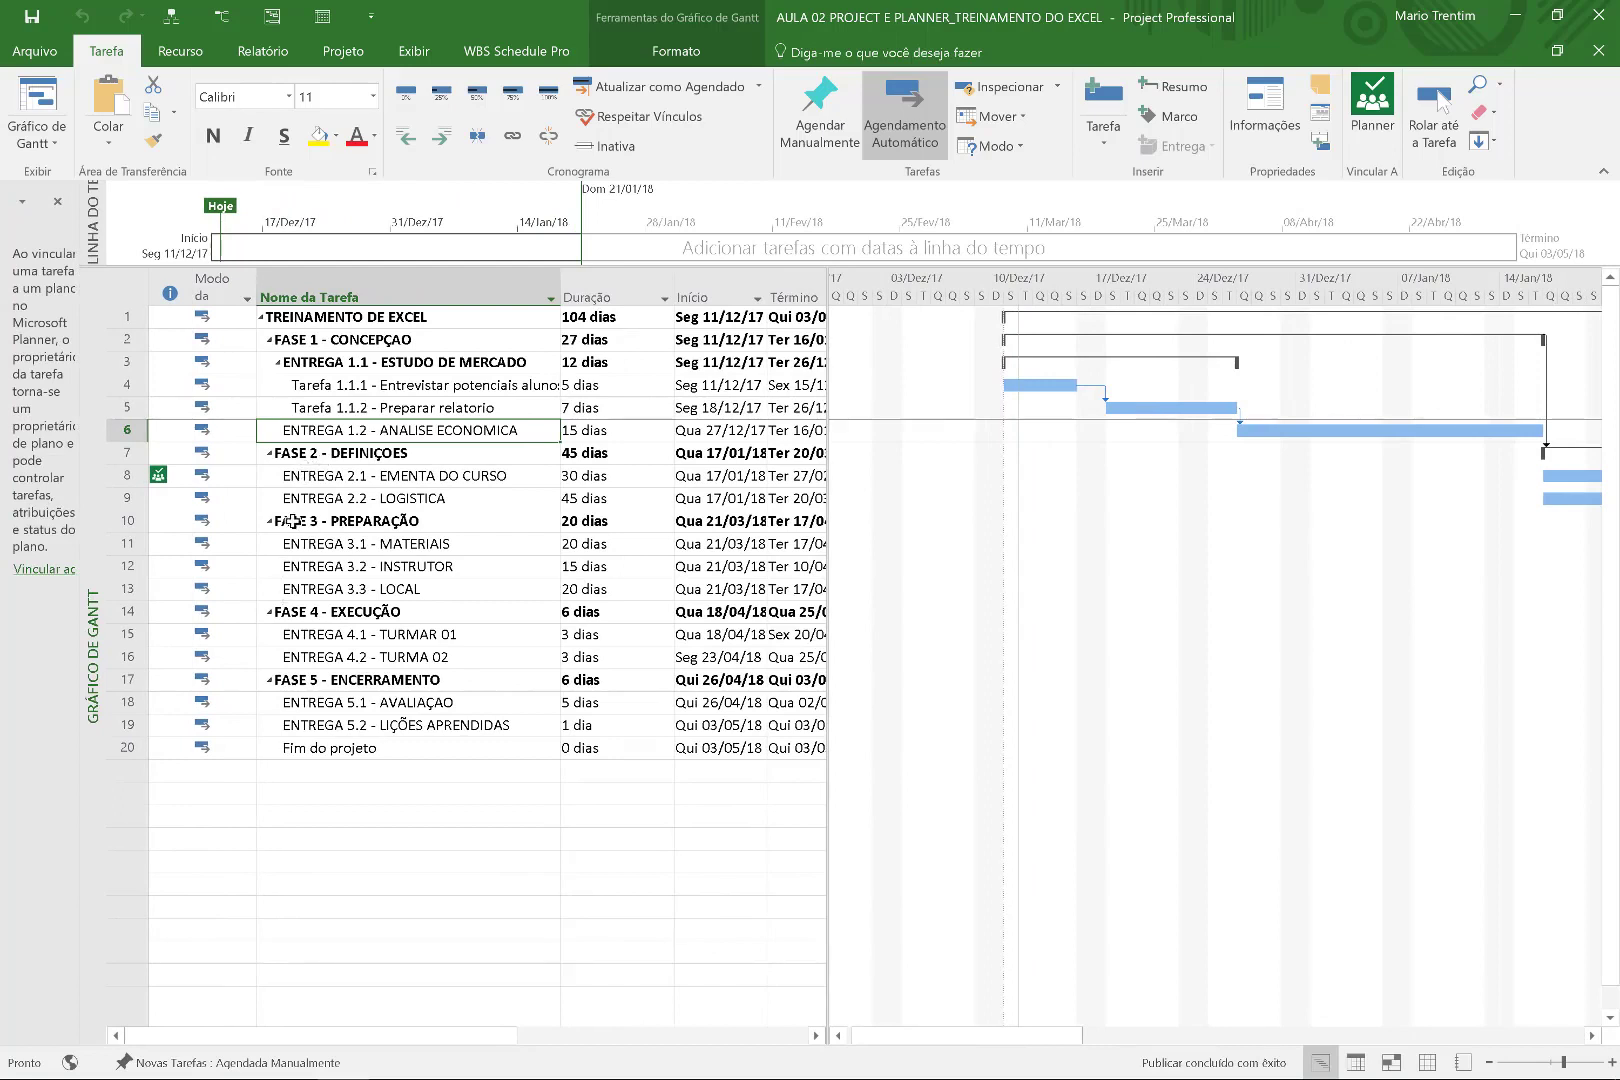
Select EMENTA DO CURSO, annotate row 8, and open its linked plan in the browser.
{"action": "left_click", "coordinate": [300, 475]}
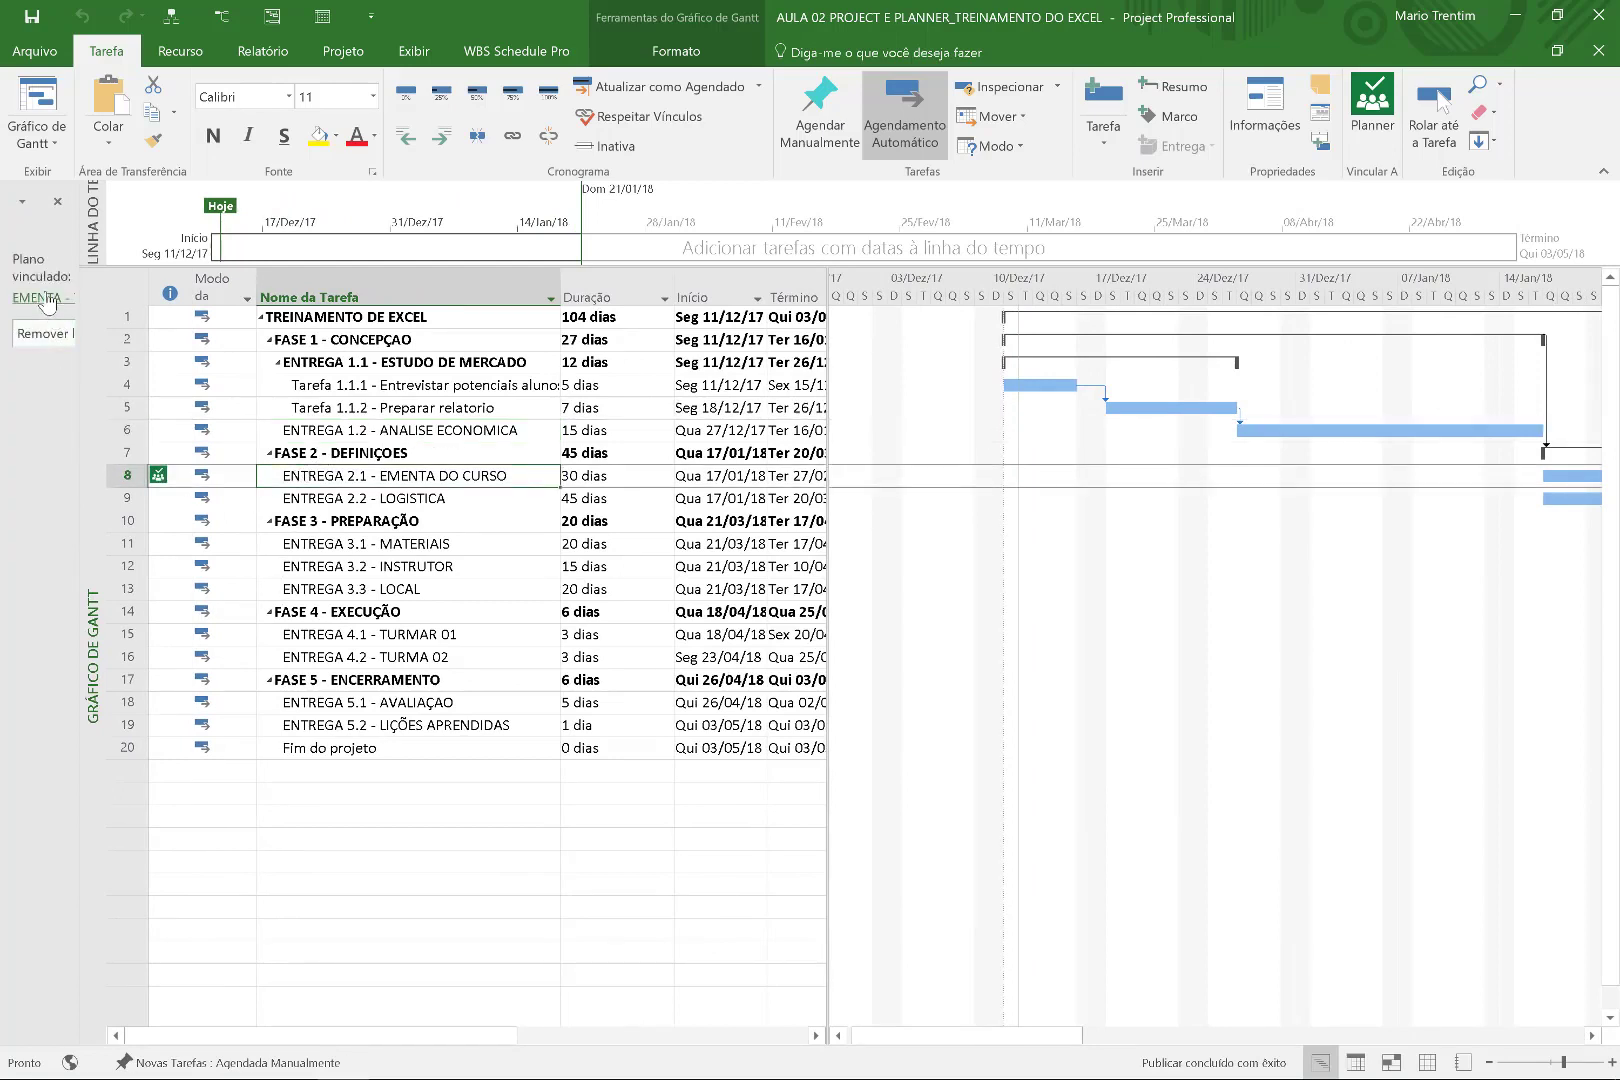
{"action": "key", "text": "super+w"}
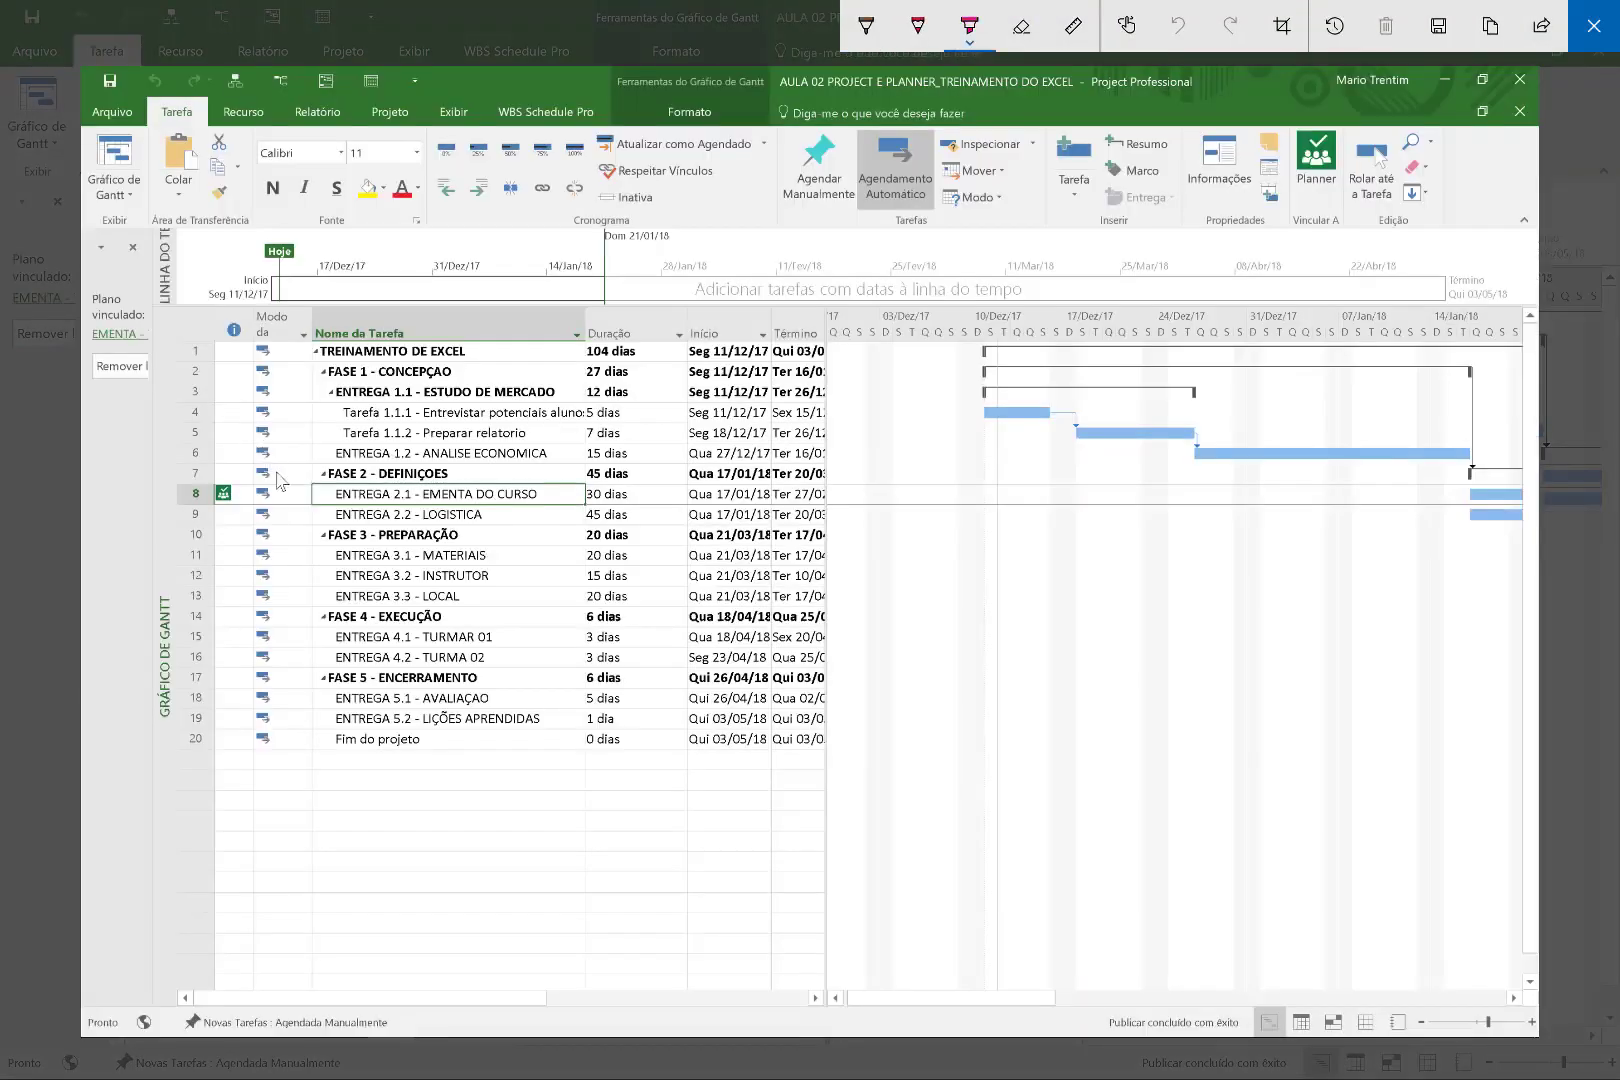
{"action": "mouse_move", "coordinate": [307, 489]}
{"action": "left_mouse_down"}
{"action": "mouse_move", "coordinate": [223, 440]}
{"action": "mouse_move", "coordinate": [135, 325]}
{"action": "left_mouse_up"}
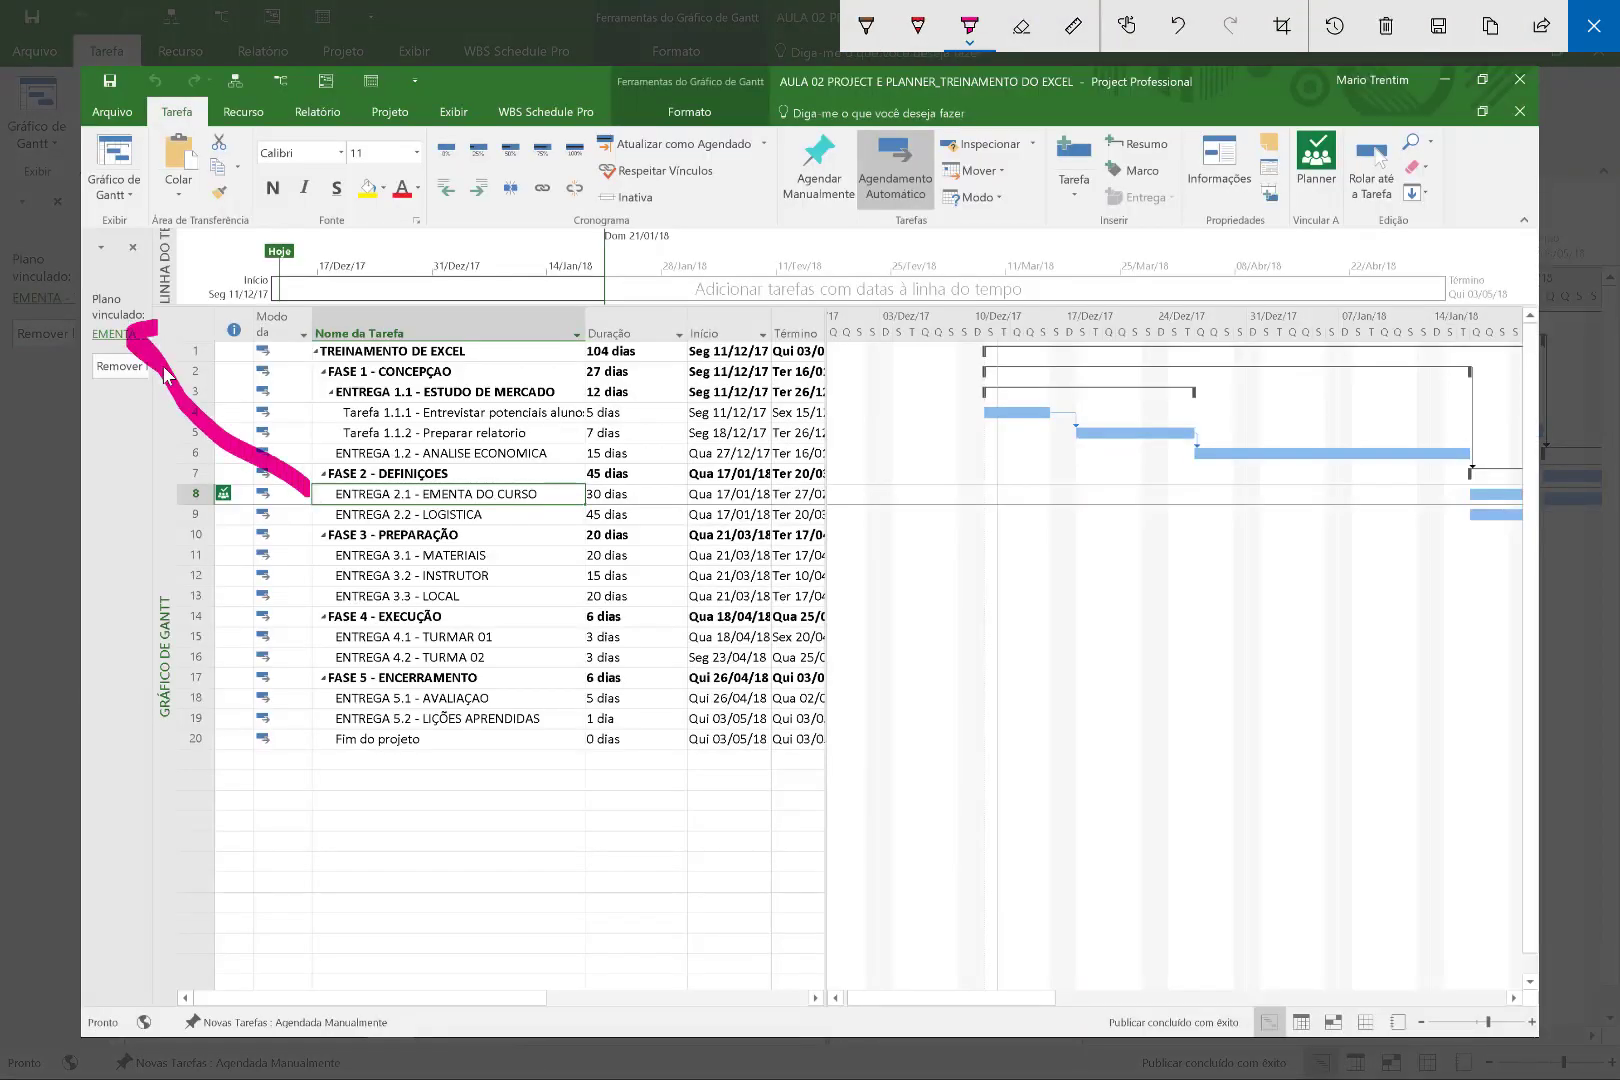
{"action": "key", "text": "Escape"}
{"action": "left_click", "coordinate": [38, 298]}
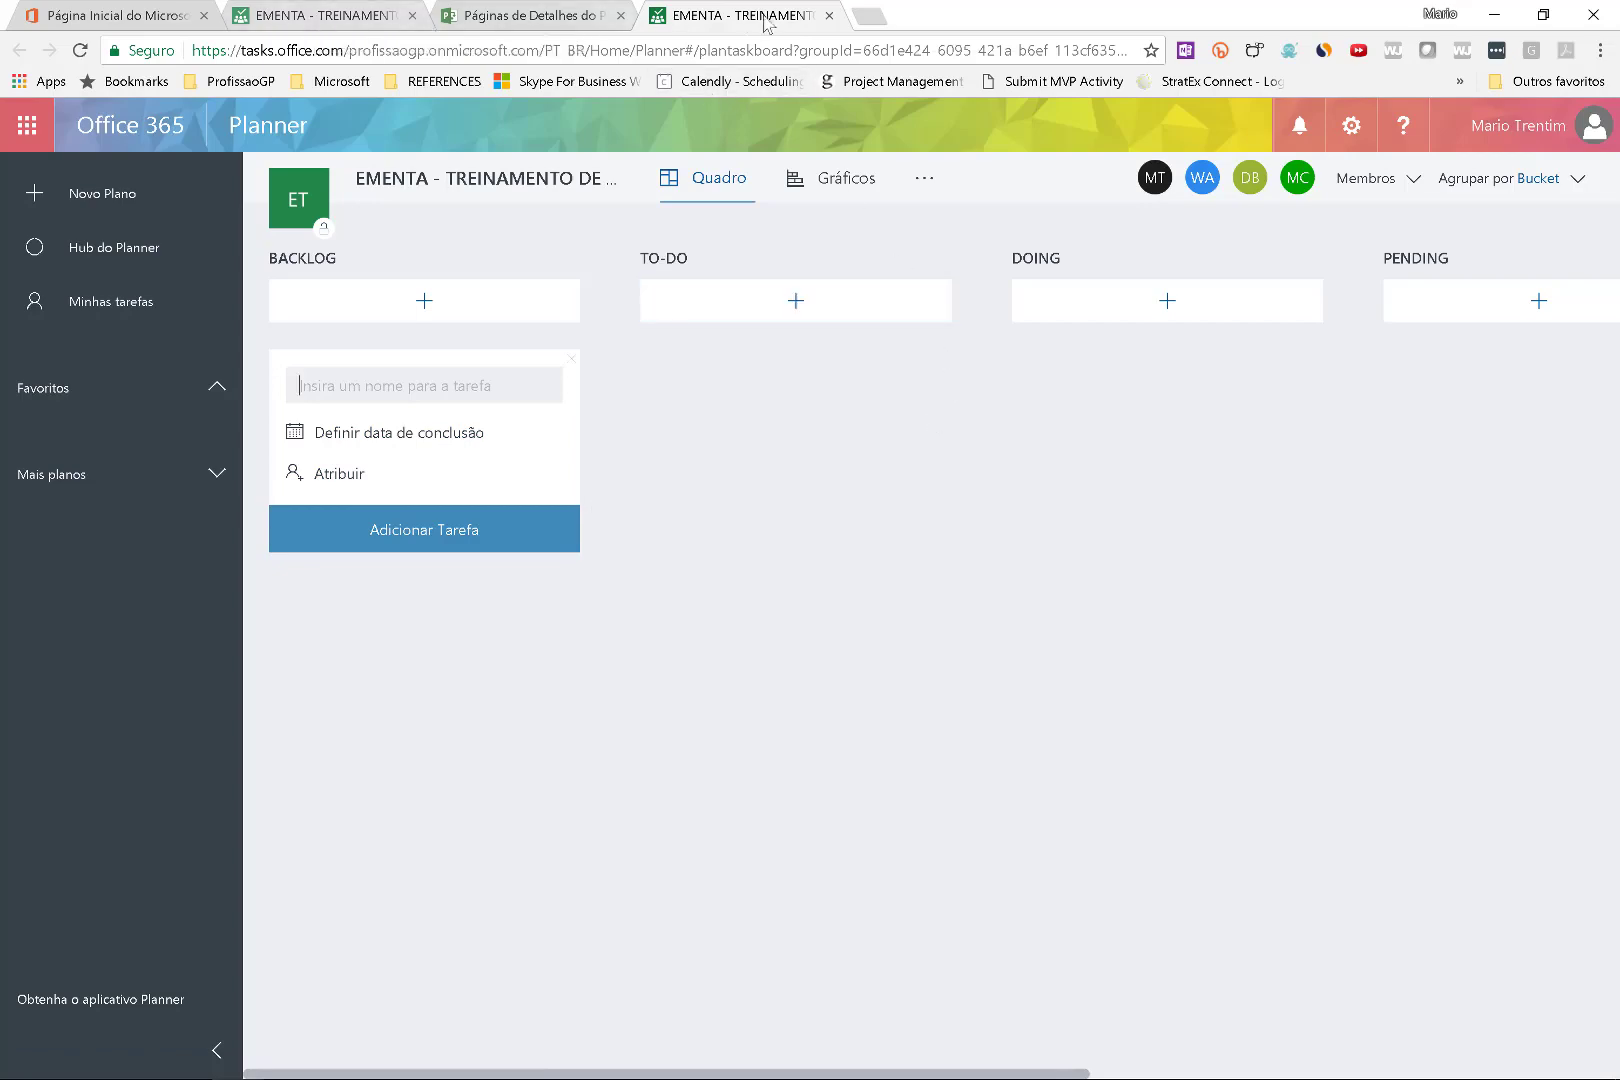
Close the Planner tab and return to Project, selecting the FASE 4 - EXECUÇÃO row.
{"action": "left_click", "coordinate": [829, 15]}
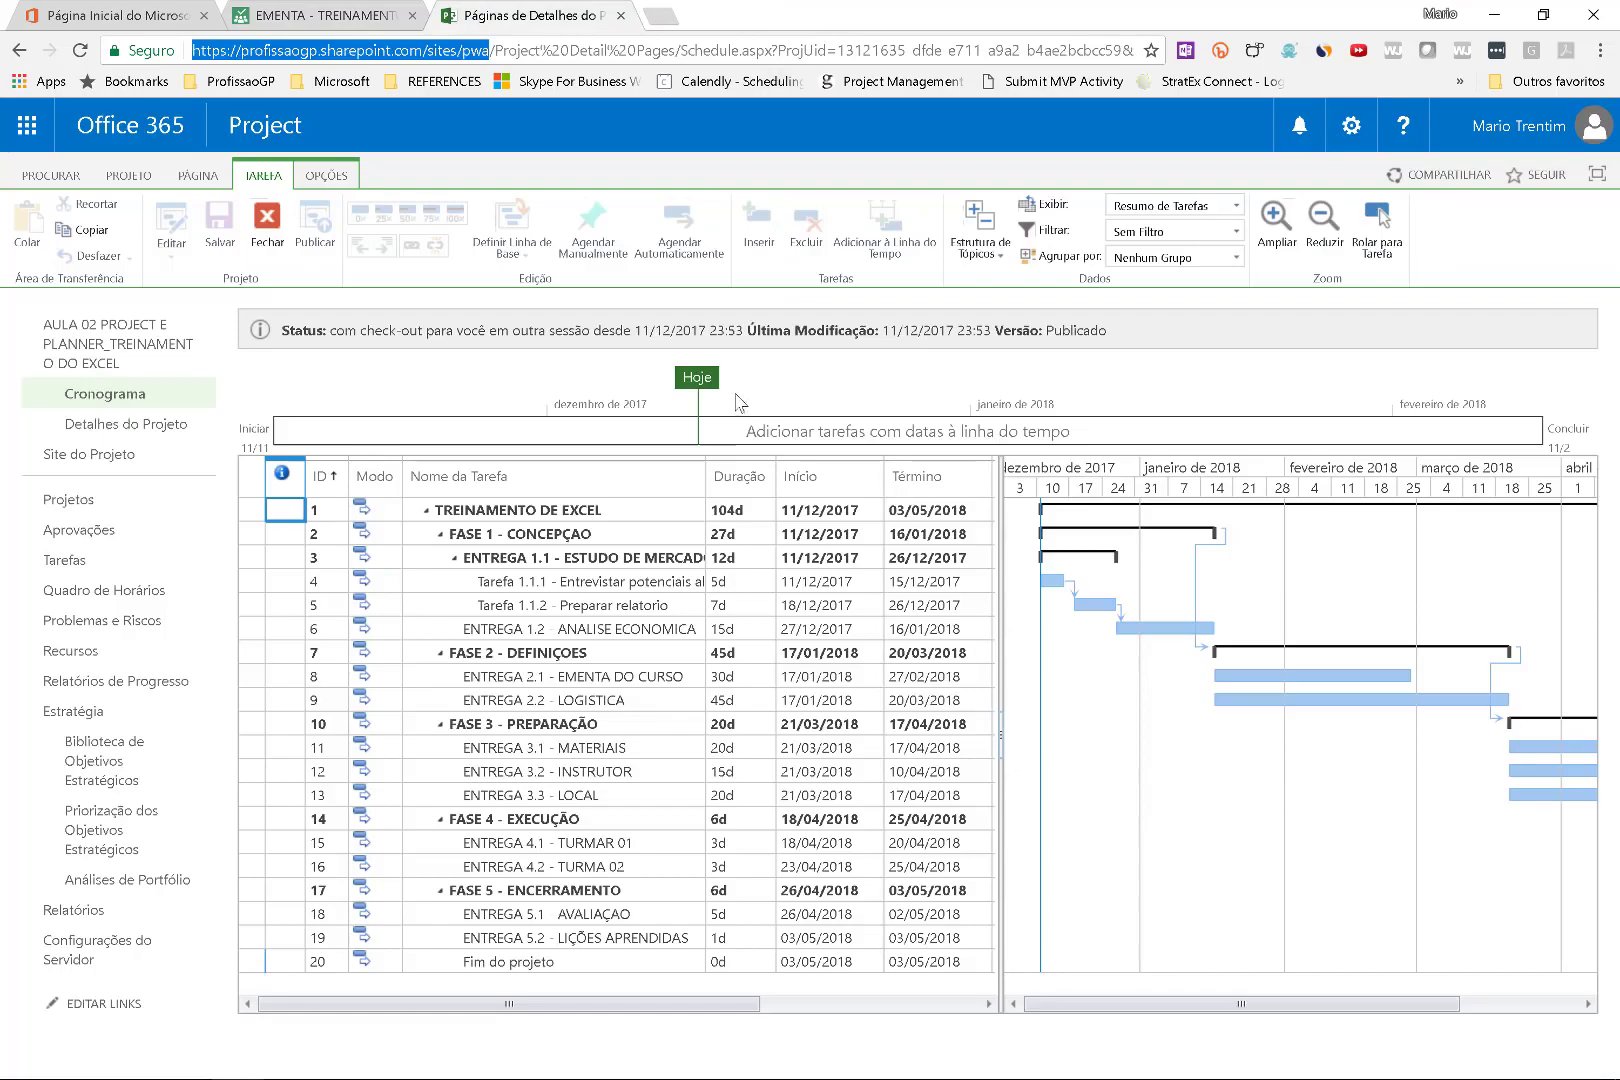
{"action": "key", "text": "alt+Tab"}
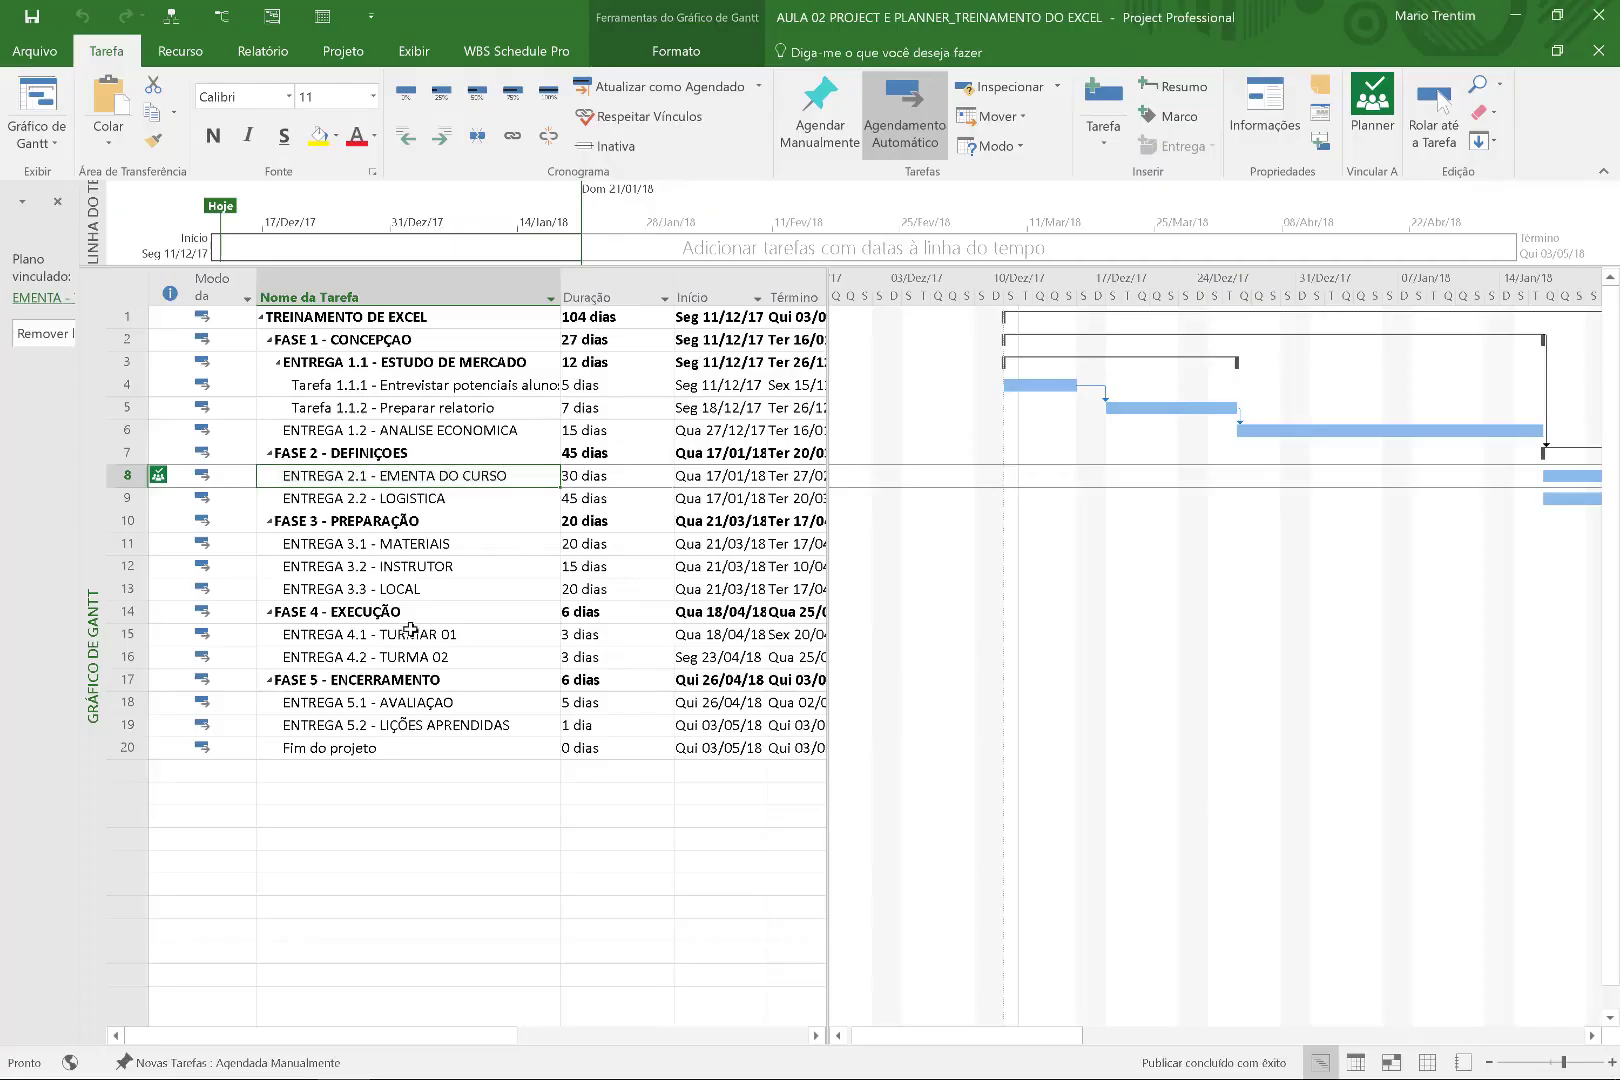
{"action": "left_click", "coordinate": [415, 611]}
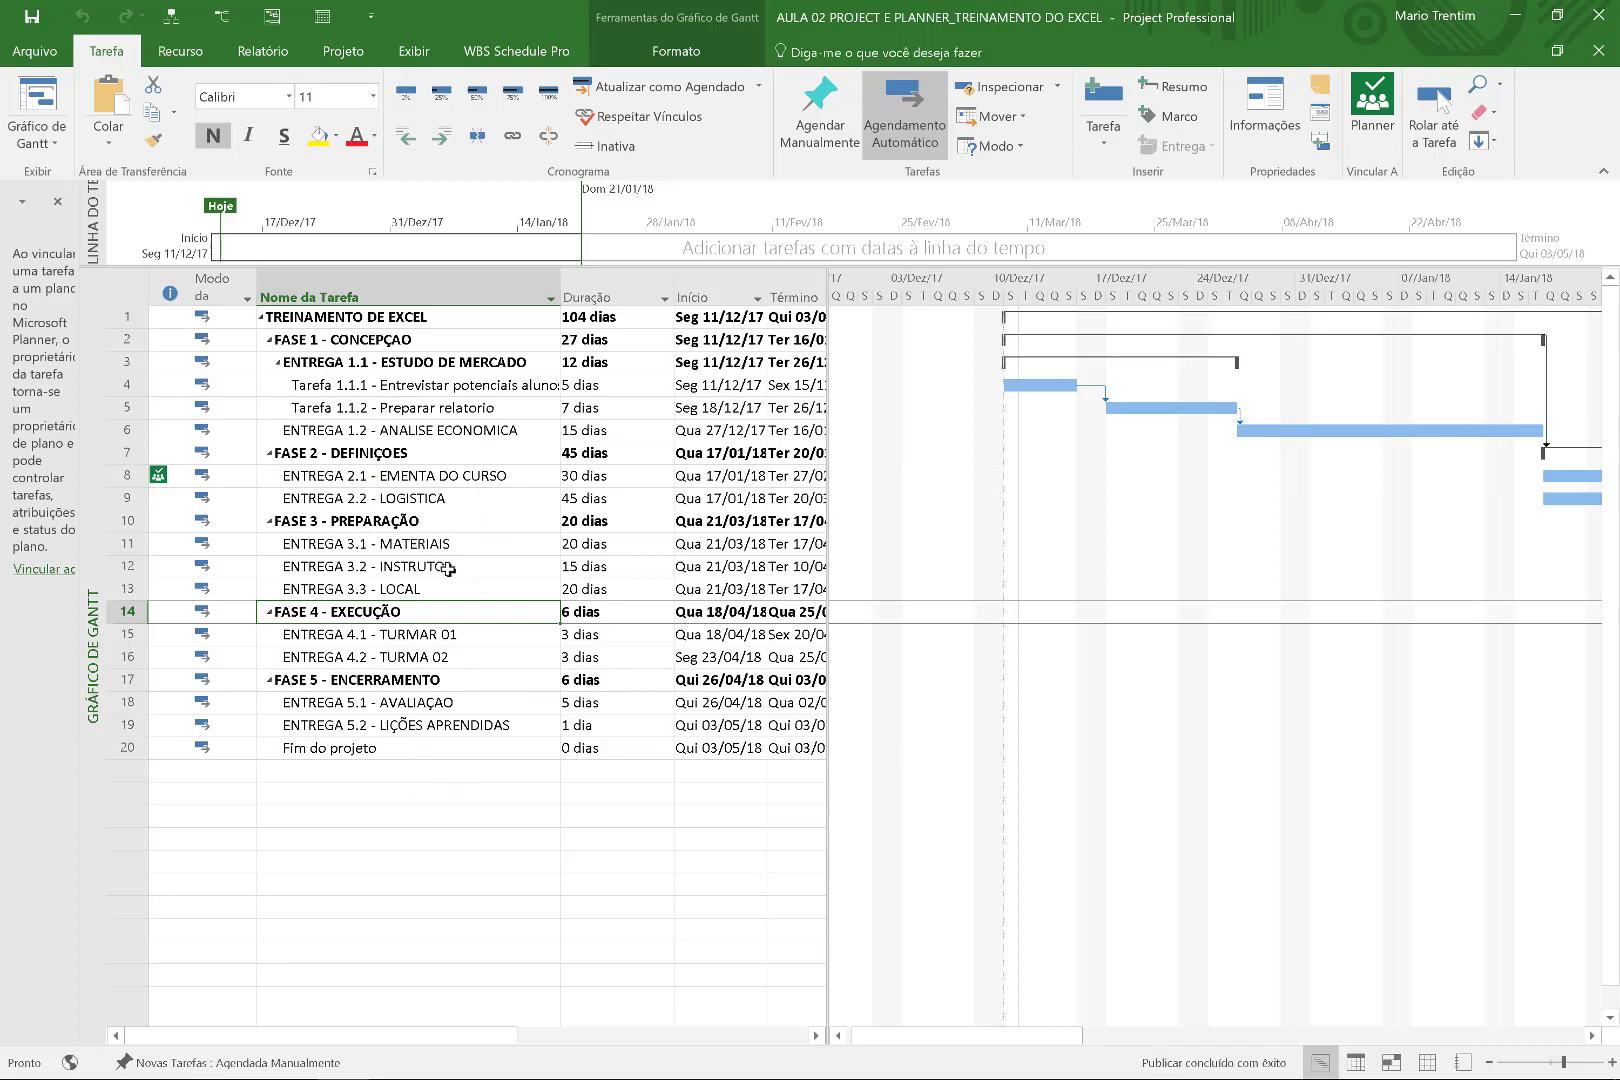
Put the ENTREGA 2.2 - LOGISTICA task name into edit mode, then return to Chrome.
{"action": "left_click", "coordinate": [478, 504]}
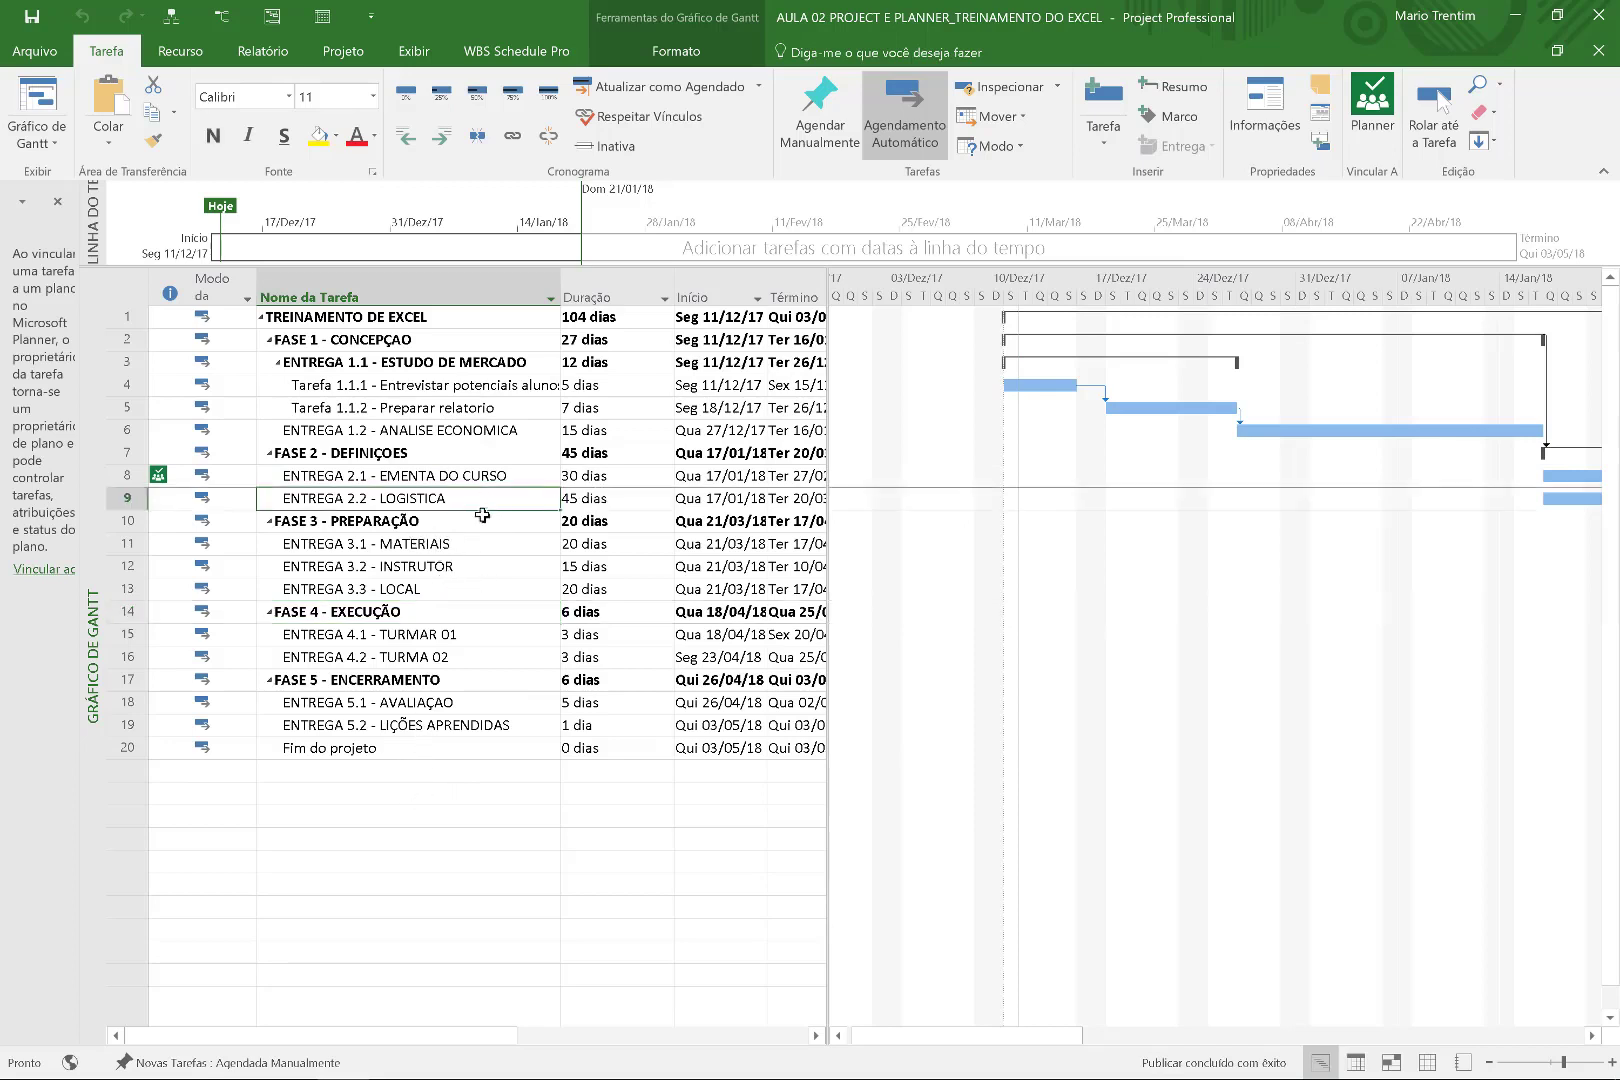
{"action": "key", "text": "F2"}
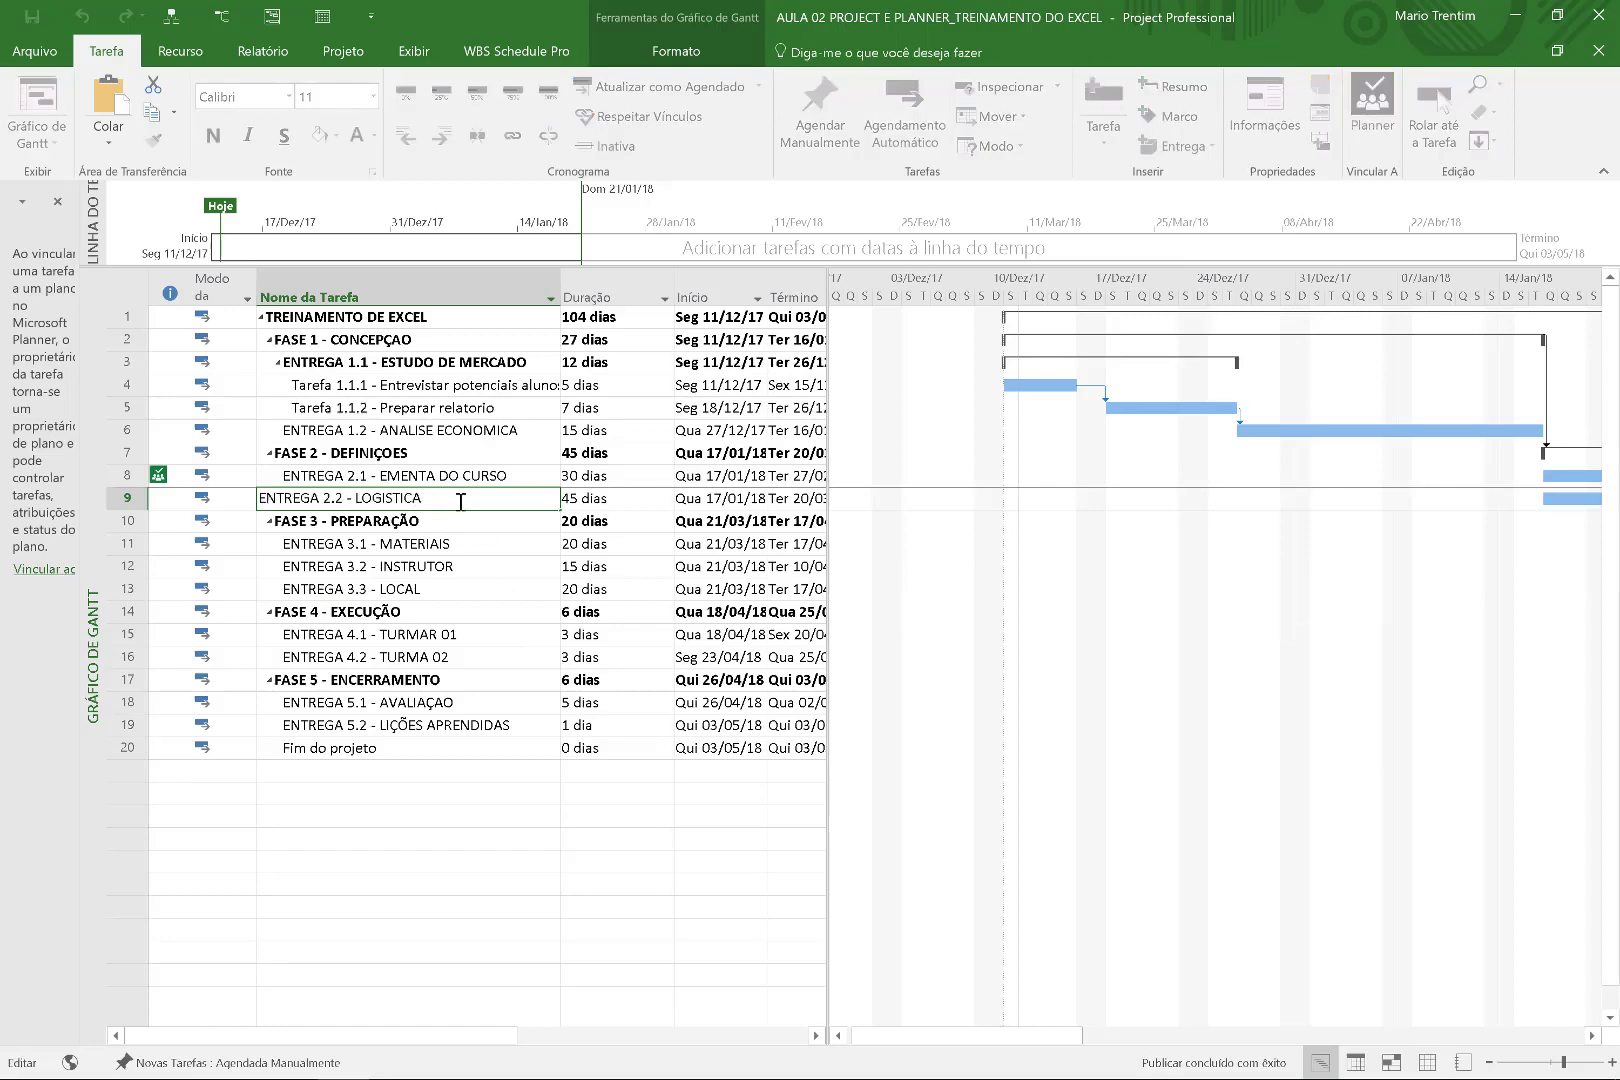
{"action": "key", "text": "alt+Tab"}
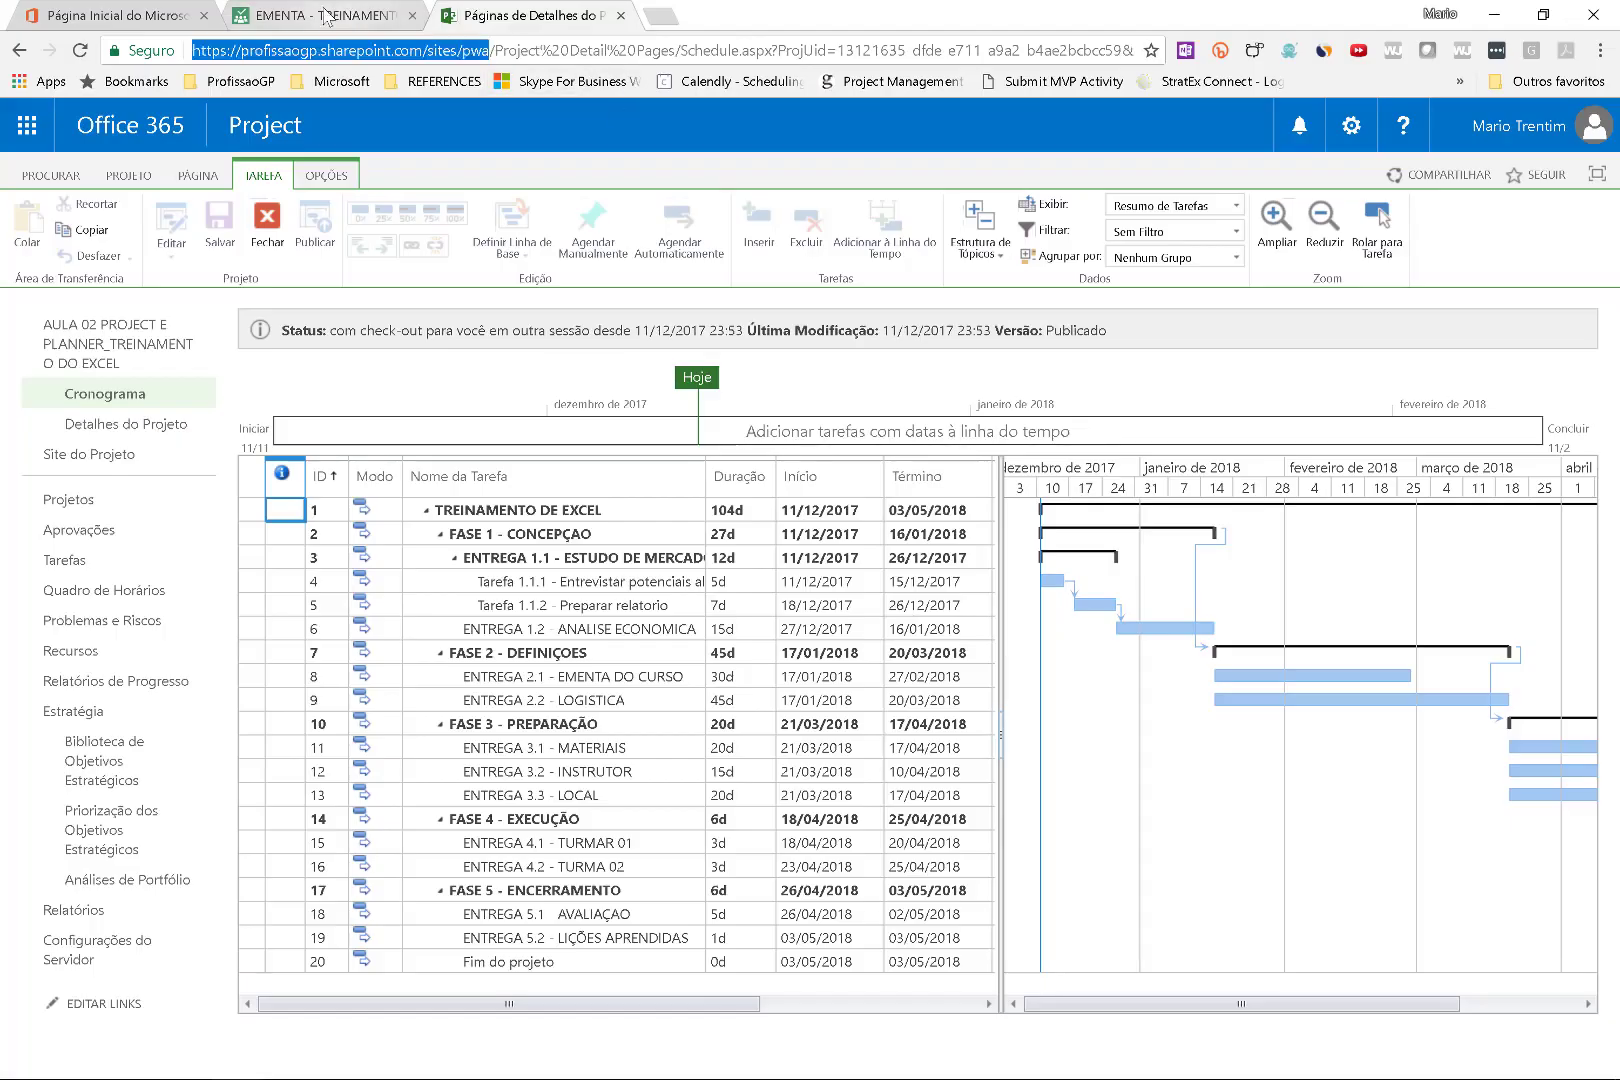
Create a new plan named 'LOGISTICA - TREINAMENTO DO EXCEL'.
{"action": "left_click", "coordinate": [324, 12]}
{"action": "left_click", "coordinate": [94, 6]}
{"action": "left_click", "coordinate": [299, 6]}
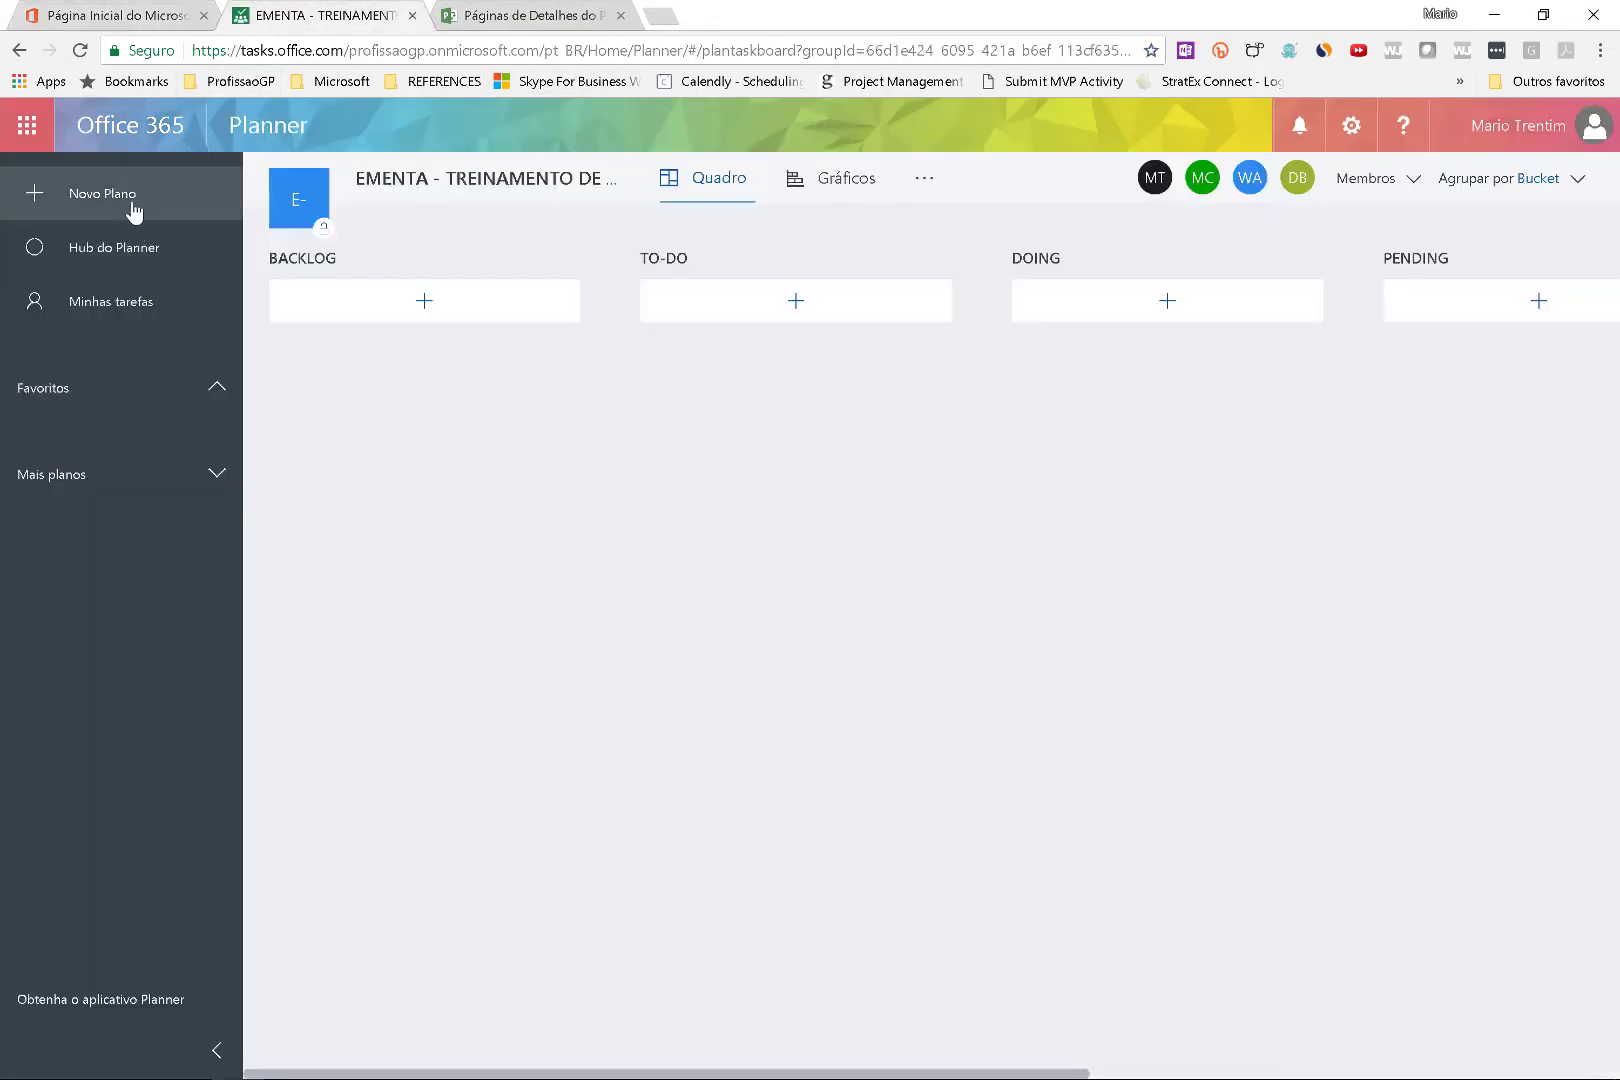
{"action": "left_click", "coordinate": [136, 203]}
{"action": "type", "text": "L"}
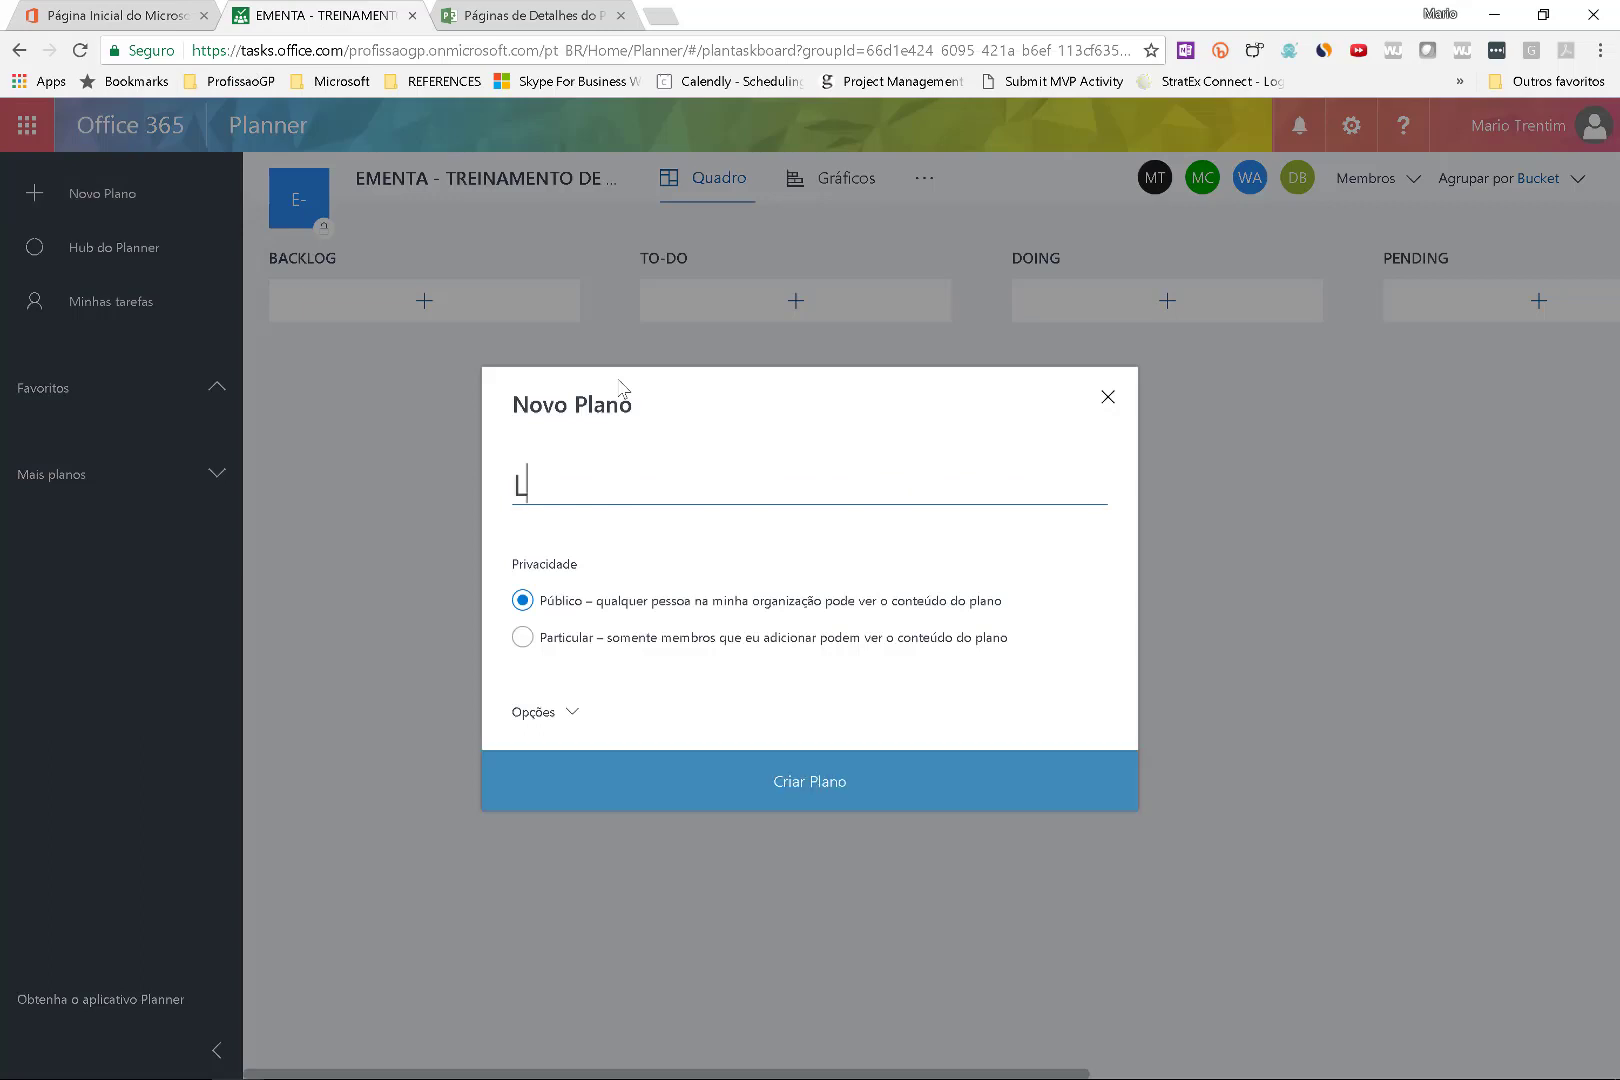
{"action": "type", "text": "OGISTICA - TREINAMENTO DO ES"}
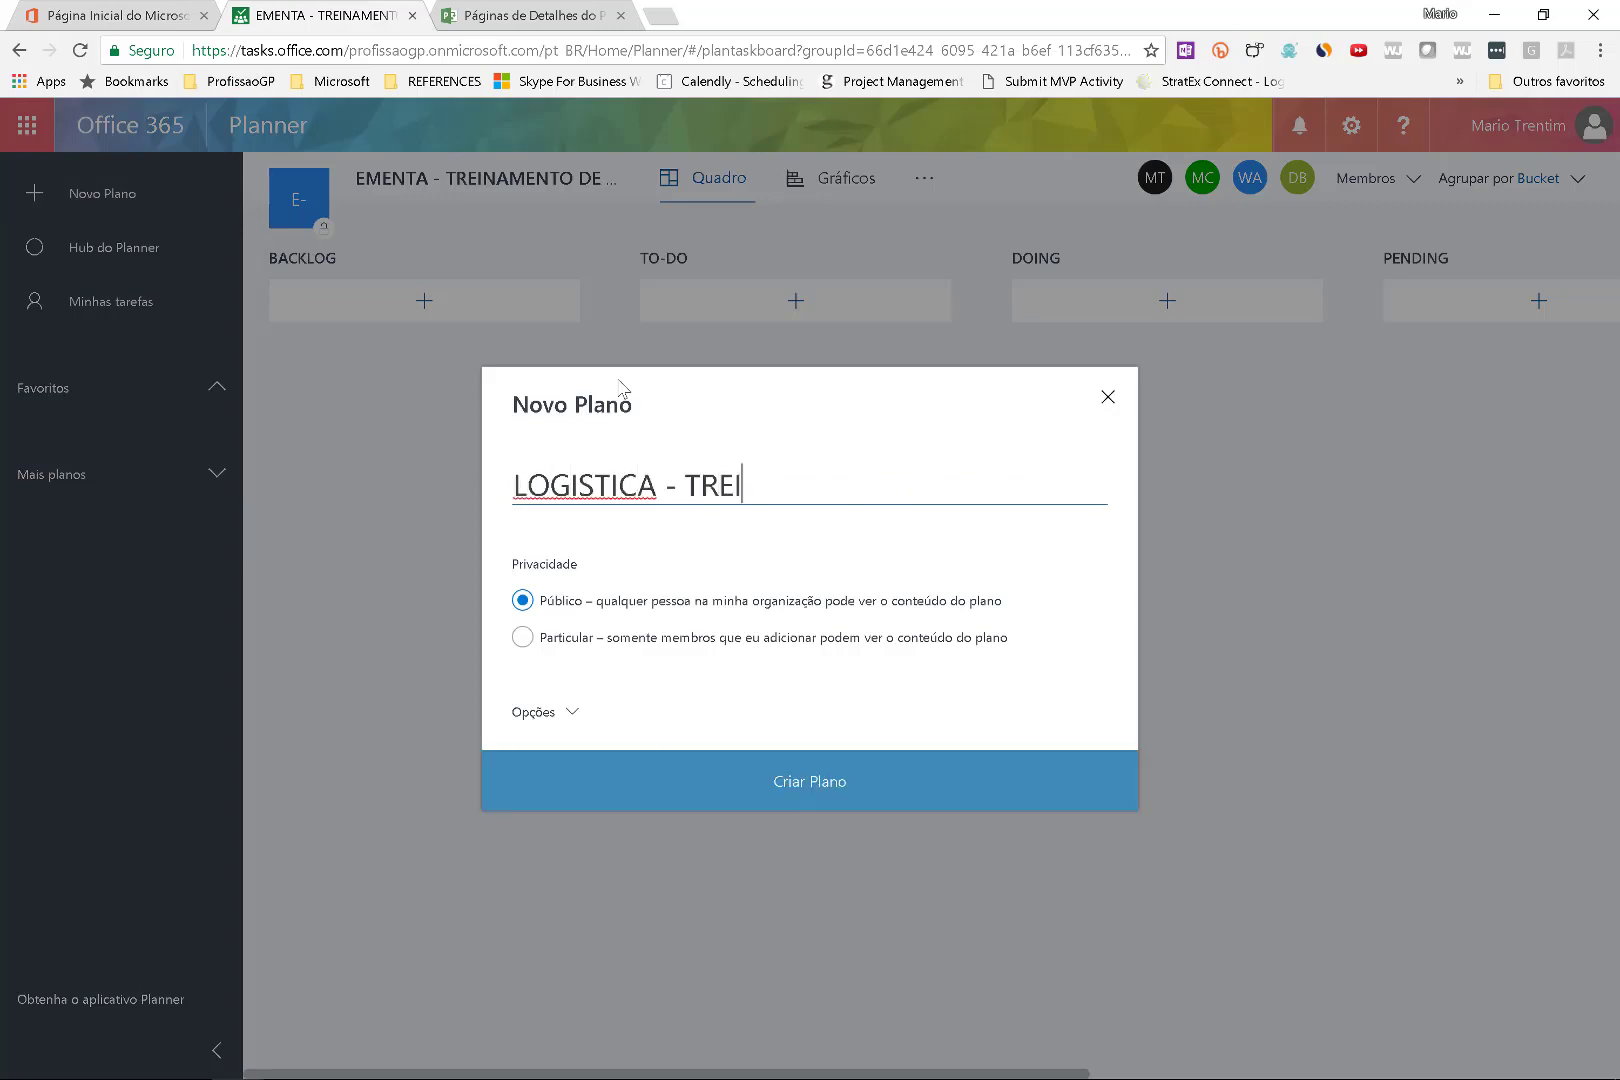
{"action": "key", "text": "BackSpace"}
{"action": "type", "text": "XCEL"}
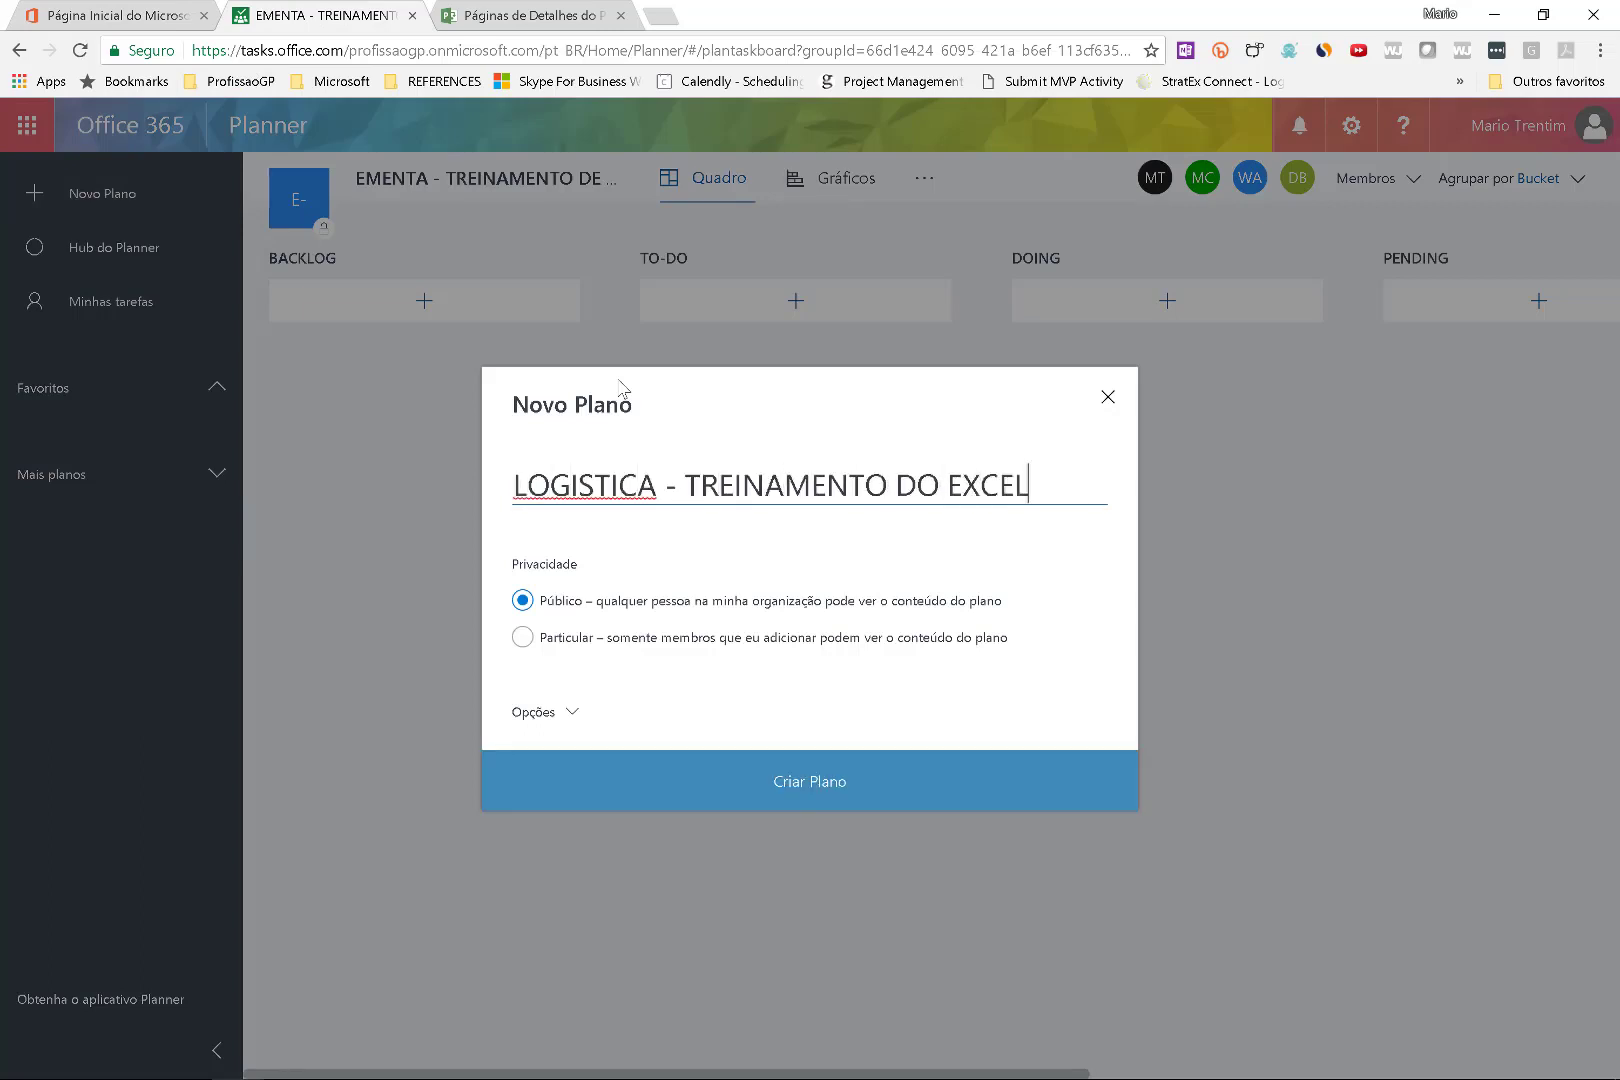
{"action": "key", "text": "Return"}
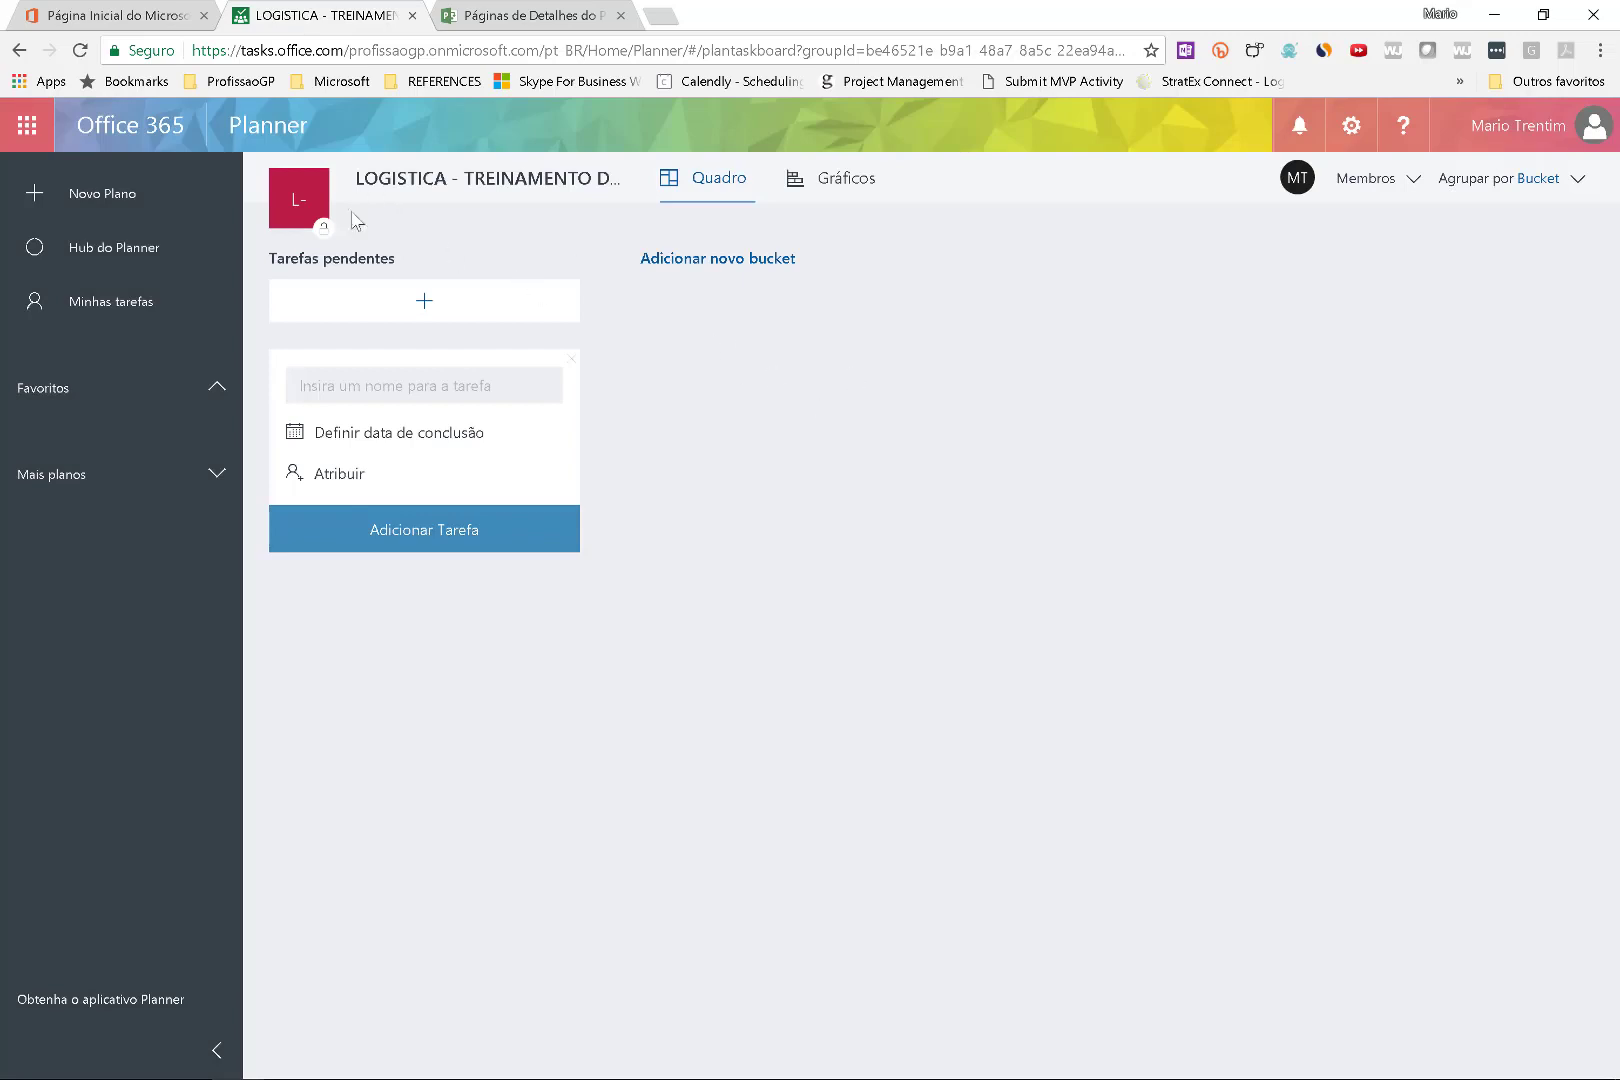
Rename the first bucket to PROPOSTAS/COTACOES.
{"action": "double_click", "coordinate": [348, 247]}
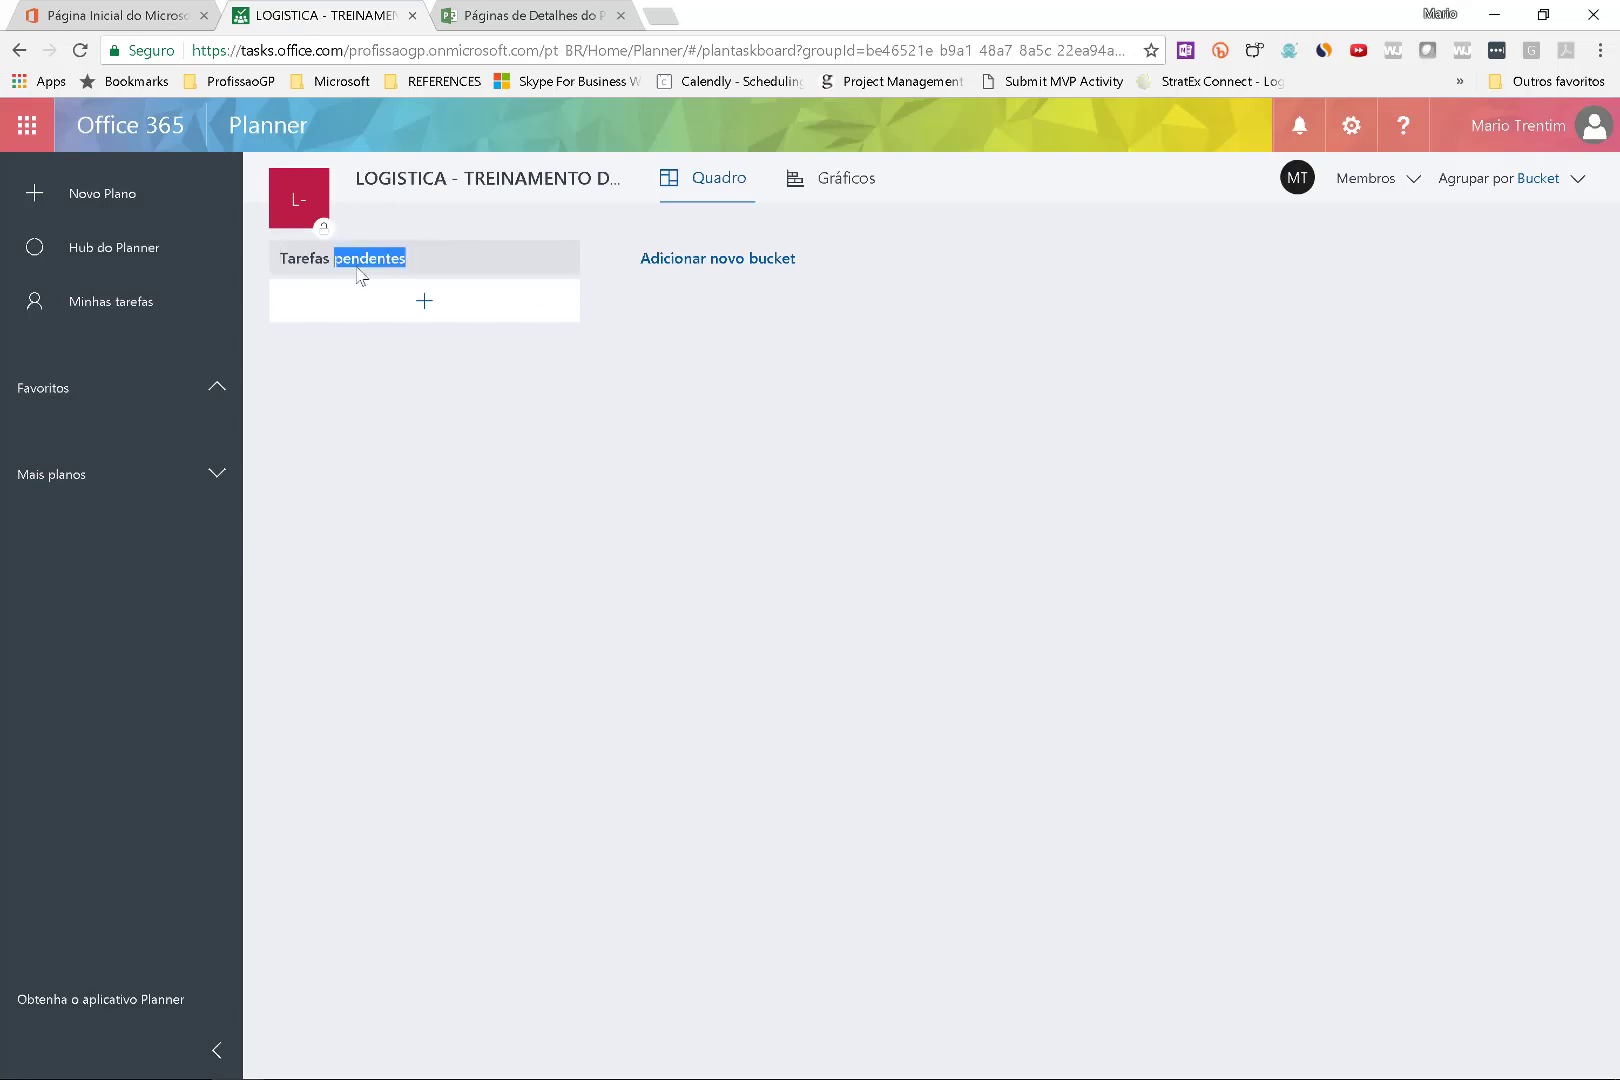
{"action": "key", "text": "ctrl+a"}
{"action": "type", "text": "prop"}
{"action": "key", "text": "BackSpace"}
{"action": "key", "text": "BackSpace"}
{"action": "key", "text": "BackSpace"}
{"action": "type", "text": "PROPOSTAS"}
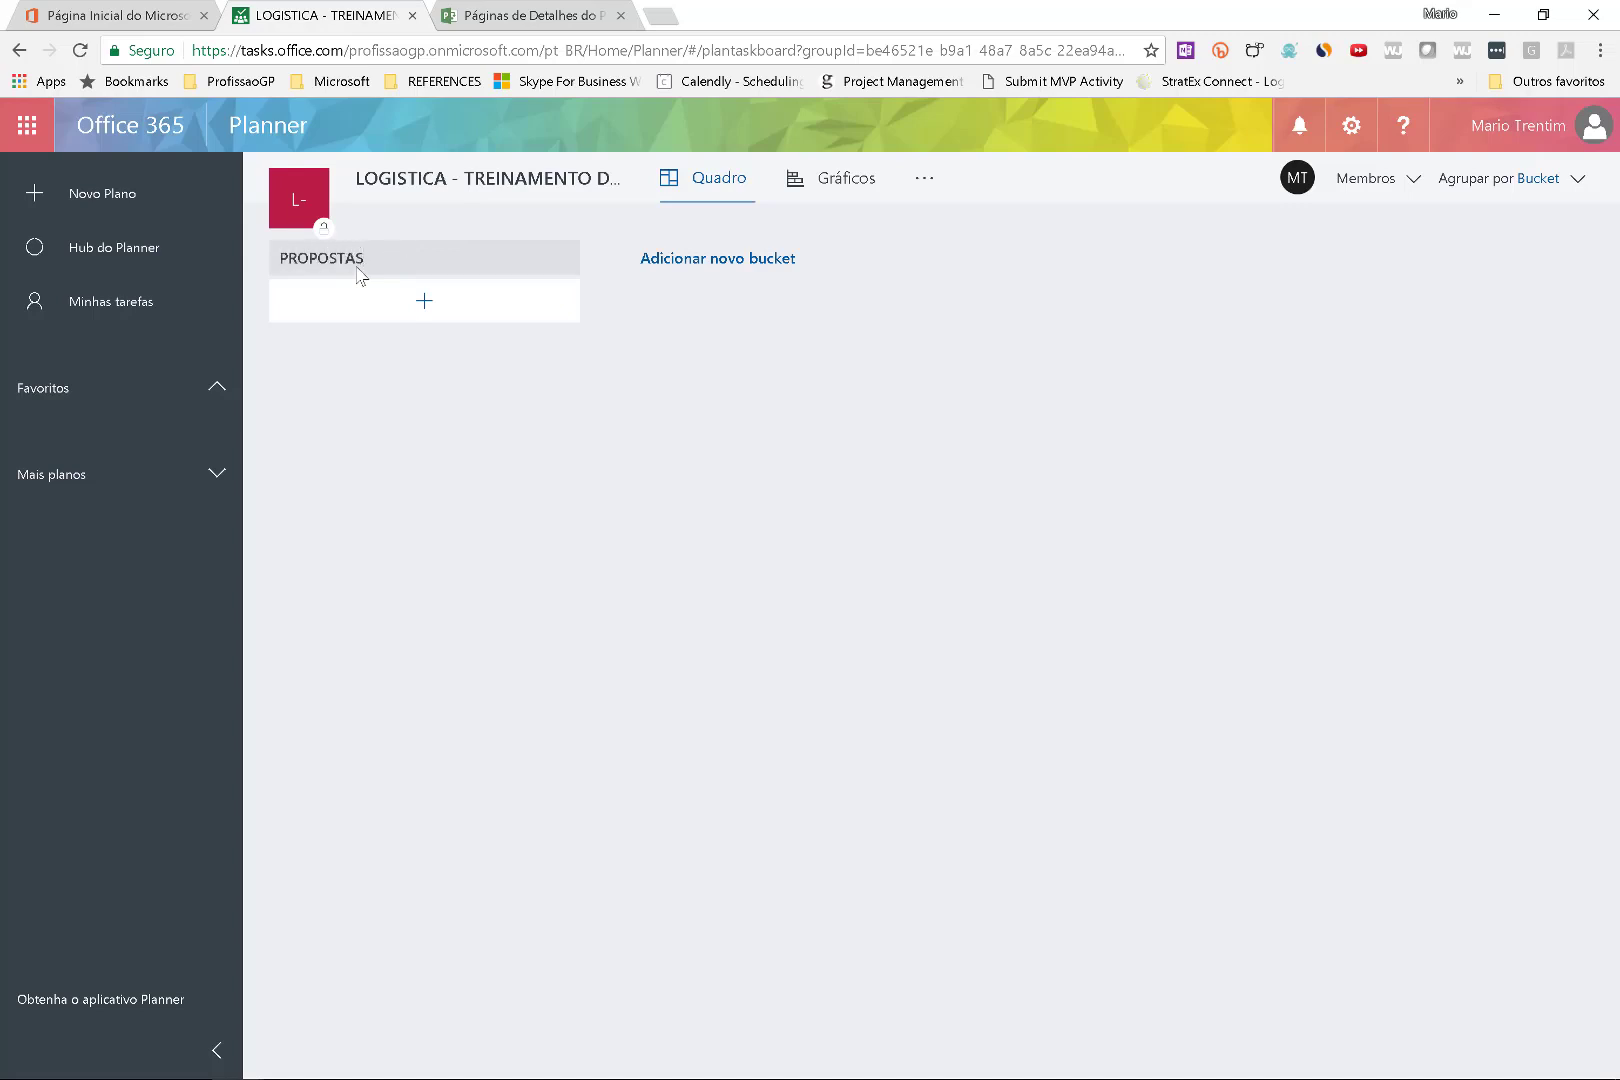
{"action": "type", "text": "/COTACOES"}
{"action": "key", "text": "Return"}
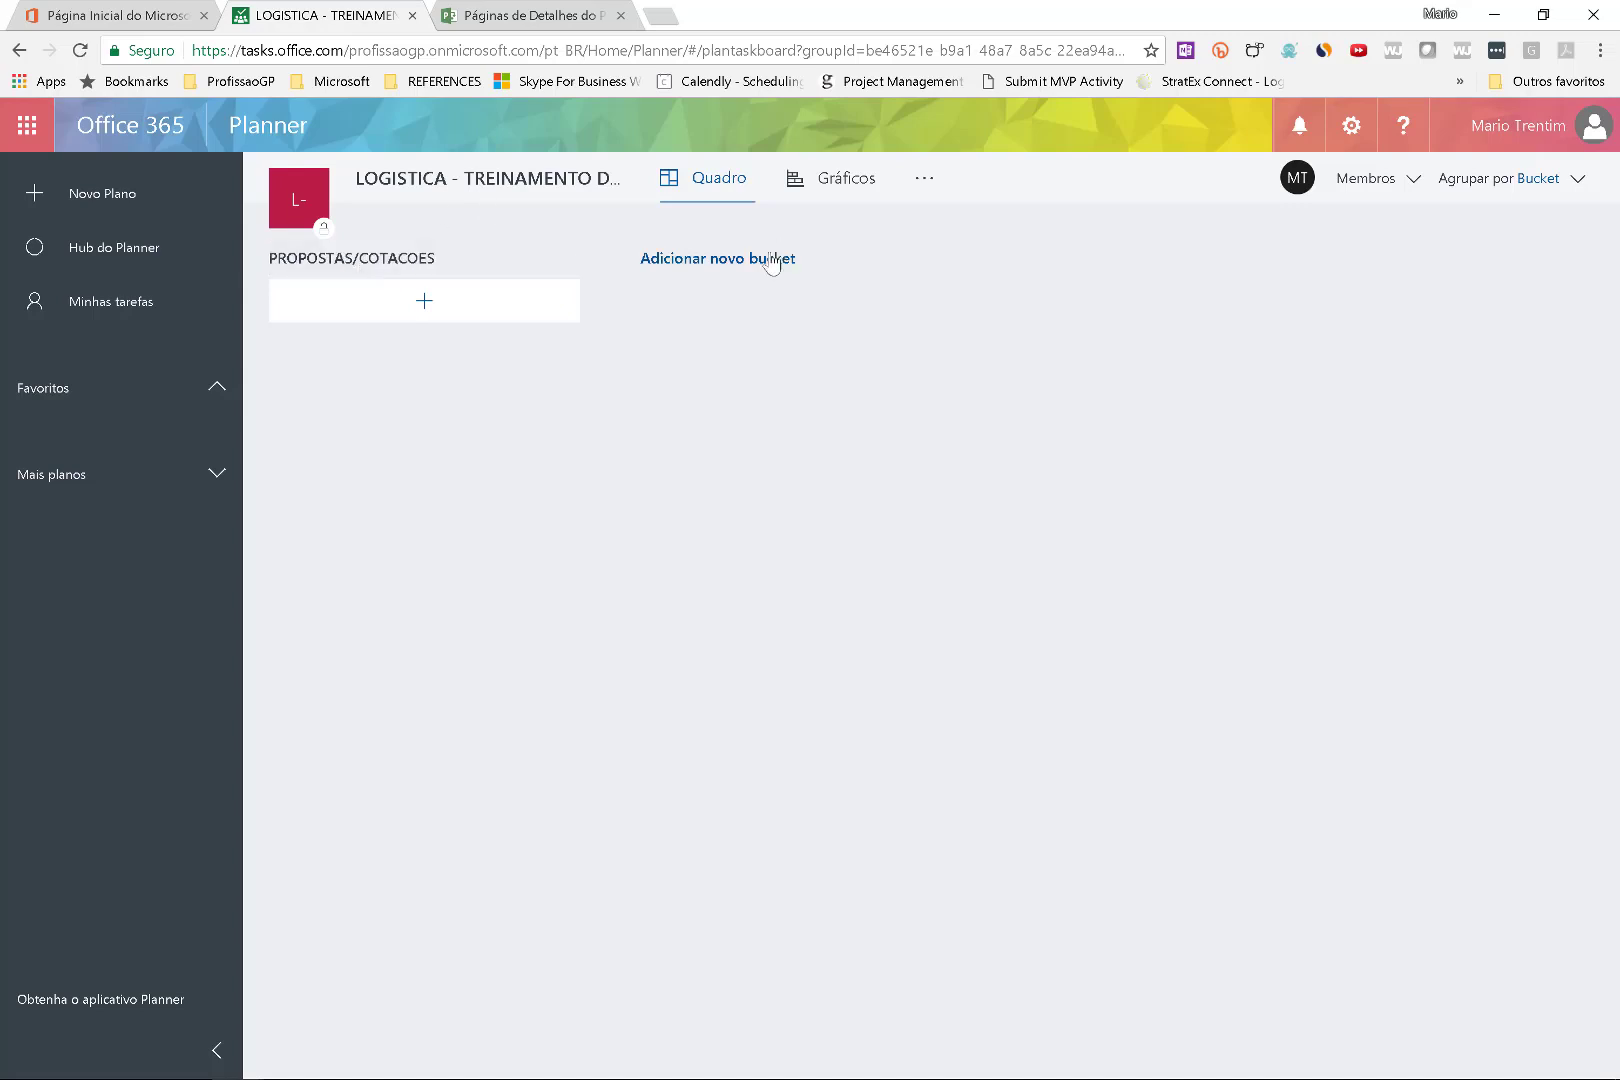
Add the CONTRATOS and ENTREGAS buckets.
{"action": "left_click", "coordinate": [769, 259]}
{"action": "type", "text": "CONTRATOS"}
{"action": "key", "text": "Return"}
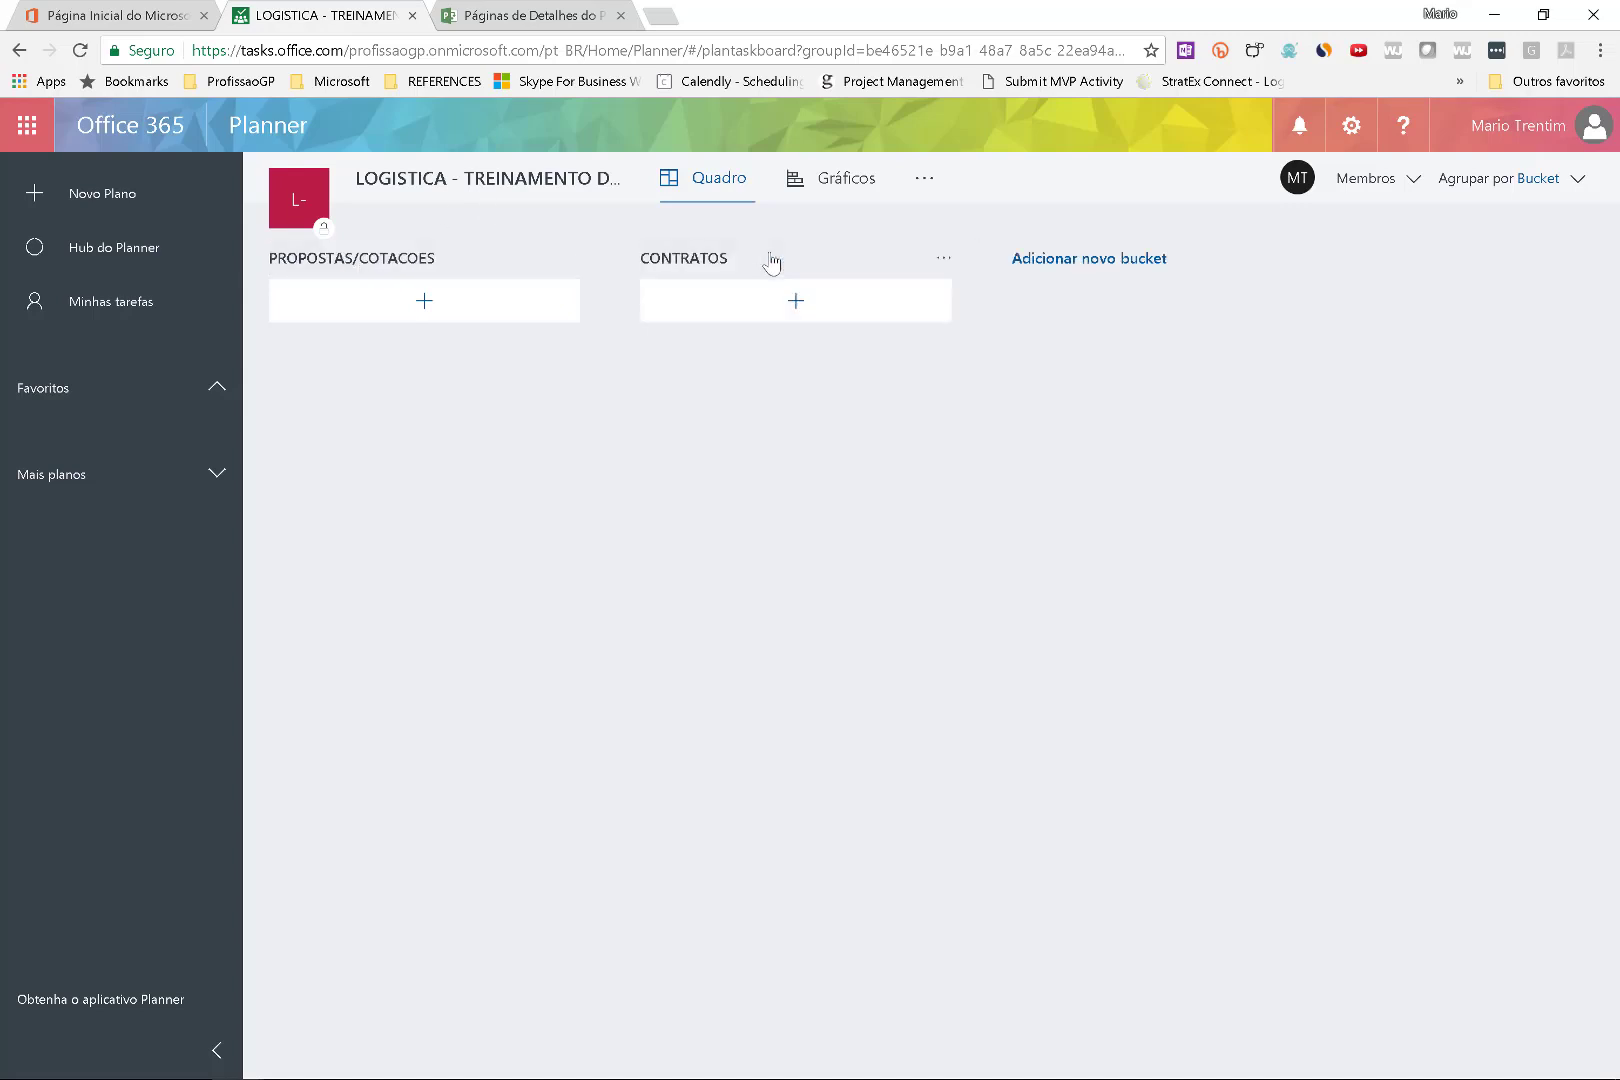
{"action": "left_click", "coordinate": [1075, 271]}
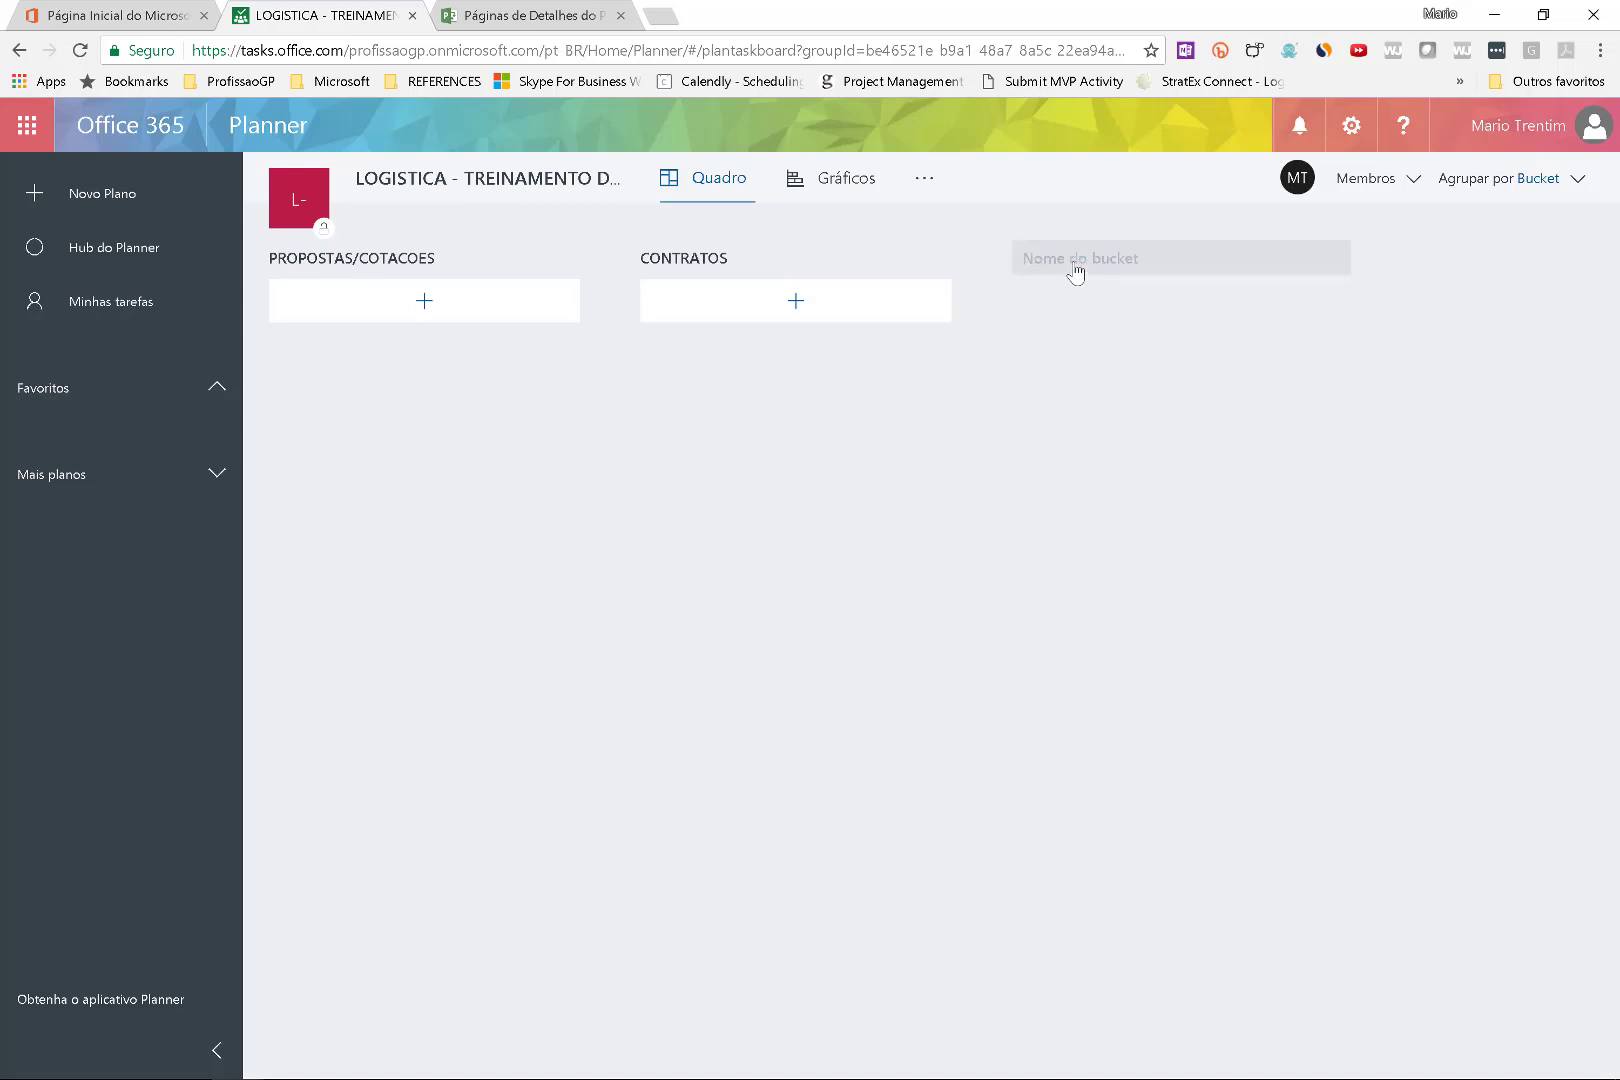
{"action": "type", "text": "ENG"}
{"action": "key", "text": "Return"}
Add the tasks Coffee Break and Passagem to PROPOSTAS/COTACOES.
{"action": "left_click", "coordinate": [430, 318]}
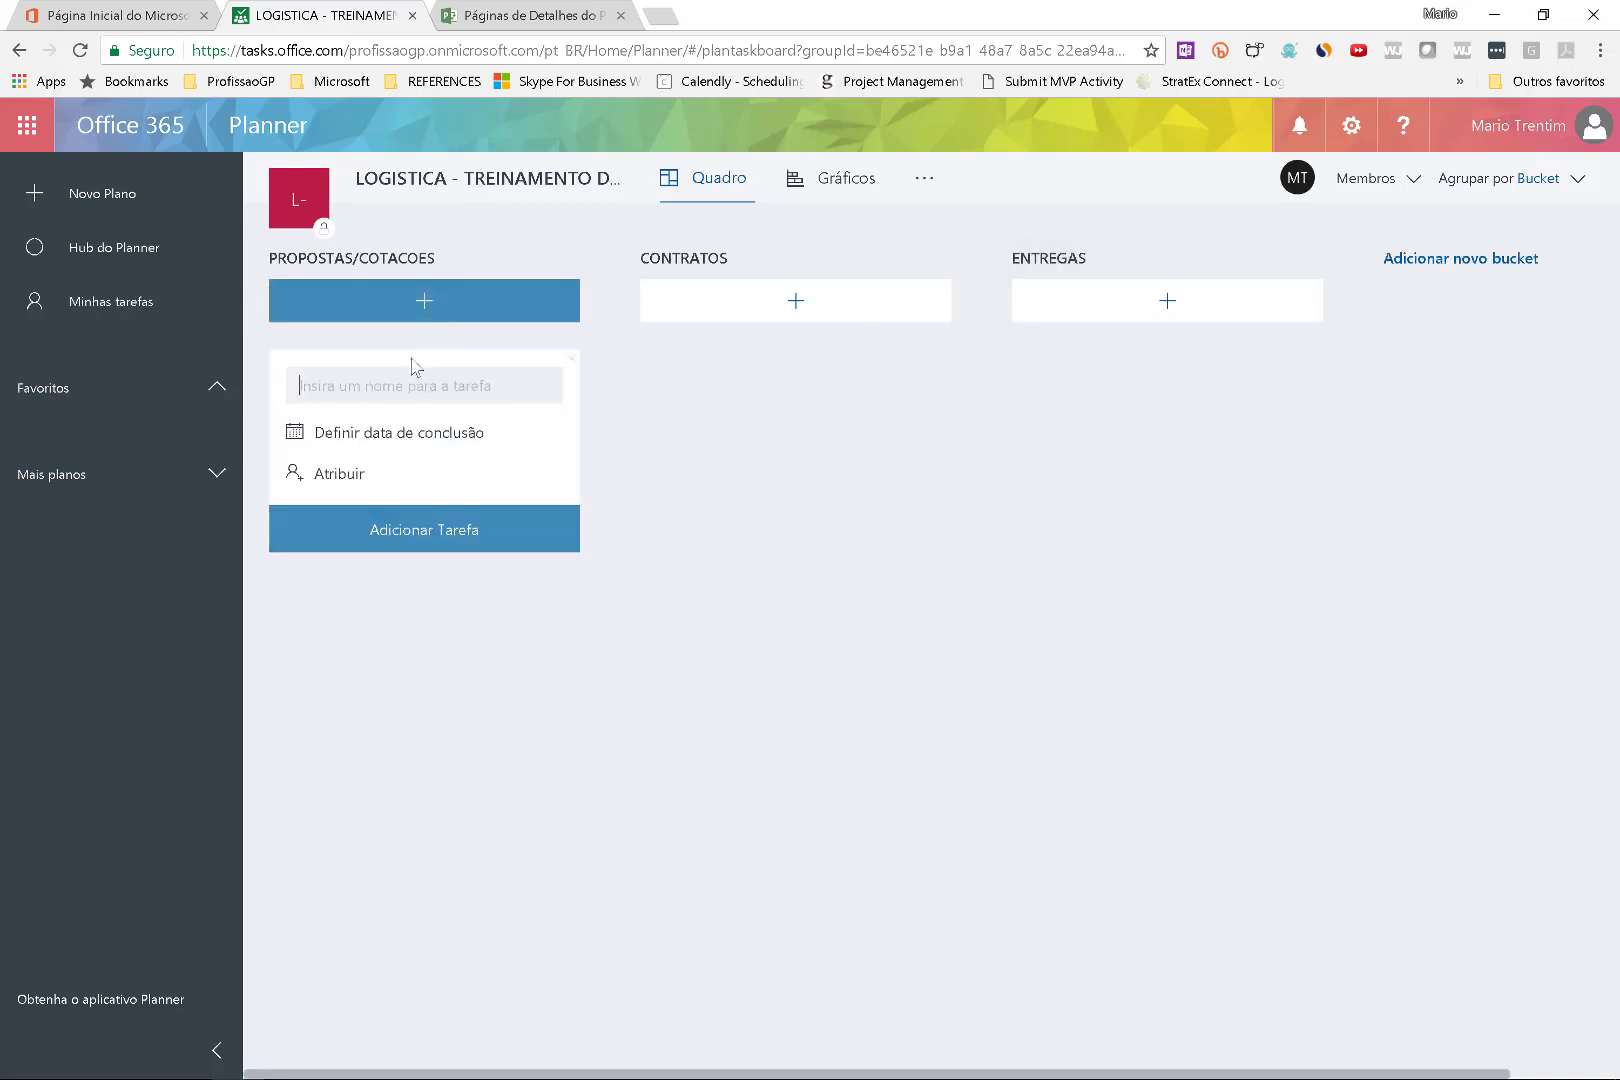
{"action": "type", "text": "Coff"}
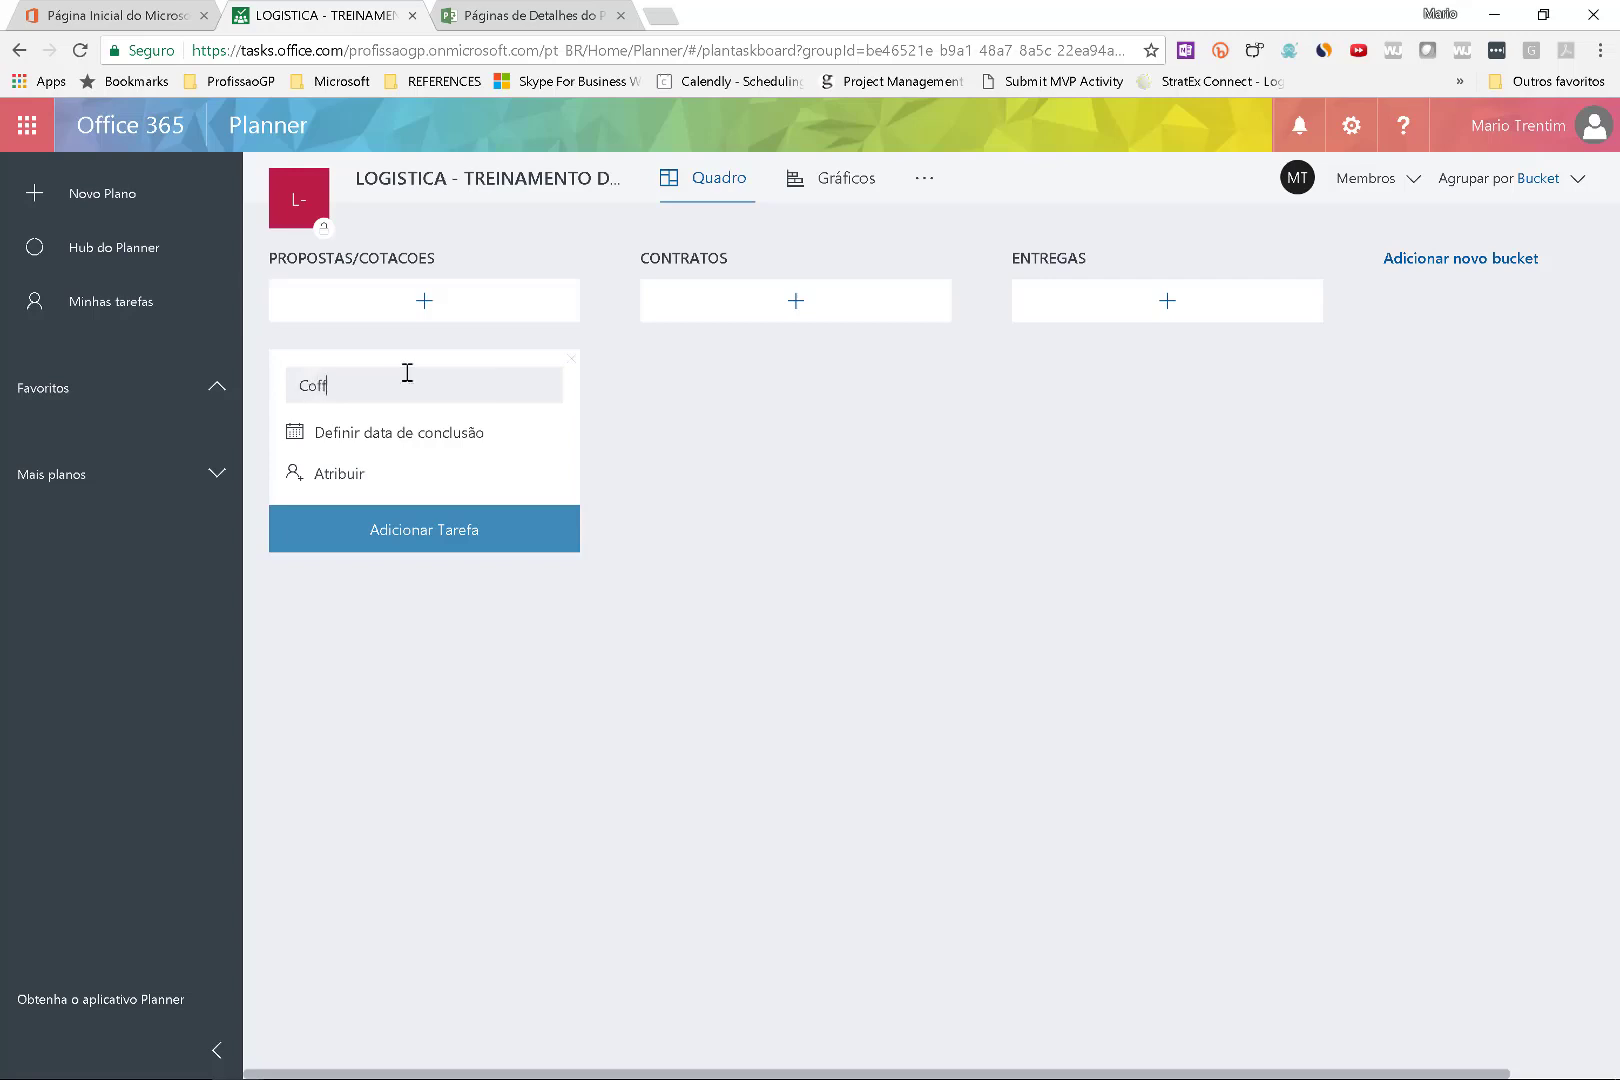
{"action": "type", "text": "ee Break"}
{"action": "key", "text": "Return"}
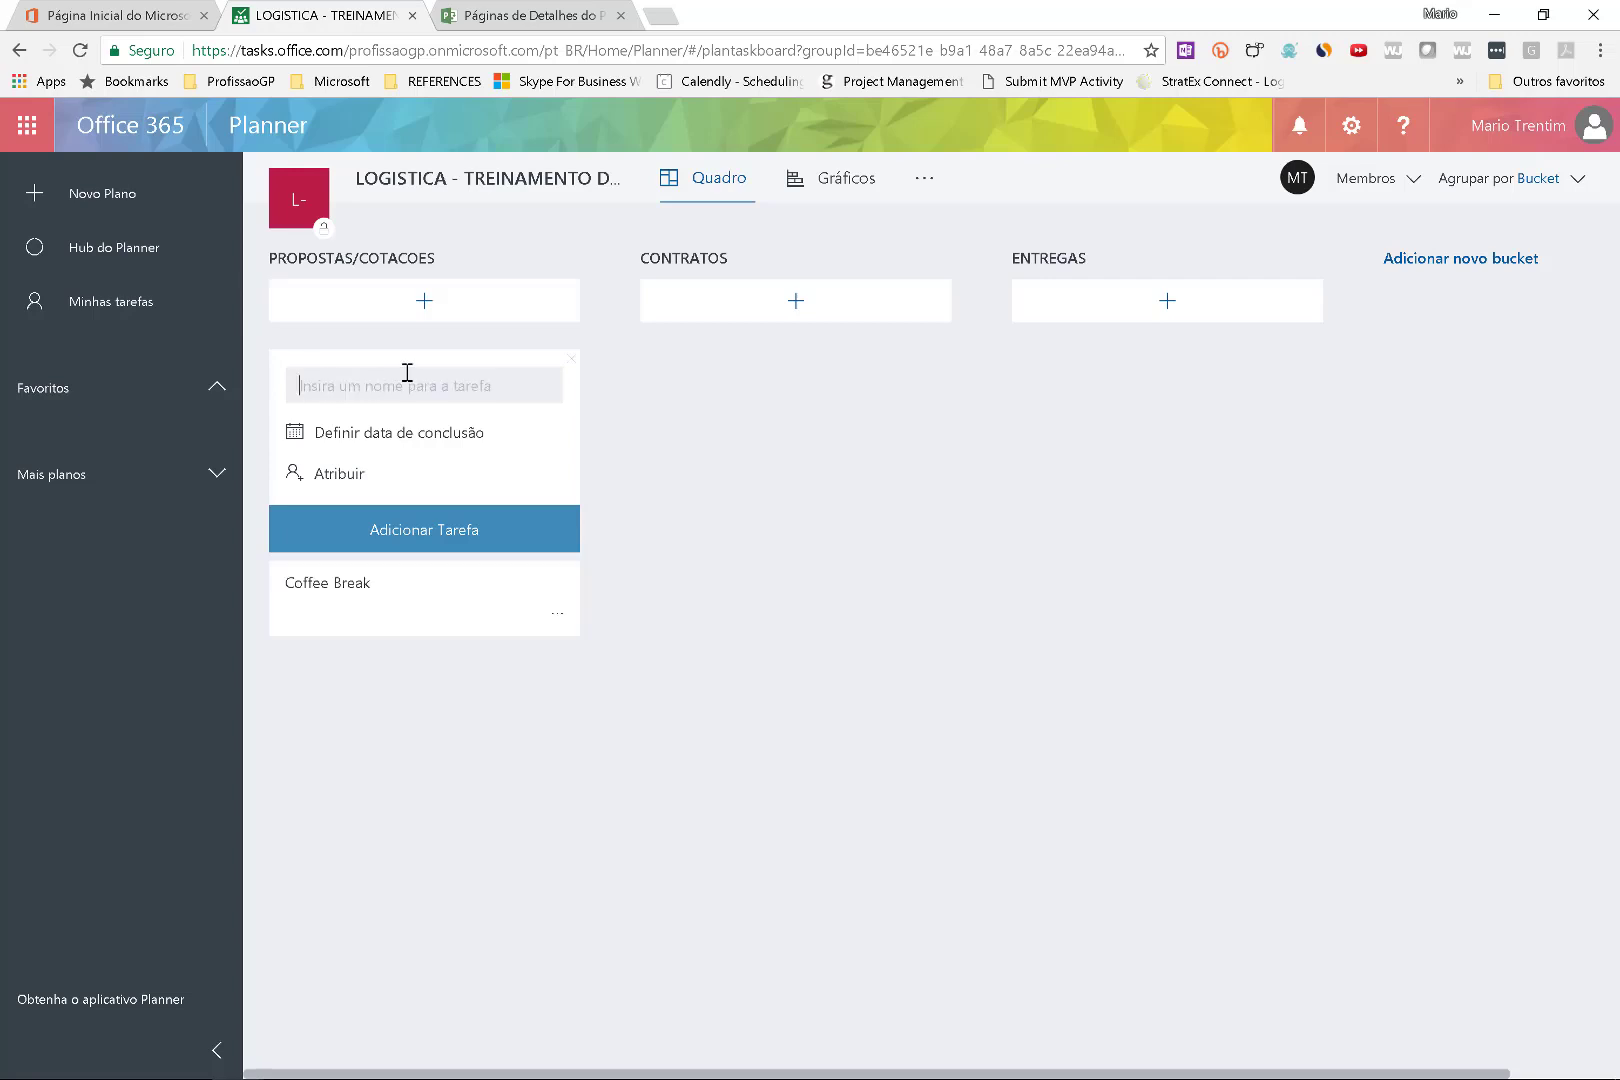
{"action": "left_click", "coordinate": [419, 292]}
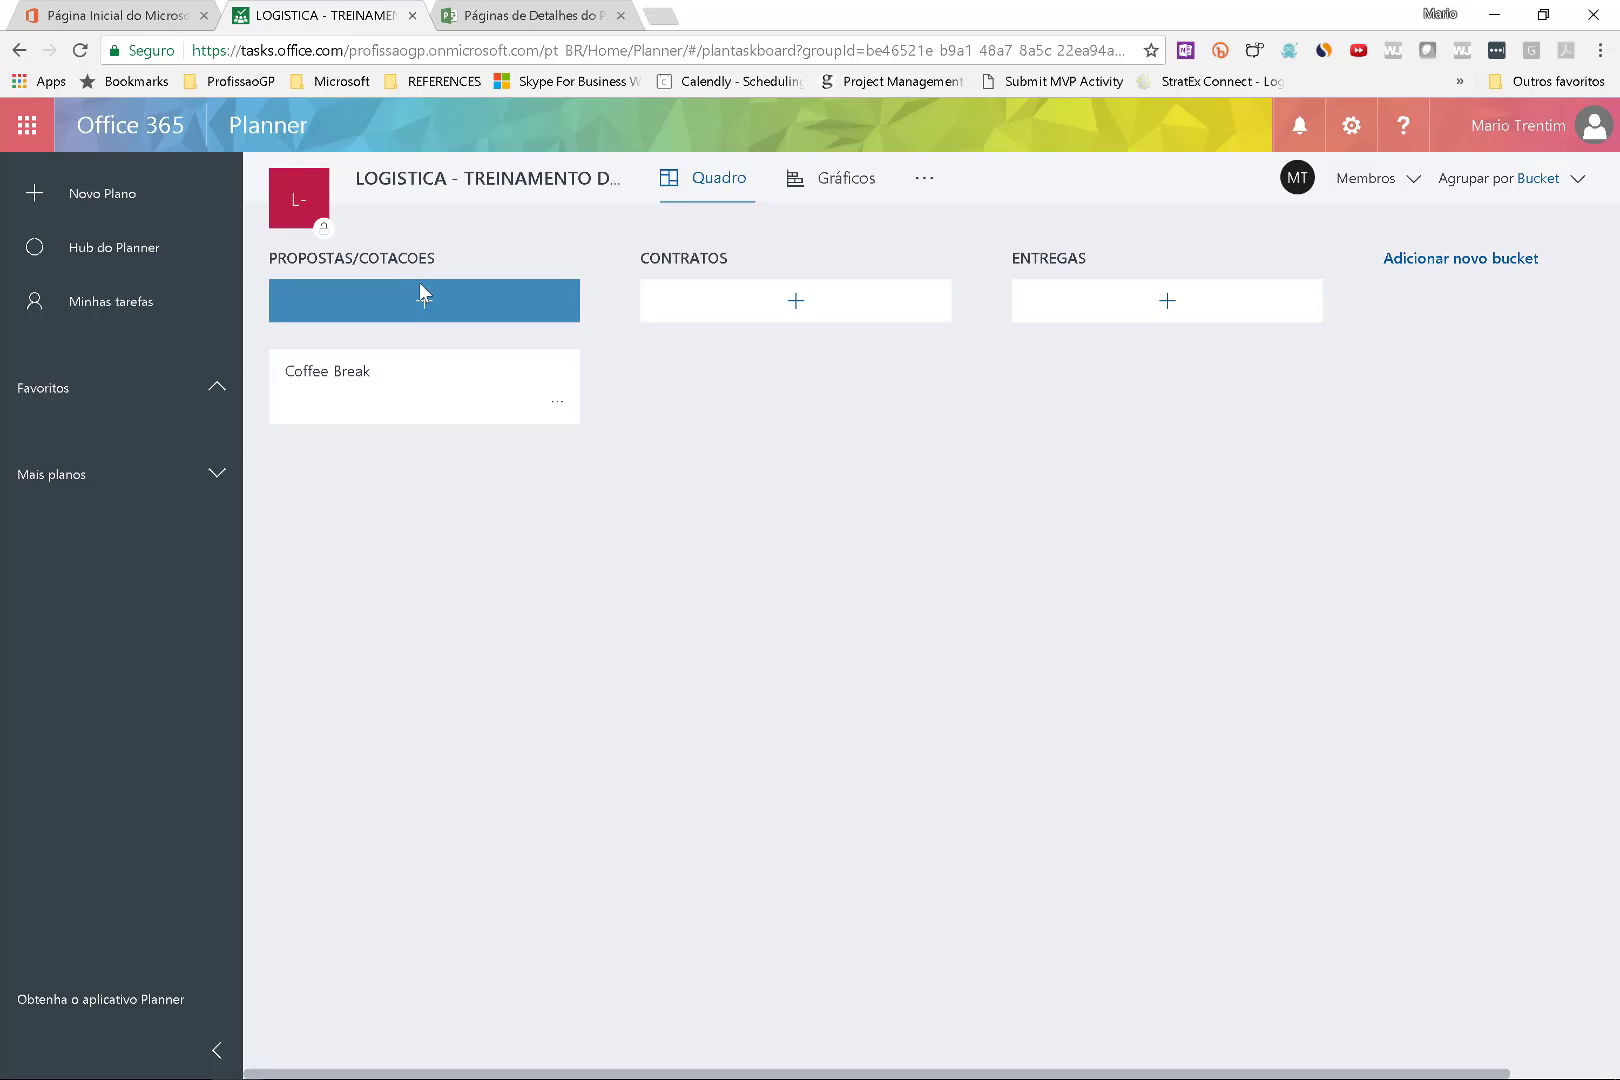
{"action": "left_click", "coordinate": [420, 285]}
{"action": "type", "text": "Passage"}
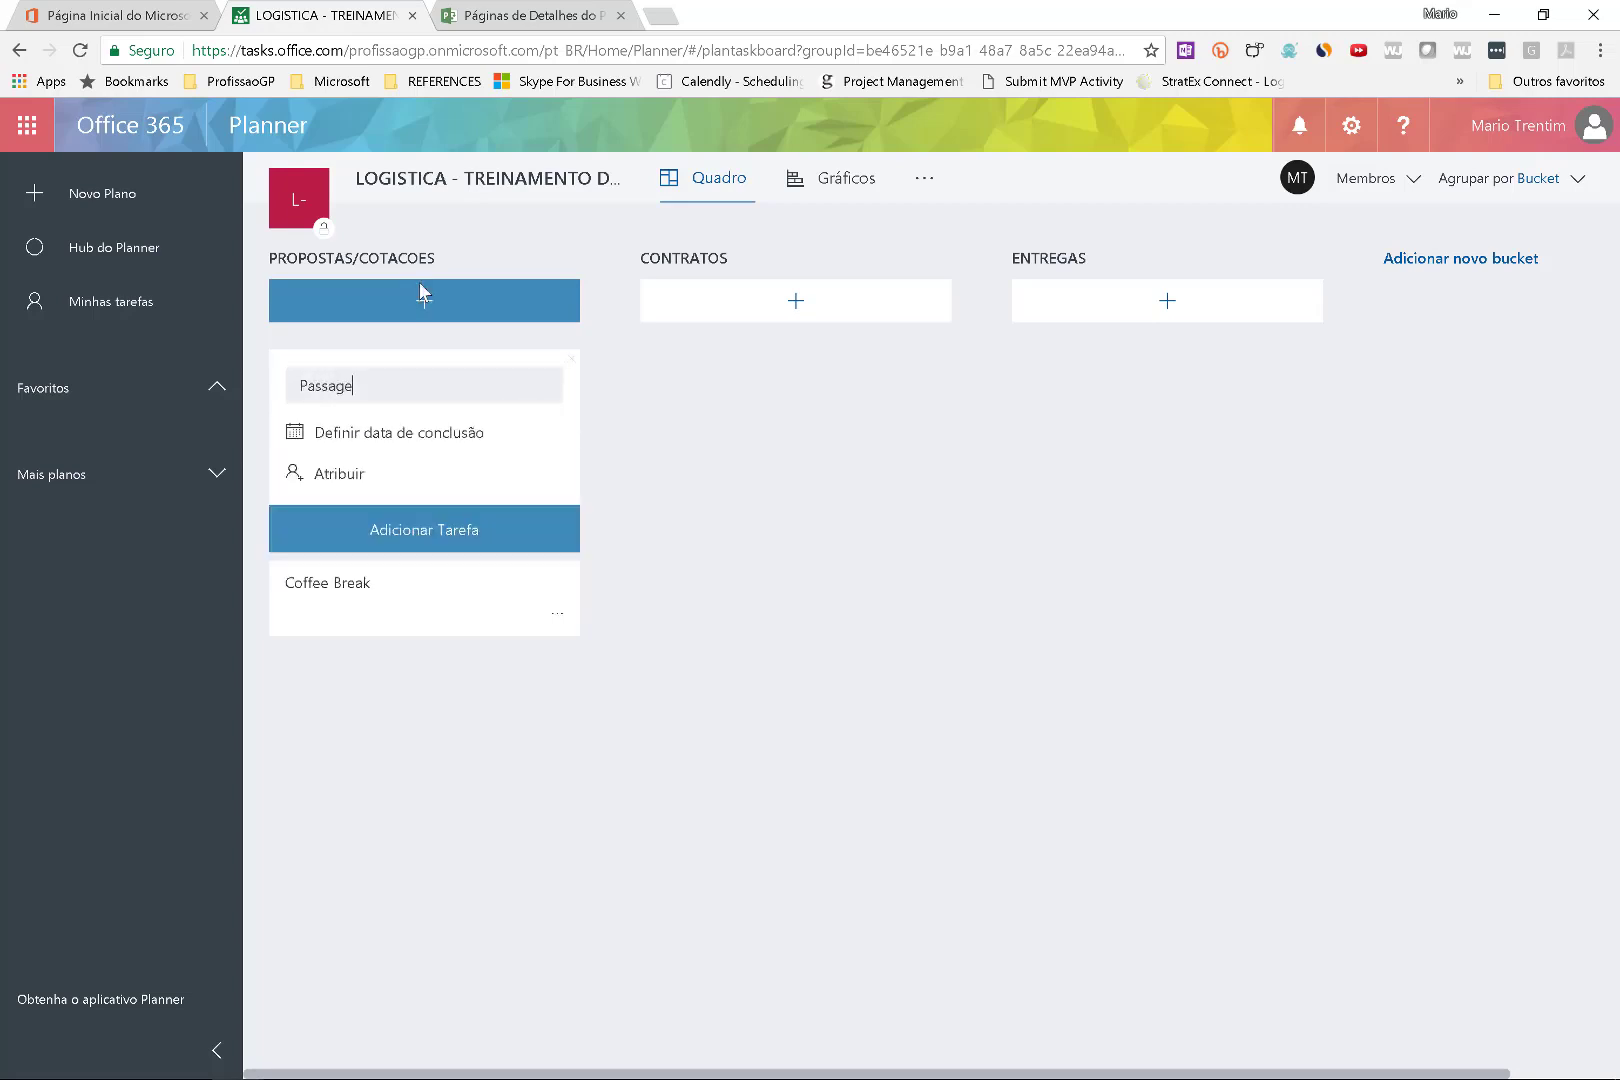
{"action": "type", "text": "m"}
{"action": "key", "text": "Return"}
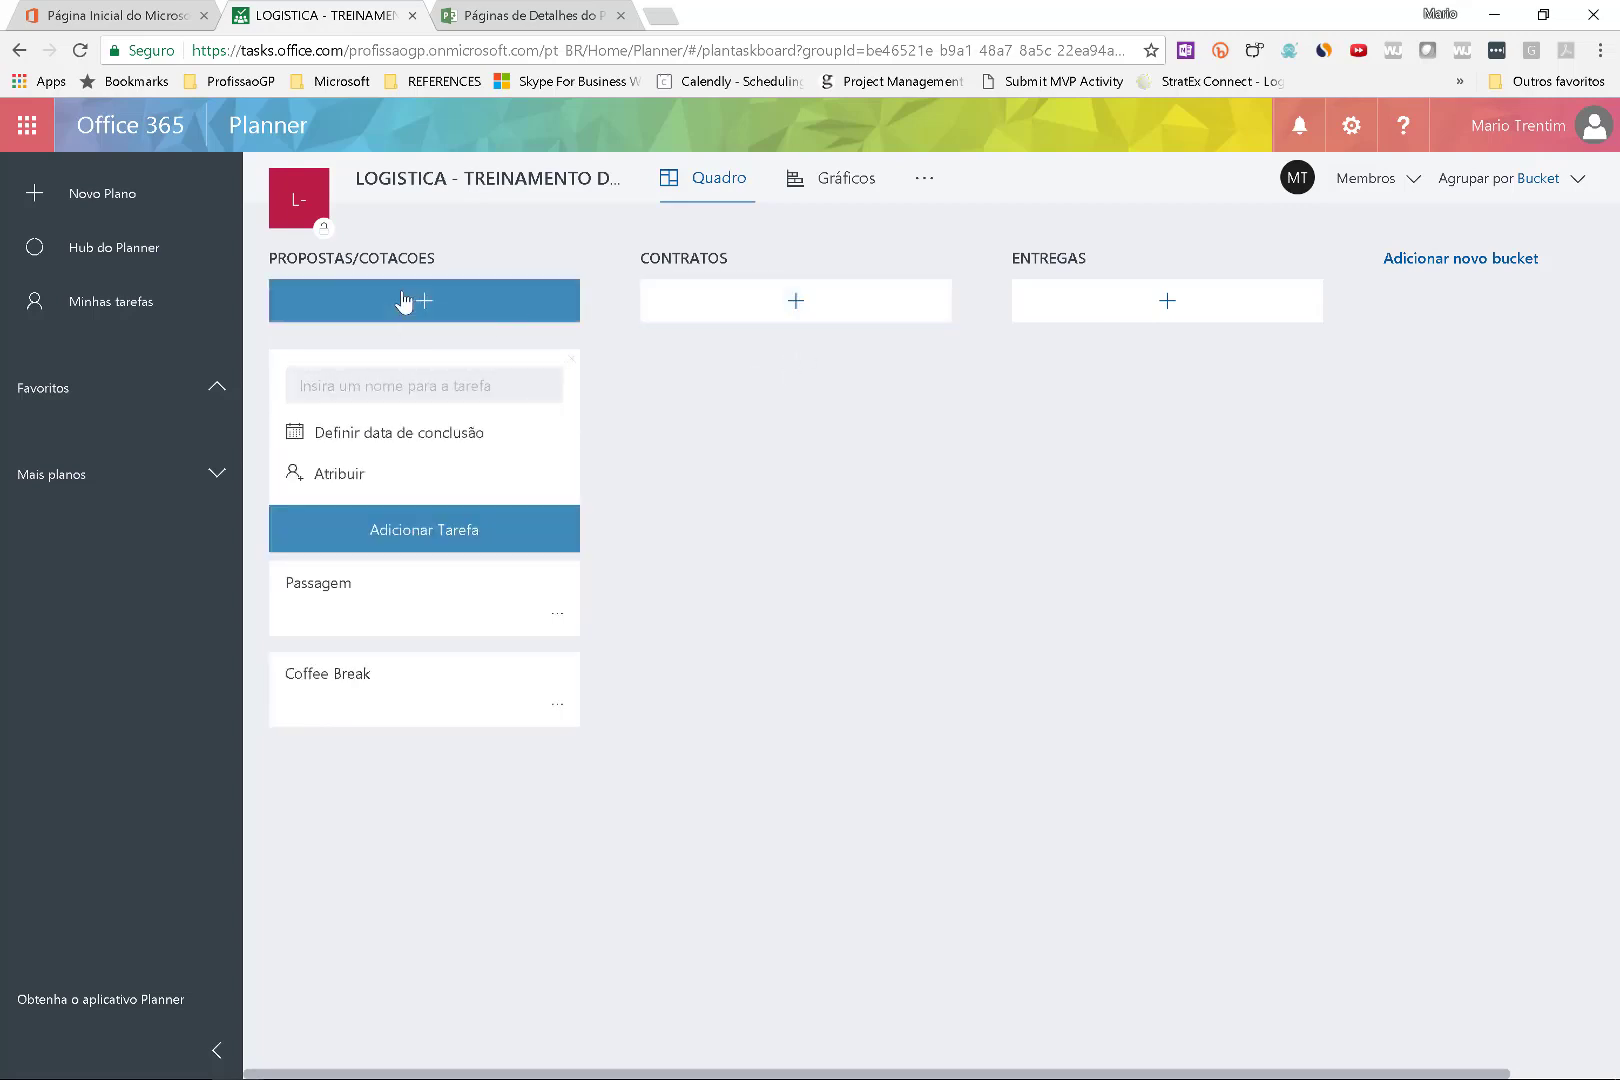
{"action": "left_click", "coordinate": [405, 300]}
Add the tasks Som and Local to PROPOSTAS/COTACOES.
{"action": "left_click", "coordinate": [402, 298]}
{"action": "type", "text": "Som"}
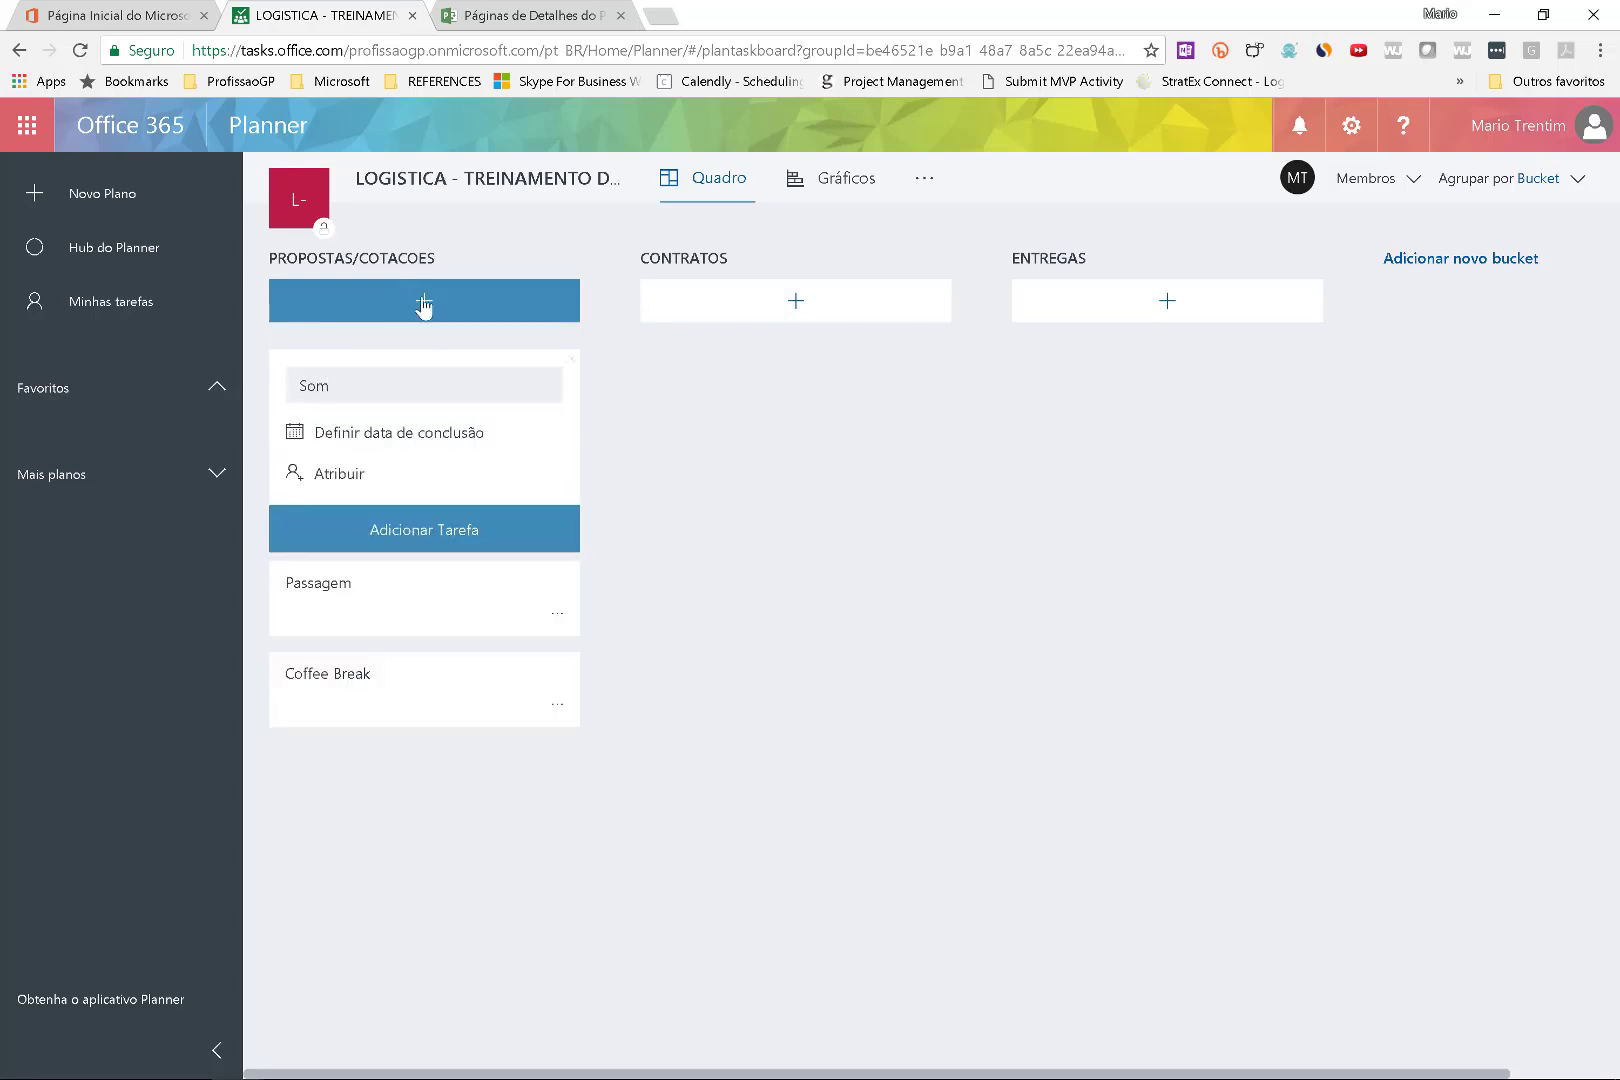
{"action": "left_click", "coordinate": [430, 546]}
{"action": "left_click", "coordinate": [421, 304]}
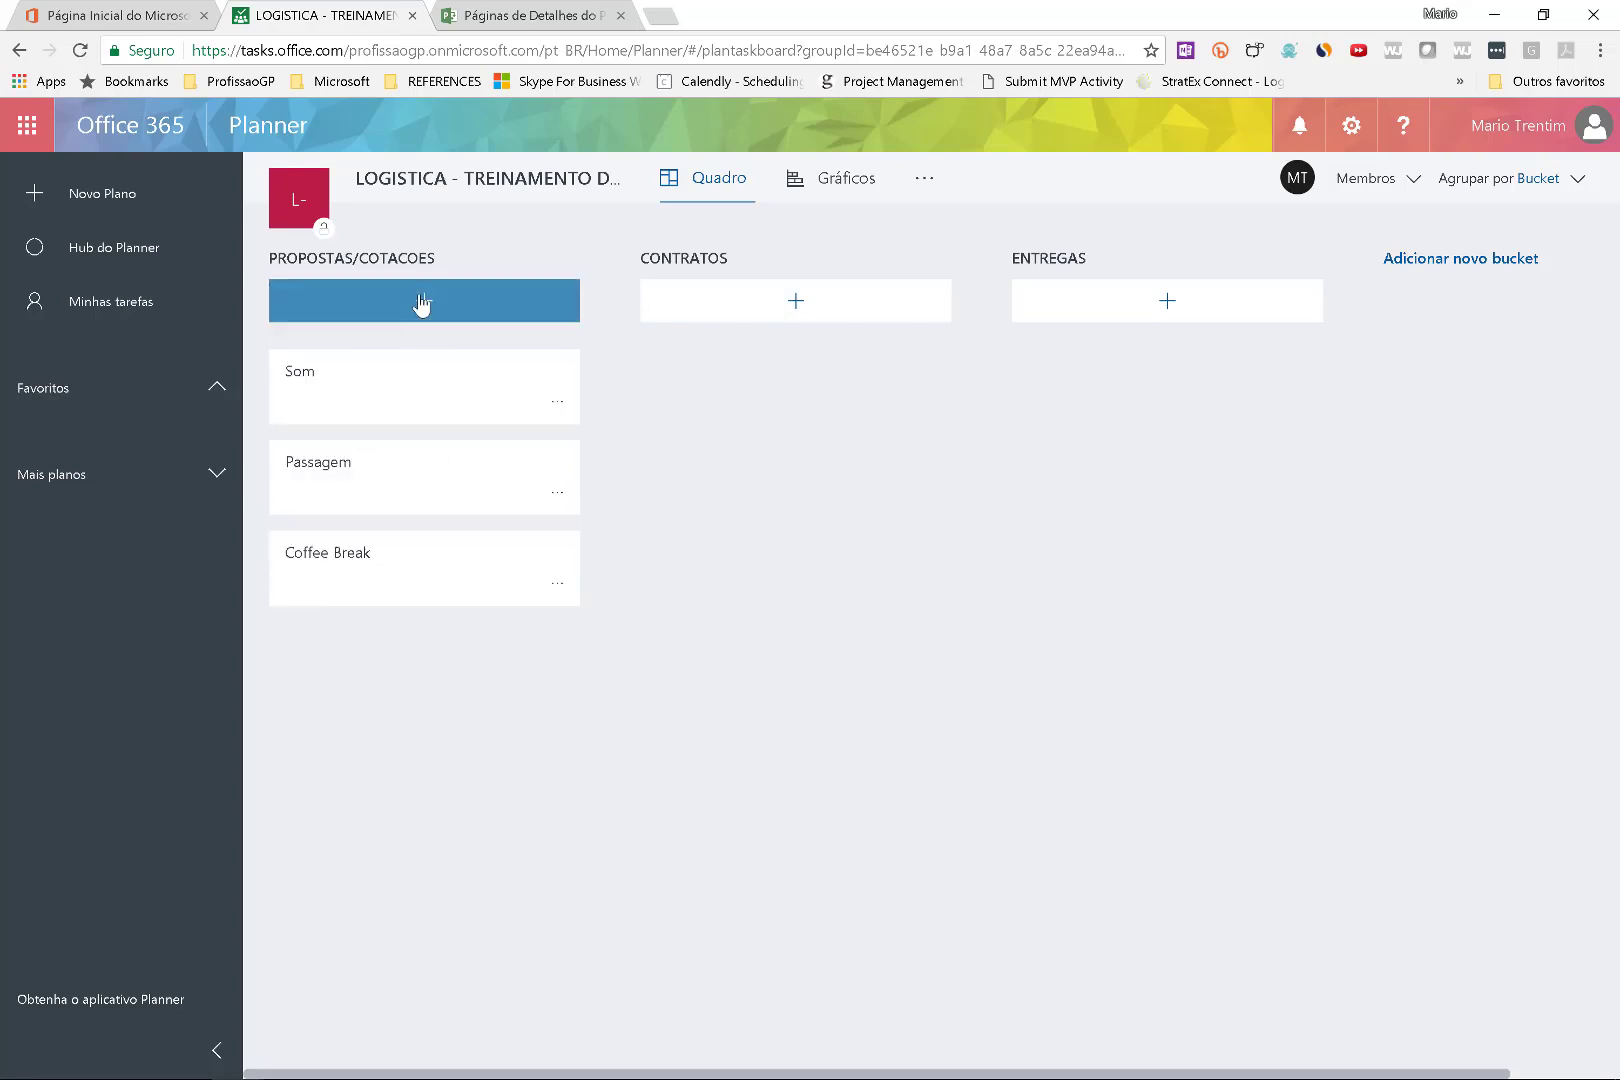
{"action": "left_click", "coordinate": [423, 308]}
{"action": "type", "text": "Local"}
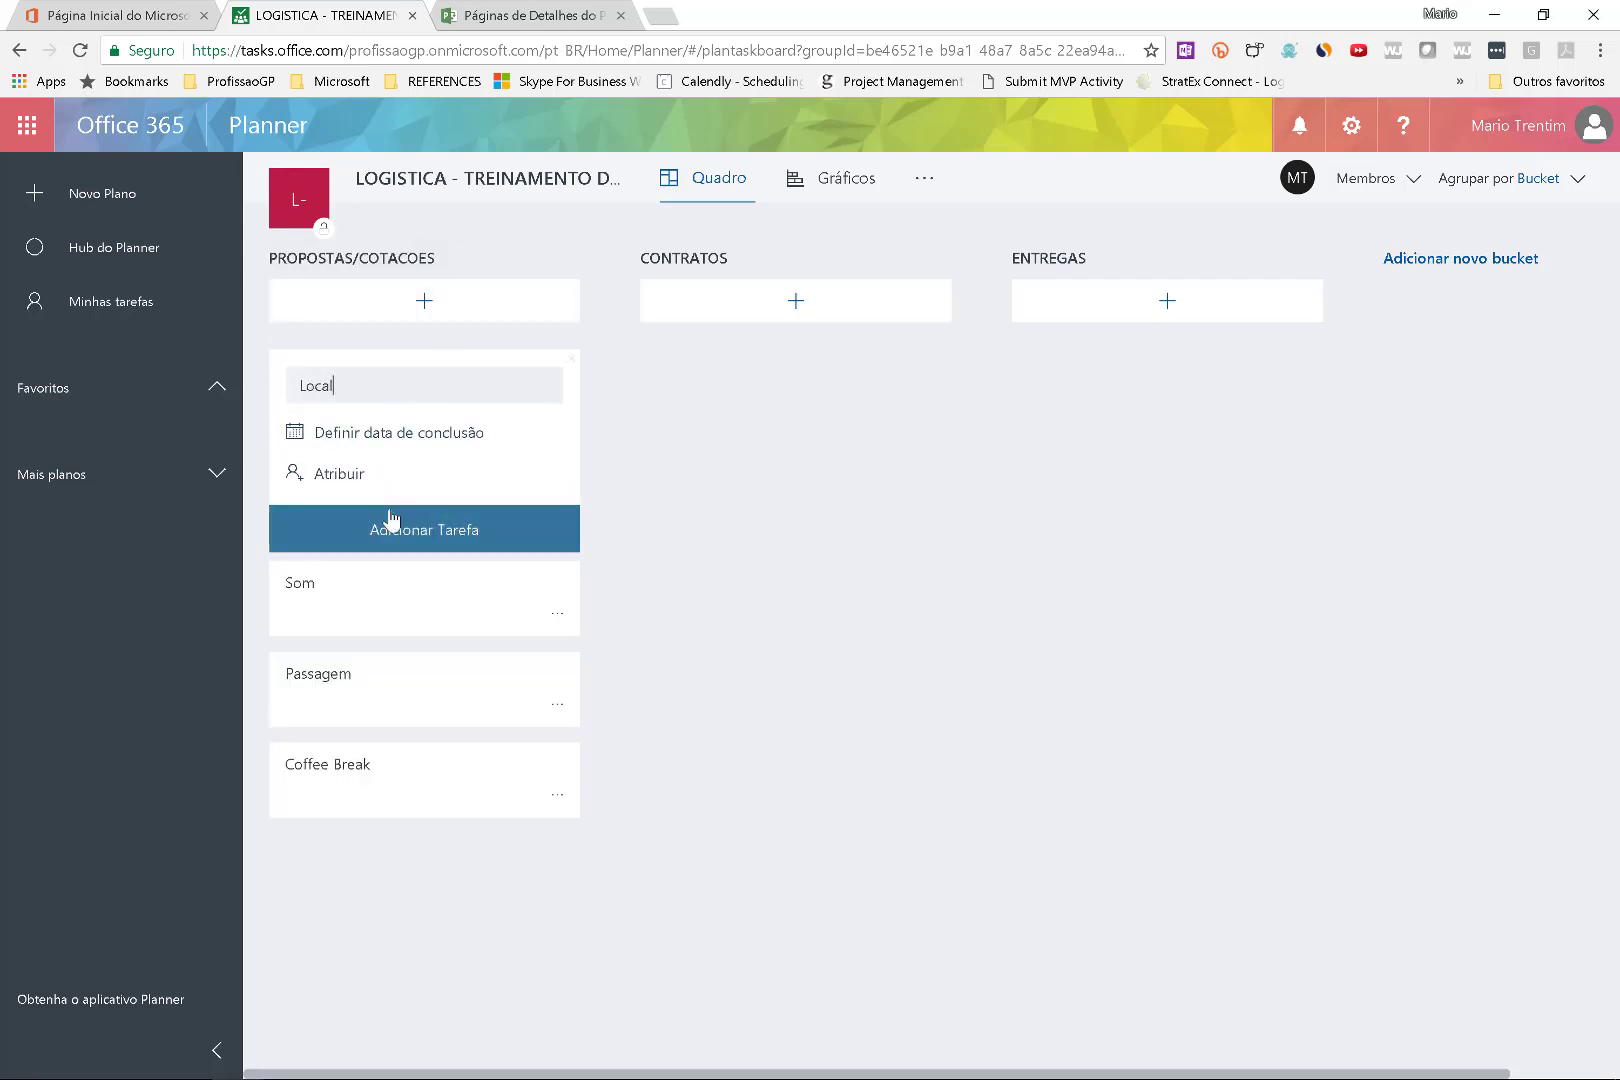
{"action": "left_click", "coordinate": [390, 523]}
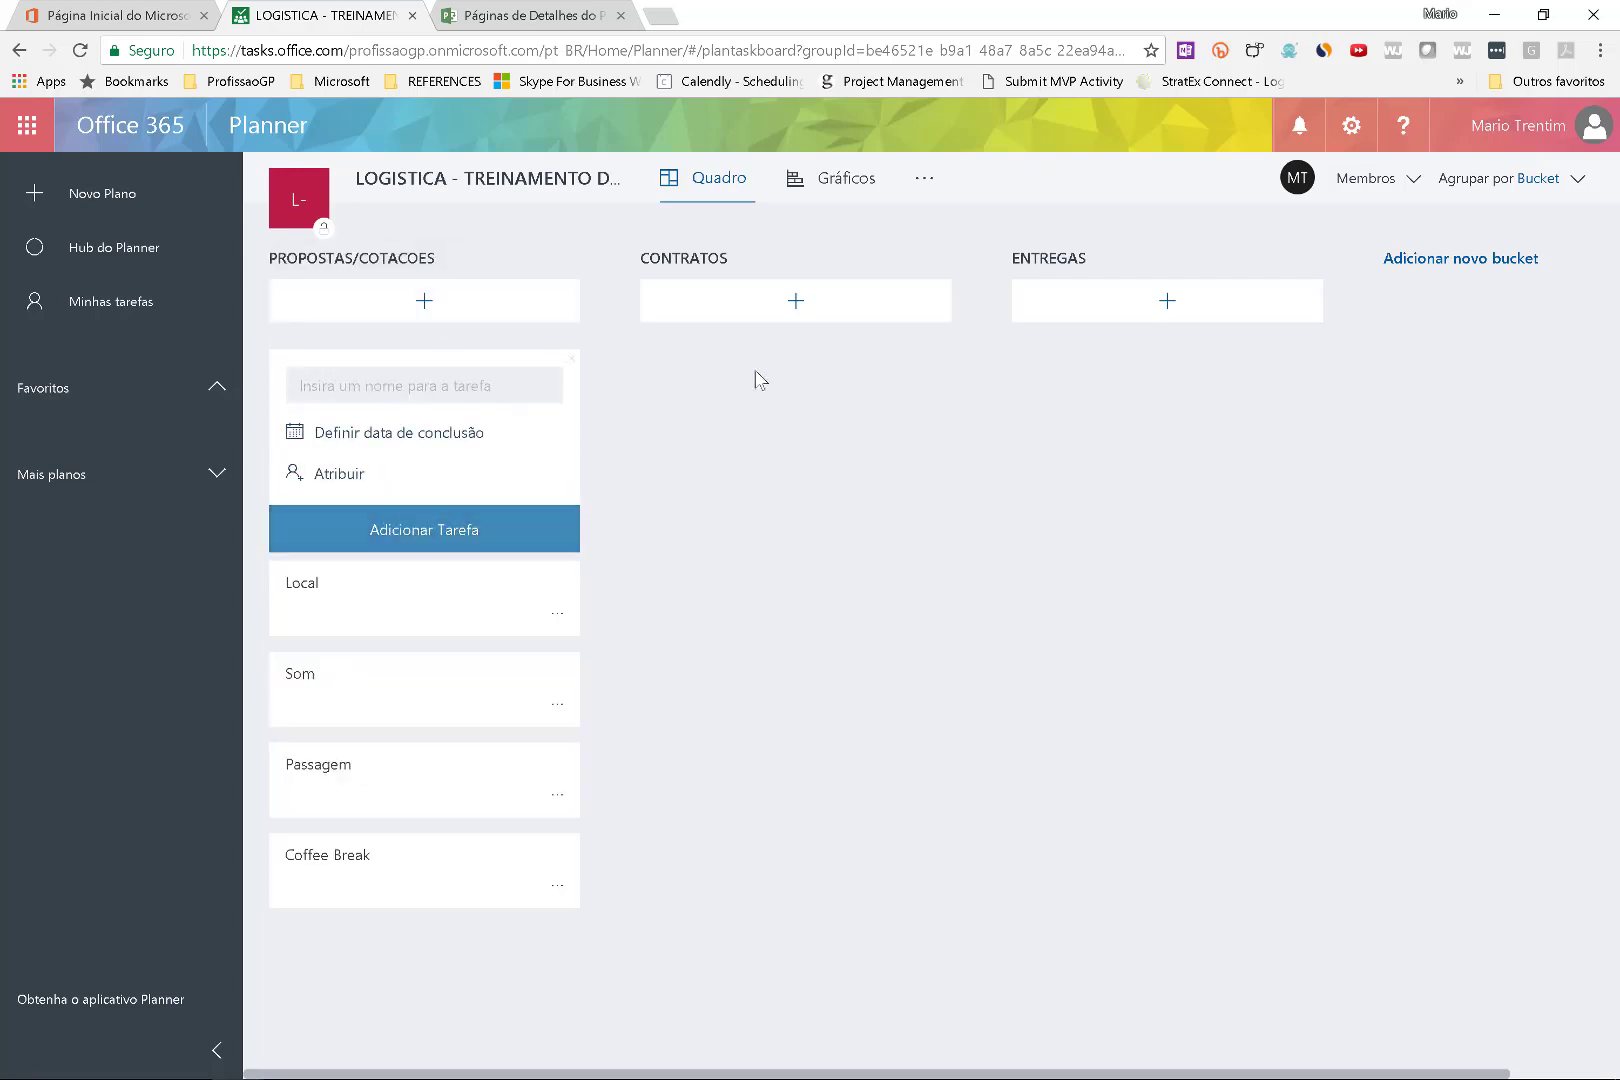
{"action": "left_click", "coordinate": [745, 612]}
Create an ENCERRAMENTO bucket and return Local to the top of PROPOSTAS/COTACOES.
{"action": "left_click_drag", "start_coordinate": [372, 390], "coordinate": [1030, 400]}
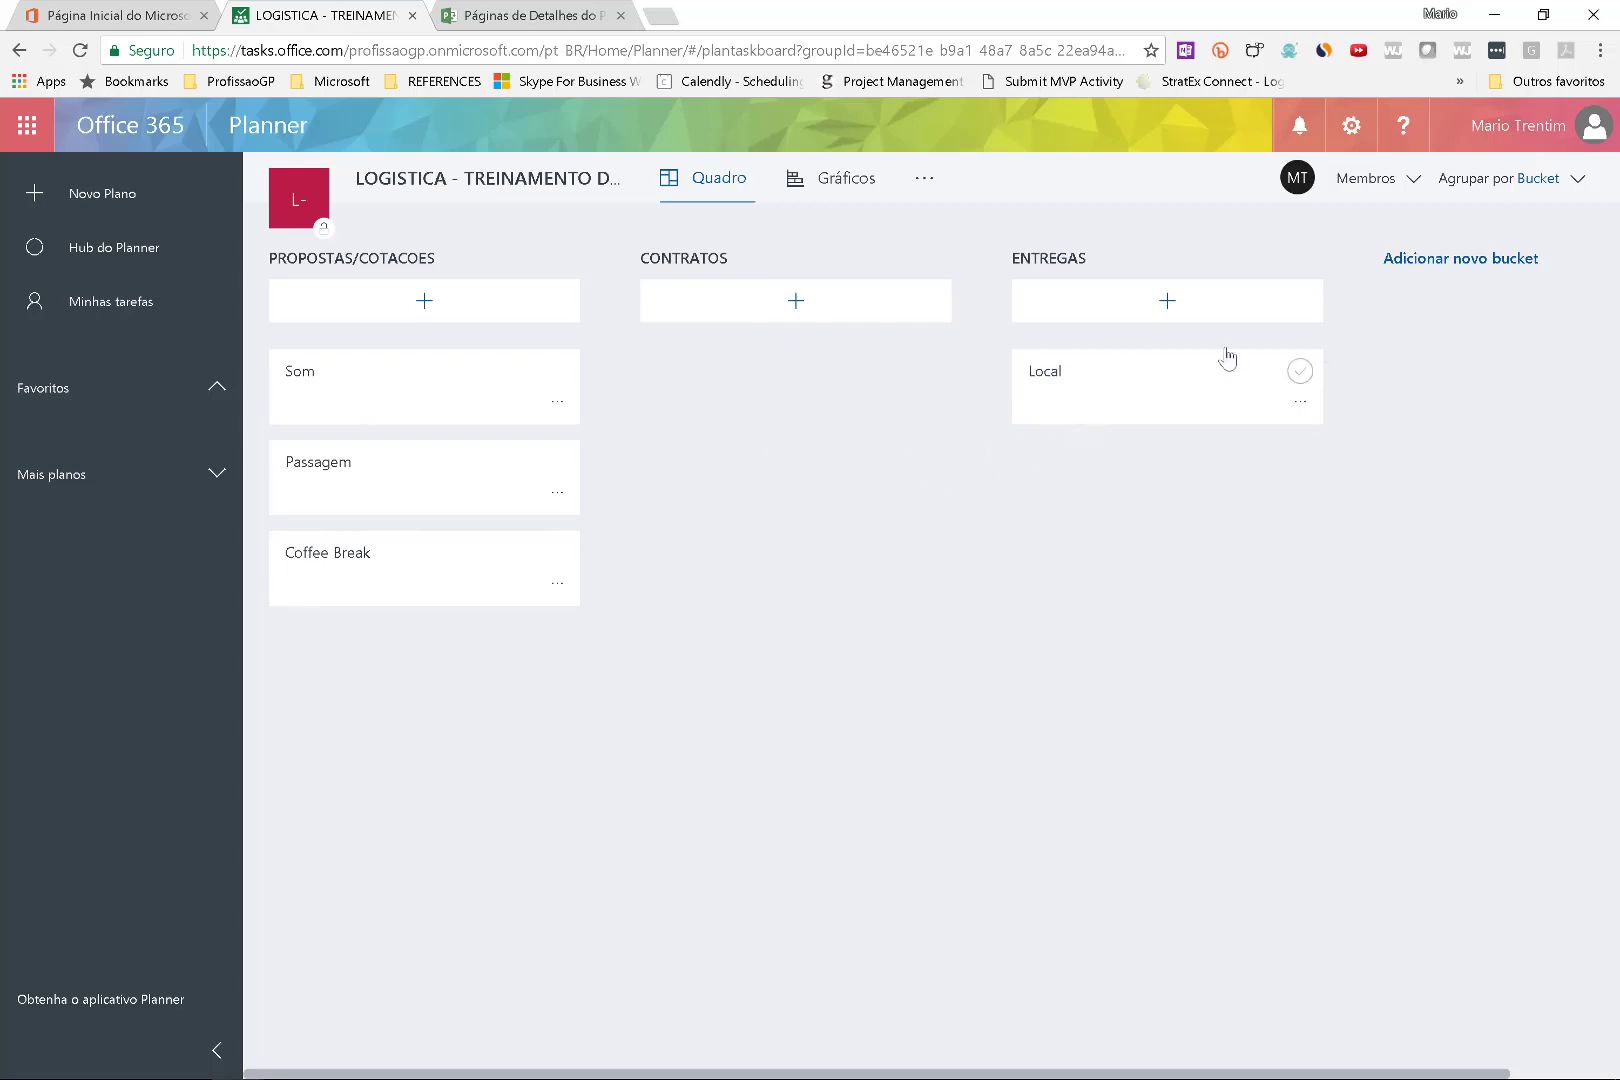
{"action": "left_click", "coordinate": [1446, 258]}
{"action": "type", "text": "EN"}
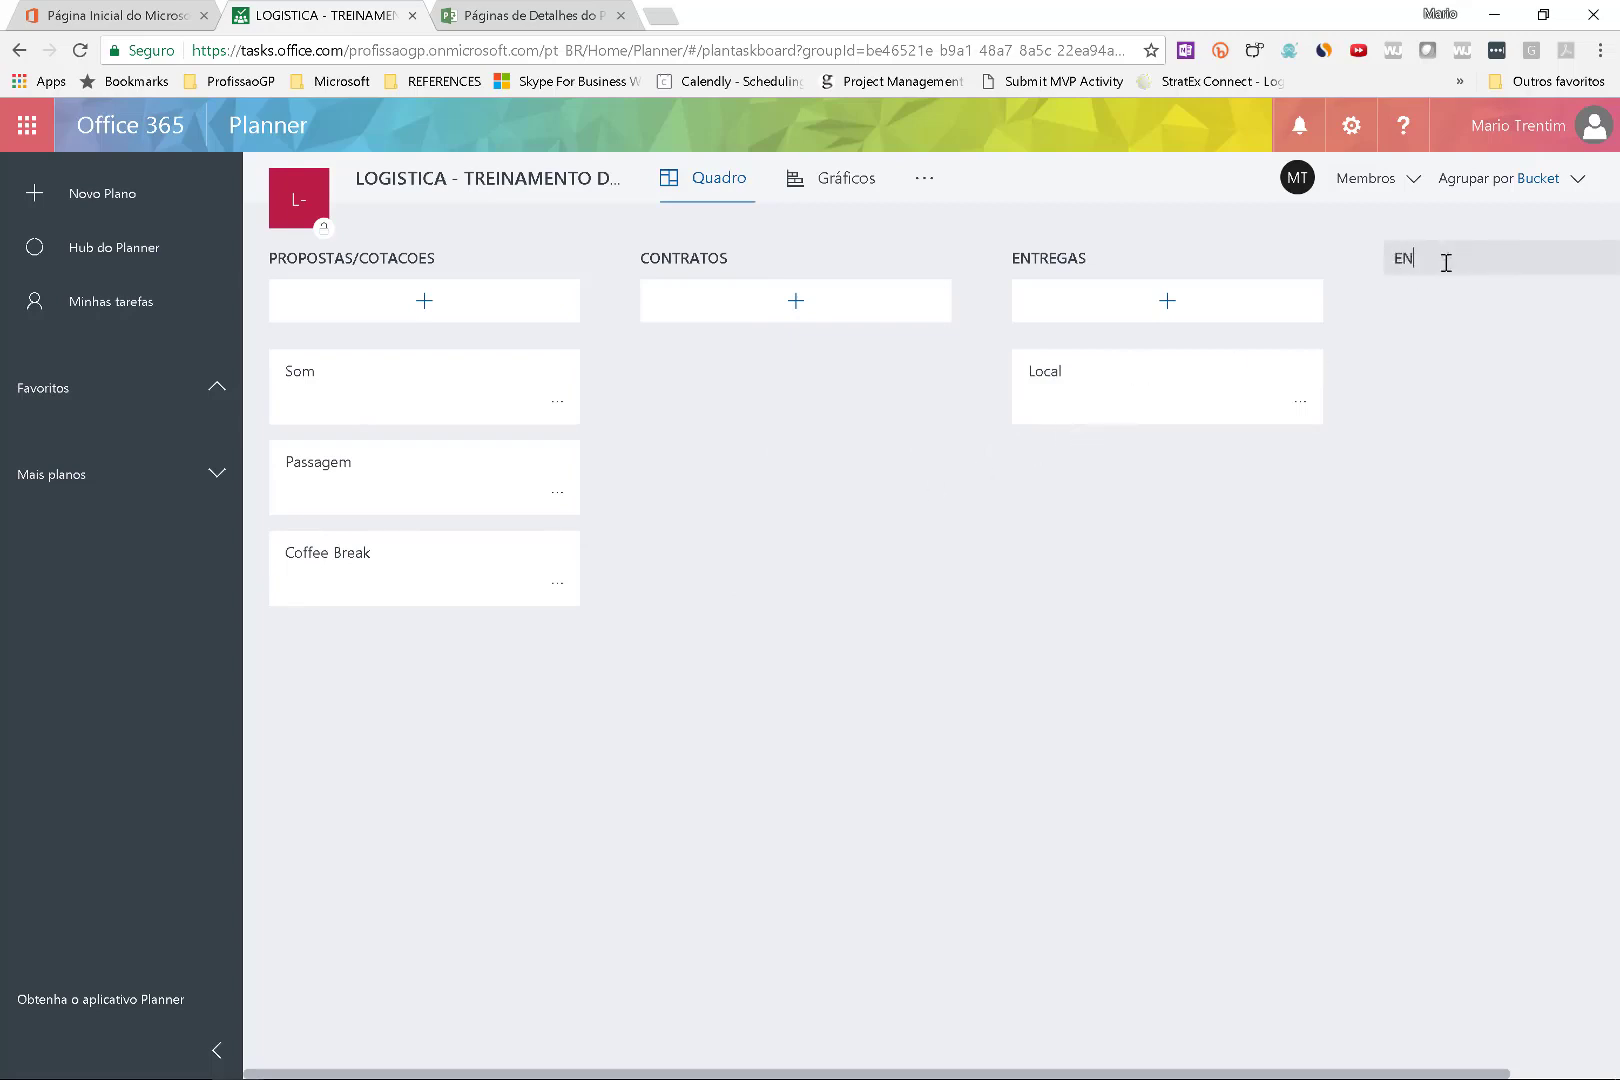
{"action": "type", "text": "CERRAMENTO"}
{"action": "key", "text": "Return"}
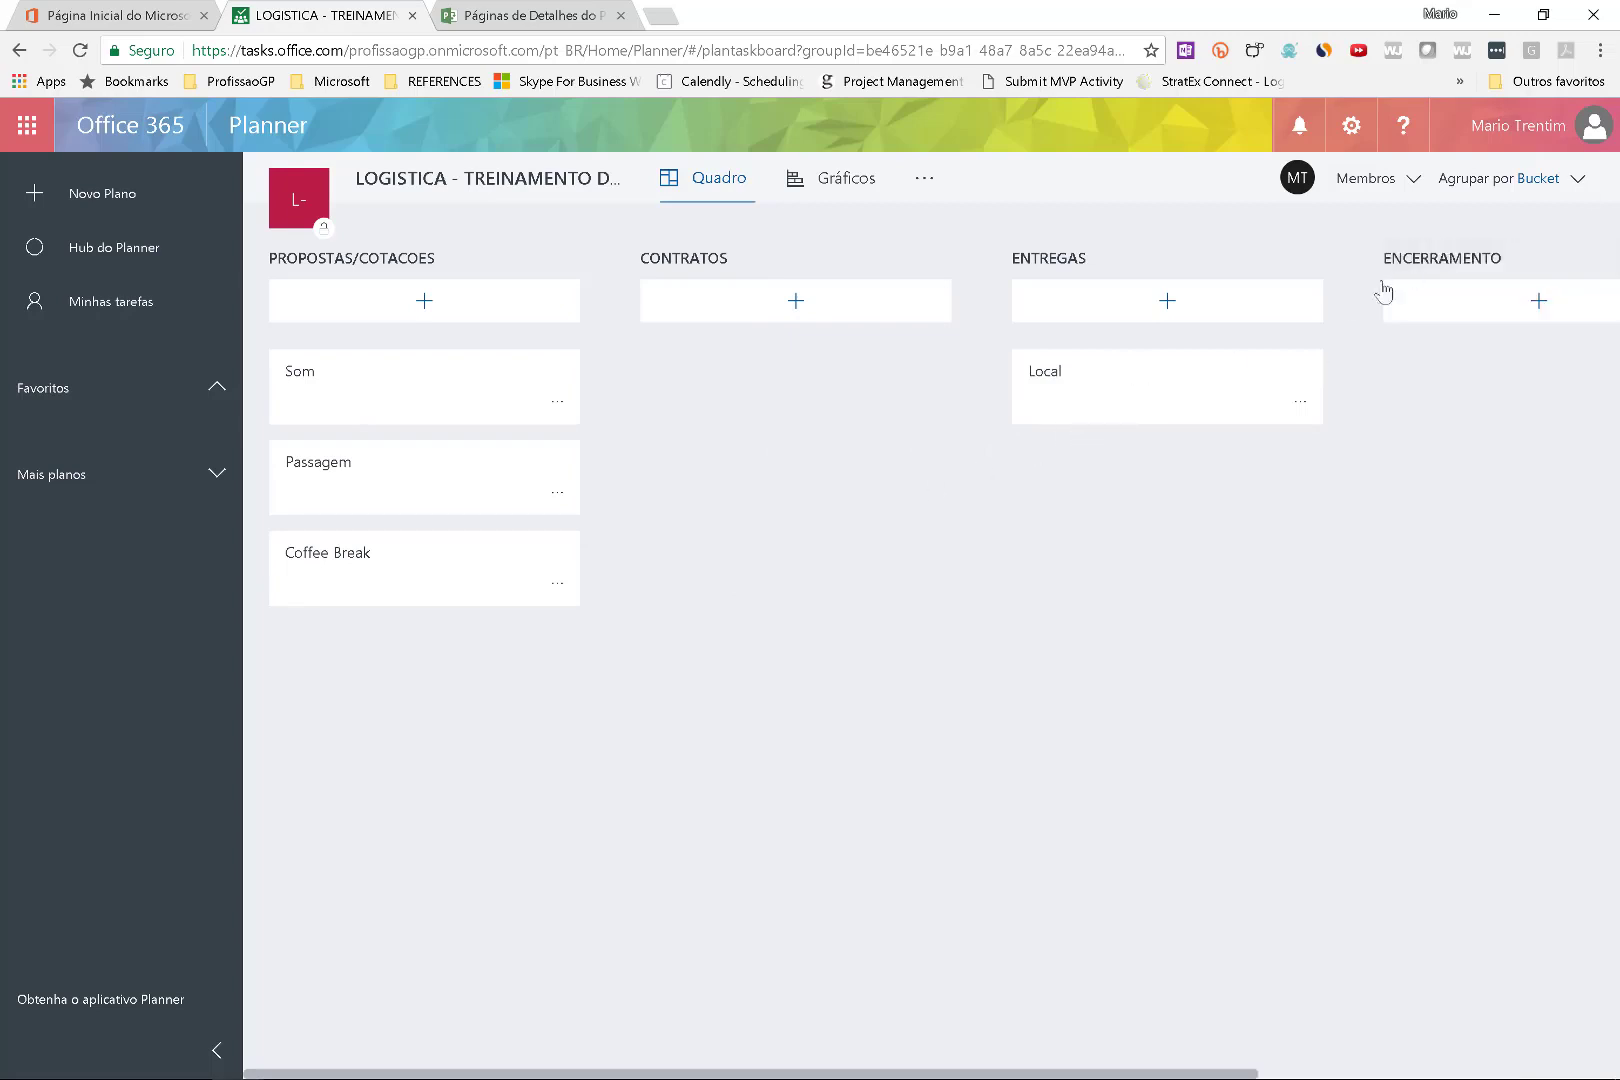
{"action": "left_click_drag", "start_coordinate": [1175, 382], "coordinate": [441, 387]}
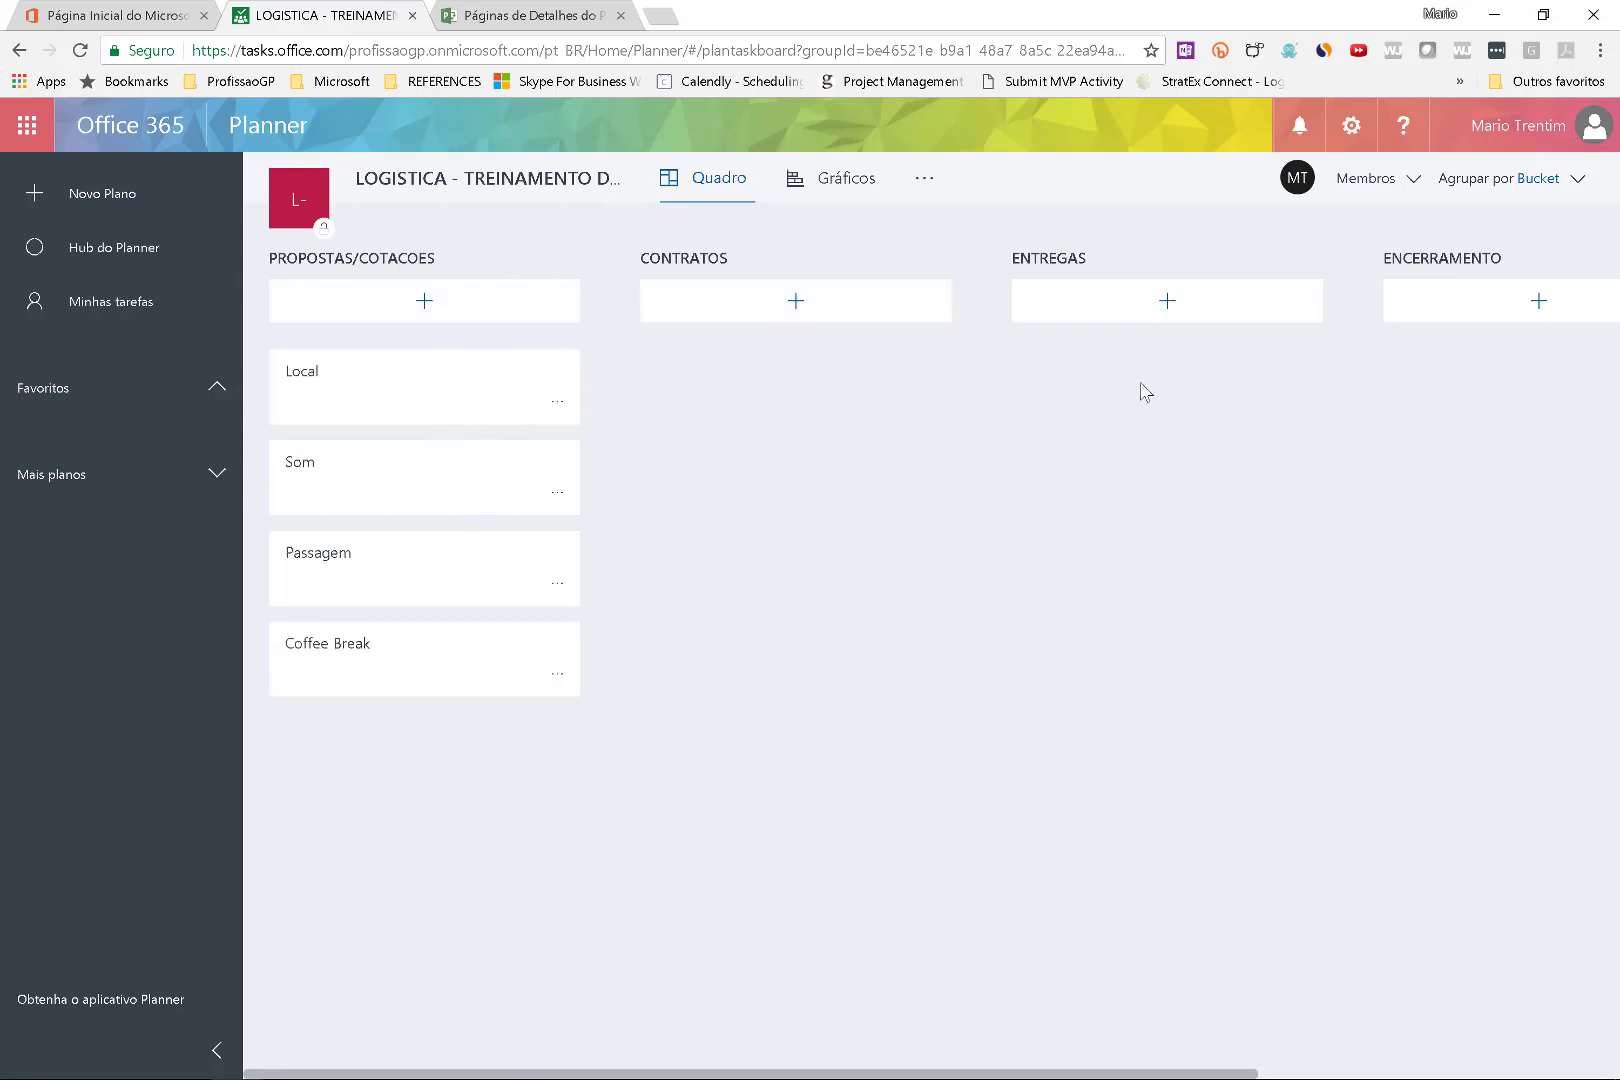
Add two colleagues to the LOGISTICA plan's member list by searching their names.
{"action": "left_click", "coordinate": [1385, 190]}
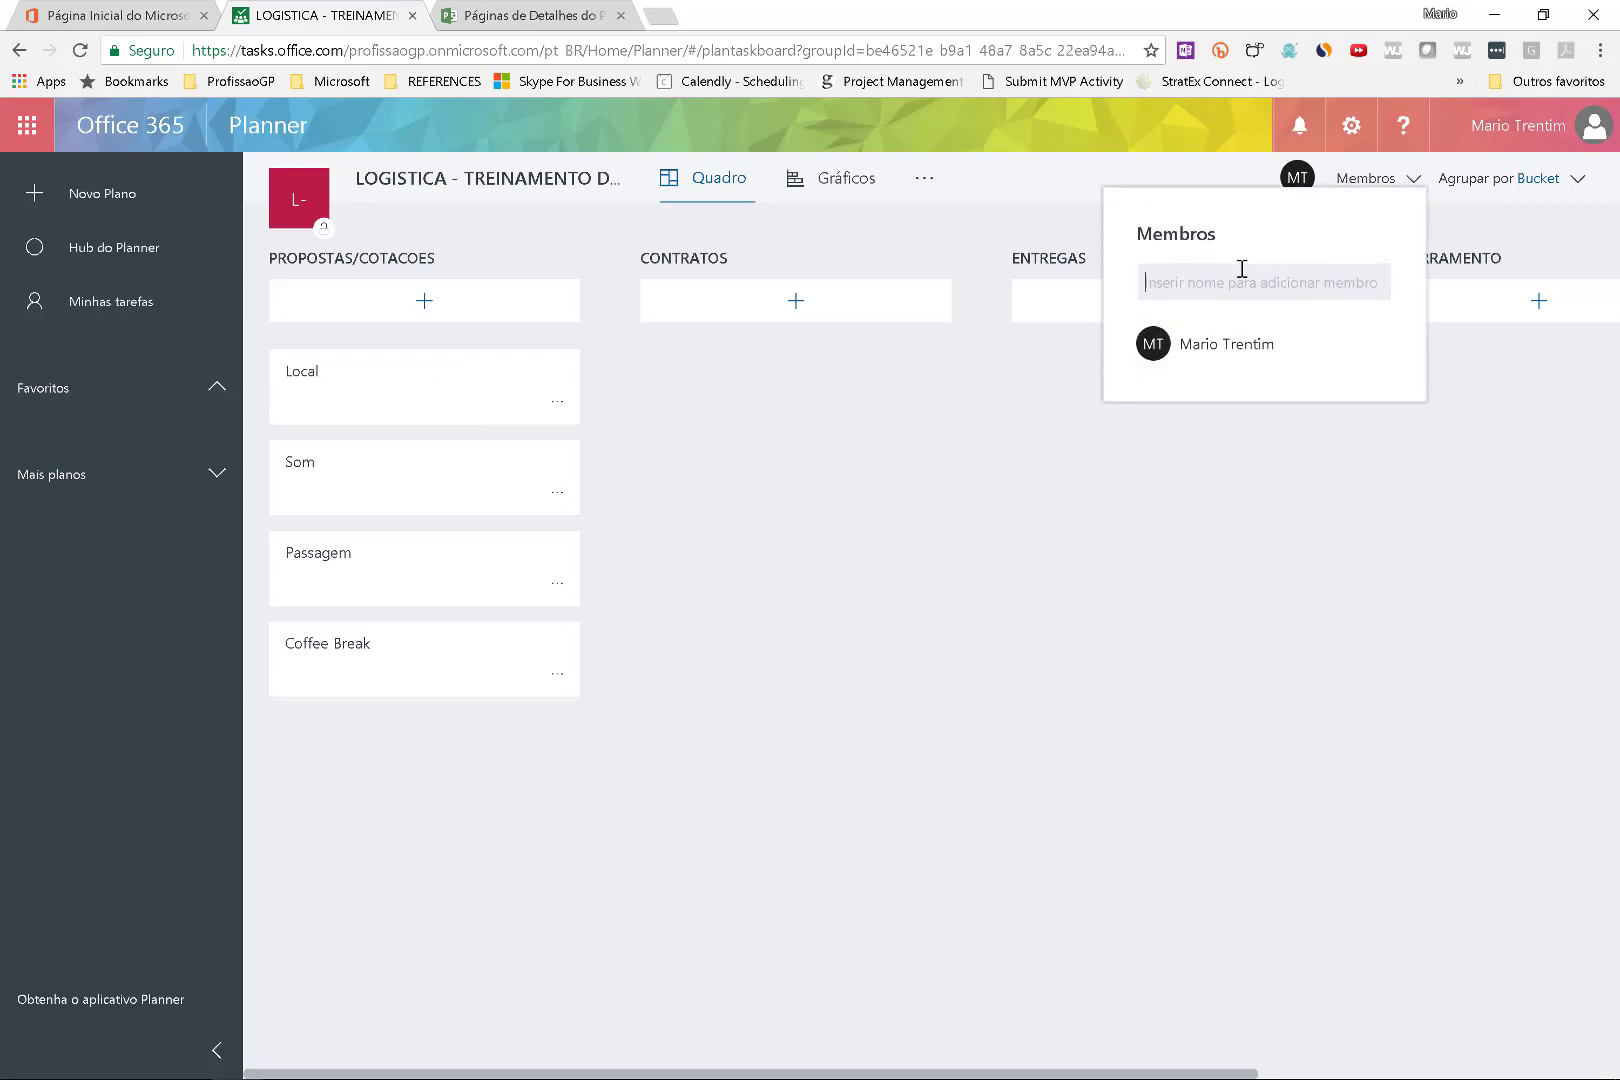
{"action": "type", "text": "A"}
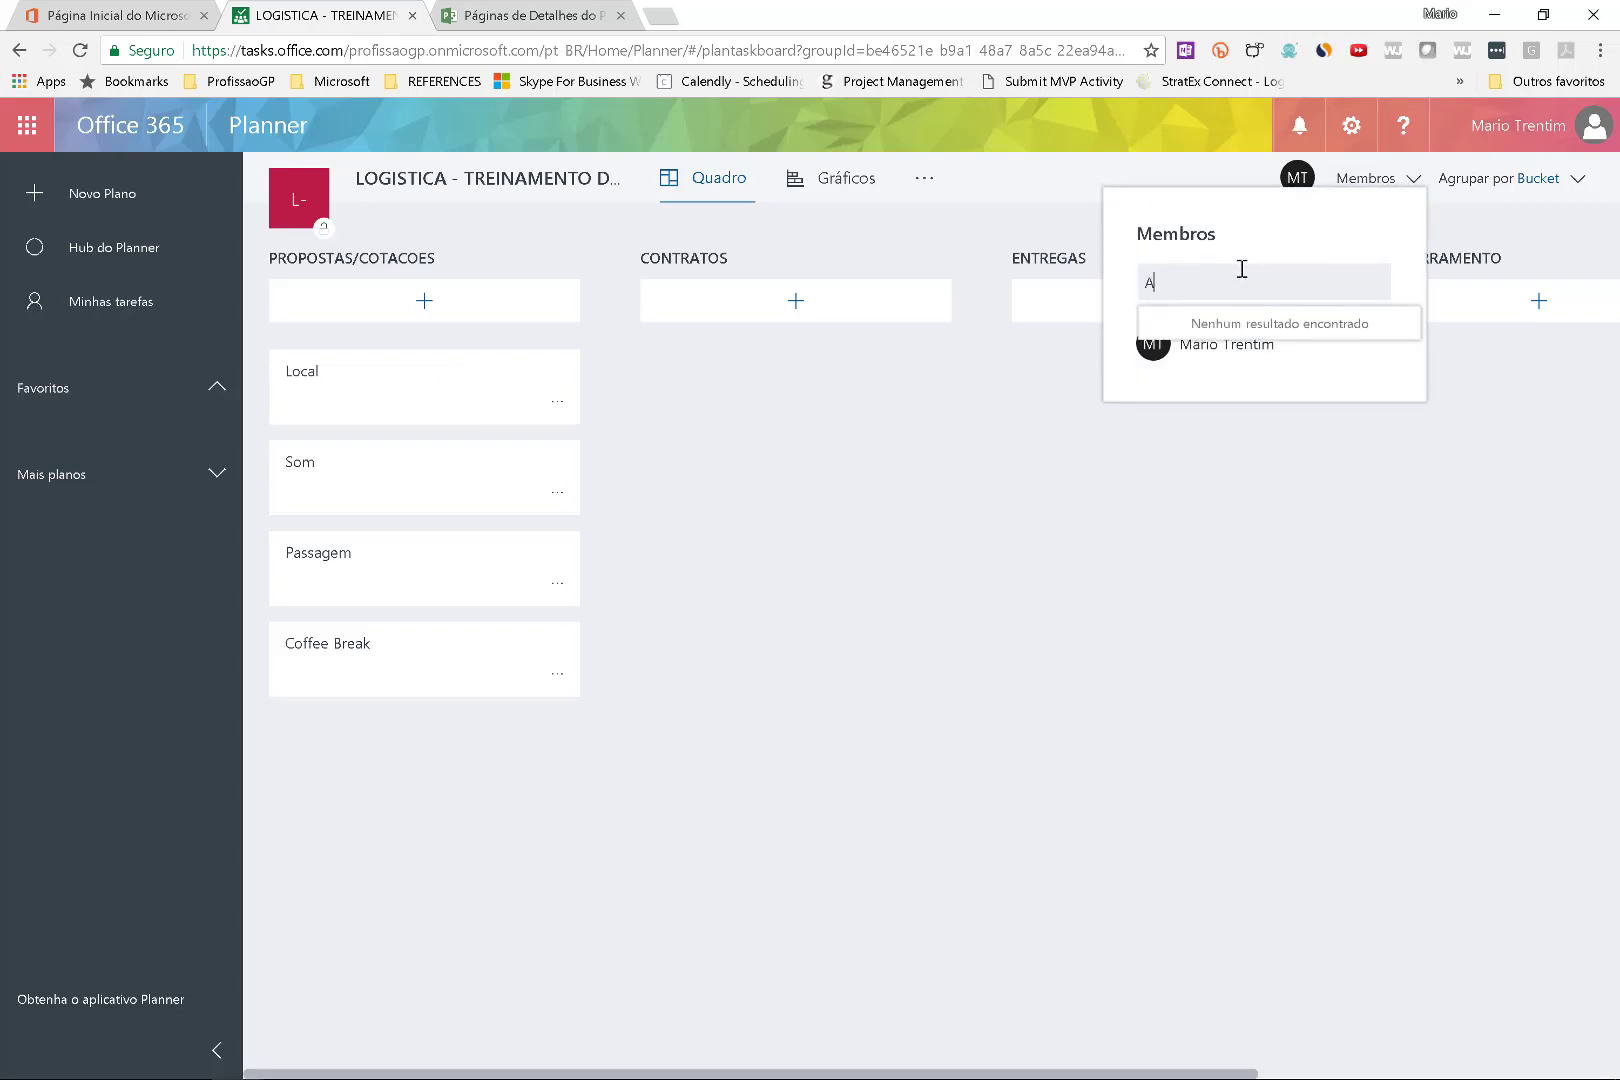
{"action": "key", "text": "BackSpace"}
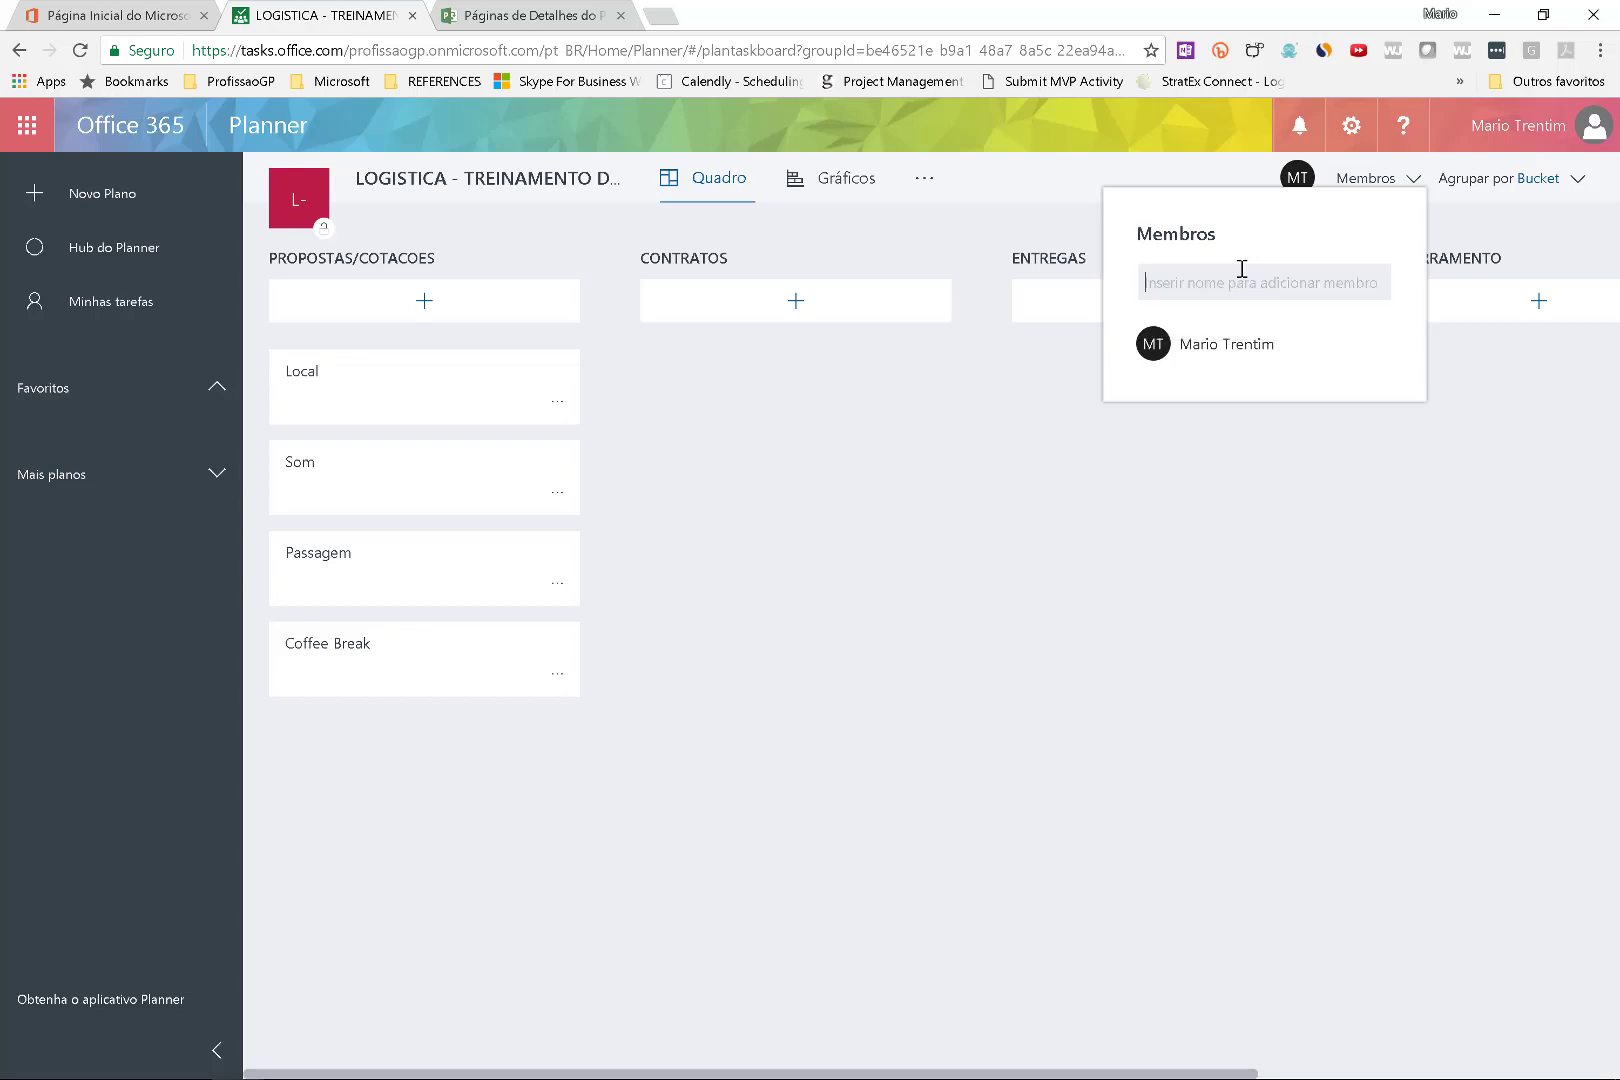
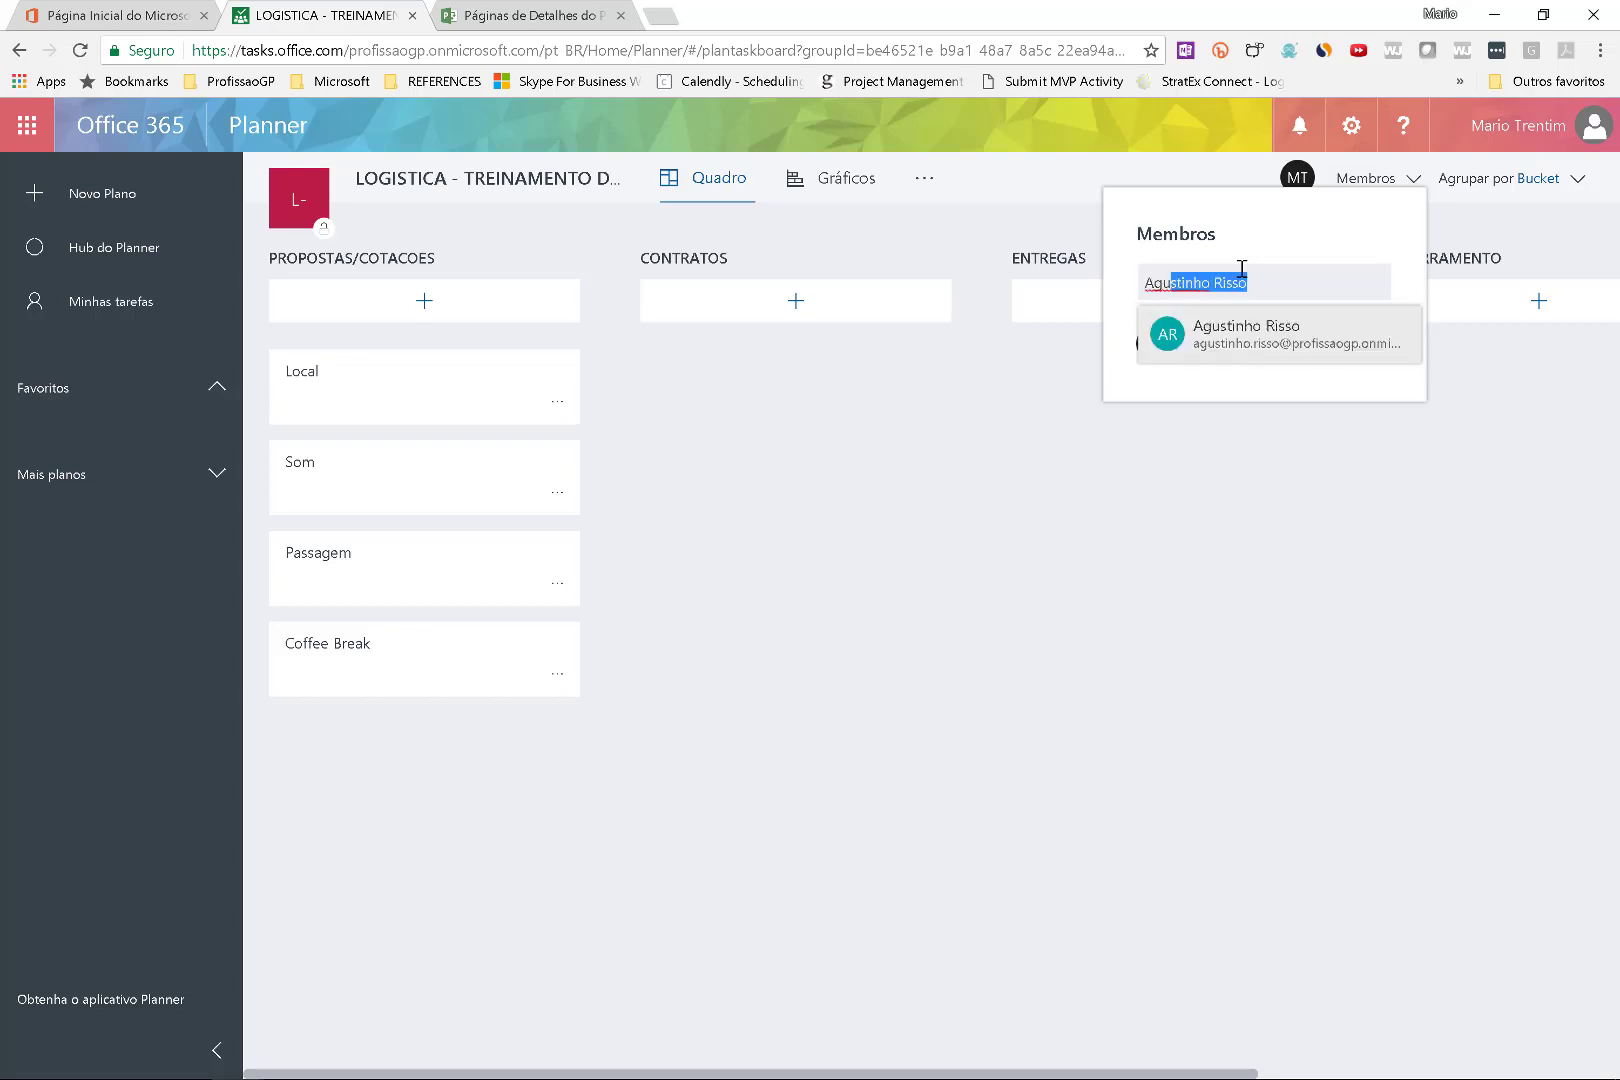
{"action": "left_click", "coordinate": [1250, 340]}
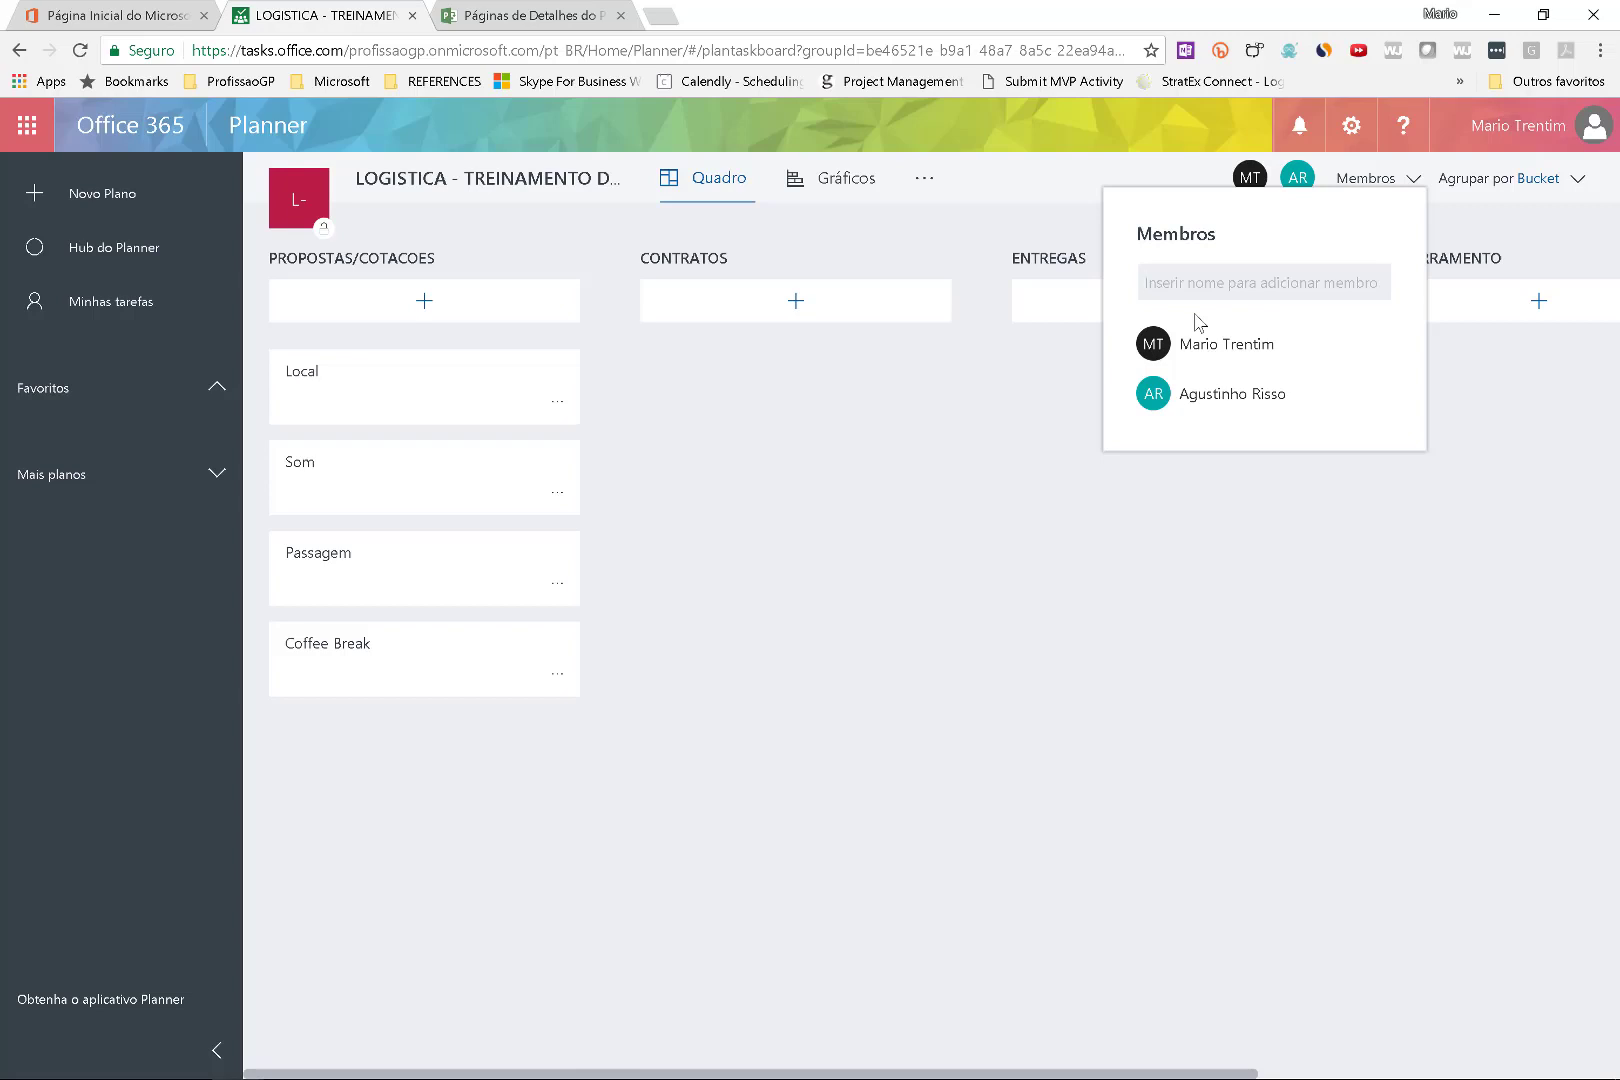
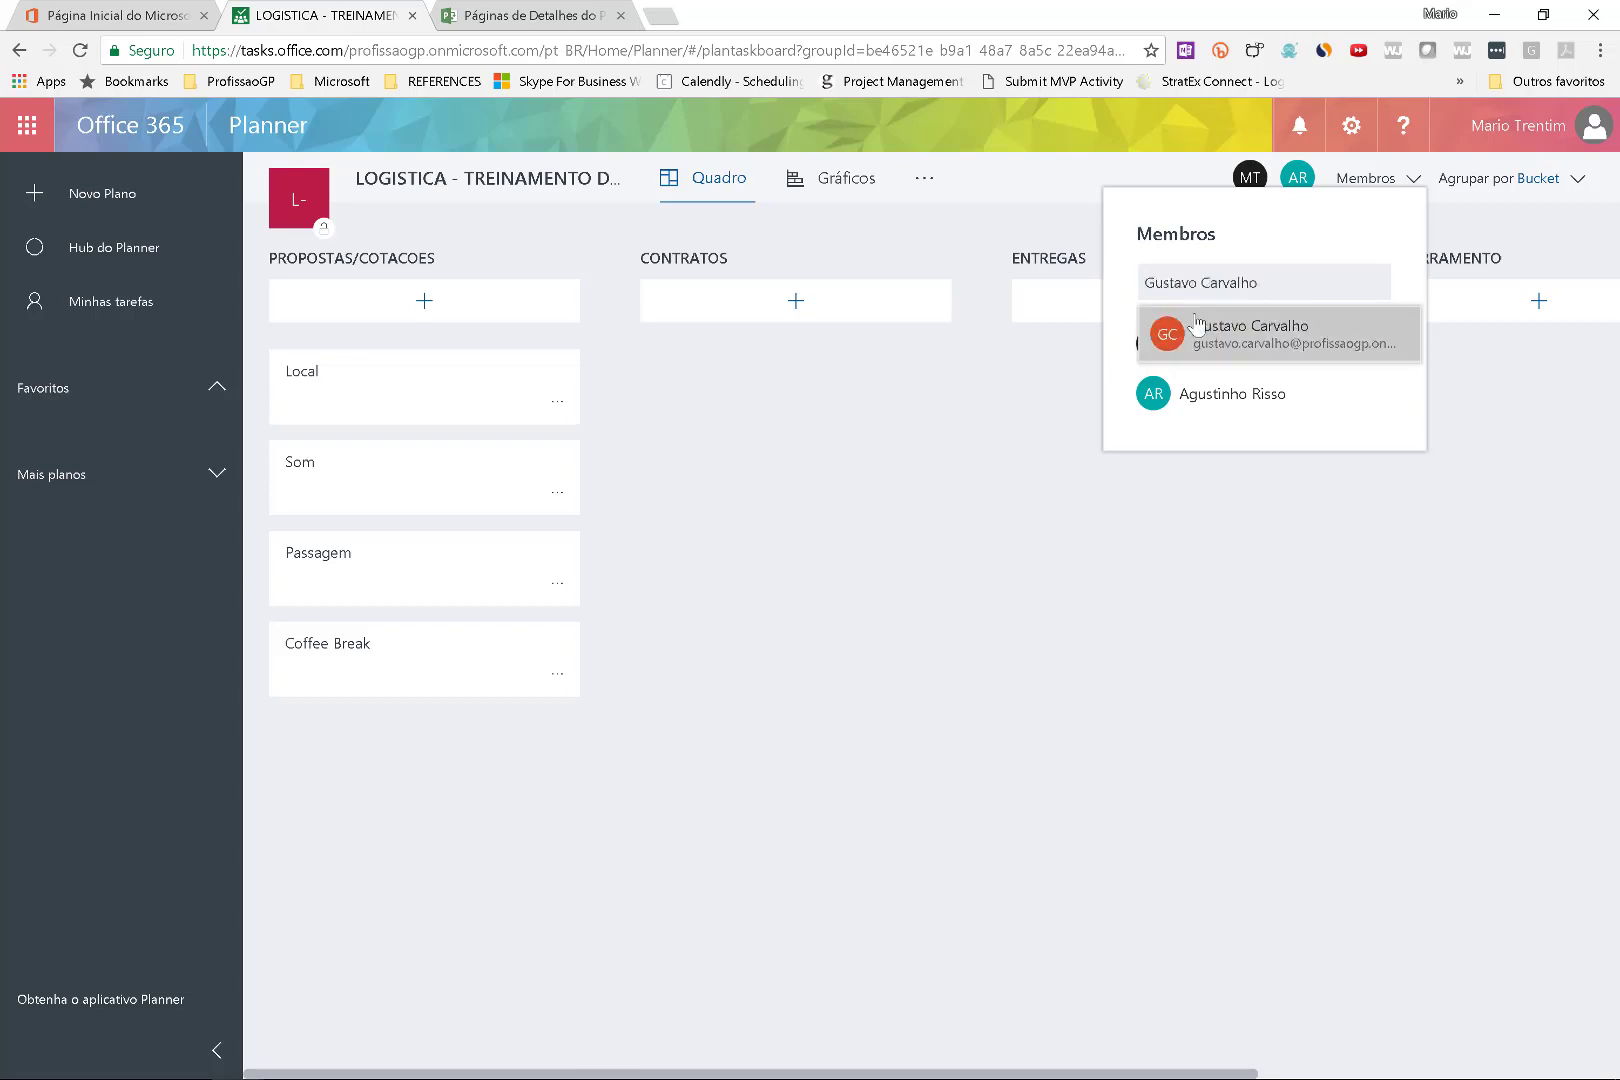
{"action": "left_click", "coordinate": [1195, 330]}
{"action": "left_click", "coordinate": [1143, 673]}
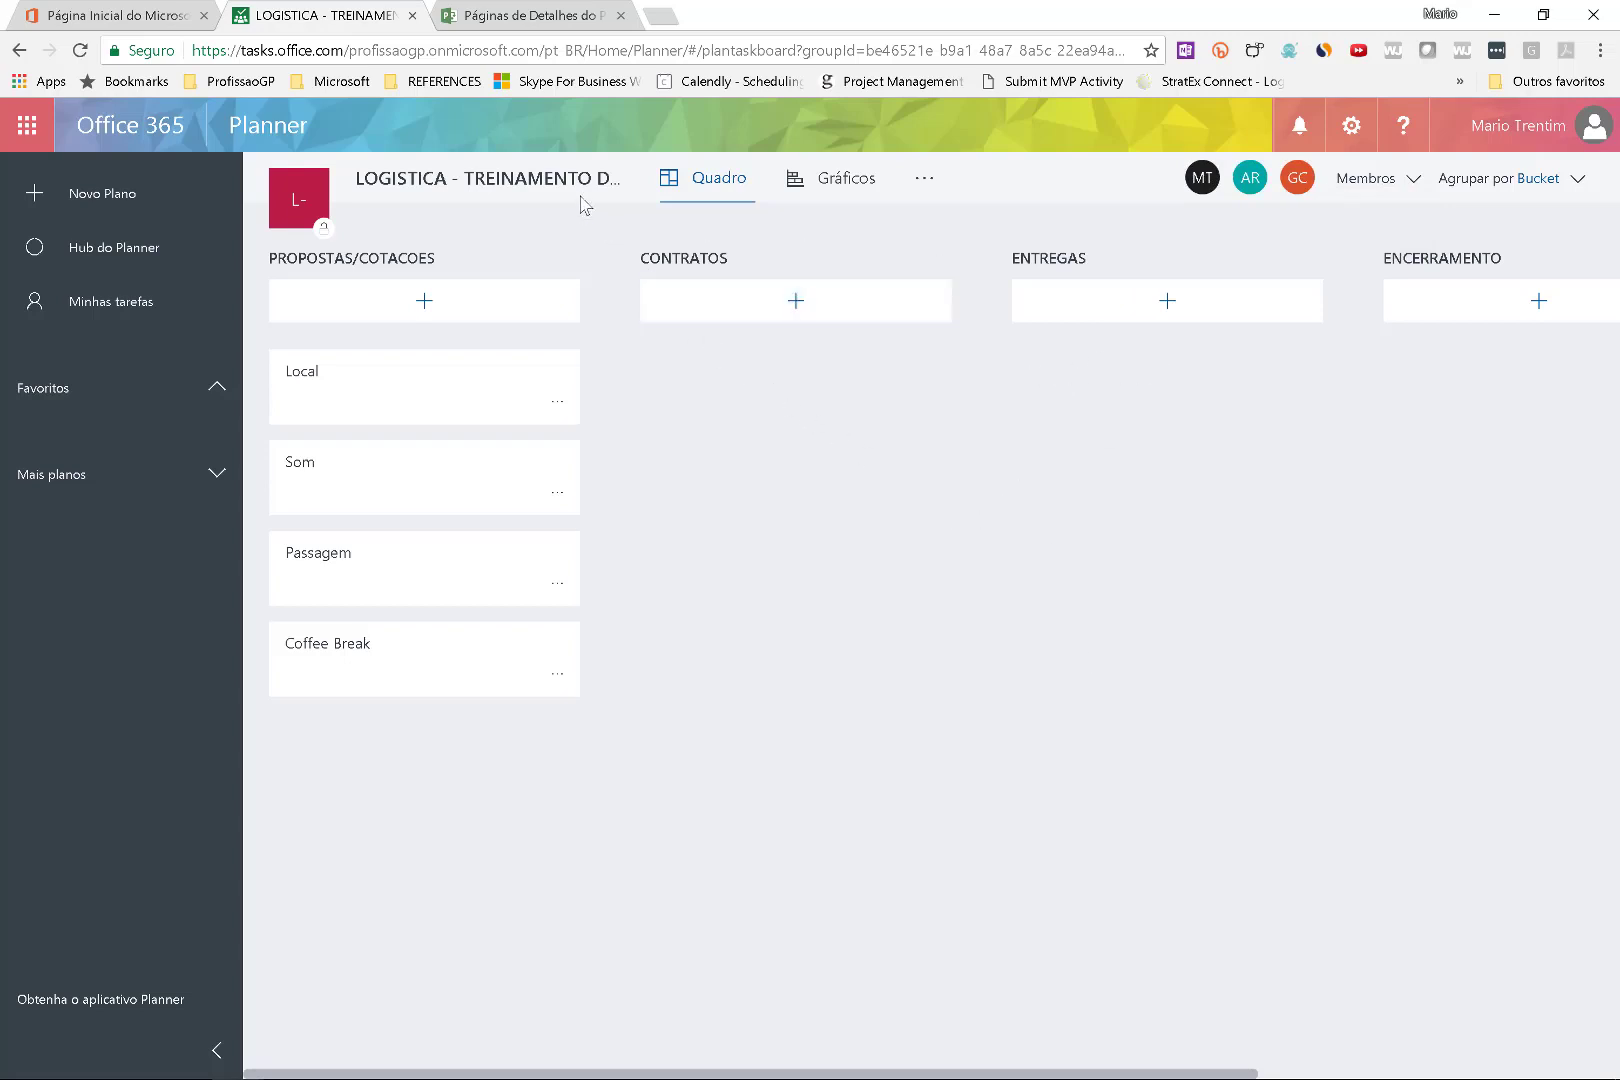
{"action": "key", "text": "alt+Tab"}
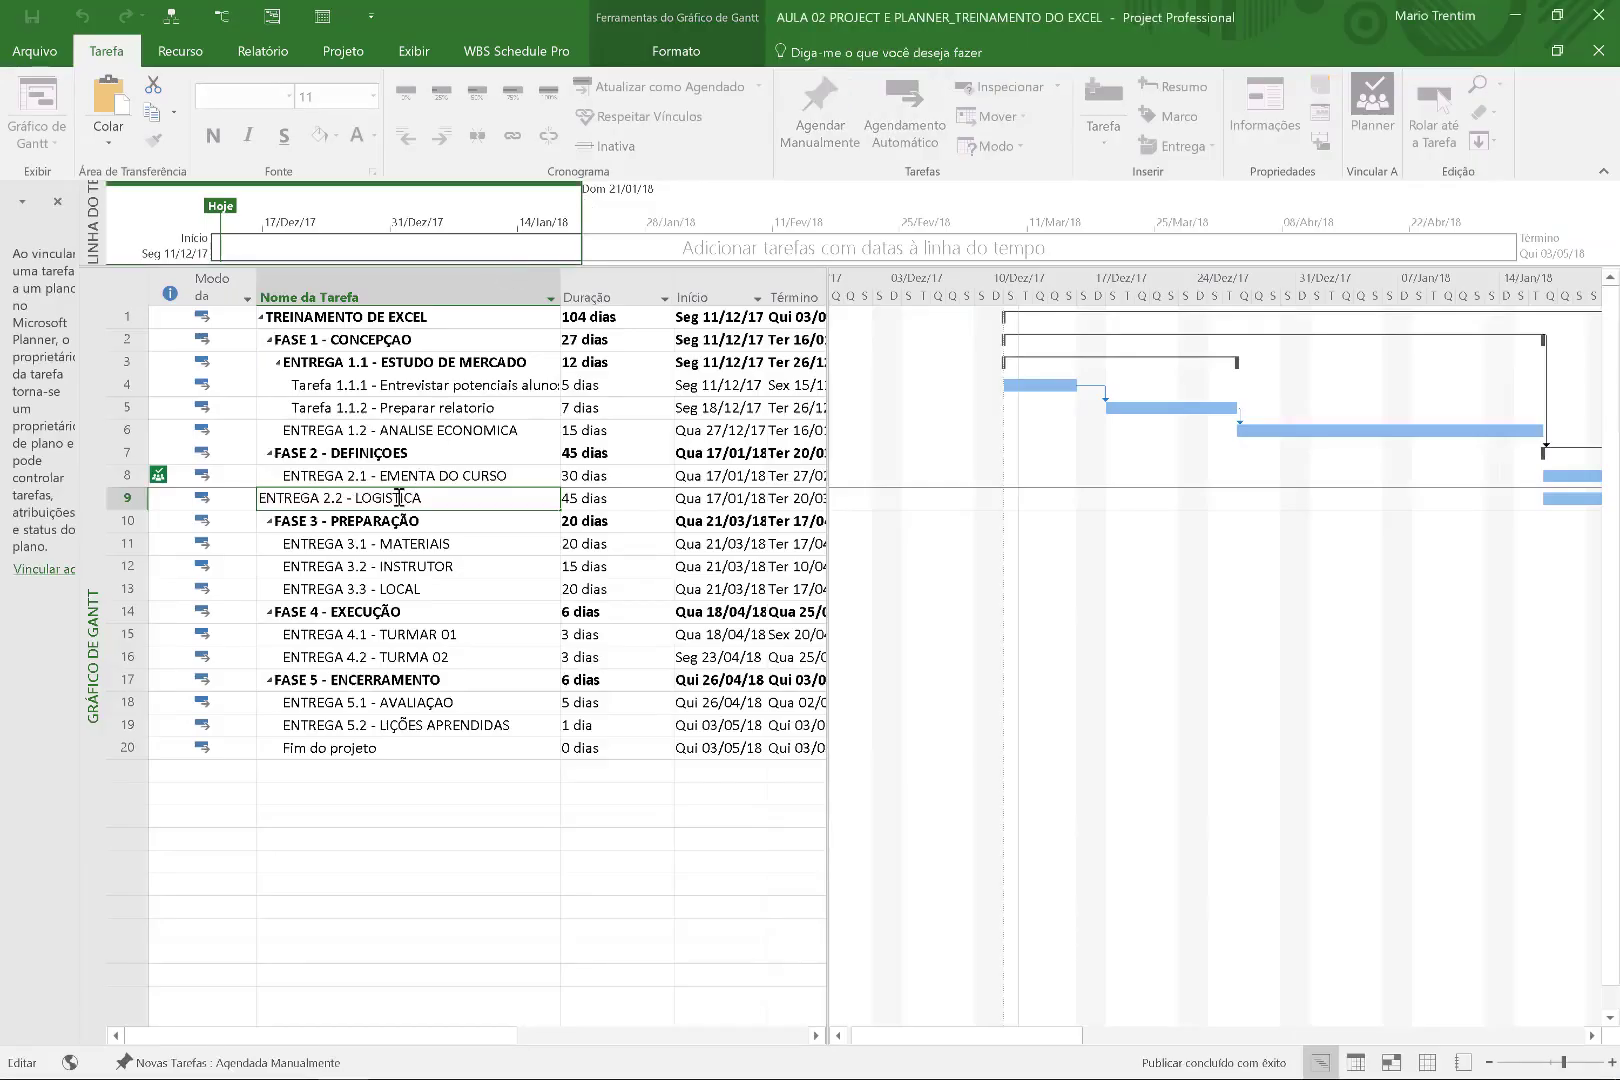
Link the task to the existing LOGISTICA - TREINAMENTO DO EXCEL plan.
{"action": "left_click_drag", "start_coordinate": [79, 558], "coordinate": [250, 548]}
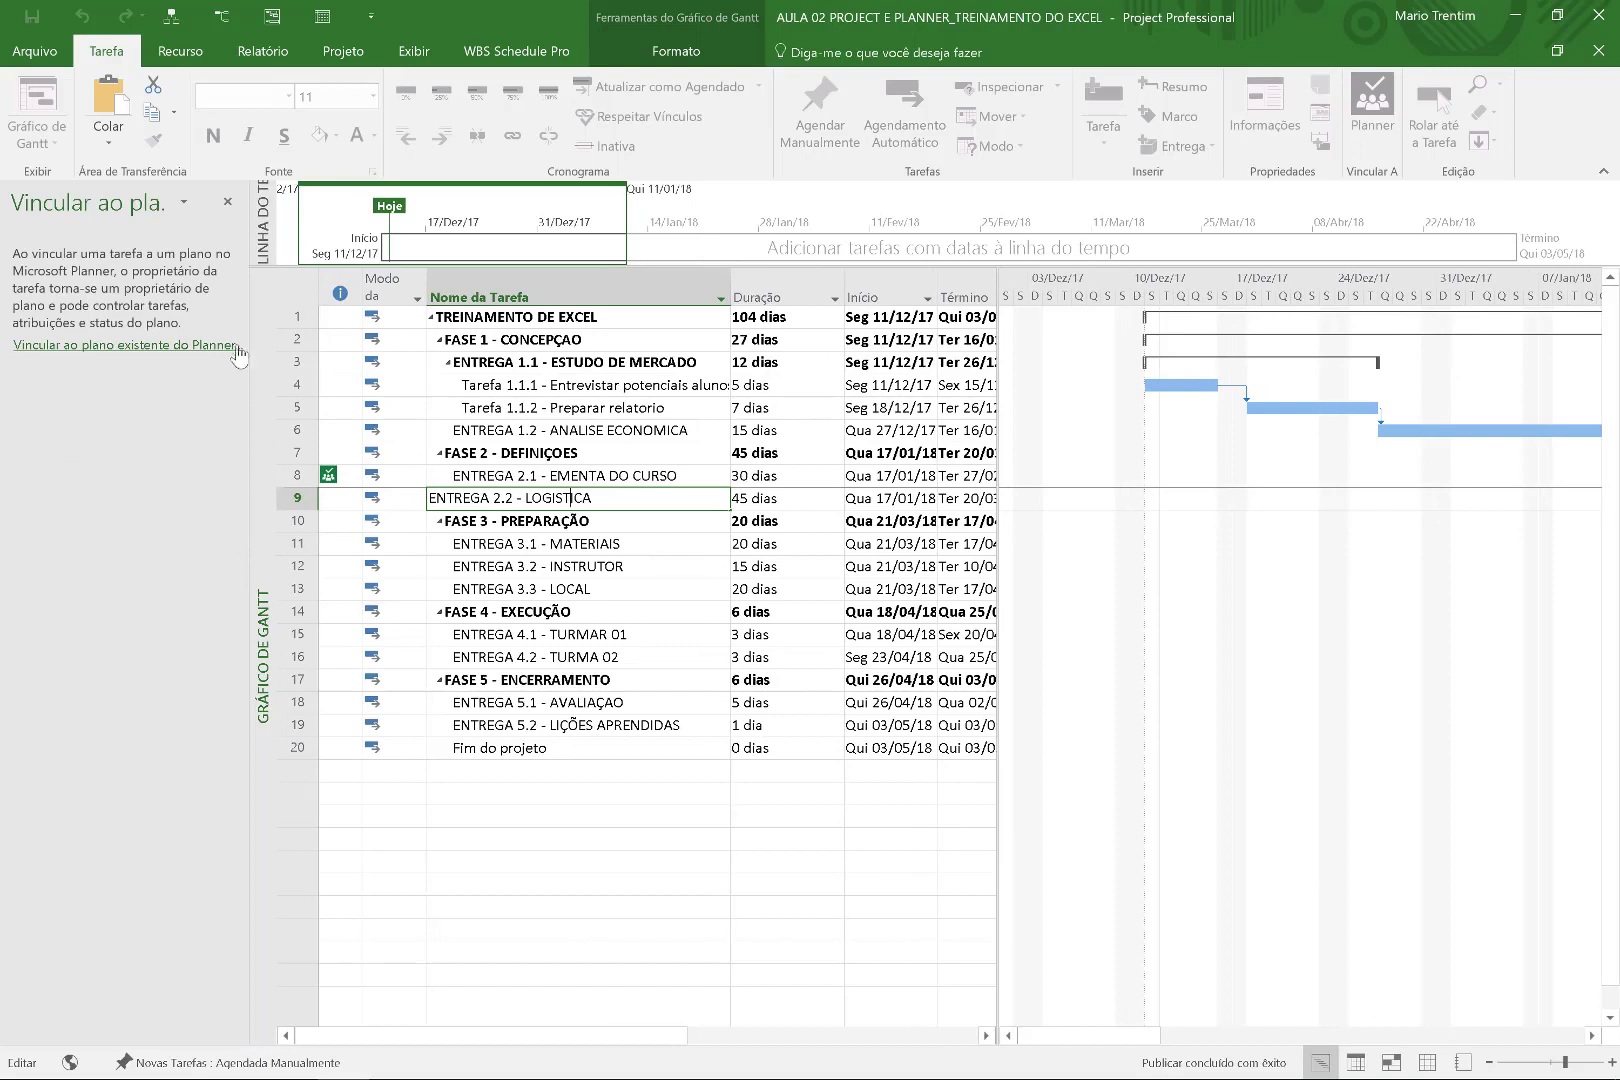
{"action": "left_click", "coordinate": [176, 345]}
{"action": "left_click", "coordinate": [168, 295]}
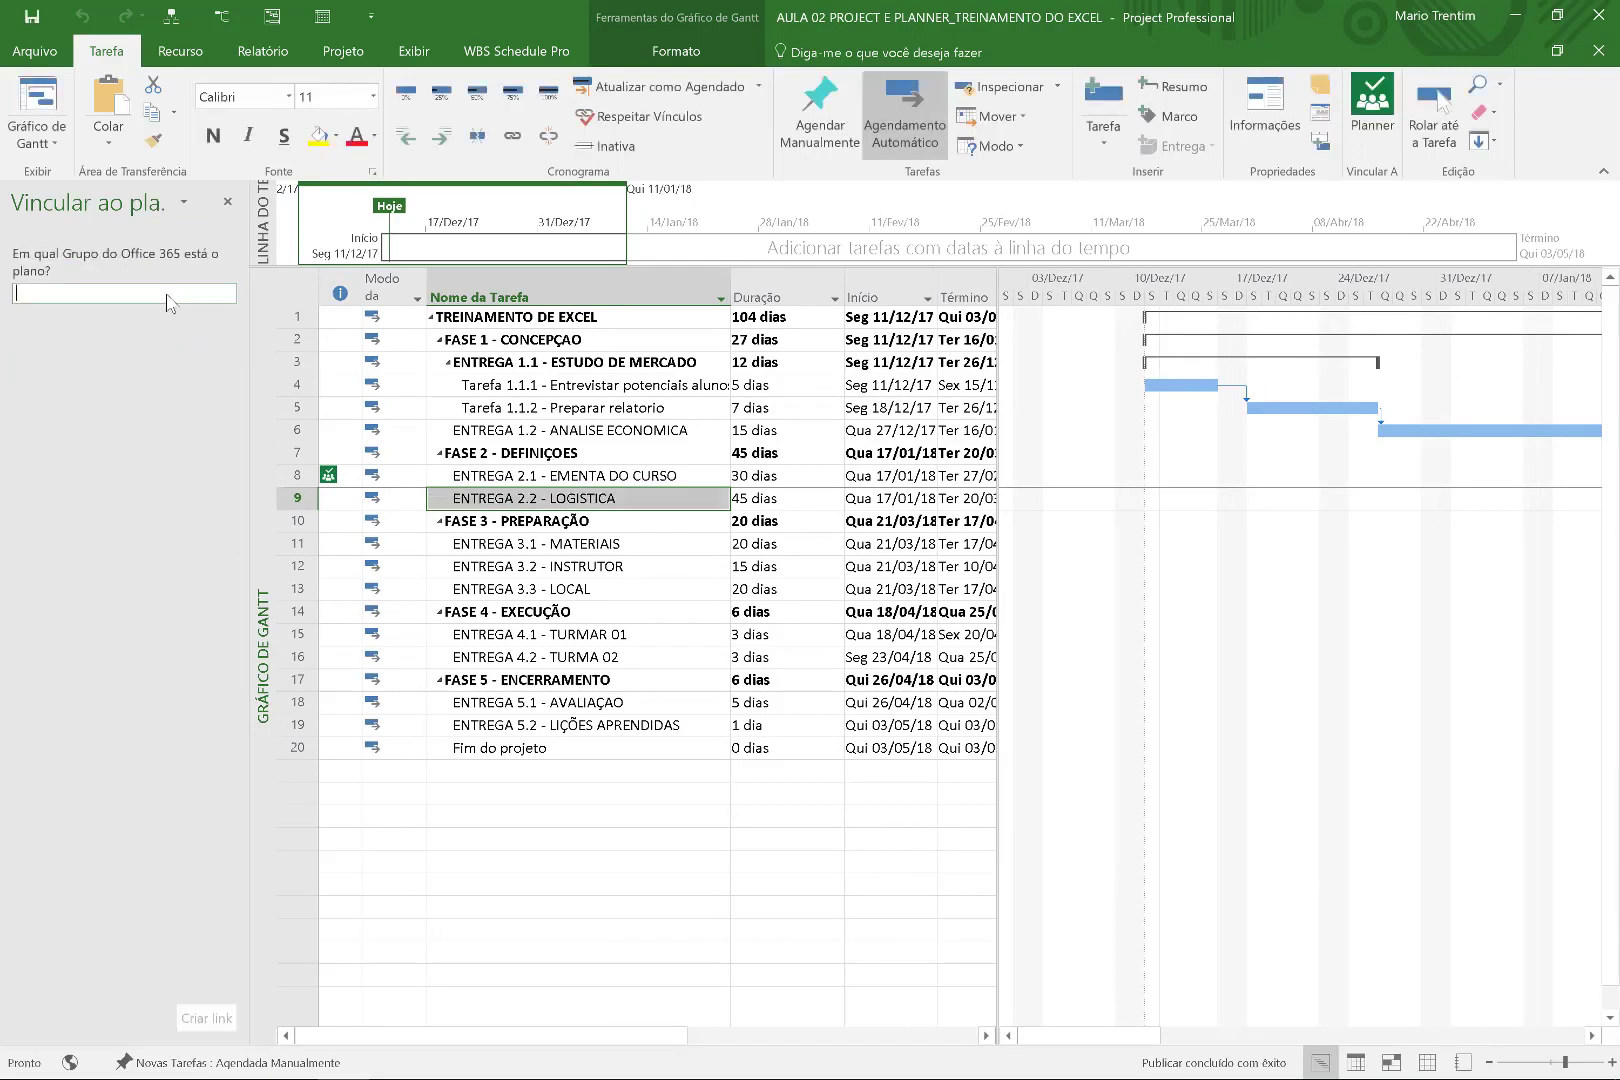
{"action": "type", "text": "LOGI"}
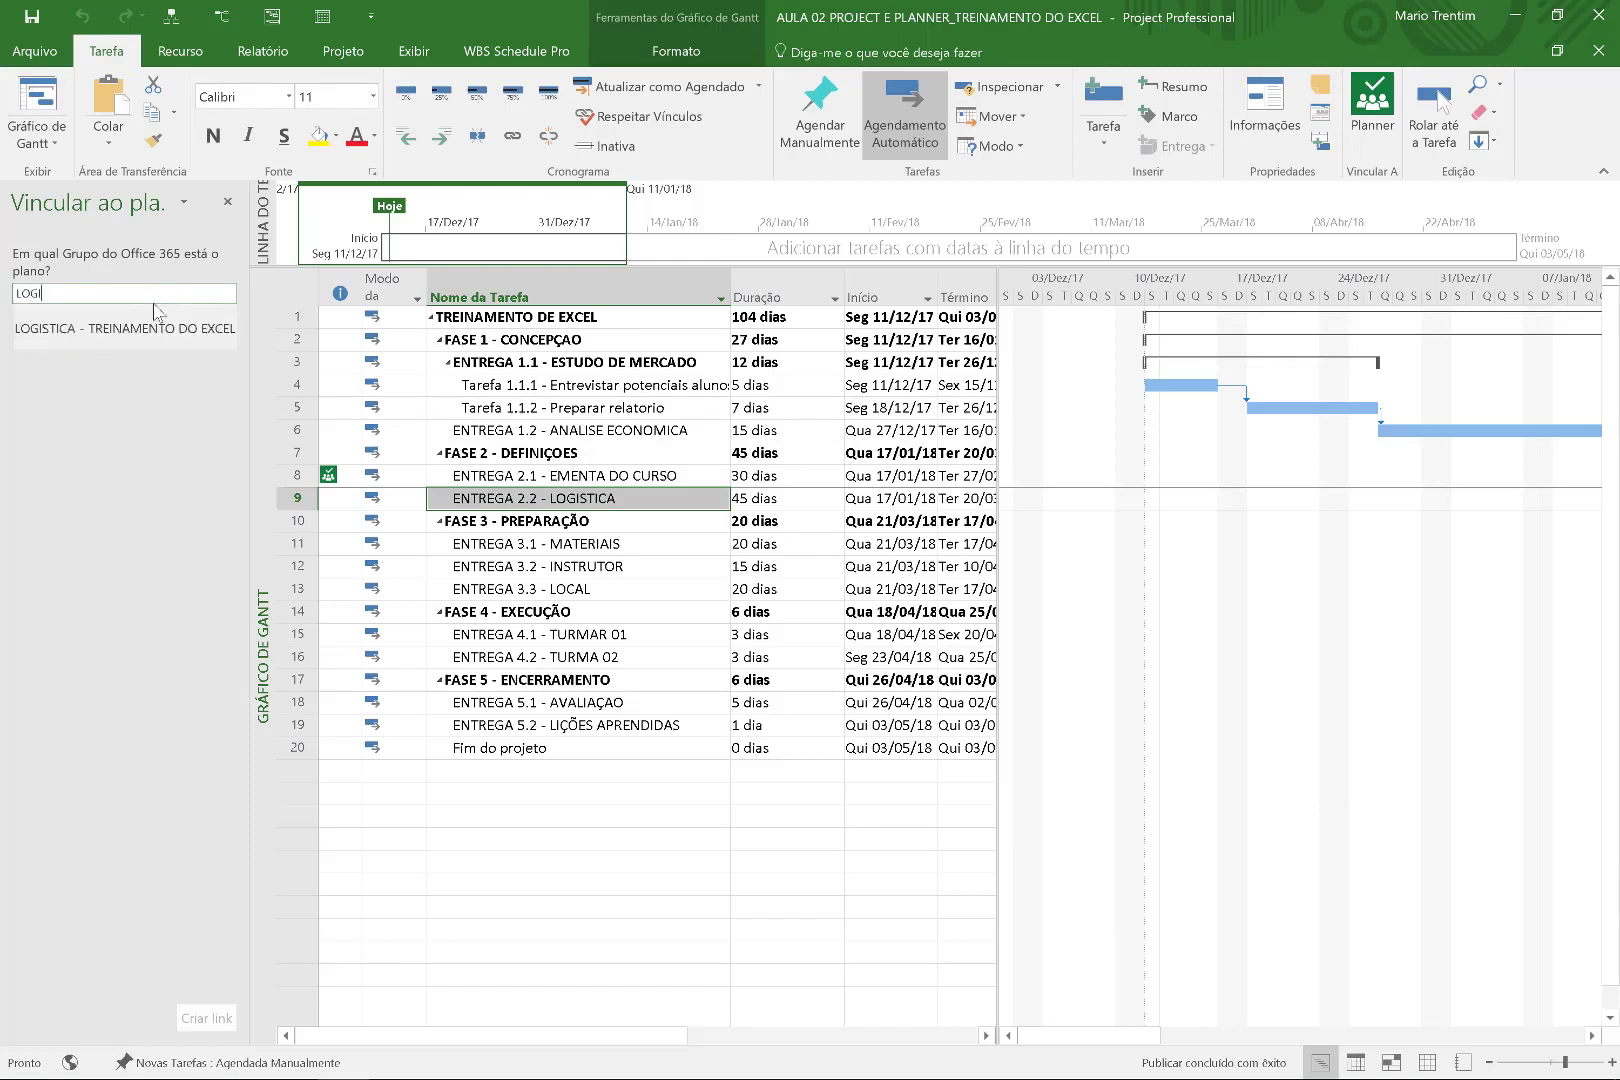
{"action": "left_click", "coordinate": [148, 327]}
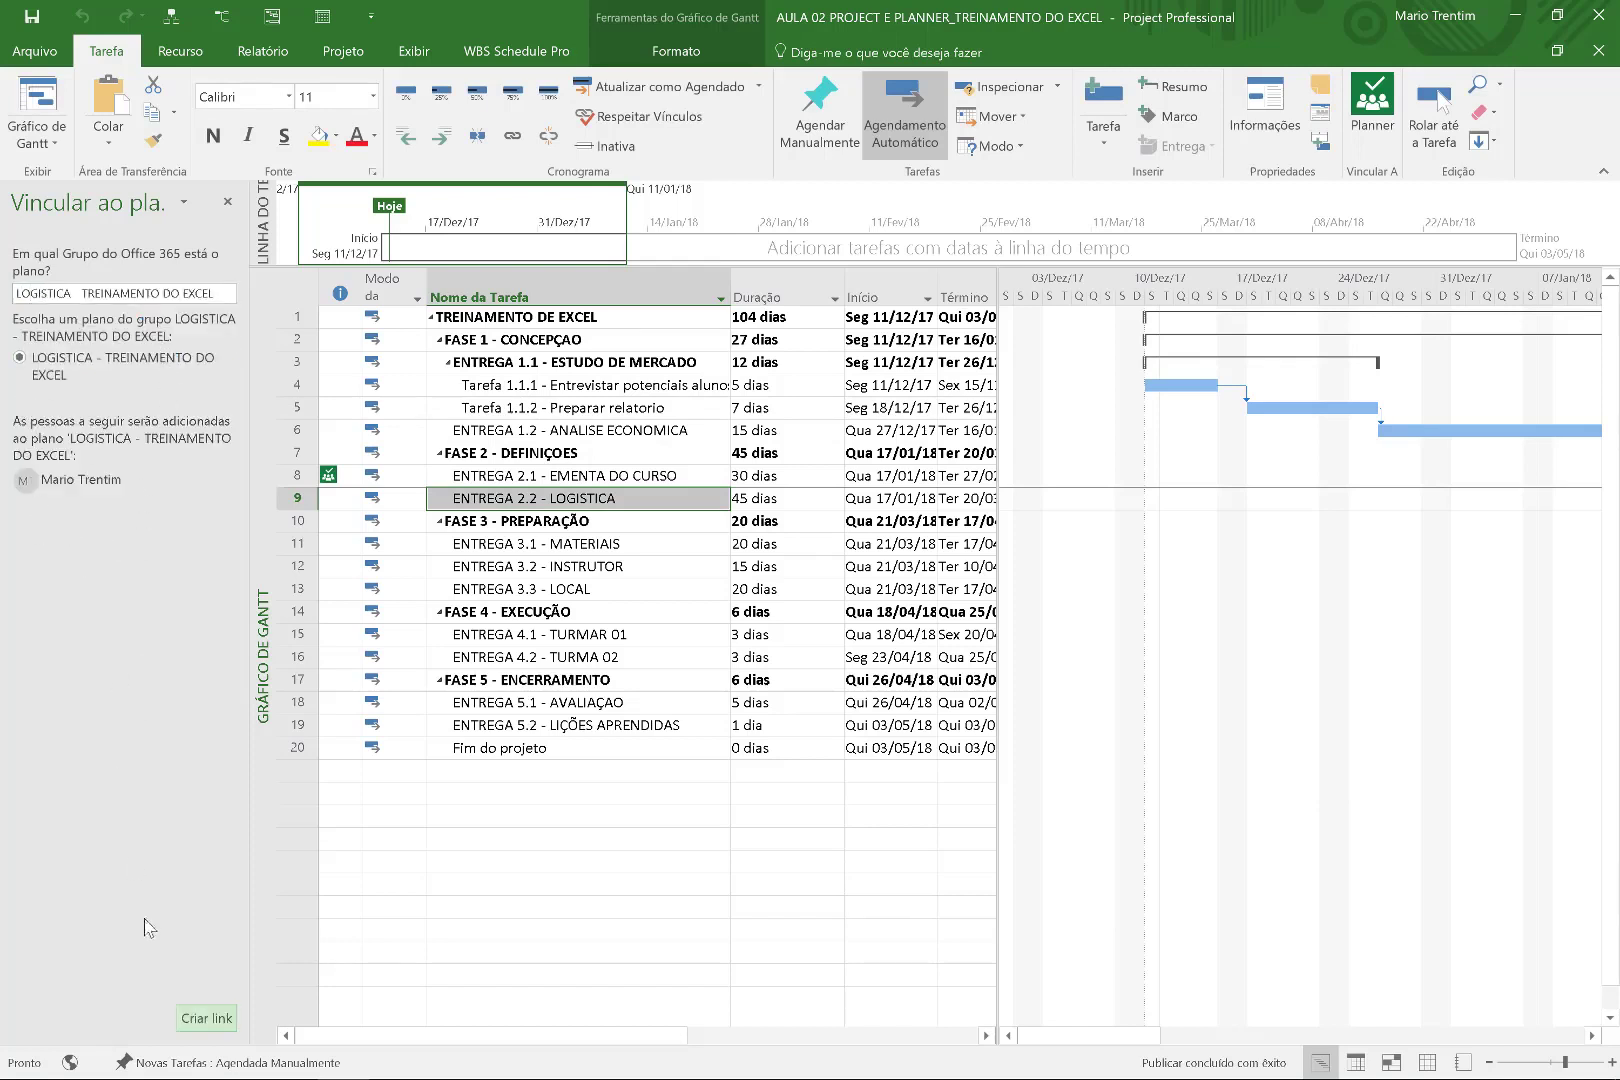
{"action": "left_click", "coordinate": [200, 1018]}
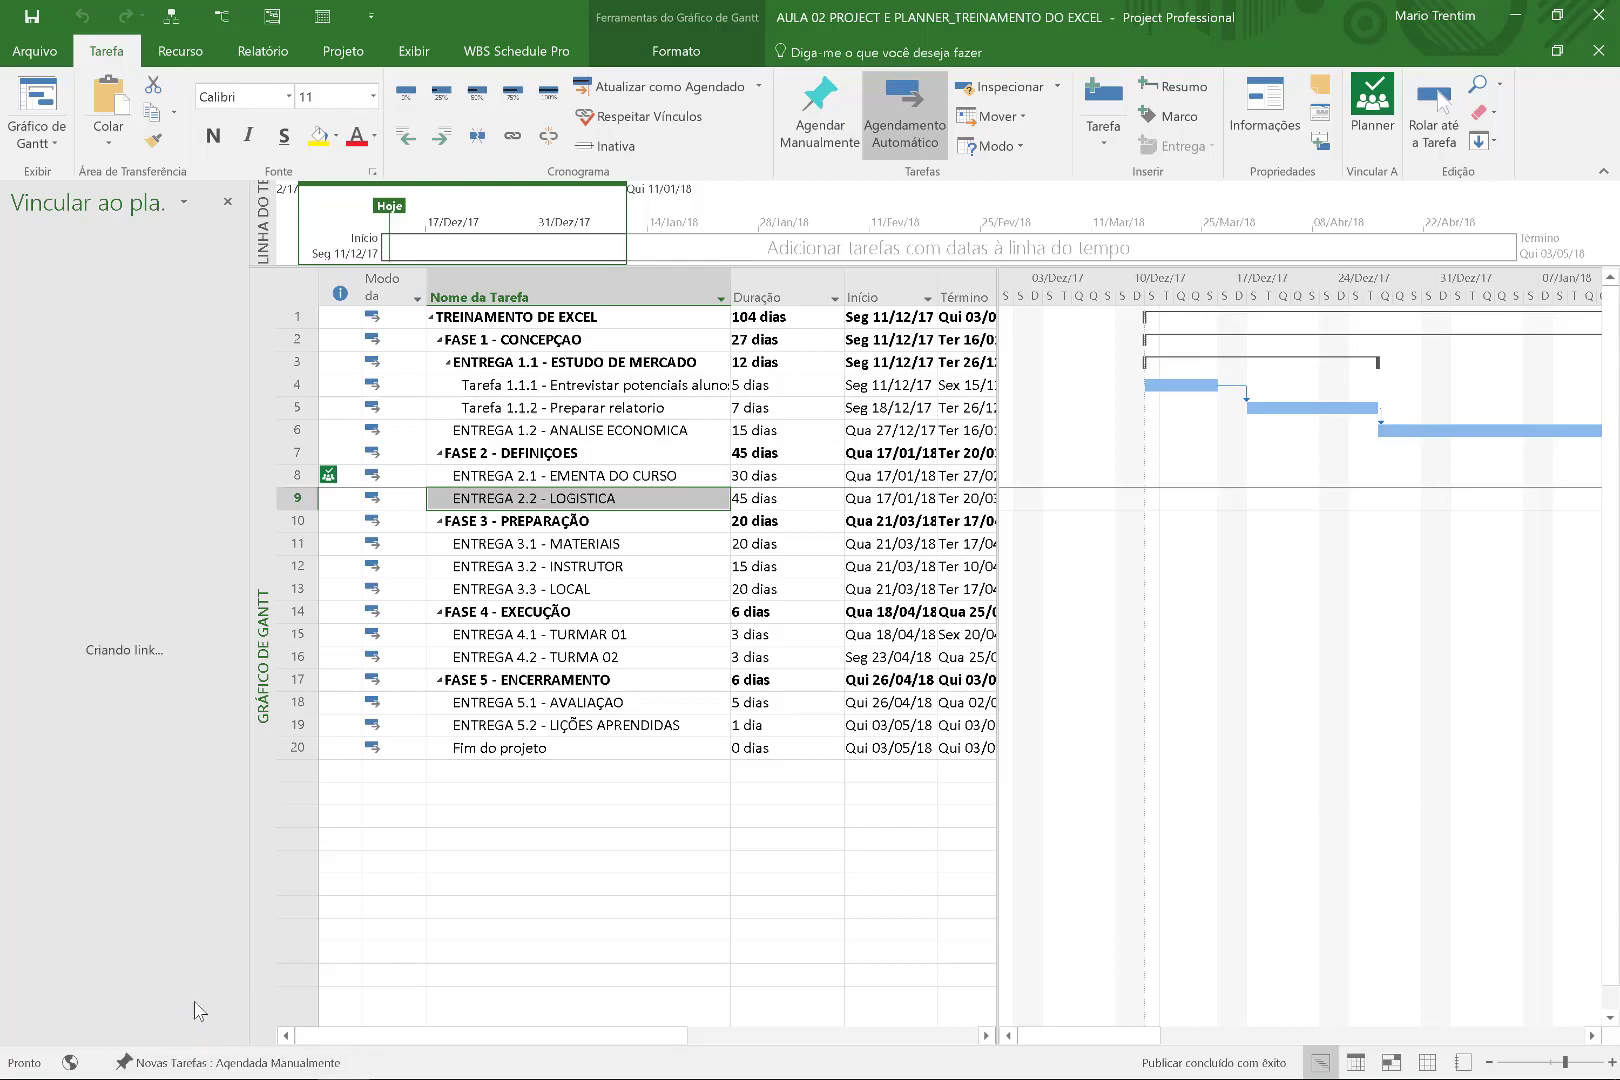
Compare the Planner plans linked to rows 8 (EMENTA) and 9 (LOGISTICA).
{"action": "left_click", "coordinate": [343, 498]}
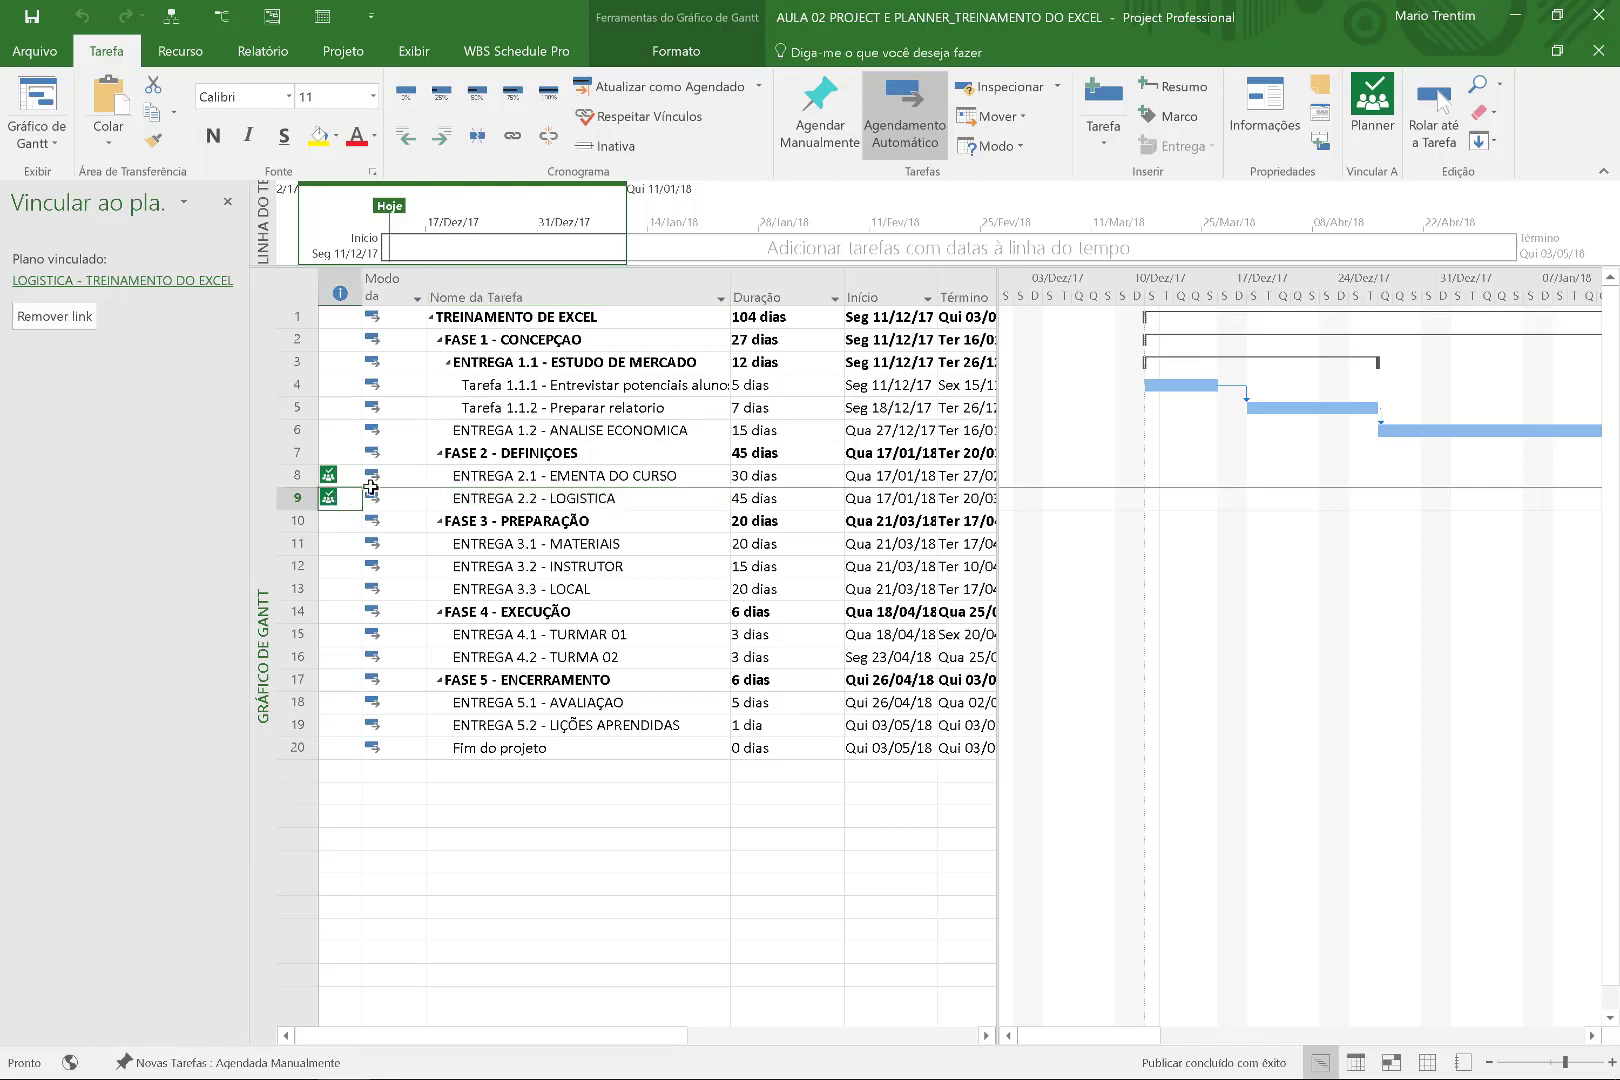
{"action": "left_click", "coordinate": [493, 479]}
{"action": "left_click", "coordinate": [536, 493]}
{"action": "left_click", "coordinate": [558, 473]}
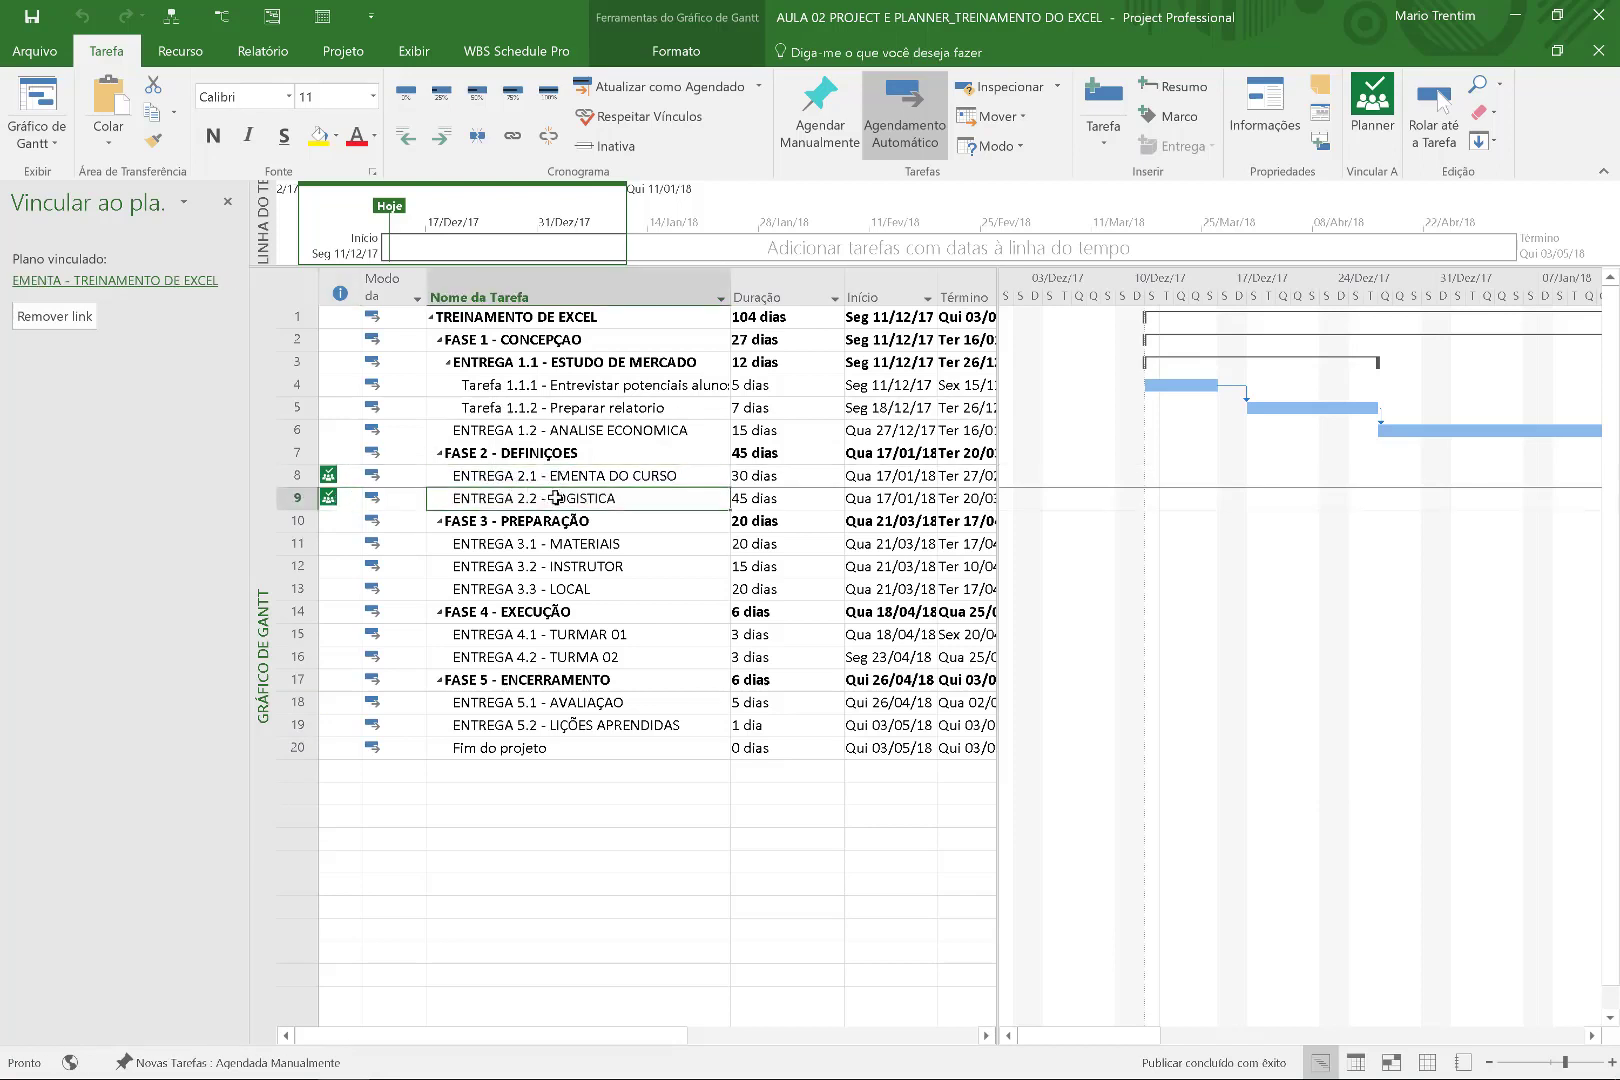
{"action": "left_click", "coordinate": [562, 484]}
{"action": "left_click", "coordinate": [568, 514]}
{"action": "left_click", "coordinate": [572, 475]}
{"action": "left_click", "coordinate": [573, 494]}
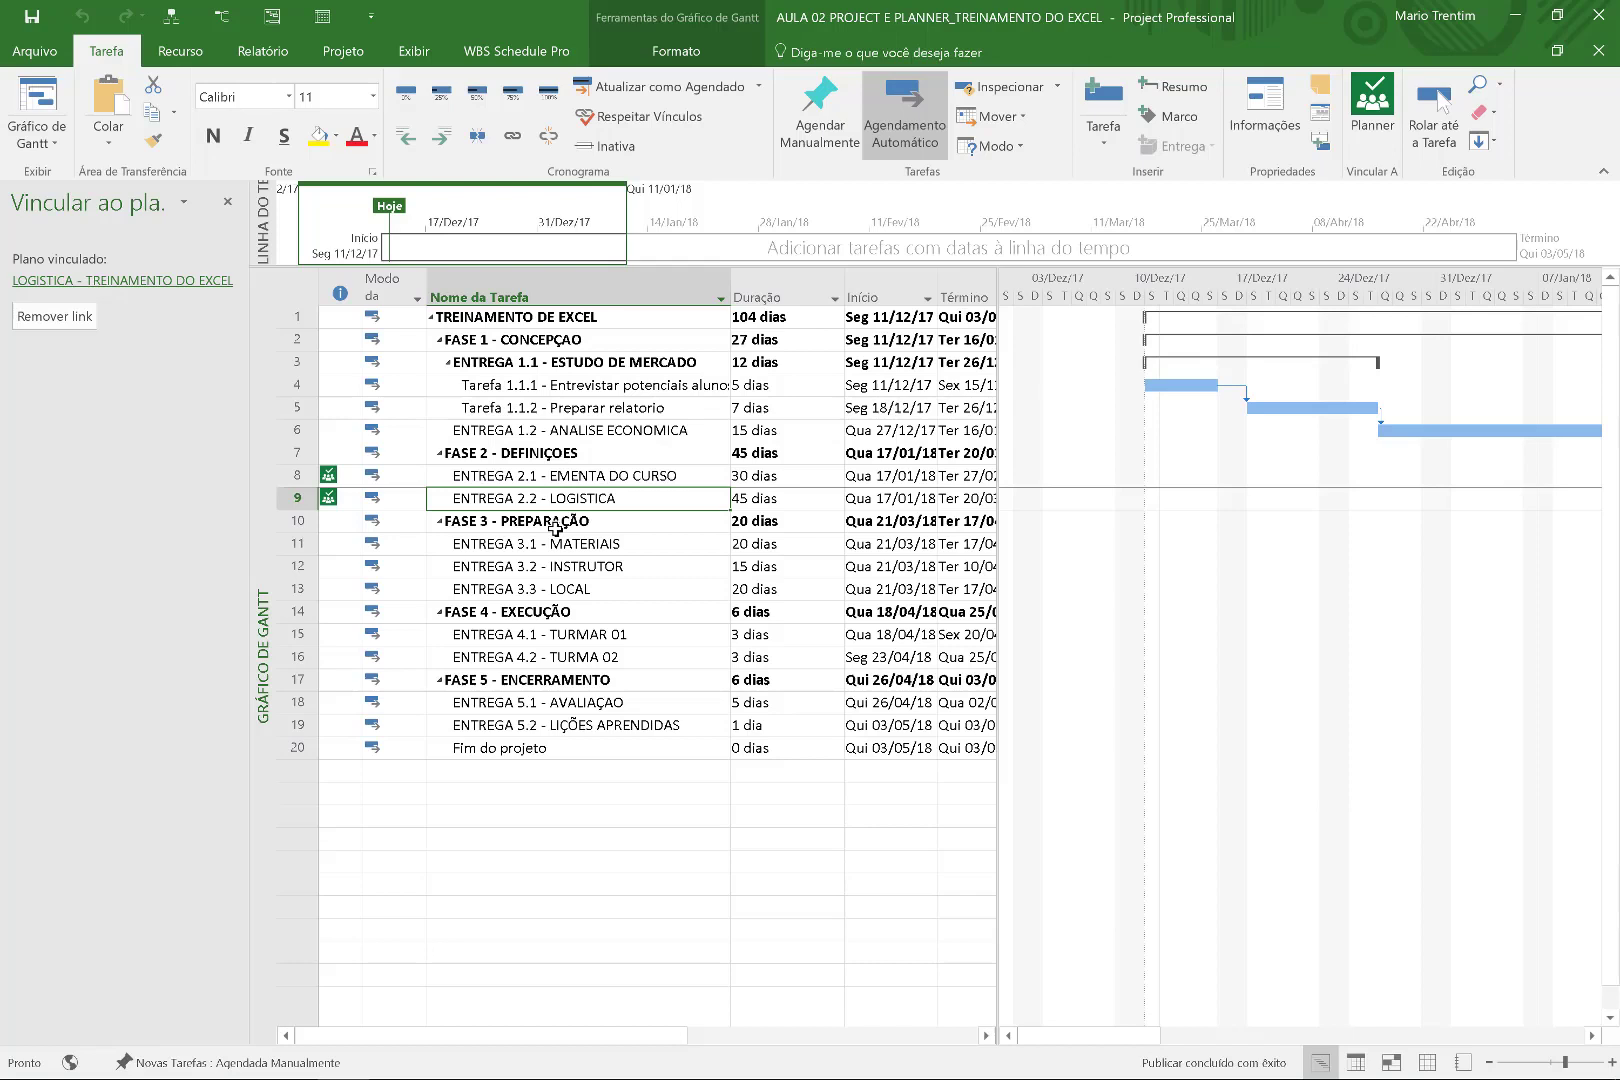
Insert blank rows above Fim do projeto and select empty row 20.
{"action": "left_click", "coordinate": [711, 725]}
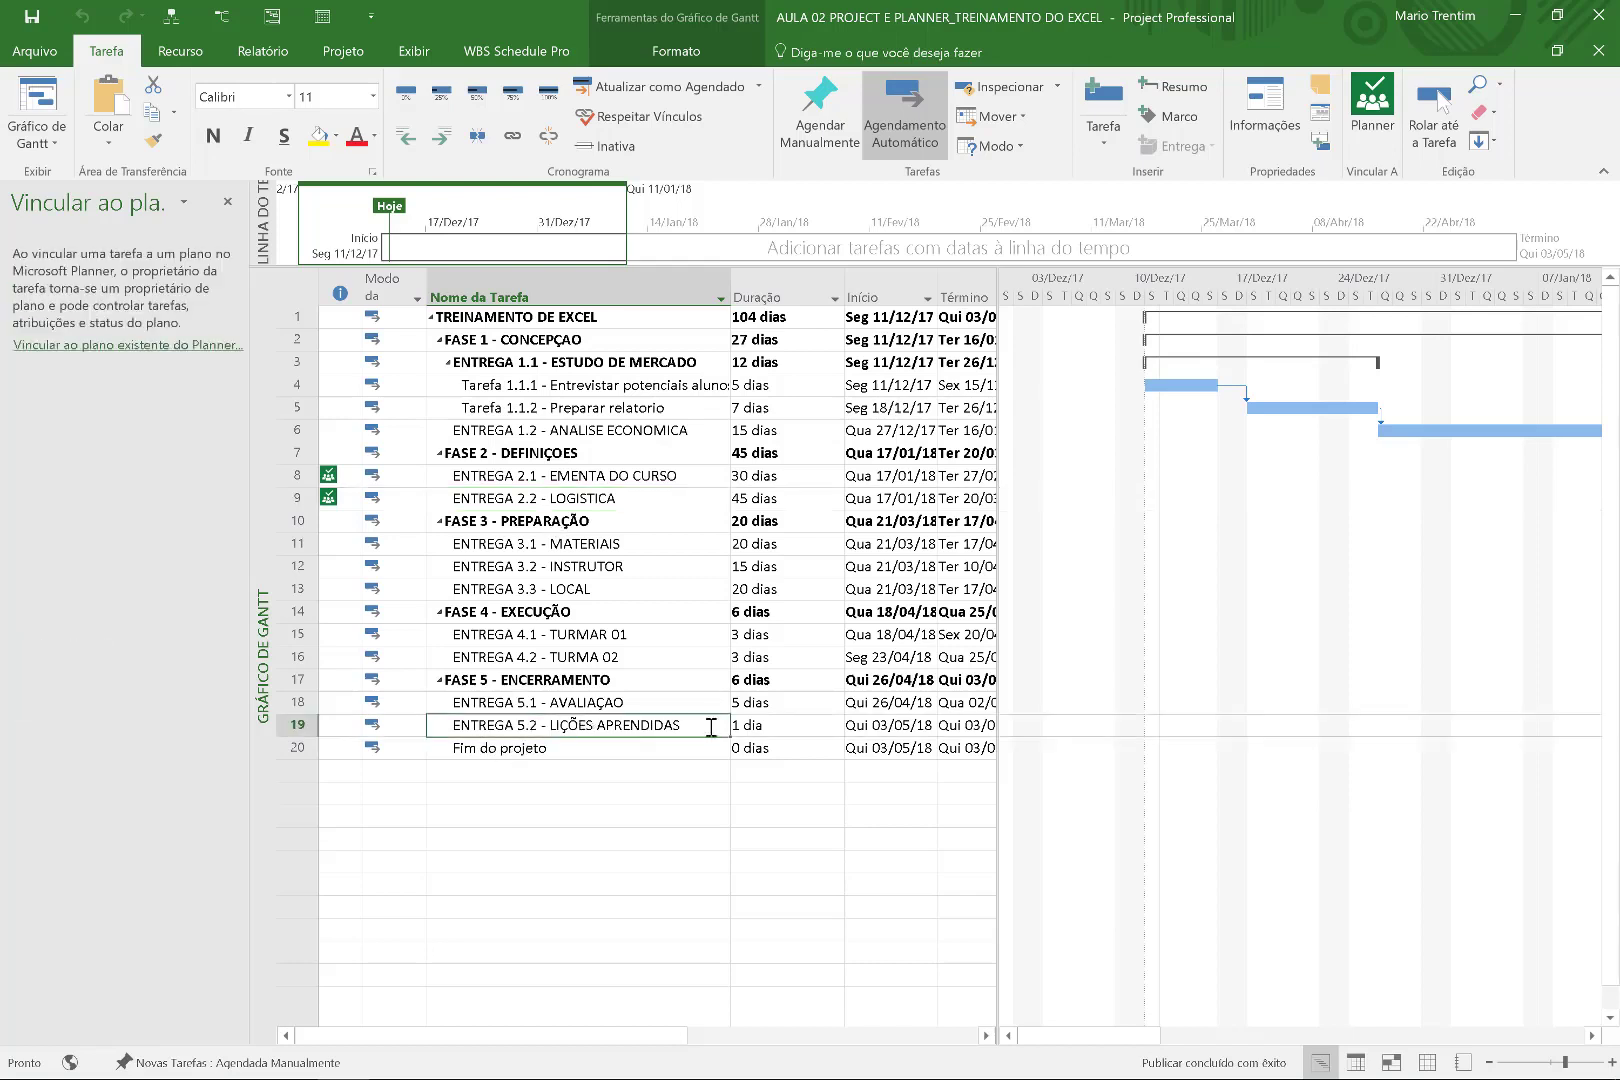
{"action": "left_click", "coordinate": [596, 747]}
{"action": "key", "text": "Insert"}
{"action": "key", "text": "Insert"}
{"action": "left_click", "coordinate": [589, 724]}
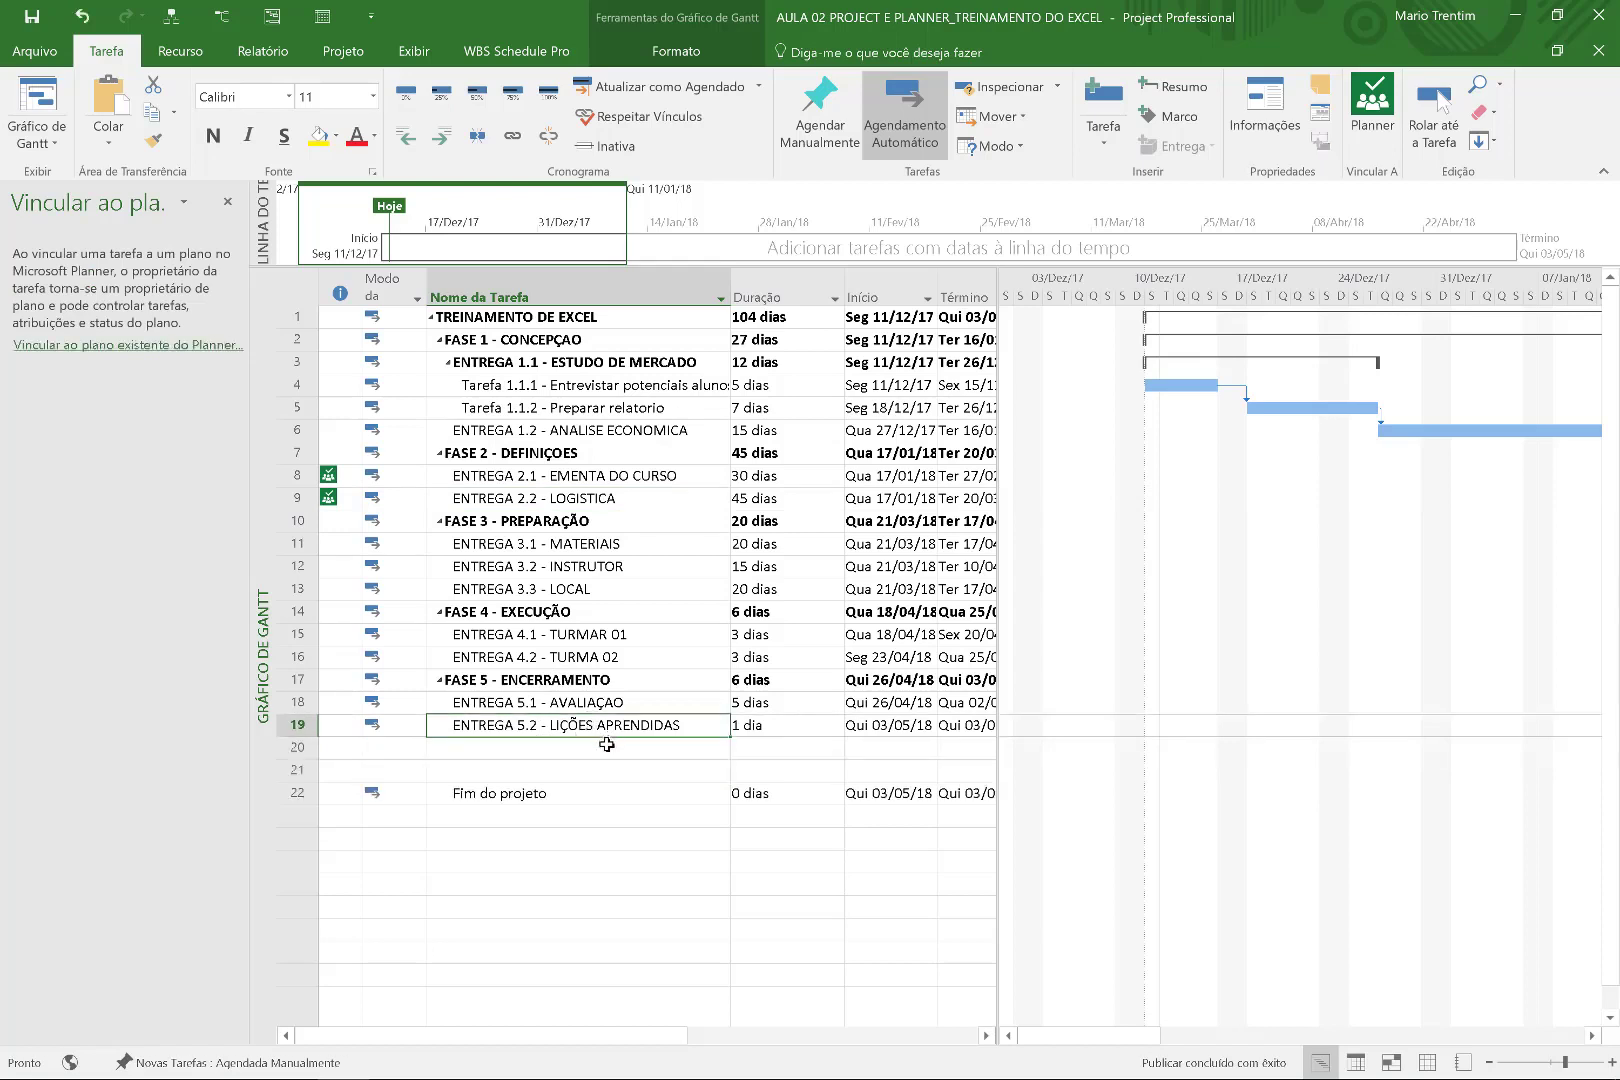
{"action": "left_click", "coordinate": [608, 750]}
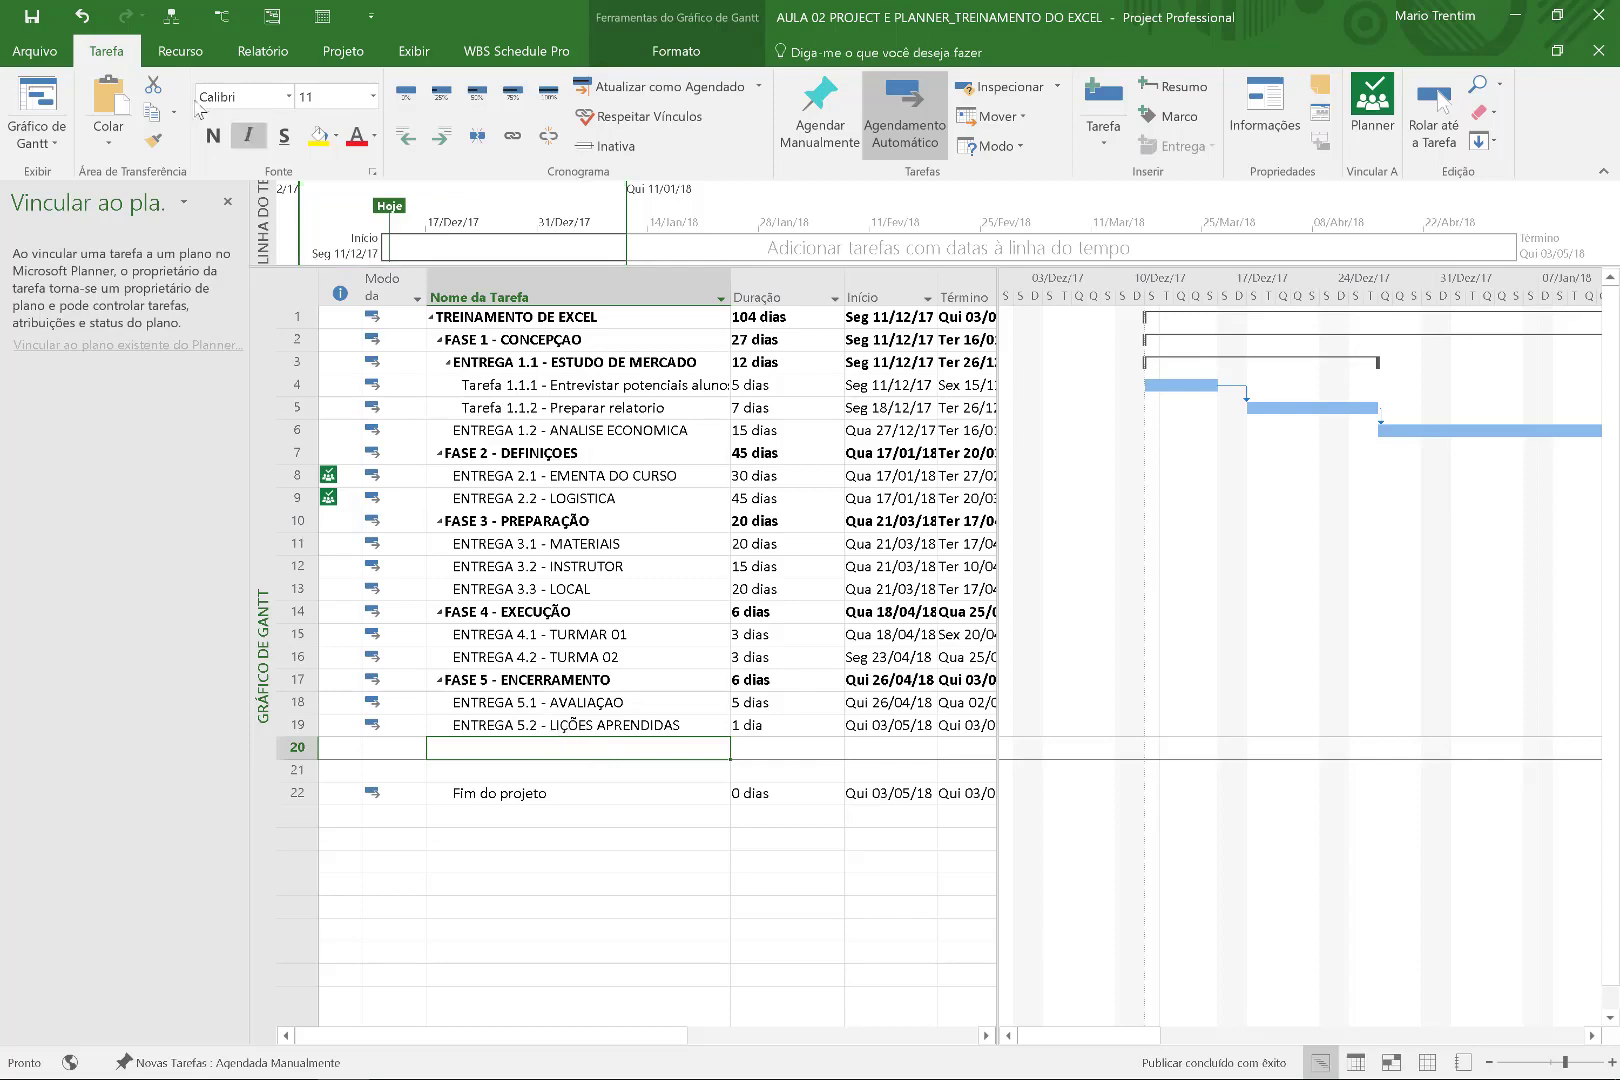
Insert the webinar project file dated 08/12/17 as a read-only subproject.
{"action": "left_click", "coordinate": [343, 52]}
{"action": "left_click", "coordinate": [36, 110]}
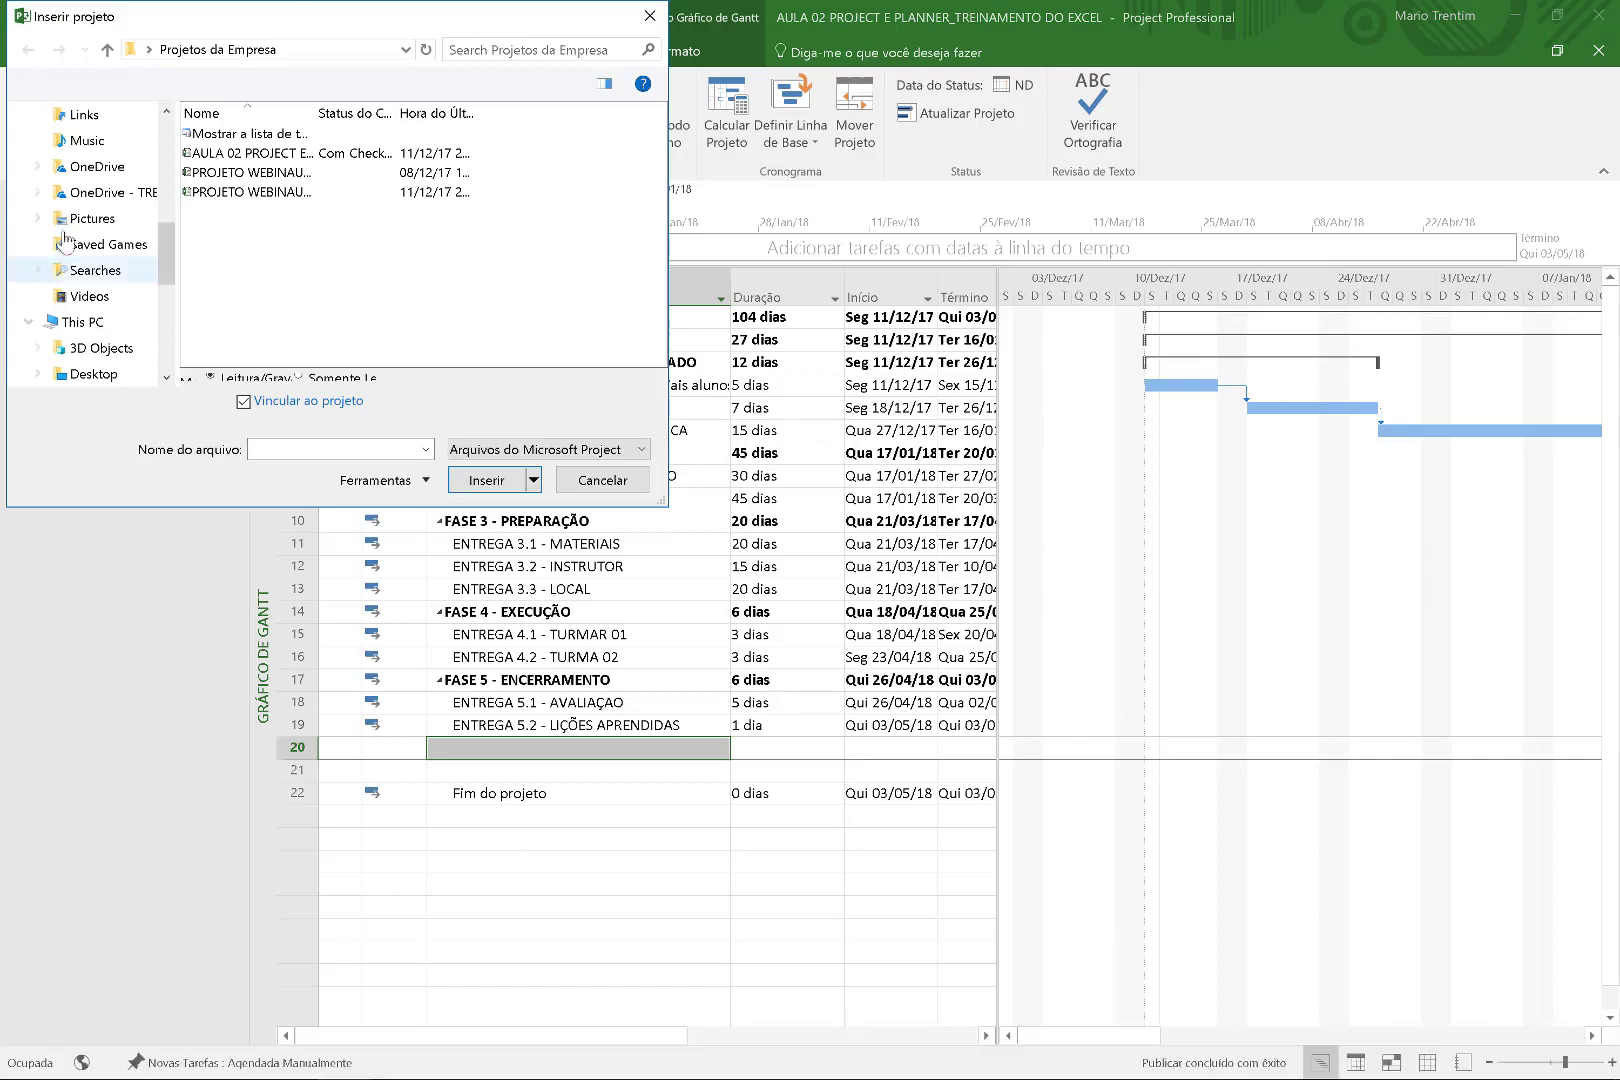
{"action": "left_click", "coordinate": [280, 172]}
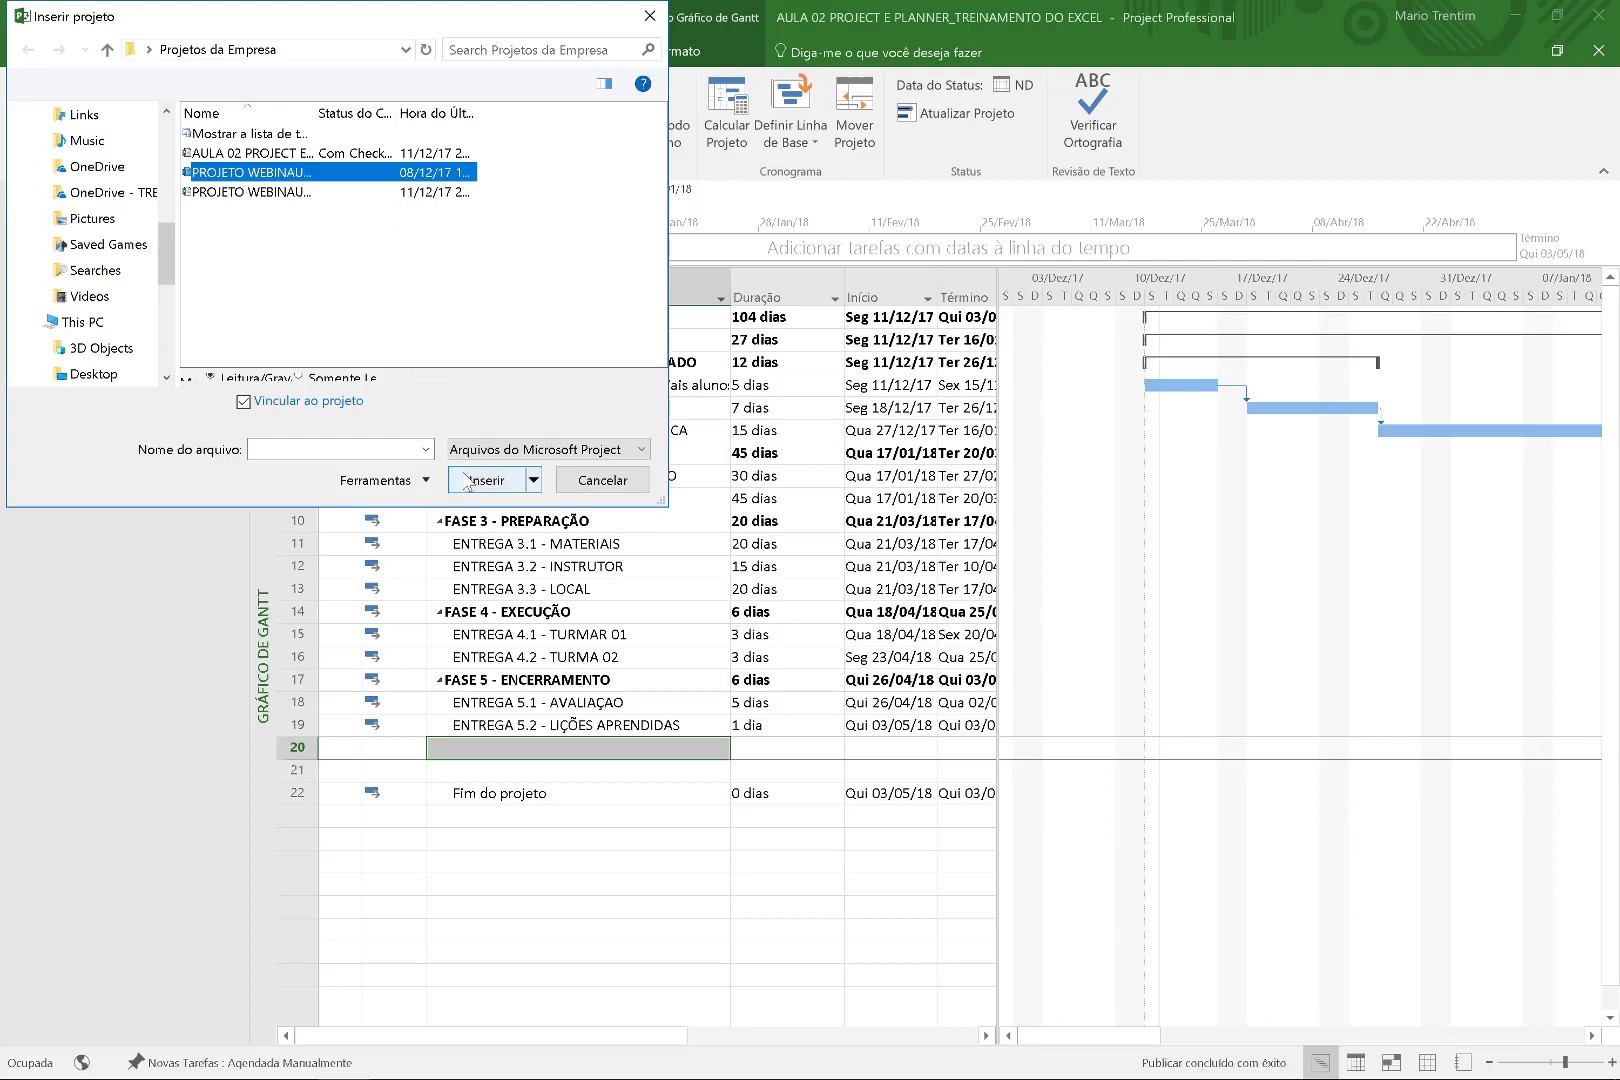
{"action": "left_click", "coordinate": [466, 480]}
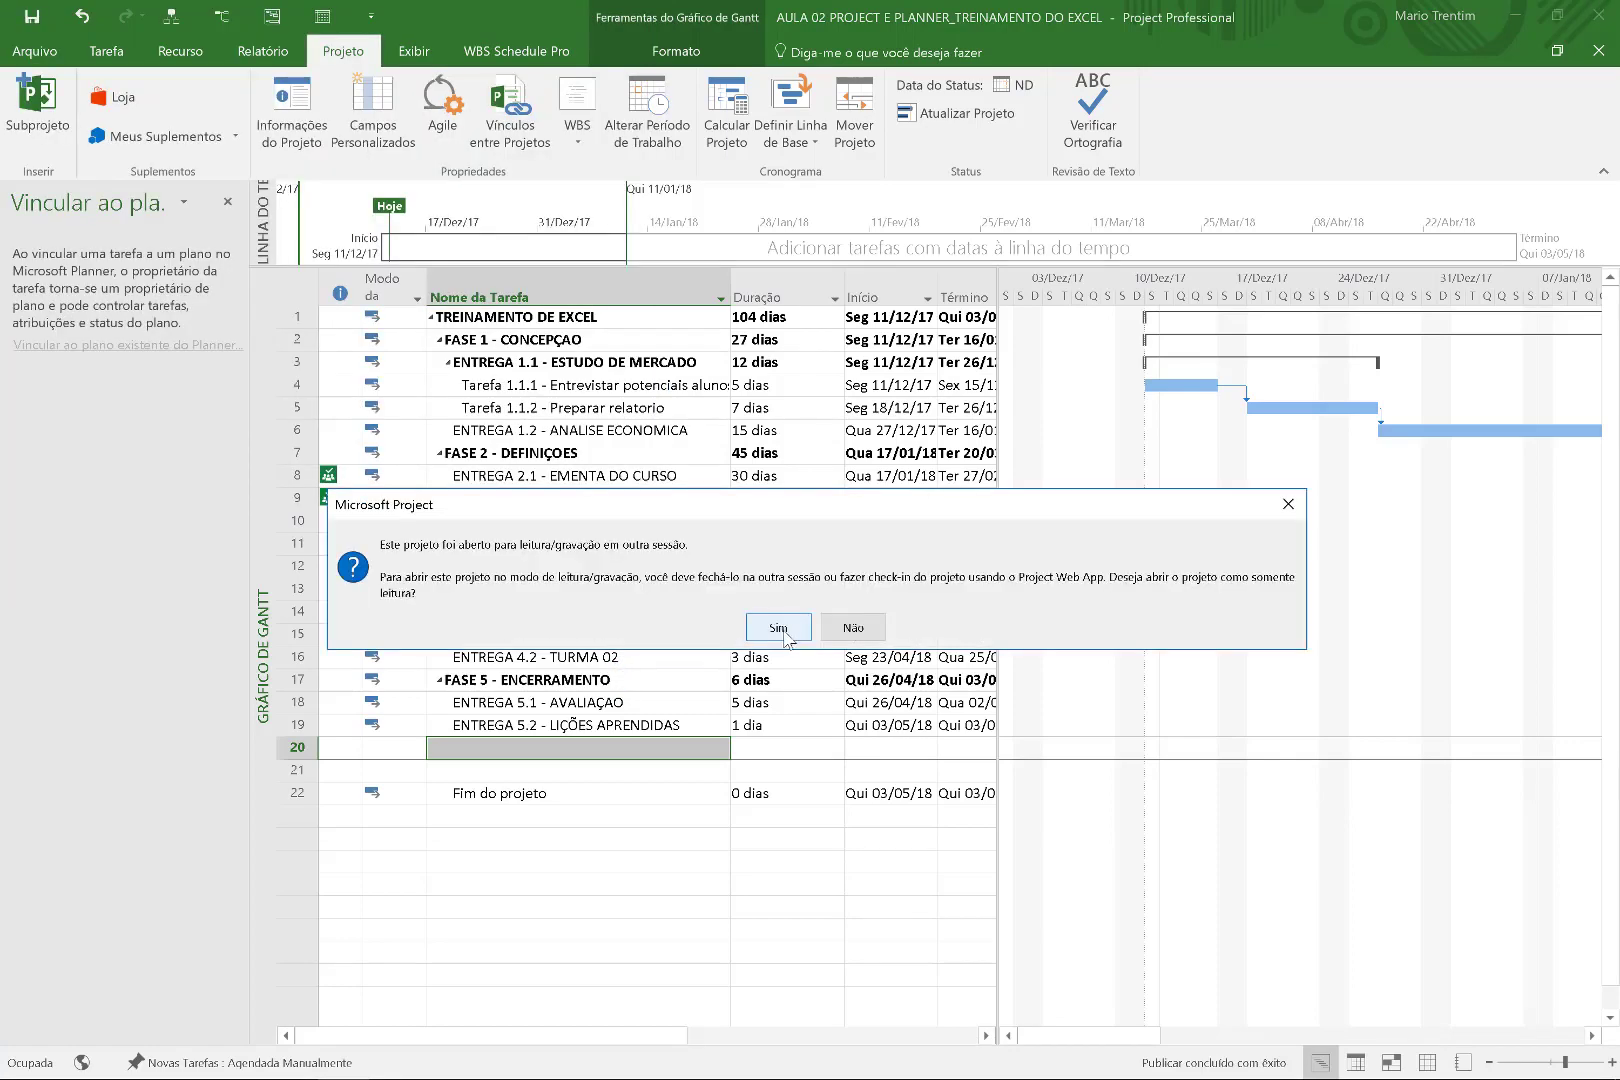
{"action": "left_click", "coordinate": [780, 629]}
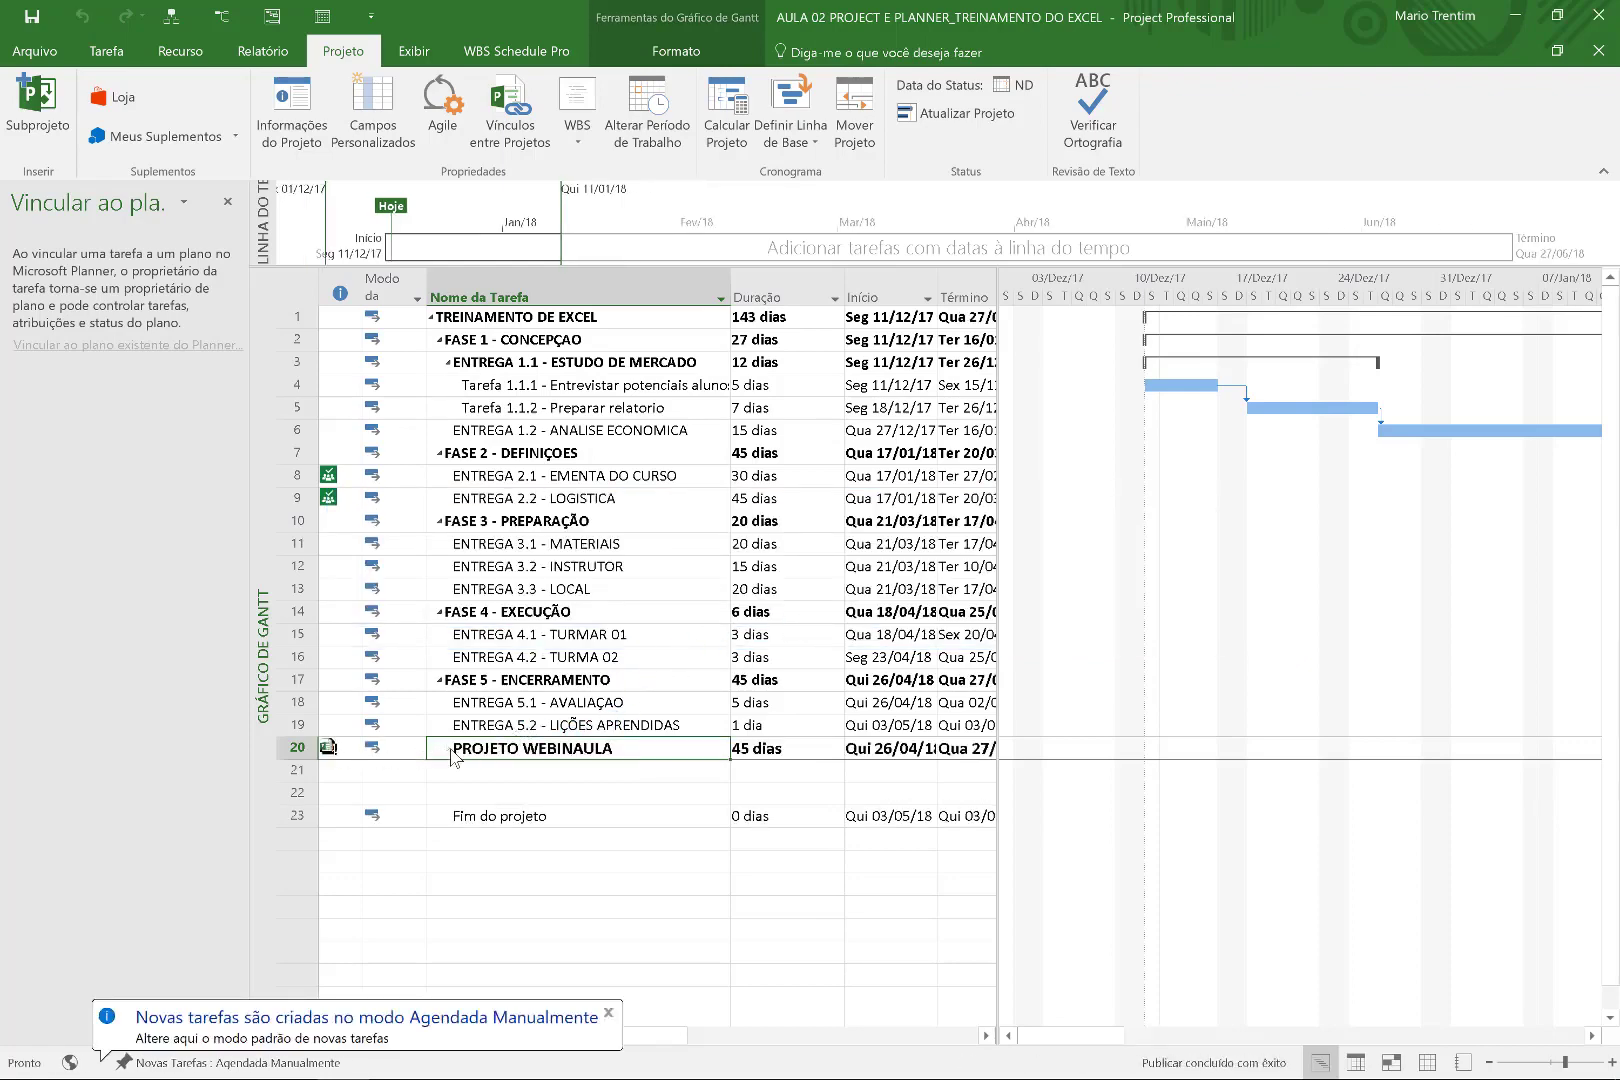
Indent PROJETO WEBINAULA under ENTREGA 5.2 and expand its subproject tasks.
{"action": "left_click", "coordinate": [530, 753]}
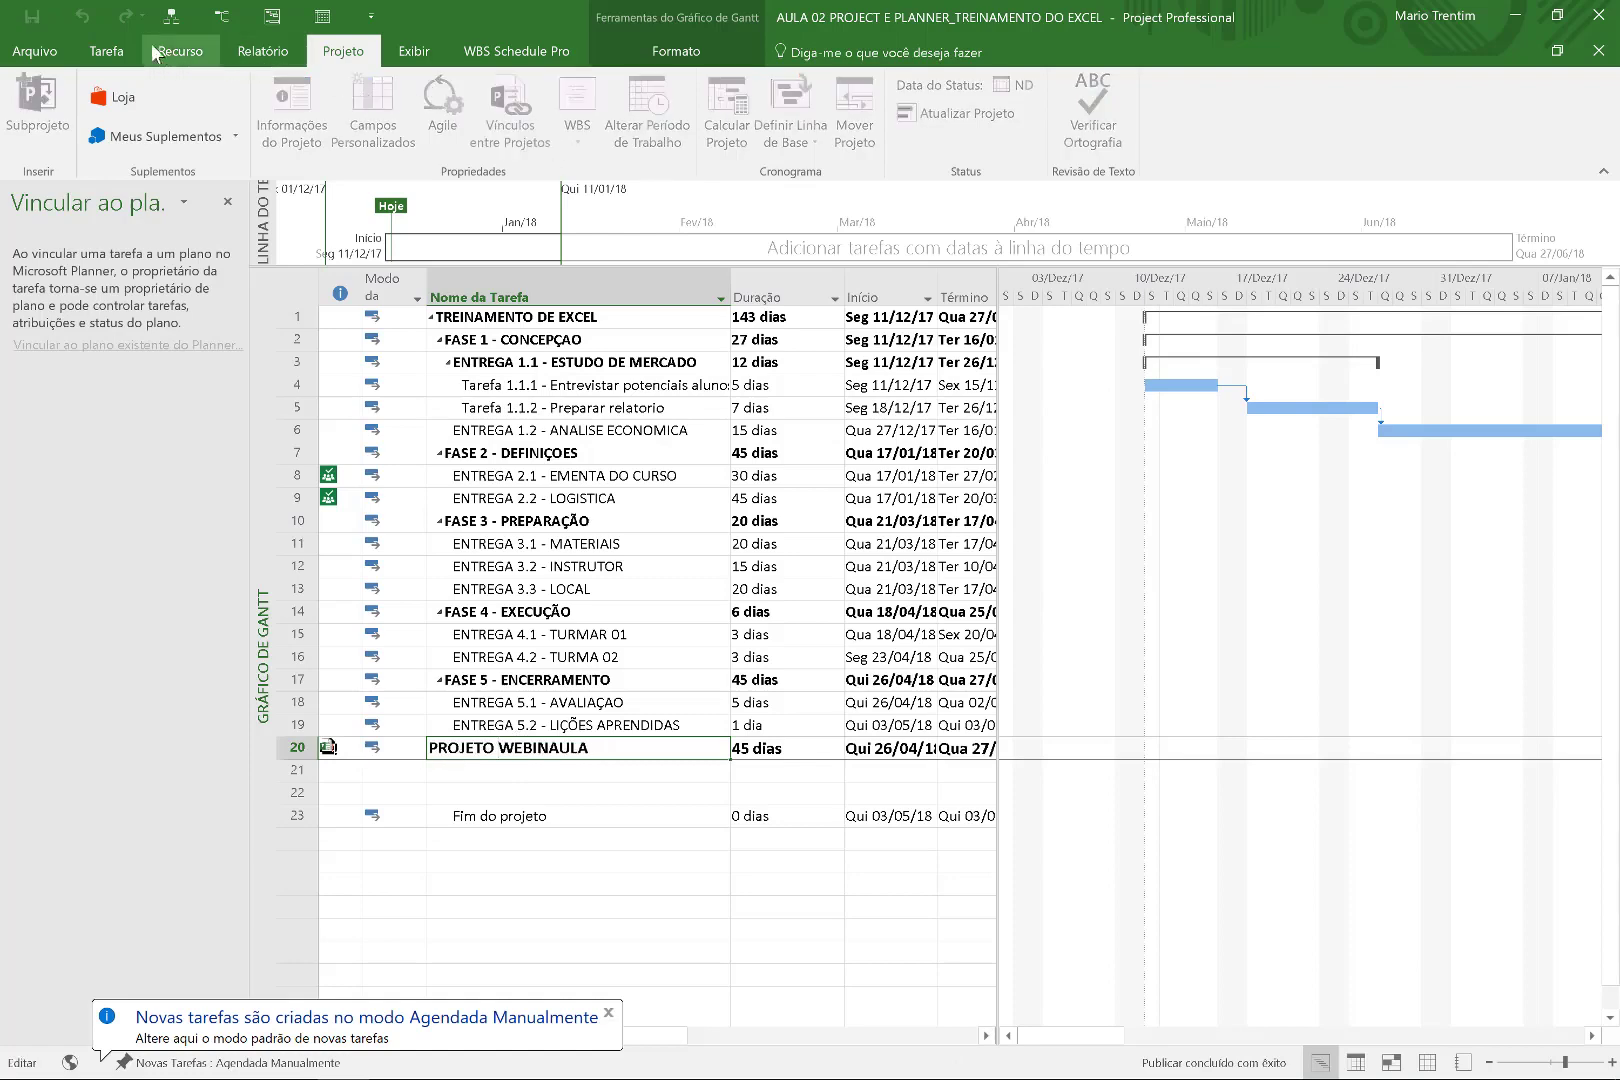
{"action": "left_click", "coordinate": [106, 51]}
{"action": "left_click", "coordinate": [443, 138]}
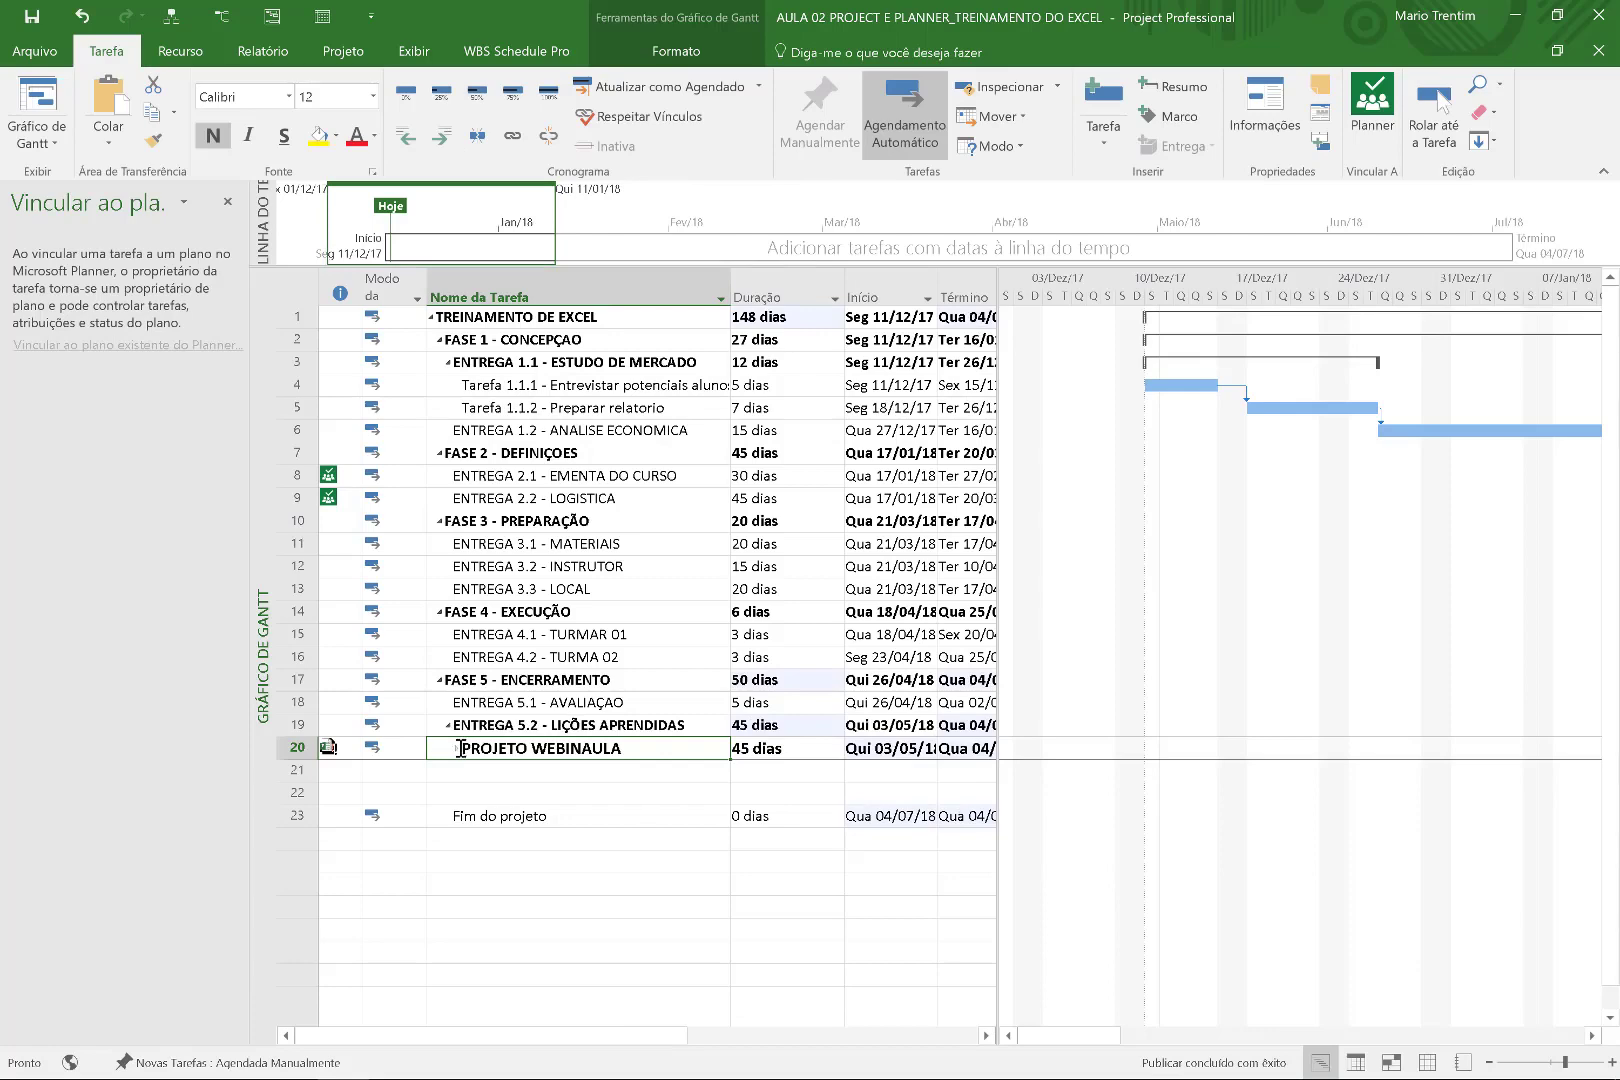
{"action": "left_click", "coordinate": [458, 748]}
{"action": "left_click", "coordinate": [458, 748]}
{"action": "left_click", "coordinate": [458, 748]}
Collapse and expand ENTREGA 5.2 and PROJETO WEBINAULA to review the subproject.
{"action": "left_click", "coordinate": [458, 748]}
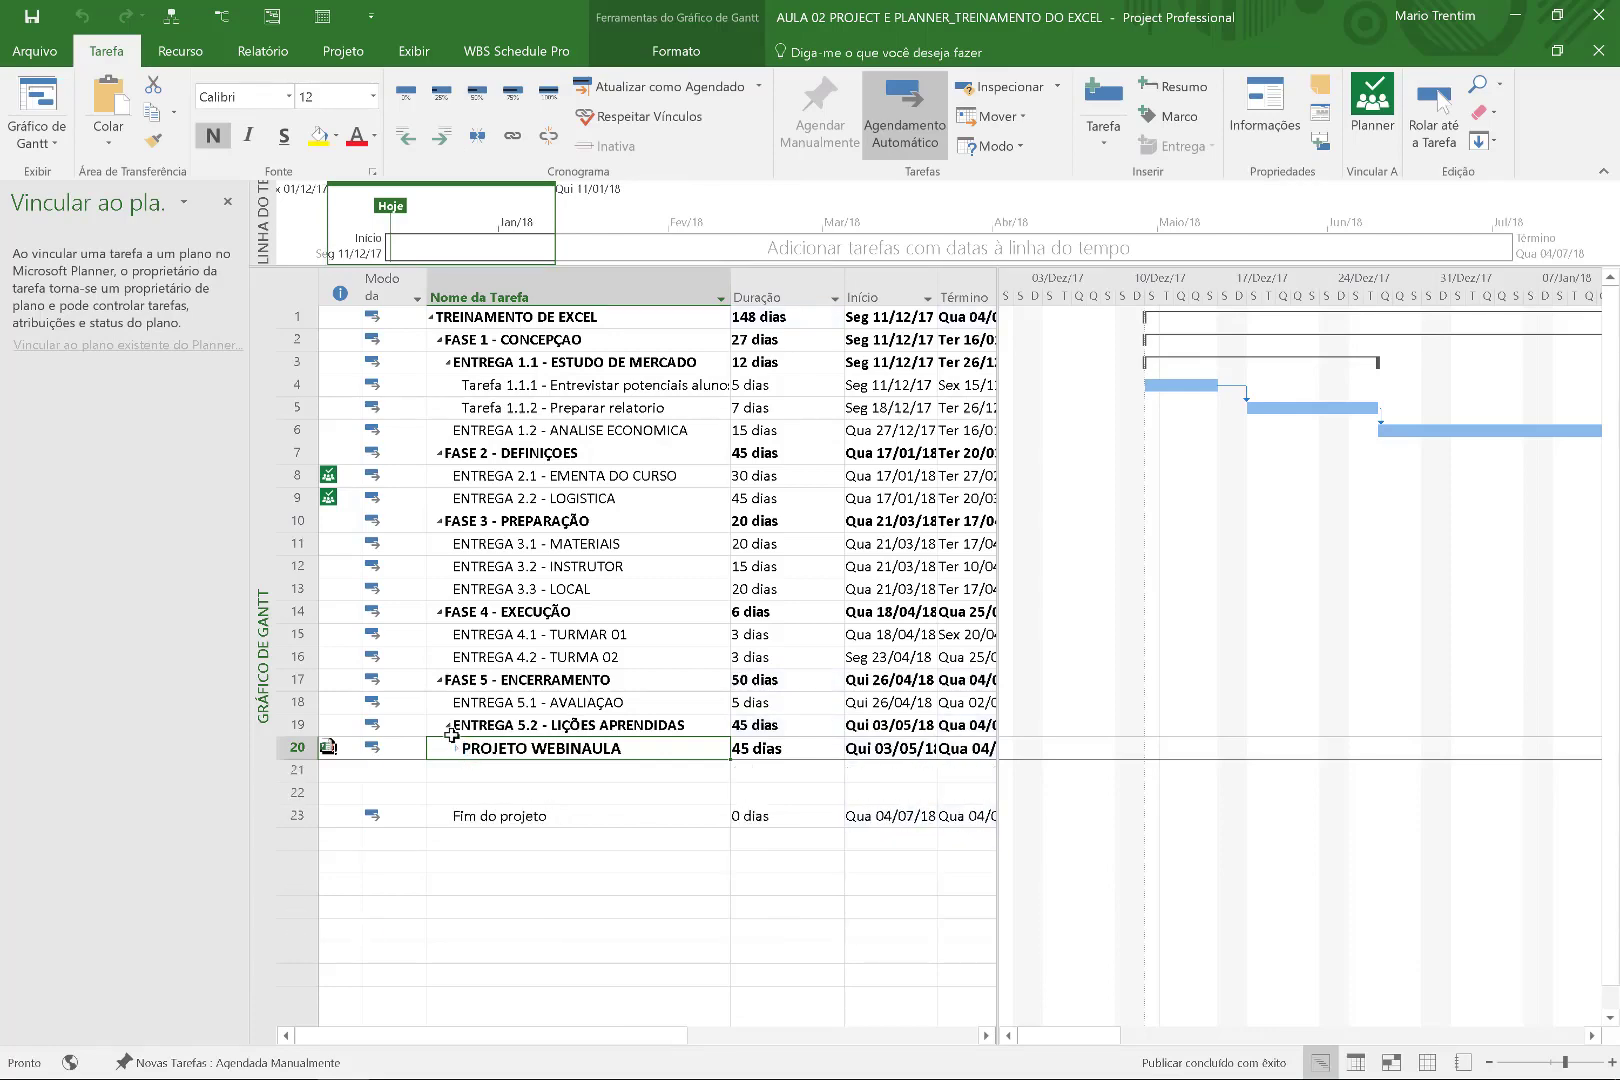
{"action": "left_click", "coordinate": [447, 726]}
{"action": "left_click", "coordinate": [447, 726]}
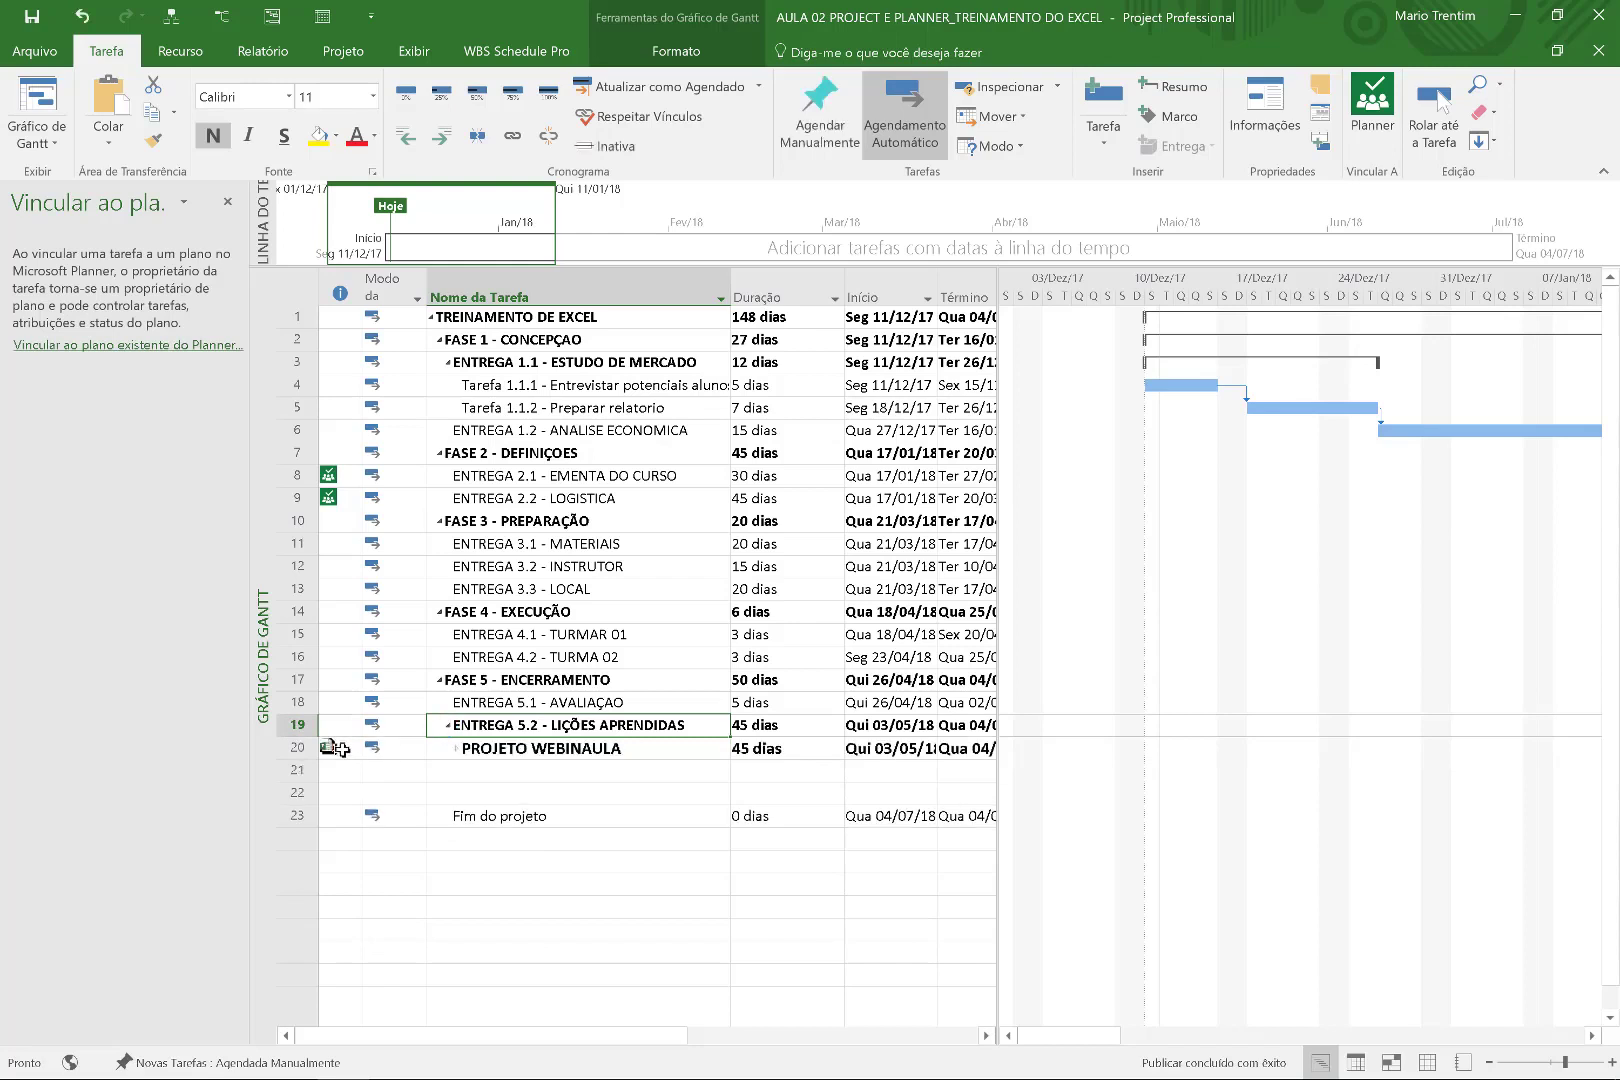
{"action": "mouse_move", "coordinate": [320, 751]}
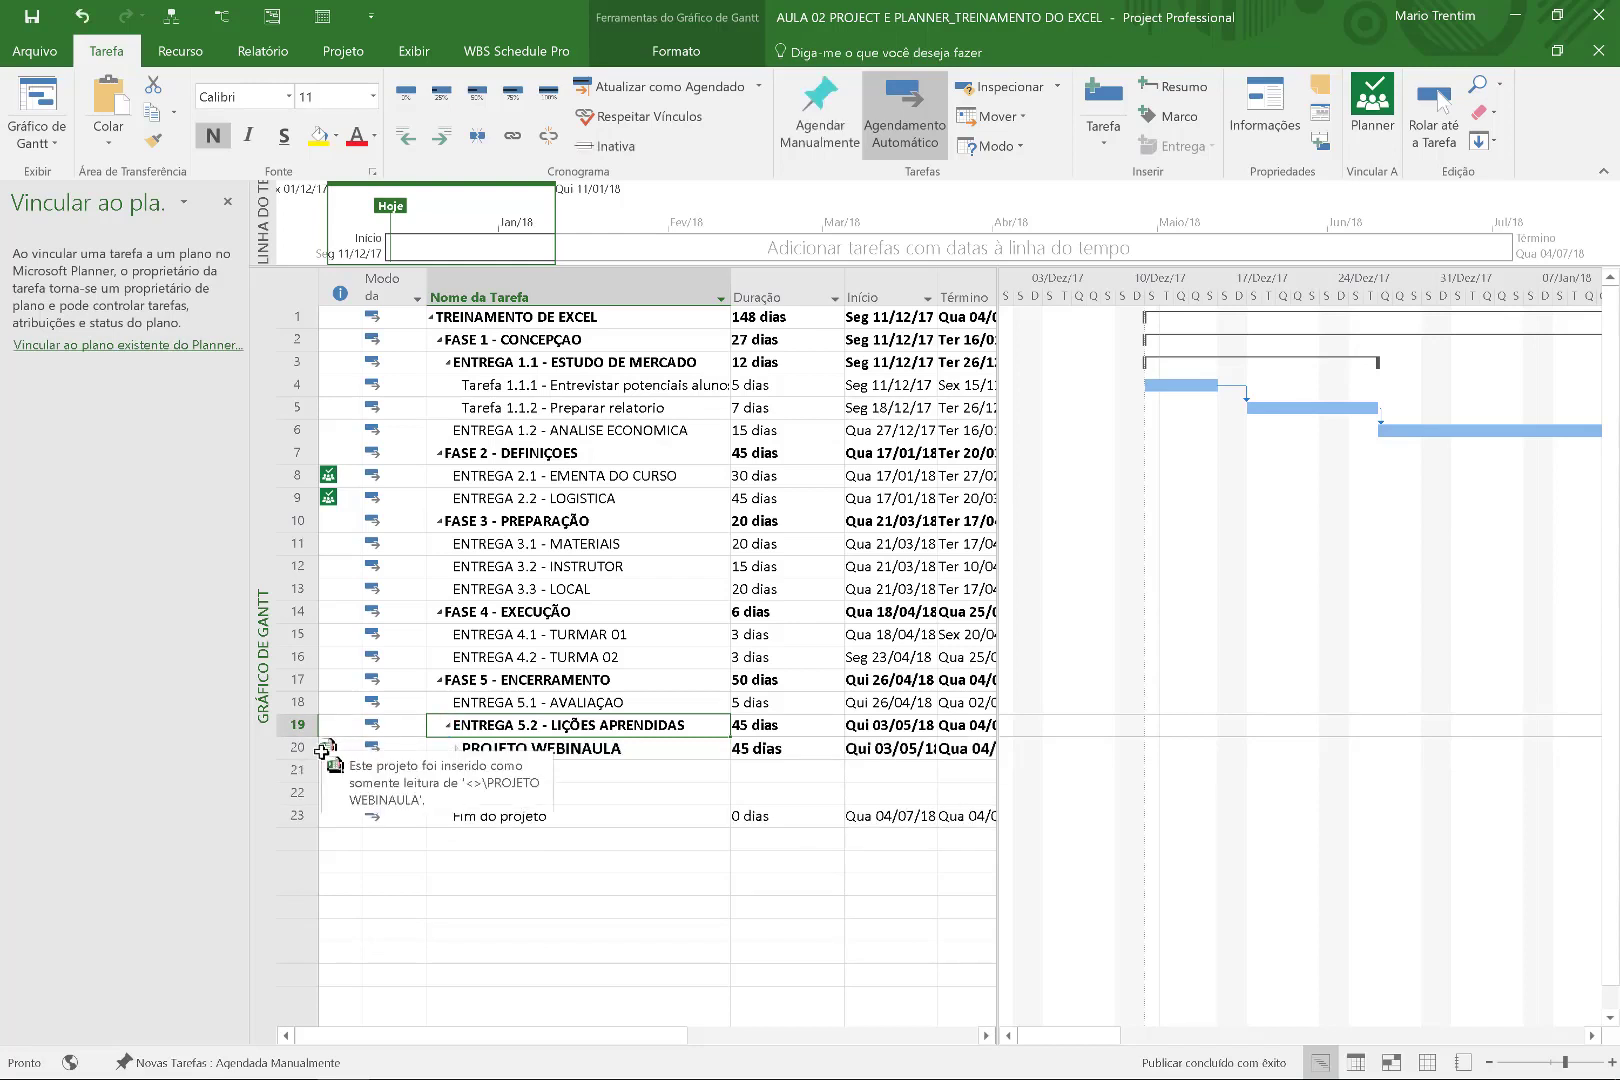
{"action": "left_click", "coordinate": [424, 756]}
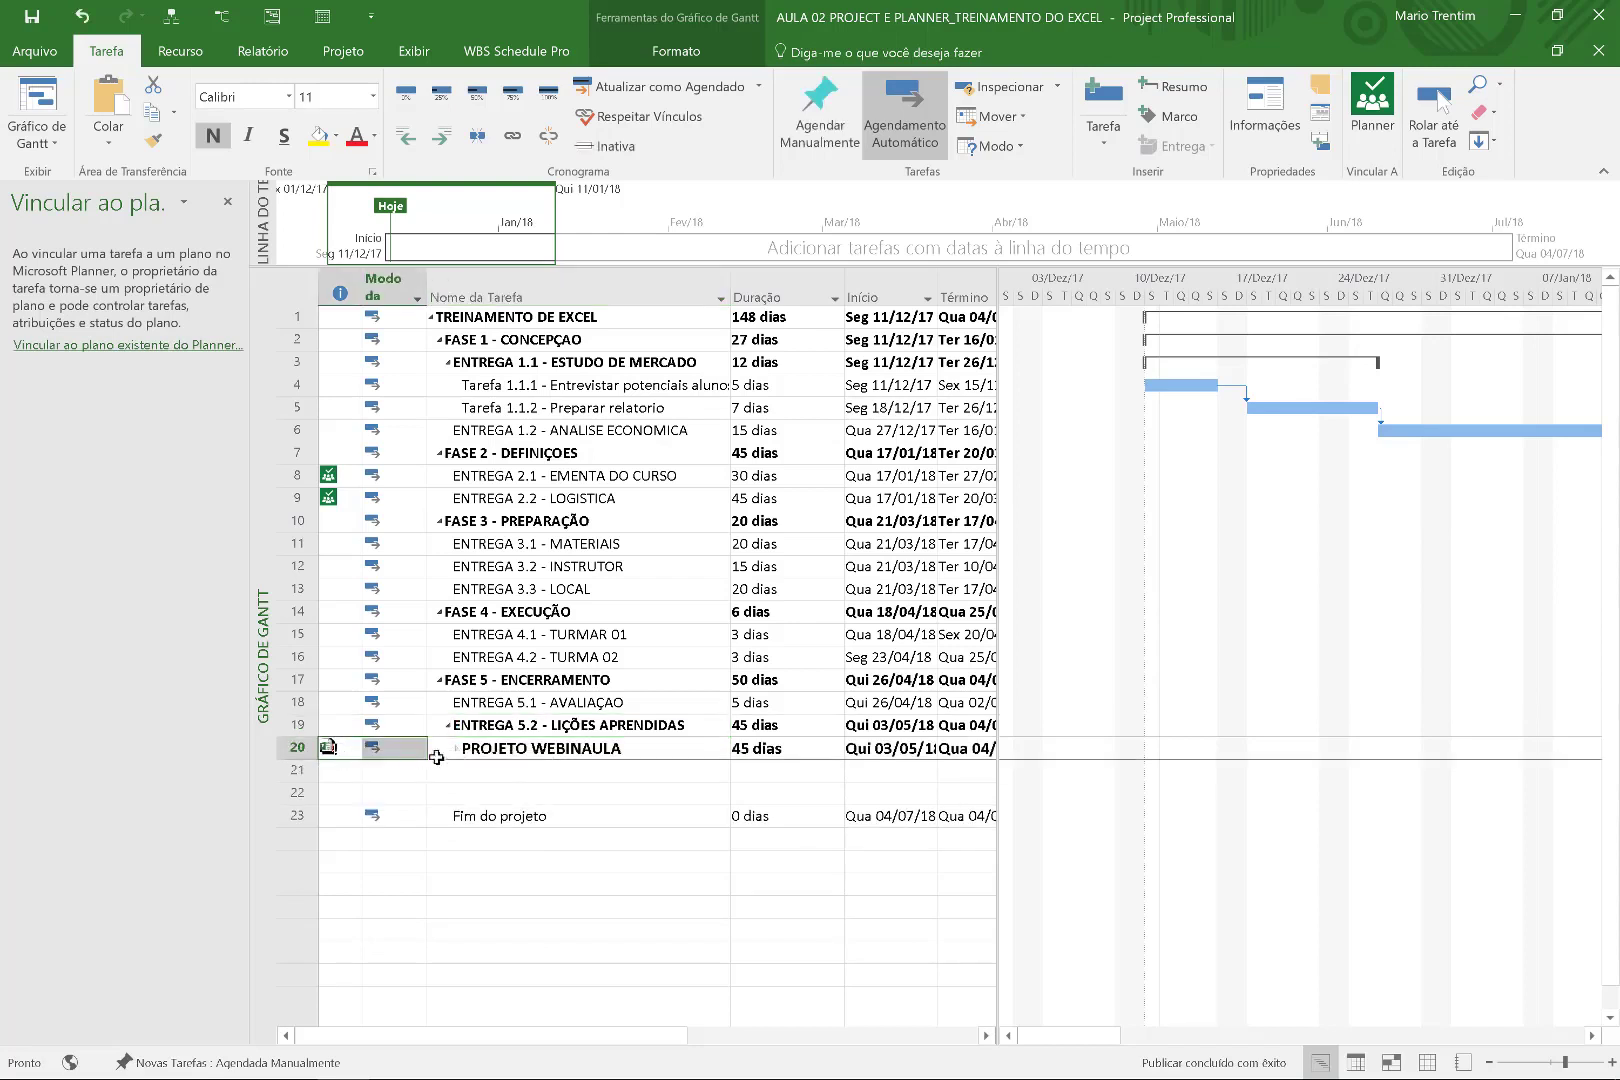
{"action": "left_click", "coordinate": [470, 752]}
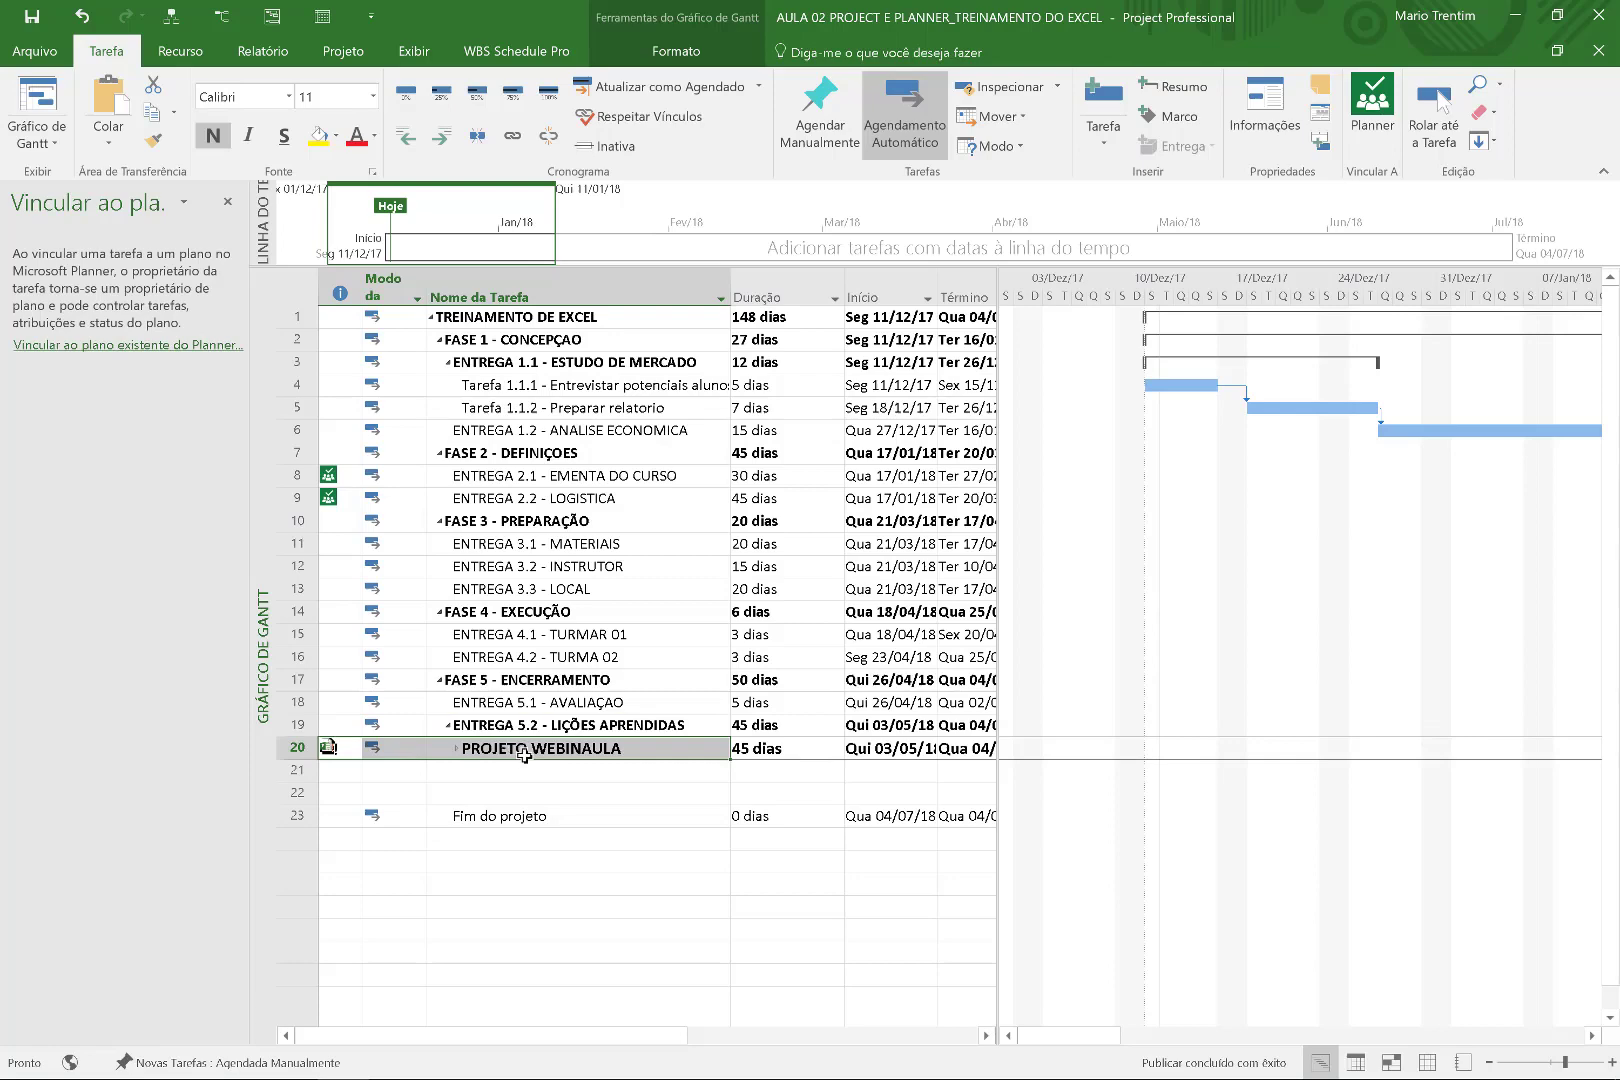
{"action": "left_click", "coordinate": [456, 748]}
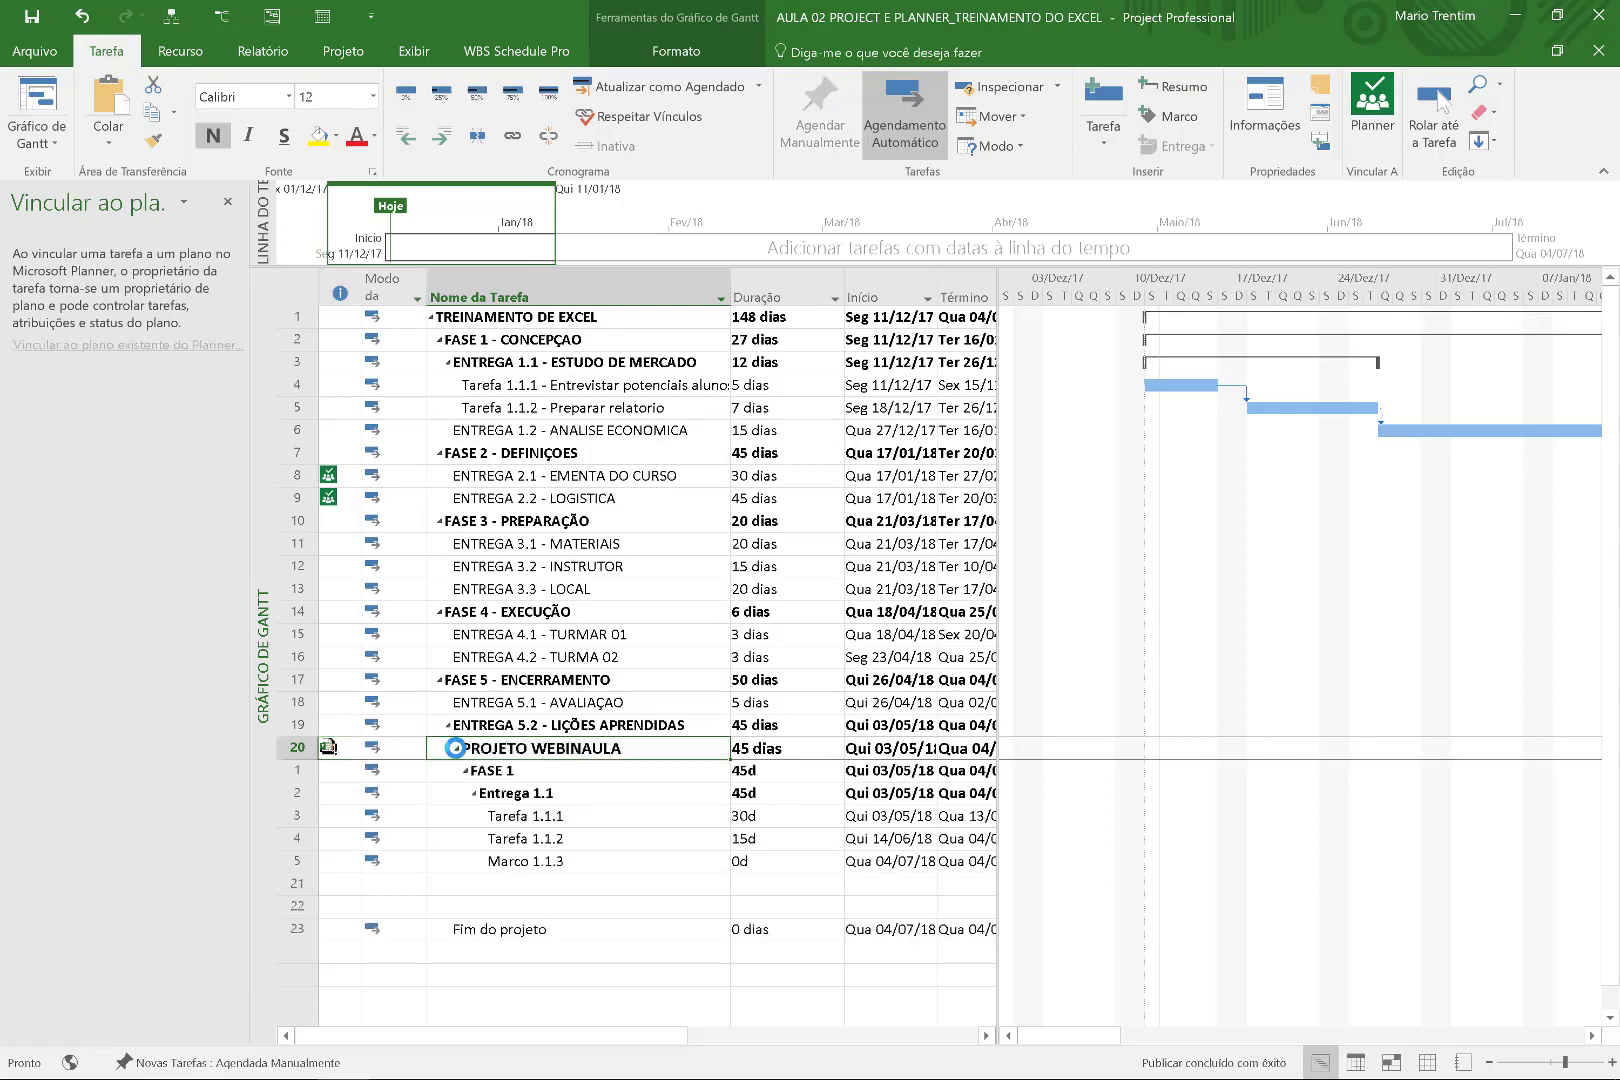
{"action": "left_click", "coordinate": [456, 748]}
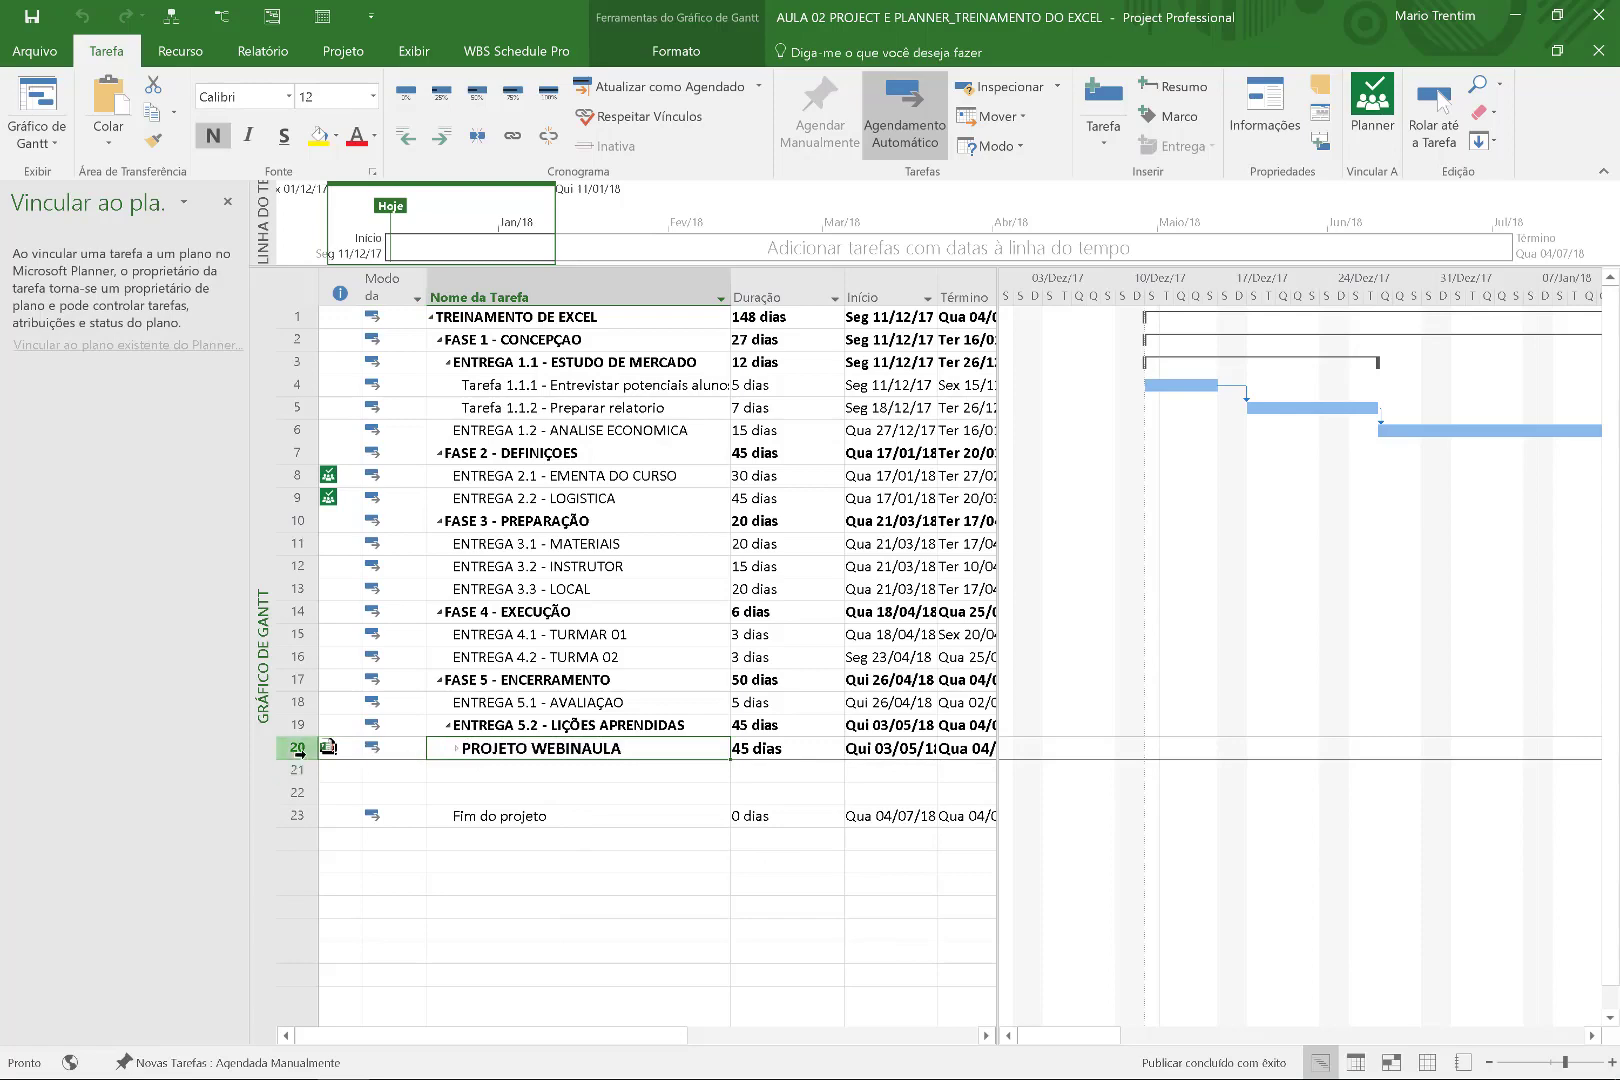
Delete the PROJETO WEBINAULA summary task without saving the subproject file.
{"action": "right_click", "coordinate": [299, 751]}
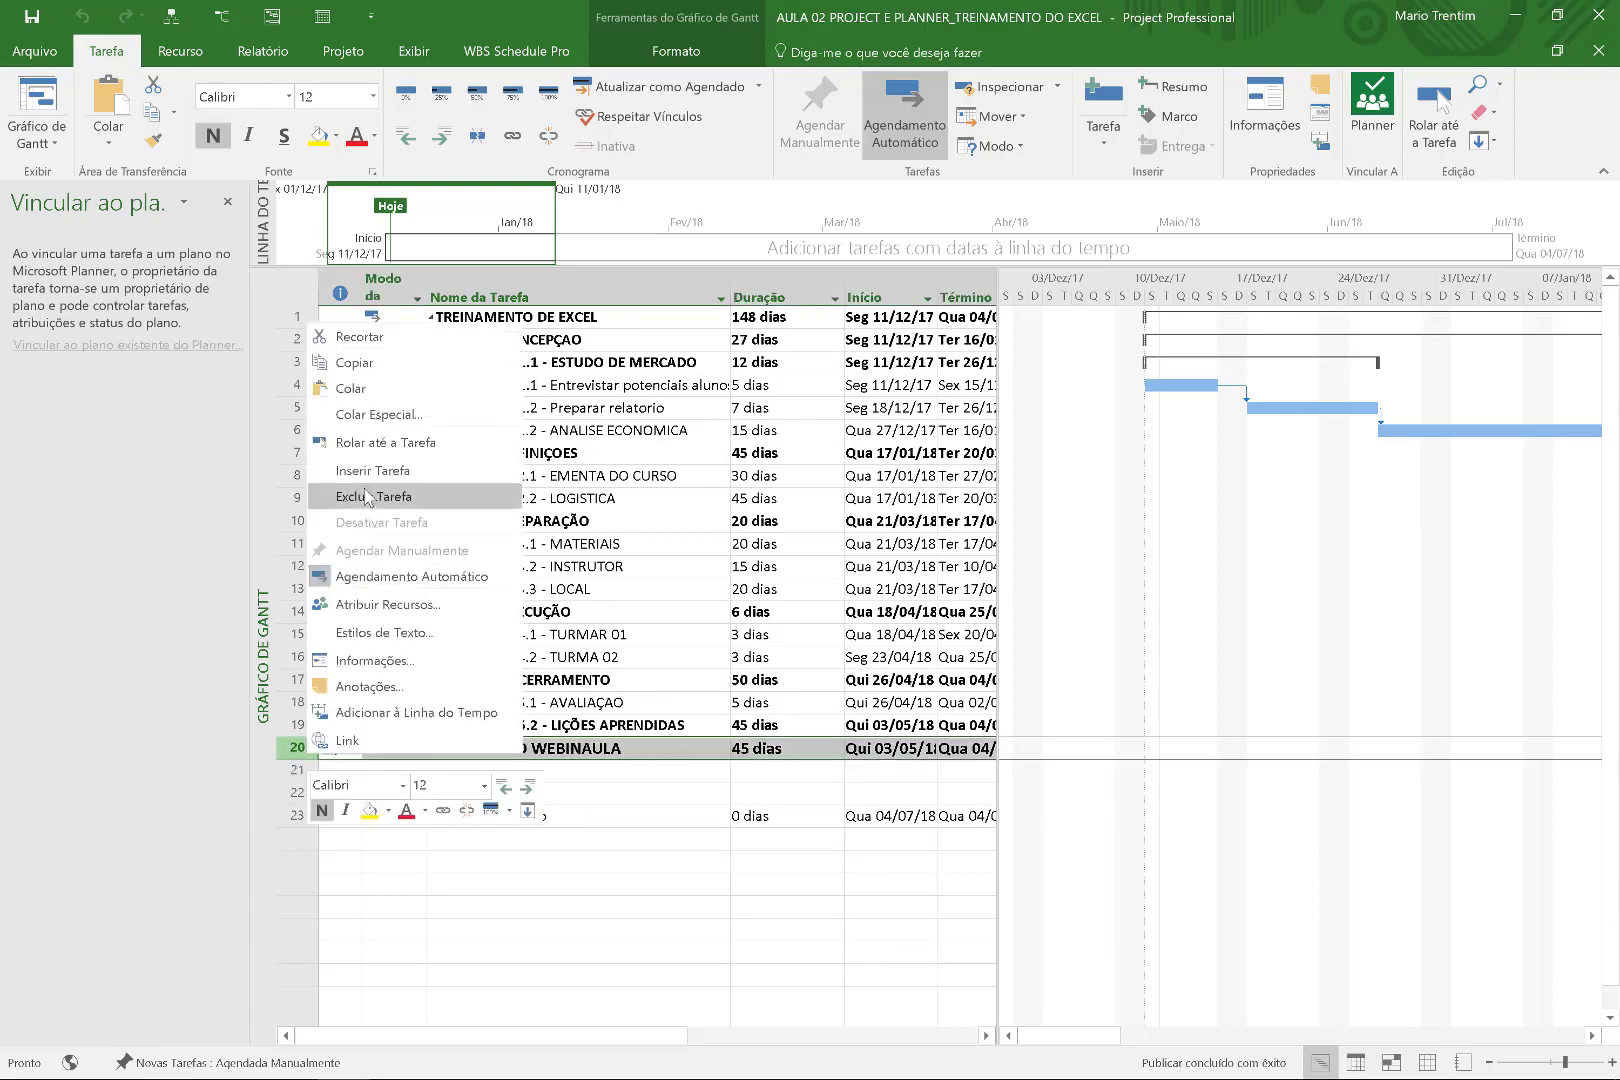
{"action": "left_click", "coordinate": [368, 497]}
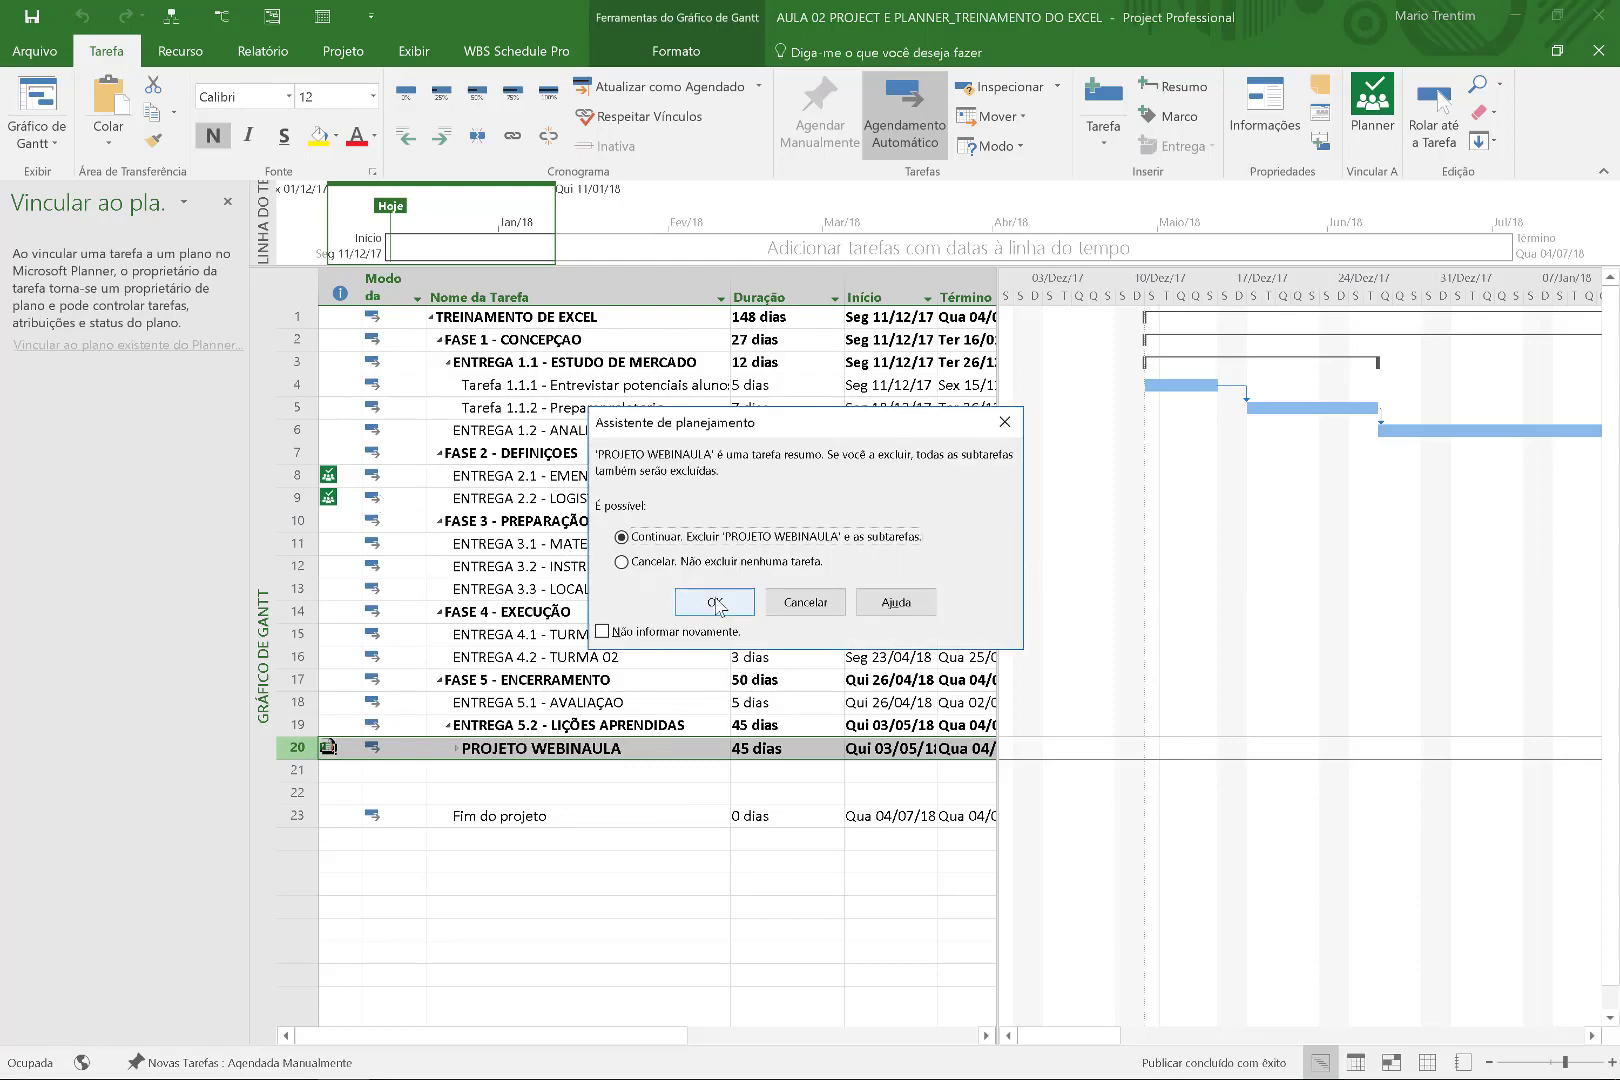
{"action": "left_click", "coordinate": [715, 602]}
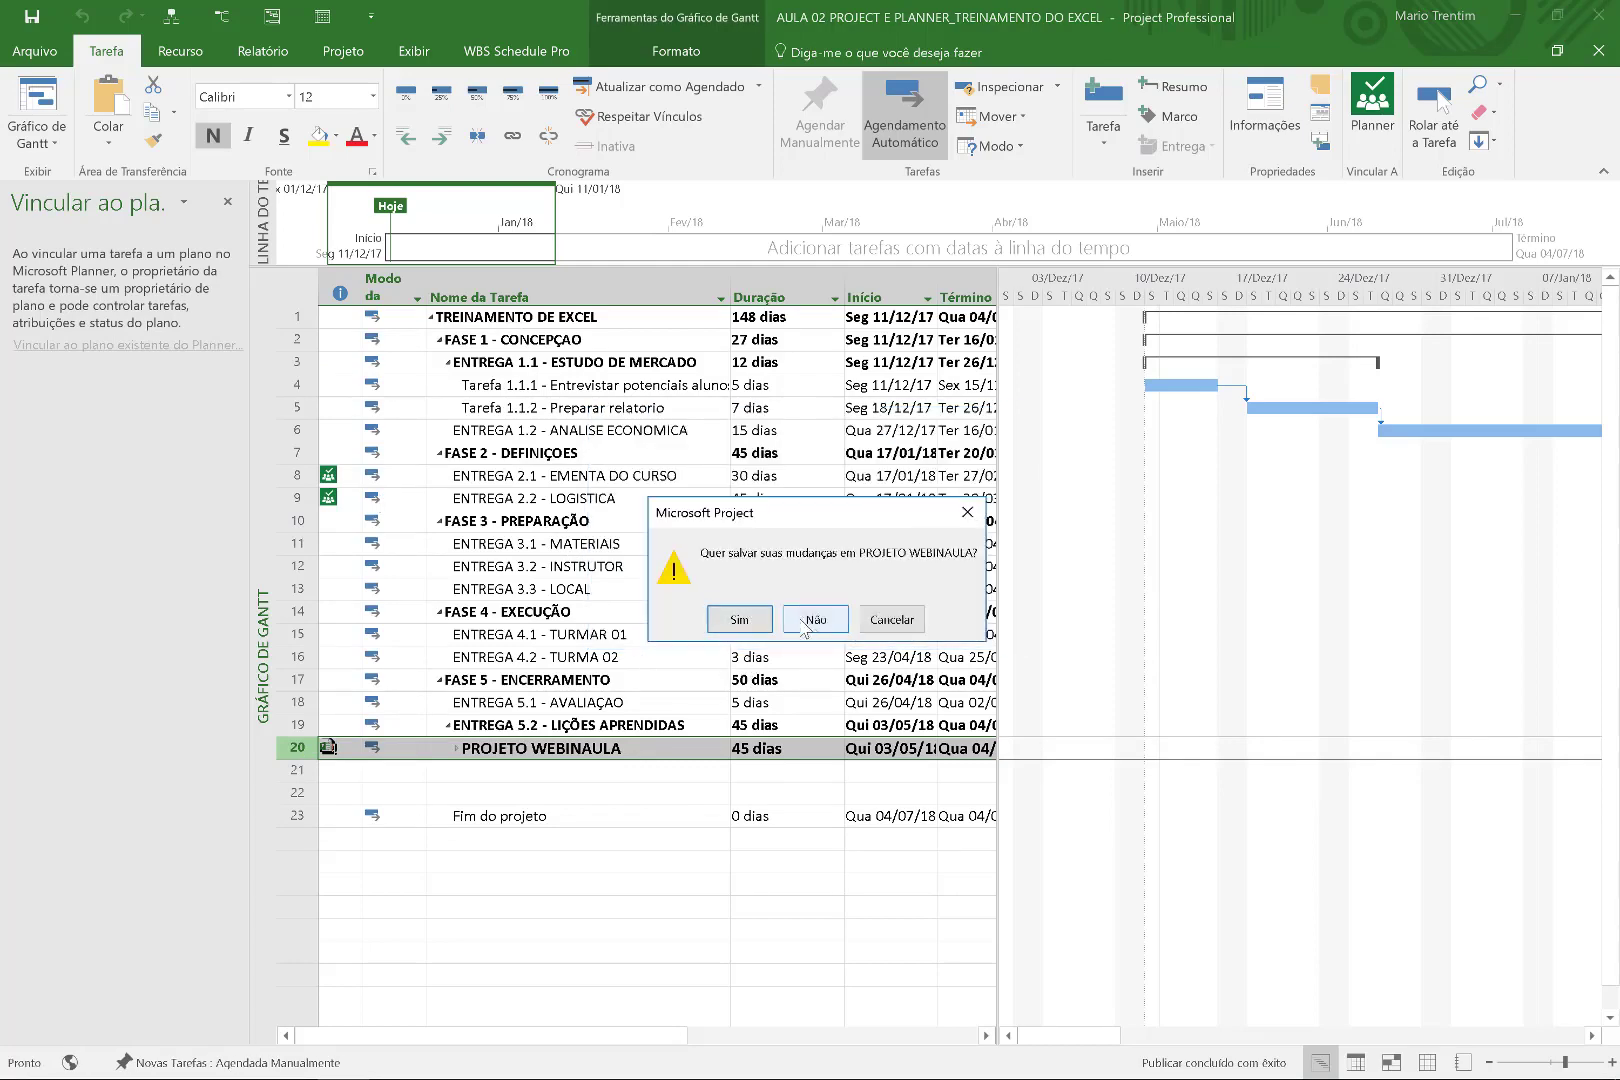
{"action": "left_click", "coordinate": [816, 620]}
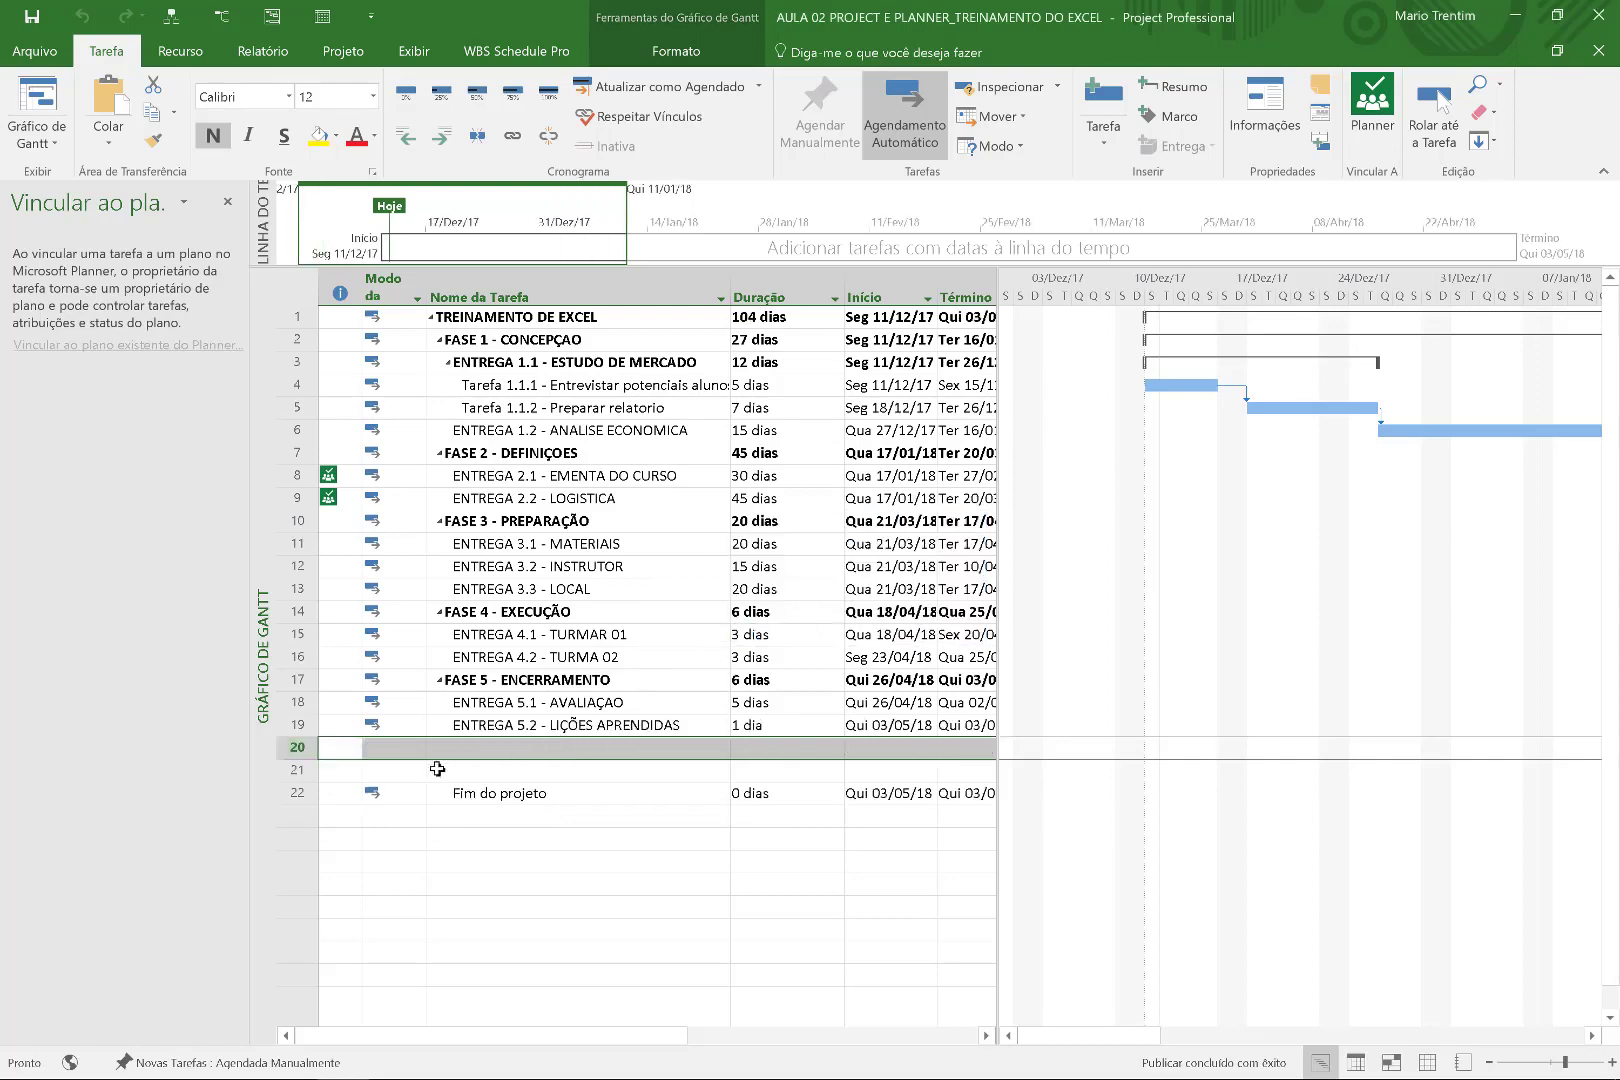
Delete blank rows 20 and 21, then recheck the Planner-linked rows 8 and 9.
{"action": "left_click", "coordinate": [412, 750]}
{"action": "left_click_drag", "start_coordinate": [292, 749], "coordinate": [296, 770]}
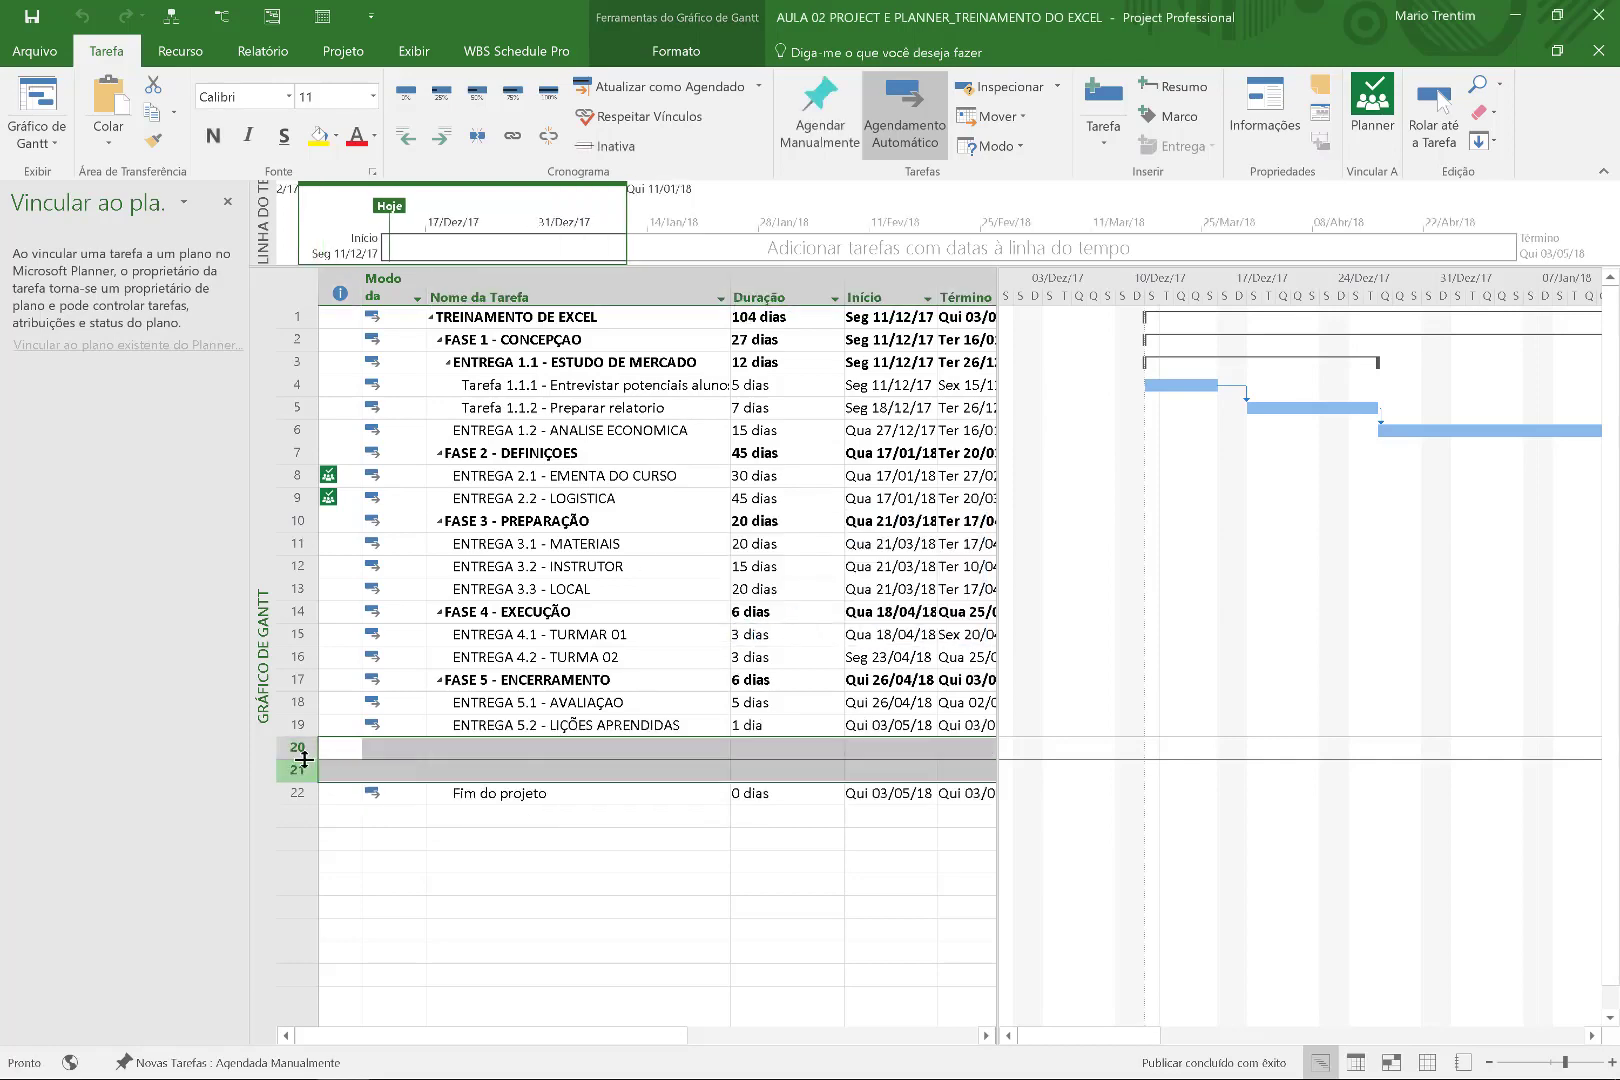
{"action": "right_click", "coordinate": [296, 770]}
{"action": "left_click", "coordinate": [418, 502]}
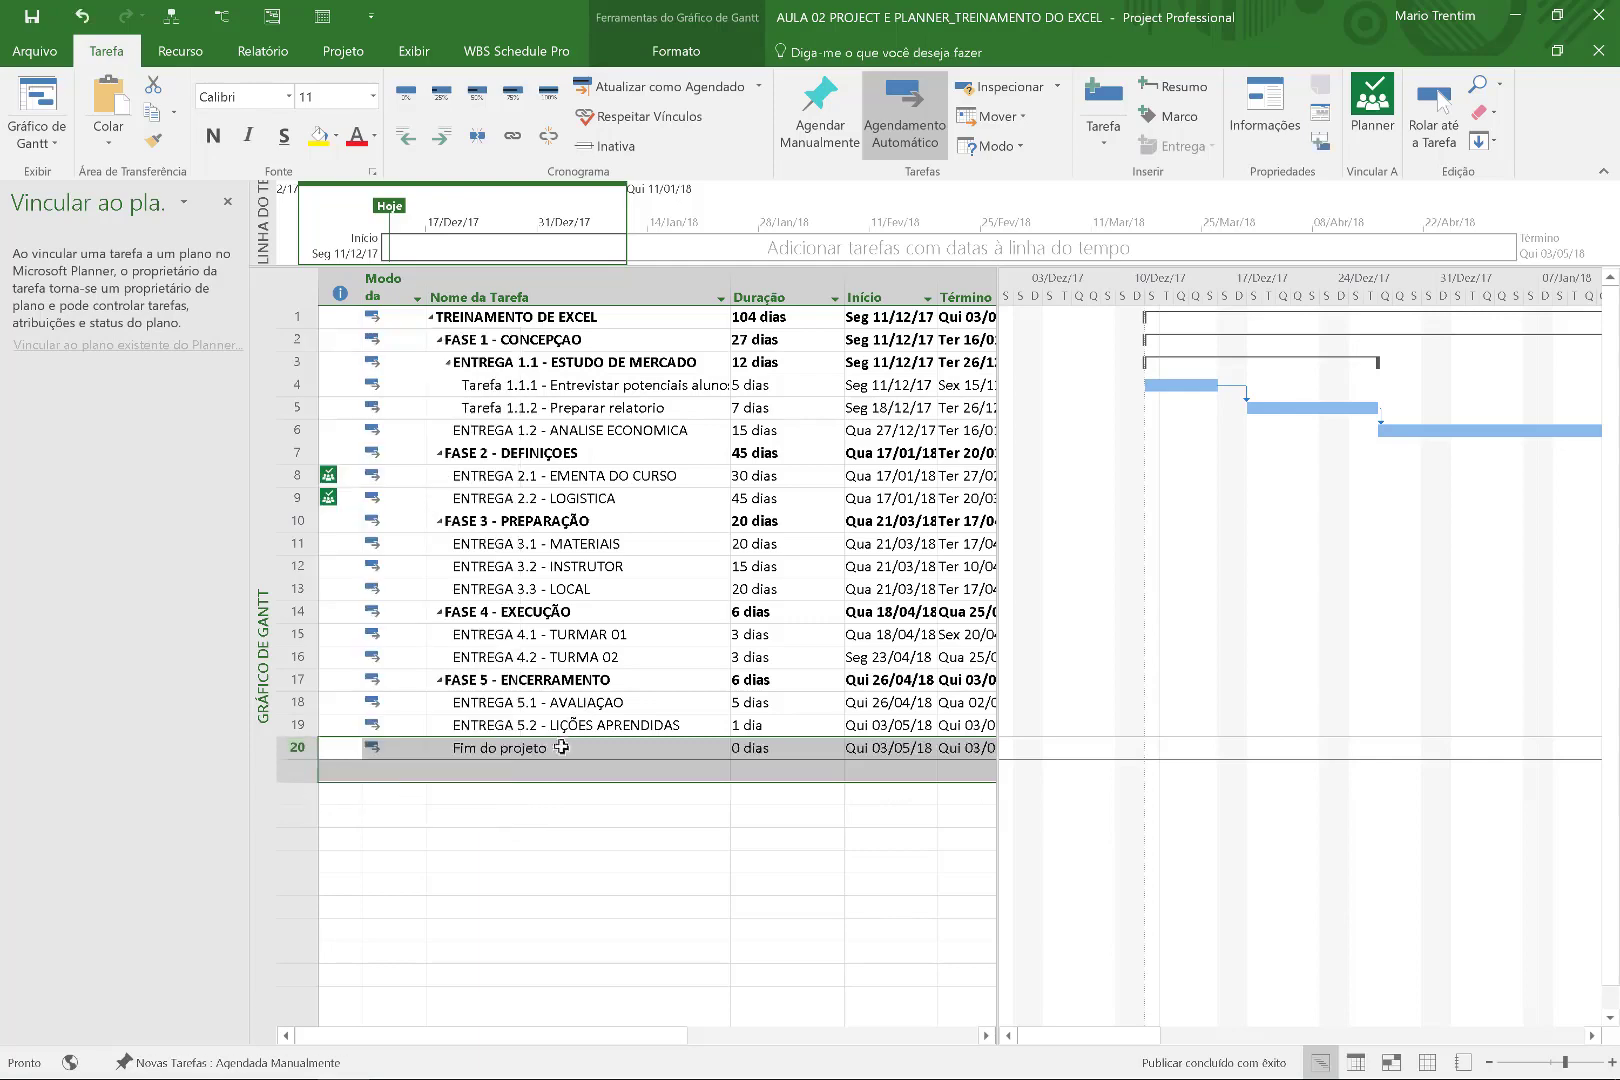
{"action": "left_click", "coordinate": [531, 769]}
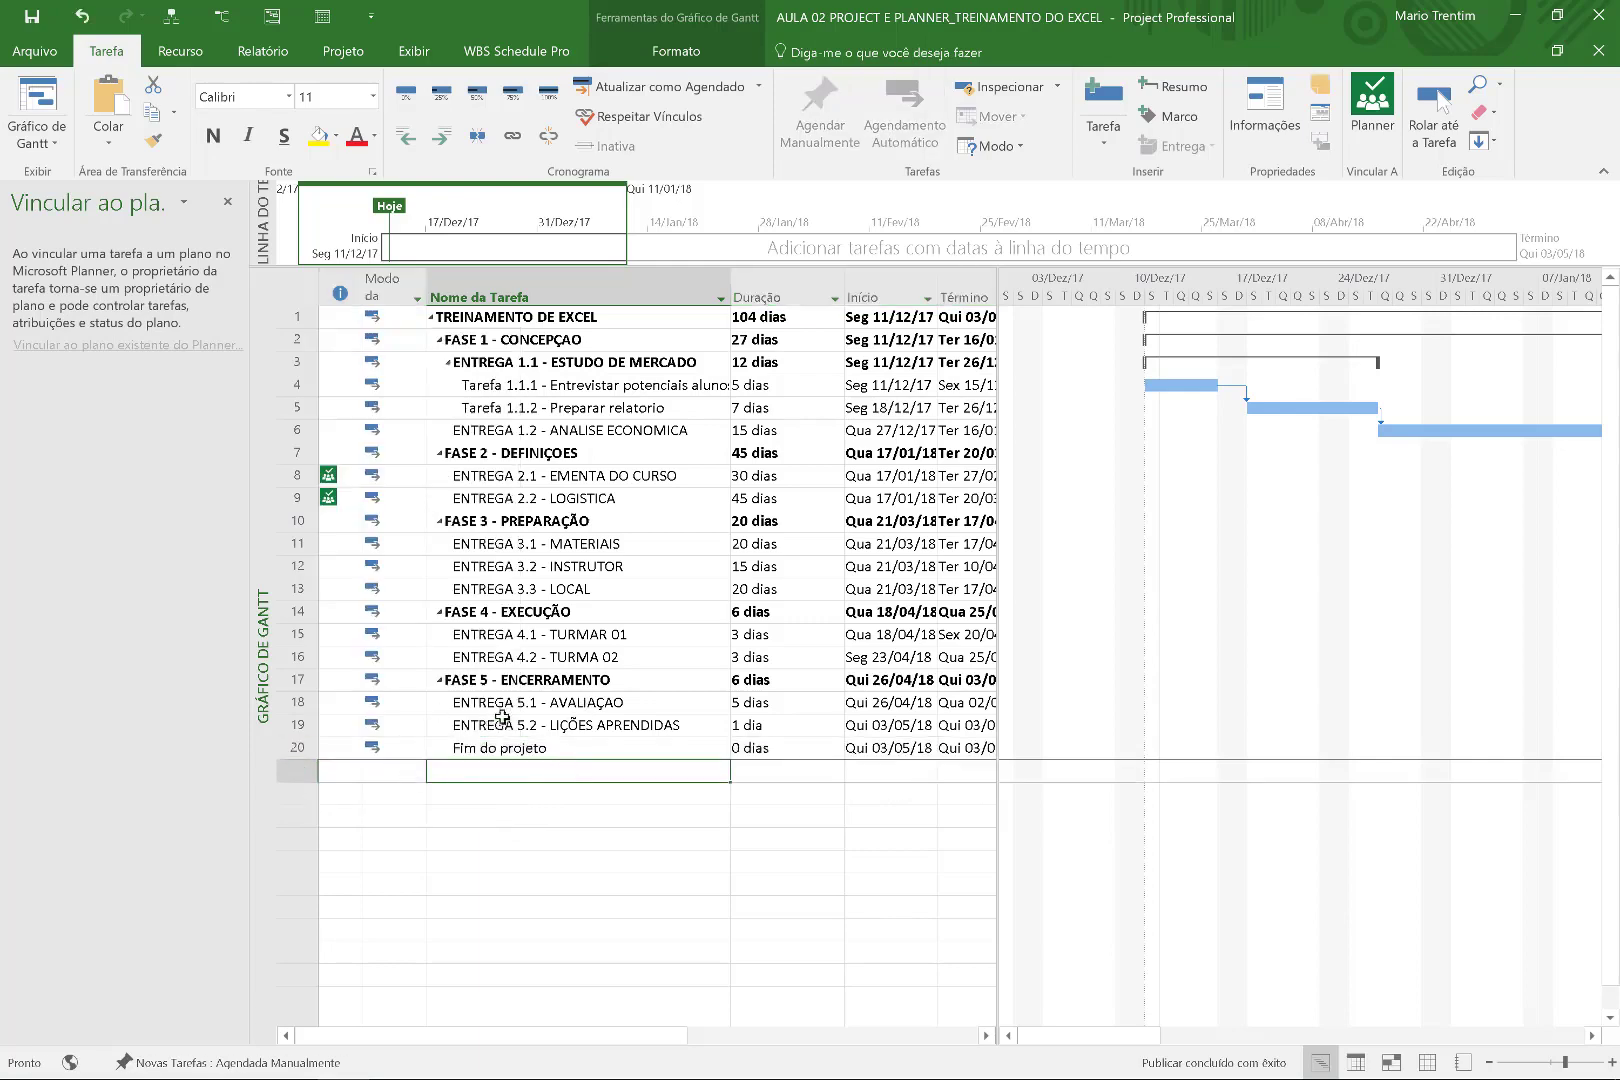
{"action": "mouse_move", "coordinate": [331, 475]}
{"action": "left_mouse_down"}
{"action": "mouse_move", "coordinate": [338, 549]}
{"action": "mouse_move", "coordinate": [336, 483]}
{"action": "mouse_move", "coordinate": [338, 498]}
{"action": "left_mouse_up"}
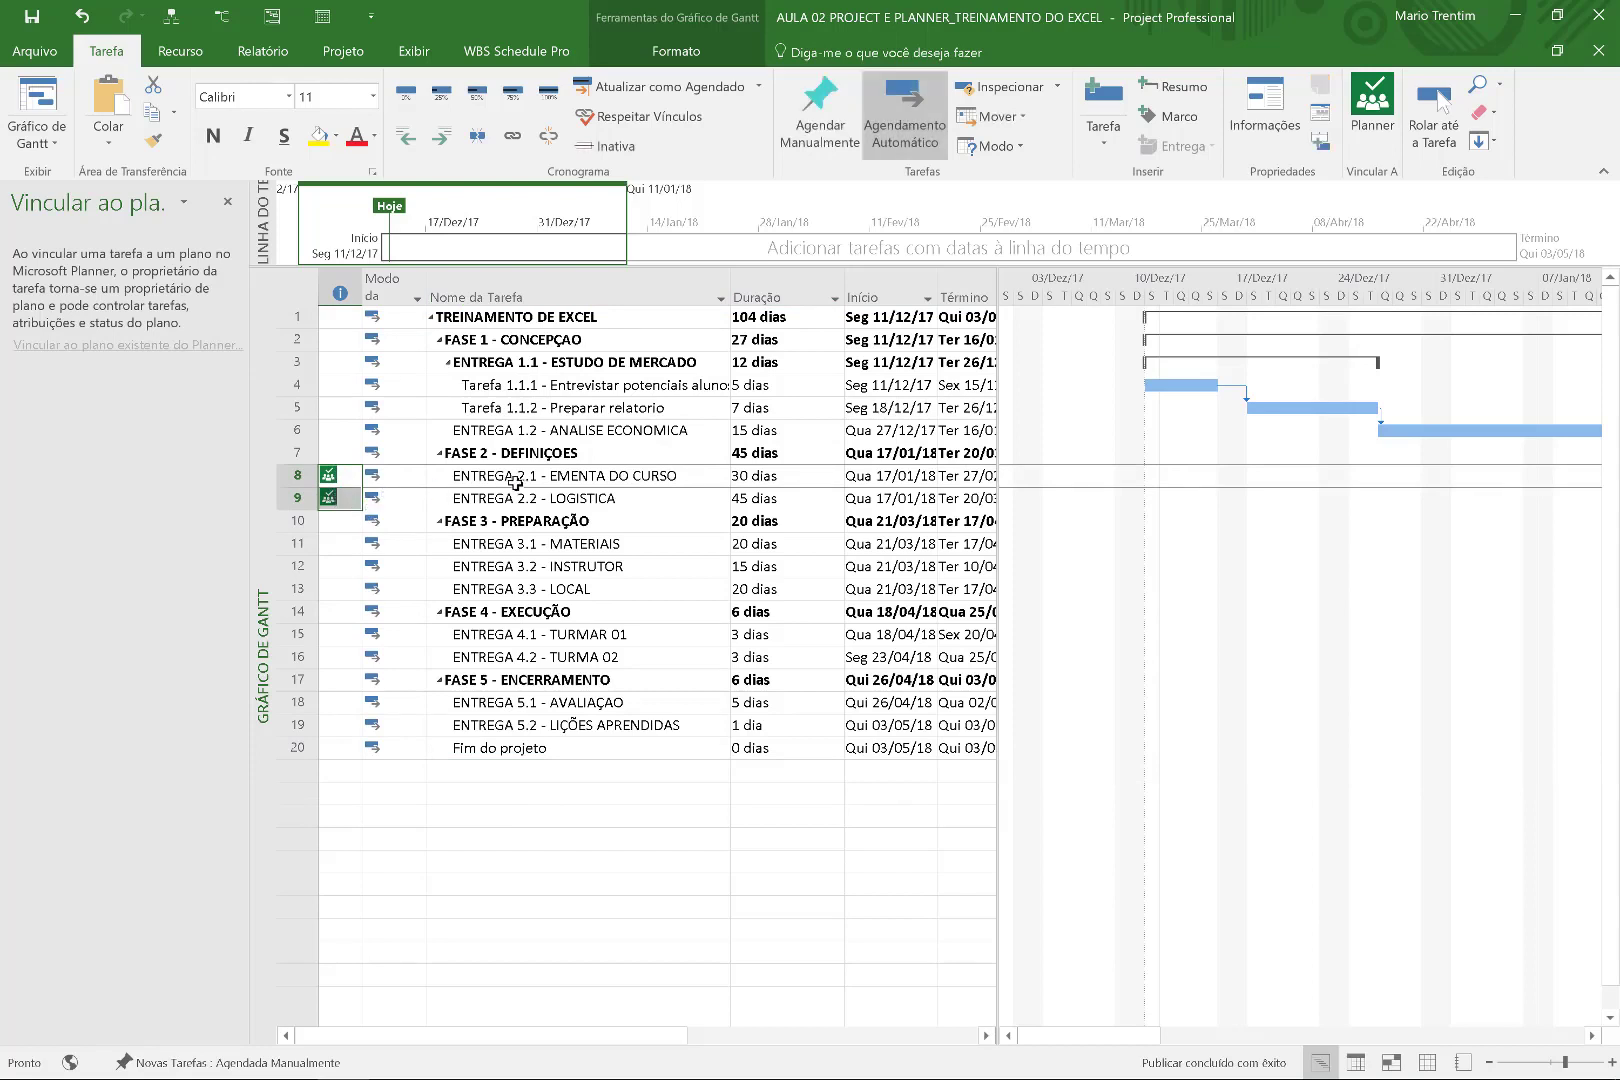
{"action": "left_click", "coordinate": [516, 480]}
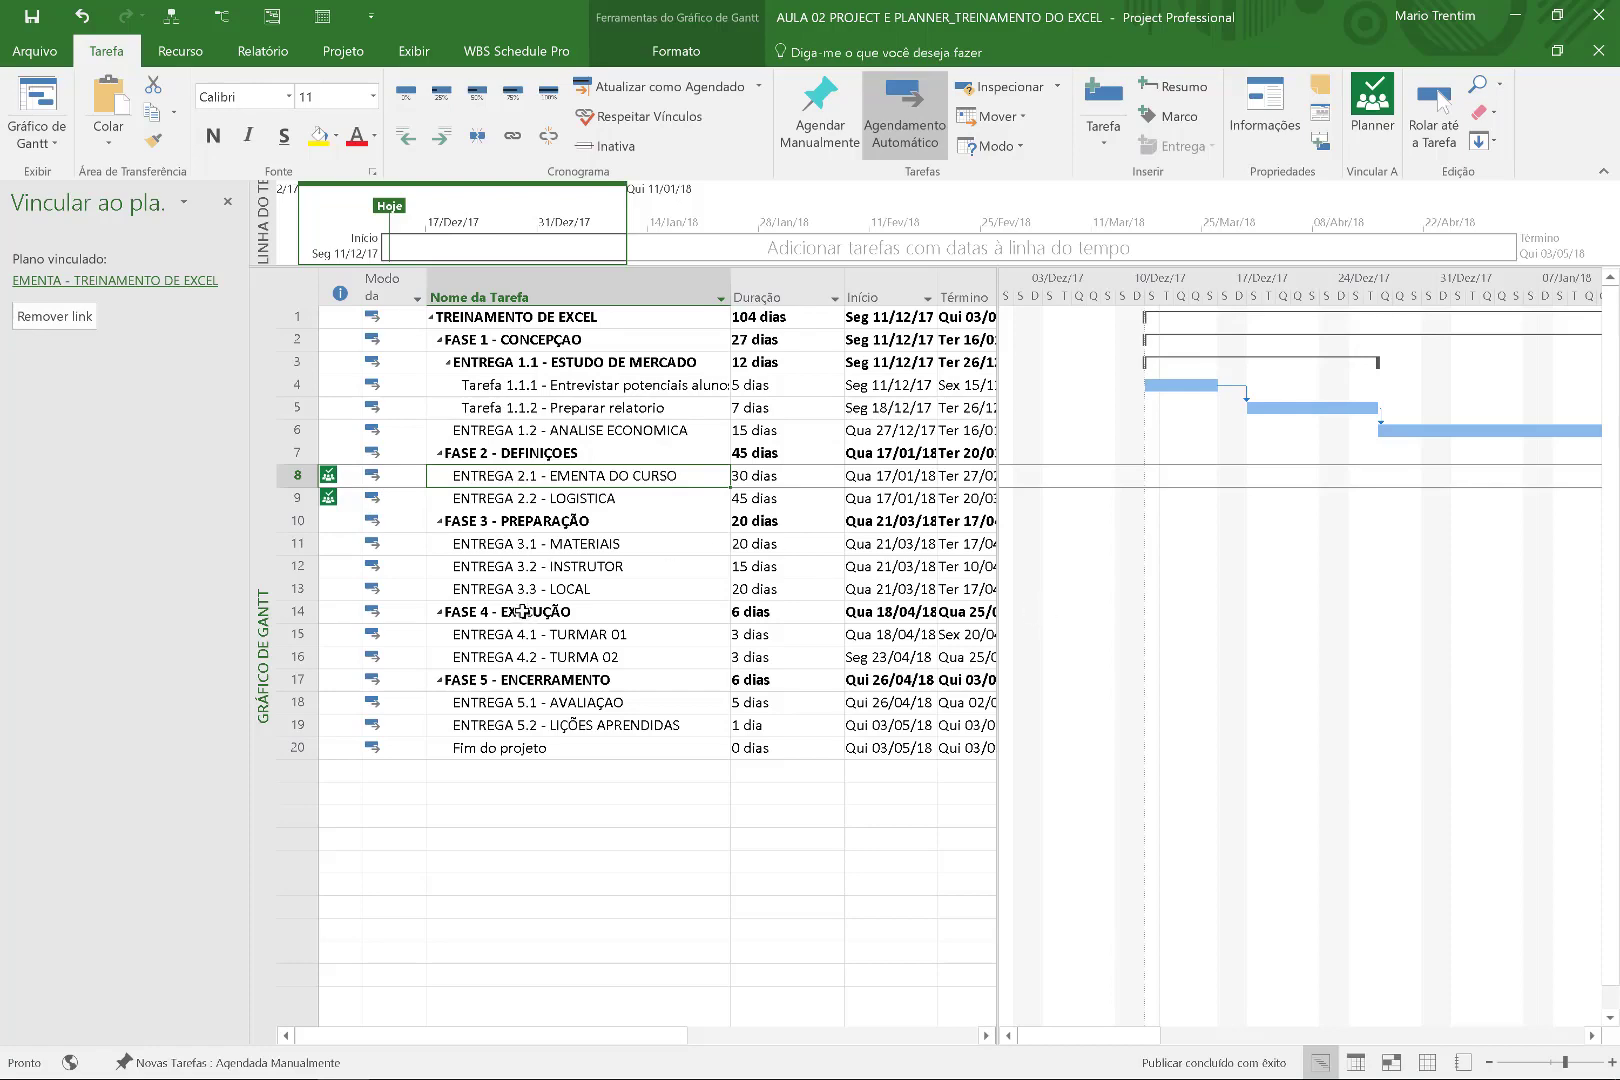
Assign the Local task on the LOGISTICA board to one plan member.
{"action": "key", "text": "alt+Tab"}
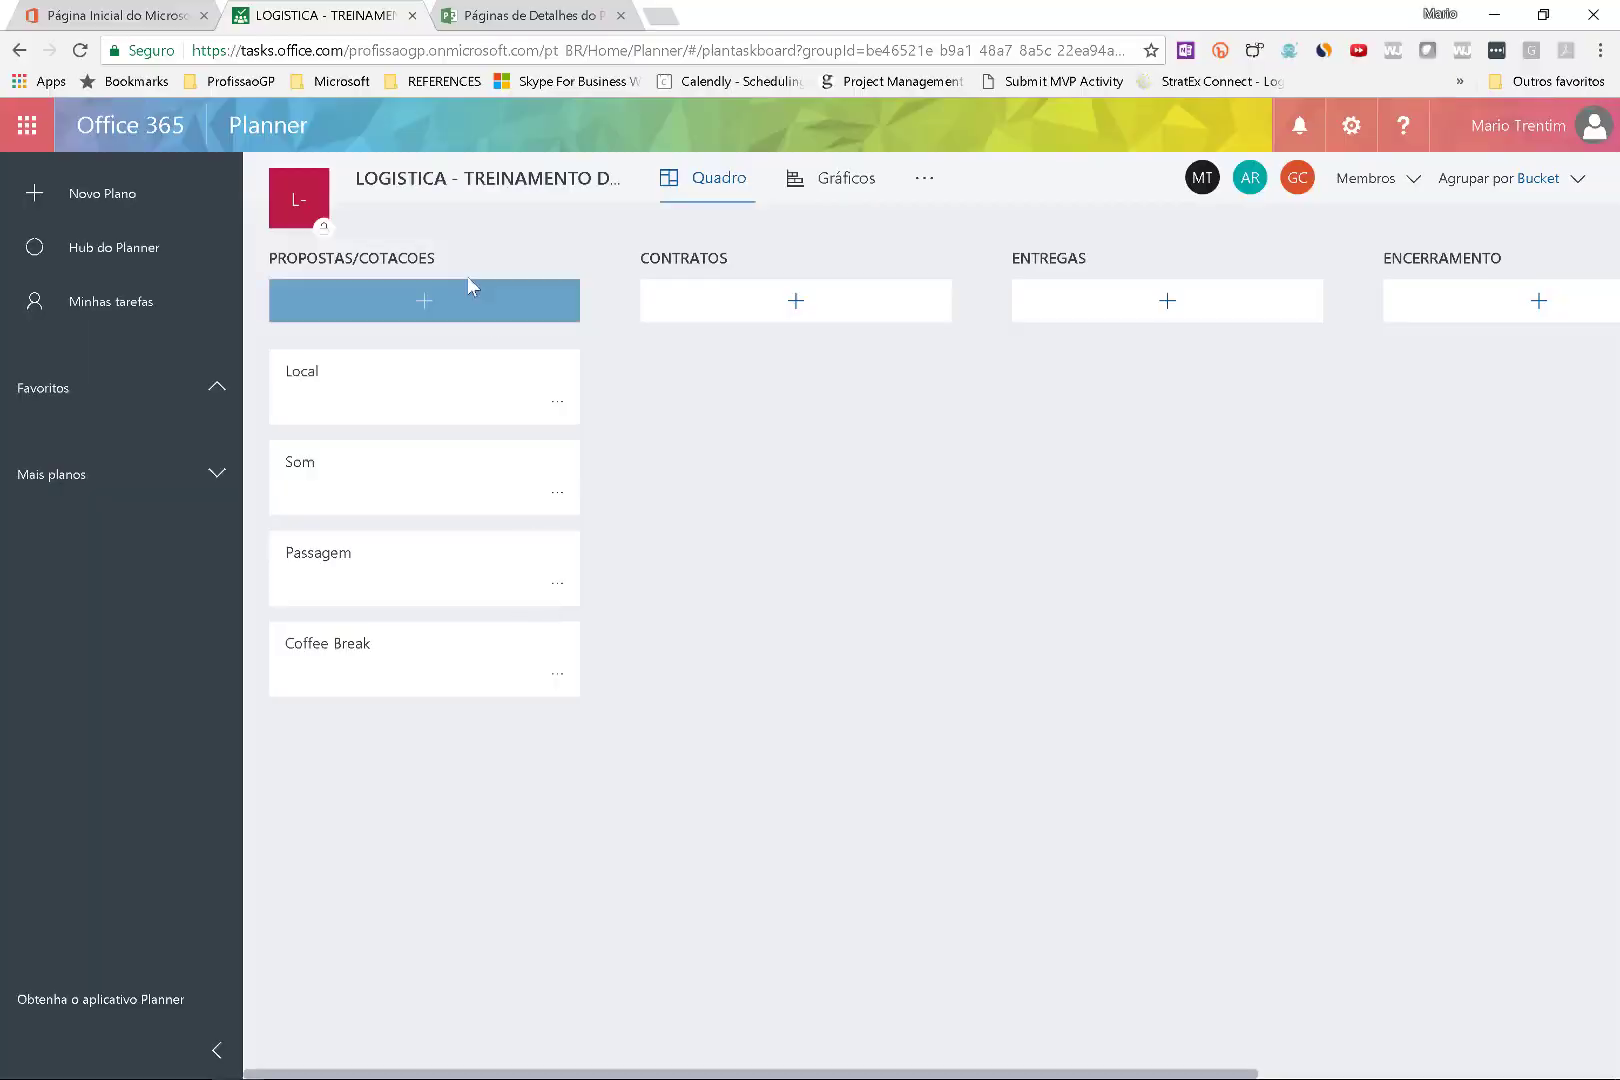
{"action": "left_click", "coordinate": [415, 410]}
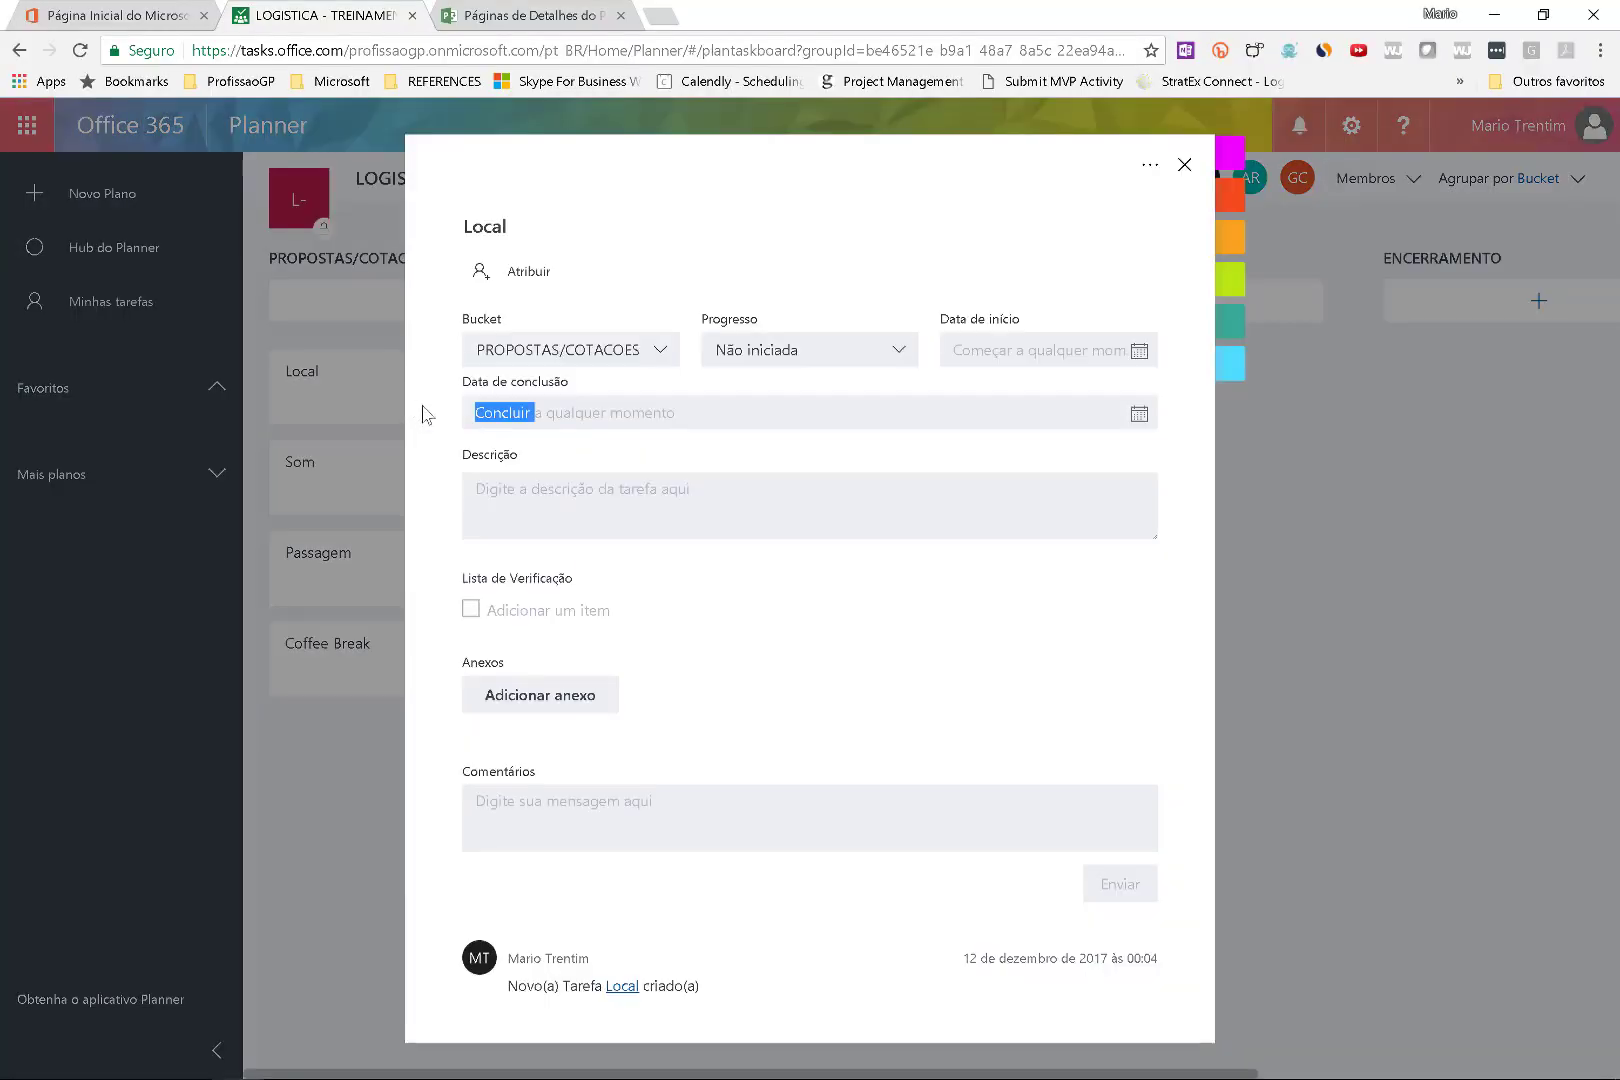
{"action": "left_click", "coordinate": [522, 272]}
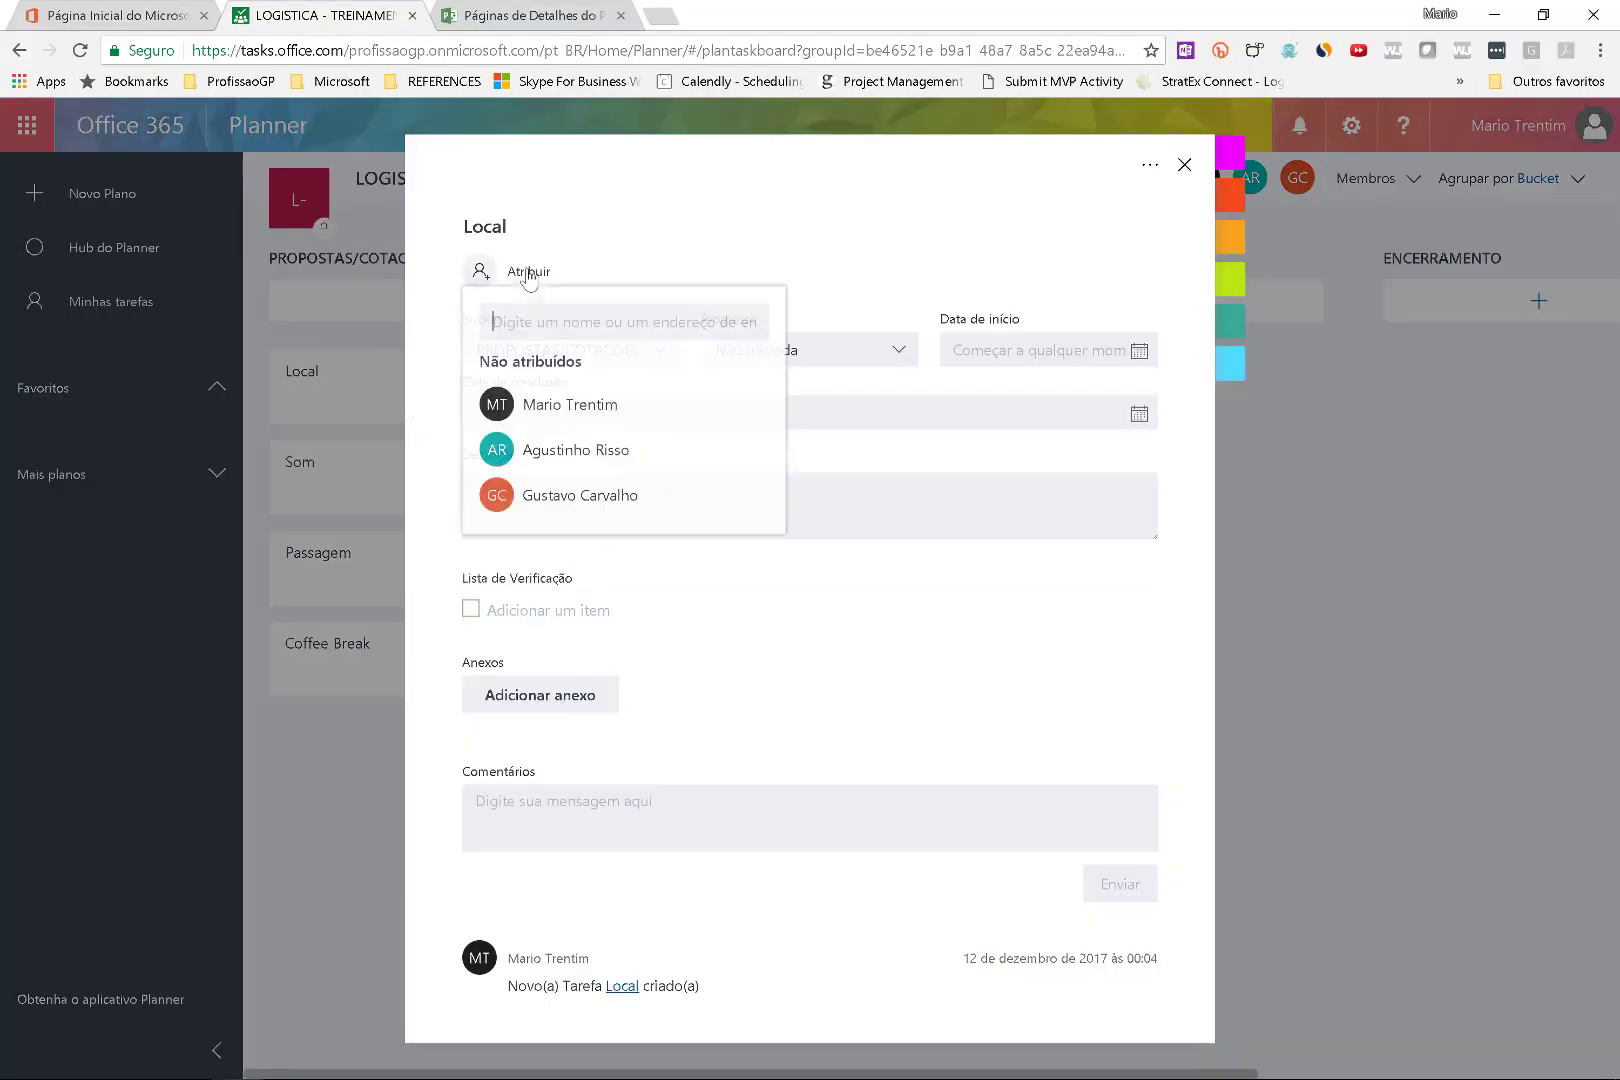
{"action": "left_click", "coordinate": [548, 448]}
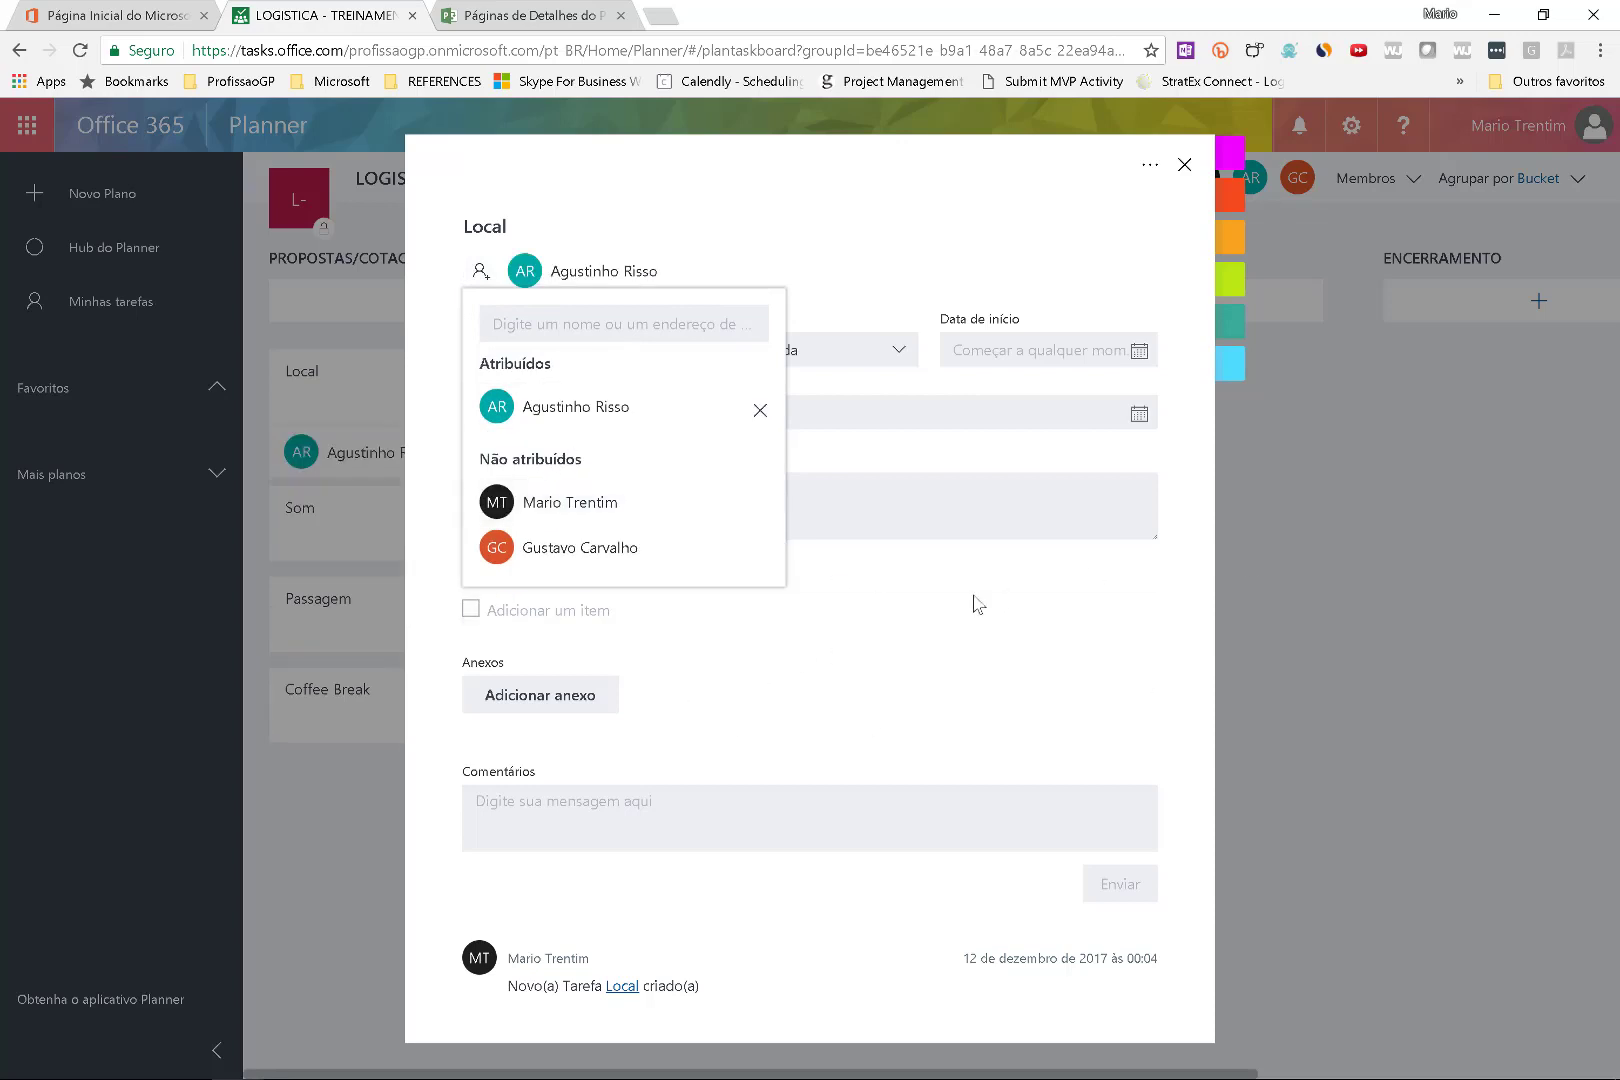
{"action": "left_click", "coordinate": [1435, 529]}
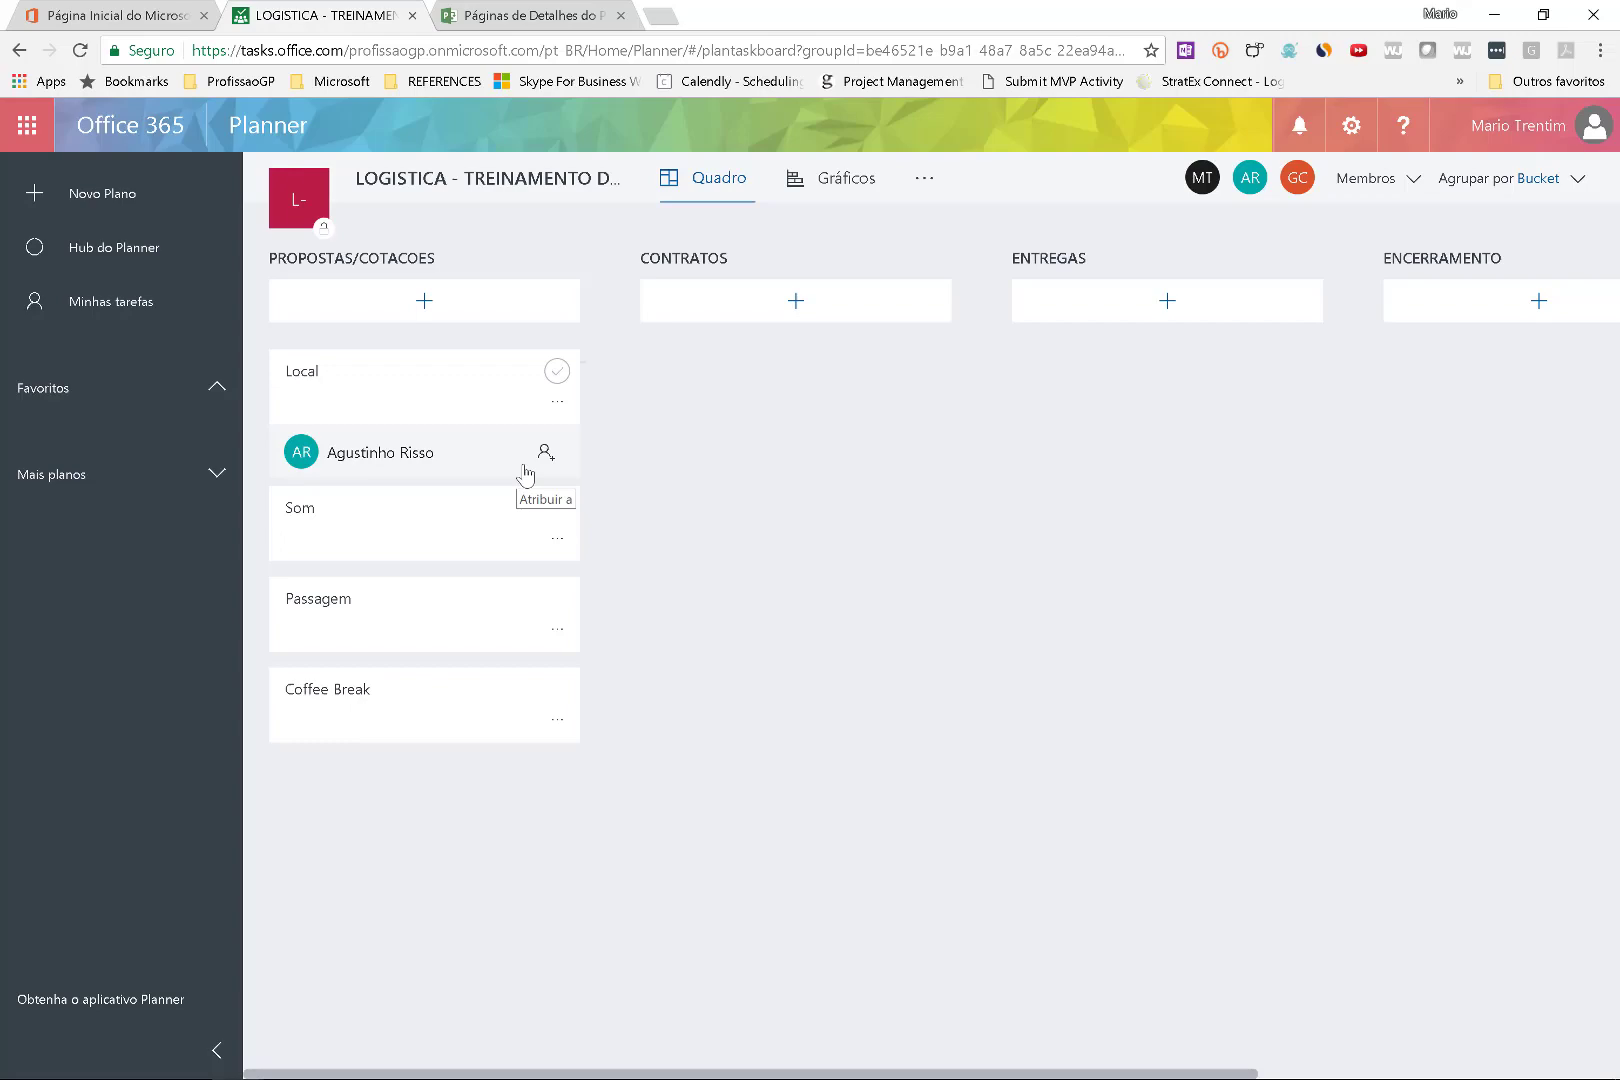
{"action": "key", "text": "super+w"}
{"action": "mouse_move", "coordinate": [924, 413]}
{"action": "left_mouse_down"}
{"action": "mouse_move", "coordinate": [899, 502]}
{"action": "mouse_move", "coordinate": [882, 476]}
{"action": "left_mouse_up"}
{"action": "left_click_drag", "start_coordinate": [987, 422], "coordinate": [945, 518]}
{"action": "mouse_move", "coordinate": [1190, 430]}
{"action": "left_mouse_down"}
{"action": "mouse_move", "coordinate": [1180, 490]}
{"action": "mouse_move", "coordinate": [1138, 512]}
{"action": "left_mouse_up"}
{"action": "left_click_drag", "start_coordinate": [1184, 395], "coordinate": [1153, 538]}
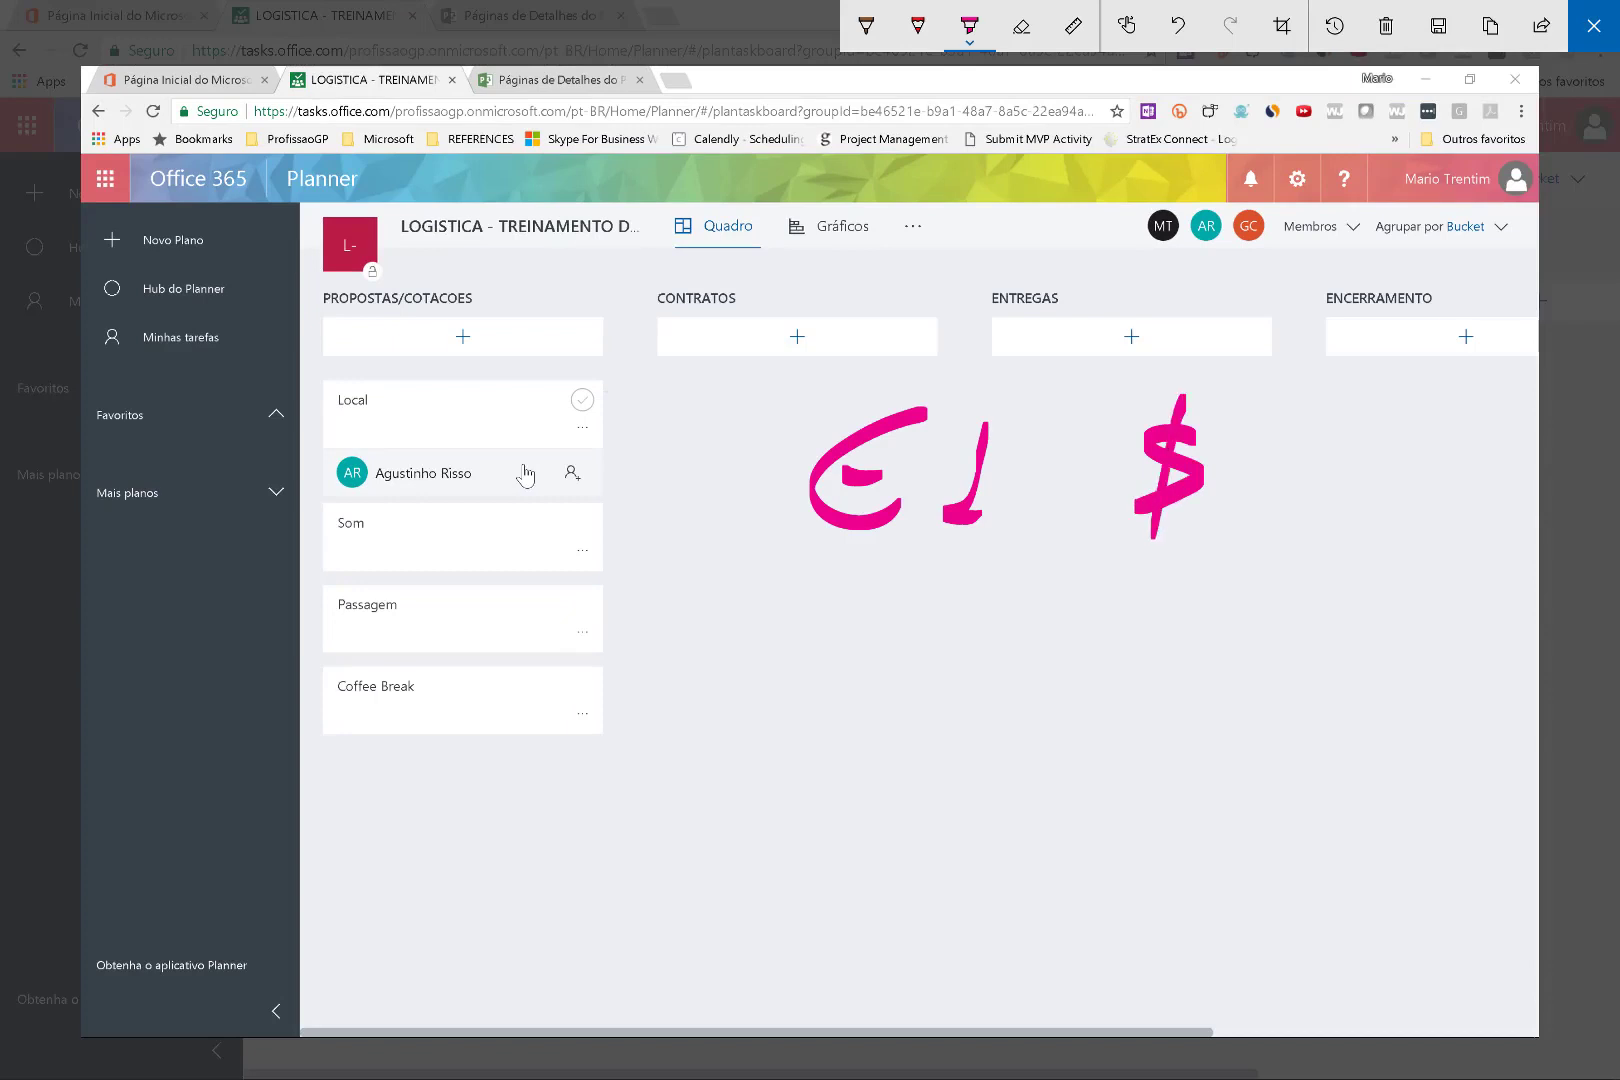
{"action": "left_click_drag", "start_coordinate": [1240, 408], "coordinate": [1218, 528]}
{"action": "left_click_drag", "start_coordinate": [1315, 412], "coordinate": [1268, 500]}
{"action": "left_click_drag", "start_coordinate": [1400, 375], "coordinate": [1288, 574]}
{"action": "mouse_move", "coordinate": [1358, 524]}
{"action": "left_mouse_down"}
{"action": "mouse_move", "coordinate": [1366, 480]}
{"action": "mouse_move", "coordinate": [1468, 478]}
{"action": "mouse_move", "coordinate": [1452, 540]}
{"action": "left_mouse_up"}
{"action": "left_click_drag", "start_coordinate": [1490, 472], "coordinate": [1455, 540]}
{"action": "mouse_move", "coordinate": [708, 502]}
{"action": "left_mouse_down"}
{"action": "mouse_move", "coordinate": [597, 465]}
{"action": "mouse_move", "coordinate": [598, 490]}
{"action": "left_mouse_up"}
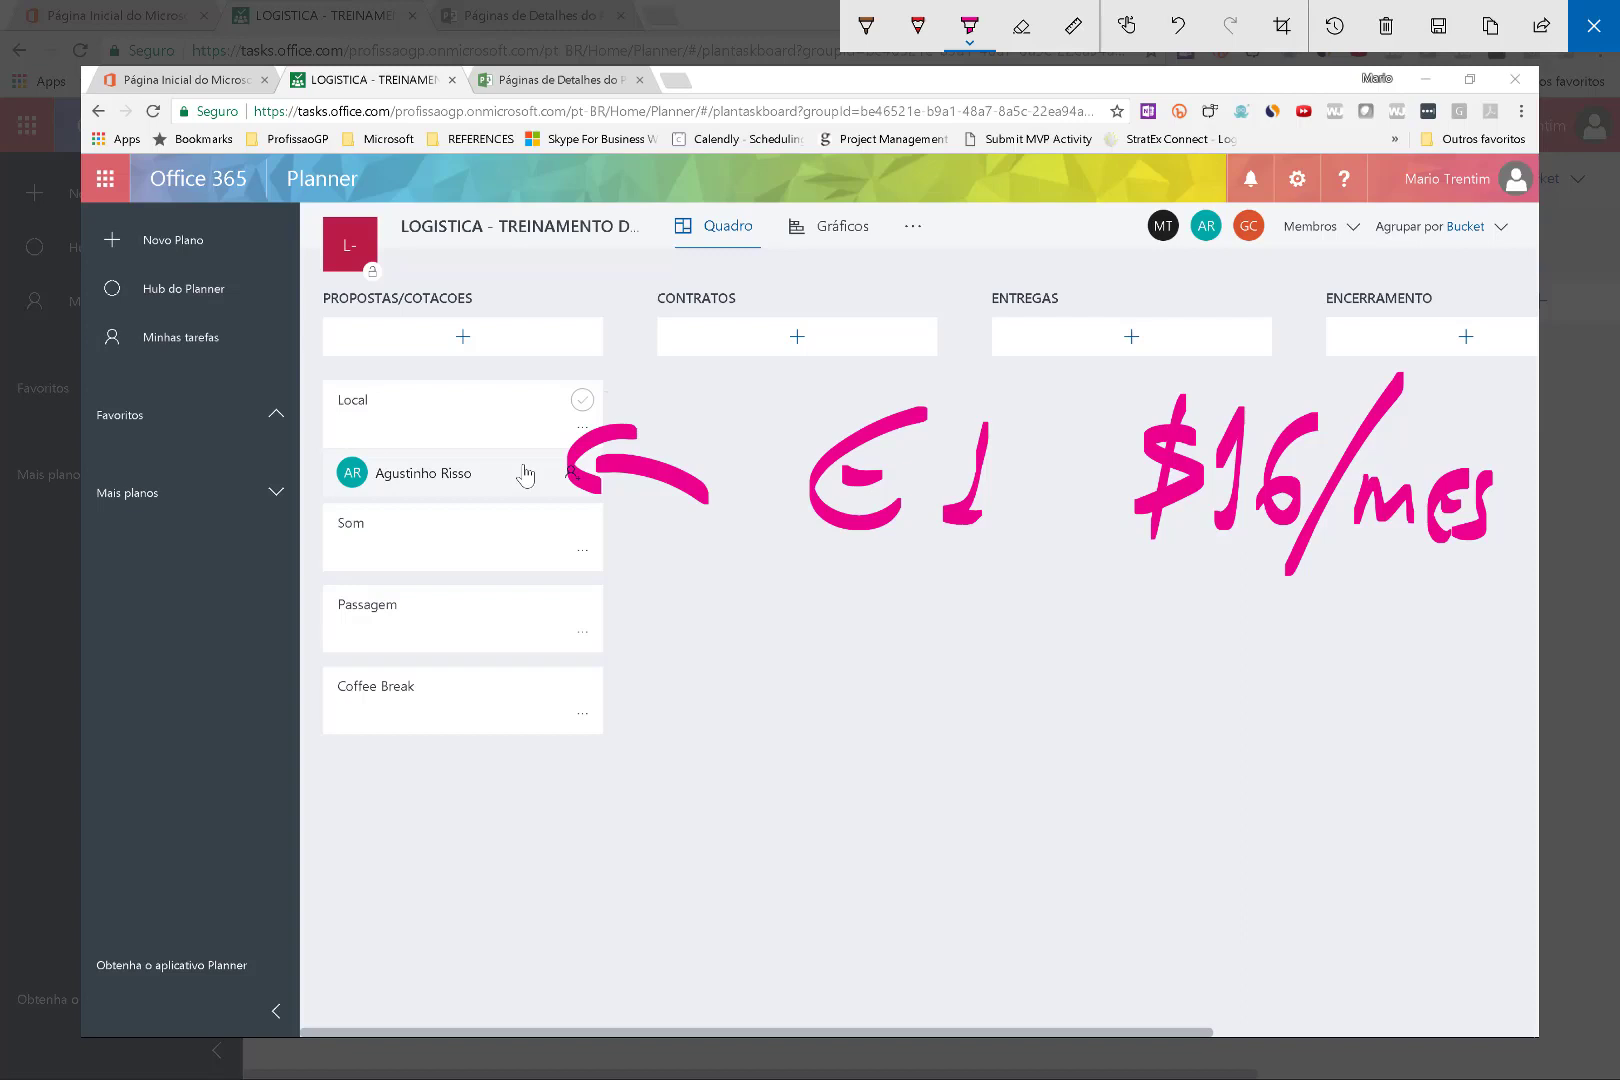
{"action": "mouse_move", "coordinate": [777, 564]}
{"action": "left_mouse_down"}
{"action": "mouse_move", "coordinate": [1030, 577]}
{"action": "mouse_move", "coordinate": [1010, 586]}
{"action": "left_mouse_up"}
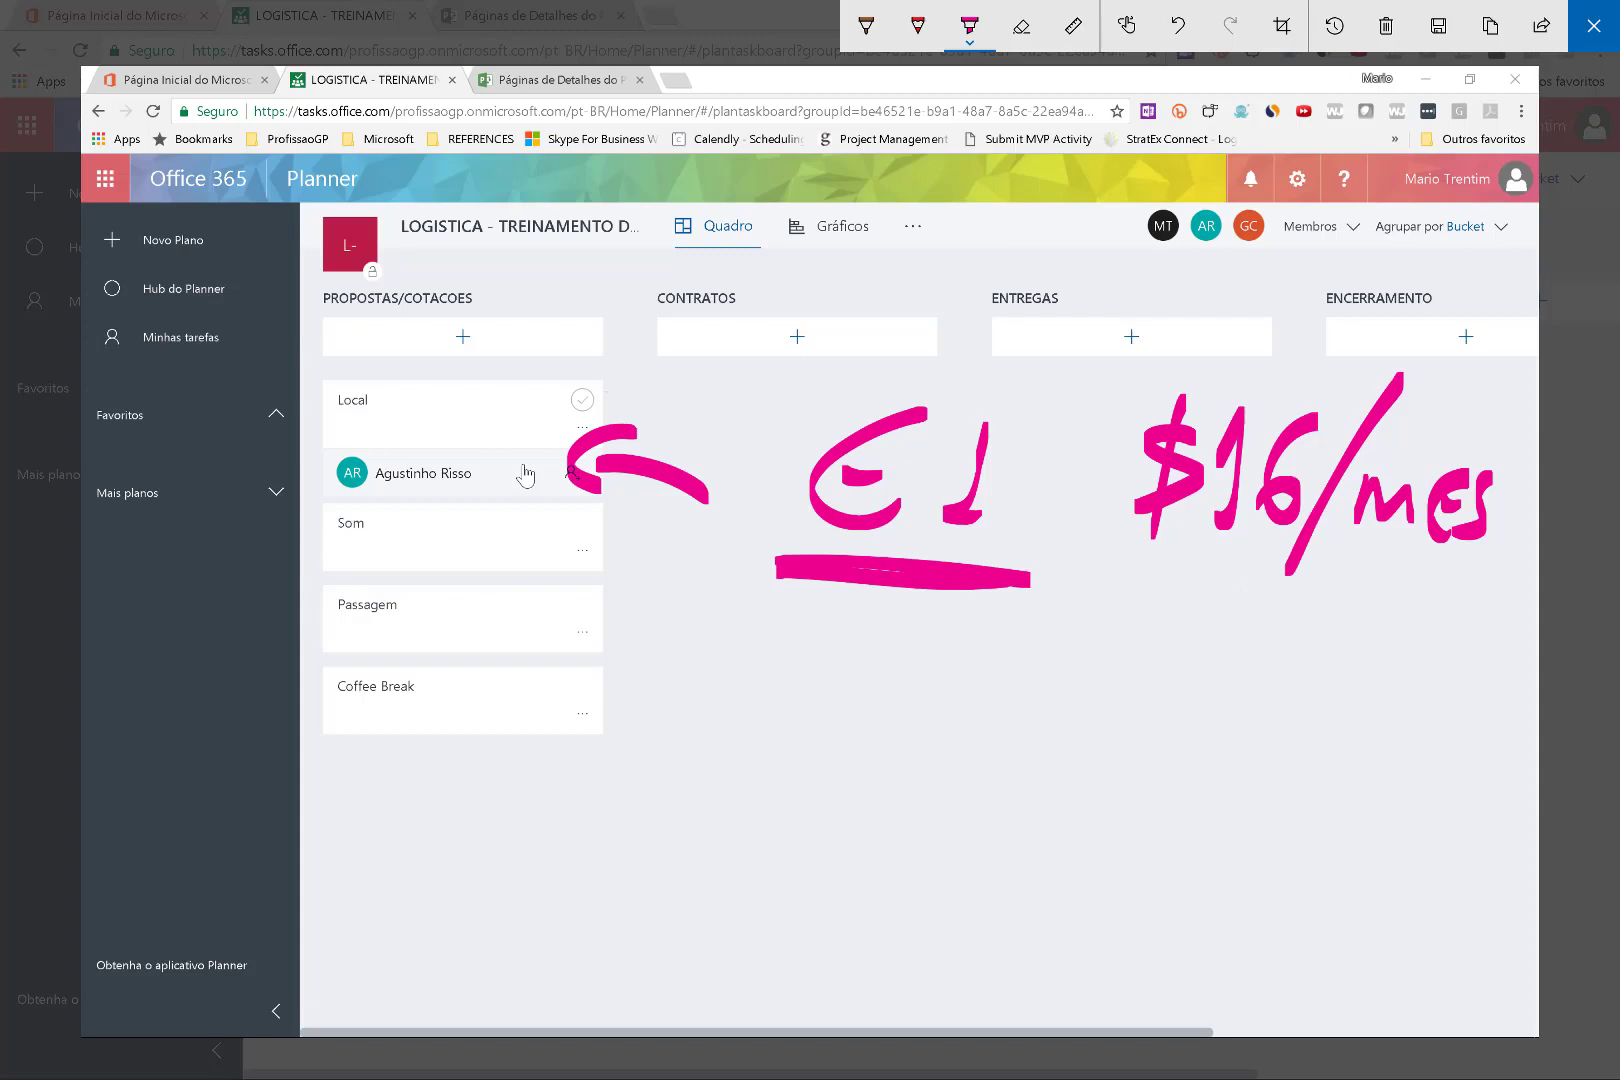
{"action": "mouse_move", "coordinate": [665, 860]}
{"action": "left_mouse_down"}
{"action": "mouse_move", "coordinate": [722, 785]}
{"action": "mouse_move", "coordinate": [805, 760]}
{"action": "mouse_move", "coordinate": [790, 905]}
{"action": "left_mouse_up"}
{"action": "left_click_drag", "start_coordinate": [902, 734], "coordinate": [874, 808]}
{"action": "left_click_drag", "start_coordinate": [868, 770], "coordinate": [970, 800]}
{"action": "mouse_move", "coordinate": [978, 745]}
{"action": "left_mouse_down"}
{"action": "mouse_move", "coordinate": [1033, 738]}
{"action": "mouse_move", "coordinate": [995, 782]}
{"action": "left_mouse_up"}
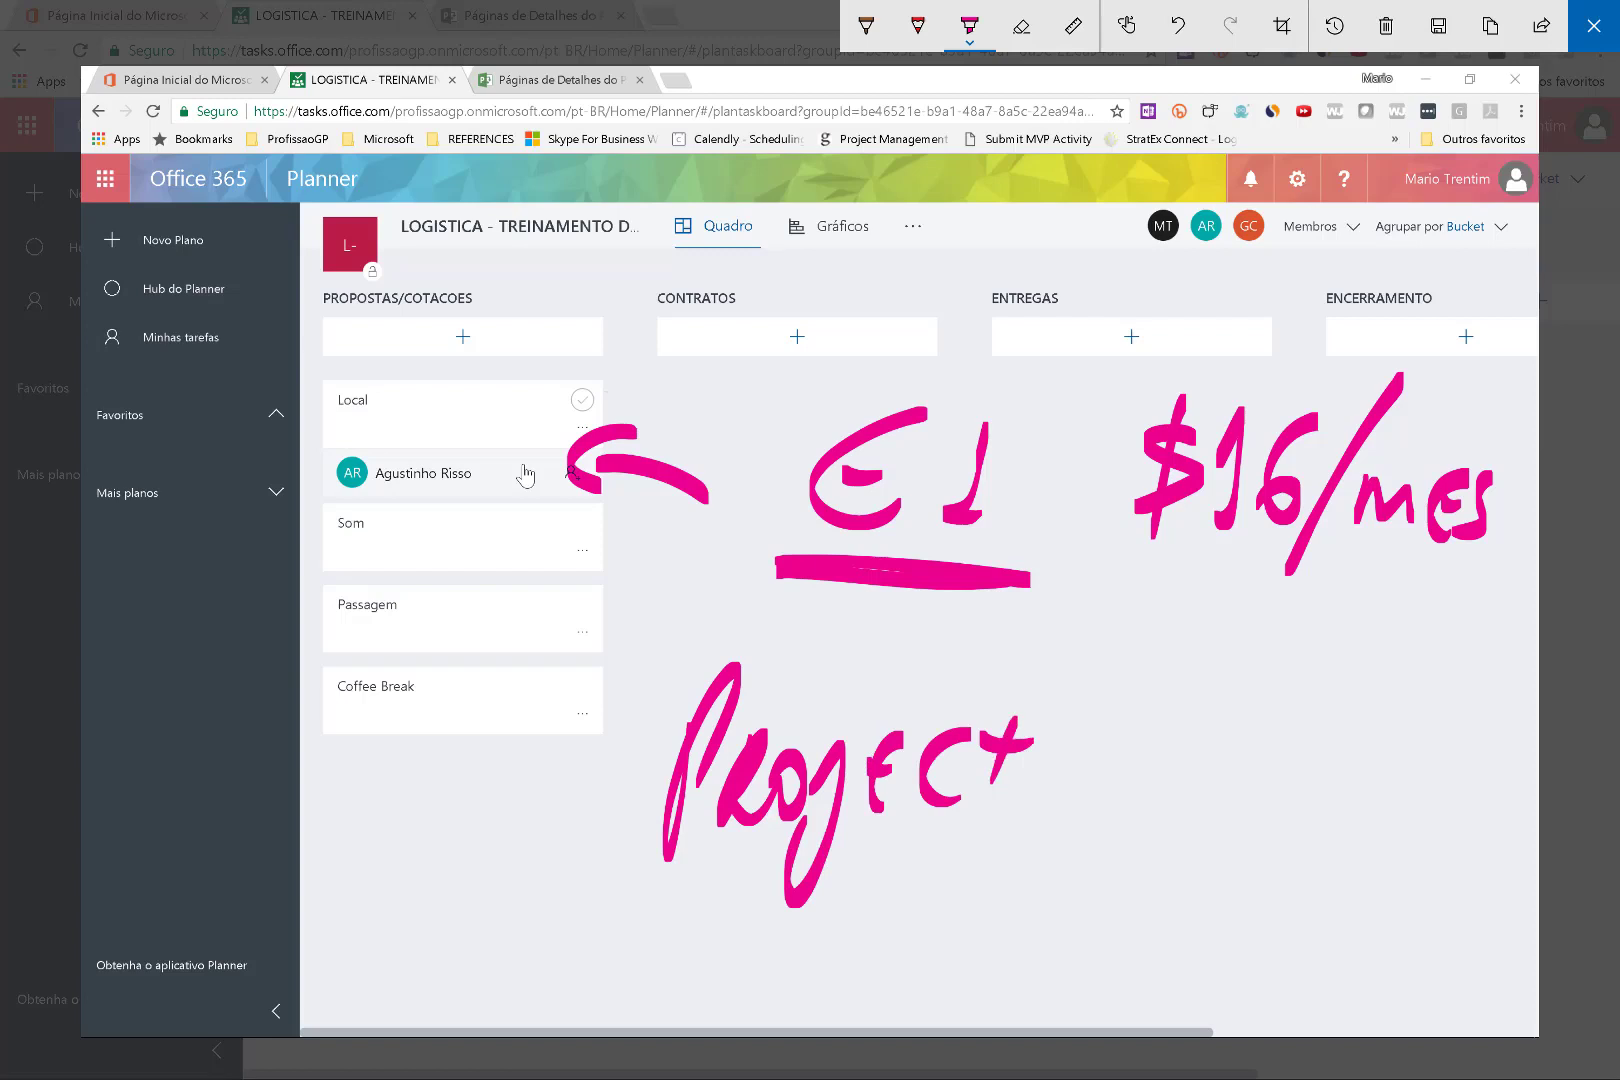
{"action": "mouse_move", "coordinate": [1128, 704]}
{"action": "left_mouse_down"}
{"action": "mouse_move", "coordinate": [1133, 788]}
{"action": "mouse_move", "coordinate": [1180, 775]}
{"action": "left_mouse_up"}
{"action": "left_click_drag", "start_coordinate": [1240, 698], "coordinate": [1214, 772]}
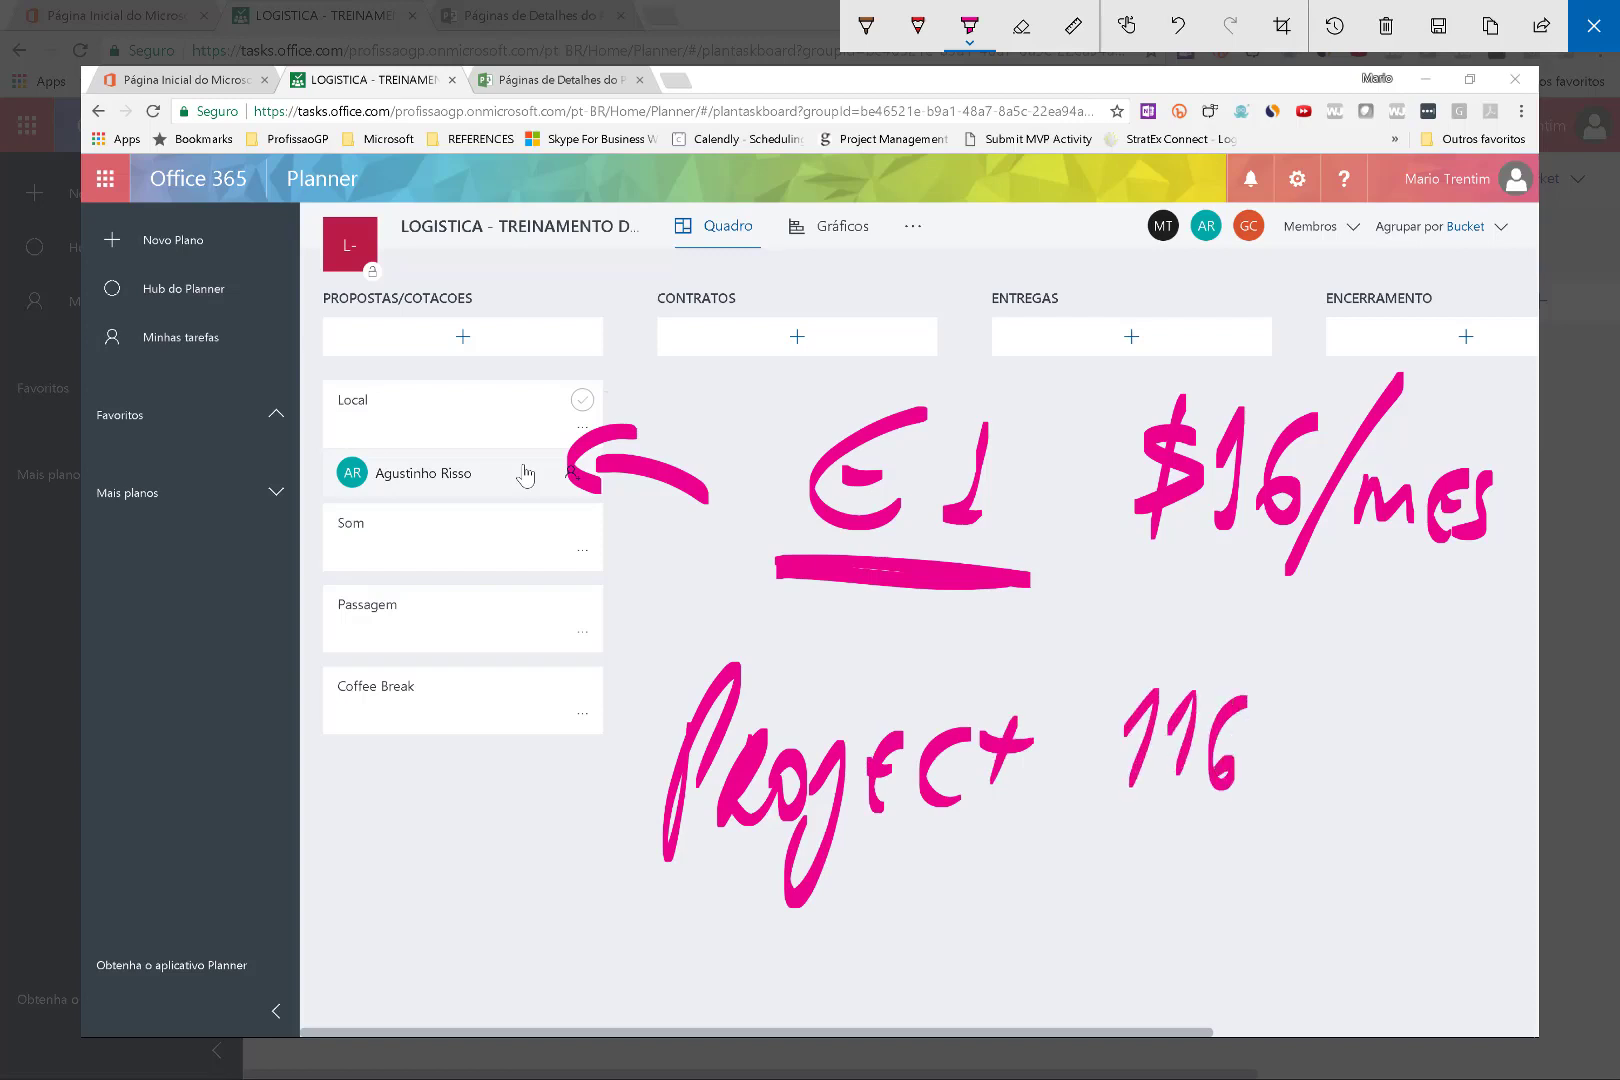
{"action": "left_click_drag", "start_coordinate": [1117, 680], "coordinate": [1070, 790]}
{"action": "left_click_drag", "start_coordinate": [1114, 632], "coordinate": [1058, 843]}
{"action": "left_click_drag", "start_coordinate": [1052, 712], "coordinate": [1038, 780]}
{"action": "left_click_drag", "start_coordinate": [1046, 740], "coordinate": [1064, 776]}
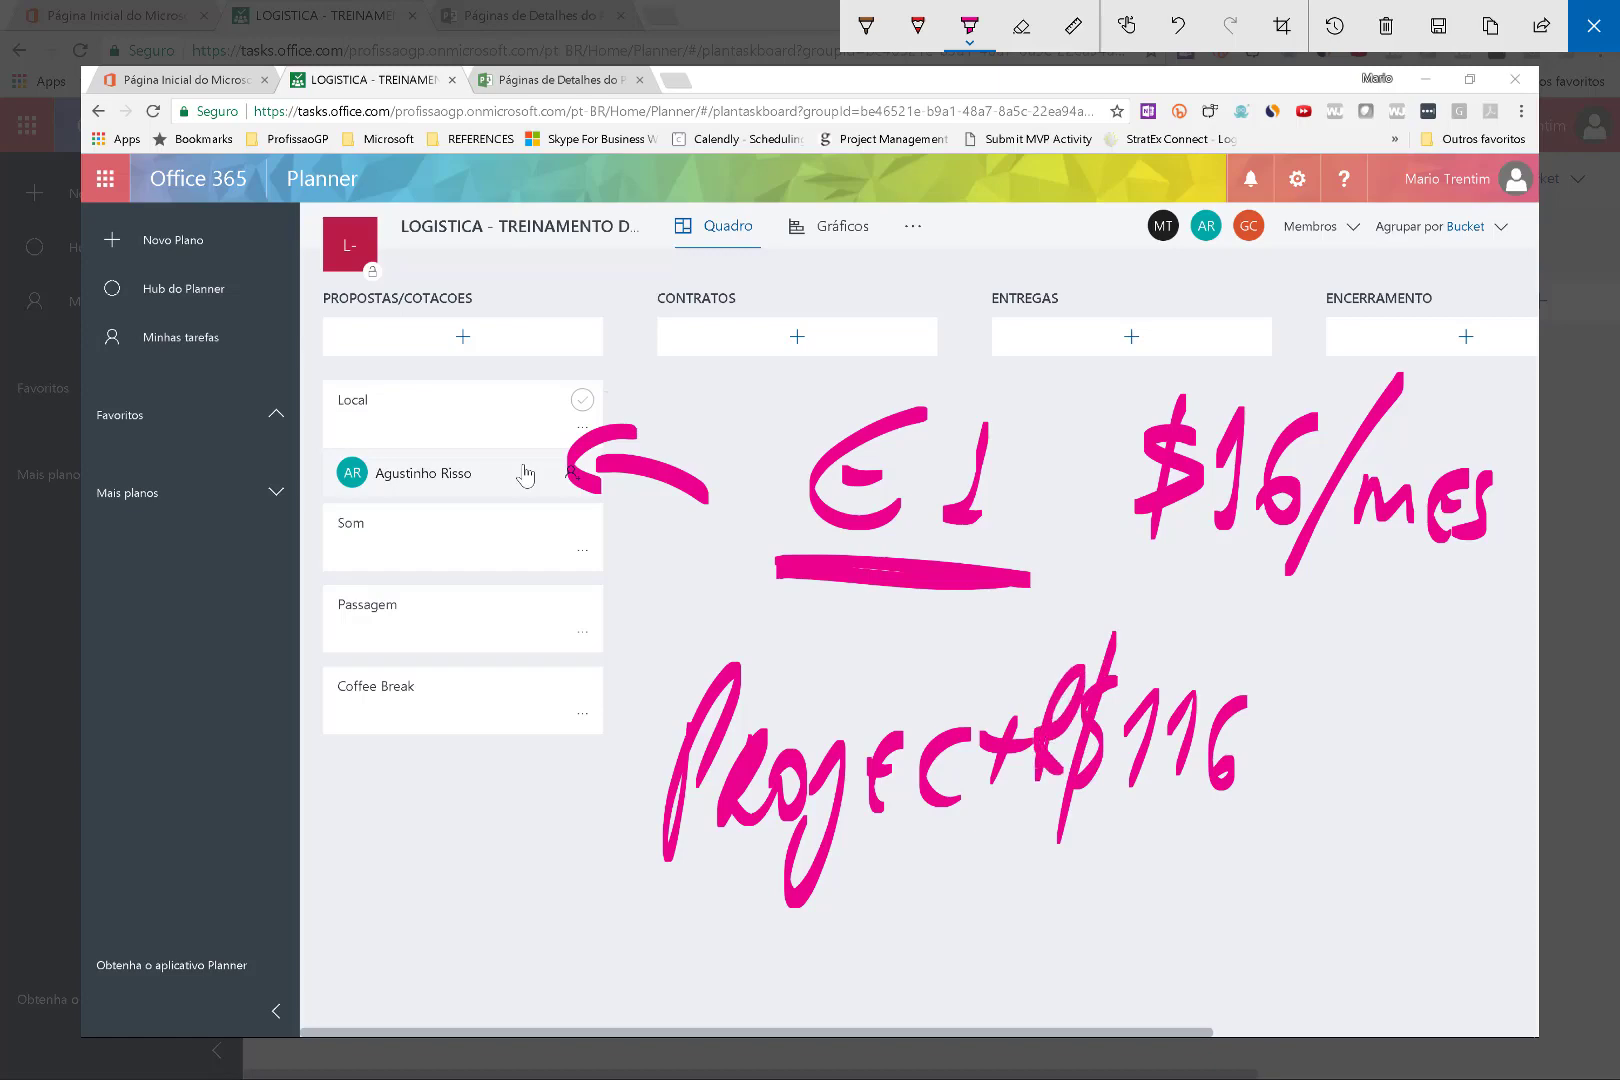
{"action": "left_click", "coordinate": [1594, 26]}
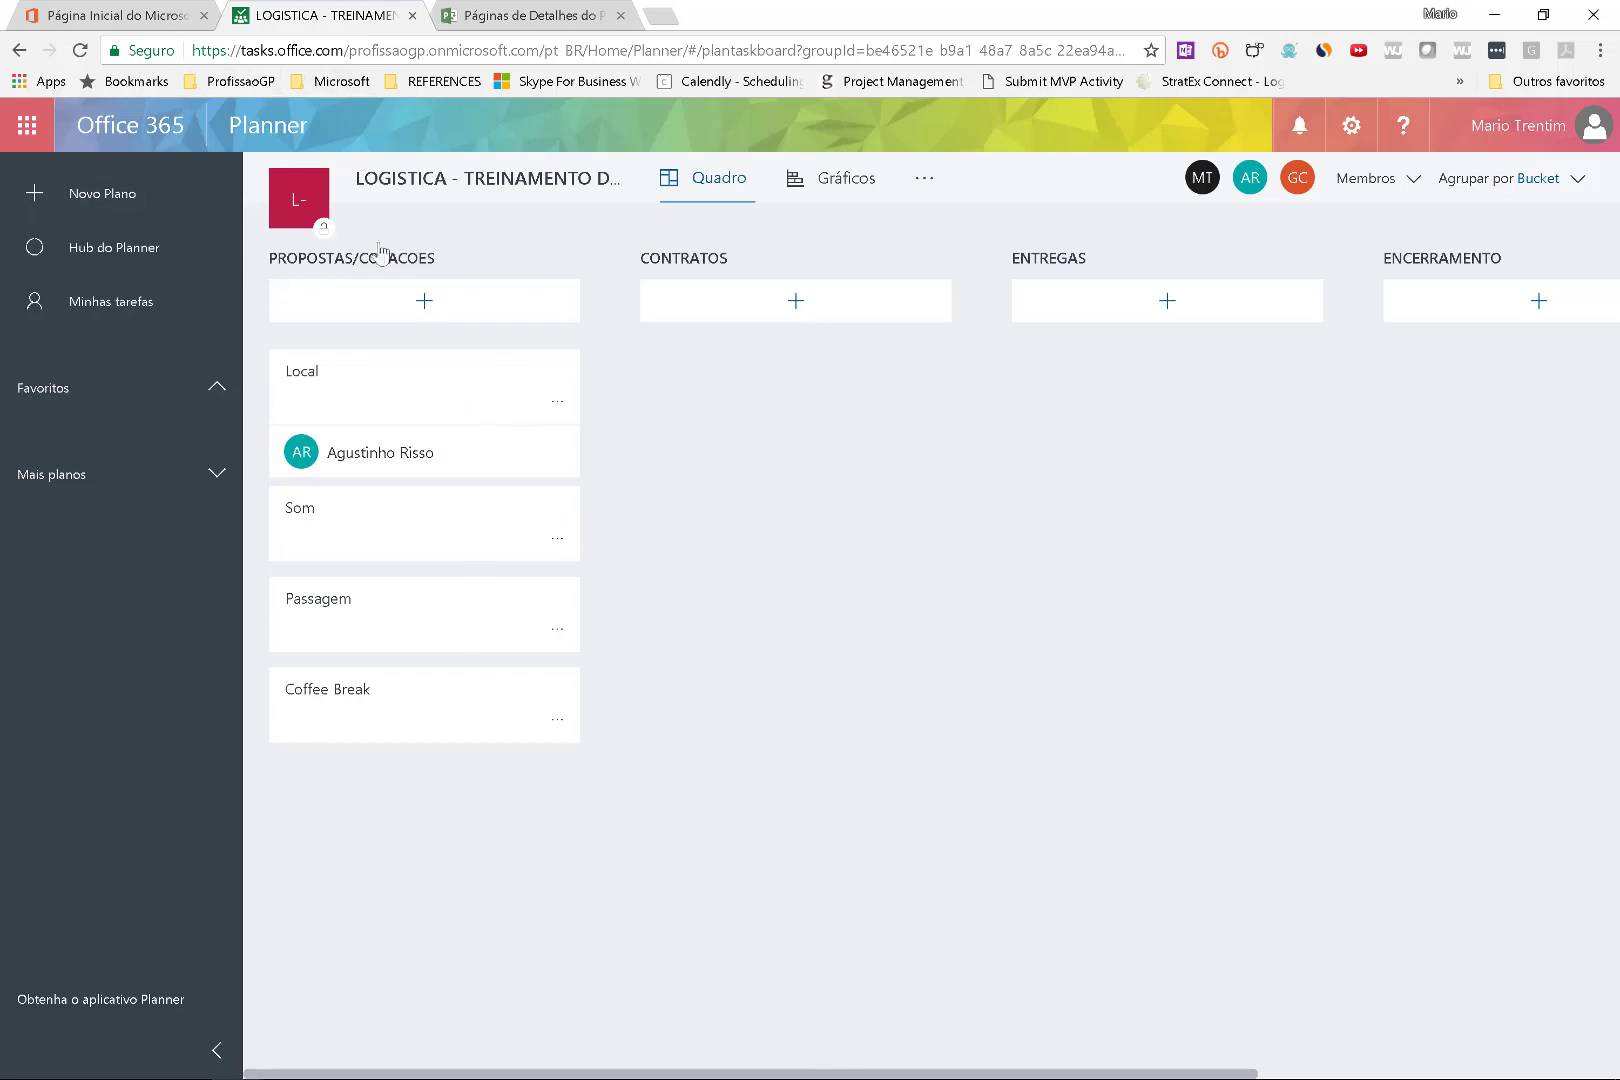
Give the Local task checklist items Visitar 3 locais, Obter cotacoes and Verificar licenças.
{"action": "left_click_drag", "start_coordinate": [399, 410], "coordinate": [709, 409]}
{"action": "left_click", "coordinate": [689, 384]}
{"action": "left_click", "coordinate": [680, 411]}
{"action": "left_click", "coordinate": [748, 643]}
{"action": "left_click", "coordinate": [508, 614]}
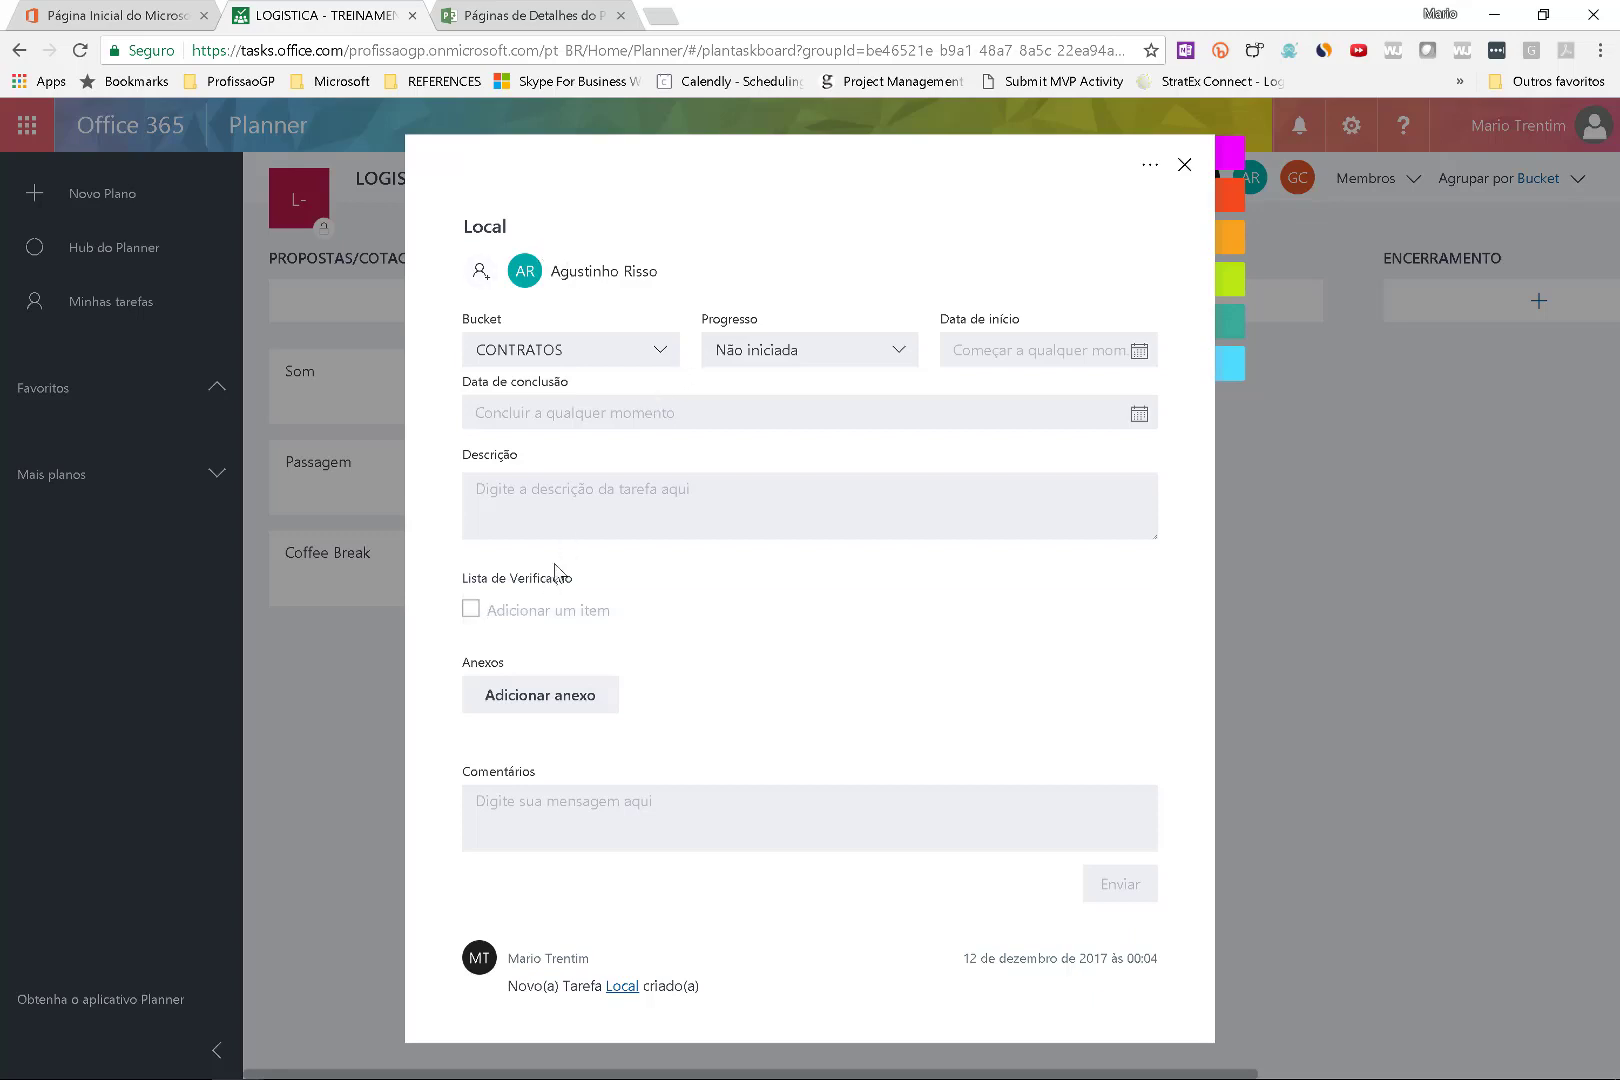
{"action": "type", "text": "Visitgar 3 locais"}
{"action": "key", "text": "Return"}
{"action": "type", "text": "Obt"}
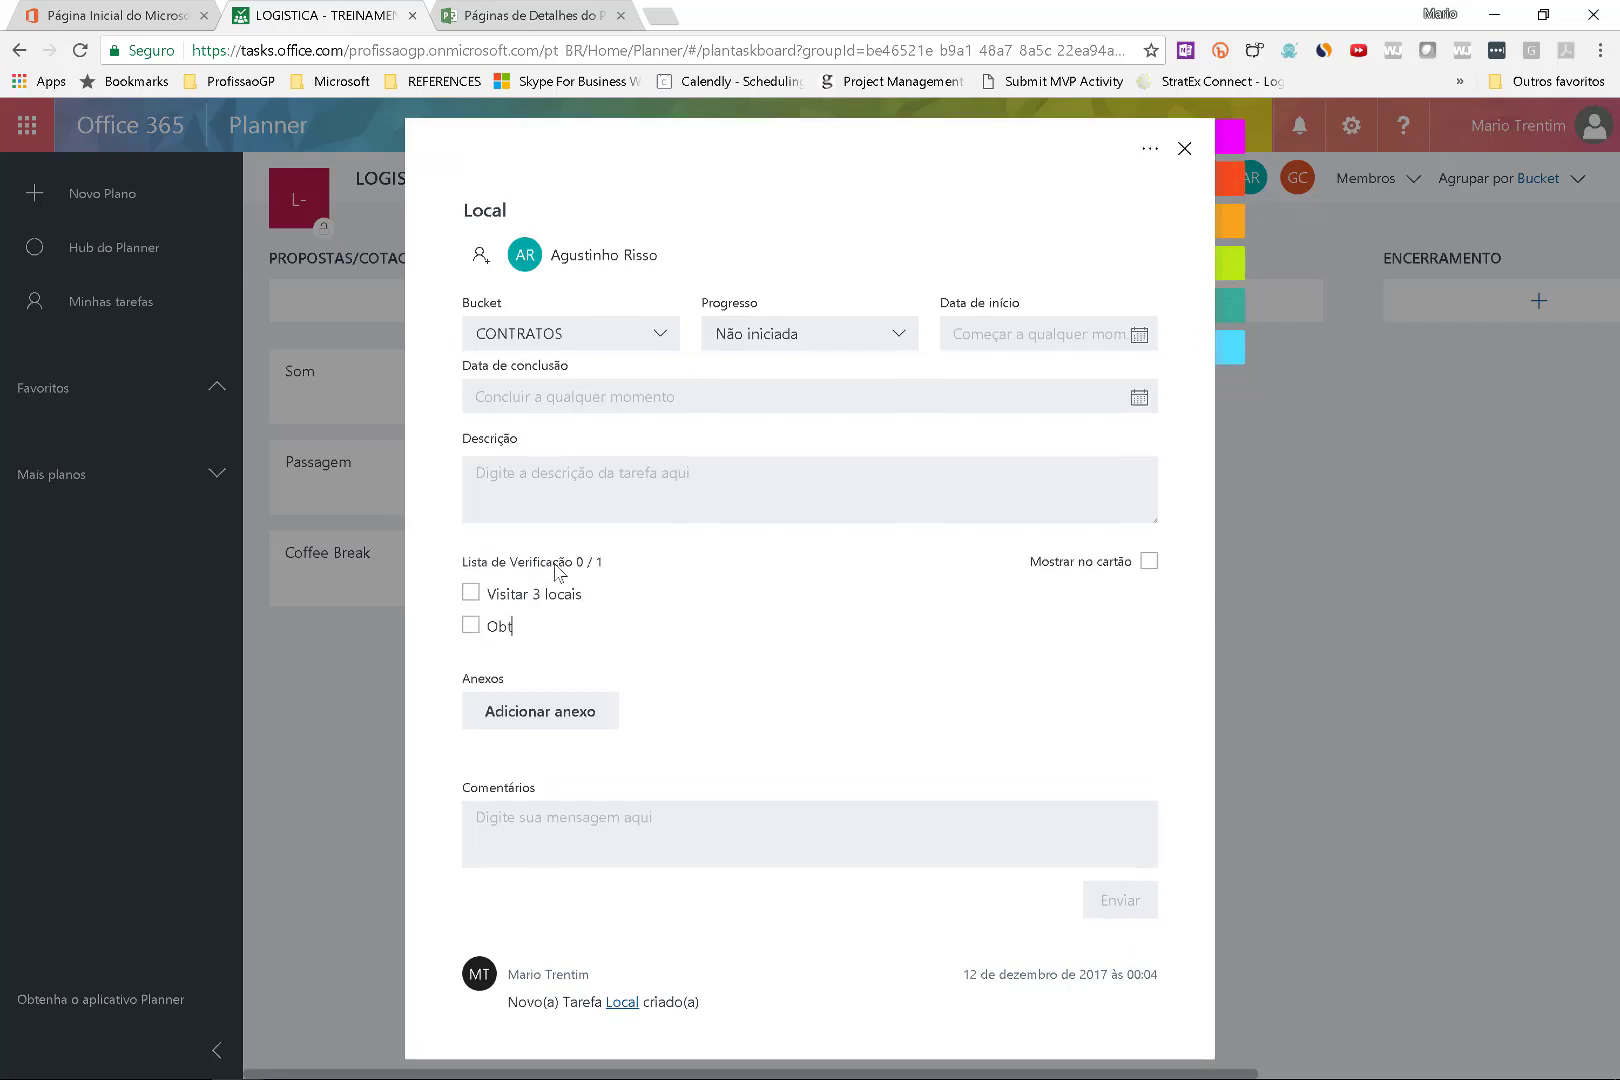
{"action": "type", "text": "er cotacoes"}
{"action": "key", "text": "Return"}
{"action": "type", "text": "ve"}
{"action": "key", "text": "BackSpace"}
{"action": "key", "text": "BackSpace"}
{"action": "type", "text": "Verificar licenças"}
{"action": "key", "text": "Return"}
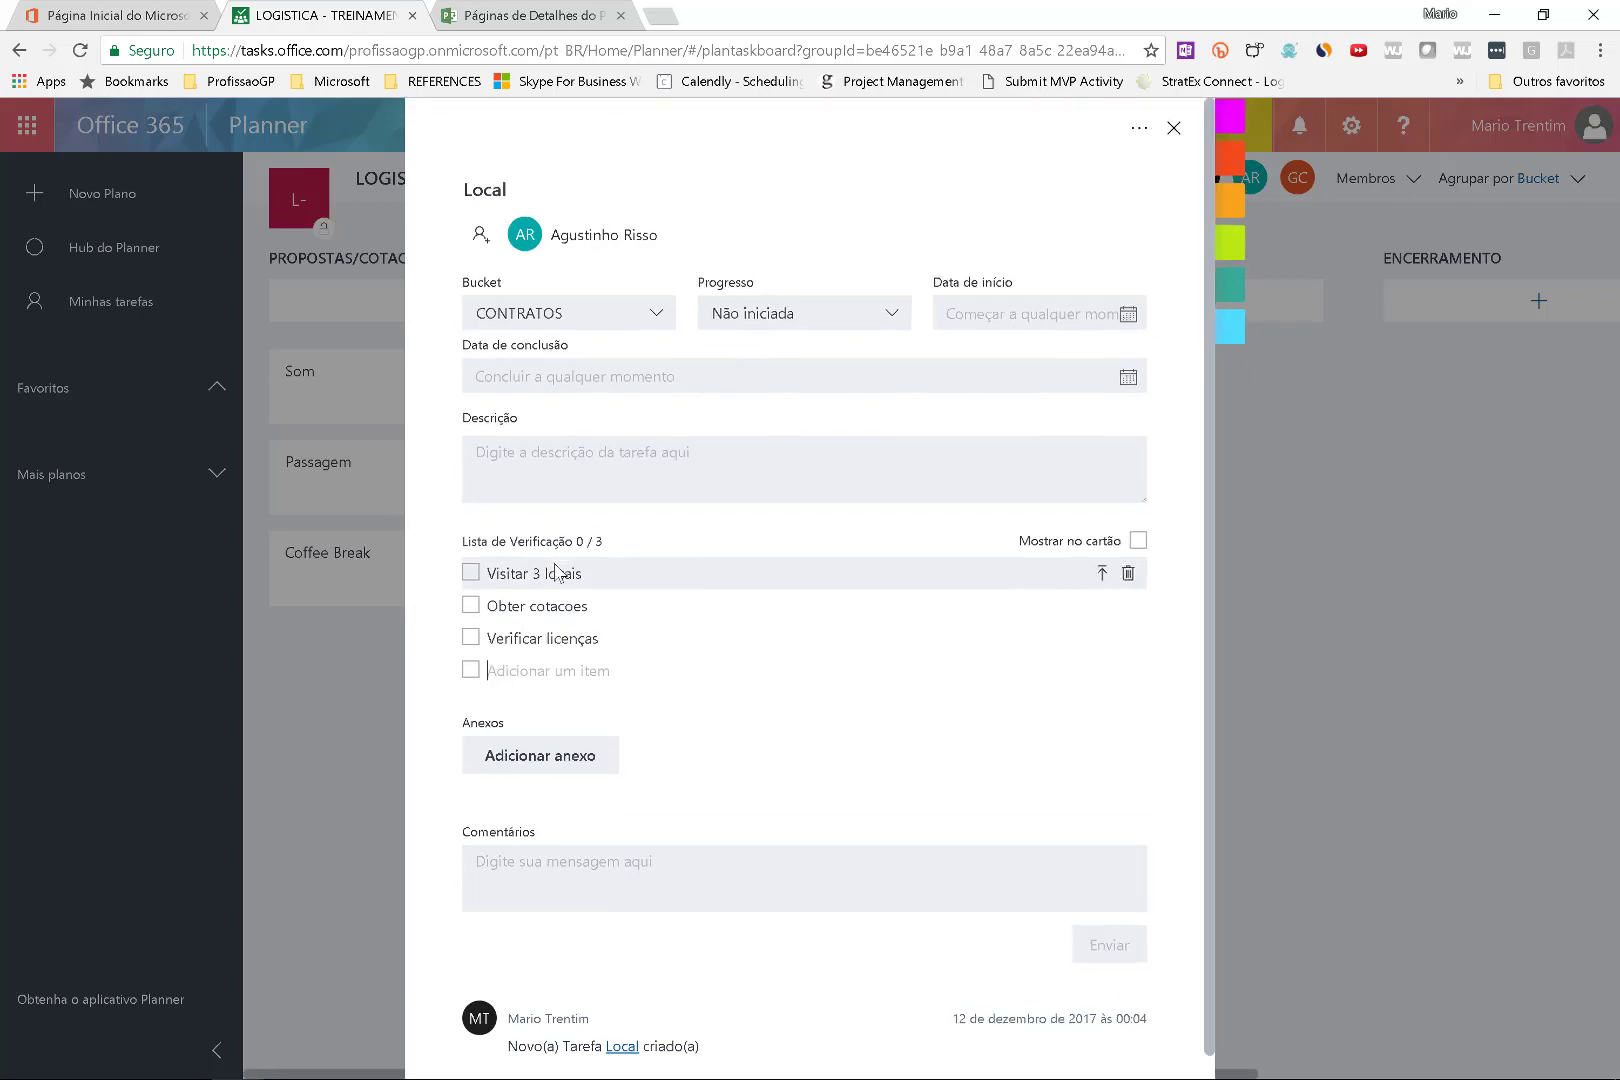
Show the checklist on the card, move Local atop PROPOSTAS/COTACOES, tick two items.
{"action": "left_click", "coordinate": [1138, 541]}
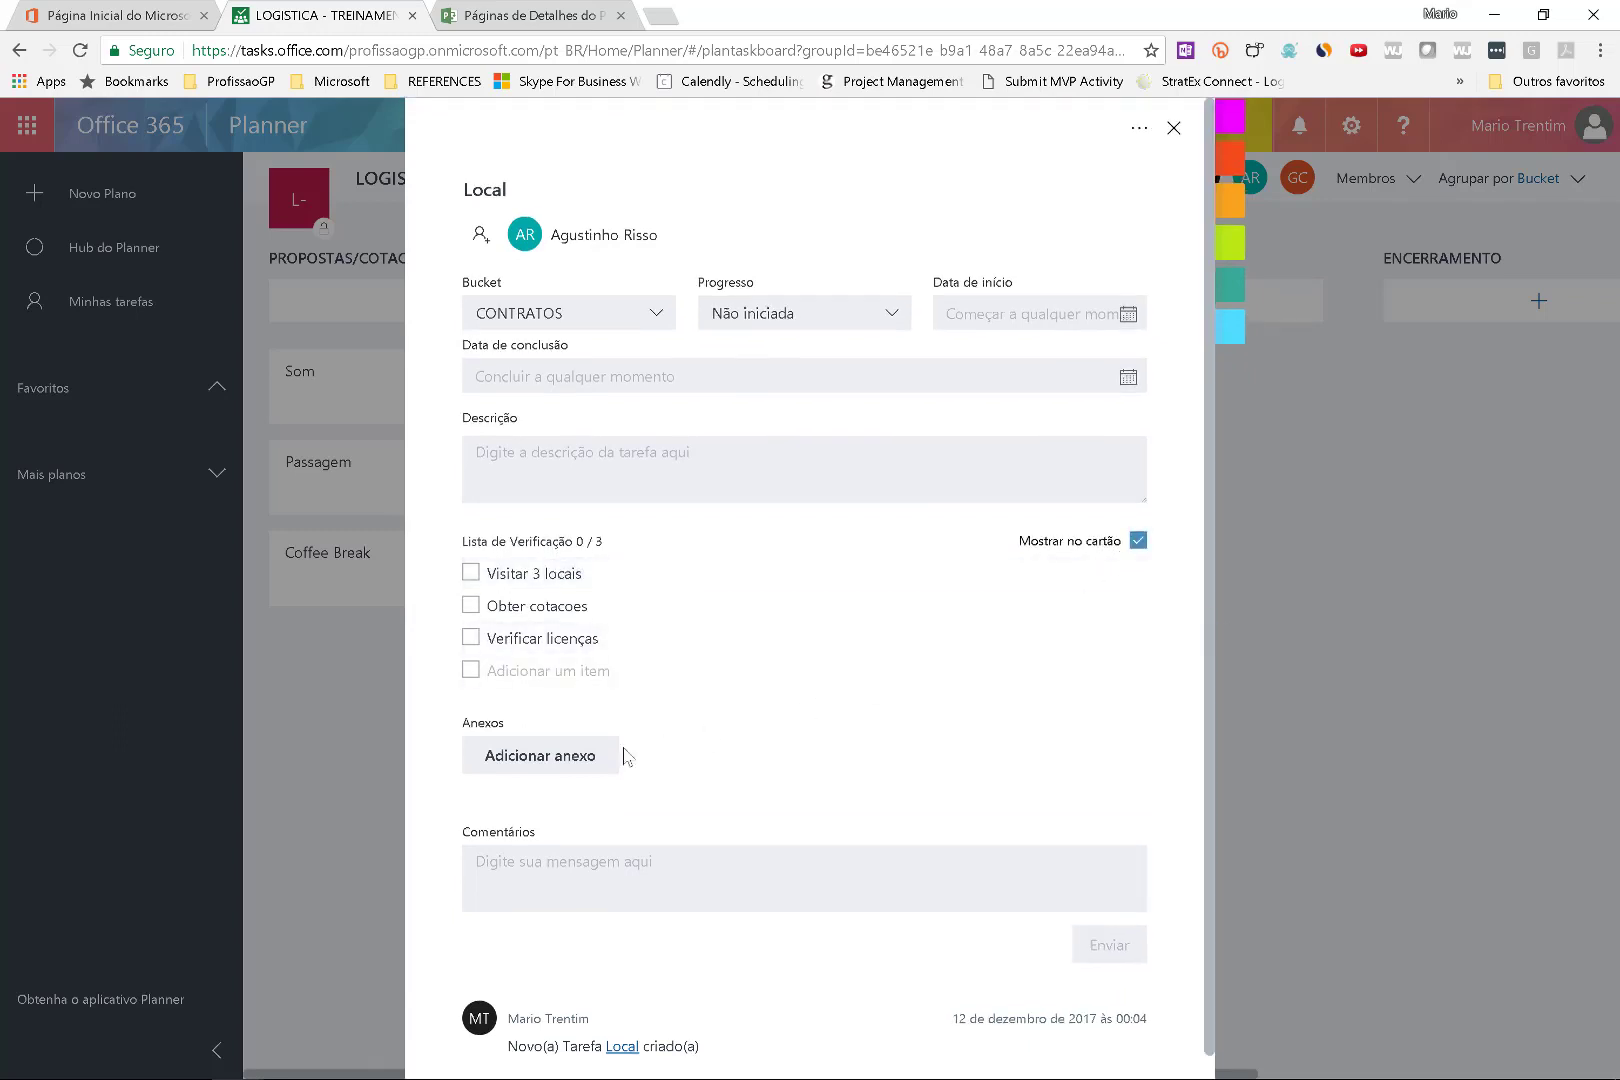
{"action": "key", "text": "Escape"}
{"action": "left_click_drag", "start_coordinate": [822, 388], "coordinate": [427, 397]}
{"action": "left_click", "coordinate": [294, 407]}
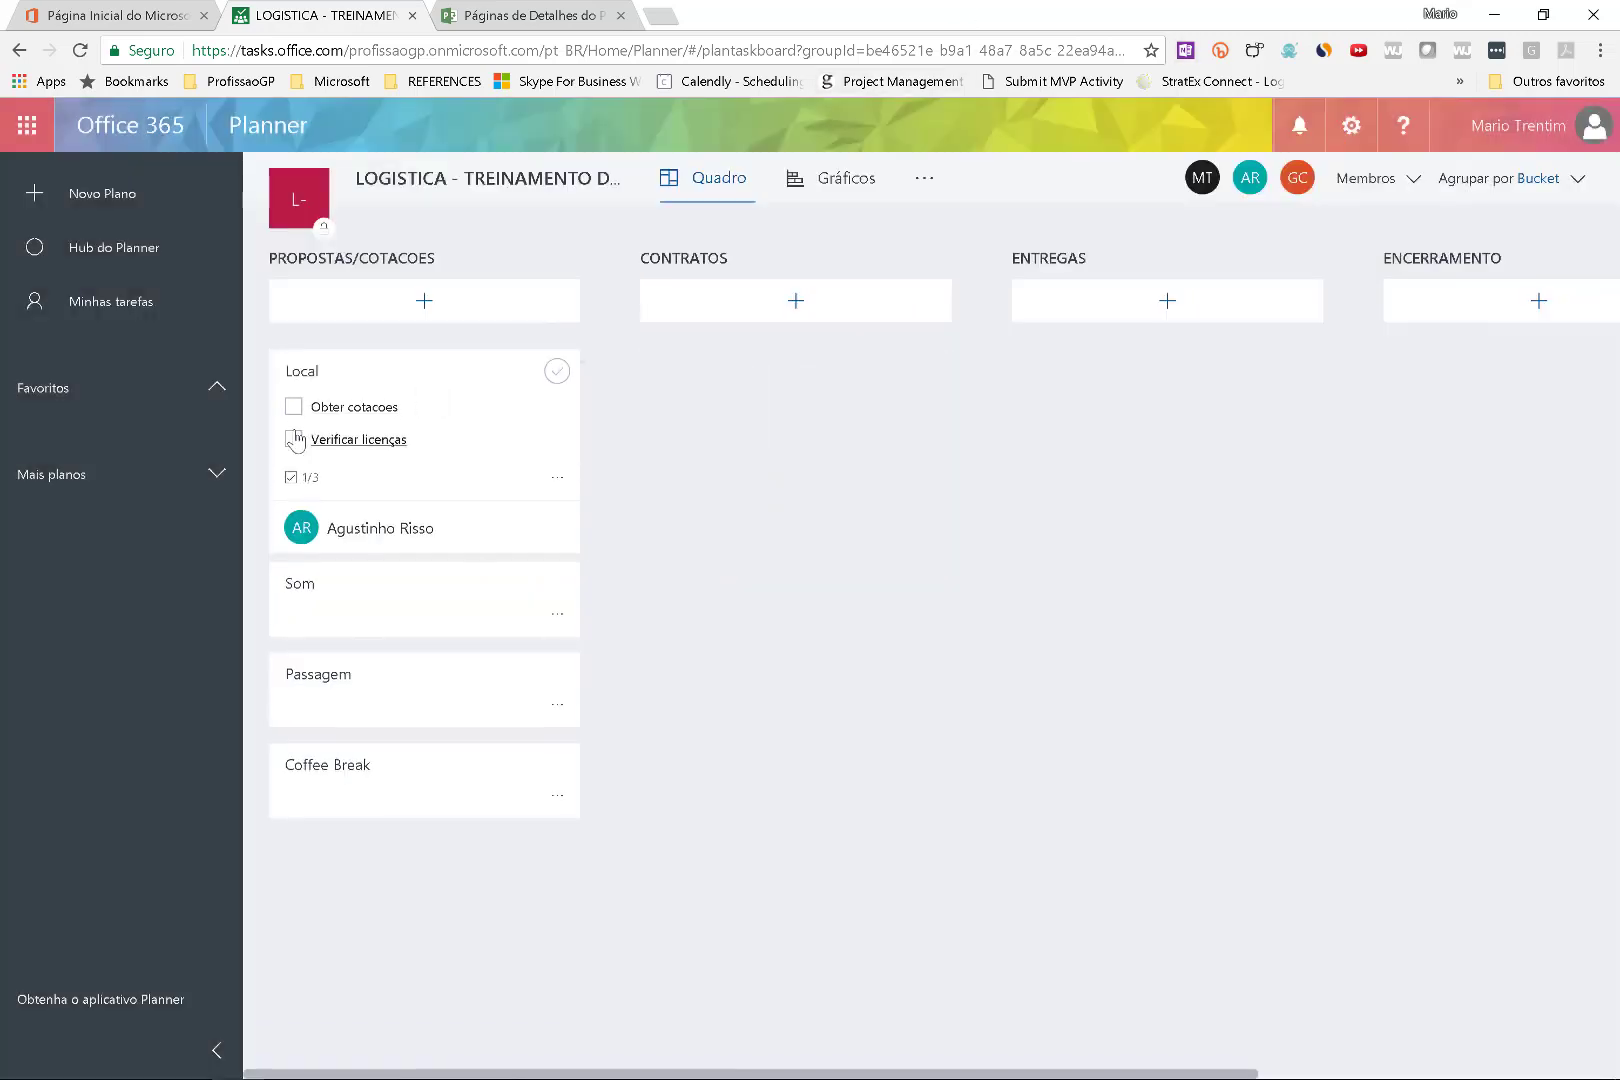
{"action": "left_click", "coordinate": [294, 439]}
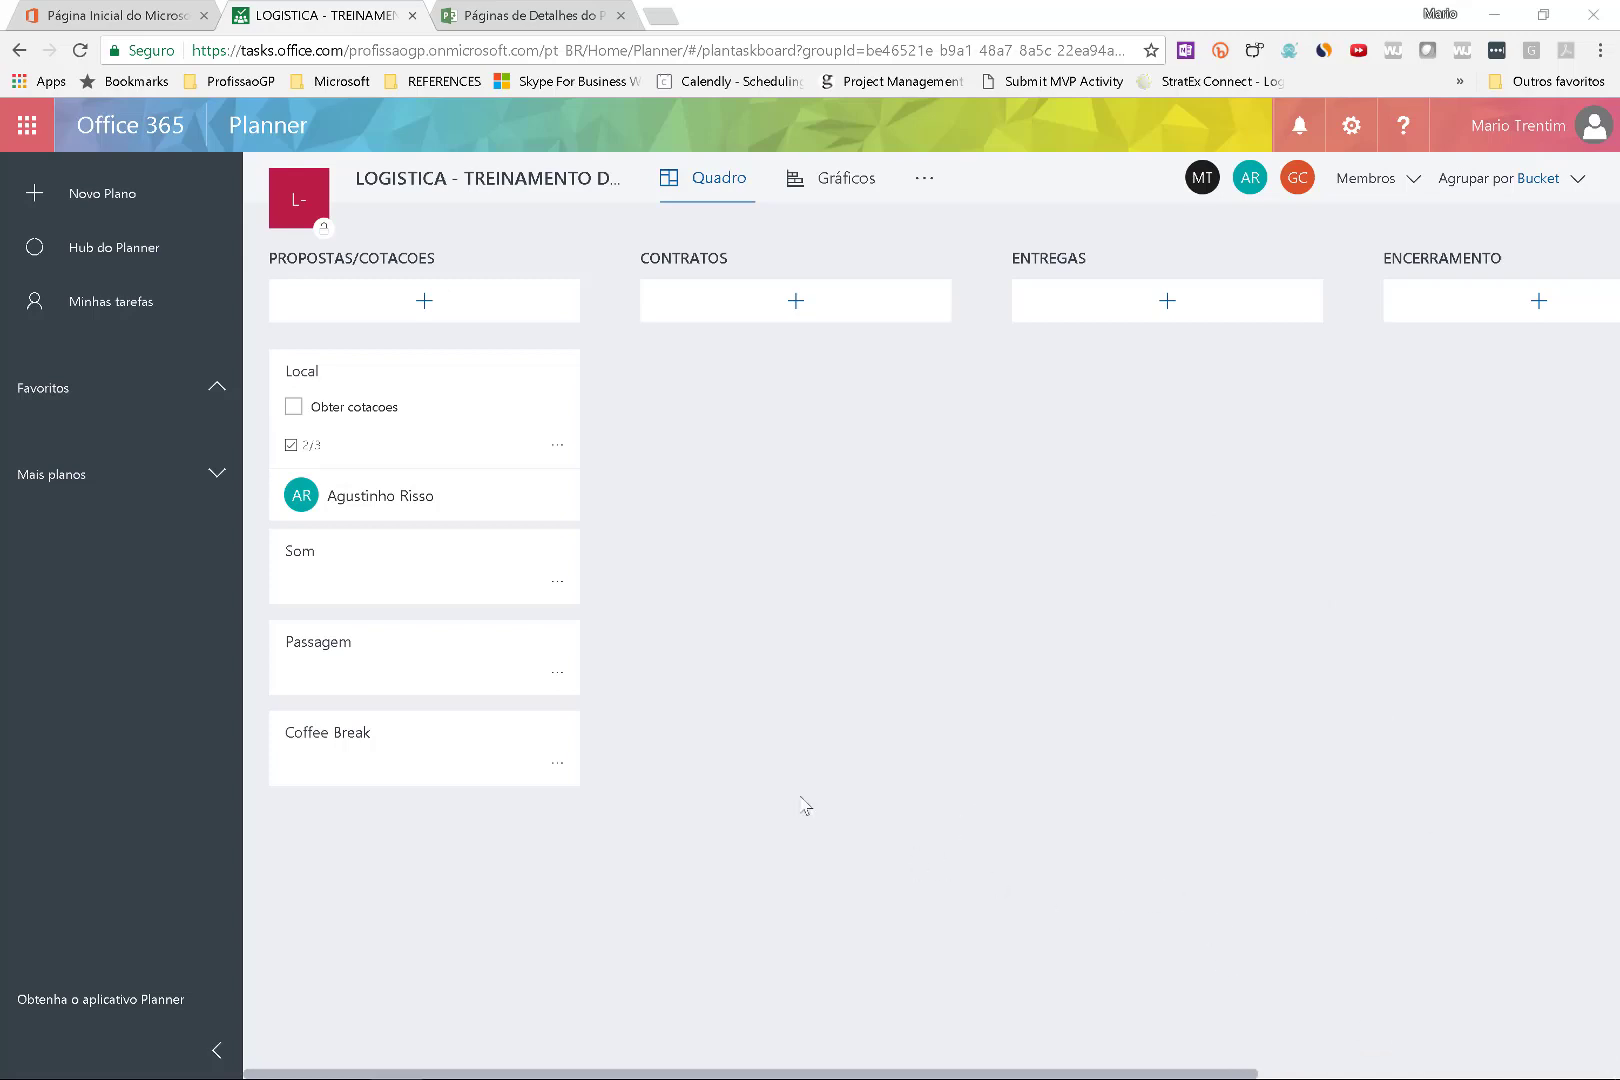
Restore the iPhone mirroring window and maximize it.
{"action": "mouse_move", "coordinate": [646, 1065]}
{"action": "left_click", "coordinate": [396, 1060]}
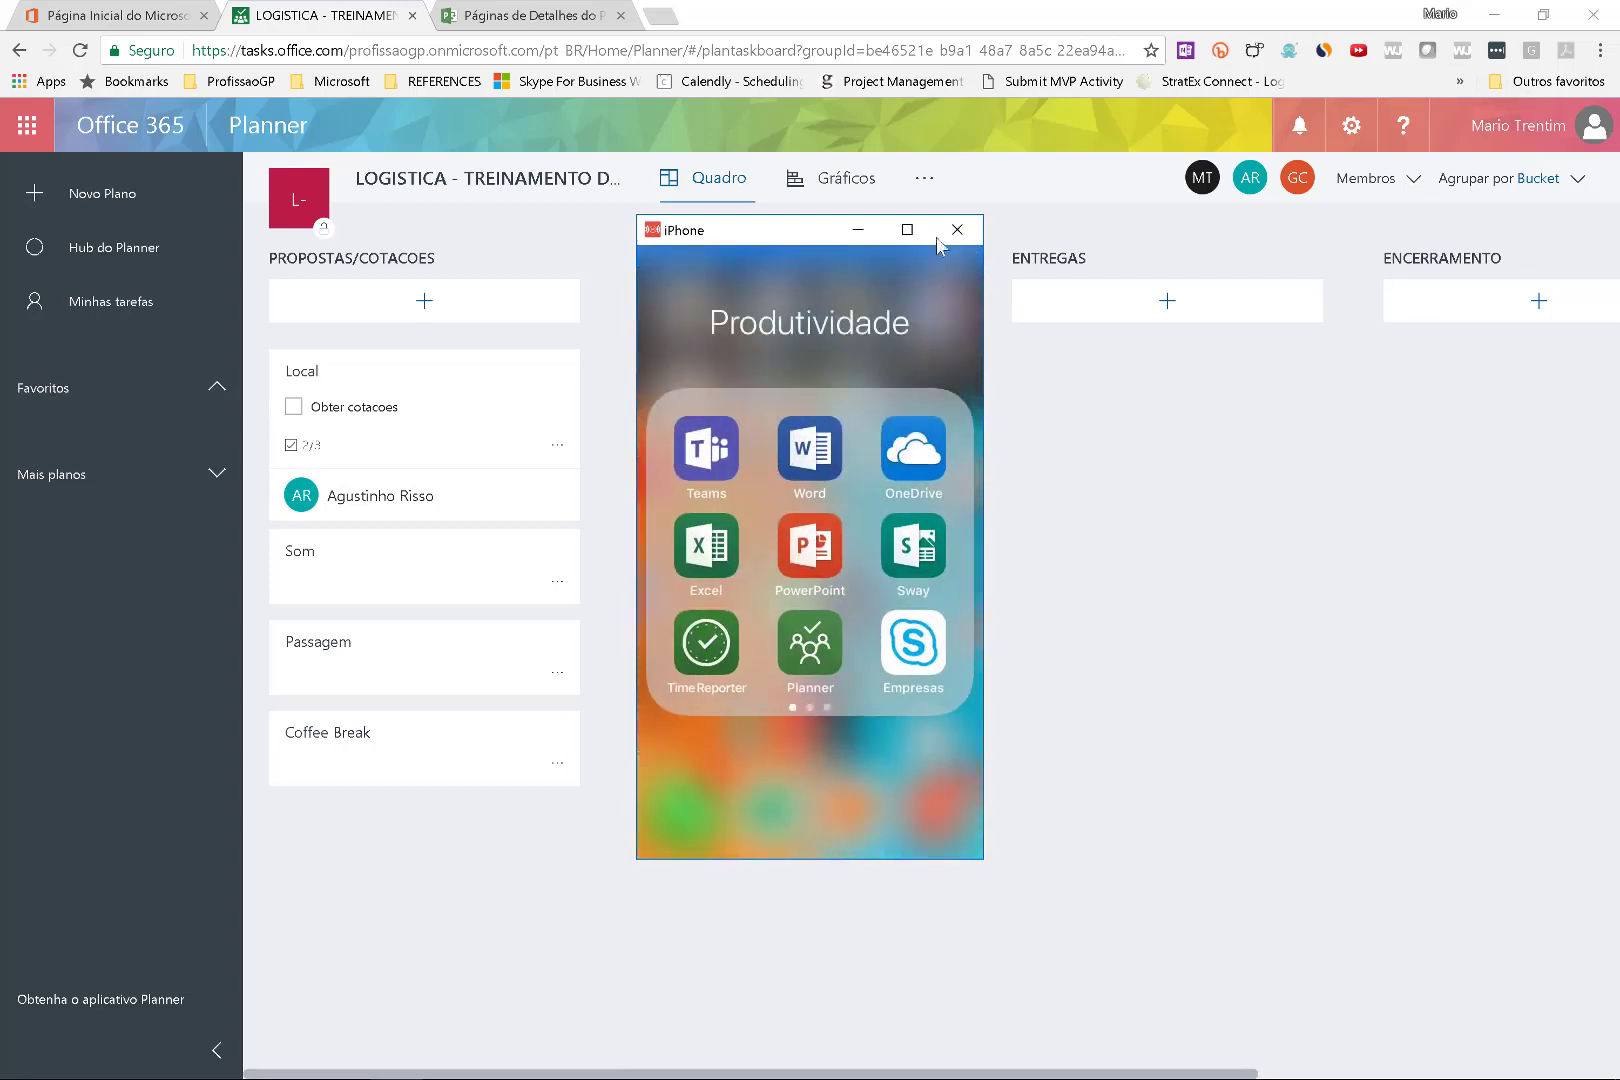
{"action": "left_click", "coordinate": [905, 230]}
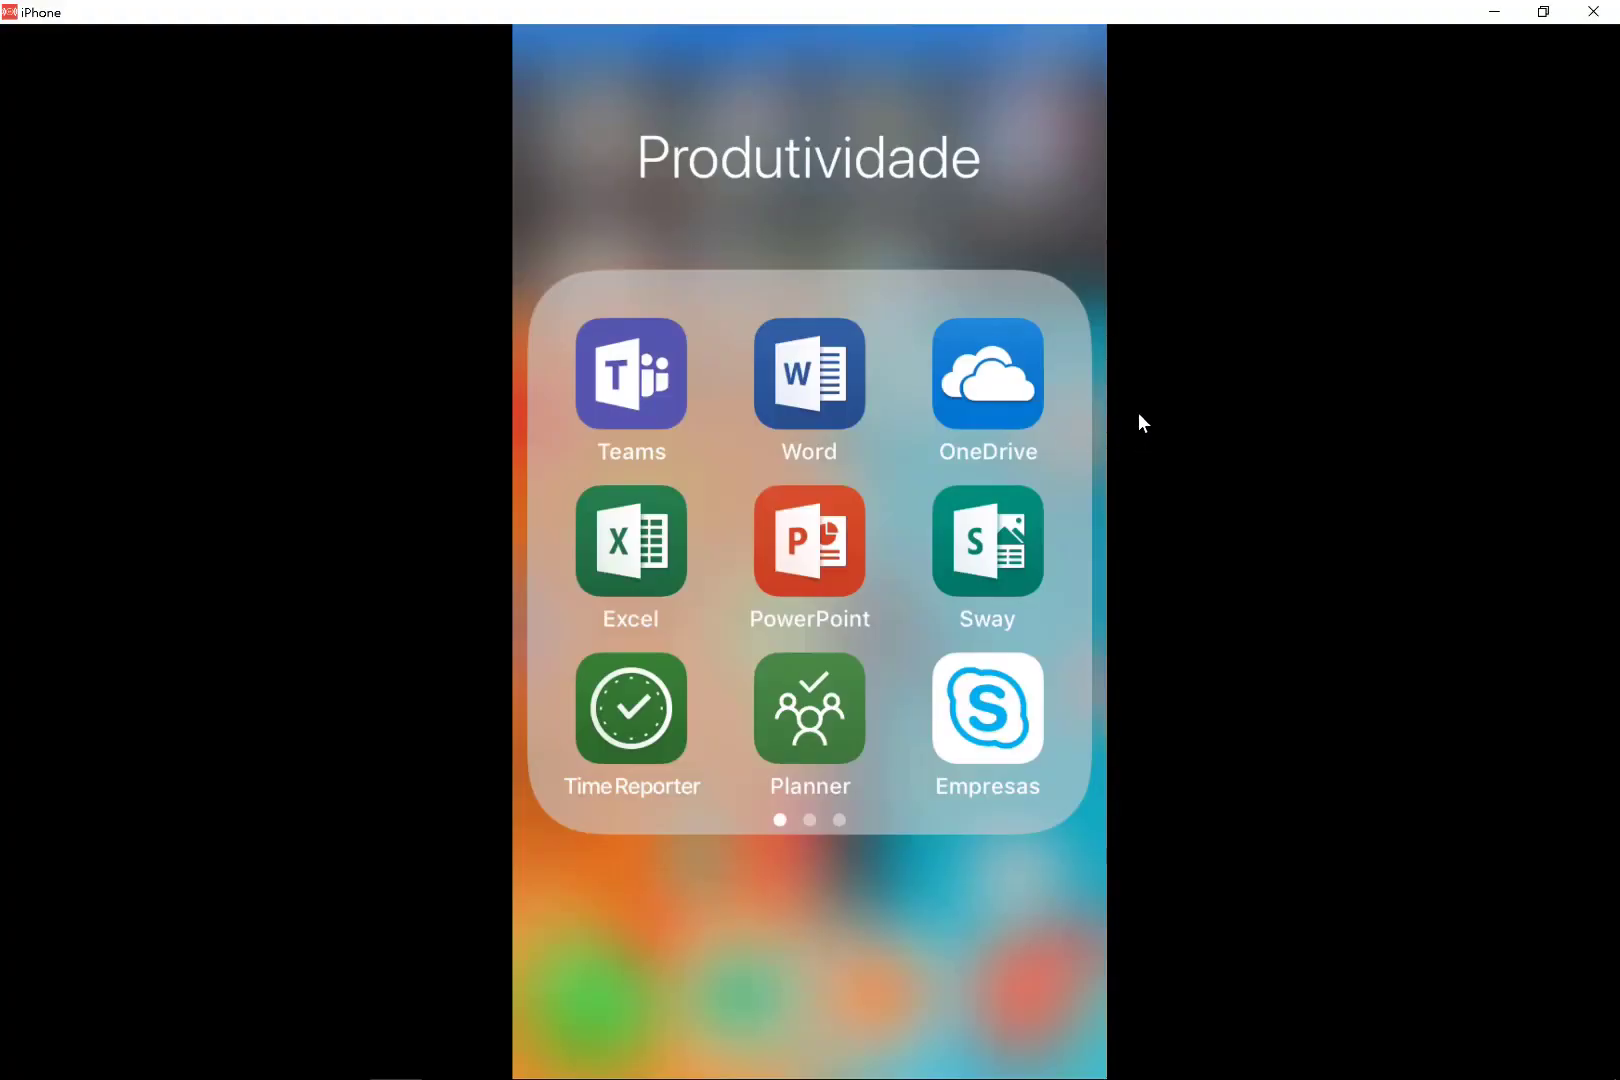
Circle the Planner app icon in pink on a screen snapshot.
{"action": "key", "text": "super+shift+w"}
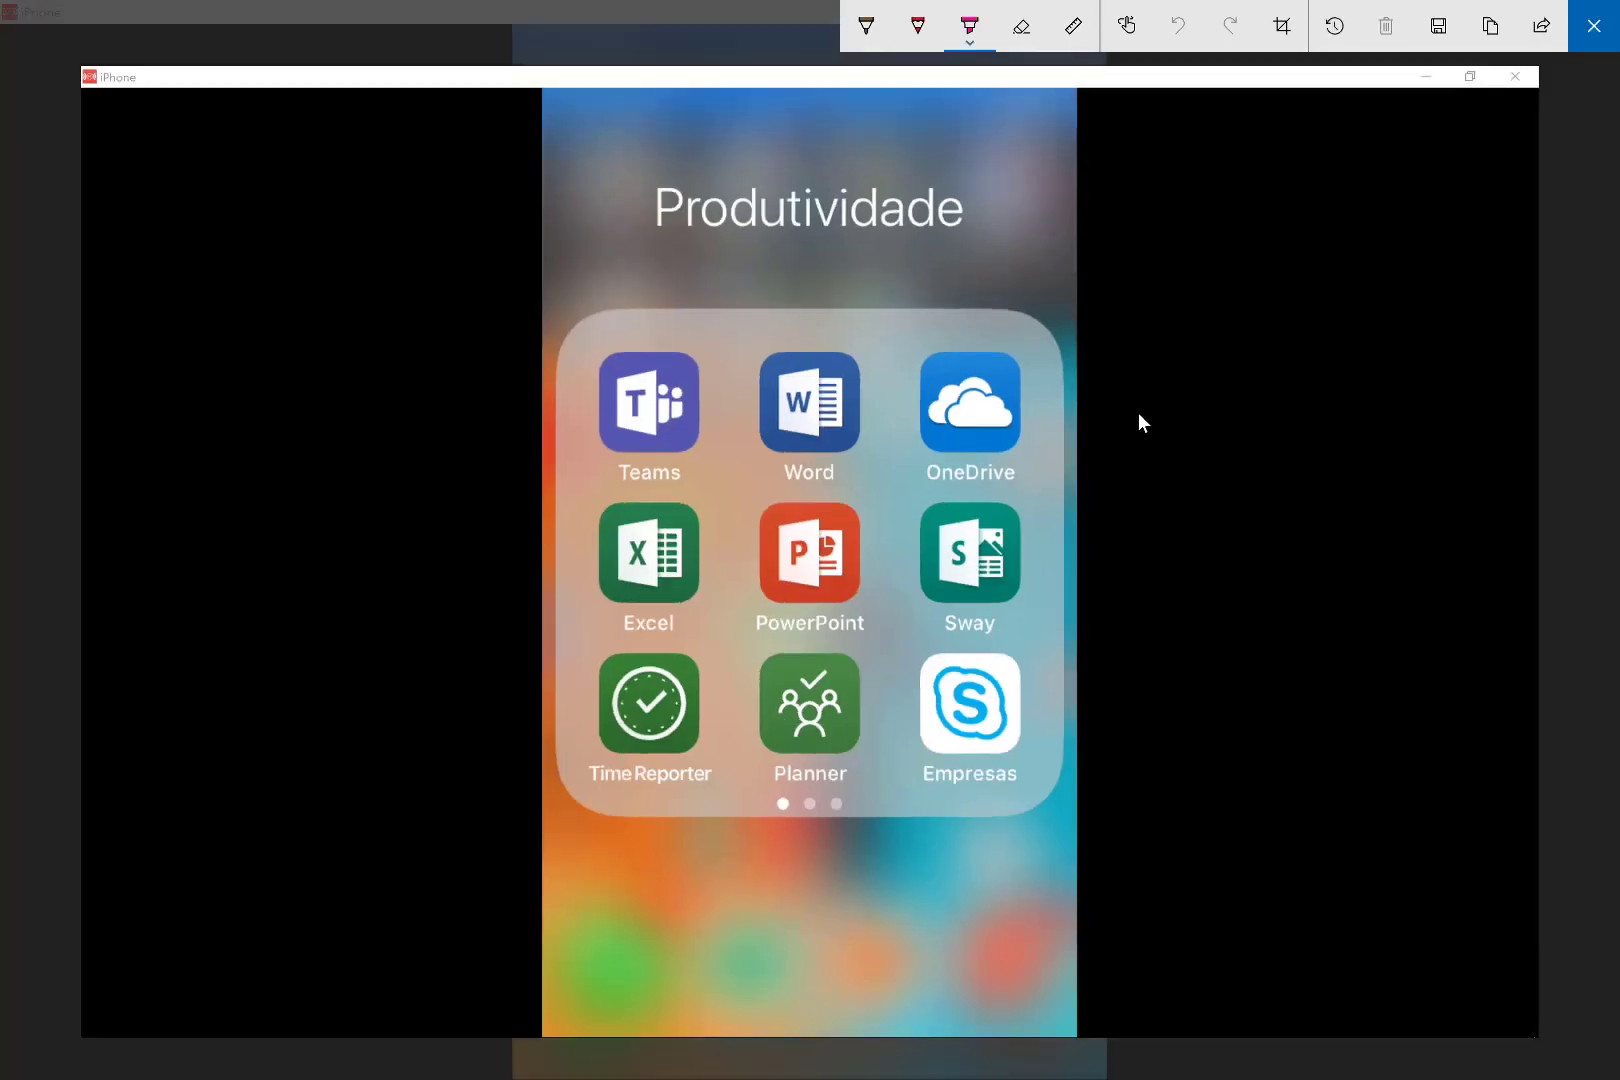
{"action": "left_click_drag", "start_coordinate": [757, 659], "coordinate": [941, 658]}
{"action": "mouse_move", "coordinate": [833, 643]}
{"action": "left_mouse_down"}
{"action": "mouse_move", "coordinate": [876, 634]}
{"action": "mouse_move", "coordinate": [710, 728]}
{"action": "left_mouse_up"}
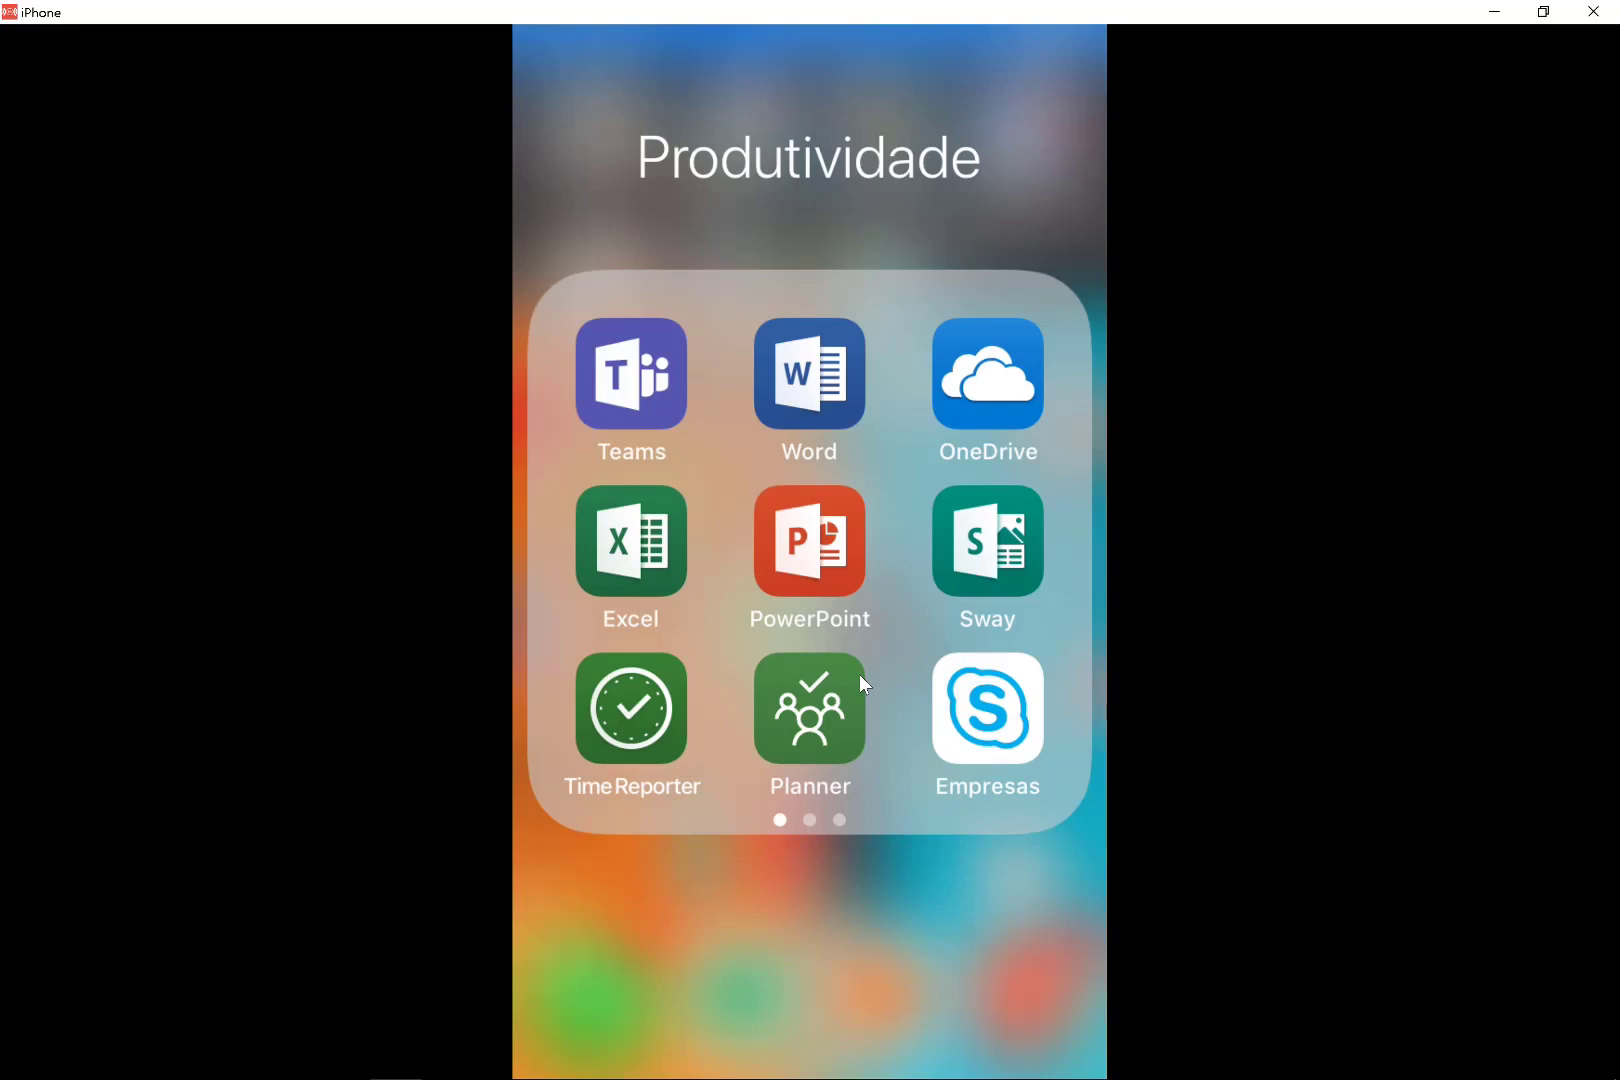
Attach two photos to the Local task in the Planner iPhone app, then return to the web board.
{"action": "left_click", "coordinate": [859, 676]}
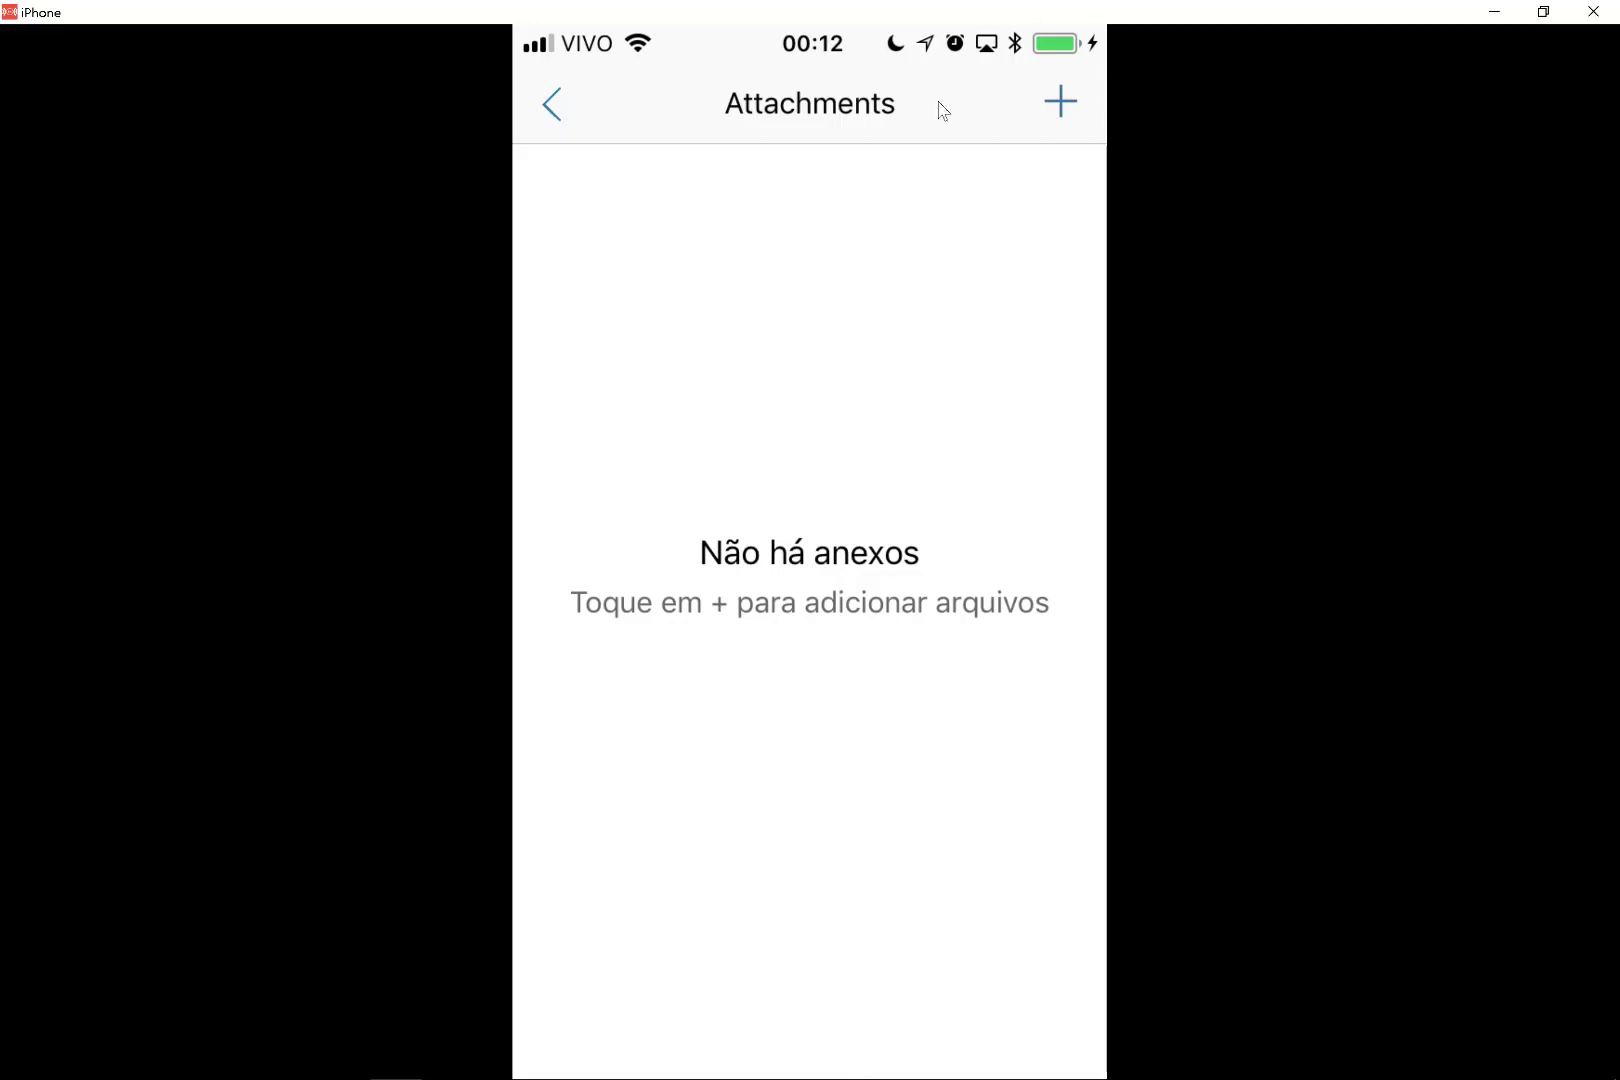
{"action": "left_click", "coordinate": [561, 117]}
{"action": "left_click", "coordinate": [561, 117]}
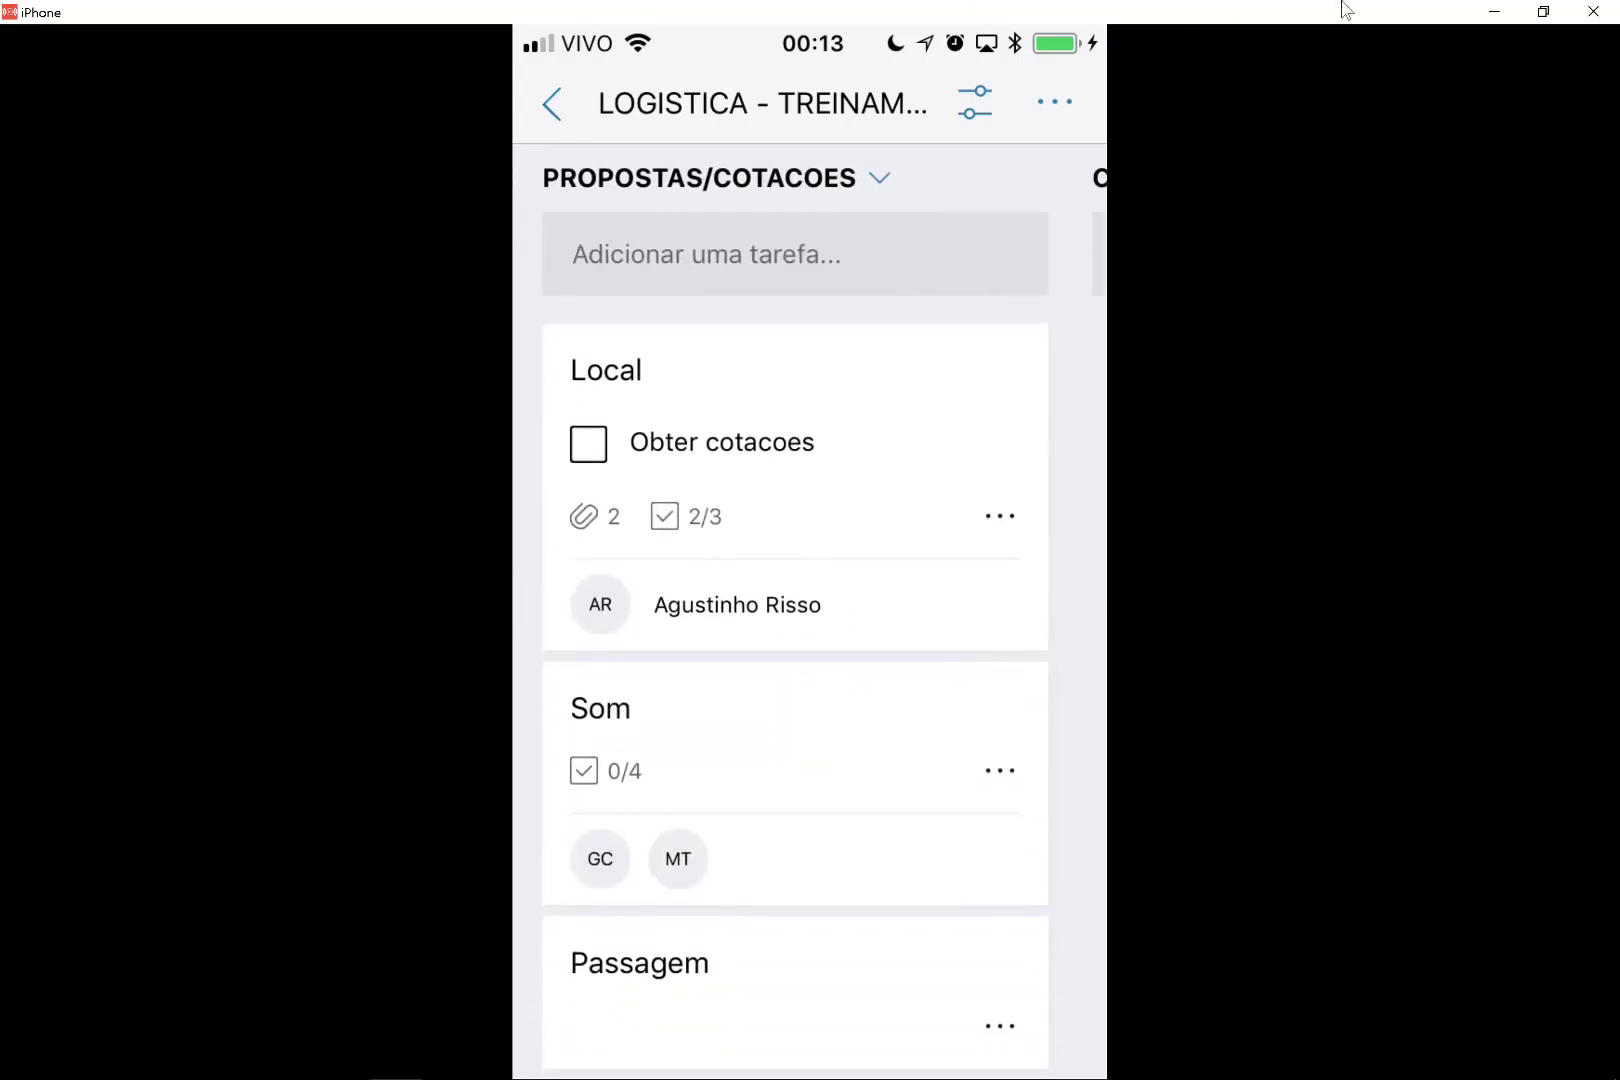
{"action": "left_click", "coordinate": [1494, 11]}
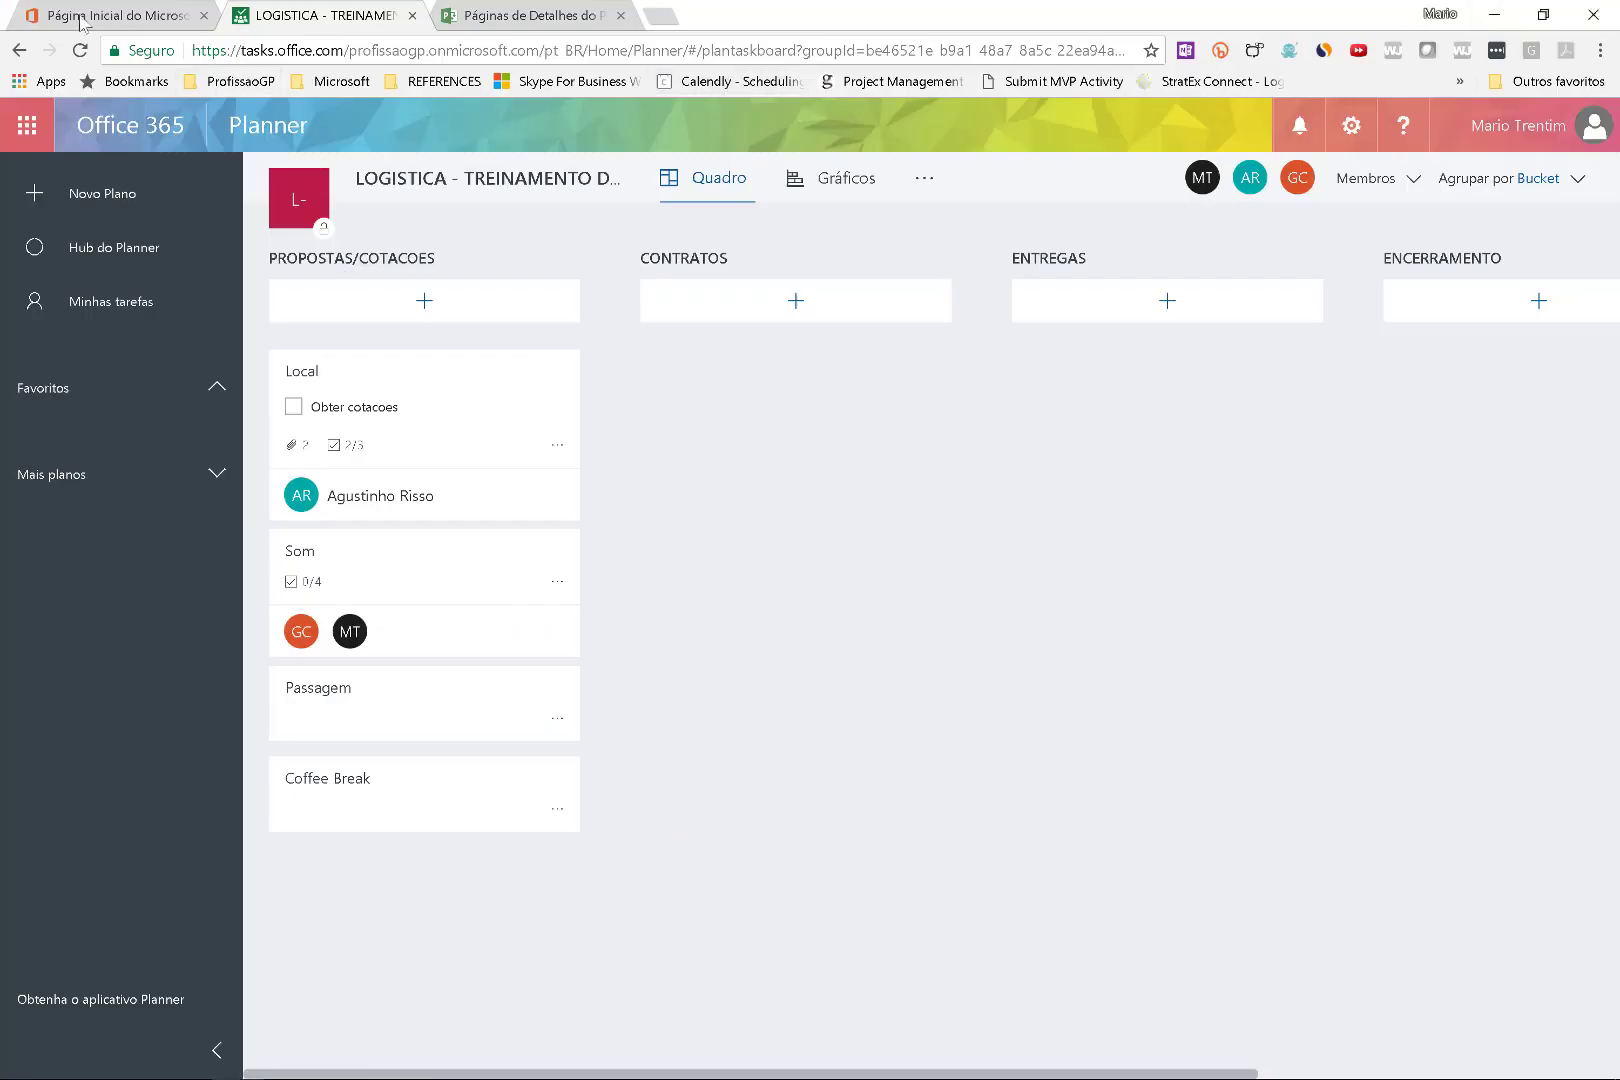
Reload the LOGISTICA board and open Local's details to see its two JPG attachments.
{"action": "left_click", "coordinate": [82, 51]}
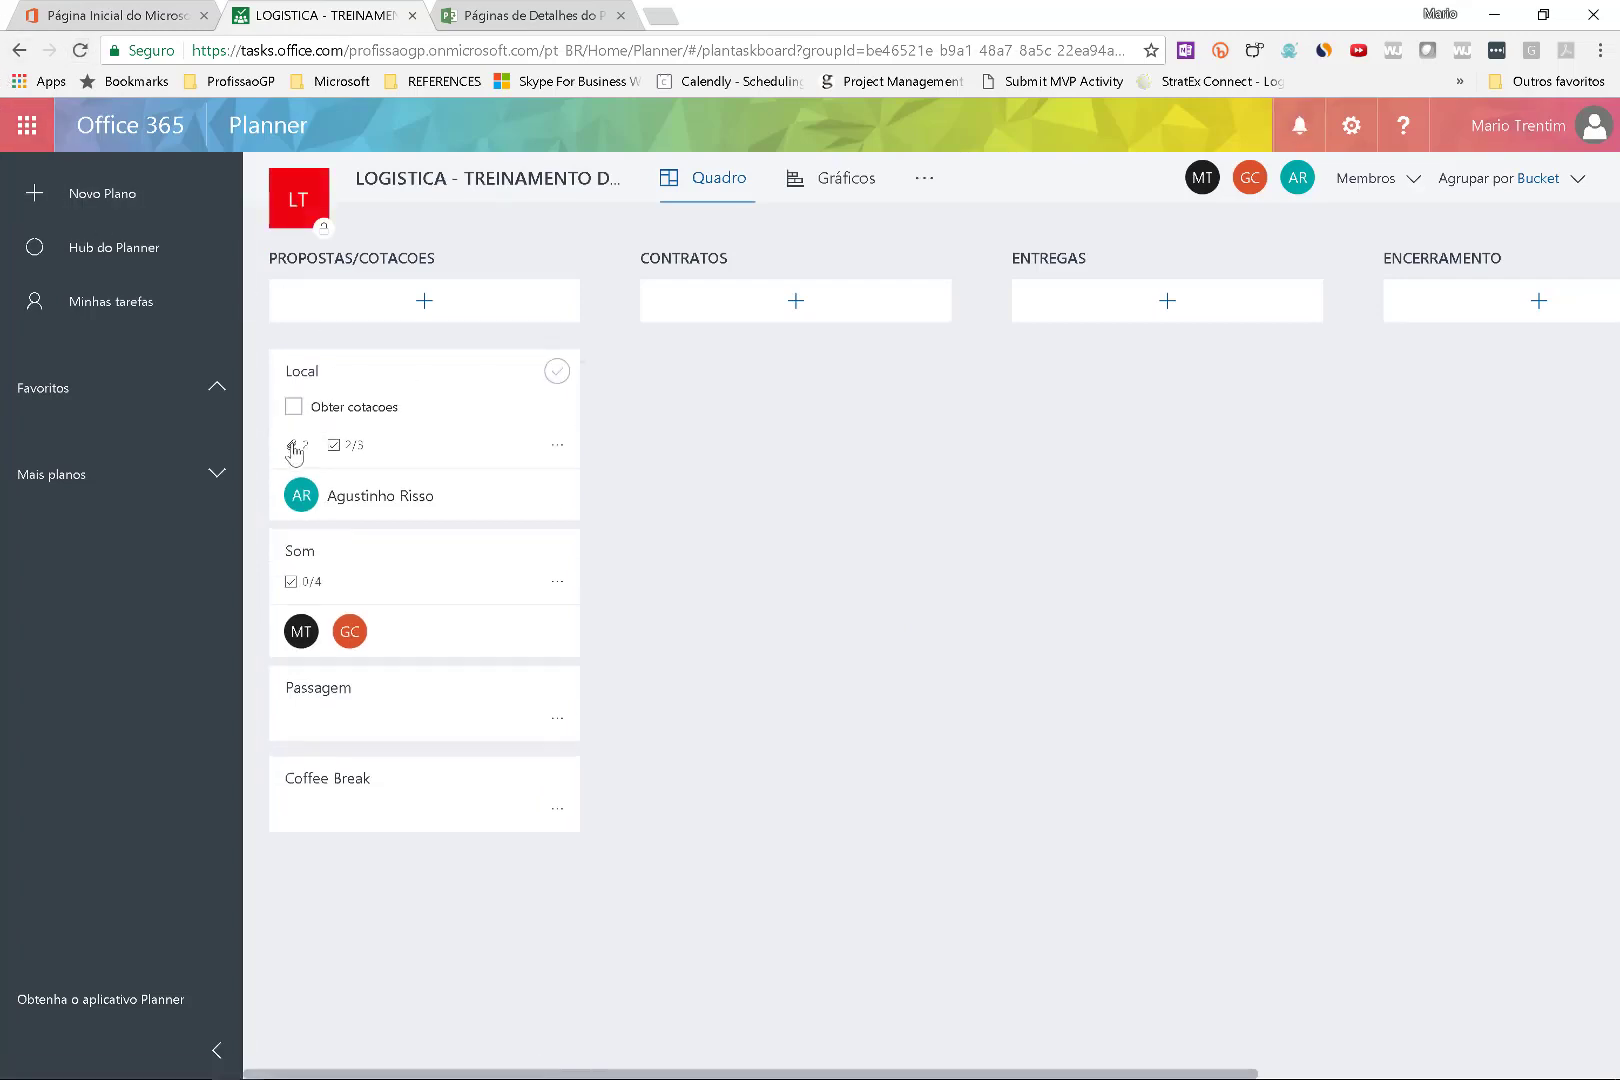
{"action": "left_click", "coordinate": [361, 360]}
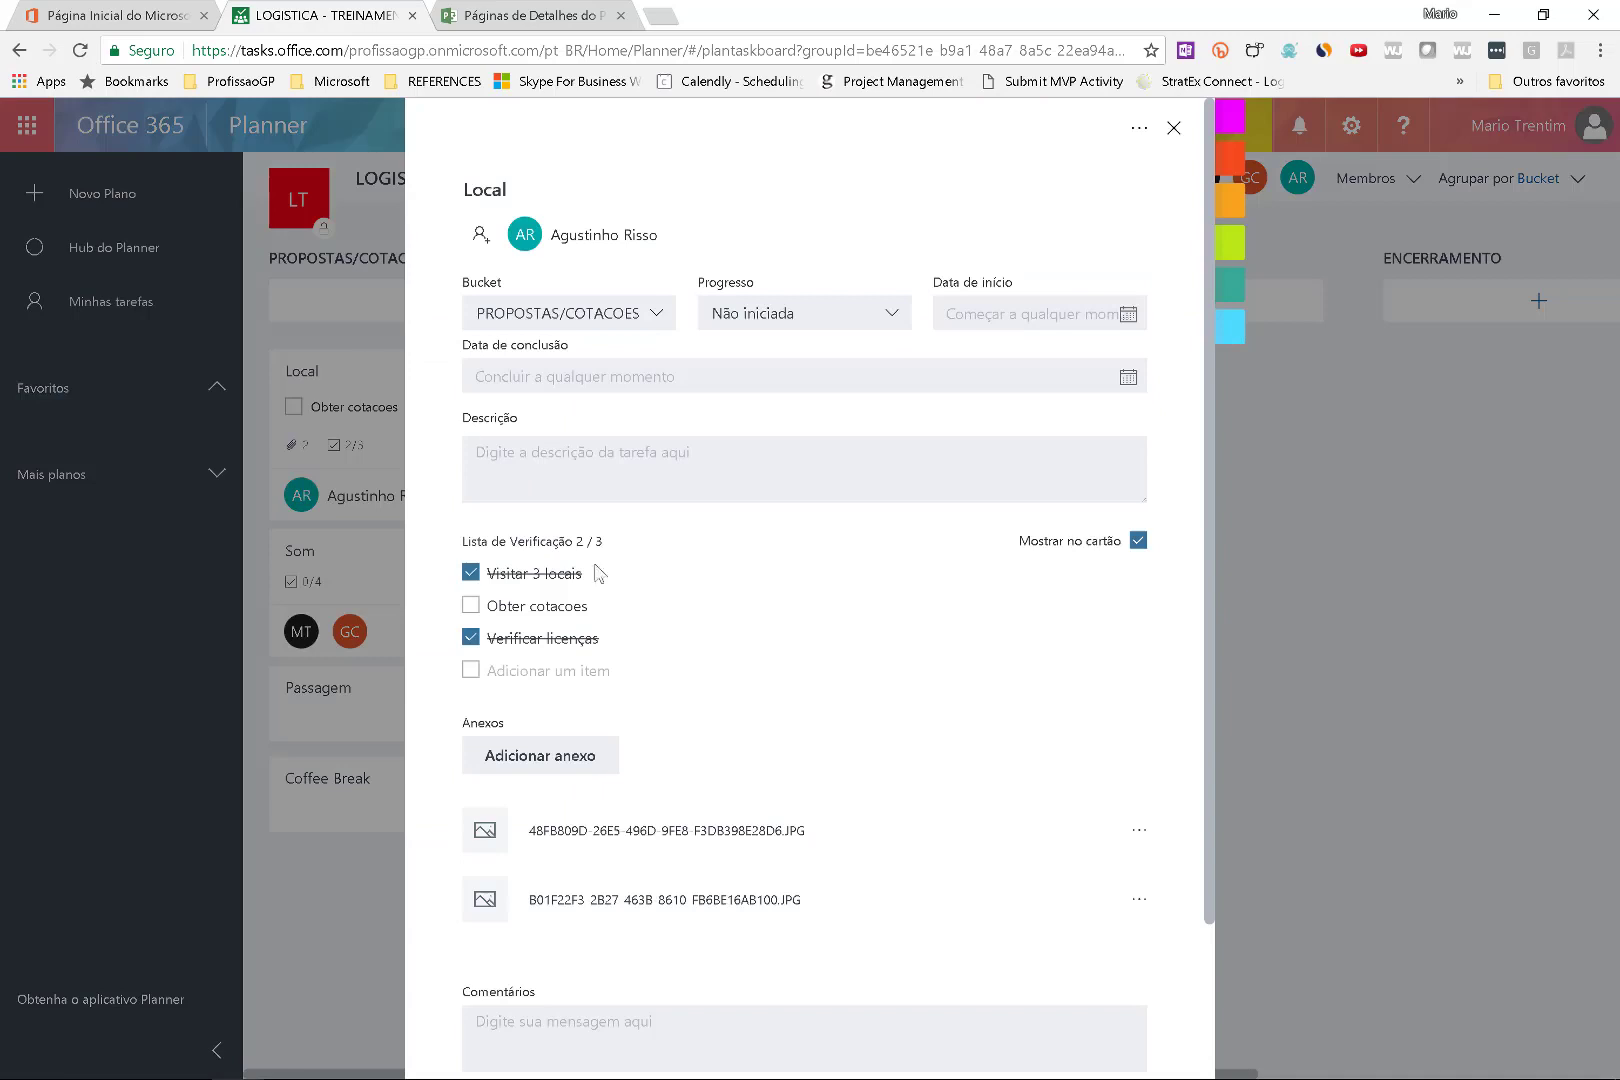
{"action": "scroll", "coordinate": [675, 680], "scroll_direction": "down", "scroll_amount": 2}
{"action": "mouse_move", "coordinate": [670, 676]}
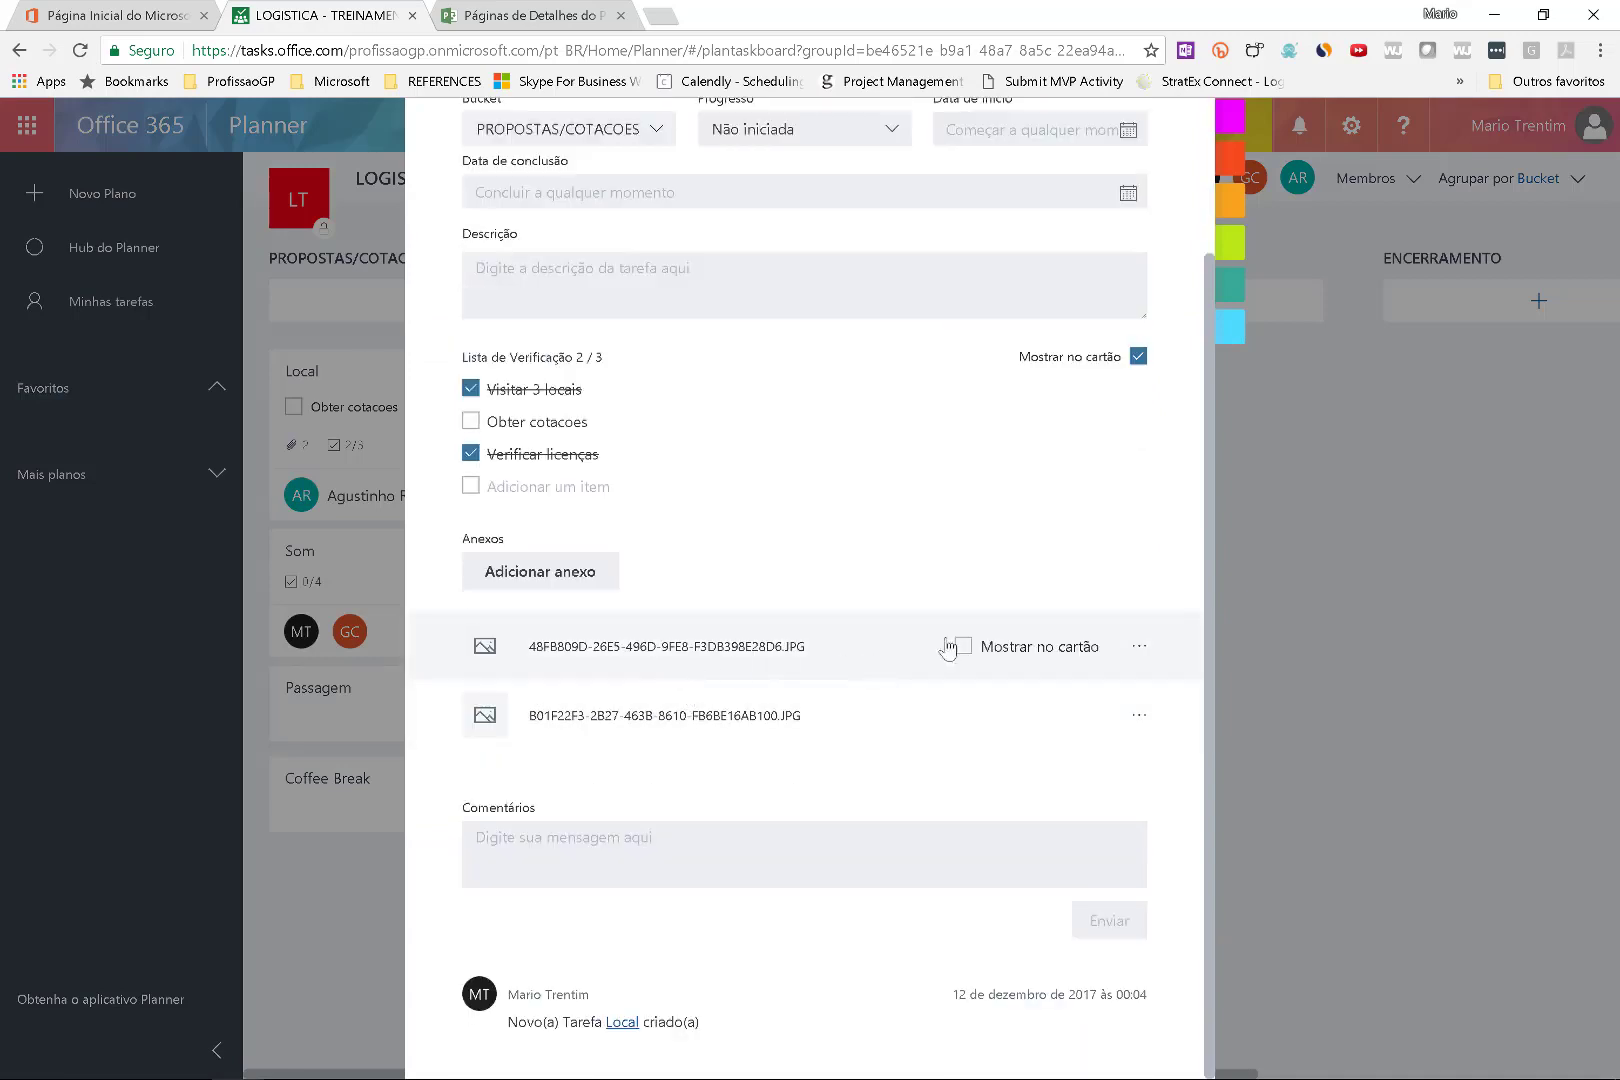
{"action": "left_click", "coordinate": [615, 647]}
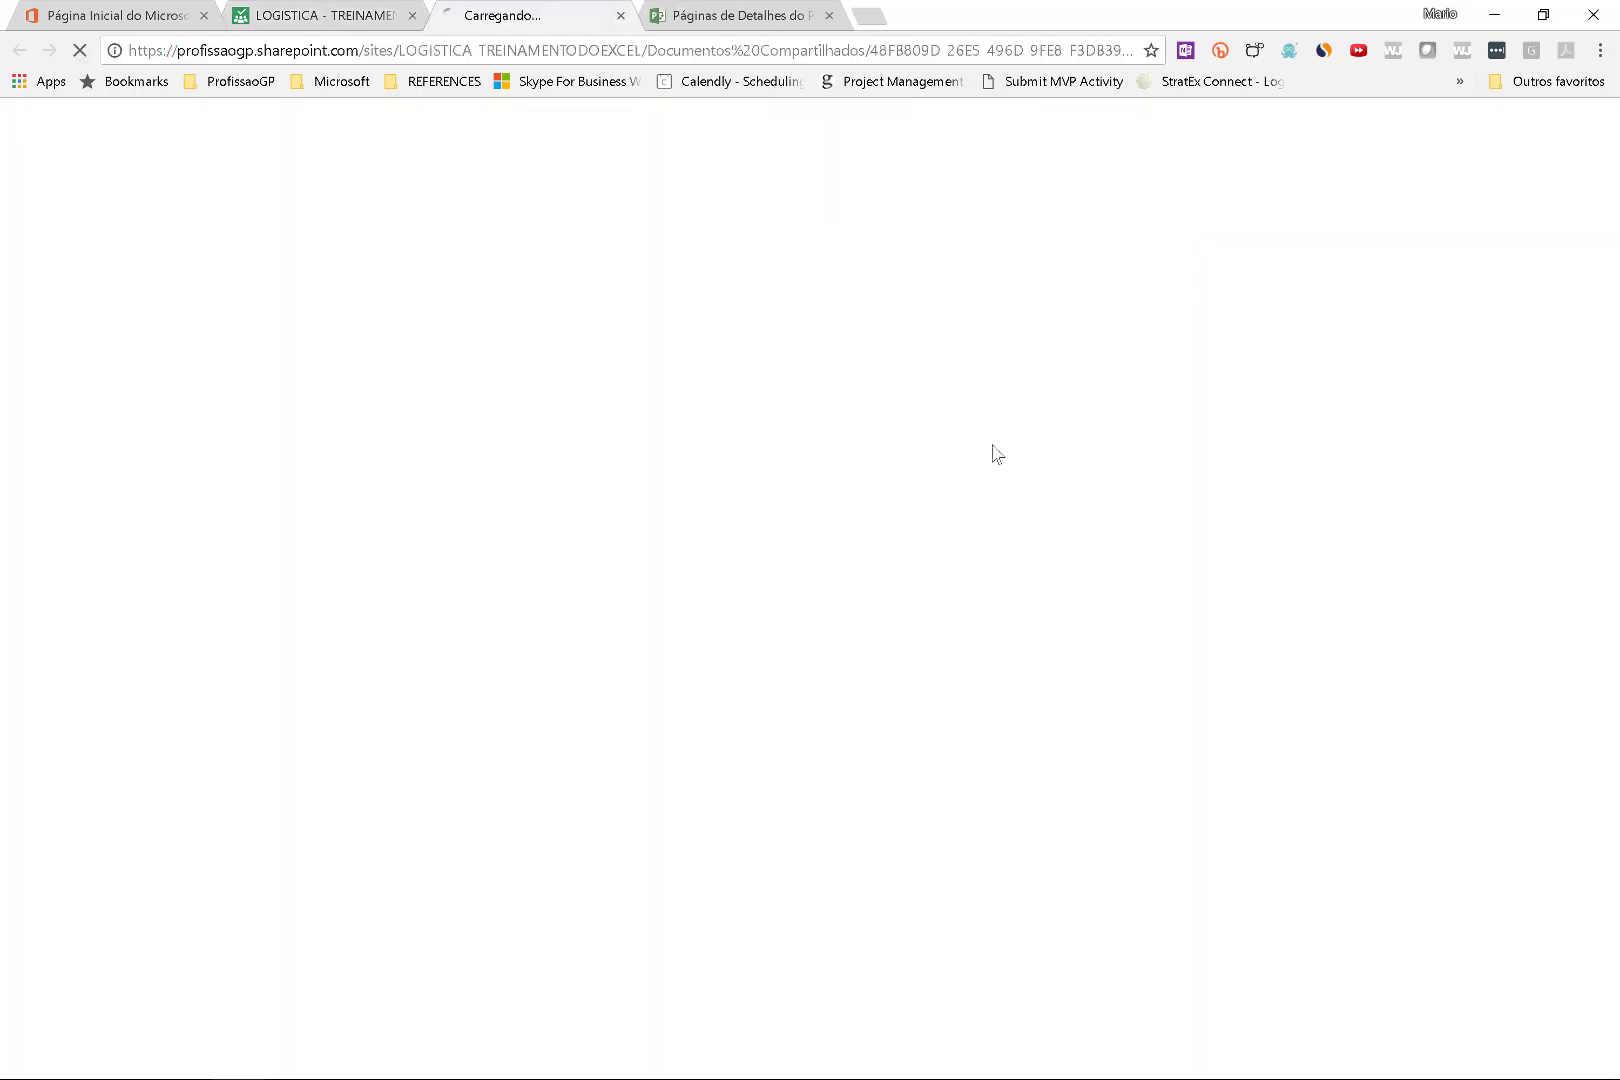
{"action": "left_click", "coordinate": [325, 18]}
{"action": "mouse_move", "coordinate": [990, 652]}
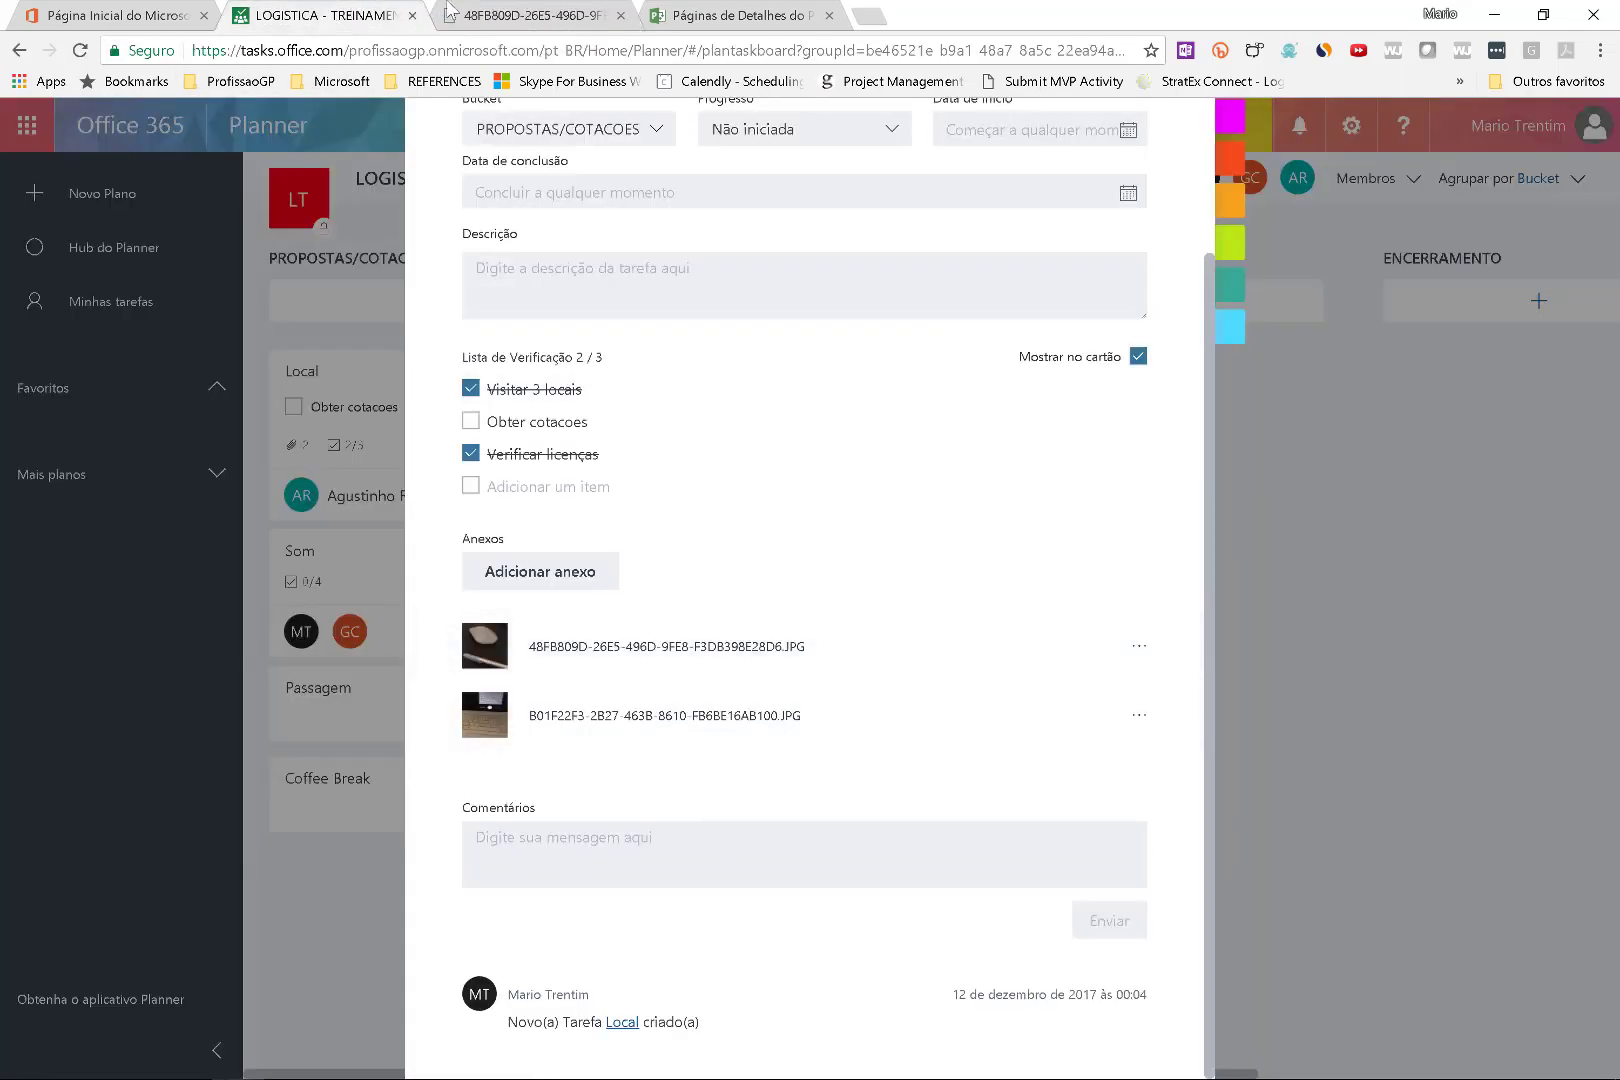
{"action": "left_click", "coordinate": [520, 14]}
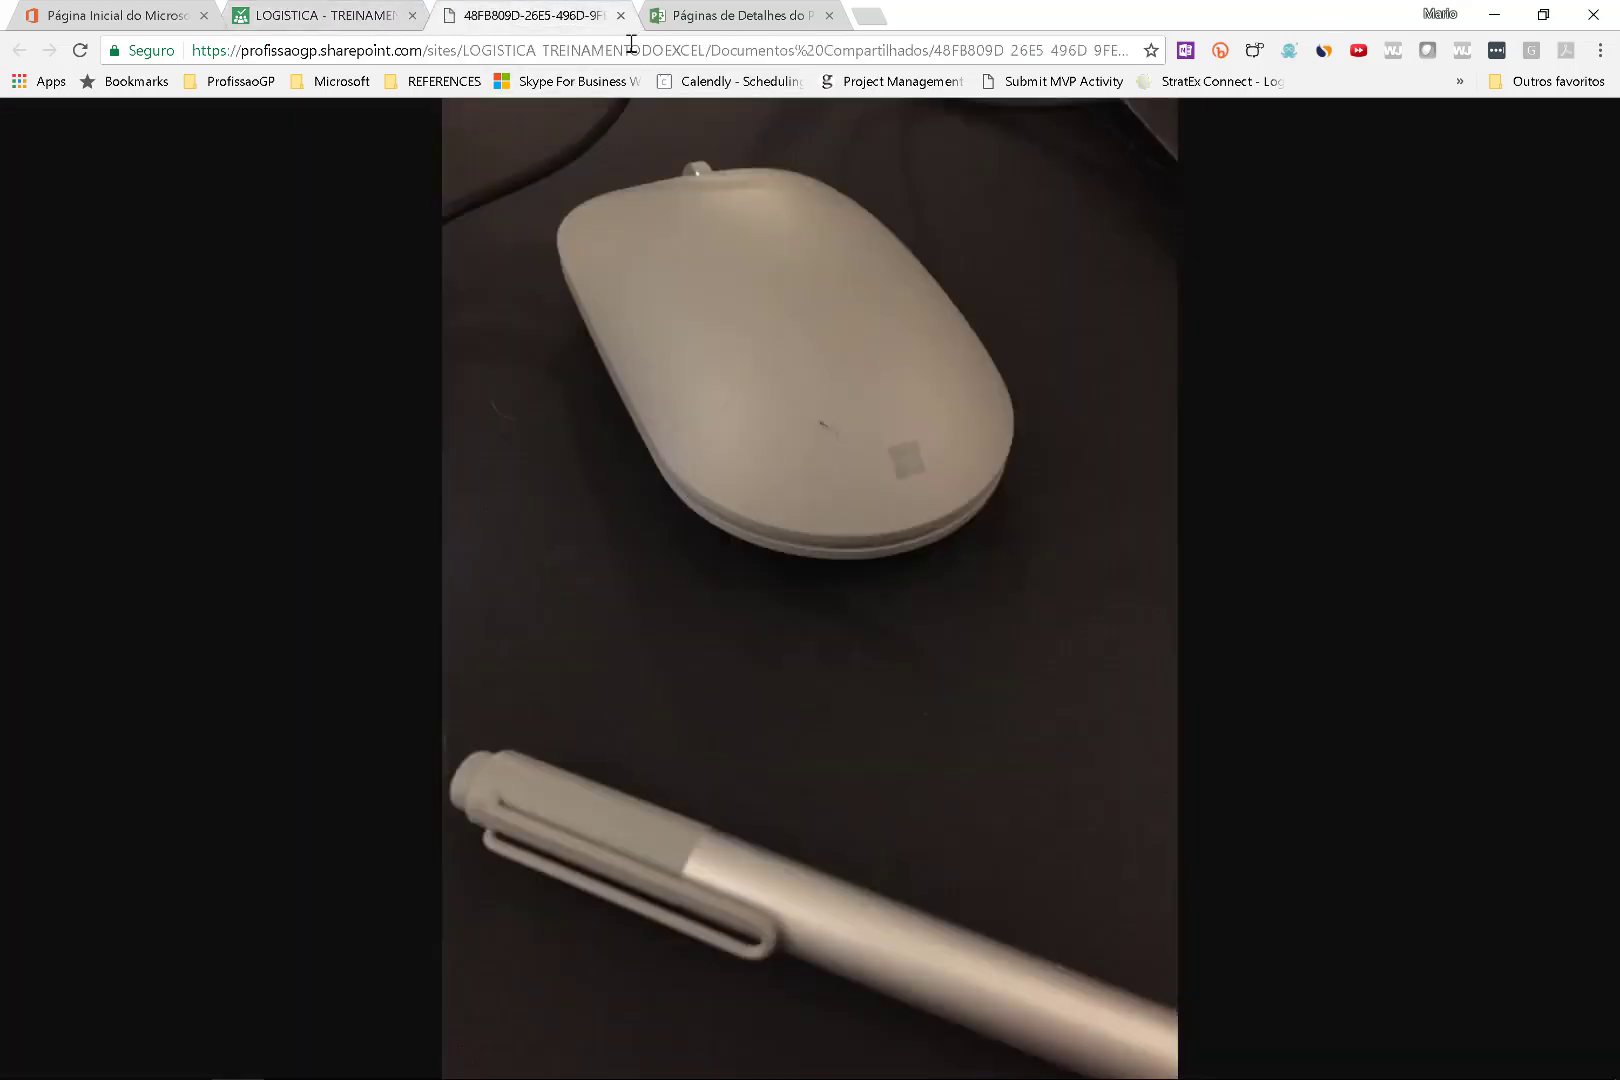
{"action": "left_click", "coordinate": [620, 15]}
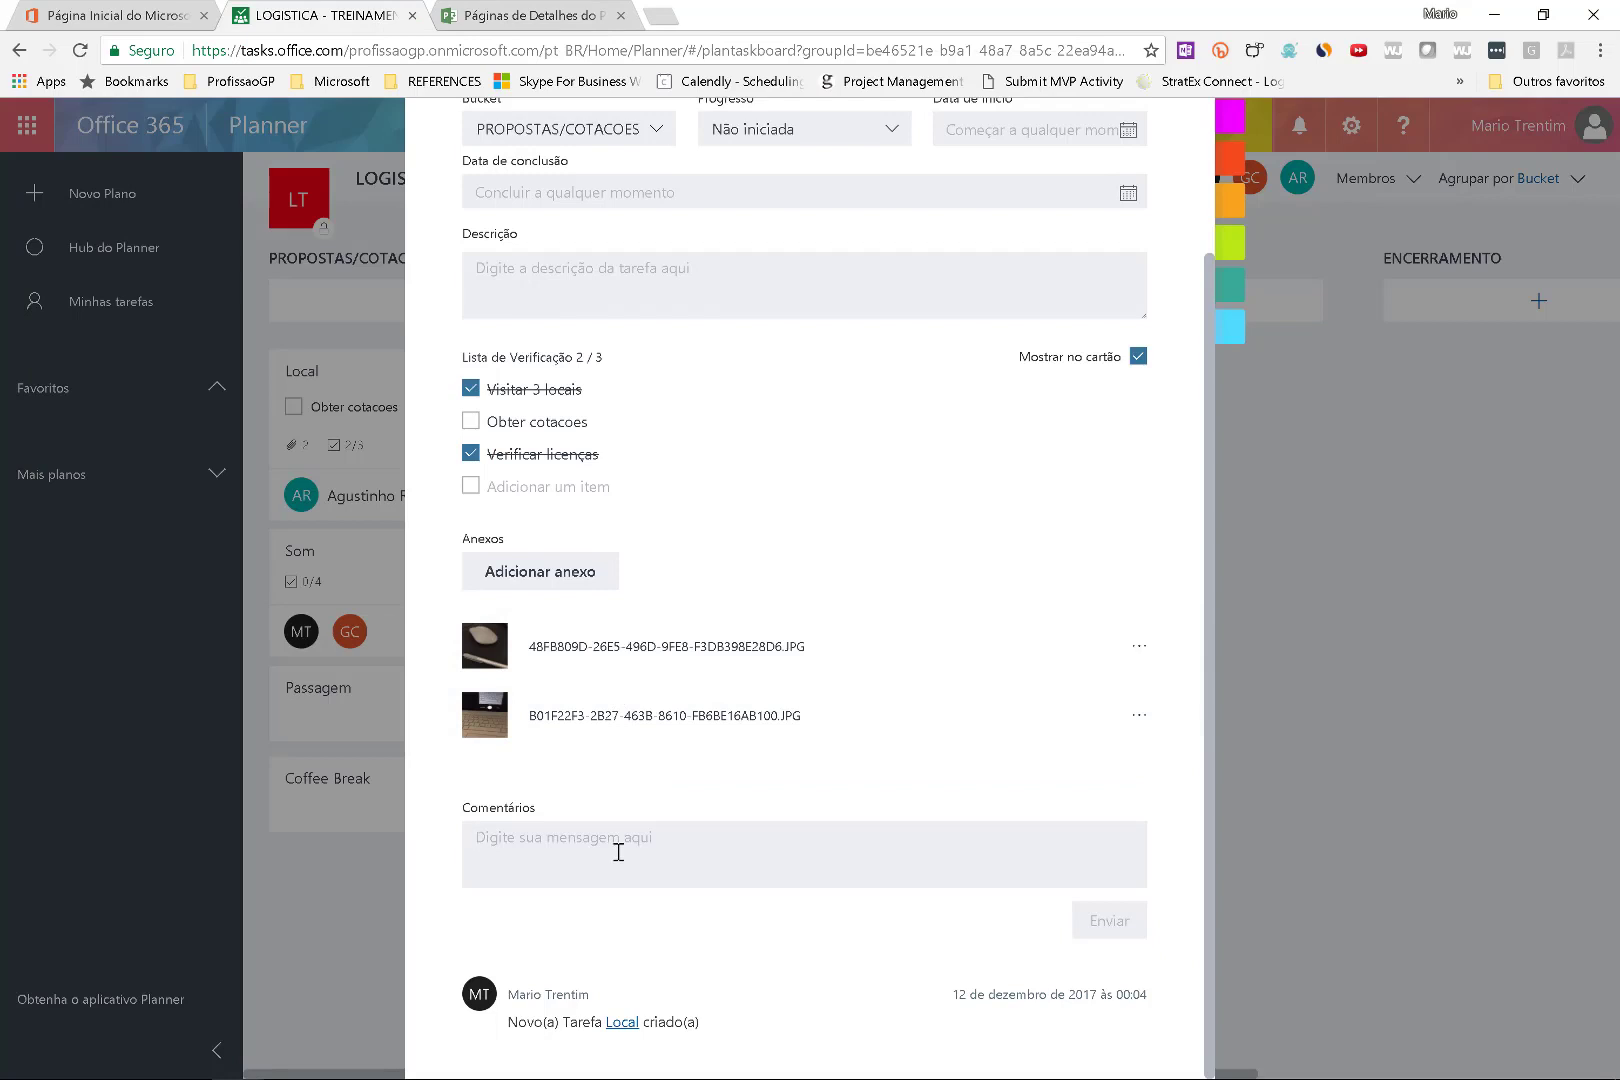
Comment on Local: two sites visited, Local A with parking (Foto 01), Local b without (Foto 02).
{"action": "type", "text": "Visitei dois locais."}
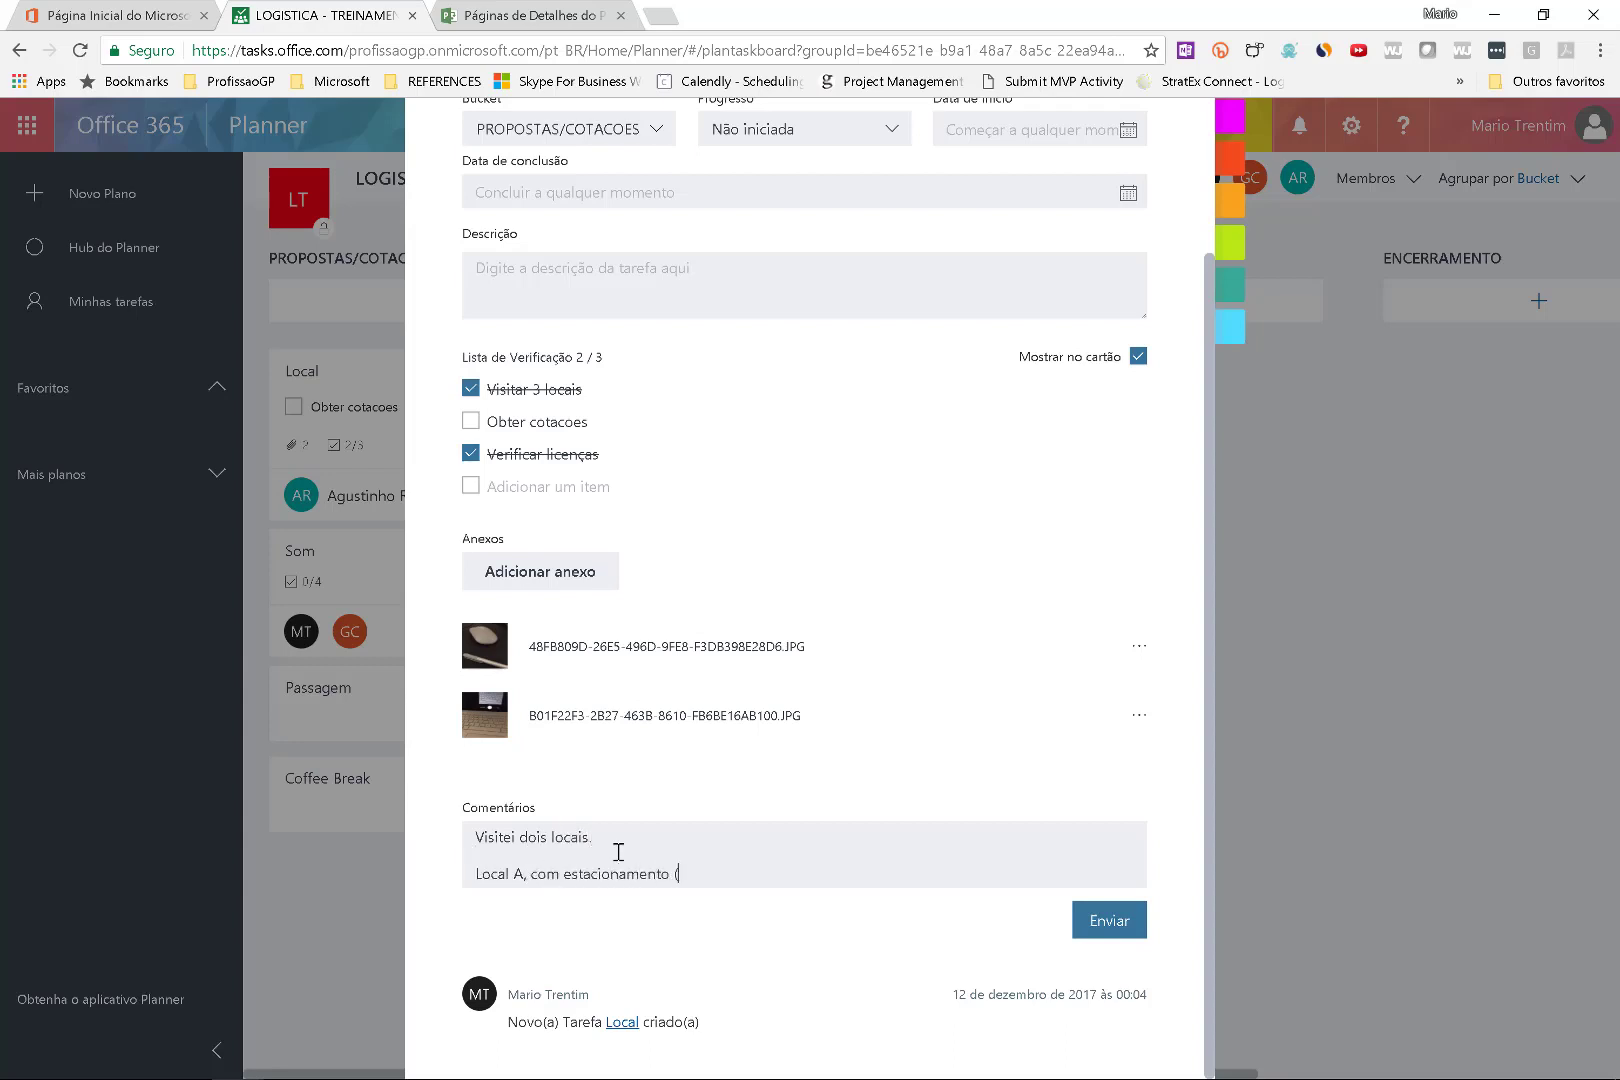
{"action": "key", "text": "Return"}
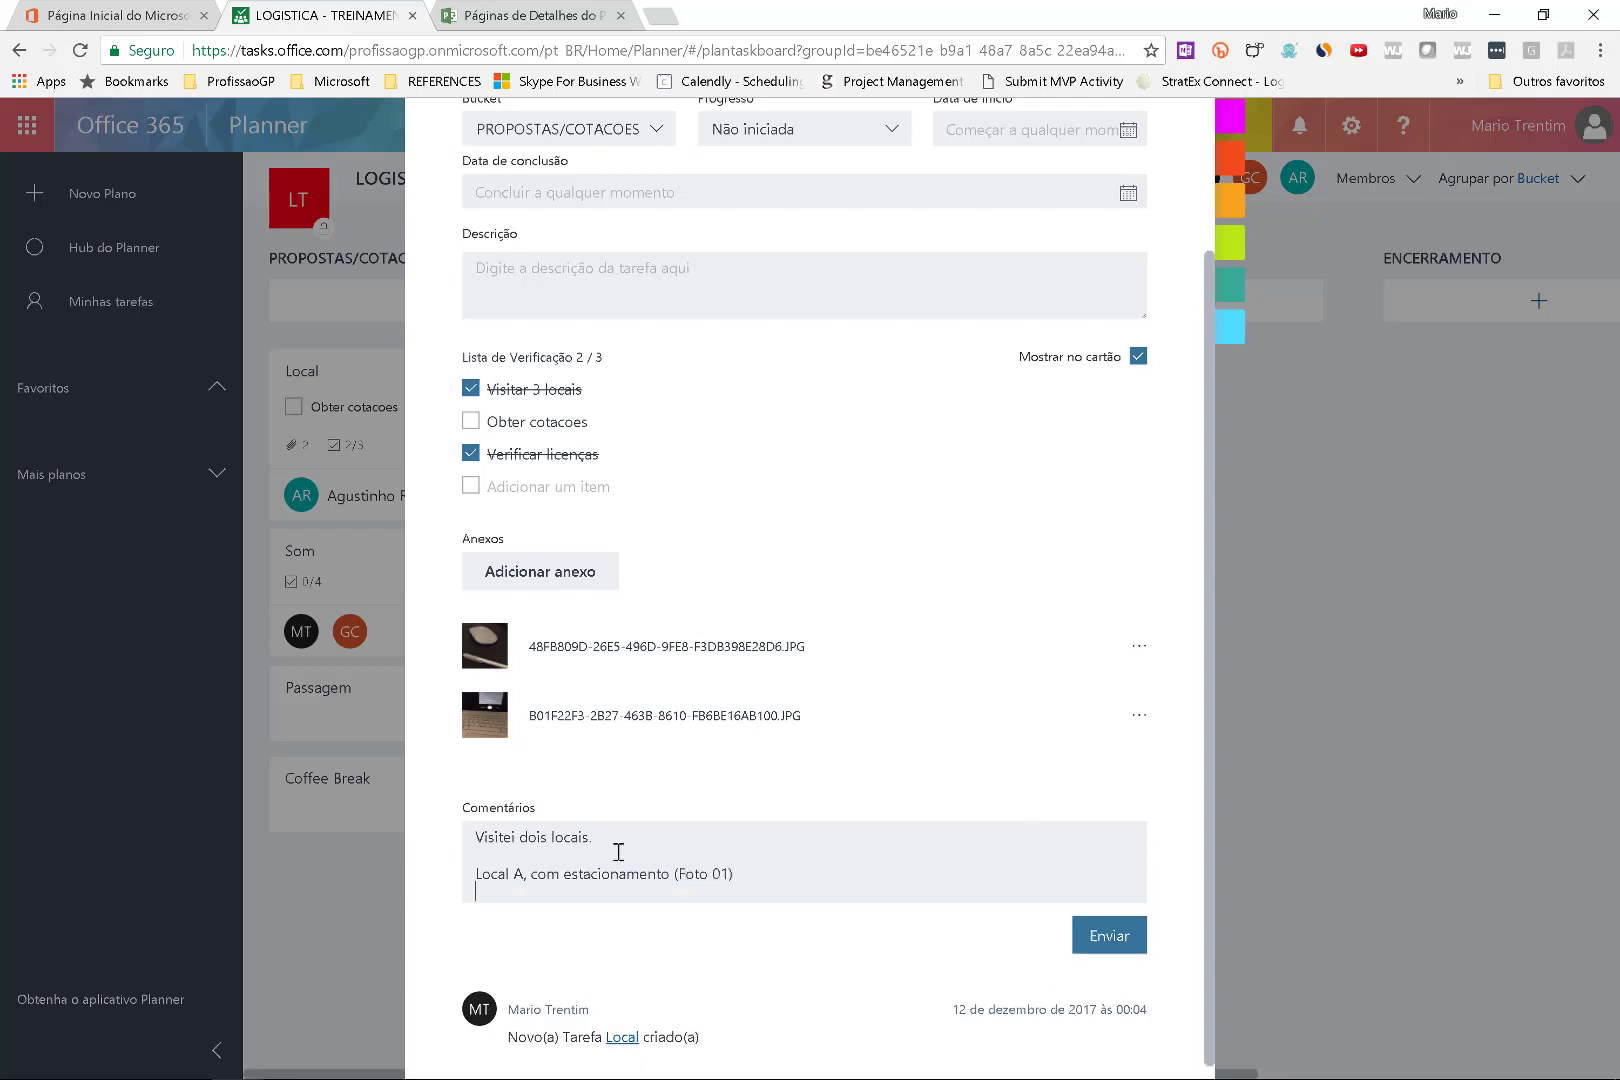
{"action": "type", "text": "Lo"}
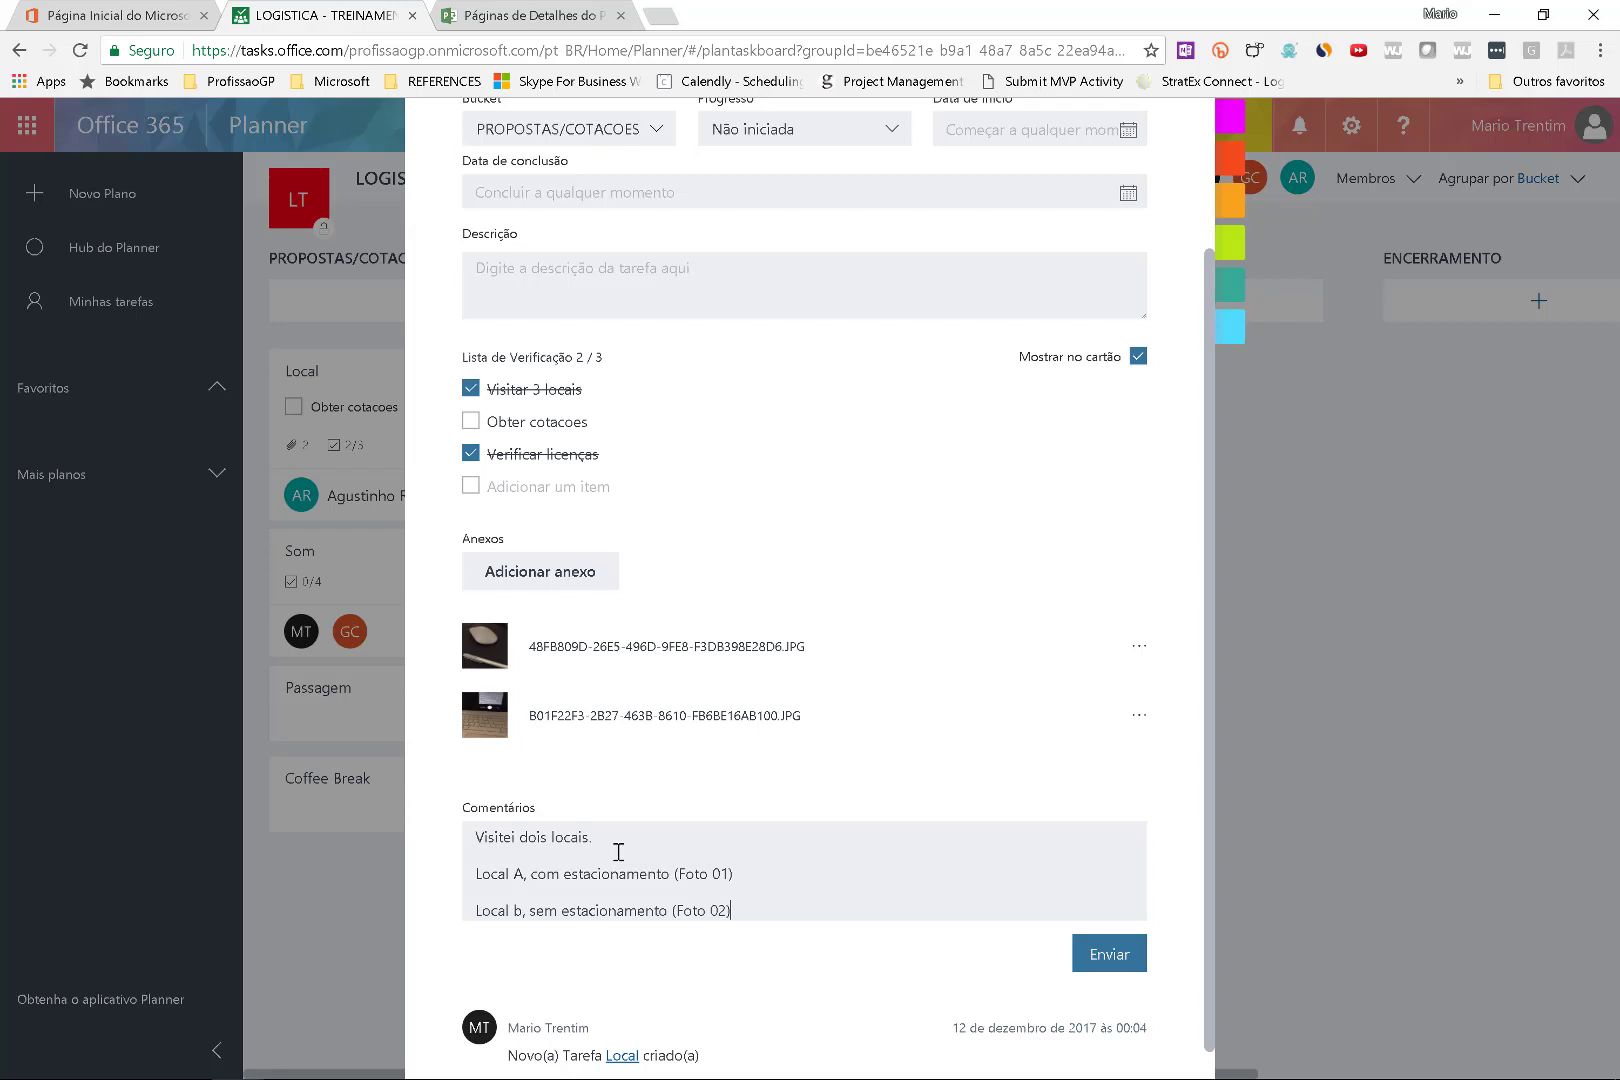
{"action": "left_click", "coordinate": [1088, 955]}
Check the SharePoint attachment picker without attaching anything, then close Local's task details.
{"action": "scroll", "coordinate": [1080, 858], "scroll_direction": "down", "scroll_amount": 2}
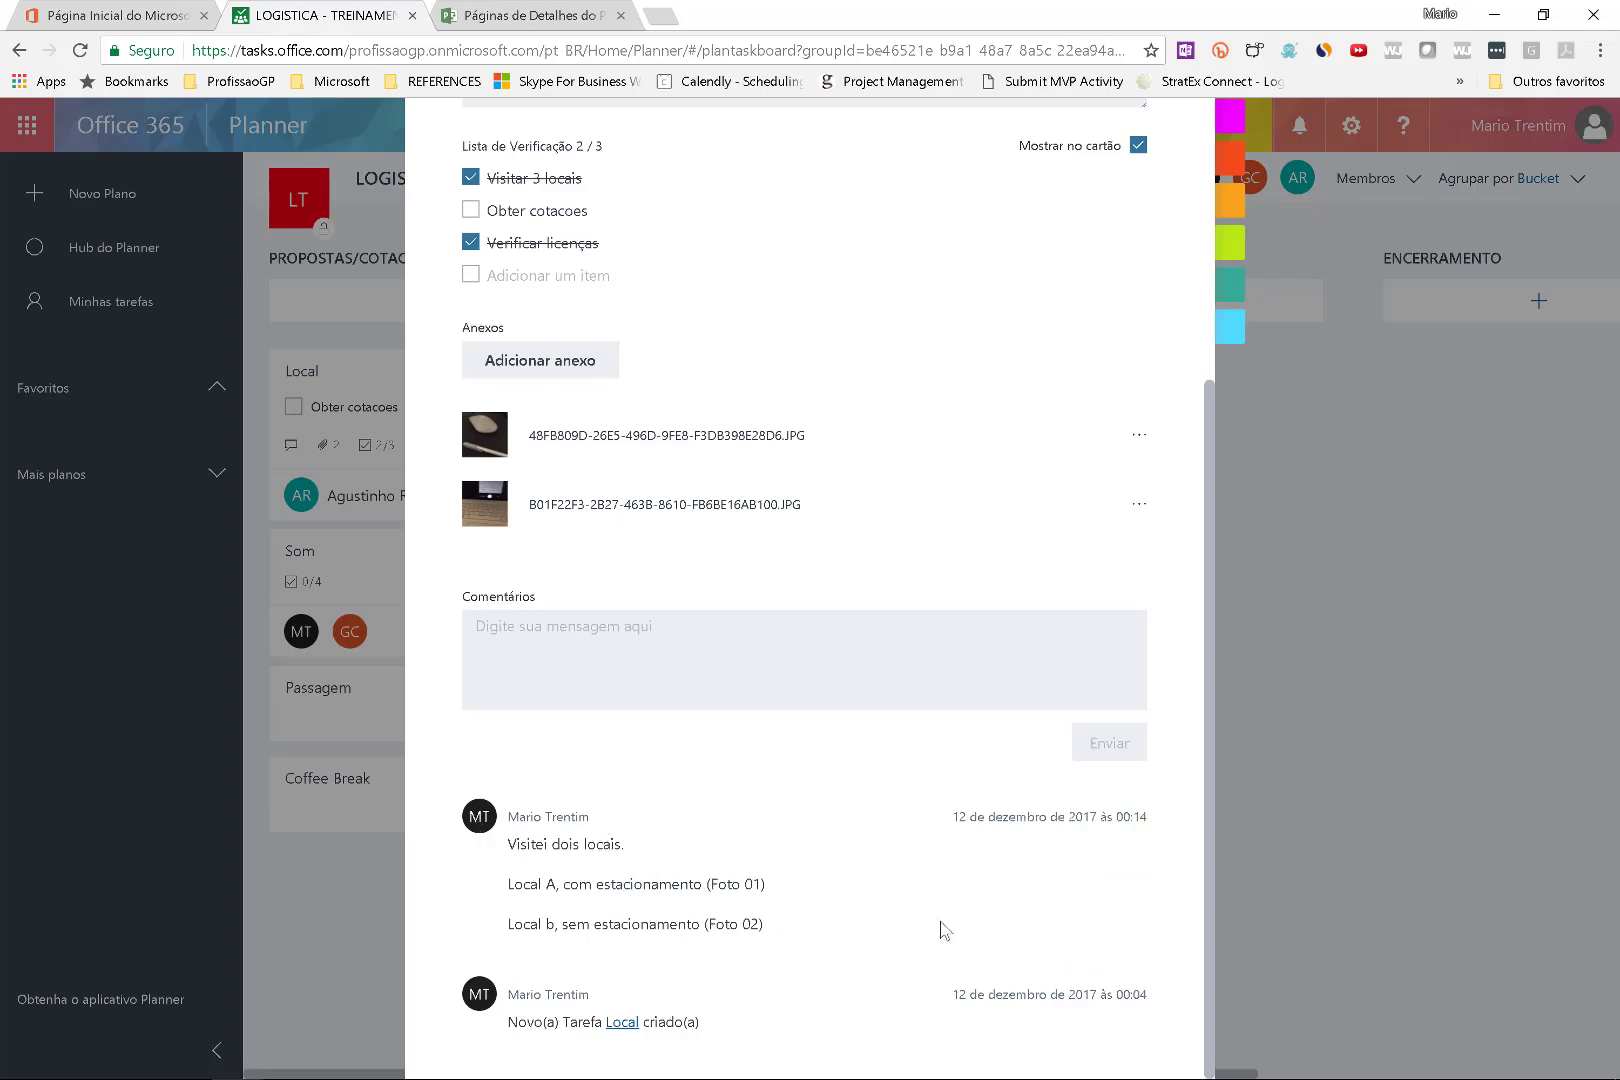
{"action": "scroll", "coordinate": [700, 880], "scroll_direction": "up", "scroll_amount": 4}
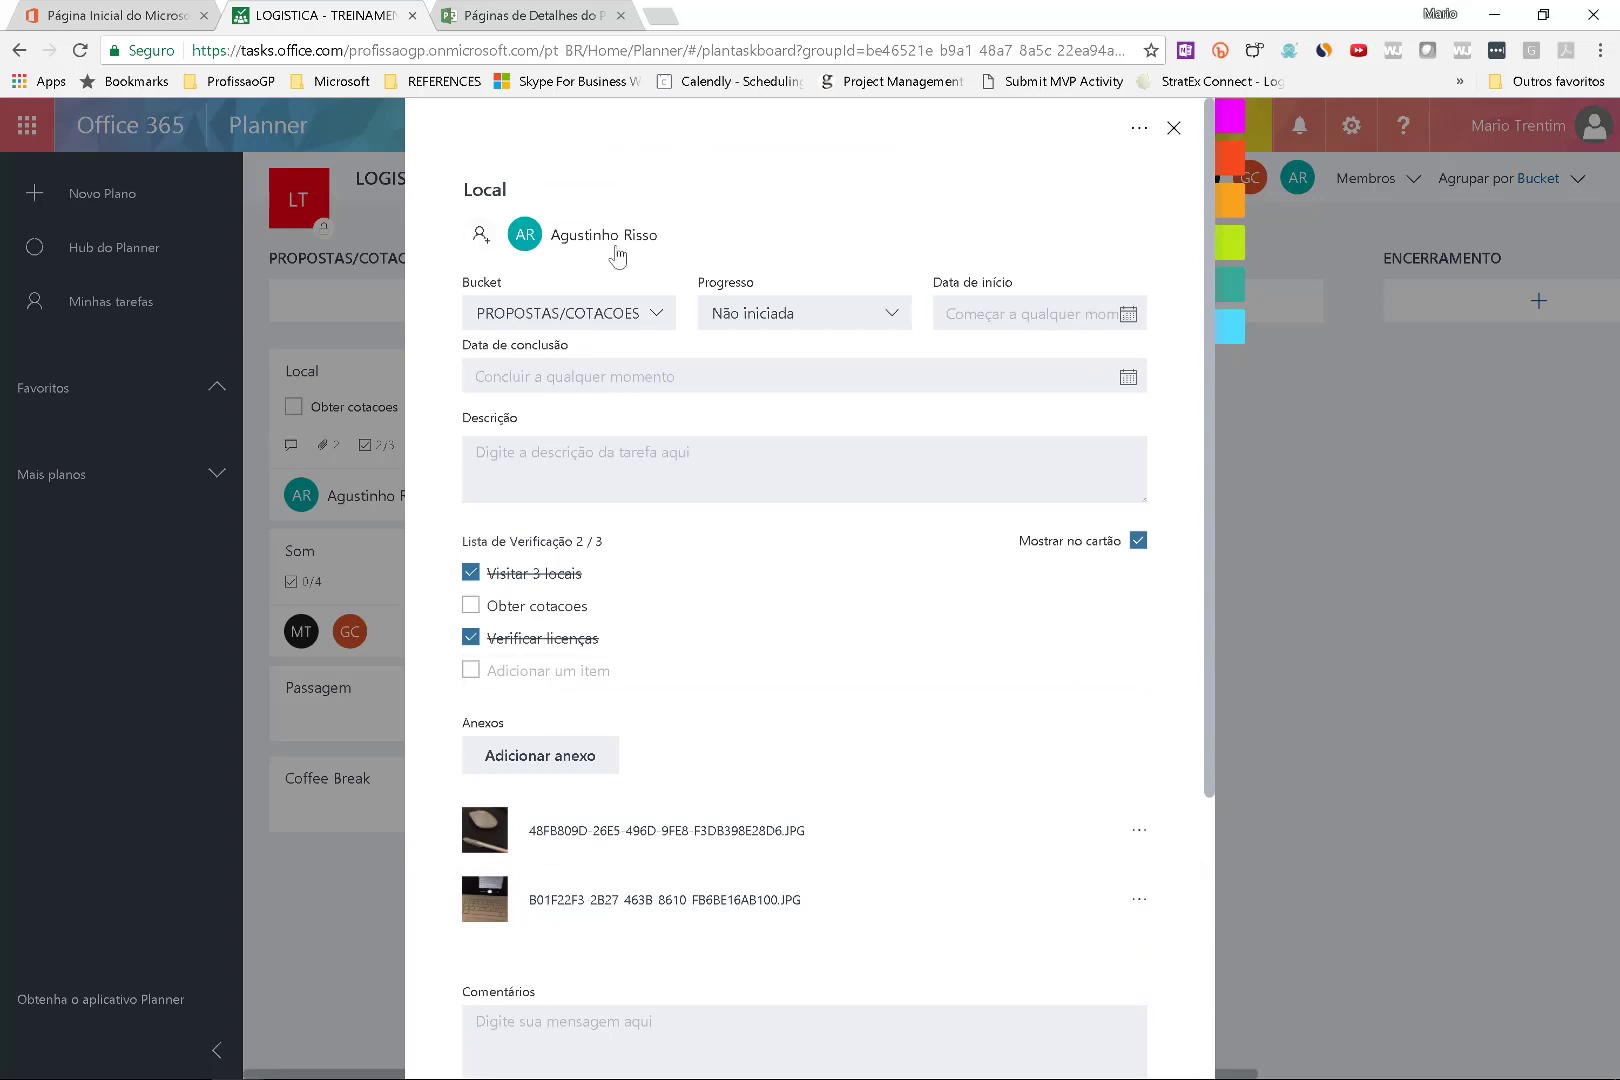
{"action": "scroll", "coordinate": [641, 335], "scroll_direction": "down", "scroll_amount": 4}
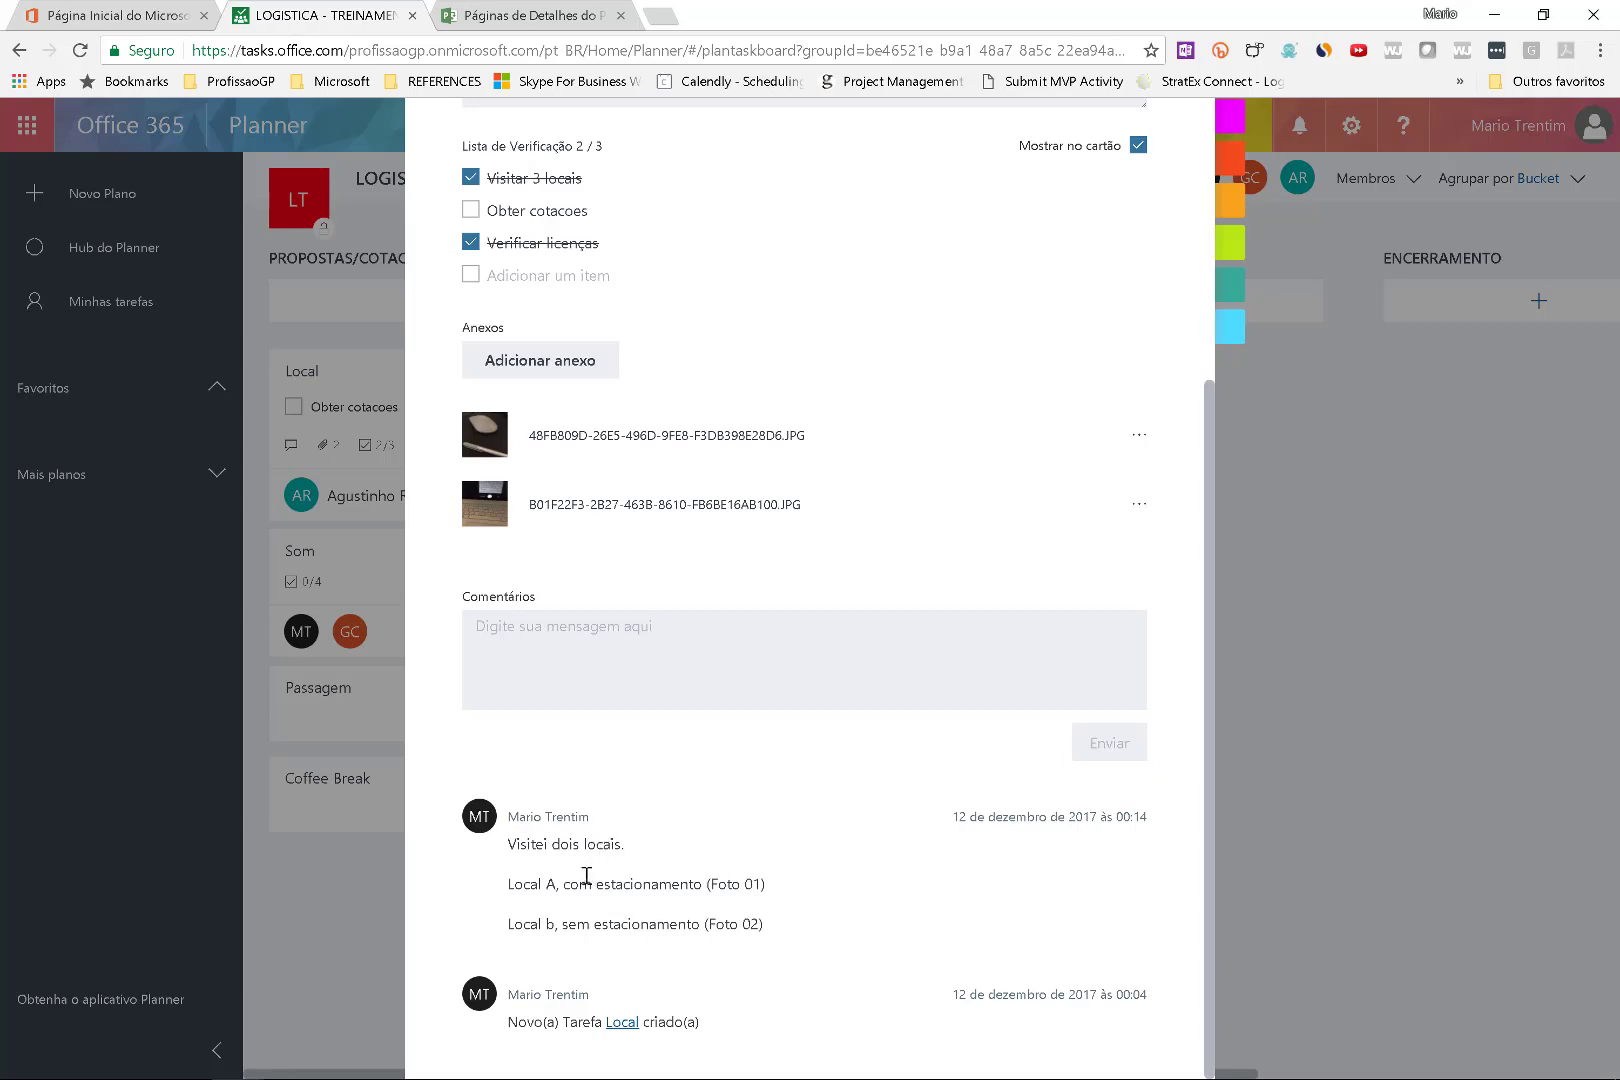
{"action": "scroll", "coordinate": [665, 908], "scroll_direction": "up", "scroll_amount": 4}
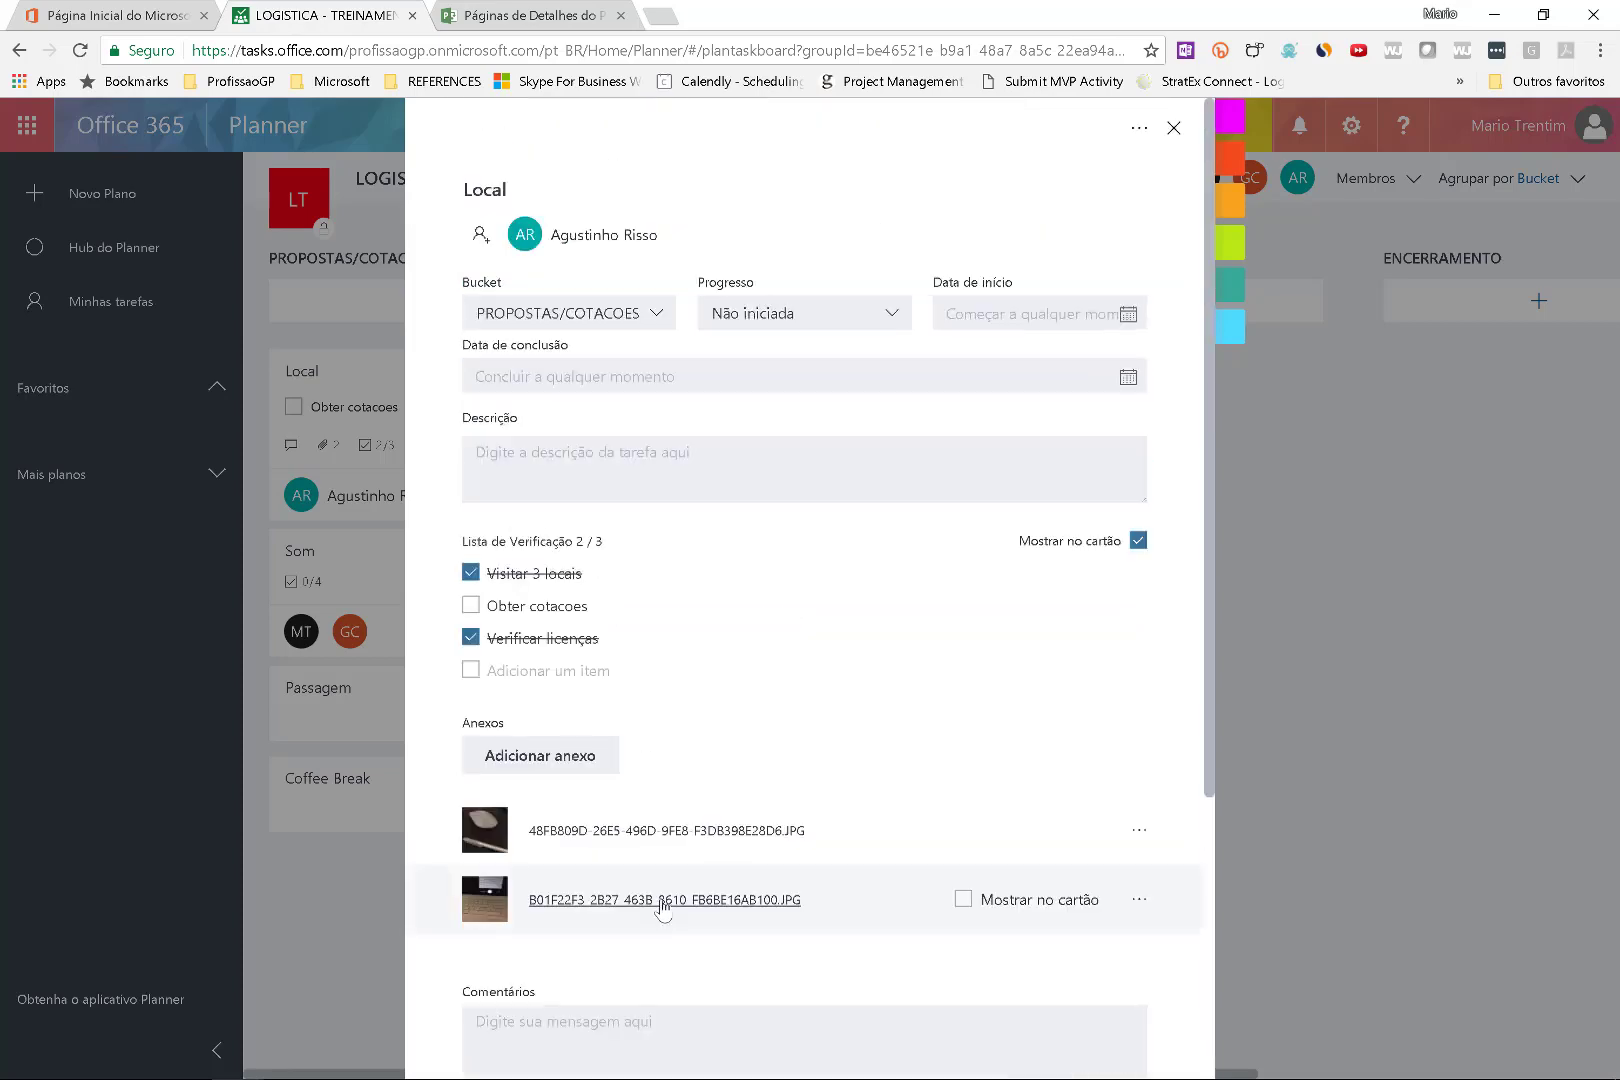
{"action": "left_click", "coordinate": [582, 768]}
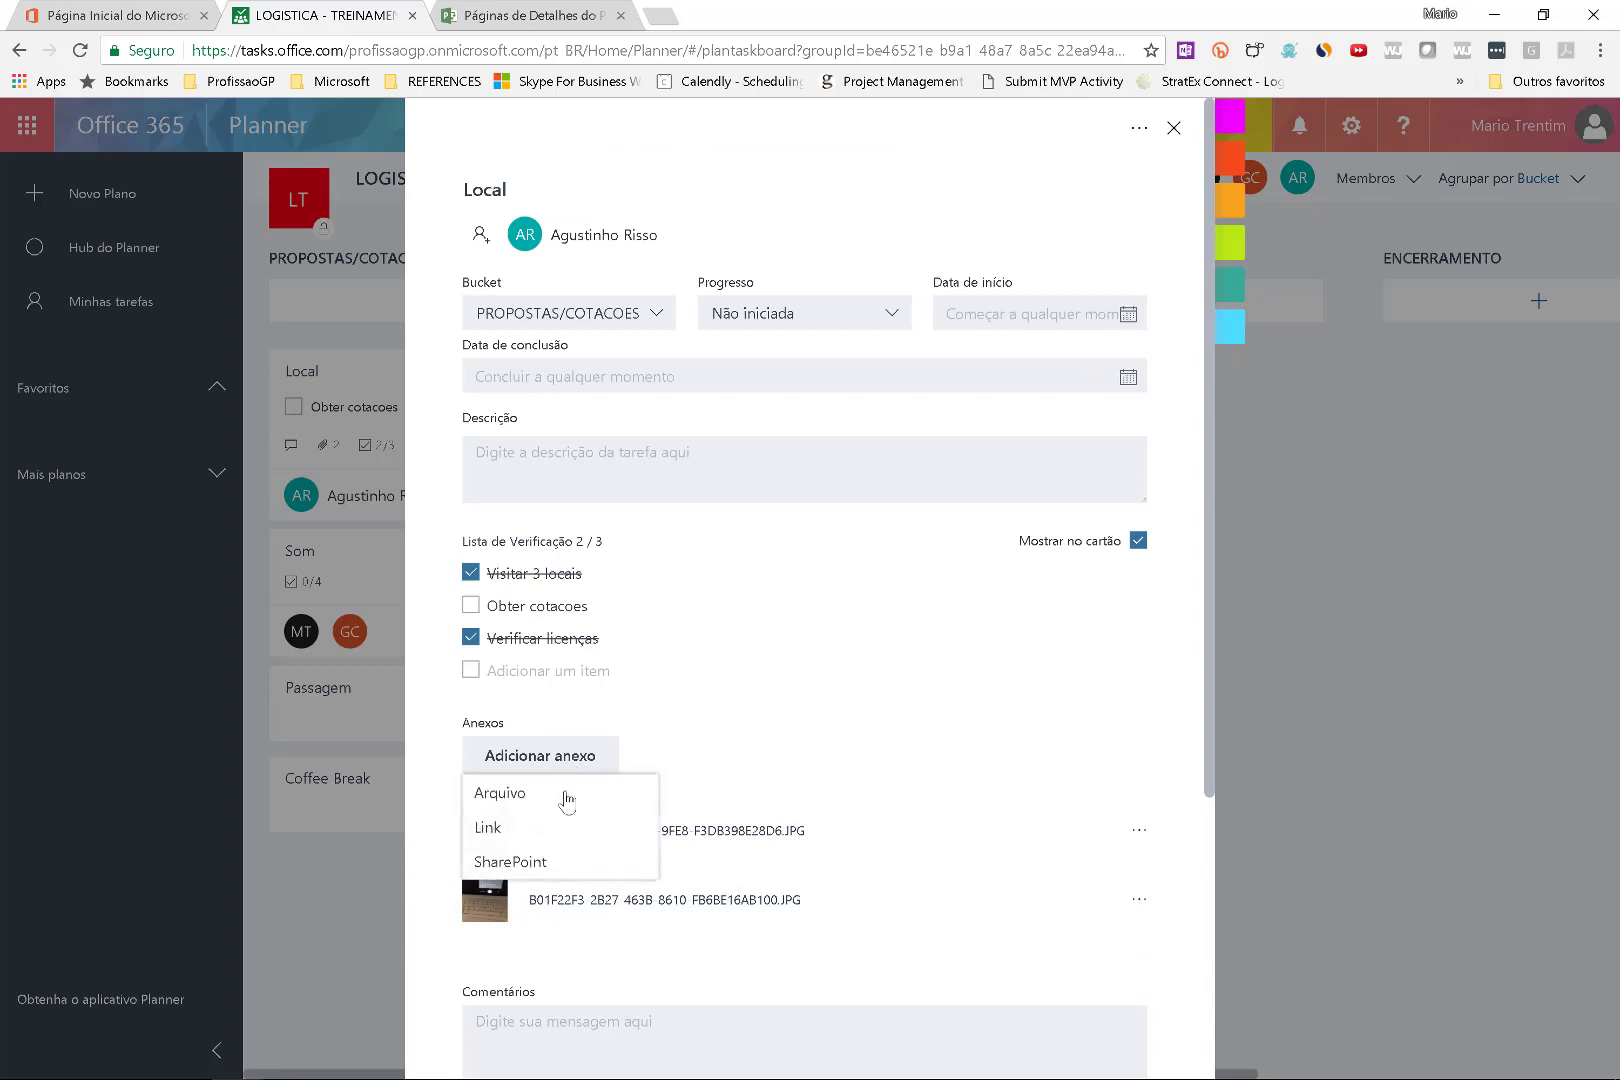
{"action": "left_click", "coordinate": [553, 864]}
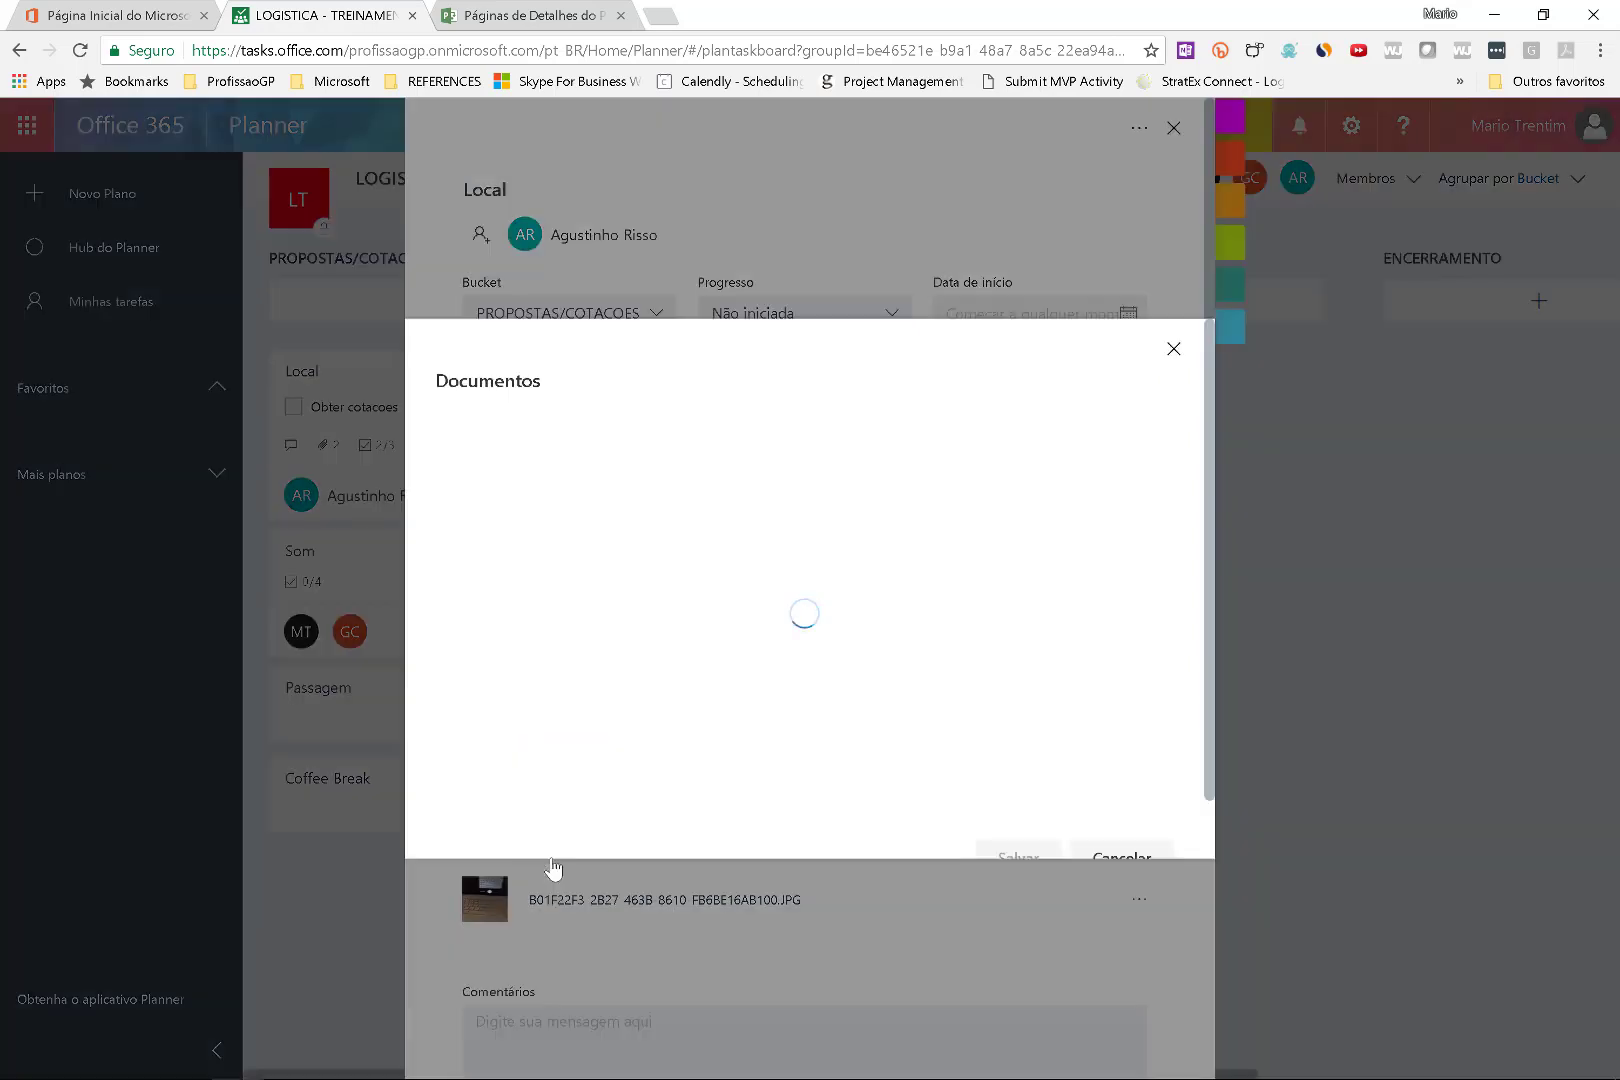
{"action": "left_click", "coordinate": [1173, 349]}
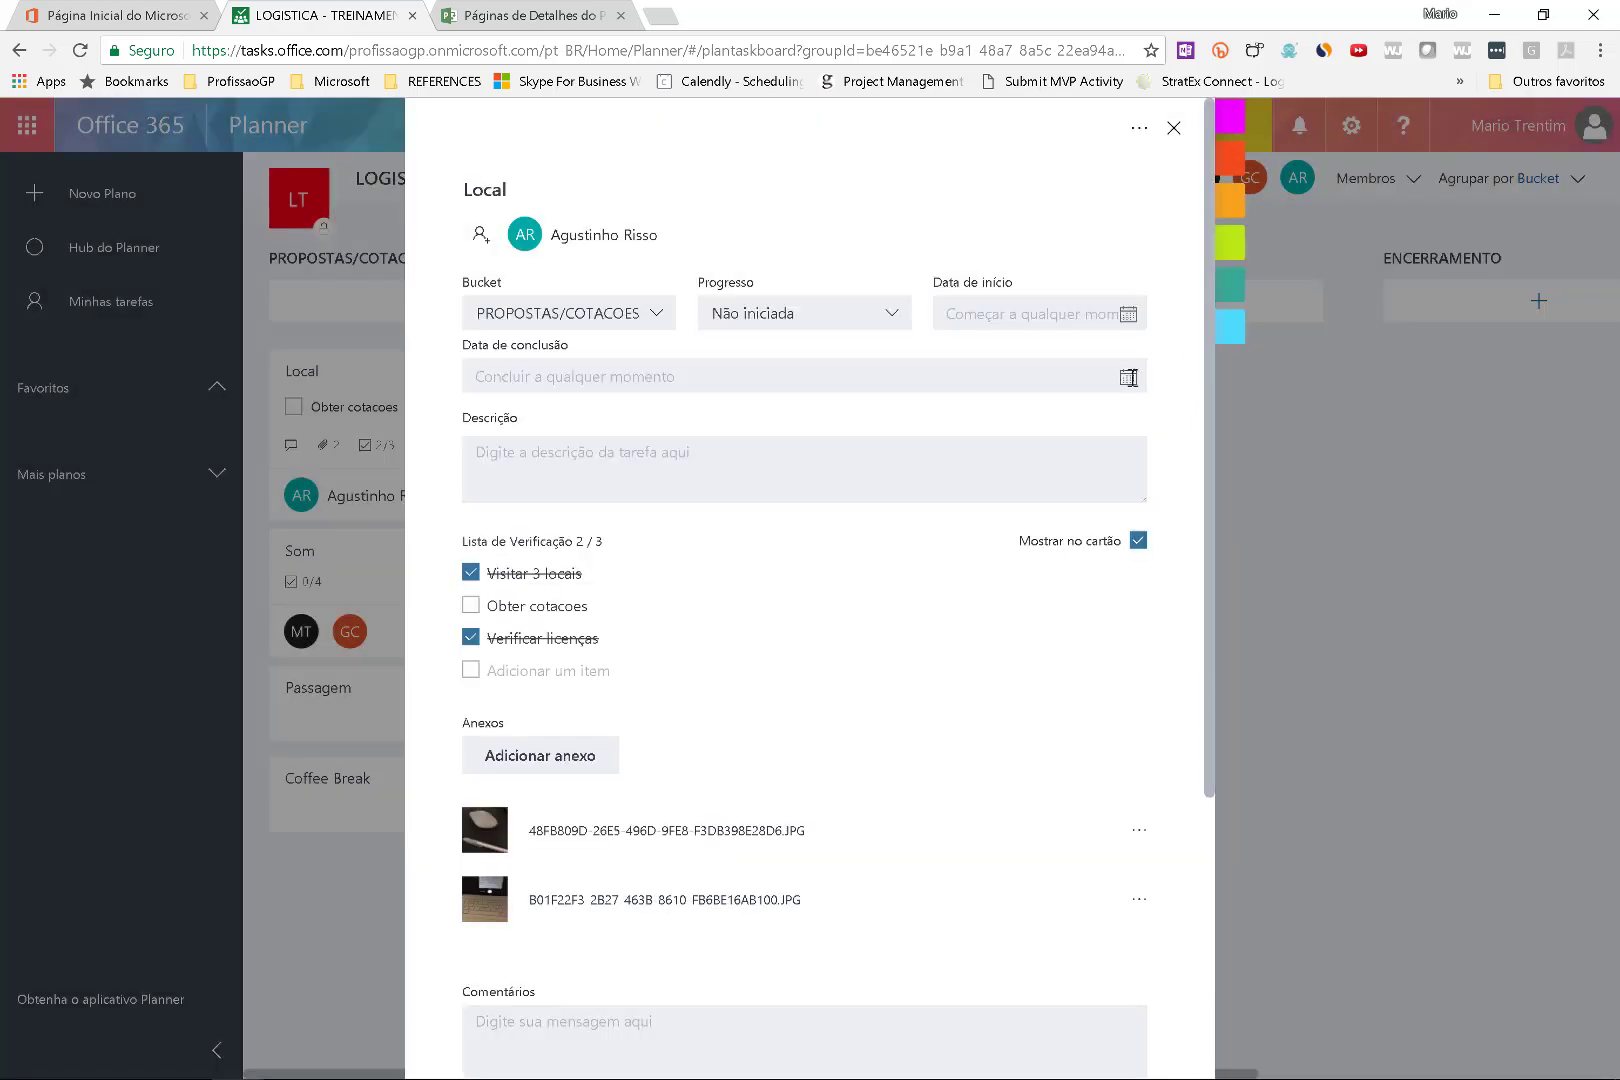
{"action": "left_click", "coordinate": [1175, 130]}
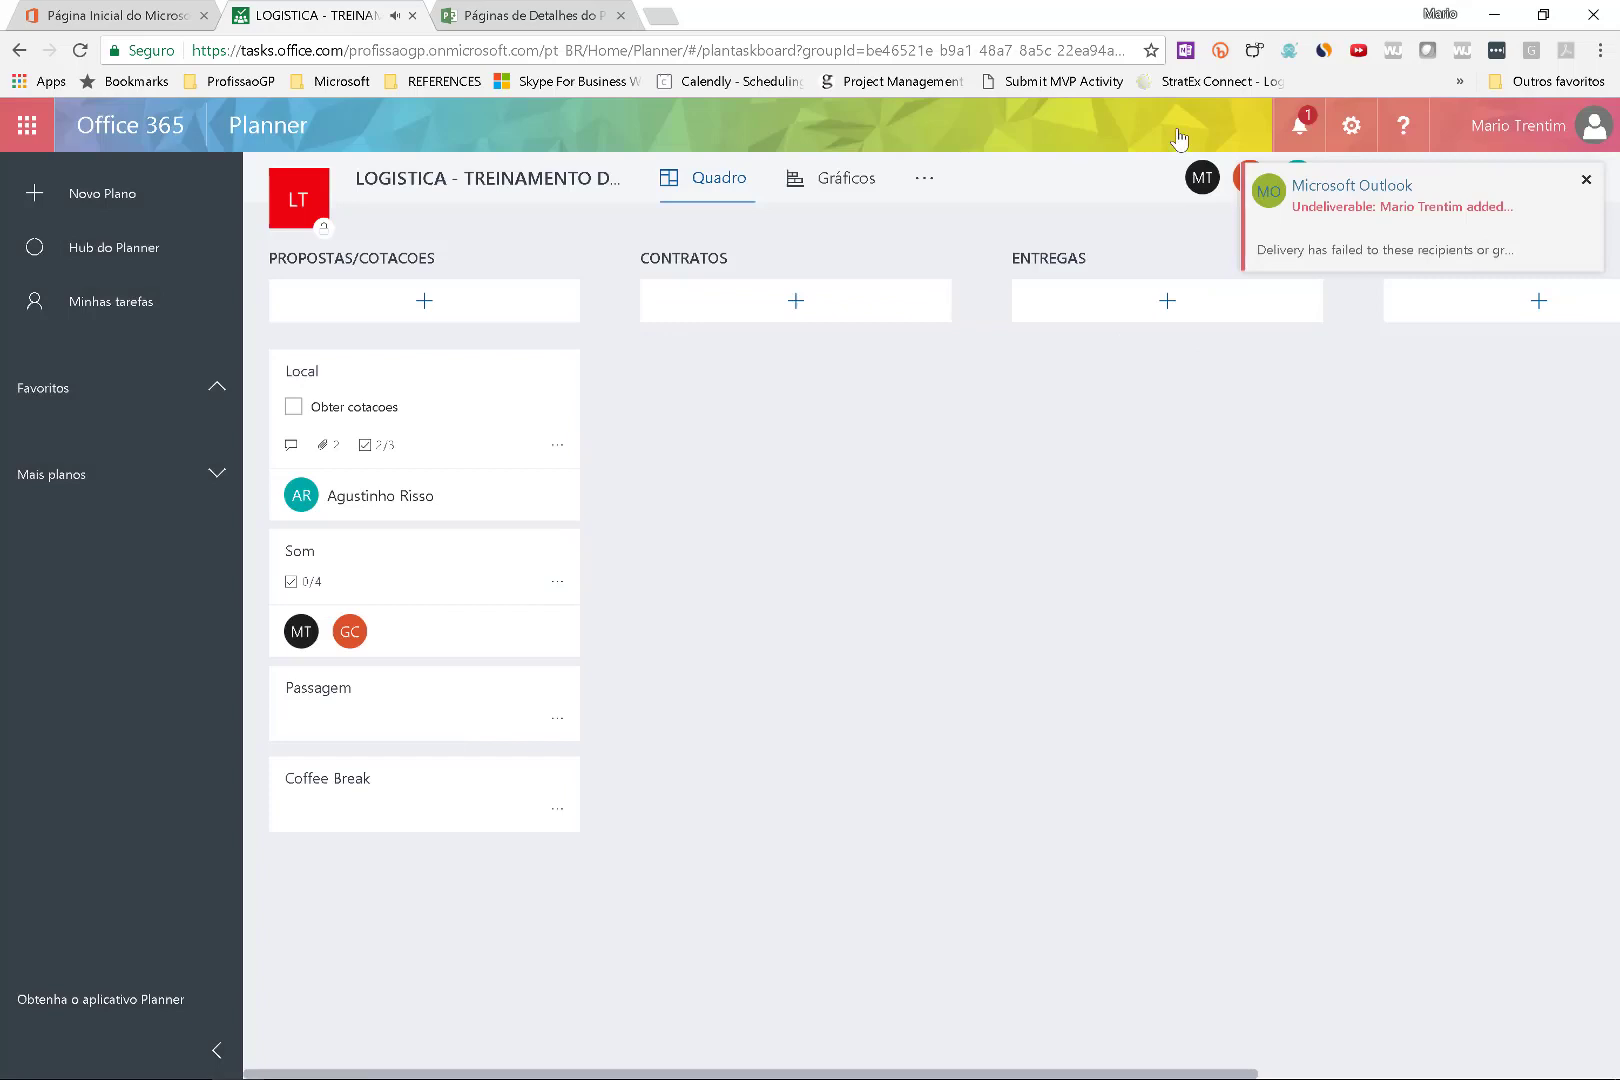
{"action": "left_click", "coordinate": [1583, 182]}
Open the plan's shared files library from the '...' menu and switch back to the board.
{"action": "left_click", "coordinate": [922, 182]}
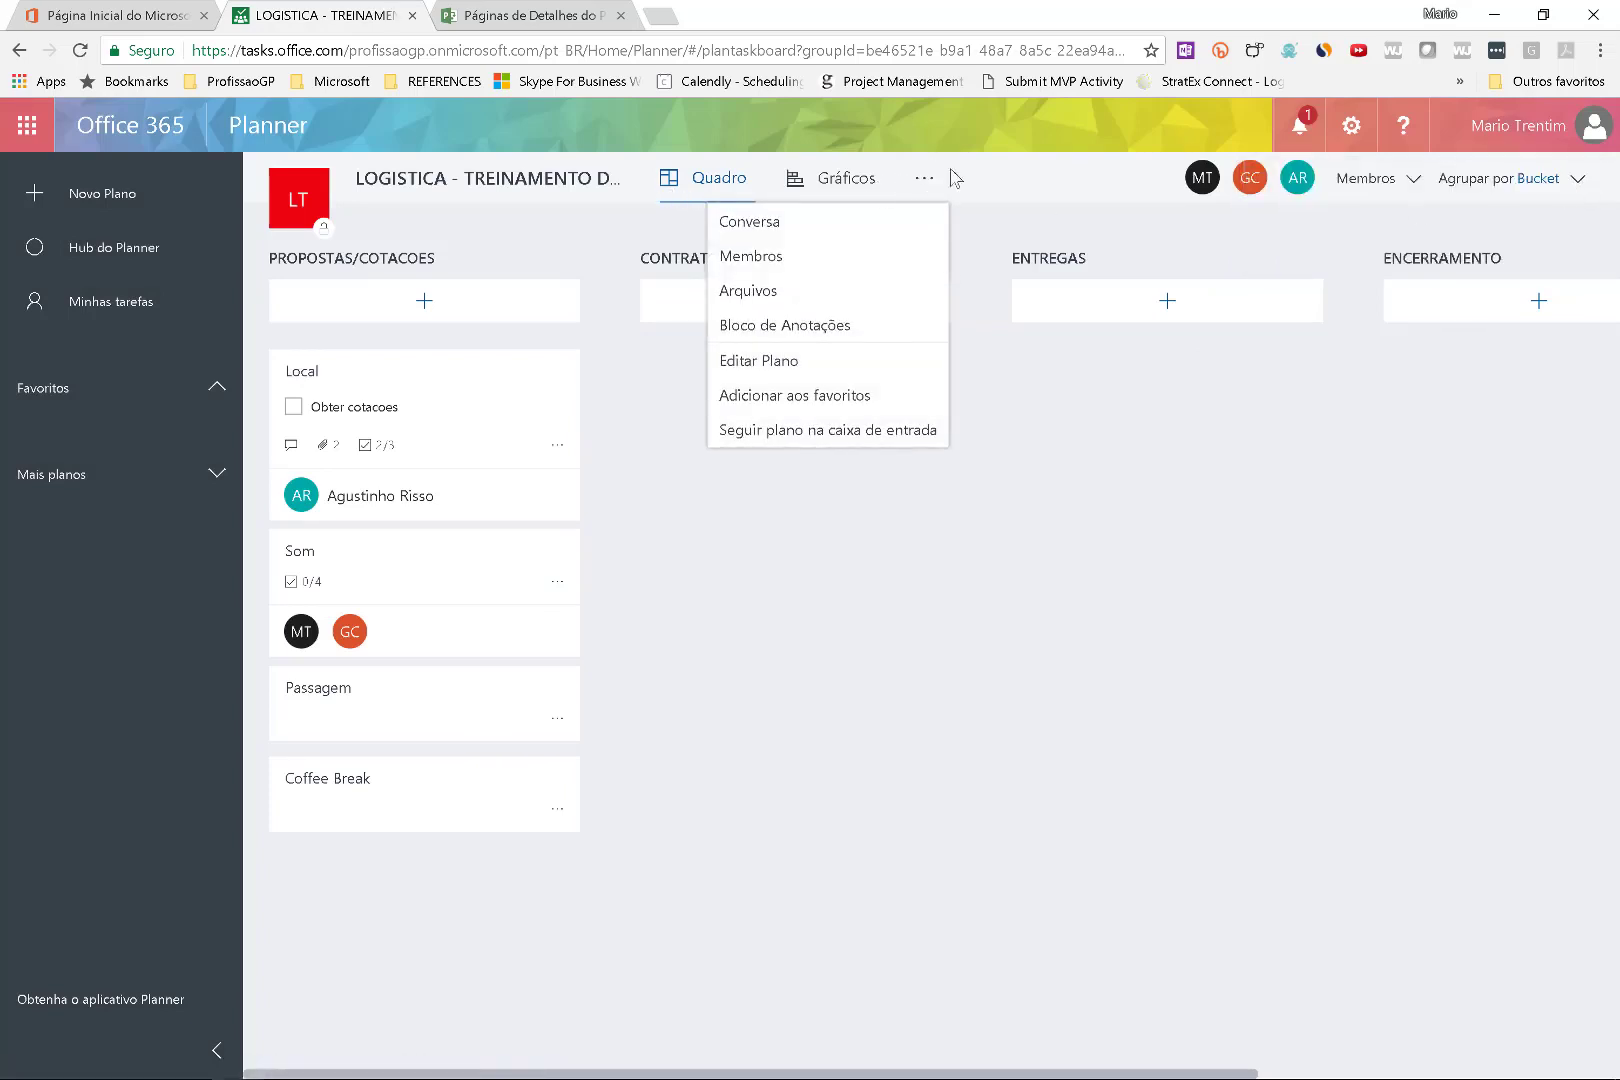
{"action": "left_click", "coordinate": [900, 310]}
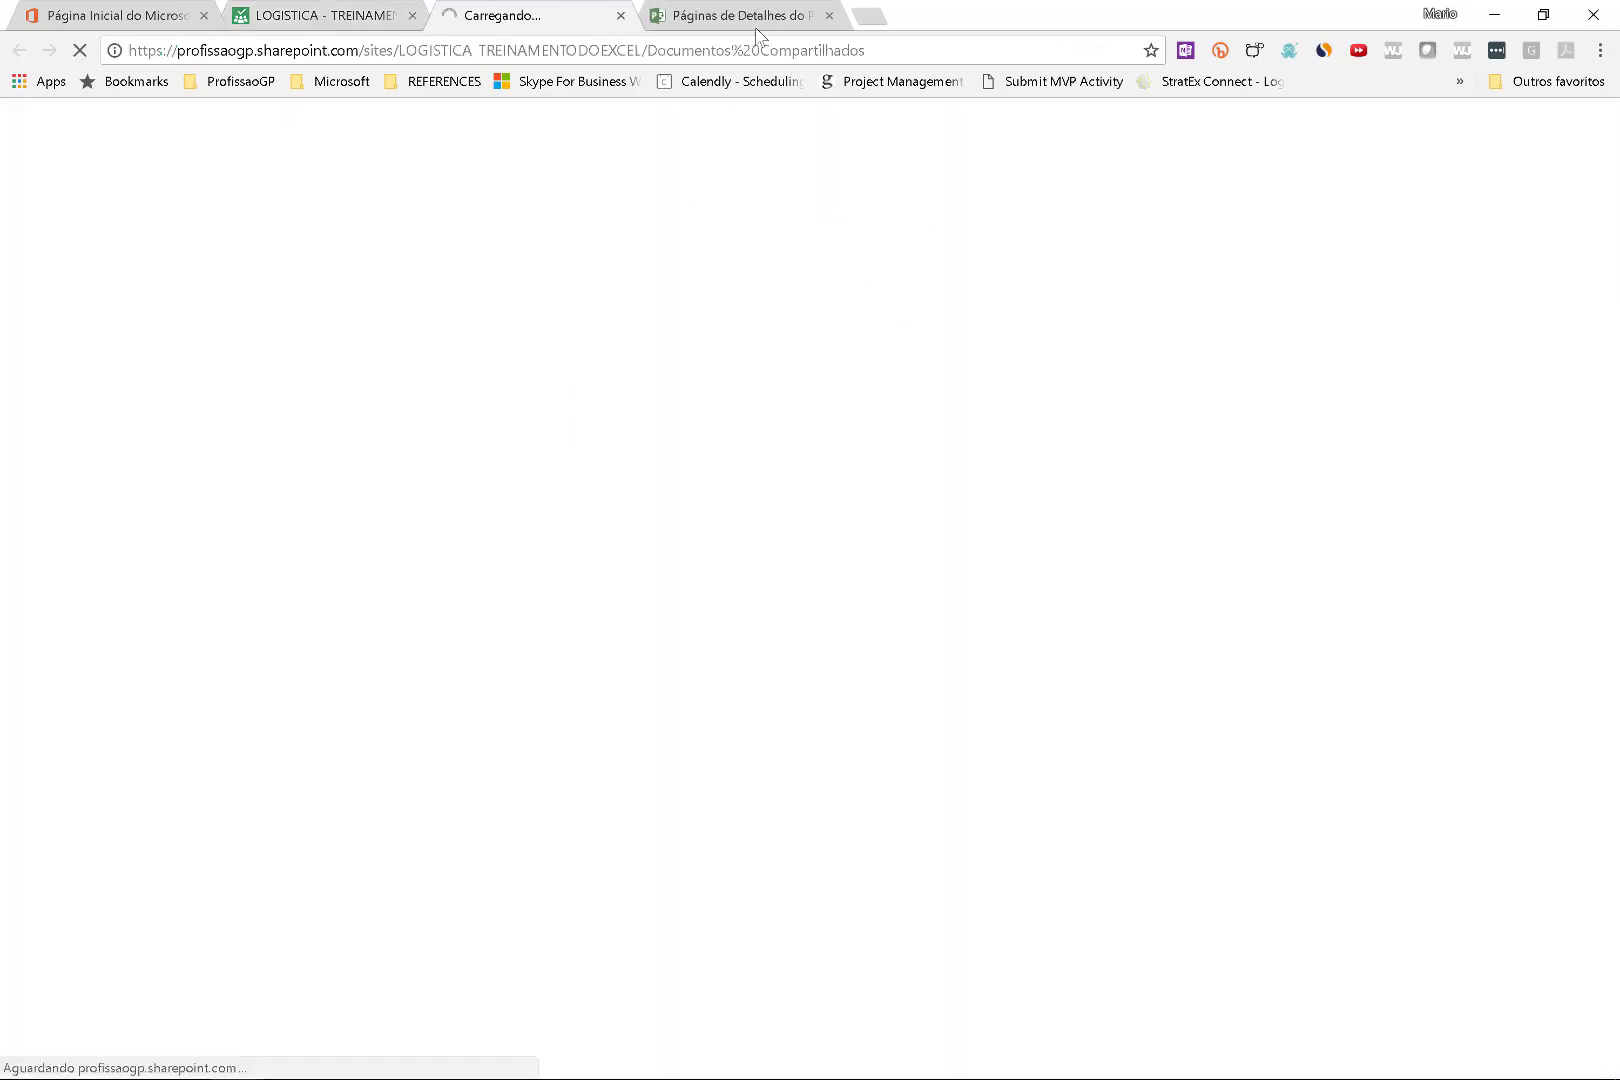
{"action": "left_click_drag", "start_coordinate": [767, 15], "coordinate": [345, 18]}
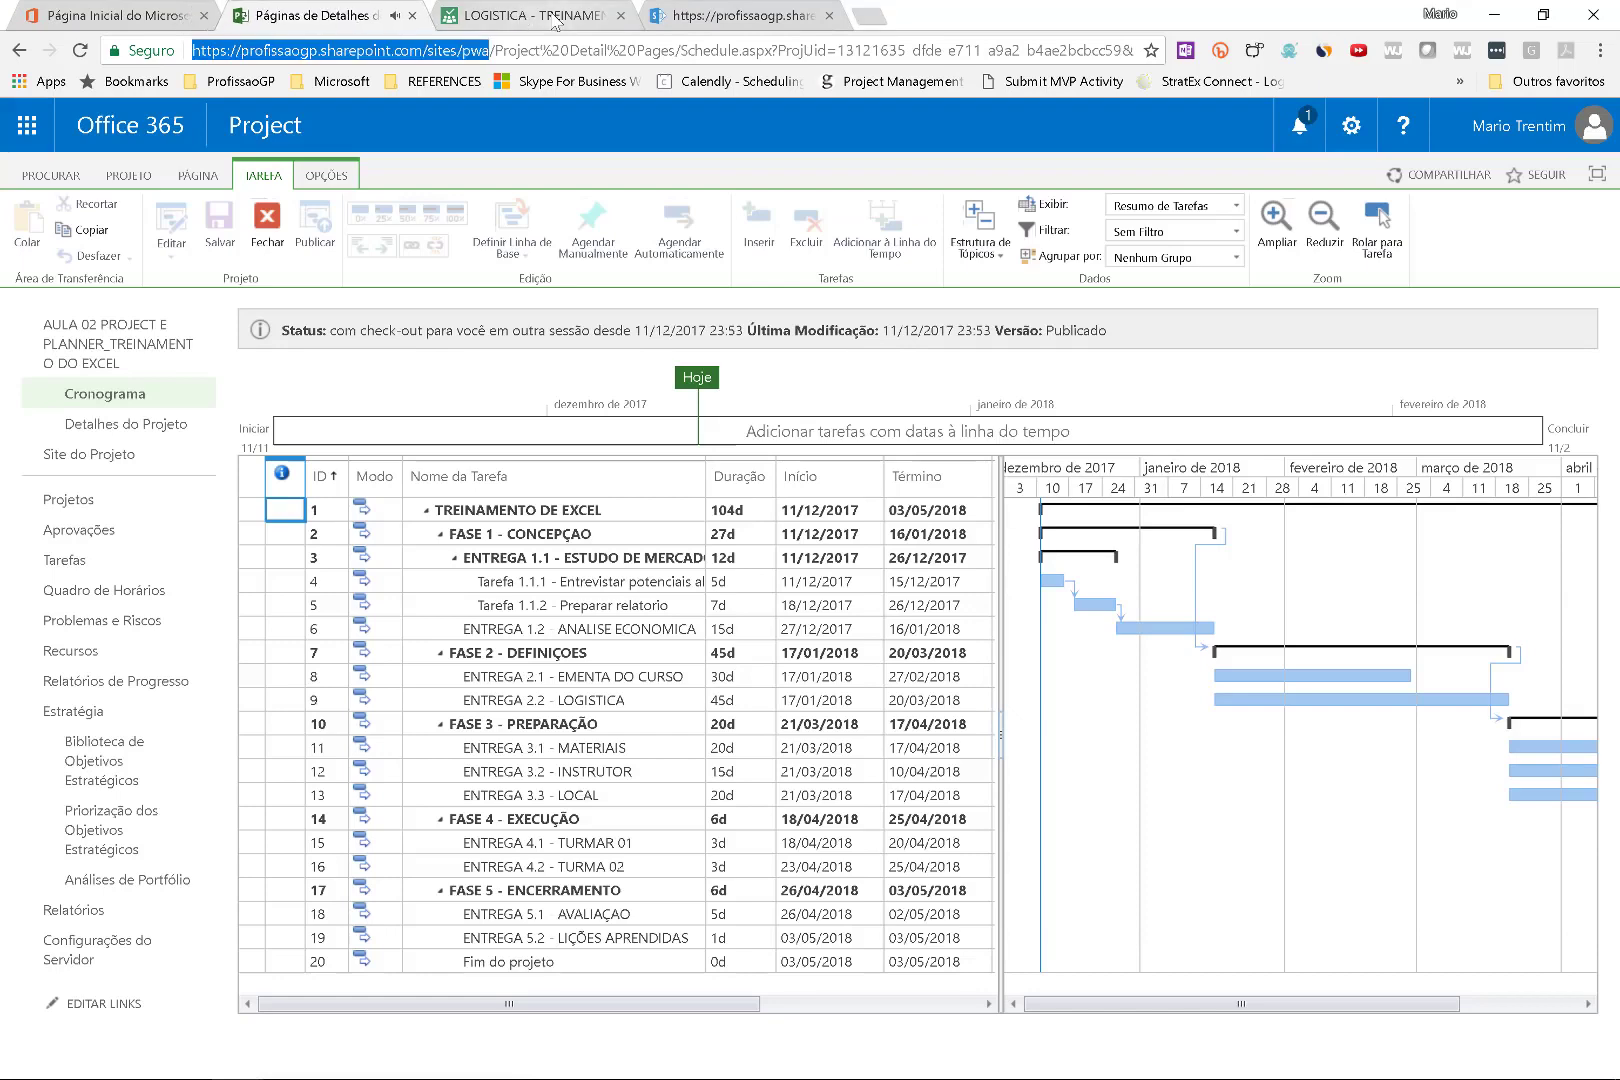
{"action": "left_click", "coordinate": [555, 18]}
{"action": "left_click", "coordinate": [690, 16]}
{"action": "left_click", "coordinate": [558, 18]}
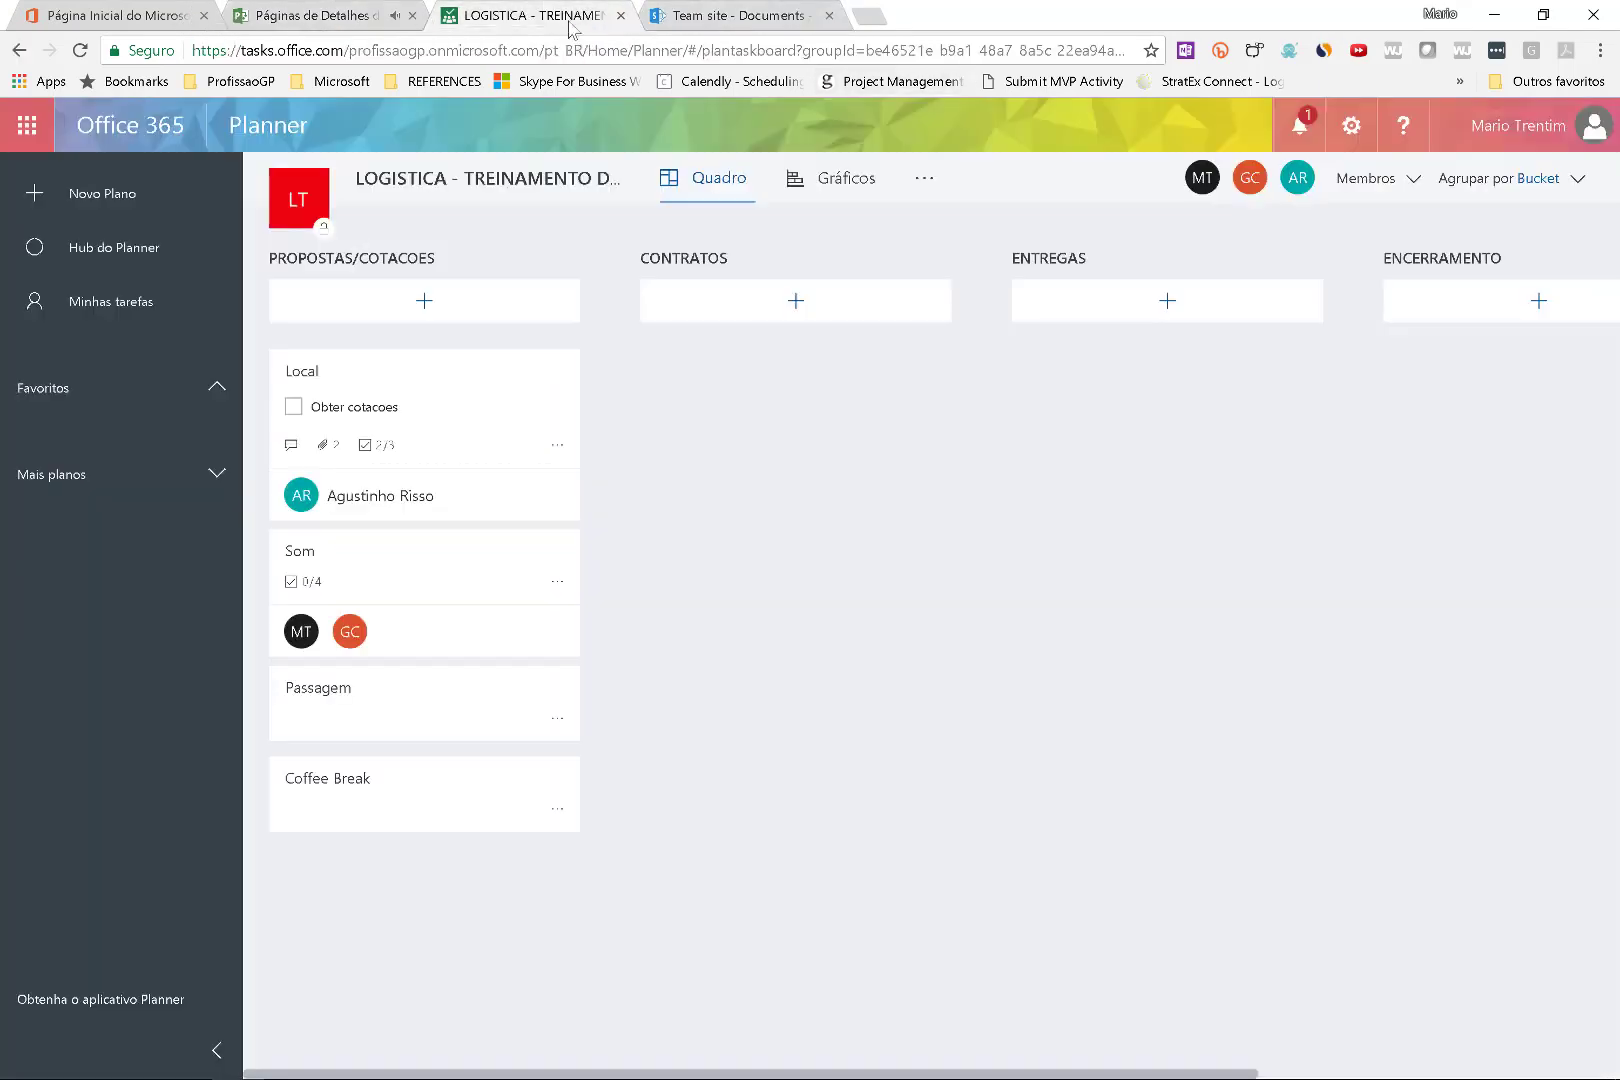
Open the group's Bloco de Anotações notebook and Conversa mailbox from the plan's '...' menu.
{"action": "left_click", "coordinate": [922, 178]}
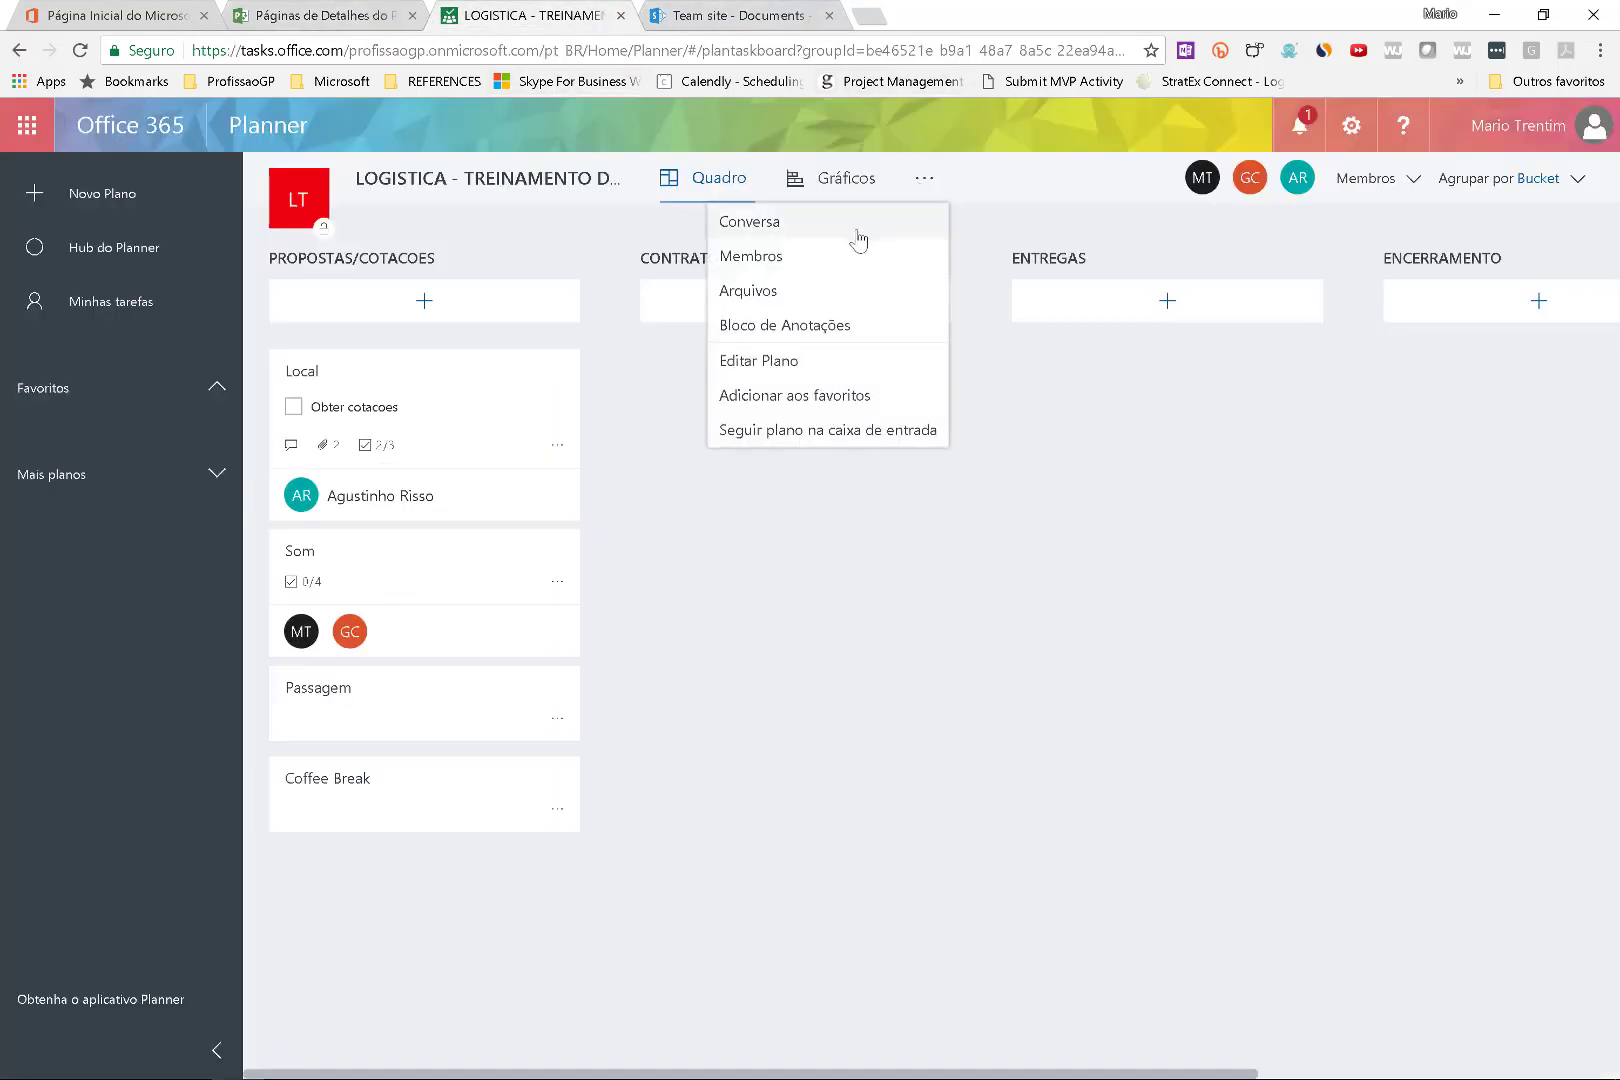
{"action": "left_click", "coordinate": [825, 323]}
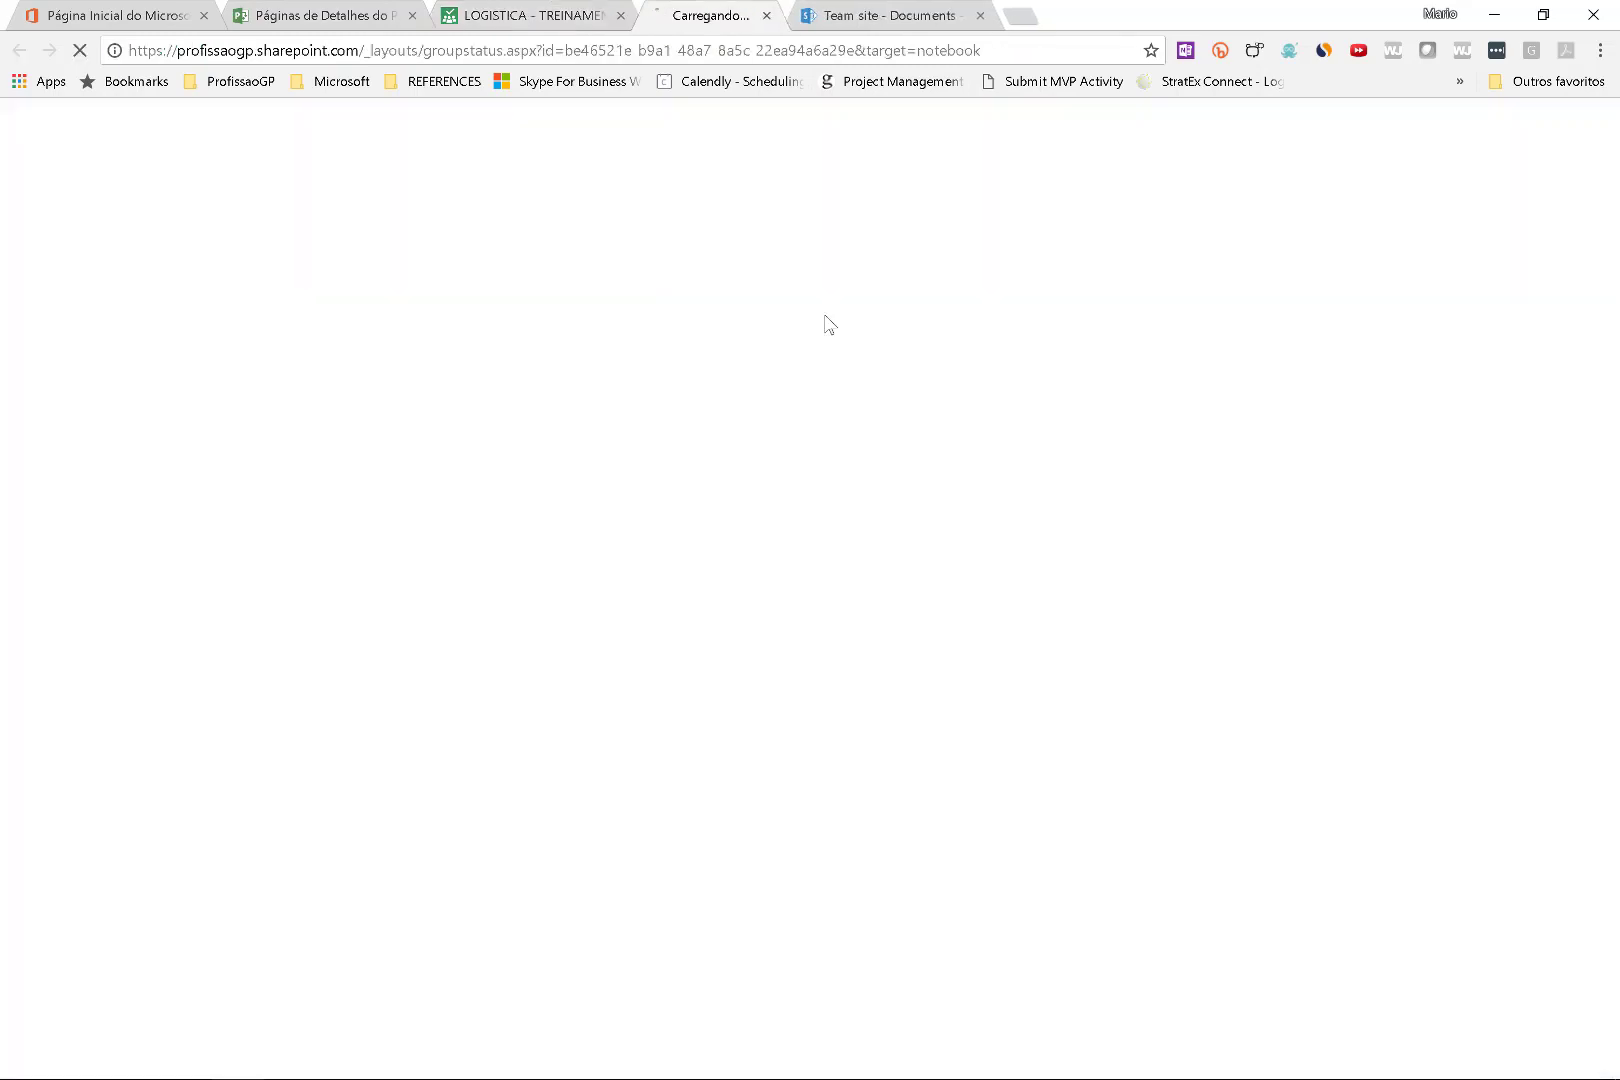
{"action": "left_click", "coordinate": [541, 18]}
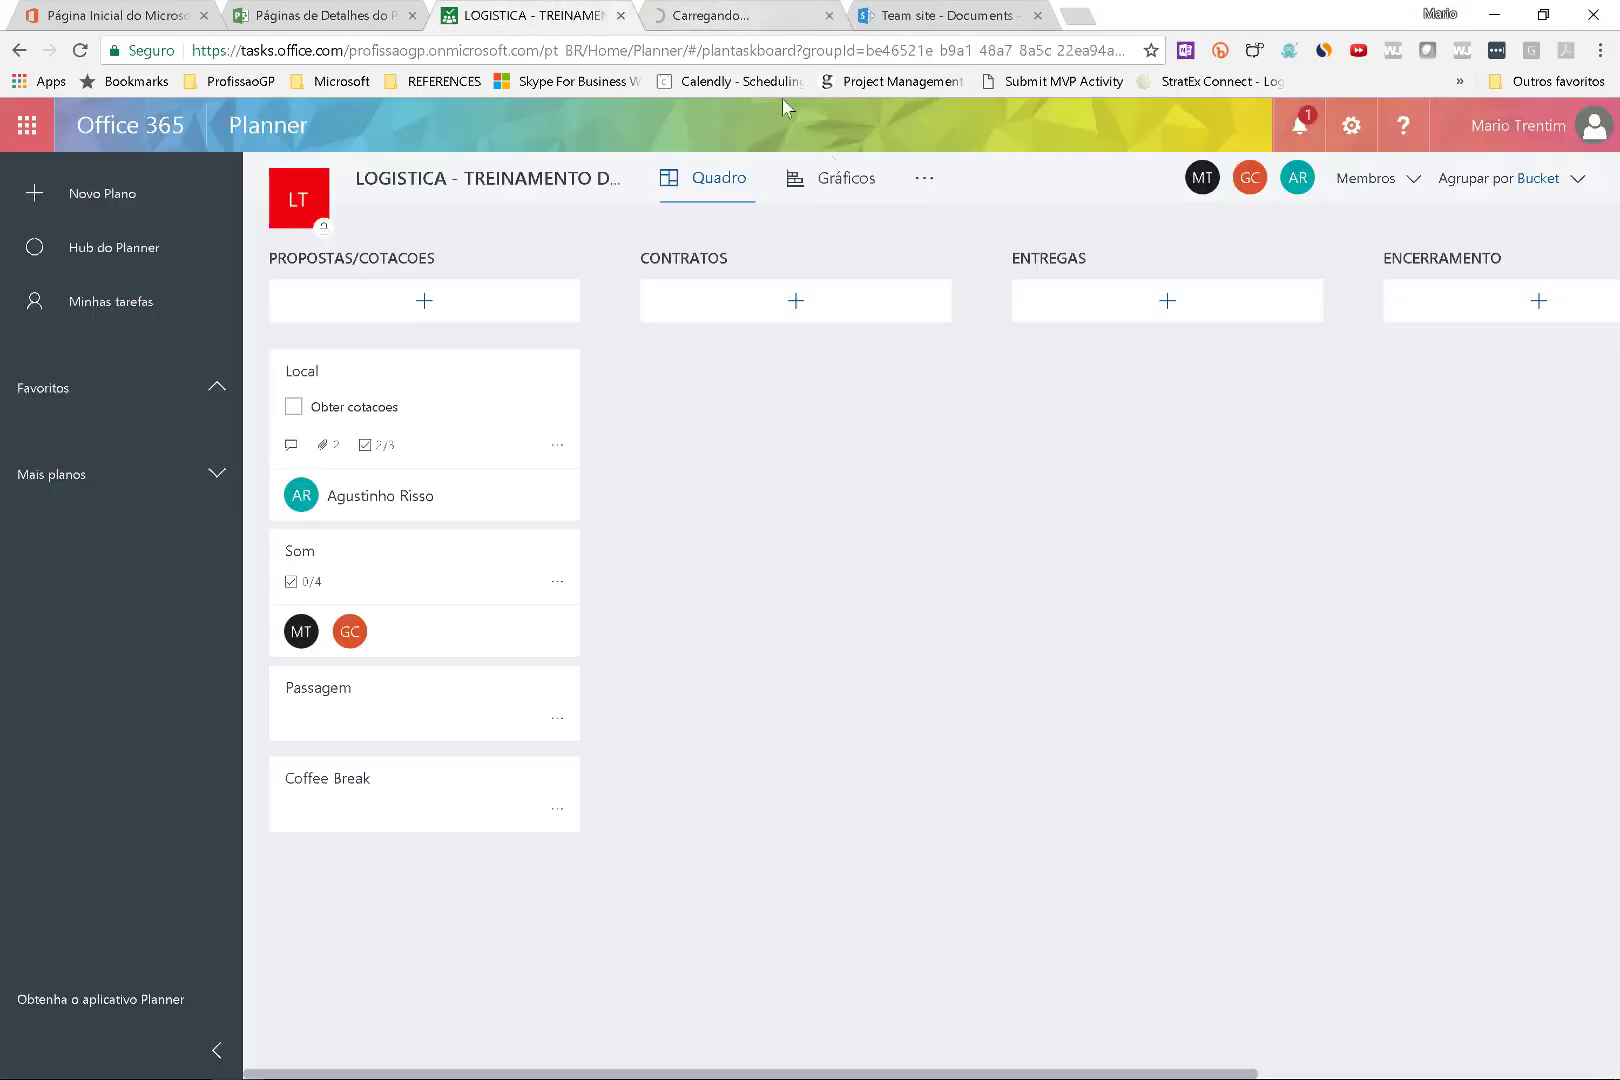
{"action": "left_click", "coordinate": [924, 182]}
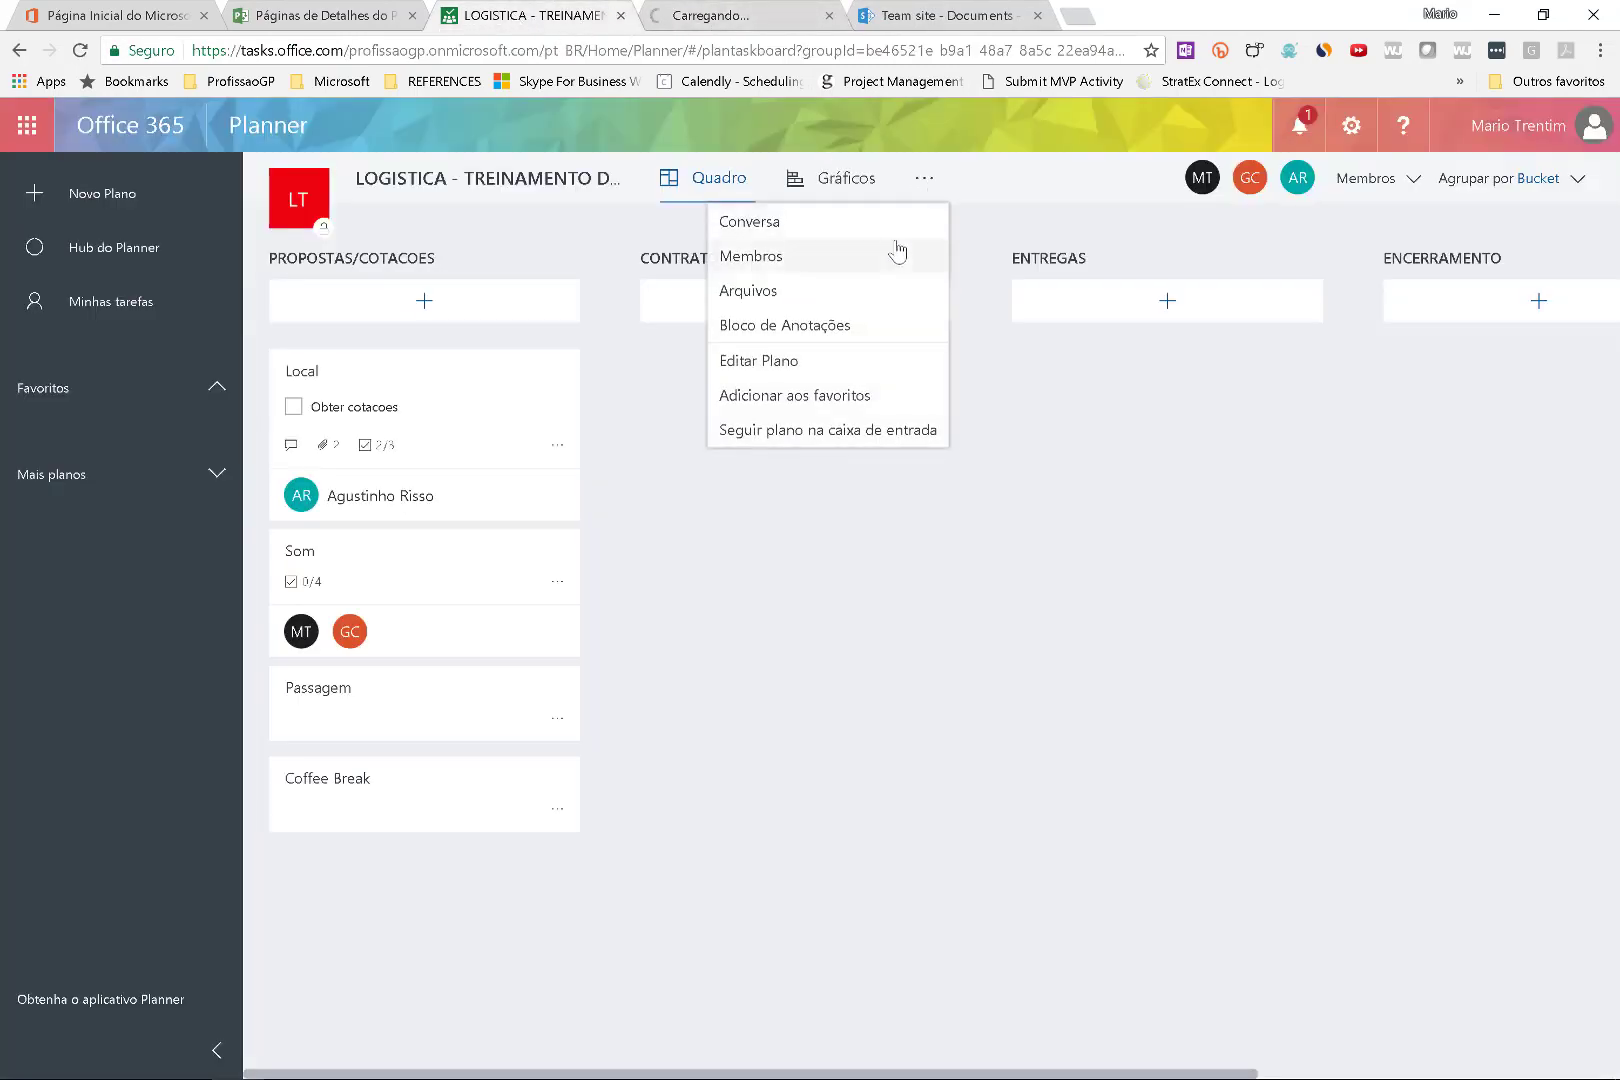
{"action": "left_click", "coordinate": [899, 234]}
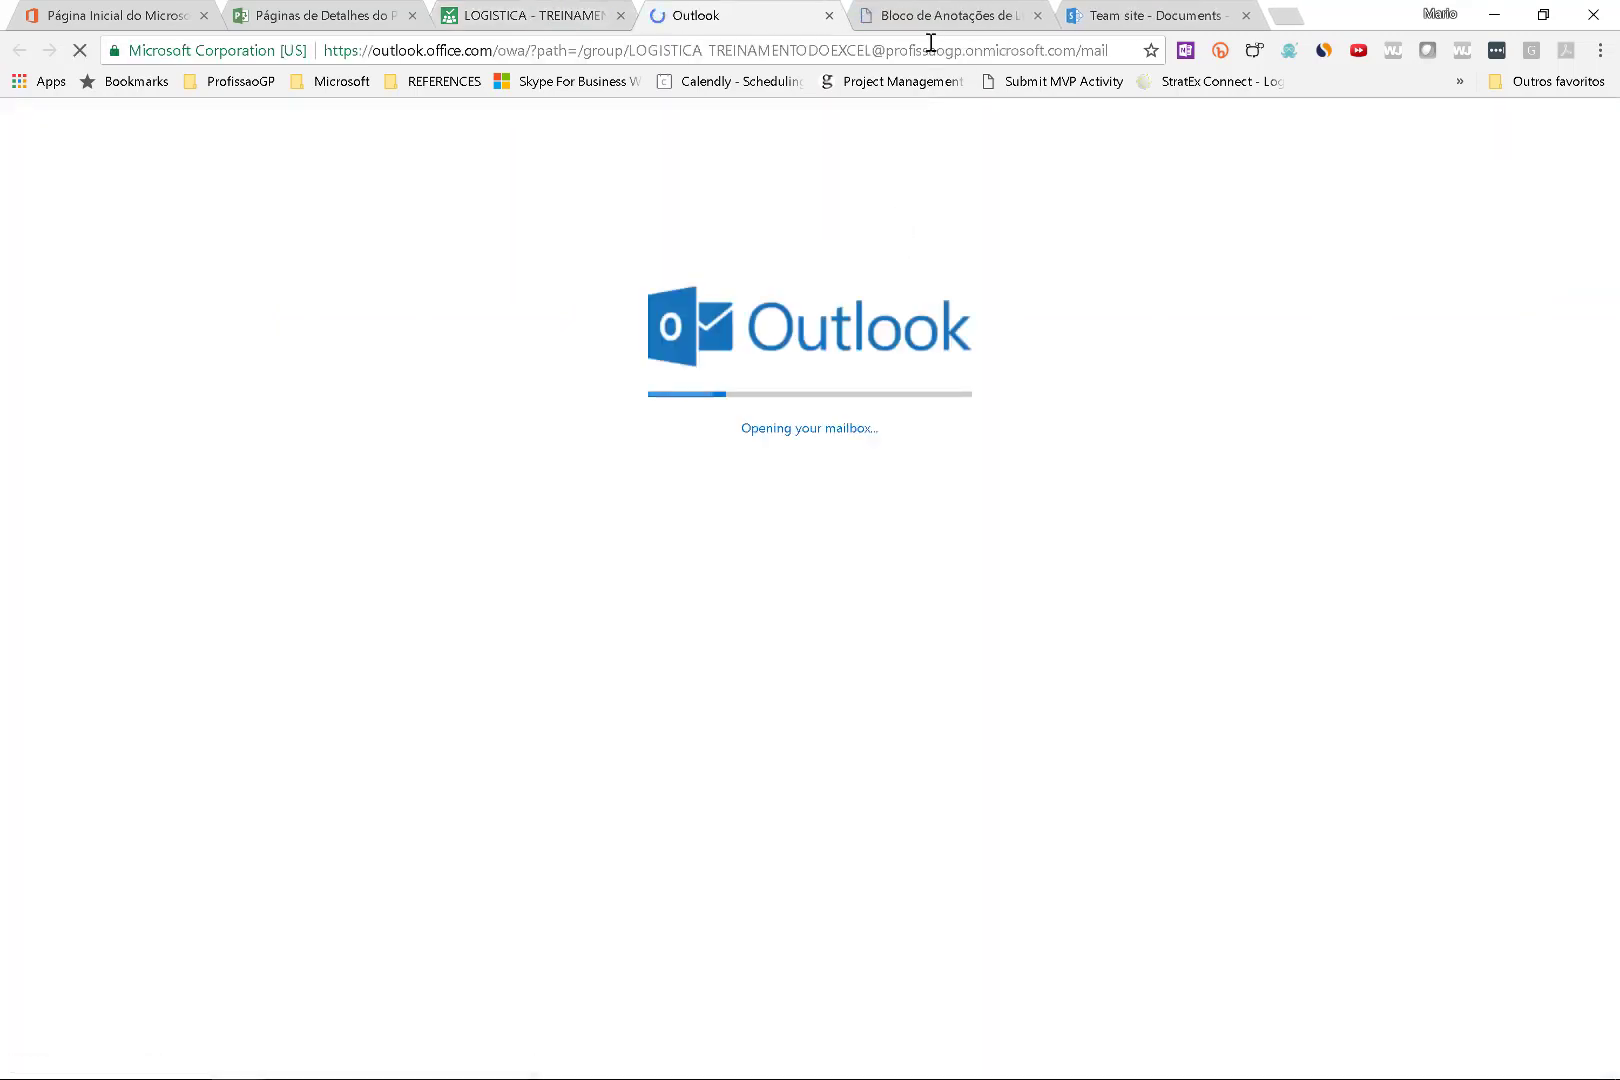
Create a folder named 00 GESTAO DO PROJETO in the team site's Documents library.
{"action": "left_click", "coordinate": [1117, 18]}
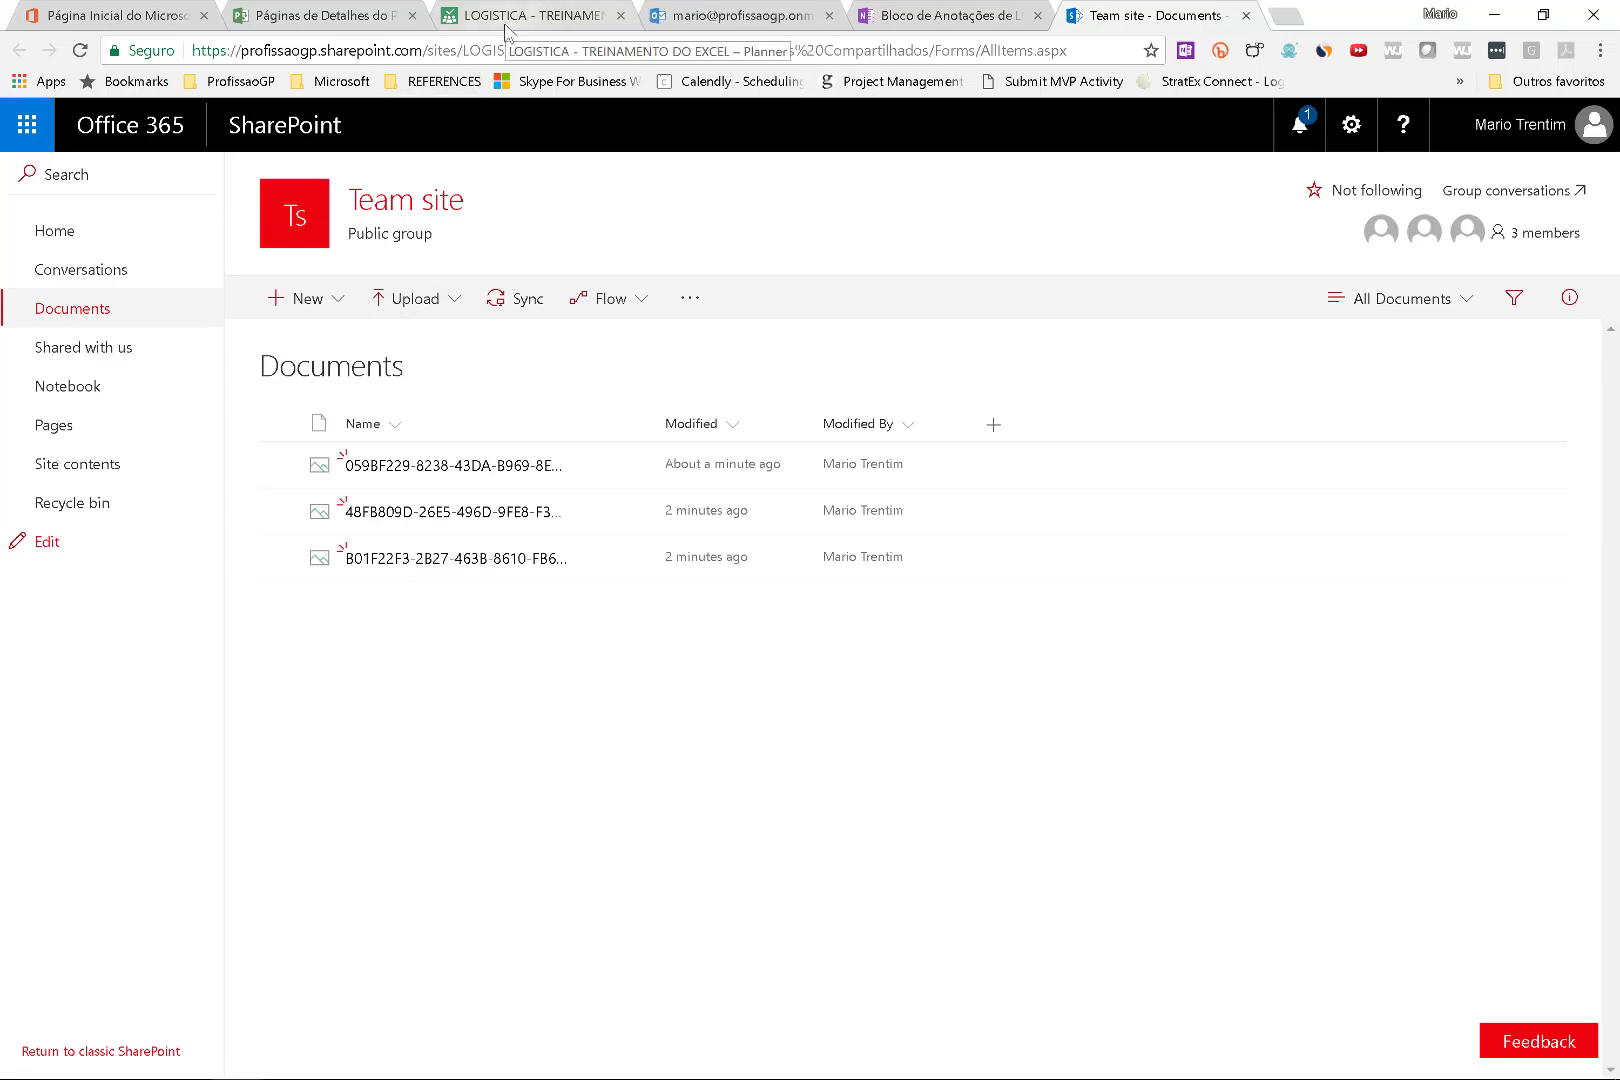
{"action": "left_click", "coordinate": [292, 305]}
{"action": "left_click", "coordinate": [296, 349]}
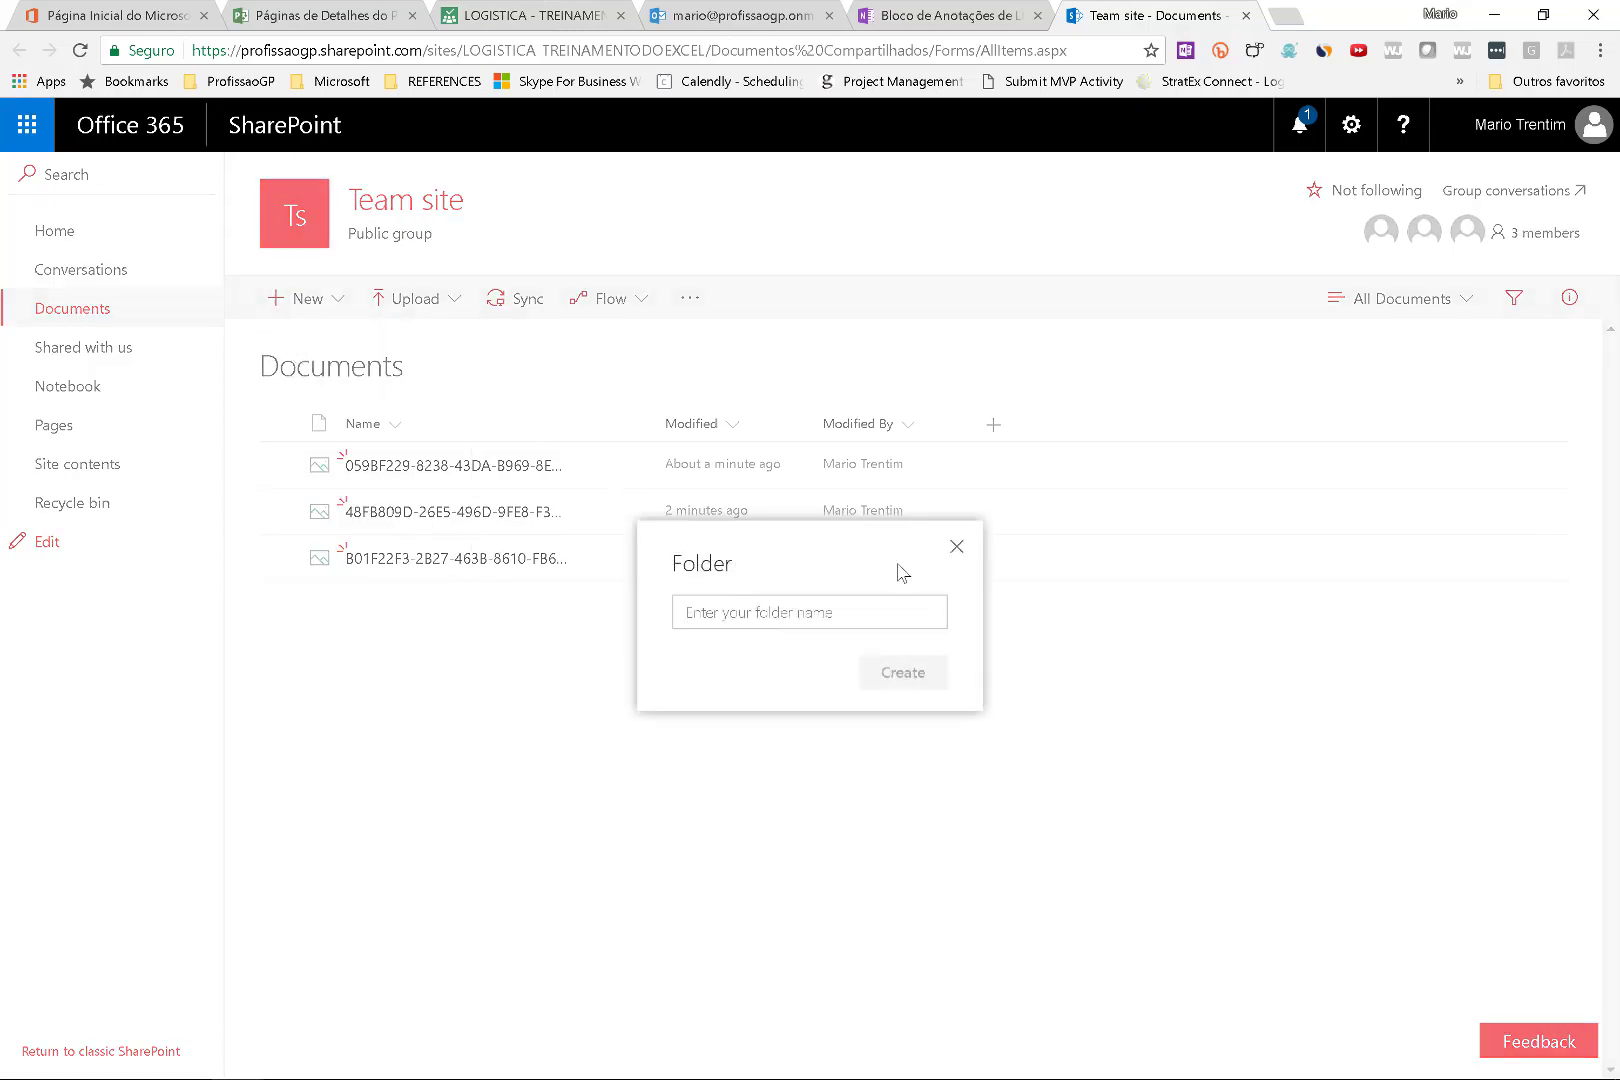
{"action": "left_click", "coordinate": [795, 620]}
{"action": "type", "text": "inici"}
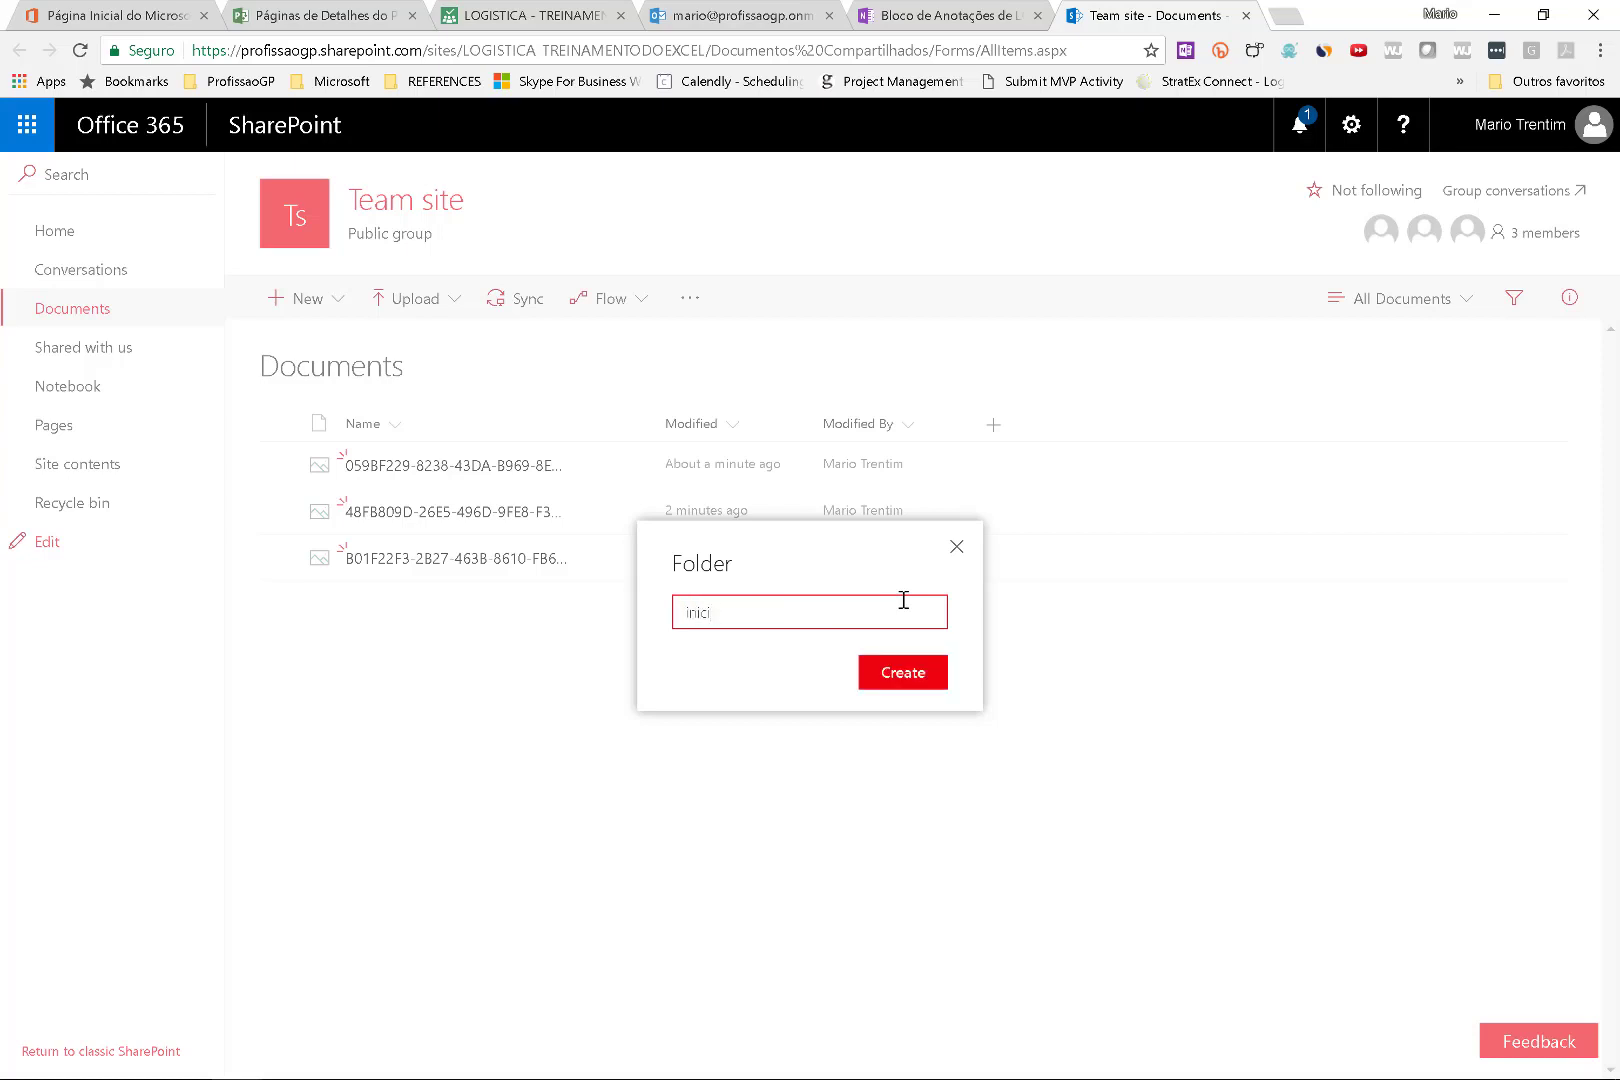
{"action": "key", "text": "BackSpace"}
{"action": "key", "text": "BackSpace"}
{"action": "key", "text": "BackSpace"}
{"action": "key", "text": "BackSpace"}
{"action": "key", "text": "BackSpace"}
{"action": "type", "text": "00 GESTAO DO PROJETO"}
{"action": "key", "text": "Return"}
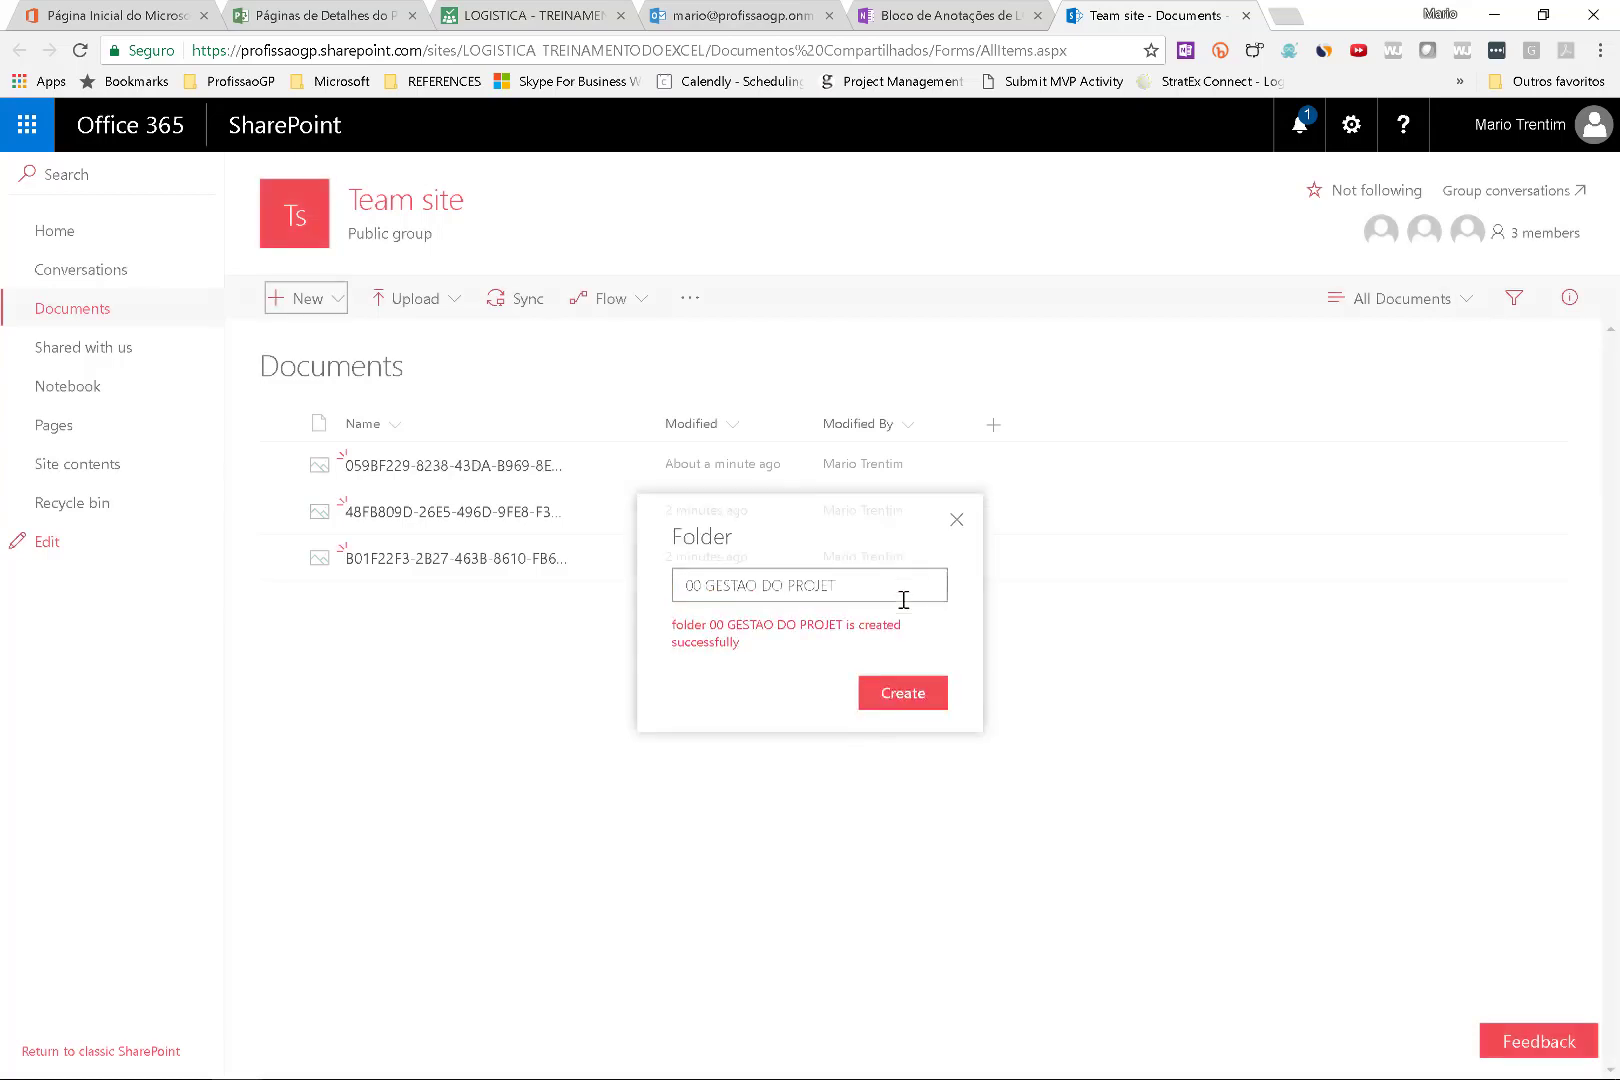
Create a second folder named 01 CONCEPCAO in the Documents library.
{"action": "left_click", "coordinate": [295, 298]}
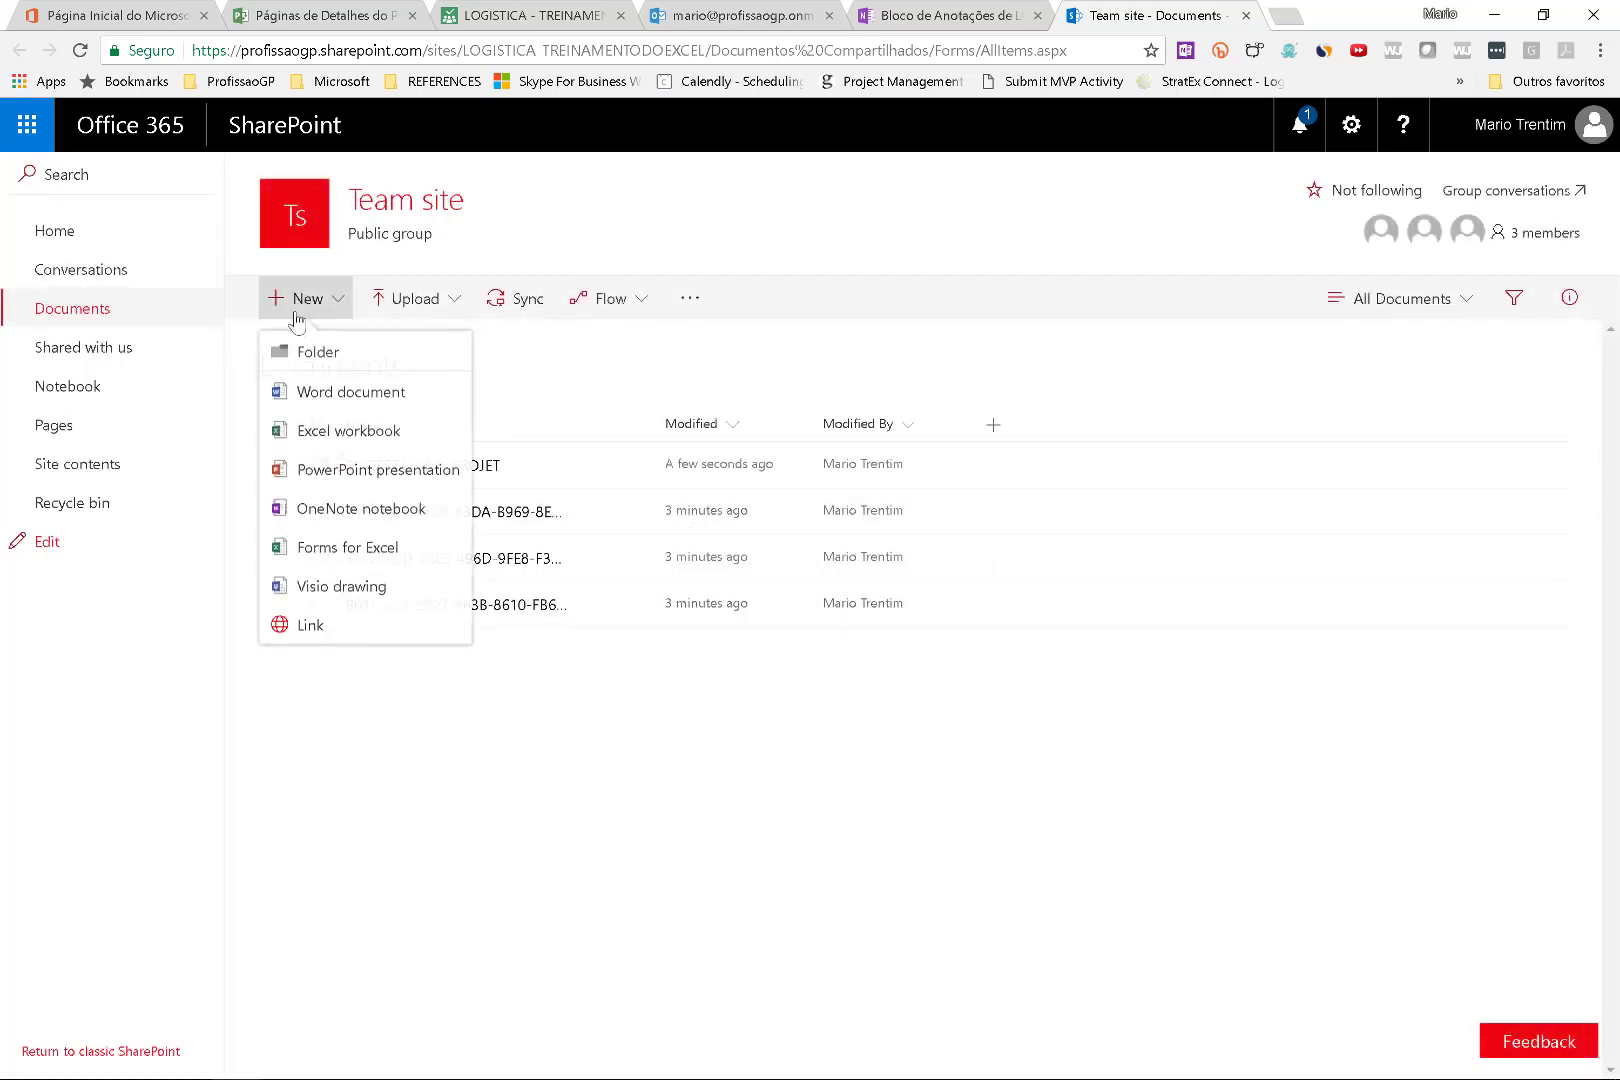
{"action": "left_click", "coordinate": [295, 352]}
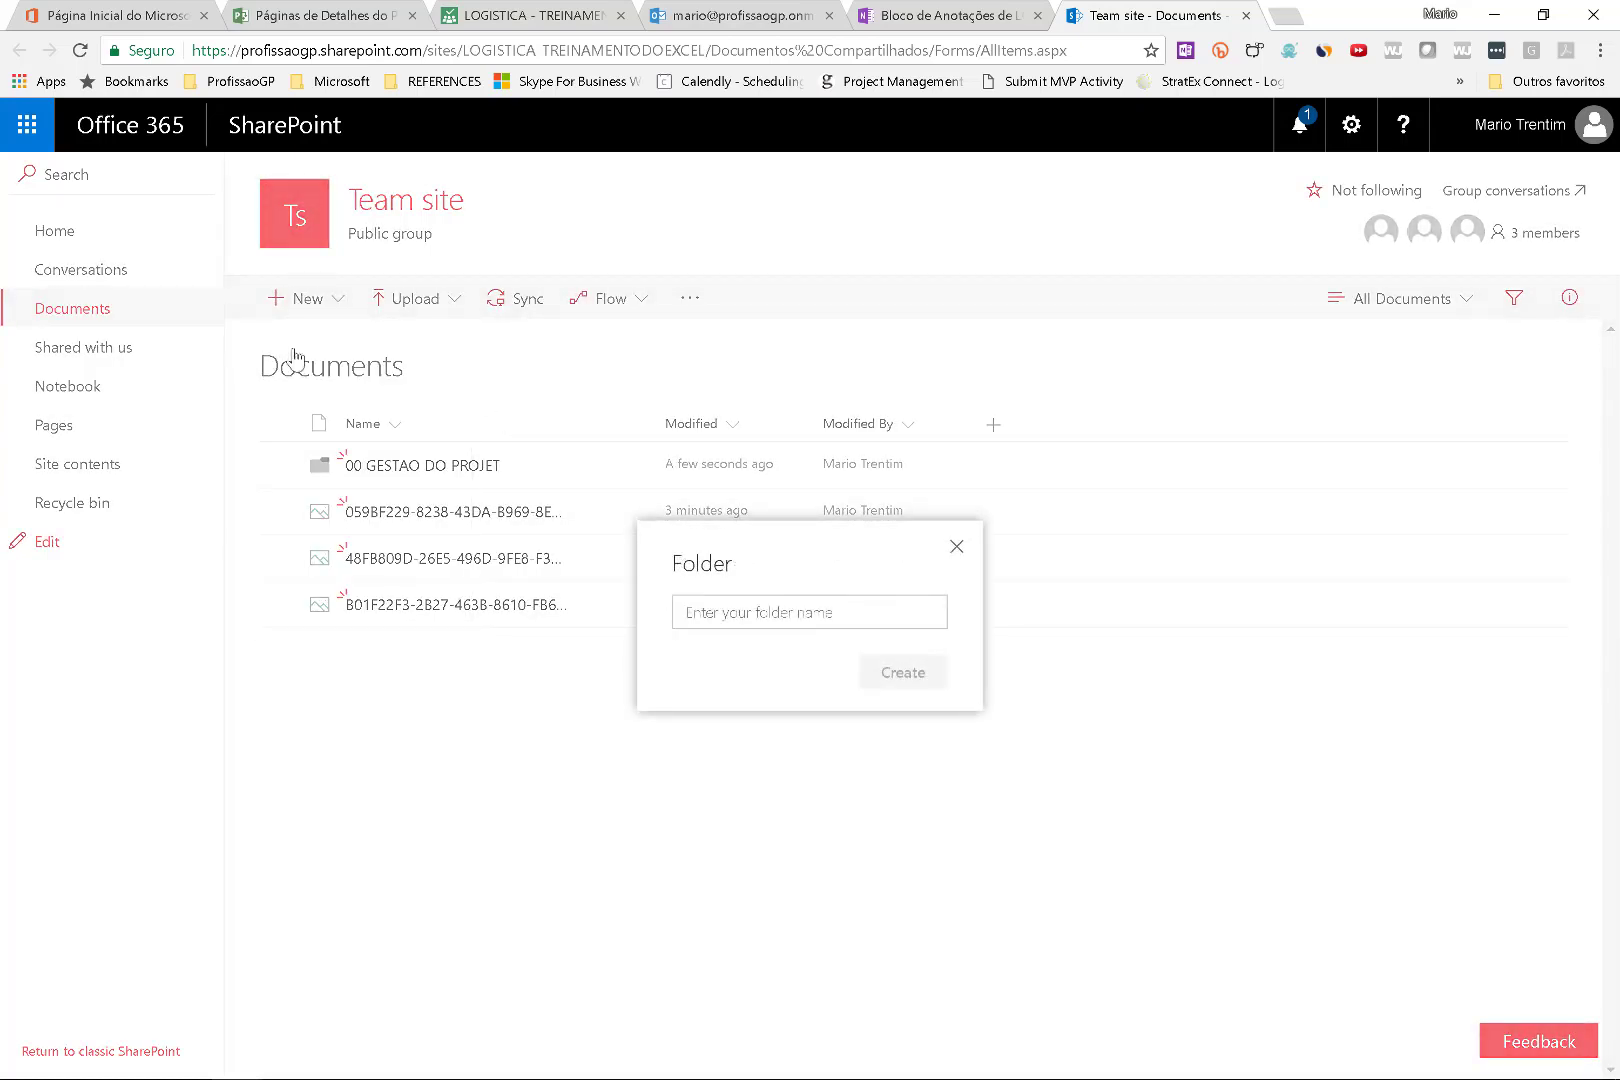
{"action": "left_click", "coordinate": [767, 611]}
{"action": "type", "text": "01"}
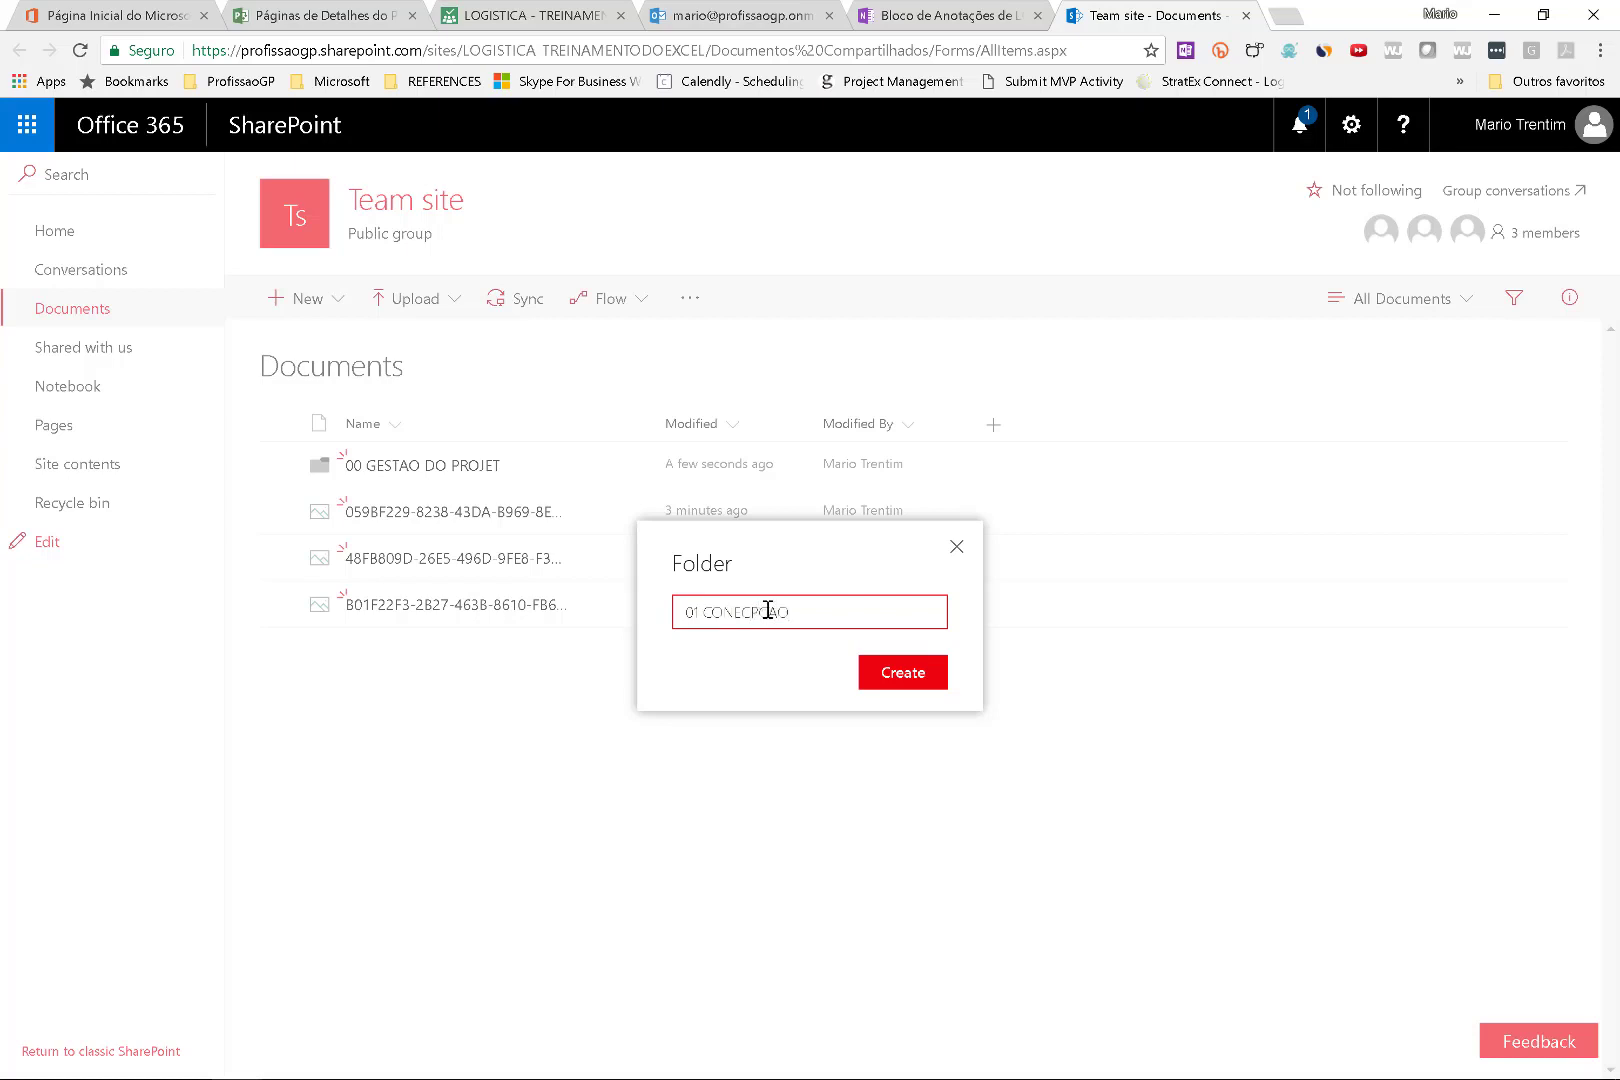
{"action": "type", "text": "CONCEPCAO"}
{"action": "key", "text": "Return"}
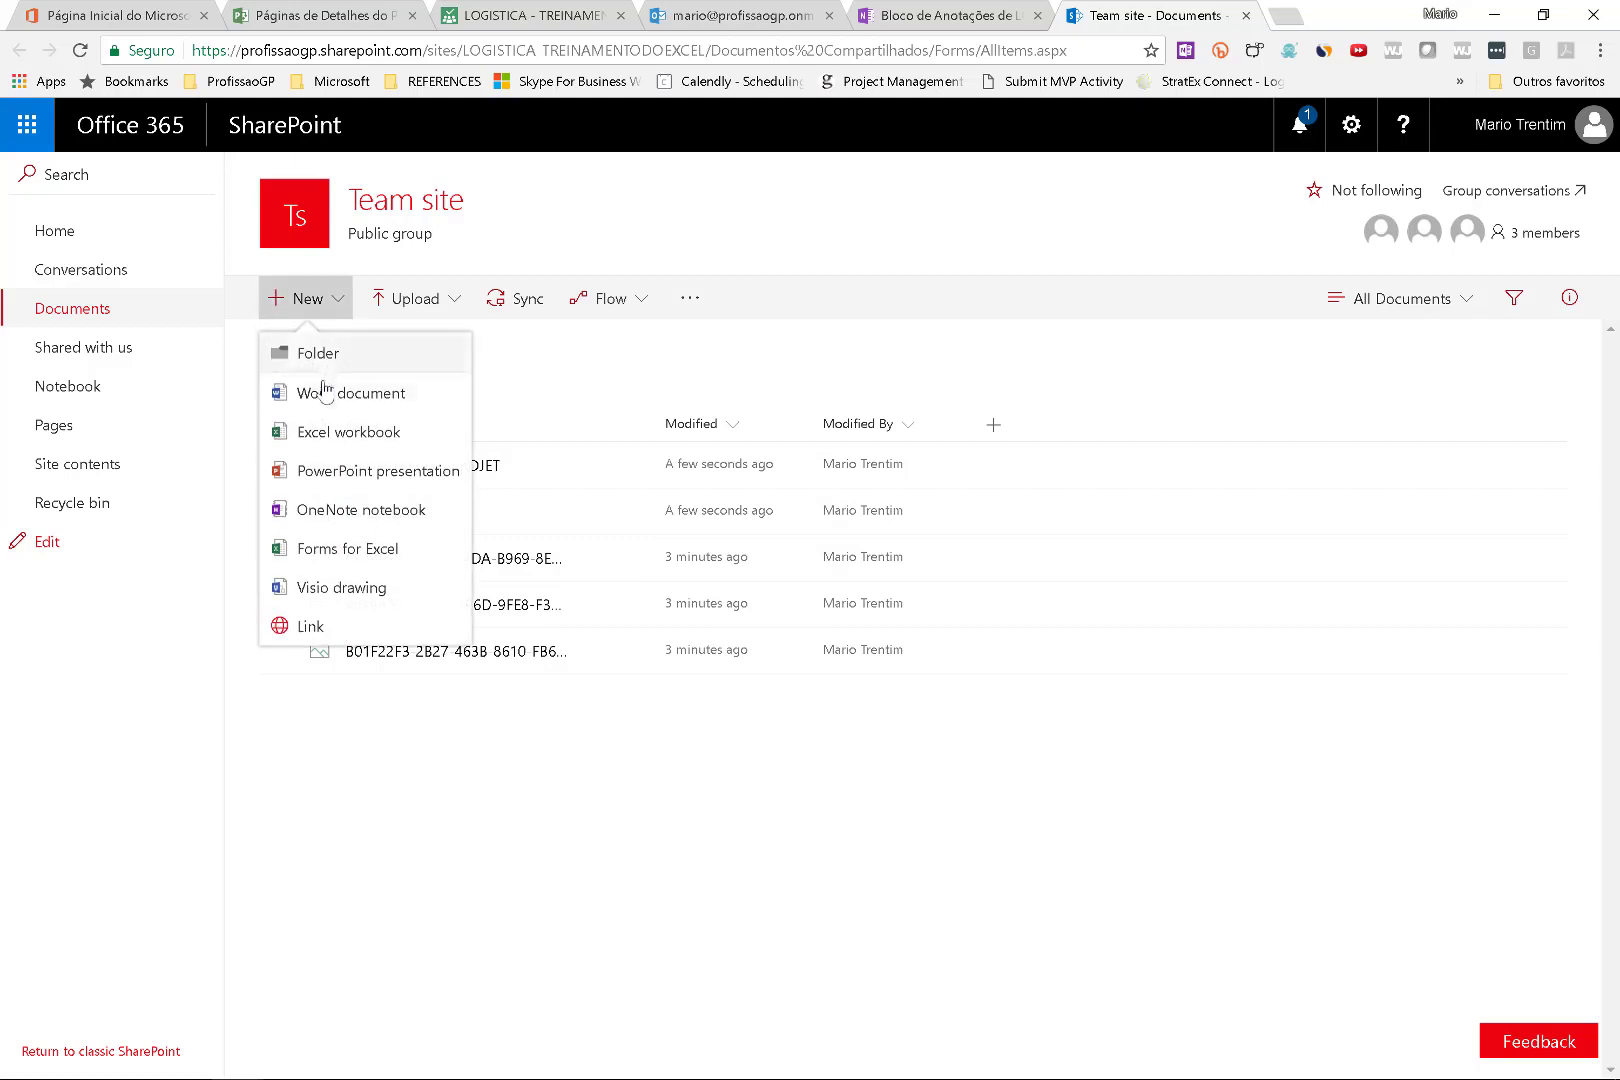
{"action": "left_click", "coordinate": [402, 394]}
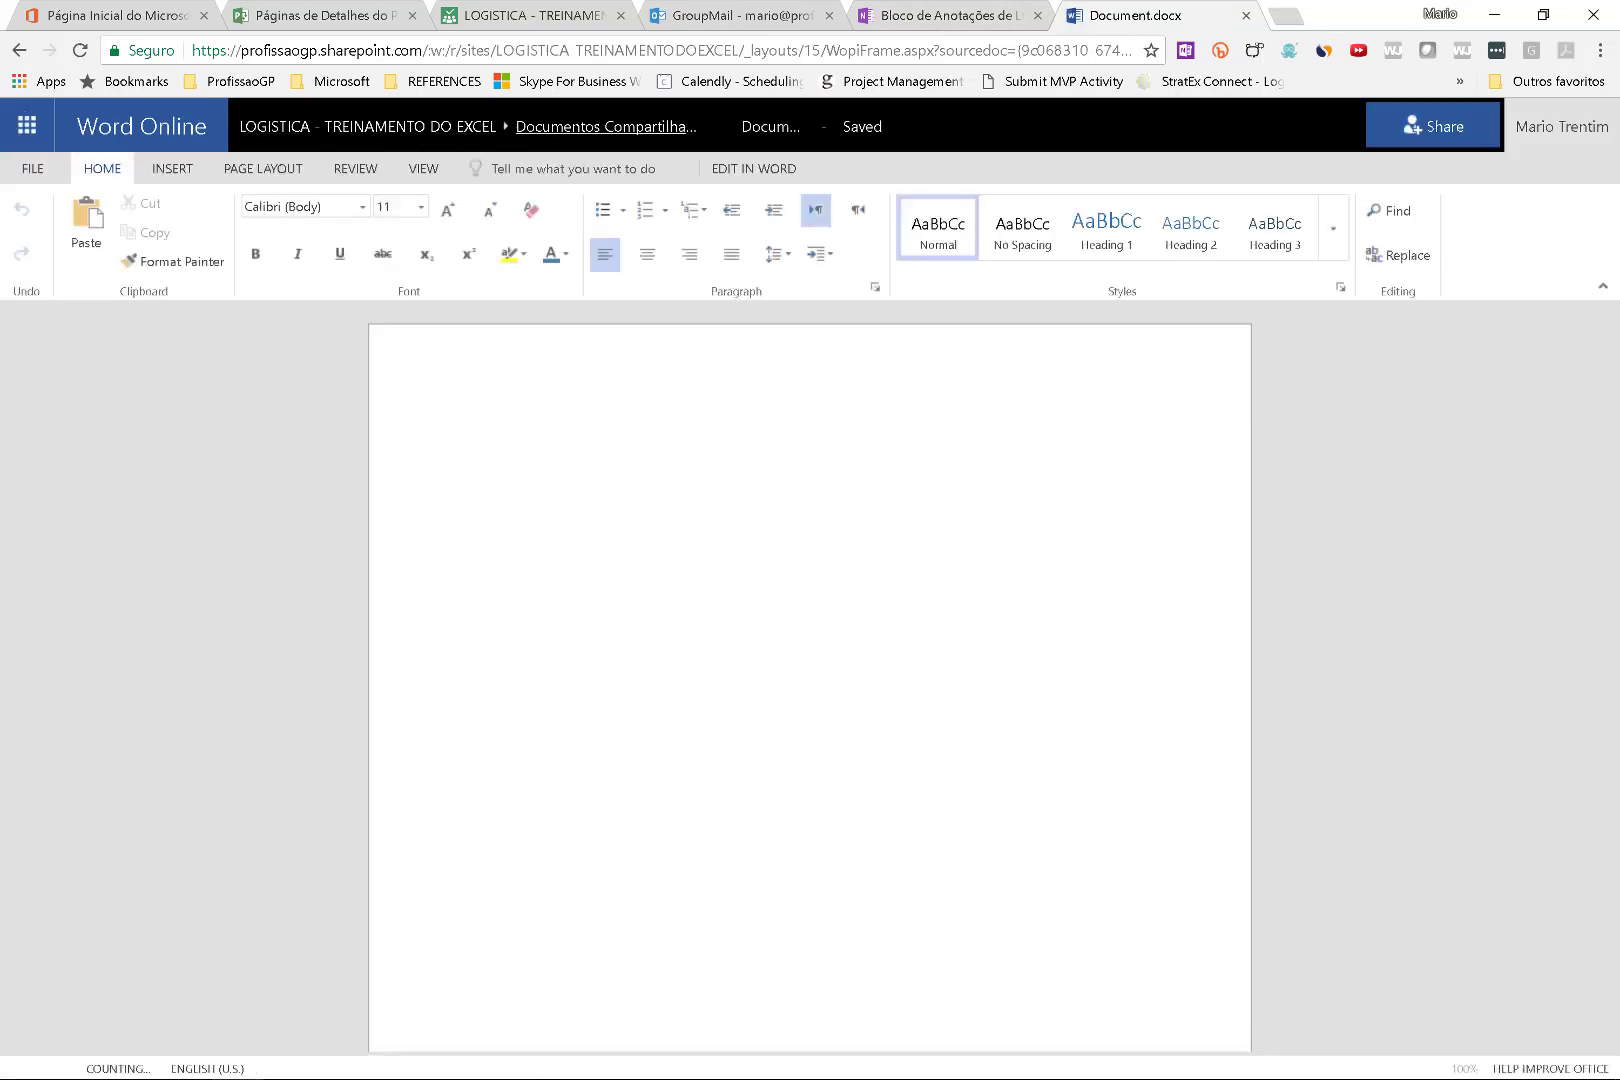
Rename the new Word Online document to PLANO DE LOGISTICA.
{"action": "left_click", "coordinate": [790, 126]}
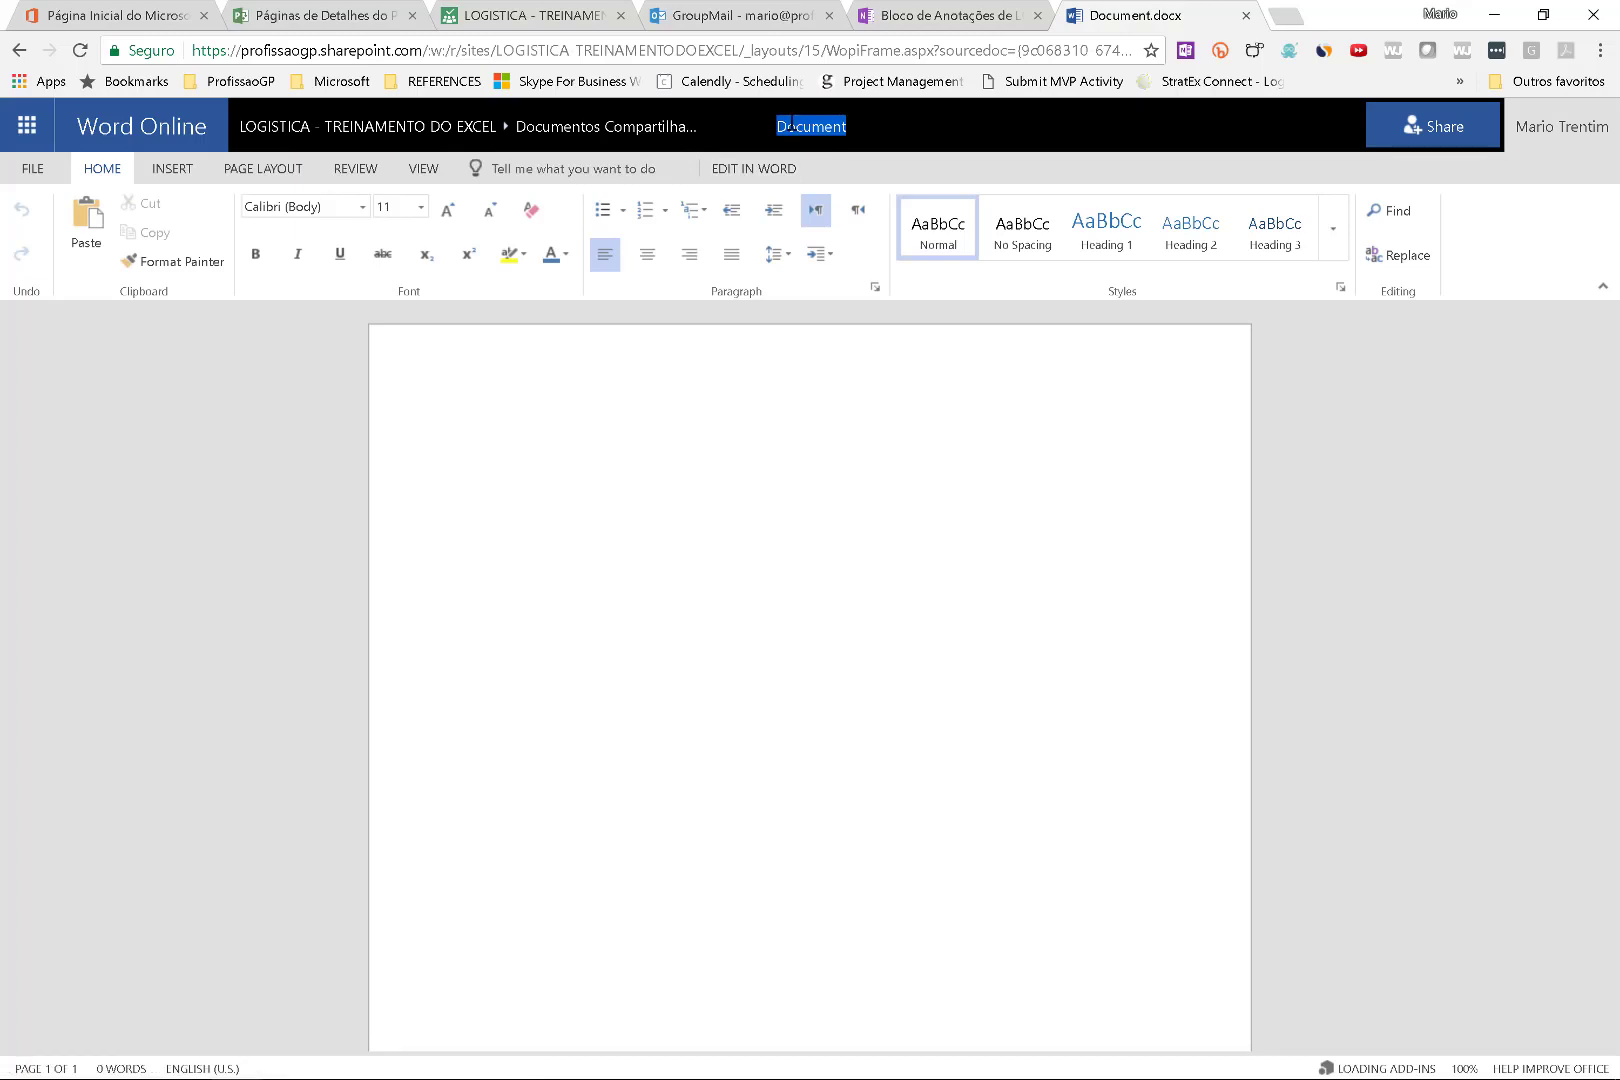
{"action": "type", "text": "PLANO DE NEGOCIOS"}
{"action": "key", "text": "BackSpace"}
{"action": "key", "text": "BackSpace"}
{"action": "key", "text": "BackSpace"}
{"action": "key", "text": "BackSpace"}
{"action": "key", "text": "BackSpace"}
{"action": "type", "text": "OCIOS"}
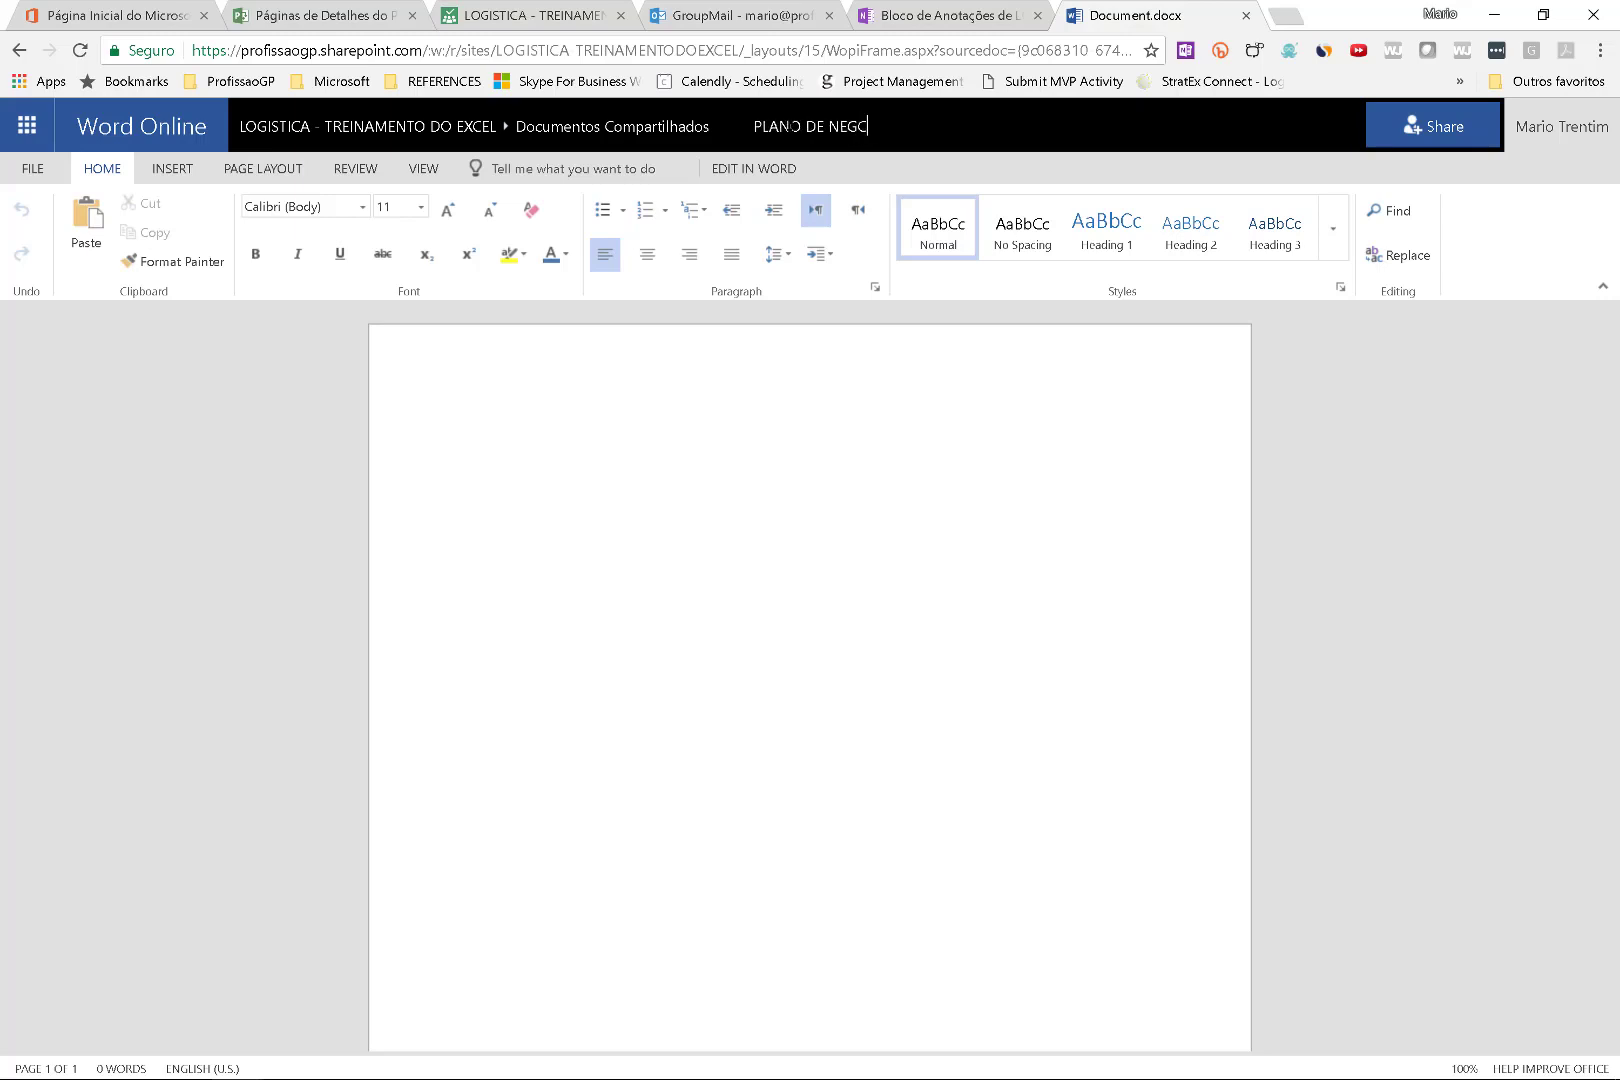
{"action": "key", "text": "BackSpace"}
{"action": "key", "text": "BackSpace"}
{"action": "key", "text": "BackSpace"}
{"action": "key", "text": "BackSpace"}
{"action": "key", "text": "BackSpace"}
{"action": "key", "text": "BackSpace"}
{"action": "key", "text": "BackSpace"}
{"action": "key", "text": "BackSpace"}
{"action": "key", "text": "BackSpace"}
{"action": "key", "text": "BackSpace"}
{"action": "key", "text": "BackSpace"}
{"action": "key", "text": "BackSpace"}
{"action": "type", "text": "PLANO DE LOGISTICA"}
{"action": "key", "text": "Return"}
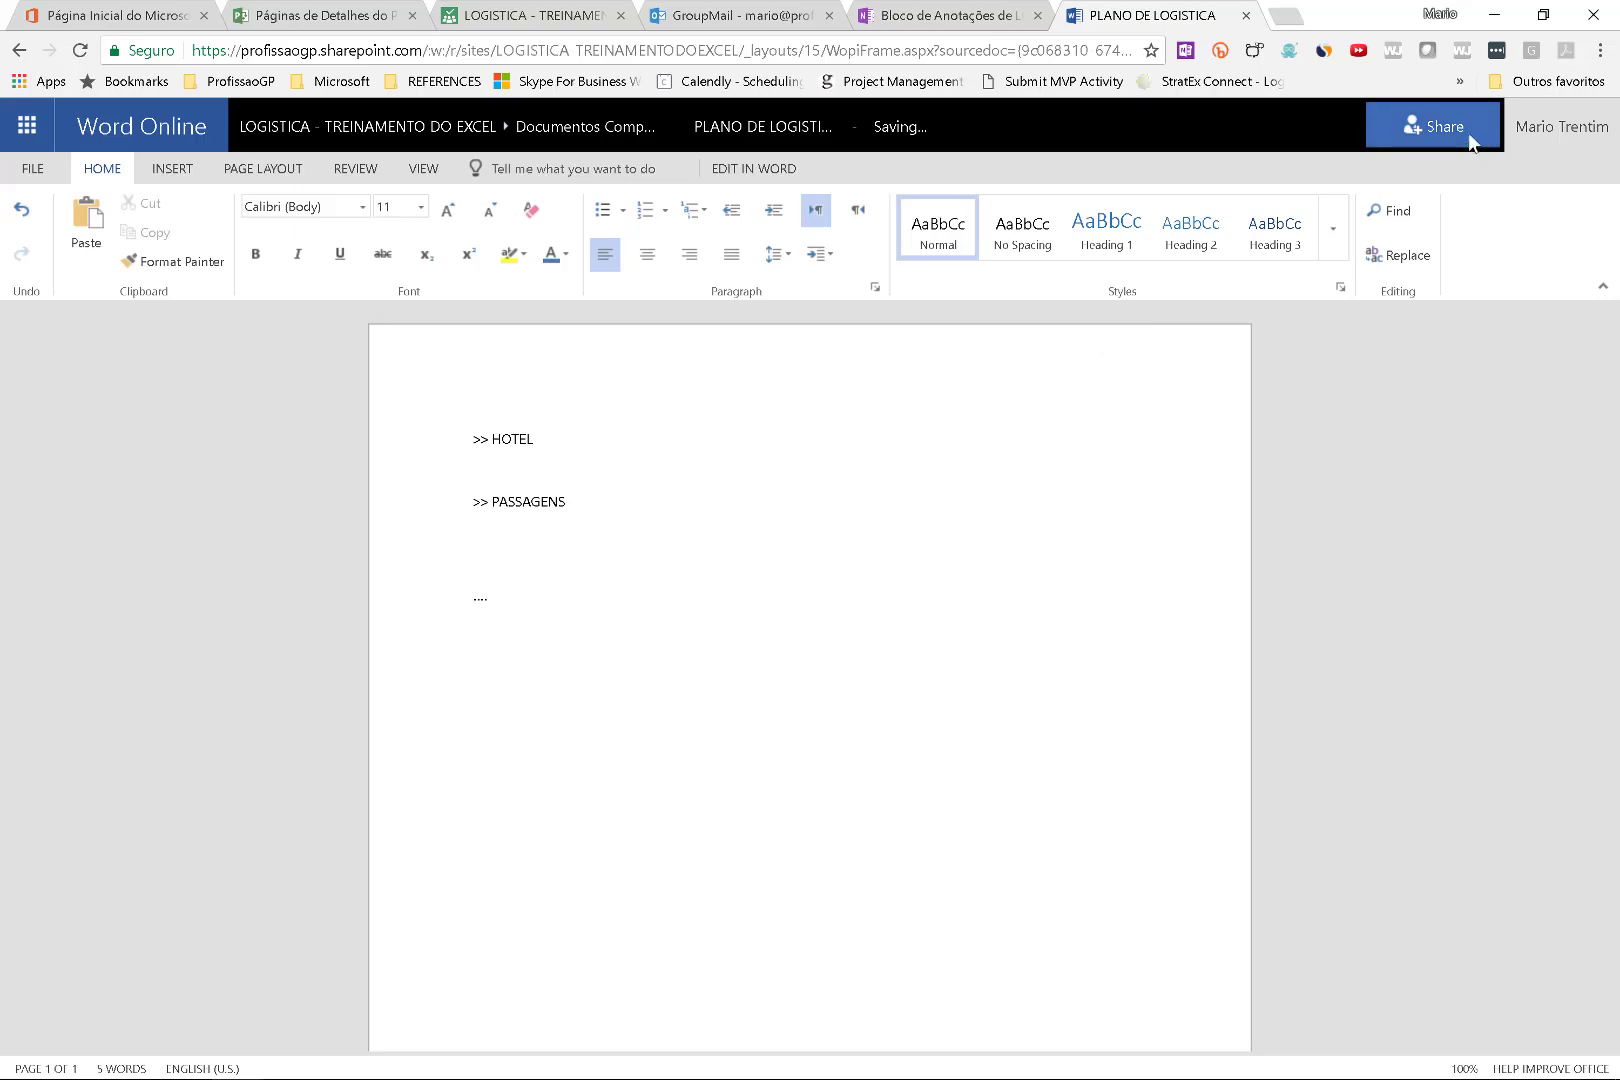
Check the notebook and mailbox tabs, then return to the LOGISTICA plan board.
{"action": "left_click", "coordinate": [909, 8]}
{"action": "left_click", "coordinate": [699, 8]}
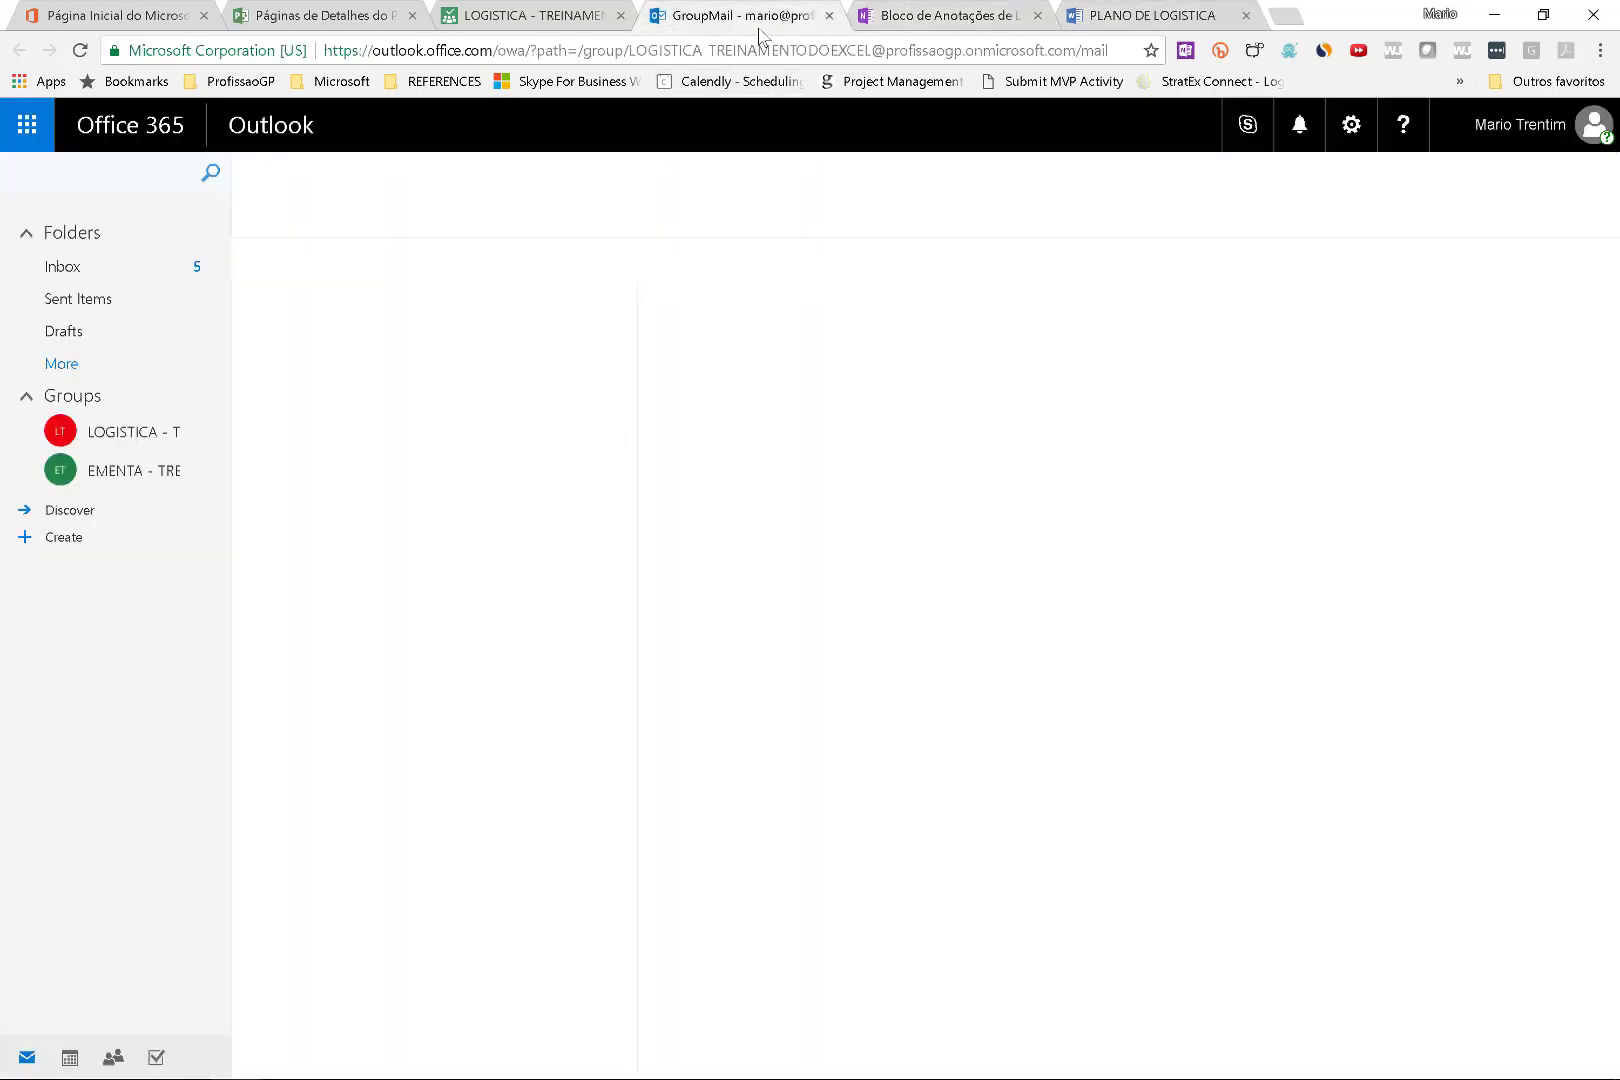
{"action": "left_click", "coordinate": [1188, 12]}
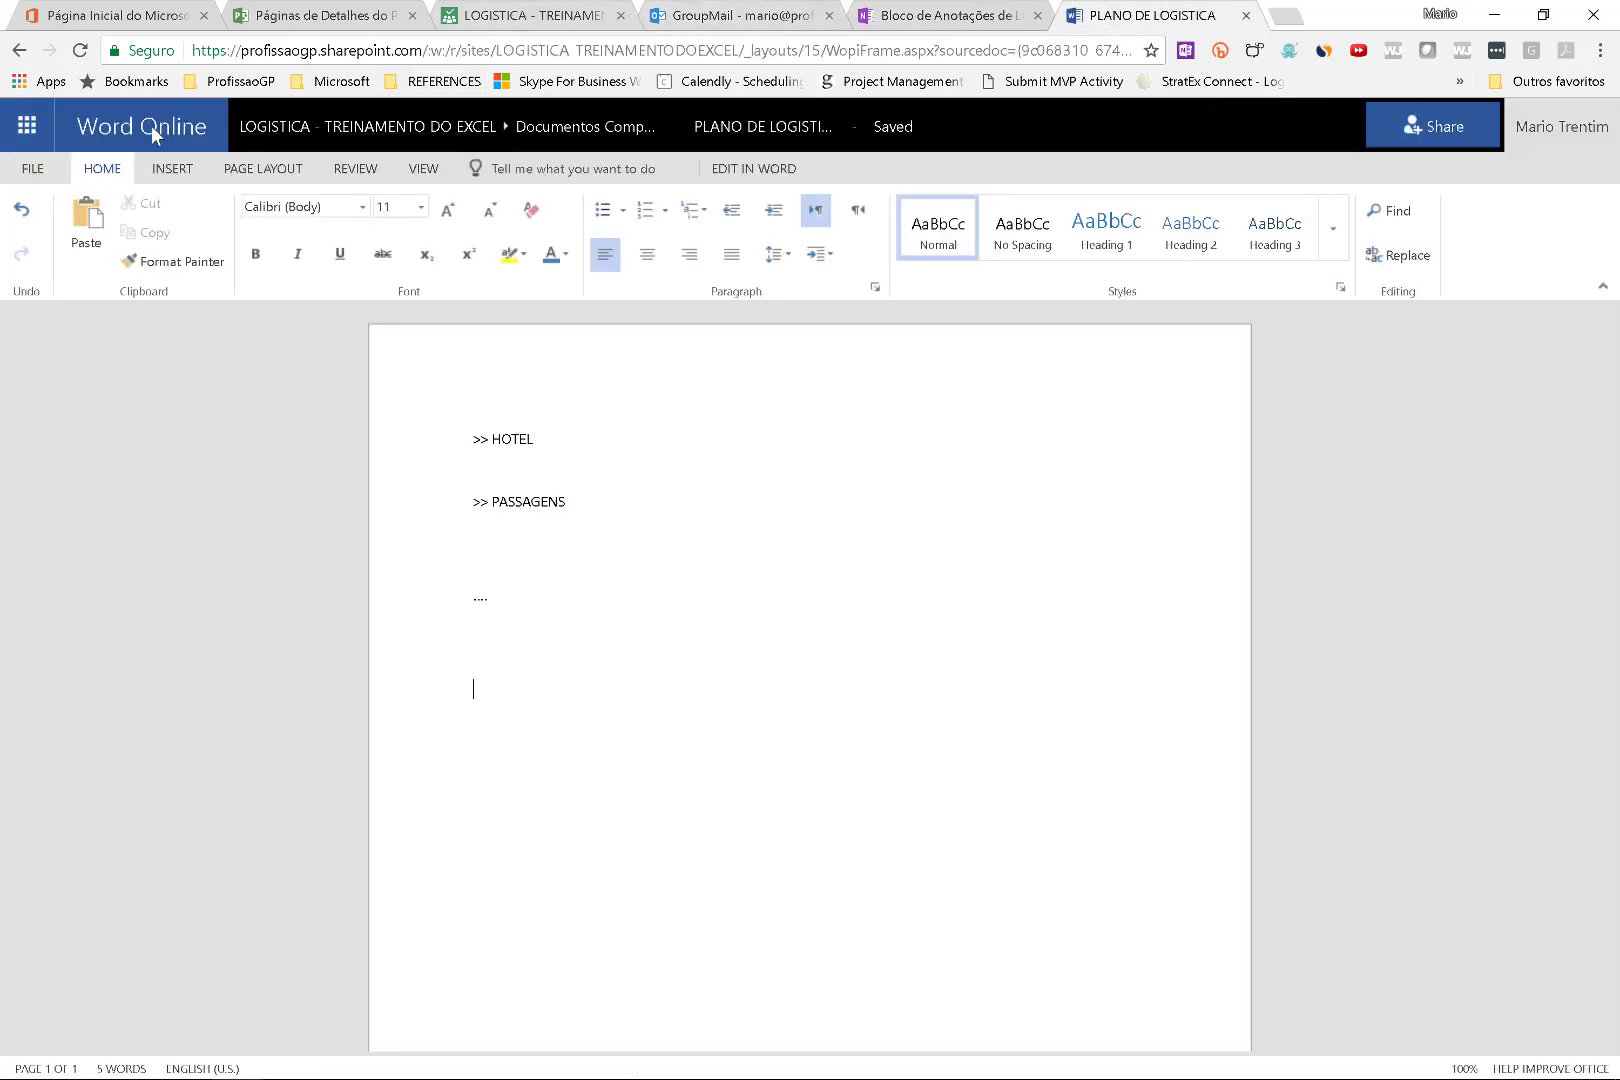
{"action": "left_click", "coordinate": [27, 126]}
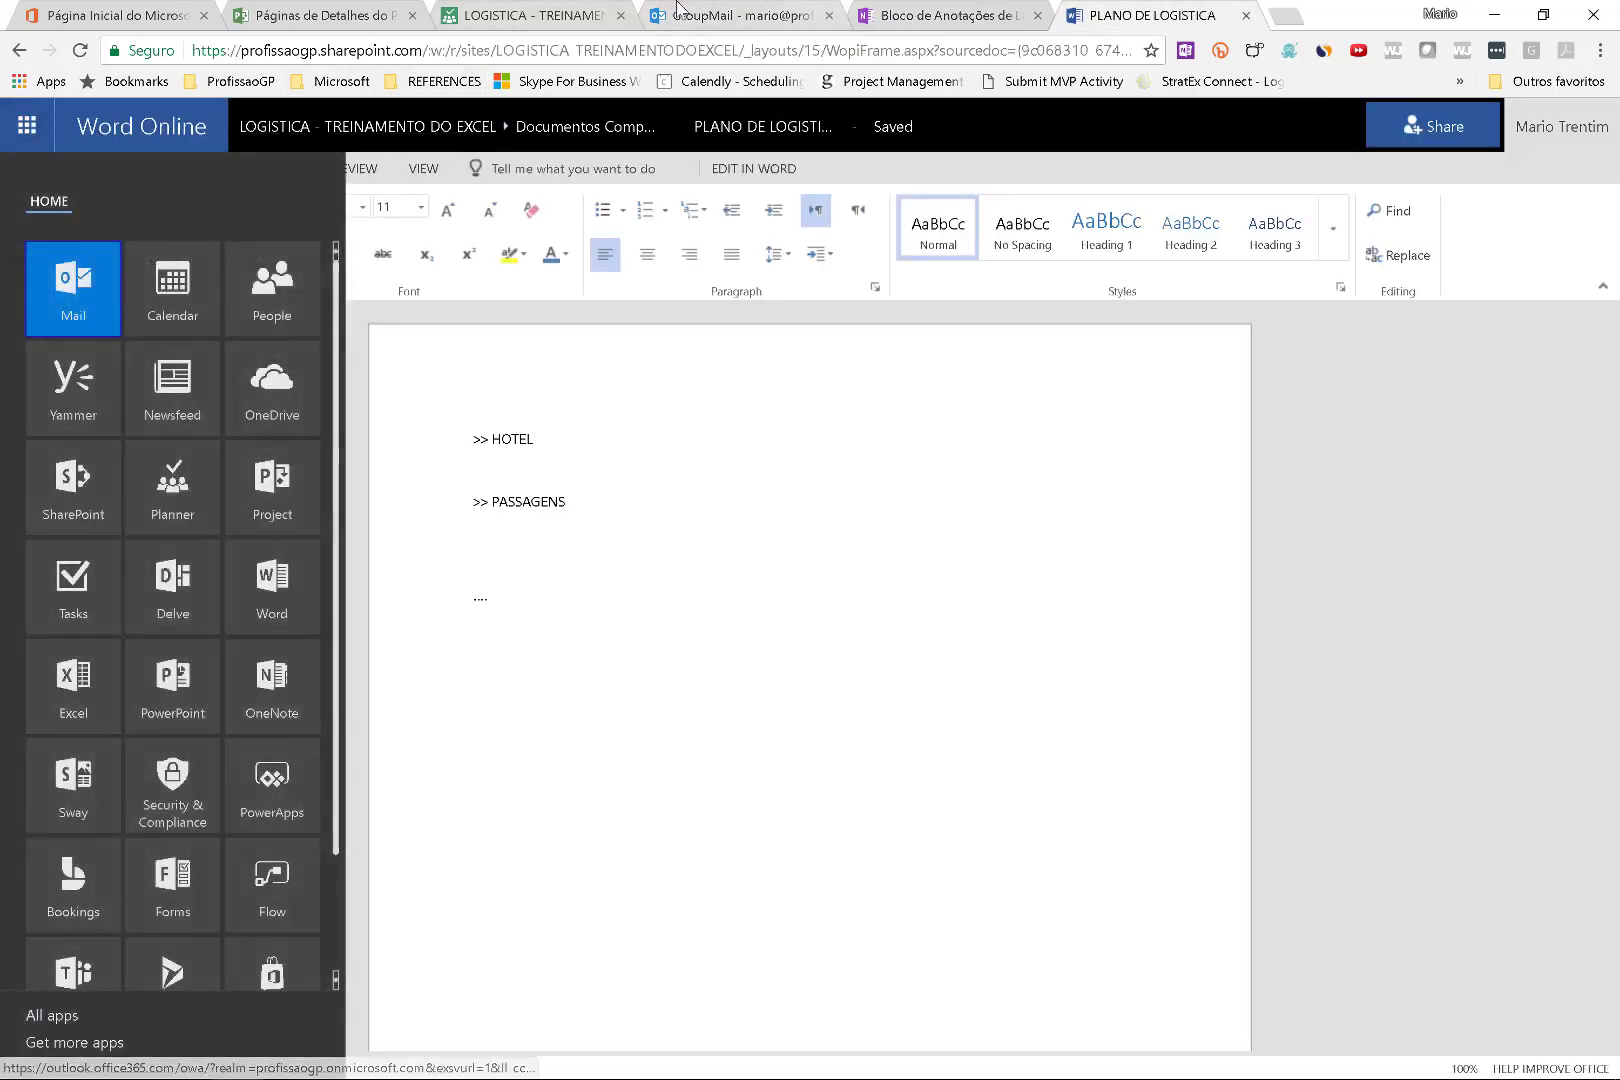
{"action": "left_click", "coordinate": [548, 15]}
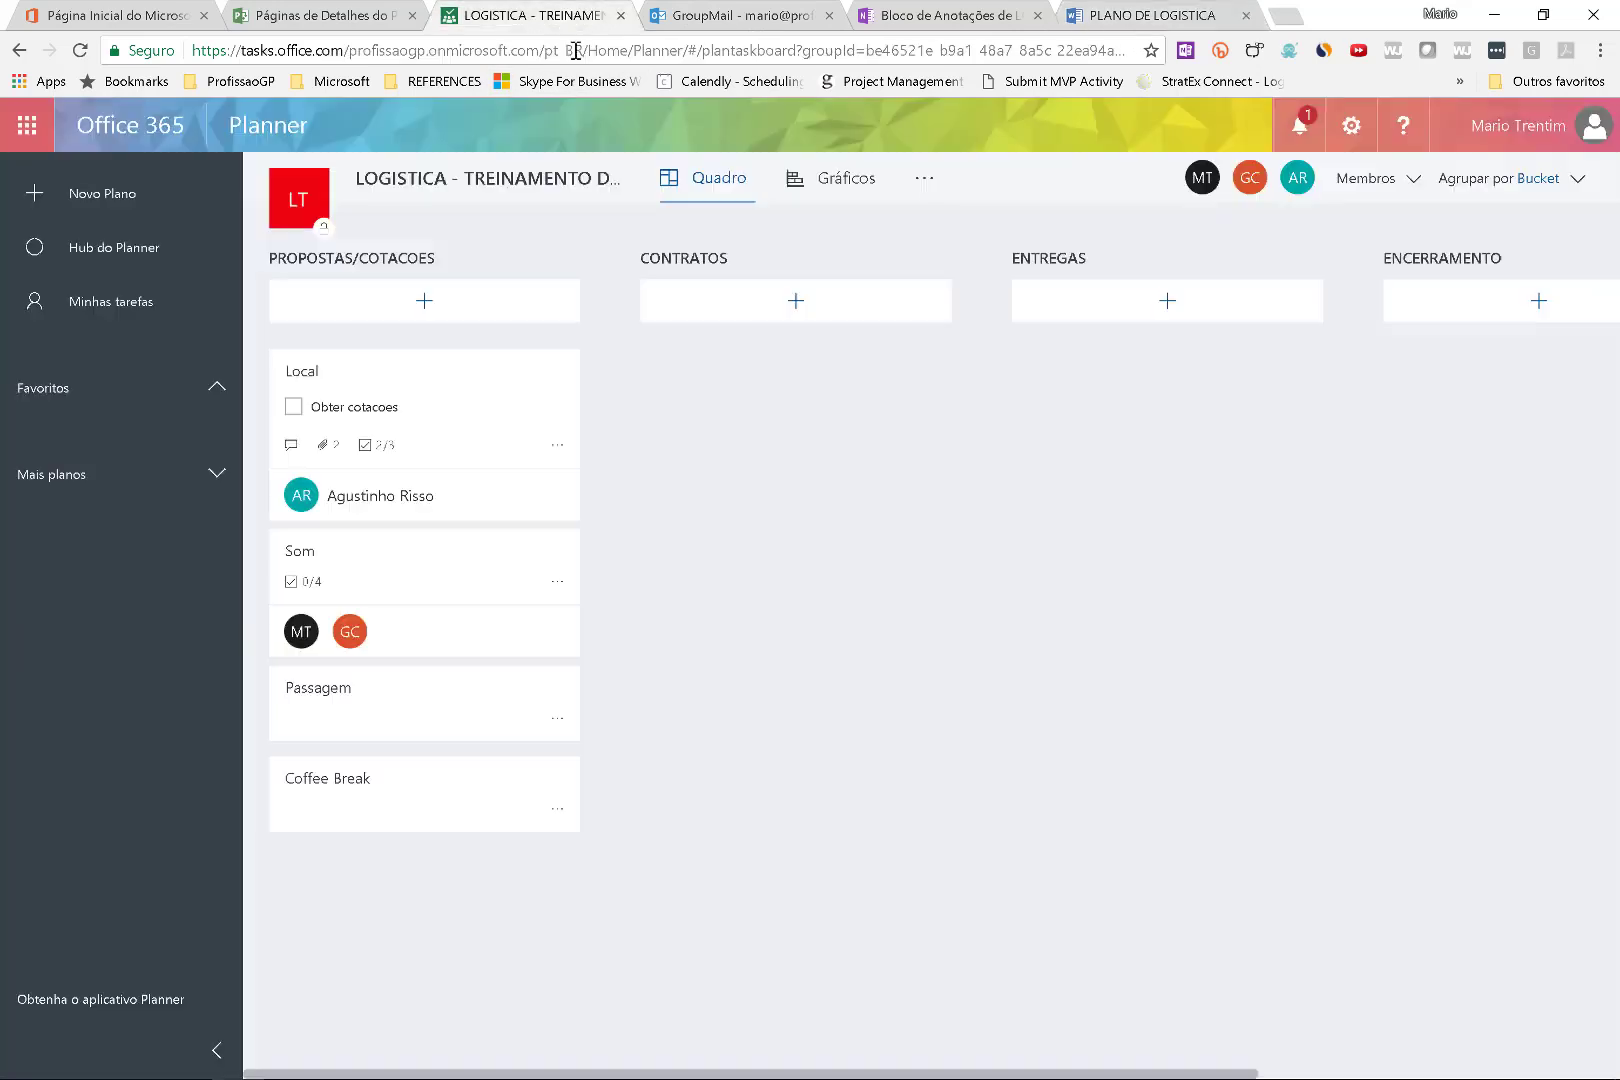
{"action": "left_click", "coordinate": [924, 183]}
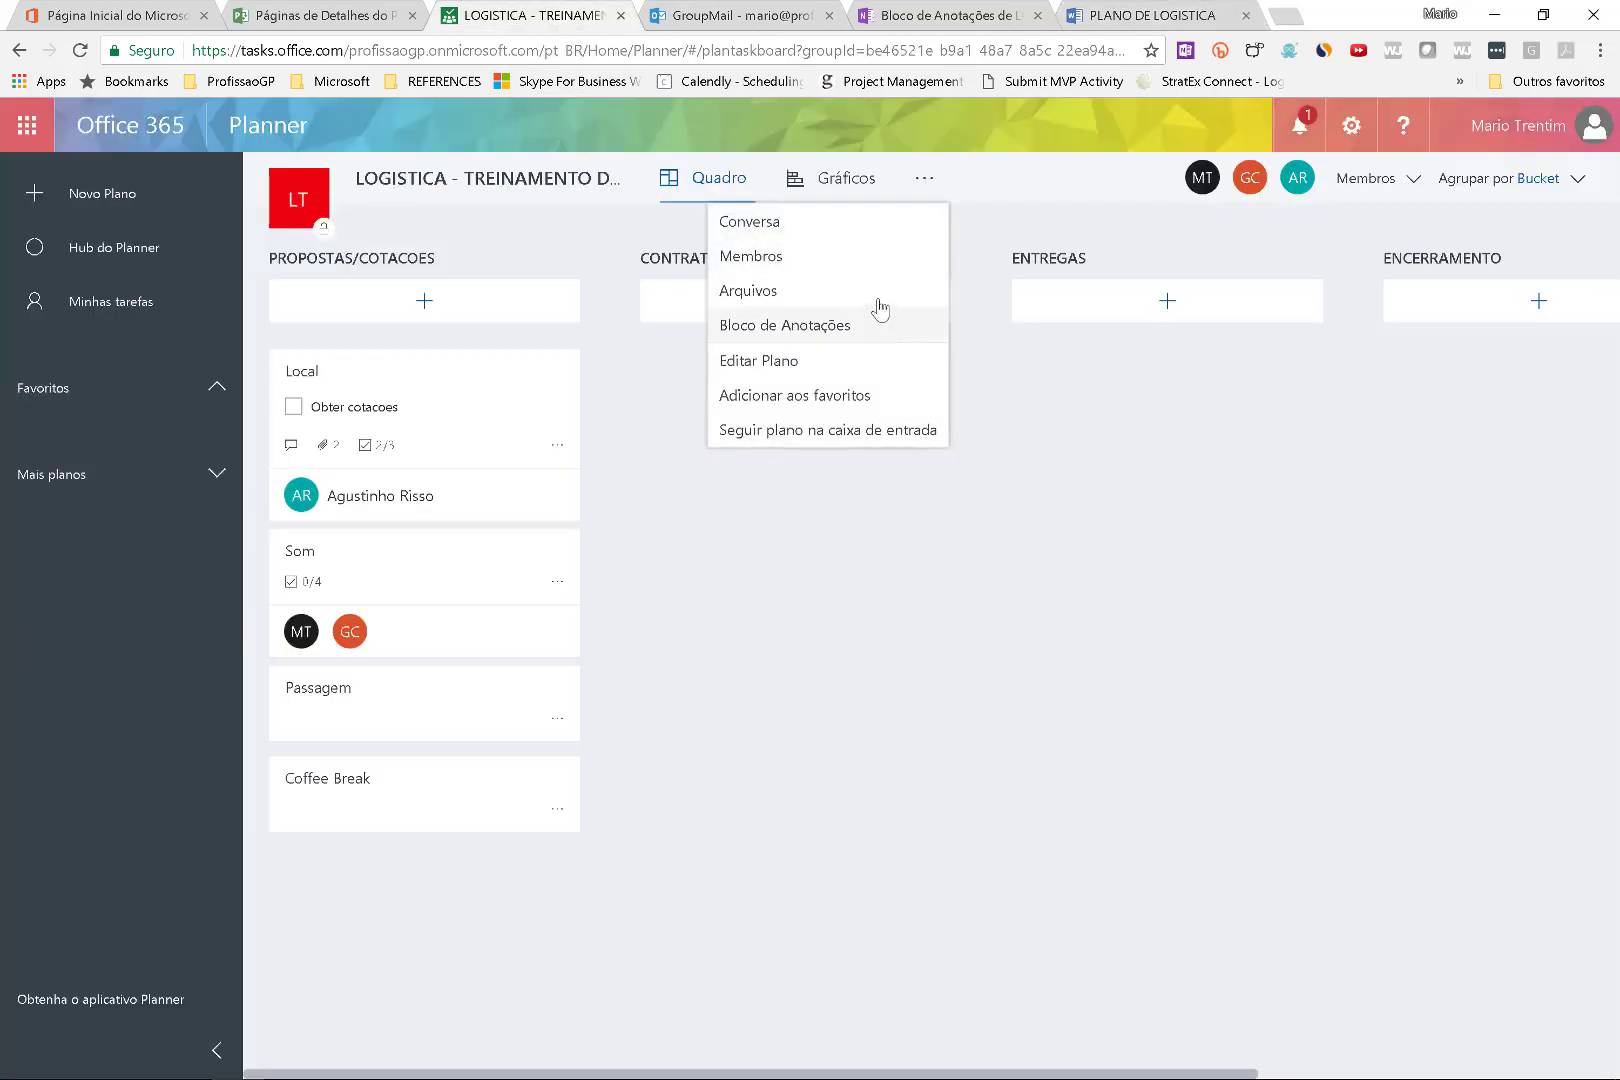
Open the group's files library and create a 03 COTACOES folder in Documents.
{"action": "left_click", "coordinate": [880, 294]}
{"action": "left_click", "coordinate": [1336, 16]}
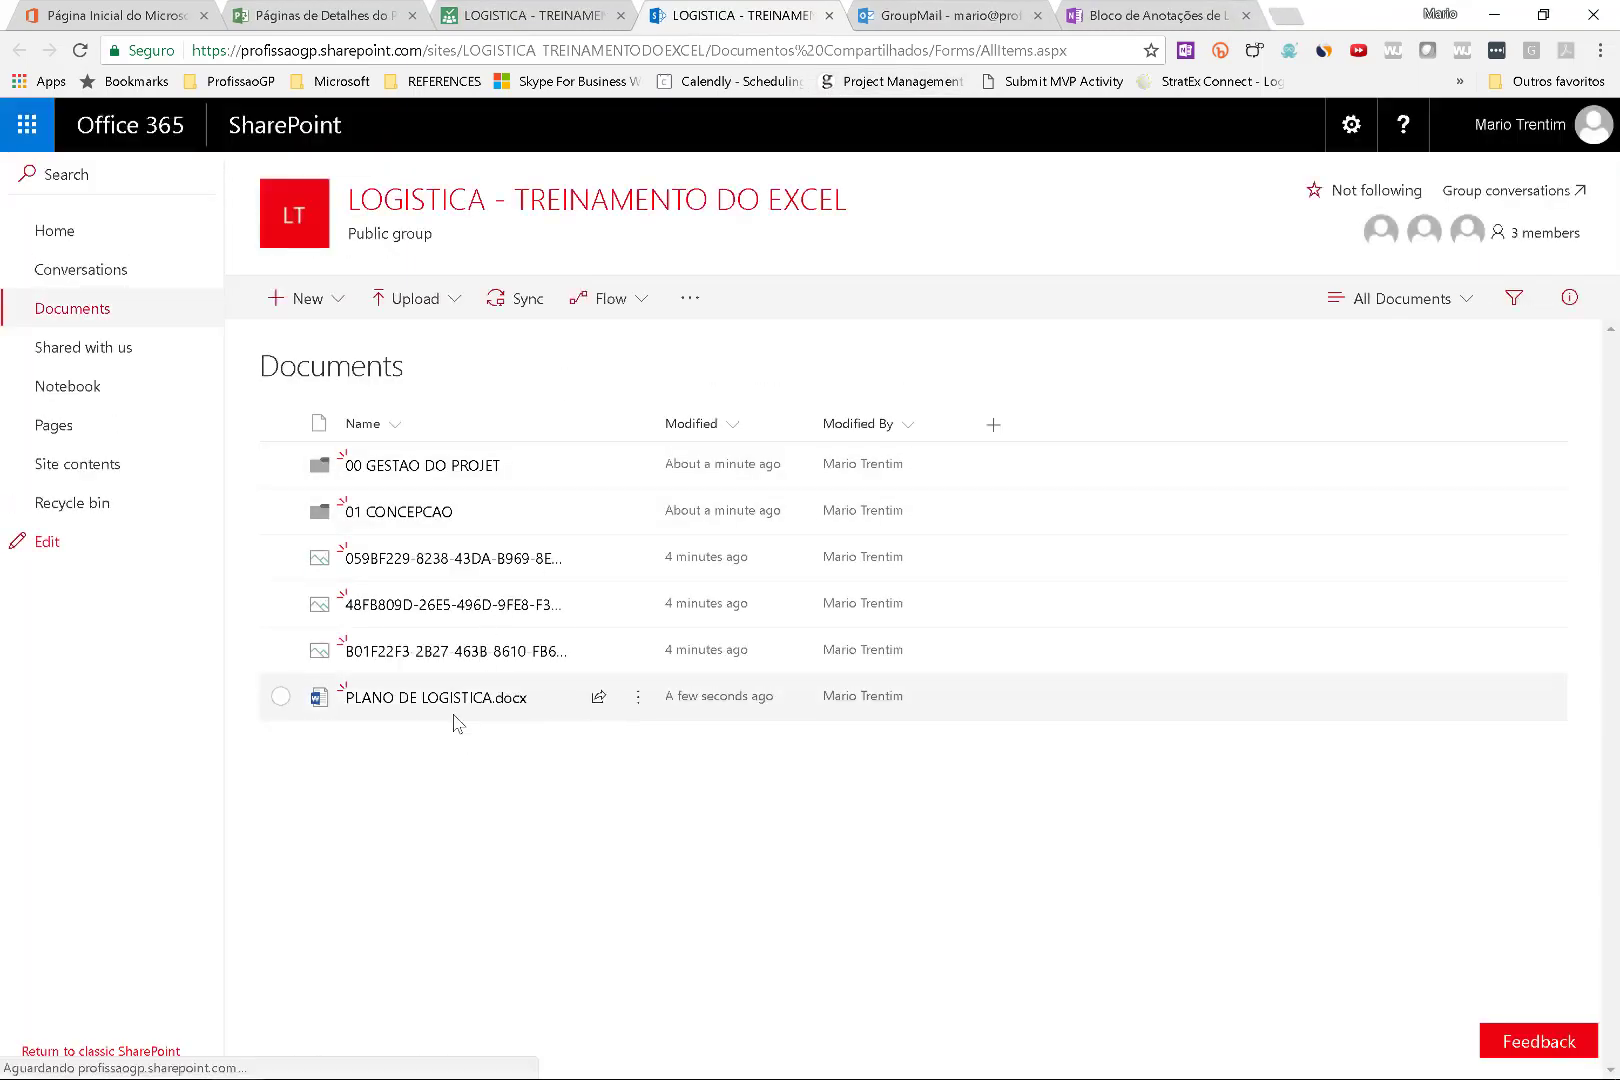
{"action": "right_click", "coordinate": [461, 753]}
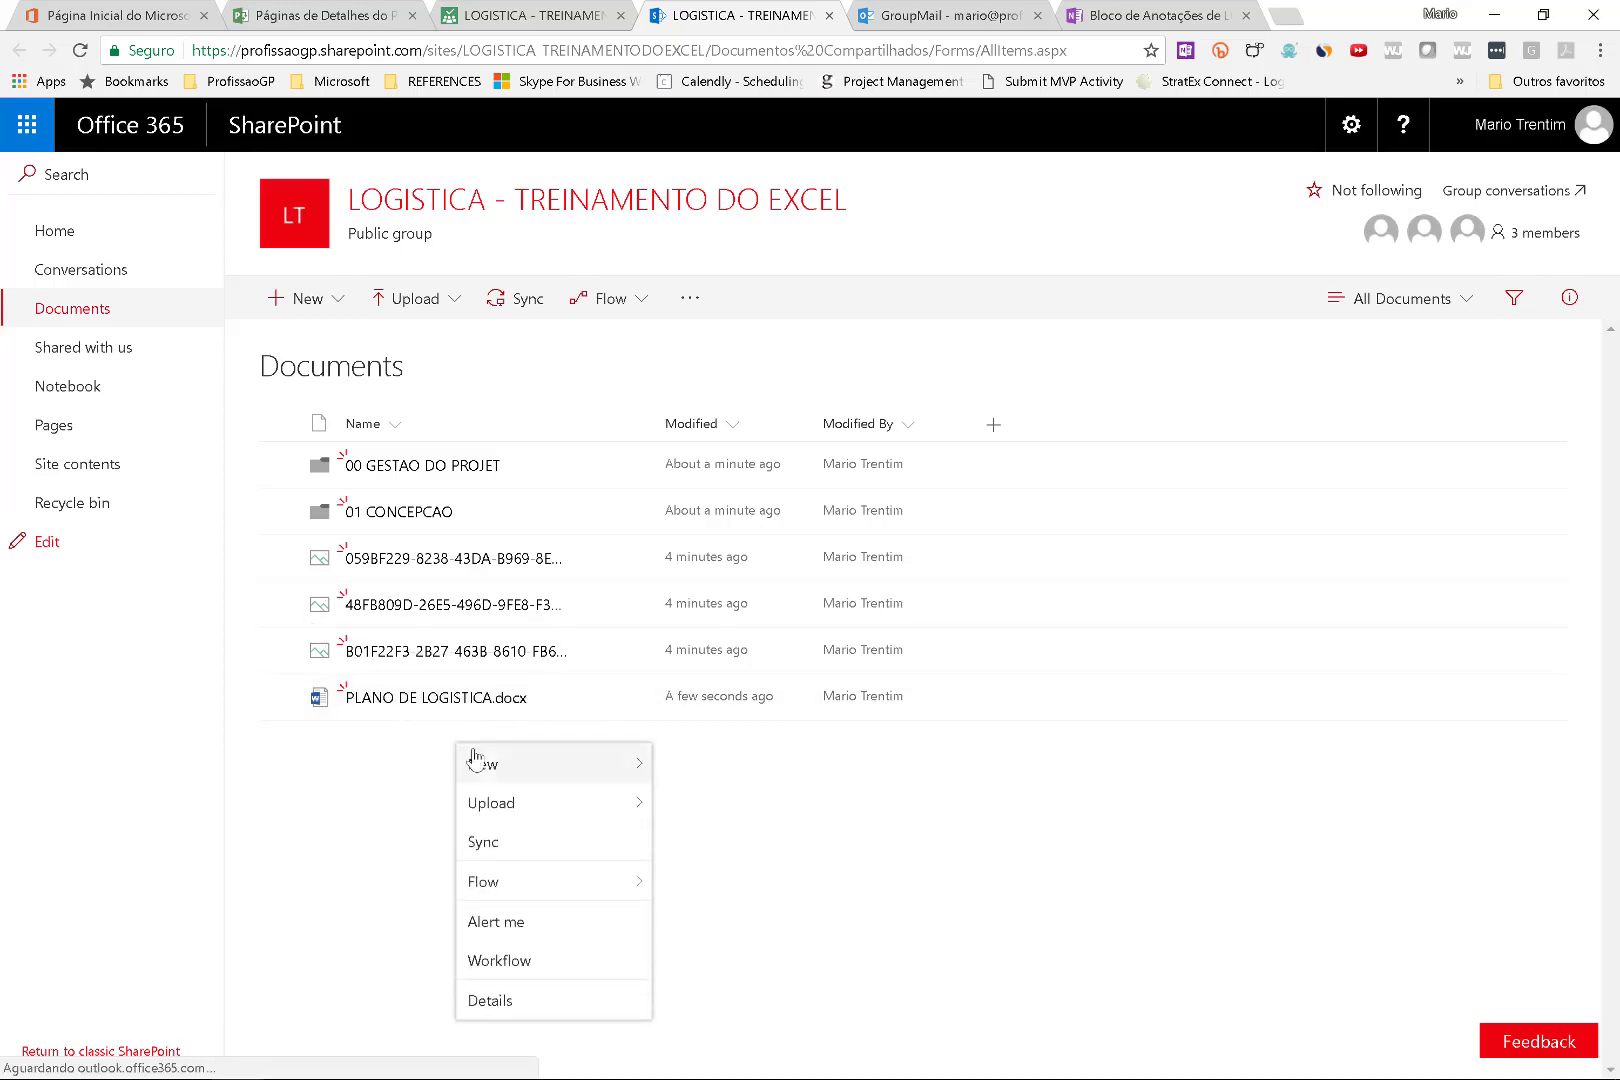
{"action": "mouse_move", "coordinate": [601, 771]}
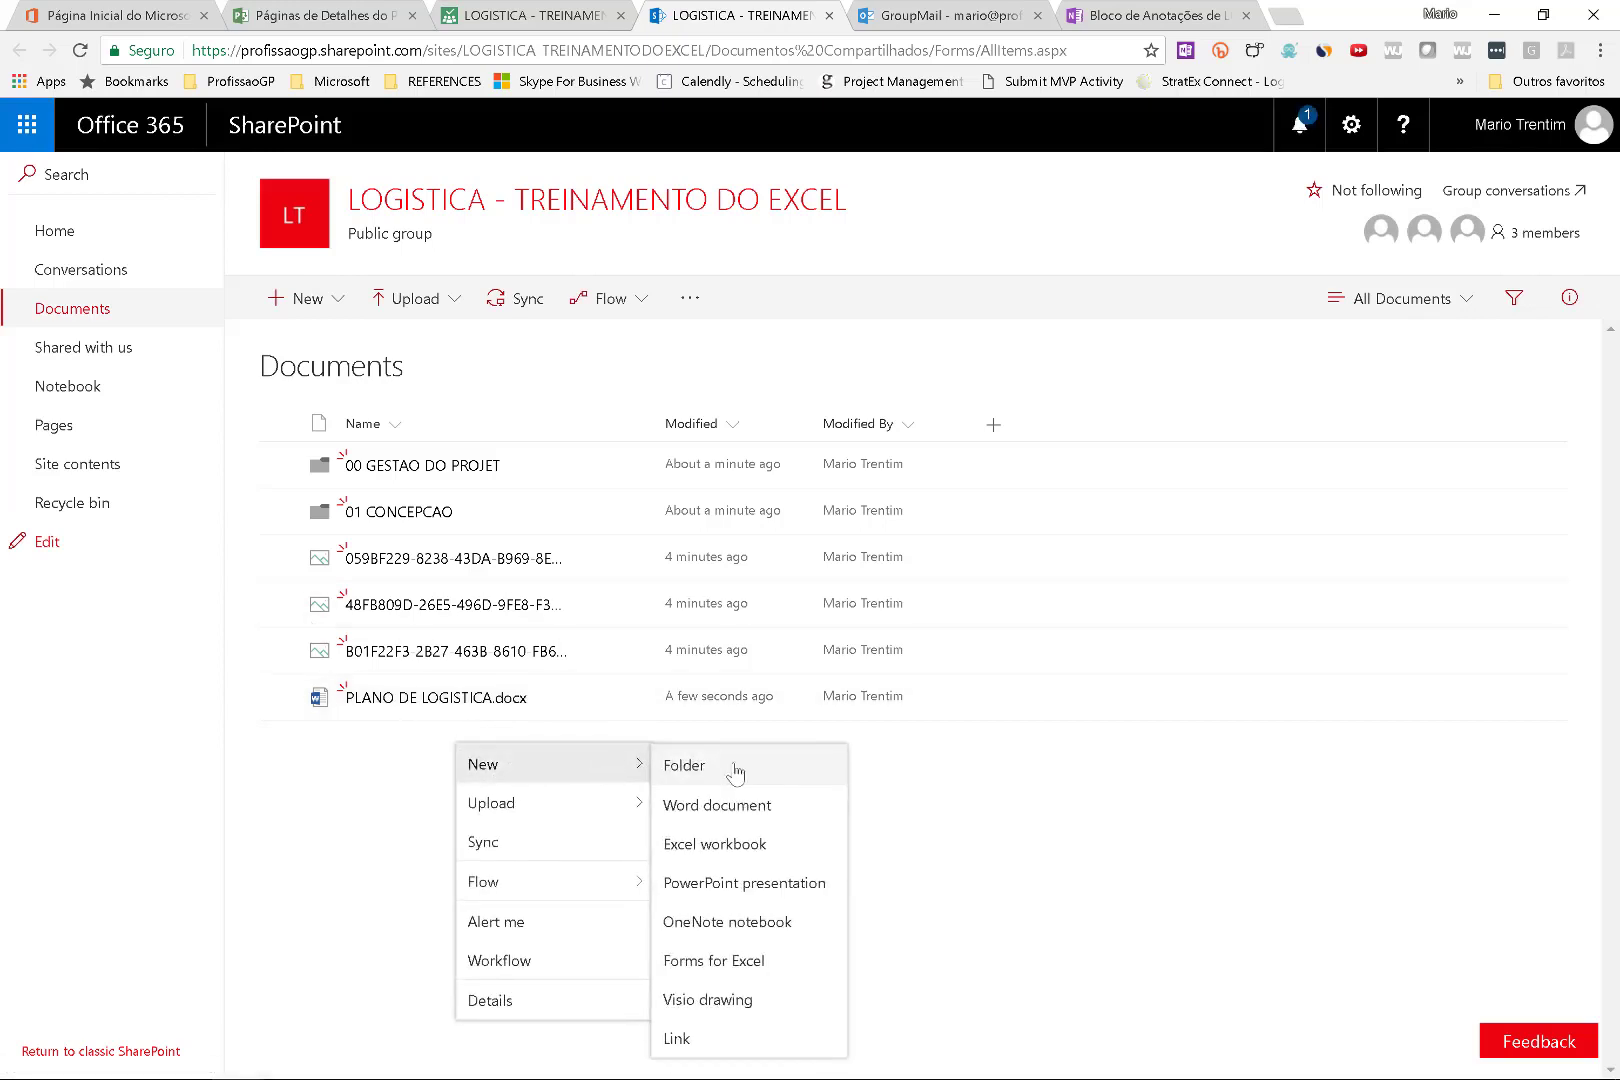
{"action": "left_click", "coordinate": [730, 770]}
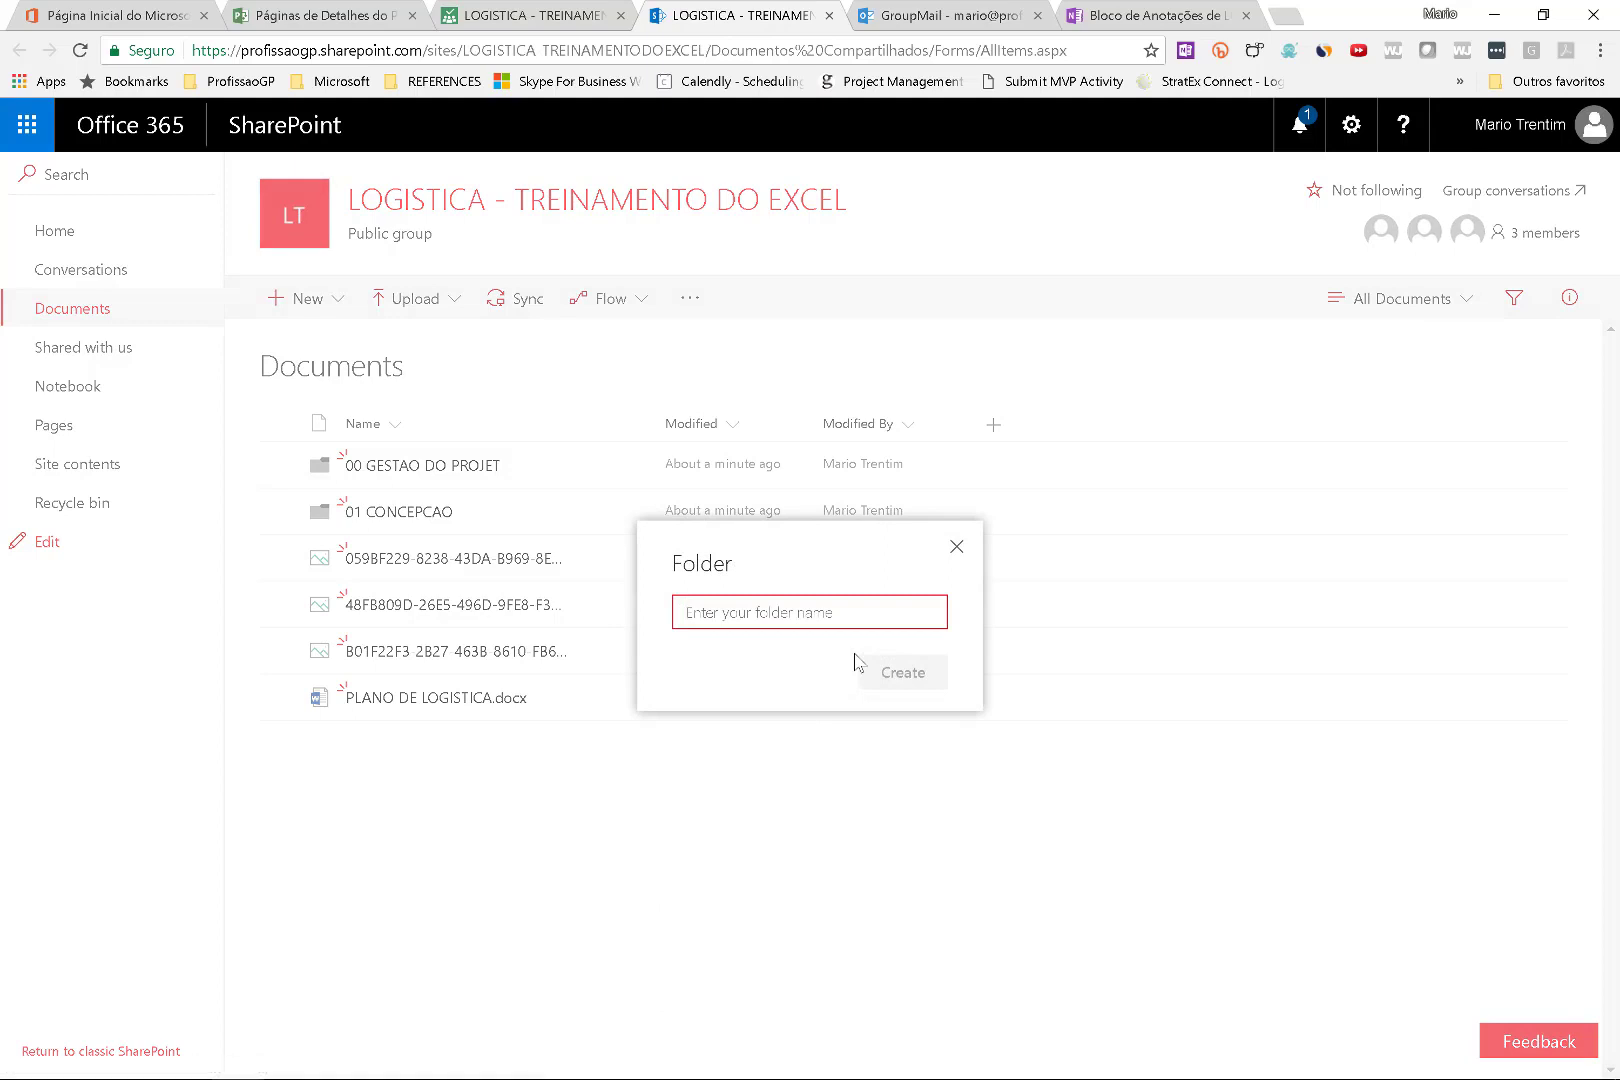
{"action": "type", "text": "03 COTACOES"}
{"action": "left_click", "coordinate": [862, 668]}
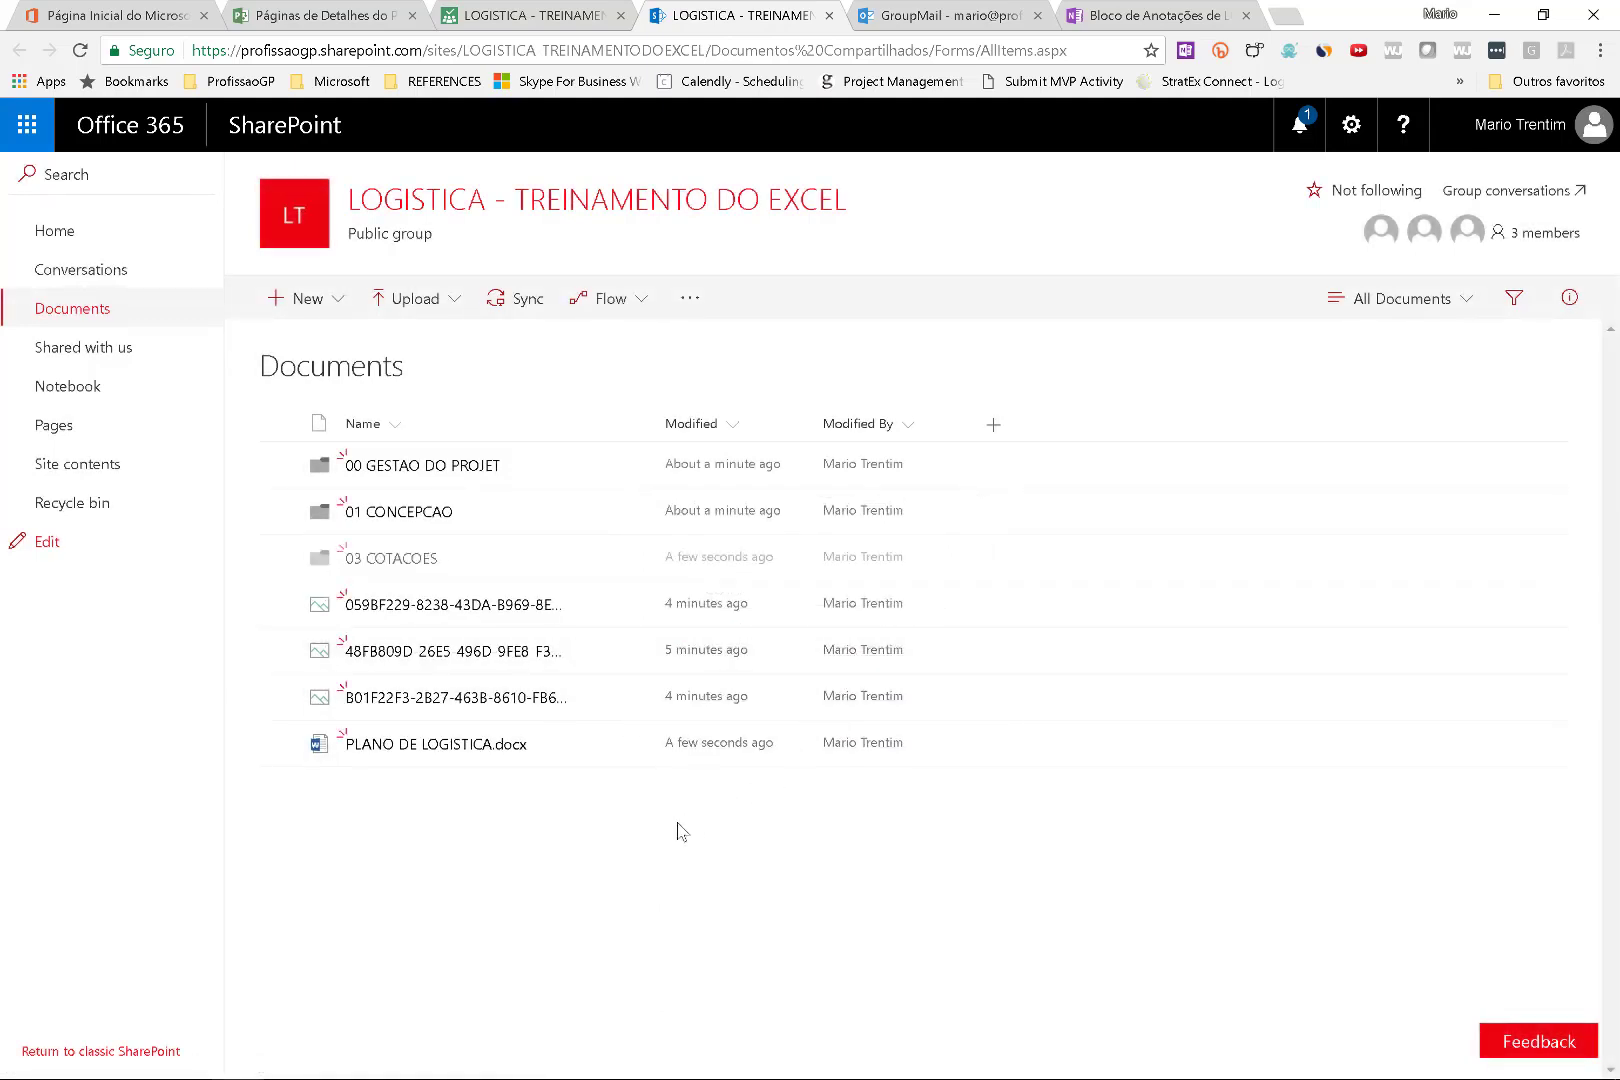
Open 03 COTACOES and create a HOTEL subfolder inside it.
{"action": "left_click", "coordinate": [430, 558]}
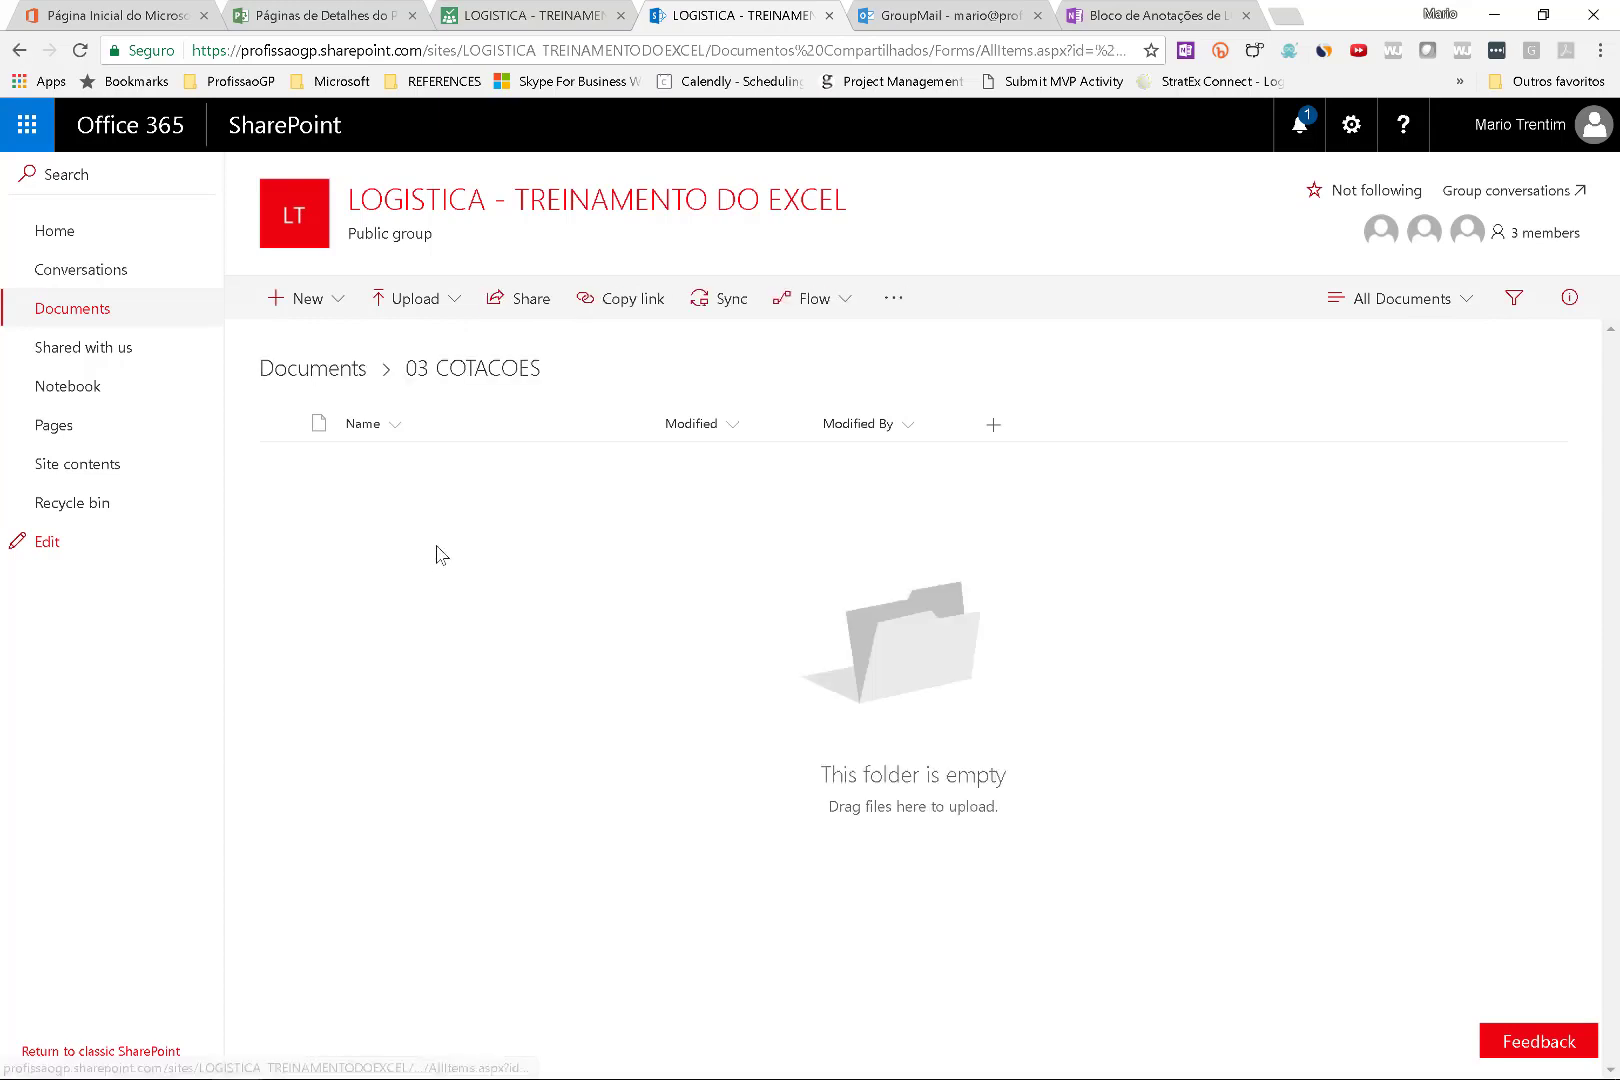
{"action": "right_click", "coordinate": [435, 556]}
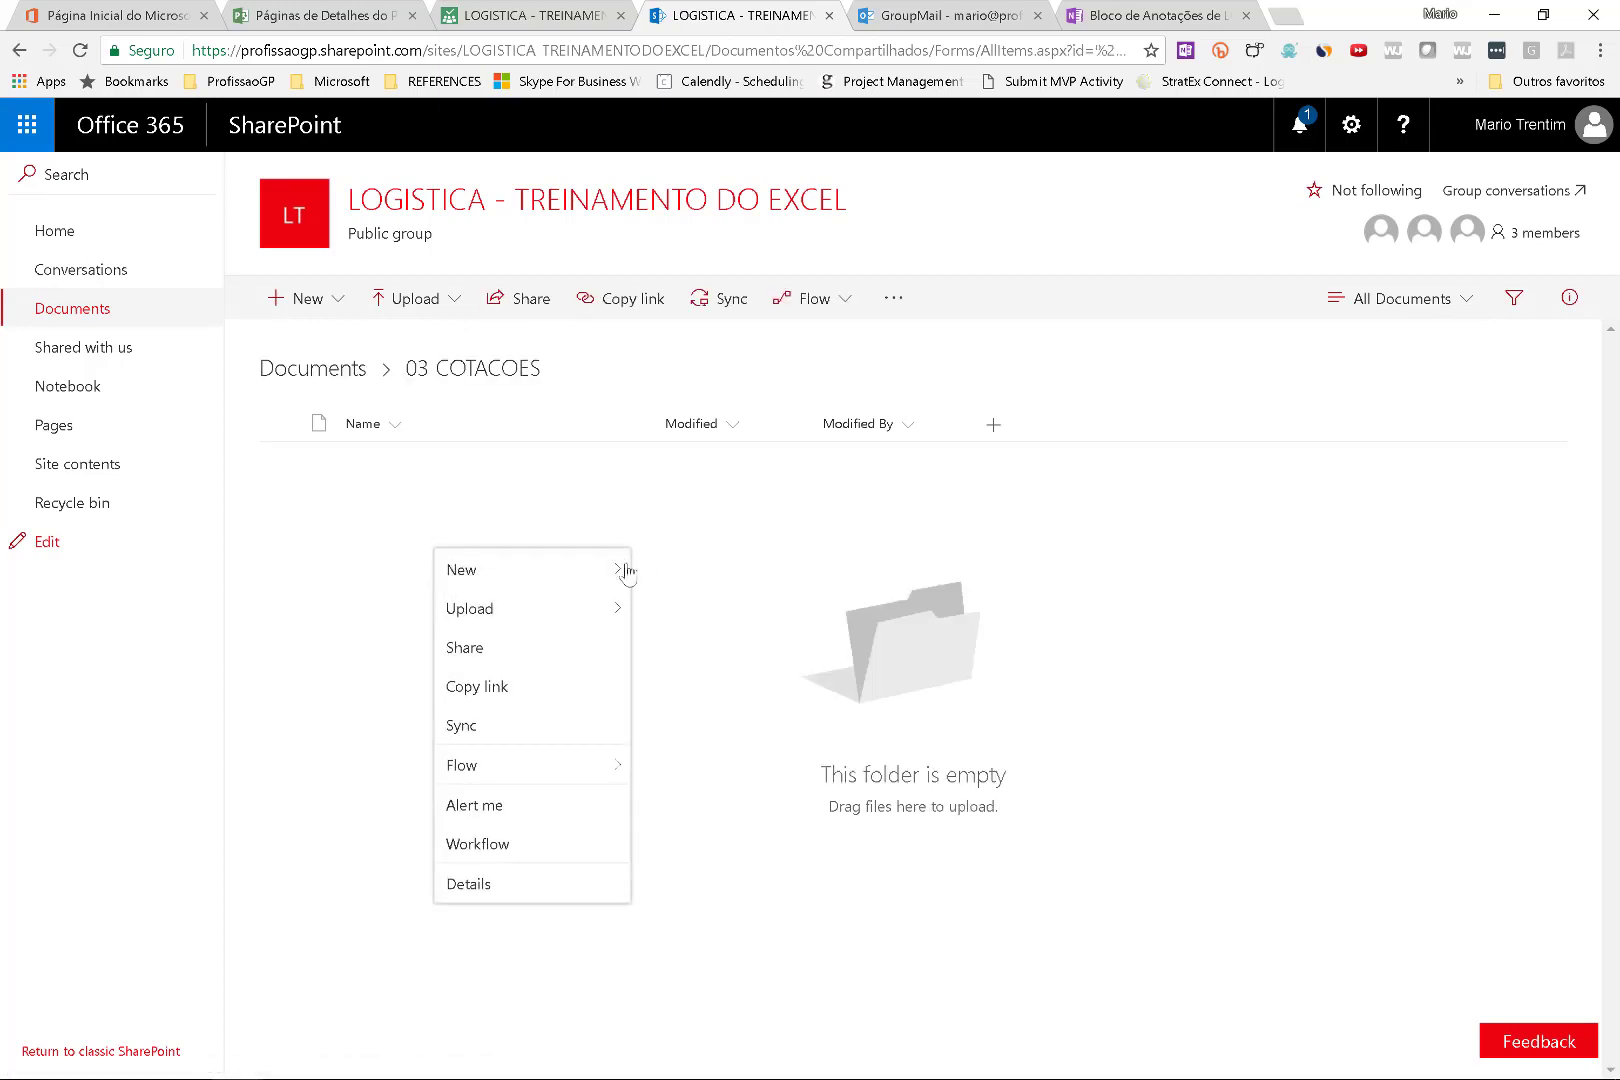
{"action": "left_click", "coordinate": [665, 571]}
{"action": "type", "text": "HC"}
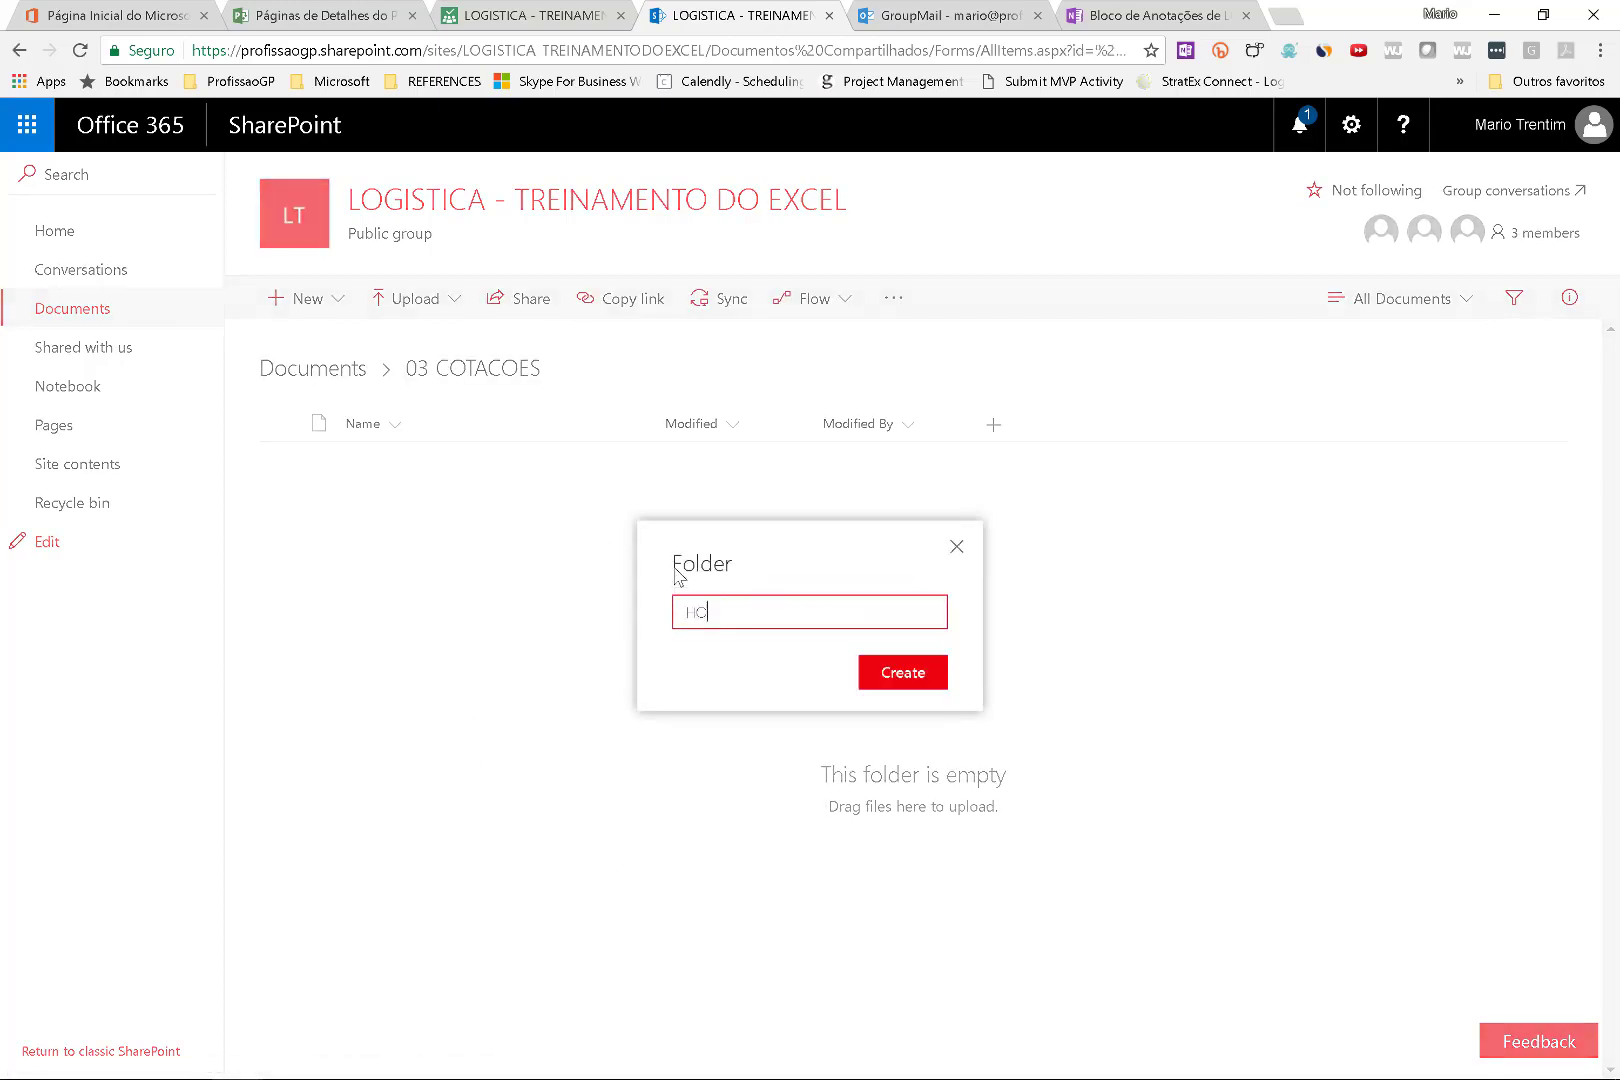
{"action": "type", "text": "TEL"}
{"action": "key", "text": "Return"}
Add a LOCAL subfolder, look inside HOTEL, then return to the Planner board.
{"action": "left_click", "coordinate": [296, 302]}
{"action": "left_click", "coordinate": [300, 352]}
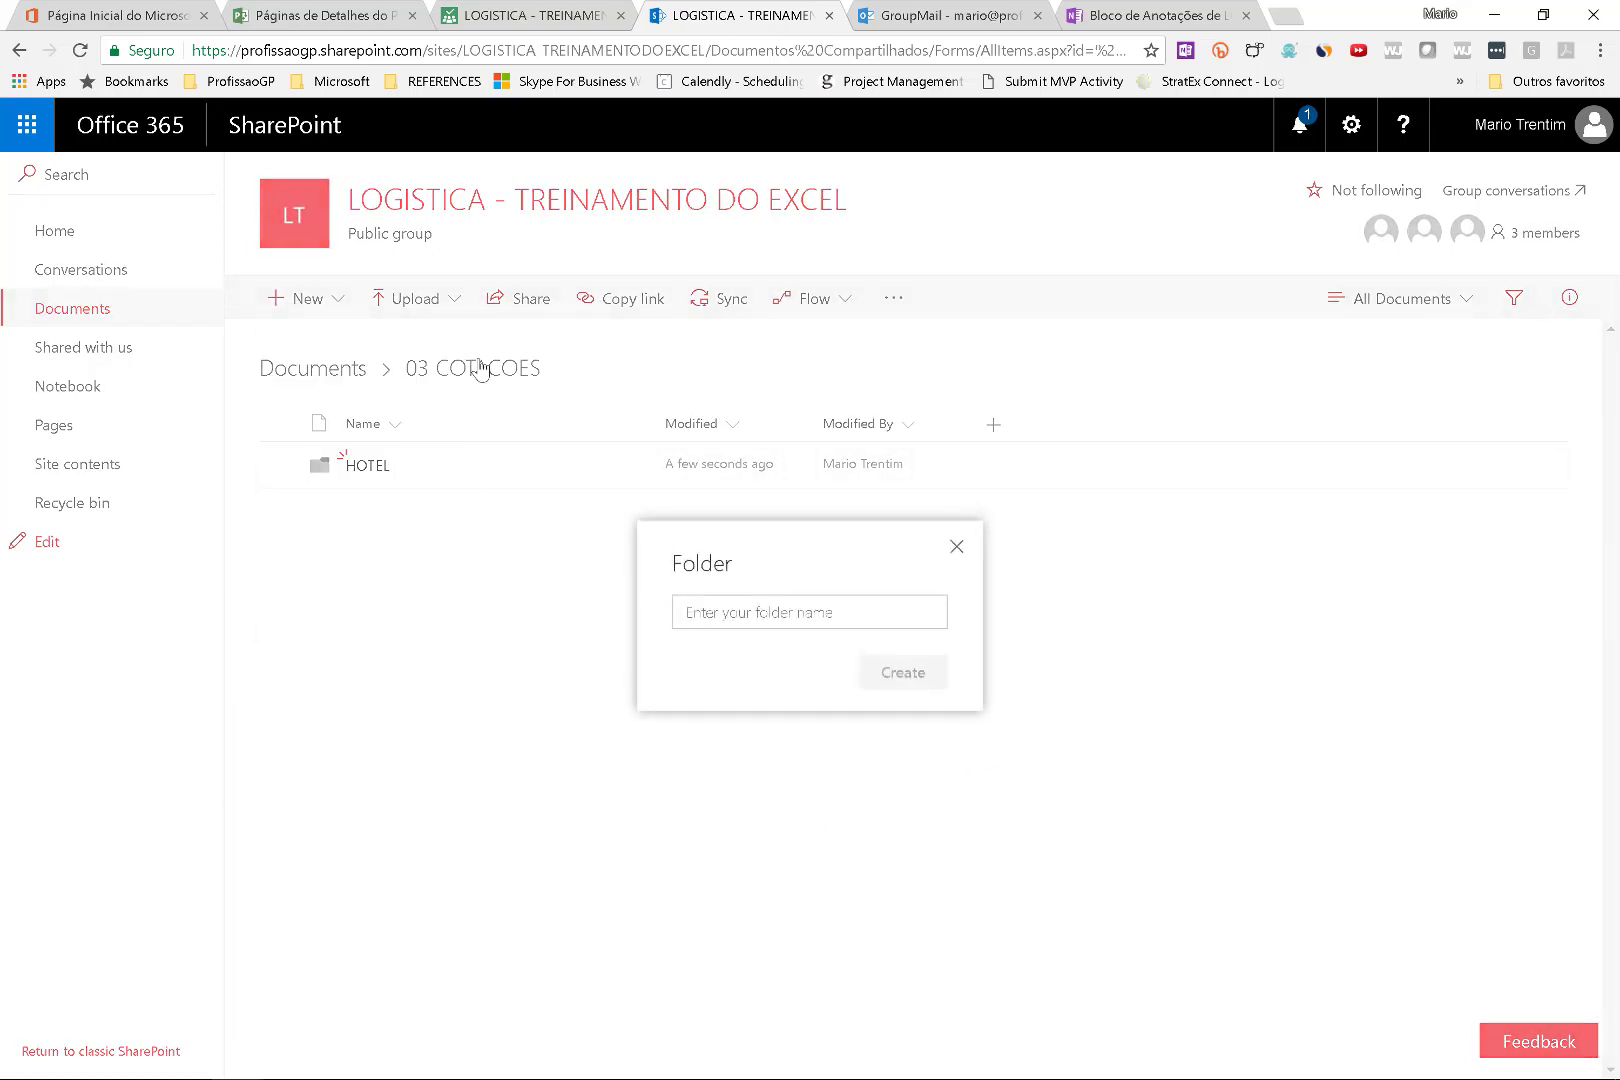
{"action": "left_click", "coordinate": [829, 621]}
{"action": "type", "text": "LOCAL"}
{"action": "key", "text": "Return"}
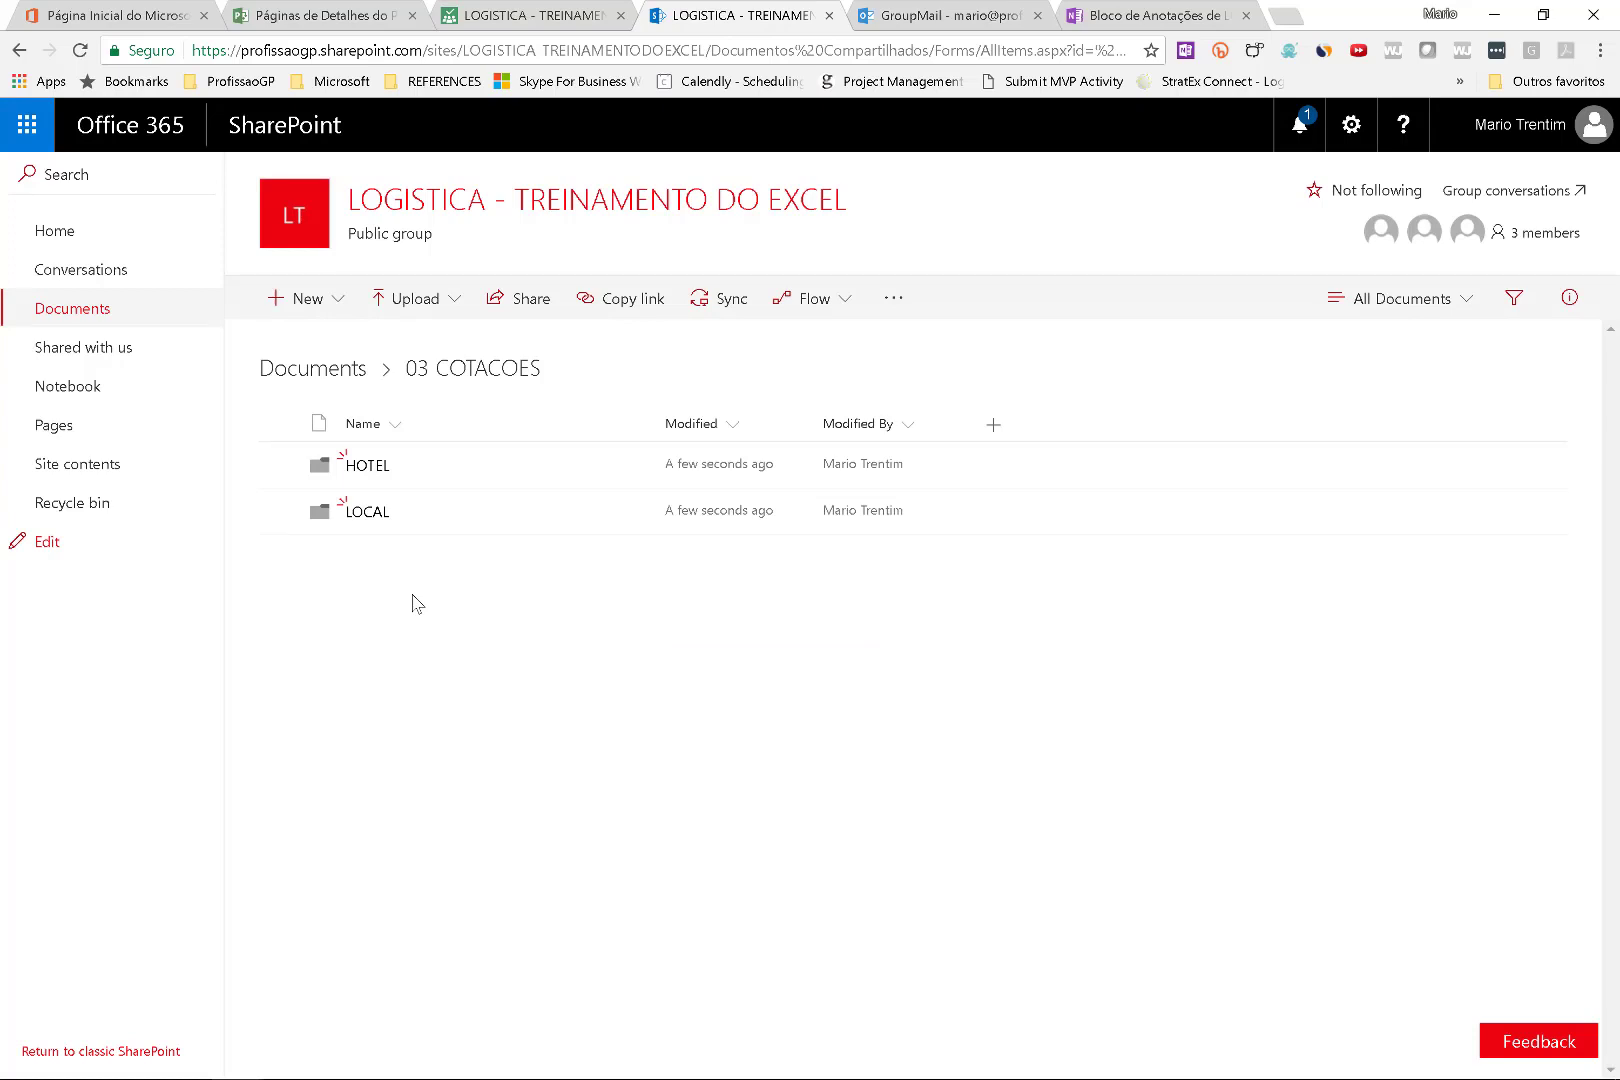
{"action": "left_click", "coordinate": [367, 466]}
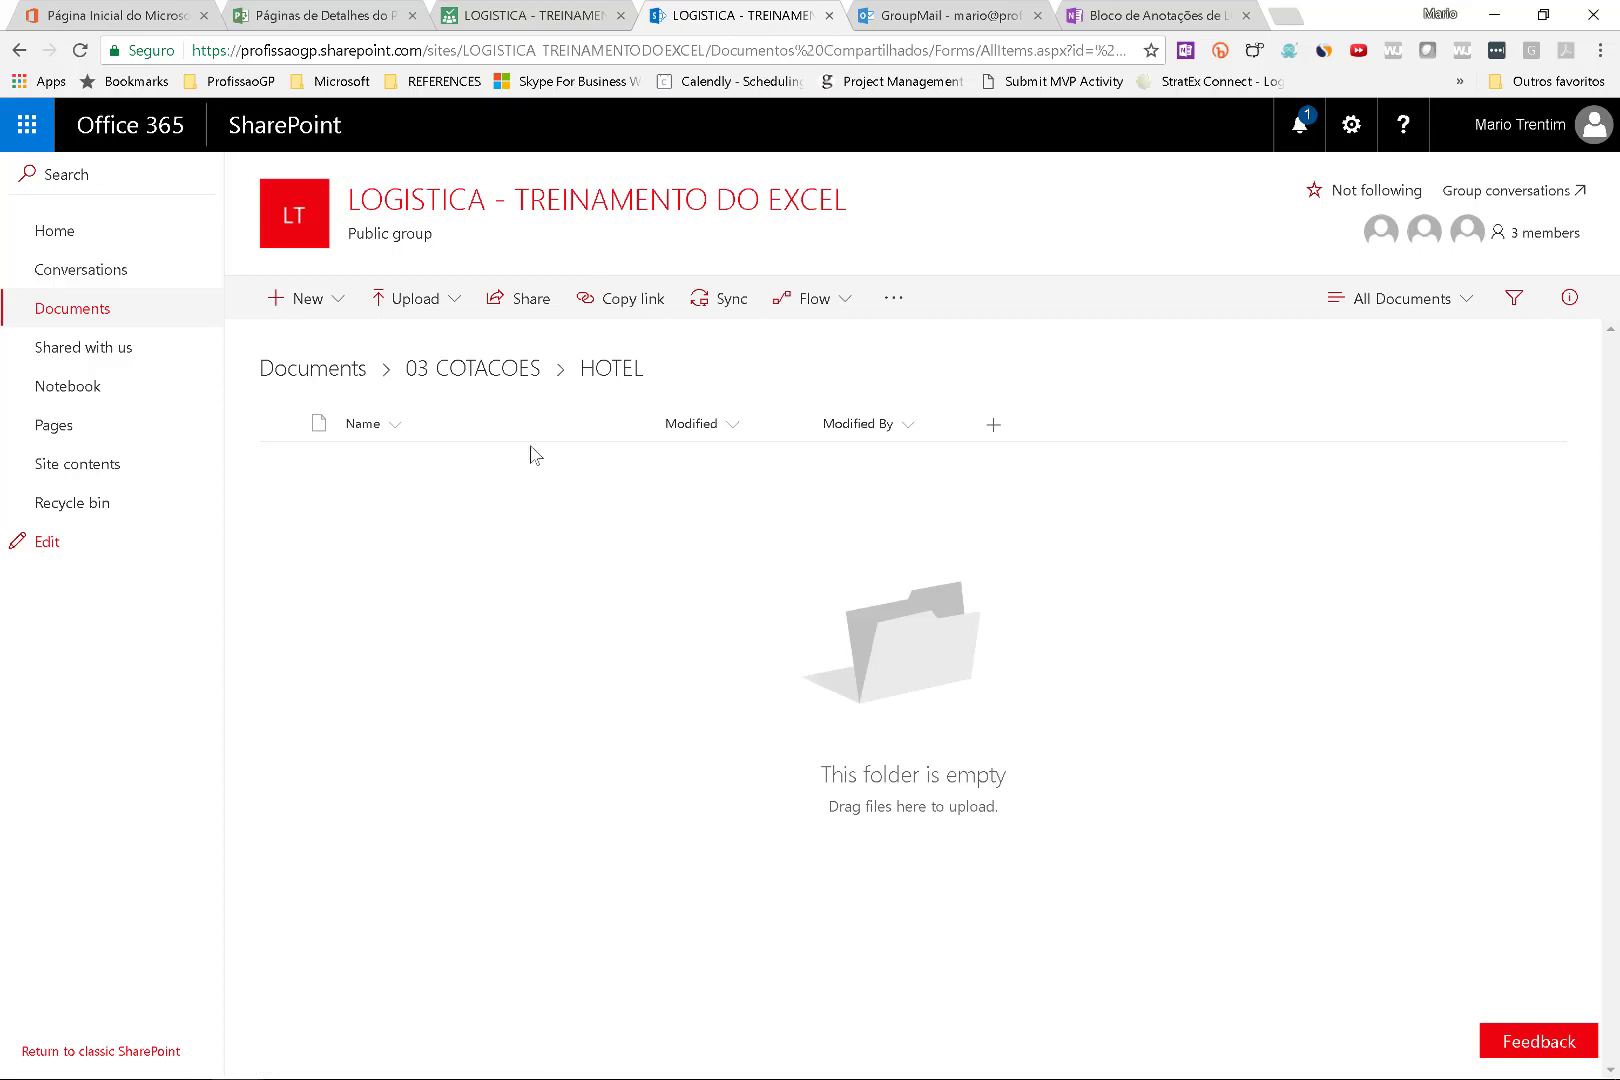
{"action": "left_click", "coordinate": [550, 18]}
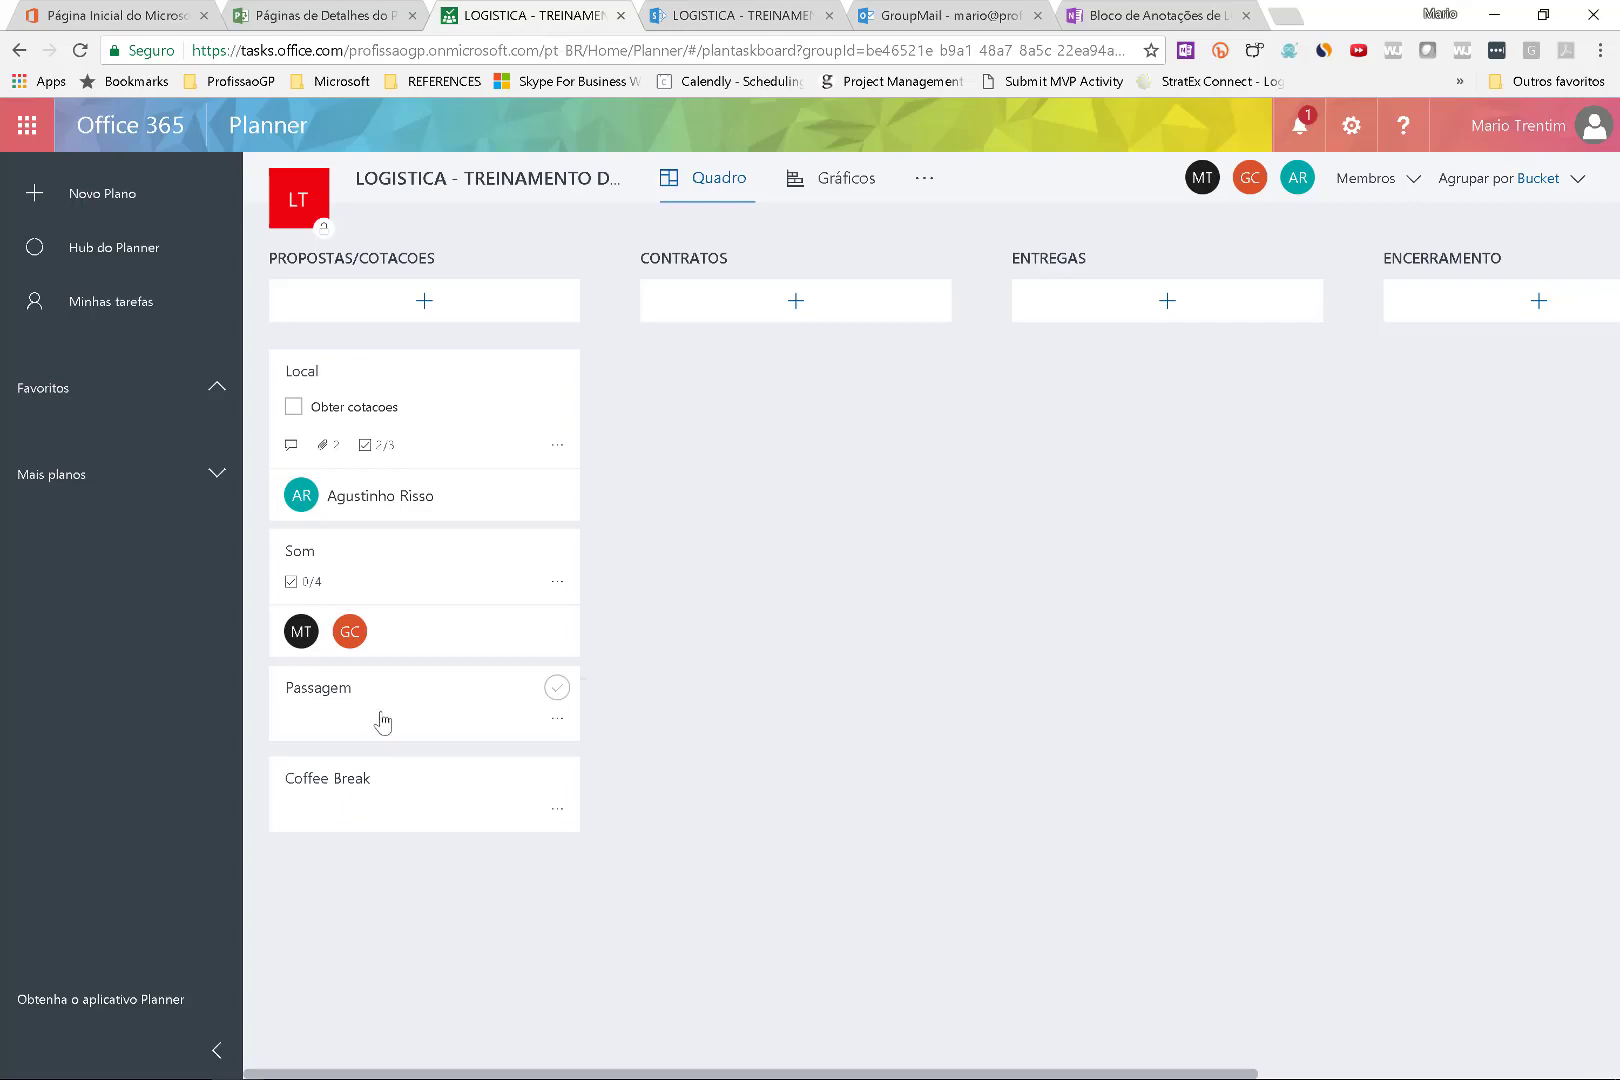
Mark Obter cotacoes done on the Local card, completing its checklist.
{"action": "left_click", "coordinate": [437, 575]}
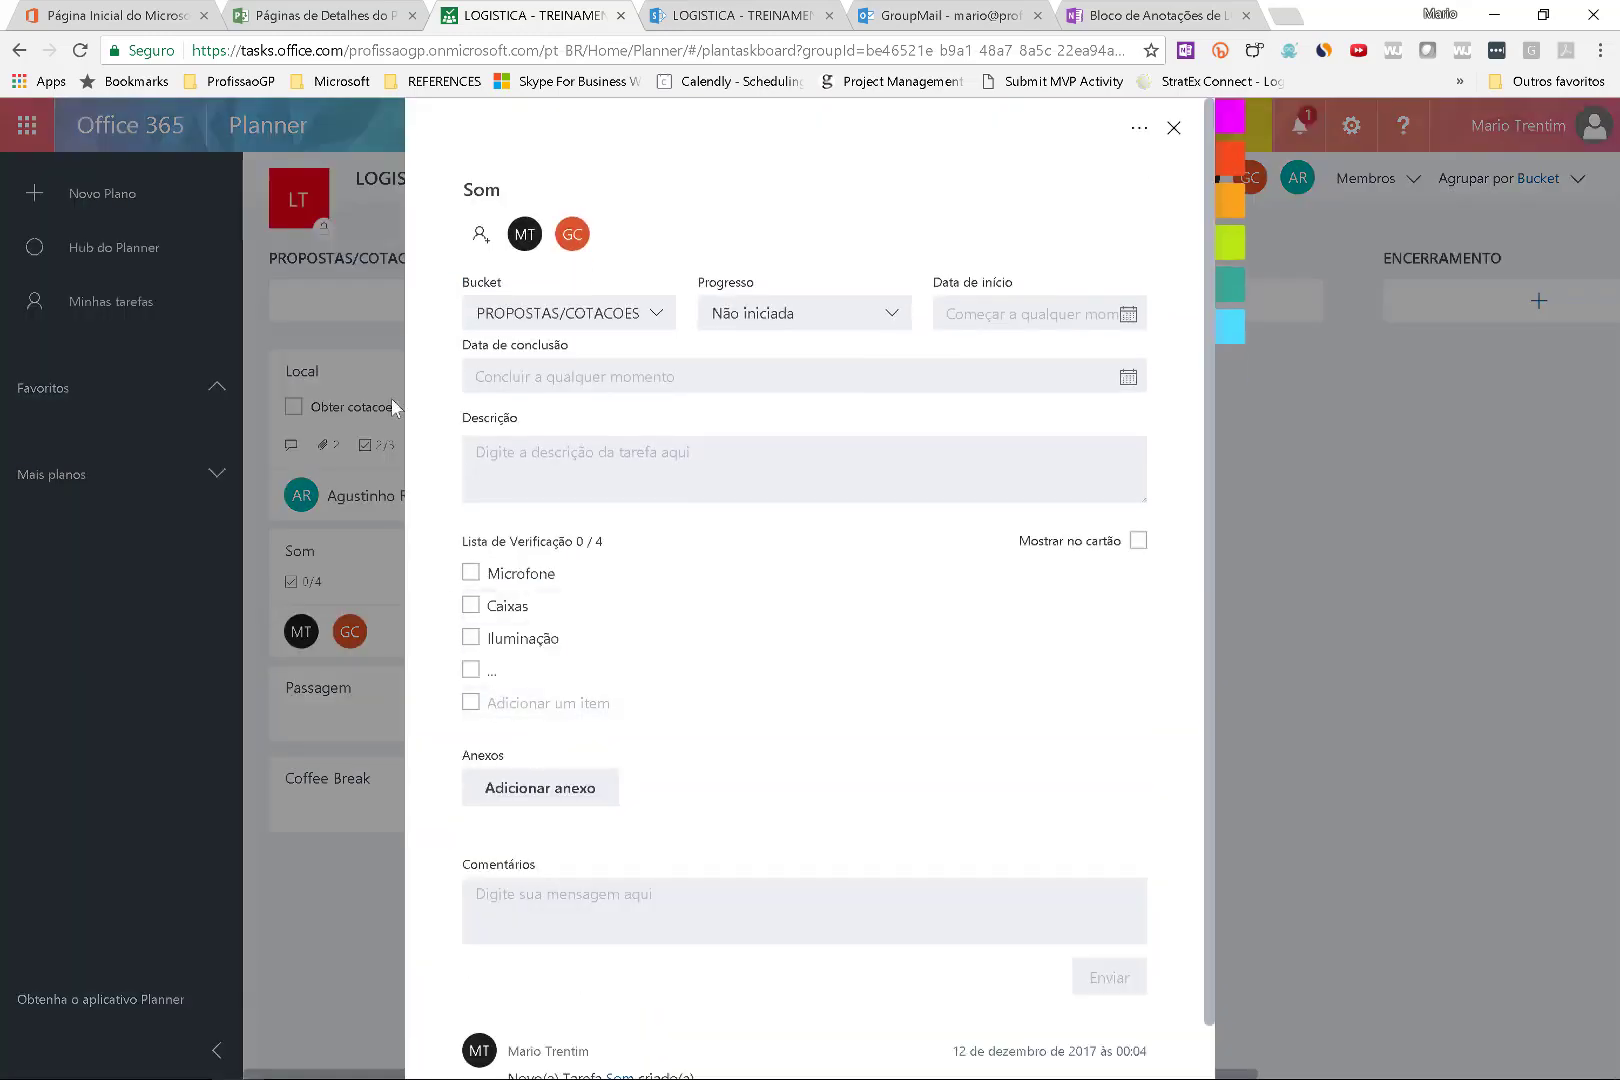
{"action": "left_click", "coordinate": [1174, 127]}
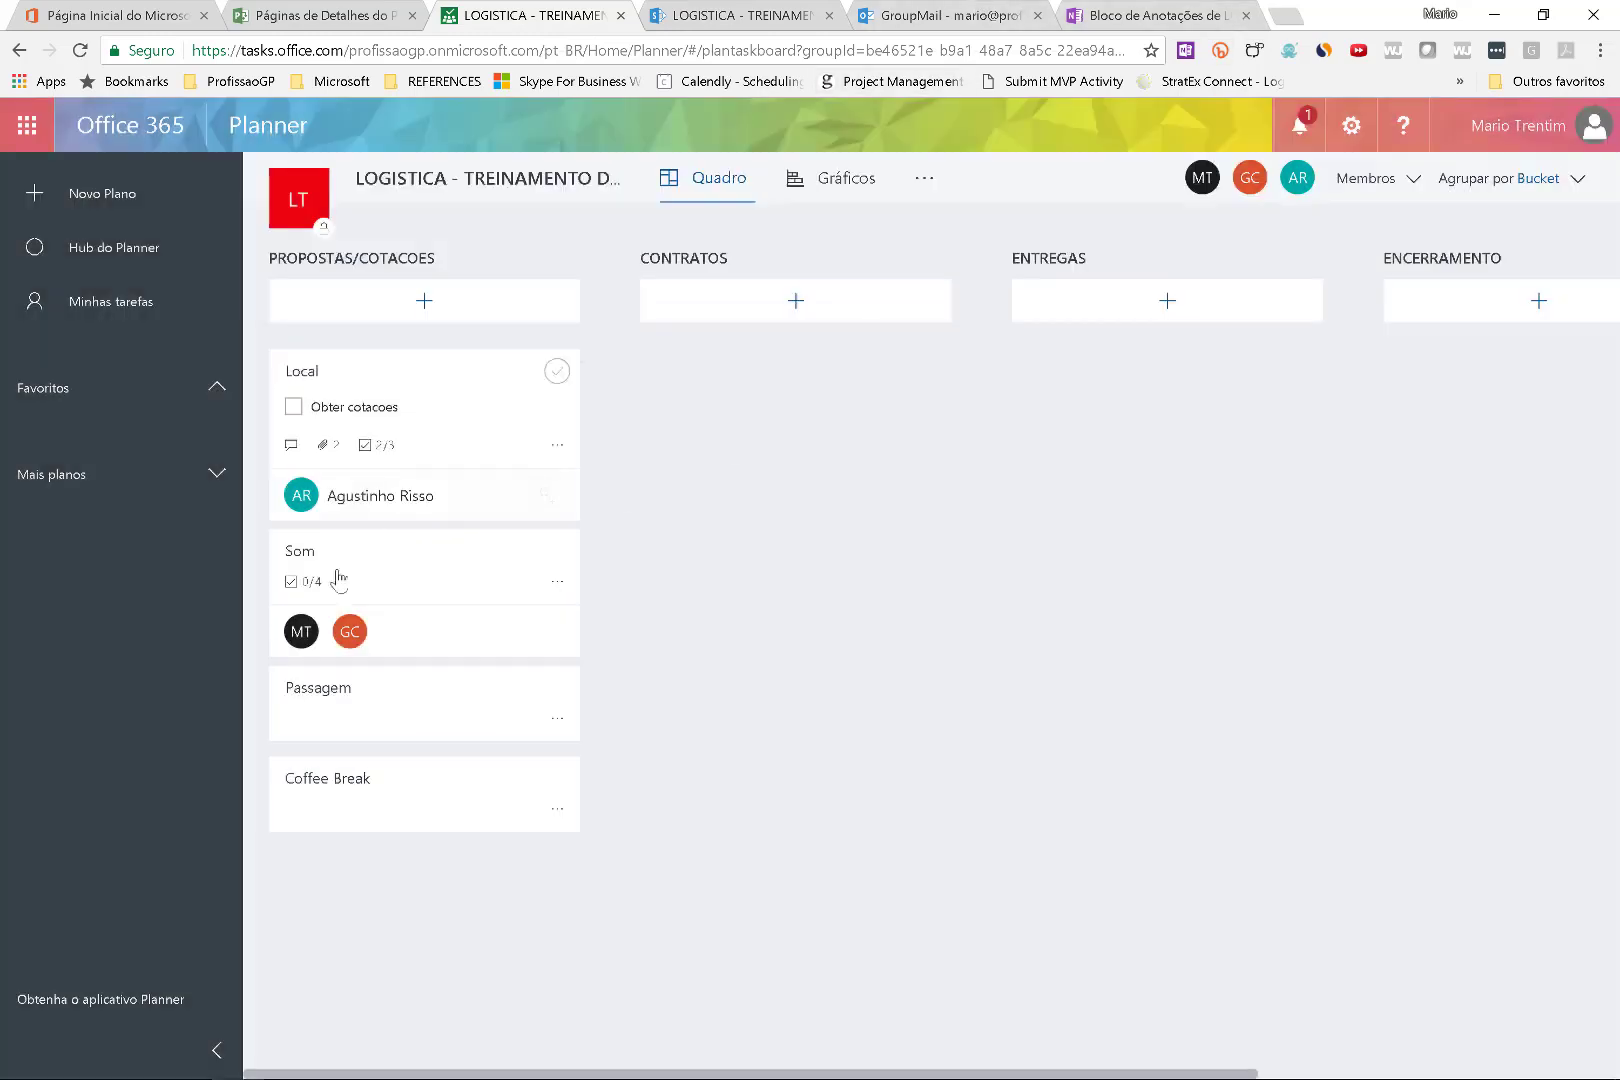
{"action": "left_click", "coordinate": [378, 410]}
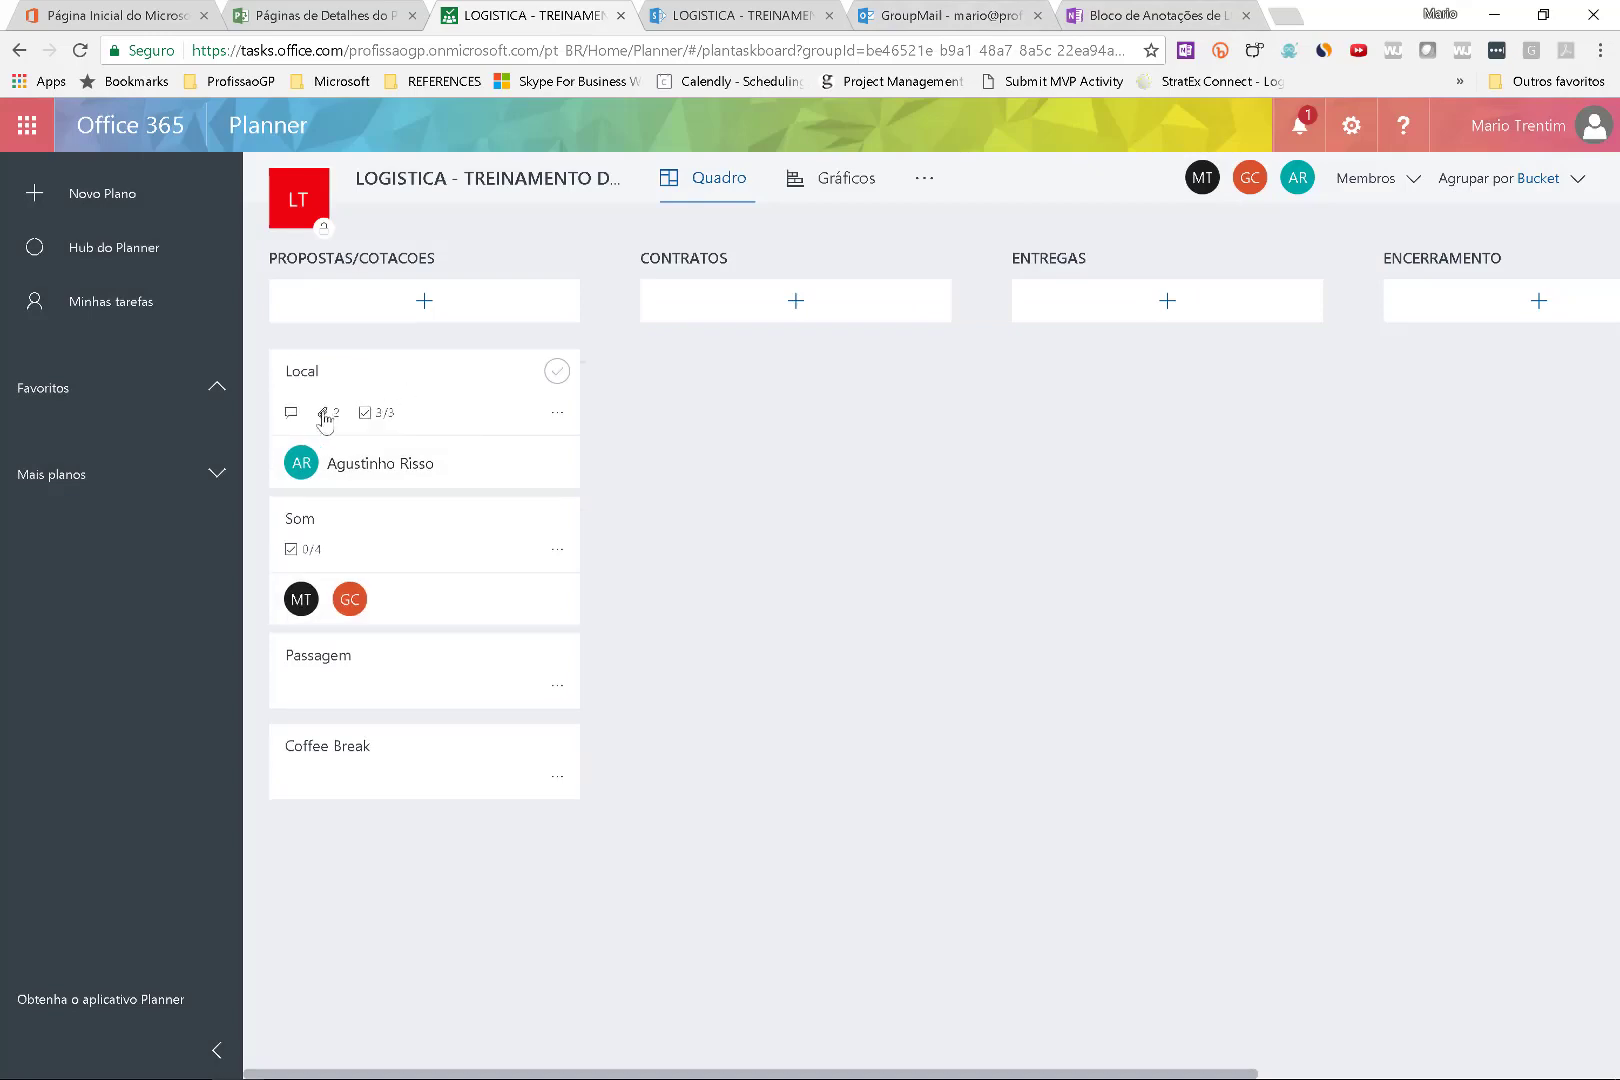
Try the SharePoint attachment picker on Local, close it, and reload the Planner page.
{"action": "left_click", "coordinate": [476, 387]}
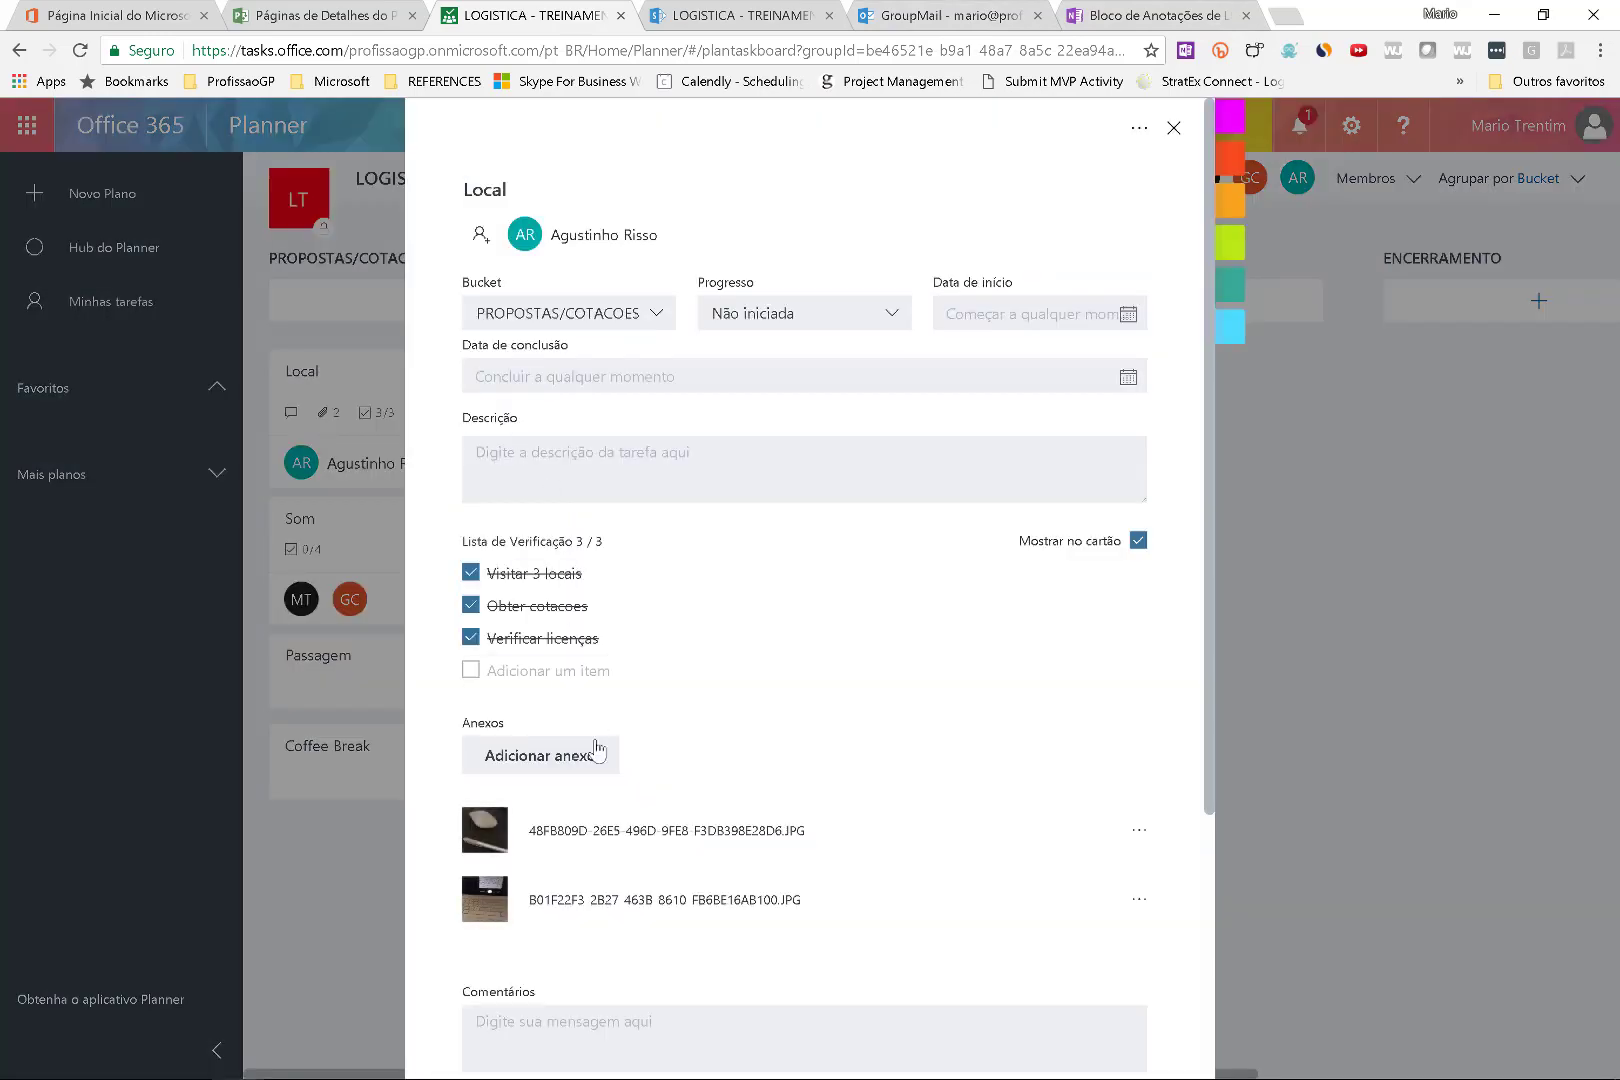
{"action": "left_click", "coordinate": [593, 757]}
{"action": "left_click", "coordinate": [588, 865]}
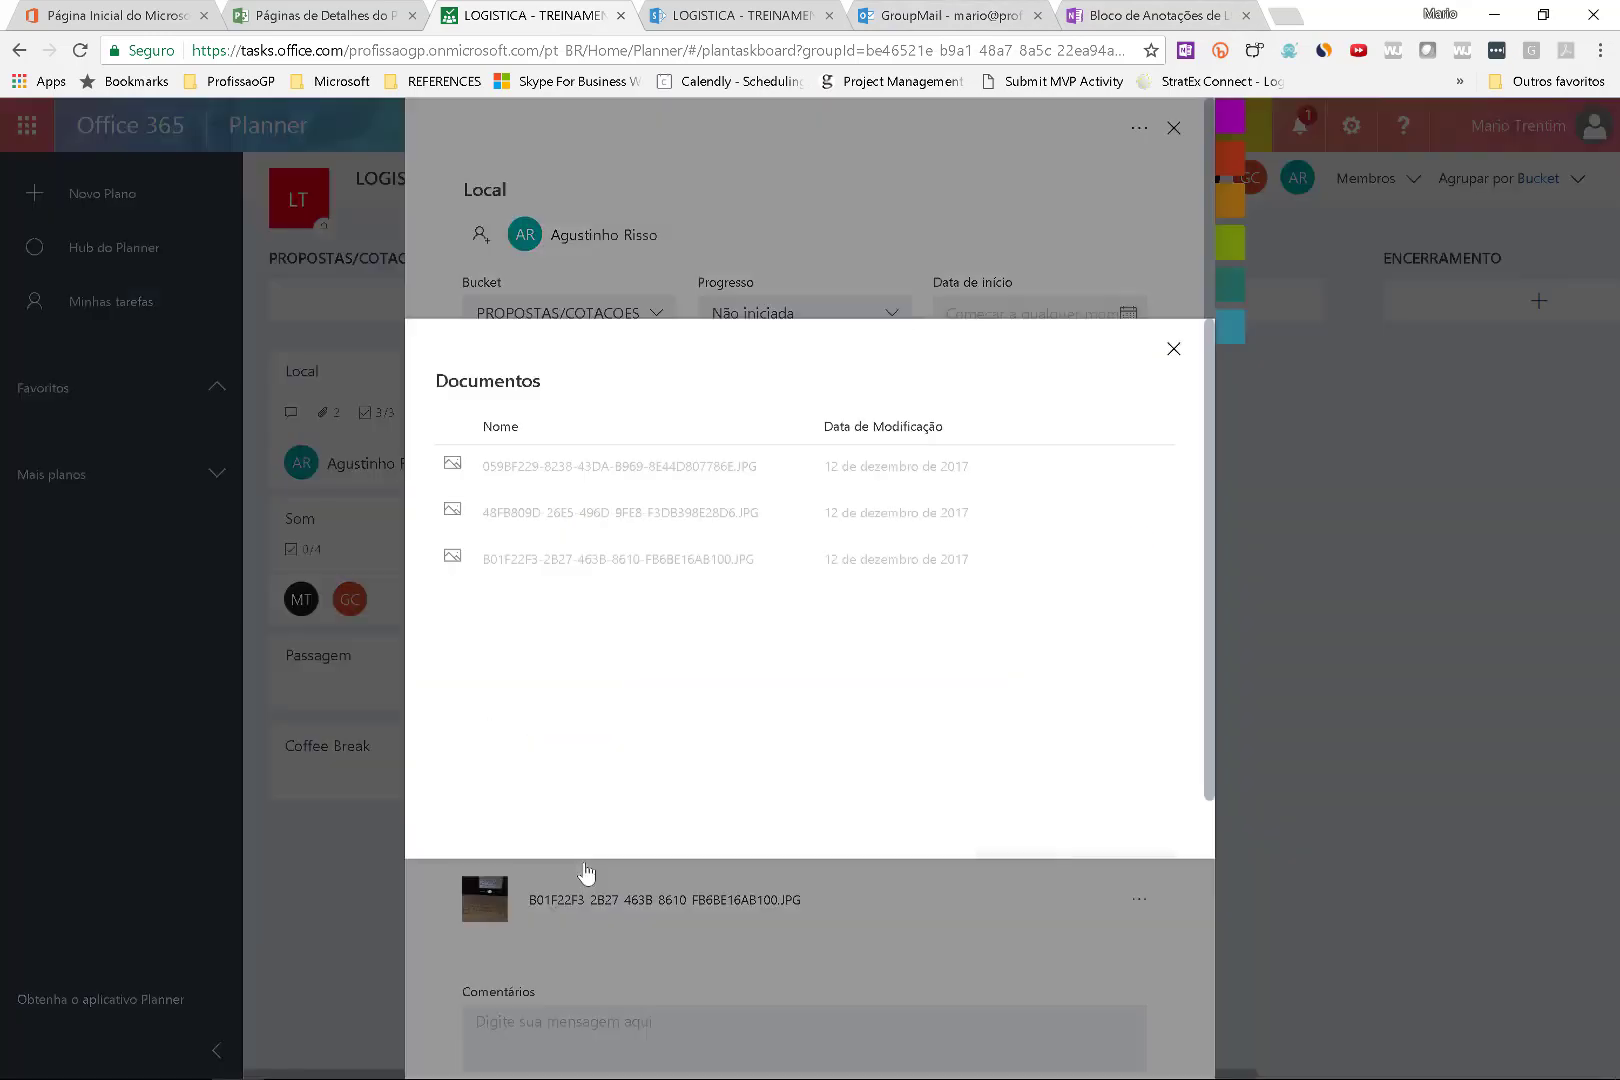
{"action": "left_click", "coordinate": [1170, 352]}
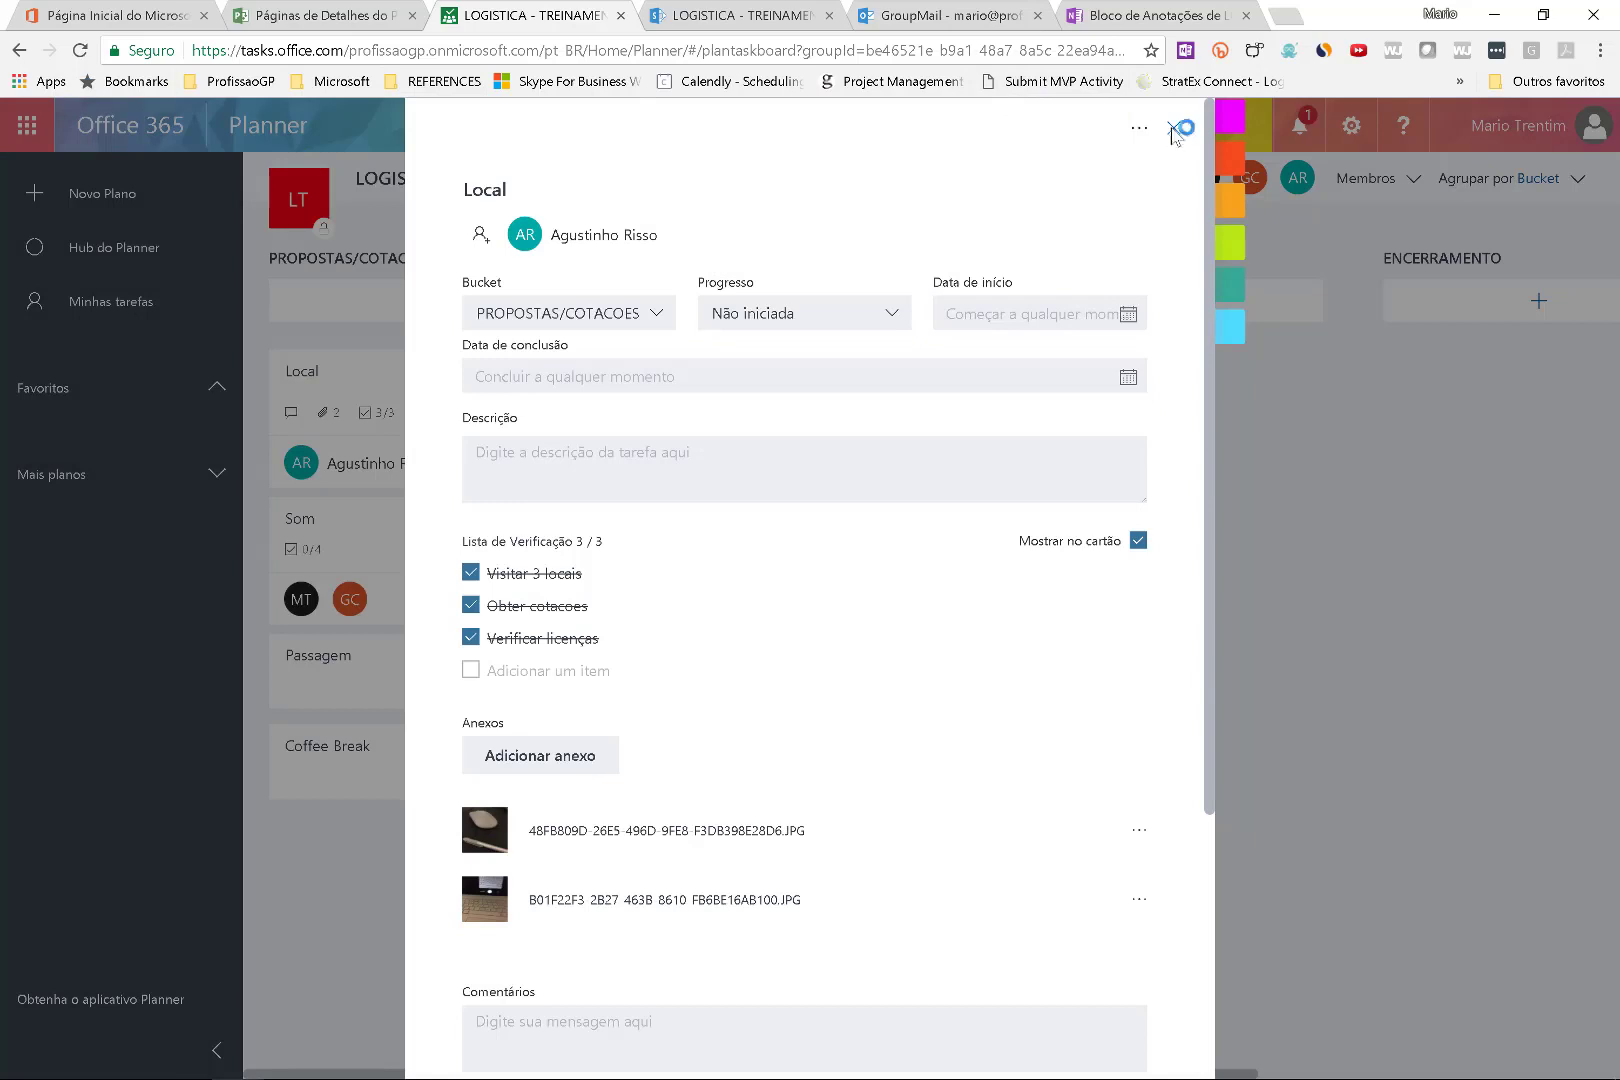
{"action": "left_click", "coordinate": [1174, 130]}
{"action": "left_click", "coordinate": [80, 52]}
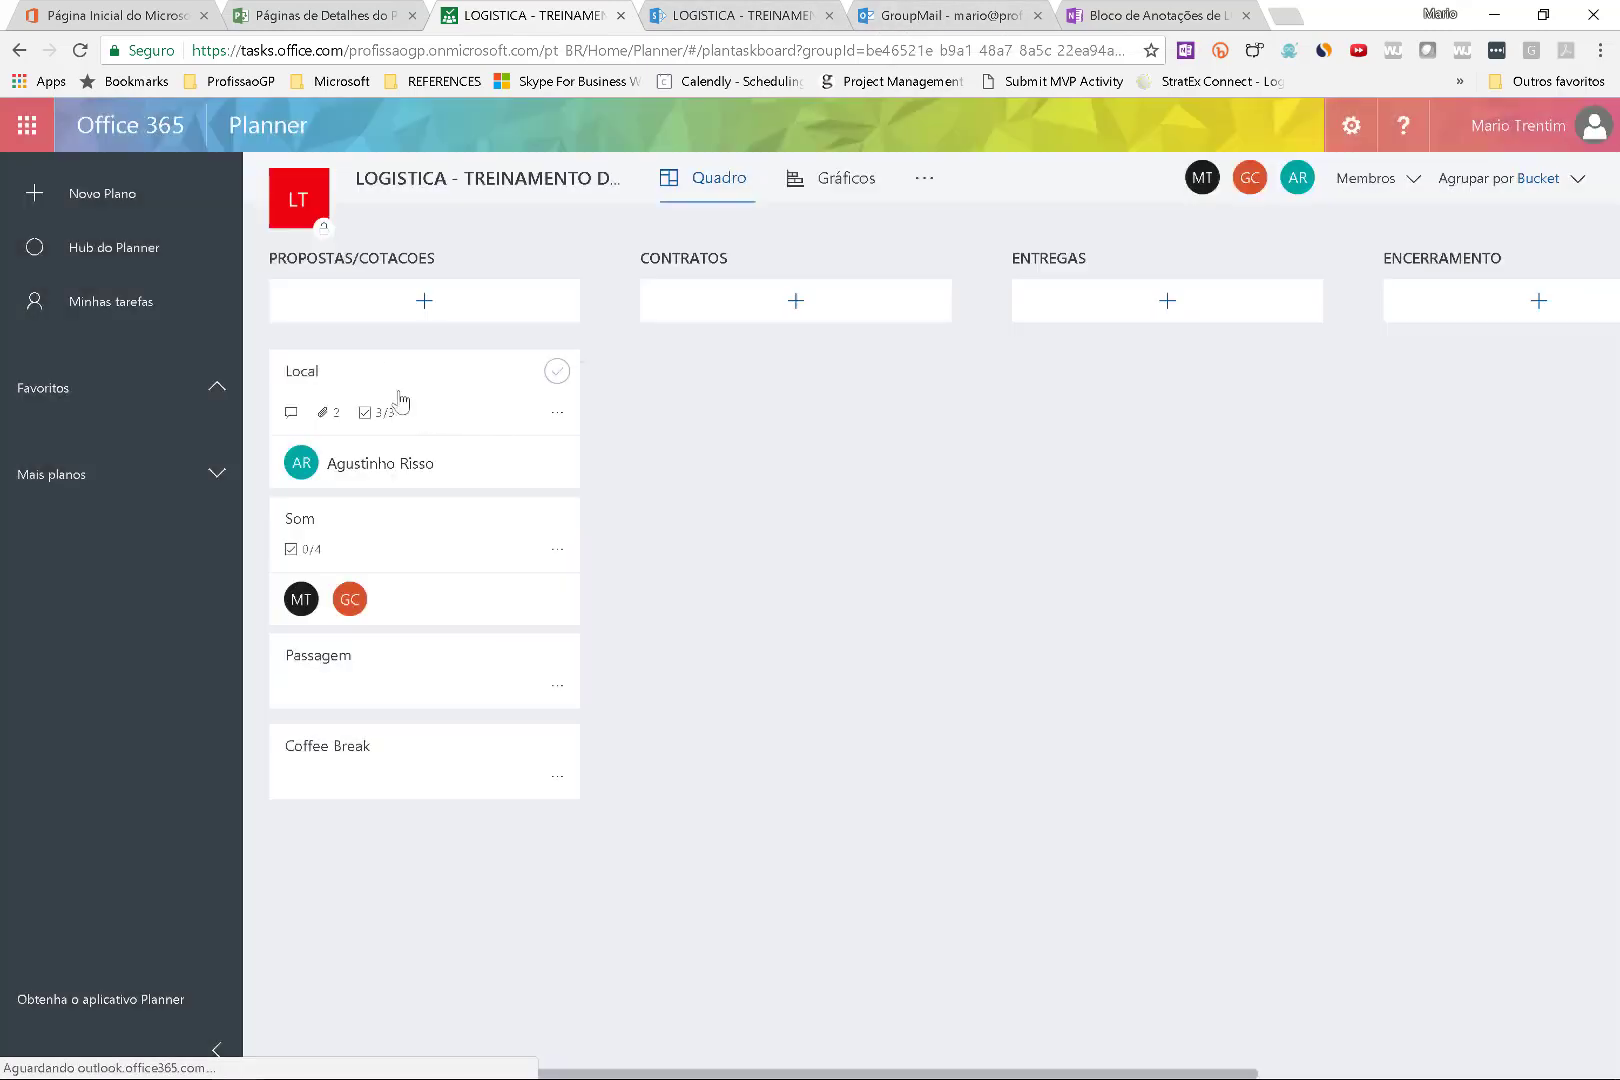
Attach PLANO DE LOGISTICA.docx from SharePoint to Local and show it on the card.
{"action": "left_click", "coordinate": [387, 370]}
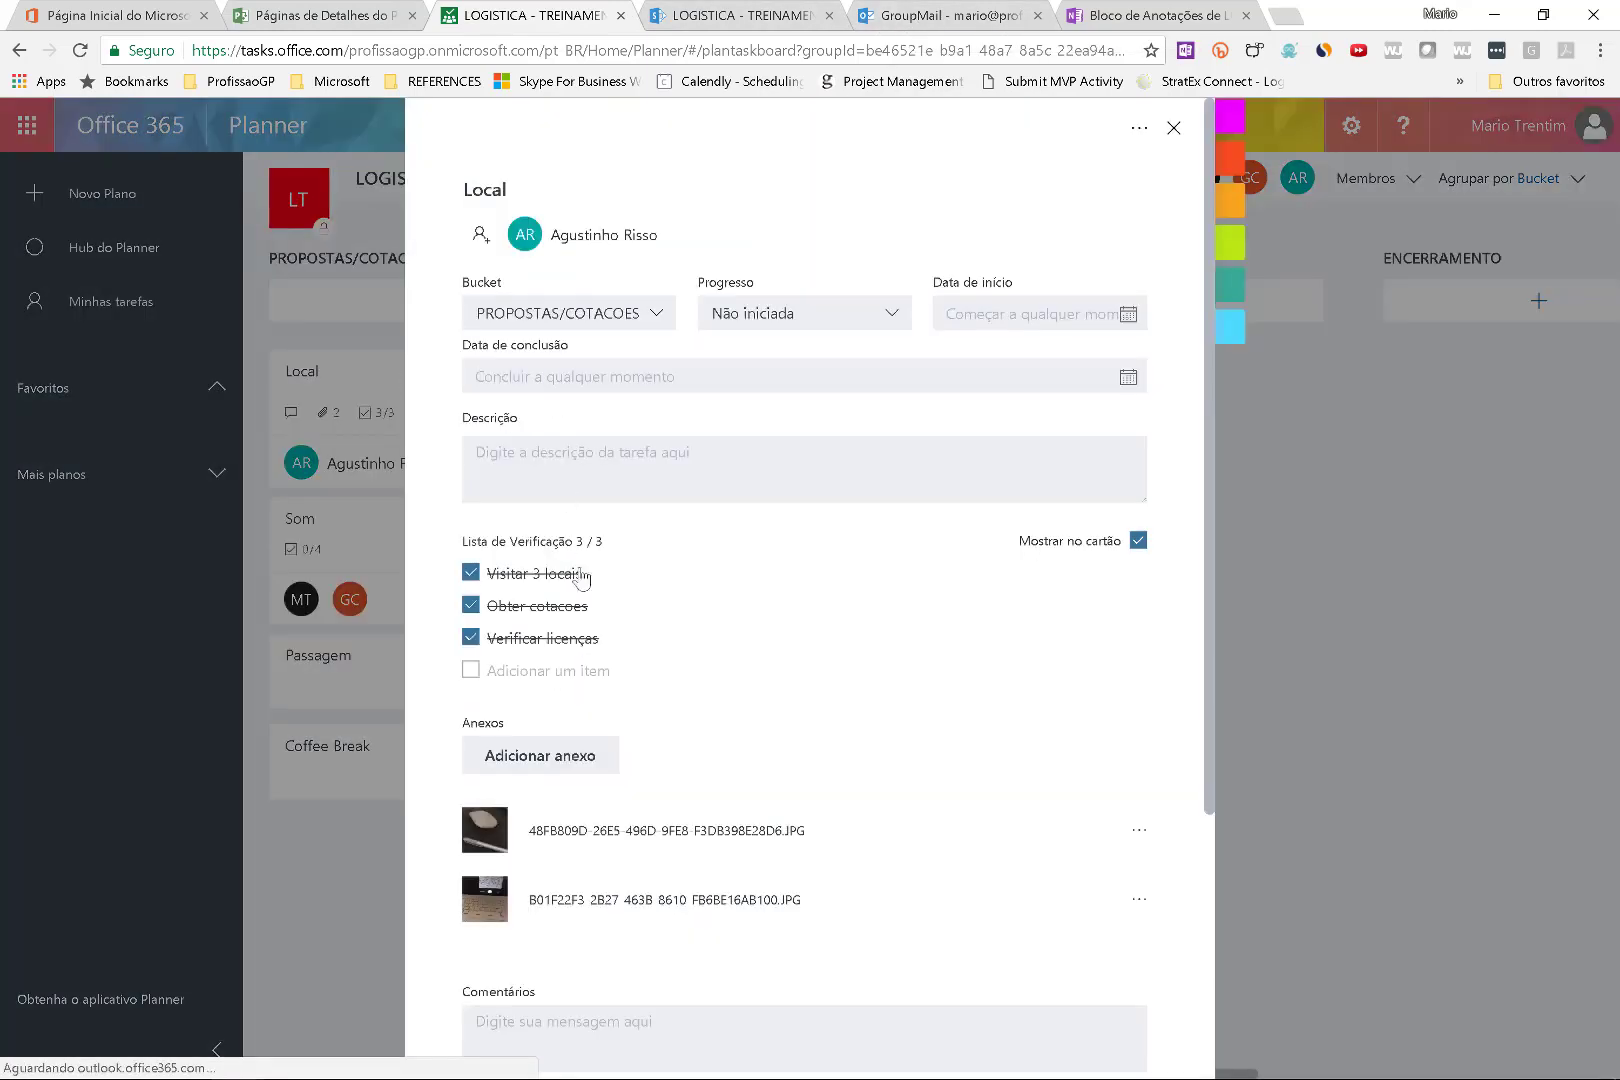
{"action": "left_click", "coordinate": [580, 755]}
{"action": "left_click", "coordinate": [597, 868]}
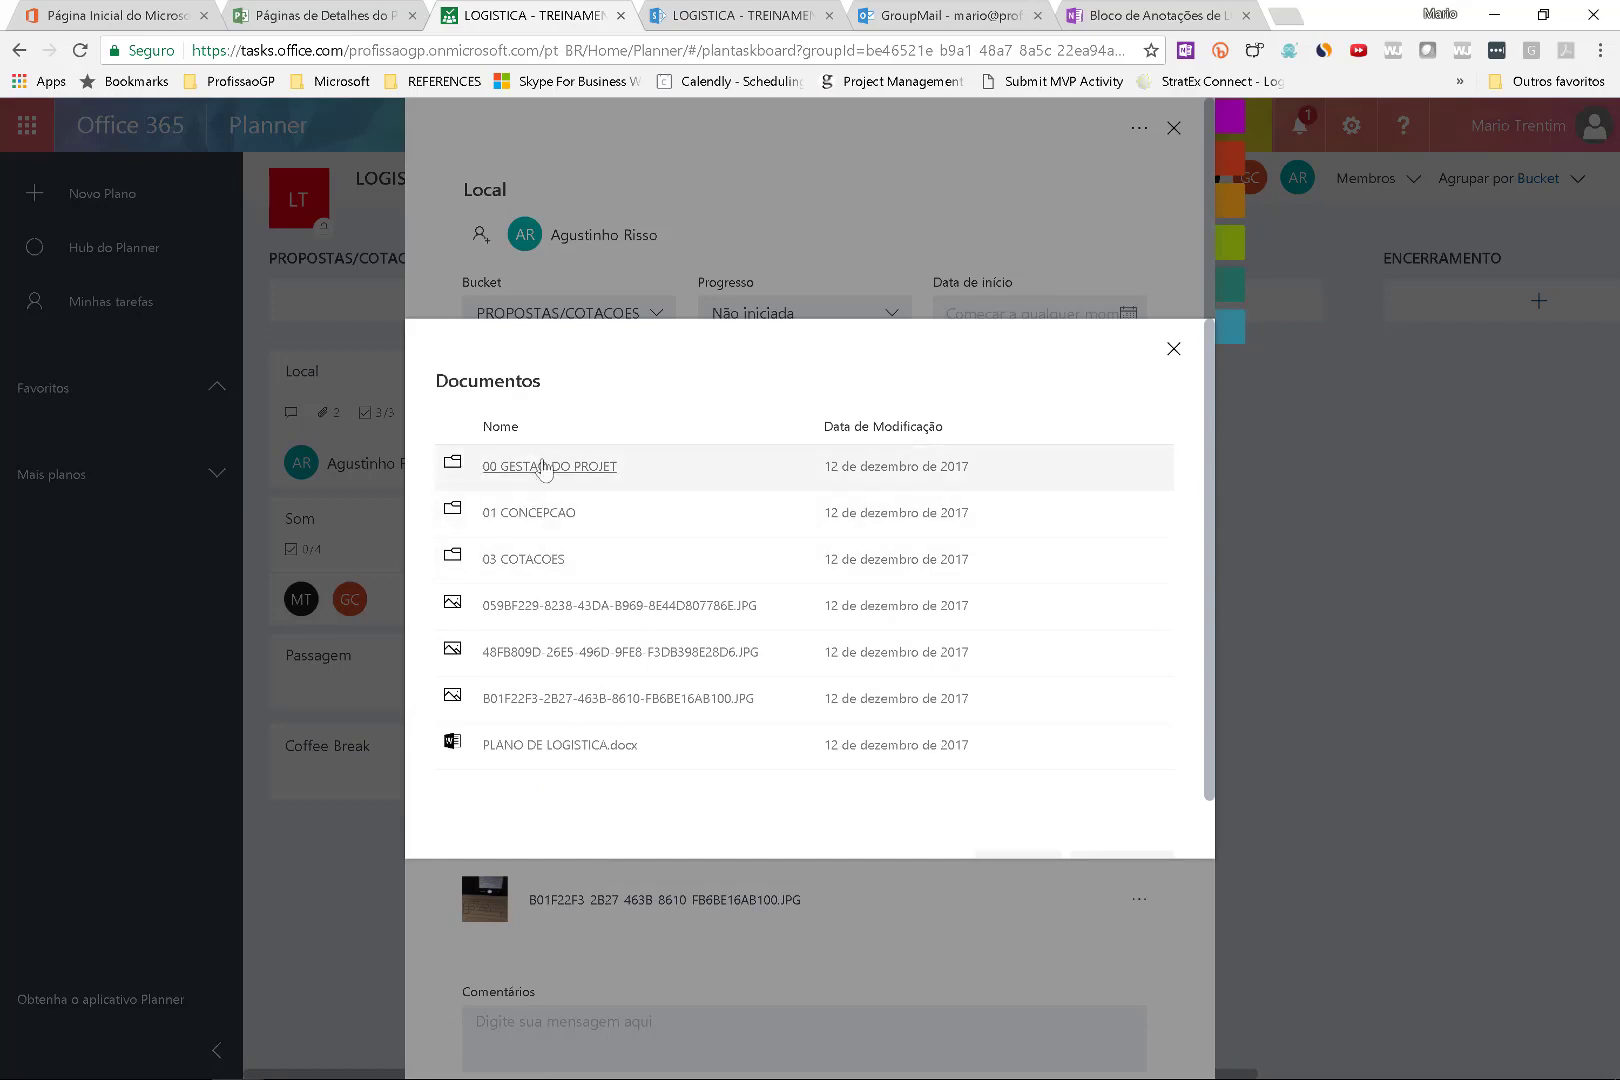
{"action": "left_click", "coordinate": [530, 748]}
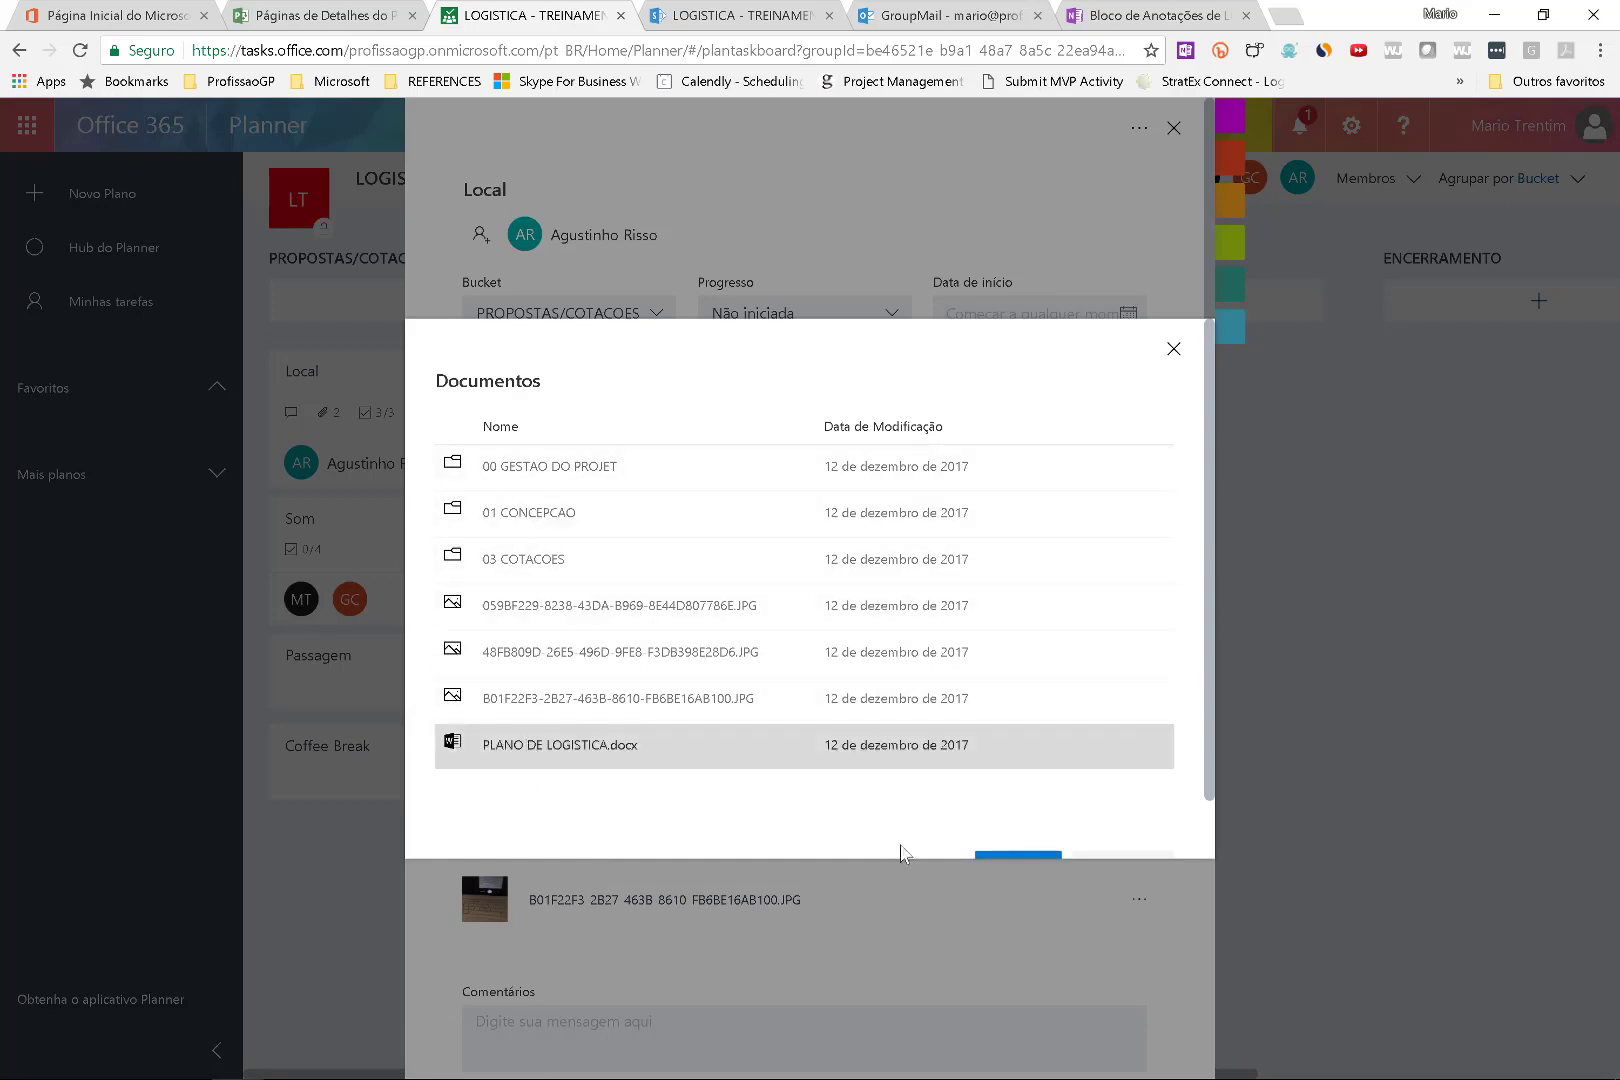
{"action": "left_click", "coordinate": [1042, 815]}
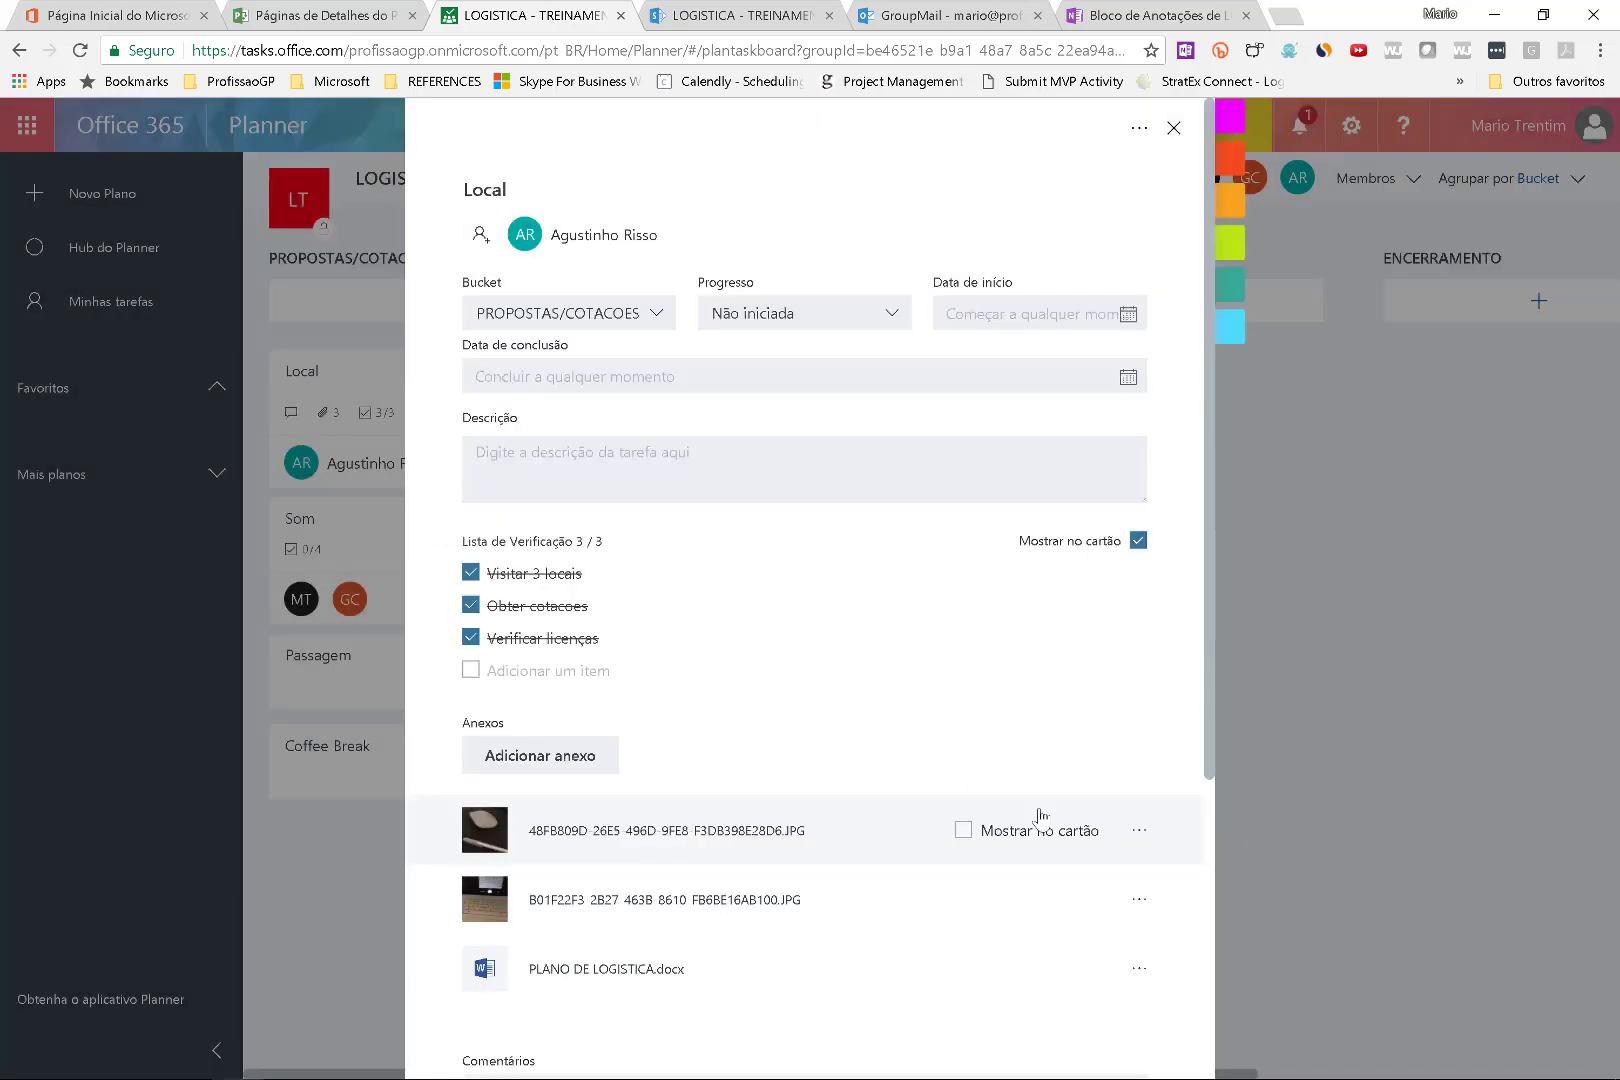
{"action": "scroll", "coordinate": [640, 850], "scroll_direction": "down", "scroll_amount": 3}
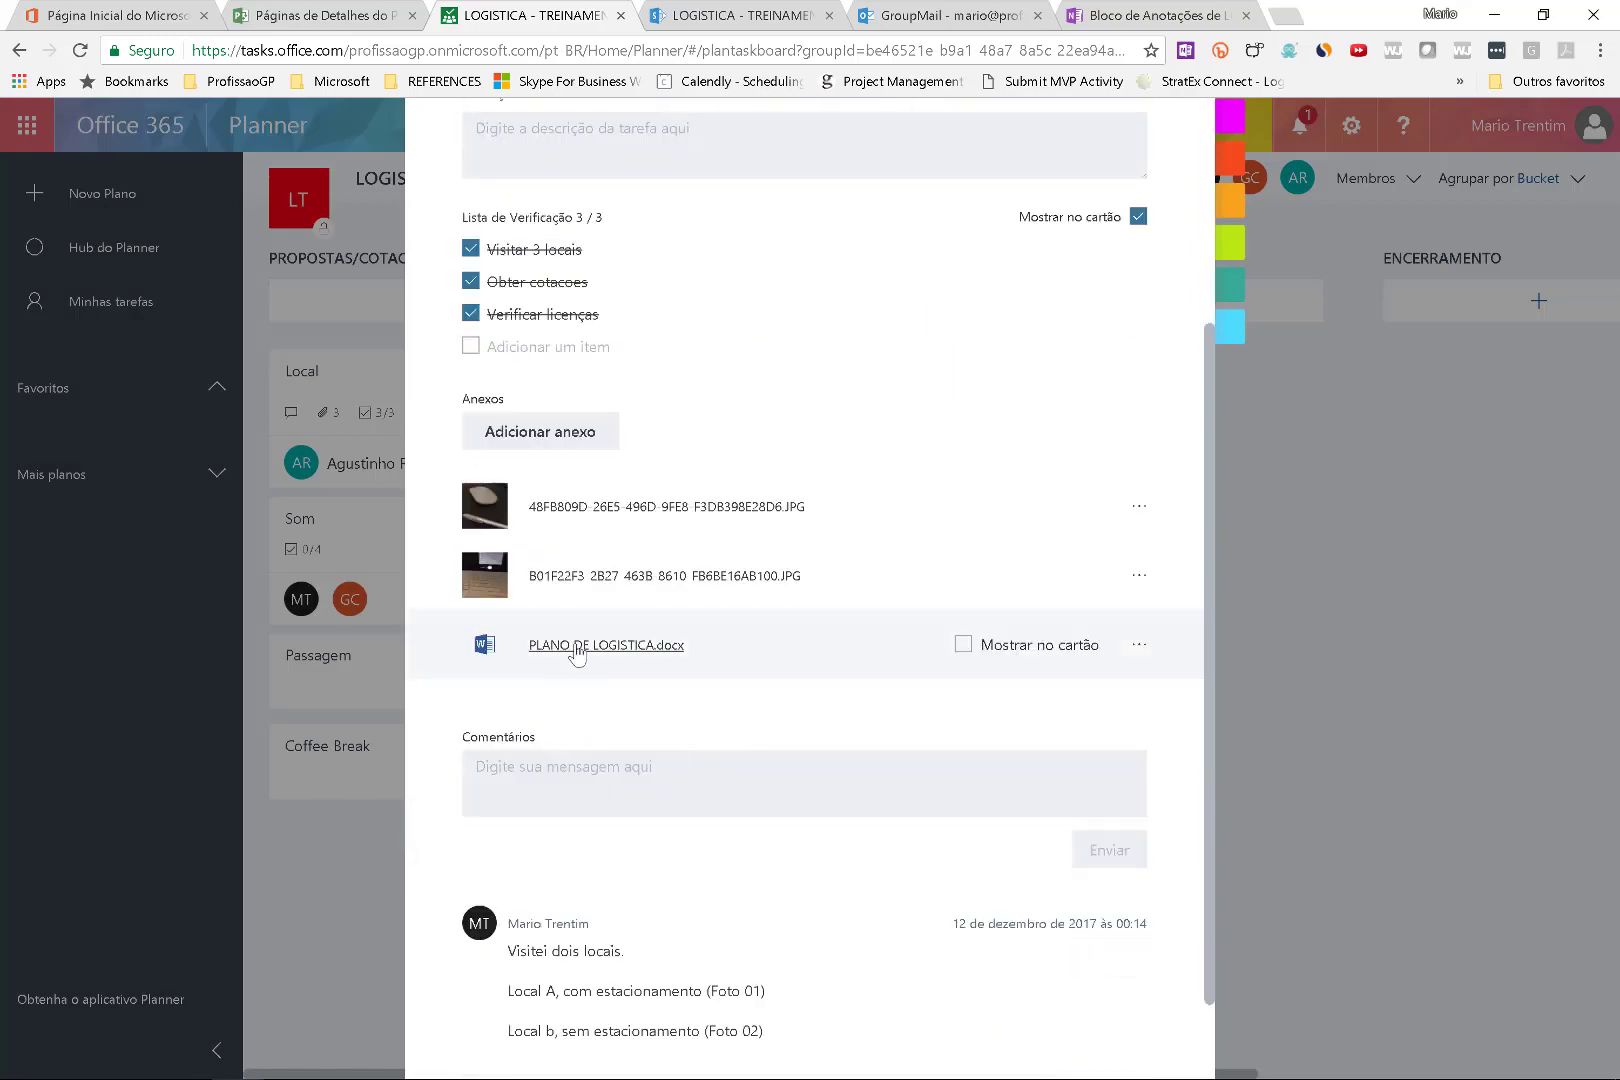
{"action": "left_click", "coordinate": [963, 644]}
{"action": "scroll", "coordinate": [1140, 260], "scroll_direction": "up", "scroll_amount": 5}
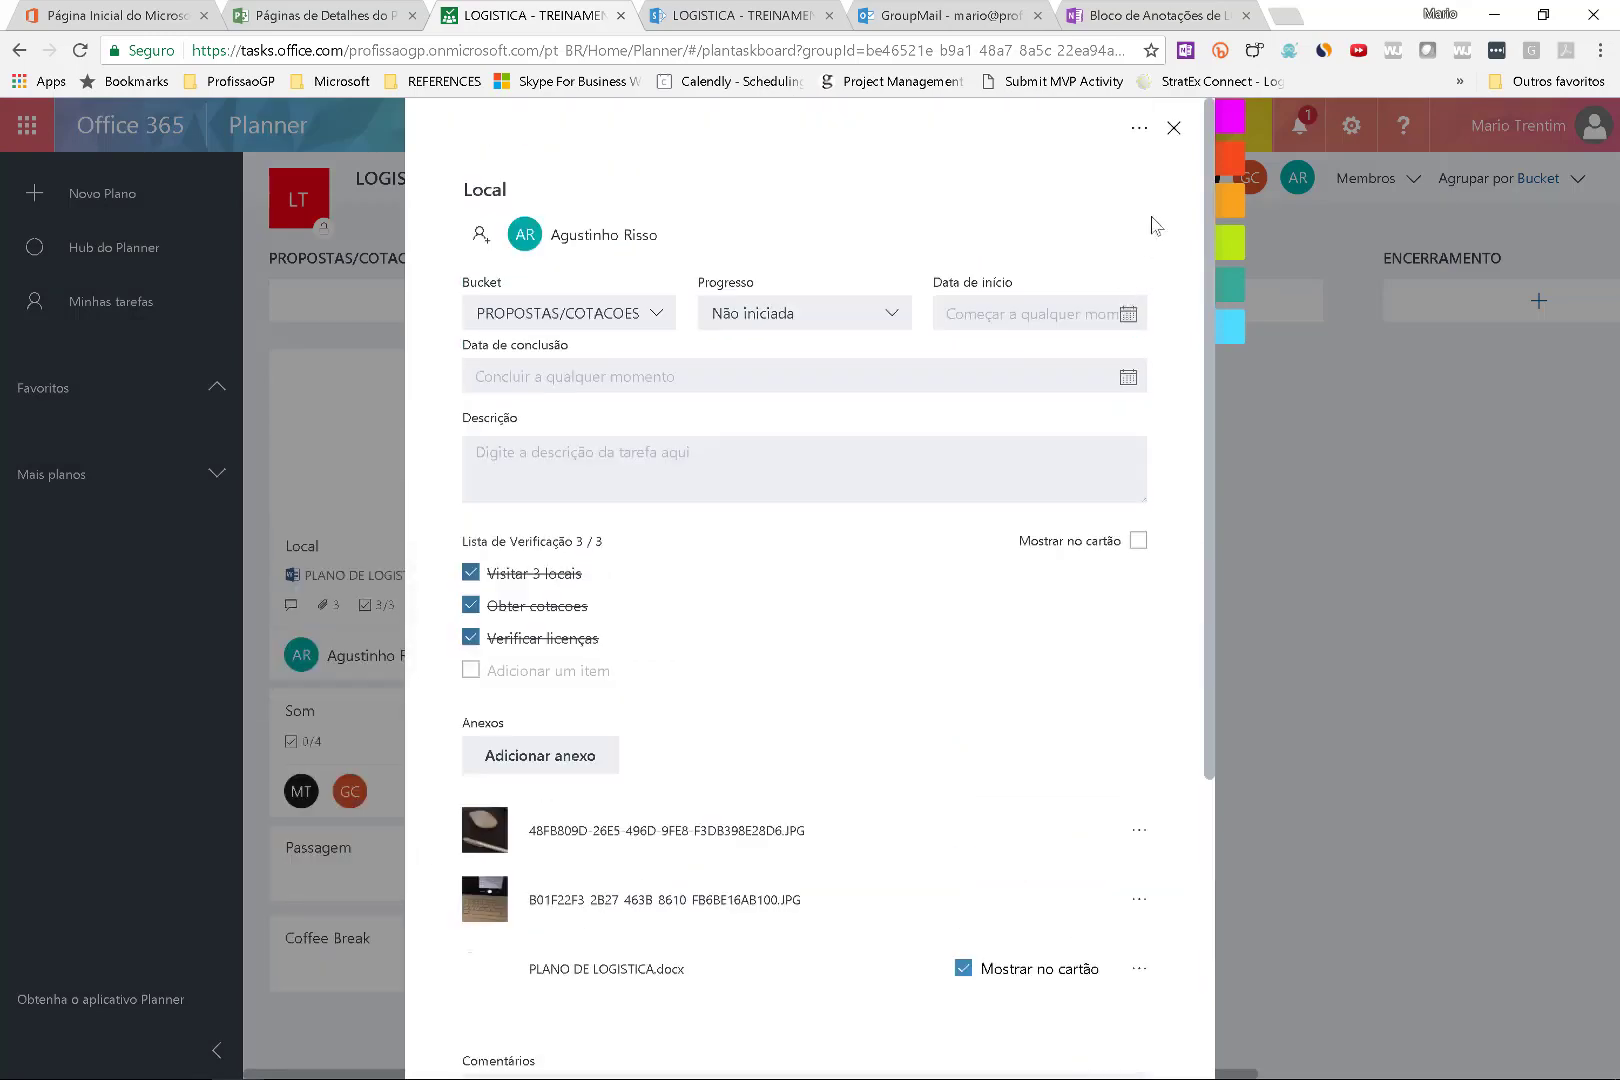
{"action": "left_click", "coordinate": [1164, 126]}
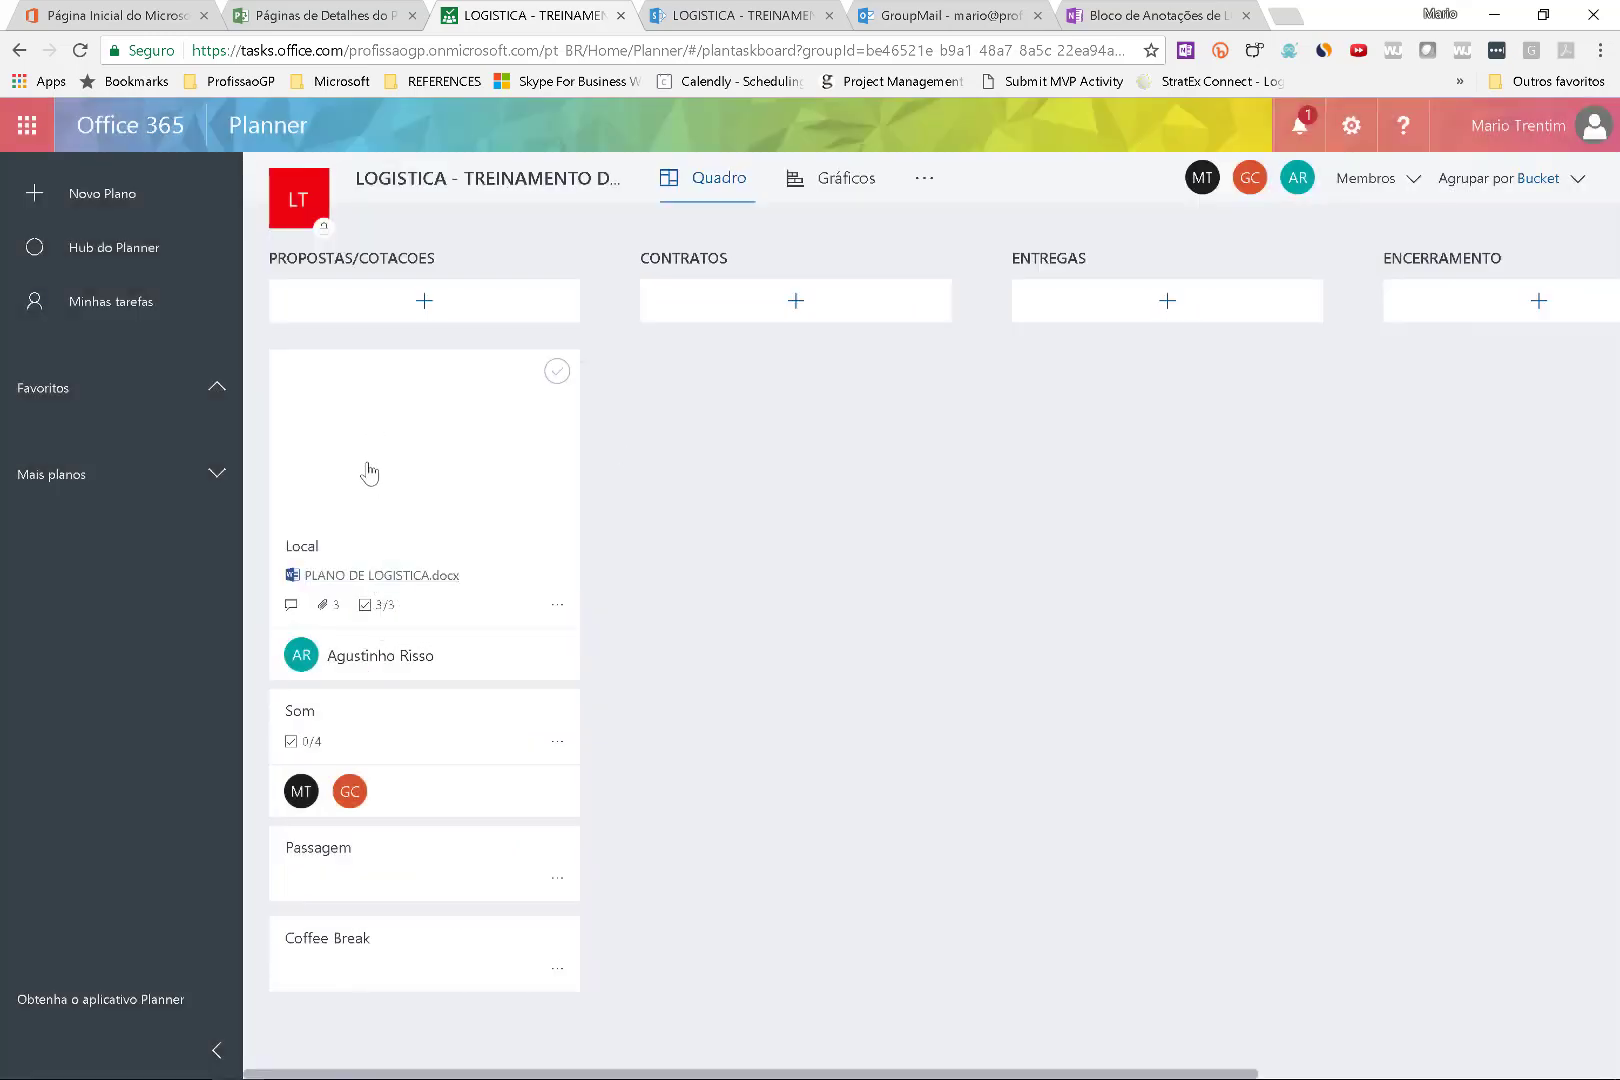
Enter 'ENCONTRAR LOCAIS PARA 40 PESSOAS' as the Local task's description, then reopen the card to verify it saved.
{"action": "left_click", "coordinate": [381, 418]}
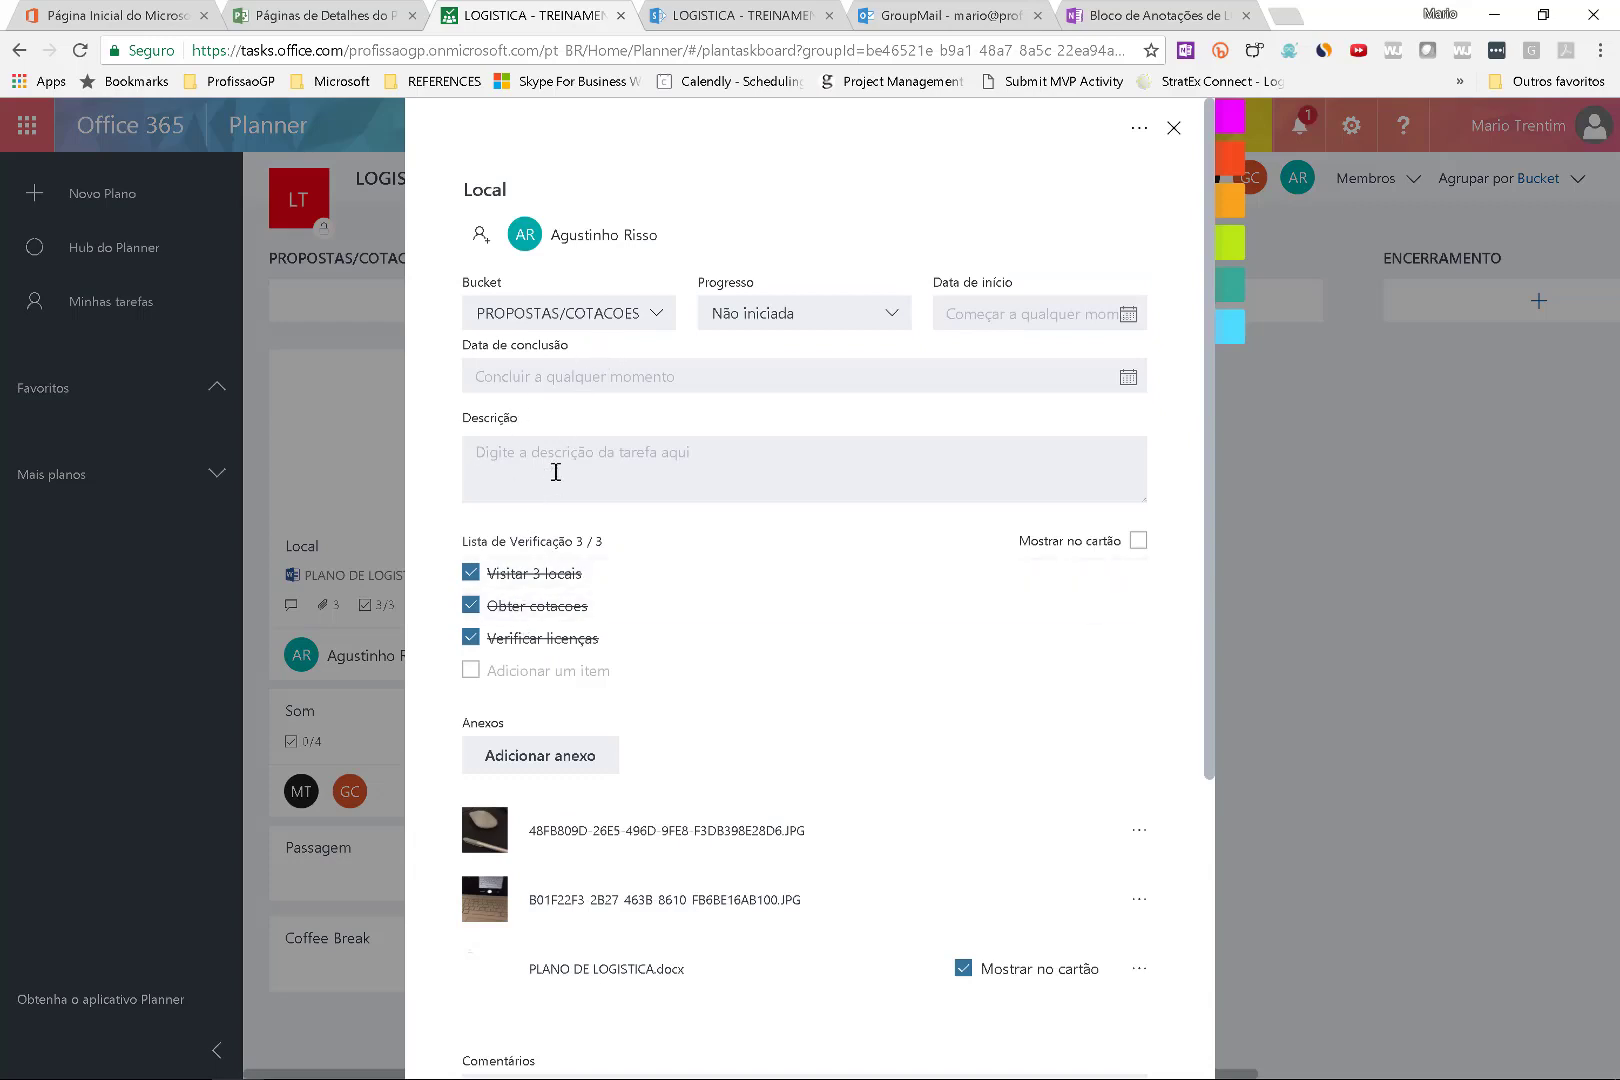
{"action": "type", "text": "ENCONTRAR LOCAIS PARA 40 PESSOAS"}
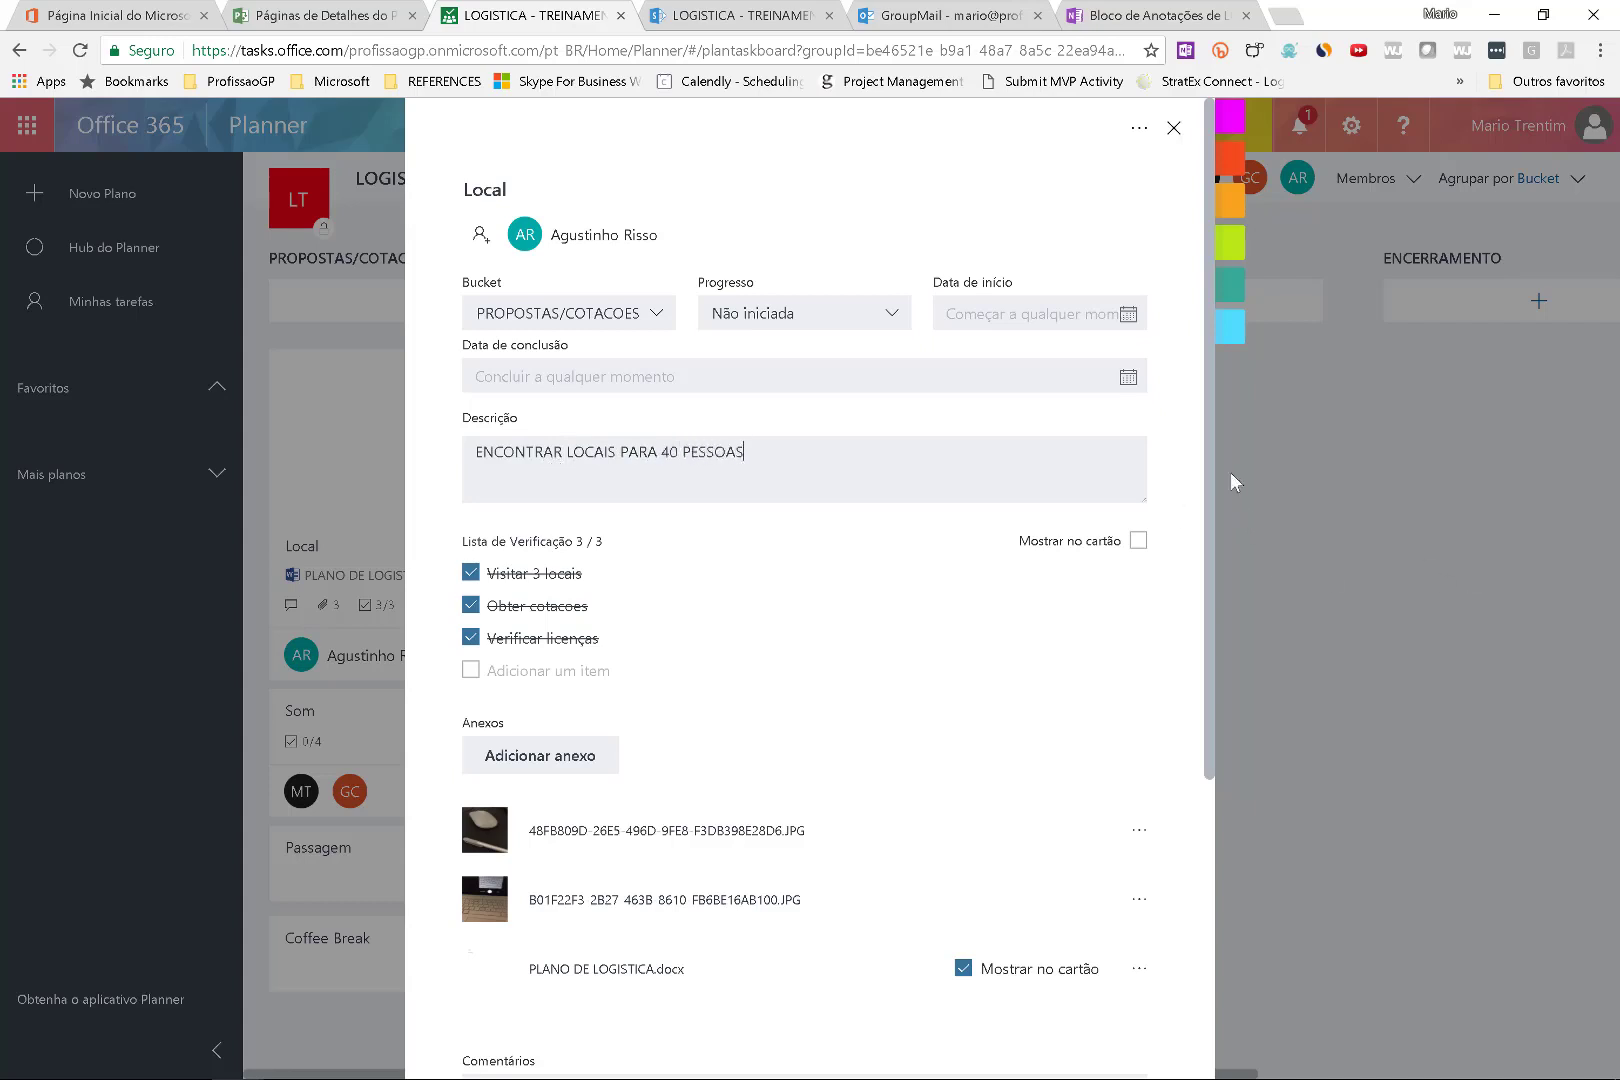
{"action": "left_click", "coordinate": [1245, 448]}
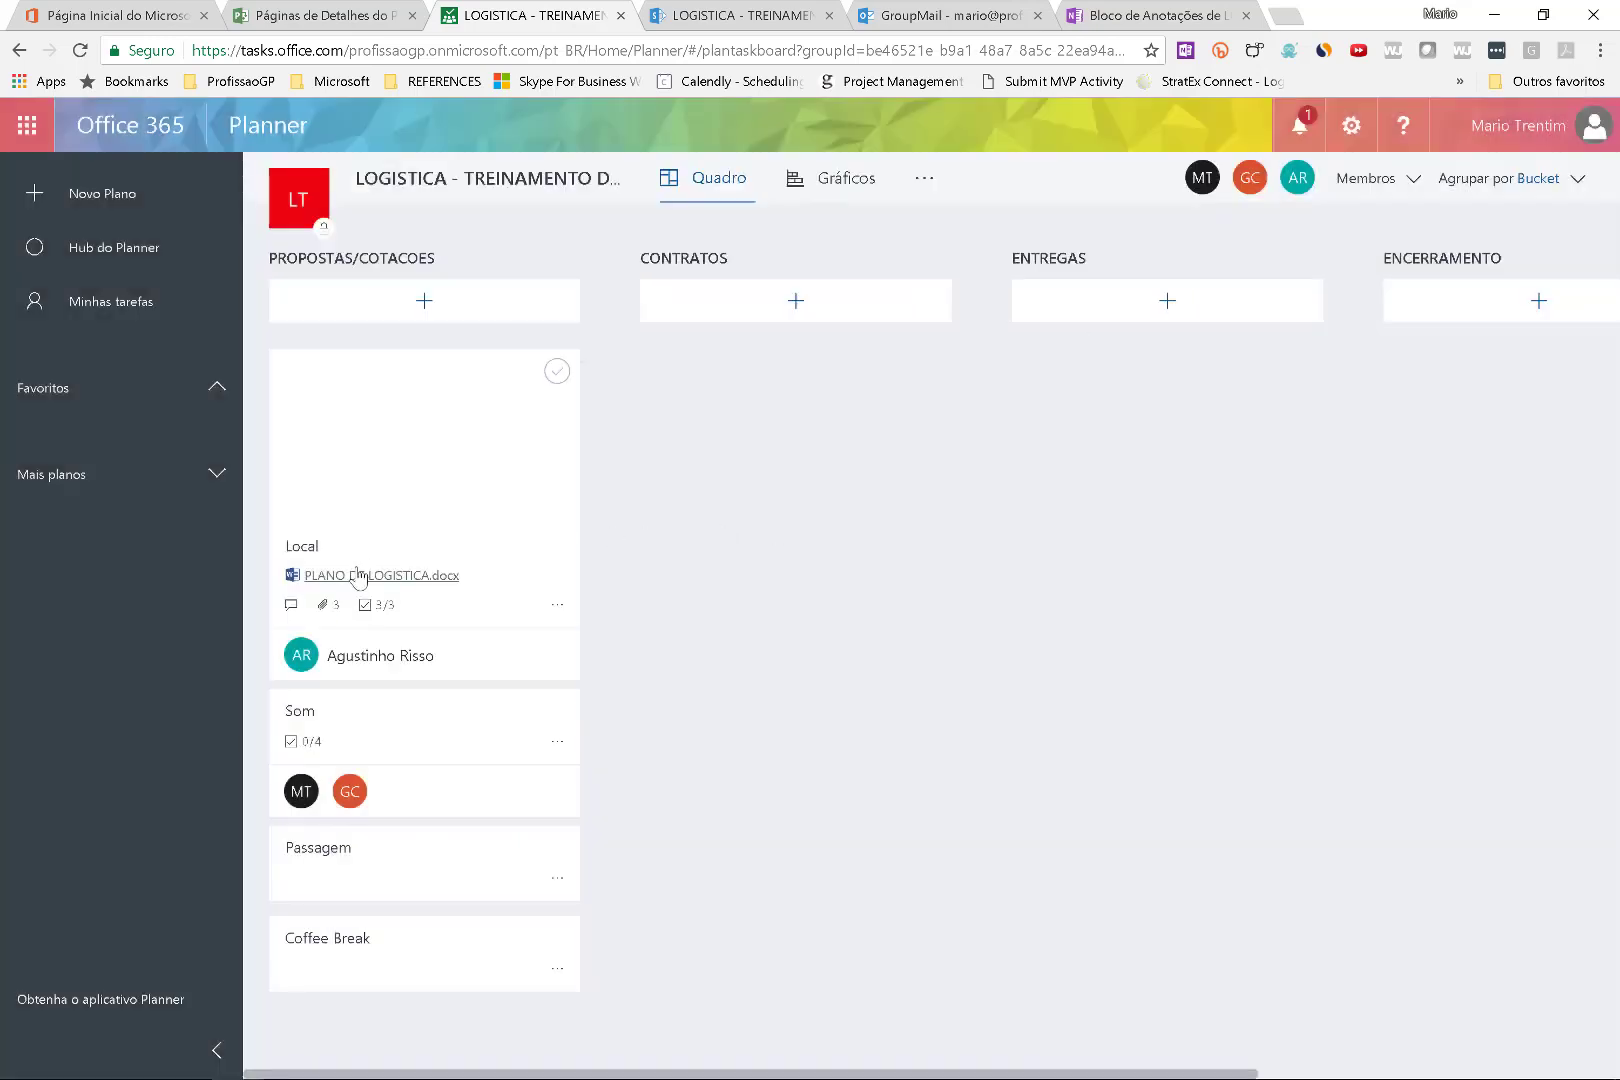
{"action": "left_click", "coordinate": [398, 447]}
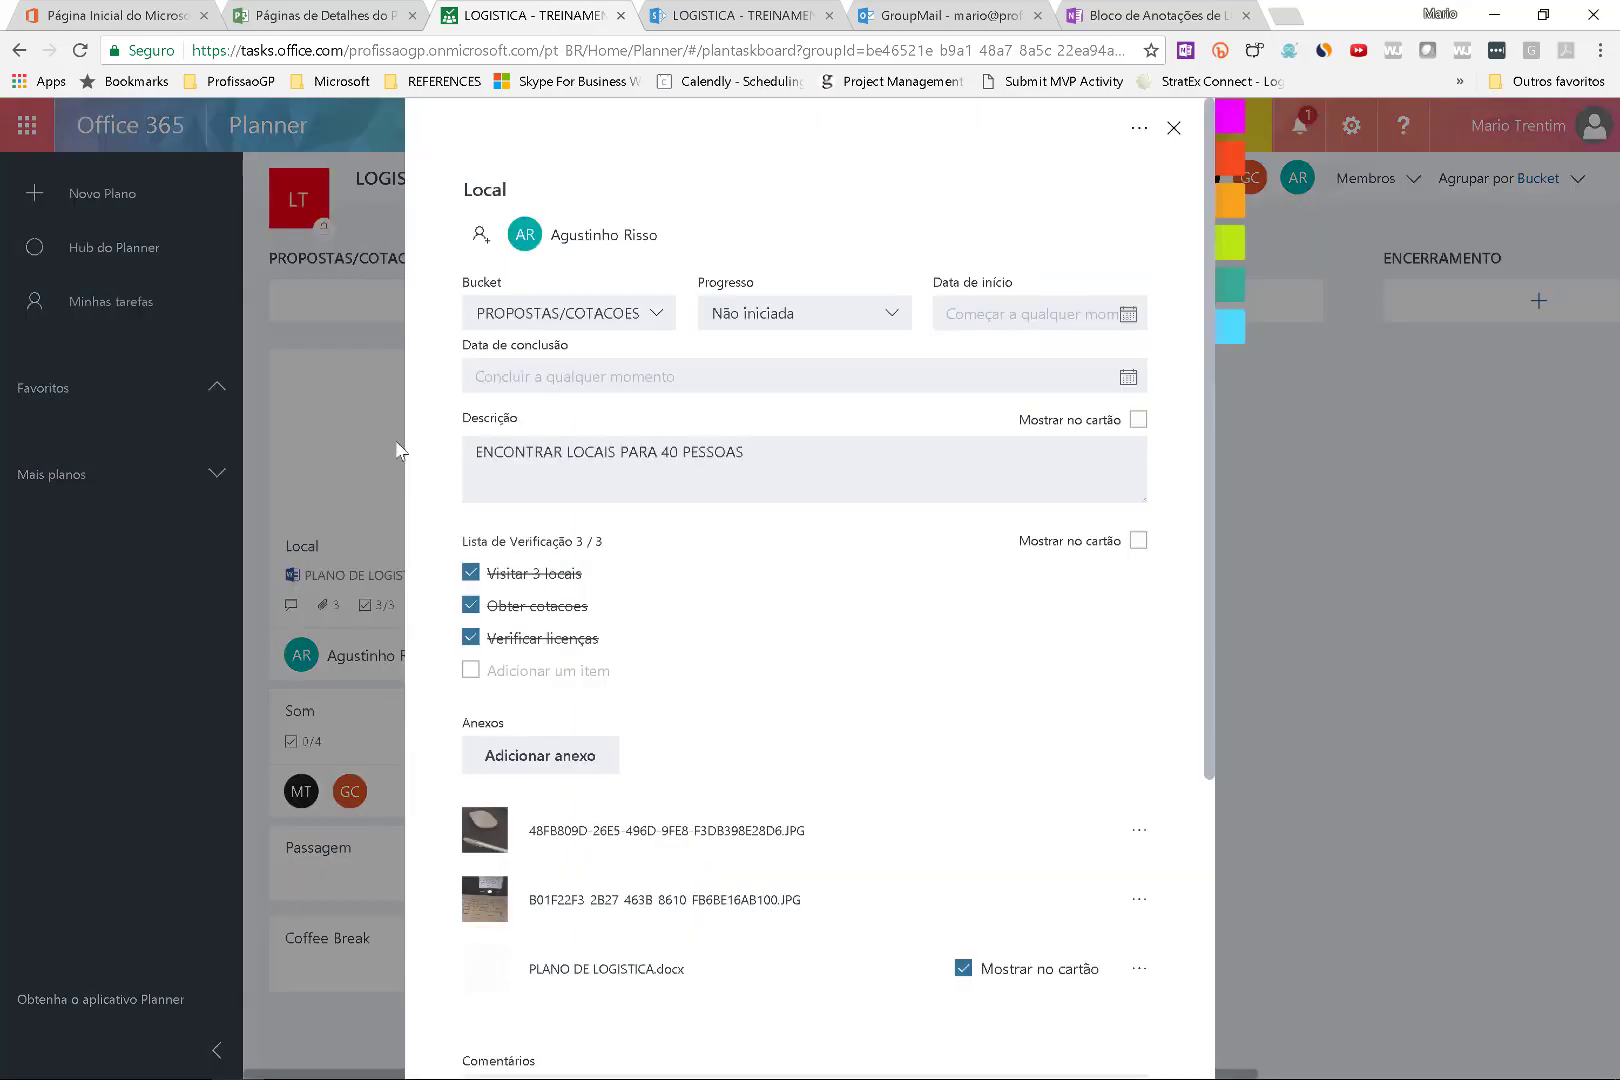
{"action": "left_click", "coordinate": [1172, 128]}
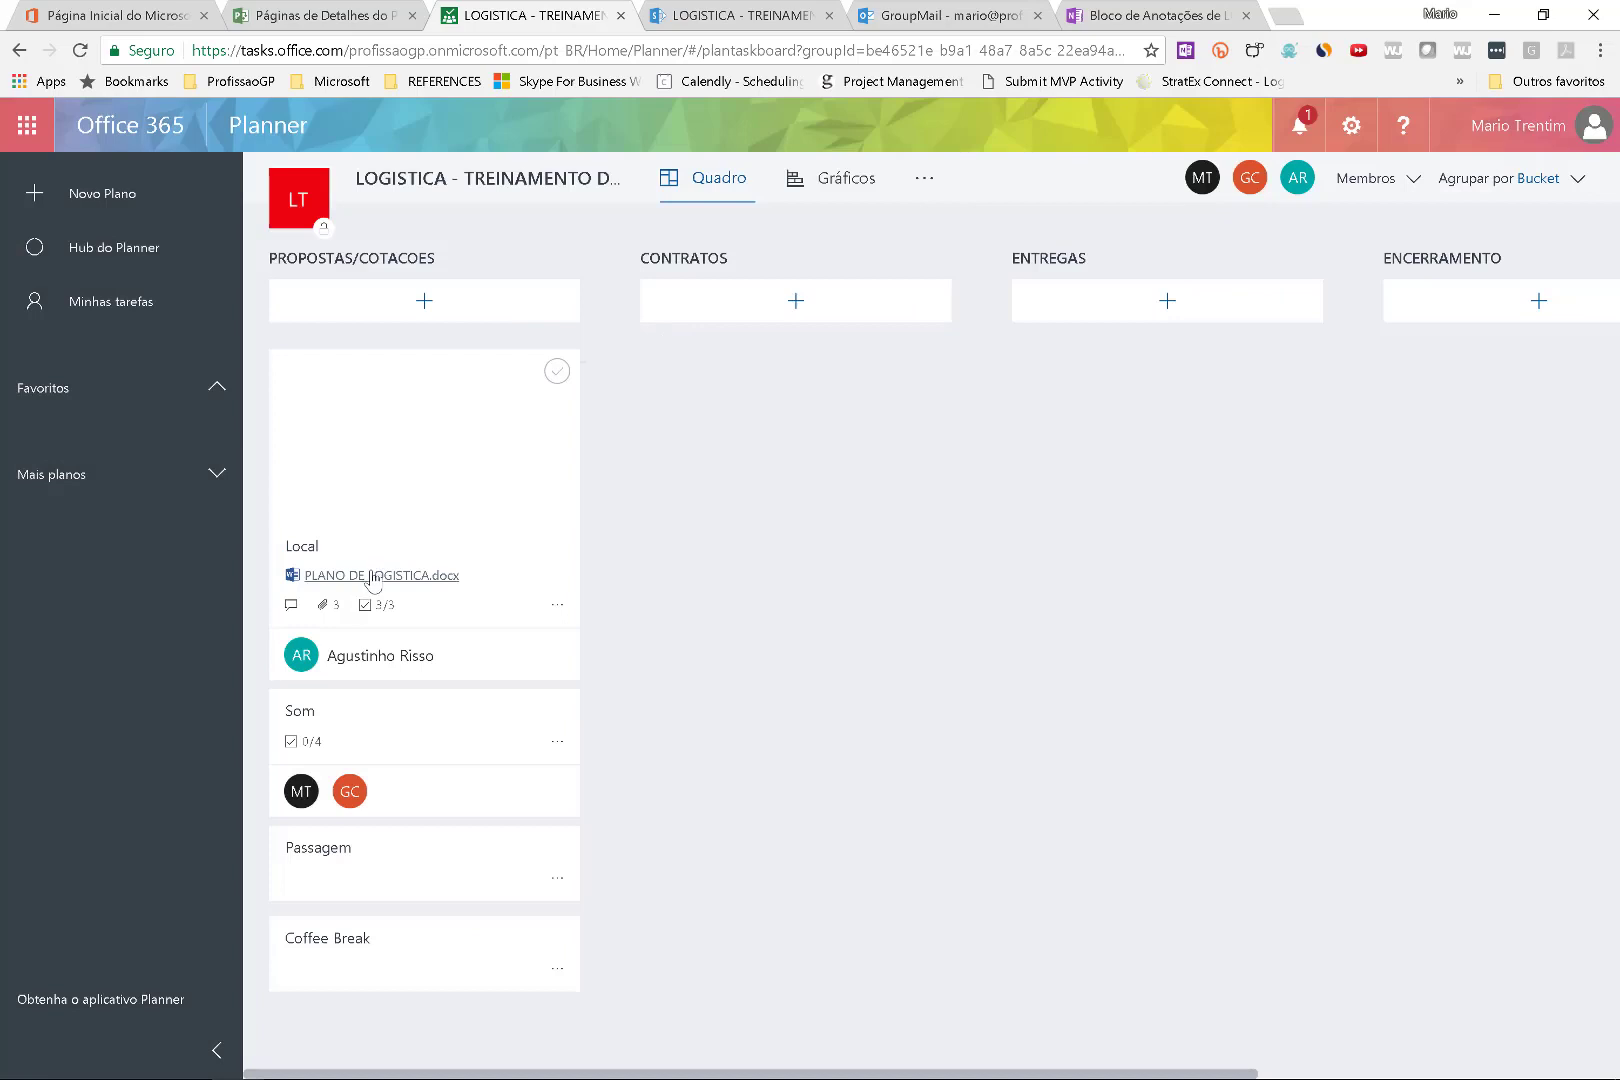
Open PLANO DE LOGISTICA.docx from the Local card in Word Online, then go to the Project Online schedule tab.
{"action": "left_click", "coordinate": [373, 577]}
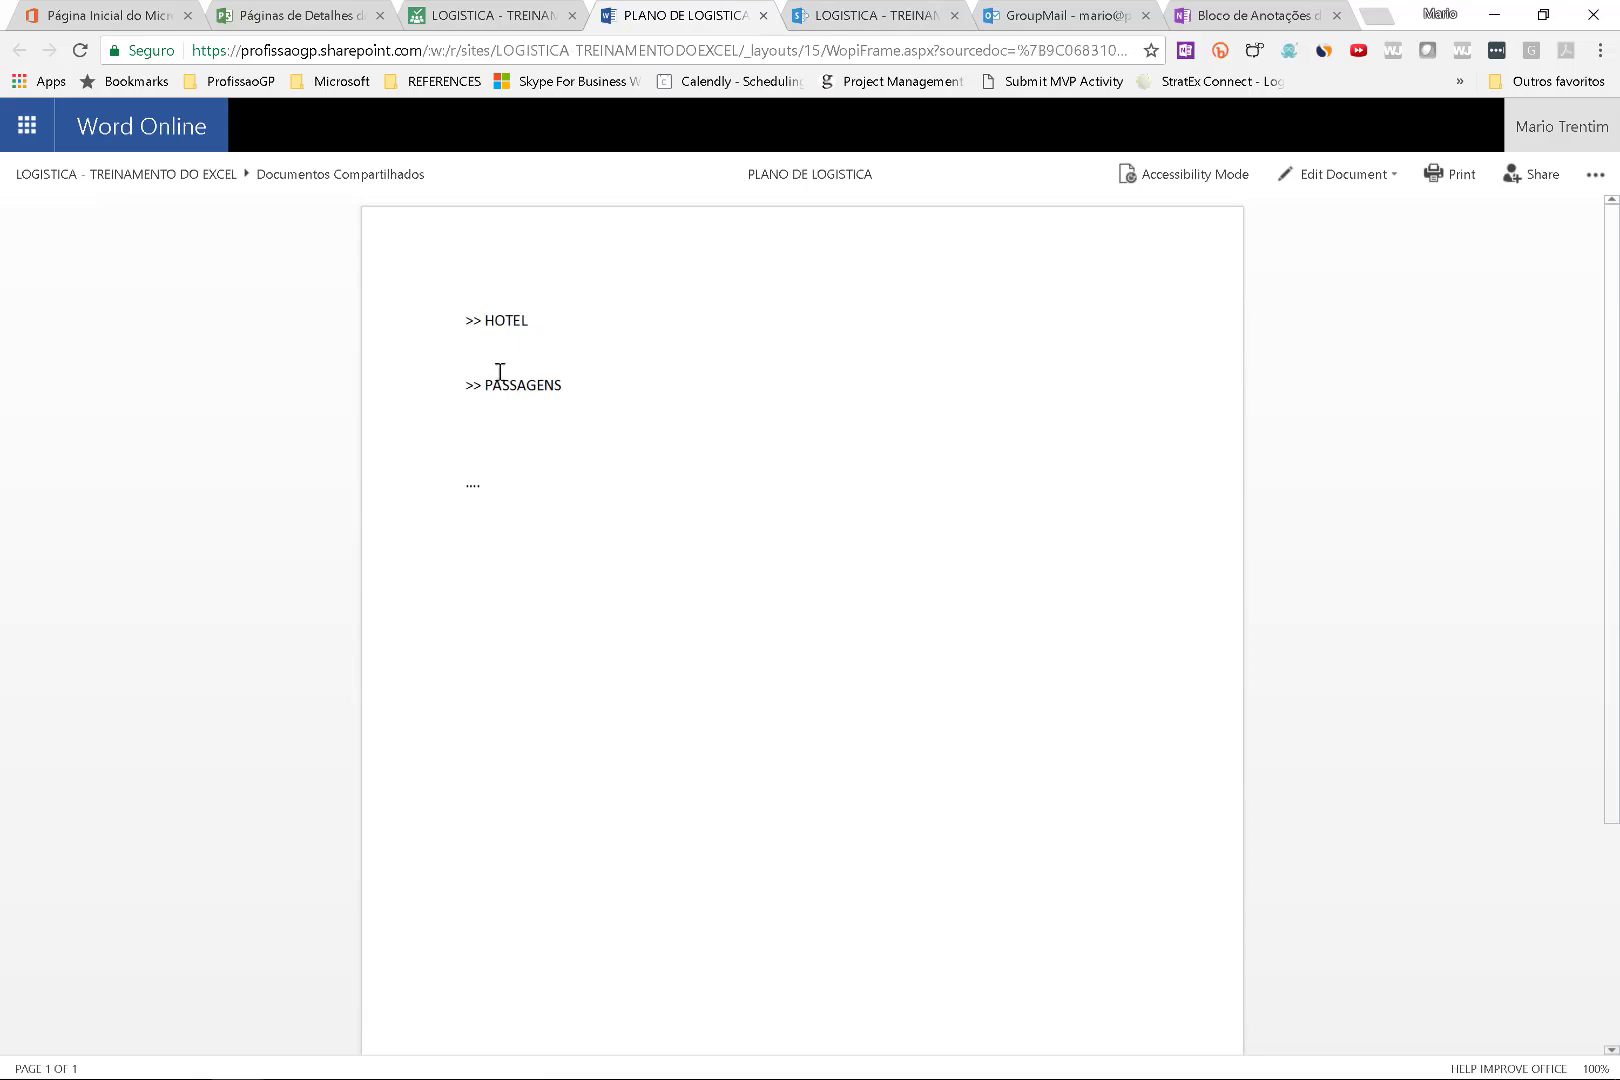
{"action": "left_click", "coordinate": [479, 14]}
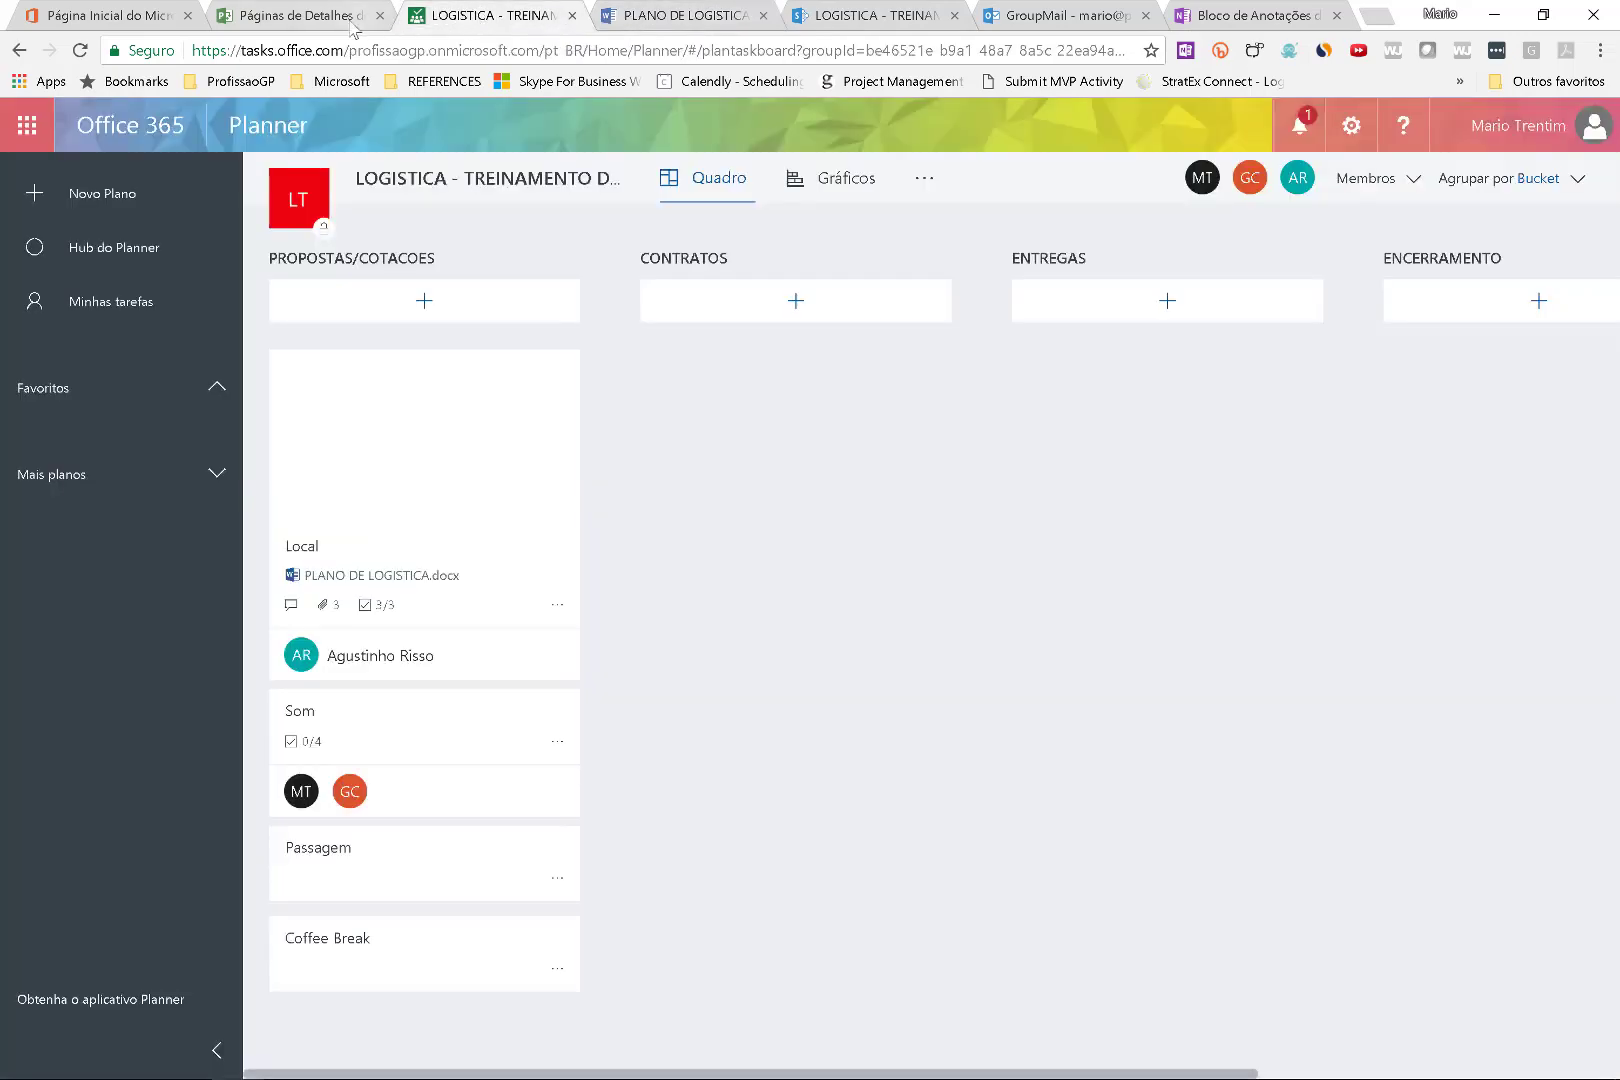
{"action": "left_click", "coordinate": [352, 20]}
{"action": "left_click", "coordinate": [468, 14]}
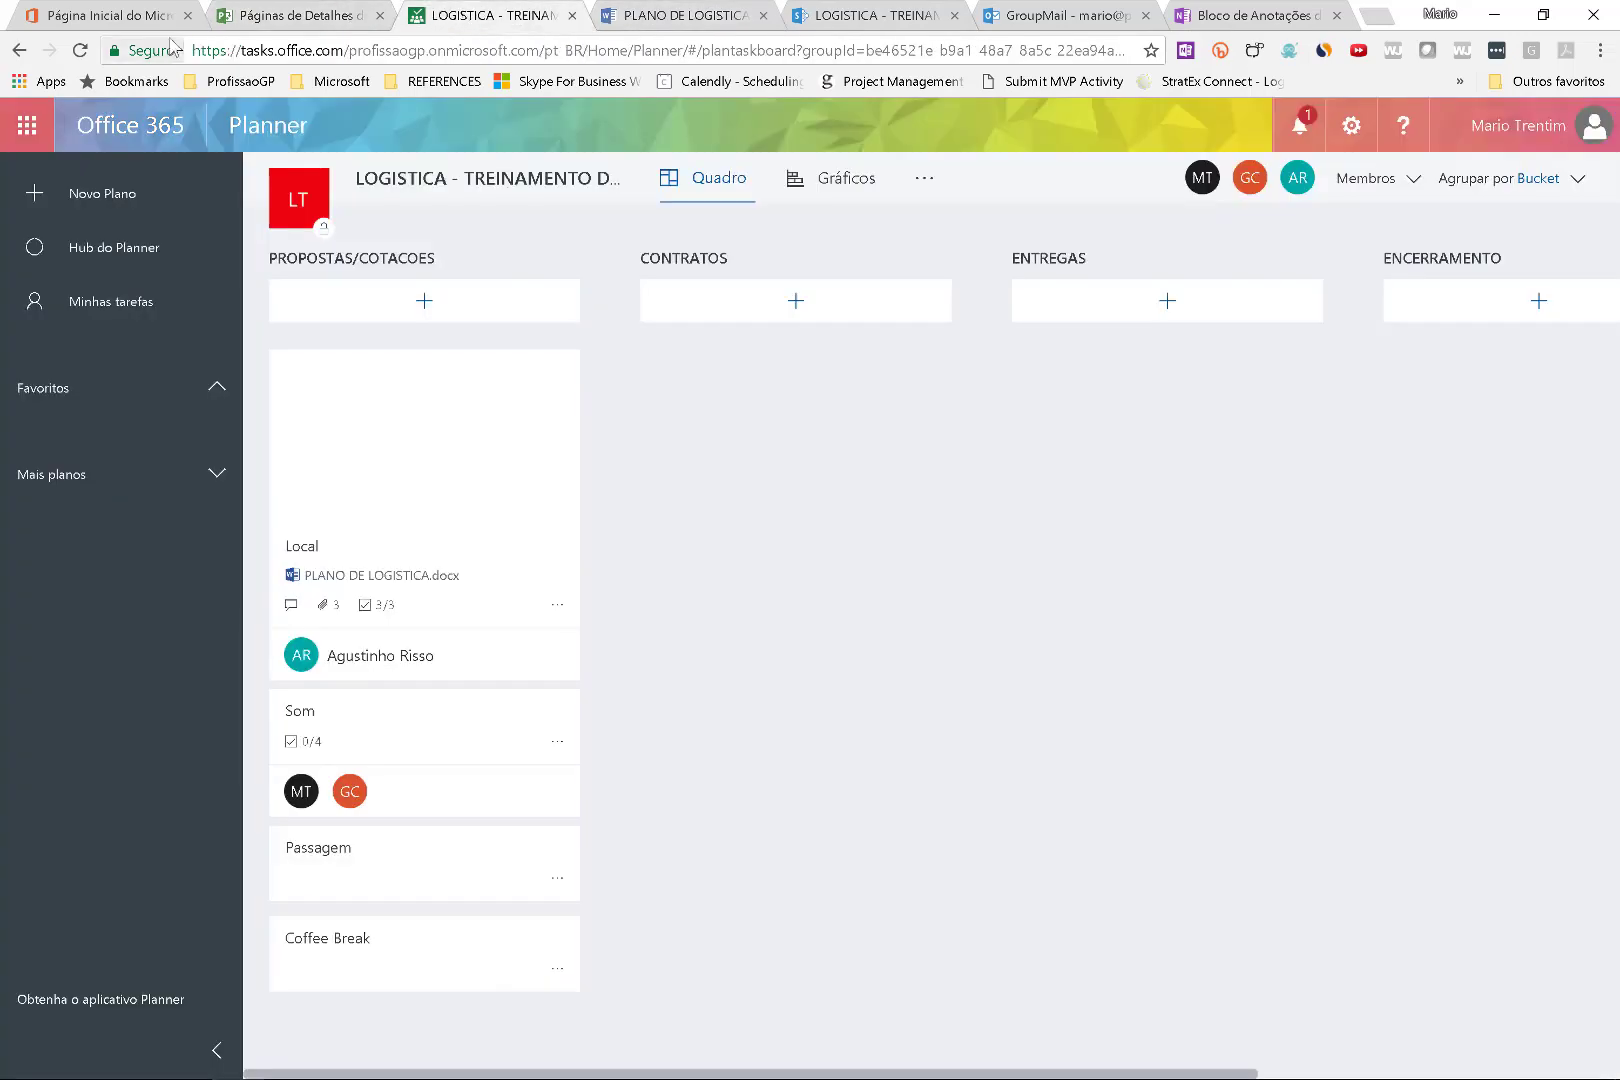
{"action": "left_click", "coordinate": [282, 28]}
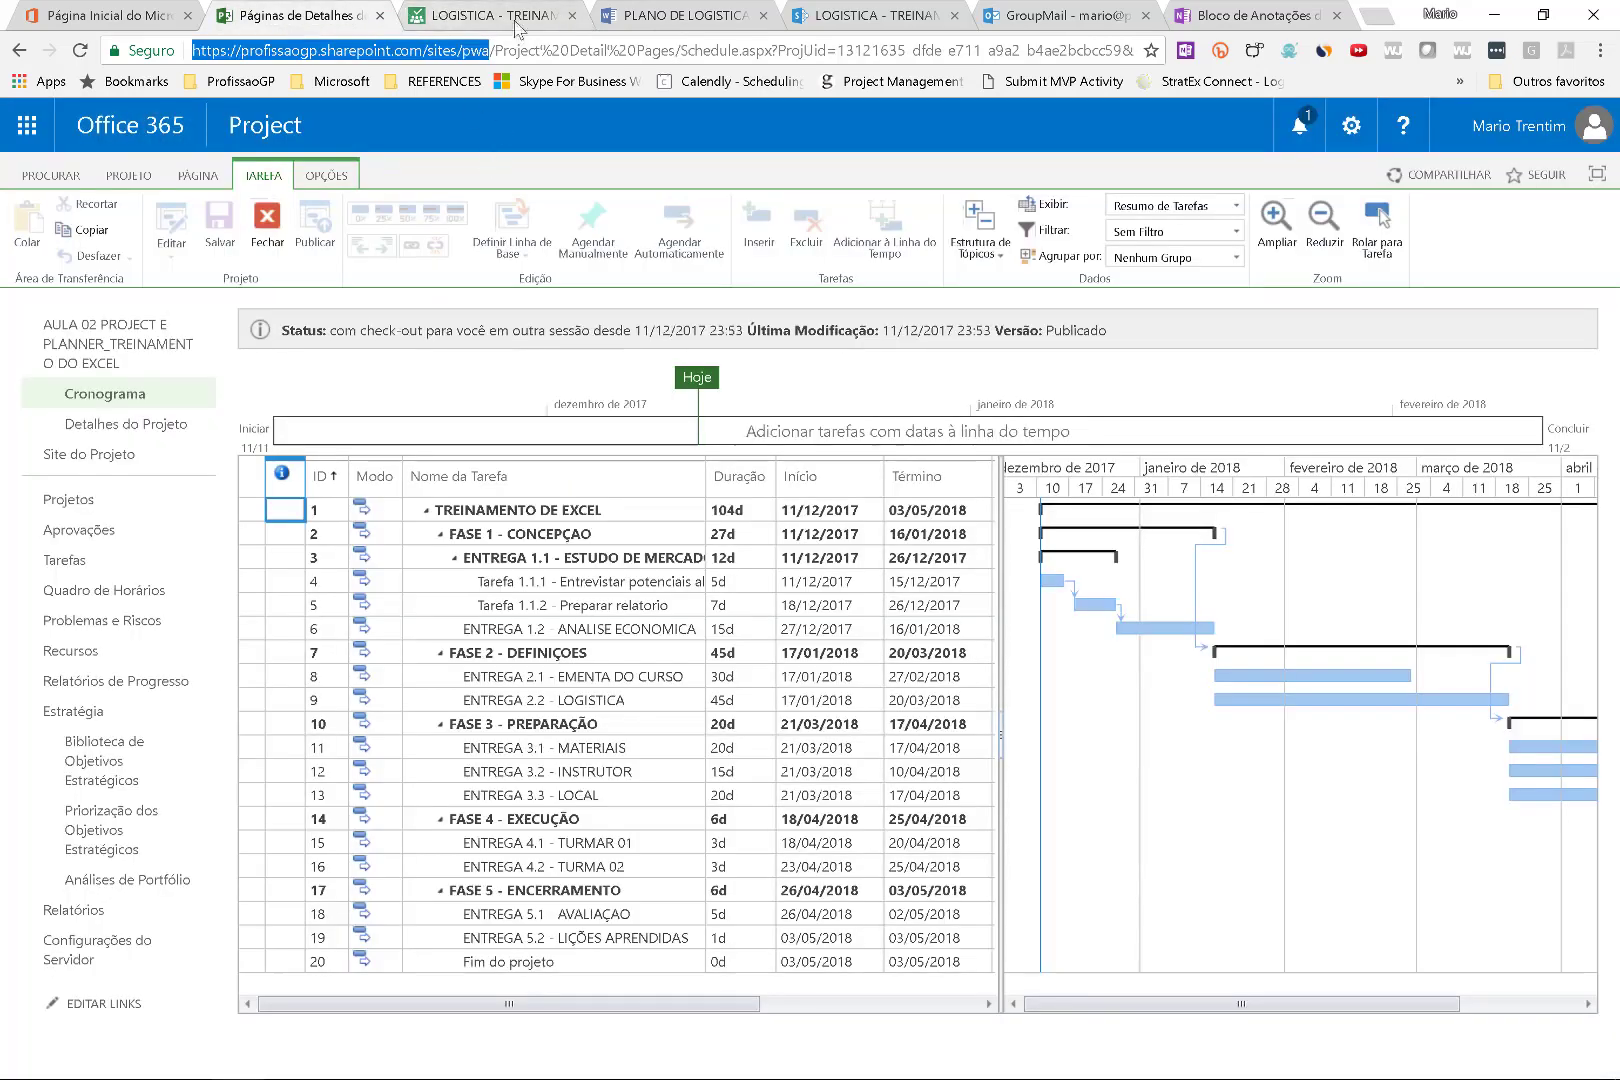
Reload the TREINAMENTO DE EXCEL schedule page, choosing Continuar to resubmit the form.
{"action": "left_click", "coordinate": [80, 50]}
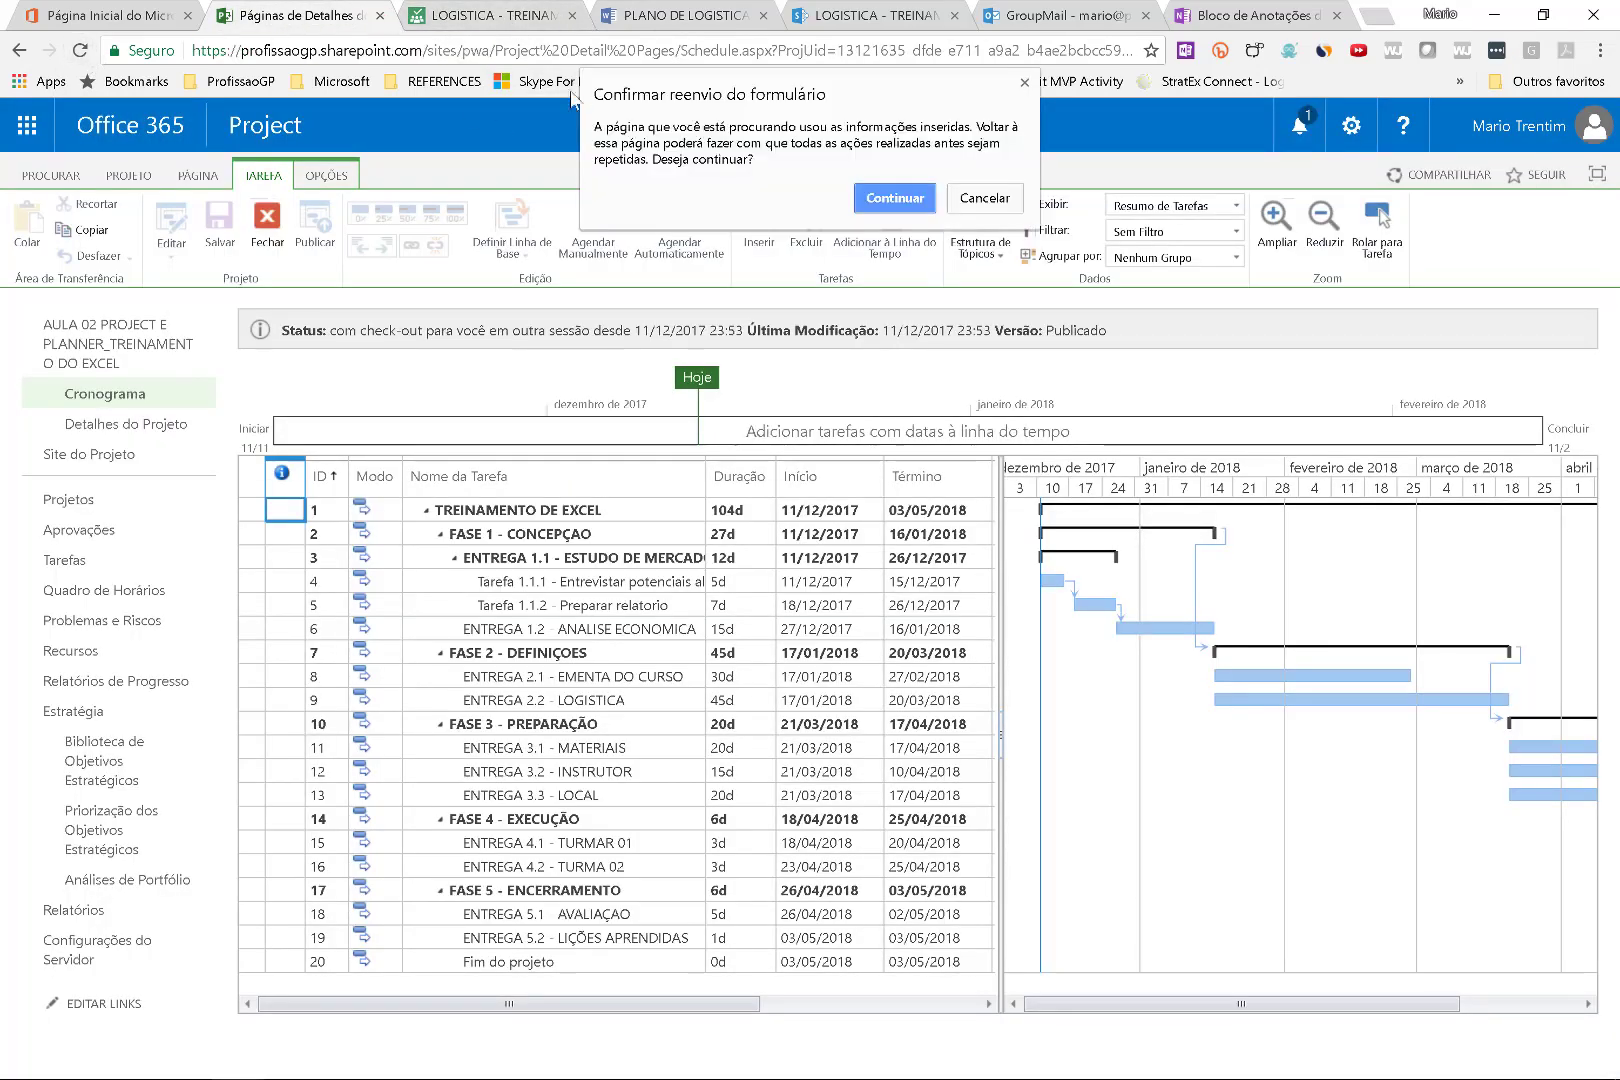
{"action": "left_click", "coordinate": [878, 198]}
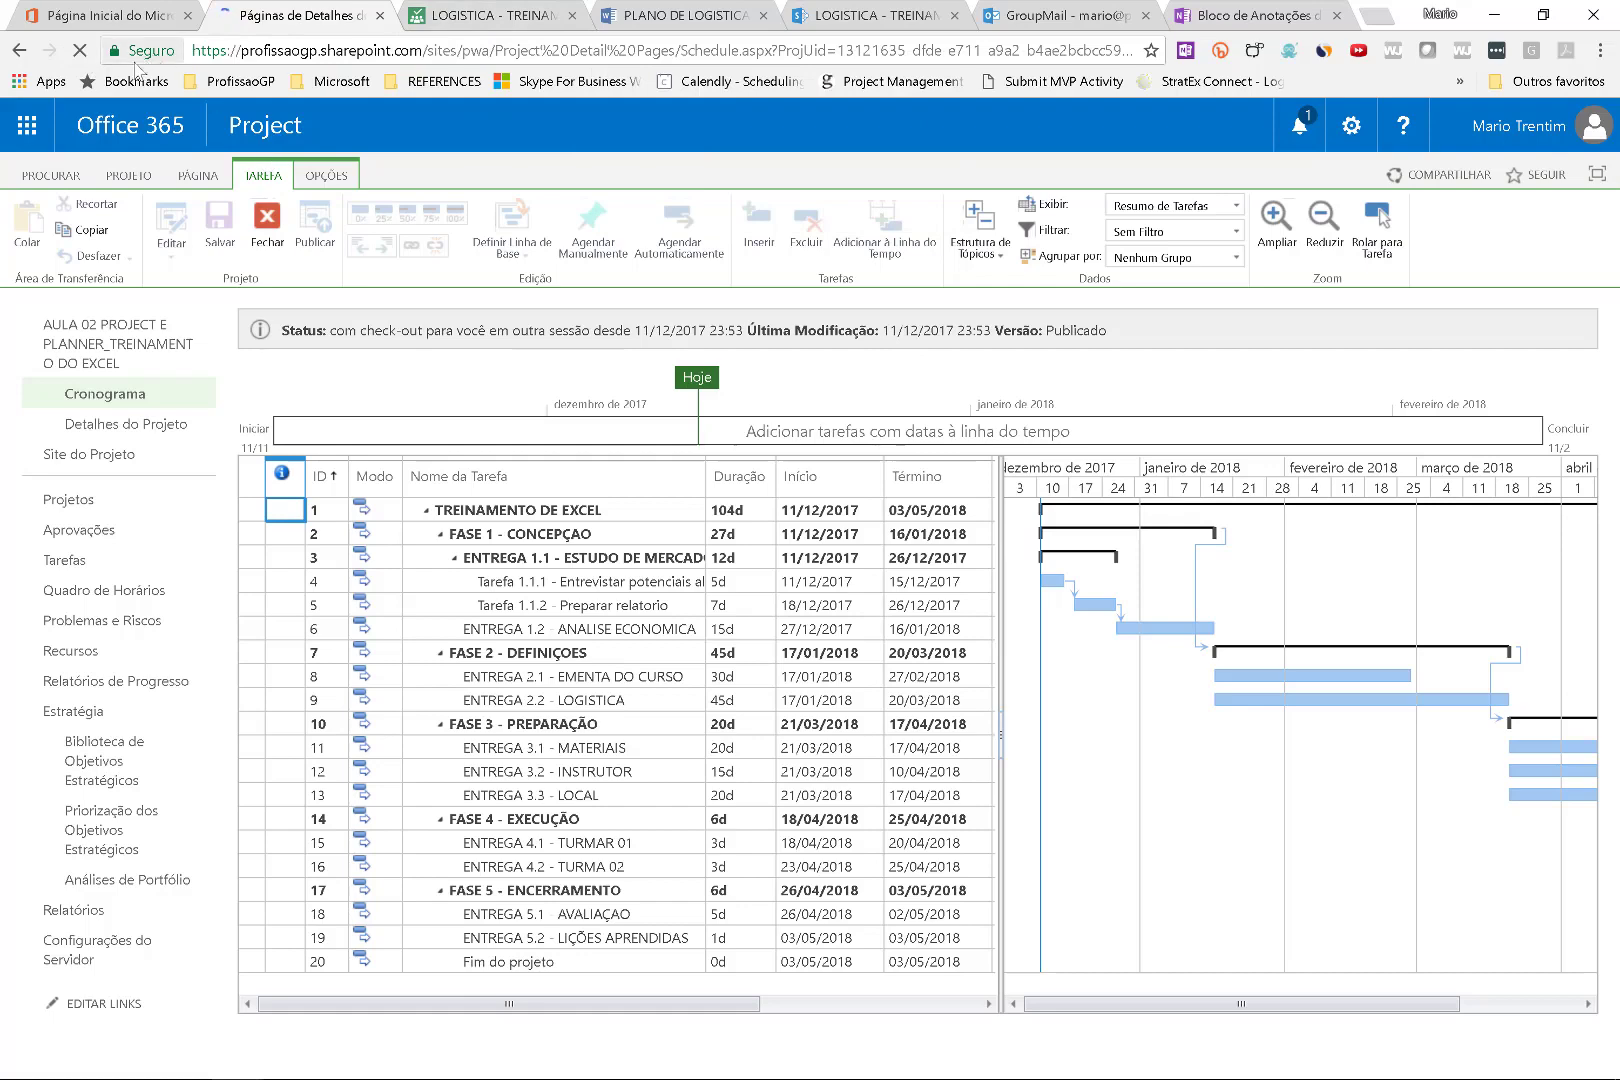
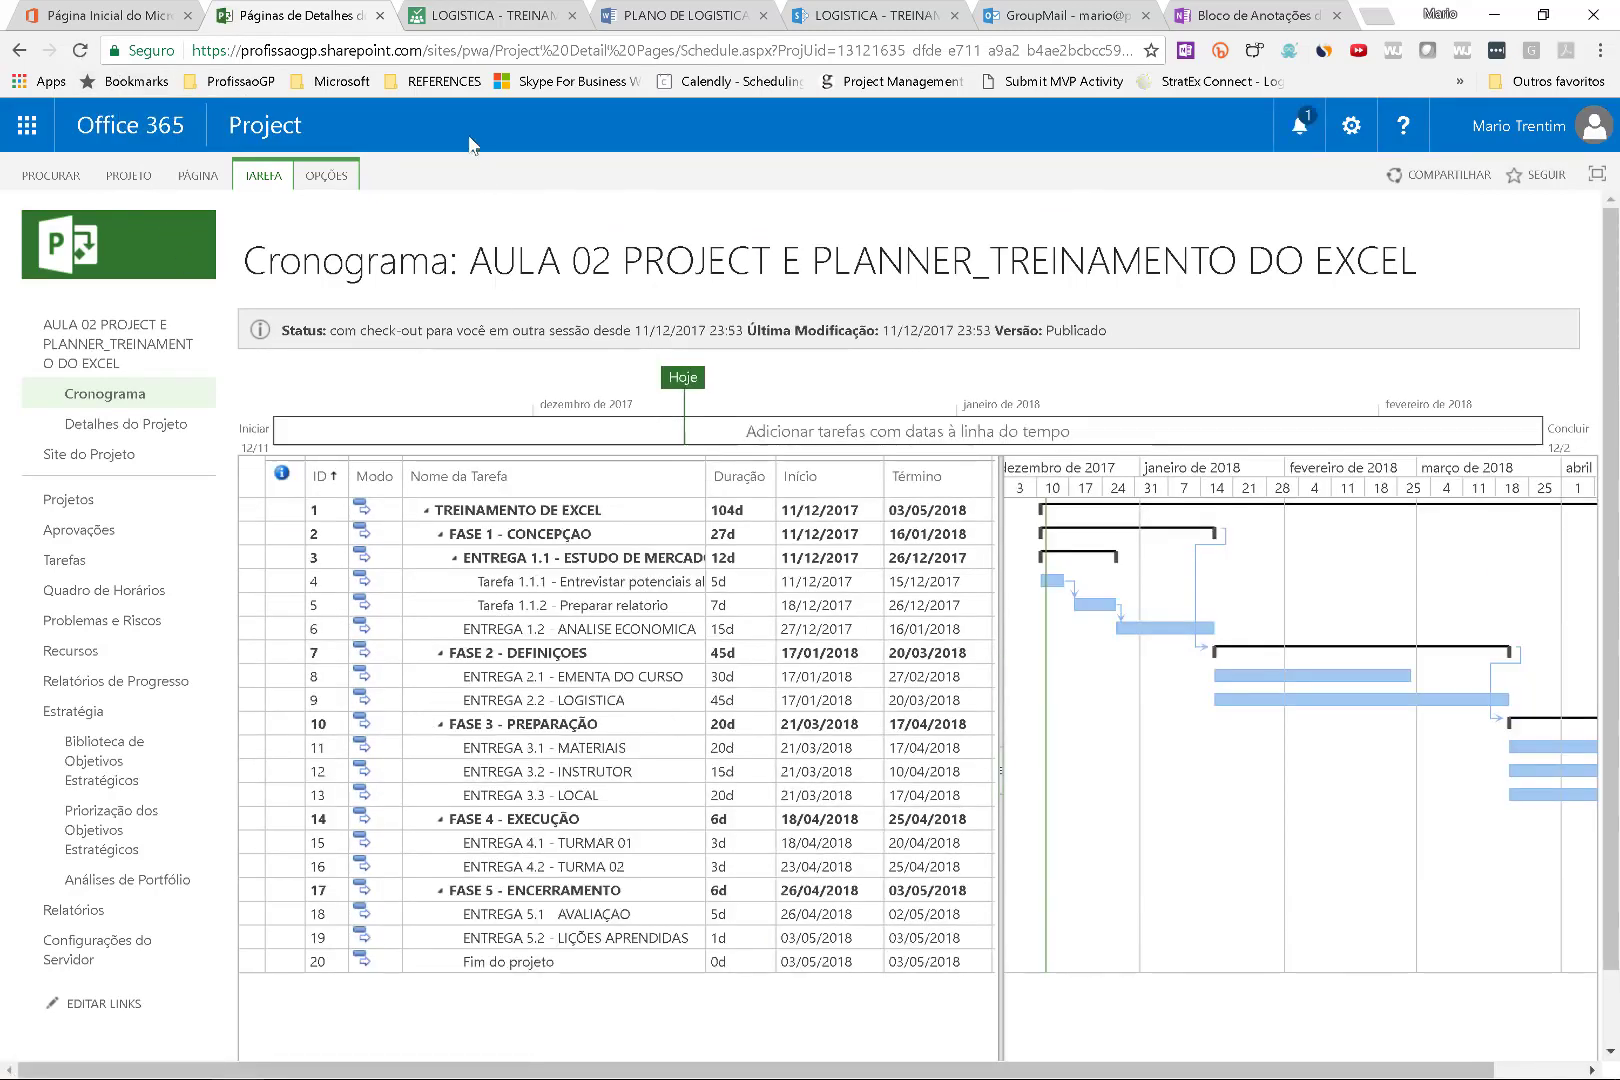
Switch to the LOGISTICA Planner board, then bring the Project Professional Excel training plan back to the front.
{"action": "left_click", "coordinate": [498, 17]}
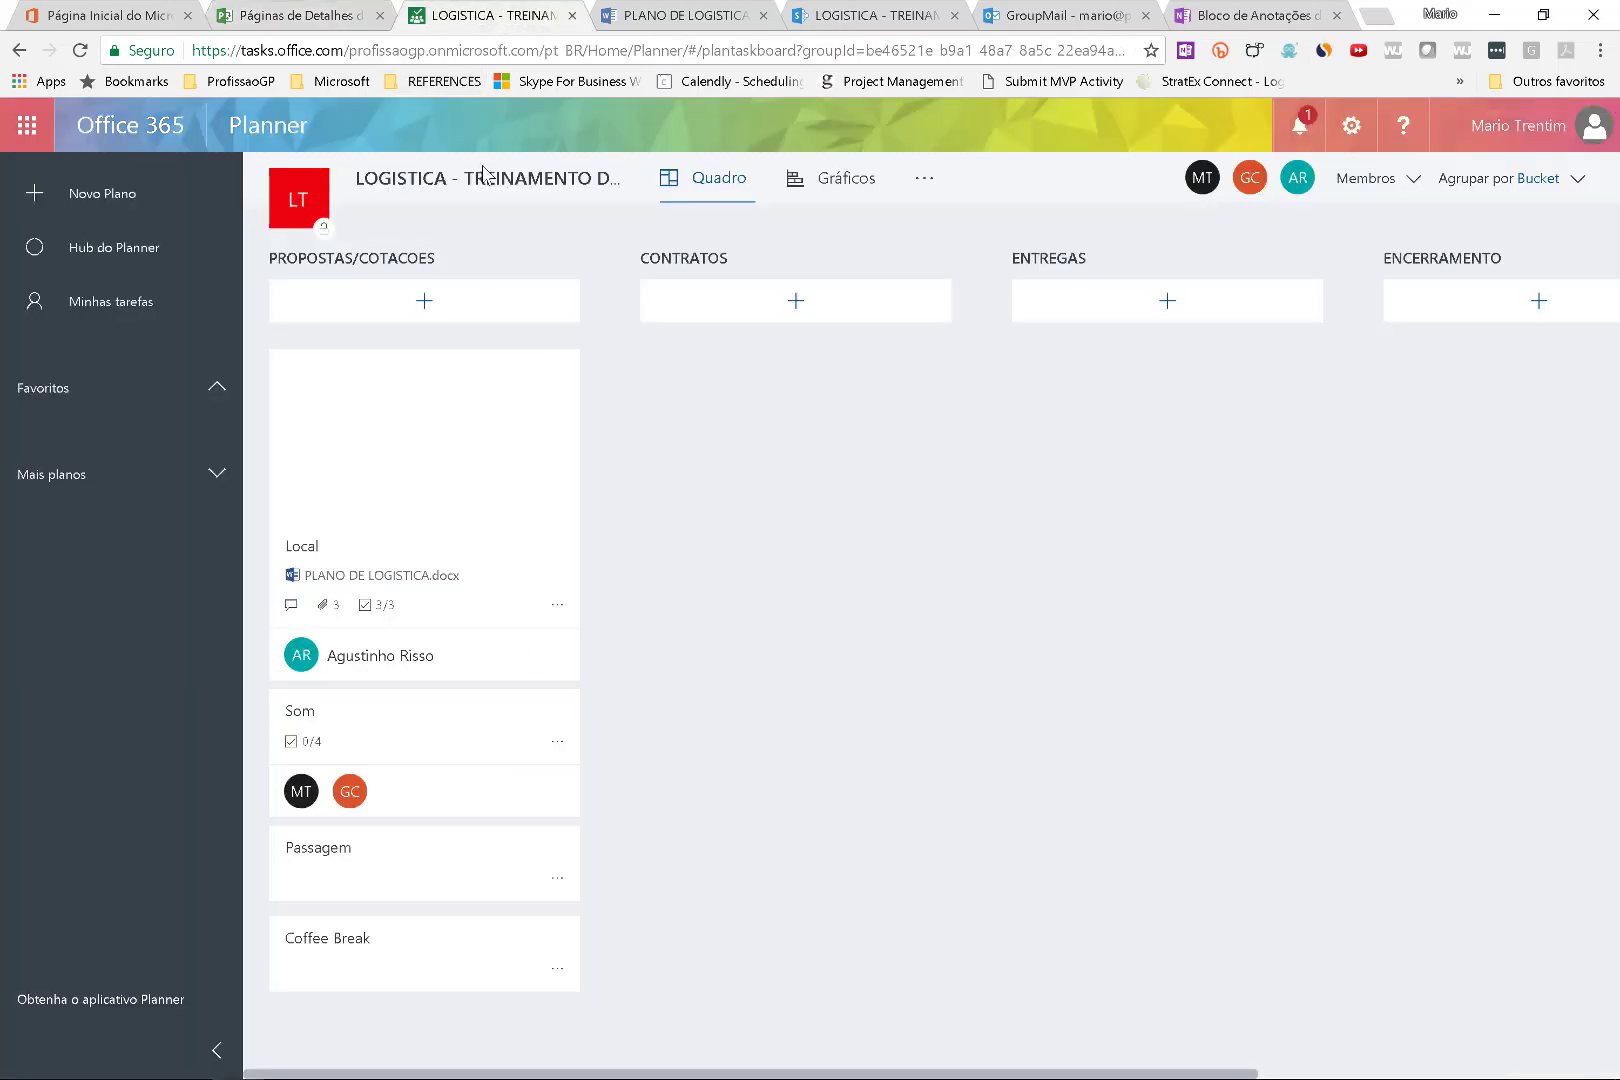
{"action": "key", "text": "alt+Tab"}
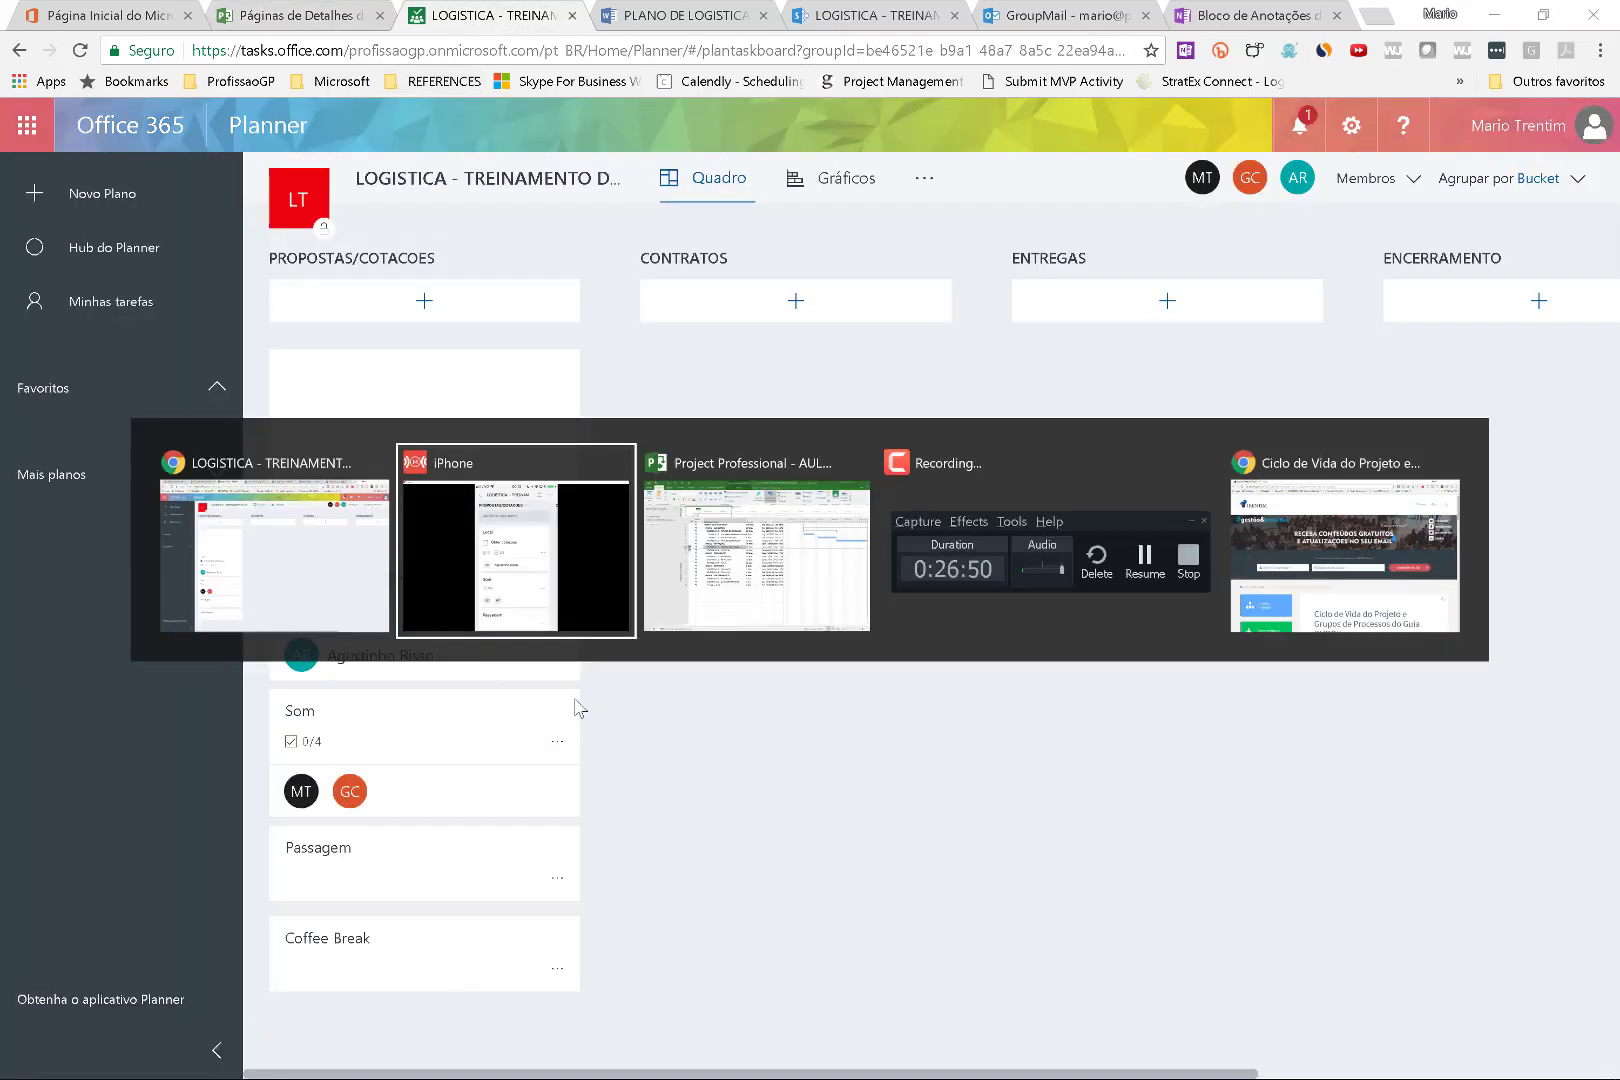
{"action": "left_click", "coordinate": [654, 592]}
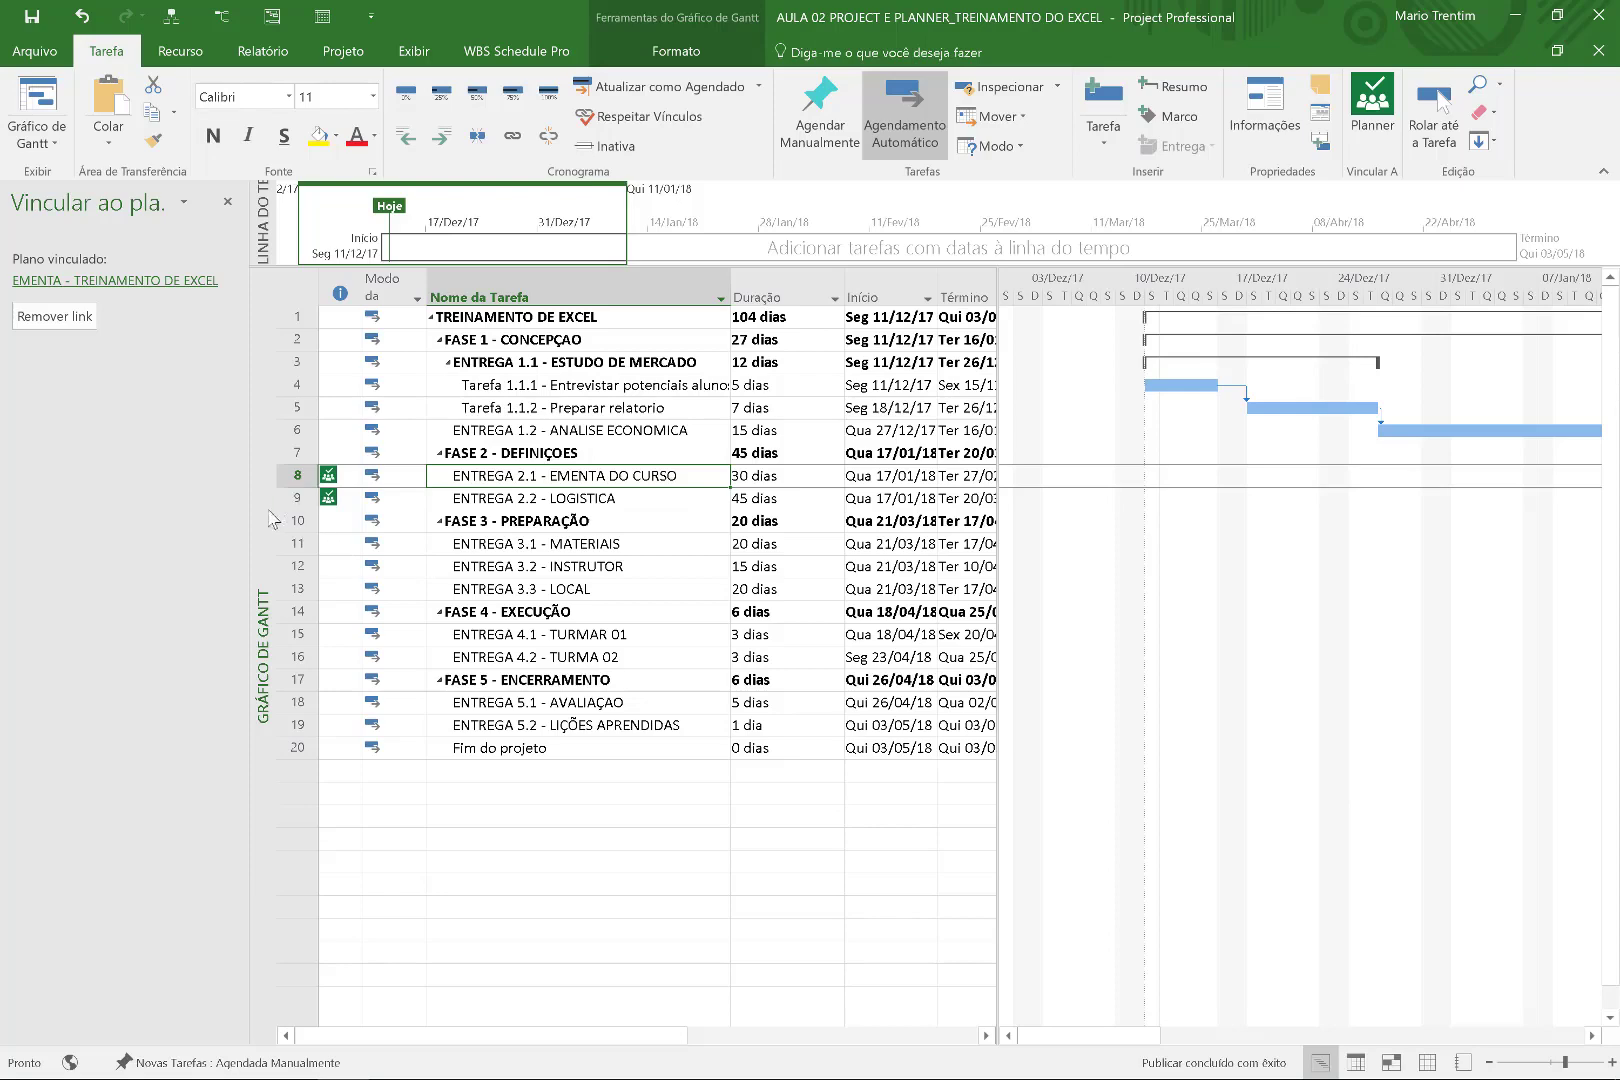
Widen the task table and check which Planner plan ENTREGA 2.1 is linked to.
{"action": "left_click_drag", "start_coordinate": [248, 517], "coordinate": [196, 505]}
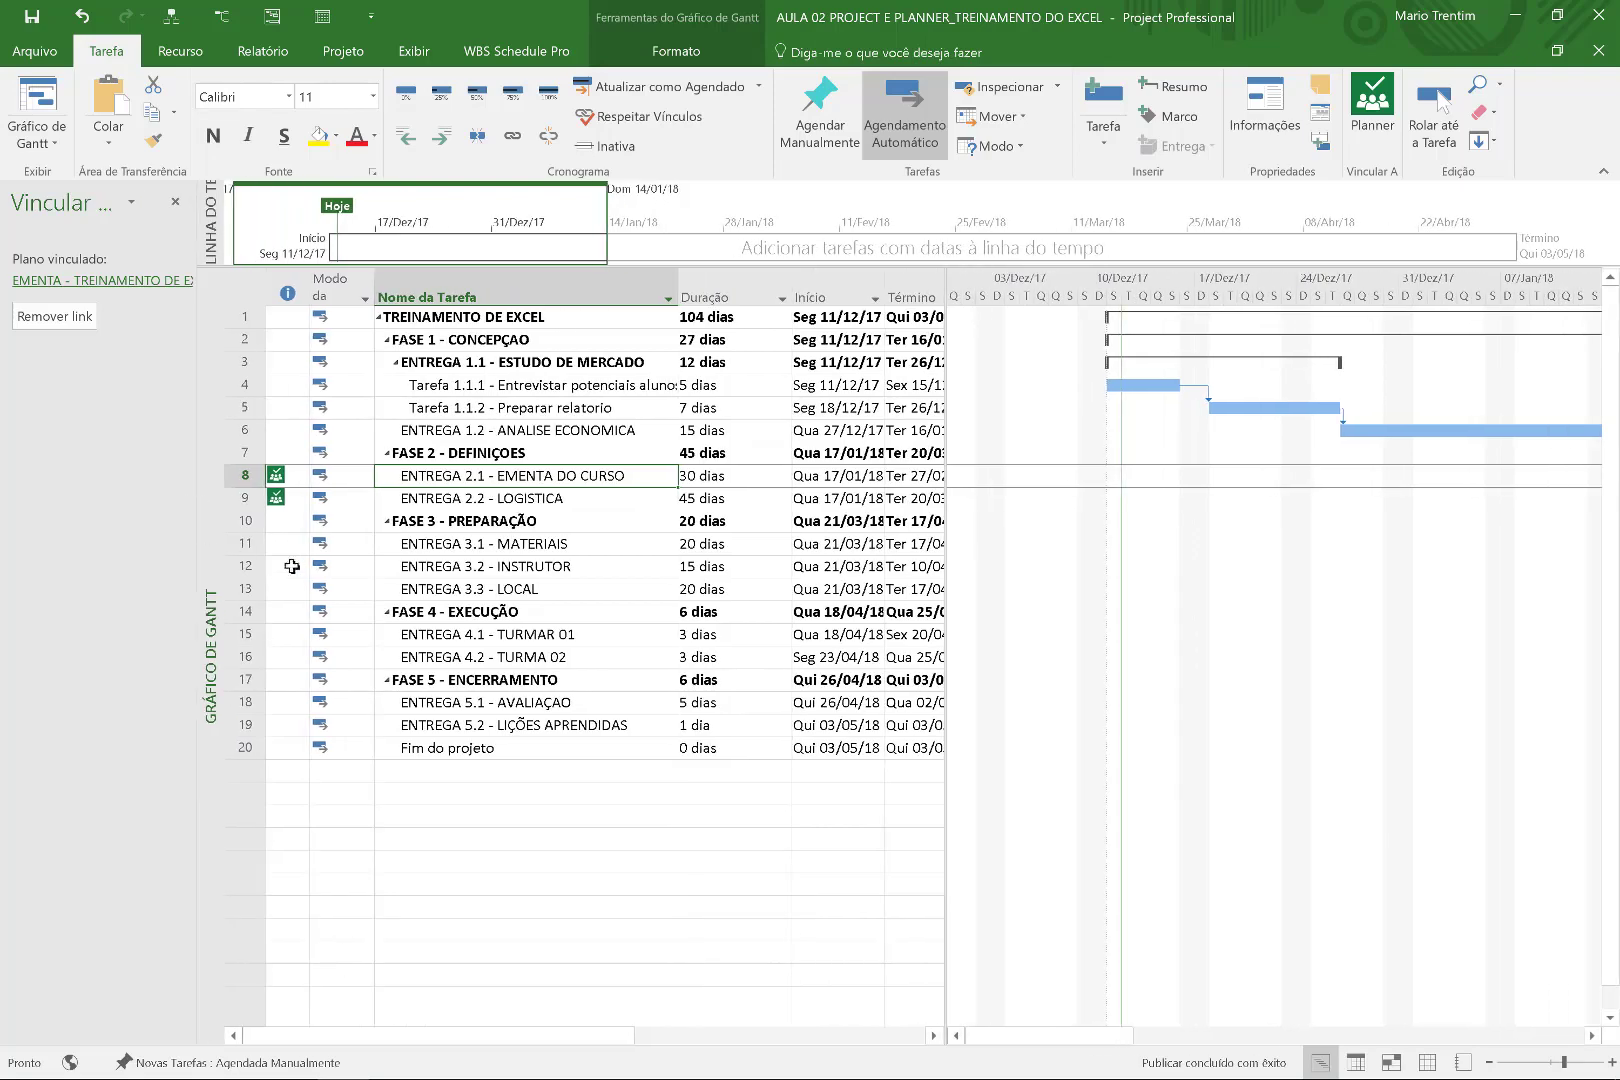
{"action": "left_click", "coordinate": [747, 657]}
{"action": "left_click", "coordinate": [526, 883]}
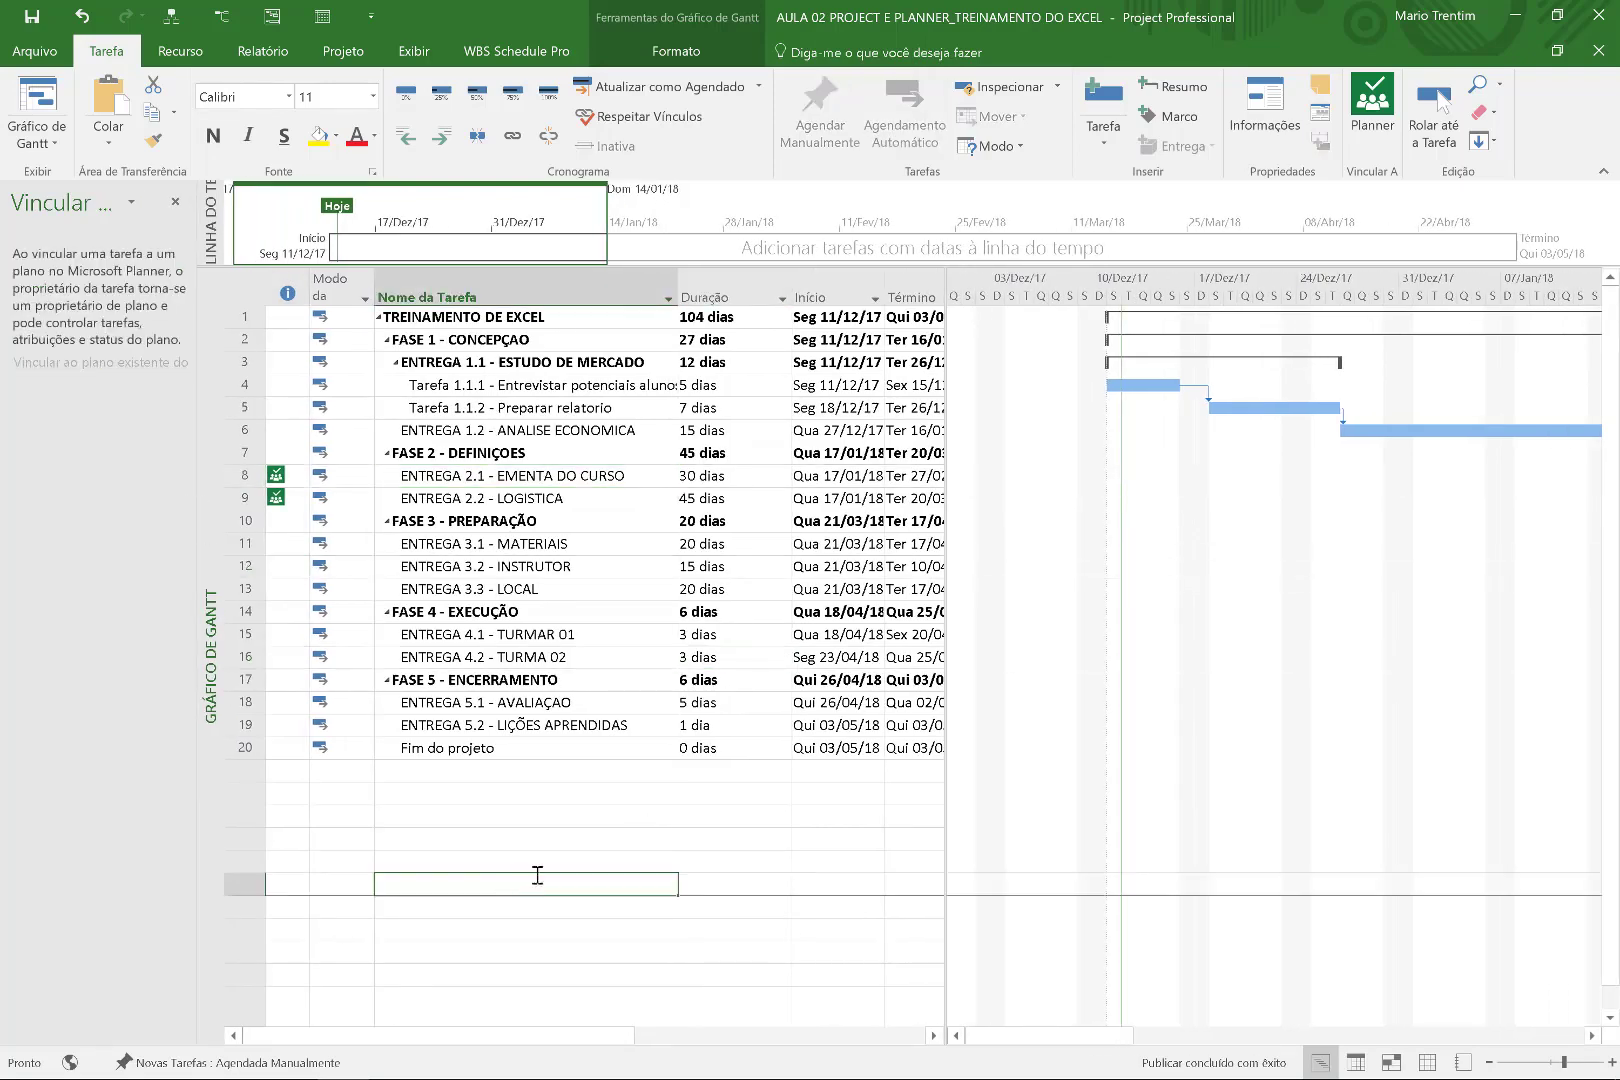
{"action": "left_click", "coordinate": [526, 478]}
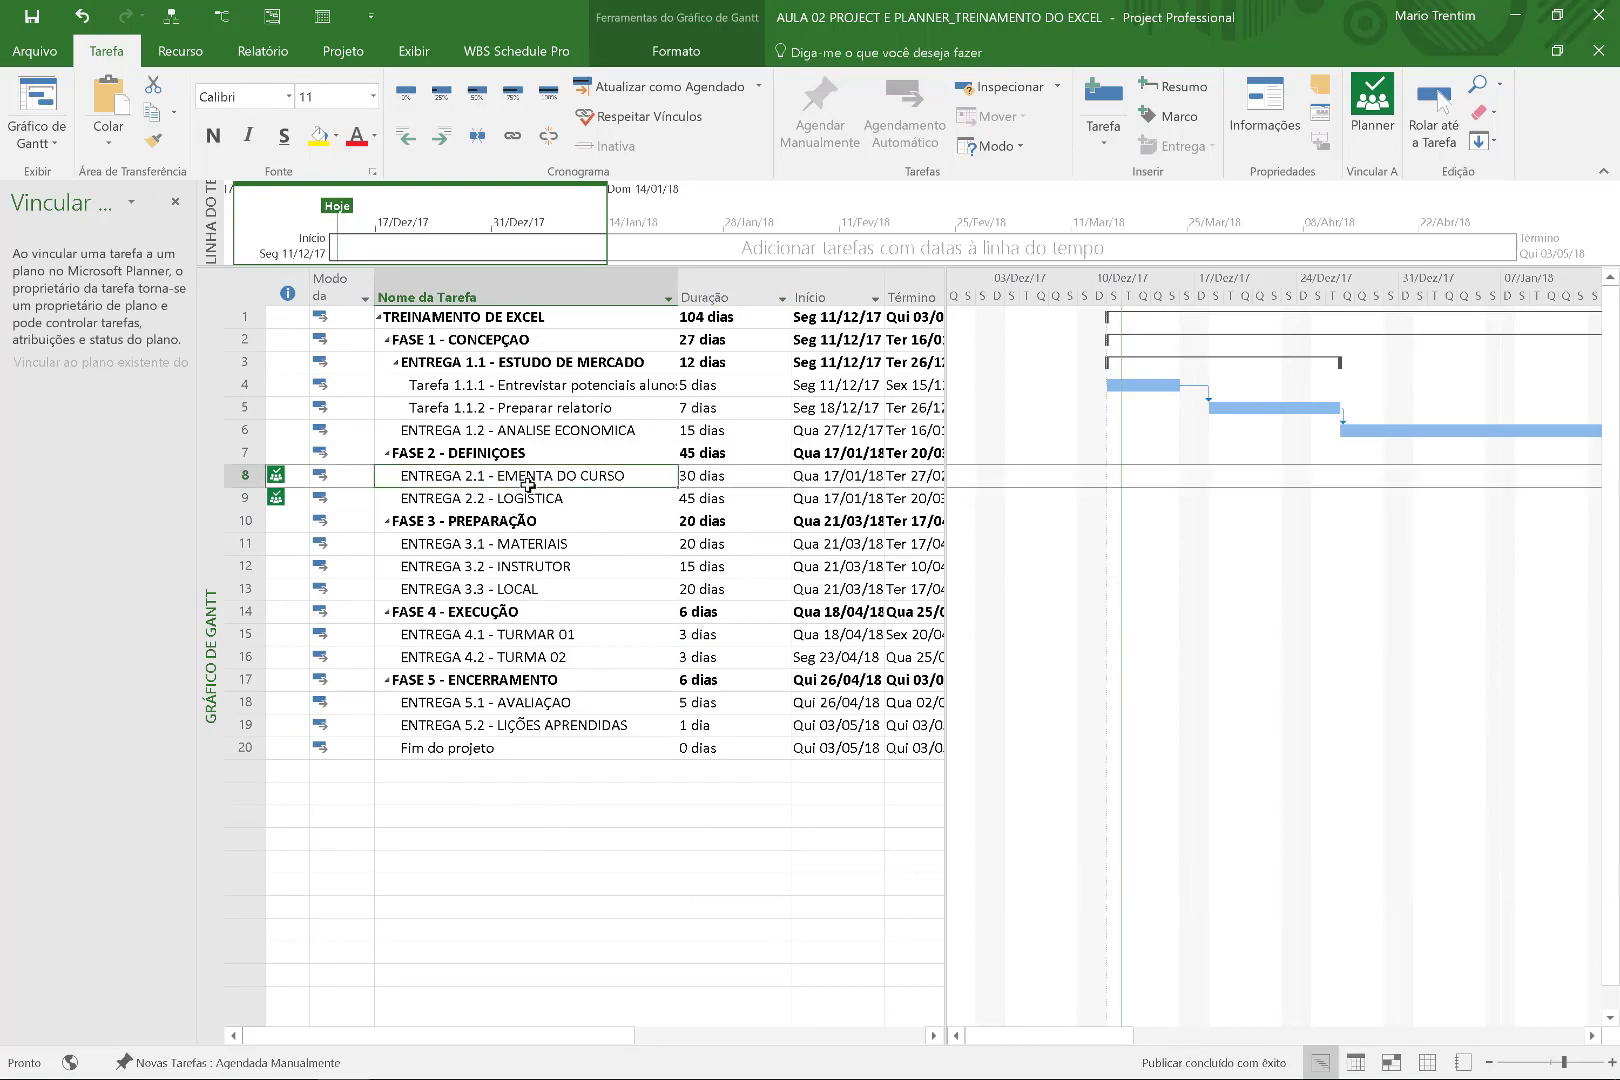
{"action": "left_click", "coordinate": [483, 752]}
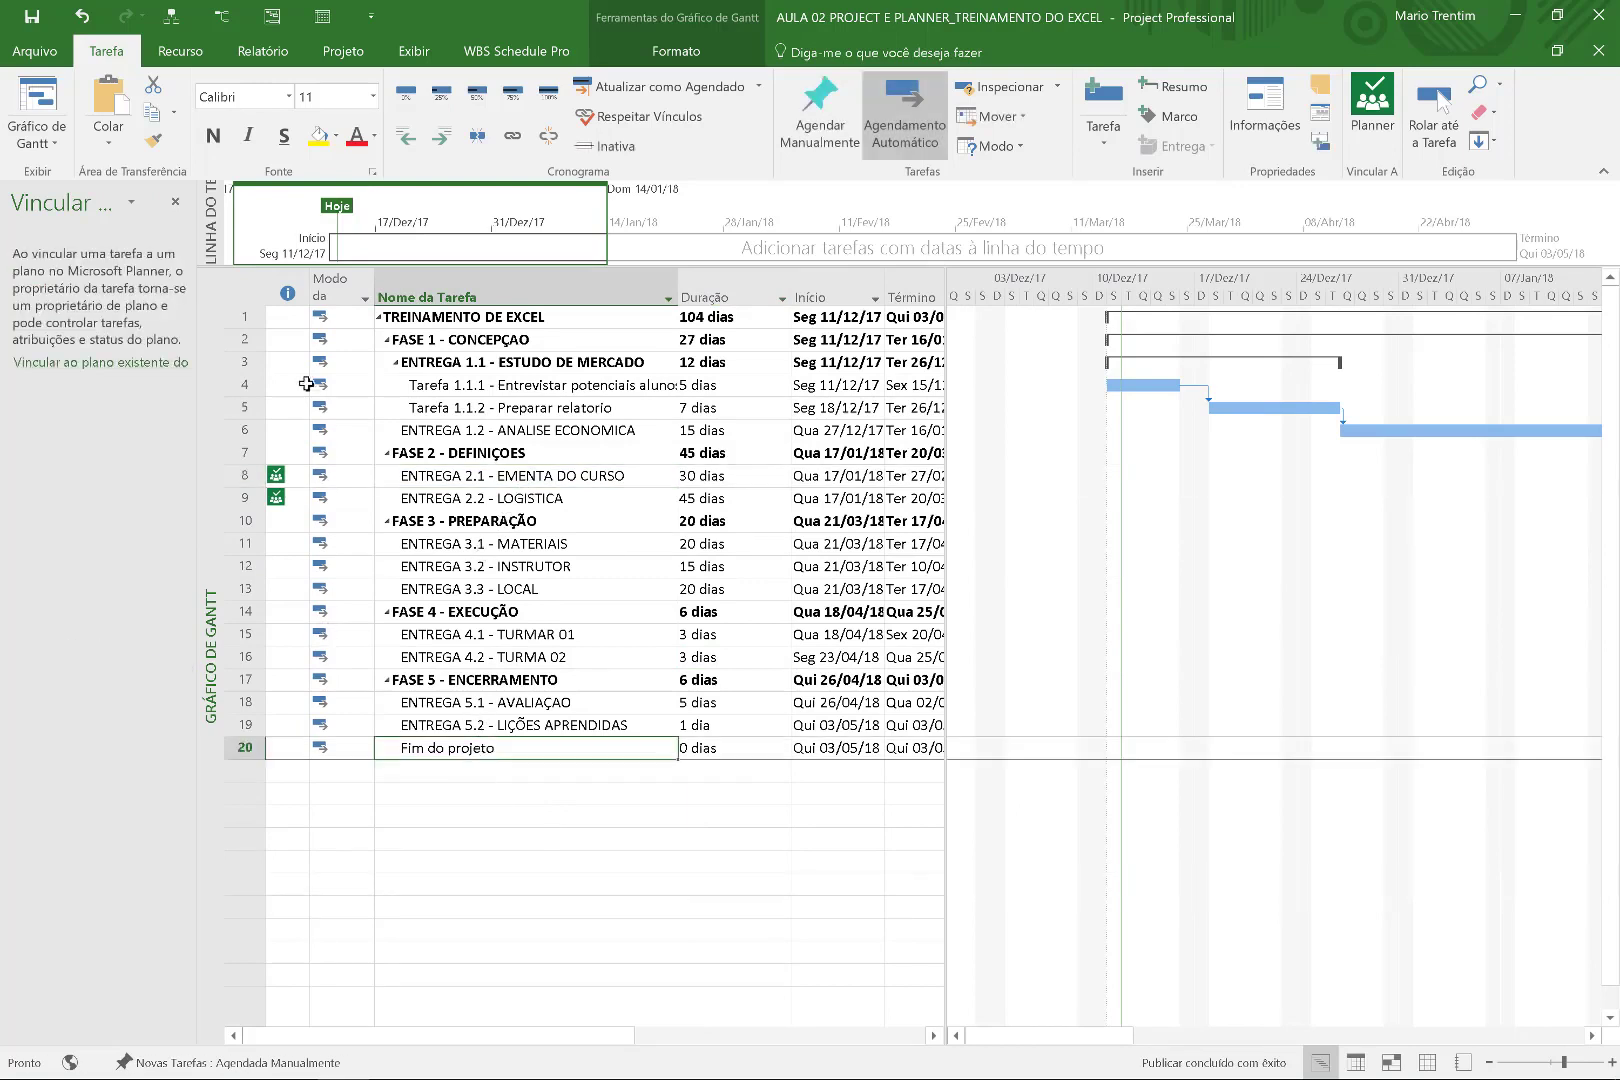
{"action": "left_click", "coordinate": [485, 865]}
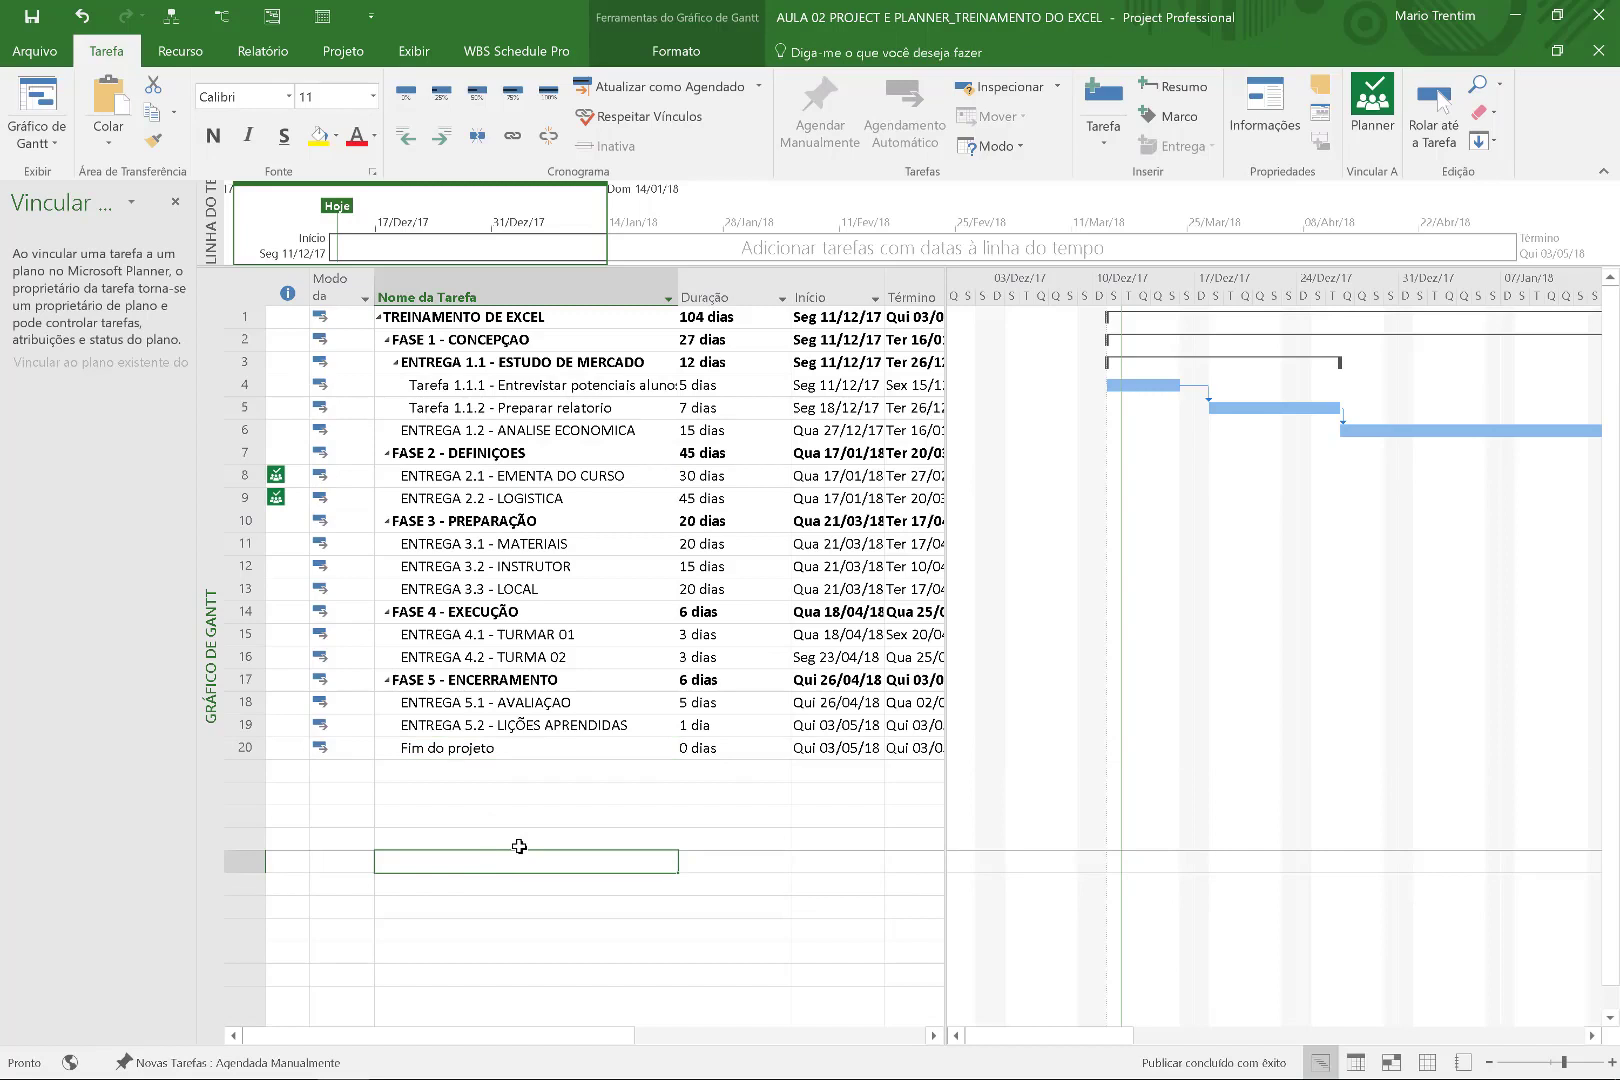
Add the task NOVO - SOFTWARE and set it and new tasks to Auto Schedule.
{"action": "type", "text": "m"}
{"action": "key", "text": "BackSpace"}
{"action": "type", "text": "NOVO - SOFTWARE"}
{"action": "key", "text": "Return"}
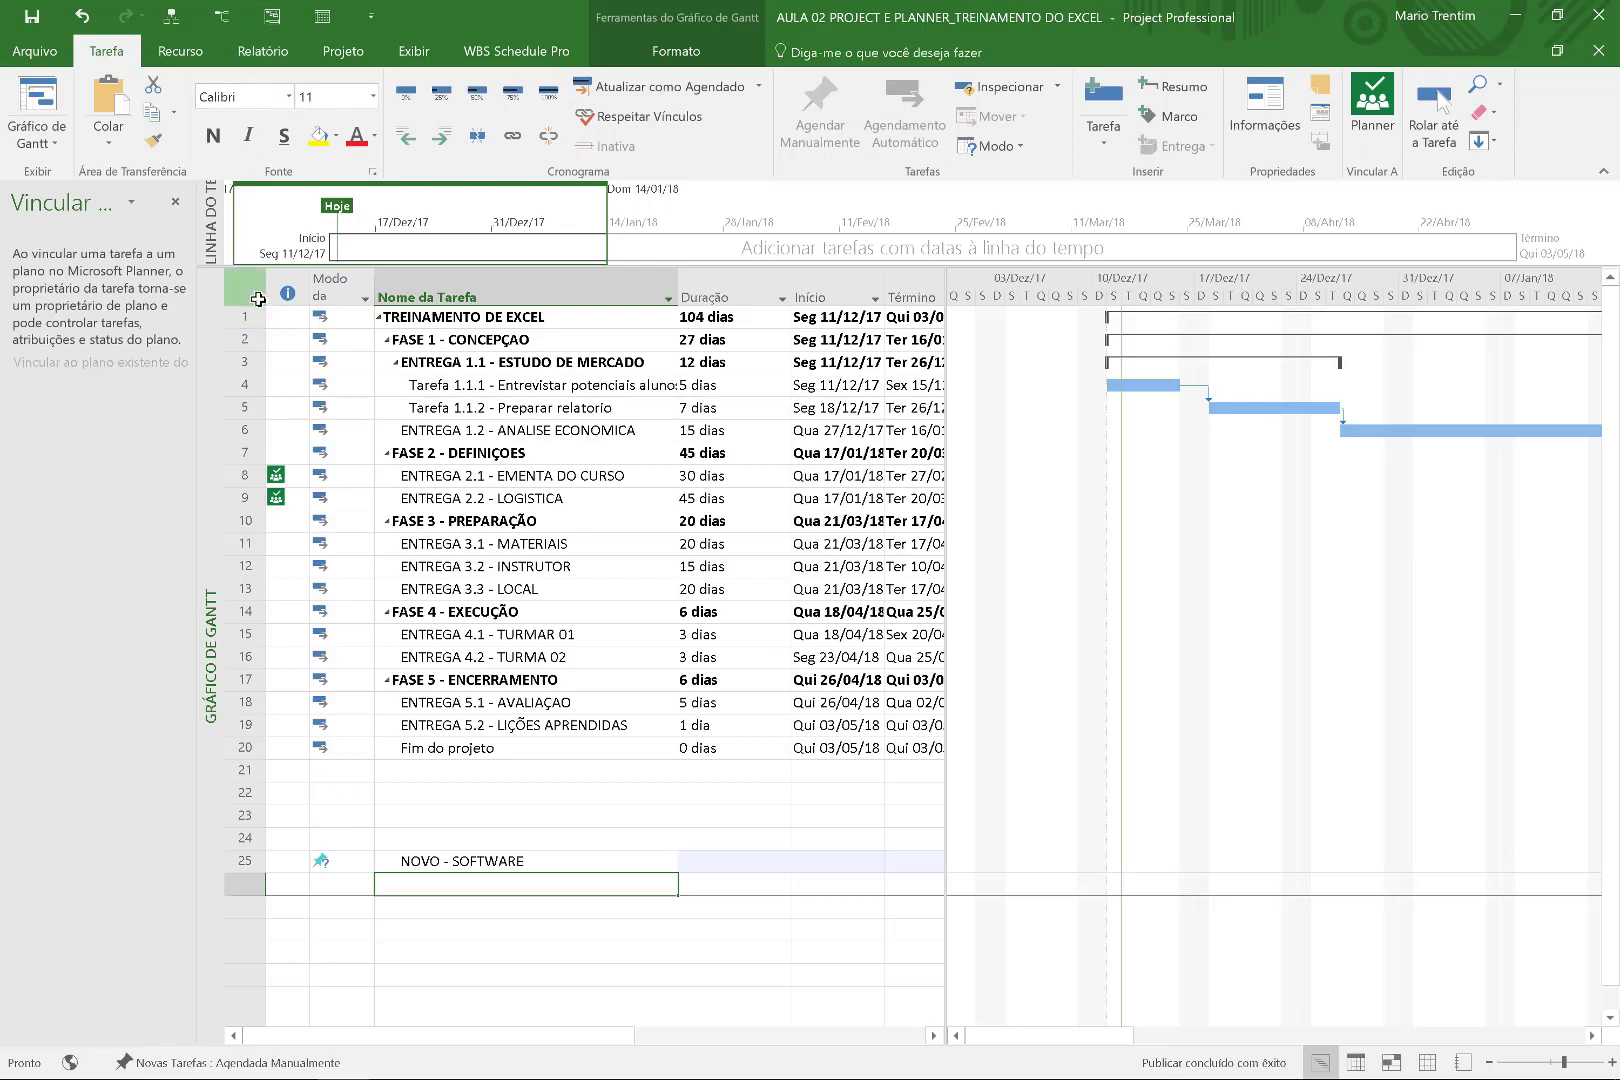
{"action": "left_click", "coordinate": [258, 301]}
{"action": "left_click", "coordinate": [287, 1063]}
{"action": "left_click", "coordinate": [285, 1000]}
{"action": "left_click", "coordinate": [880, 110]}
Add tasks SEGURANCA, IMPRESSAO and '...' below NOVO - SOFTWARE.
{"action": "left_click", "coordinate": [640, 932]}
{"action": "left_click", "coordinate": [575, 885]}
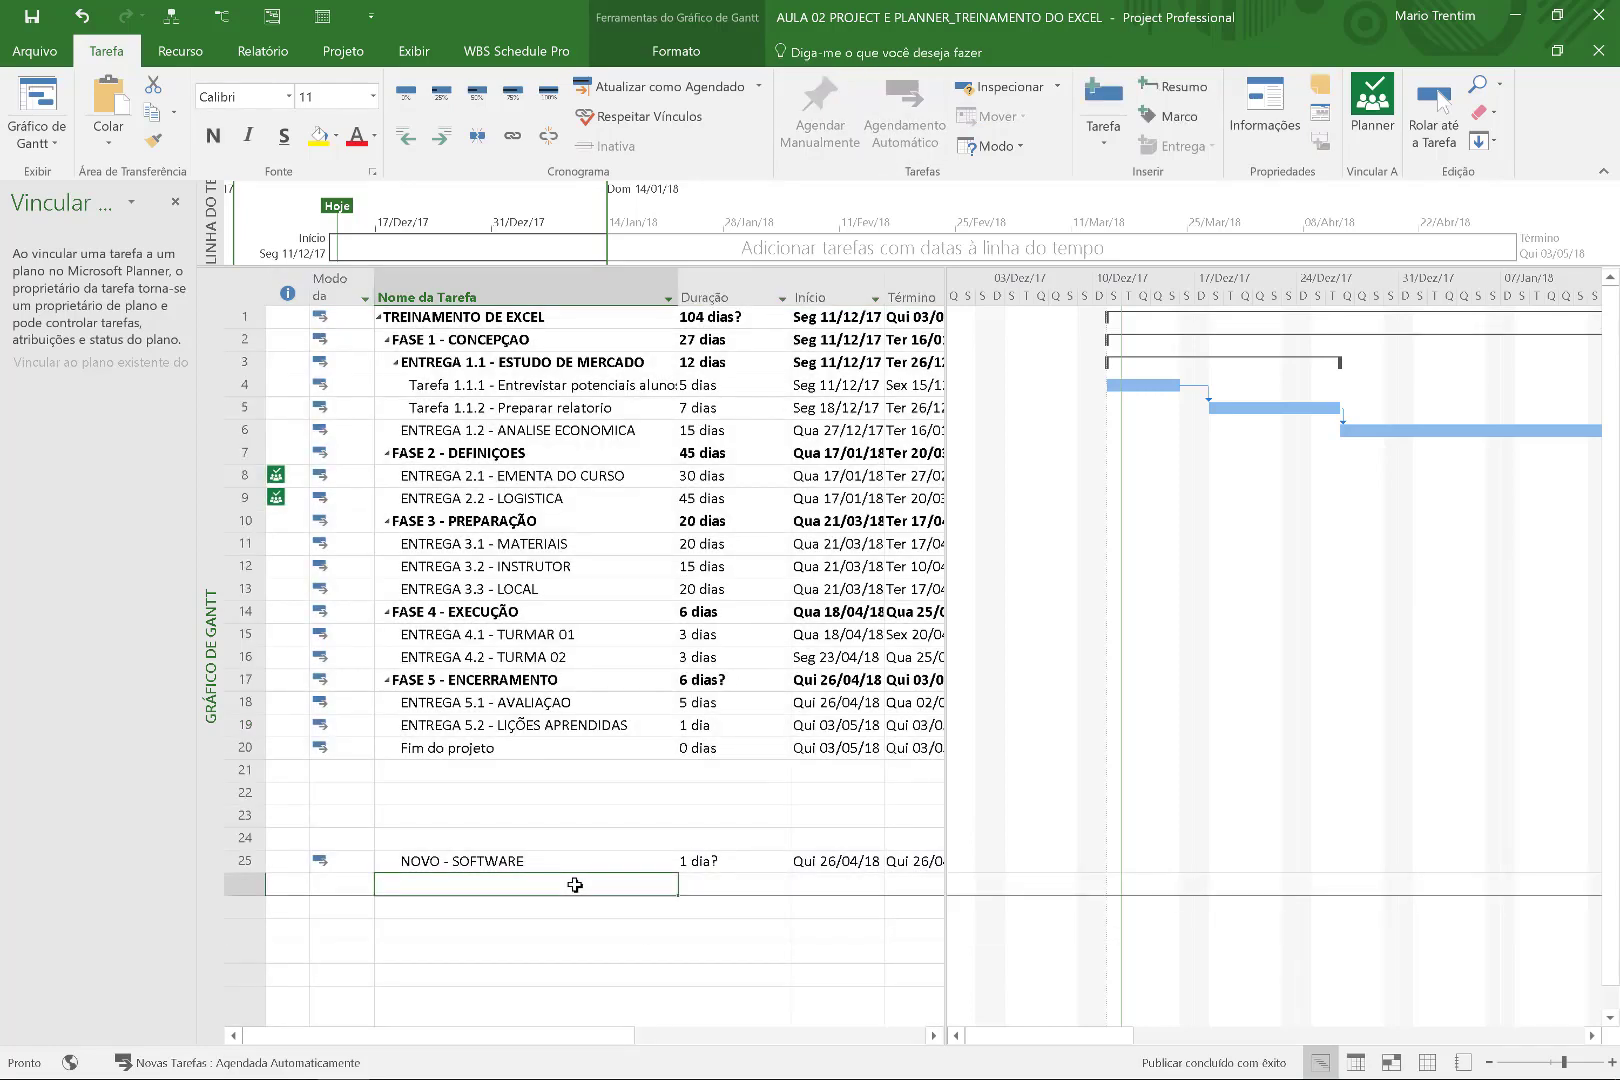
{"action": "type", "text": "MOD"}
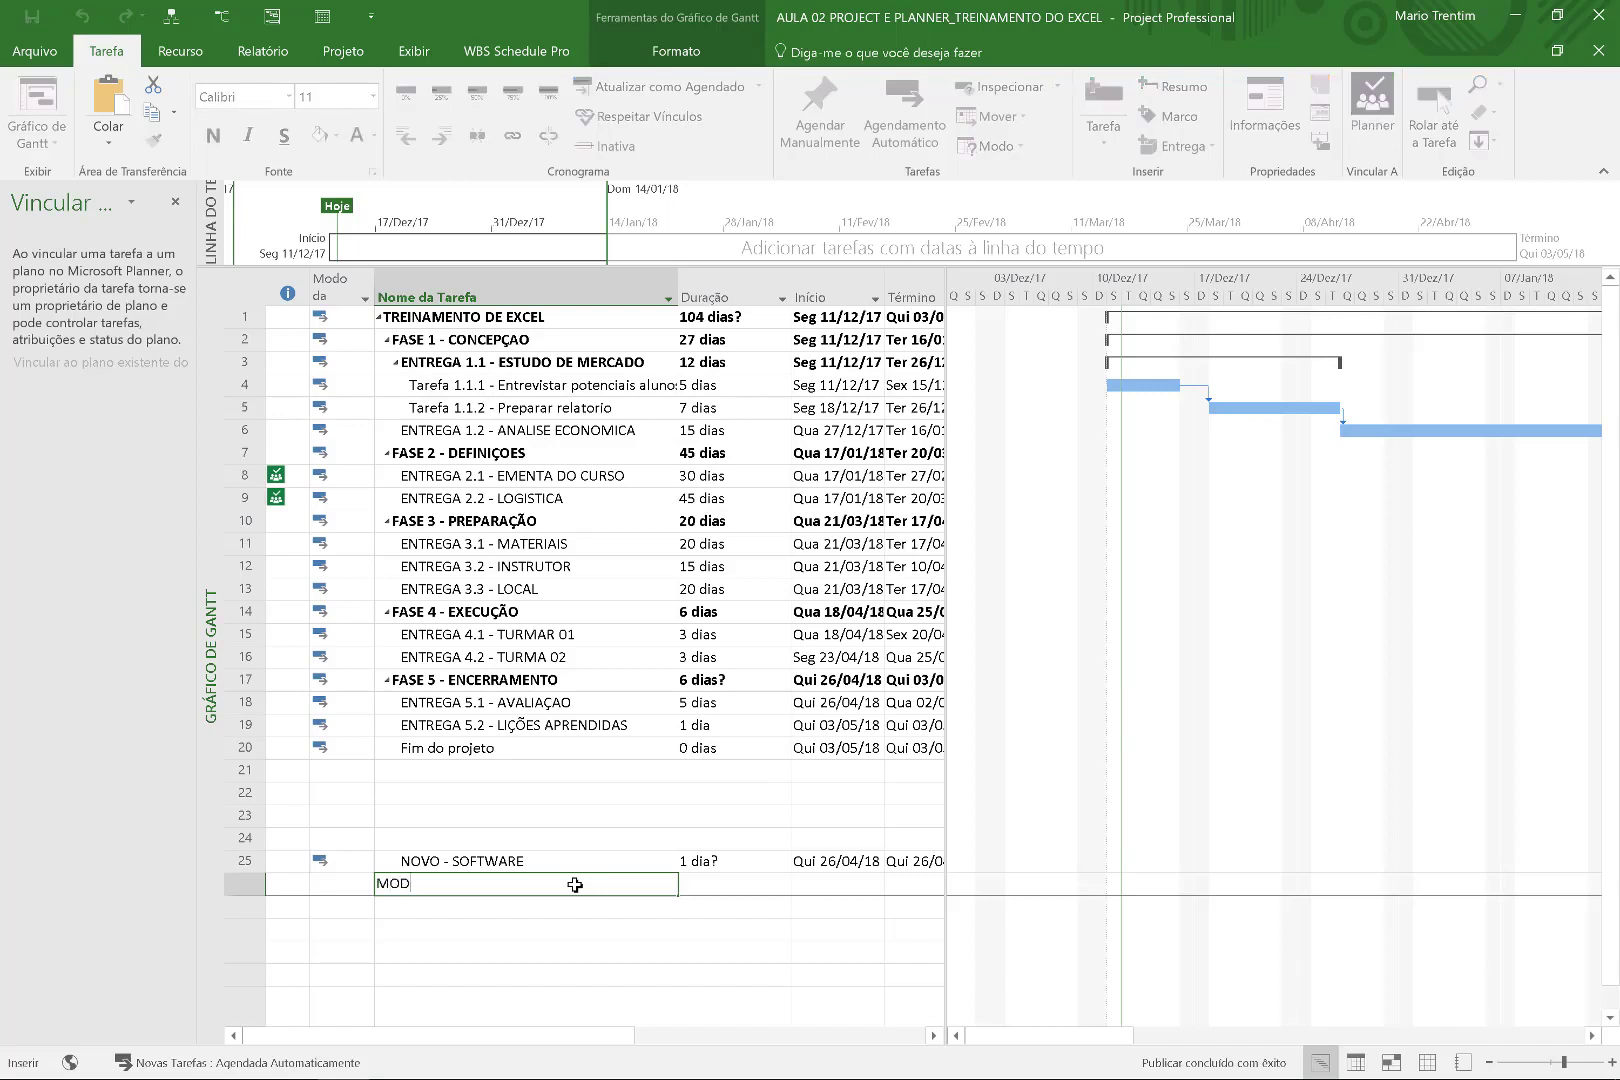
{"action": "key", "text": "BackSpace"}
{"action": "key", "text": "BackSpace"}
{"action": "key", "text": "BackSpace"}
{"action": "type", "text": "SEGURANCA"}
{"action": "key", "text": "Return"}
{"action": "type", "text": "IM"}
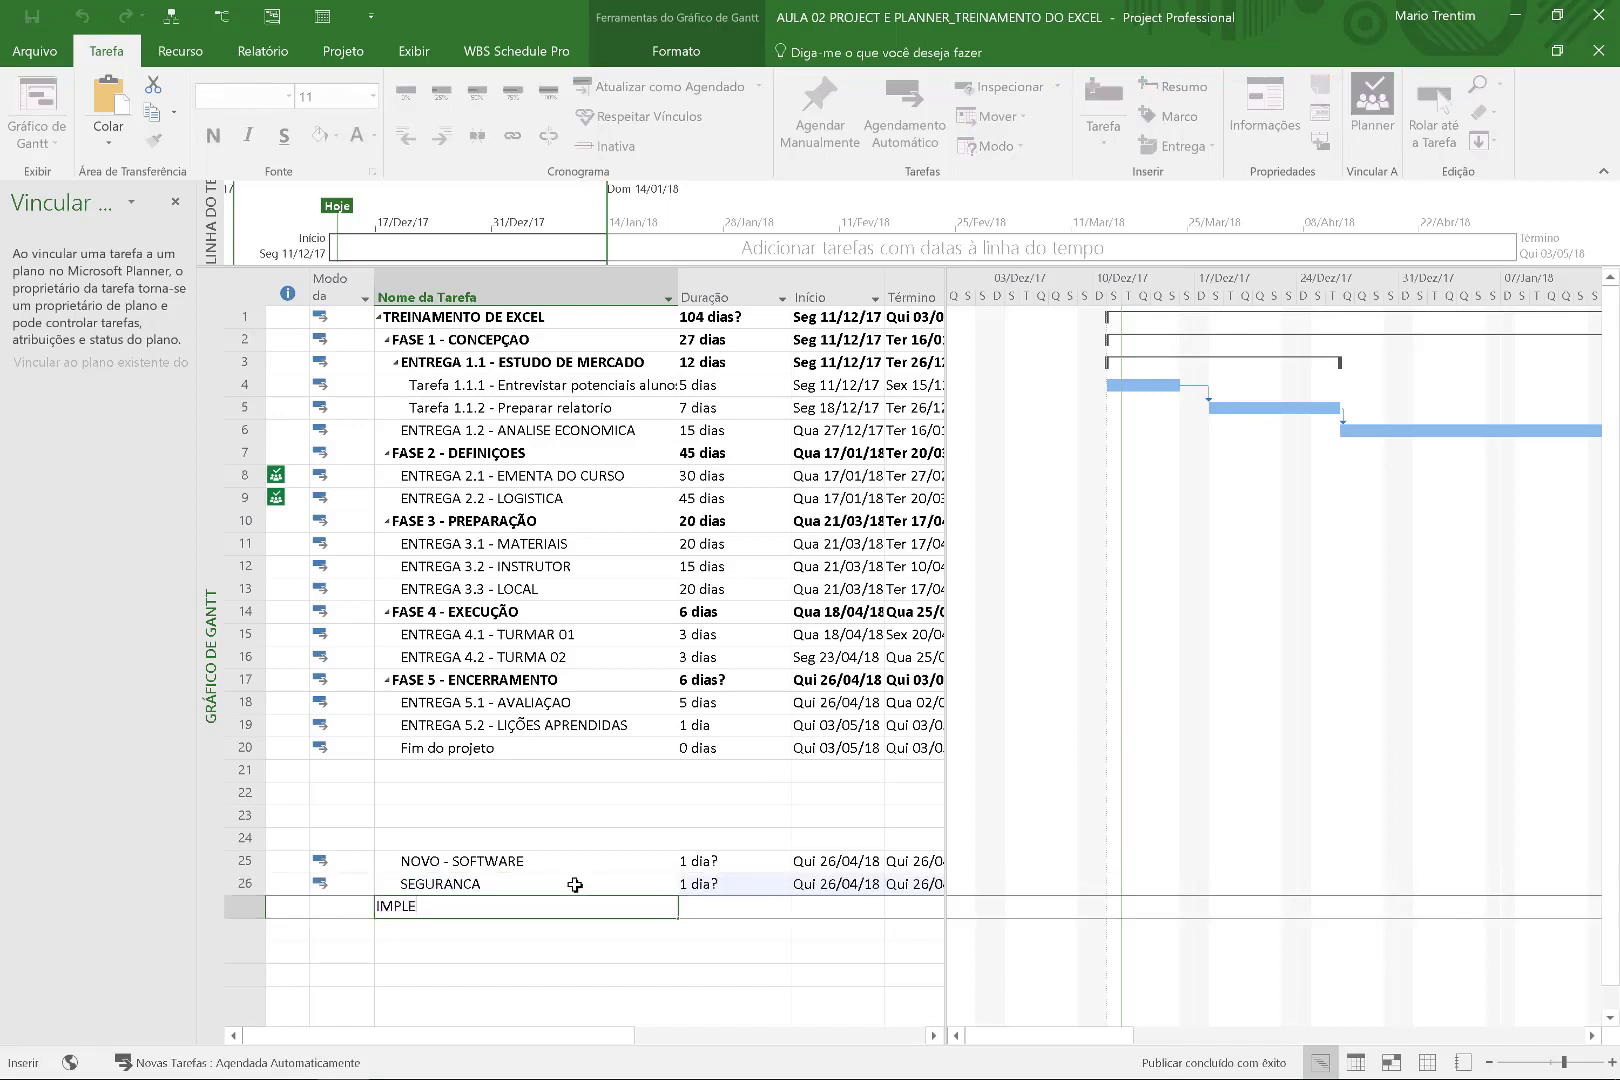
{"action": "type", "text": "PRESSAO"}
{"action": "key", "text": "Return"}
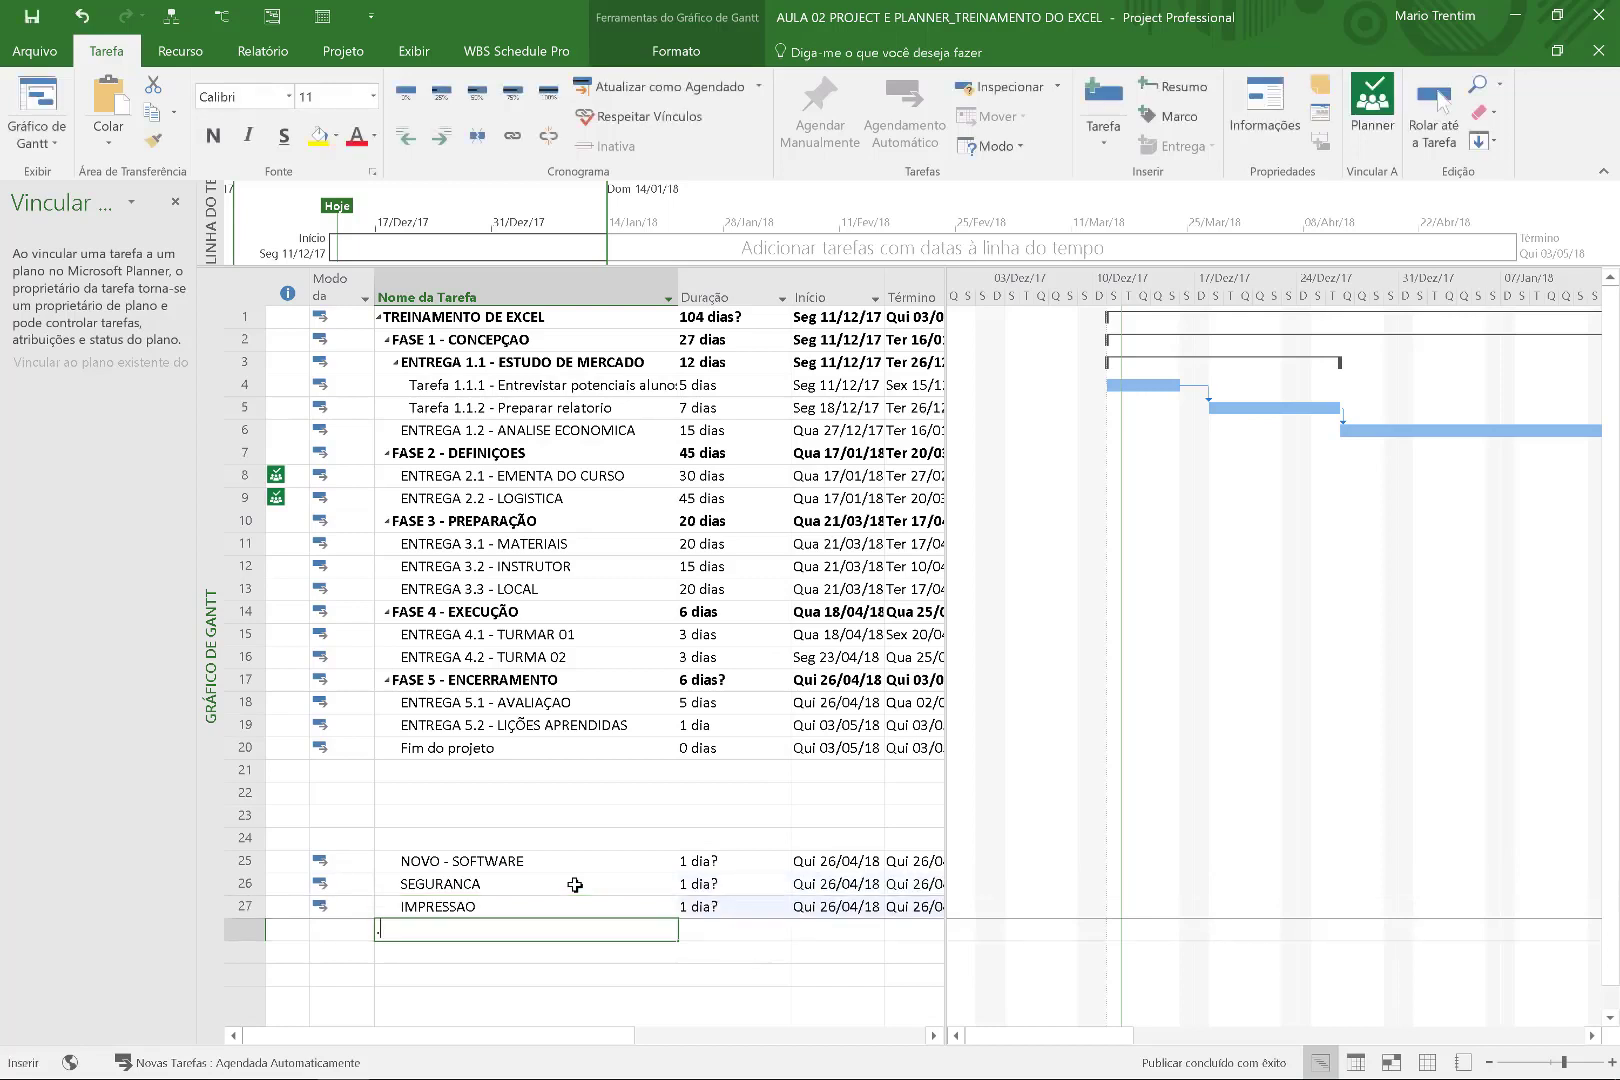
{"action": "type", "text": "..."}
{"action": "key", "text": "Return"}
Indent the three tasks under NOVO - SOFTWARE with durations of 90, 50 and 60 days.
{"action": "left_click_drag", "start_coordinate": [603, 883], "coordinate": [601, 926]}
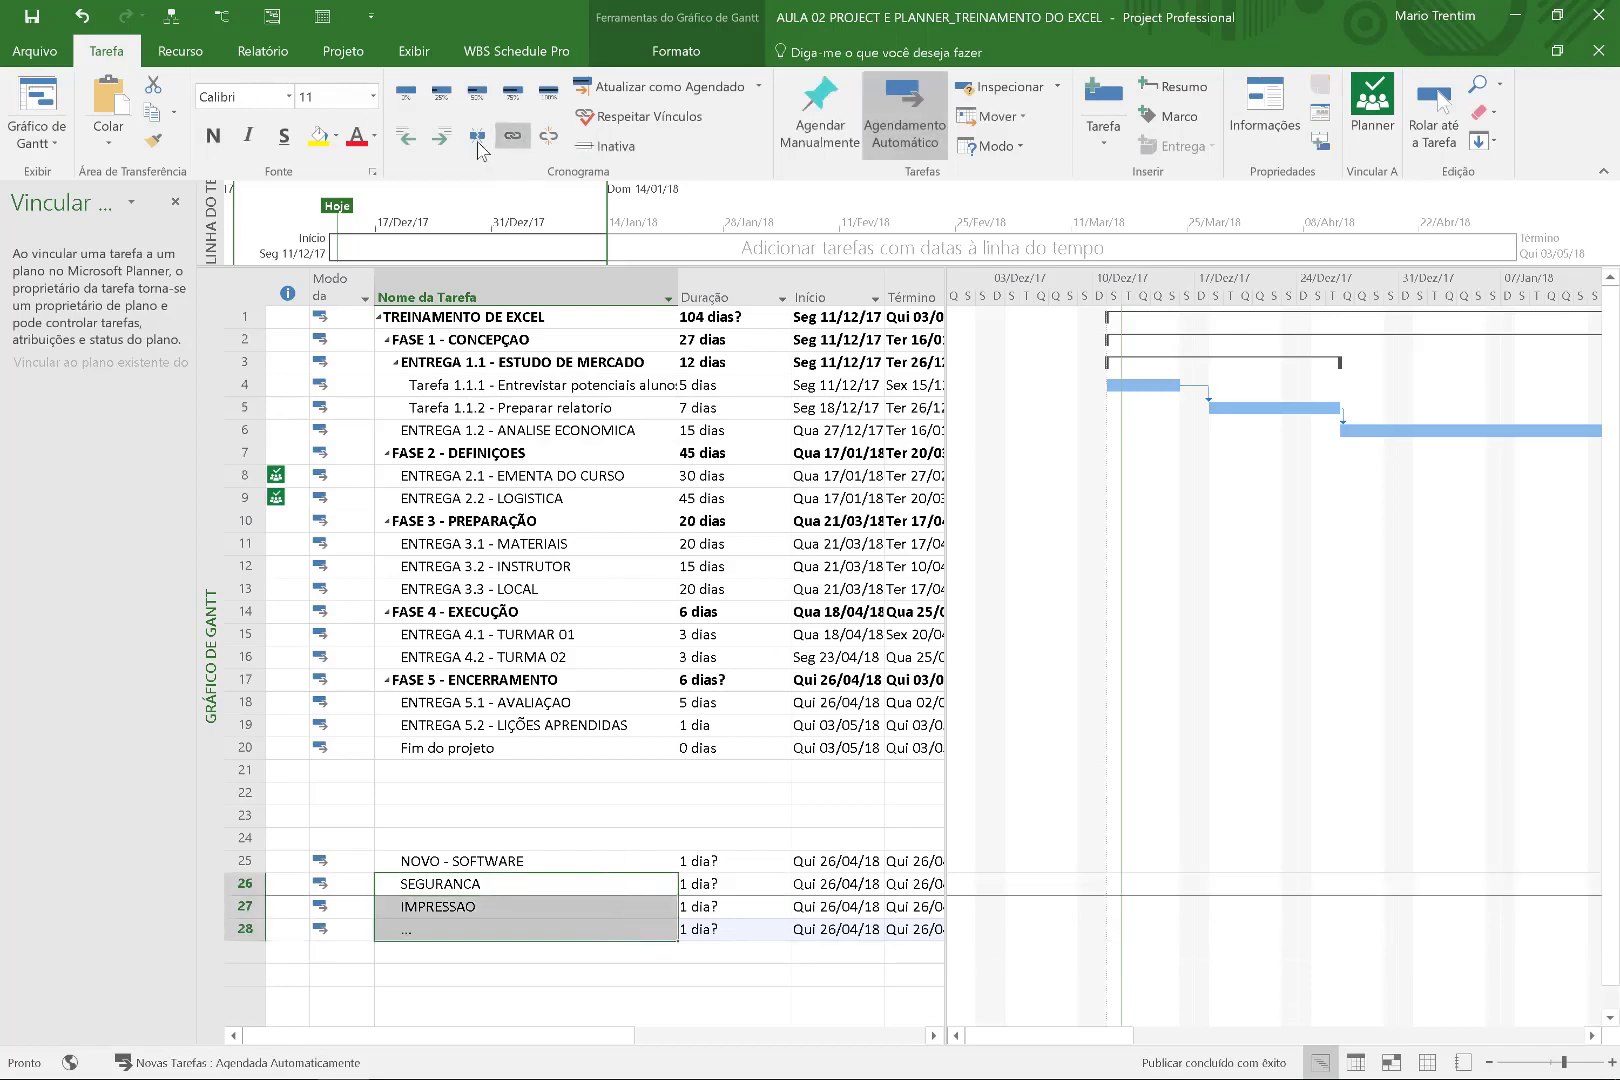
{"action": "left_click", "coordinate": [444, 138]}
{"action": "left_click", "coordinate": [728, 876]}
{"action": "type", "text": "90"}
{"action": "key", "text": "Return"}
{"action": "type", "text": "50"}
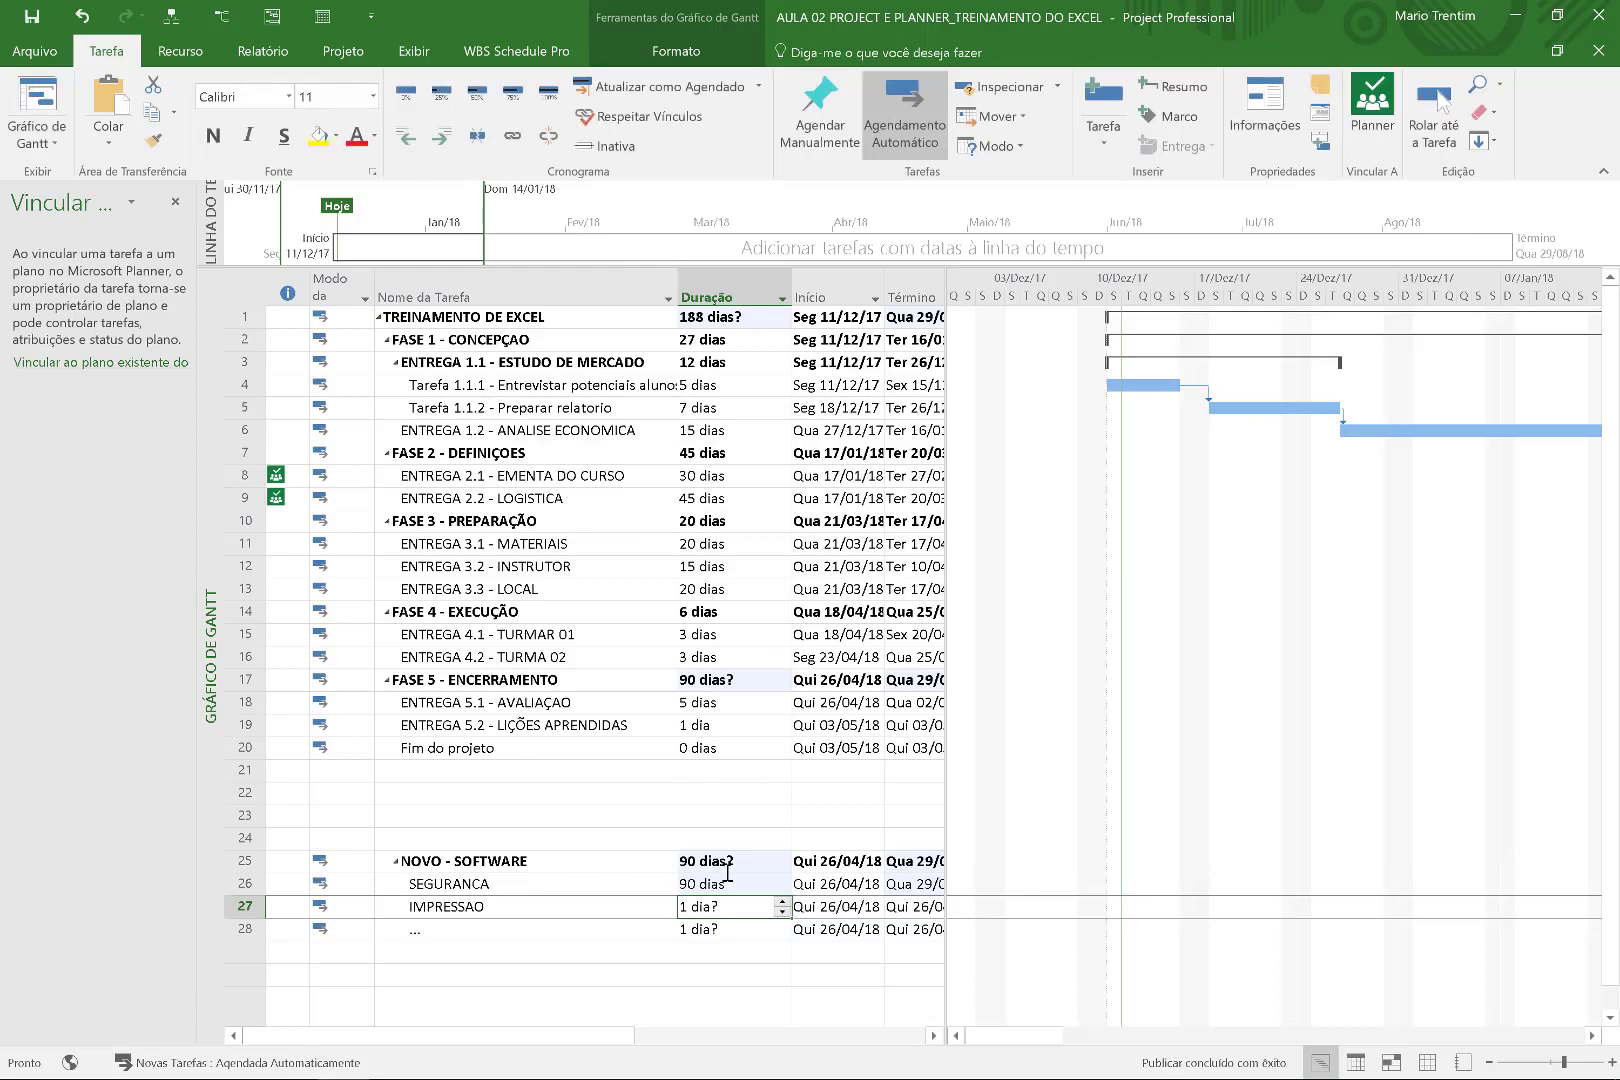
{"action": "key", "text": "Return"}
{"action": "type", "text": "60"}
{"action": "key", "text": "Return"}
{"action": "left_click_drag", "start_coordinate": [592, 892], "coordinate": [590, 929]}
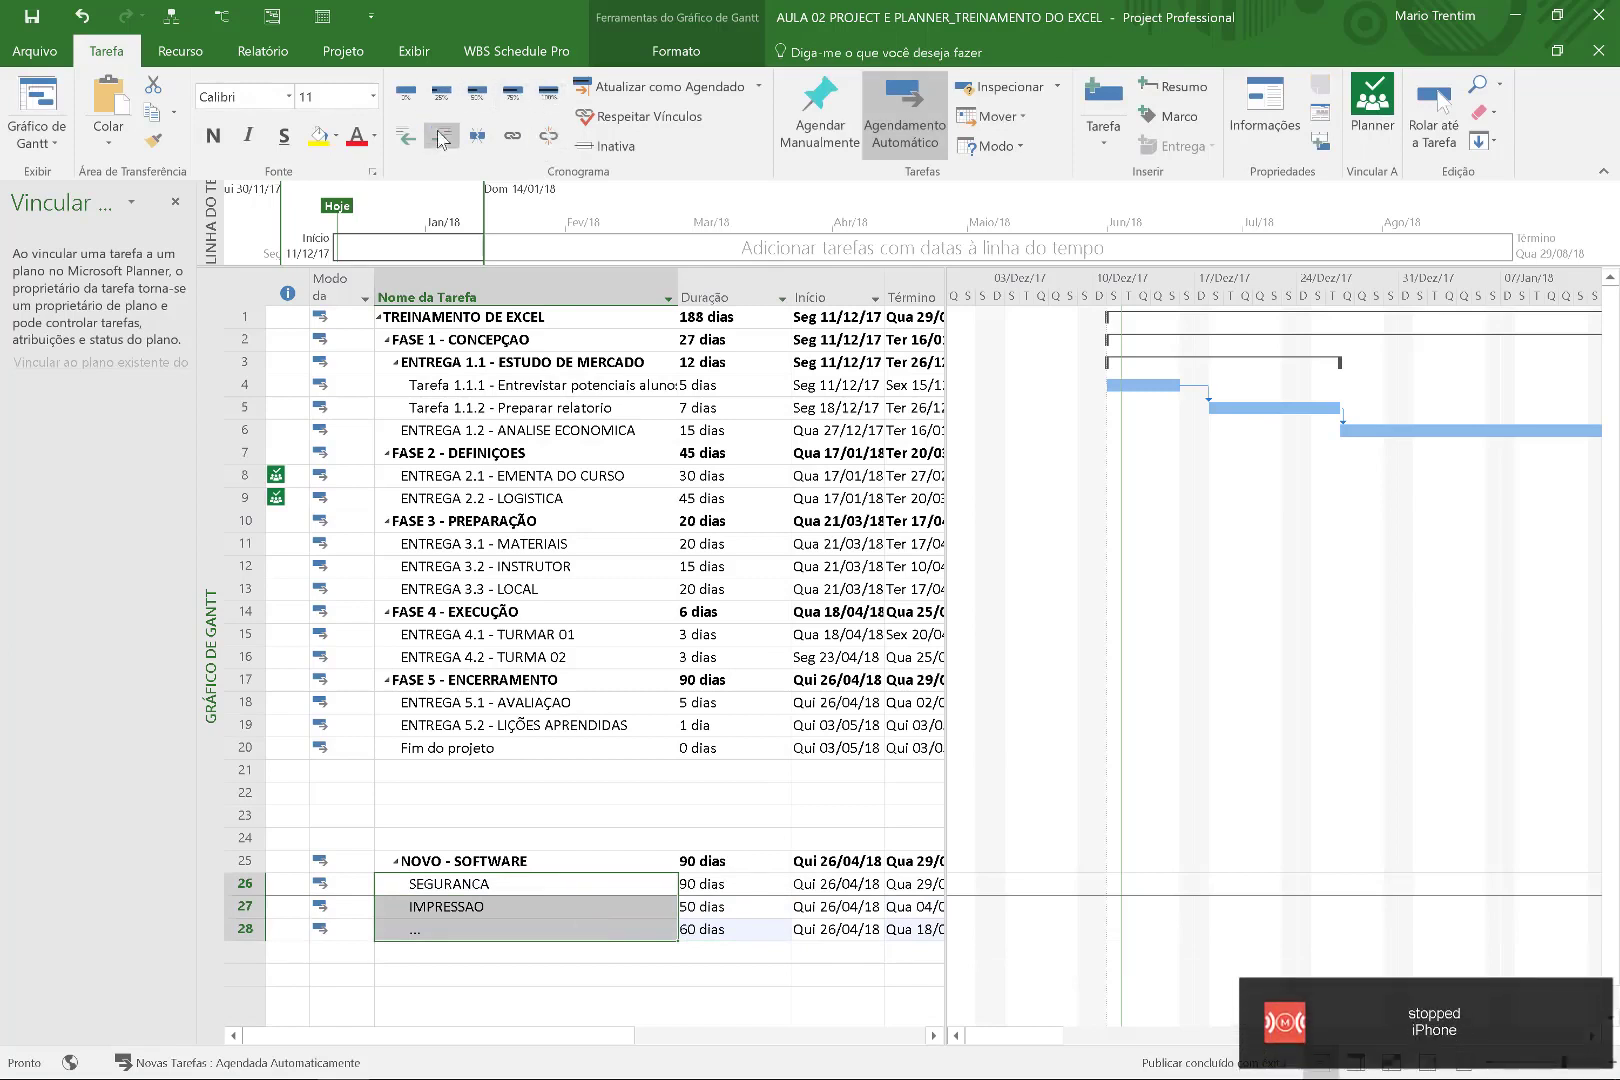
Link SEGURANCA, IMPRESSAO and '...' so they run one after another.
{"action": "left_click", "coordinate": [511, 139]}
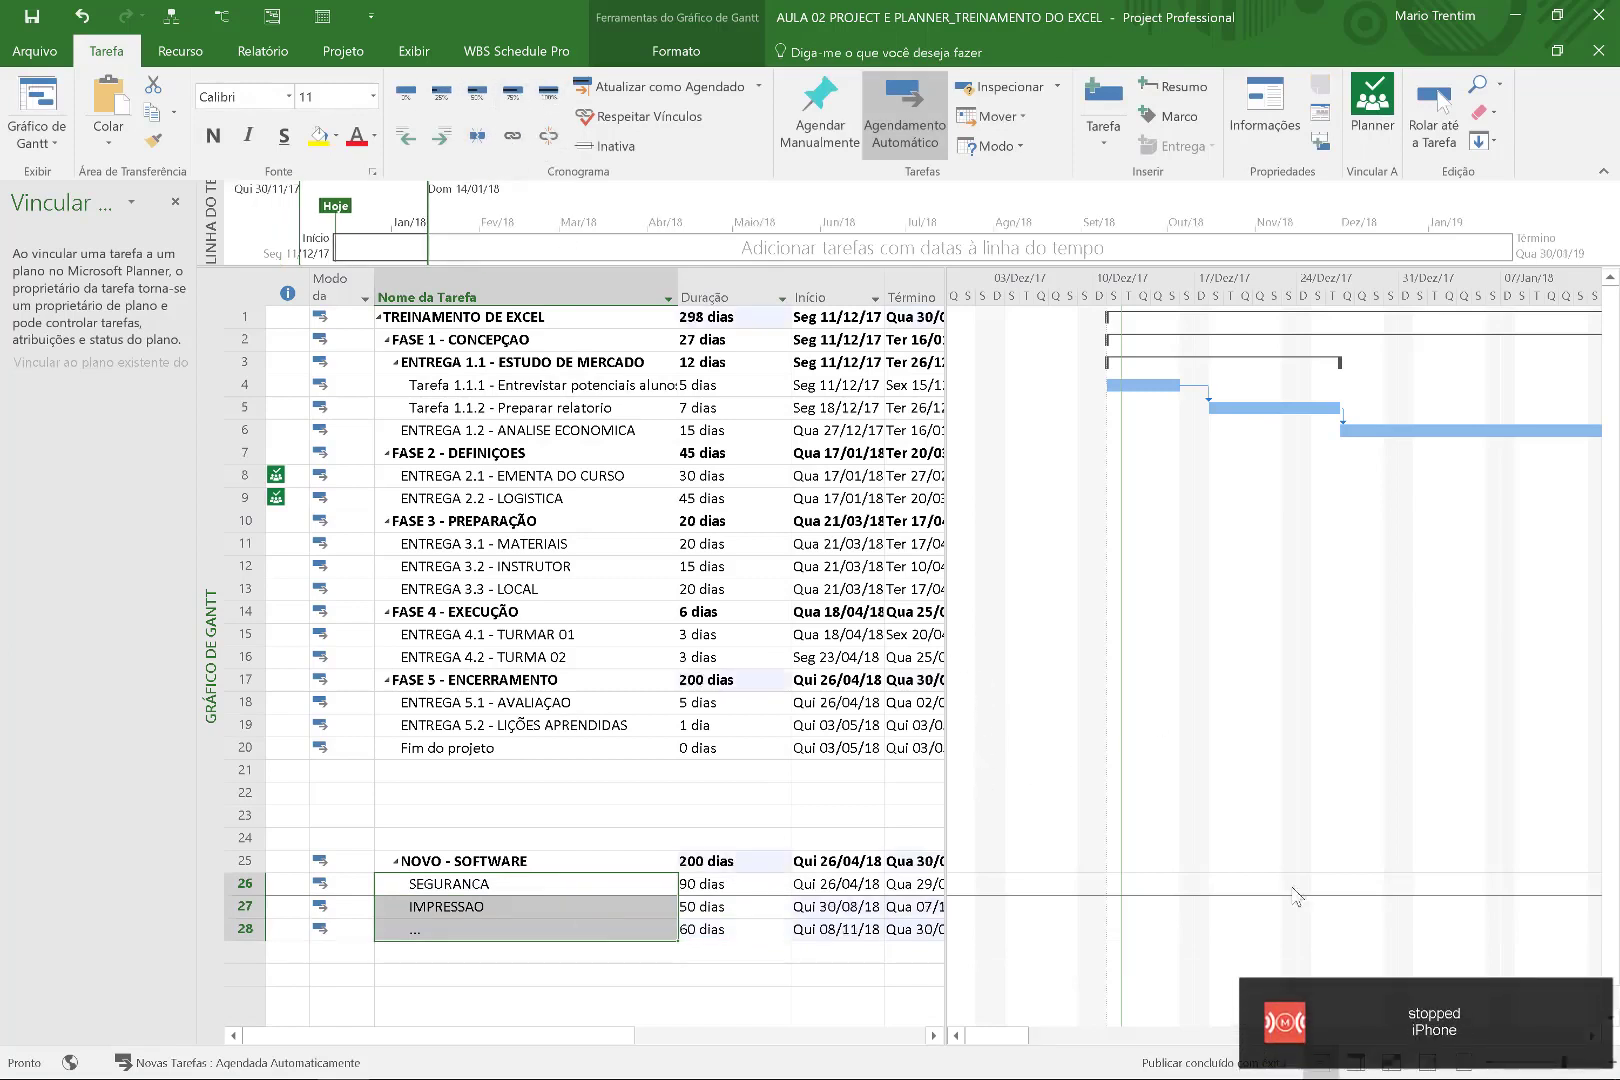
{"action": "left_click_drag", "start_coordinate": [1033, 1045], "coordinate": [1473, 1003]}
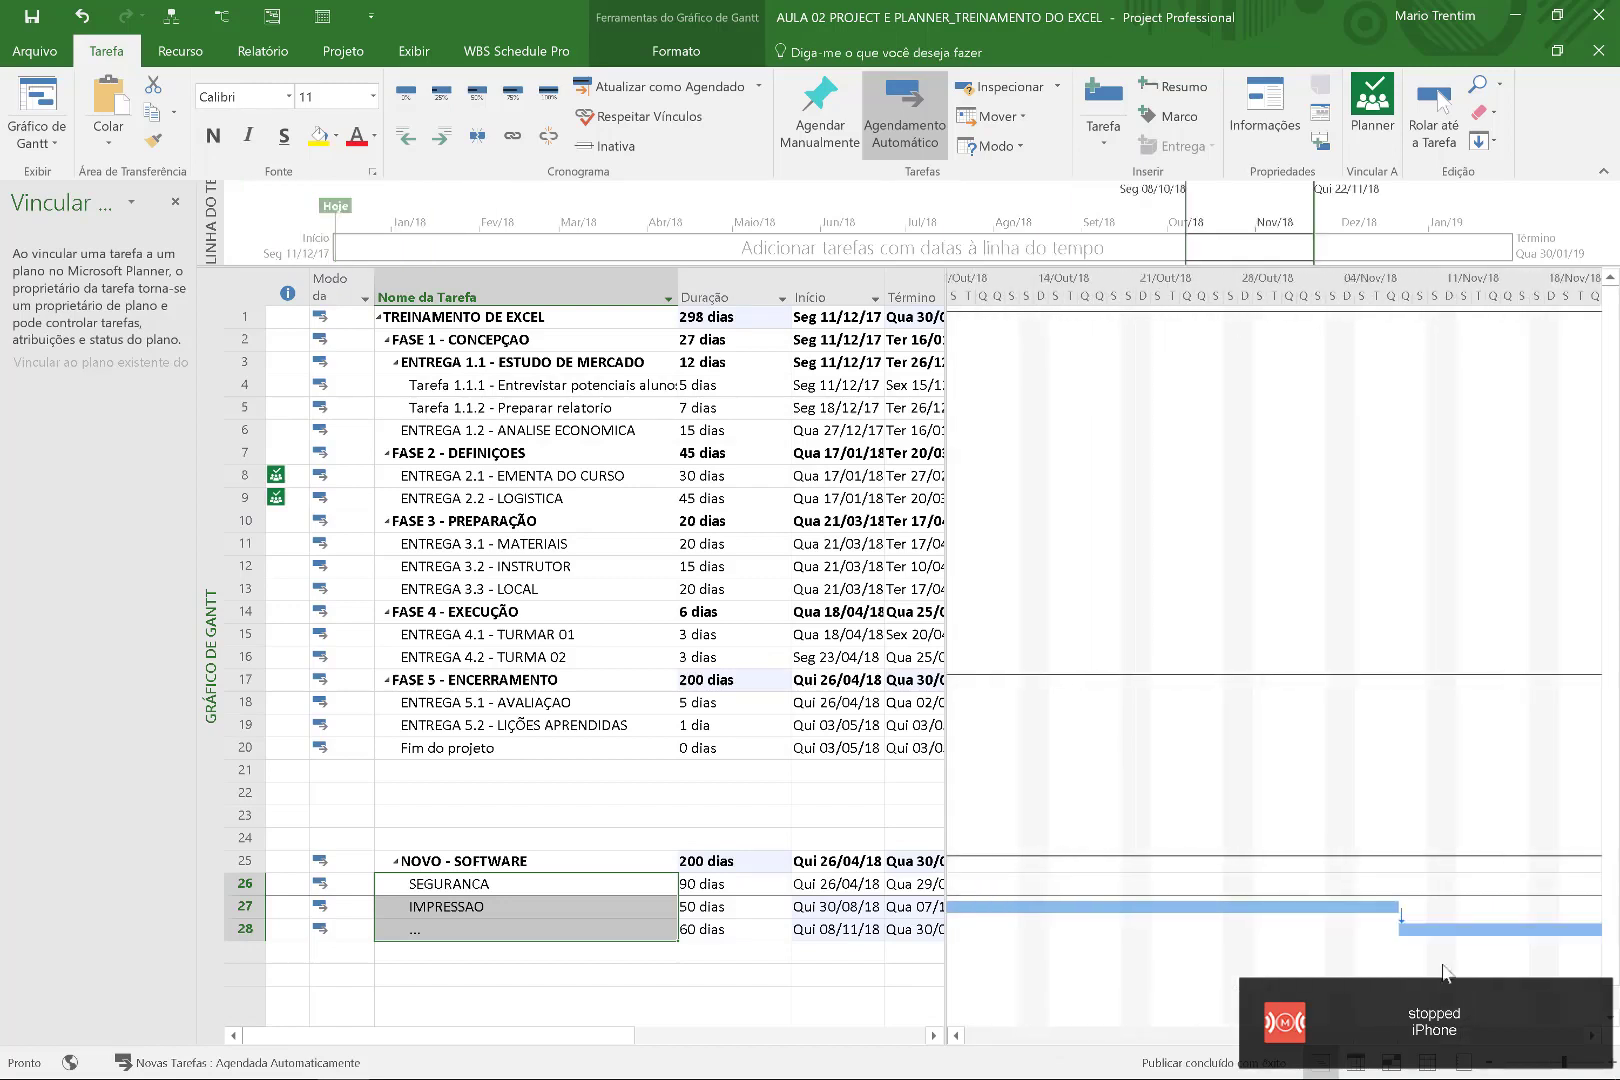
{"action": "scroll", "coordinate": [1193, 720], "scroll_direction": "down", "scroll_amount": 2}
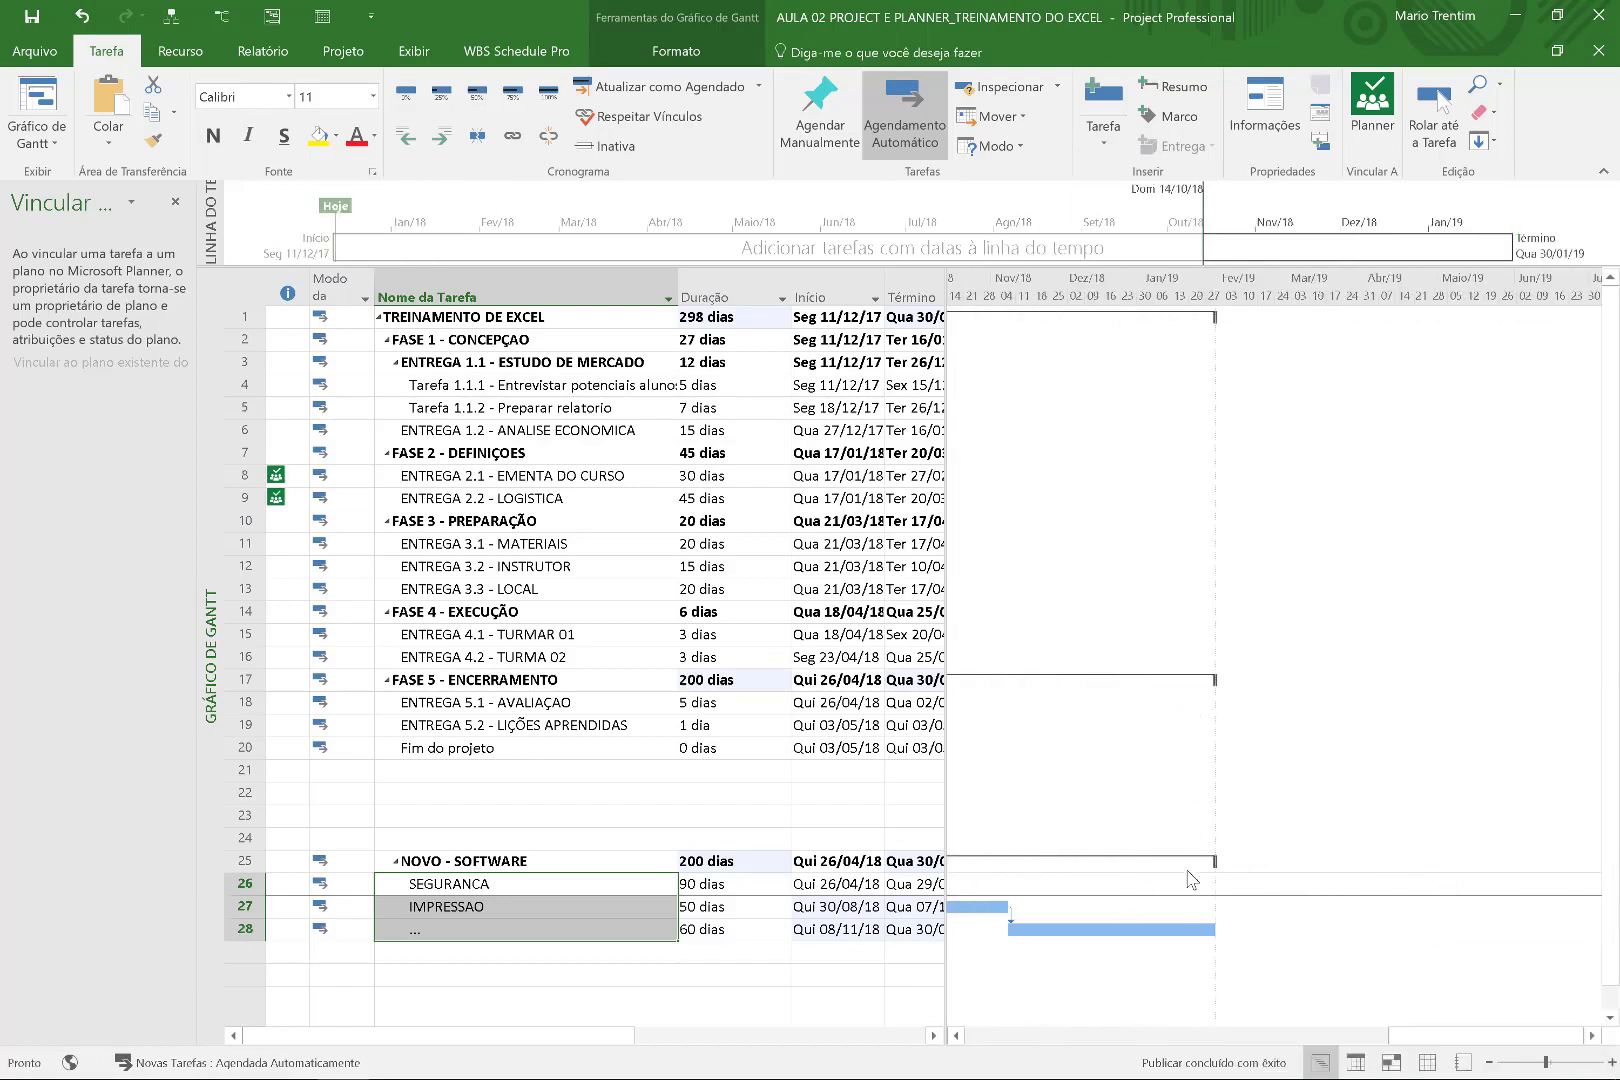
{"action": "left_click_drag", "start_coordinate": [1432, 1043], "coordinate": [1164, 1016]}
Undo an accidentally drawn 25-day task and select ENTREGA 5.2 - LIÇÕES APRENDIDAS.
{"action": "left_click", "coordinate": [566, 886]}
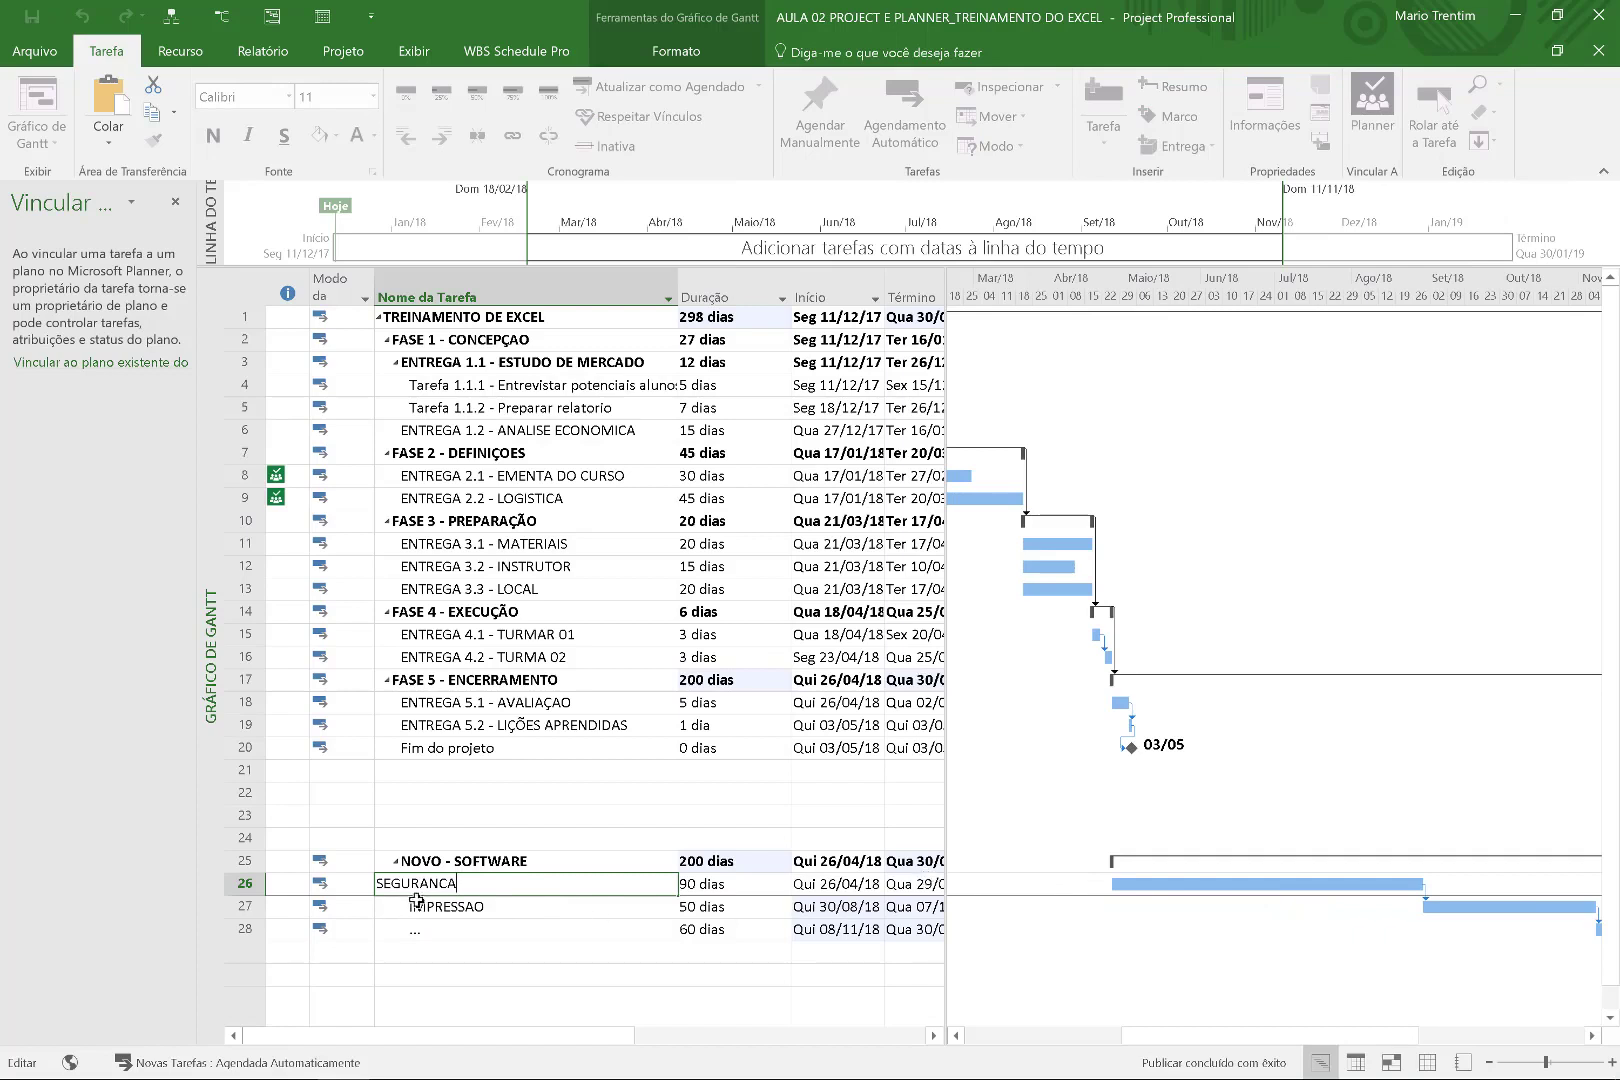
{"action": "left_click", "coordinate": [615, 904]}
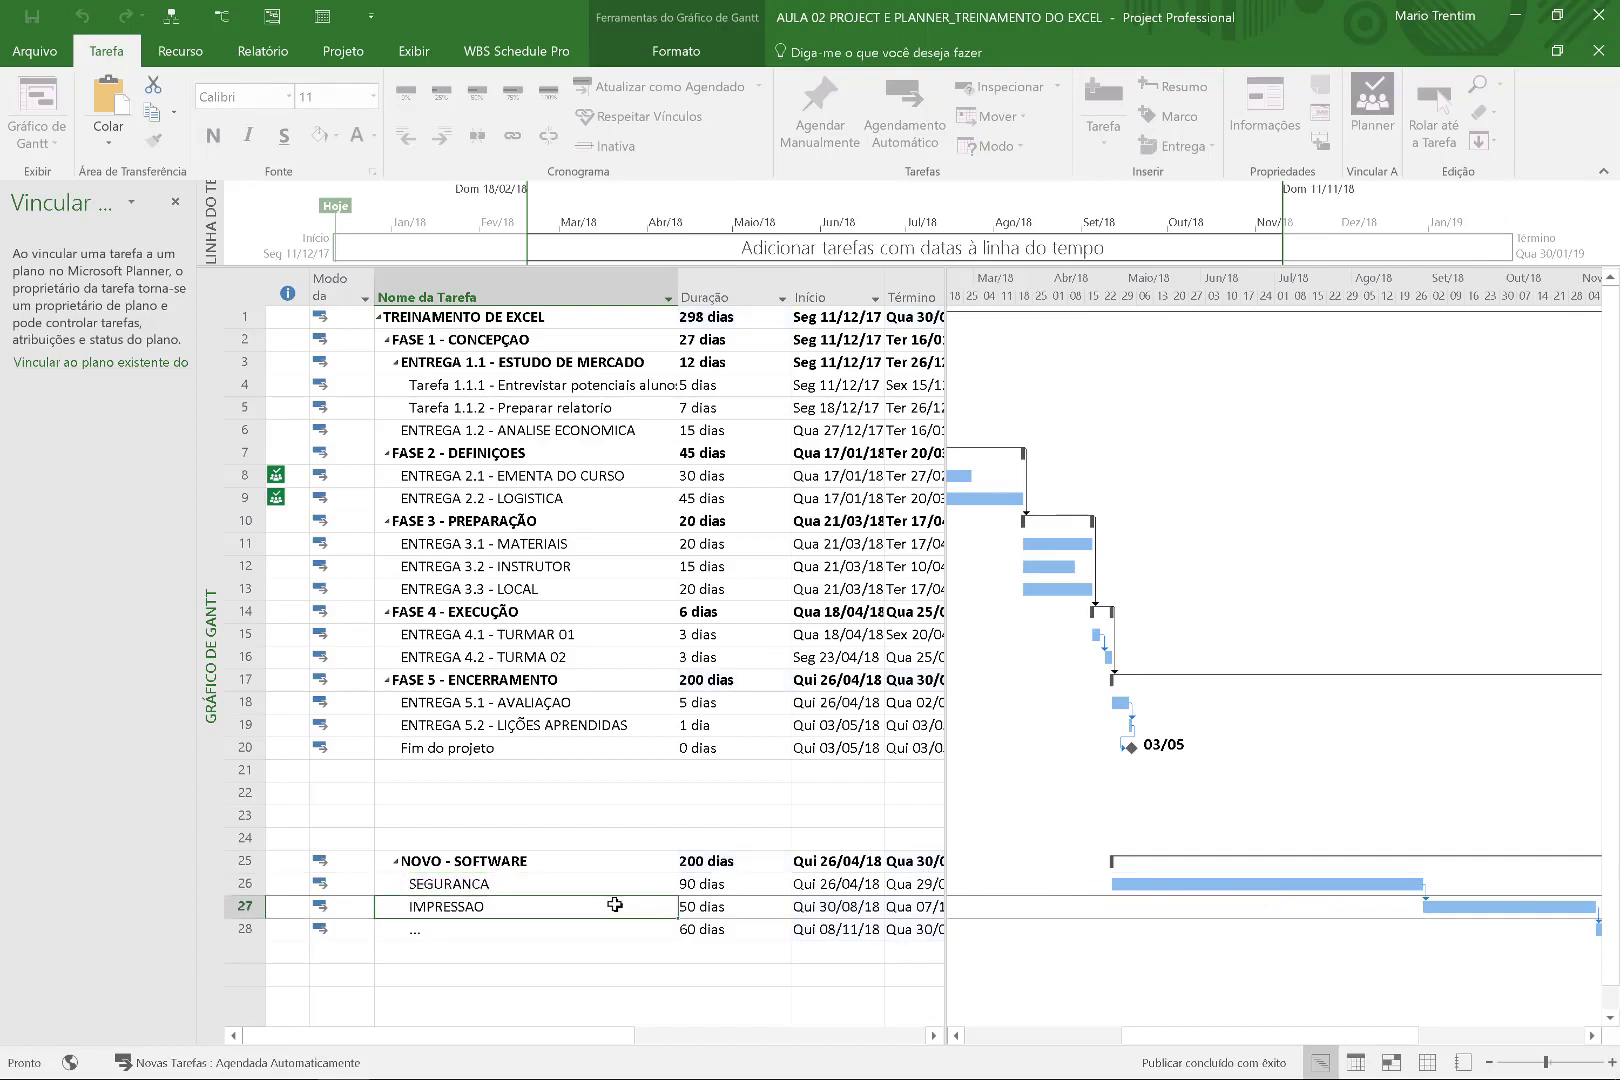
{"action": "left_click", "coordinate": [604, 931]}
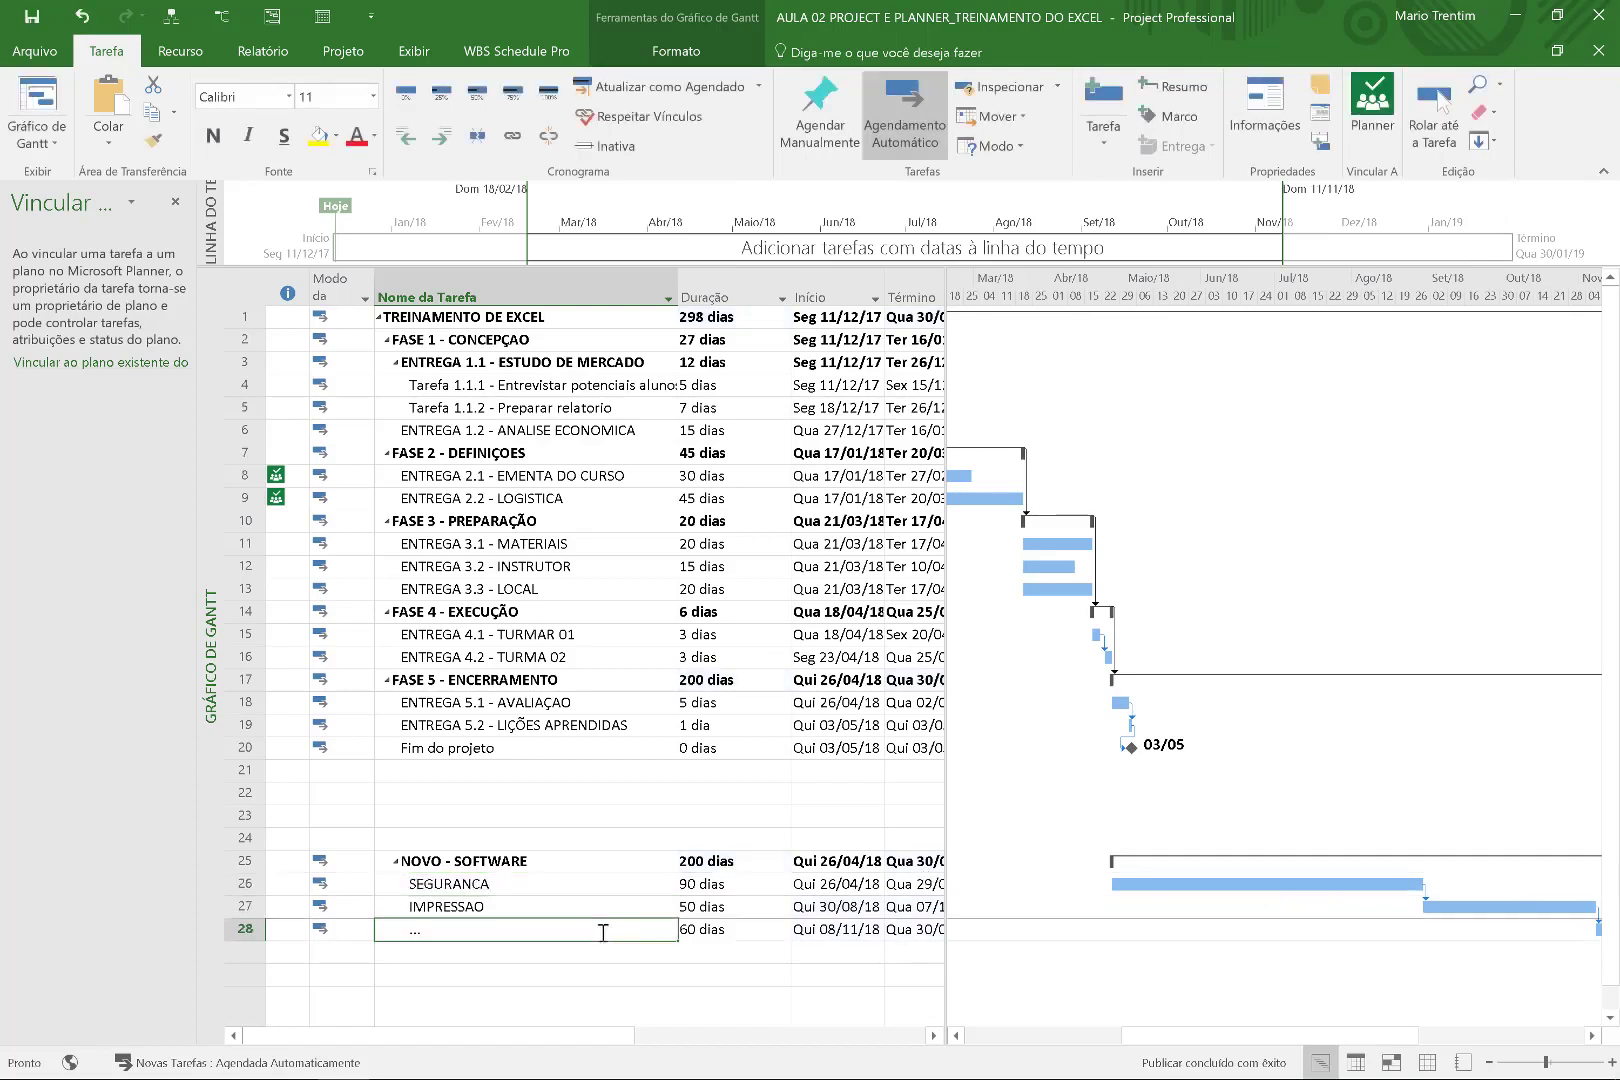
{"action": "left_click_drag", "start_coordinate": [1188, 1022], "coordinate": [1273, 1022]}
{"action": "key", "text": "ctrl+z"}
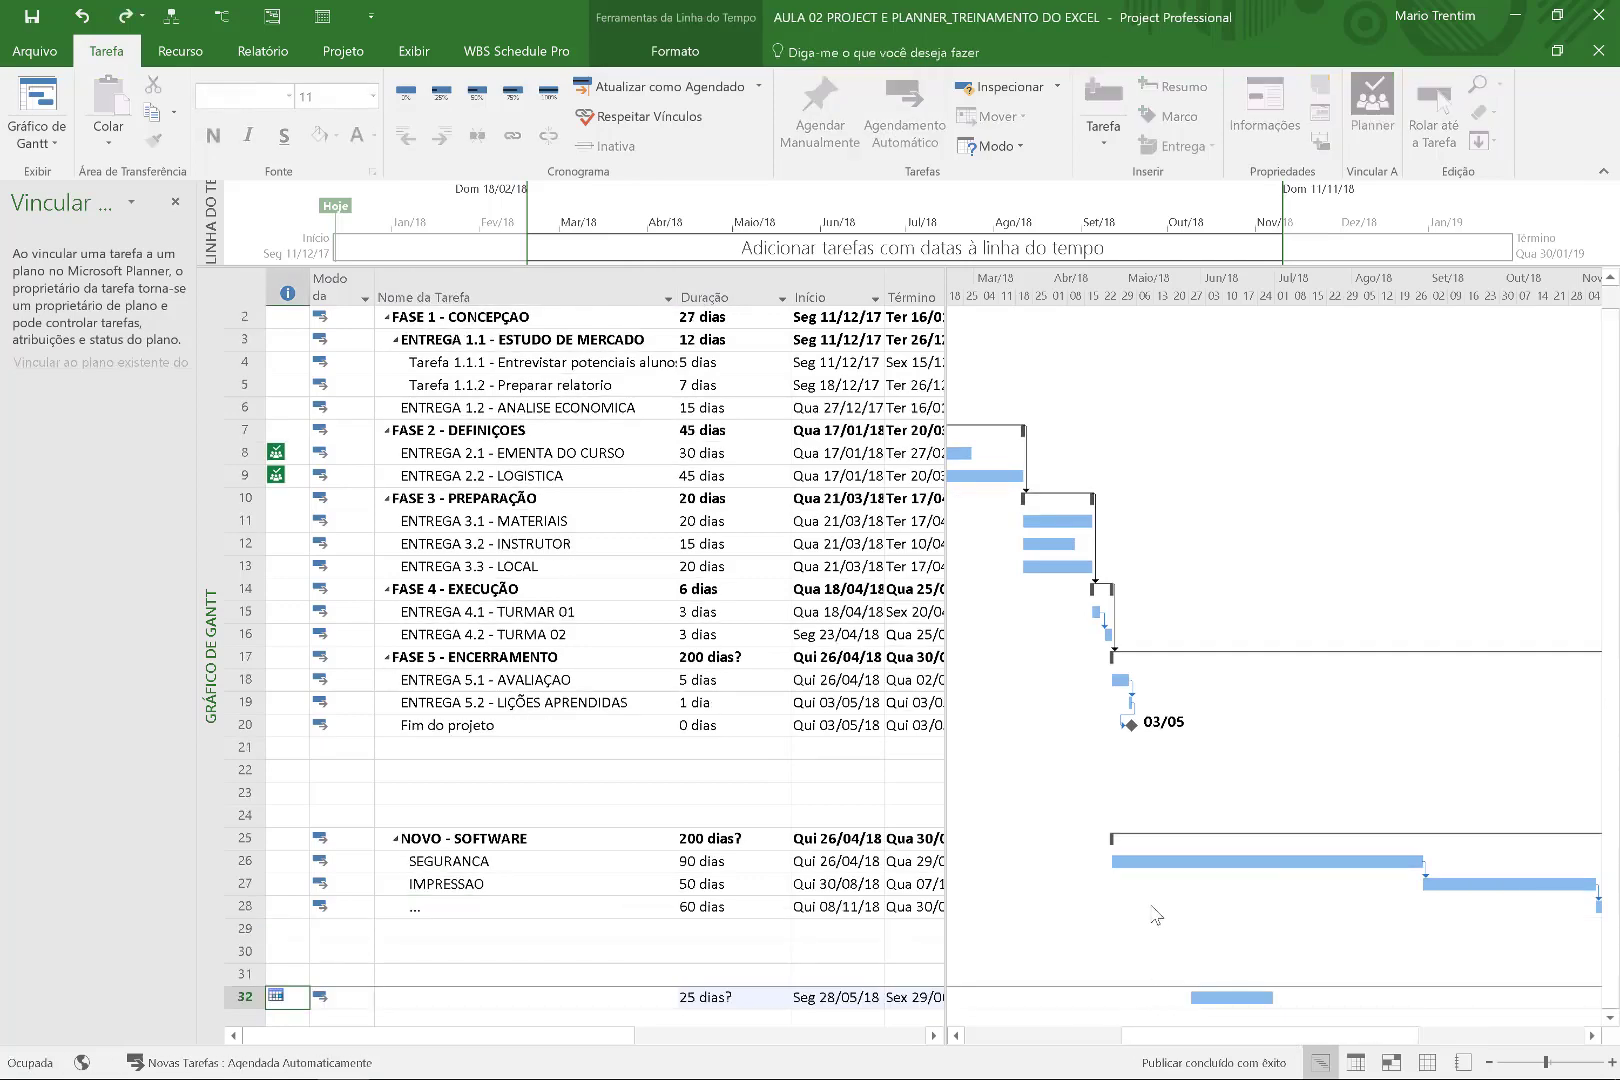
{"action": "left_click", "coordinate": [625, 708]}
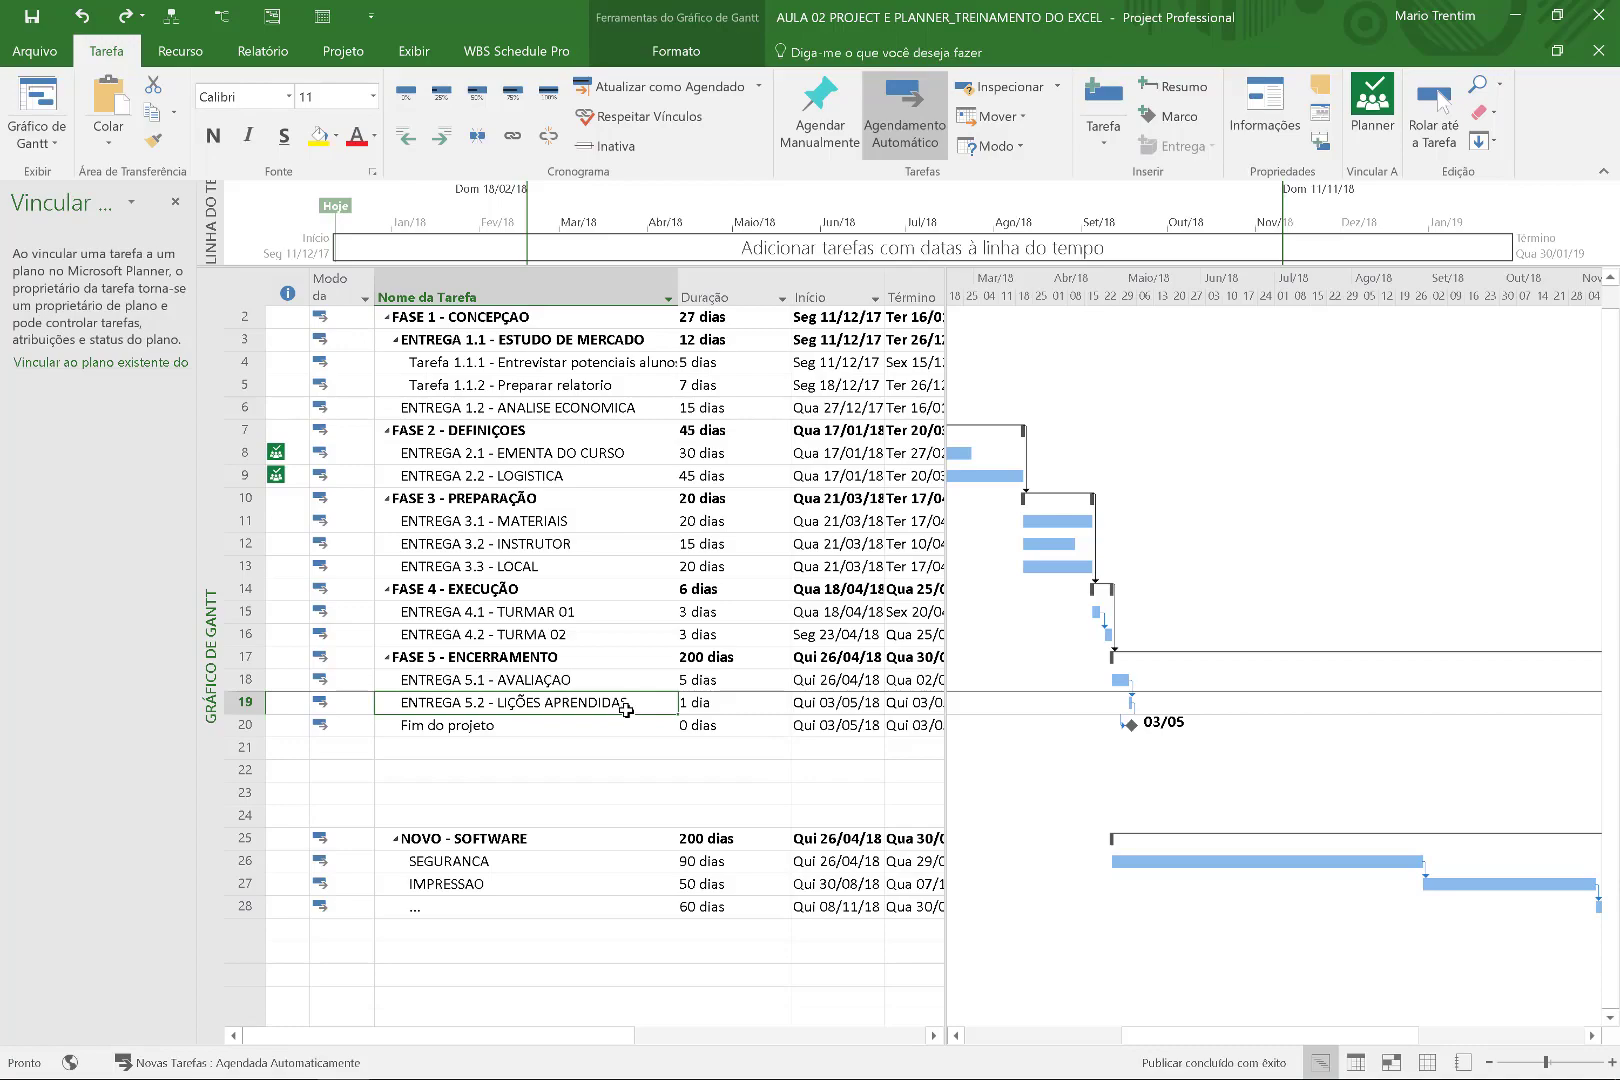
{"action": "key", "text": "super+w"}
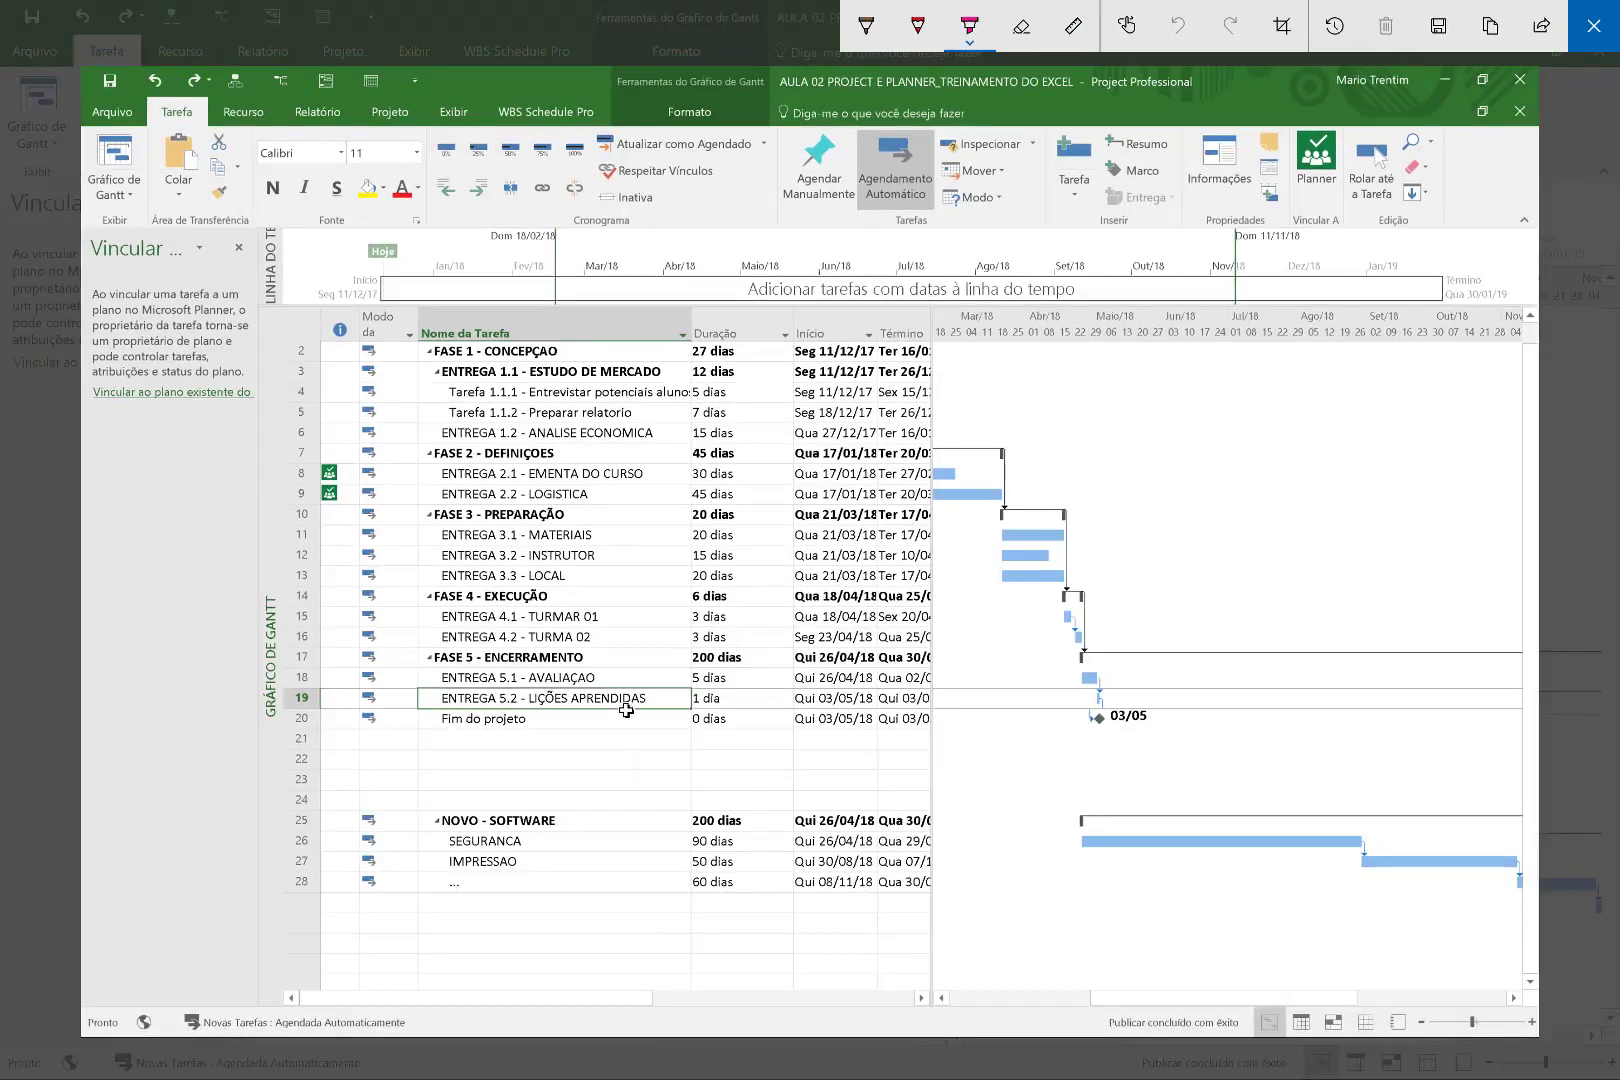
Circle rows 4–13 and the NOVO - SOFTWARE rows 25–28 in pink, then close the sketch.
{"action": "mouse_move", "coordinate": [364, 412]}
{"action": "left_mouse_down"}
{"action": "mouse_move", "coordinate": [506, 378]}
{"action": "mouse_move", "coordinate": [240, 485]}
{"action": "mouse_move", "coordinate": [380, 505]}
{"action": "mouse_move", "coordinate": [205, 595]}
{"action": "left_mouse_up"}
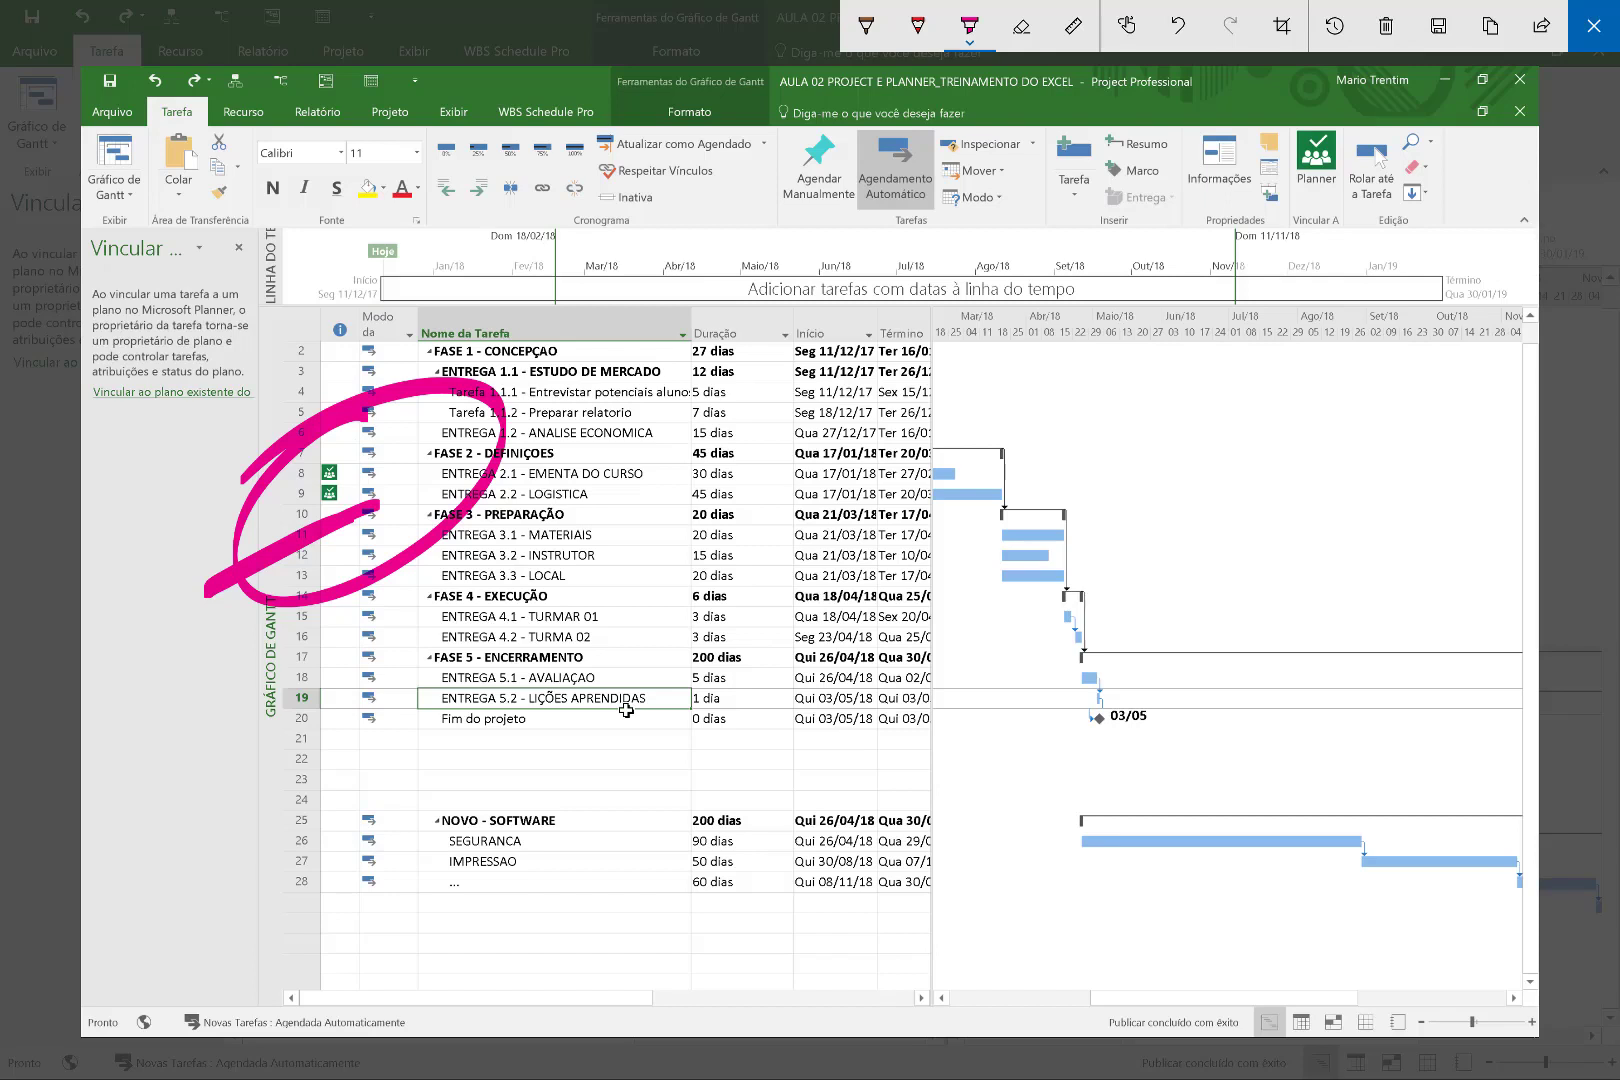
{"action": "mouse_move", "coordinate": [468, 785]}
{"action": "left_mouse_down"}
{"action": "mouse_move", "coordinate": [450, 950]}
{"action": "mouse_move", "coordinate": [440, 812]}
{"action": "left_mouse_up"}
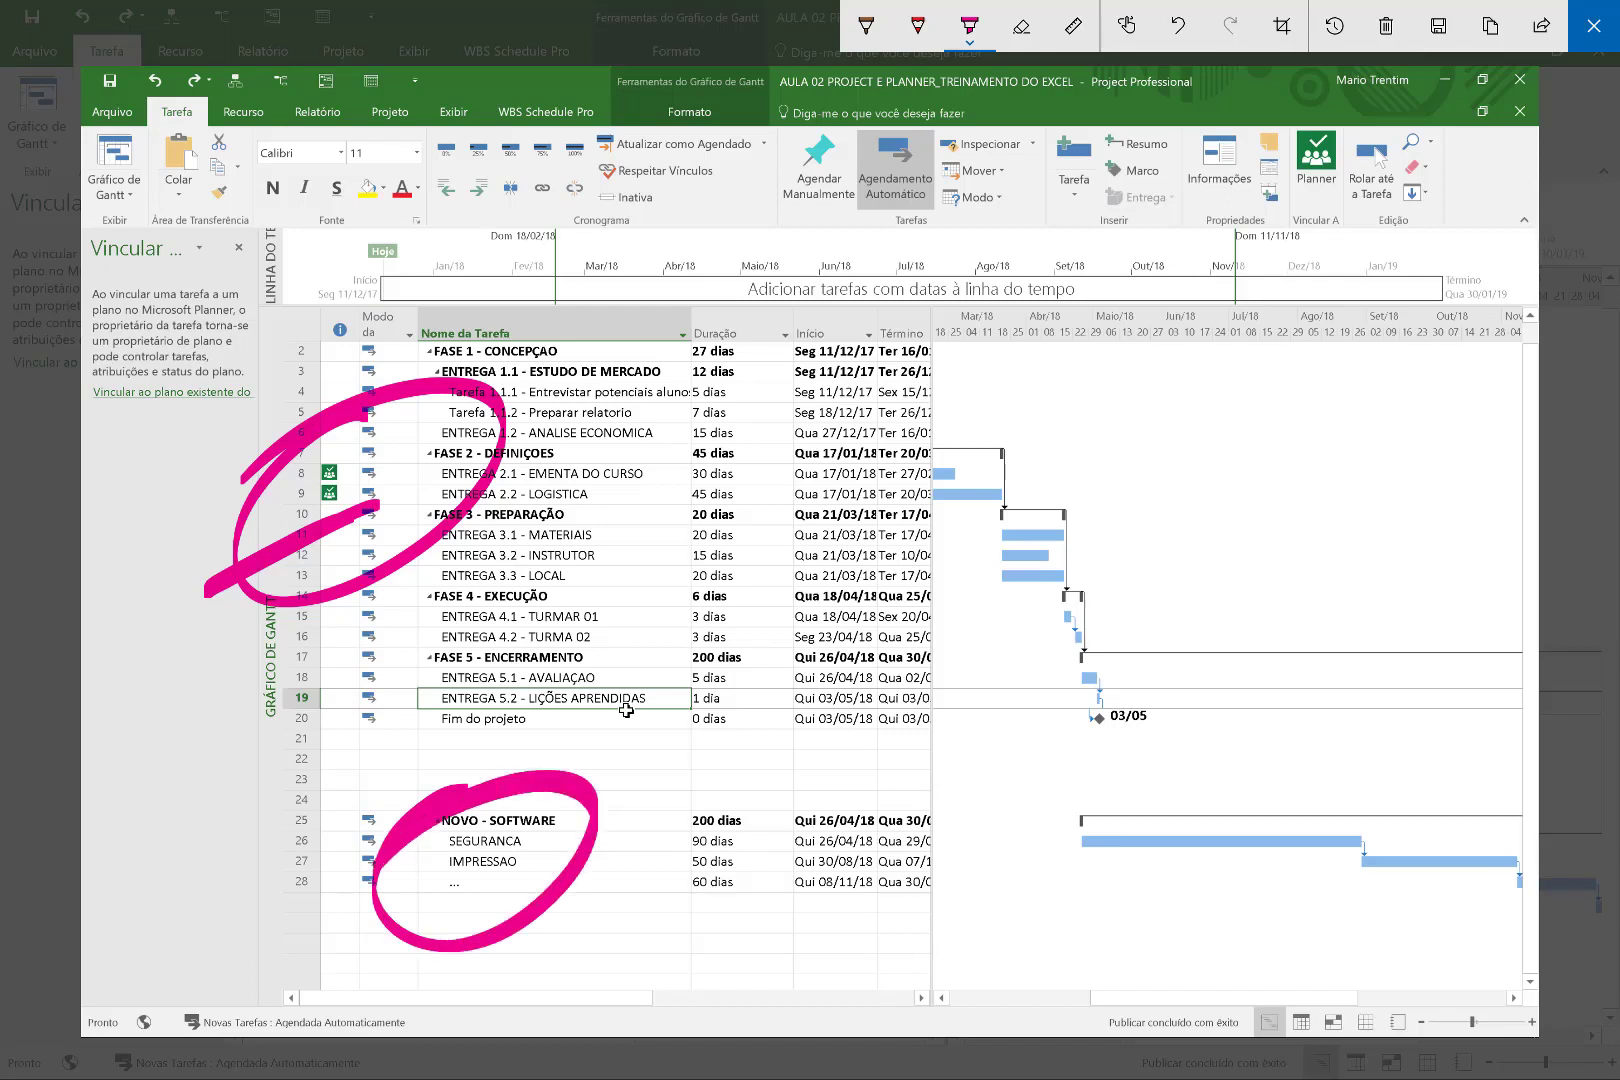
{"action": "left_click_drag", "start_coordinate": [350, 425], "coordinate": [280, 588]}
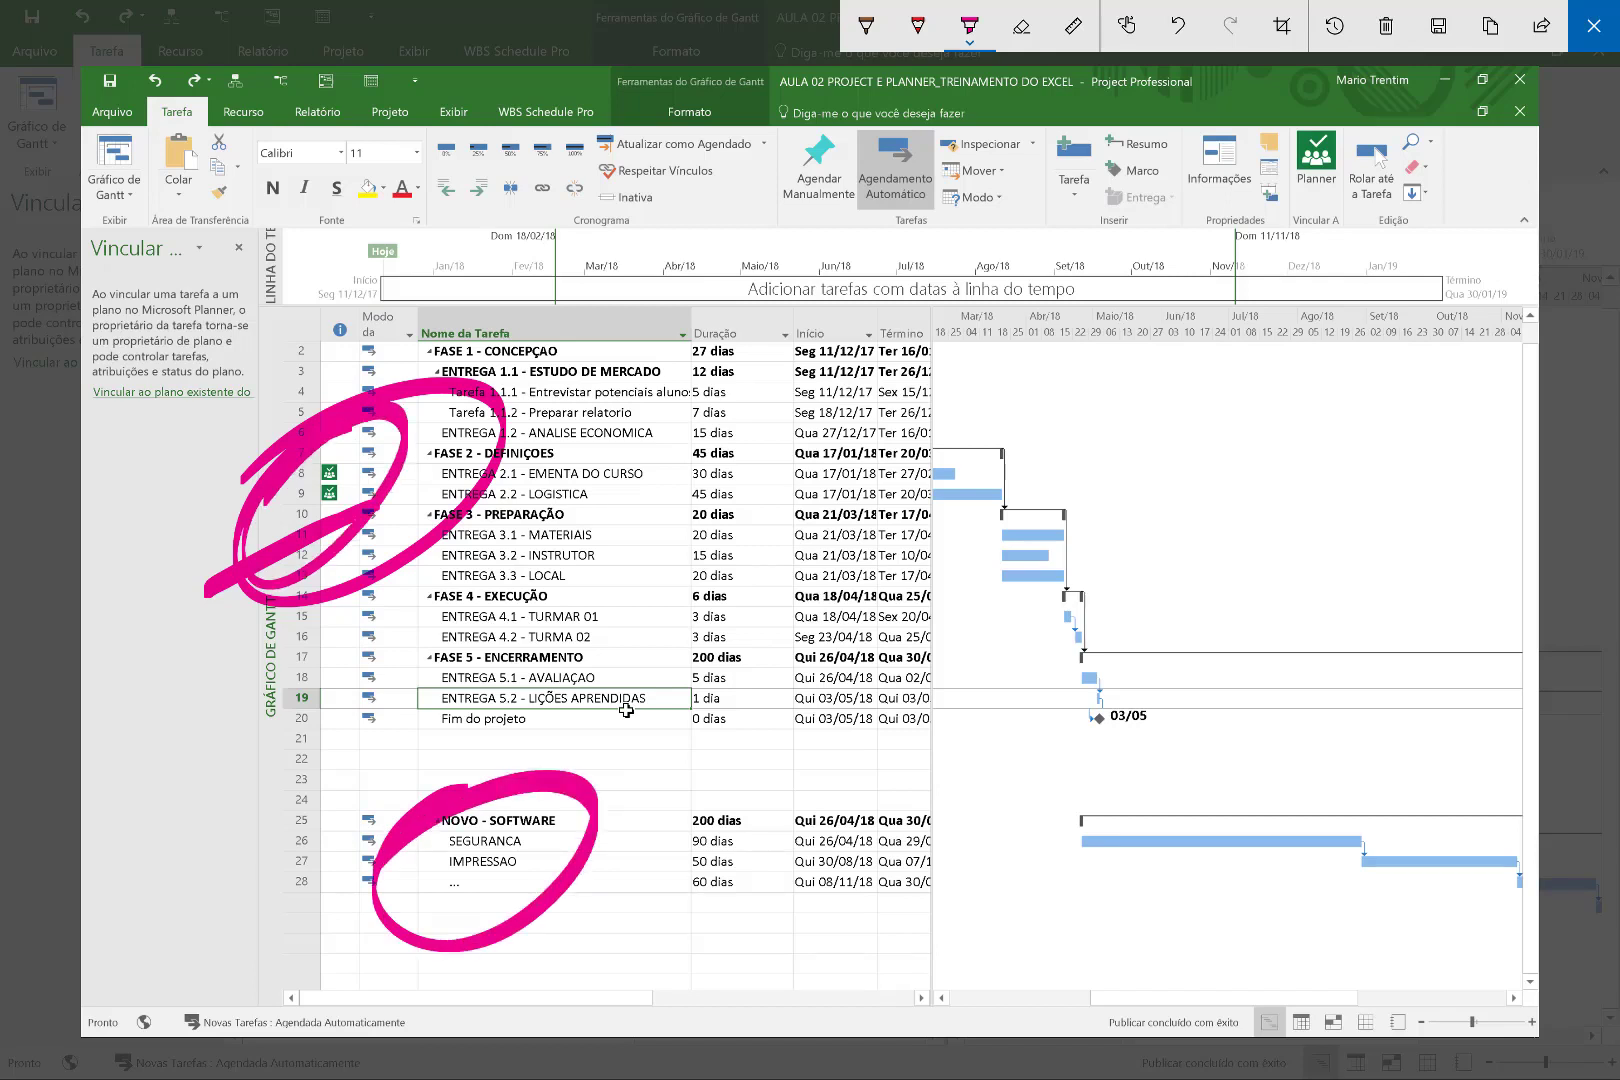
{"action": "key", "text": "Escape"}
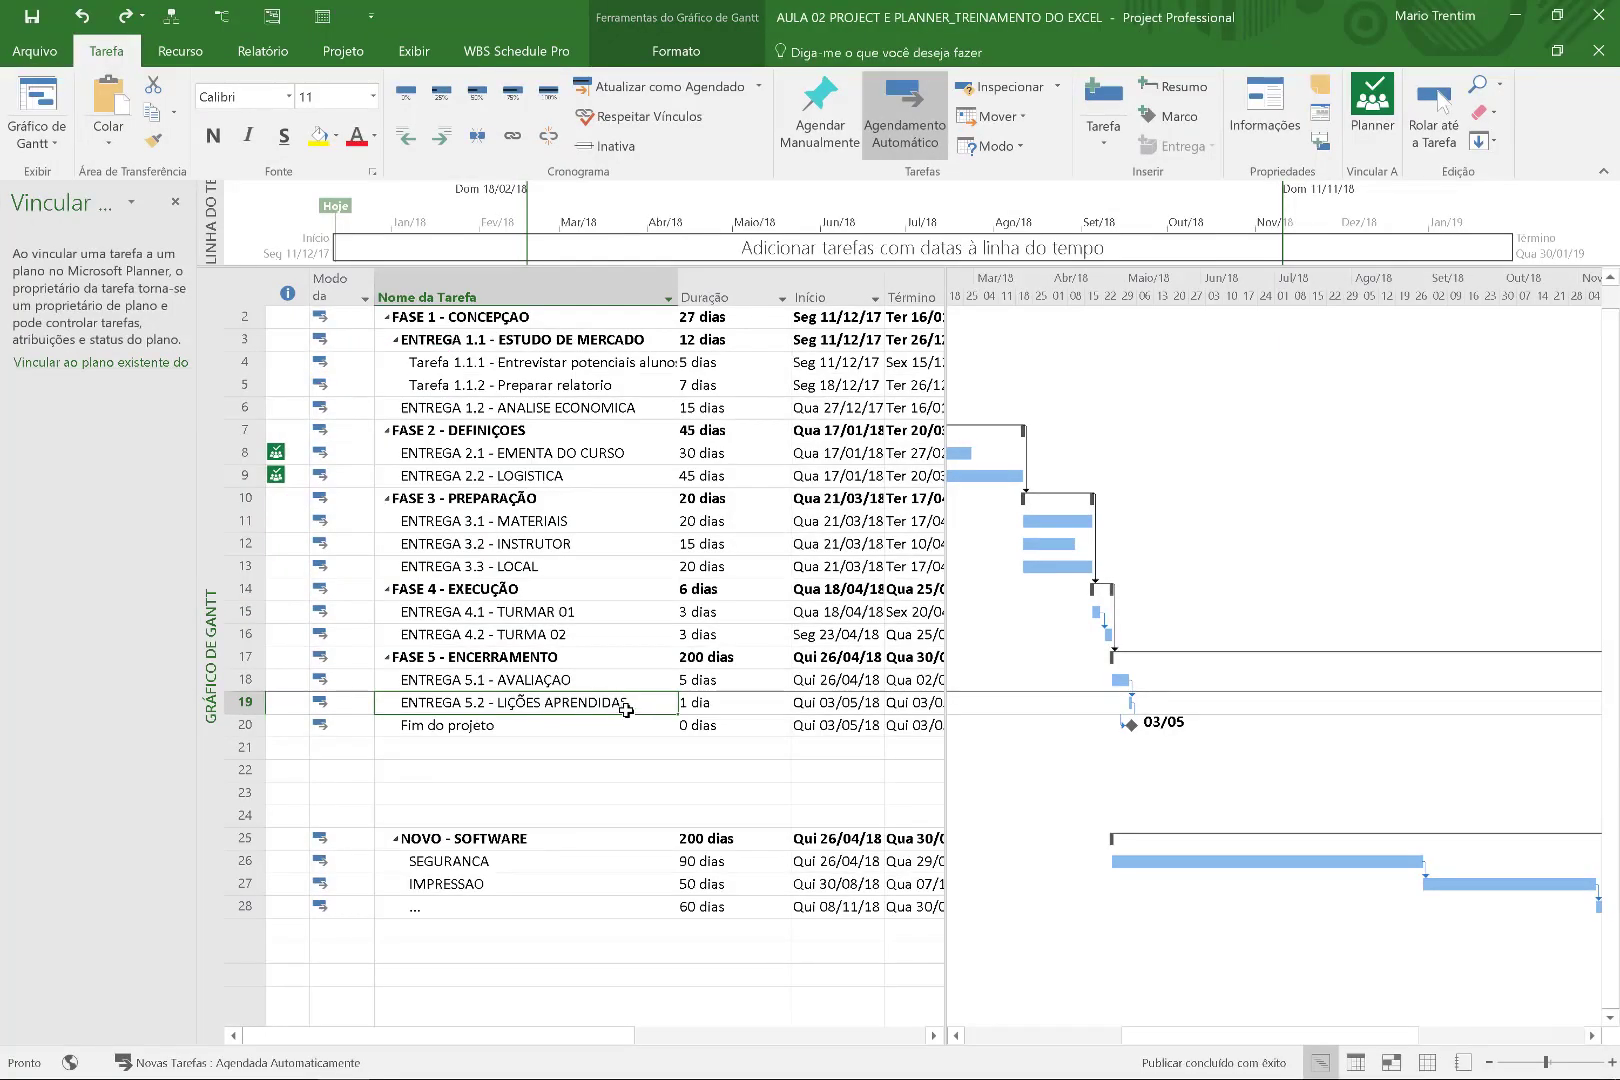
{"action": "key", "text": "alt+Tab"}
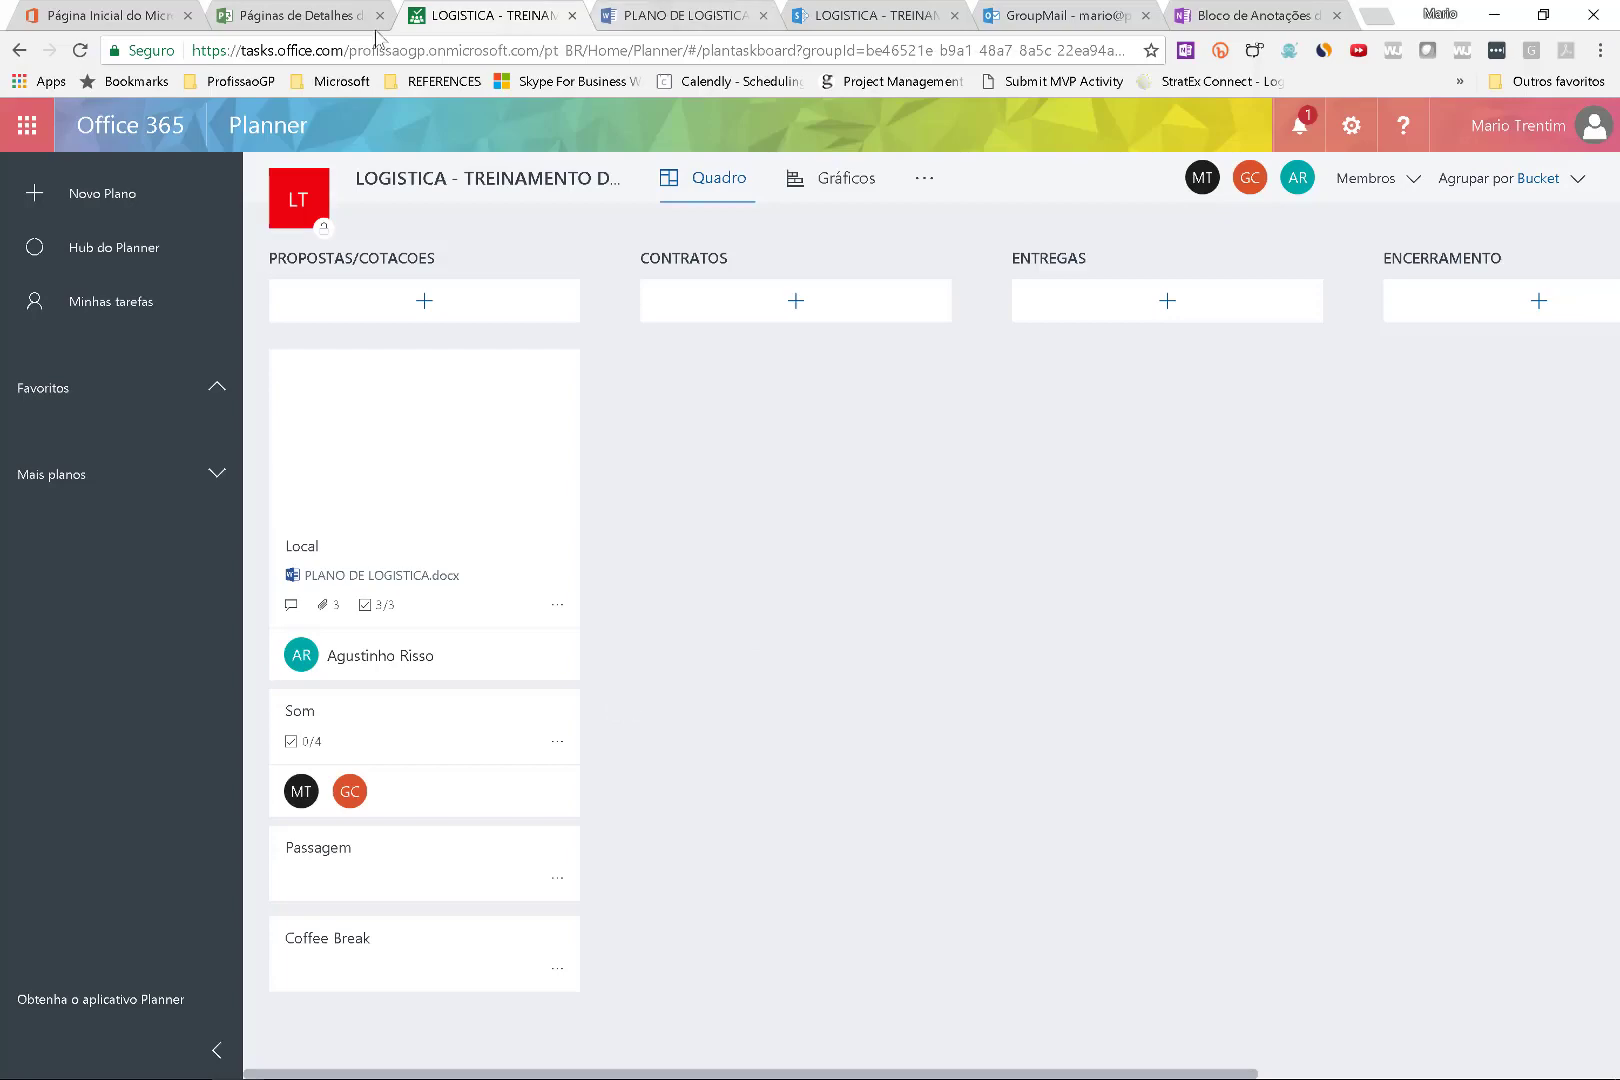
Go through the project details, Planner, PLANO DE LOGISTICA and HOTEL folder tabs to the group mail.
{"action": "left_click", "coordinate": [290, 14]}
{"action": "left_click", "coordinate": [466, 10]}
{"action": "left_click", "coordinate": [668, 12]}
{"action": "left_click", "coordinate": [845, 12]}
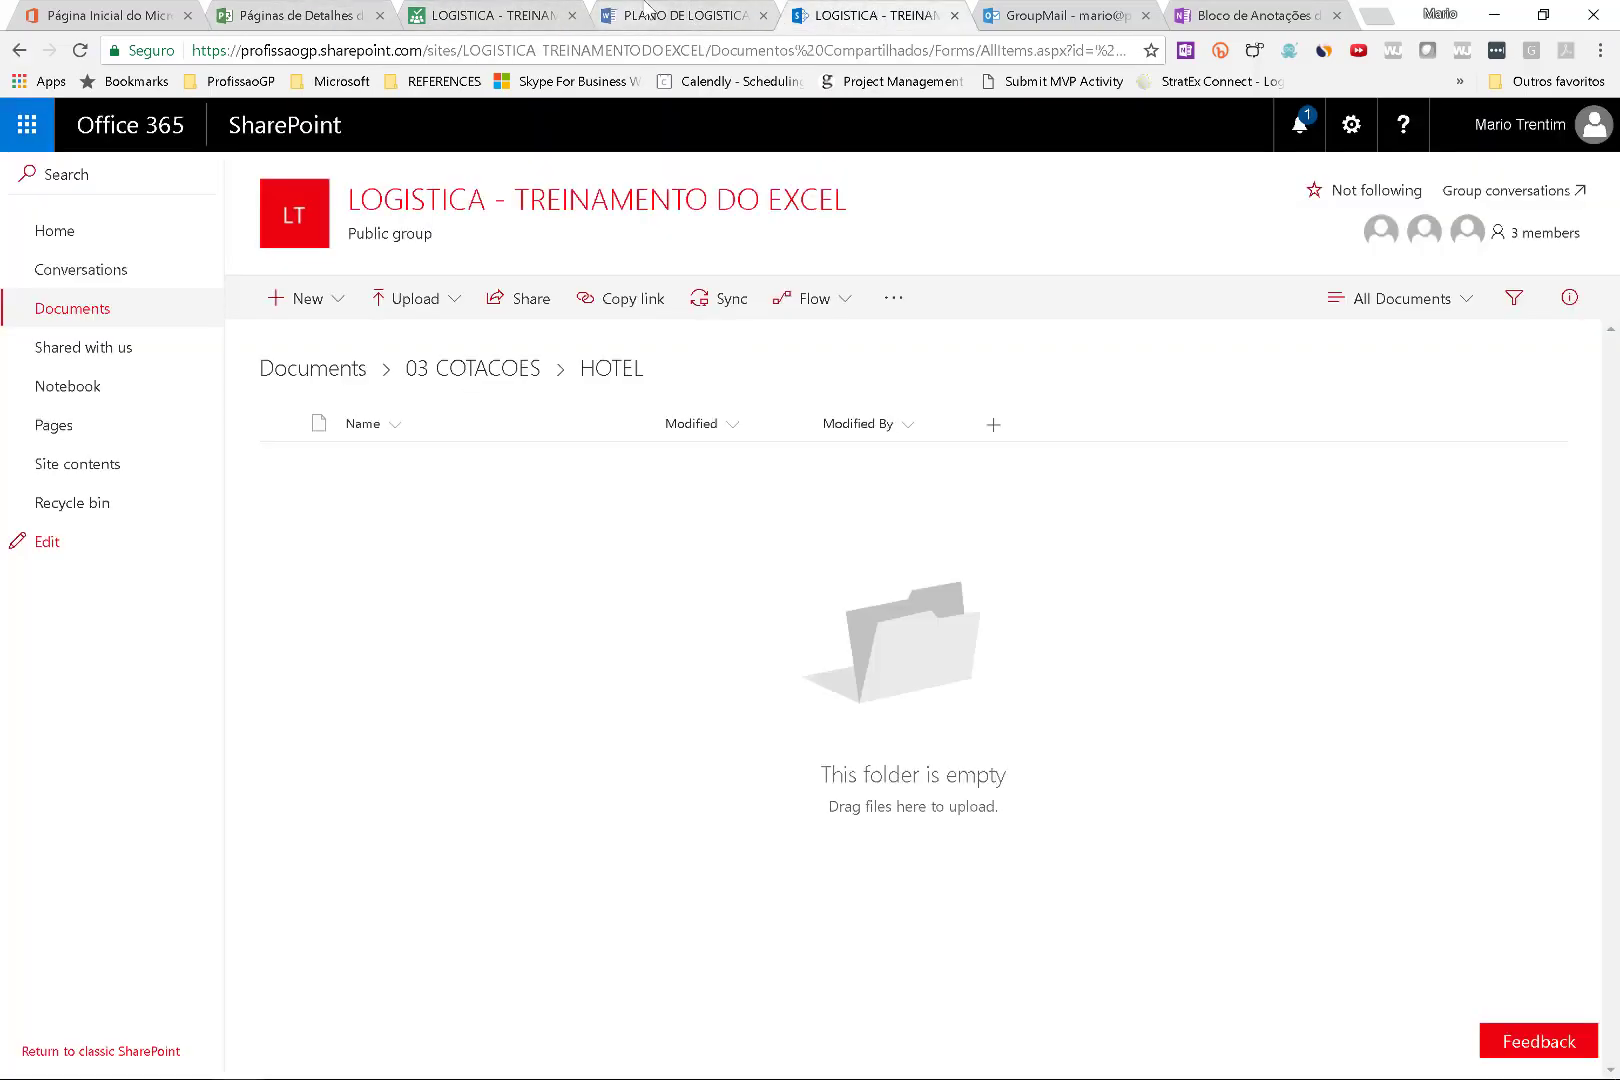
{"action": "left_click", "coordinate": [651, 10]}
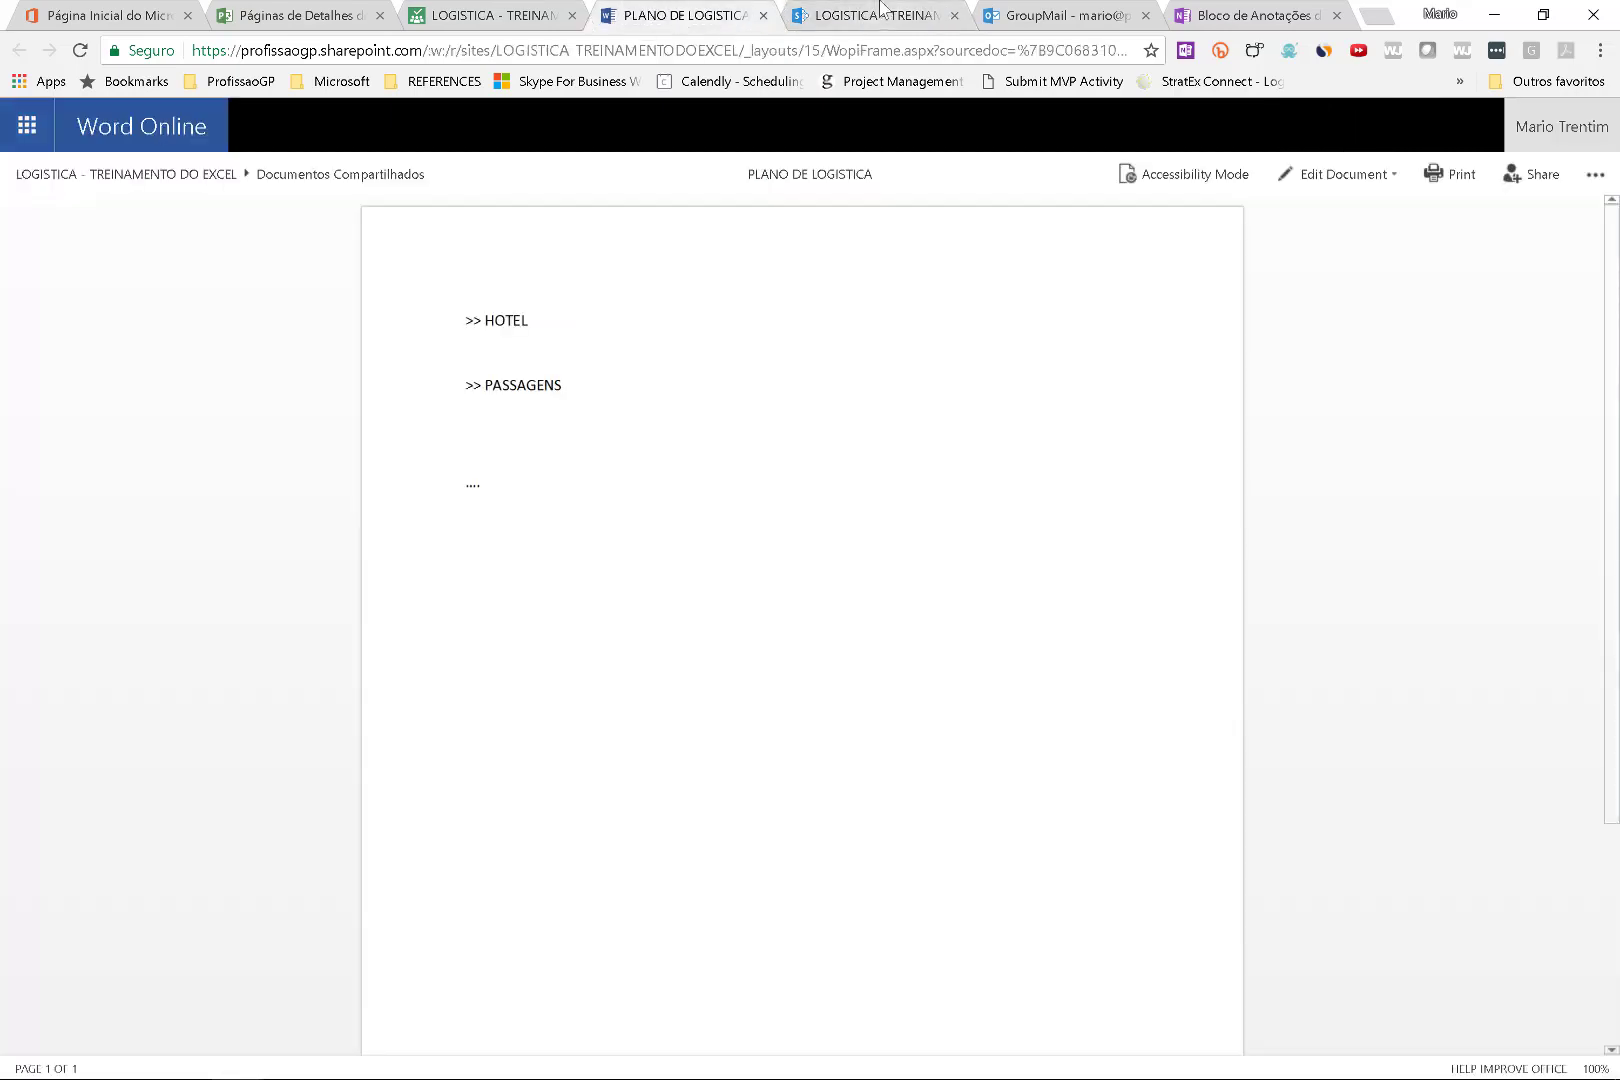
{"action": "left_click", "coordinate": [880, 12]}
{"action": "left_click", "coordinate": [1063, 16]}
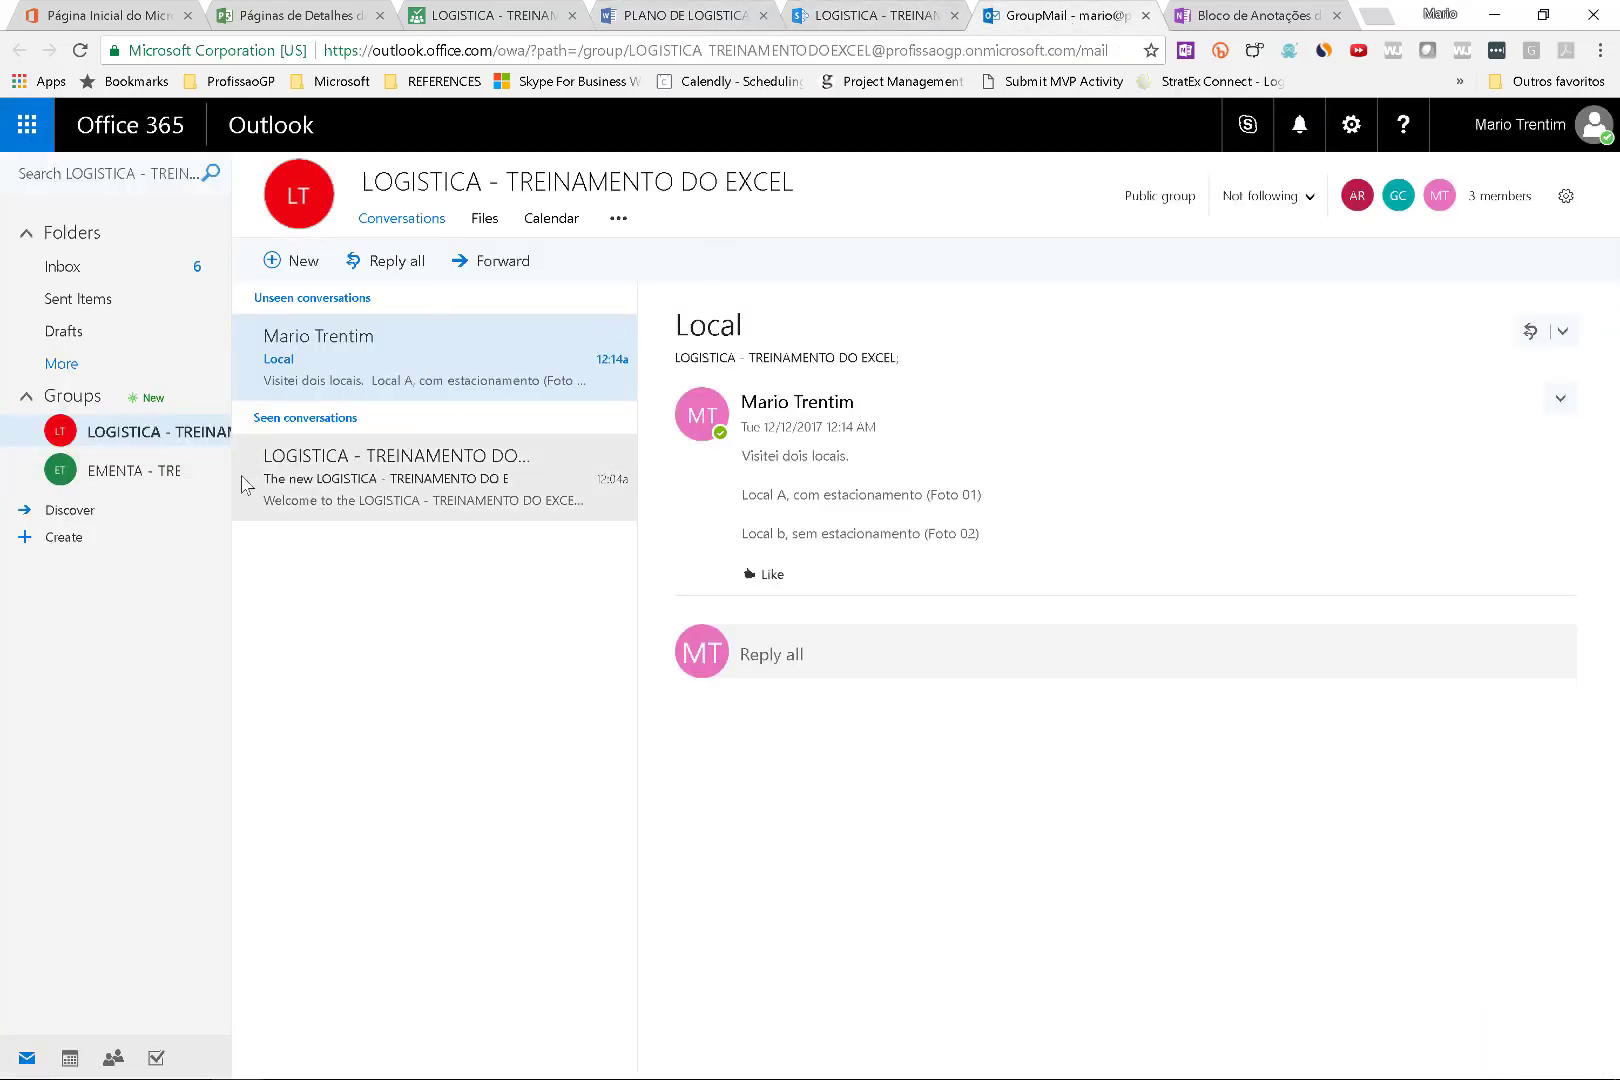
Widen the folder pane, start a group message, then open the LOGISTICA group's December 2017 calendar.
{"action": "left_click_drag", "start_coordinate": [231, 474], "coordinate": [303, 473]}
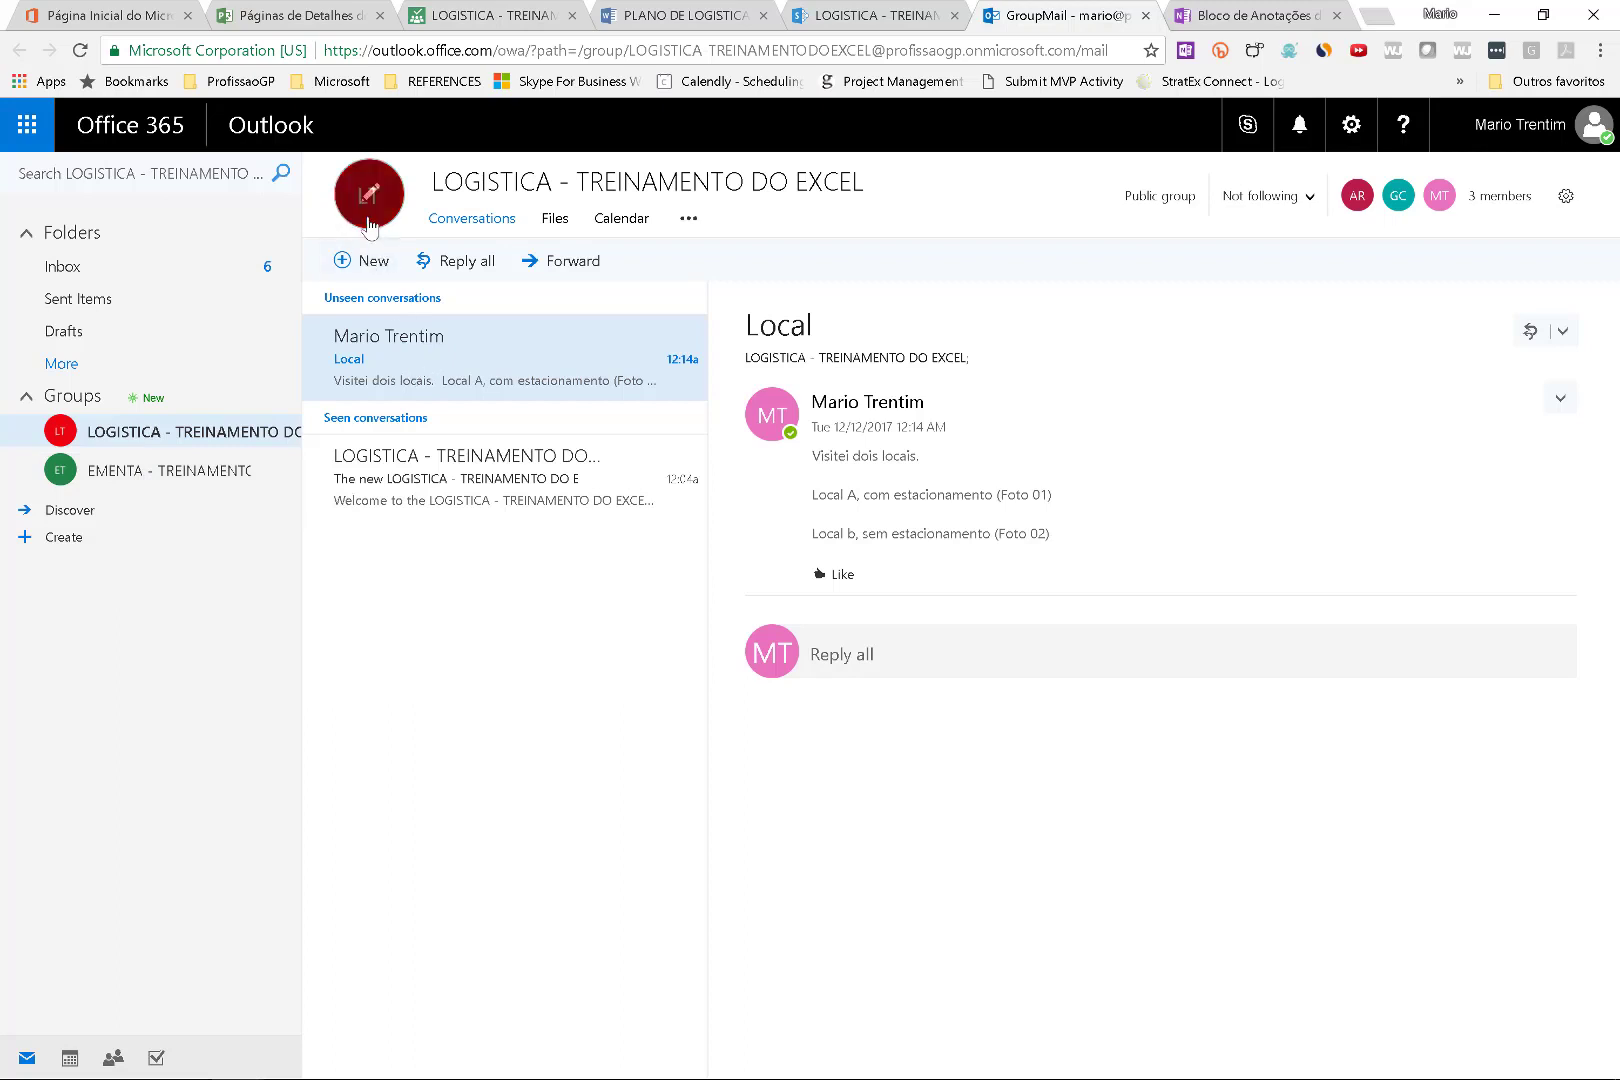
{"action": "left_click", "coordinate": [370, 262]}
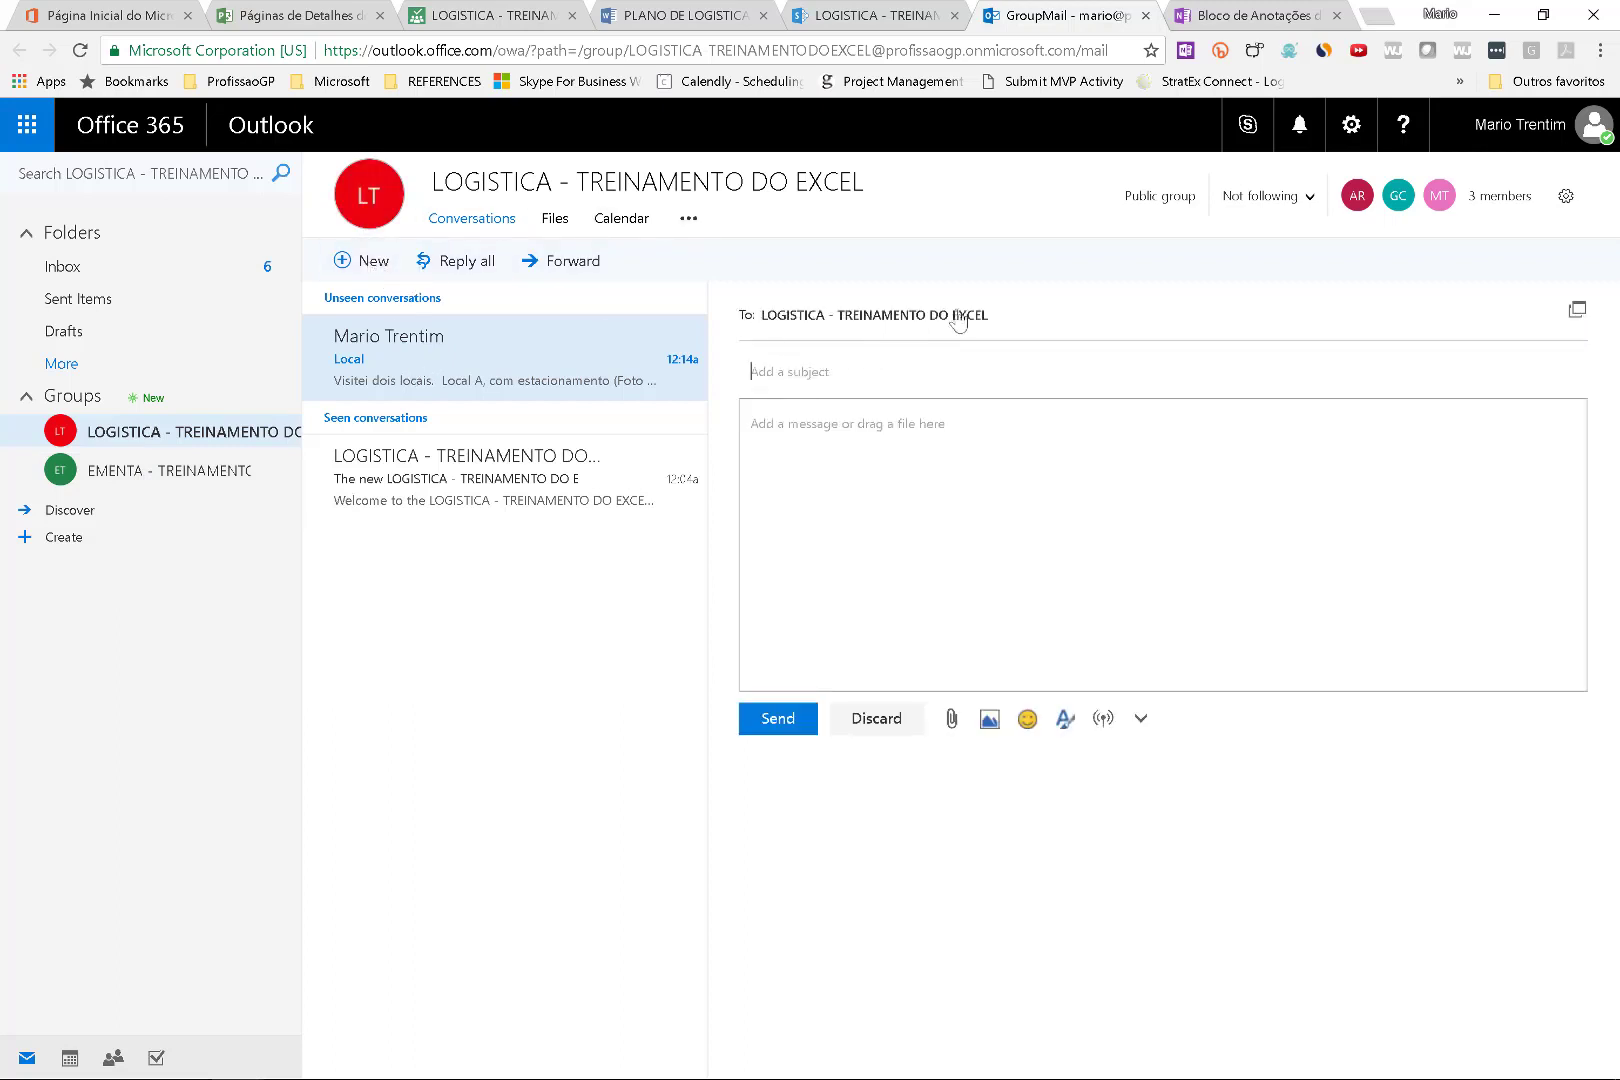
{"action": "mouse_move", "coordinate": [983, 315]}
{"action": "left_click", "coordinate": [903, 373]}
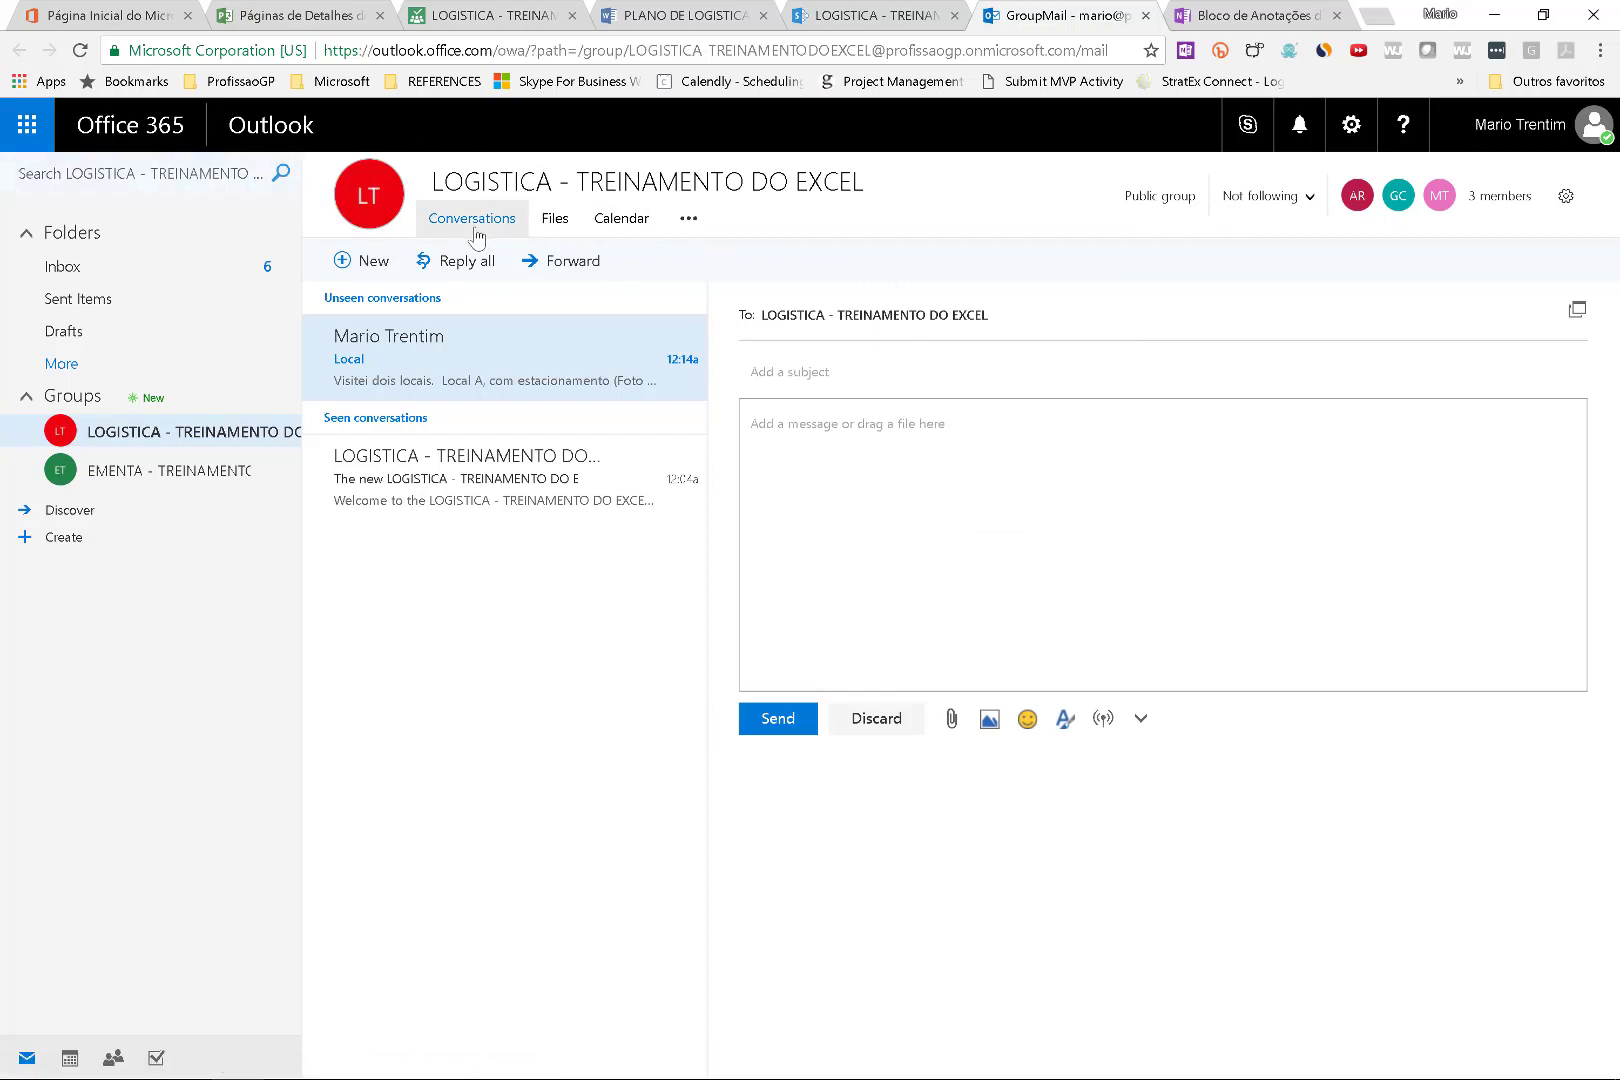
{"action": "left_click", "coordinate": [621, 218]}
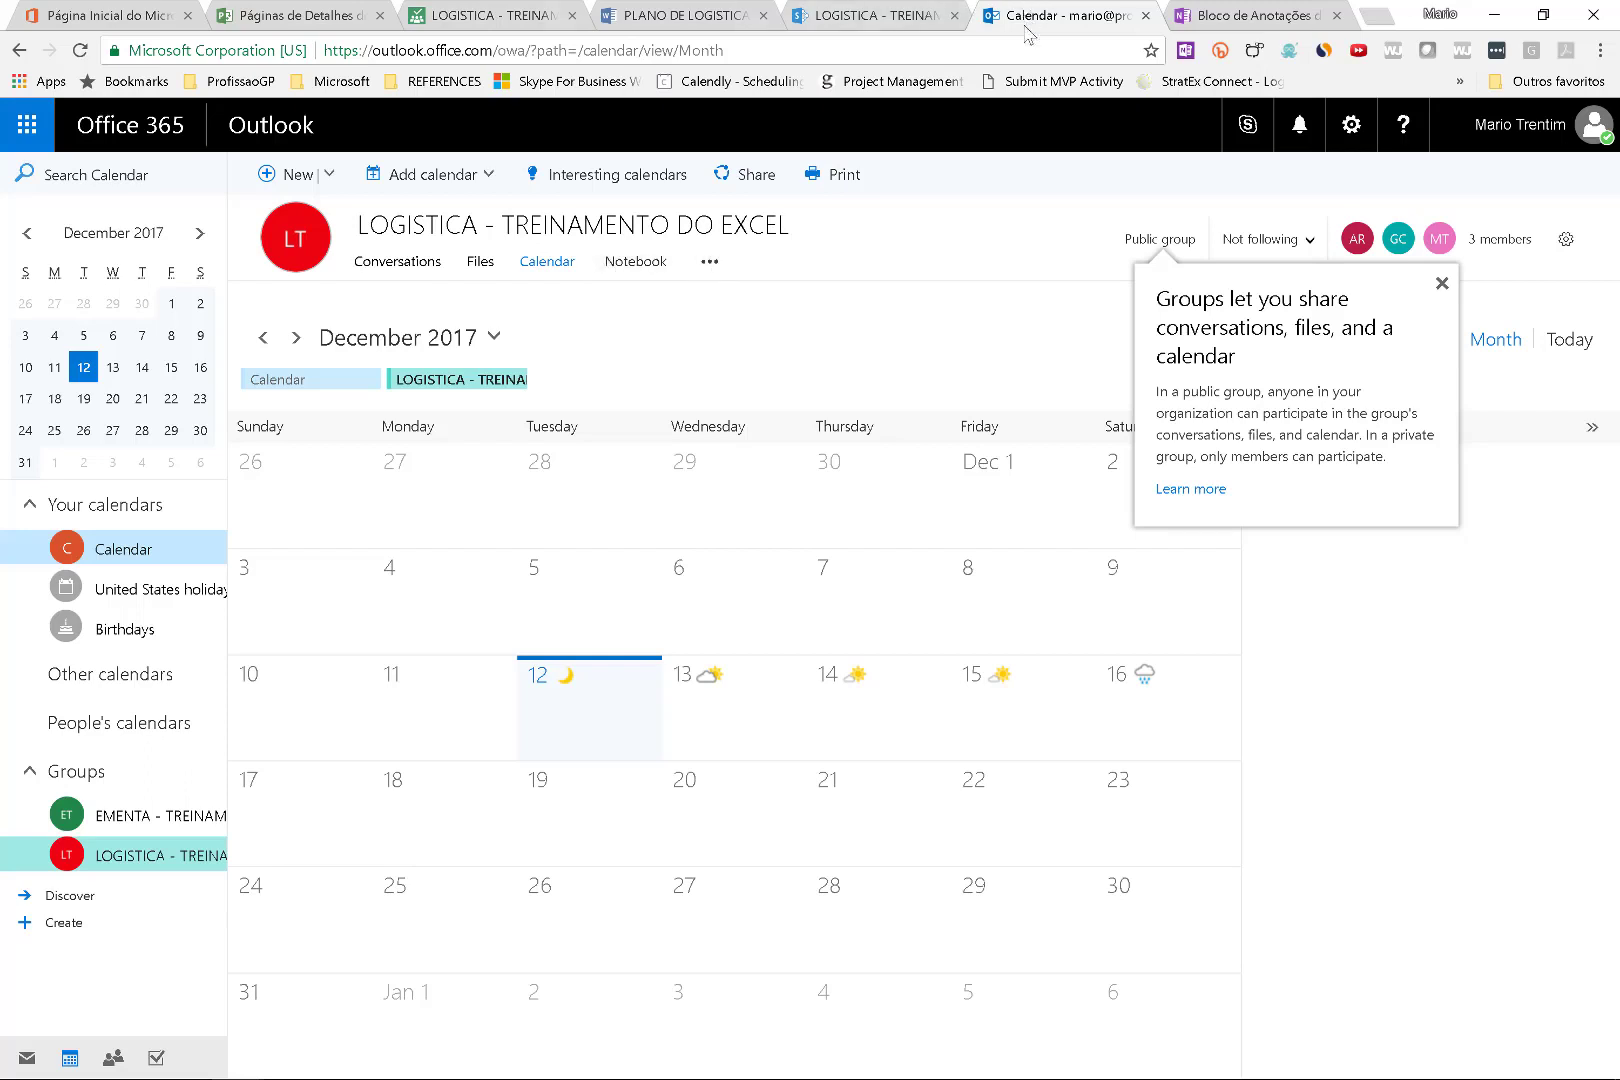
Move the Calendar tab to the end of the tab strip and open the group's OneNote notebook.
{"action": "left_click_drag", "start_coordinate": [1032, 15], "coordinate": [1034, 59]}
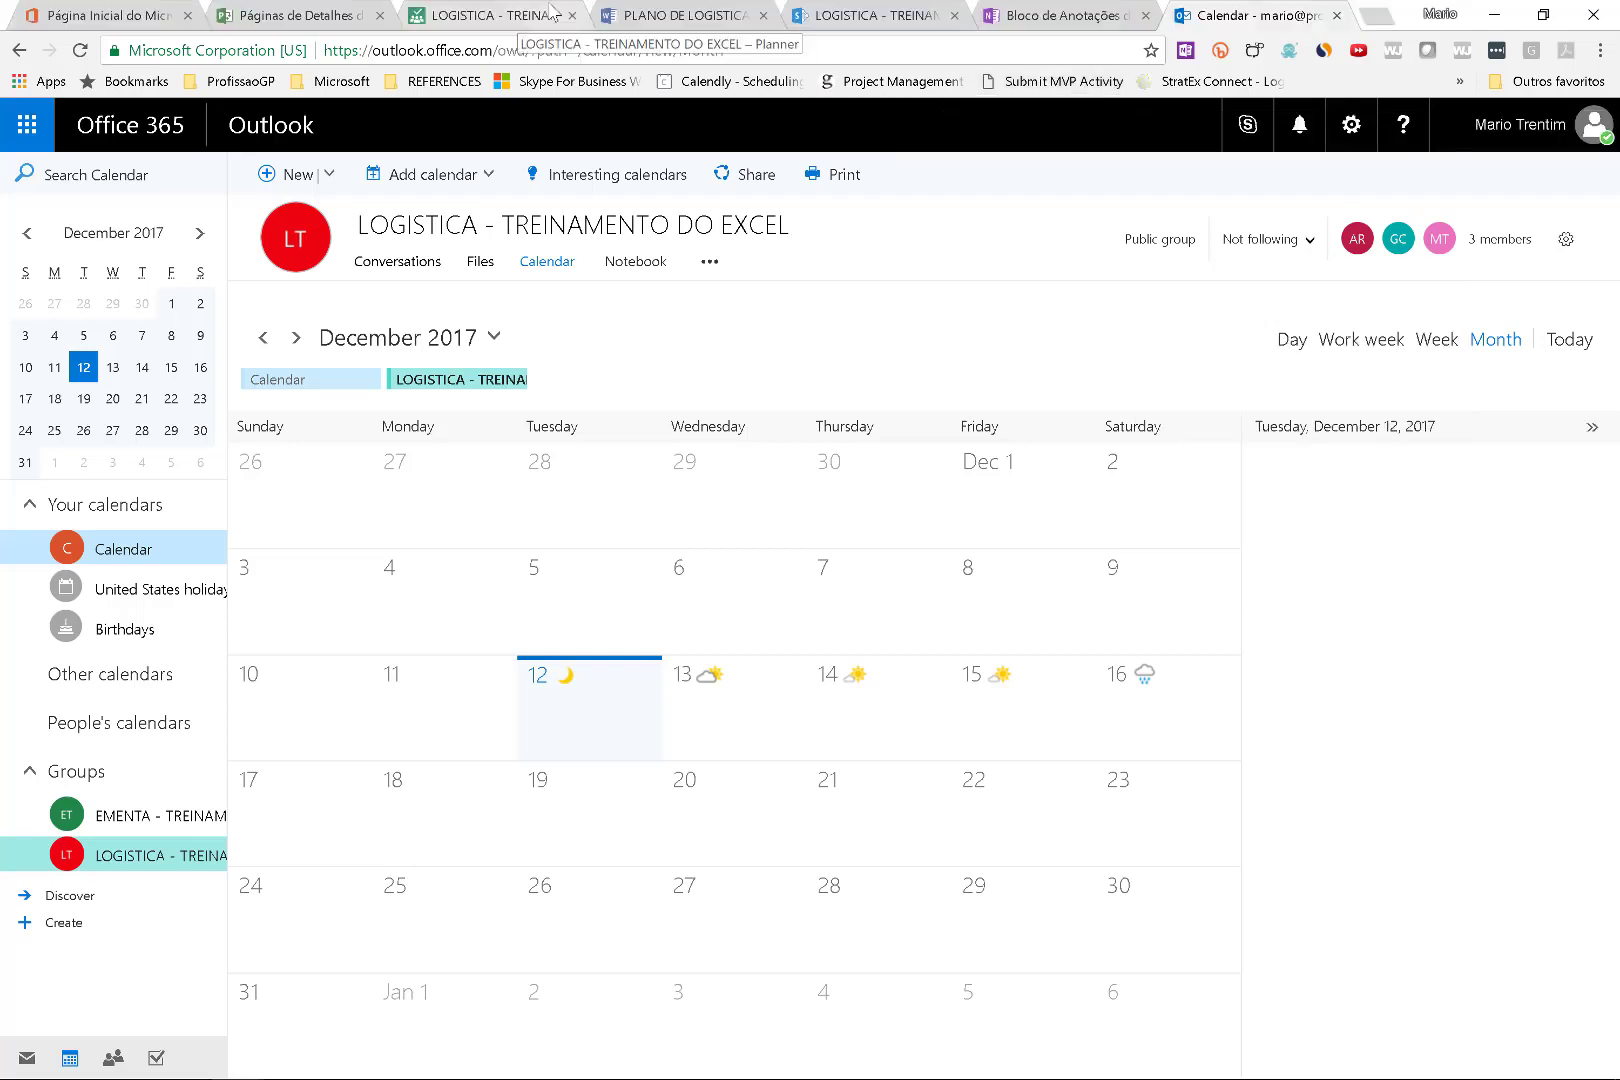
{"action": "left_click", "coordinate": [1025, 15]}
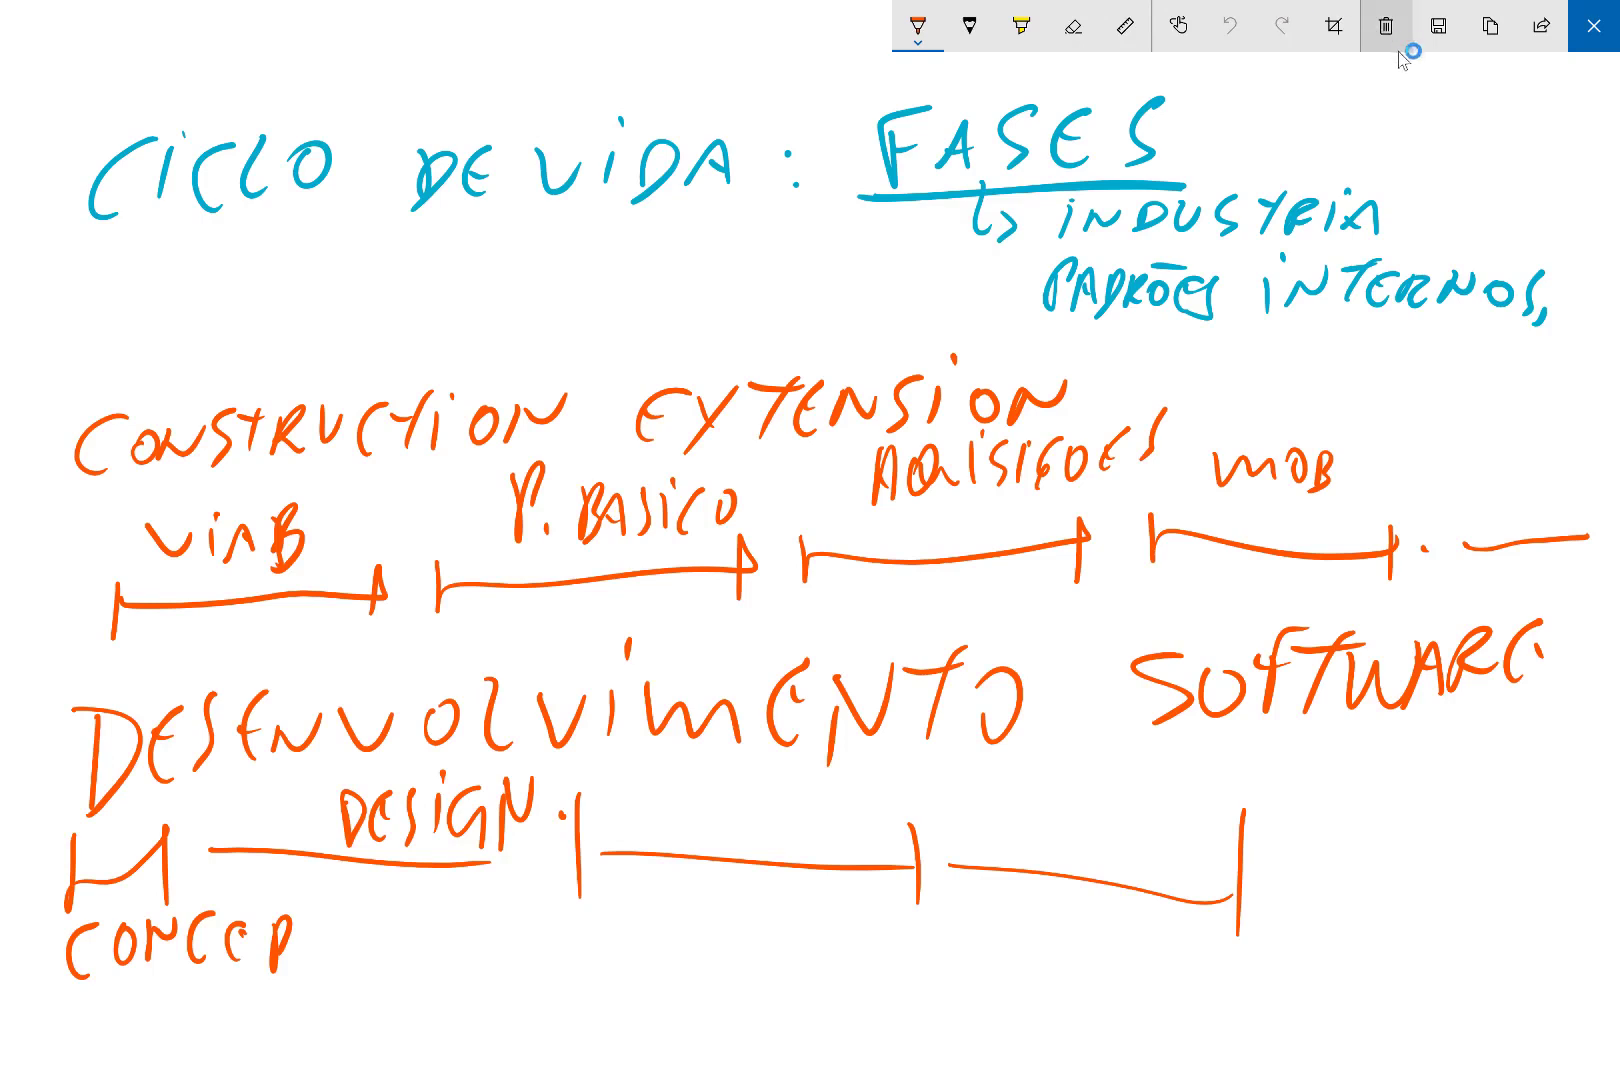
Clear the old drawing and handwrite the GOVERNANCA heading with a double underline.
{"action": "left_click", "coordinate": [1390, 30]}
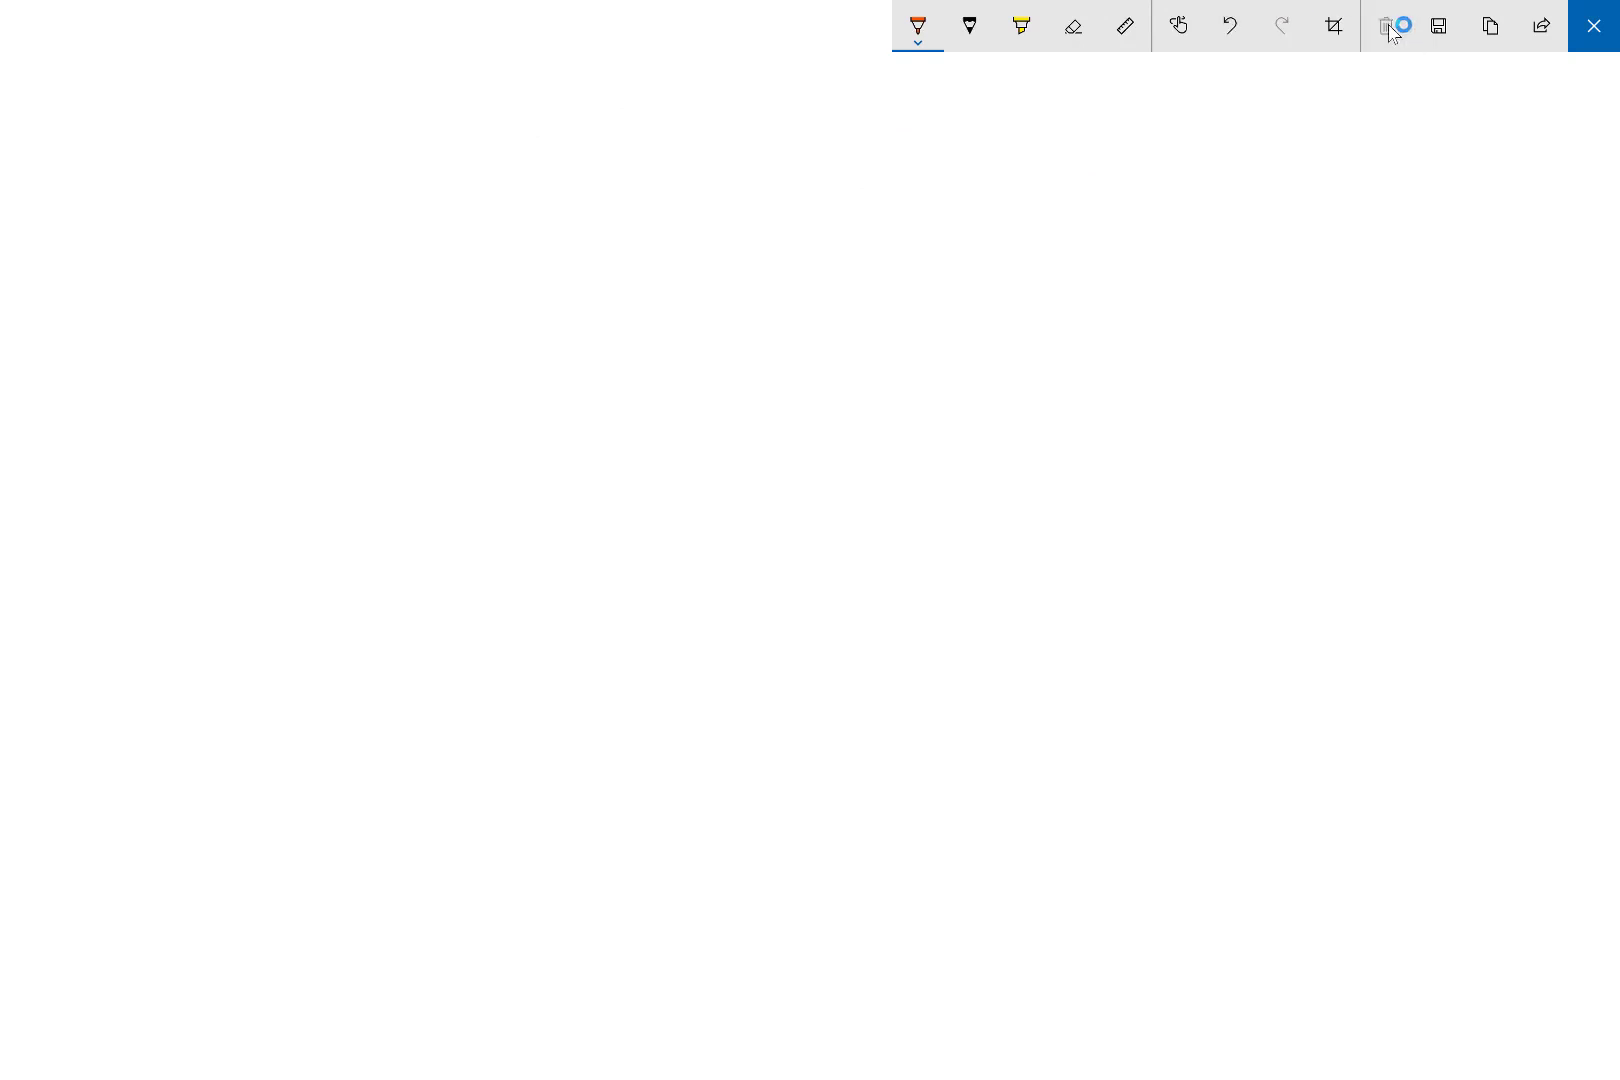
{"action": "mouse_move", "coordinate": [213, 116]}
{"action": "left_mouse_down"}
{"action": "mouse_move", "coordinate": [112, 253]}
{"action": "mouse_move", "coordinate": [229, 262]}
{"action": "left_mouse_up"}
{"action": "left_click_drag", "start_coordinate": [308, 157], "coordinate": [271, 190]}
{"action": "left_click_drag", "start_coordinate": [353, 144], "coordinate": [419, 139]}
{"action": "mouse_move", "coordinate": [488, 133]}
{"action": "left_mouse_down"}
{"action": "mouse_move", "coordinate": [434, 206]}
{"action": "mouse_move", "coordinate": [475, 200]}
{"action": "left_mouse_up"}
{"action": "left_click_drag", "start_coordinate": [442, 174], "coordinate": [470, 172]}
{"action": "mouse_move", "coordinate": [533, 135]}
{"action": "left_mouse_down"}
{"action": "mouse_move", "coordinate": [515, 208]}
{"action": "mouse_move", "coordinate": [563, 208]}
{"action": "left_mouse_up"}
{"action": "mouse_move", "coordinate": [606, 137]}
{"action": "left_mouse_down"}
{"action": "mouse_move", "coordinate": [598, 168]}
{"action": "mouse_move", "coordinate": [663, 131]}
{"action": "left_mouse_up"}
{"action": "left_click_drag", "start_coordinate": [647, 196], "coordinate": [728, 194]}
{"action": "left_click_drag", "start_coordinate": [675, 171], "coordinate": [843, 130]}
{"action": "left_click_drag", "start_coordinate": [945, 115], "coordinate": [900, 200]}
{"action": "mouse_move", "coordinate": [890, 228]}
{"action": "left_mouse_down"}
{"action": "mouse_move", "coordinate": [952, 175]}
{"action": "mouse_move", "coordinate": [987, 207]}
{"action": "left_mouse_up"}
{"action": "left_click_drag", "start_coordinate": [960, 172], "coordinate": [1070, 145]}
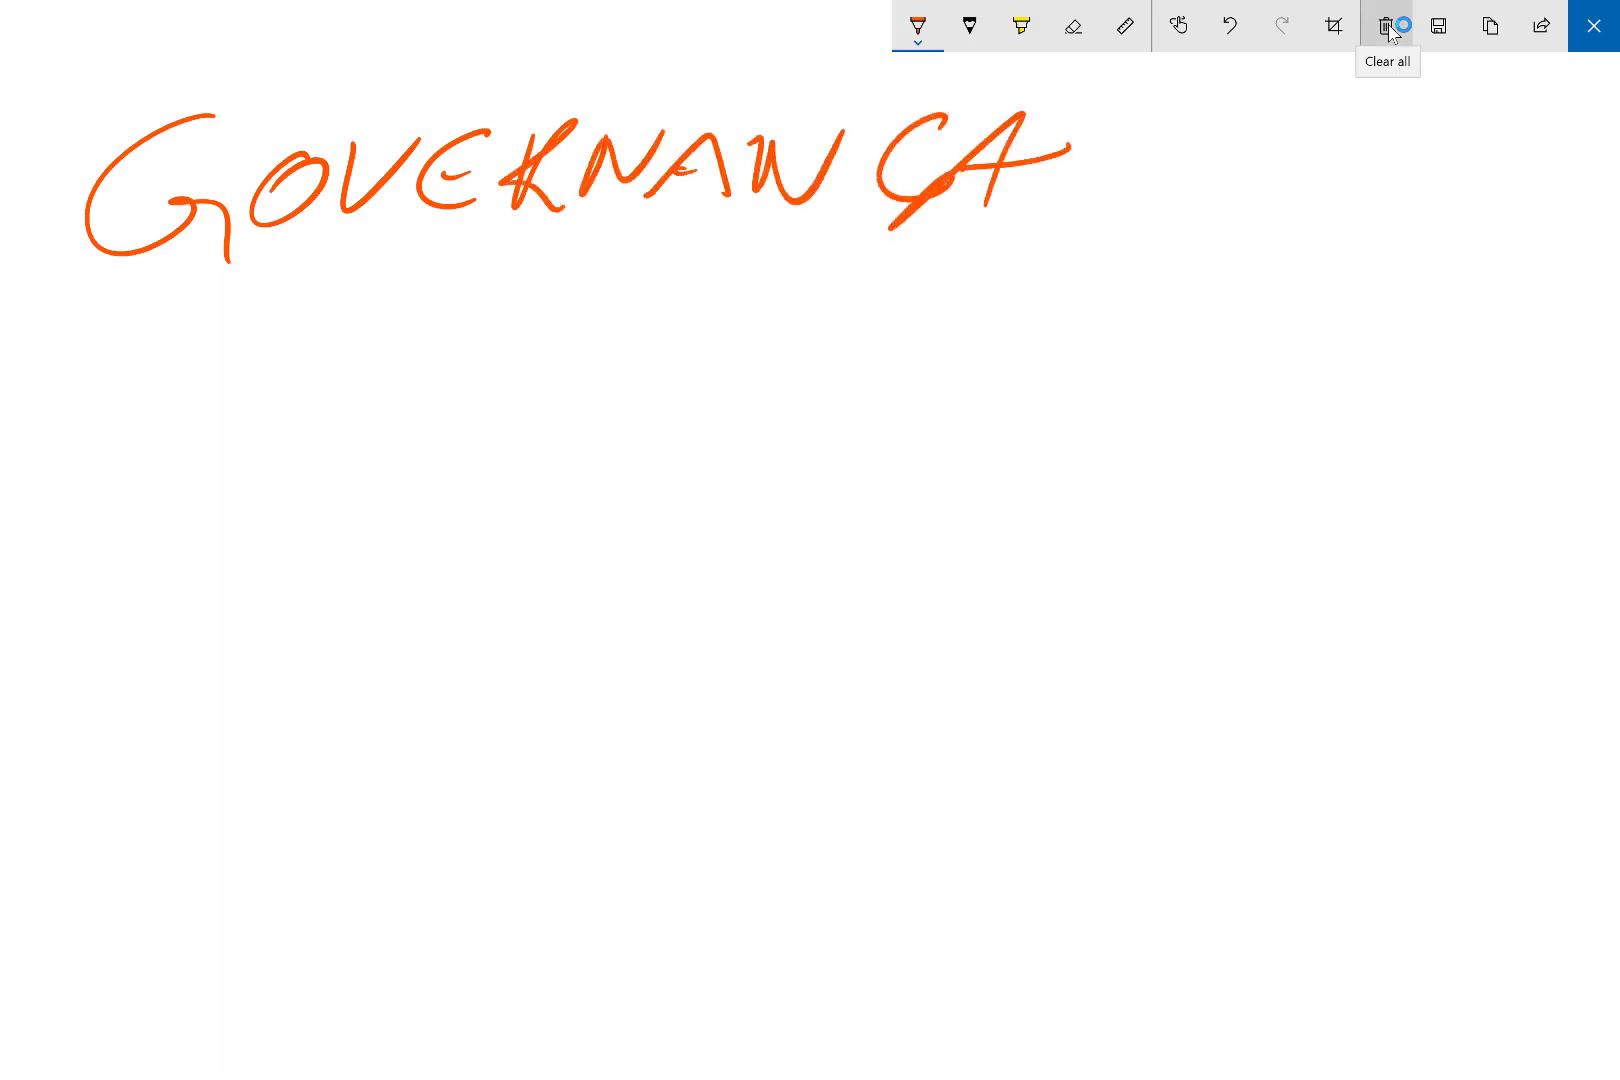
{"action": "left_click_drag", "start_coordinate": [120, 311], "coordinate": [1083, 197]}
{"action": "left_click_drag", "start_coordinate": [143, 347], "coordinate": [1058, 217]}
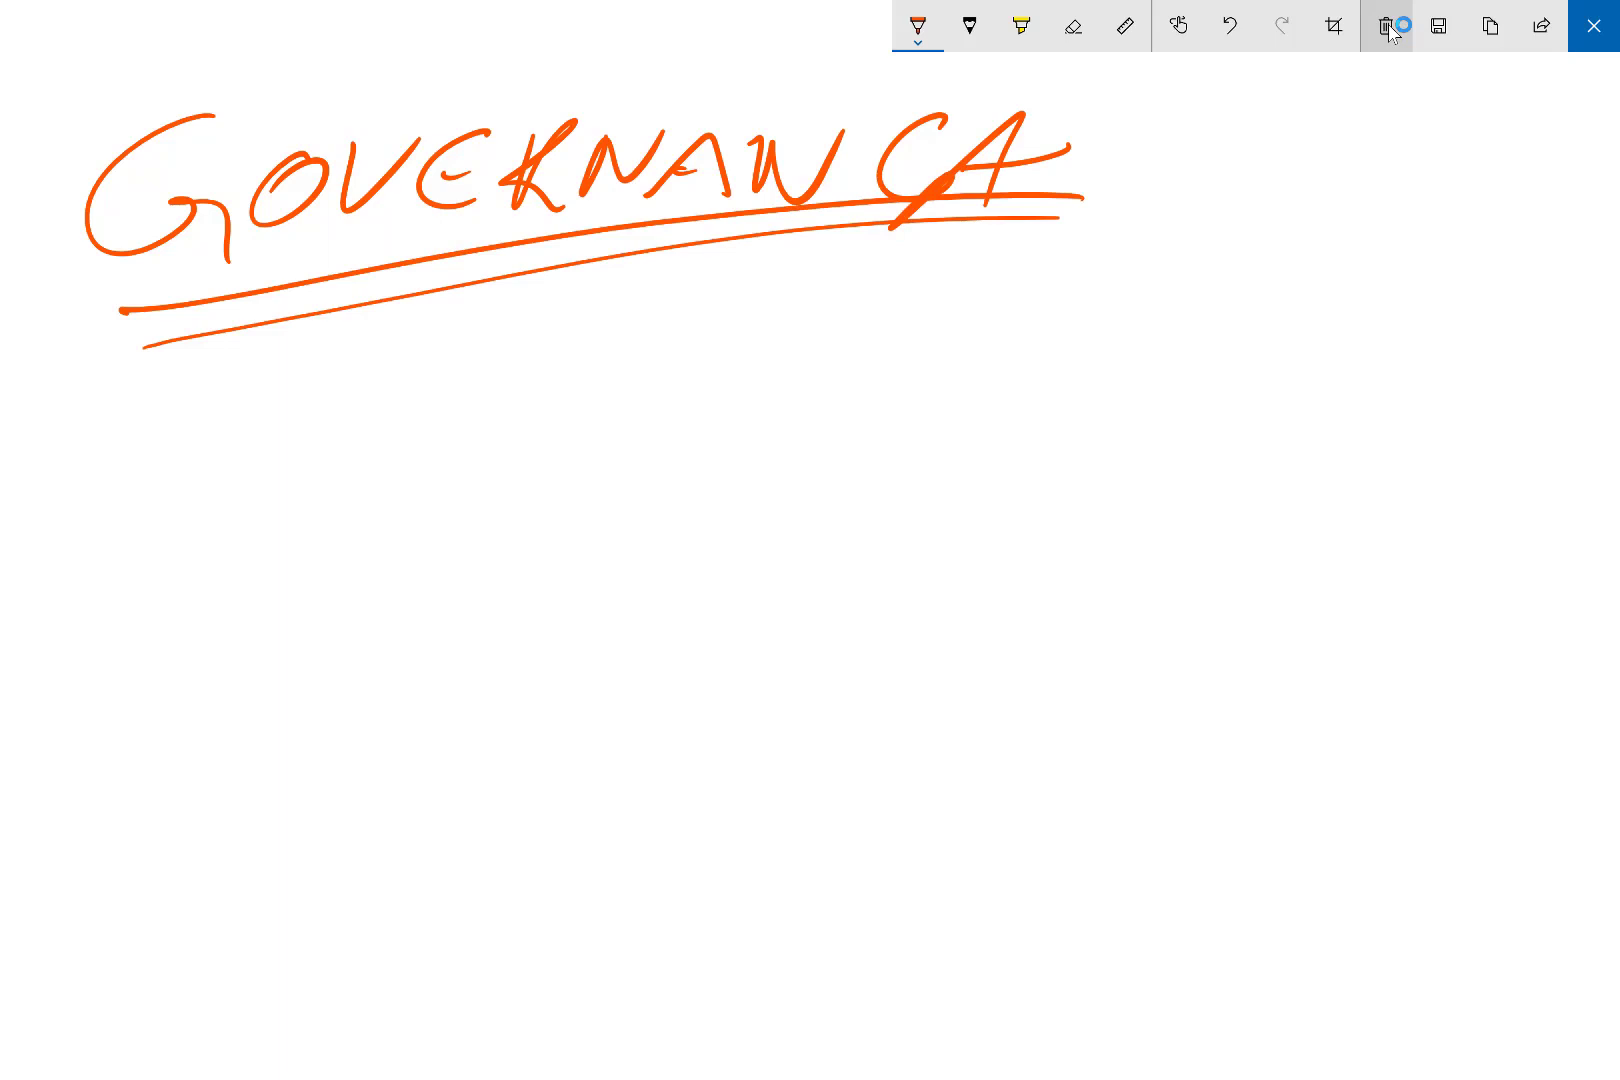
Draw an arrow to METODOLOGIA below the heading and an implication arrow after it.
{"action": "left_click_drag", "start_coordinate": [119, 430], "coordinate": [188, 436]}
{"action": "left_click_drag", "start_coordinate": [193, 411], "coordinate": [200, 455]}
{"action": "mouse_move", "coordinate": [285, 375]}
{"action": "left_mouse_down"}
{"action": "mouse_move", "coordinate": [275, 430]}
{"action": "mouse_move", "coordinate": [354, 430]}
{"action": "left_mouse_up"}
{"action": "left_click_drag", "start_coordinate": [430, 376], "coordinate": [428, 422]}
{"action": "left_click_drag", "start_coordinate": [392, 409], "coordinate": [513, 346]}
{"action": "mouse_move", "coordinate": [517, 332]}
{"action": "left_mouse_down"}
{"action": "mouse_move", "coordinate": [470, 407]}
{"action": "mouse_move", "coordinate": [528, 368]}
{"action": "left_mouse_up"}
{"action": "left_click_drag", "start_coordinate": [600, 350], "coordinate": [556, 433]}
{"action": "left_click_drag", "start_coordinate": [615, 375], "coordinate": [664, 372]}
{"action": "mouse_move", "coordinate": [697, 345]}
{"action": "left_mouse_down"}
{"action": "mouse_move", "coordinate": [722, 405]}
{"action": "mouse_move", "coordinate": [790, 372]}
{"action": "mouse_move", "coordinate": [866, 410]}
{"action": "mouse_move", "coordinate": [893, 405]}
{"action": "left_mouse_up"}
{"action": "left_click", "coordinate": [920, 312]}
{"action": "mouse_move", "coordinate": [928, 398]}
{"action": "left_mouse_down"}
{"action": "mouse_move", "coordinate": [975, 352]}
{"action": "mouse_move", "coordinate": [982, 408]}
{"action": "mouse_move", "coordinate": [1088, 380]}
{"action": "left_mouse_up"}
{"action": "mouse_move", "coordinate": [1030, 372]}
{"action": "left_mouse_down"}
{"action": "mouse_move", "coordinate": [1080, 365]}
{"action": "mouse_move", "coordinate": [1086, 408]}
{"action": "mouse_move", "coordinate": [1217, 307]}
{"action": "mouse_move", "coordinate": [1226, 383]}
{"action": "left_mouse_up"}
Handwrite the responsibility word after the METODOLOGIA arrow at the right edge.
{"action": "mouse_move", "coordinate": [1260, 325]}
{"action": "left_mouse_down"}
{"action": "mouse_move", "coordinate": [1258, 372]}
{"action": "mouse_move", "coordinate": [1248, 350]}
{"action": "left_mouse_up"}
{"action": "mouse_move", "coordinate": [1287, 315]}
{"action": "left_mouse_down"}
{"action": "mouse_move", "coordinate": [1268, 372]}
{"action": "mouse_move", "coordinate": [1306, 372]}
{"action": "left_mouse_up"}
{"action": "mouse_move", "coordinate": [1304, 312]}
{"action": "left_mouse_down"}
{"action": "mouse_move", "coordinate": [1320, 340]}
{"action": "mouse_move", "coordinate": [1360, 338]}
{"action": "left_mouse_up"}
{"action": "mouse_move", "coordinate": [1388, 335]}
{"action": "left_mouse_down"}
{"action": "mouse_move", "coordinate": [1400, 362]}
{"action": "mouse_move", "coordinate": [1442, 330]}
{"action": "left_mouse_up"}
{"action": "left_click_drag", "start_coordinate": [1476, 306], "coordinate": [1452, 380]}
{"action": "mouse_move", "coordinate": [1465, 365]}
{"action": "left_mouse_down"}
{"action": "mouse_move", "coordinate": [1494, 320]}
{"action": "mouse_move", "coordinate": [1517, 362]}
{"action": "left_mouse_up"}
{"action": "left_click_drag", "start_coordinate": [1508, 312], "coordinate": [1545, 380]}
{"action": "left_click_drag", "start_coordinate": [1570, 326], "coordinate": [1555, 360]}
{"action": "left_click_drag", "start_coordinate": [1565, 292], "coordinate": [1560, 305]}
{"action": "left_click_drag", "start_coordinate": [1579, 310], "coordinate": [1565, 344]}
{"action": "left_click_drag", "start_coordinate": [1576, 338], "coordinate": [1591, 376]}
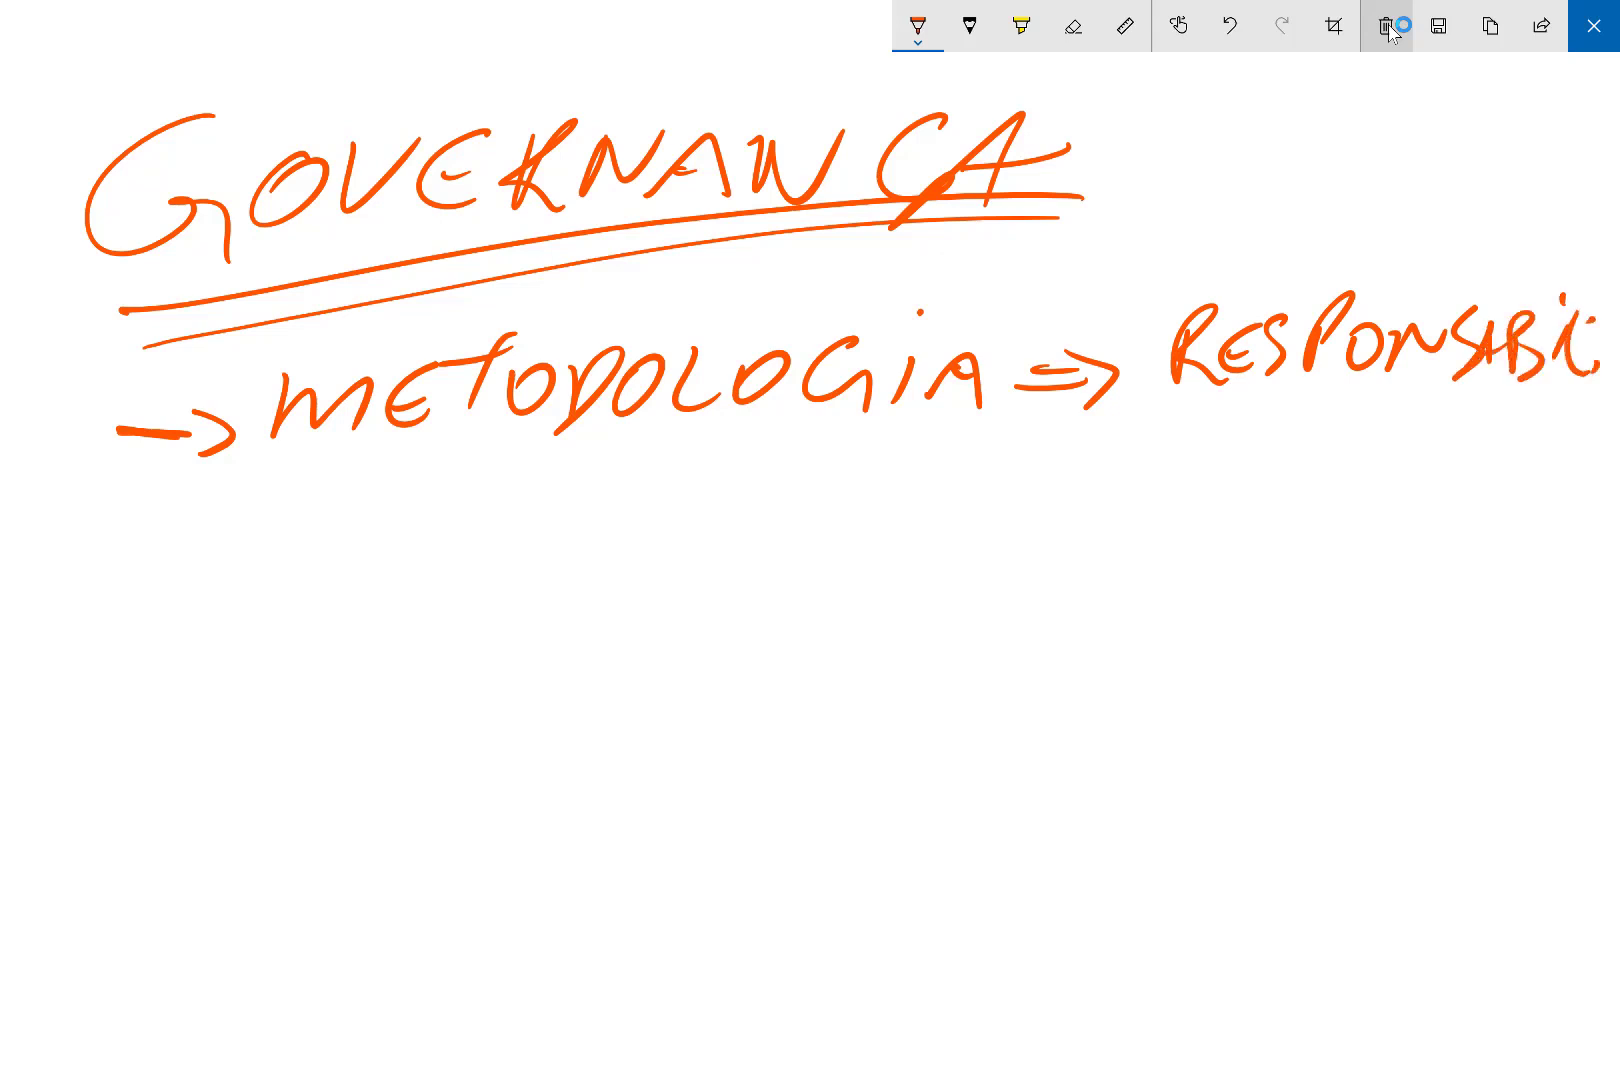
Write an underlined PPM at the left, then PRO with list lines beneath it.
{"action": "left_click_drag", "start_coordinate": [89, 540], "coordinate": [84, 680]}
{"action": "left_click_drag", "start_coordinate": [88, 535], "coordinate": [120, 625]}
{"action": "left_click_drag", "start_coordinate": [135, 560], "coordinate": [168, 615]}
{"action": "mouse_move", "coordinate": [172, 592]}
{"action": "left_mouse_down"}
{"action": "mouse_move", "coordinate": [212, 535]}
{"action": "mouse_move", "coordinate": [248, 603]}
{"action": "left_mouse_up"}
{"action": "mouse_move", "coordinate": [76, 700]}
{"action": "left_mouse_down"}
{"action": "mouse_move", "coordinate": [223, 683]}
{"action": "mouse_move", "coordinate": [645, 542]}
{"action": "mouse_move", "coordinate": [726, 600]}
{"action": "mouse_move", "coordinate": [688, 612]}
{"action": "left_mouse_up"}
{"action": "mouse_move", "coordinate": [810, 547]}
{"action": "left_mouse_down"}
{"action": "mouse_move", "coordinate": [855, 545]}
{"action": "mouse_move", "coordinate": [849, 605]}
{"action": "left_mouse_up"}
{"action": "left_click_drag", "start_coordinate": [853, 550], "coordinate": [884, 600]}
{"action": "mouse_move", "coordinate": [912, 556]}
{"action": "left_mouse_down"}
{"action": "mouse_move", "coordinate": [903, 585]}
{"action": "mouse_move", "coordinate": [915, 548]}
{"action": "left_mouse_up"}
{"action": "mouse_move", "coordinate": [949, 681]}
{"action": "left_mouse_down"}
{"action": "mouse_move", "coordinate": [826, 716]}
{"action": "mouse_move", "coordinate": [1058, 670]}
{"action": "left_mouse_up"}
{"action": "left_click_drag", "start_coordinate": [931, 729], "coordinate": [1070, 720]}
{"action": "left_click_drag", "start_coordinate": [913, 791], "coordinate": [1032, 790]}
{"action": "left_click_drag", "start_coordinate": [951, 845], "coordinate": [1022, 842]}
Draw an arrow from PRO to PLANNER on the right.
{"action": "left_click_drag", "start_coordinate": [992, 603], "coordinate": [1288, 580]}
{"action": "mouse_move", "coordinate": [1272, 546]}
{"action": "left_mouse_down"}
{"action": "mouse_move", "coordinate": [1285, 566]}
{"action": "mouse_move", "coordinate": [1265, 593]}
{"action": "left_mouse_up"}
{"action": "mouse_move", "coordinate": [1366, 490]}
{"action": "left_mouse_down"}
{"action": "mouse_move", "coordinate": [1392, 441]}
{"action": "mouse_move", "coordinate": [1398, 498]}
{"action": "left_mouse_up"}
{"action": "mouse_move", "coordinate": [1420, 486]}
{"action": "left_mouse_down"}
{"action": "mouse_move", "coordinate": [1420, 528]}
{"action": "mouse_move", "coordinate": [1534, 484]}
{"action": "mouse_move", "coordinate": [1560, 524]}
{"action": "mouse_move", "coordinate": [1547, 502]}
{"action": "left_mouse_up"}
{"action": "mouse_move", "coordinate": [1566, 530]}
{"action": "left_mouse_down"}
{"action": "mouse_move", "coordinate": [1608, 495]}
{"action": "mouse_move", "coordinate": [1600, 530]}
{"action": "left_mouse_up"}
Draw arrows below the PRO lines and write AGIL under the downward arrow.
{"action": "left_click_drag", "start_coordinate": [870, 808], "coordinate": [745, 918]}
{"action": "left_click_drag", "start_coordinate": [755, 873], "coordinate": [775, 922]}
{"action": "left_click_drag", "start_coordinate": [883, 813], "coordinate": [942, 916]}
{"action": "left_click_drag", "start_coordinate": [912, 888], "coordinate": [962, 885]}
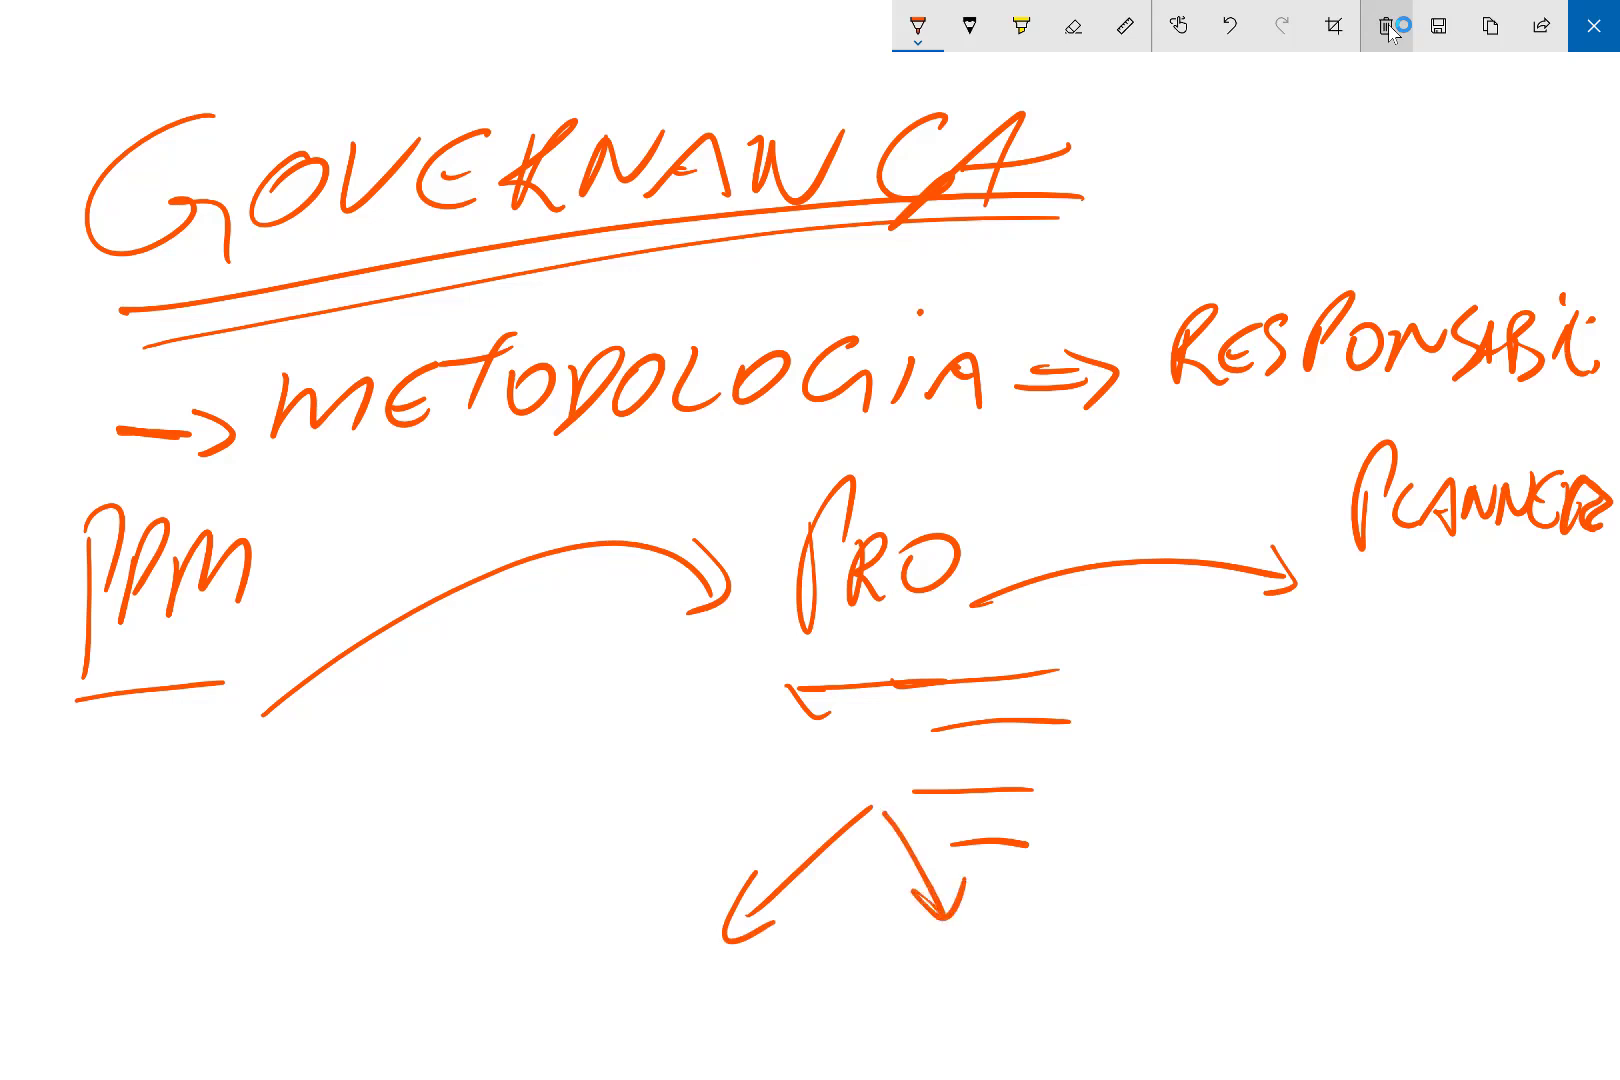
{"action": "mouse_move", "coordinate": [903, 1002]}
{"action": "left_mouse_down"}
{"action": "mouse_move", "coordinate": [937, 1000]}
{"action": "mouse_move", "coordinate": [934, 970]}
{"action": "left_mouse_up"}
{"action": "mouse_move", "coordinate": [988, 935]}
{"action": "left_mouse_down"}
{"action": "mouse_move", "coordinate": [962, 990]}
{"action": "mouse_move", "coordinate": [986, 968]}
{"action": "left_mouse_up"}
{"action": "mouse_move", "coordinate": [1005, 935]}
{"action": "left_mouse_down"}
{"action": "mouse_move", "coordinate": [1004, 1000]}
{"action": "mouse_move", "coordinate": [1048, 998]}
{"action": "left_mouse_up"}
{"action": "left_click", "coordinate": [1012, 917]}
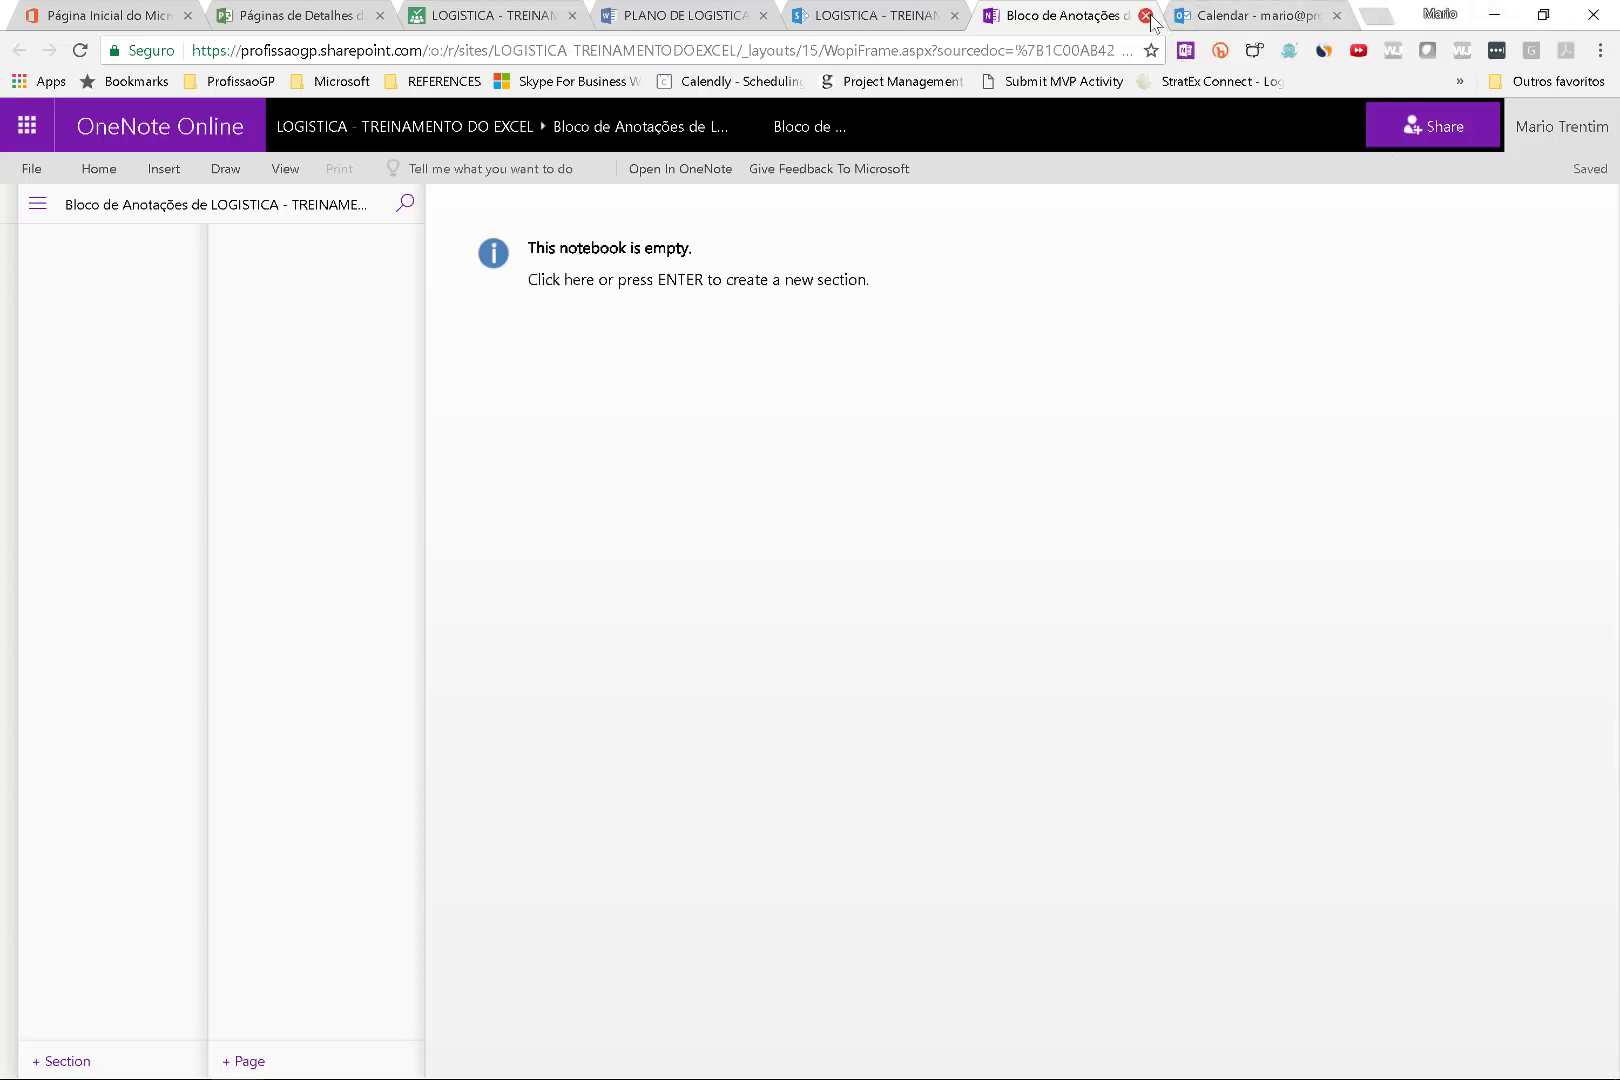
{"action": "key", "text": "alt+Tab"}
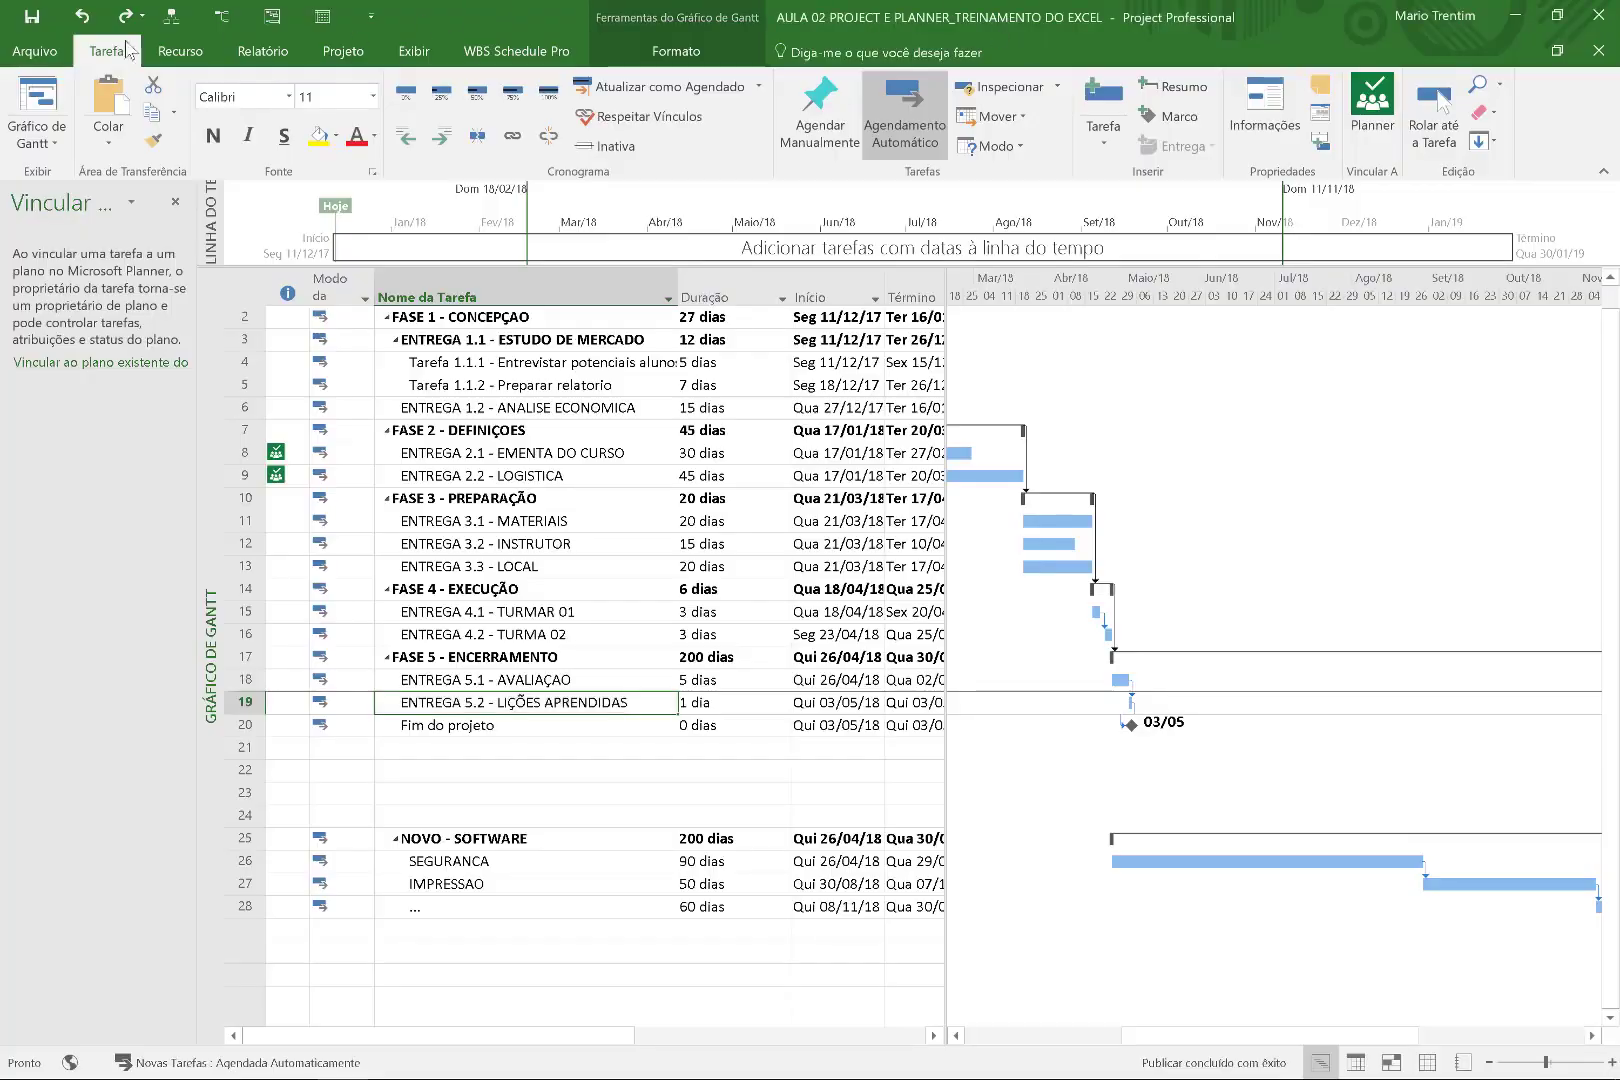
Create a new project from the Projeto Scrum template via Arquivo > Novo.
{"action": "left_click", "coordinate": [60, 46]}
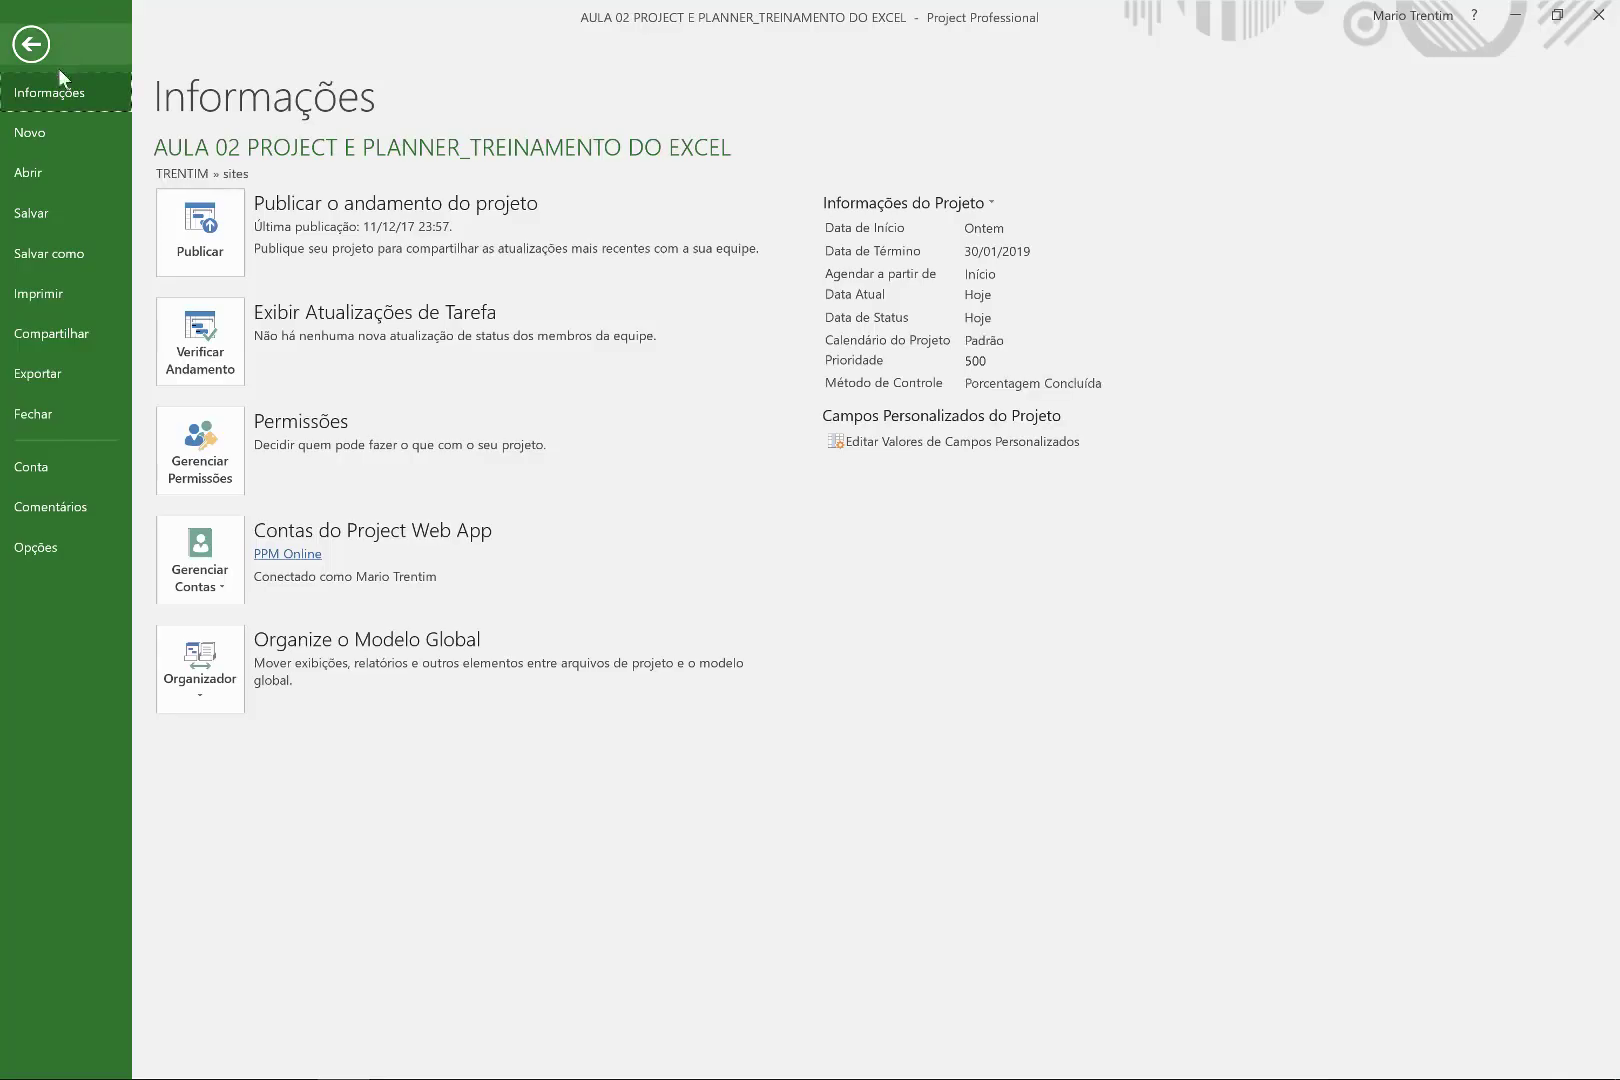
{"action": "left_click", "coordinate": [56, 129]}
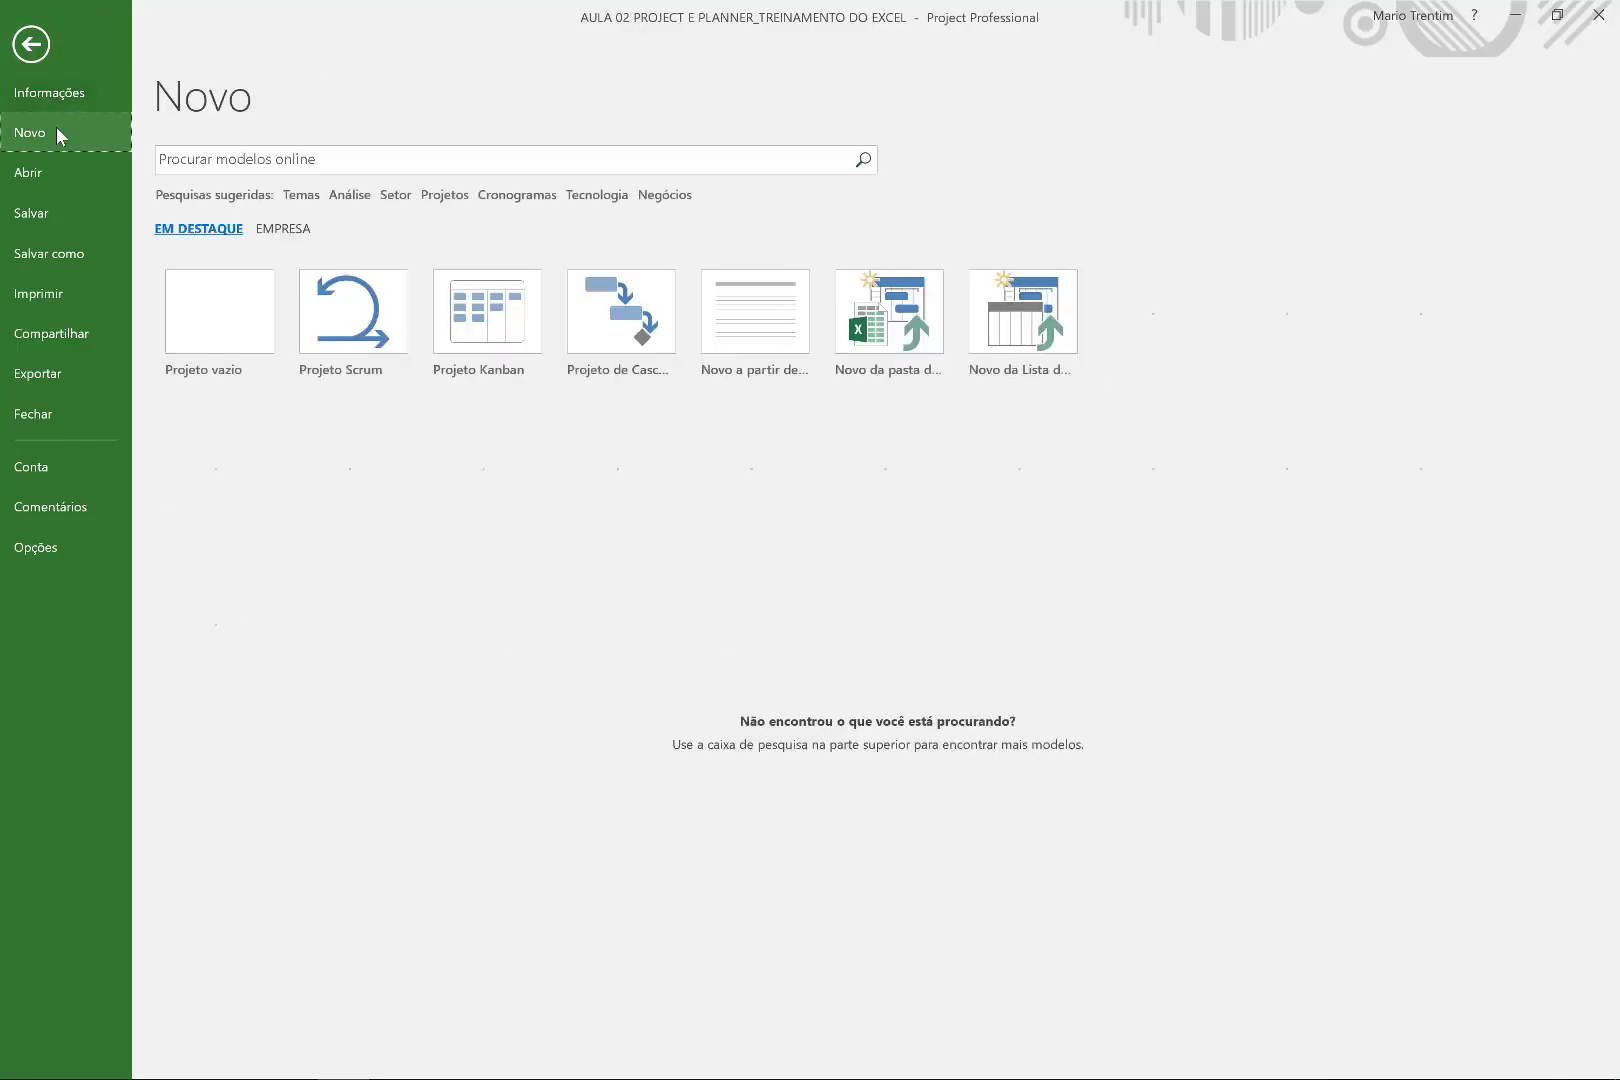
{"action": "left_click", "coordinate": [385, 340]}
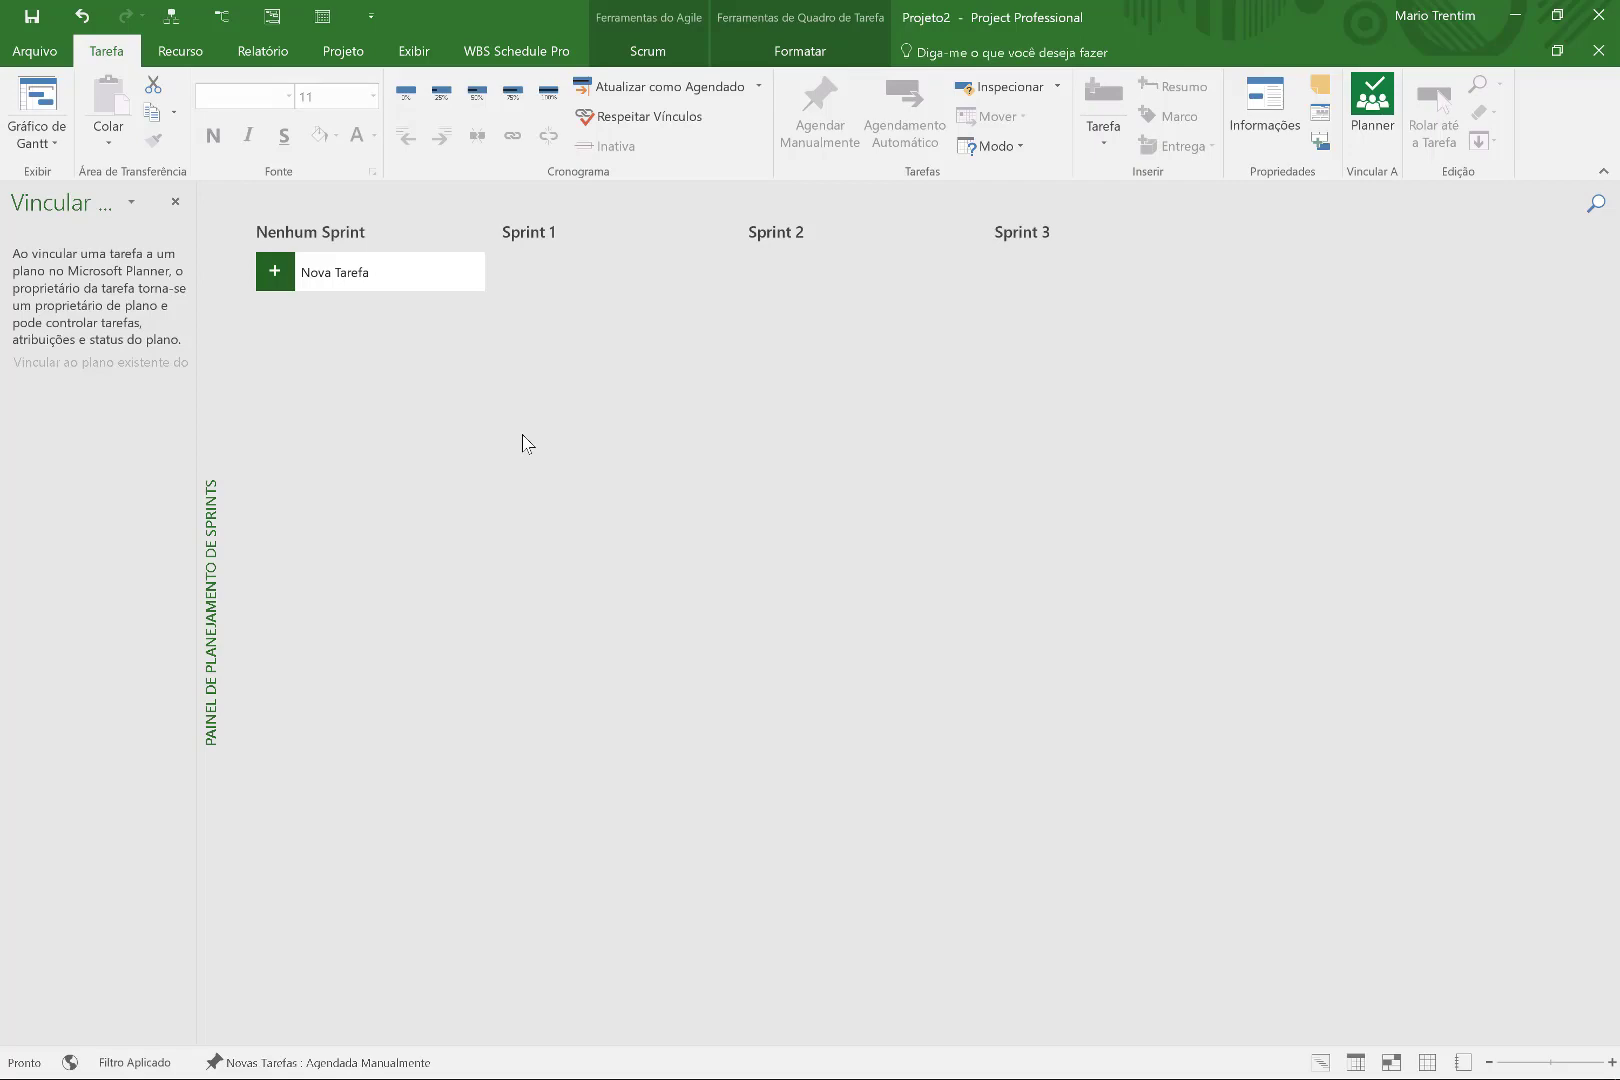
{"action": "key", "text": "super+w"}
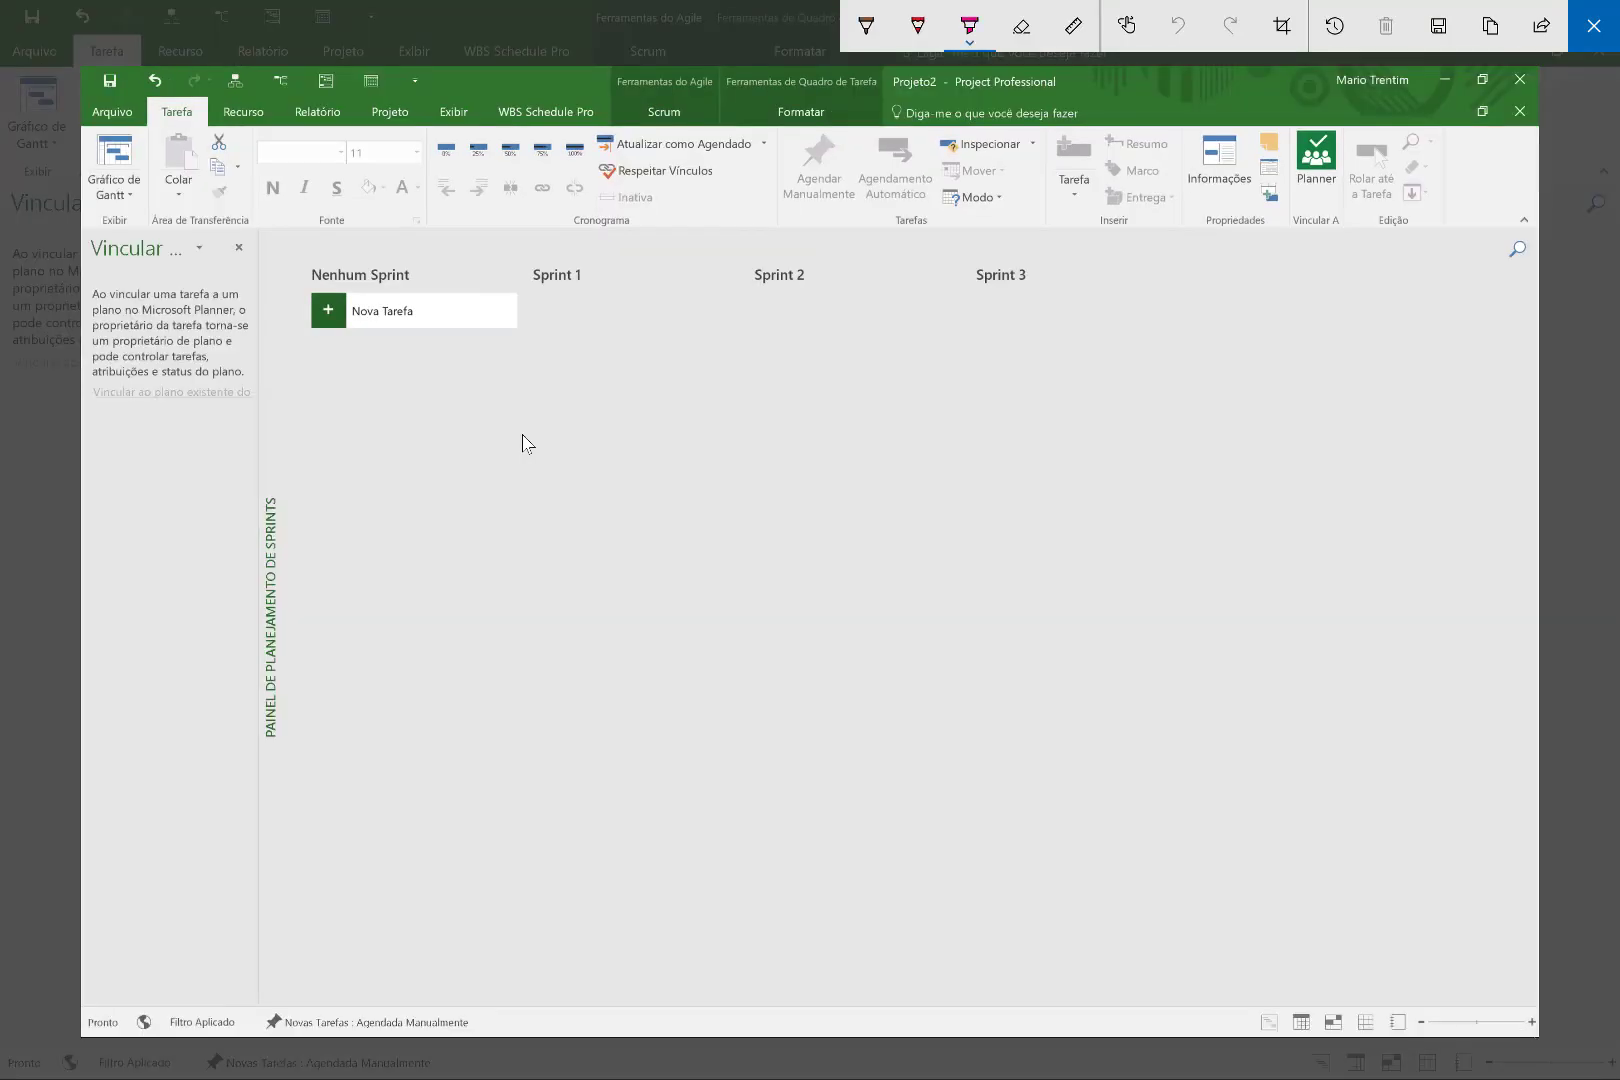
{"action": "mouse_move", "coordinate": [537, 381]}
{"action": "left_mouse_down"}
{"action": "mouse_move", "coordinate": [582, 374]}
{"action": "mouse_move", "coordinate": [445, 539]}
{"action": "left_mouse_up"}
{"action": "mouse_move", "coordinate": [692, 391]}
{"action": "left_mouse_down"}
{"action": "mouse_move", "coordinate": [590, 477]}
{"action": "mouse_move", "coordinate": [672, 479]}
{"action": "left_mouse_up"}
{"action": "mouse_move", "coordinate": [690, 504]}
{"action": "left_mouse_down"}
{"action": "mouse_move", "coordinate": [766, 463]}
{"action": "mouse_move", "coordinate": [764, 492]}
{"action": "left_mouse_up"}
{"action": "left_click_drag", "start_coordinate": [709, 462], "coordinate": [730, 468]}
{"action": "mouse_move", "coordinate": [799, 411]}
{"action": "left_mouse_down"}
{"action": "mouse_move", "coordinate": [805, 498]}
{"action": "mouse_move", "coordinate": [853, 476]}
{"action": "left_mouse_up"}
{"action": "left_click_drag", "start_coordinate": [972, 393], "coordinate": [968, 462]}
{"action": "left_click_drag", "start_coordinate": [888, 422], "coordinate": [905, 437]}
{"action": "left_click_drag", "start_coordinate": [1030, 415], "coordinate": [1034, 456]}
{"action": "left_click_drag", "start_coordinate": [1018, 380], "coordinate": [995, 480]}
{"action": "mouse_move", "coordinate": [582, 718]}
{"action": "left_mouse_down"}
{"action": "mouse_move", "coordinate": [643, 714]}
{"action": "mouse_move", "coordinate": [643, 650]}
{"action": "left_mouse_up"}
{"action": "mouse_move", "coordinate": [748, 588]}
{"action": "left_mouse_down"}
{"action": "mouse_move", "coordinate": [700, 690]}
{"action": "mouse_move", "coordinate": [745, 722]}
{"action": "left_mouse_up"}
{"action": "left_click_drag", "start_coordinate": [798, 600], "coordinate": [800, 716]}
{"action": "left_click_drag", "start_coordinate": [811, 563], "coordinate": [813, 580]}
{"action": "left_click_drag", "start_coordinate": [880, 555], "coordinate": [940, 700]}
{"action": "mouse_move", "coordinate": [1020, 580]}
{"action": "left_mouse_down"}
{"action": "mouse_move", "coordinate": [1025, 655]}
{"action": "mouse_move", "coordinate": [979, 632]}
{"action": "left_mouse_up"}
{"action": "left_click_drag", "start_coordinate": [1083, 626], "coordinate": [1084, 648]}
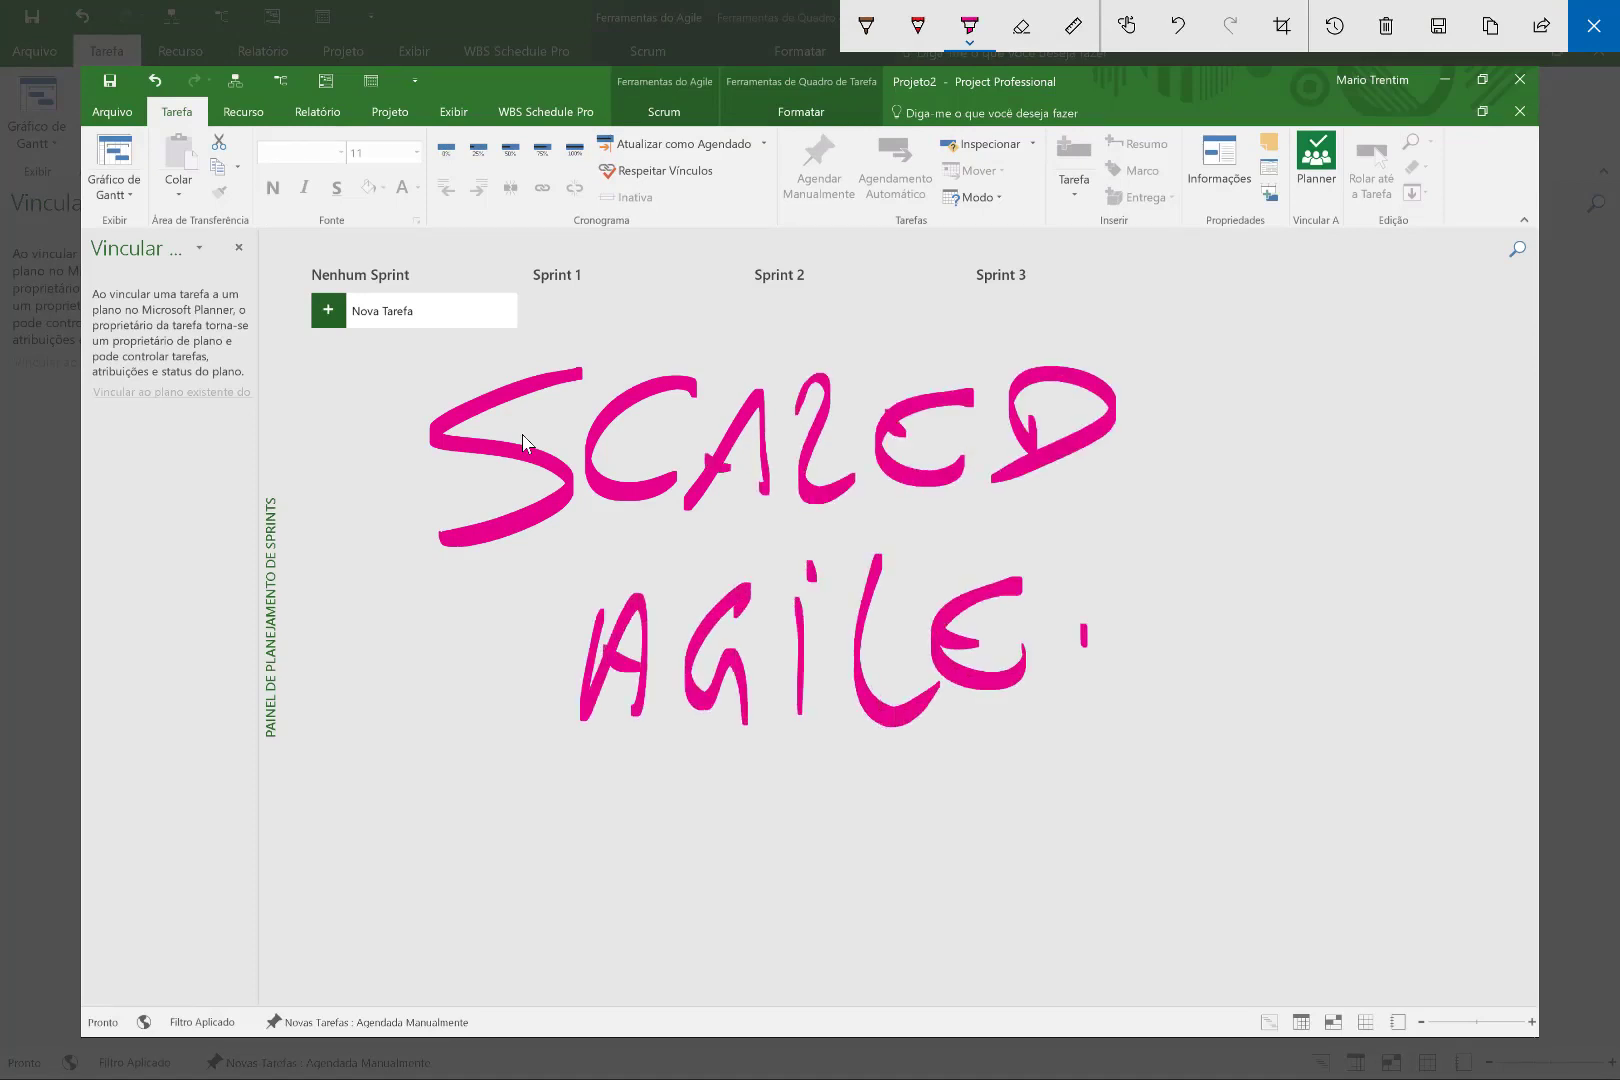
{"action": "left_click_drag", "start_coordinate": [574, 826], "coordinate": [1124, 755]}
{"action": "left_click_drag", "start_coordinate": [687, 862], "coordinate": [1084, 801]}
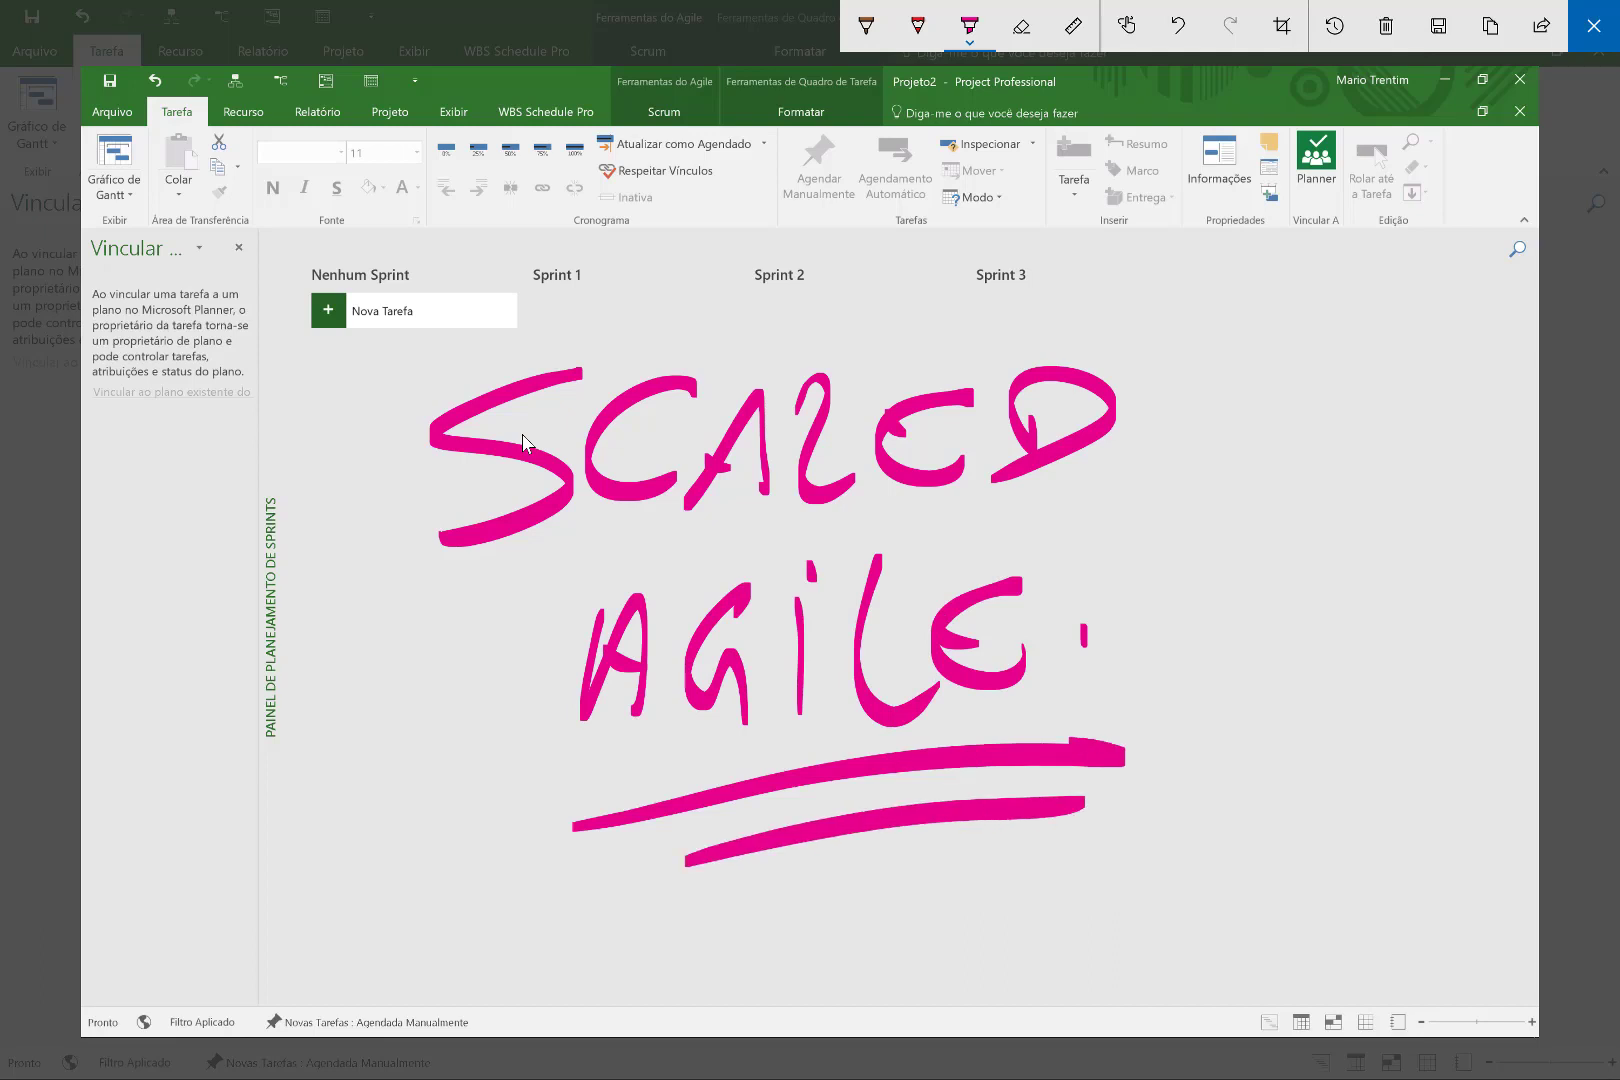
{"action": "key", "text": "Escape"}
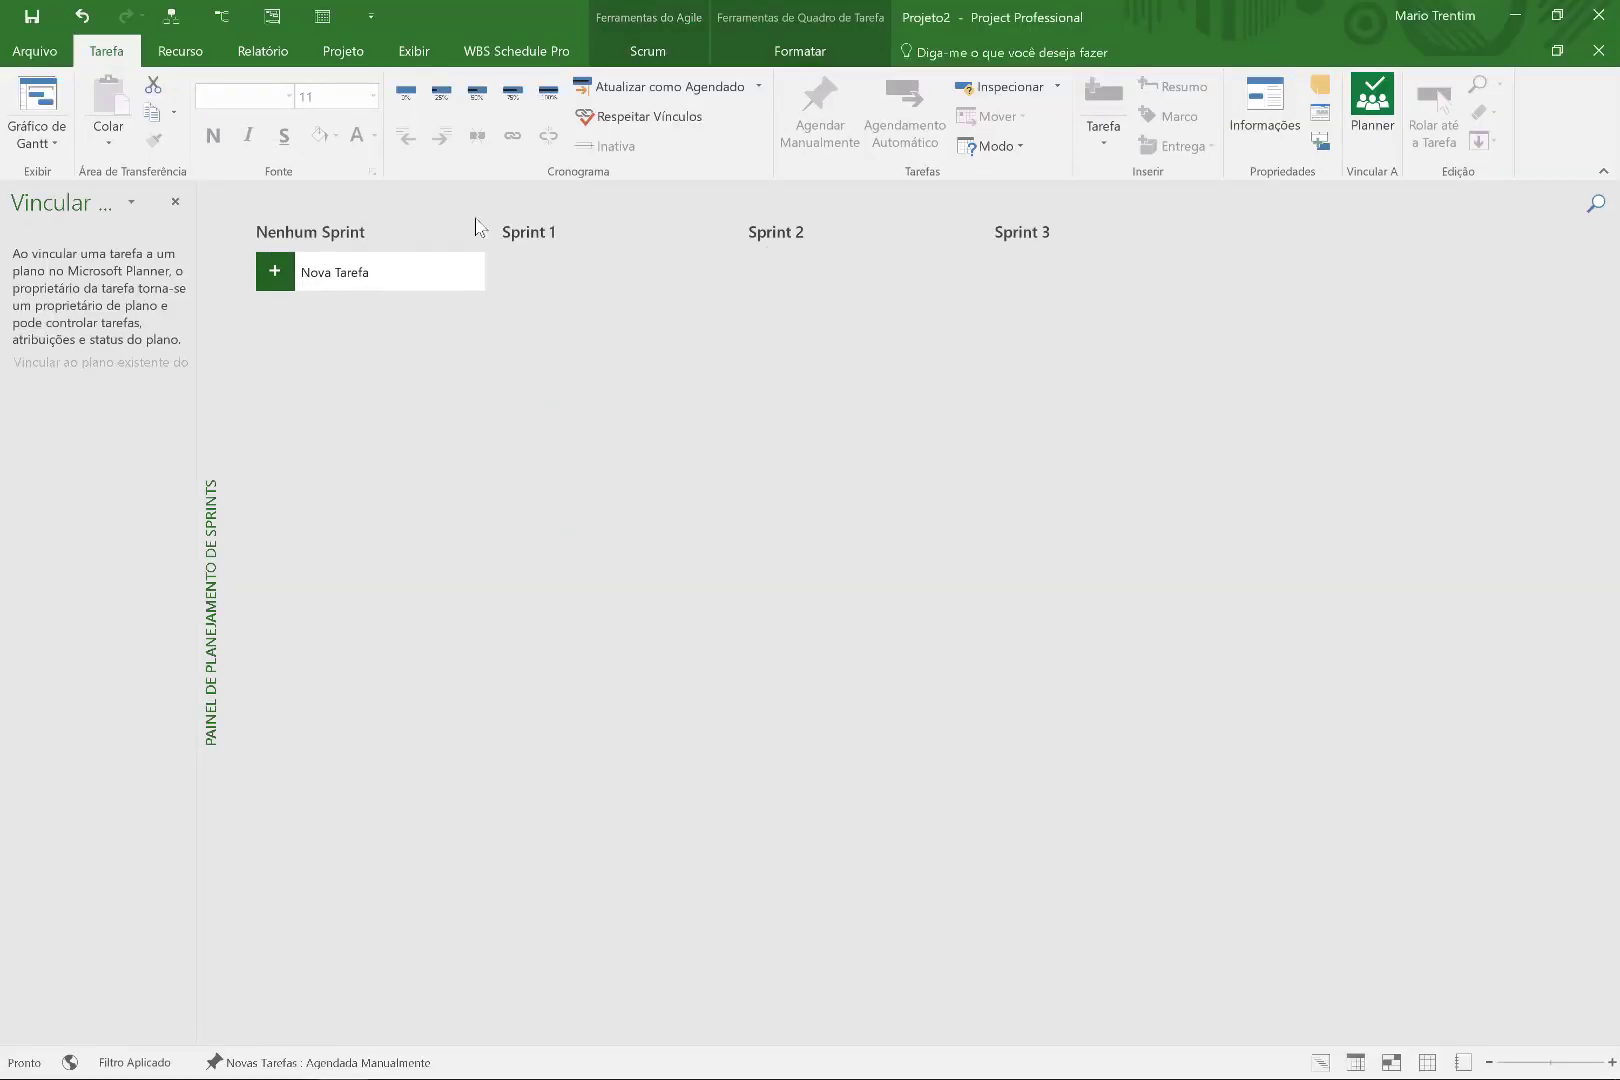
Create an EMENTA task card and drag it into the Sprint 1 column.
{"action": "left_click", "coordinate": [428, 281]}
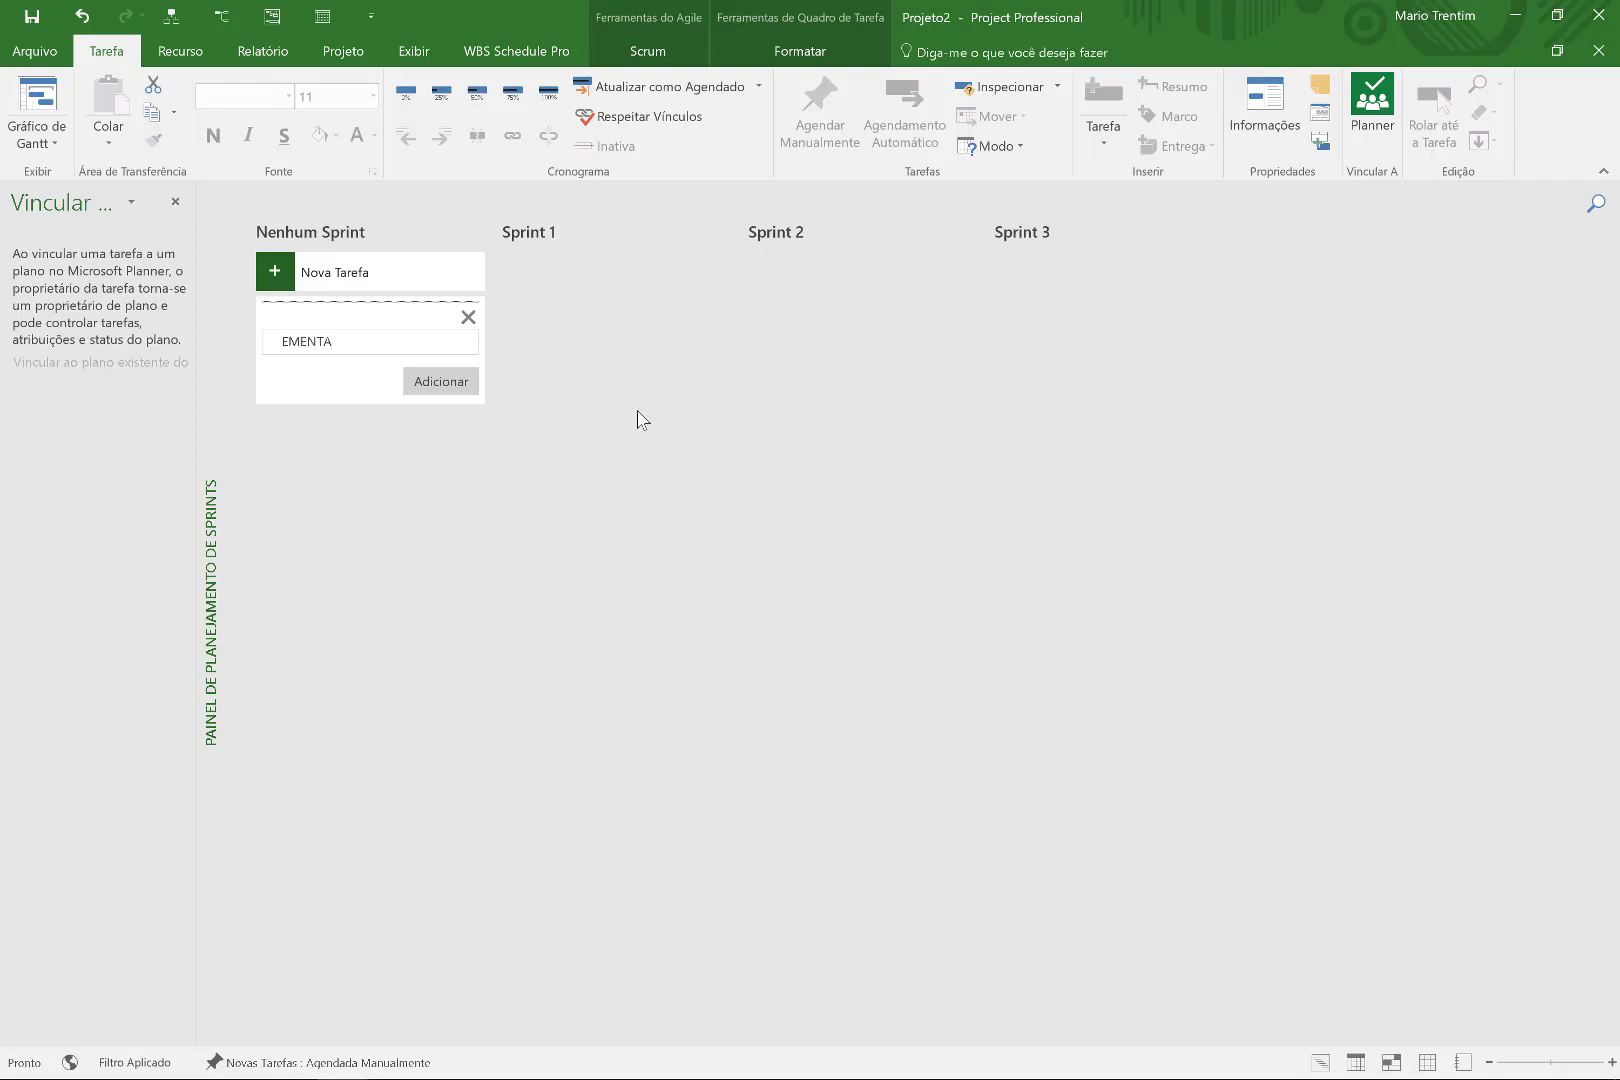
{"action": "left_click", "coordinate": [416, 380]}
{"action": "left_click_drag", "start_coordinate": [421, 321], "coordinate": [626, 296]}
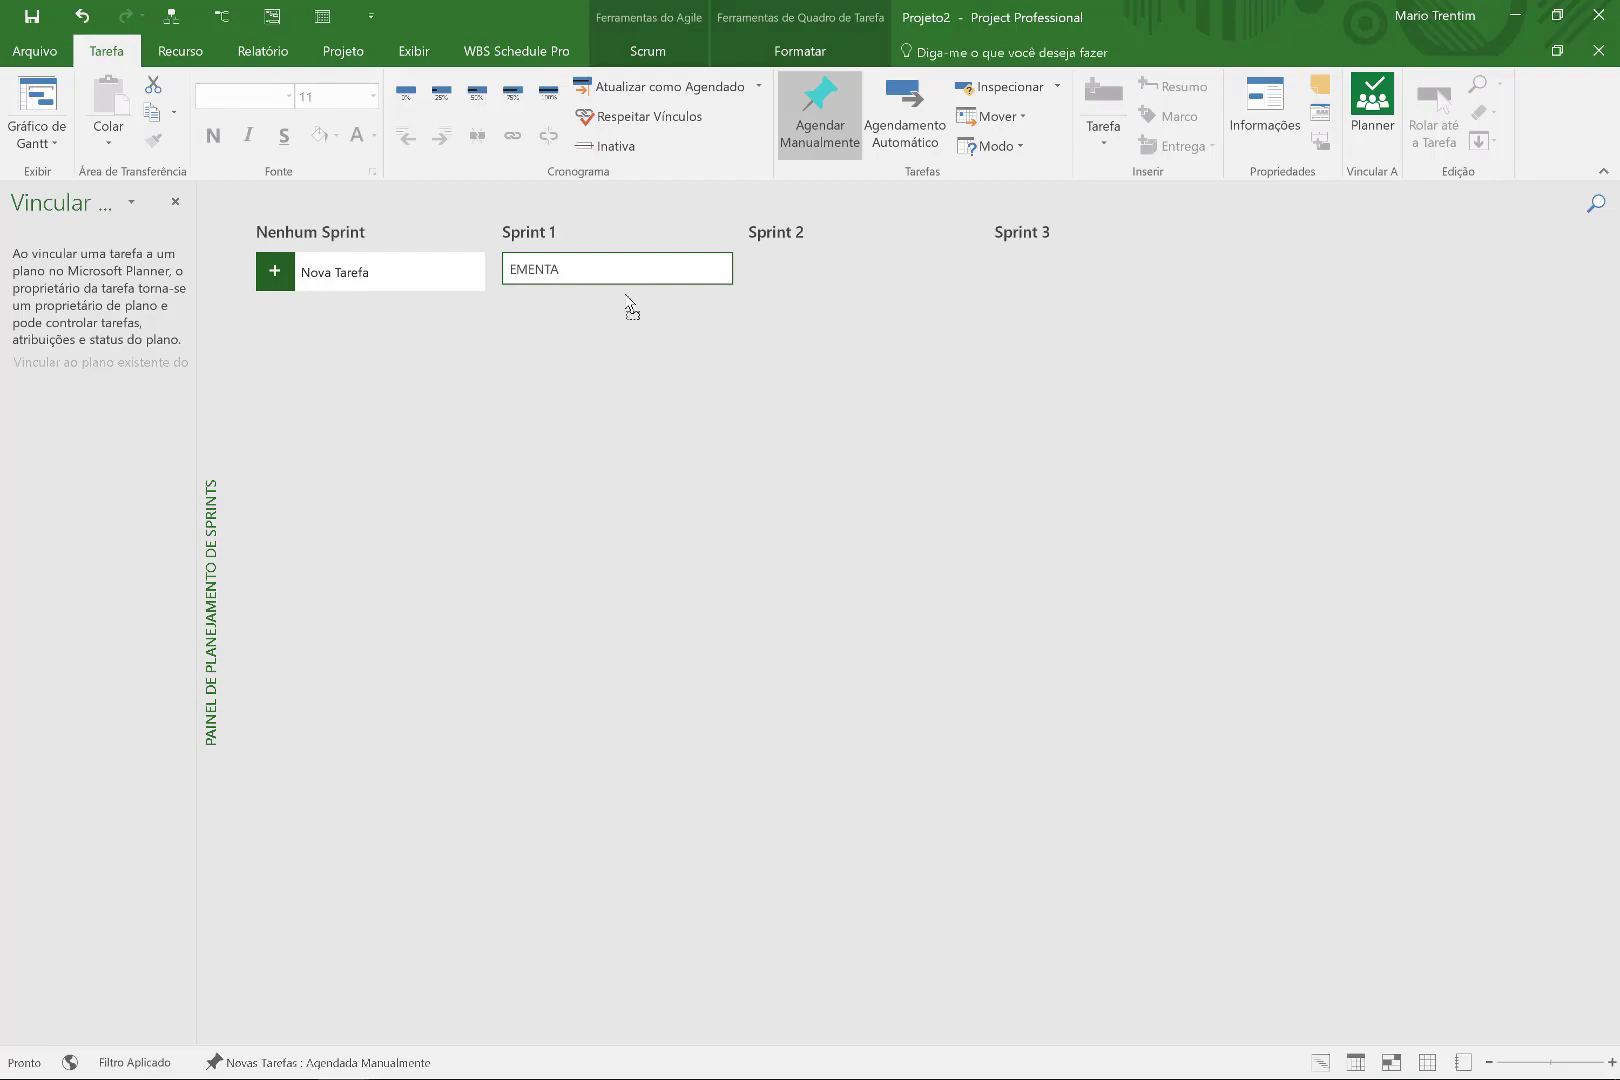
Publish the project to Project Web App under the name 'AULA 02 AGIL KANBAN _ PLANNER'.
{"action": "left_click", "coordinate": [34, 50]}
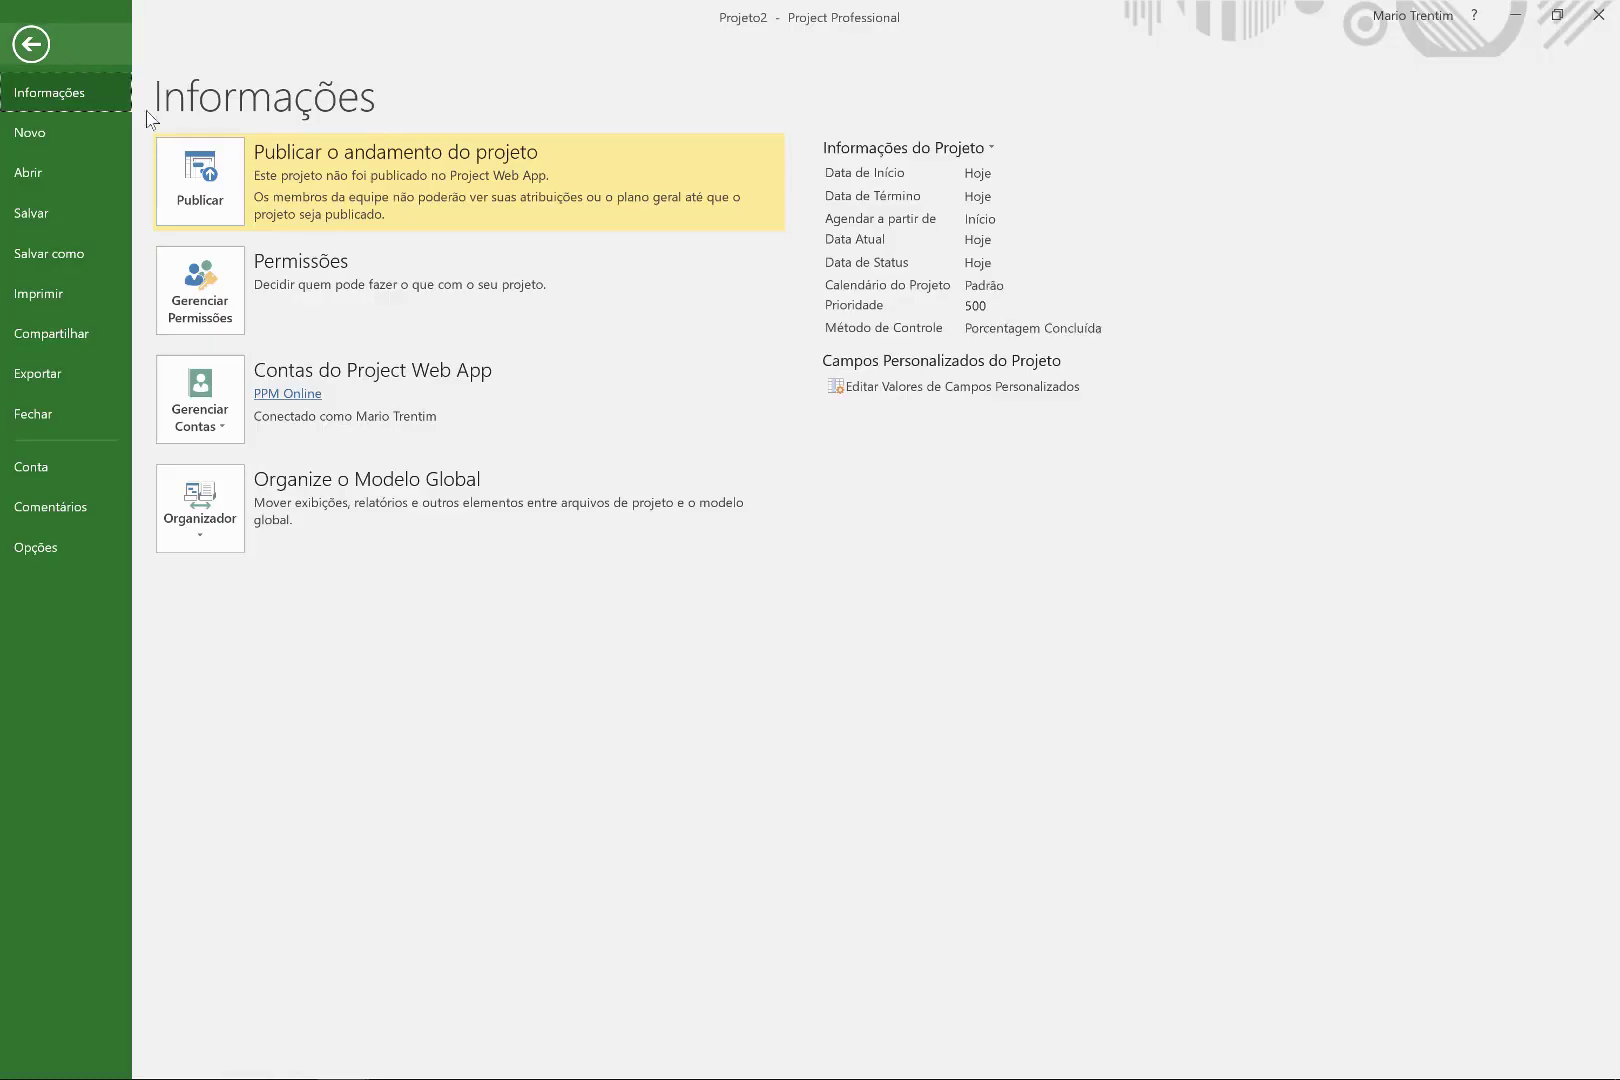
{"action": "left_click", "coordinate": [190, 185]}
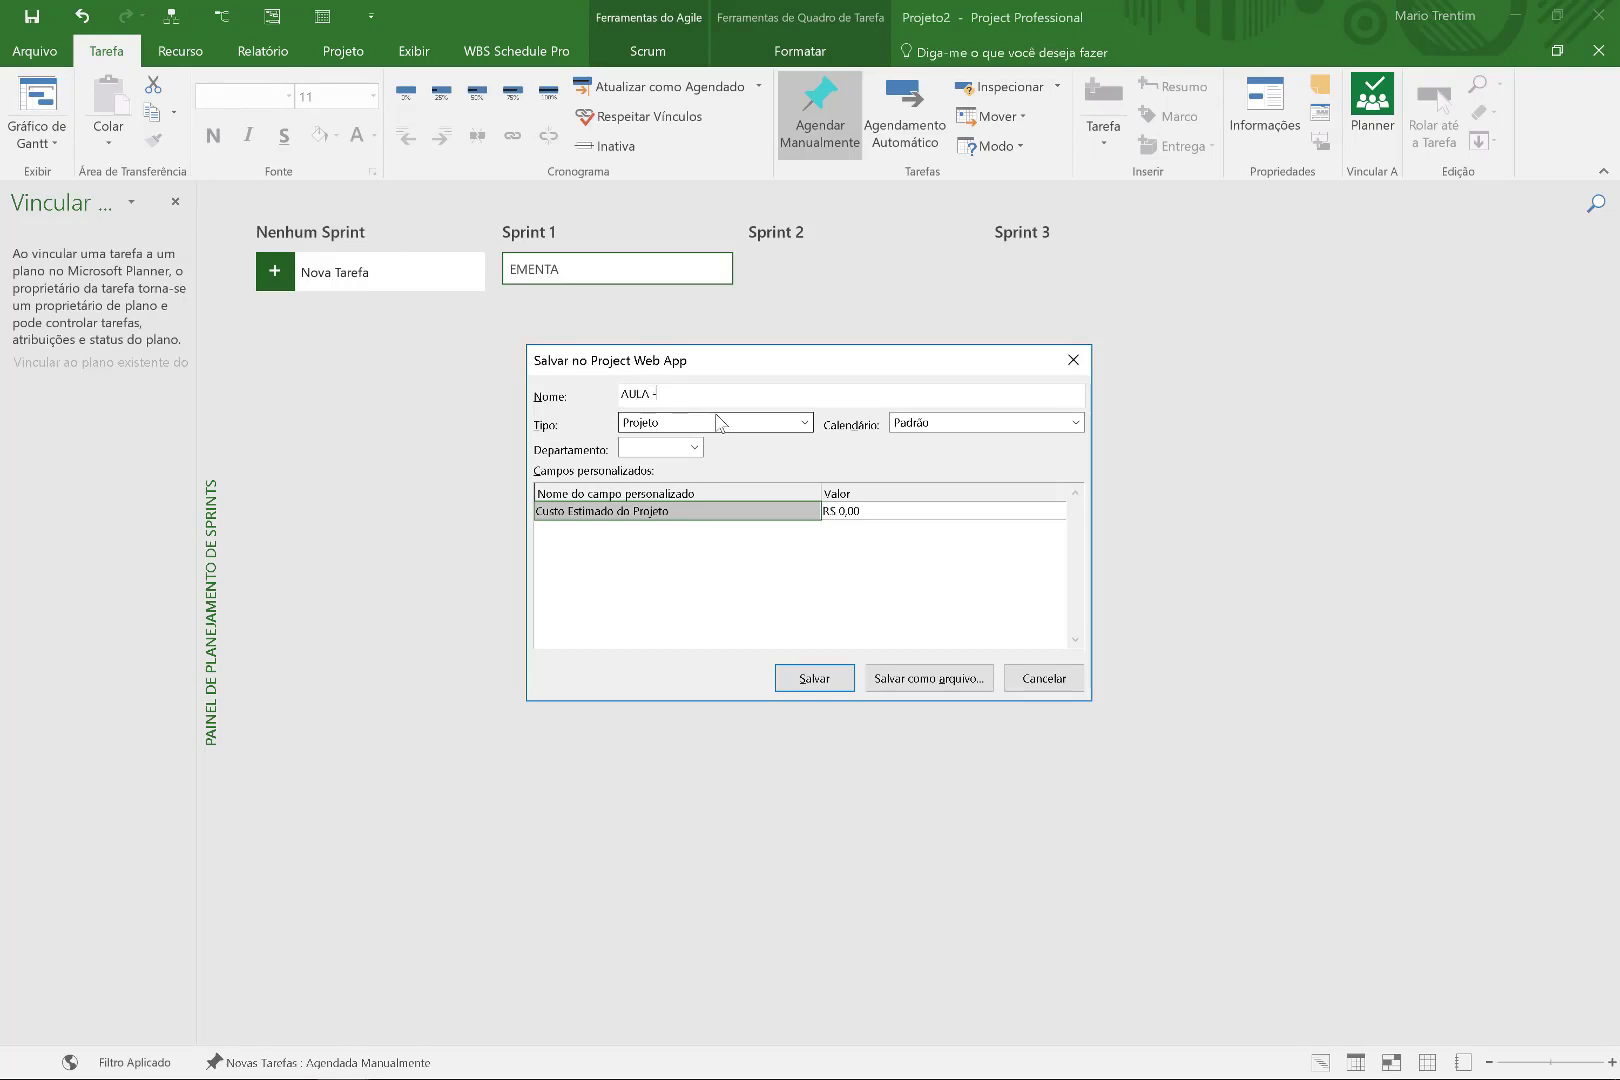
{"action": "type", "text": "AULA 02 AGIL KANBAN _ pLANNER"}
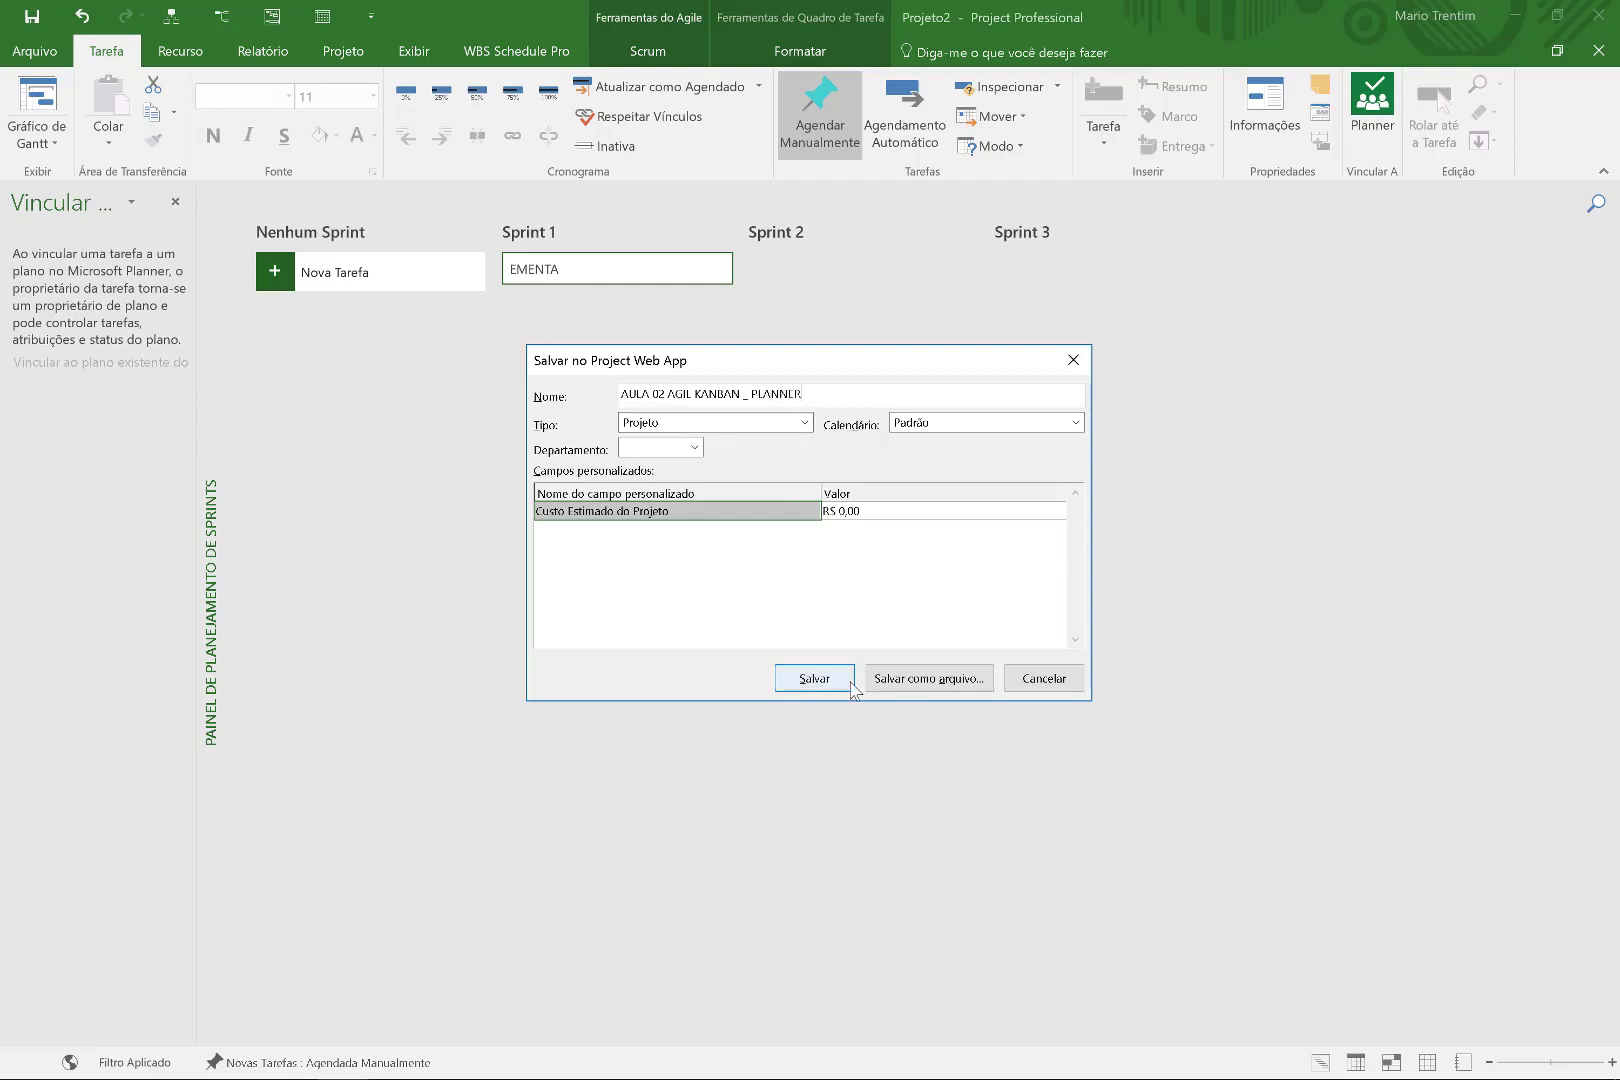
{"action": "key", "text": "super+F20"}
{"action": "key", "text": "Escape"}
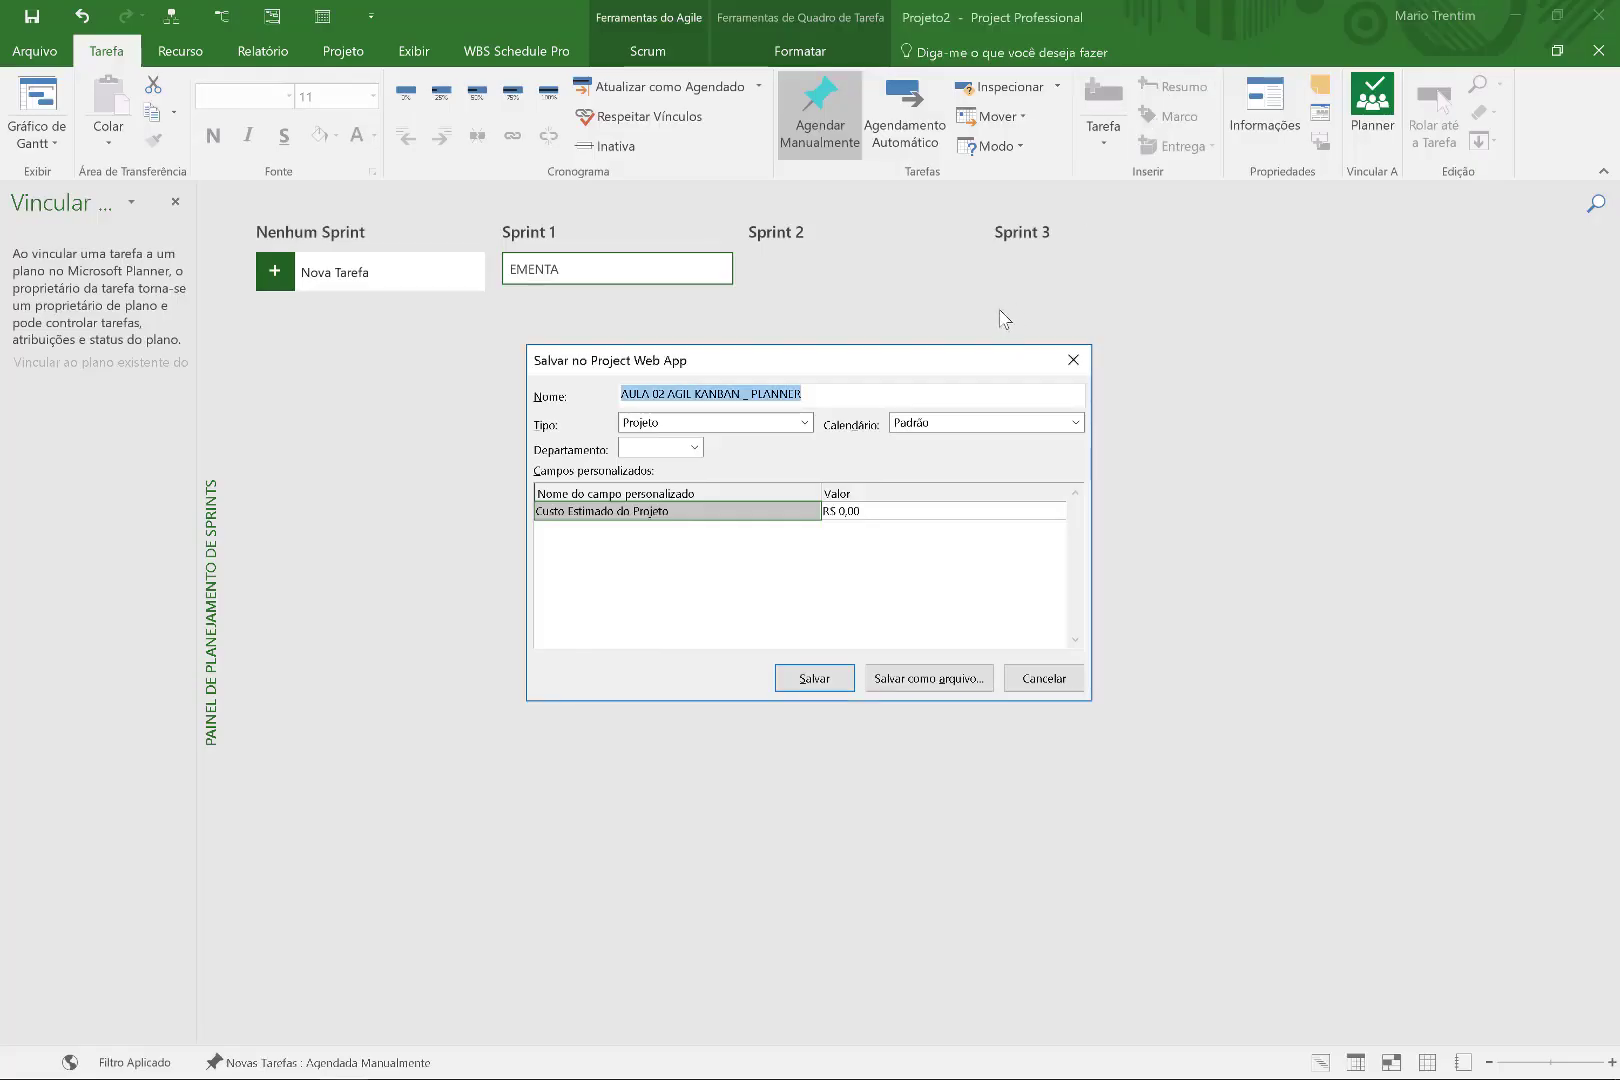
{"action": "left_click", "coordinate": [827, 682]}
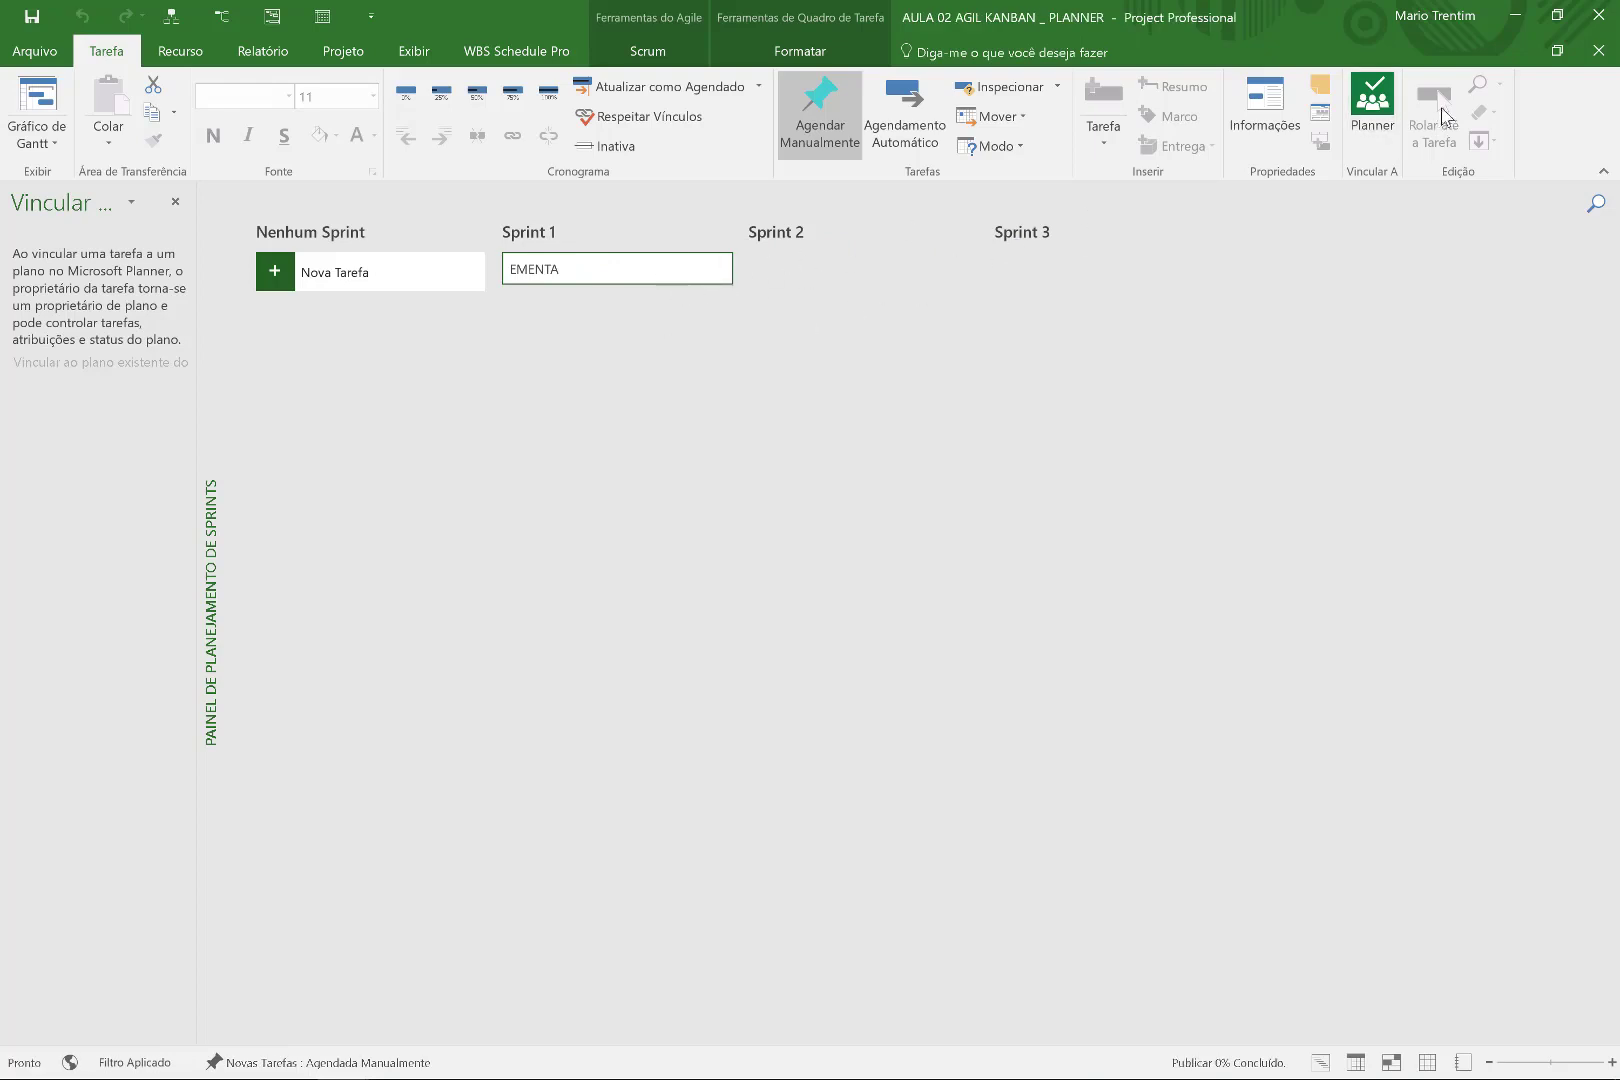
Look at the Planner link panel and Agile method settings, closing both unchanged.
{"action": "left_click", "coordinate": [1356, 110]}
{"action": "left_click", "coordinate": [648, 51]}
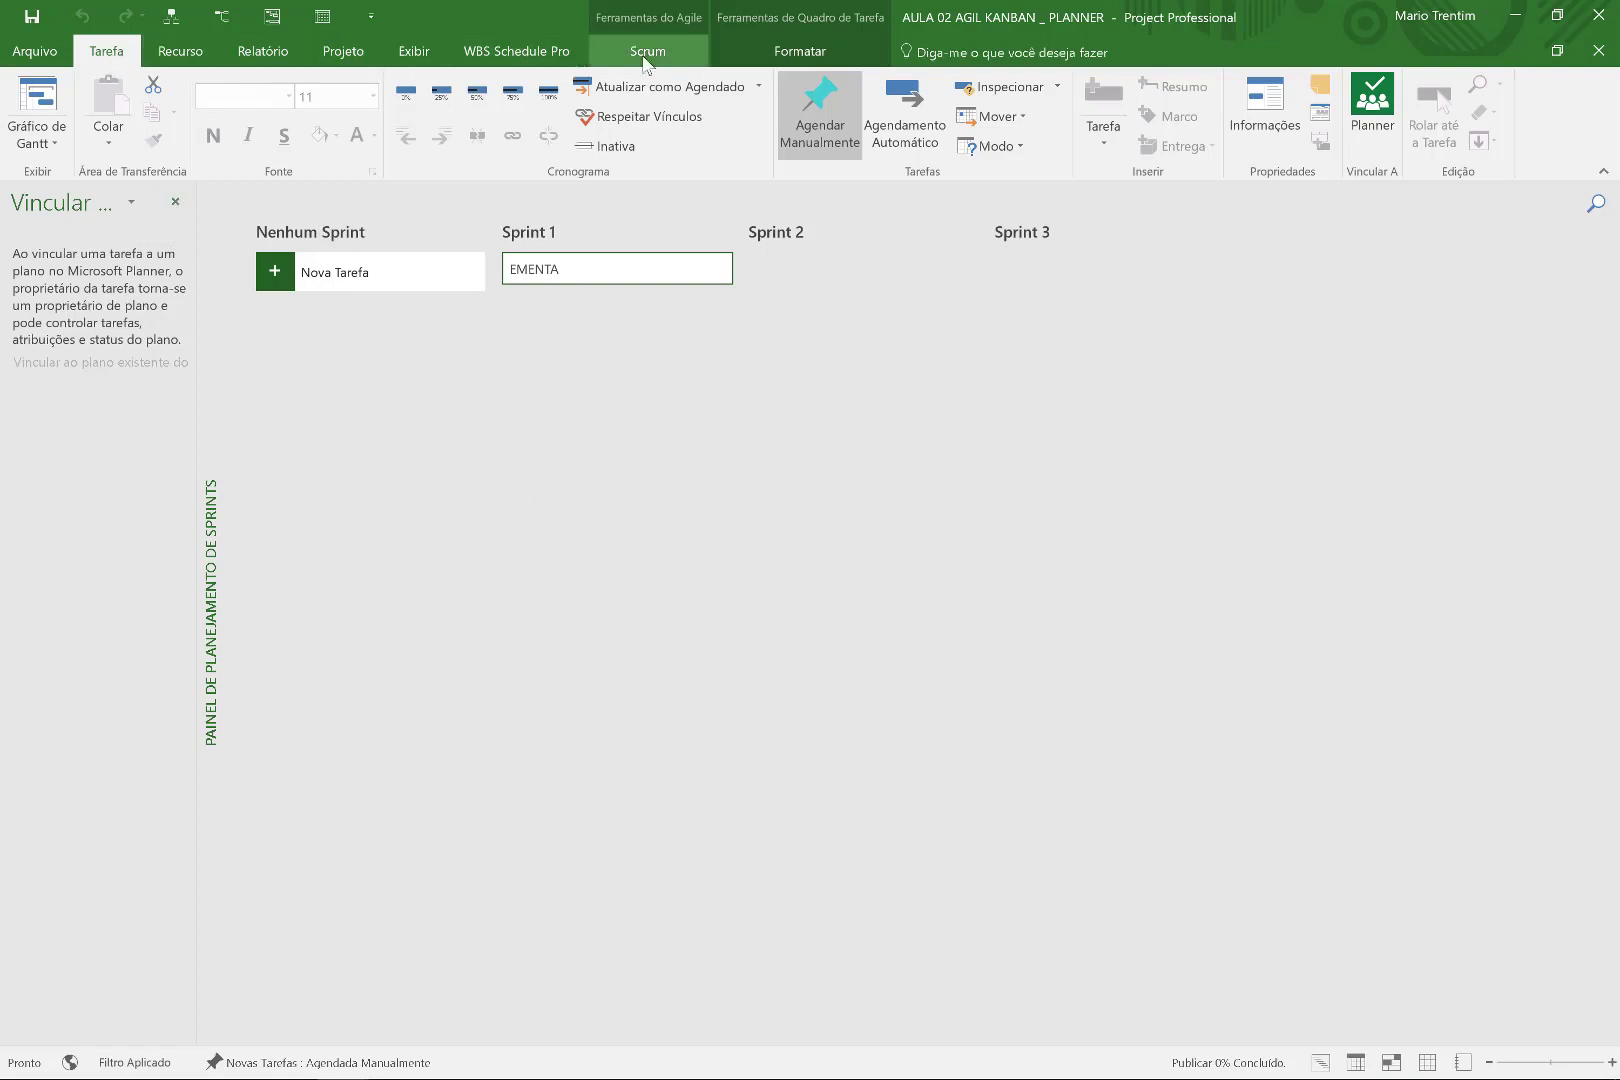
{"action": "left_click", "coordinate": [175, 201]}
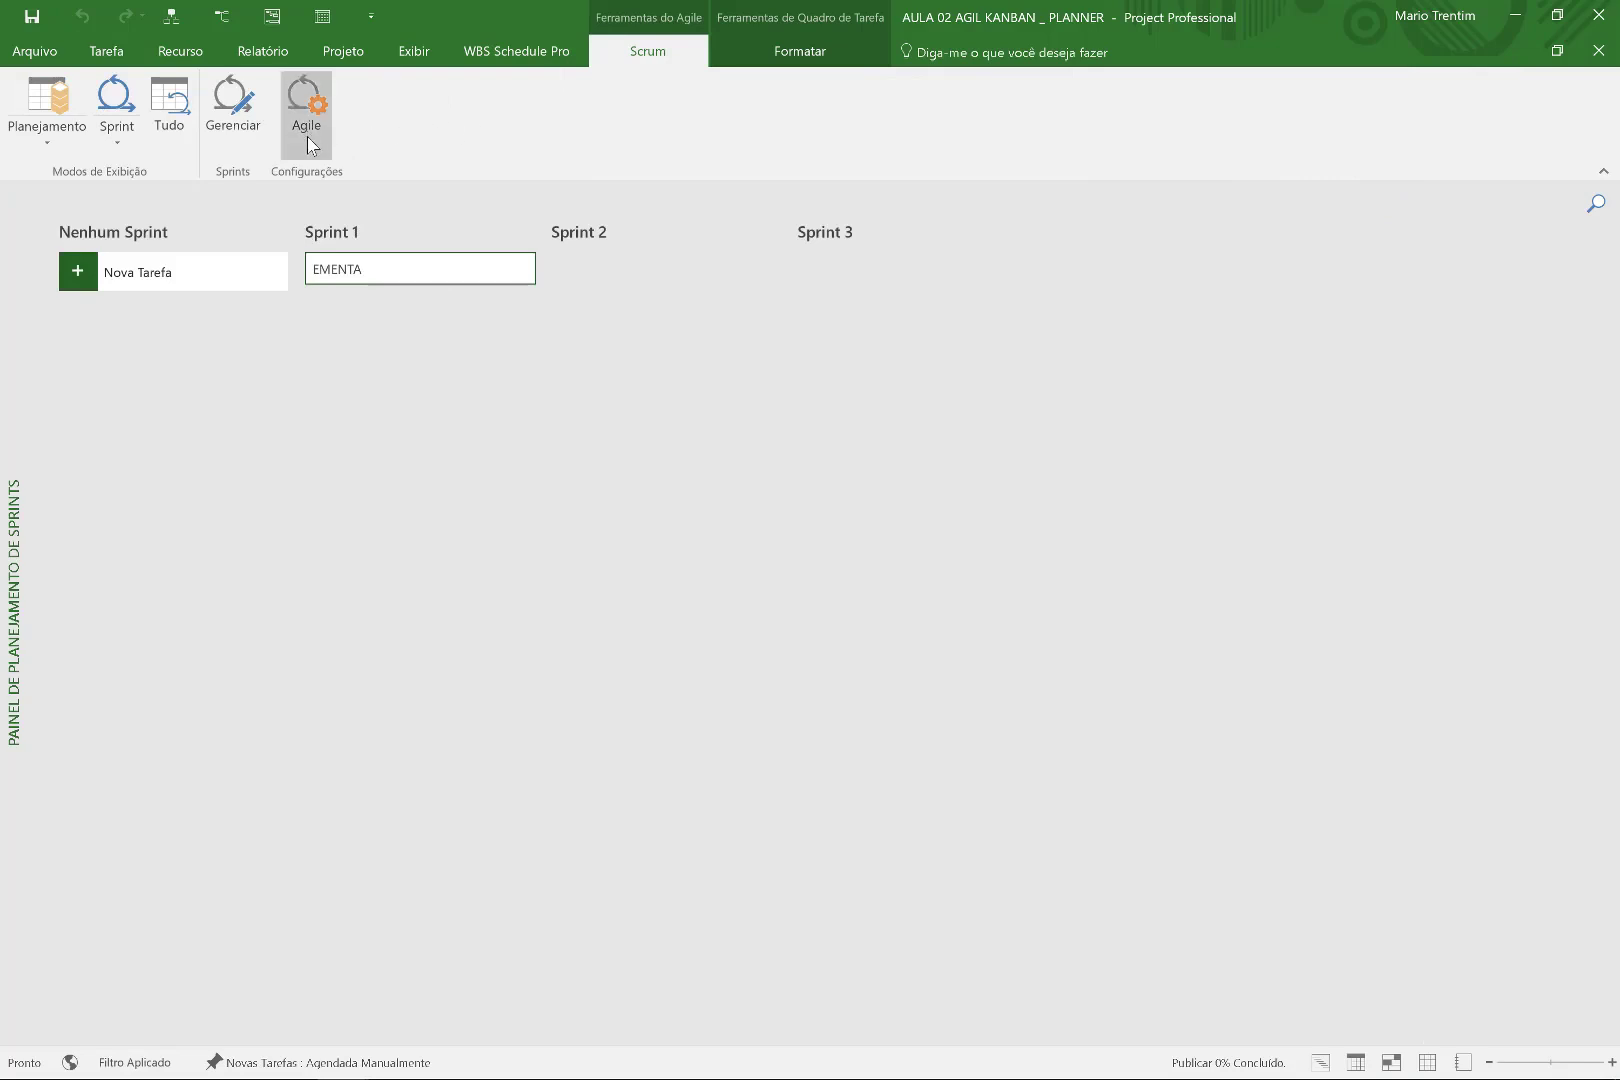
{"action": "left_click", "coordinate": [308, 135]}
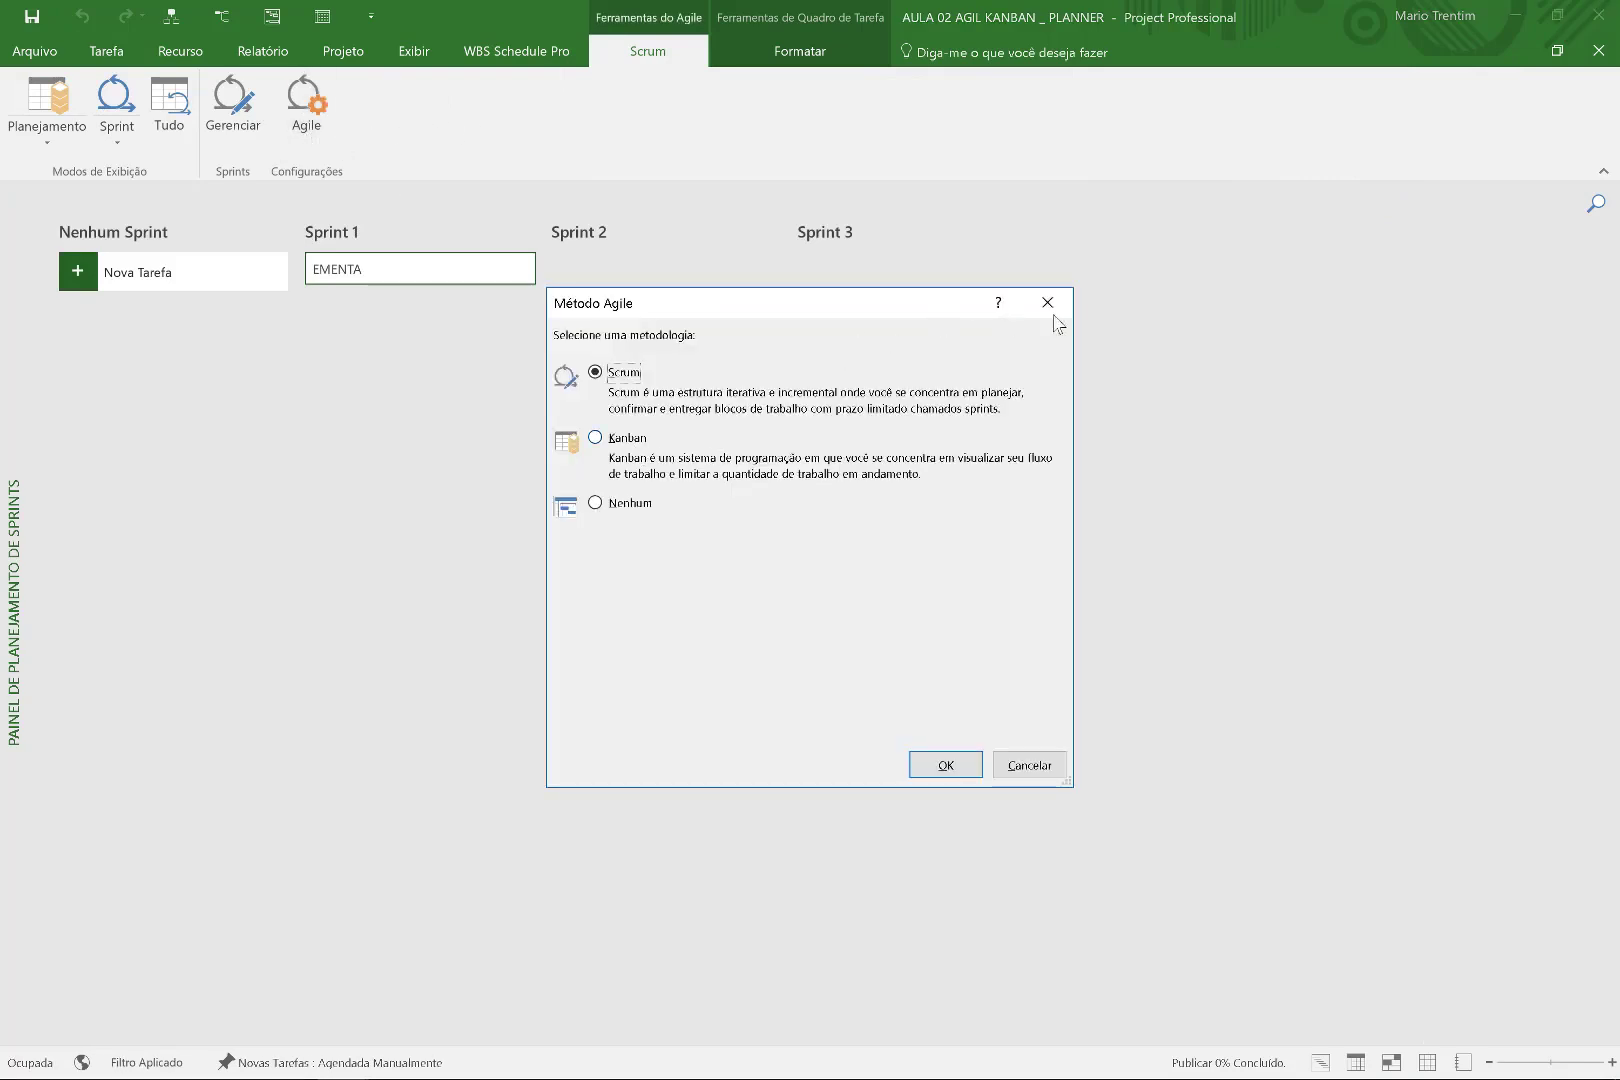
{"action": "left_click", "coordinate": [1047, 303]}
Switch the view from the sprint planning board to the Sprint Planning Sheet.
{"action": "left_click", "coordinate": [70, 148]}
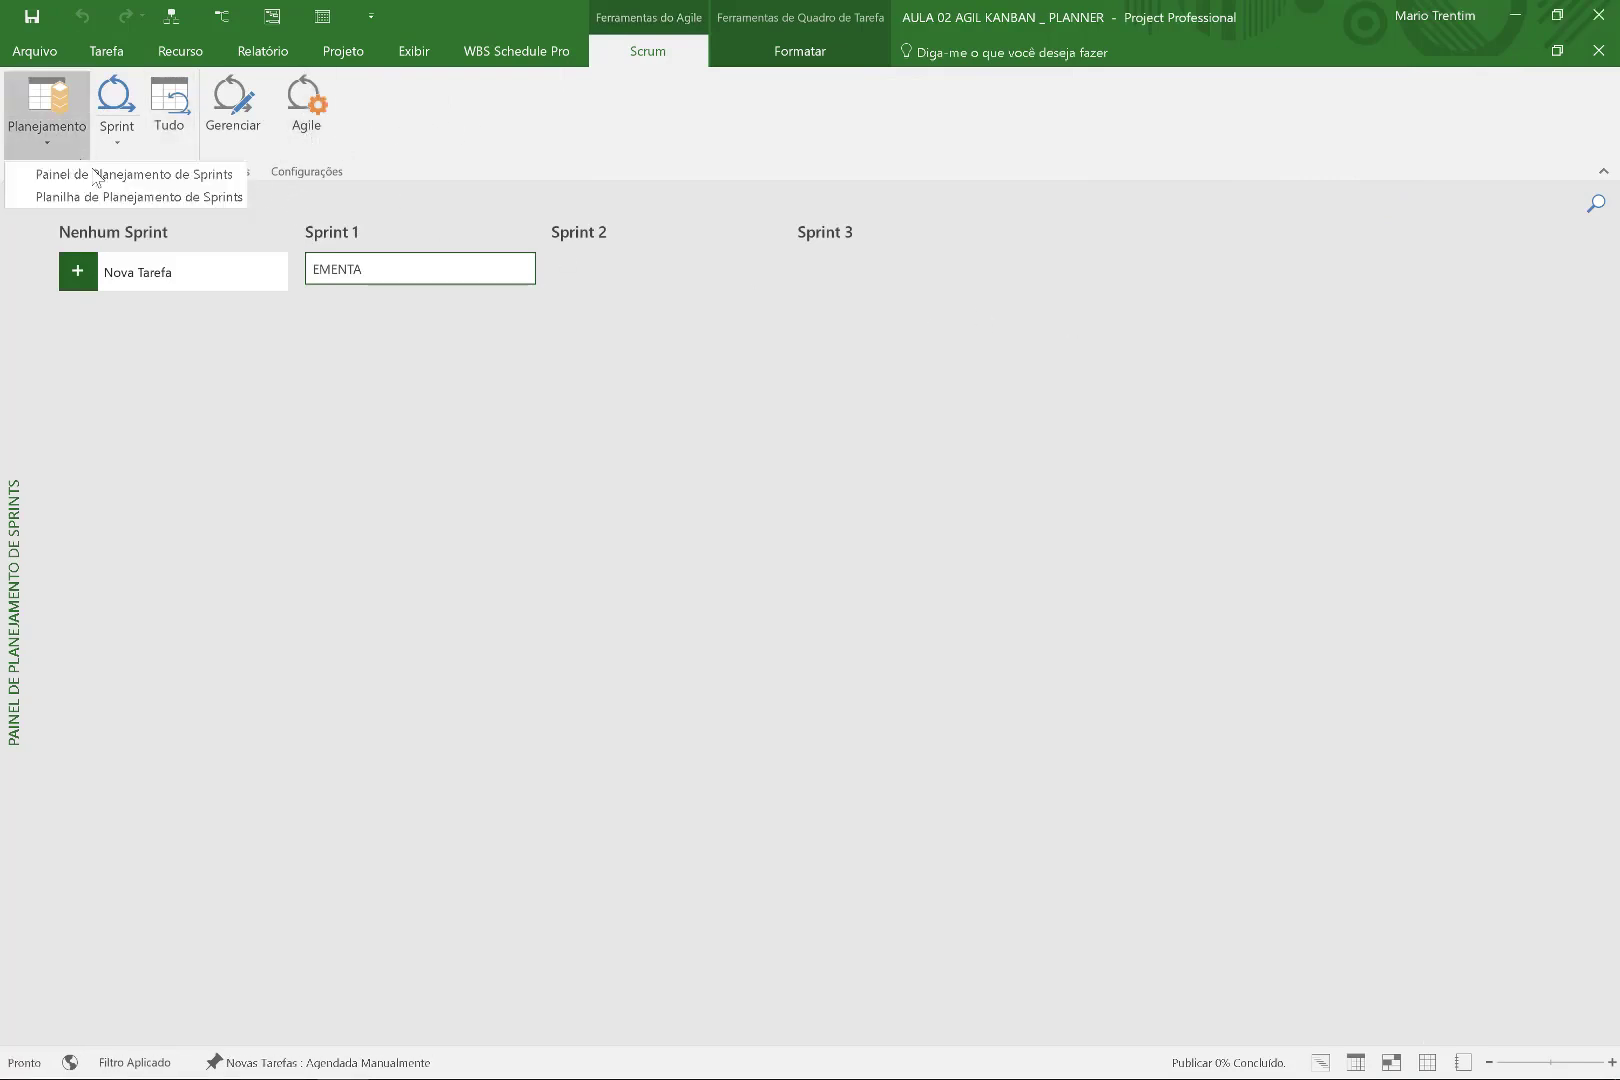
{"action": "left_click", "coordinate": [105, 180]}
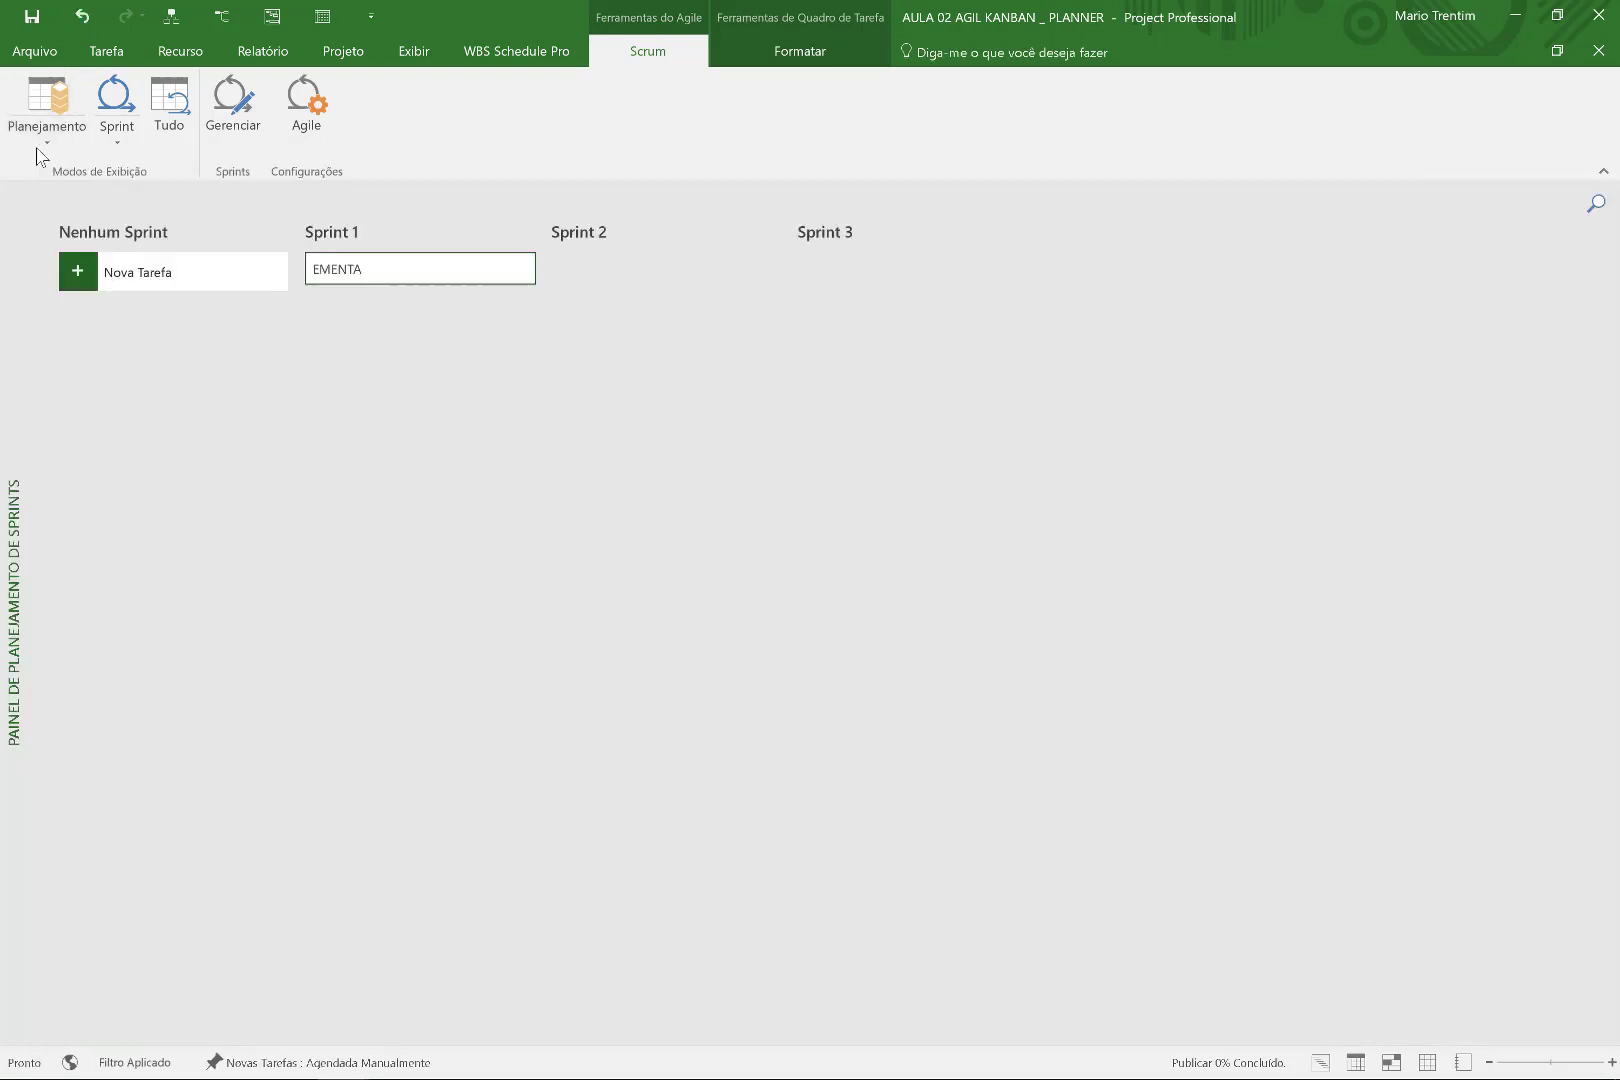
{"action": "left_click", "coordinate": [34, 130]}
{"action": "left_click", "coordinate": [62, 199]}
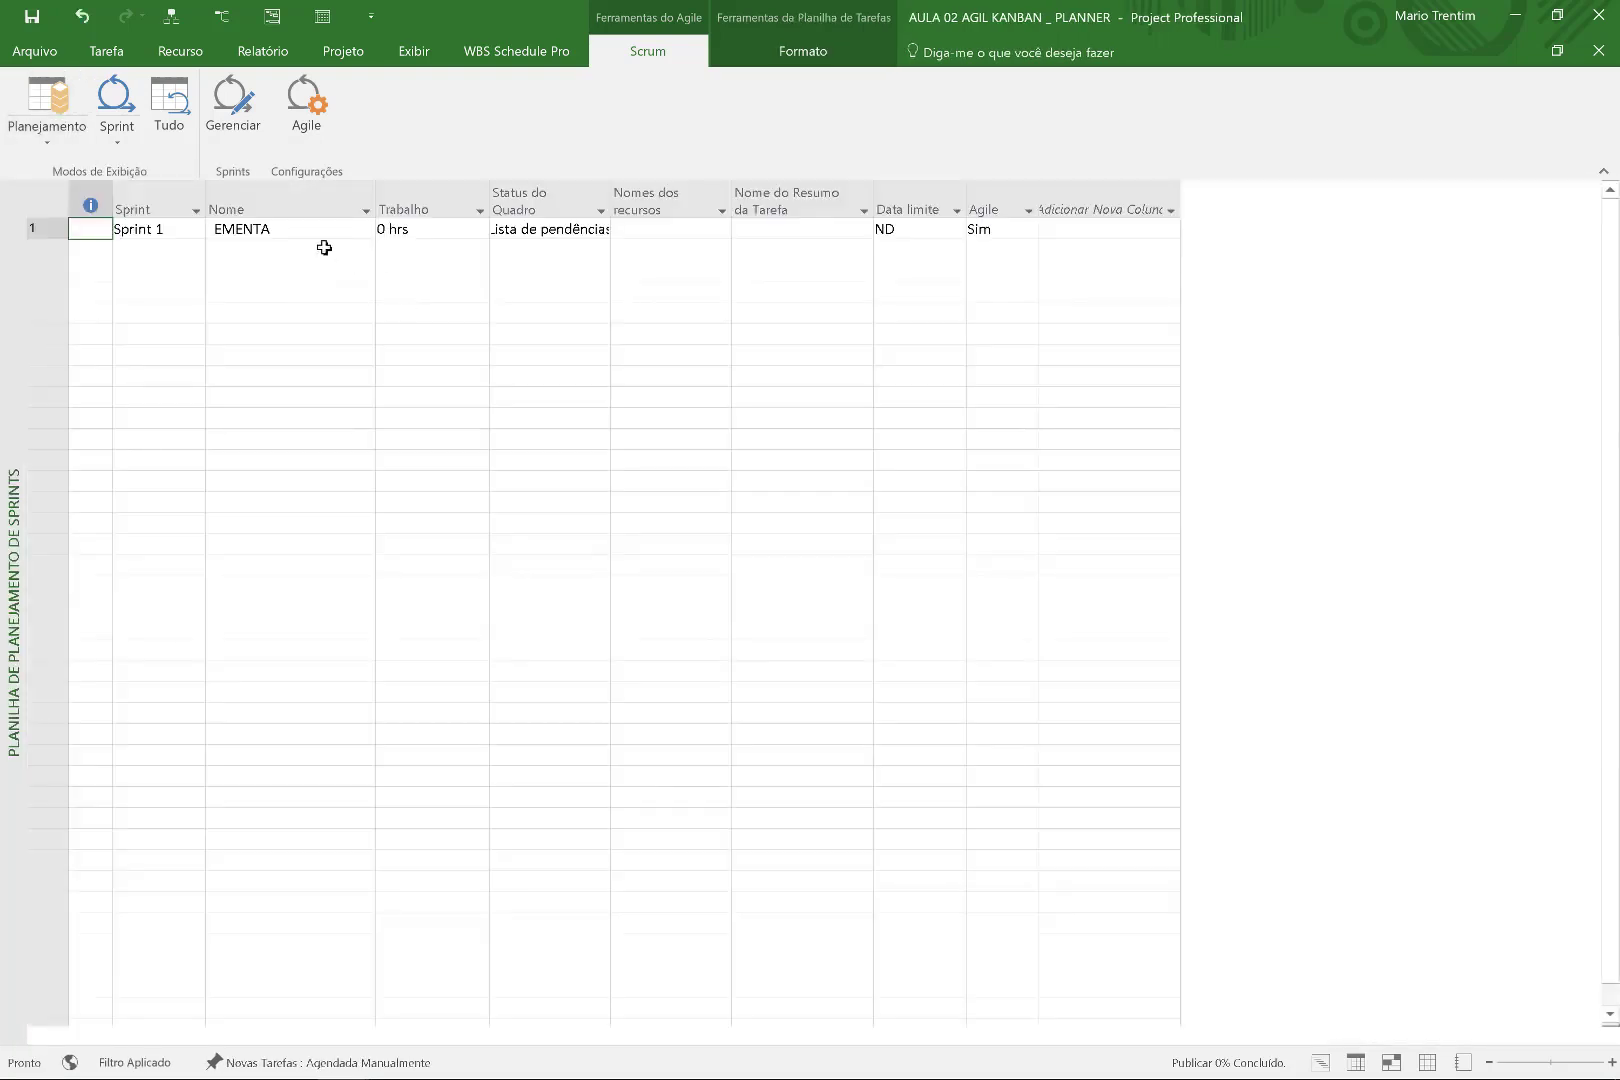
Add % trabalho concluído and Sinalizador1 columns to the sprint planning sheet.
{"action": "left_click", "coordinate": [293, 230]}
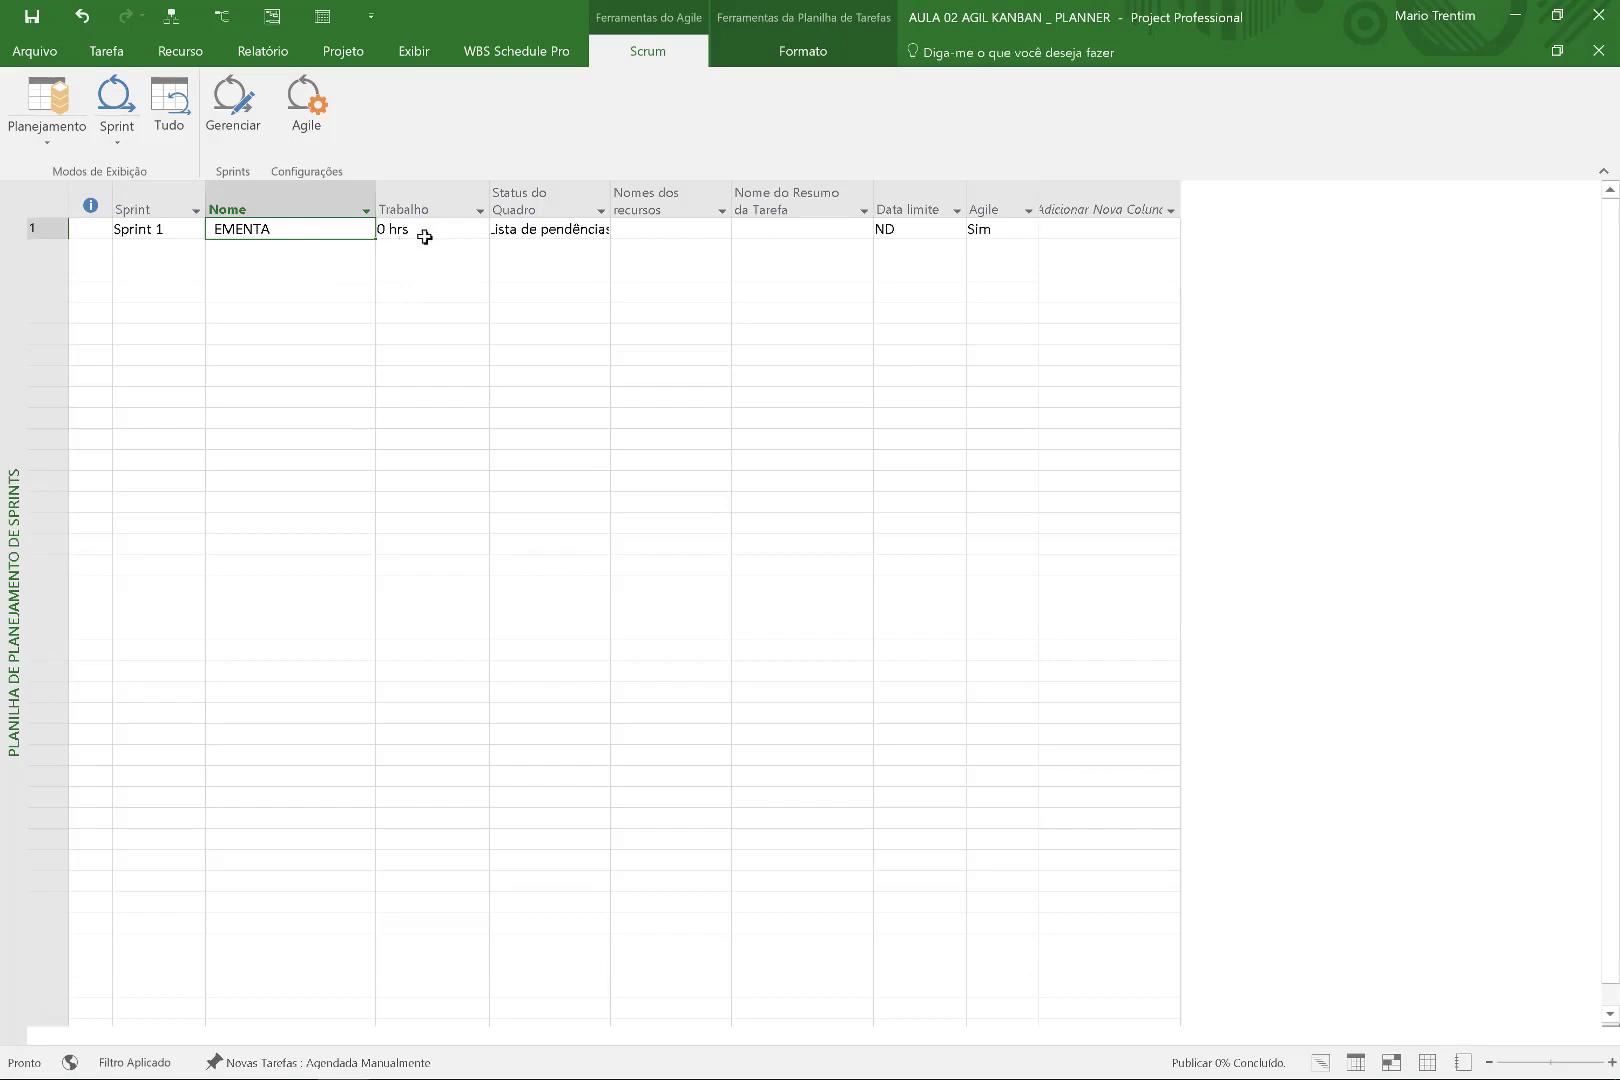
{"action": "left_click", "coordinate": [1165, 200]}
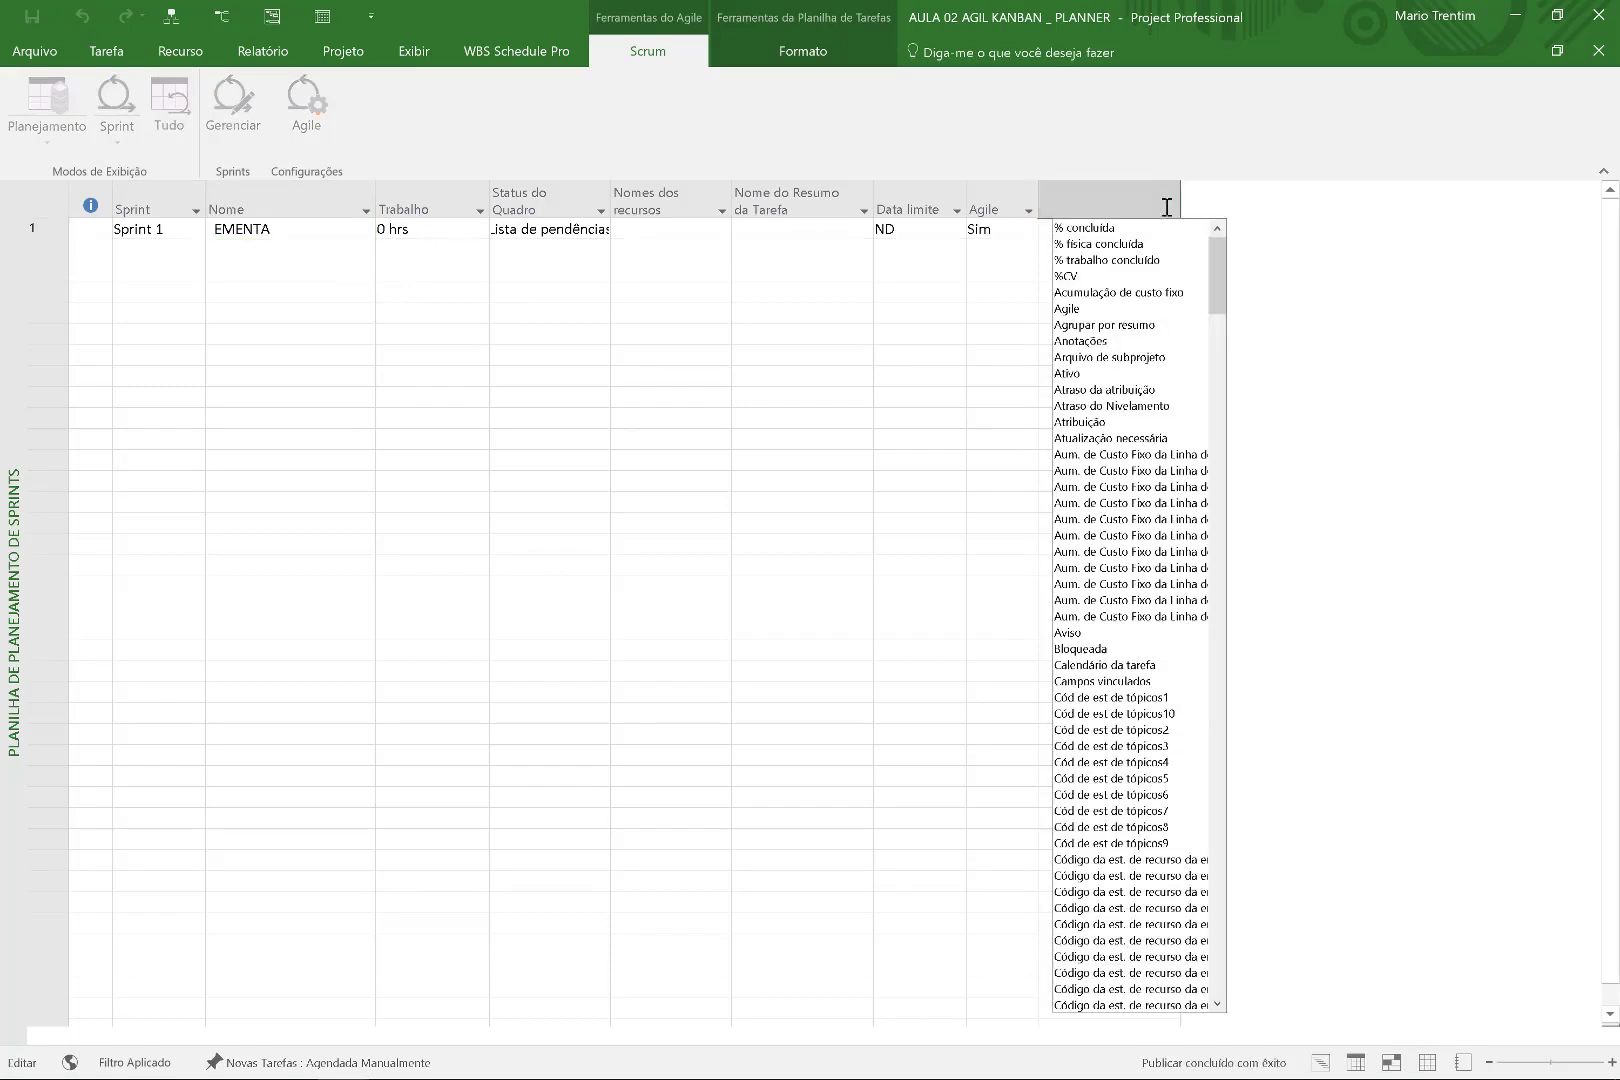
{"action": "left_click", "coordinate": [1205, 262]}
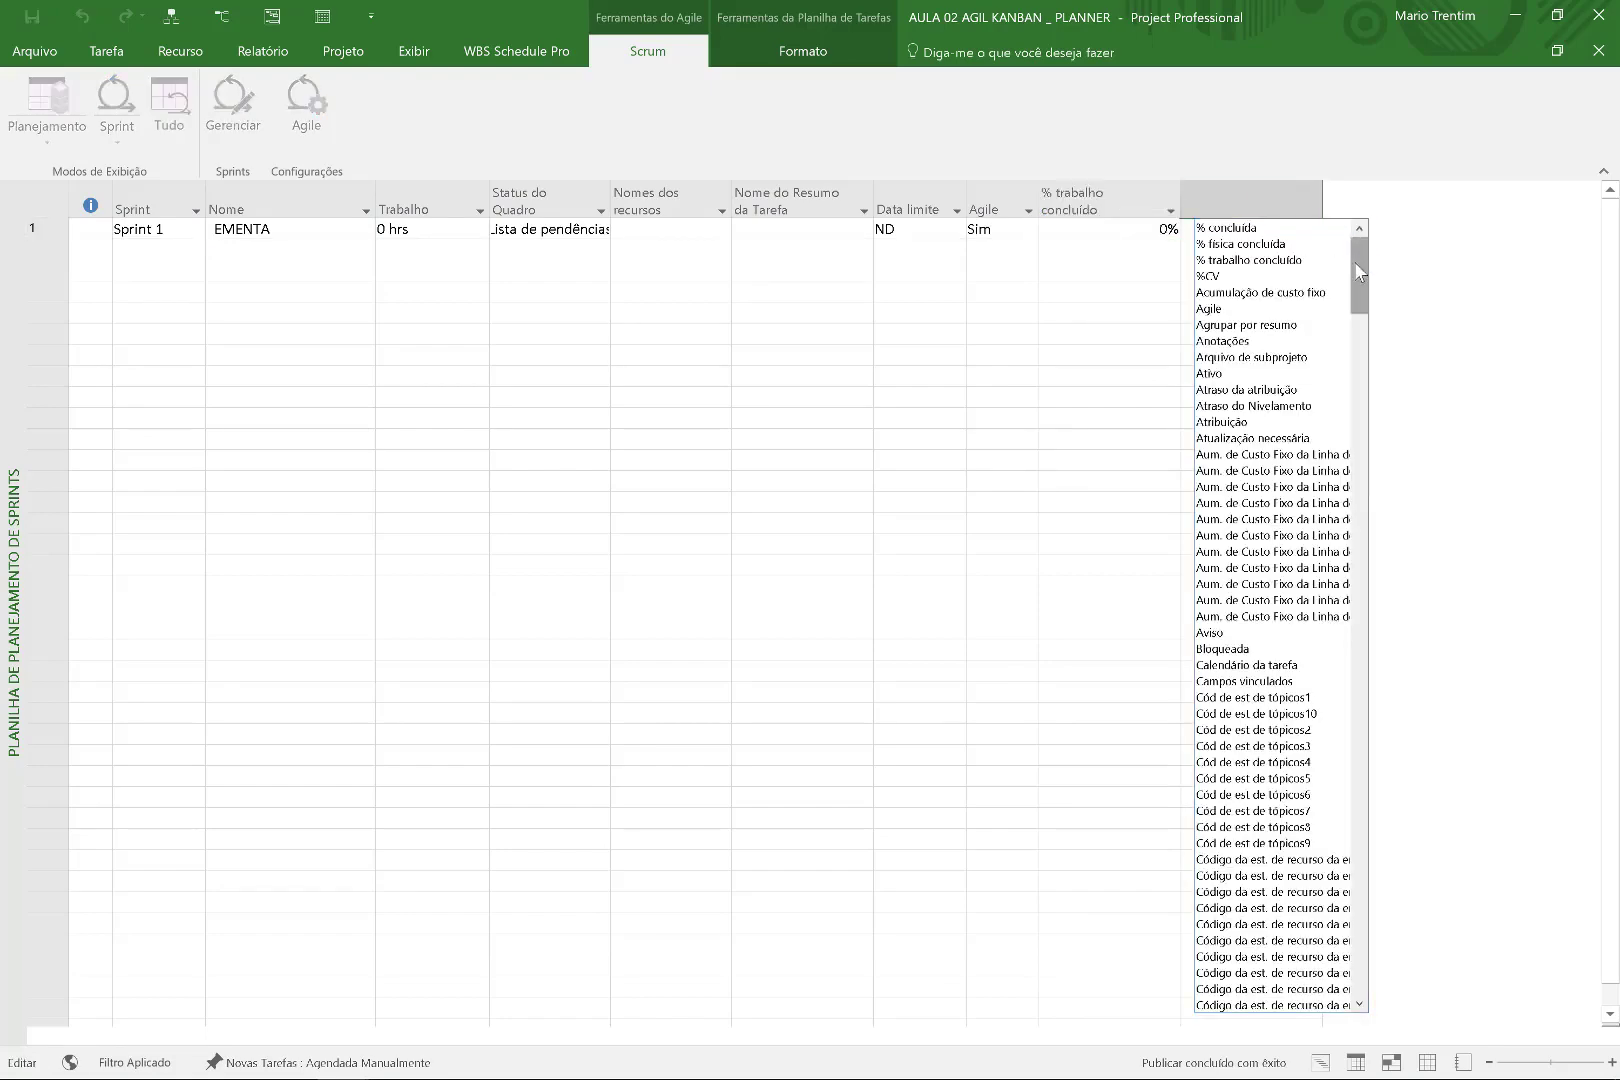
{"action": "left_click_drag", "start_coordinate": [1356, 272], "coordinate": [1352, 759]}
{"action": "left_click", "coordinate": [1256, 311]}
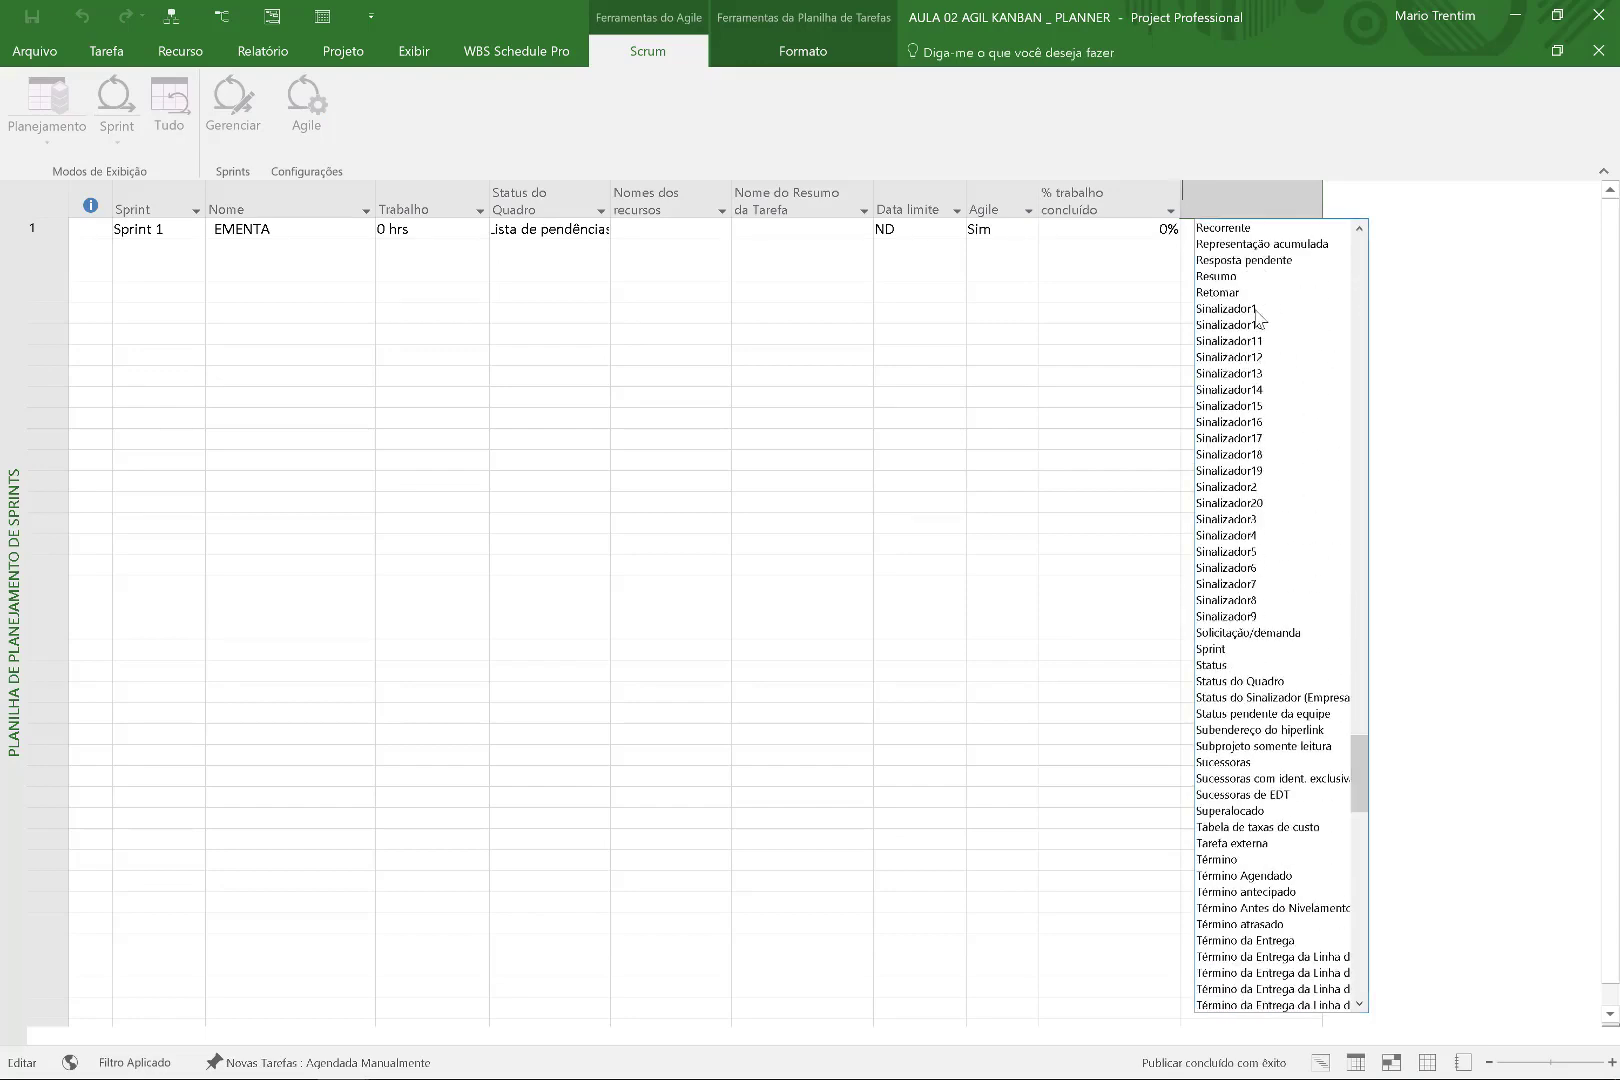
Set Sinalizador1 to Sim for the new second row.
{"action": "left_click", "coordinate": [1288, 254]}
{"action": "left_click", "coordinate": [1312, 249]}
{"action": "left_click", "coordinate": [1289, 287]}
{"action": "key", "text": "Return"}
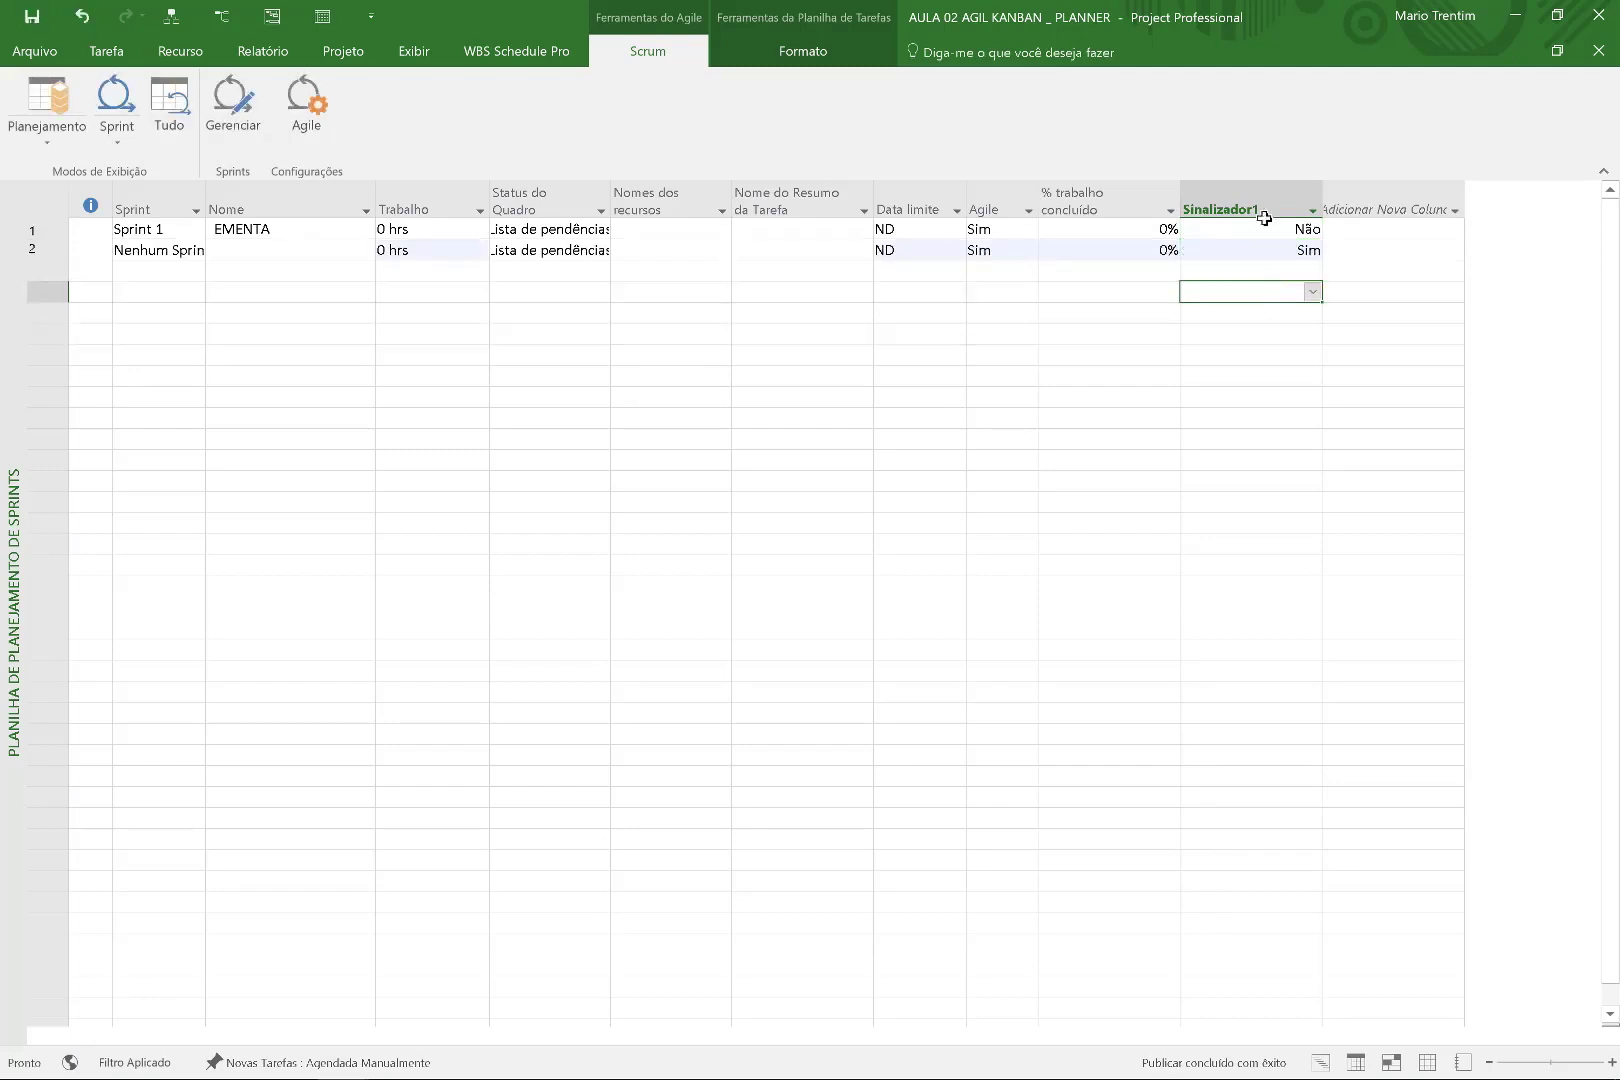
Define Sinalizador1 graphical indicator tests: equals SIM and equals NÃO.
{"action": "right_click", "coordinate": [1265, 209]}
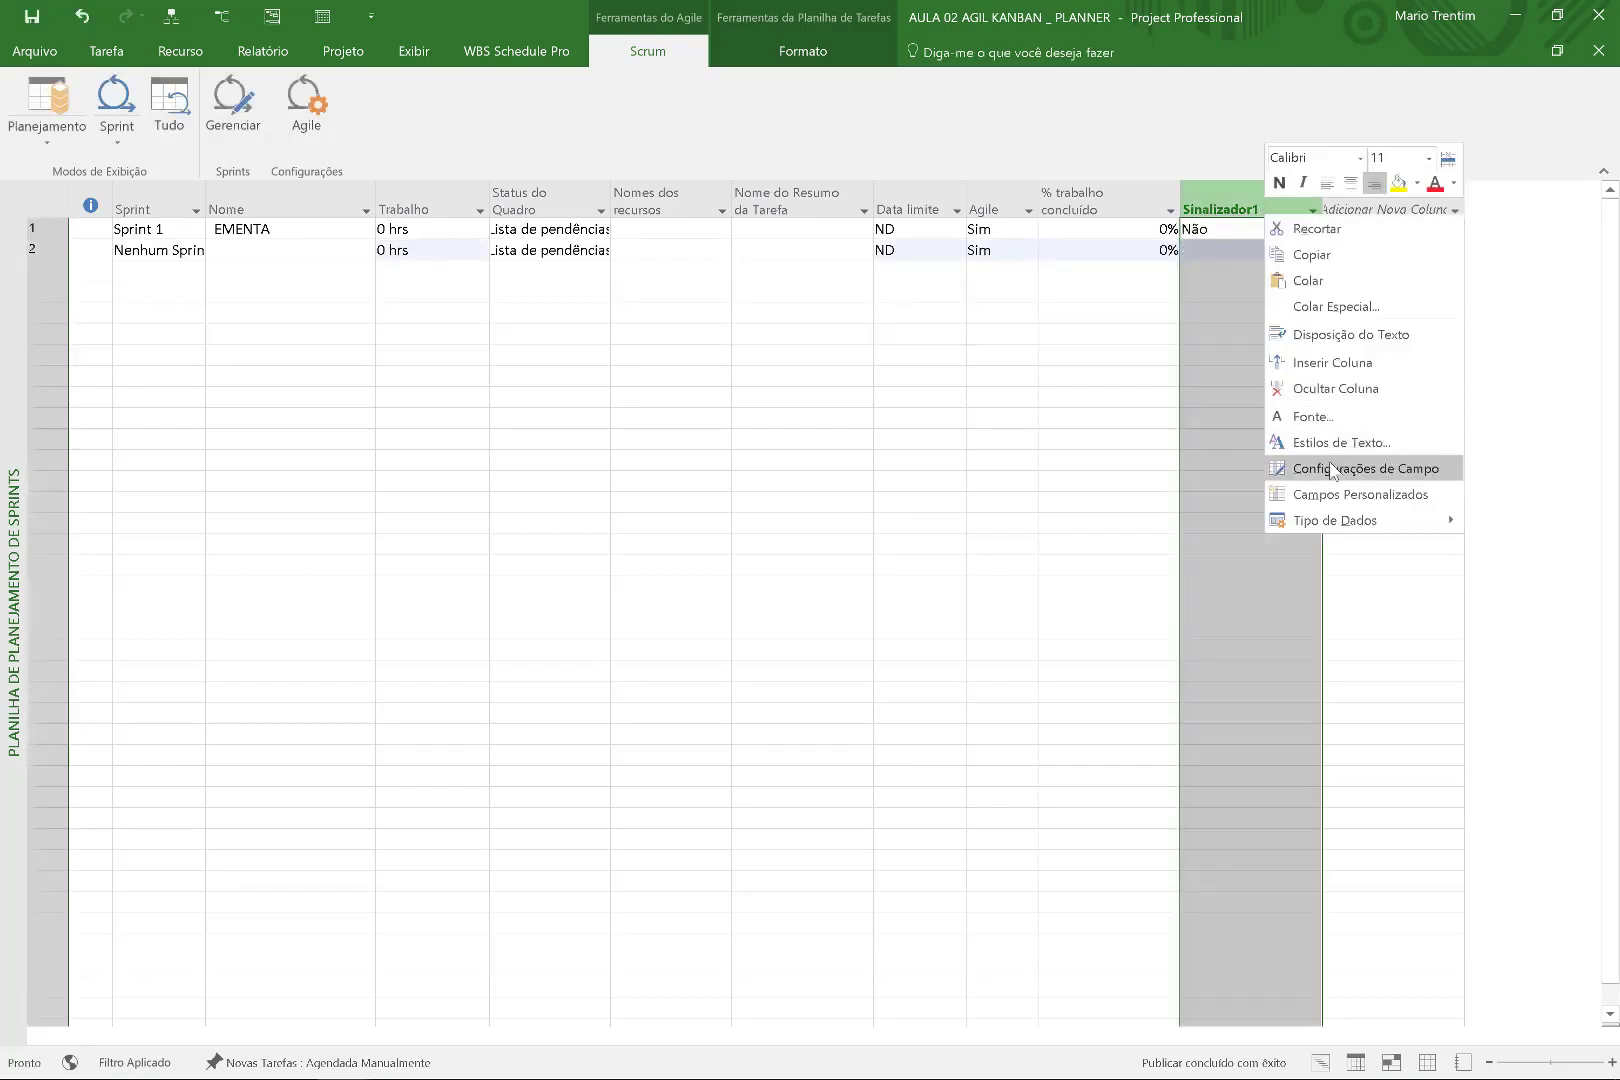
{"action": "left_click", "coordinate": [1335, 494]}
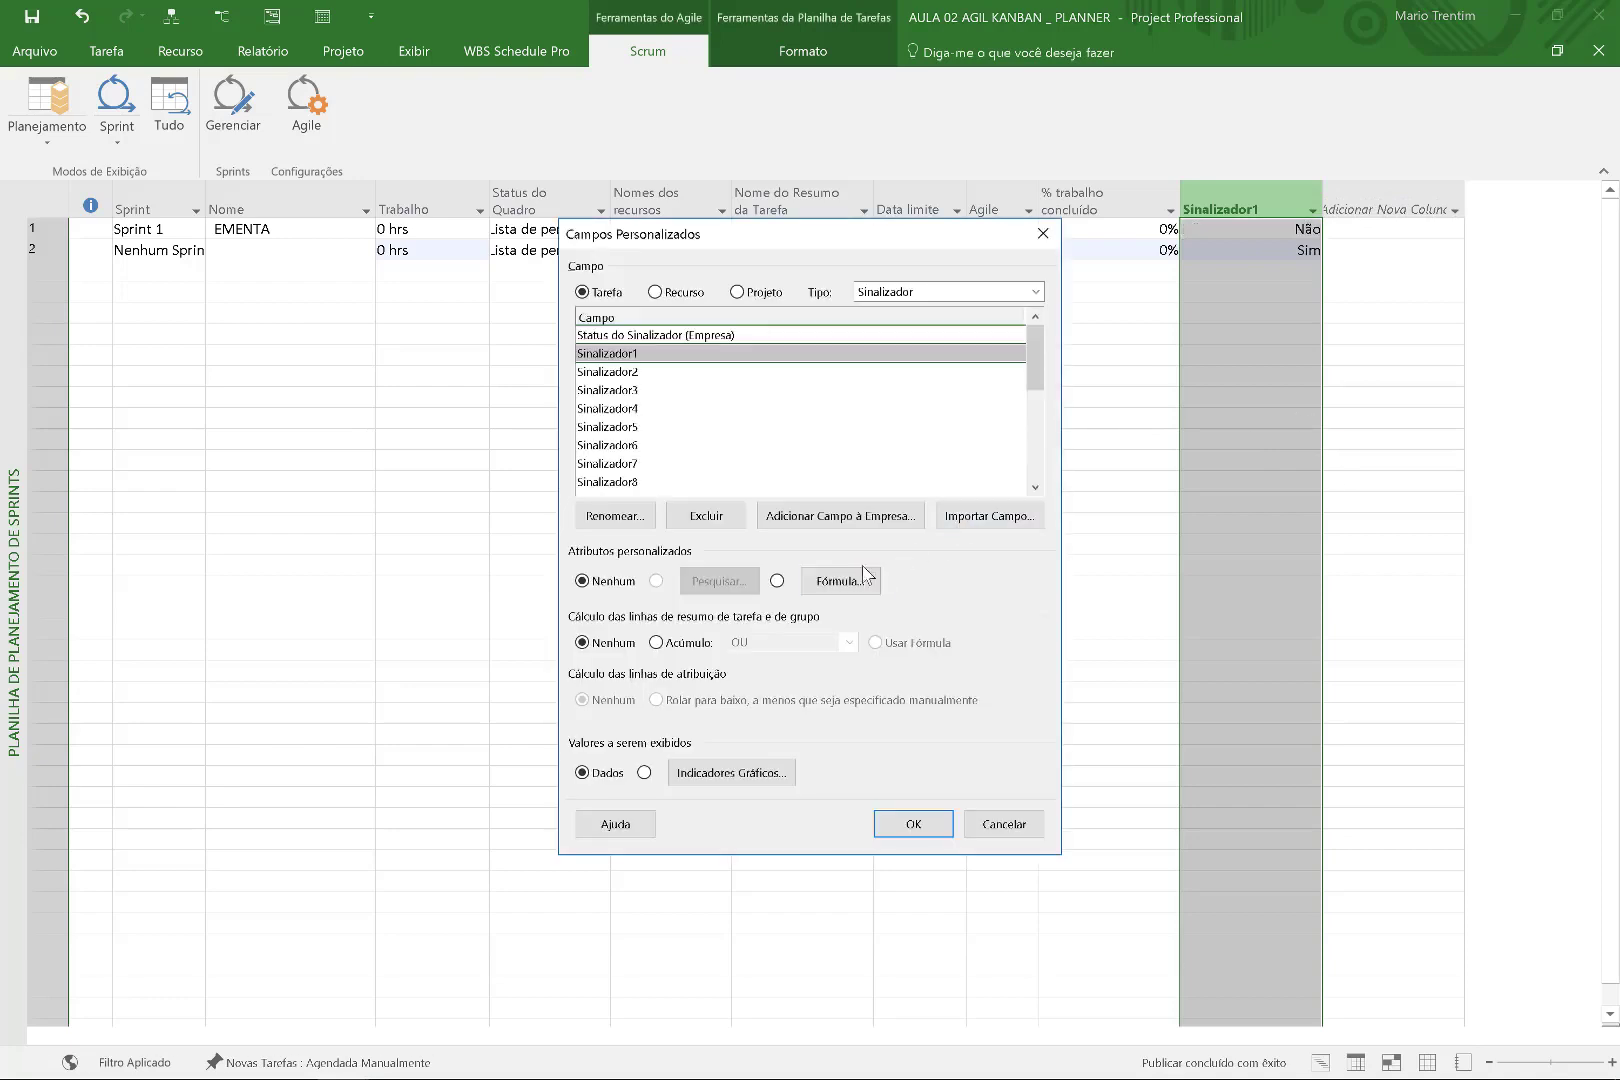
{"action": "left_click", "coordinate": [731, 773]}
{"action": "left_click", "coordinate": [750, 547]}
{"action": "left_click", "coordinate": [742, 565]}
{"action": "left_click", "coordinate": [835, 551]}
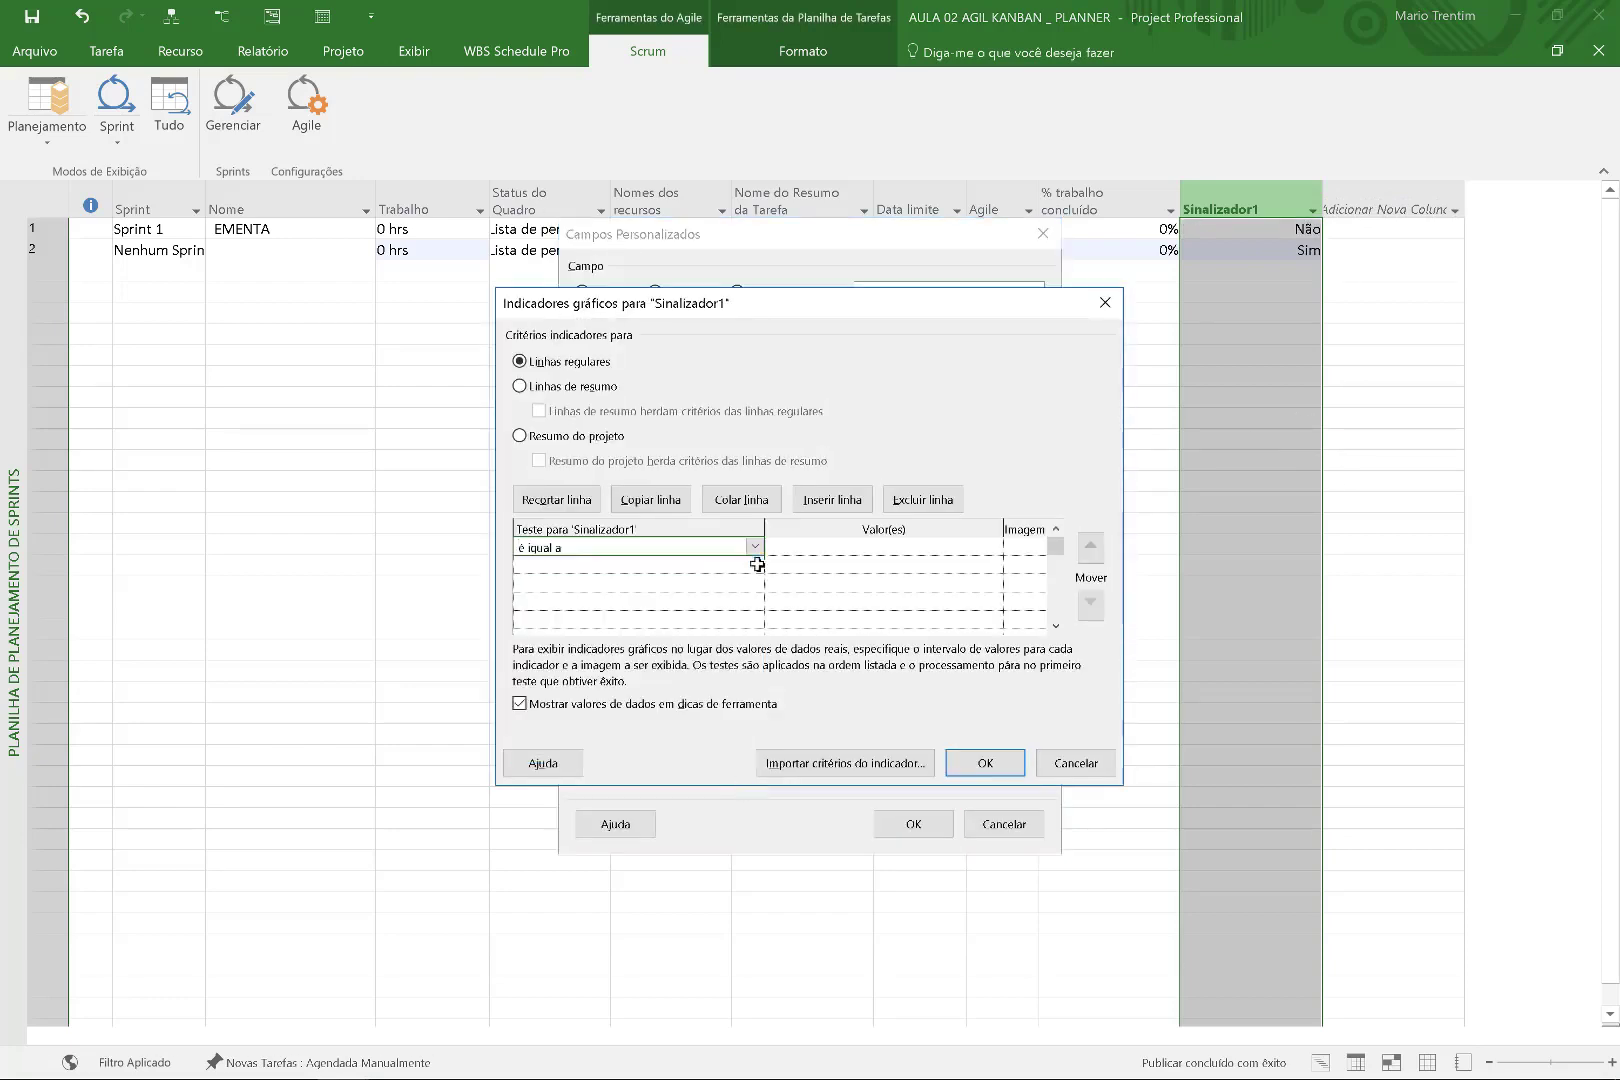
{"action": "type", "text": "SIM"}
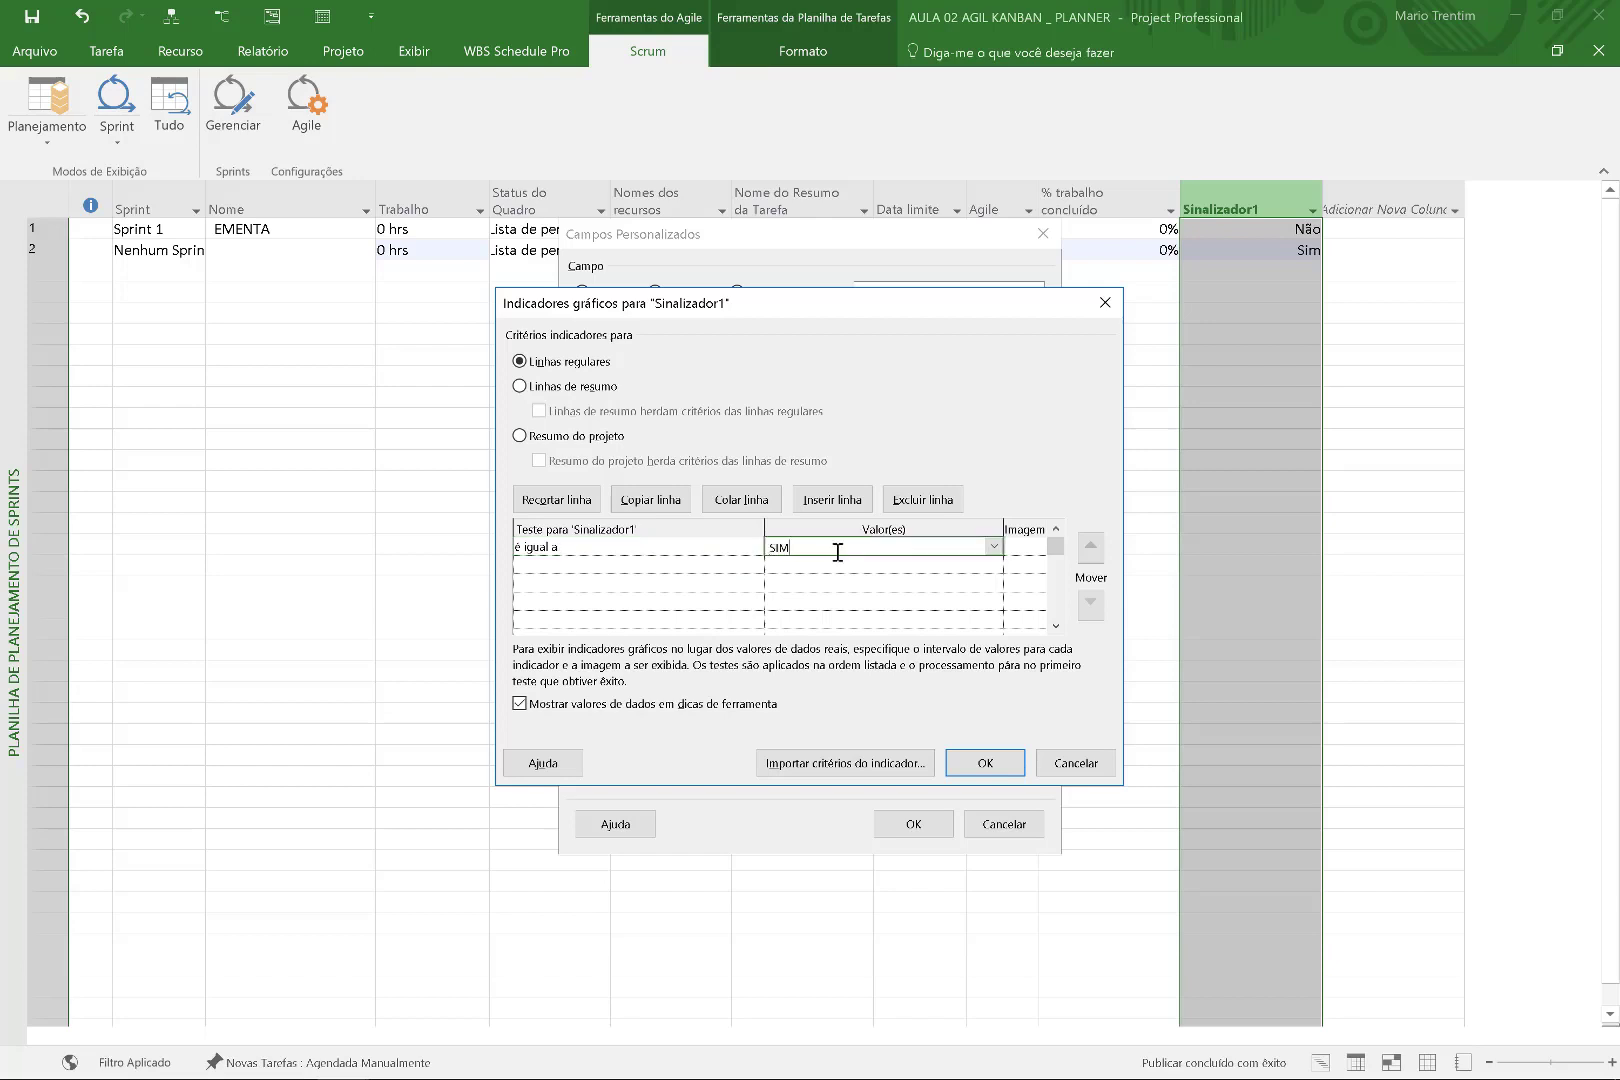
{"action": "left_click", "coordinate": [725, 565]}
{"action": "left_click", "coordinate": [755, 566]}
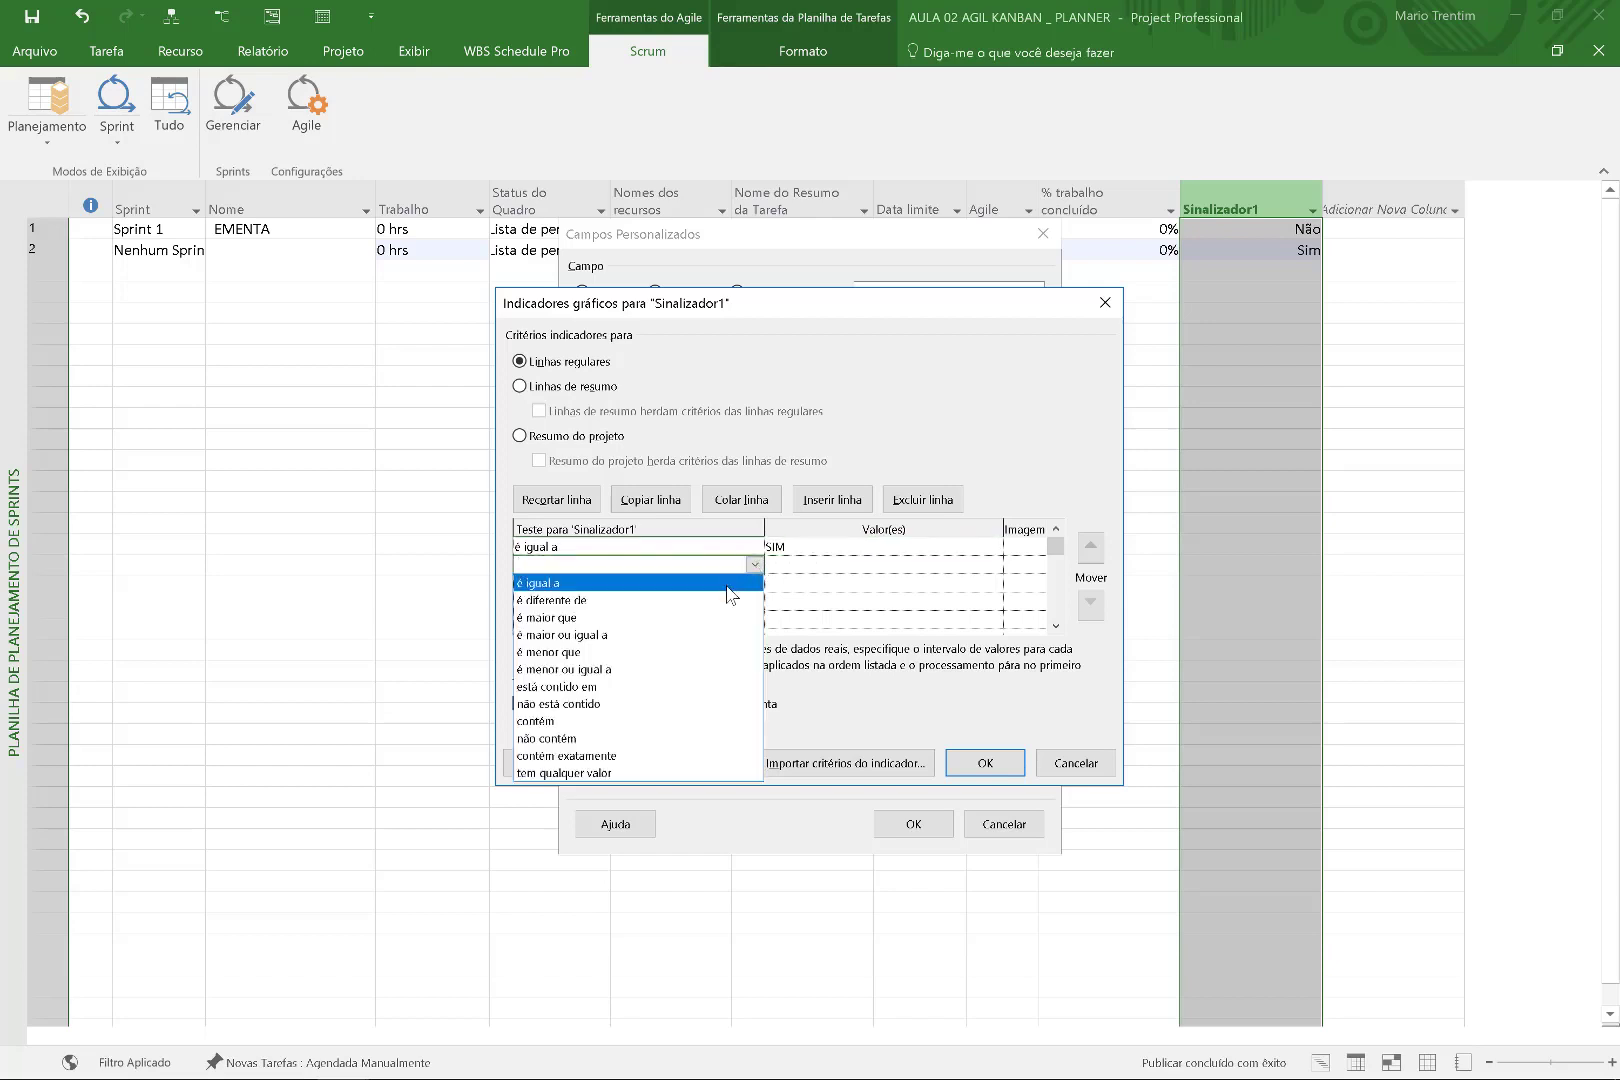
{"action": "left_click", "coordinate": [738, 580]}
{"action": "left_click", "coordinate": [823, 566]}
{"action": "type", "text": "NÃO"}
{"action": "left_click", "coordinate": [1016, 548]}
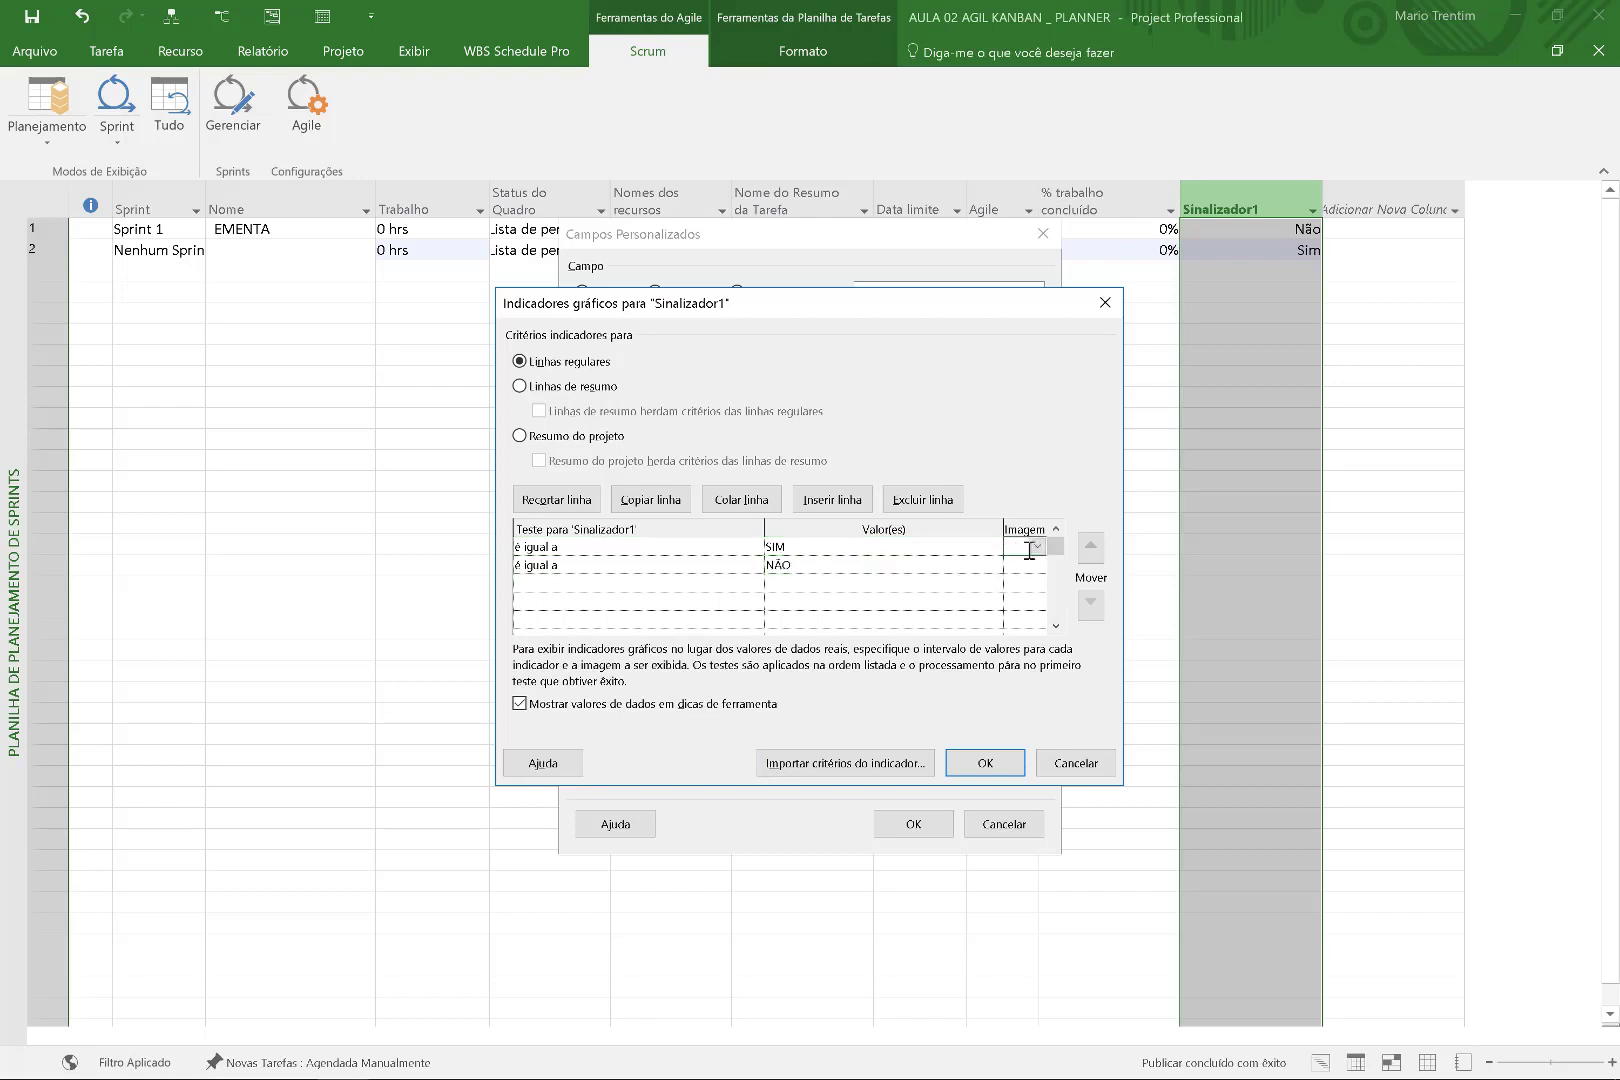
Assign a green circle to SIM and a red circle to NÃO, then narrow the column.
{"action": "left_click", "coordinate": [1038, 549]}
{"action": "left_click", "coordinate": [1024, 566]}
{"action": "left_click", "coordinate": [1024, 566]}
{"action": "left_click", "coordinate": [1038, 566]}
{"action": "left_click", "coordinate": [1022, 617]}
{"action": "left_click", "coordinate": [984, 763]}
{"action": "left_click", "coordinate": [913, 824]}
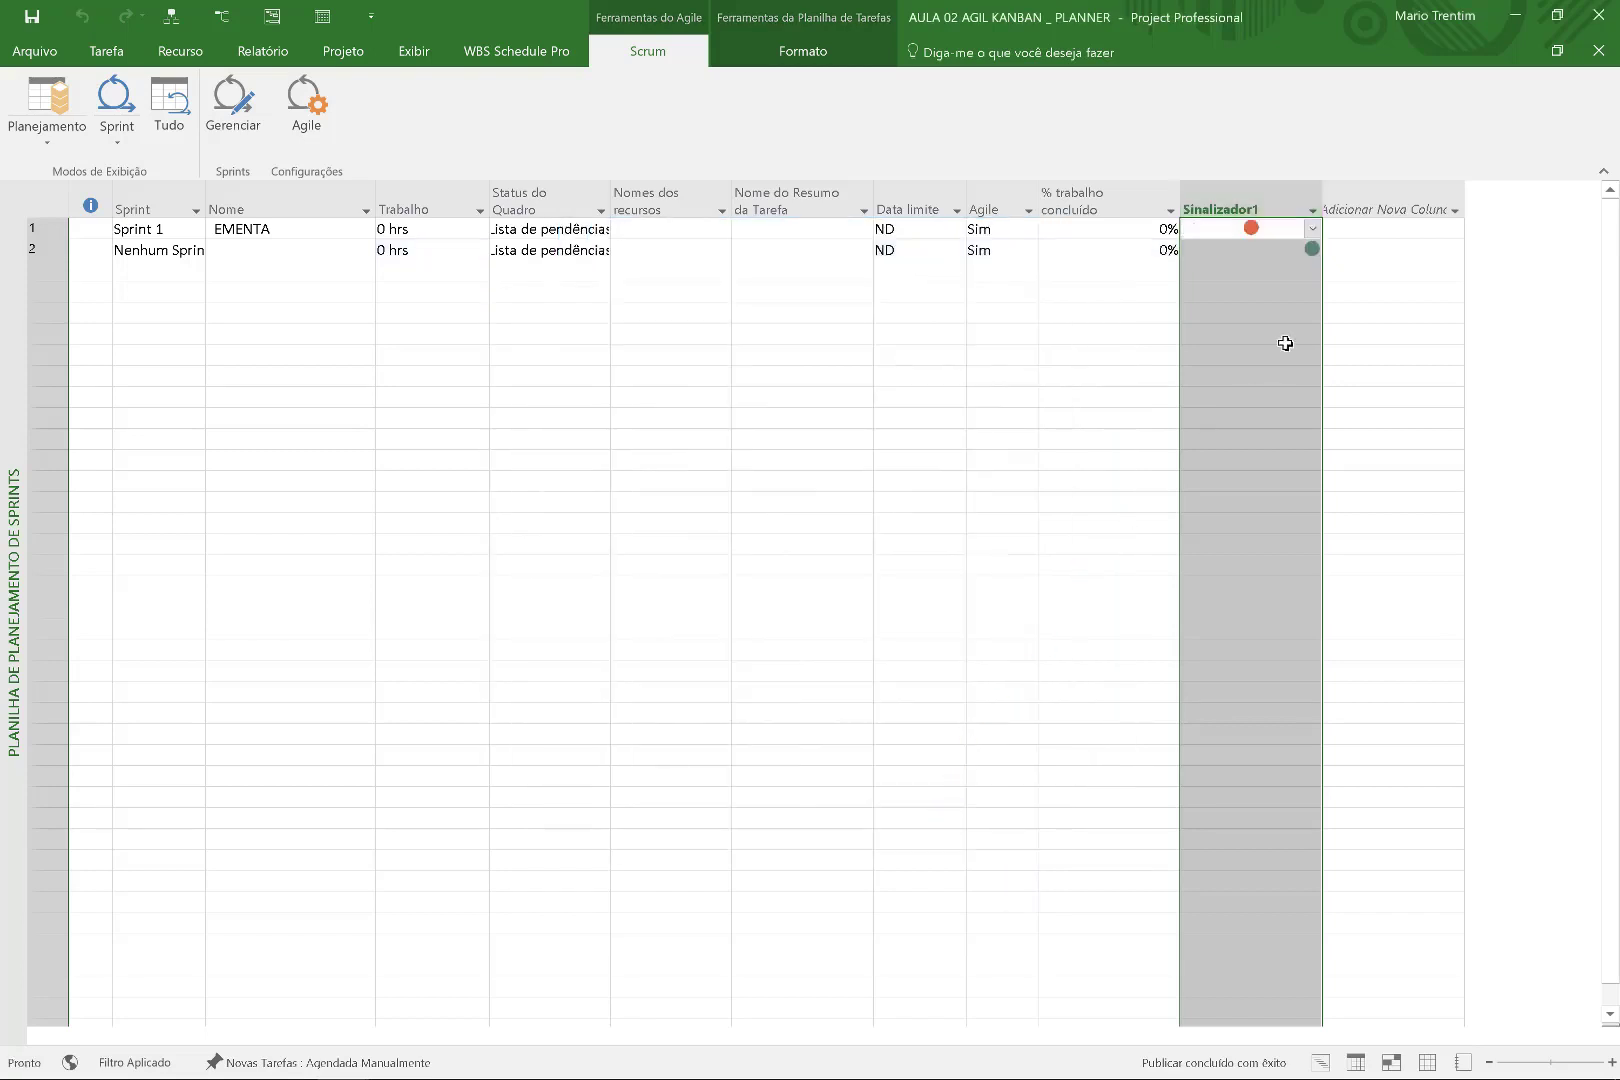
{"action": "left_click", "coordinate": [1285, 343]}
{"action": "left_click_drag", "start_coordinate": [1321, 209], "coordinate": [1260, 207]}
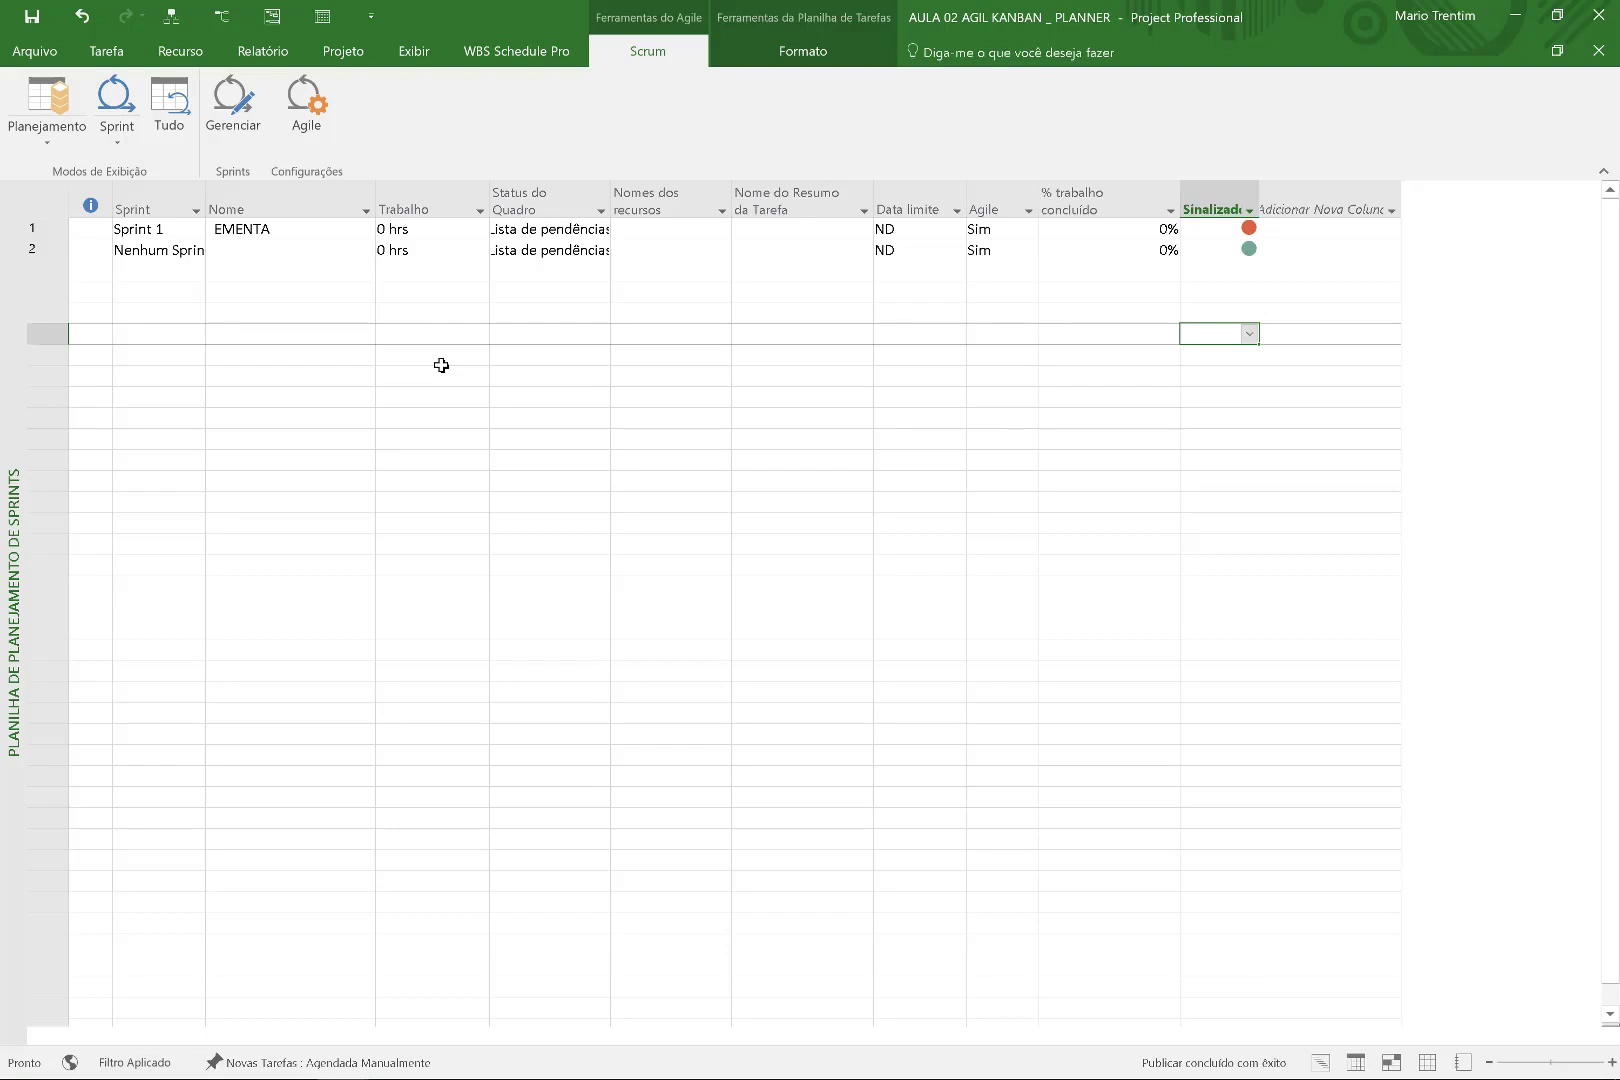
Browse the Report tab's new report and dashboard lists without choosing one.
{"action": "left_click", "coordinate": [263, 51]}
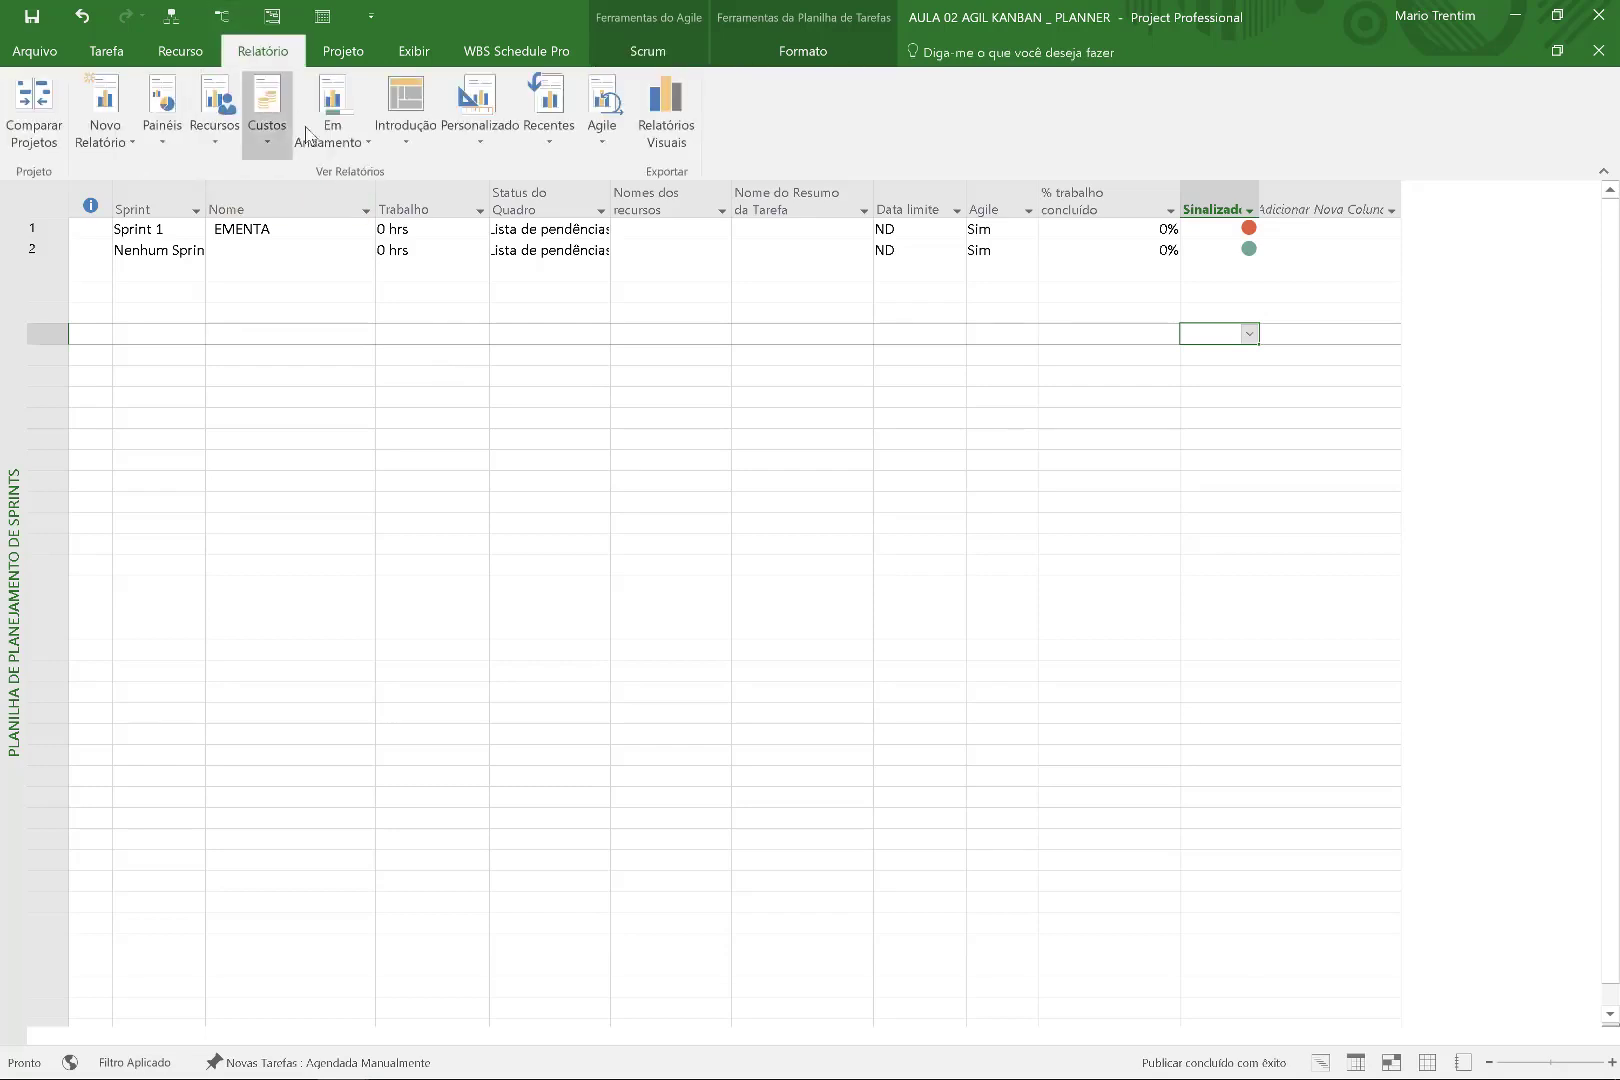
{"action": "left_click", "coordinate": [105, 130]}
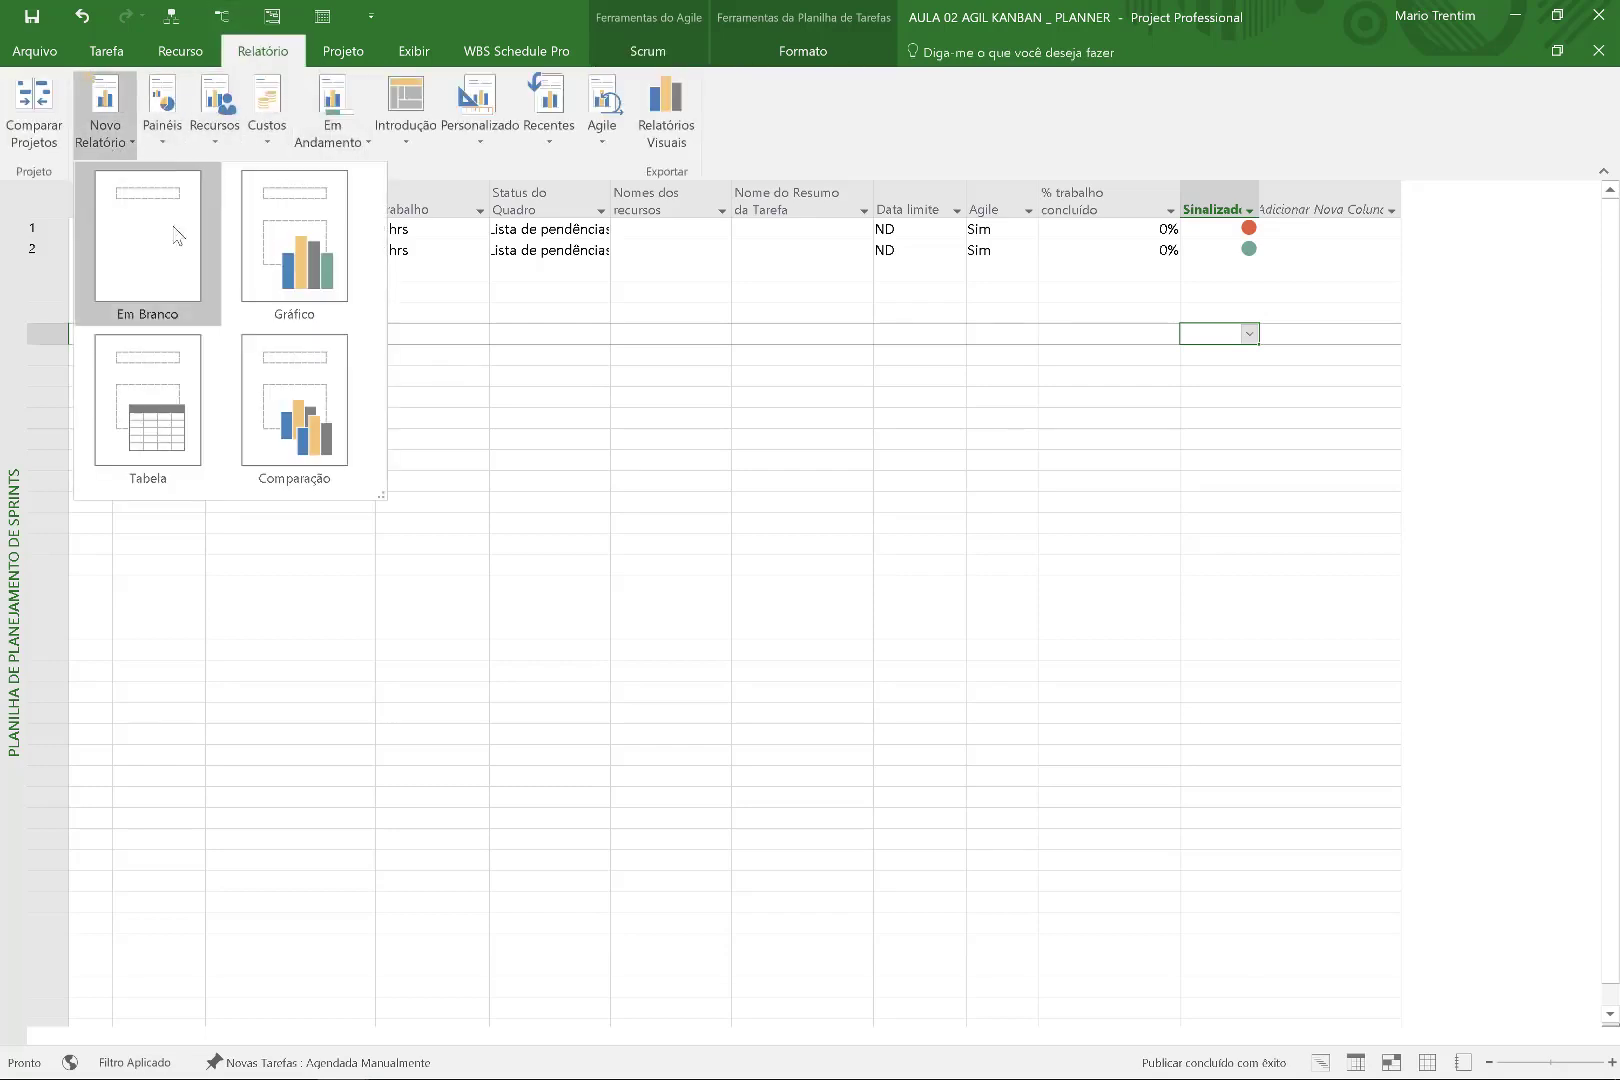
{"action": "left_click", "coordinate": [168, 135]}
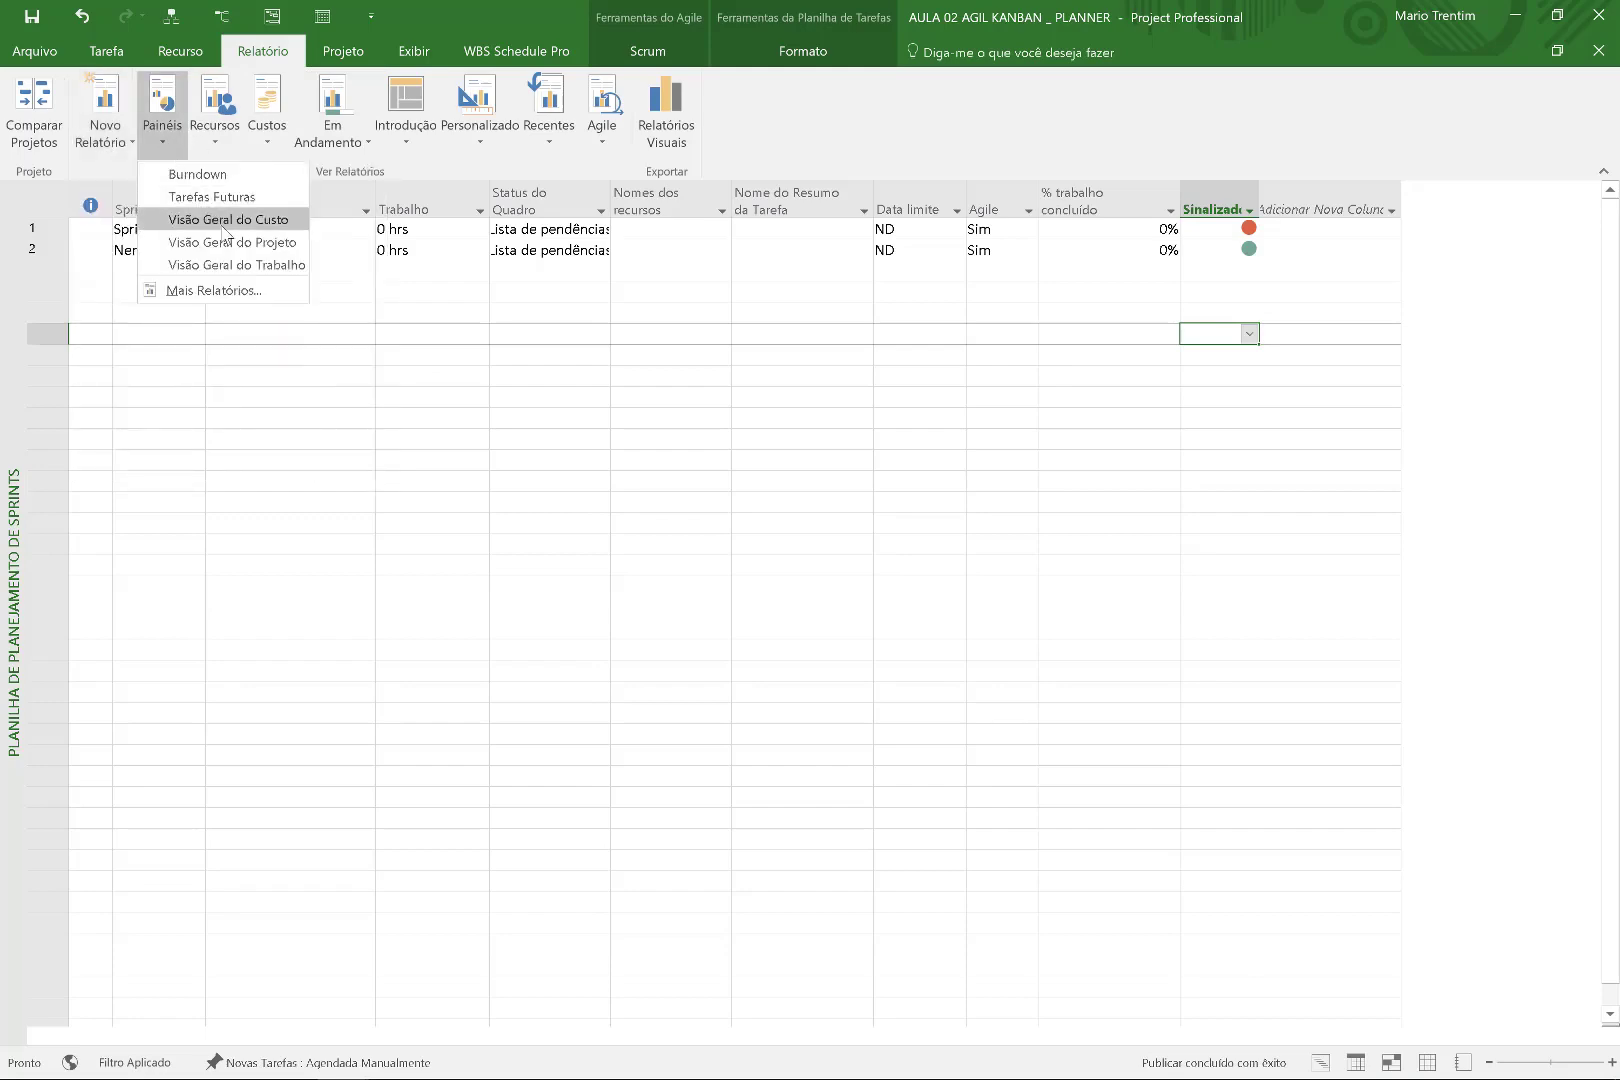
{"action": "left_click", "coordinate": [532, 359]}
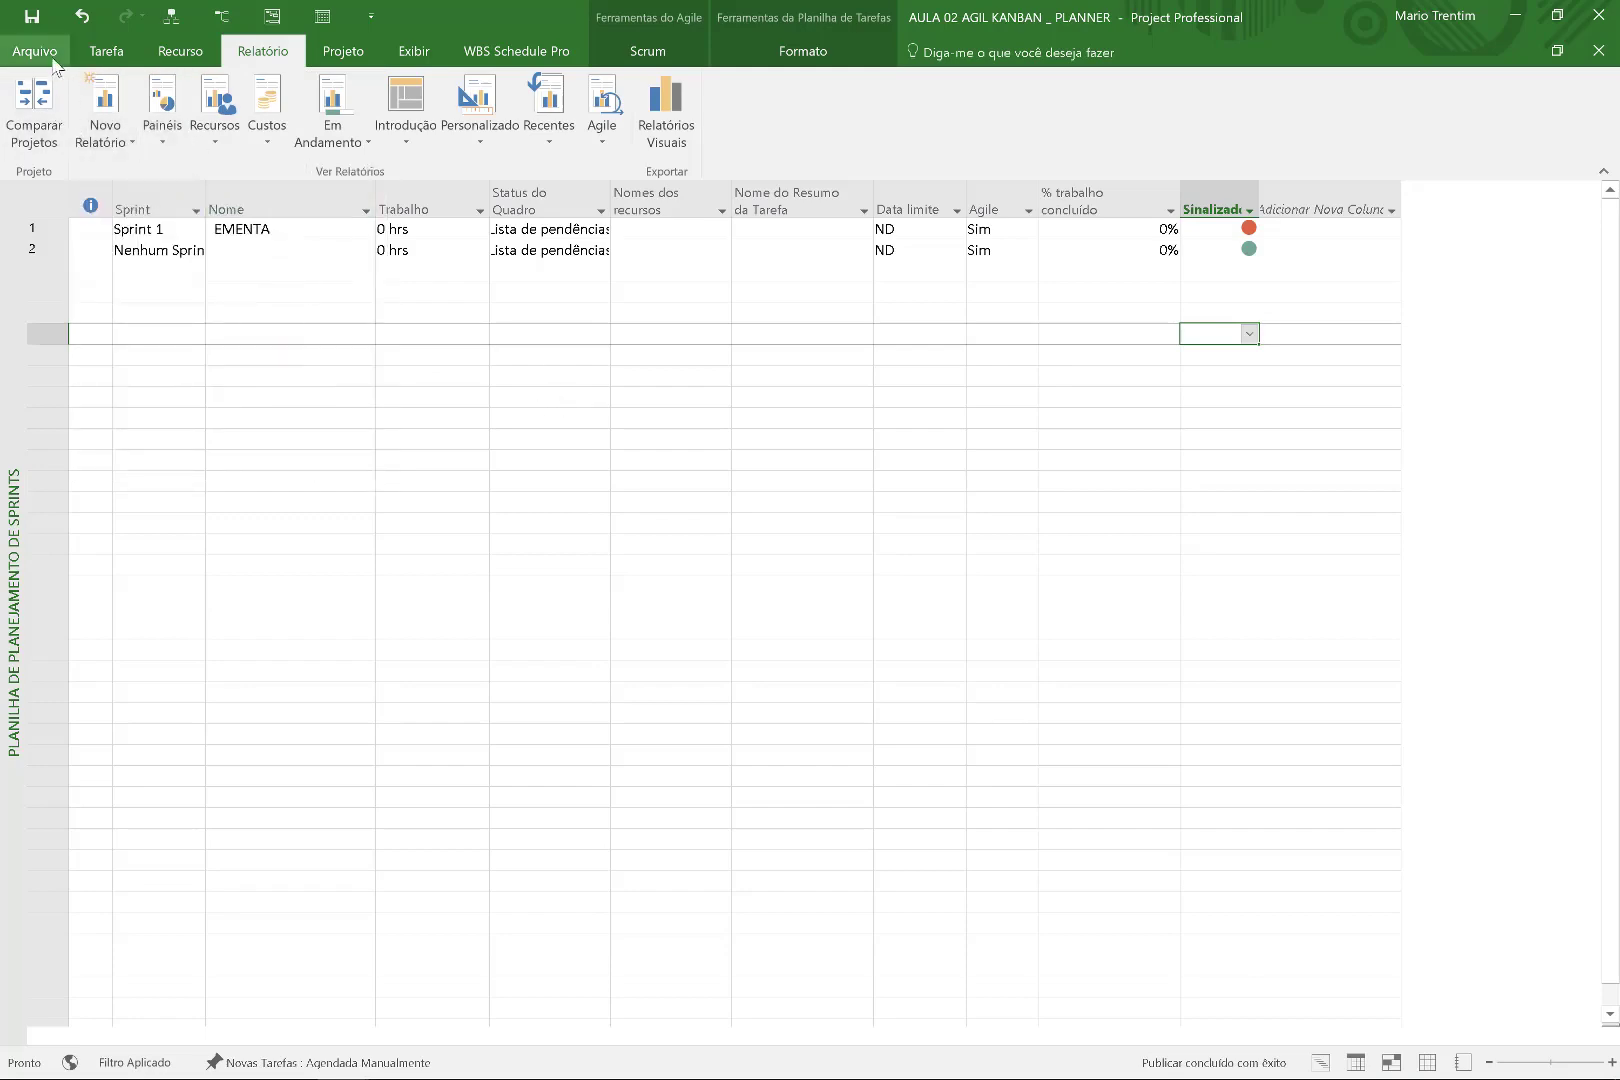
Open the recent project AULA 02 PROJECT E PLANNER_TREINAMENTO DO EXCEL.
{"action": "left_click", "coordinate": [34, 51]}
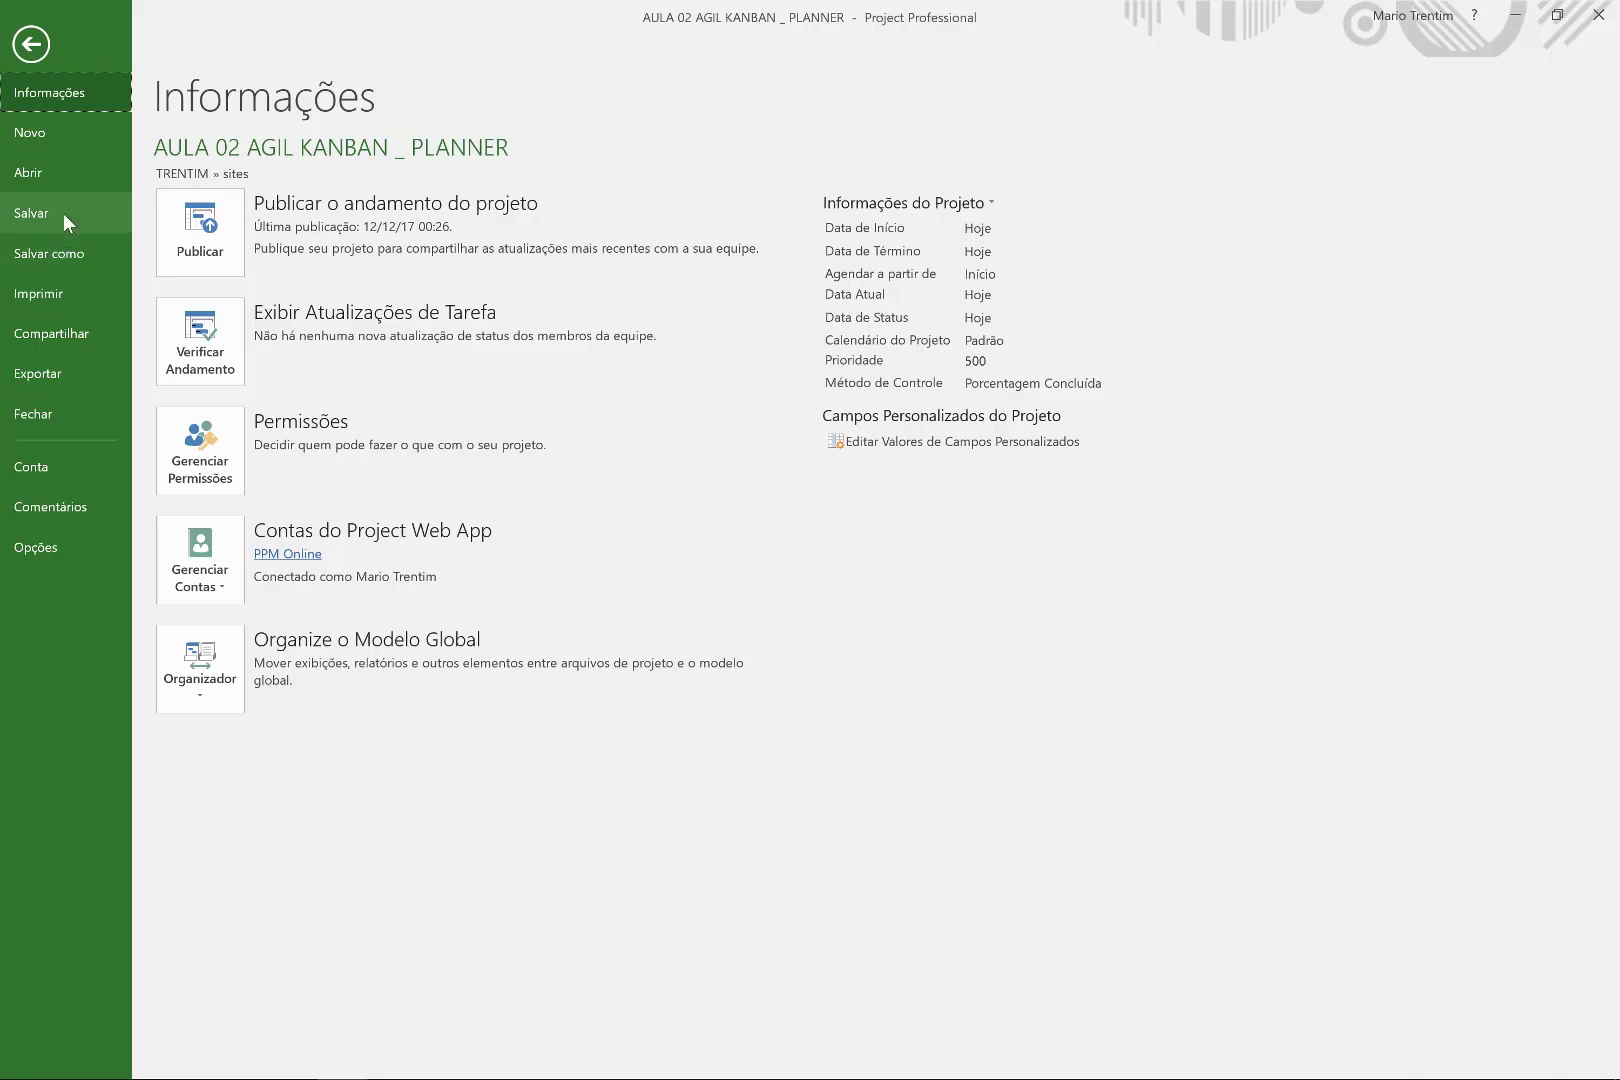
{"action": "left_click", "coordinate": [62, 176]}
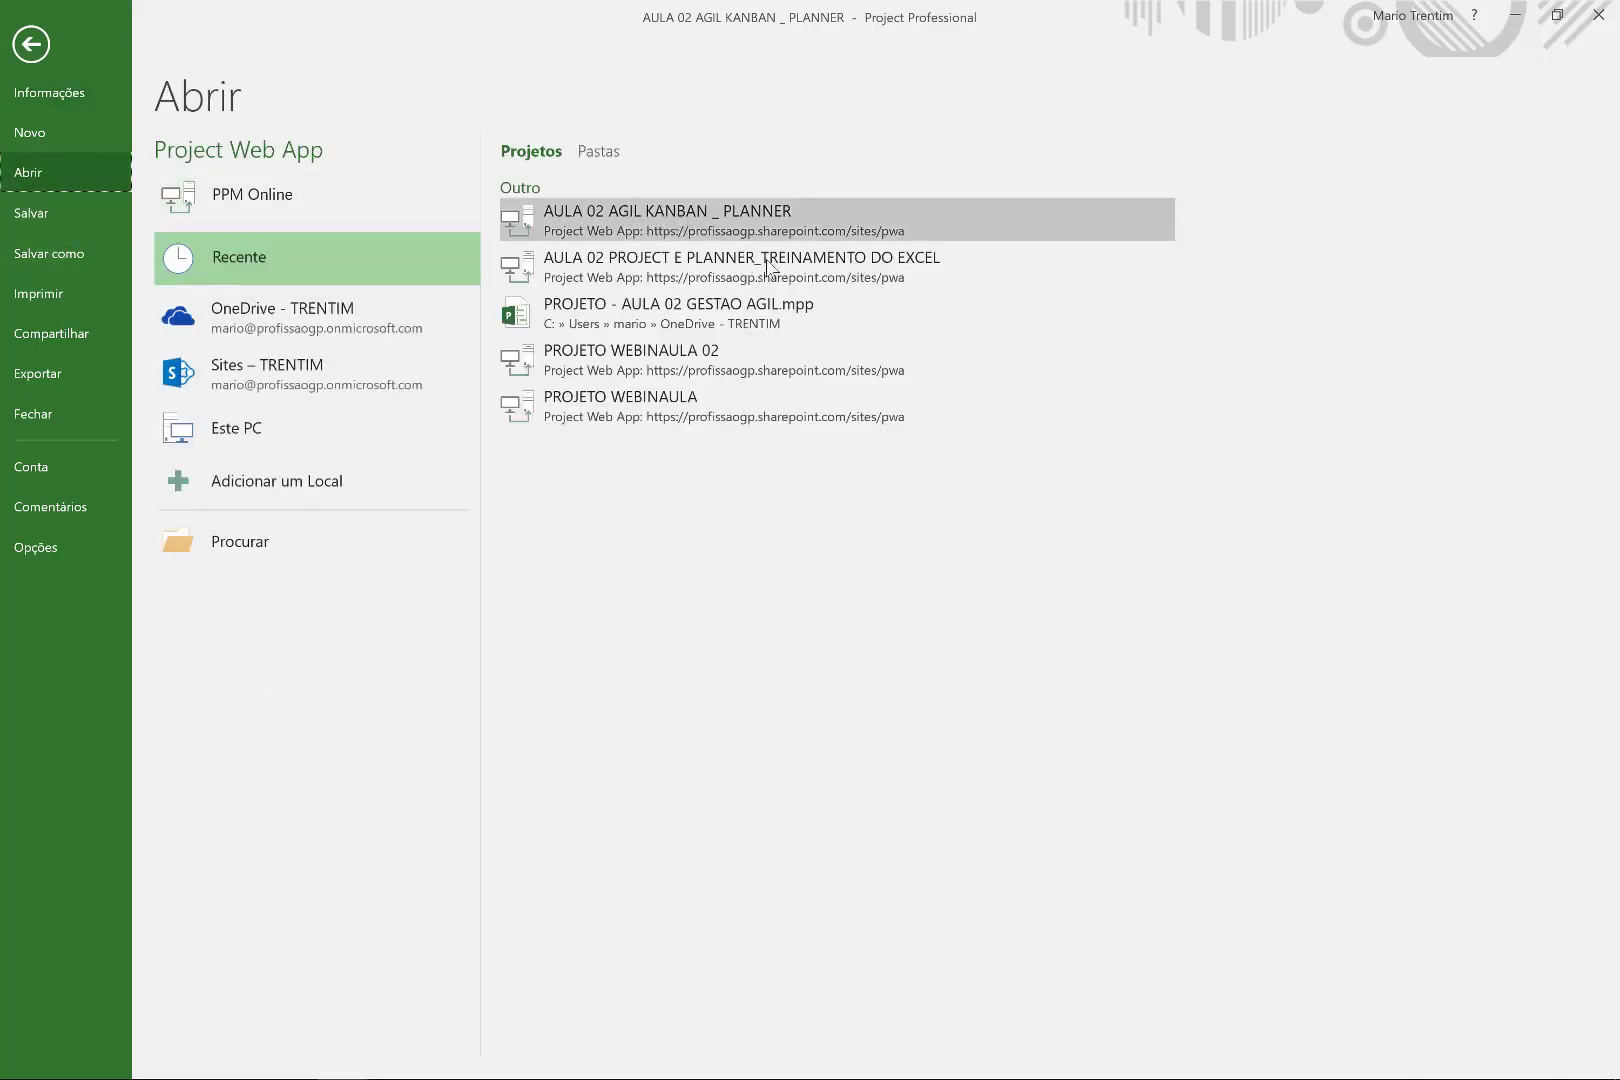
{"action": "left_click", "coordinate": [866, 286]}
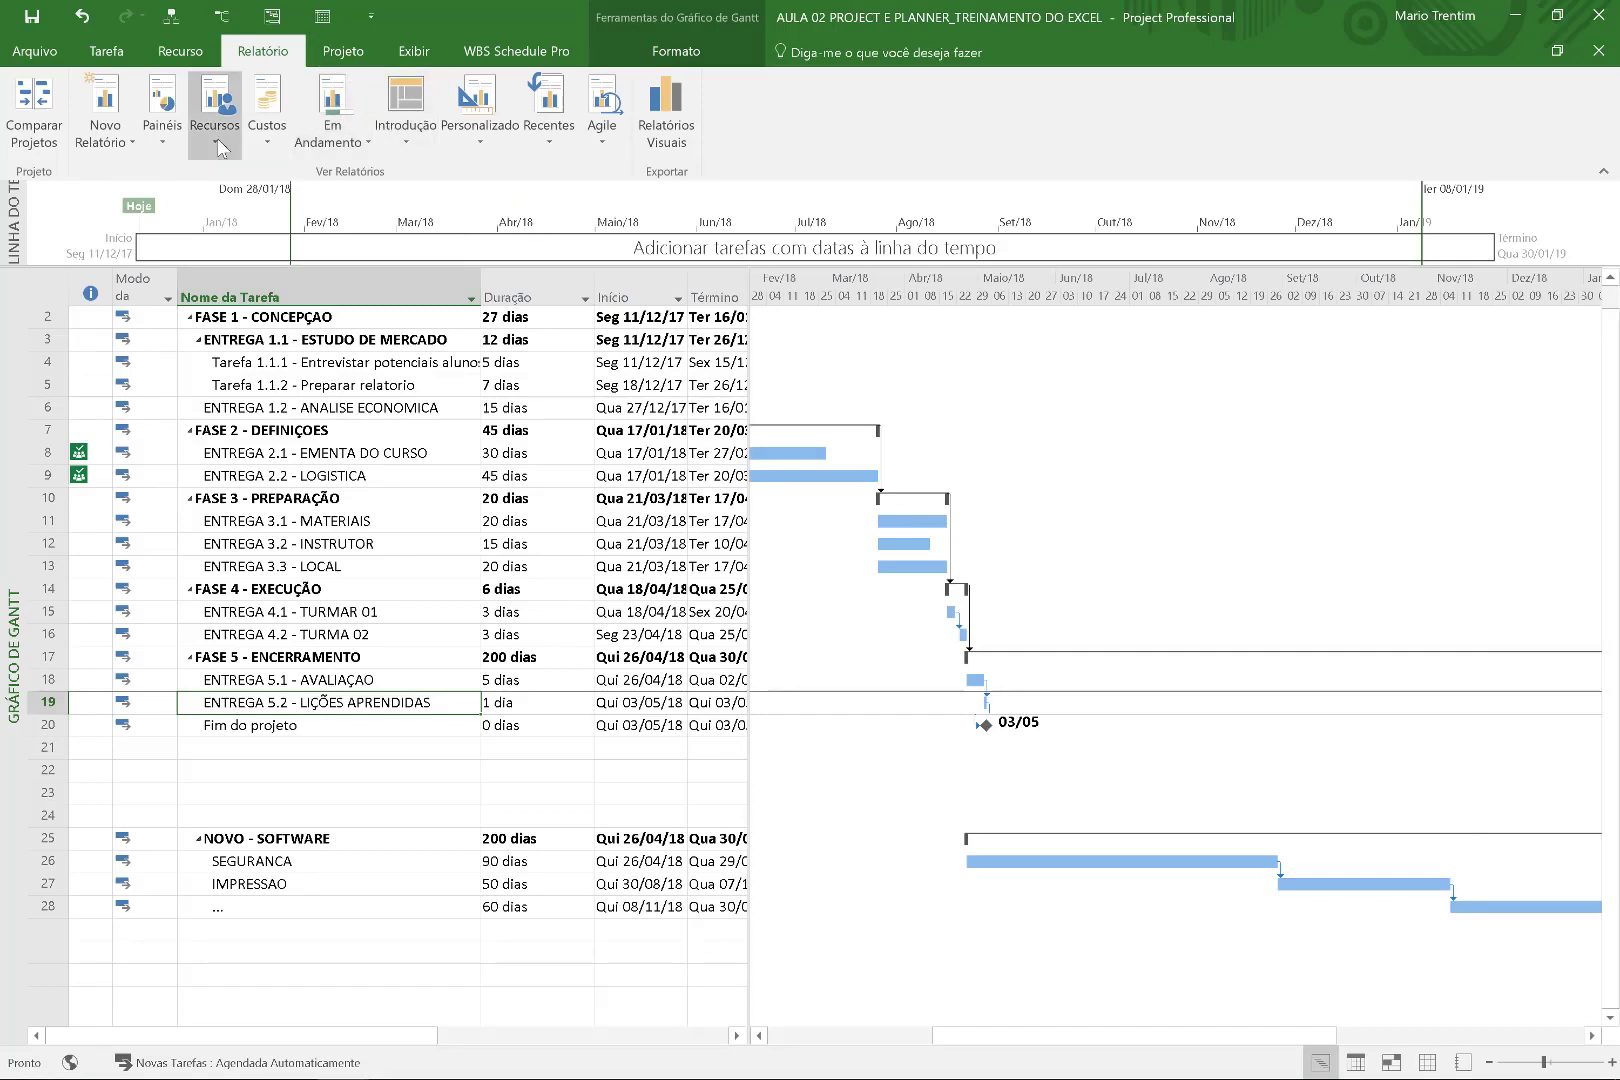
Show the Visão Geral do Projeto dashboard from Painéis and scroll through it.
{"action": "left_click", "coordinate": [171, 141]}
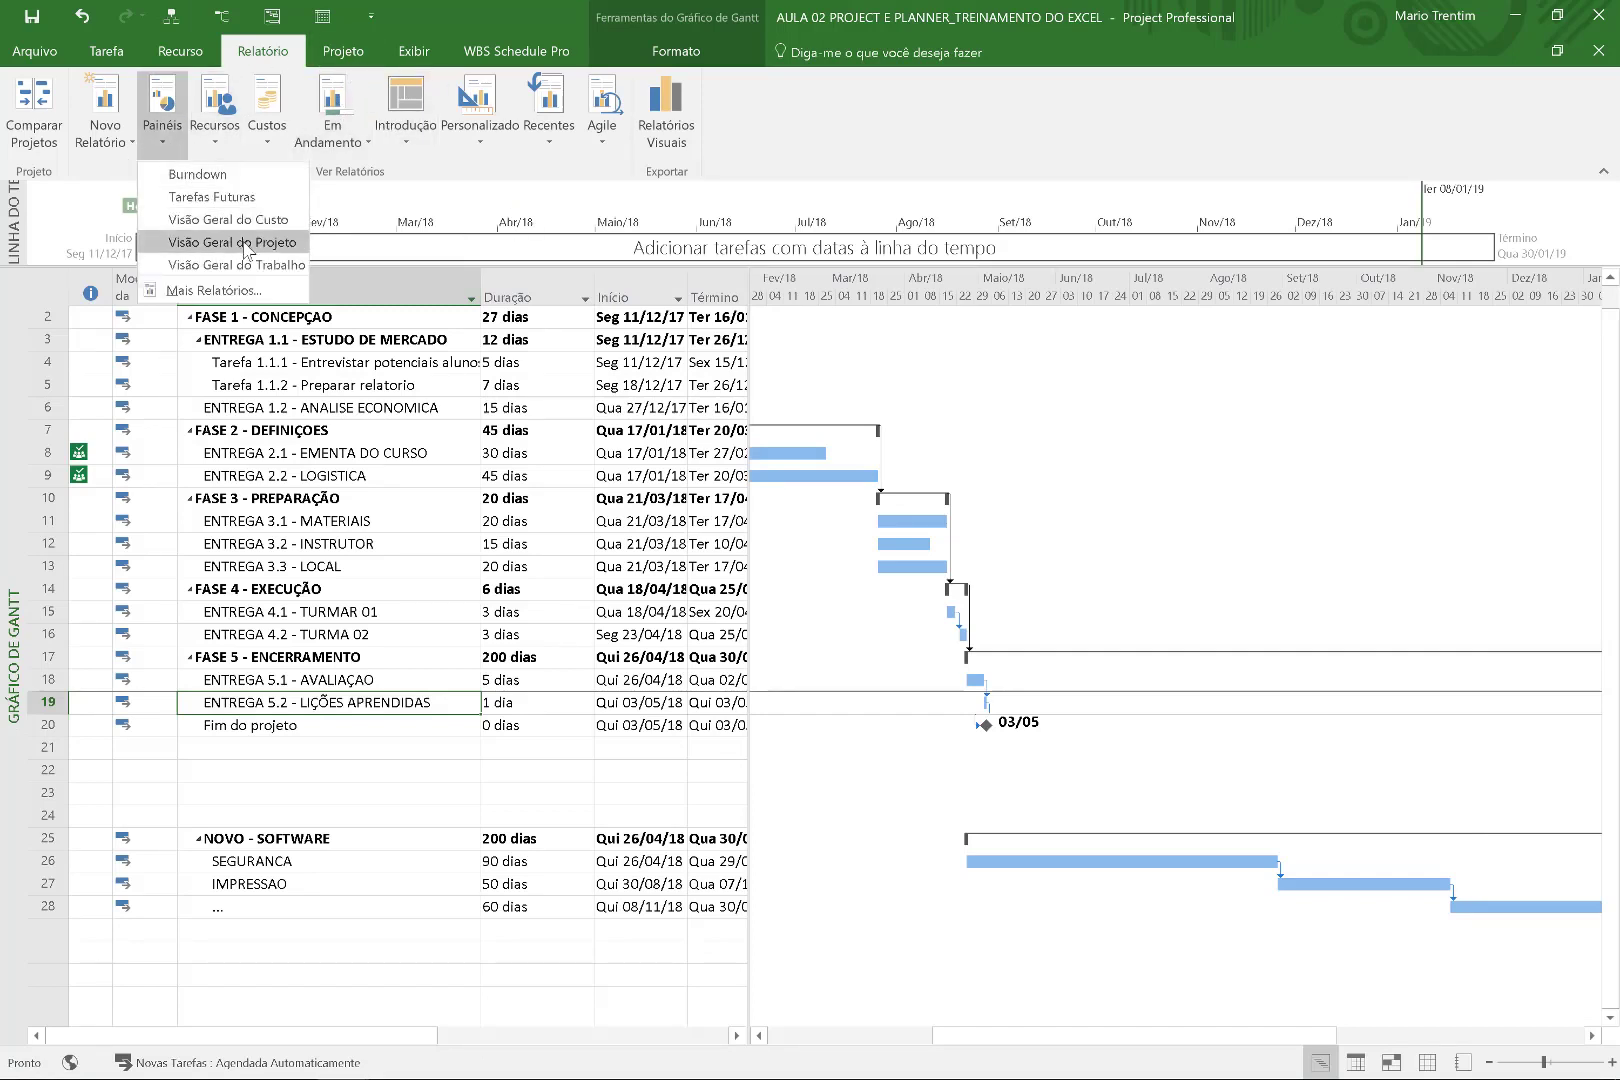
{"action": "left_click", "coordinate": [272, 244]}
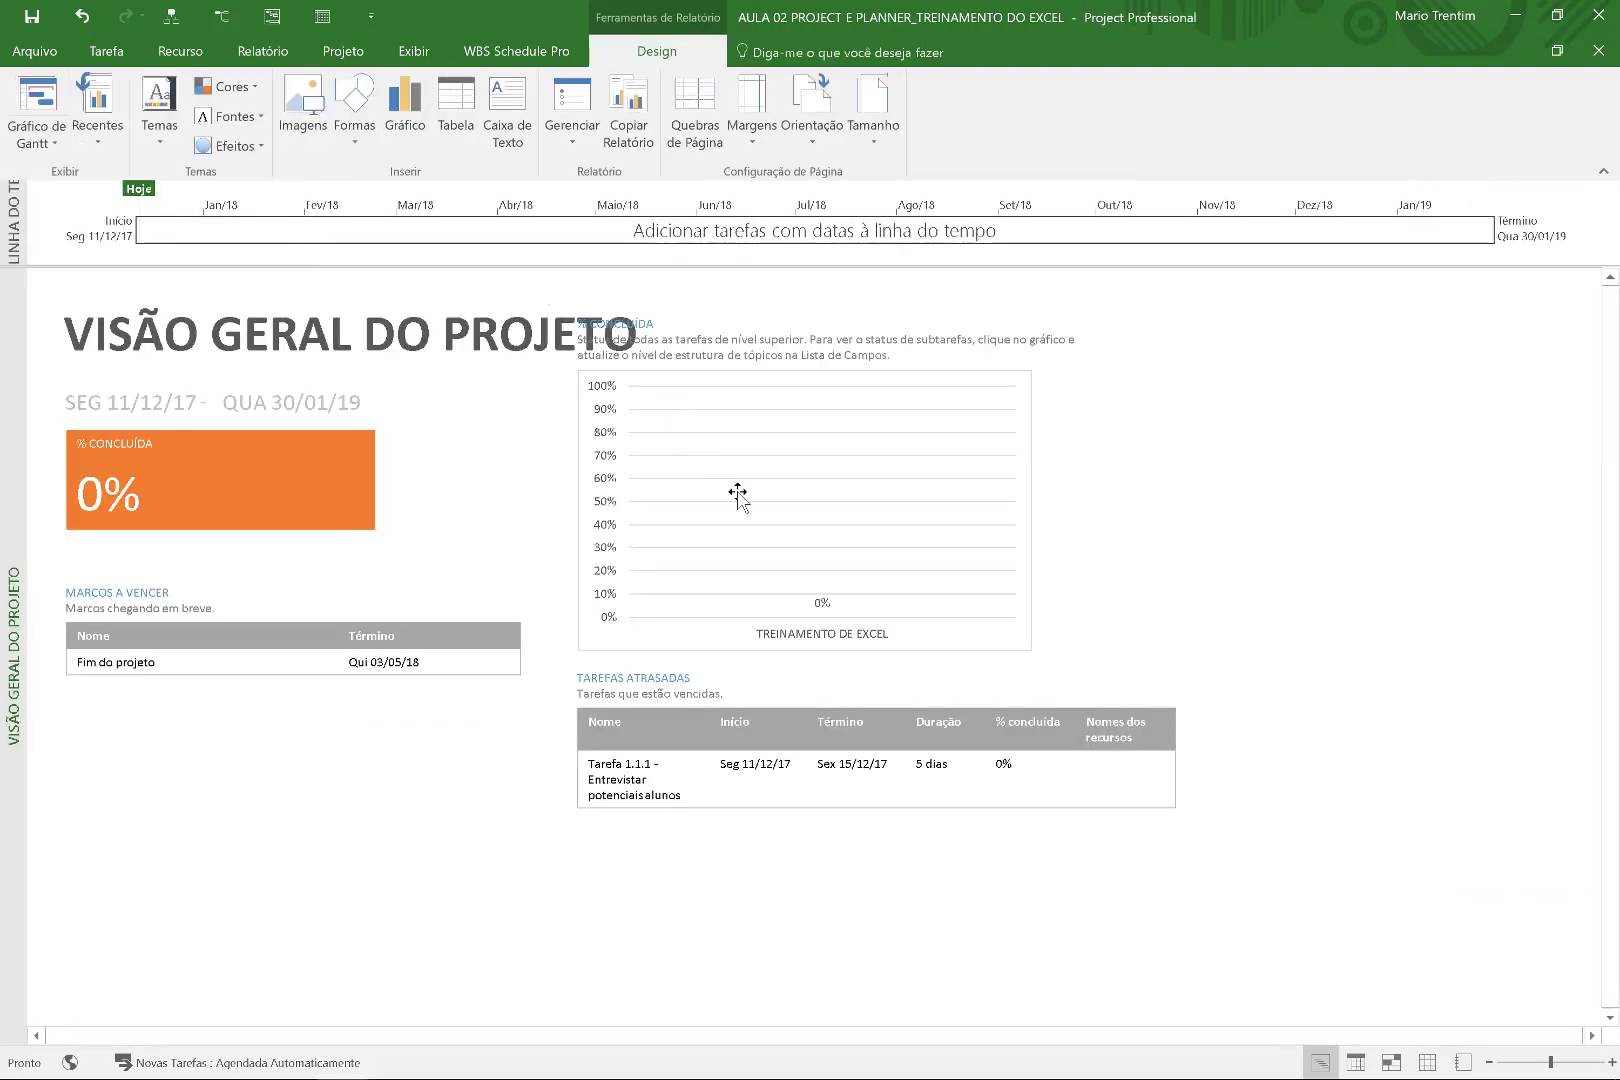
{"action": "scroll", "coordinate": [440, 531], "scroll_direction": "down", "scroll_amount": 1}
{"action": "scroll", "coordinate": [443, 520], "scroll_direction": "down", "scroll_amount": 2}
{"action": "scroll", "coordinate": [445, 515], "scroll_direction": "up", "scroll_amount": 3}
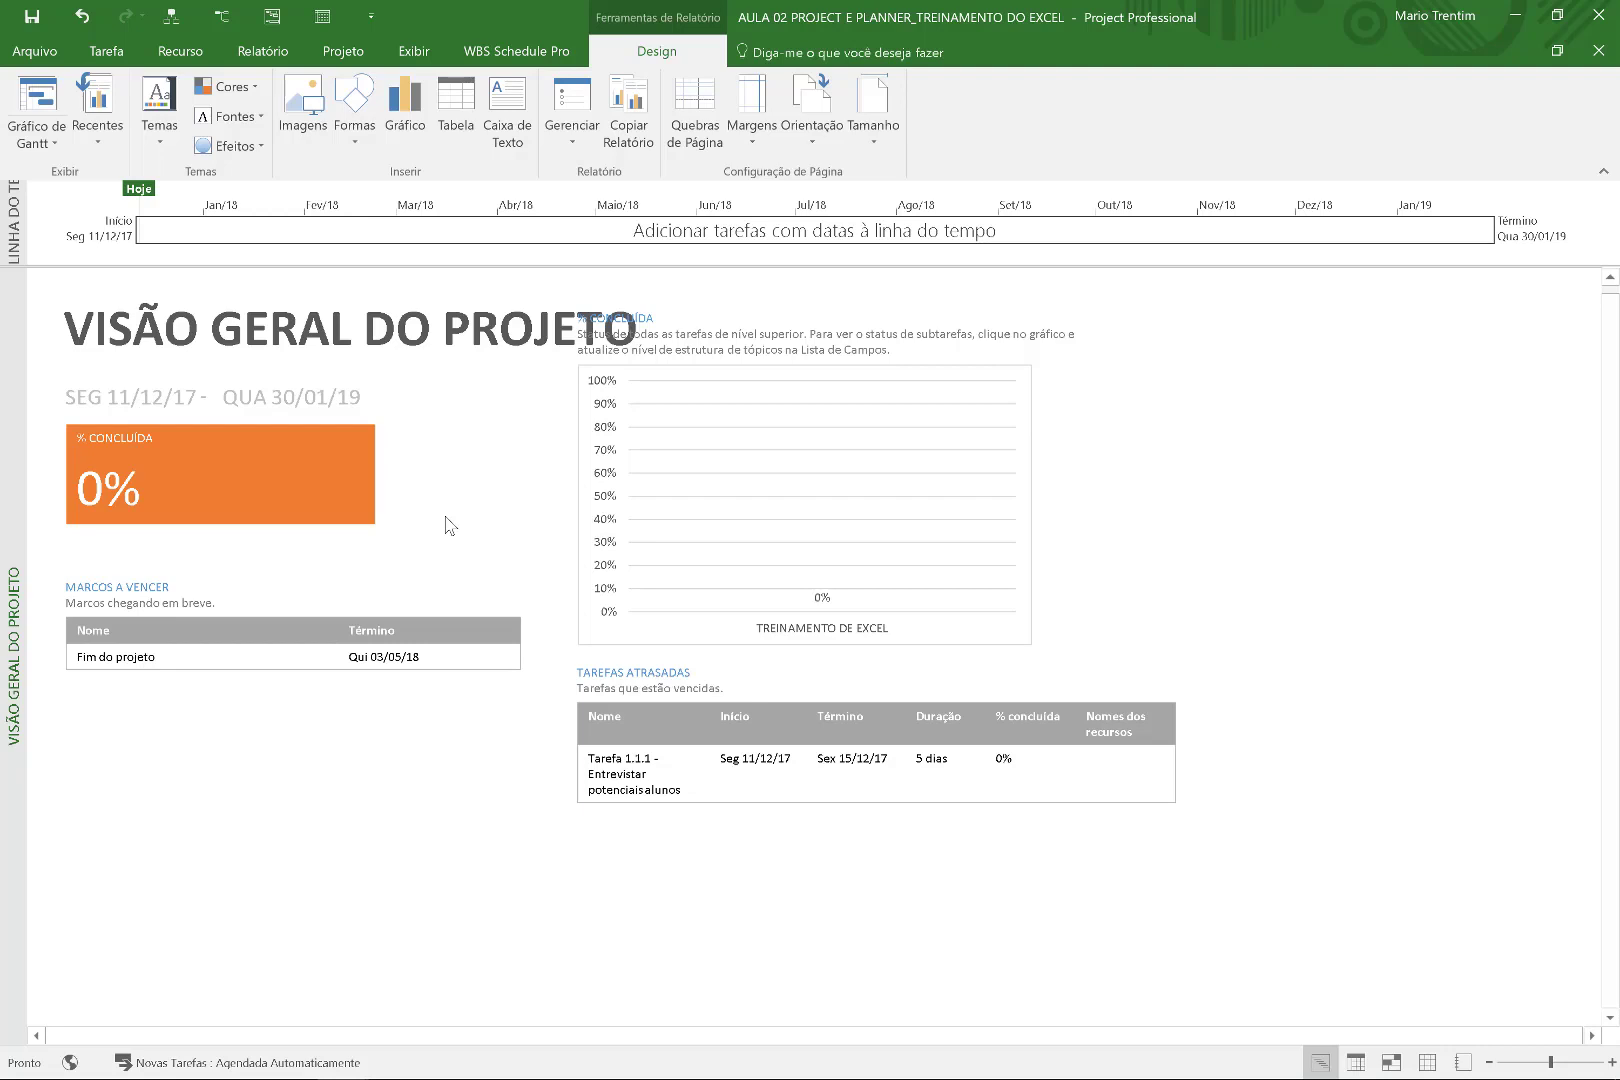
{"action": "key", "text": "super+F19"}
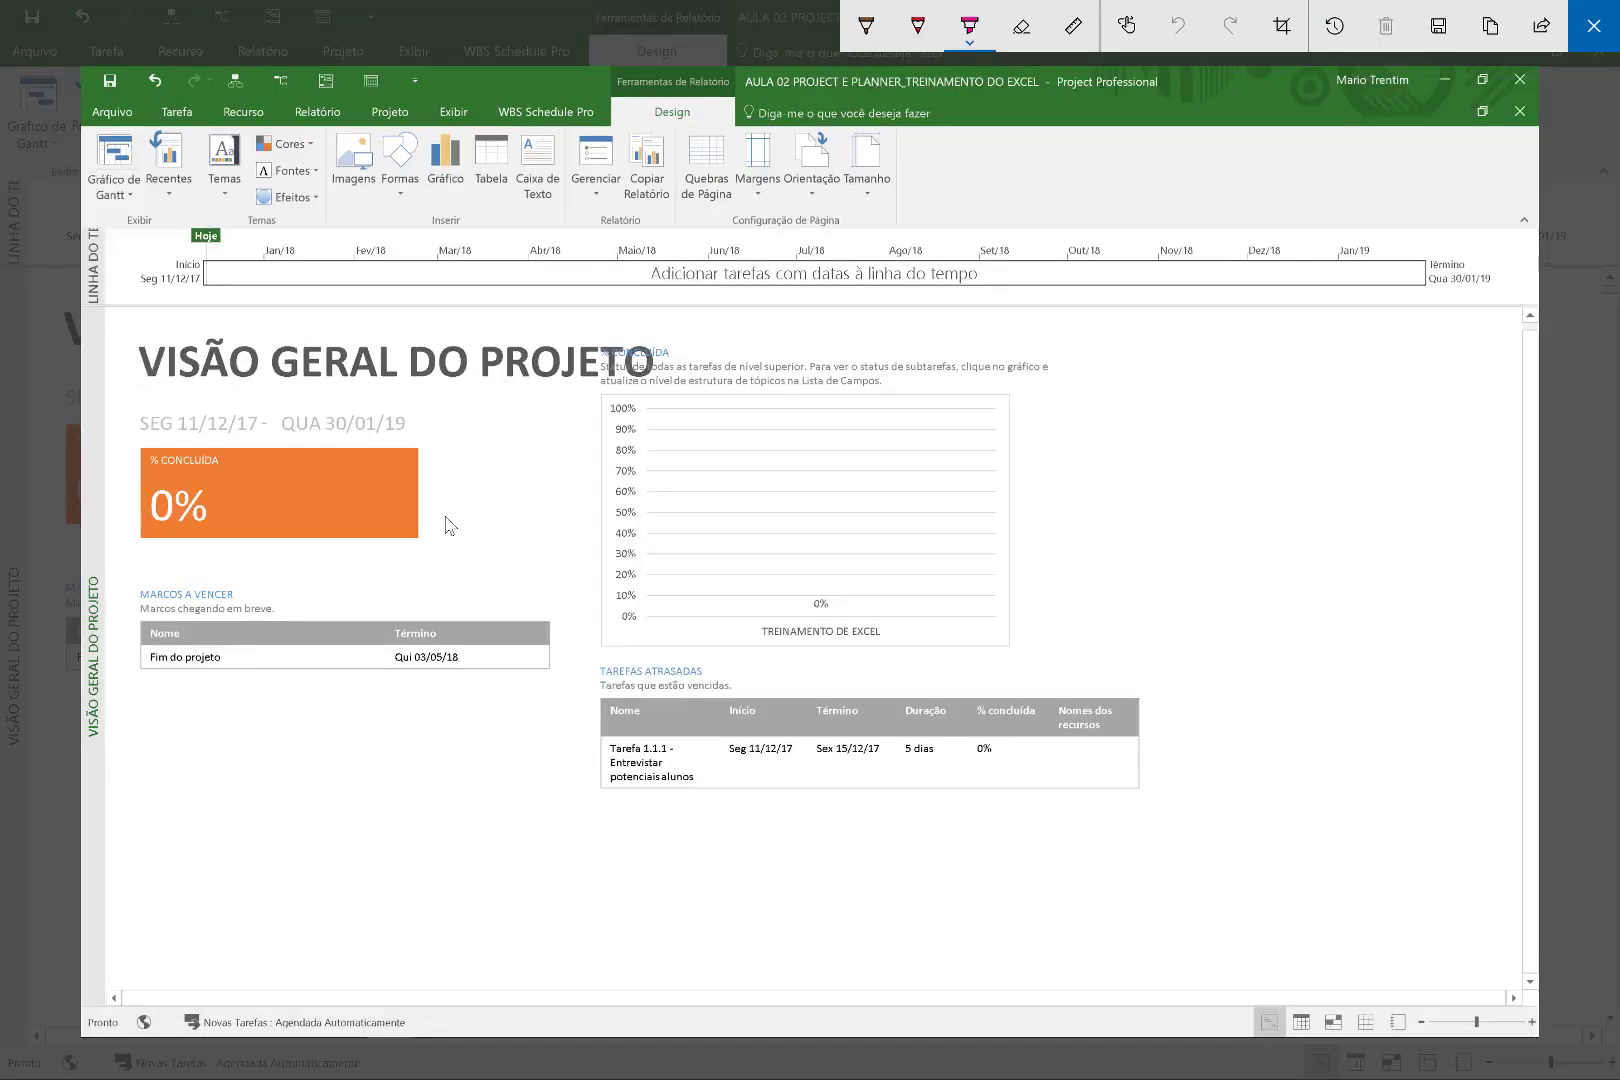
{"action": "mouse_move", "coordinate": [790, 326]}
{"action": "left_mouse_down"}
{"action": "mouse_move", "coordinate": [862, 876]}
{"action": "mouse_move", "coordinate": [570, 335]}
{"action": "left_mouse_up"}
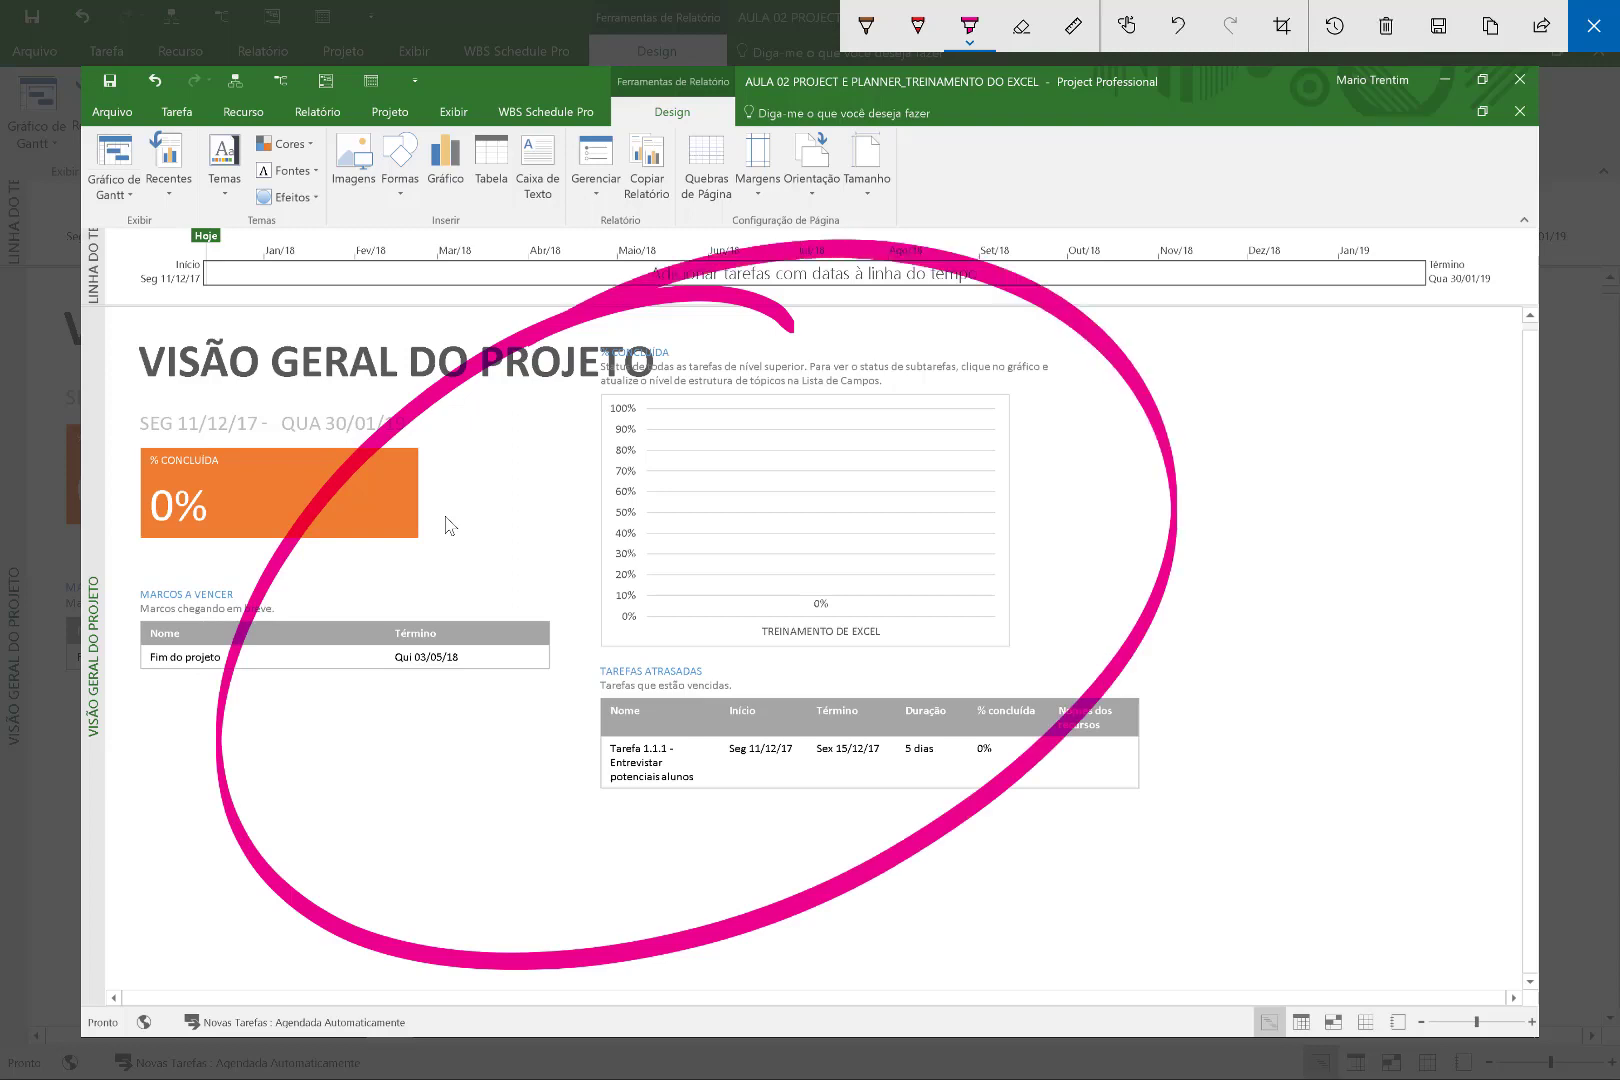
{"action": "mouse_move", "coordinate": [630, 818]}
{"action": "left_mouse_down"}
{"action": "mouse_move", "coordinate": [730, 995]}
{"action": "mouse_move", "coordinate": [720, 1025]}
{"action": "left_mouse_up"}
{"action": "mouse_move", "coordinate": [995, 823]}
{"action": "left_mouse_down"}
{"action": "mouse_move", "coordinate": [970, 960]}
{"action": "mouse_move", "coordinate": [1000, 905]}
{"action": "left_mouse_up"}
{"action": "mouse_move", "coordinate": [1050, 810]}
{"action": "left_mouse_down"}
{"action": "mouse_move", "coordinate": [1060, 930]}
{"action": "mouse_move", "coordinate": [1100, 925]}
{"action": "left_mouse_up"}
{"action": "mouse_move", "coordinate": [1105, 925]}
{"action": "left_mouse_down"}
{"action": "mouse_move", "coordinate": [1128, 925]}
{"action": "mouse_move", "coordinate": [1119, 865]}
{"action": "left_mouse_up"}
{"action": "mouse_move", "coordinate": [1135, 925]}
{"action": "left_mouse_down"}
{"action": "mouse_move", "coordinate": [1188, 900]}
{"action": "mouse_move", "coordinate": [1193, 826]}
{"action": "left_mouse_up"}
{"action": "mouse_move", "coordinate": [1217, 806]}
{"action": "left_mouse_down"}
{"action": "mouse_move", "coordinate": [1231, 893]}
{"action": "mouse_move", "coordinate": [1264, 790]}
{"action": "left_mouse_up"}
{"action": "mouse_move", "coordinate": [1328, 792]}
{"action": "left_mouse_down"}
{"action": "mouse_move", "coordinate": [1333, 896]}
{"action": "mouse_move", "coordinate": [1351, 875]}
{"action": "left_mouse_up"}
{"action": "left_click_drag", "start_coordinate": [1267, 849], "coordinate": [1362, 818]}
{"action": "mouse_move", "coordinate": [1367, 812]}
{"action": "left_mouse_down"}
{"action": "mouse_move", "coordinate": [1356, 900]}
{"action": "mouse_move", "coordinate": [1447, 864]}
{"action": "left_mouse_up"}
{"action": "left_click_drag", "start_coordinate": [1072, 962], "coordinate": [1338, 940]}
{"action": "left_click_drag", "start_coordinate": [998, 997], "coordinate": [1334, 972]}
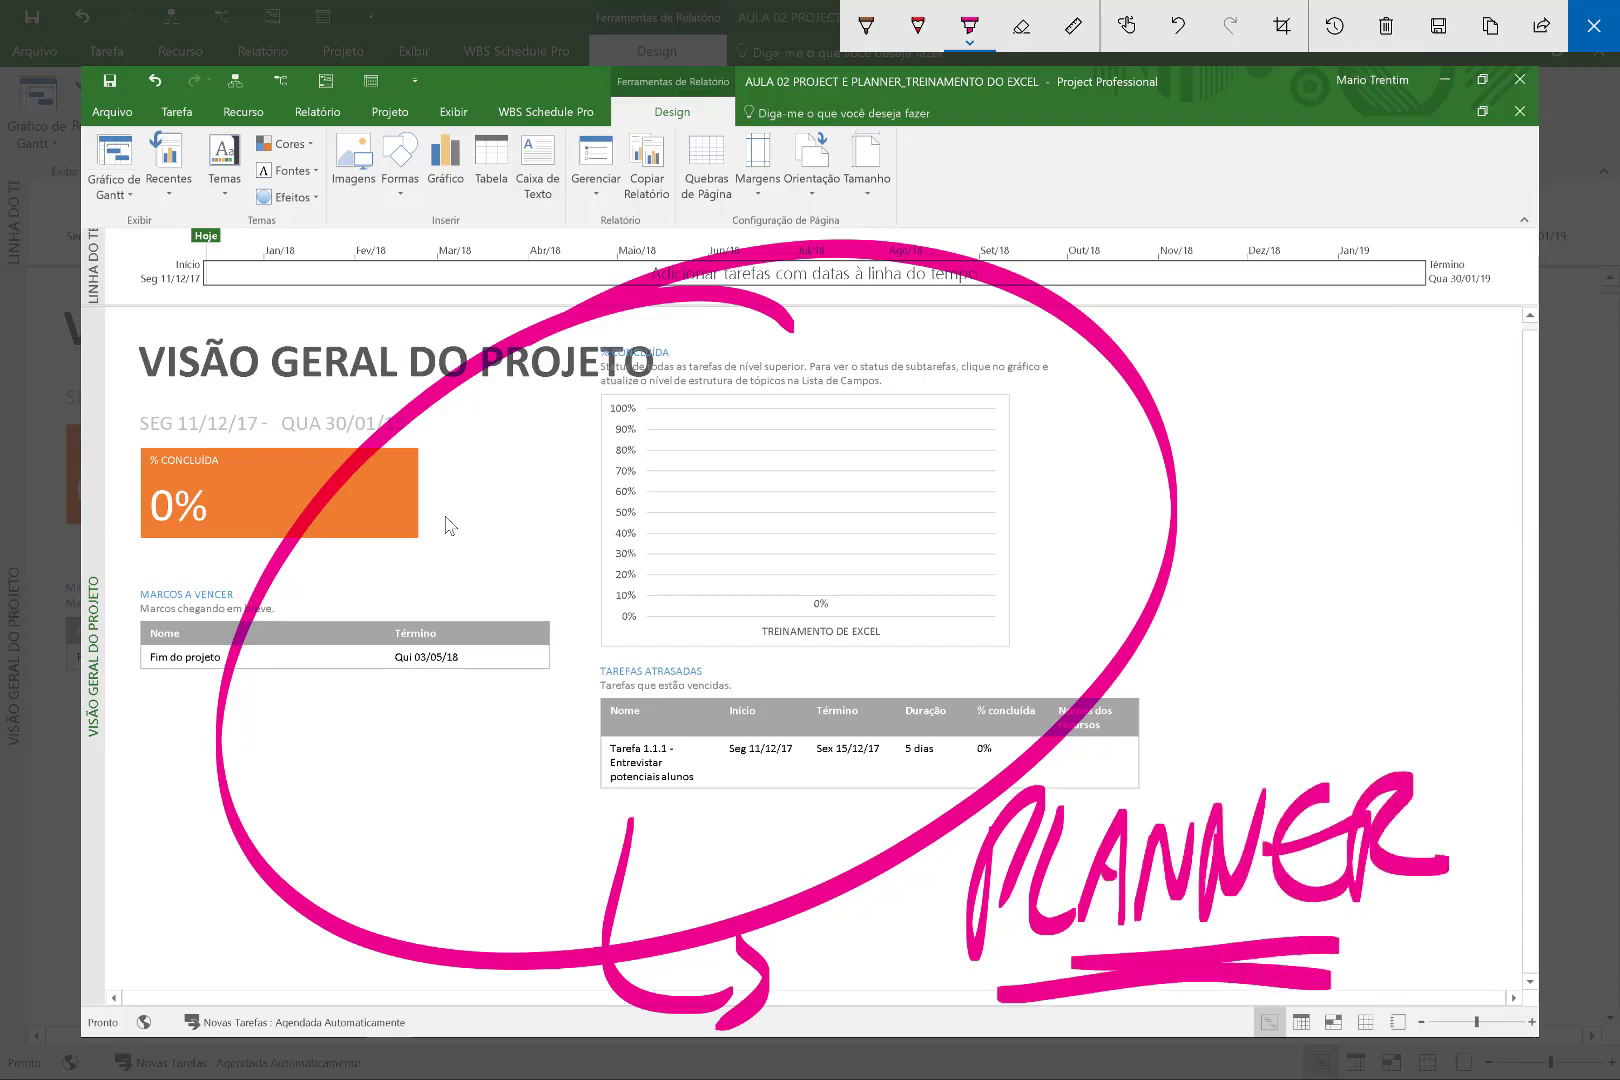
{"action": "left_click", "coordinate": [1594, 26]}
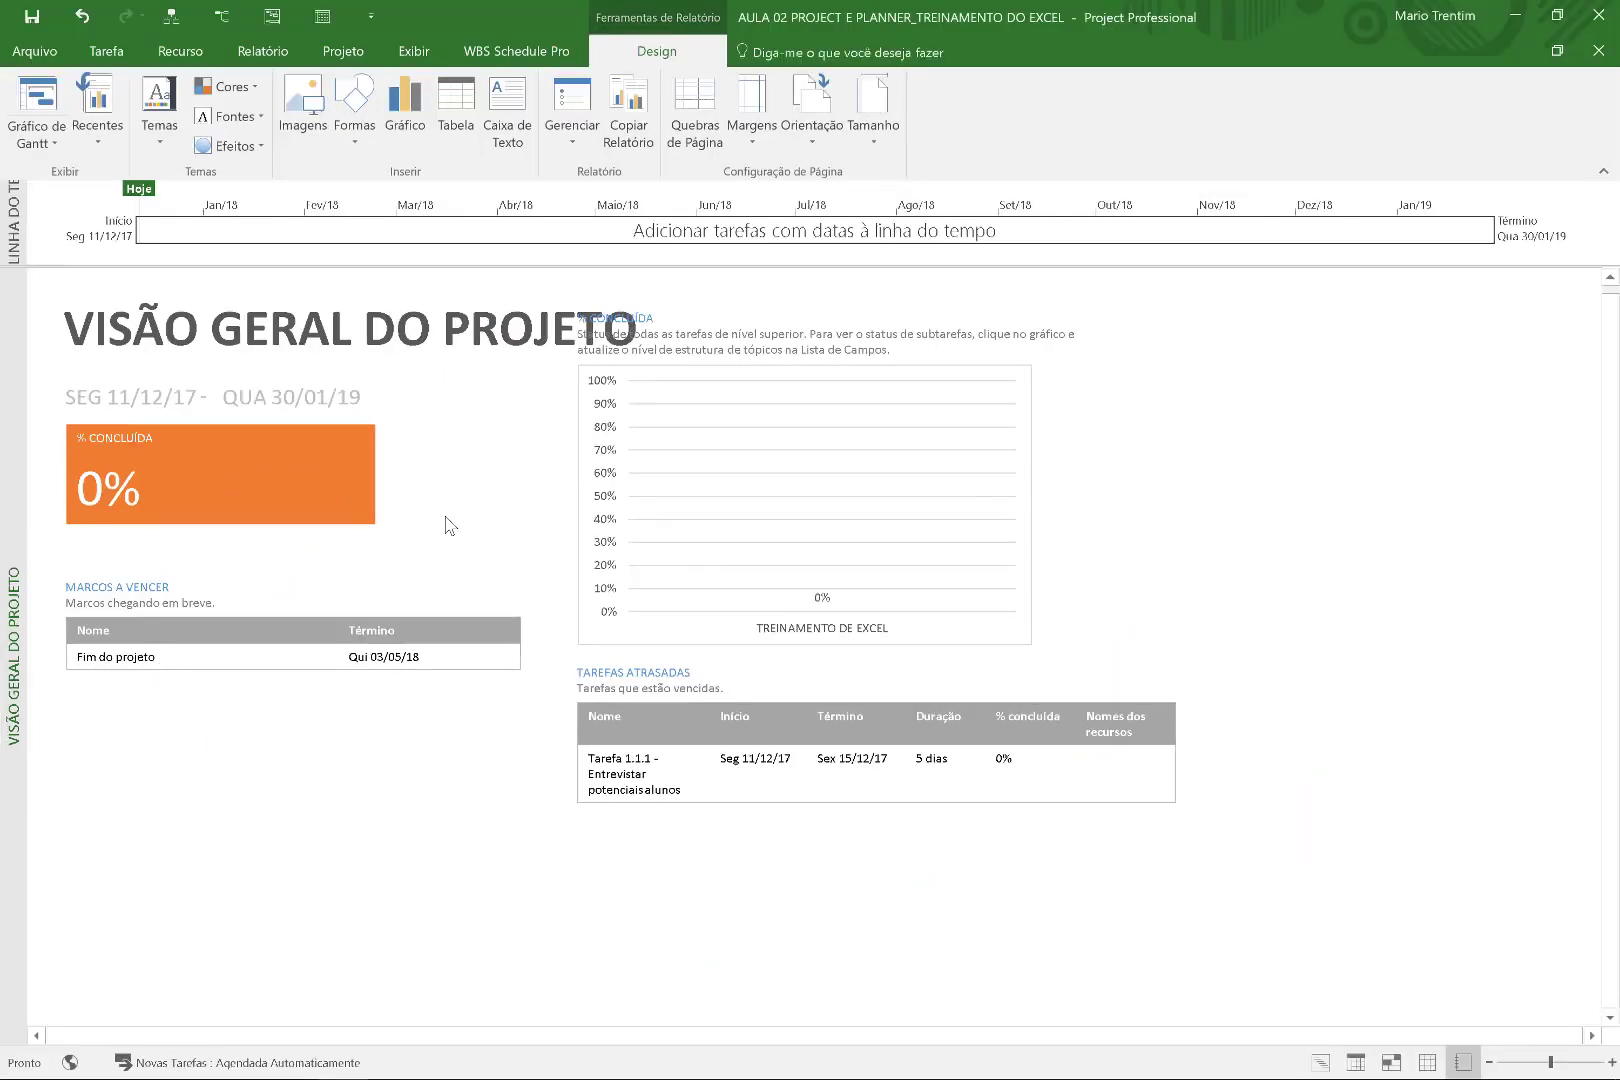